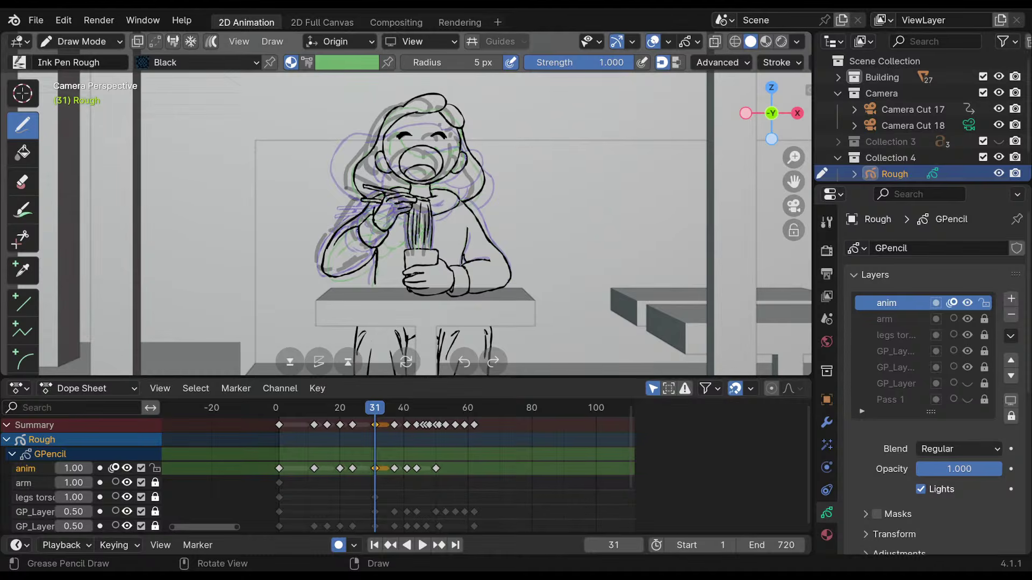
right_click(487, 178)
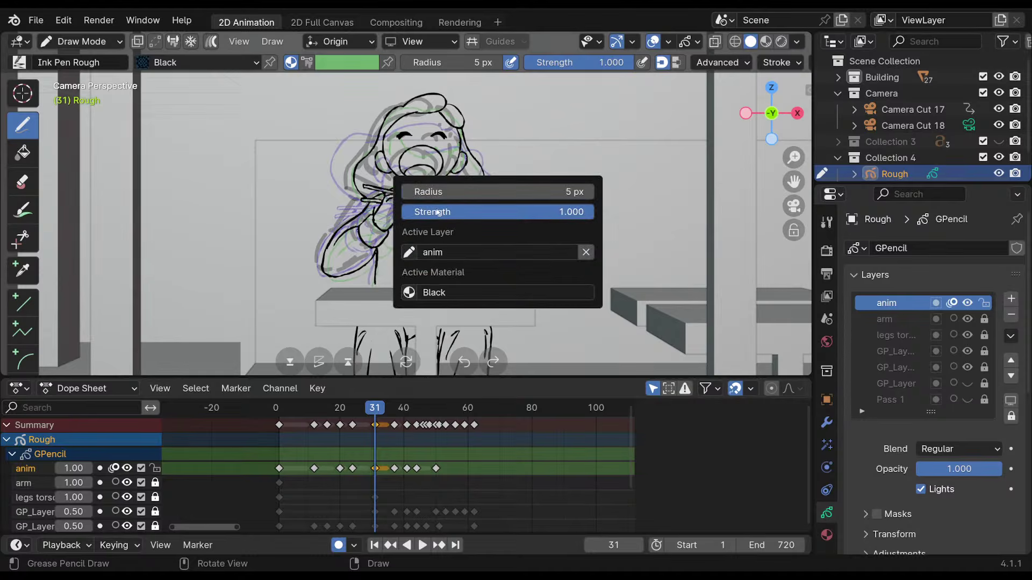
mouse_move(487, 182)
middle_mouse_down()
mouse_move(488, 211)
mouse_move(508, 204)
middle_mouse_up()
key("KP_0")
mouse_move(443, 146)
middle_mouse_down("shift")
mouse_move(478, 145)
mouse_move(453, 164)
middle_mouse_up("shift")
mouse_move(464, 210)
middle_mouse_down("ctrl")
mouse_move(469, 186)
mouse_move(429, 172)
mouse_move(460, 247)
middle_mouse_up("ctrl")
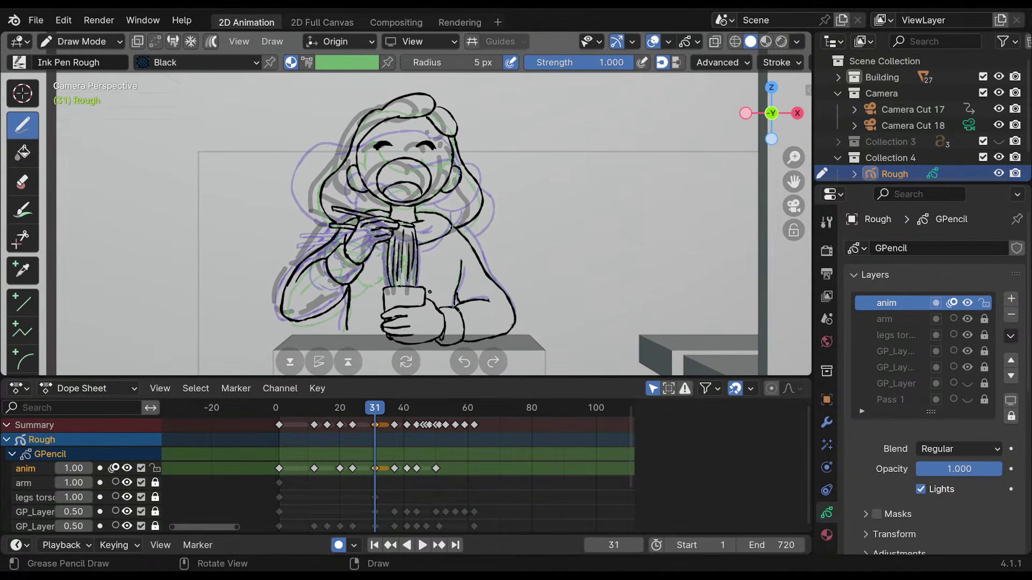
Review the noodle-eating motion by scrubbing the timeline and stepping through the rough keyframes, ending on frame 41.
mouse_move(357, 402)
left_mouse_down()
mouse_move(280, 409)
mouse_move(376, 409)
mouse_move(452, 388)
mouse_move(285, 431)
mouse_move(394, 425)
mouse_move(369, 409)
mouse_move(325, 409)
mouse_move(456, 408)
mouse_move(310, 411)
mouse_move(450, 411)
mouse_move(302, 427)
mouse_move(429, 430)
mouse_move(363, 433)
left_mouse_up()
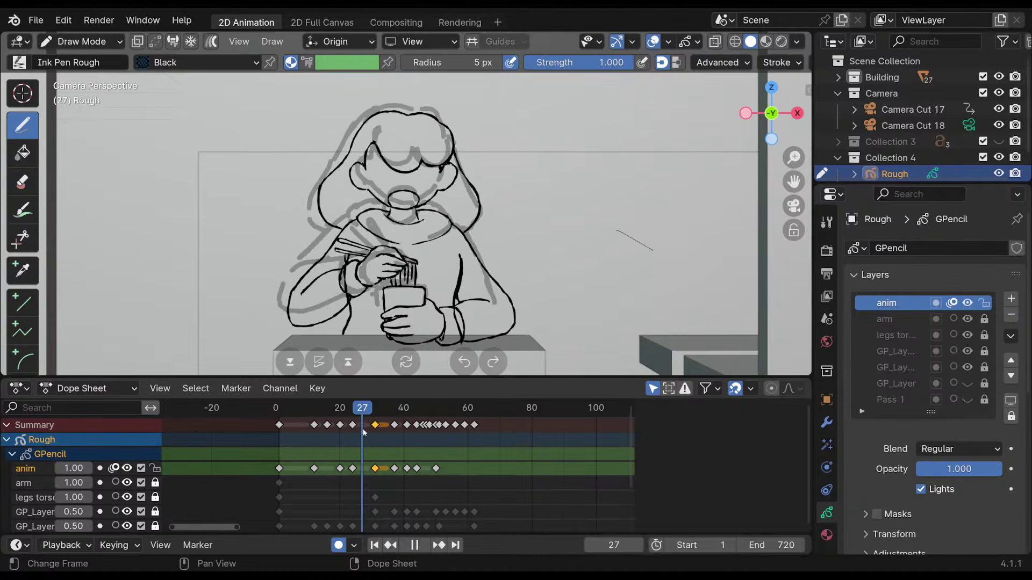
key("Down")
key("Up")
key("Up")
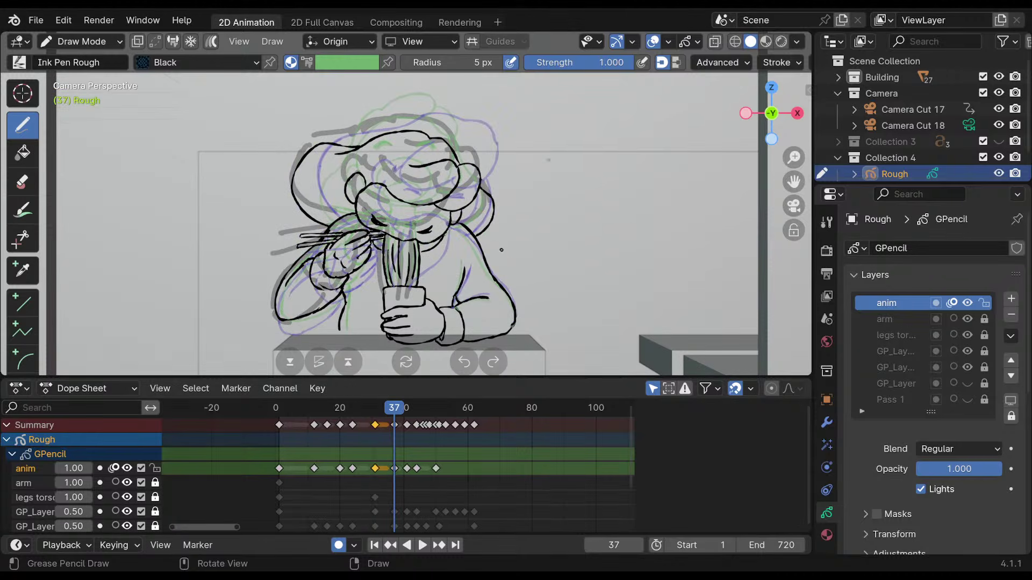
key("Down")
key("Up")
key("Down")
key("Down")
key("Down")
key("Down")
key("Down")
key("Down")
key("Up")
key("Up")
key("Up")
key("Up")
key("Up")
key("Up")
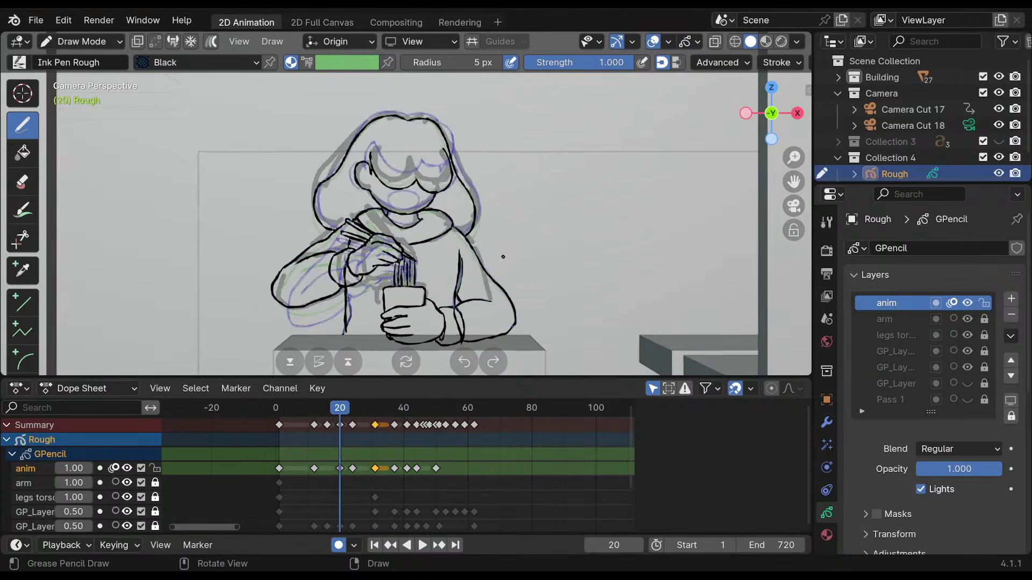
key("Up")
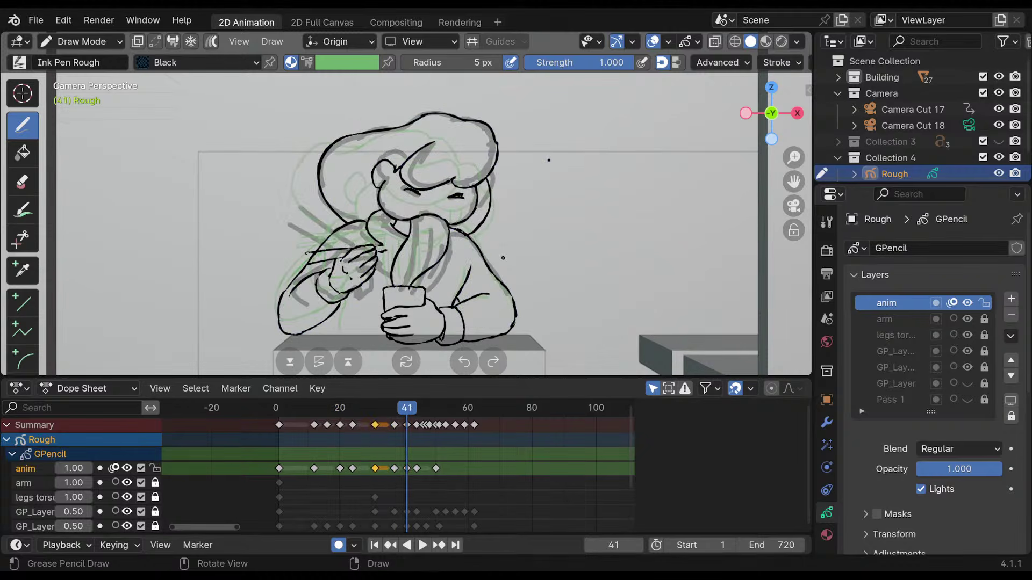
key("Down")
key("Up")
key("Down")
key("Up")
Draw second edge lines along both chopsticks on frame 41 to give them thickness.
scroll(478, 184, "up", 4)
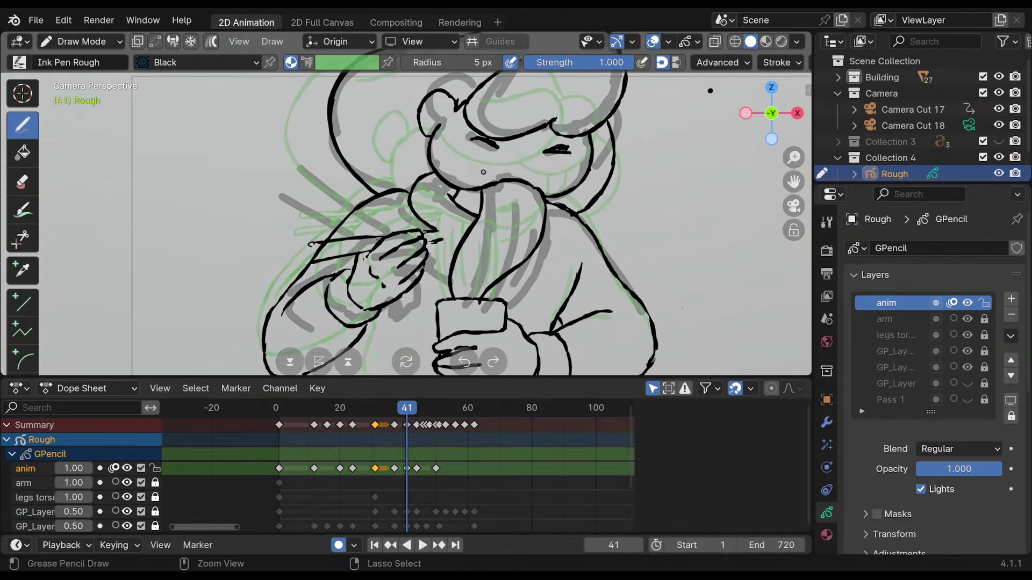
key("Down")
key("Up")
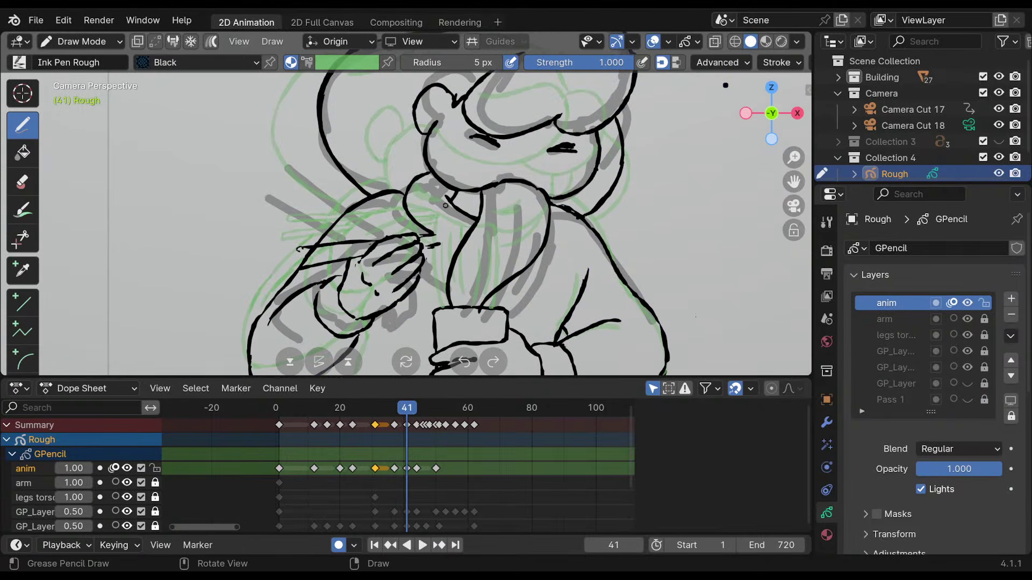
mouse_move(297, 251)
left_mouse_down()
mouse_move(441, 235)
mouse_move(441, 245)
left_mouse_up()
left_click_drag(297, 275, 347, 262)
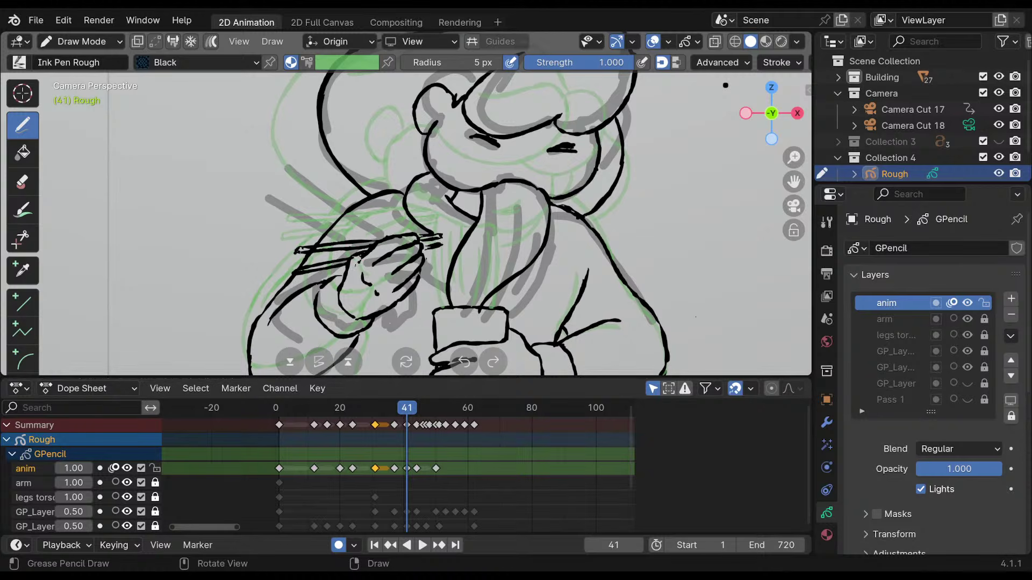
Draw the torso's side line below the raised arm on frame 41, using frame 37 as reference.
mouse_move(359, 263)
middle_mouse_down("shift")
mouse_move(356, 169)
mouse_move(516, 106)
mouse_move(516, 122)
mouse_move(468, 184)
middle_mouse_up("shift")
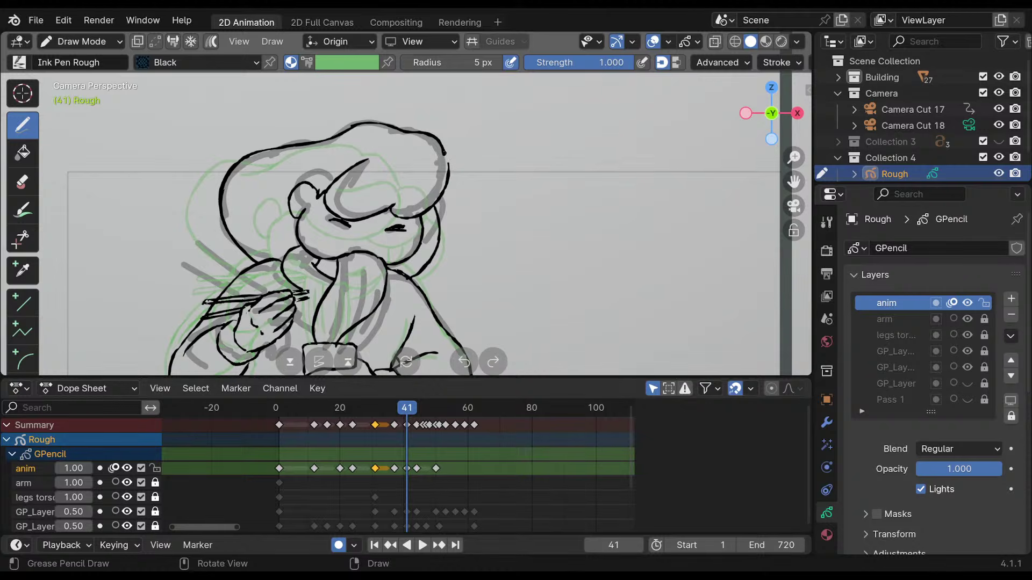
middle_click_drag(506, 225, 506, 171, "shift")
key("Down")
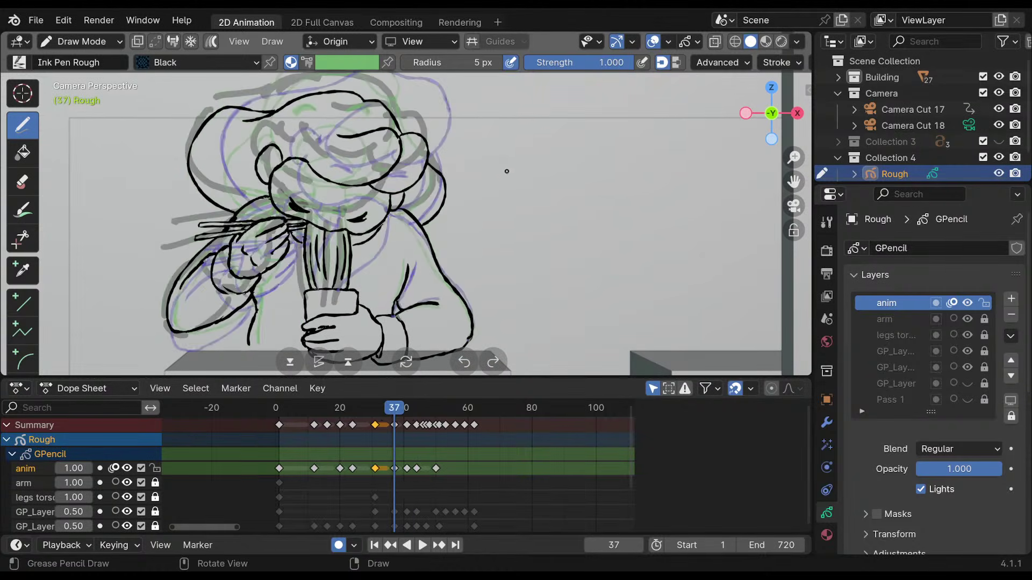
key("Up")
key("Down")
key("Up")
key("Down")
key("Up")
key("Down")
key("Up")
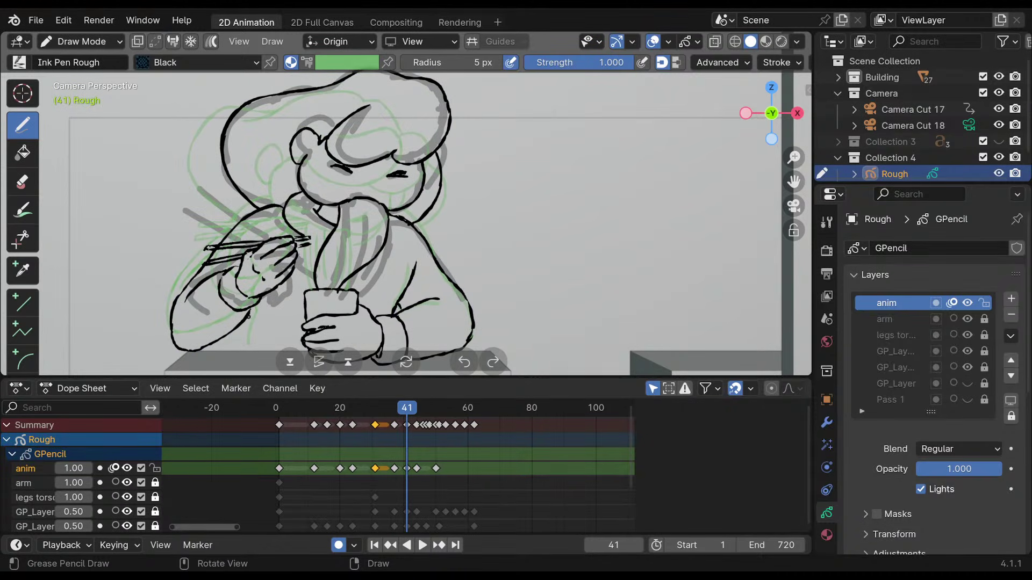
left_click_drag(246, 320, 245, 353)
left_click_drag(251, 310, 245, 350)
Examine the whole seated figure at frame 41 and compare its pose with the neighbouring frames and keyframes.
scroll(479, 163, "up", 3)
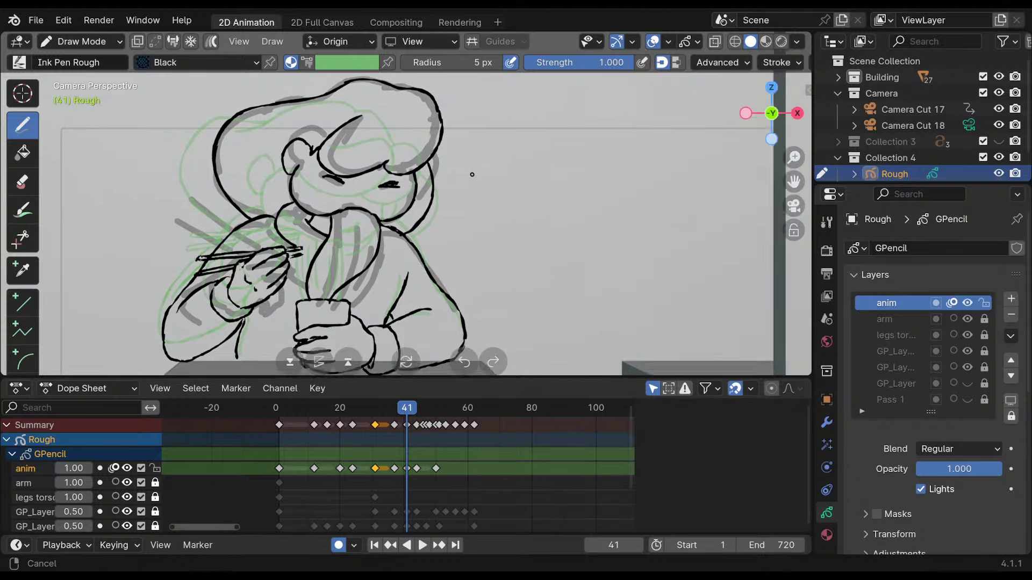
middle_click_drag(445, 195, 479, 216, "shift")
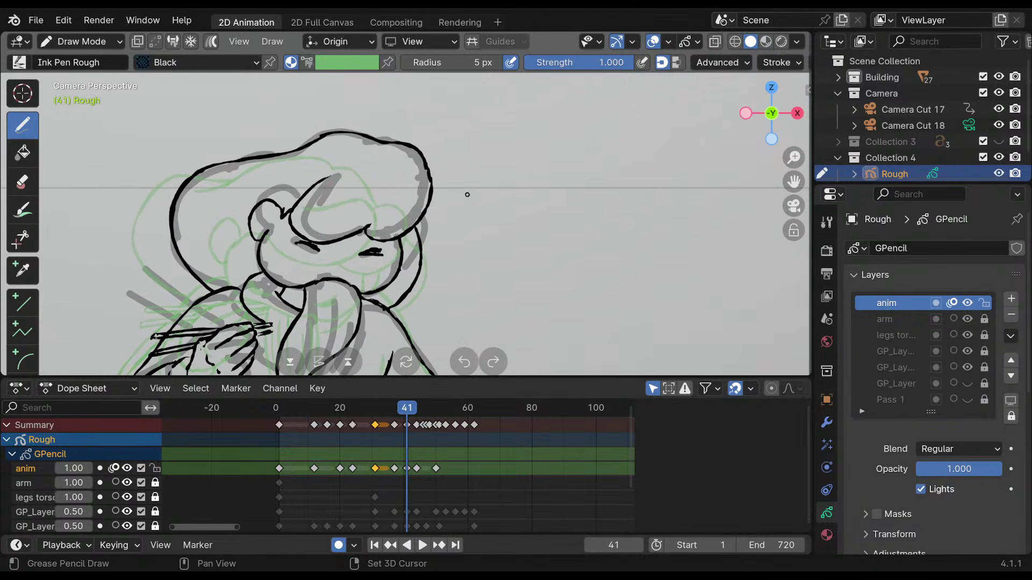
middle_click_drag(461, 189, 436, 157, "shift")
scroll(446, 188, "down", 1)
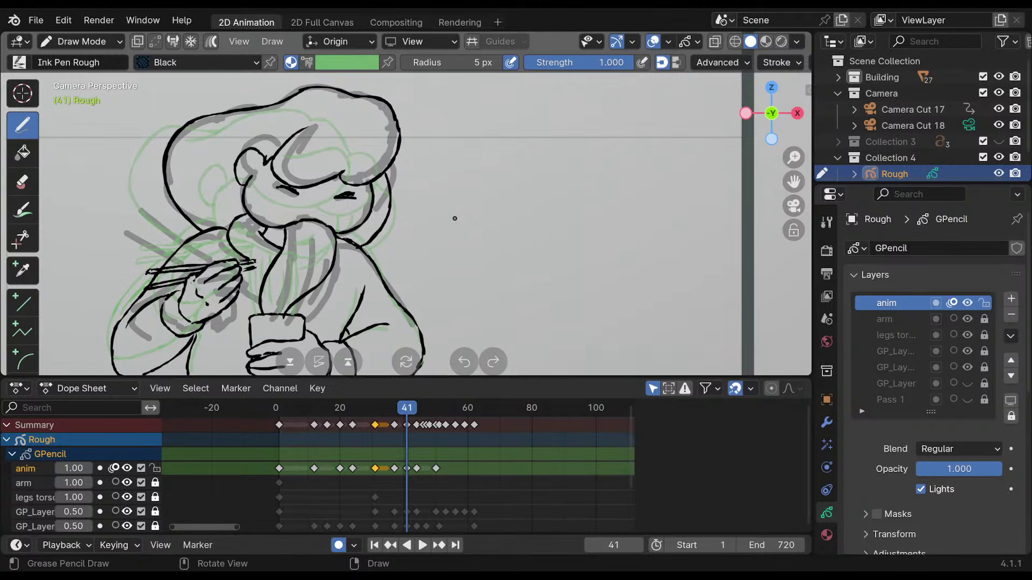
middle_click_drag(464, 235, 506, 183, "ctrl")
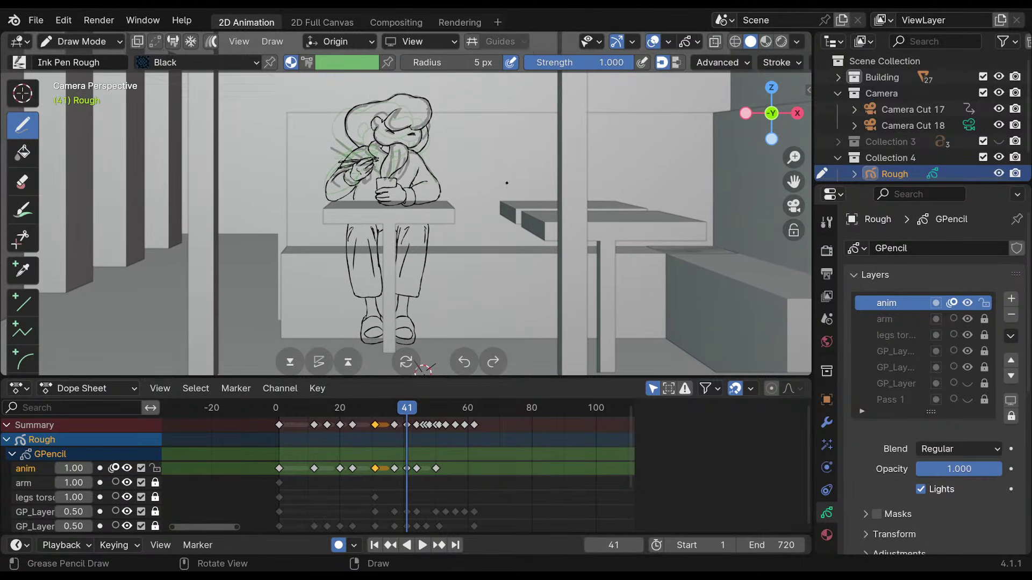
key("Right")
key("Left")
key("Right")
key("Left")
key("Up")
key("Down")
key("Down")
key("Down")
key("Up")
key("Up")
mouse_move(488, 181)
middle_mouse_down("ctrl")
mouse_move(461, 167)
mouse_move(471, 135)
middle_mouse_up("ctrl")
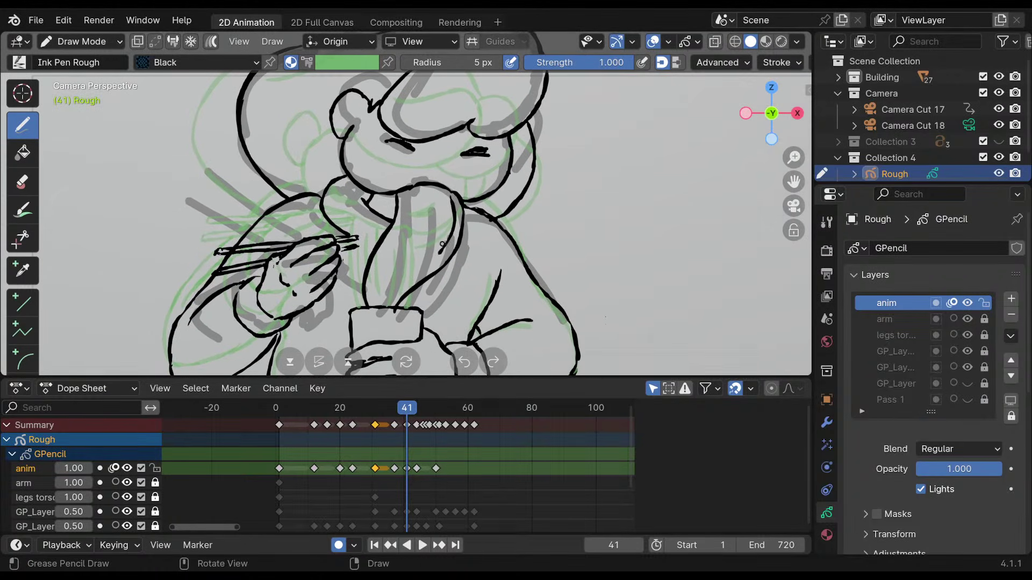
Draw the first curved strand lines inside the noodle bundle on frame 41, checking them against frame 37.
key("Down")
key("Up")
key("Down")
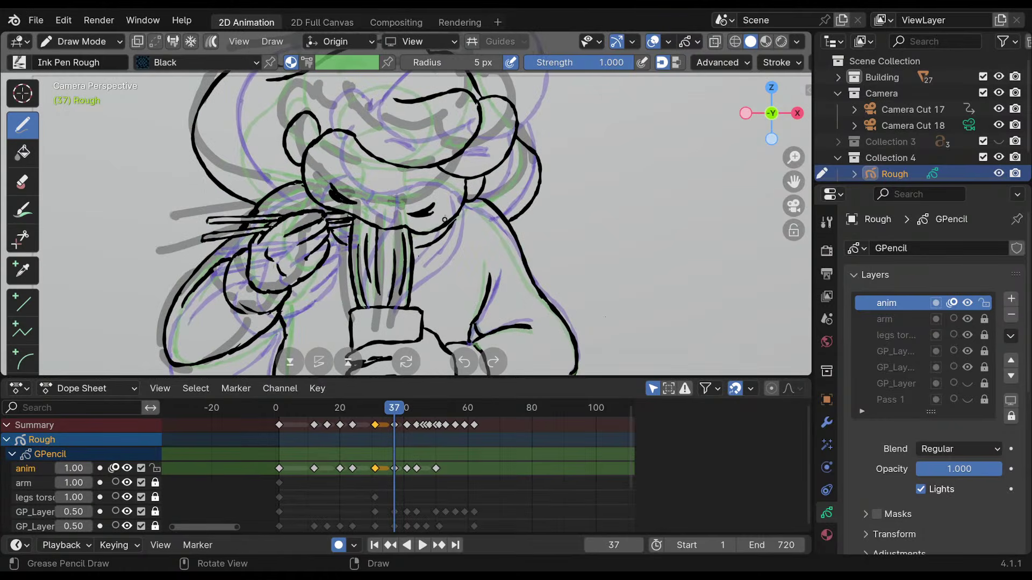
key("Up")
key("Down")
key("Up")
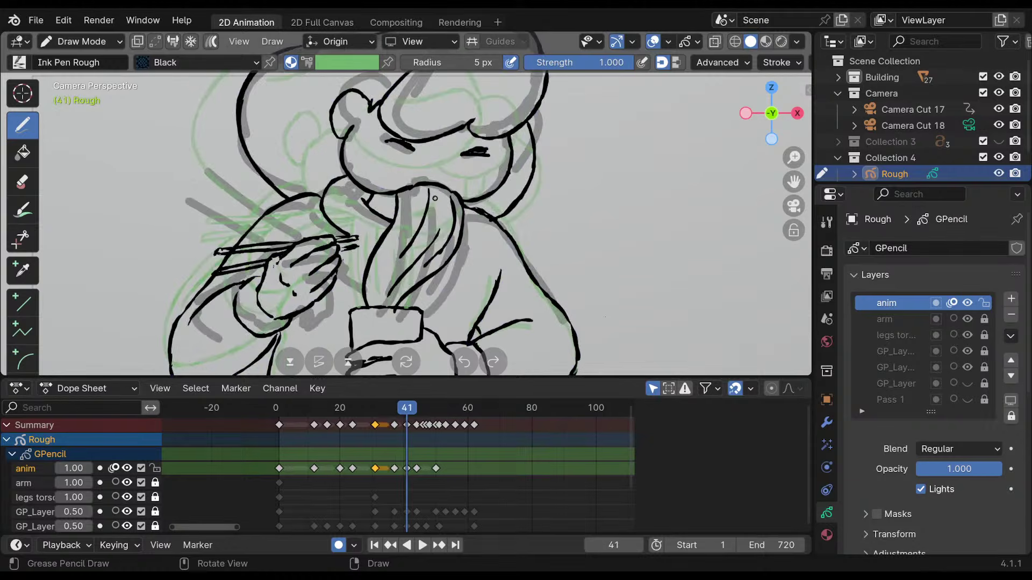
key("Down")
key("Up")
key("Down")
key("Up")
key("Down")
key("Up")
key("Down")
key("Up")
key("Down")
key("Up")
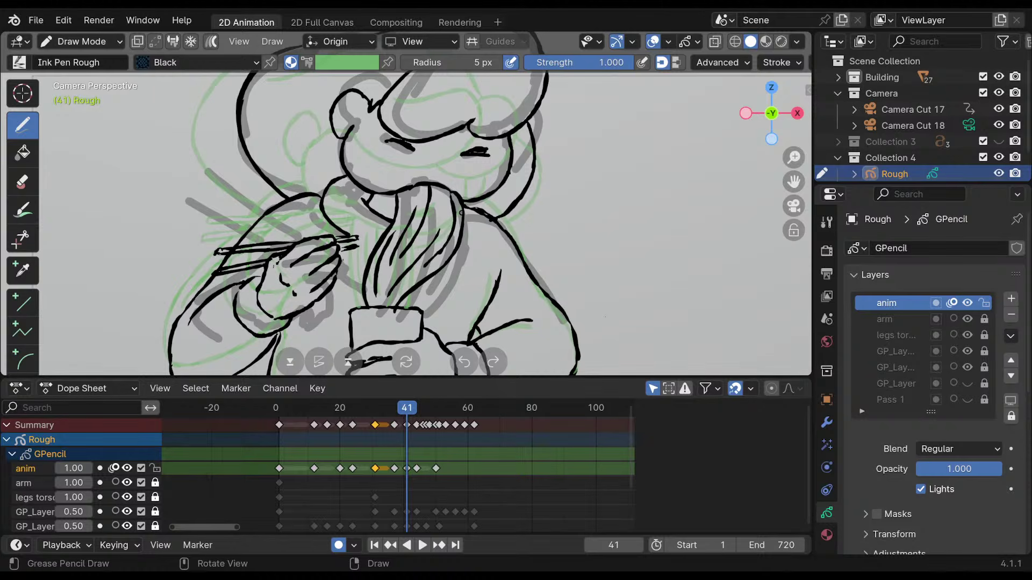
Extend the noodle strands down towards the cup on frame 41, comparing them with the noodles on frame 37.
key("Down")
key("Up")
key("Down")
key("Up")
key("Down")
key("Up")
key("Down")
key("Up")
key("Down")
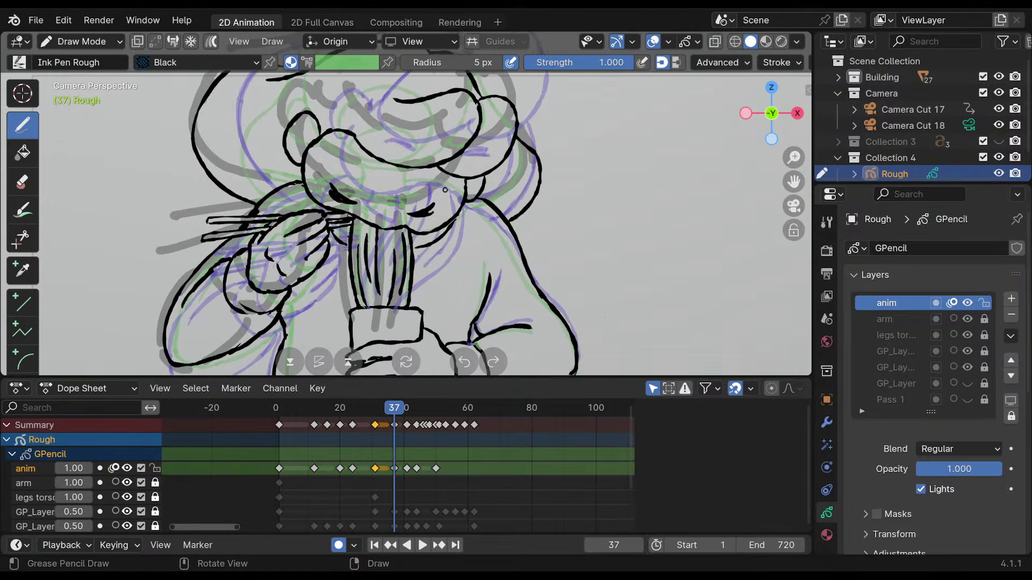
key("Up")
key("Down")
key("Up")
key("Down")
key("Up")
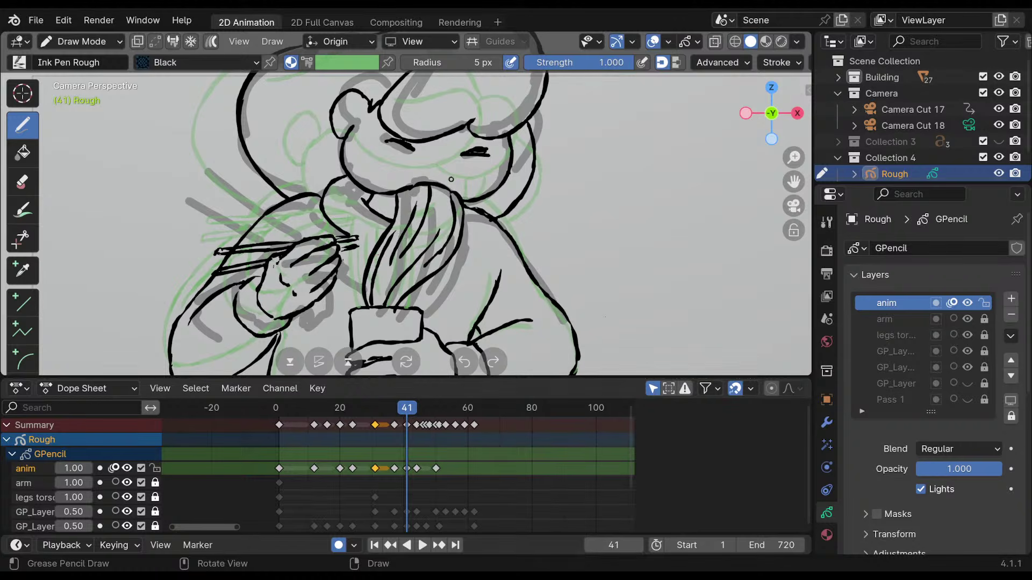
Fill out the noodle bundle on frame 41 with more strand lines, flipping against the frame 37 drawing for continuity.
key("Down")
key("Up")
key("Down")
key("Up")
key("Down")
key("Up")
key("Down")
key("Up")
key("Up")
key("Down")
key("Down")
key("Up")
key("Down")
key("Up")
key("Down")
key("Up")
key("Down")
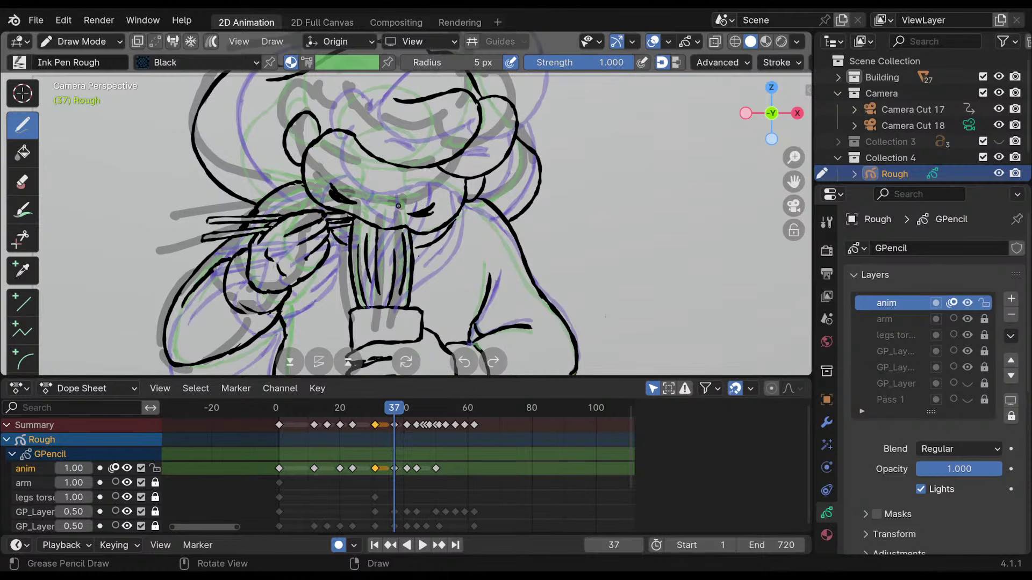
key("Up")
key("Down")
key("Up")
key("Down")
key("Up")
key("Down")
key("Up")
key("Down")
key("Up")
key("Down")
key("Up")
key("Down")
key("Up")
key("Down")
key("Up")
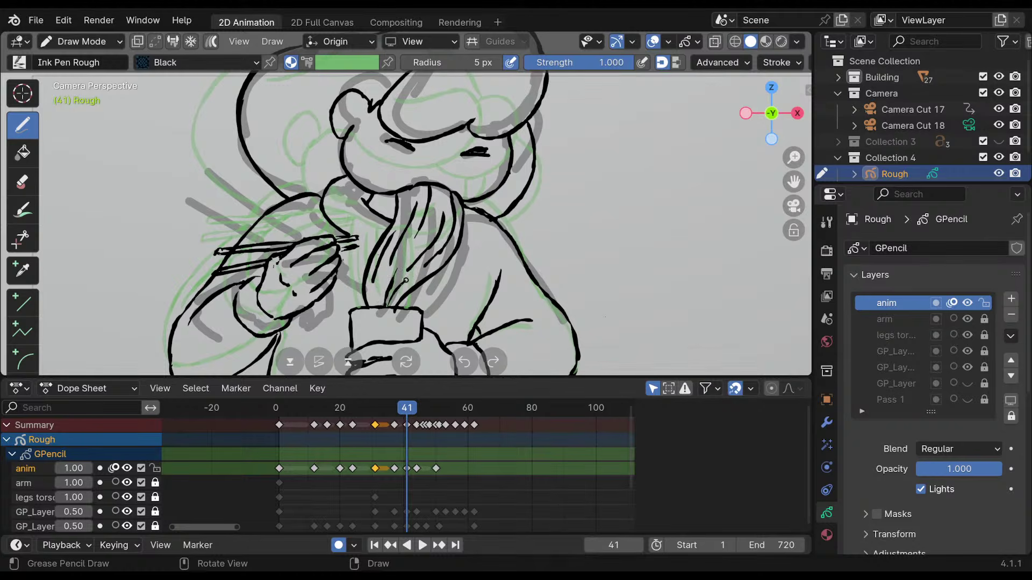
Add a short strand line just below the mouth on frame 41 and check the noodle motion against frame 37.
key("Down")
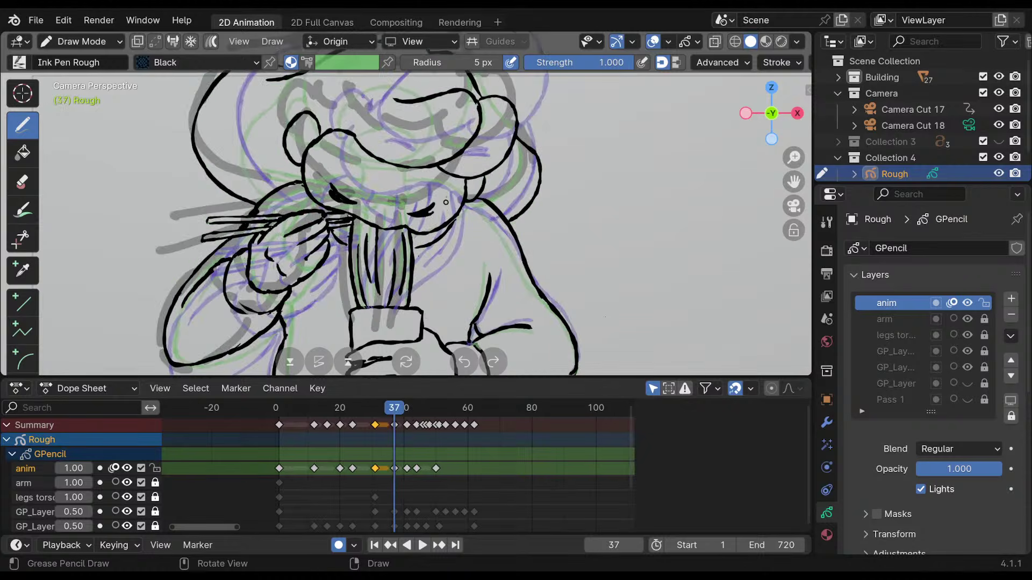
key("Up")
left_click_drag(418, 192, 411, 214)
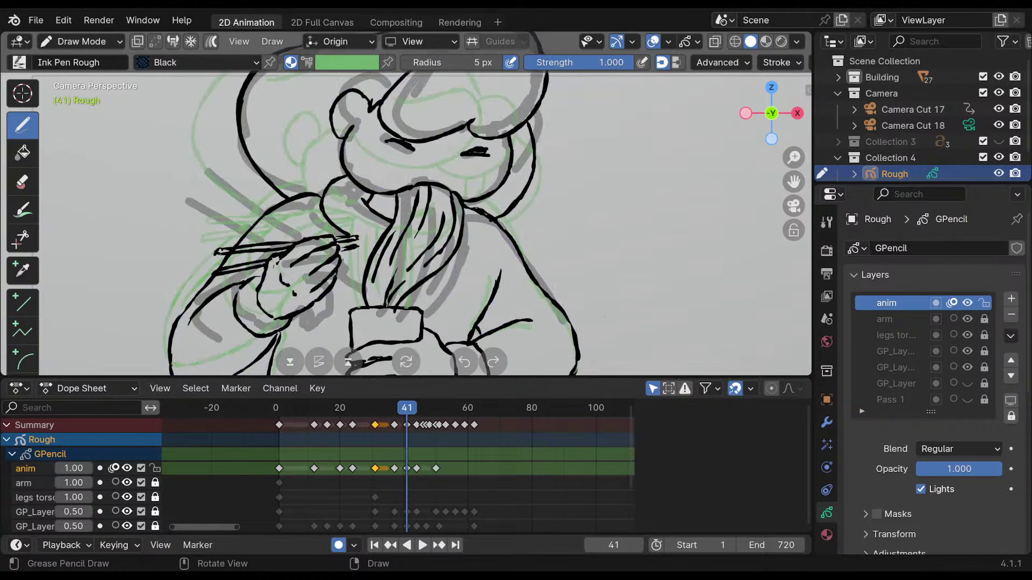
key("Down")
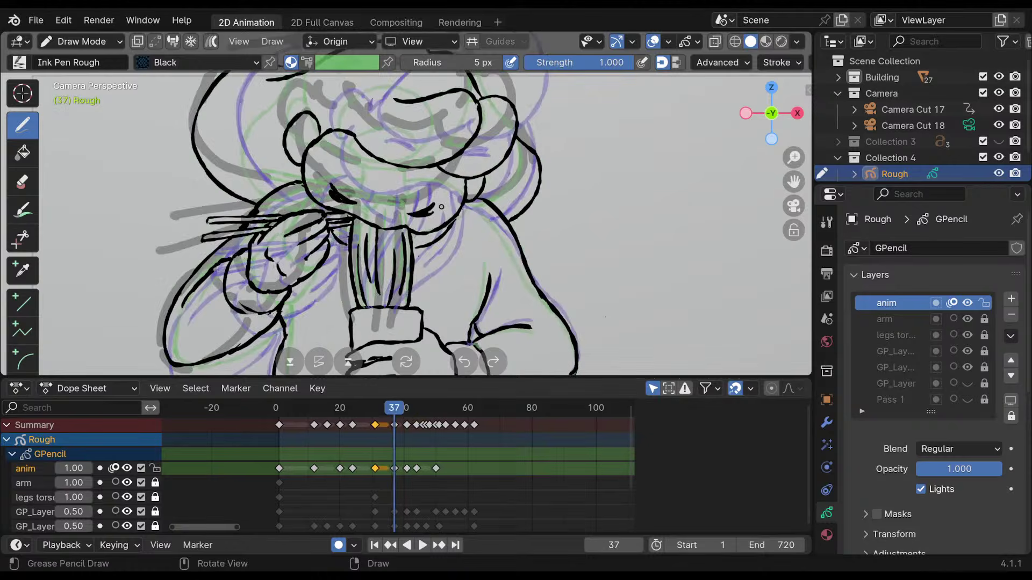
key("Up")
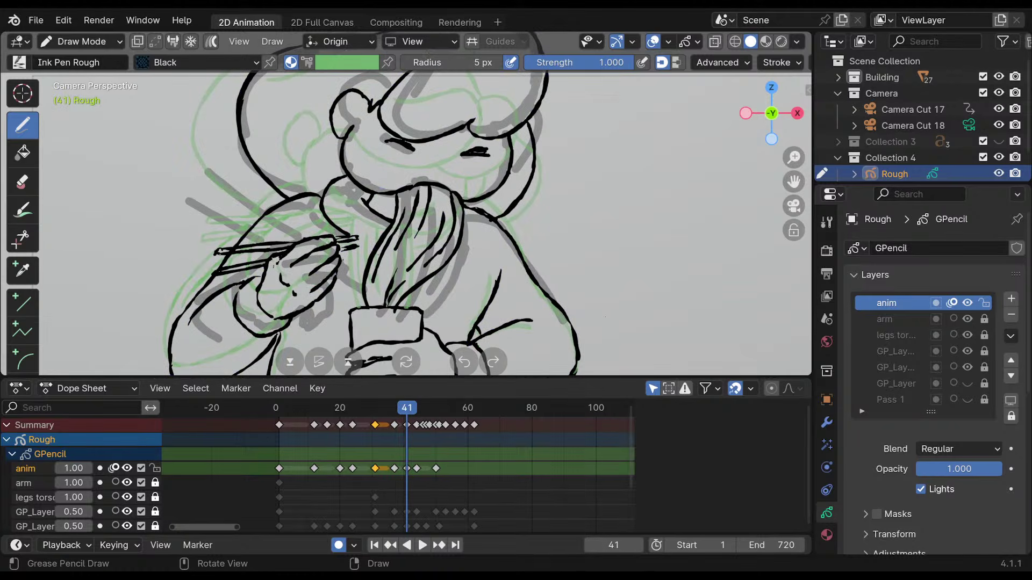
key("Down")
key("Up")
key("Down")
key("Up")
key("Down")
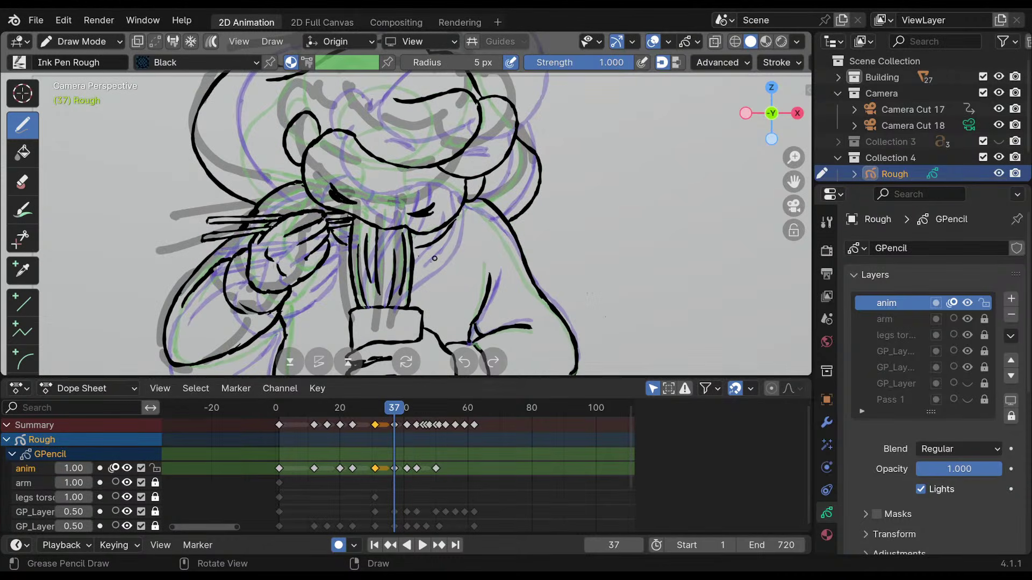
key("Up")
key("Down")
key("Up")
key("Down")
key("Up")
key("Down")
key("Up")
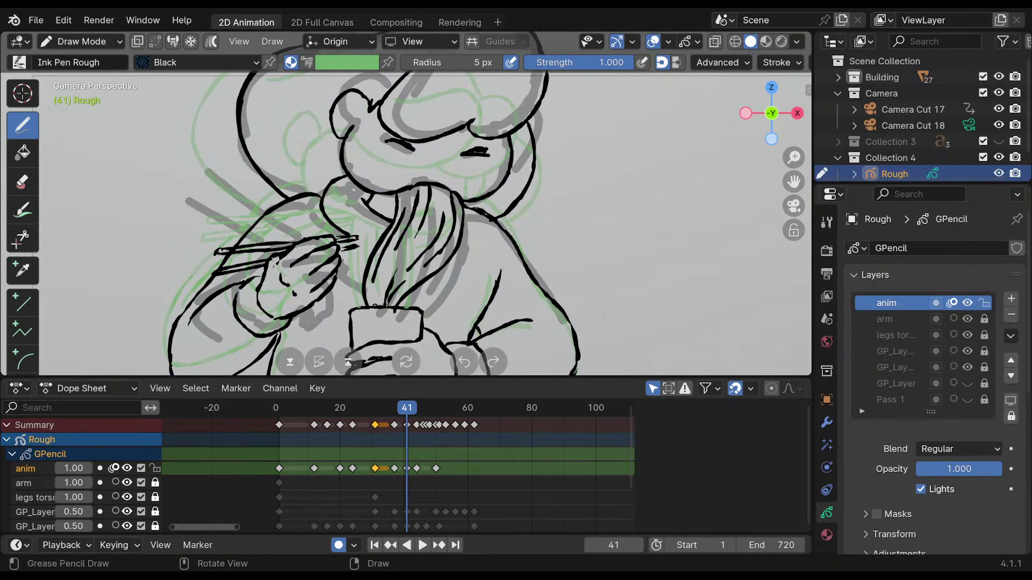
Draw a short noodle strand above the cup's rim on frame 41, undoing the first stroke and redrawing it.
left_click_drag(376, 305, 401, 253)
key("Down")
key("Up")
key("ctrl+z")
left_click_drag(400, 266, 403, 260)
key("Down")
key("Up")
Go to the keyframe at frame 44 and draw the curved jaw line of the face over the rough sketch.
key("Up")
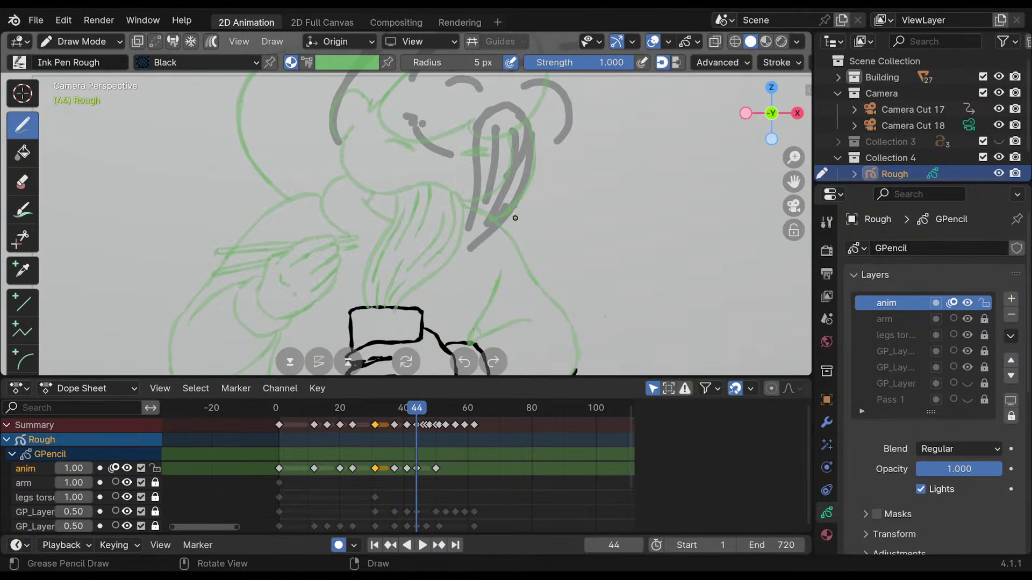
key("Down")
key("Up")
mouse_move(531, 149)
middle_mouse_down("shift")
mouse_move(481, 194)
mouse_move(502, 187)
mouse_move(503, 217)
mouse_move(493, 208)
middle_mouse_up("shift")
left_click_drag(368, 185, 433, 246)
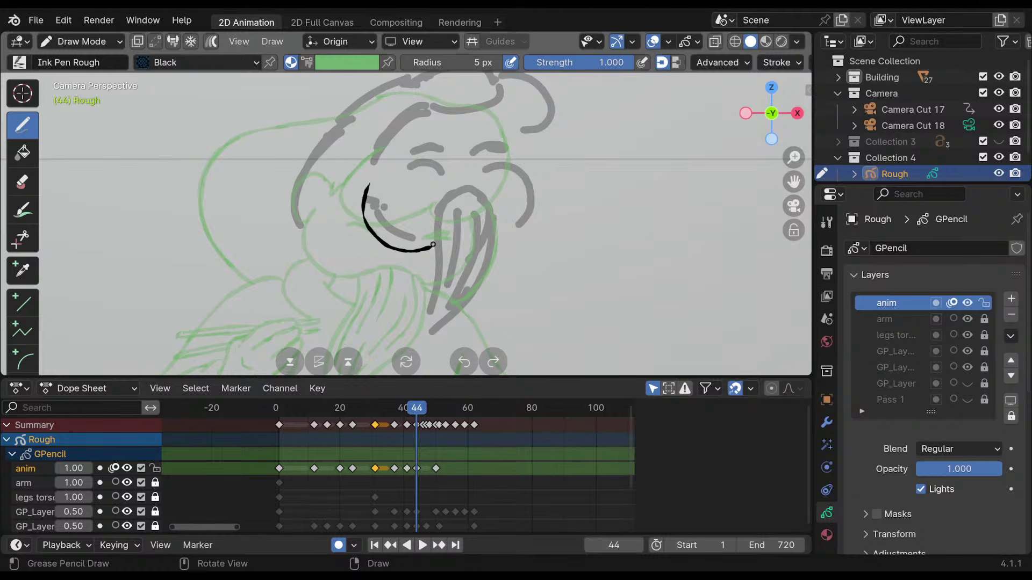
Outline the noodle bundle hanging from the mouth on frame 44, undoing and redrawing the side curves.
middle_click_drag(458, 203, 462, 128, "shift")
mouse_move(495, 137)
left_mouse_down()
mouse_move(484, 206)
mouse_move(430, 259)
left_mouse_up()
key("ctrl+z")
mouse_move(500, 141)
left_mouse_down()
mouse_move(482, 201)
mouse_move(424, 267)
left_mouse_up()
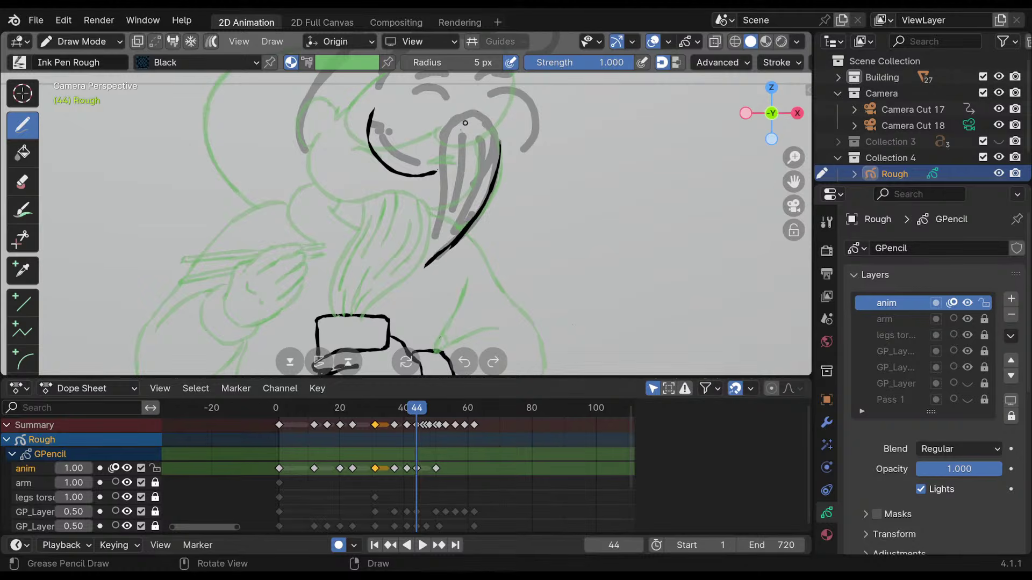
mouse_move(442, 153)
left_mouse_down()
mouse_move(465, 124)
mouse_move(494, 144)
mouse_move(445, 211)
mouse_move(423, 266)
left_mouse_up()
key("ctrl+z")
key("ctrl+z")
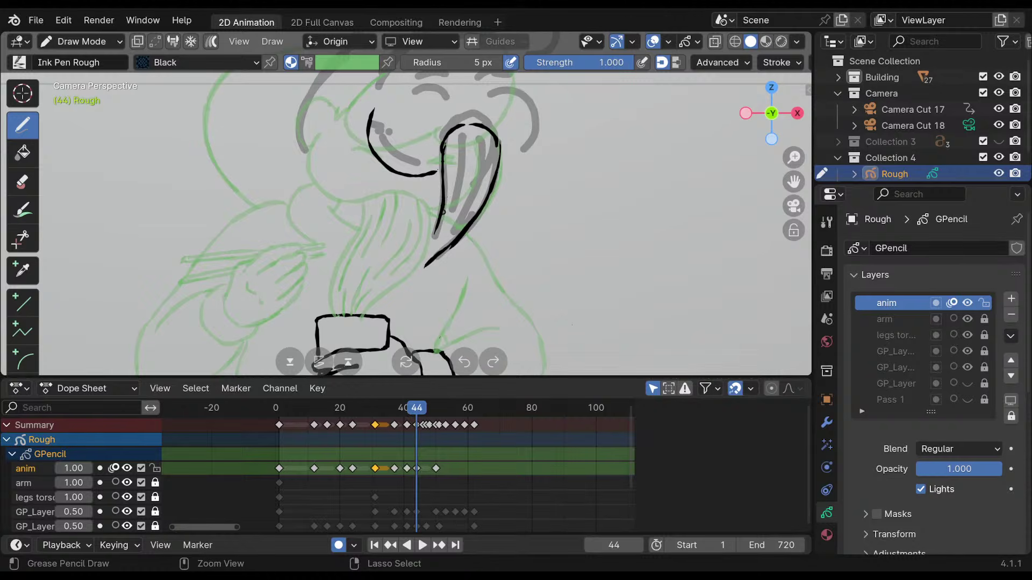
Try extending the inner side curve of the noodle bundle's tail toward the cup on frame 44, undoing the unwanted strokes.
mouse_move(443, 211)
left_mouse_down()
mouse_move(396, 273)
mouse_move(440, 243)
left_mouse_up()
mouse_move(413, 276)
left_mouse_down()
mouse_move(441, 241)
mouse_move(417, 270)
mouse_move(442, 250)
mouse_move(421, 272)
mouse_move(428, 255)
left_mouse_up()
key("ctrl+z")
key("ctrl+z")
key("ctrl+z")
key("ctrl+z")
key("ctrl+shift+z")
key("ctrl+z")
key("ctrl+z")
key("ctrl+z")
key("ctrl+z")
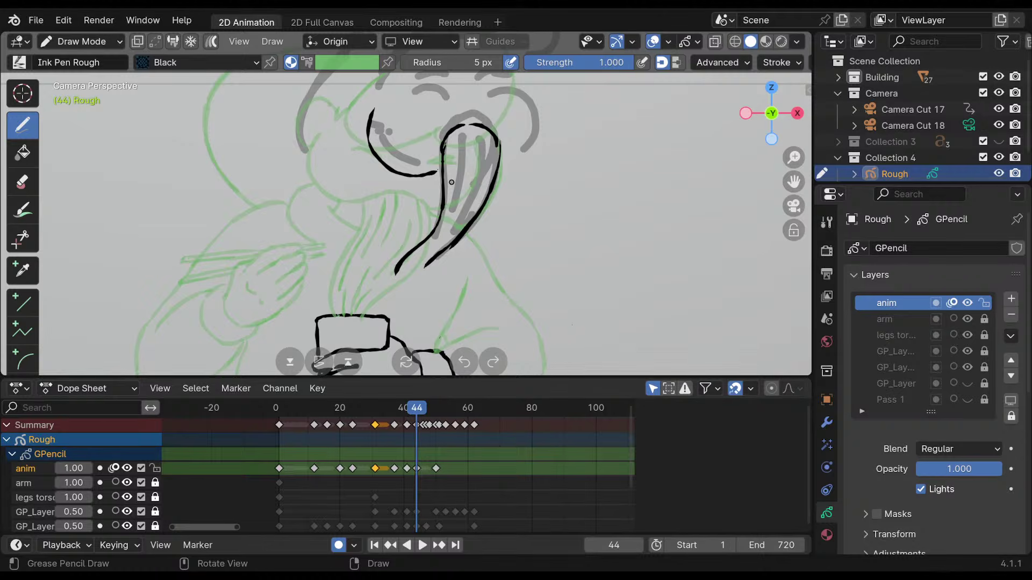
Erase the overlong inner tail of the noodle bundle on frame 44 and redraw it as a shorter curve ending beside the outer side.
mouse_move(396, 273)
left_mouse_down("ctrl")
mouse_move(428, 237)
mouse_move(430, 262)
mouse_move(438, 248)
left_mouse_up("ctrl")
left_click_drag(443, 209, 422, 247)
key("ctrl+z")
left_click_drag(444, 215, 422, 247)
scroll(438, 211, "down", 5, "shift")
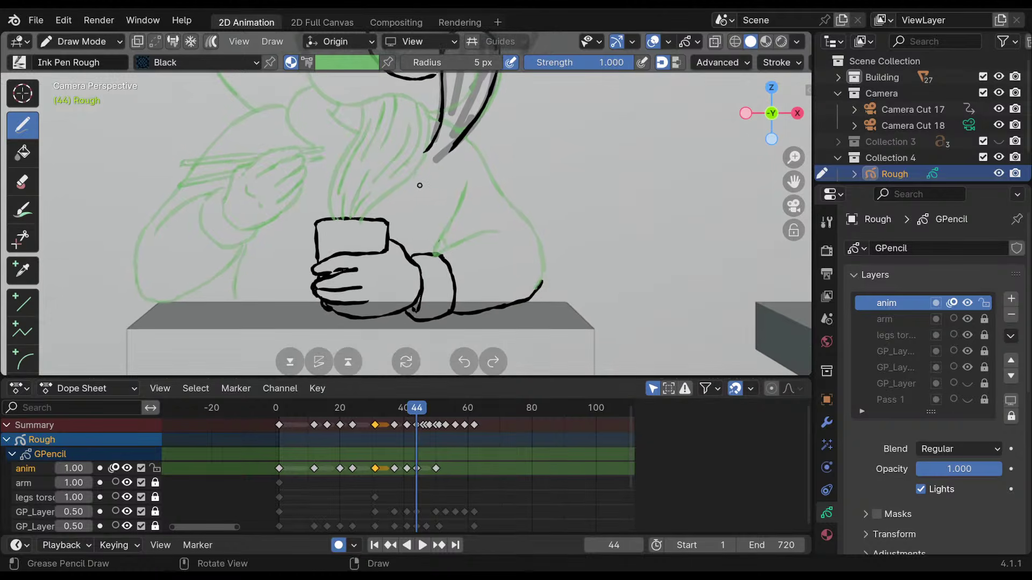
middle_click_drag(446, 184, 430, 266, "shift")
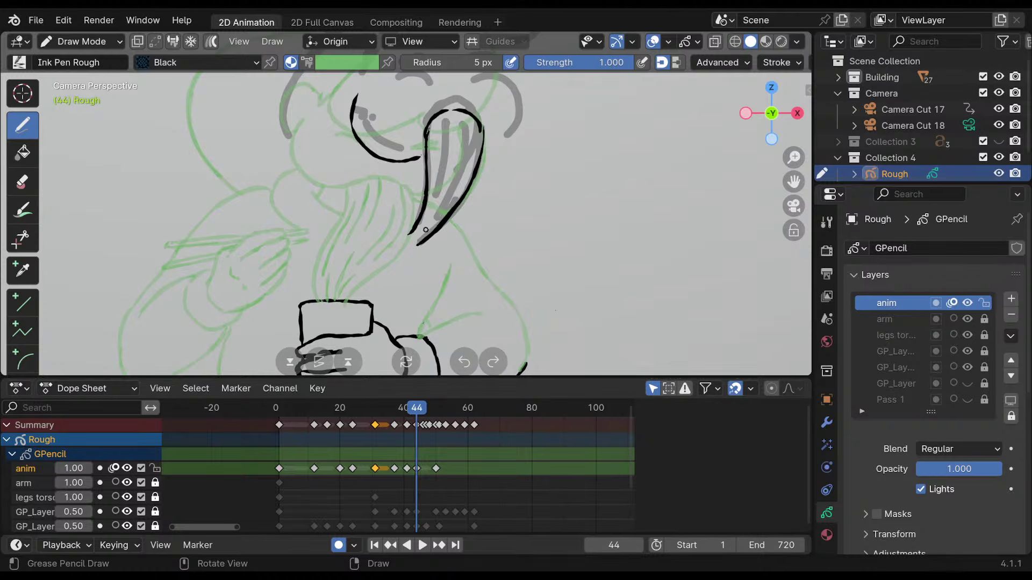
Add a short strand curve branching off the noodle bundle's inner side on frame 44, comparing the pose with frame 41.
key("Down")
key("Up")
key("Down")
key("Up")
key("Down")
key("Up")
left_click_drag(426, 186, 392, 243)
key("Down")
key("Up")
key("Down")
key("Up")
key("Down")
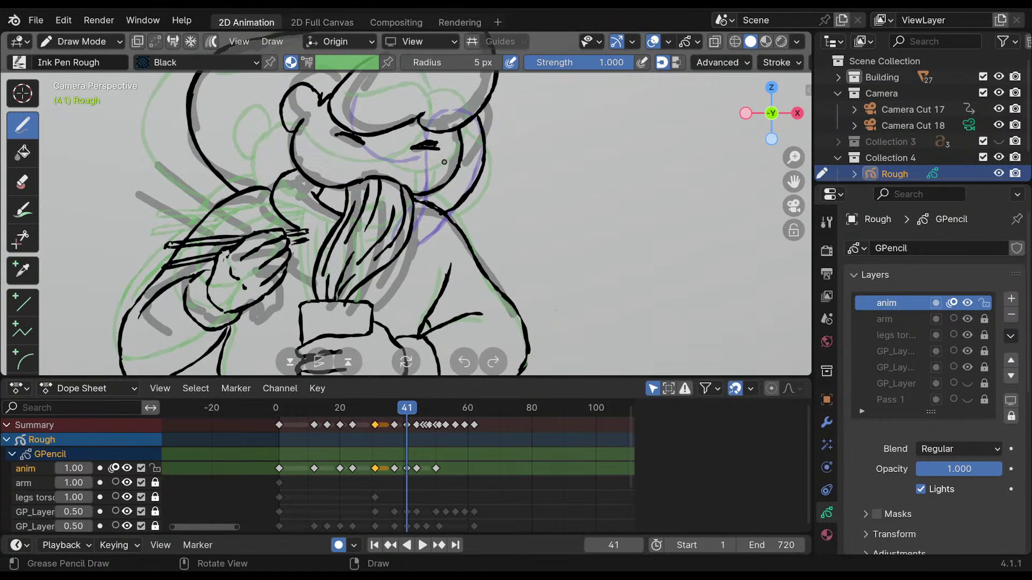
key("Up")
key("Down")
key("Up")
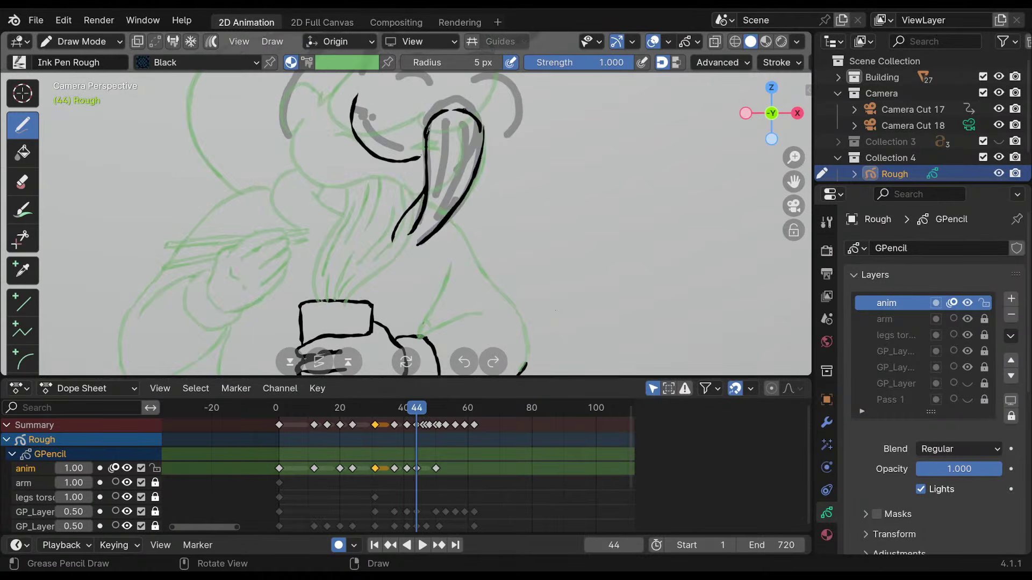
Draw a strand line inside the upper part of the noodle bundle on frame 44 and compare it with frame 41.
left_click_drag(471, 116, 464, 170)
key("Down")
key("Up")
key("ctrl")
key("Down")
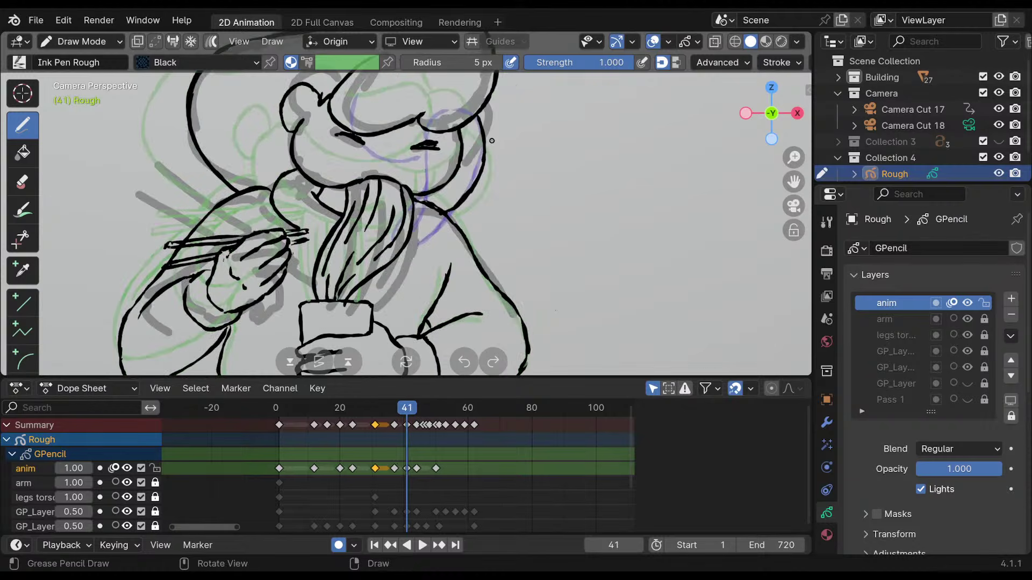
key("Up")
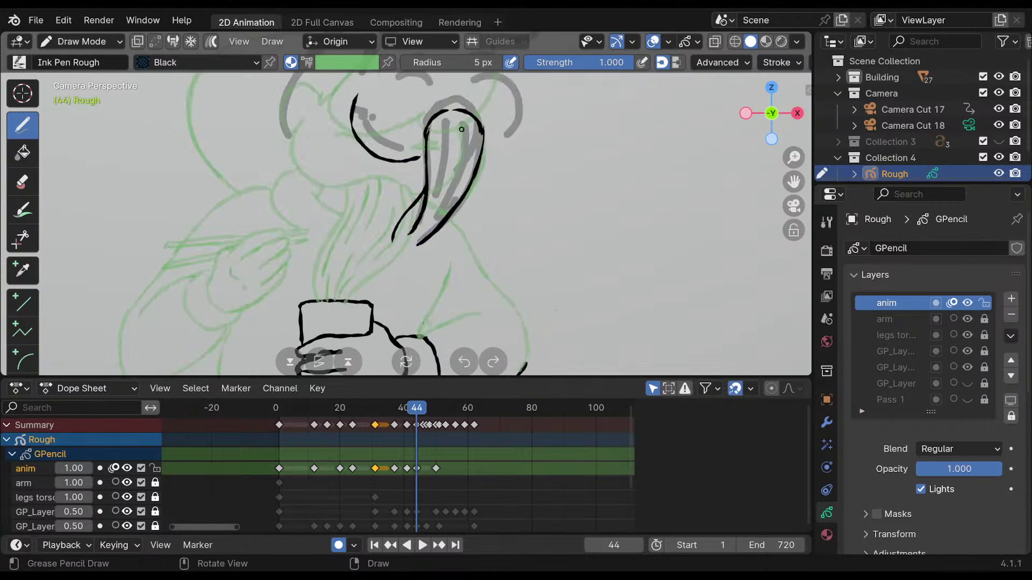
key("Down")
key("Up")
Draw more strand lines through the middle and lower part of the noodle bundle on frame 44, flipping against frame 41.
left_click_drag(458, 168, 417, 236)
key("Down")
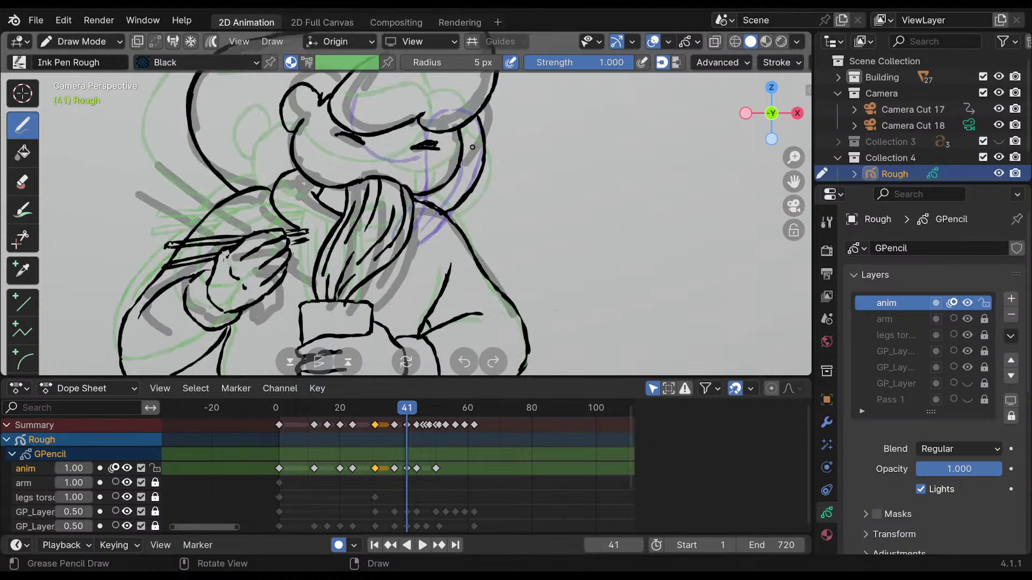
key("Up")
key("Down")
key("Up")
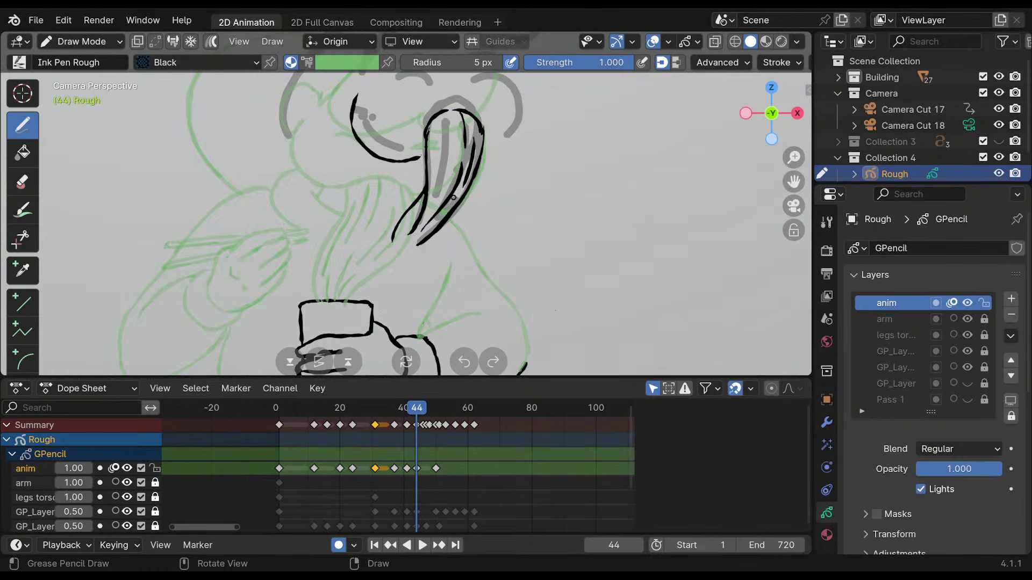
key("Down")
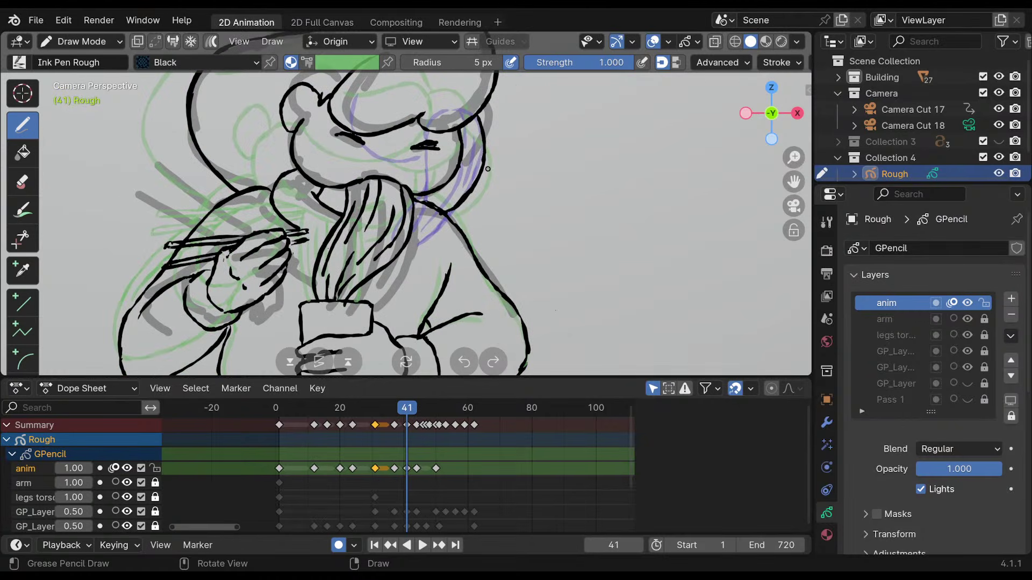
key("Up")
key("Down")
key("Up")
key("Down")
key("Up")
key("Down")
key("Up")
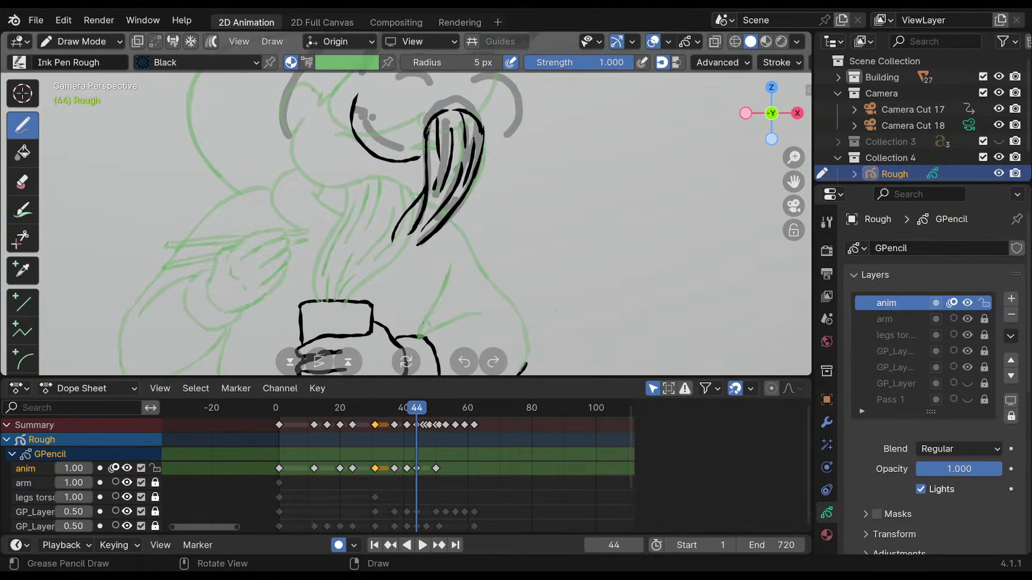
Draw the noodle bundle's tapered lower tip on frame 44, undoing the longer strokes and closing it with short ones.
left_click_drag(414, 212, 396, 244)
mouse_move(421, 242)
left_mouse_down()
mouse_move(378, 262)
mouse_move(374, 248)
left_mouse_up()
key("ctrl+z")
key("ctrl+z")
key("ctrl+z")
key("ctrl+z")
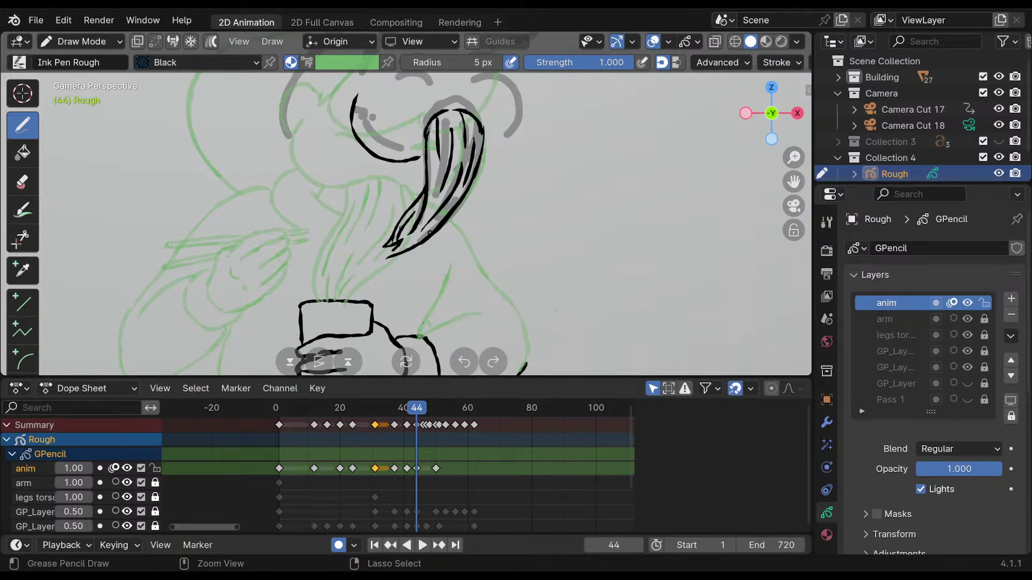
left_click_drag(423, 238, 418, 245)
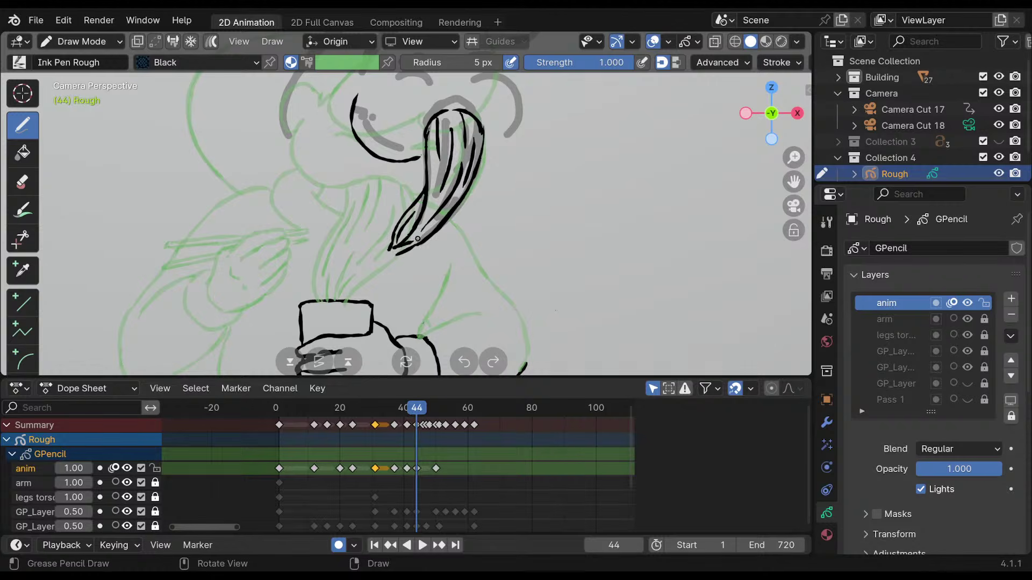
key("ctrl+z")
left_click_drag(398, 249, 429, 222)
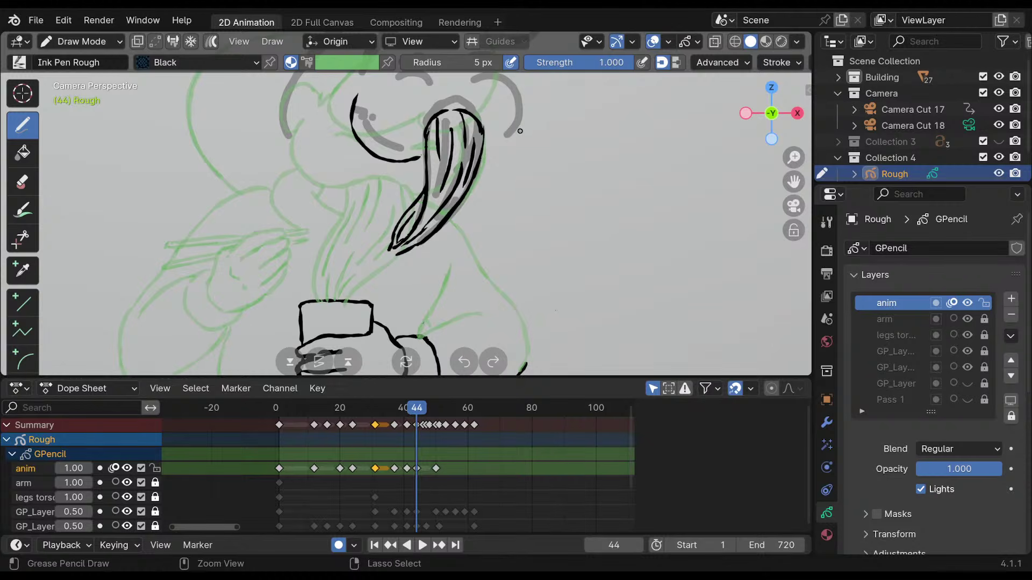
Draw the rounded cheek on the far side of the noodles on frame 44, undoing and redrawing the curve once.
key("Up")
key("Down")
middle_click_drag(507, 150, 460, 221, "shift")
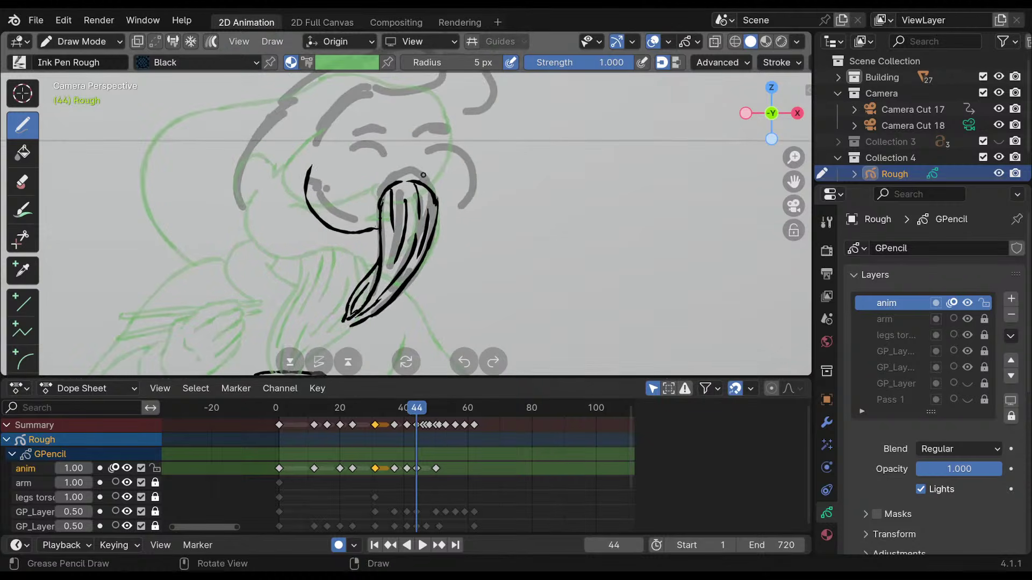
mouse_move(438, 158)
left_mouse_down()
mouse_move(456, 155)
mouse_move(439, 233)
left_mouse_up()
key("ctrl+z")
mouse_move(445, 153)
left_mouse_down()
mouse_move(474, 191)
mouse_move(441, 223)
left_mouse_up()
Draw both squinting closed eyes over the rough sketch on frame 44, undoing the first strokes and redrawing them.
mouse_move(462, 100)
middle_mouse_down("shift")
mouse_move(484, 173)
mouse_move(385, 190)
middle_mouse_up("shift")
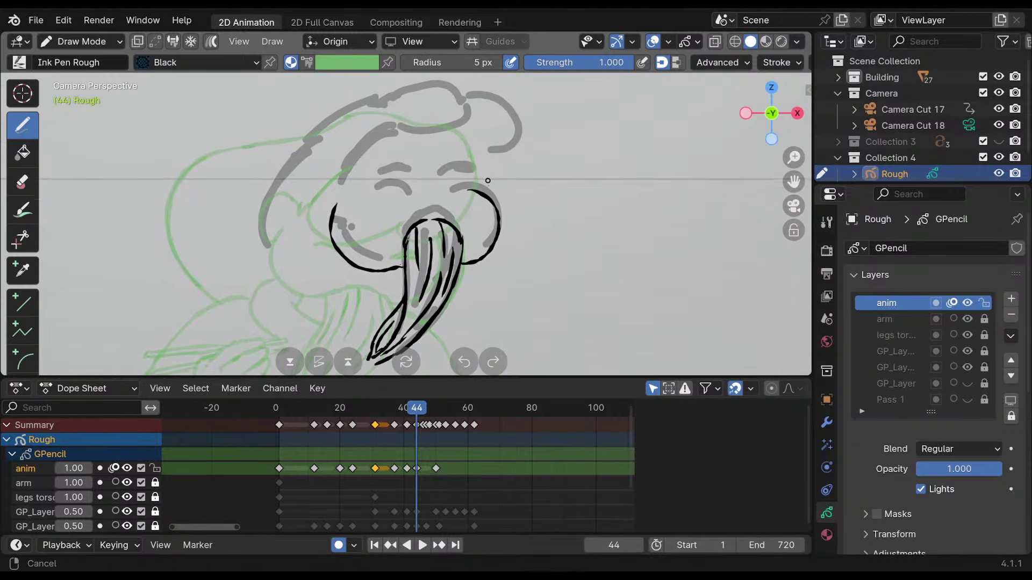
mouse_move(386, 187)
left_mouse_down()
mouse_move(357, 200)
mouse_move(468, 176)
left_mouse_up()
key("ctrl+z")
key("ctrl+z")
key("ctrl+z")
mouse_move(398, 188)
left_mouse_down()
mouse_move(370, 187)
mouse_move(402, 188)
mouse_move(368, 200)
left_mouse_up()
mouse_move(442, 186)
left_mouse_down()
mouse_move(466, 175)
mouse_move(465, 184)
left_mouse_up()
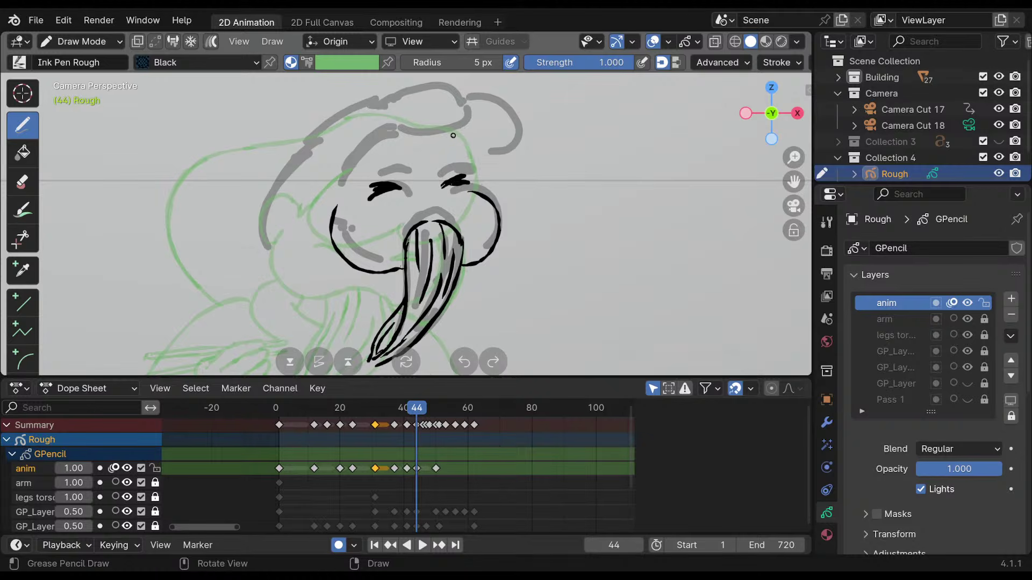
Outline the ear, hairline, front hair tufts and forehead edge on frame 44, redoing the small tuft and forehead strokes.
middle_click_drag(453, 154, 445, 170, "shift")
mouse_move(326, 198)
left_mouse_down()
mouse_move(329, 235)
mouse_move(395, 148)
mouse_move(470, 127)
mouse_move(404, 91)
mouse_move(374, 121)
left_mouse_up()
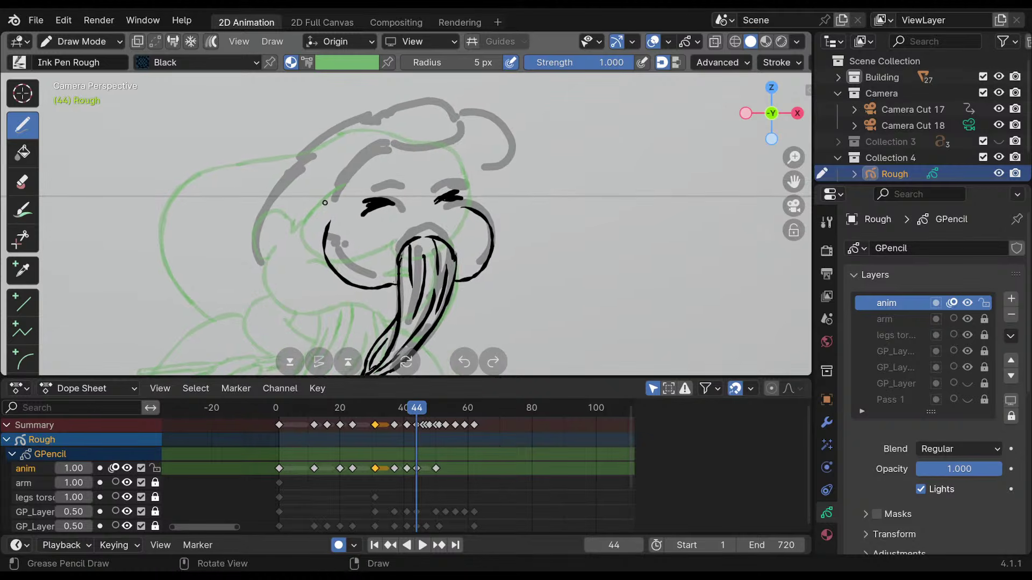
mouse_move(480, 112)
left_mouse_down()
mouse_move(511, 123)
mouse_move(475, 169)
left_mouse_up()
key("ctrl+z")
mouse_move(477, 111)
left_mouse_down()
mouse_move(517, 135)
mouse_move(484, 162)
mouse_move(471, 201)
left_mouse_up()
key("ctrl+z")
left_click_drag(460, 145, 477, 204)
key("ctrl+z")
mouse_move(450, 147)
left_mouse_down()
mouse_move(479, 183)
mouse_move(481, 214)
left_mouse_up()
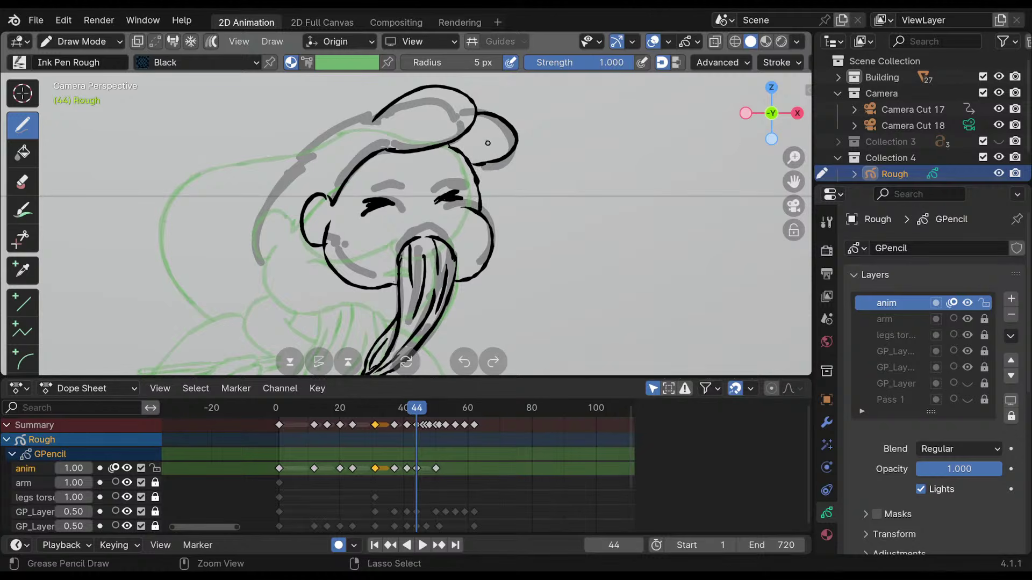
Draw the outer hair curve from the front tuft around the back of the head on frame 44, redoing misplaced strokes.
mouse_move(371, 119)
left_mouse_down()
mouse_move(330, 132)
mouse_move(265, 229)
left_mouse_up()
key("ctrl+z")
mouse_move(369, 119)
left_mouse_down()
mouse_move(293, 161)
mouse_move(250, 272)
left_mouse_up()
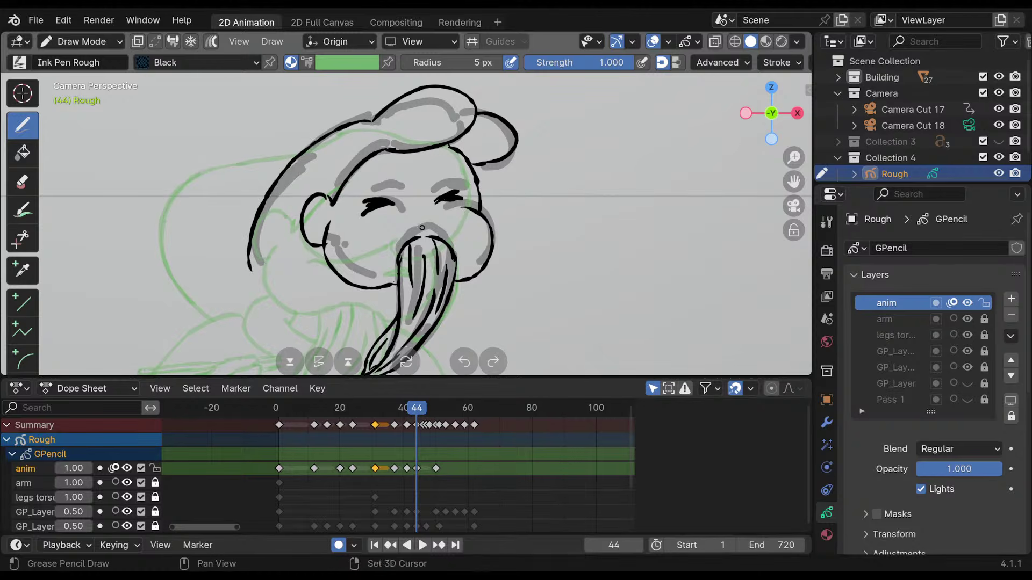
middle_click_drag(423, 228, 421, 183, "shift")
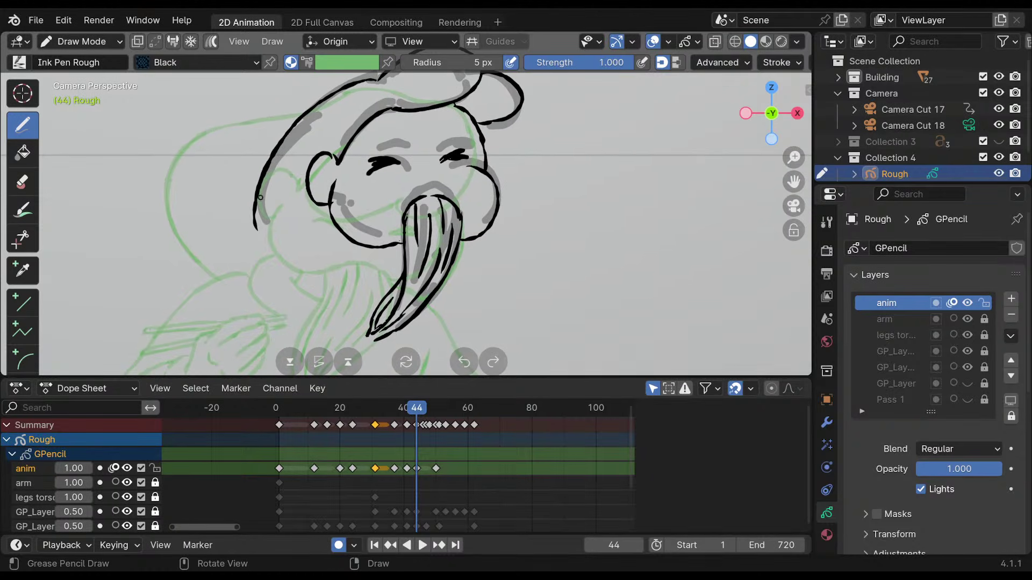
left_click_drag(260, 198, 279, 287)
key("ctrl+z")
left_click_drag(258, 199, 270, 264)
Draw the short neck line and the first collar curves below the jaw on frame 44, undoing the unwanted attempts.
mouse_move(454, 235)
middle_mouse_down("shift")
mouse_move(438, 165)
mouse_move(442, 237)
mouse_move(441, 219)
middle_mouse_up("shift")
mouse_move(441, 226)
middle_mouse_down("ctrl")
mouse_move(452, 189)
mouse_move(460, 217)
middle_mouse_up("ctrl")
mouse_move(460, 216)
middle_mouse_down("ctrl")
mouse_move(463, 198)
mouse_move(485, 209)
middle_mouse_up("ctrl")
mouse_move(395, 216)
left_mouse_down()
mouse_move(364, 237)
mouse_move(363, 254)
left_mouse_up()
key("ctrl+z")
key("ctrl+z")
mouse_move(392, 215)
left_mouse_down()
mouse_move(347, 248)
mouse_move(415, 237)
left_mouse_up()
key("ctrl+z")
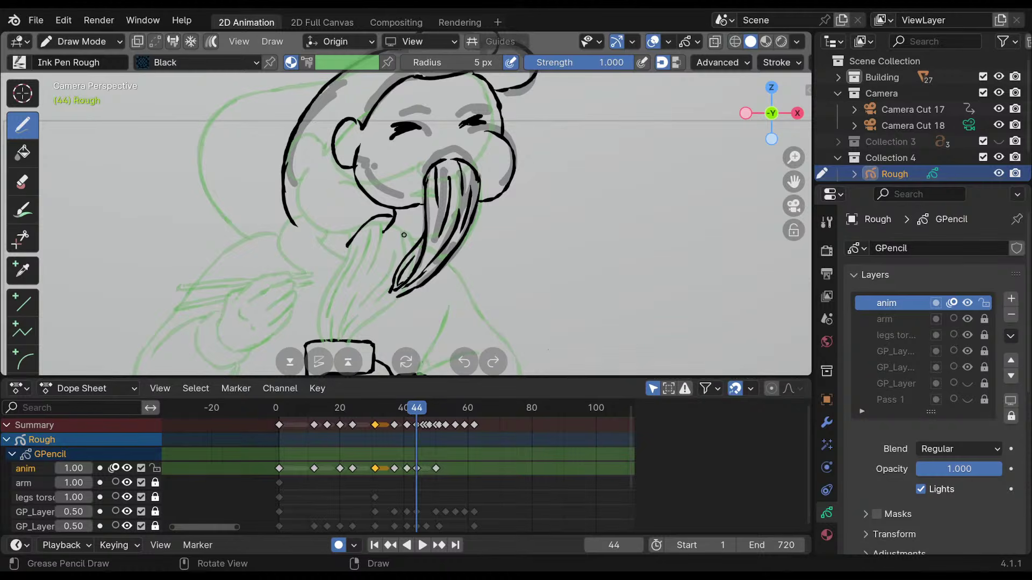
left_click_drag(384, 230, 410, 240)
key("ctrl+z")
middle_click_drag(431, 201, 448, 149, "shift")
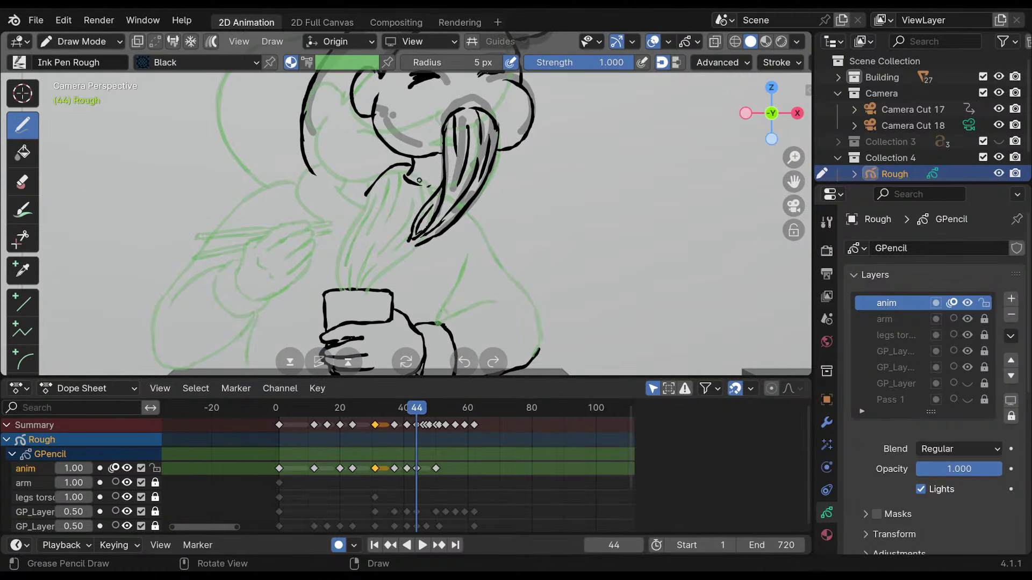
mouse_move(458, 189)
middle_mouse_down("shift")
mouse_move(435, 197)
mouse_move(477, 169)
middle_mouse_up("shift")
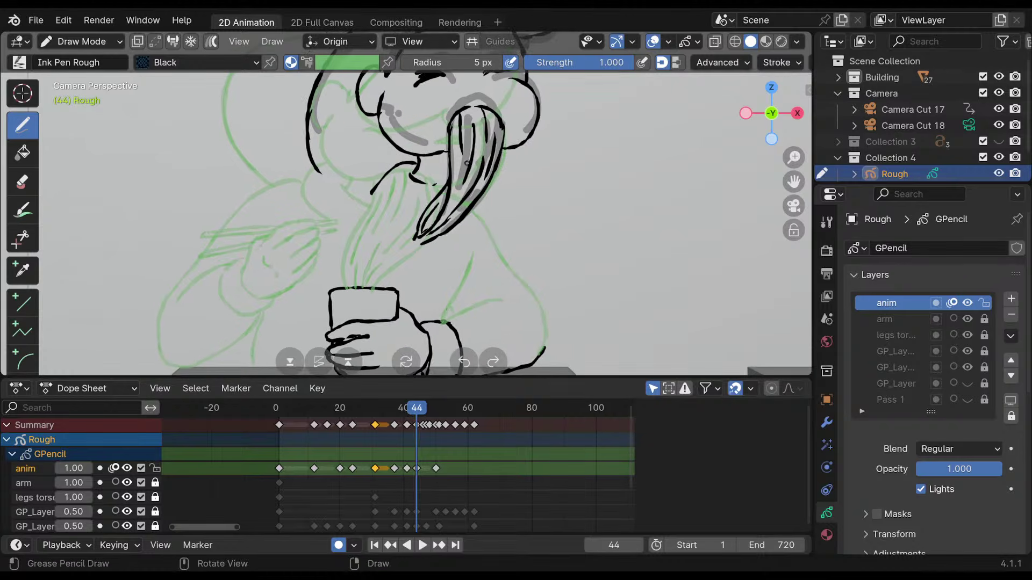
Erase the open collar curve below the neck on frame 44 and redraw it as a rounded collar flap.
mouse_move(368, 182)
left_mouse_down("ctrl")
mouse_move(374, 198)
mouse_move(414, 210)
mouse_move(428, 186)
mouse_move(439, 188)
left_mouse_up("ctrl")
middle_click_drag(446, 150, 474, 131, "shift")
middle_click_drag(434, 173, 415, 196, "shift")
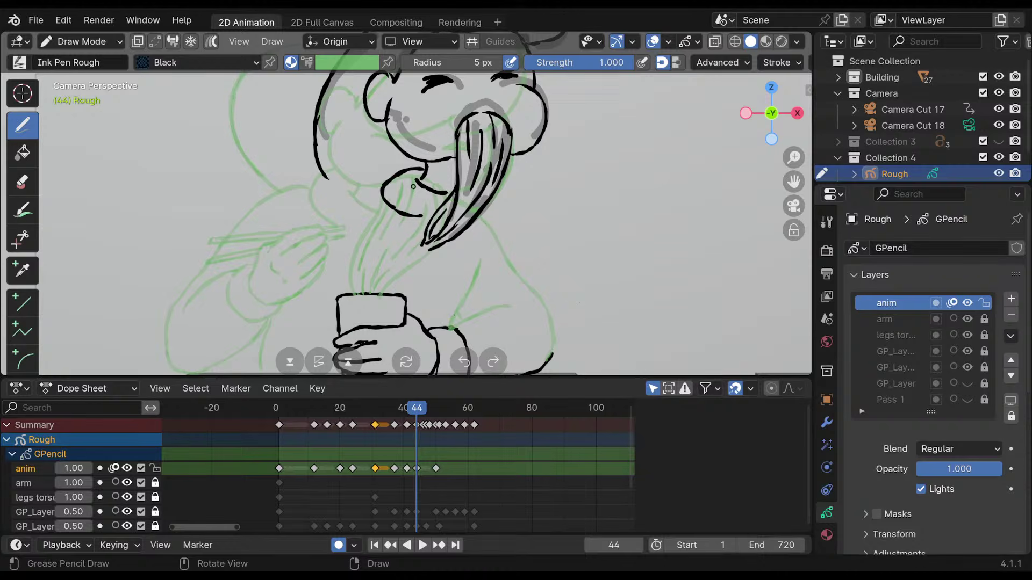
mouse_move(413, 187)
middle_mouse_down("shift")
mouse_move(409, 162)
mouse_move(358, 192)
middle_mouse_up("shift")
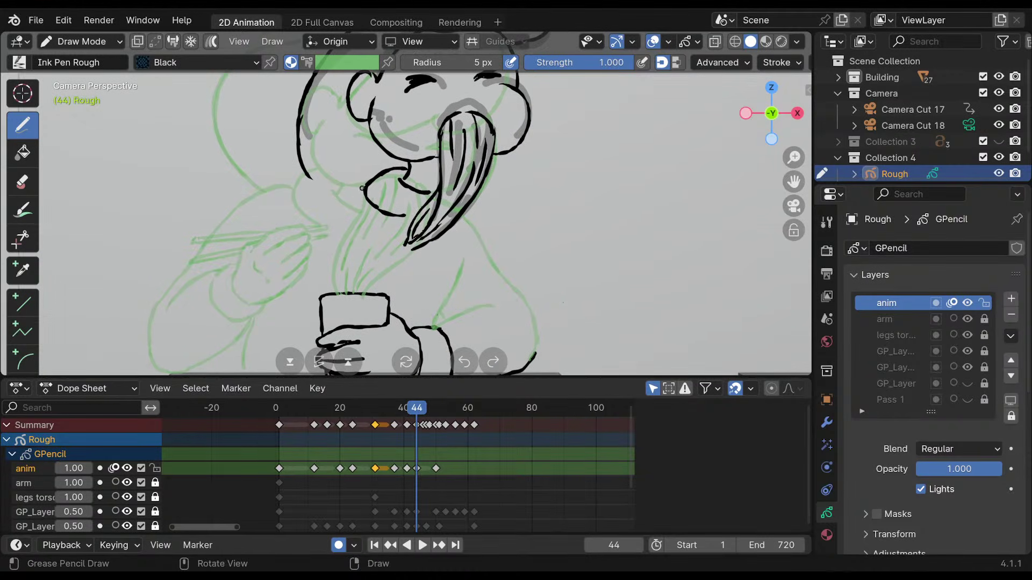
Undo a trial shoulder line from the collar and add a short hair line below the small front tuft on frame 44.
left_click_drag(361, 188, 258, 226)
key("ctrl+z")
middle_click_drag(486, 214, 431, 265, "shift")
middle_click_drag(470, 183, 445, 233, "shift")
left_click_drag(457, 126, 463, 144)
Draw the outer elbow curve of the arm holding the cup on frame 44, undoing and redrawing until it joins the forearm.
middle_click_drag(427, 258, 415, 178, "shift")
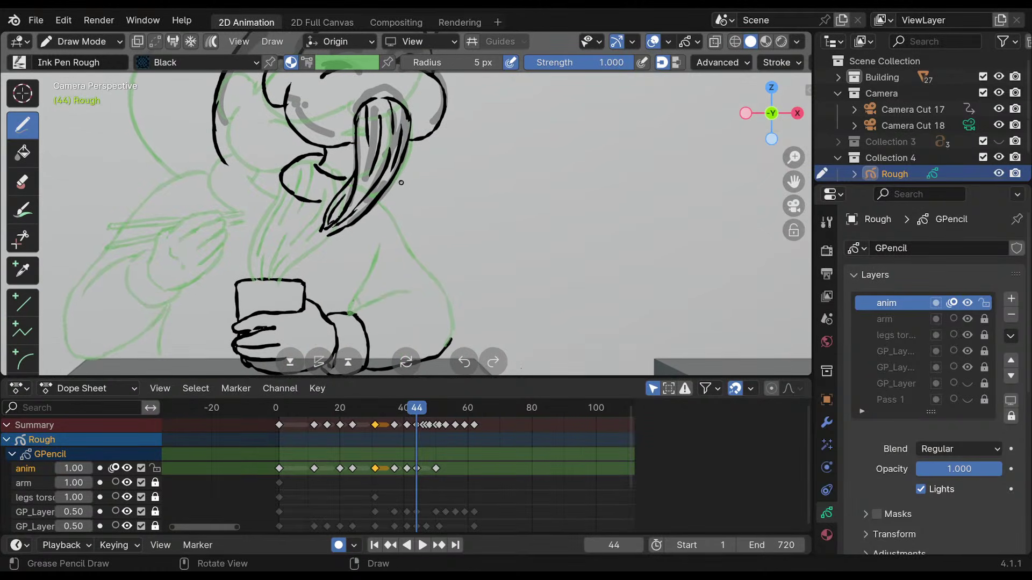
left_click_drag(378, 206, 397, 194)
left_click_drag(451, 340, 453, 301)
middle_click_drag(429, 234, 430, 168, "shift")
key("ctrl+z")
left_click_drag(447, 242, 458, 302)
key("ctrl+z")
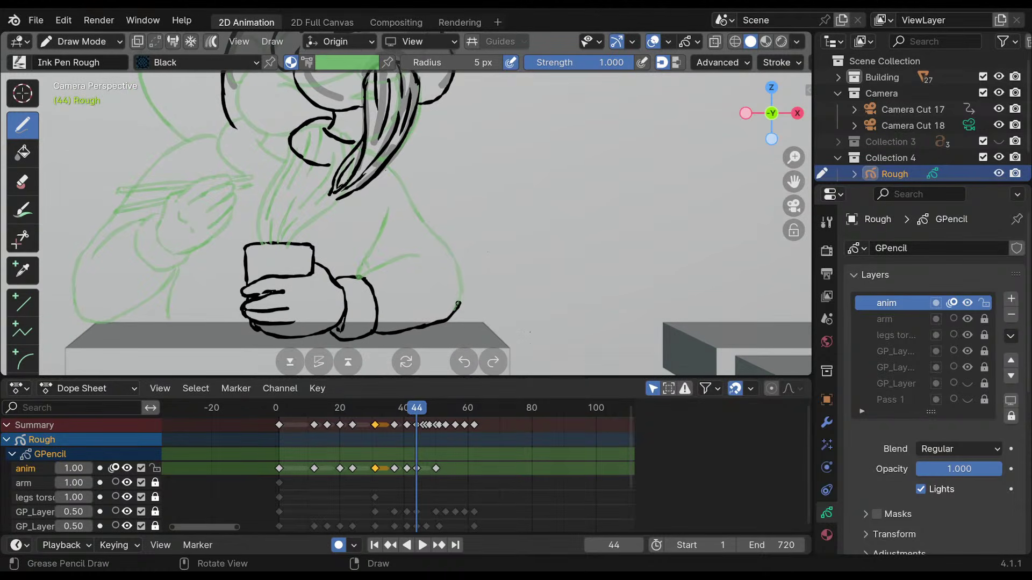
left_click_drag(451, 248, 460, 300)
key("ctrl+z")
mouse_move(455, 257)
left_mouse_down()
mouse_move(463, 304)
mouse_move(465, 287)
left_mouse_up()
Draw the sleeve fold lines at the inner elbow above the cuff of the cup-holding arm on frame 44.
mouse_move(366, 277)
left_mouse_down()
mouse_move(416, 250)
mouse_move(367, 252)
left_mouse_up()
middle_click_drag(393, 163, 398, 199, "shift")
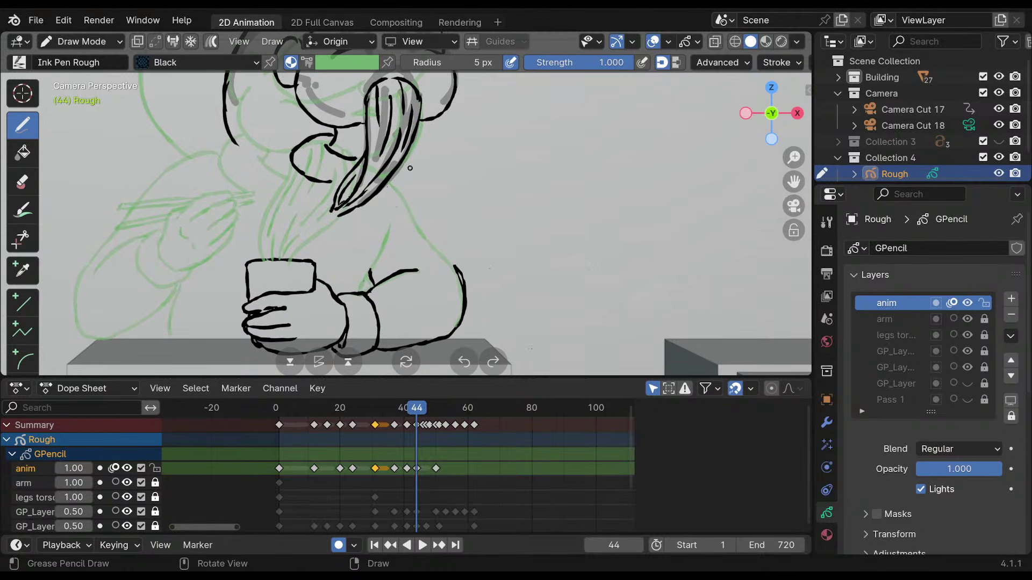
left_click_drag(394, 219, 361, 284)
Draw the shoulder and upper-arm line from the noodle bundle down to the elbow on frame 44, redoing the first stroke.
left_click_drag(402, 173, 424, 219)
key("ctrl+z")
left_click_drag(402, 173, 461, 273)
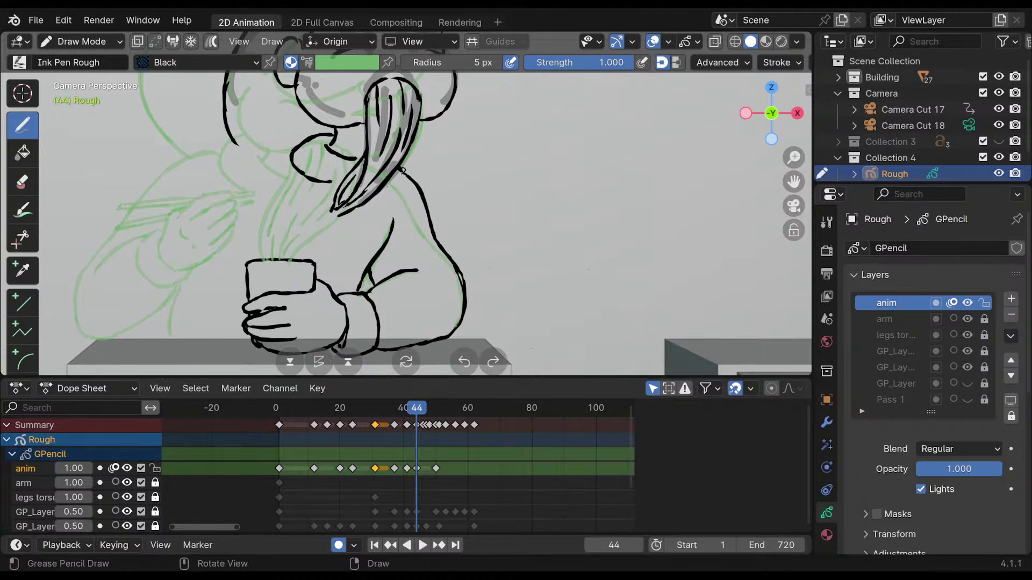
Trim the collar's line ends on frame 44 and extend its lower edge to the noodle bundle.
middle_click_drag(417, 151, 435, 165, "shift")
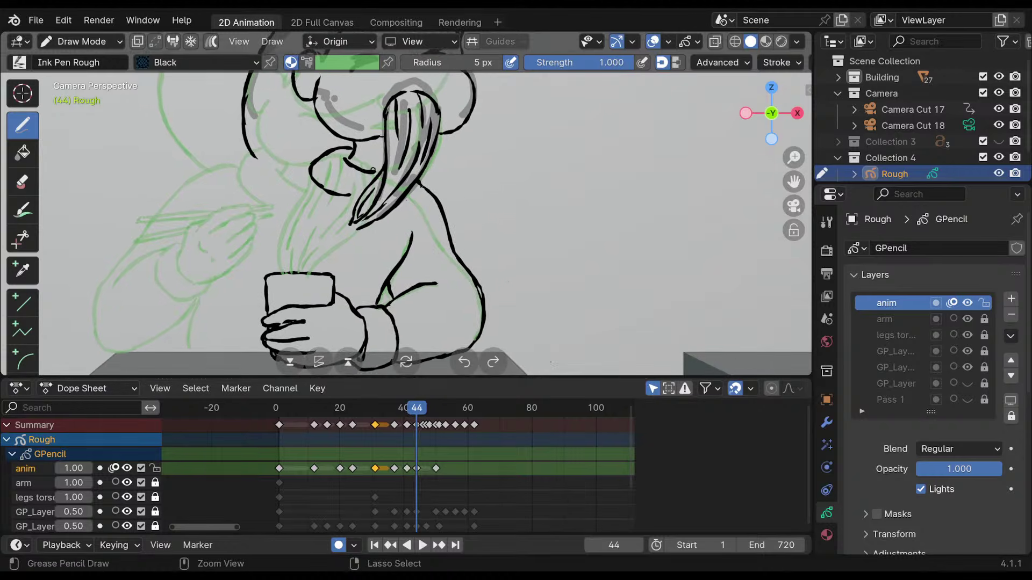
left_click_drag(345, 162, 369, 174)
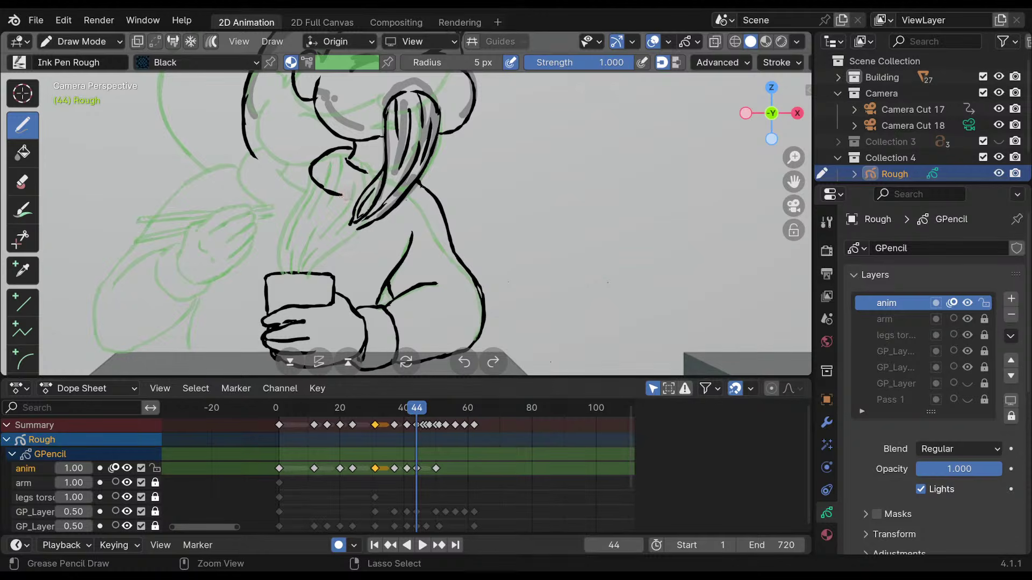
left_click_drag(330, 204, 356, 192)
left_click_drag(309, 161, 212, 198)
key("ctrl+z")
mouse_move(310, 157)
left_mouse_down()
mouse_move(274, 159)
mouse_move(216, 199)
left_mouse_up()
key("ctrl+z")
Redraw the back of the hair as a wider curve down toward the shoulder on frame 44, erasing the old and stray lines.
middle_click_drag(317, 162, 389, 254, "shift")
mouse_move(237, 277)
left_mouse_down("ctrl")
mouse_move(236, 190)
mouse_move(264, 150)
mouse_move(202, 231)
mouse_move(230, 272)
left_mouse_up("ctrl")
key("ctrl+z")
mouse_move(259, 143)
left_mouse_down()
mouse_move(196, 242)
mouse_move(214, 276)
mouse_move(208, 195)
mouse_move(223, 182)
mouse_move(198, 212)
mouse_move(204, 272)
left_mouse_up()
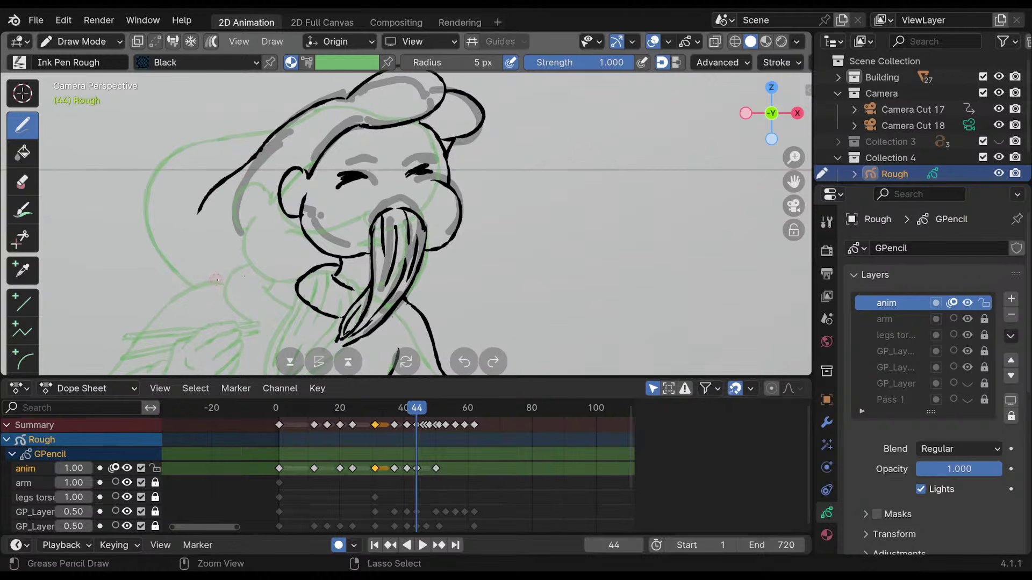
left_click_drag(208, 196, 190, 236)
left_click_drag(189, 236, 215, 279)
mouse_move(204, 207)
left_mouse_down("ctrl")
mouse_move(191, 247)
mouse_move(200, 201)
mouse_move(217, 278)
left_mouse_up("ctrl")
mouse_move(219, 208)
left_mouse_down("ctrl")
mouse_move(205, 269)
mouse_move(194, 237)
mouse_move(223, 282)
left_mouse_up("ctrl")
Draw the shoulder line of the chopstick arm from the collar down the upper arm on frame 44, undoing the first stroke.
mouse_move(376, 267)
middle_mouse_down("shift")
mouse_move(387, 202)
mouse_move(420, 152)
middle_mouse_up("shift")
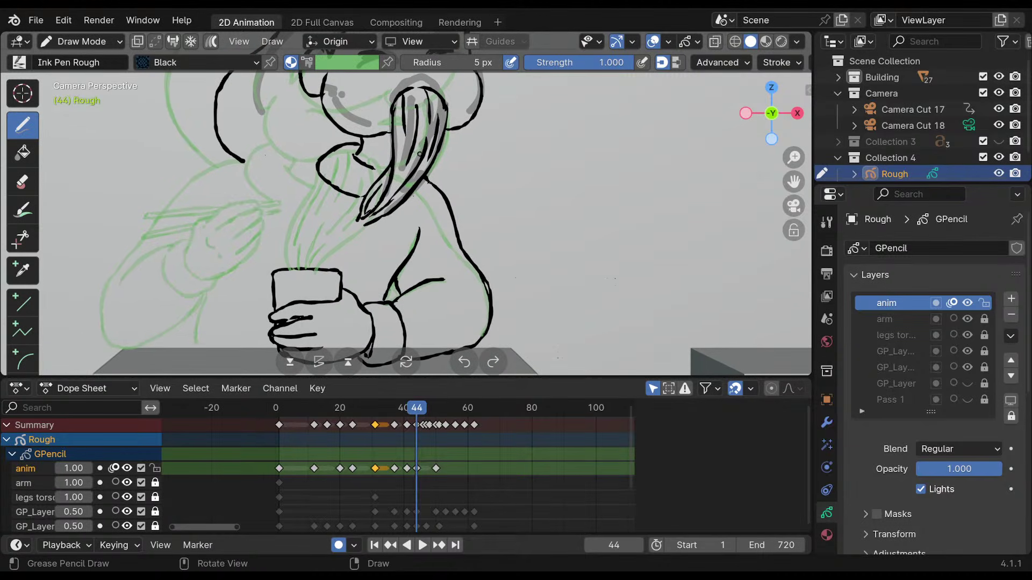
mouse_move(318, 151)
left_mouse_down()
mouse_move(293, 152)
mouse_move(203, 228)
left_mouse_up()
key("ctrl+z")
mouse_move(322, 155)
left_mouse_down()
mouse_move(285, 155)
mouse_move(189, 244)
left_mouse_up()
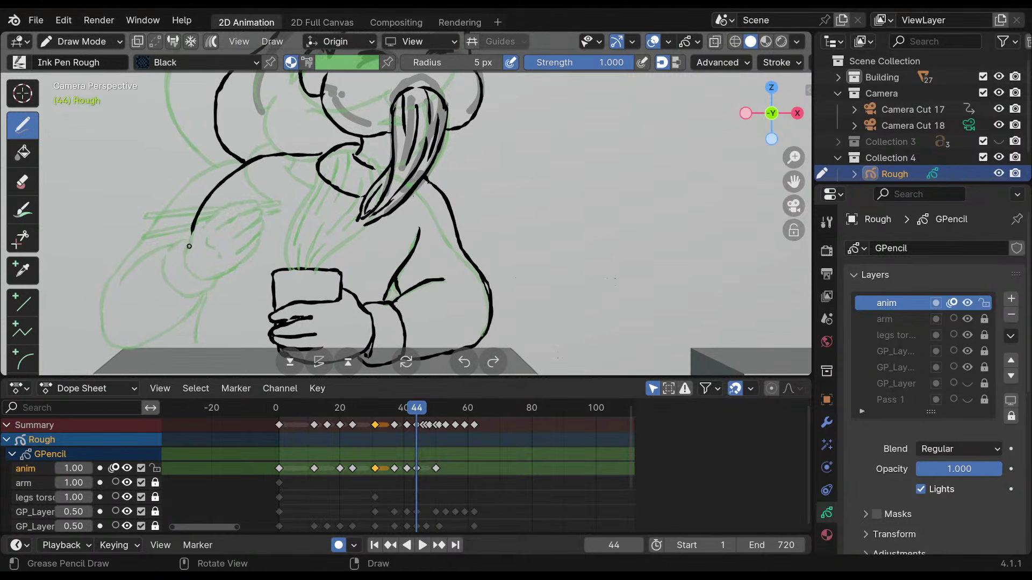
Undo the shoulder line and draw the raised chopstick hand's outline and fingers over the onion skin on frame 44.
key("ctrl+z")
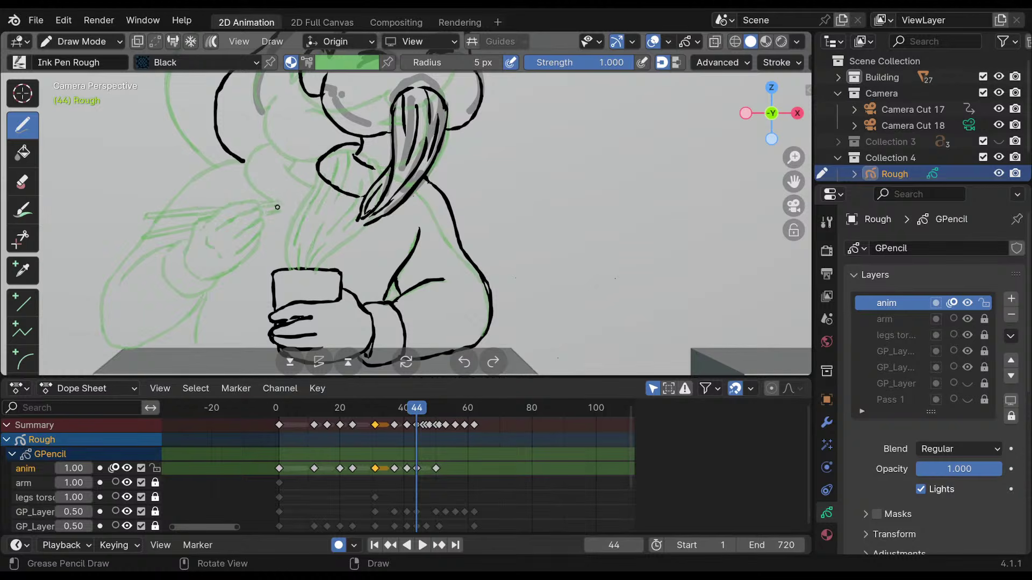
mouse_move(257, 206)
left_mouse_down()
mouse_move(228, 207)
mouse_move(203, 225)
mouse_move(217, 228)
left_mouse_up()
mouse_move(261, 210)
left_mouse_down()
mouse_move(230, 263)
mouse_move(208, 247)
left_mouse_up()
mouse_move(215, 211)
left_mouse_down()
mouse_move(197, 226)
mouse_move(188, 273)
mouse_move(243, 262)
left_mouse_up()
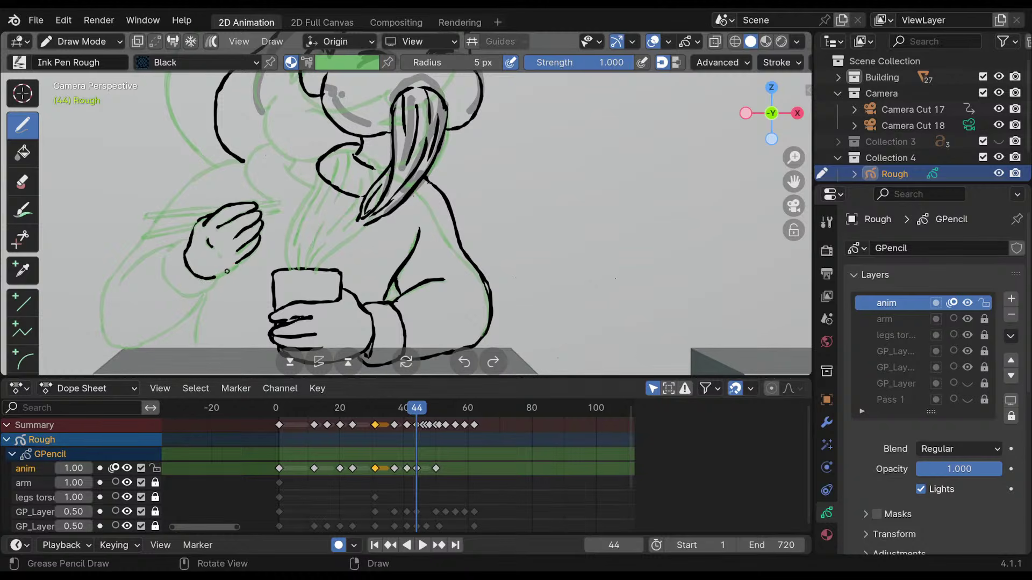
left_click_drag(216, 274, 230, 266)
Draw the sleeve cuff and the forearm around the elbow of the chopstick arm on frame 44, redoing the first forearm stroke.
mouse_move(186, 240)
left_mouse_down()
mouse_move(163, 264)
mouse_move(196, 297)
mouse_move(184, 294)
left_mouse_up()
middle_click_drag(184, 295, 264, 264, "shift")
left_click_drag(252, 216, 203, 250)
key("ctrl+z")
left_click_drag(253, 215, 200, 250)
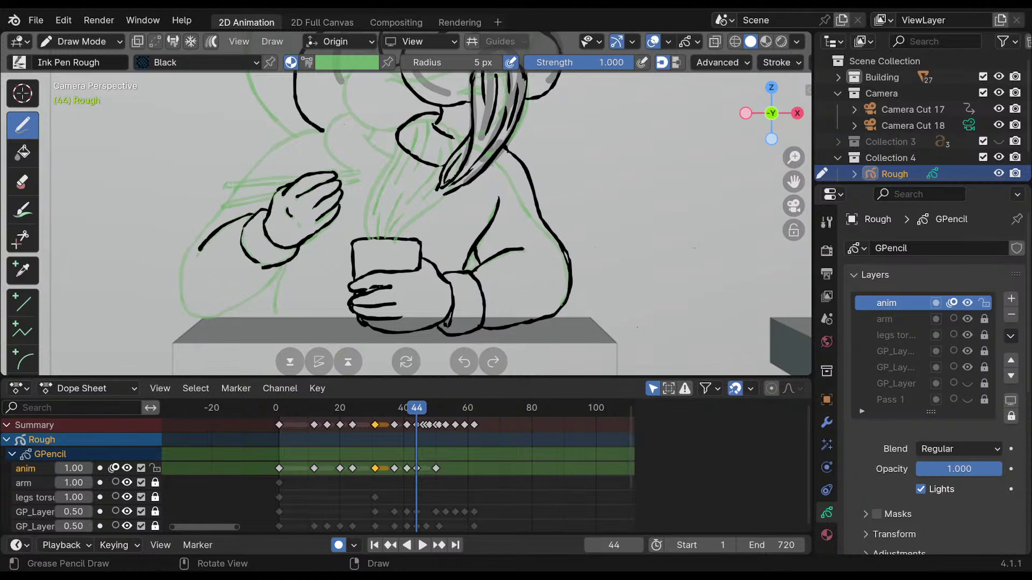
mouse_move(286, 261)
left_mouse_down()
mouse_move(254, 296)
mouse_move(192, 319)
mouse_move(180, 306)
mouse_move(193, 244)
left_mouse_up()
middle_click_drag(343, 174, 259, 201, "shift")
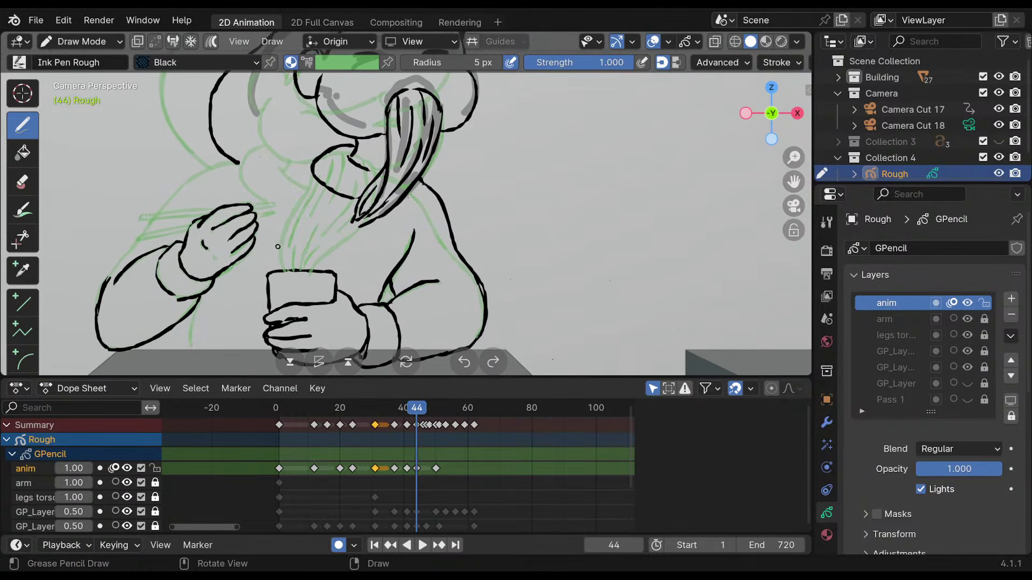
Draw the two chopsticks passing through the raised hand on frame 44.
mouse_move(255, 208)
left_mouse_down()
mouse_move(275, 204)
mouse_move(141, 213)
left_mouse_up()
mouse_move(212, 215)
left_mouse_down()
mouse_move(138, 219)
mouse_move(194, 214)
left_mouse_up()
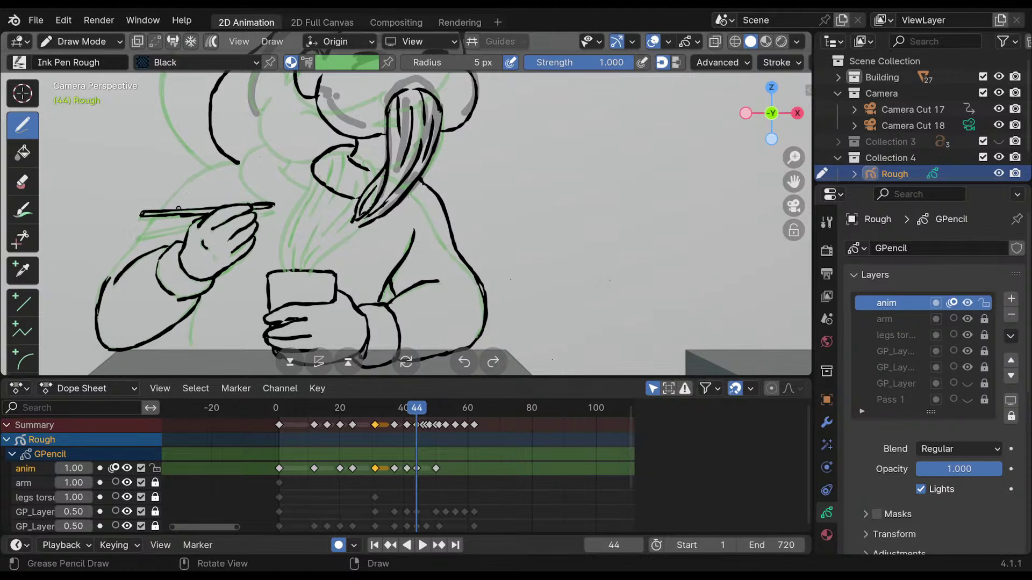
mouse_move(192, 223)
left_mouse_down()
mouse_move(139, 237)
mouse_move(196, 222)
left_mouse_up()
left_click_drag(259, 215, 275, 217)
mouse_move(409, 200)
middle_mouse_down()
mouse_move(441, 204)
mouse_move(361, 192)
middle_mouse_up()
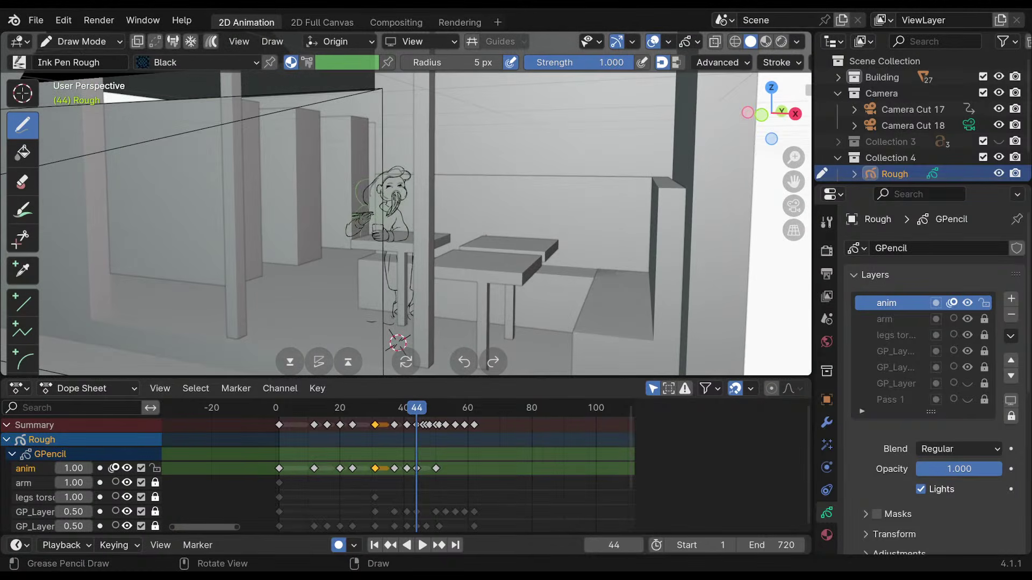
key("KP_0")
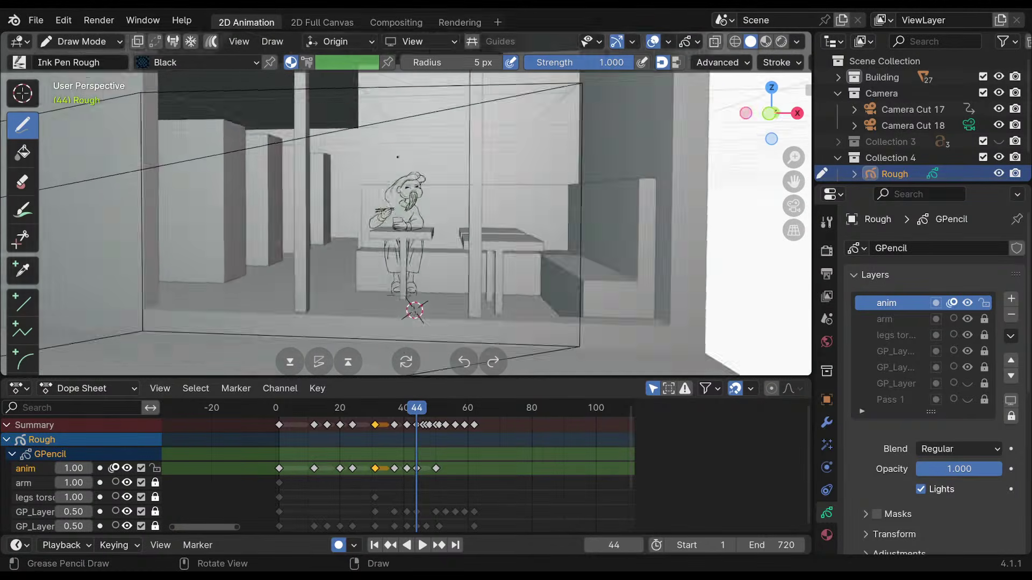
mouse_move(430, 164)
middle_mouse_down("shift")
mouse_move(523, 136)
mouse_move(454, 166)
mouse_move(468, 164)
mouse_move(460, 174)
mouse_move(473, 156)
mouse_move(447, 180)
mouse_move(450, 146)
mouse_move(415, 155)
mouse_move(433, 178)
mouse_move(415, 192)
middle_mouse_up("shift")
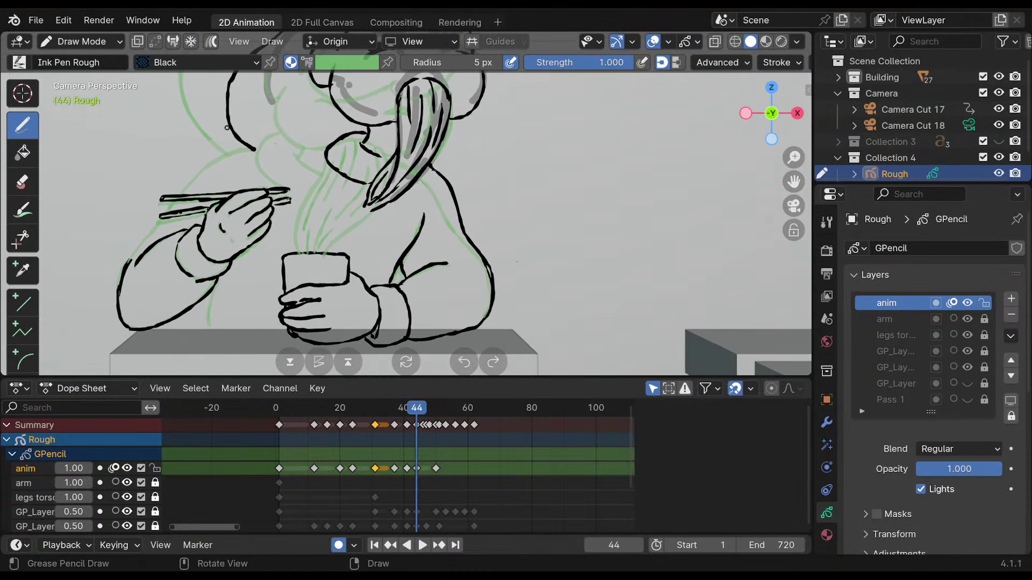
In Edit Mode, select the chopstick arm, hand and chopstick strokes on frame 44 and move them about 0.056 m toward the cup.
left_click(81, 42)
left_click(67, 77)
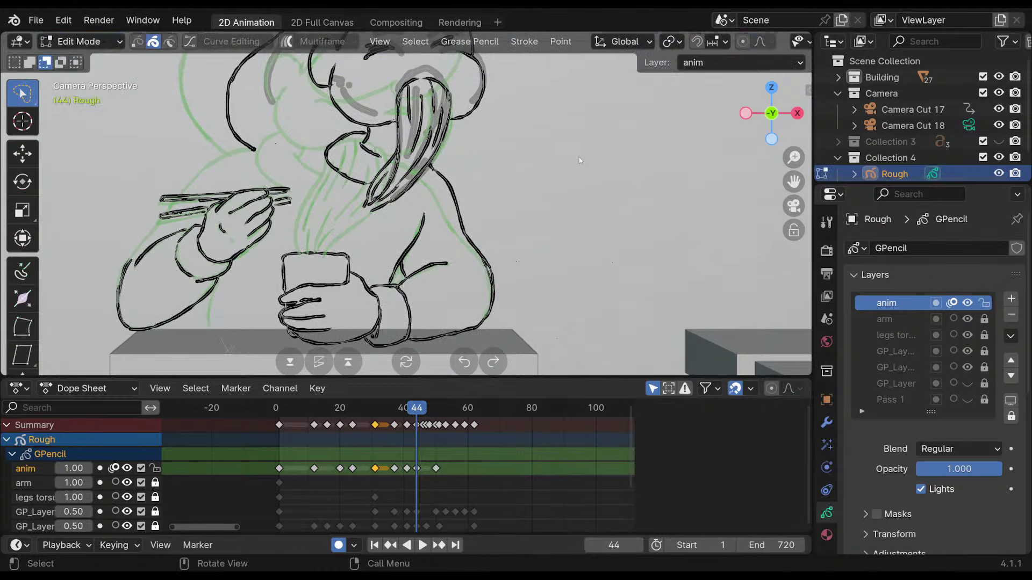
scroll(698, 42, "down", 5)
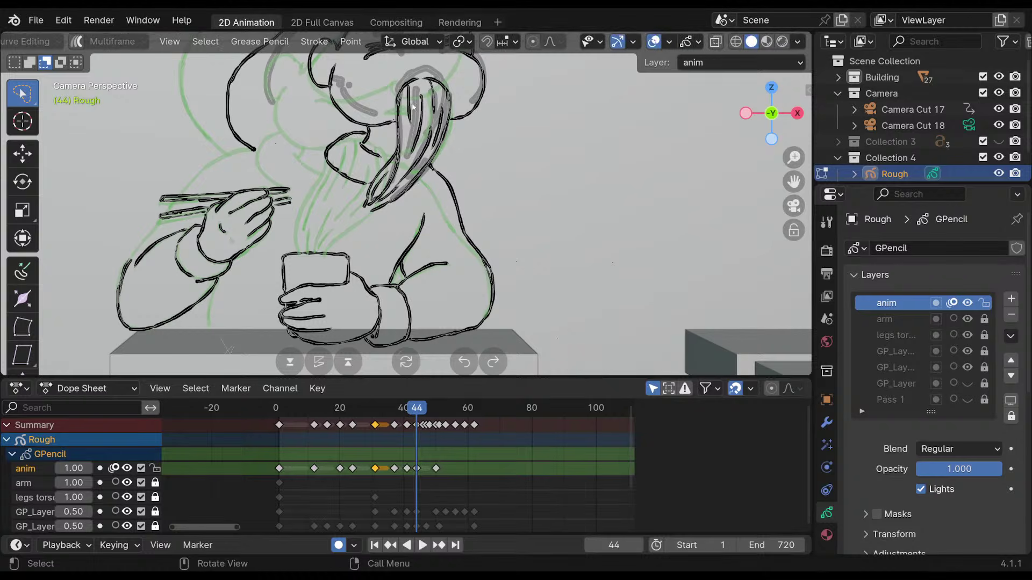
left_click(766, 41)
left_click(751, 41)
left_click(736, 41)
left_click(751, 42)
left_click(30, 63)
mouse_move(307, 206)
left_mouse_down()
mouse_move(153, 186)
mouse_move(285, 263)
mouse_move(304, 218)
left_mouse_up()
key("g")
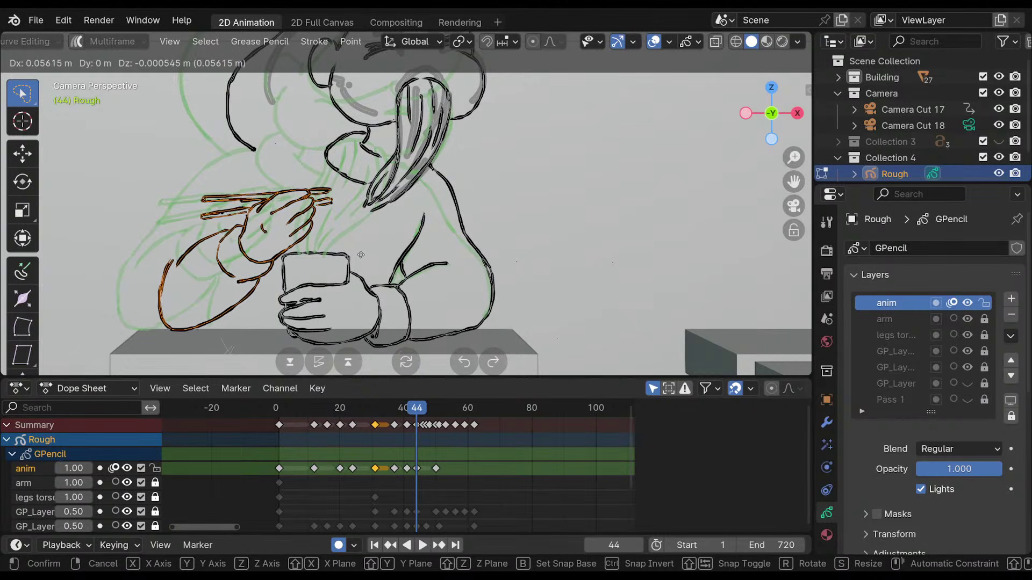
left_click(392, 201)
Compare the arm with frame 41, delete the selected arm, hand and chopstick strokes on frame 44, and return to Draw Mode.
middle_click_drag(428, 207, 388, 241, "shift")
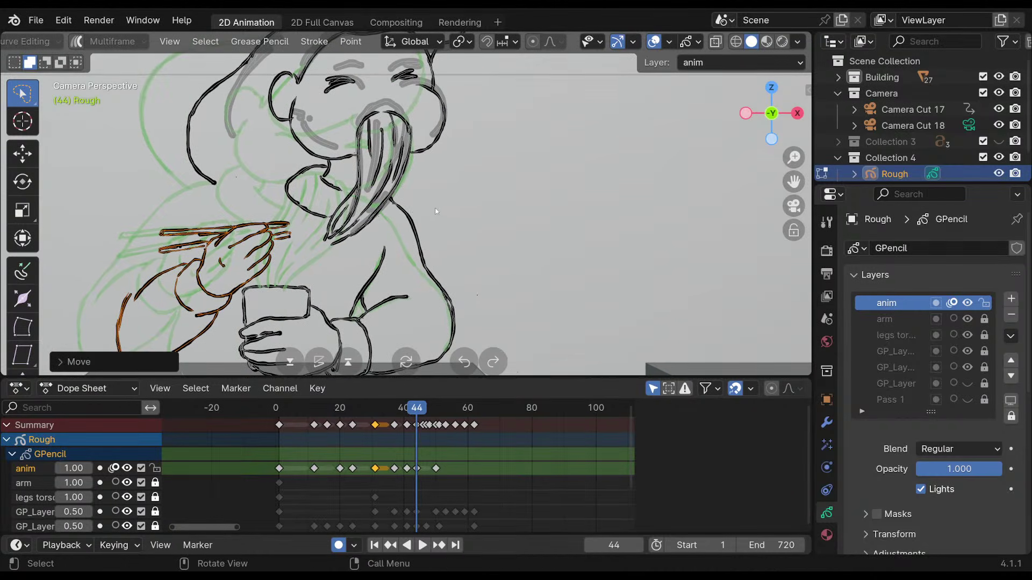
key("Down")
key("Up")
key("Down")
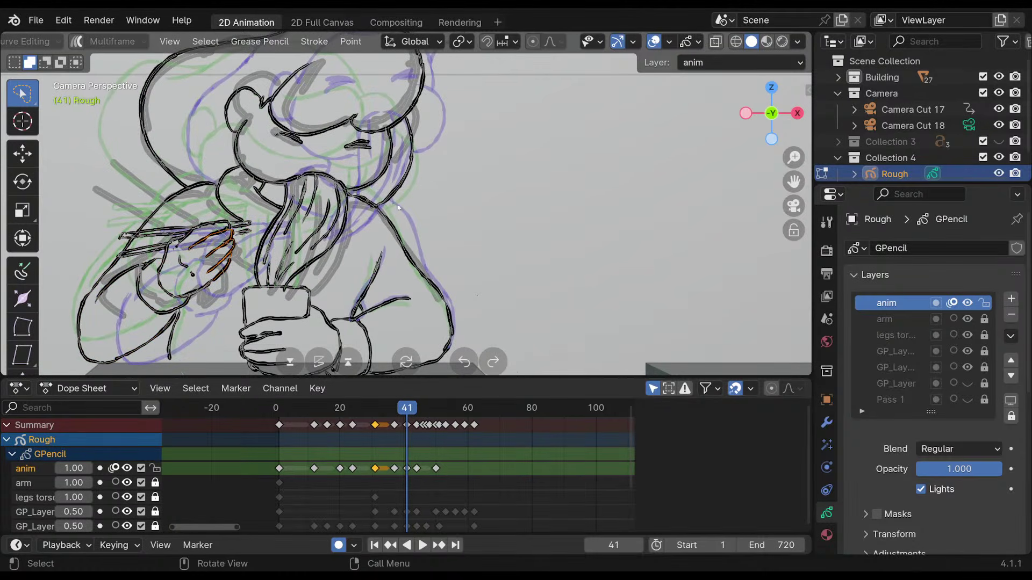
key("Up")
mouse_move(334, 222)
middle_mouse_down("shift")
mouse_move(368, 230)
mouse_move(382, 206)
middle_mouse_up("shift")
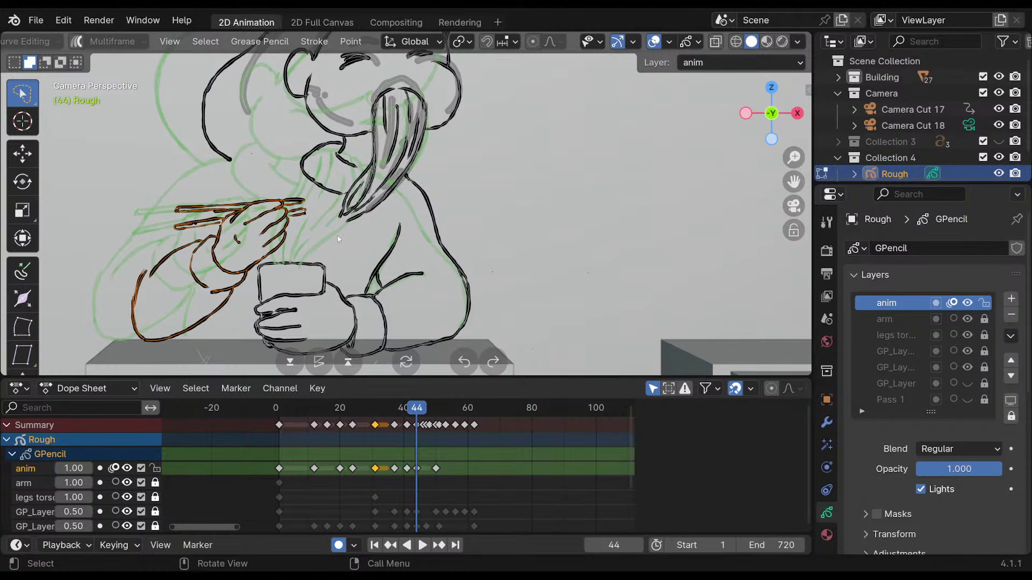
key("x")
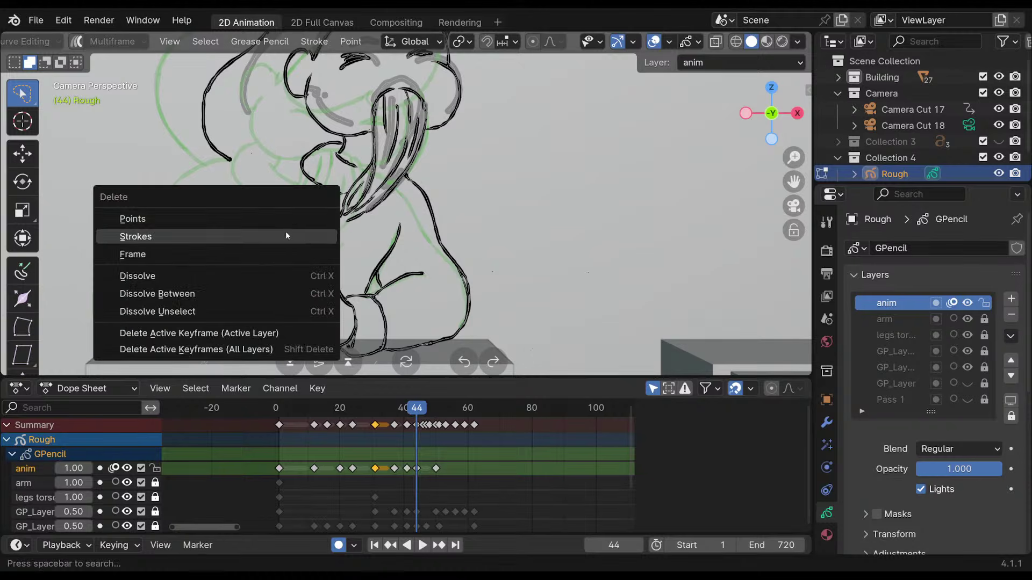
left_click(286, 234)
scroll(76, 41, "up", 4)
left_click(80, 42)
left_click(89, 113)
Redraw the chopstick arm on frame 44 from the collar over the shoulder to the bent elbow, including the sleeve cuff and hand.
mouse_move(412, 167)
middle_mouse_down("shift")
mouse_move(392, 209)
mouse_move(392, 199)
middle_mouse_up("shift")
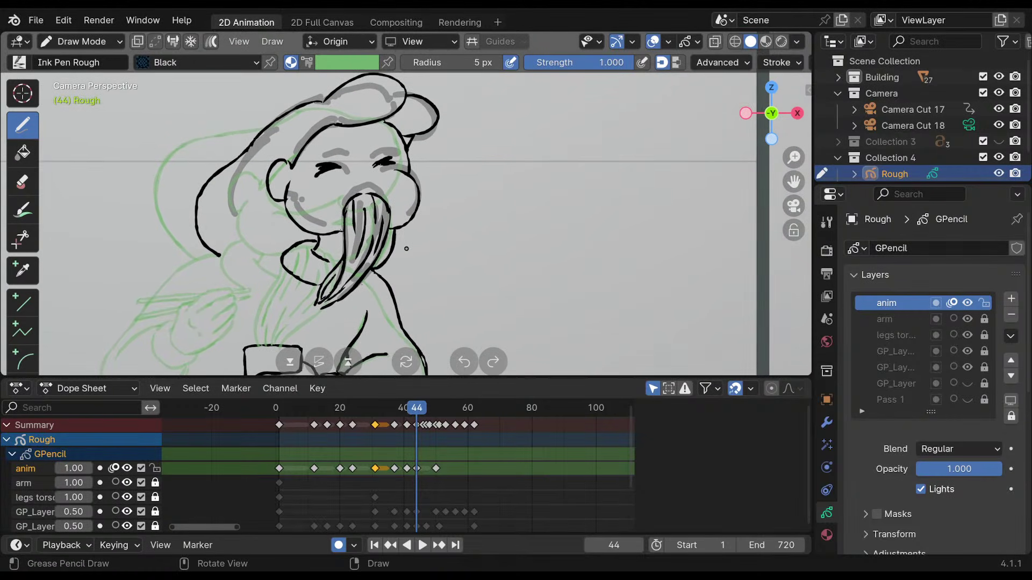
mouse_move(406, 247)
middle_mouse_down("shift")
mouse_move(421, 118)
mouse_move(405, 131)
middle_mouse_up("shift")
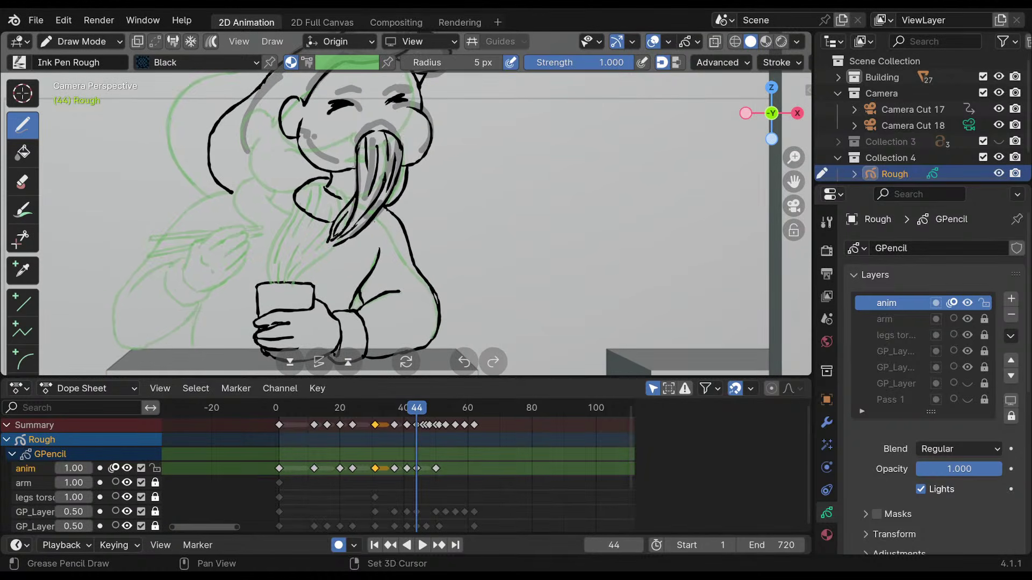
middle_click_drag(381, 181, 381, 189, "shift")
mouse_move(373, 226)
middle_mouse_down("shift")
mouse_move(368, 241)
mouse_move(350, 233)
mouse_move(330, 243)
mouse_move(377, 214)
mouse_move(386, 169)
middle_mouse_up("shift")
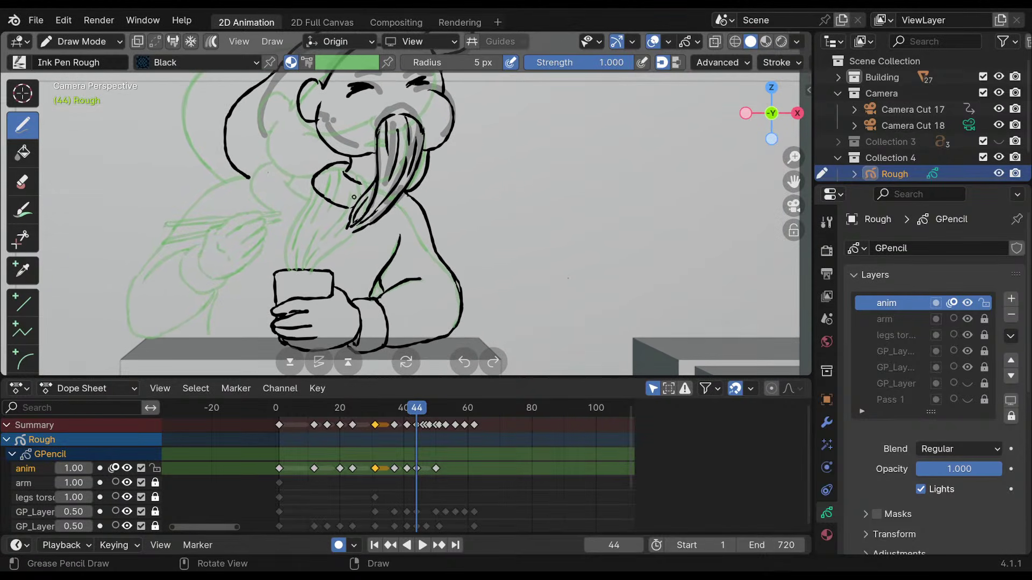
key("Down")
key("Up")
mouse_move(305, 174)
left_mouse_down()
mouse_move(237, 183)
mouse_move(206, 234)
left_mouse_up()
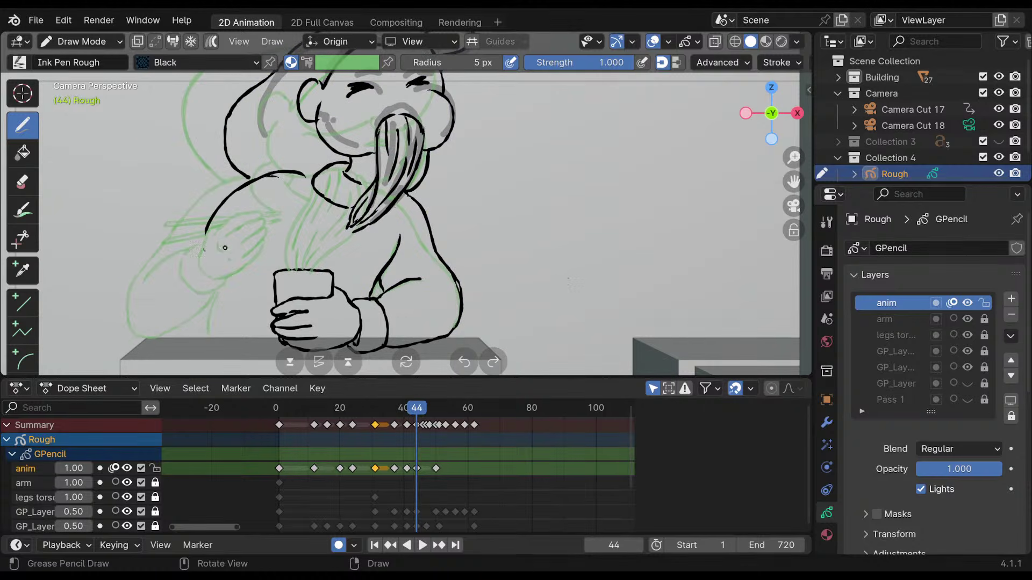
mouse_move(258, 181)
left_mouse_down()
mouse_move(151, 301)
mouse_move(154, 319)
mouse_move(207, 317)
left_mouse_up()
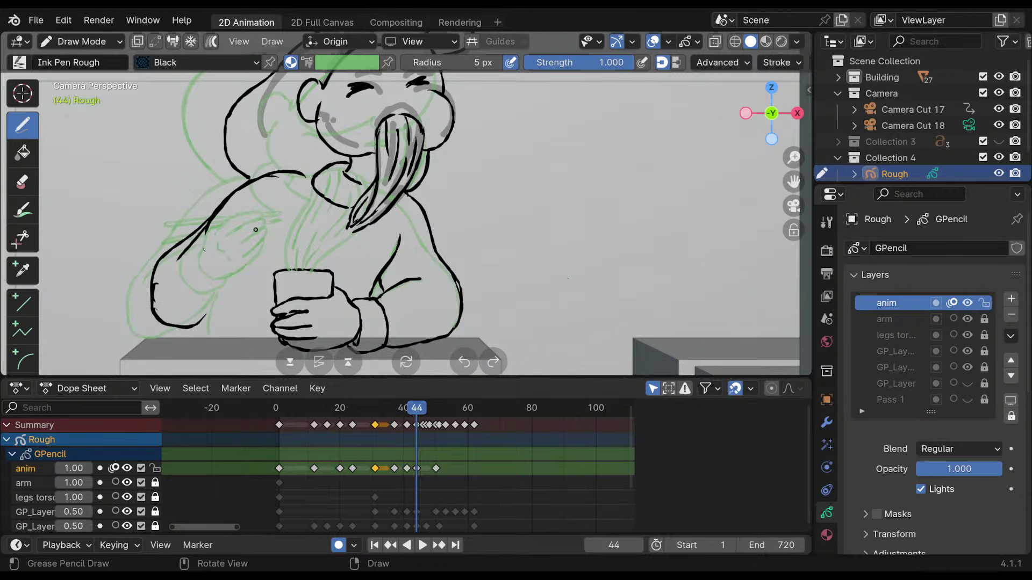
mouse_move(261, 217)
left_mouse_down()
mouse_move(210, 249)
mouse_move(223, 282)
mouse_move(210, 237)
mouse_move(236, 285)
mouse_move(268, 225)
mouse_move(270, 242)
mouse_move(236, 238)
mouse_move(253, 266)
mouse_move(229, 260)
mouse_move(191, 275)
mouse_move(202, 295)
mouse_move(229, 295)
left_mouse_up()
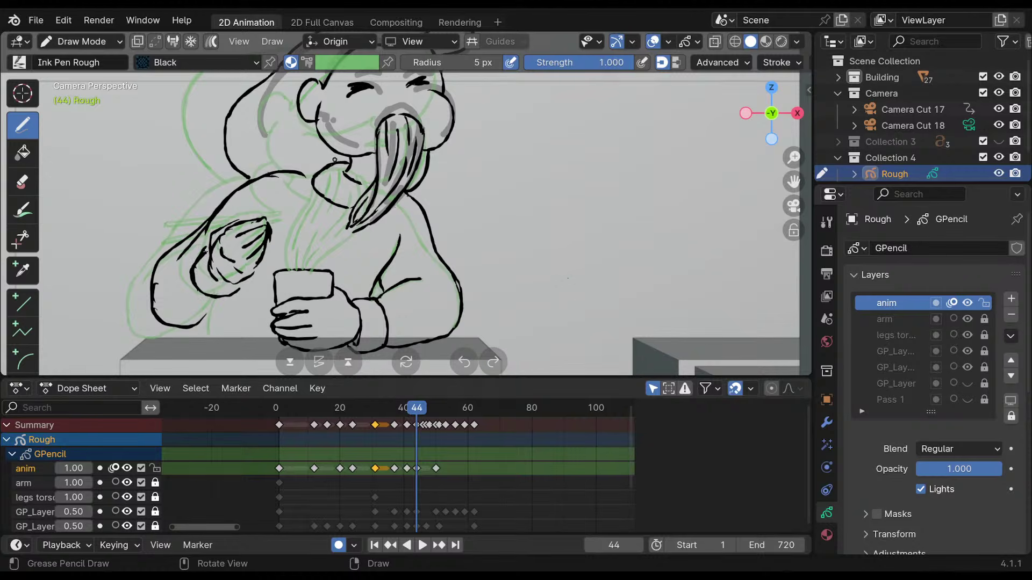
In Edit Mode, select only the raised hand and cuff strokes on frame 44, excluding the shoulder line, and scale them up.
left_click(80, 41)
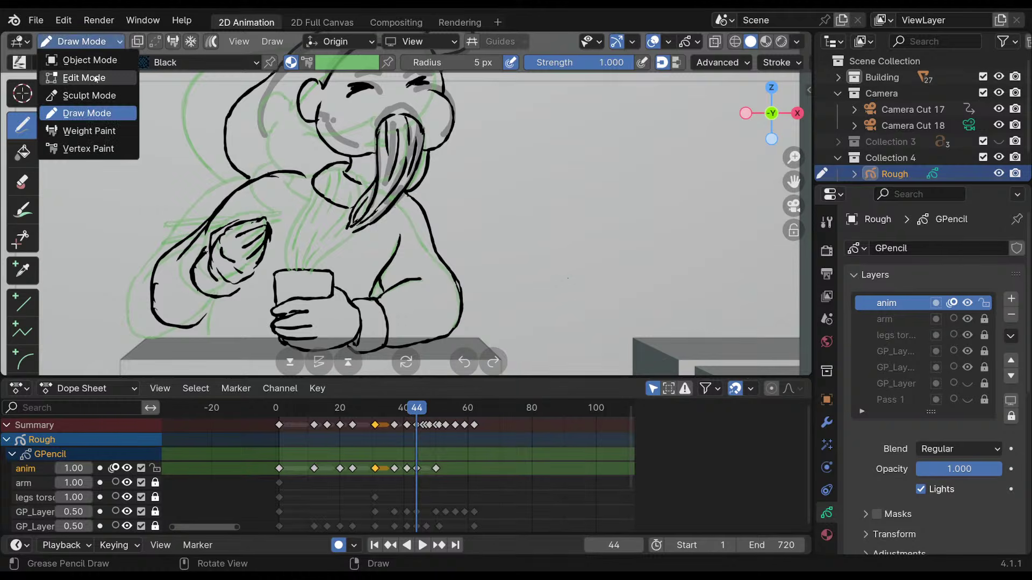
left_click(86, 77)
mouse_move(287, 224)
left_mouse_down()
mouse_move(221, 215)
mouse_move(188, 266)
mouse_move(313, 226)
left_mouse_up()
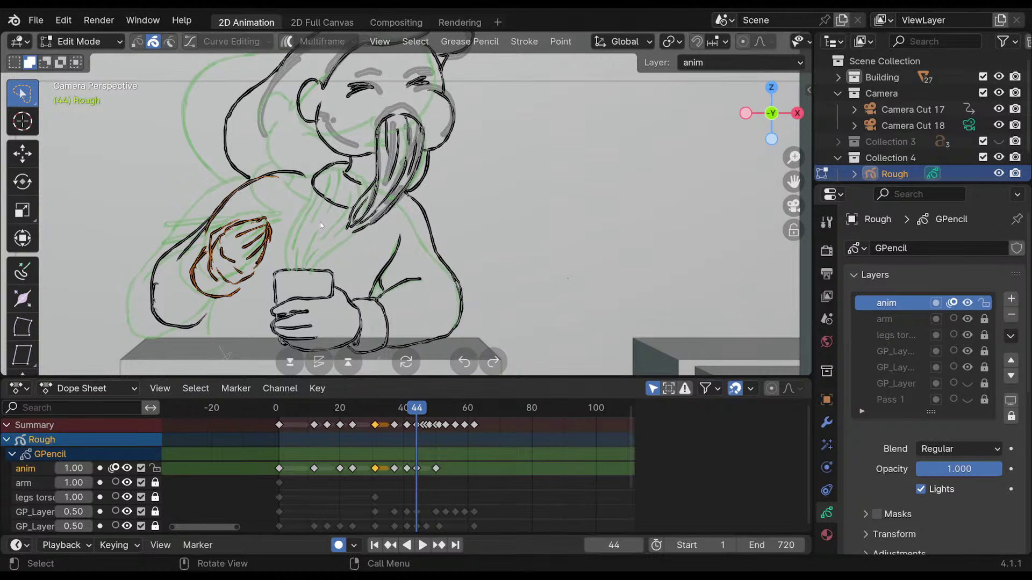
key("s")
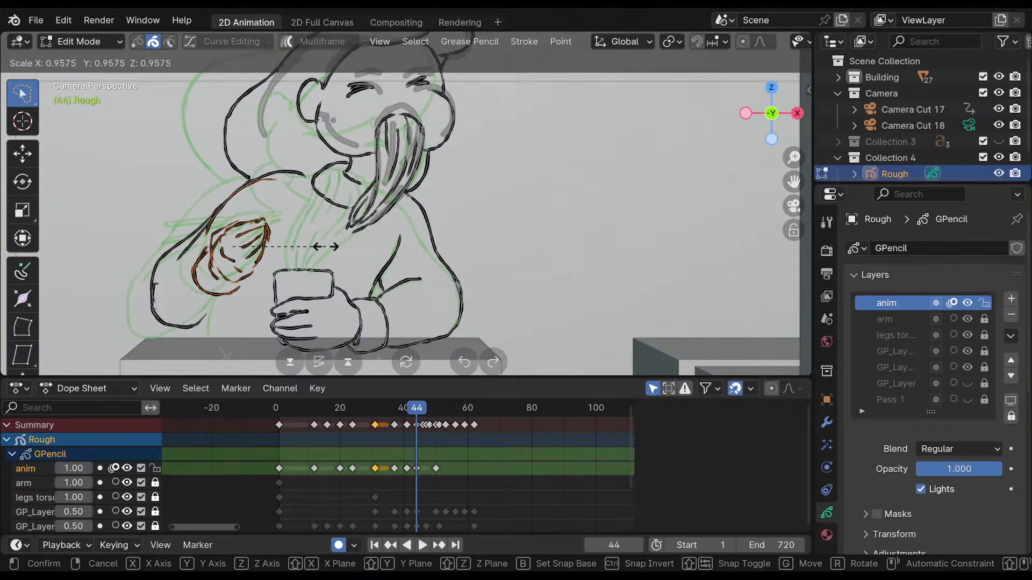
key("Escape")
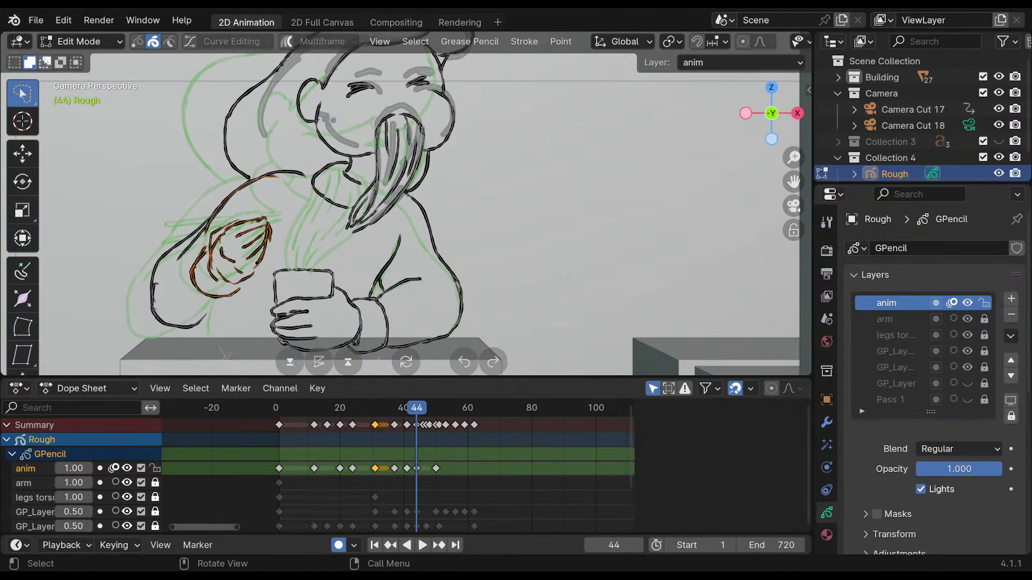
mouse_move(285, 170)
left_mouse_down("ctrl")
mouse_move(216, 228)
mouse_move(229, 214)
left_mouse_up("ctrl")
key("s")
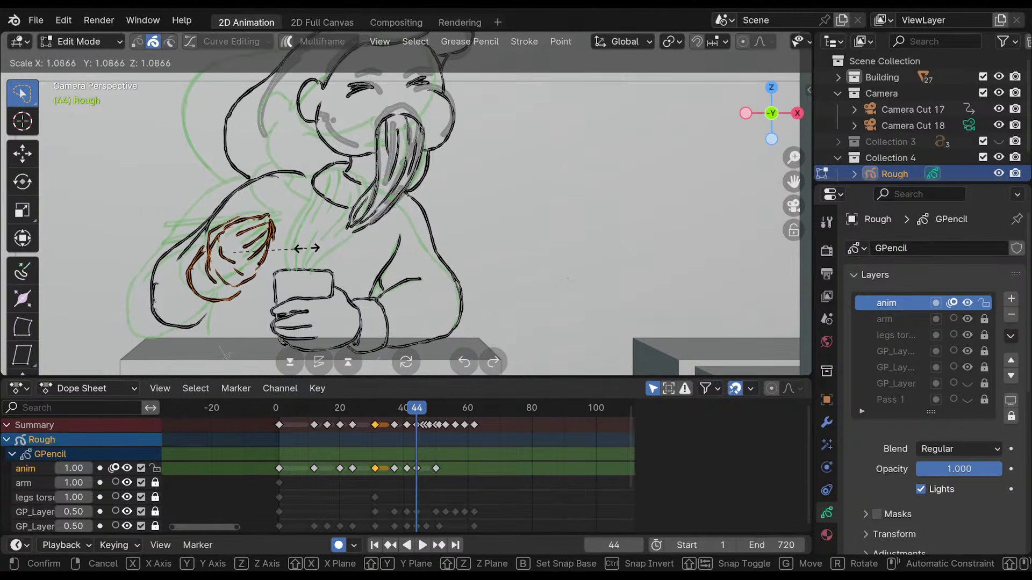
left_click(313, 249)
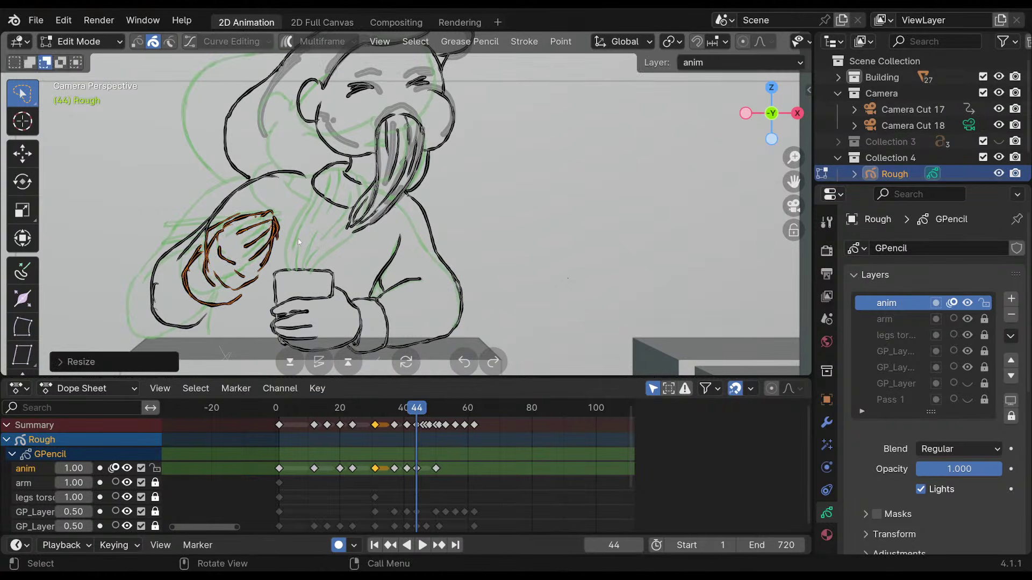
Move the hand and cuff strokes slightly toward the noodles and scale them down to about 0.92.
key("g")
left_click(313, 244)
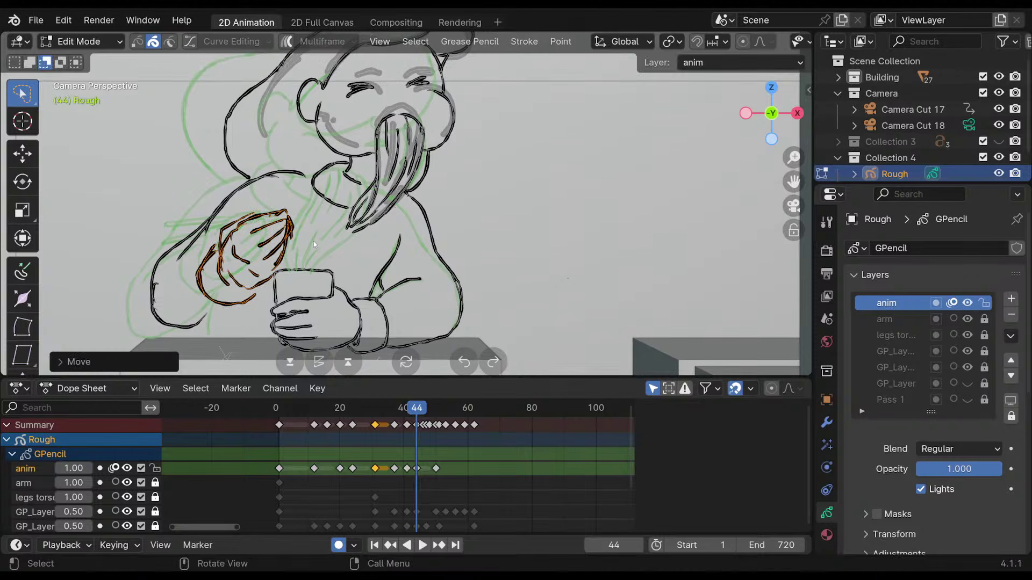
key("s")
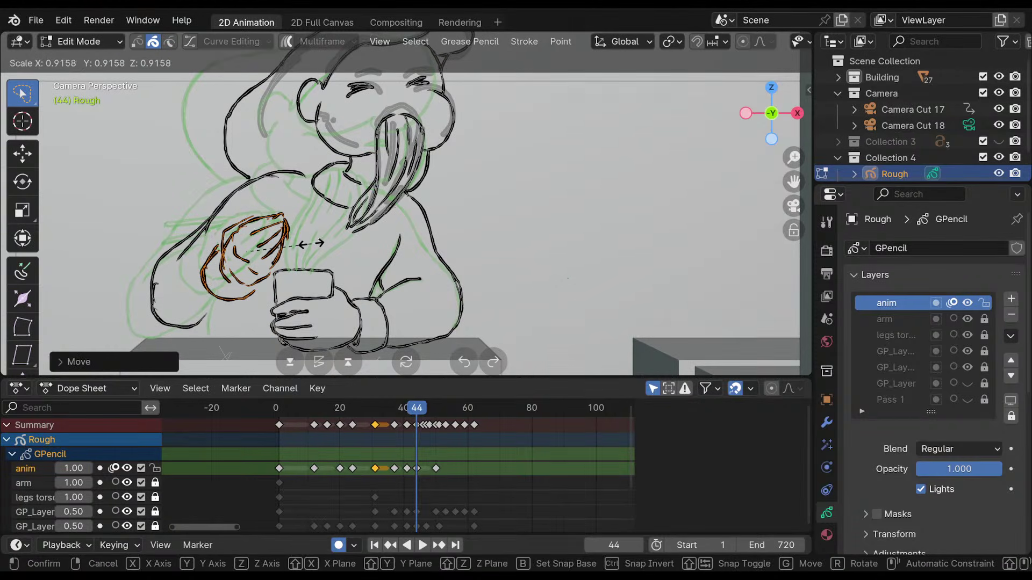
left_click(315, 236)
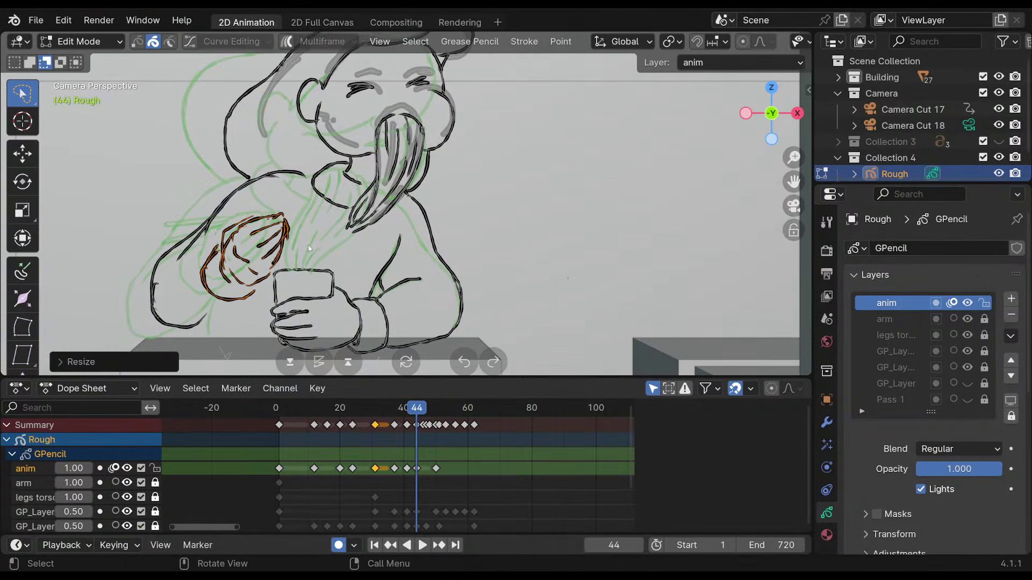
key("g")
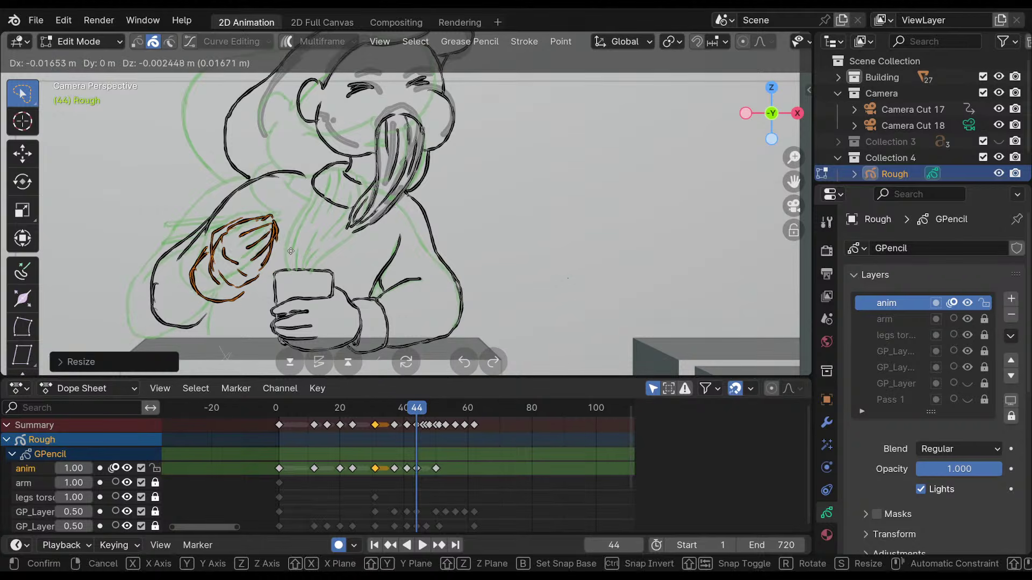
left_click(298, 255)
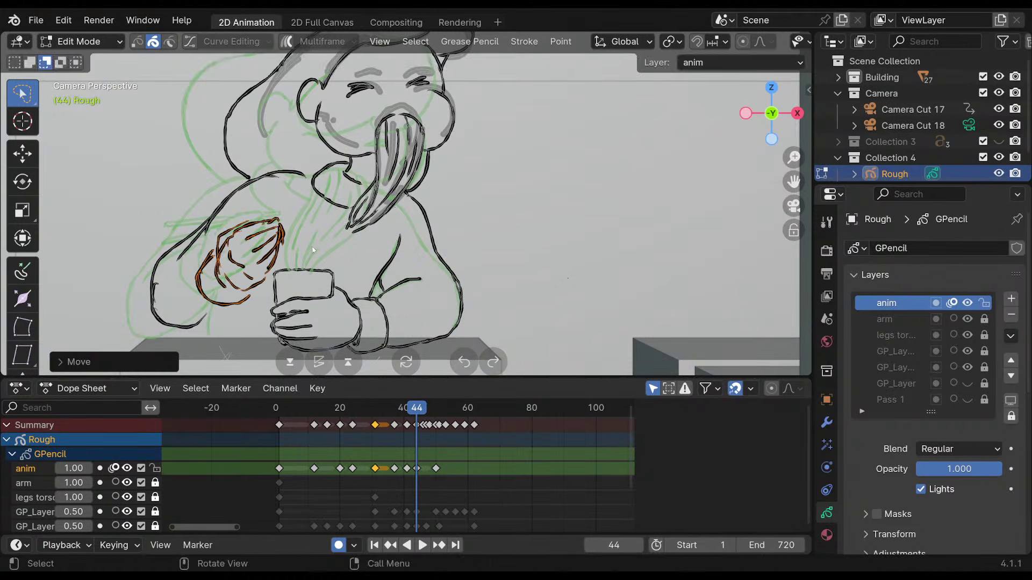
Rotate the hand and cuff strokes by about 11° and nudge them upward about 0.01 m.
key("r")
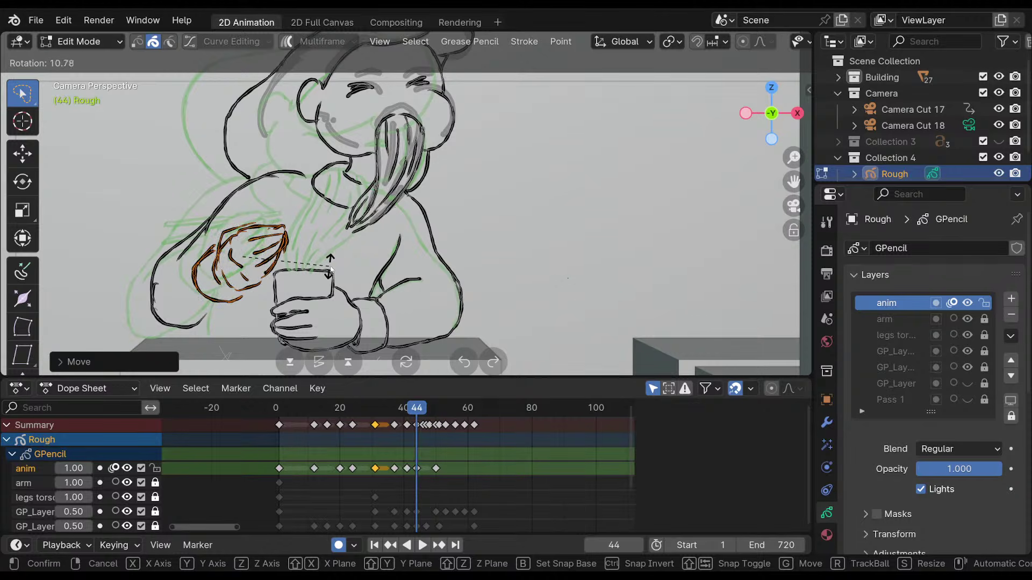
left_click(330, 264)
key("g")
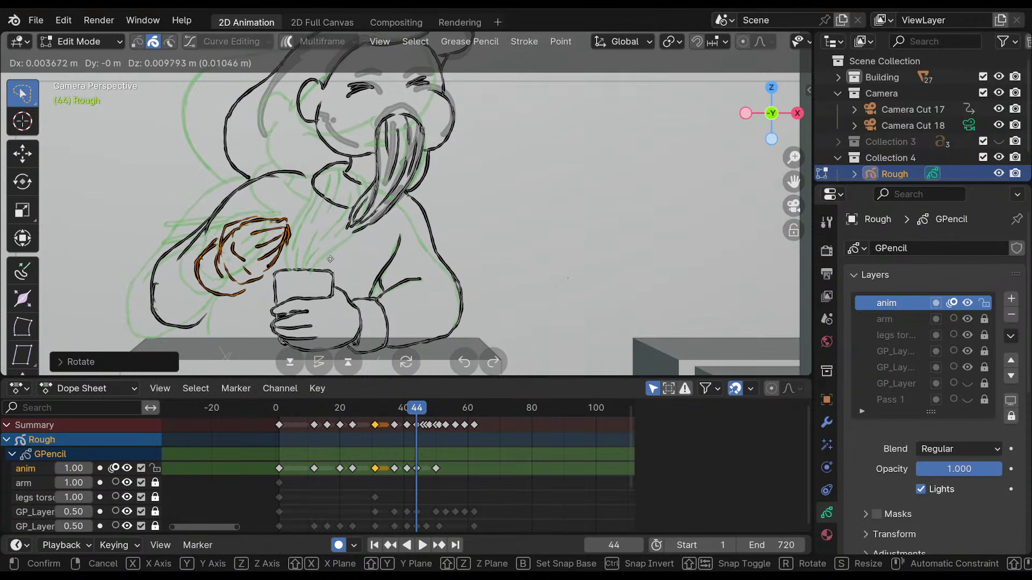
left_click(330, 259)
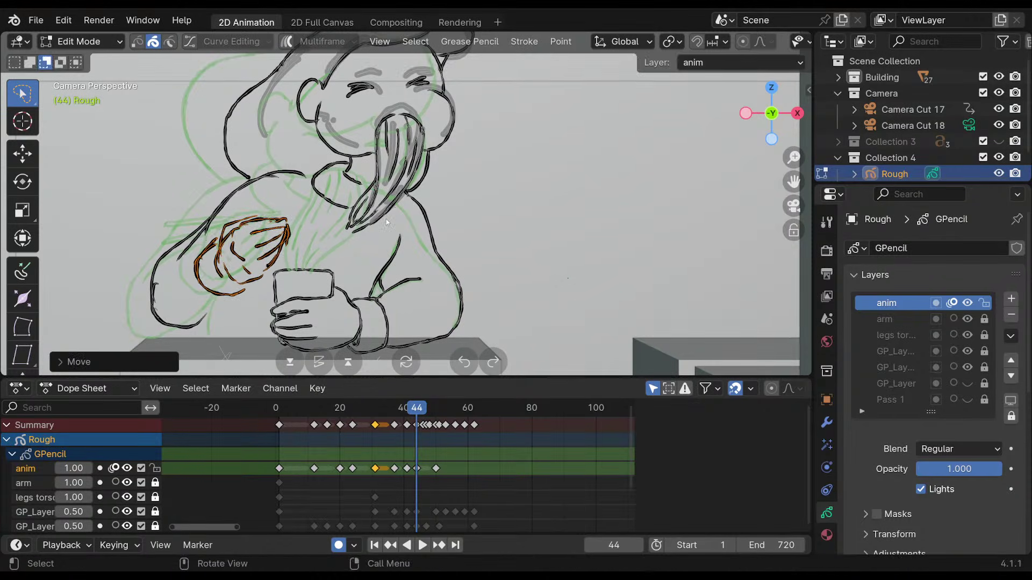
Move the selected hand and cuff strokes slightly away from the noodles on frame 44 and return to Draw Mode.
key("g")
left_click(336, 250)
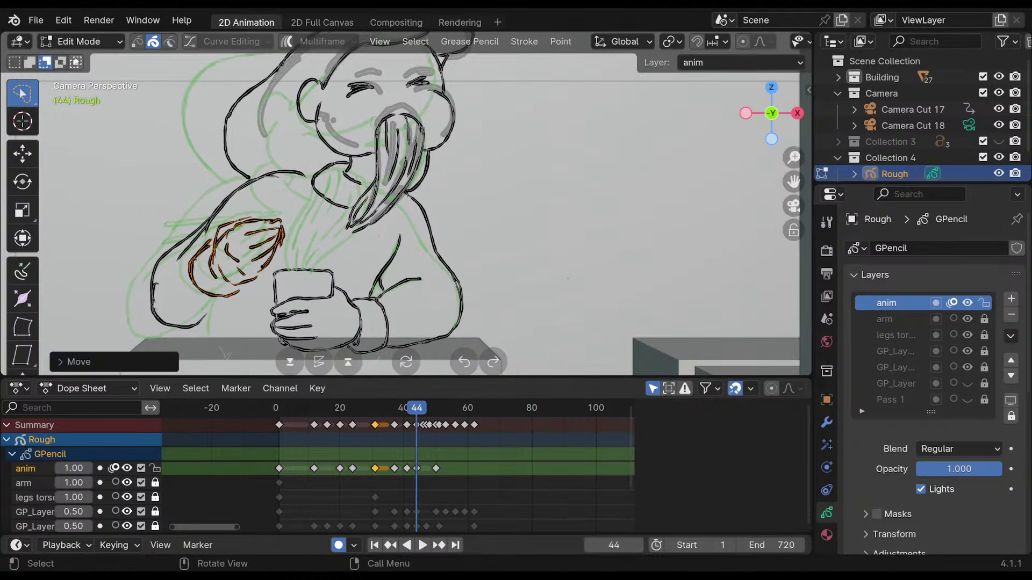
left_click(80, 41)
left_click(89, 111)
Touch up the upper outline of the raised hand where it meets the cuff on frame 44.
middle_click_drag(376, 242, 376, 207, "shift")
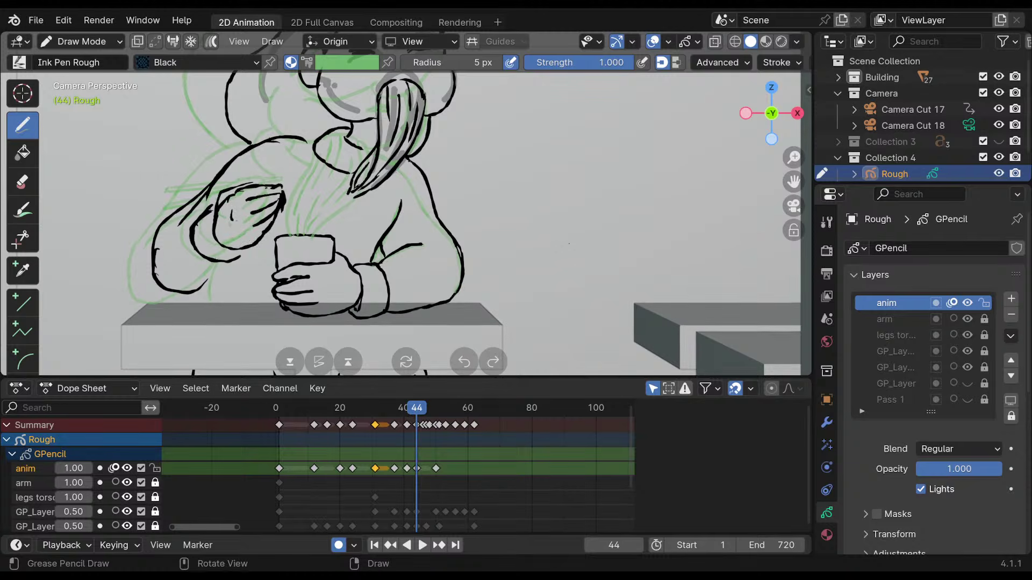
key("ctrl+z")
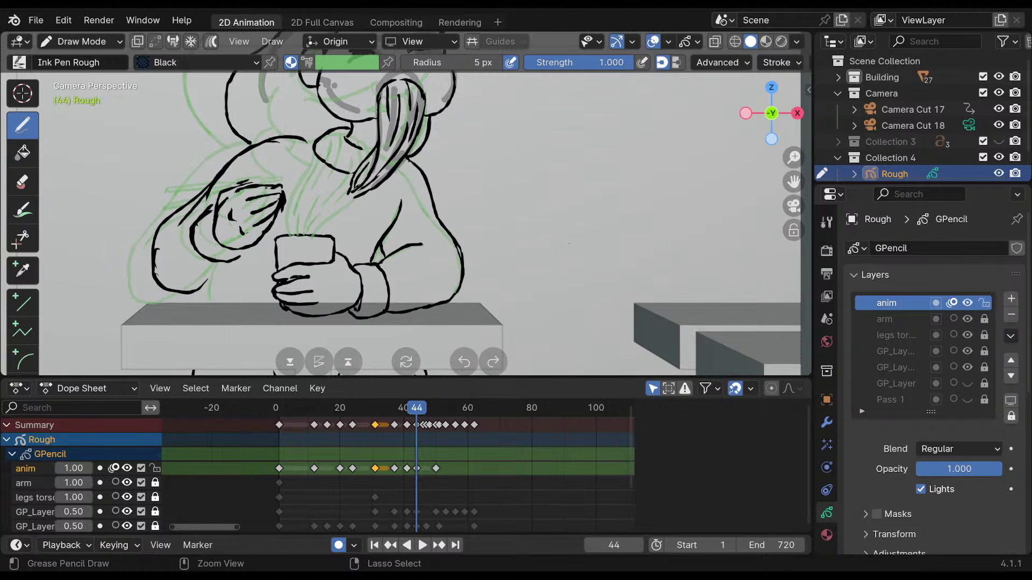
left_click_drag(220, 191, 250, 182)
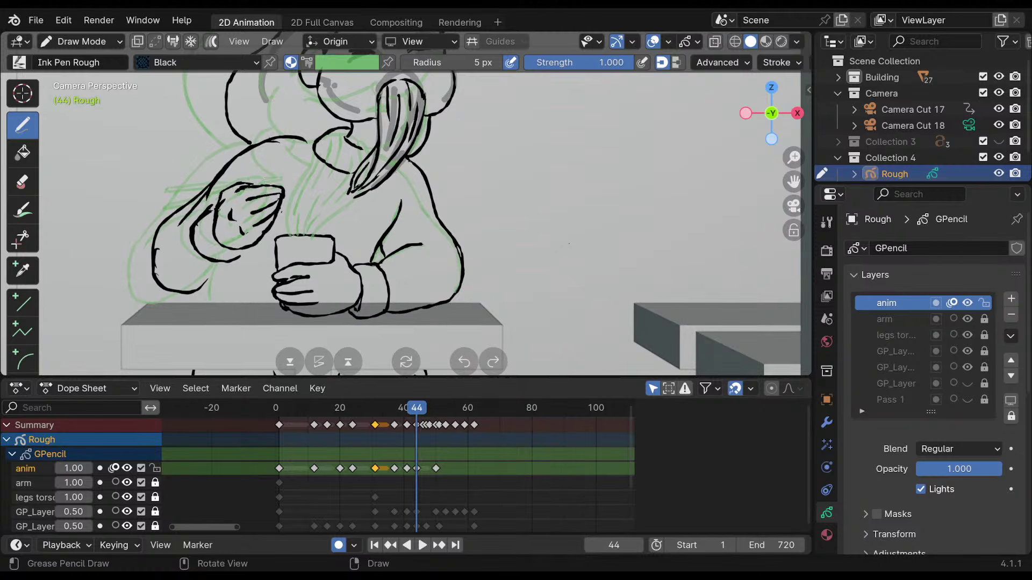
key("ctrl+z")
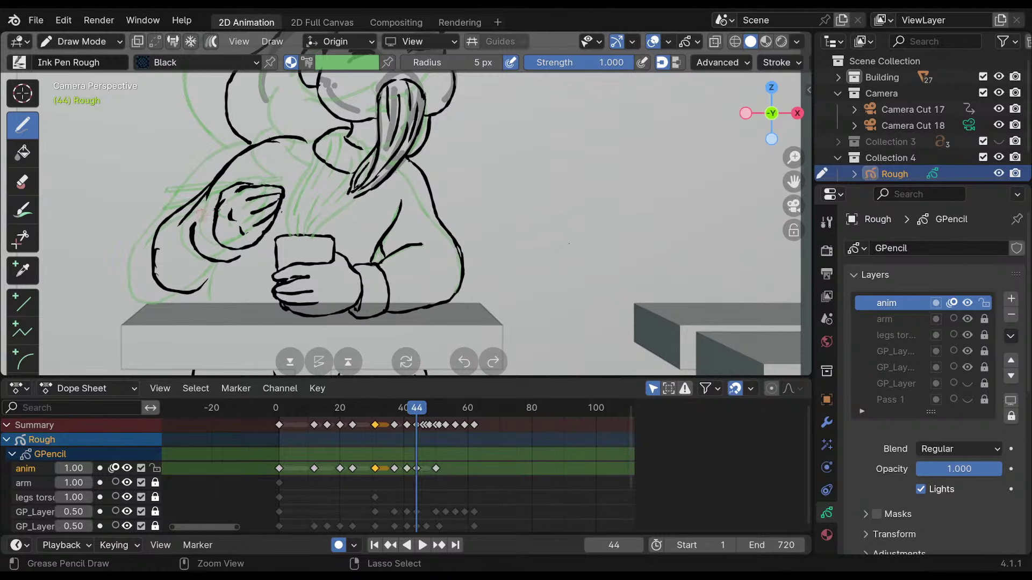
Clear the old sleeve line beside the cuff and redraw the cuff edges around the wrist of the raised hand.
key("ctrl+z")
key("ctrl+z")
key("ctrl+z")
left_click_drag(213, 205, 194, 218)
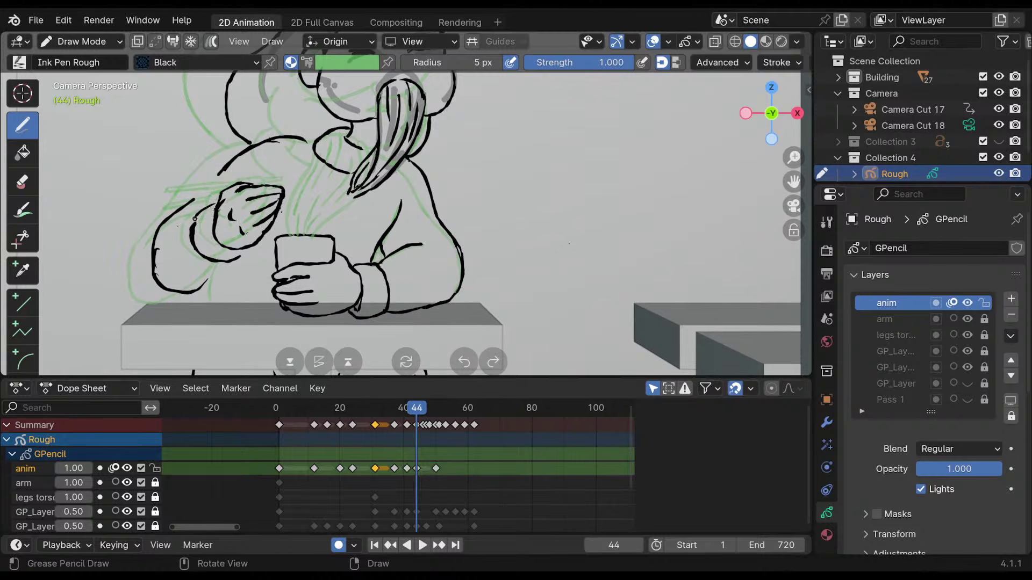
key("ctrl+z")
left_click_drag(219, 203, 214, 236)
mouse_move(199, 216)
left_mouse_down()
mouse_move(194, 246)
mouse_move(244, 251)
mouse_move(223, 262)
mouse_move(246, 249)
left_mouse_up()
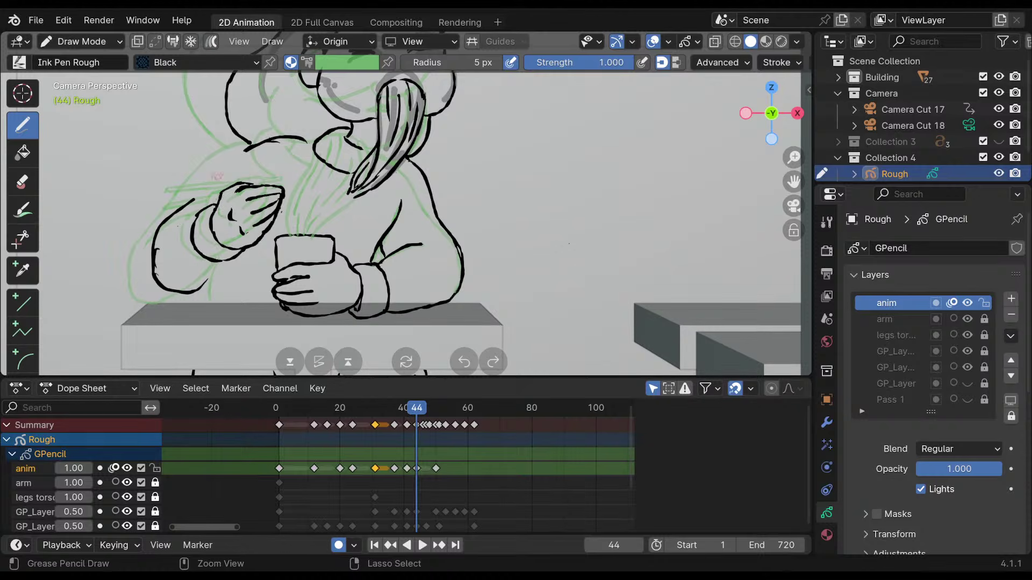
Redraw the shoulder and upper-arm line on frame 44 from the collar down to the sleeve behind the raised hand.
key("ctrl+z")
left_click_drag(229, 159, 310, 140)
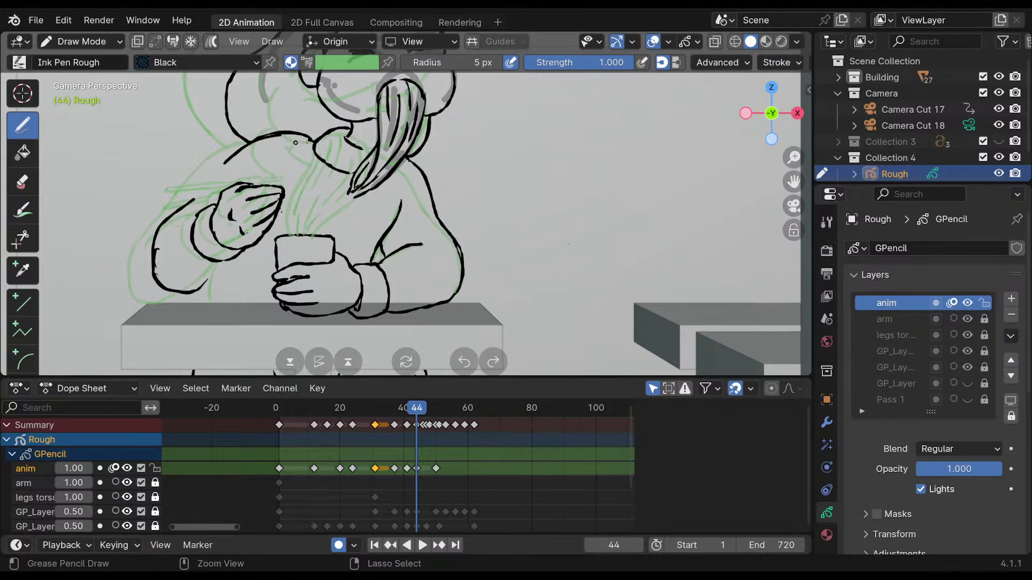
key("ctrl+z")
left_click_drag(282, 133, 194, 199)
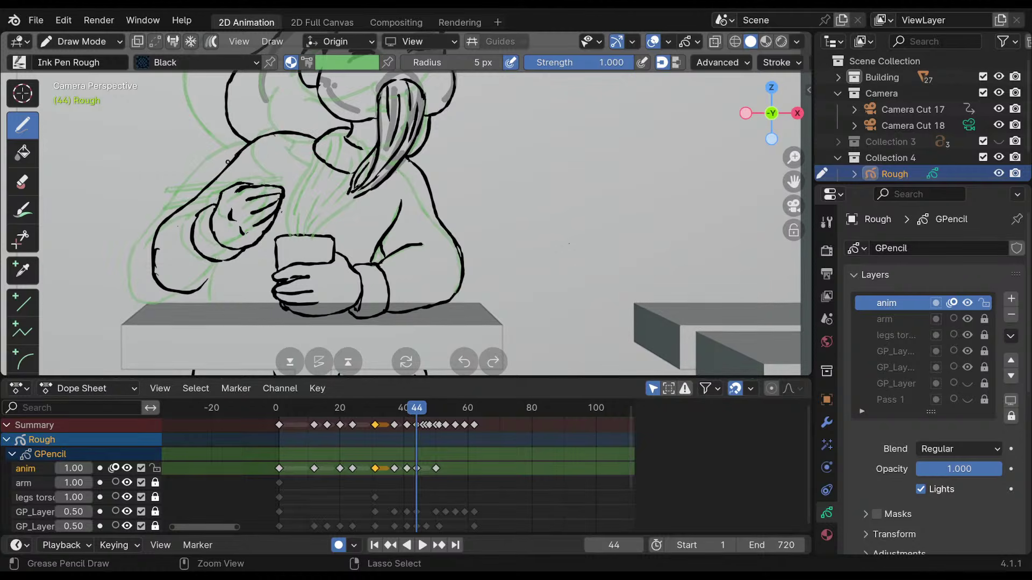
mouse_move(442, 202)
middle_mouse_down("shift")
mouse_move(408, 274)
mouse_move(409, 264)
middle_mouse_up("shift")
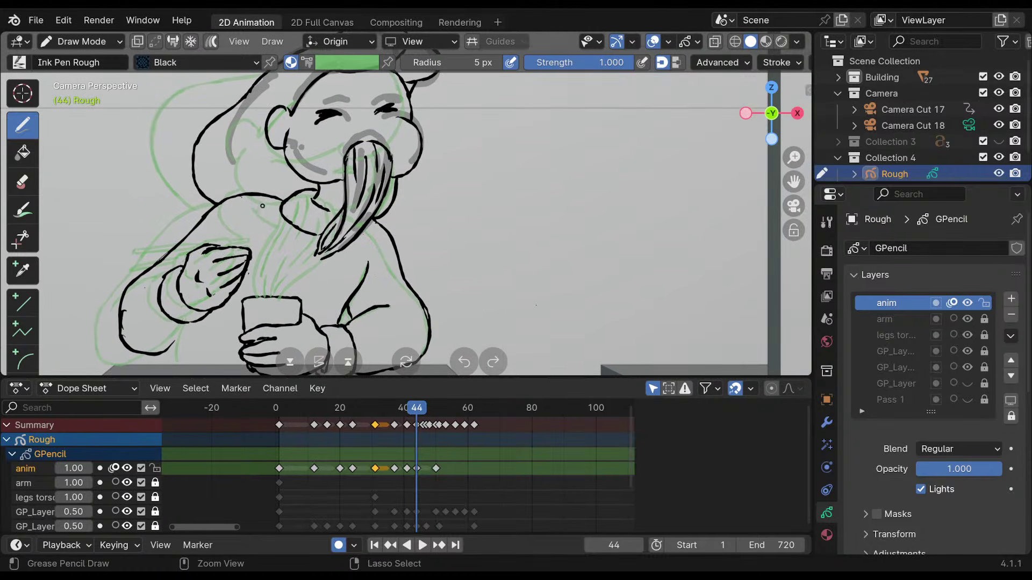
middle_click_drag(394, 197, 375, 194, "shift")
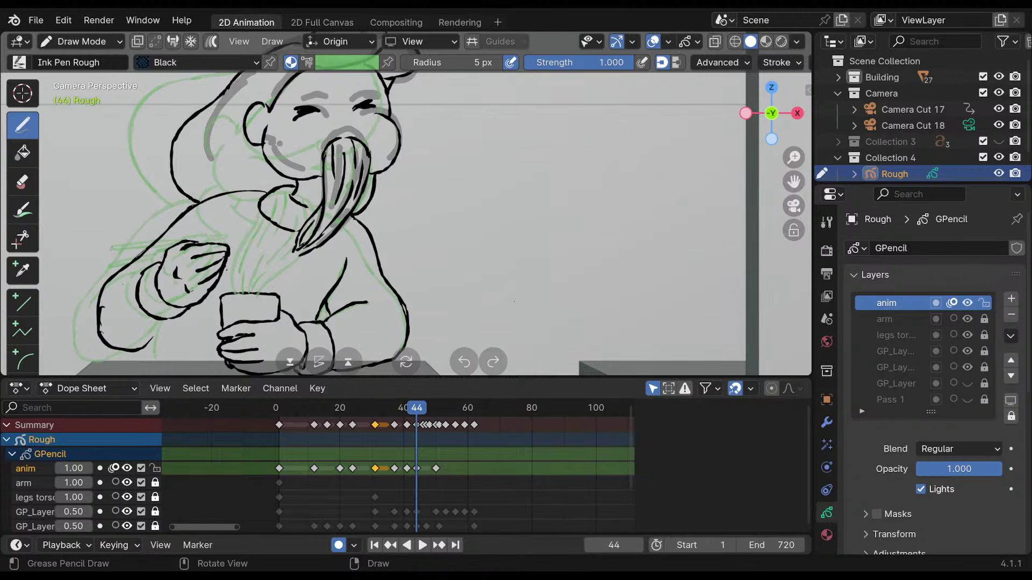
left_click_drag(262, 191, 188, 214)
mouse_move(248, 238)
middle_mouse_down("shift")
mouse_move(260, 192)
mouse_move(243, 222)
middle_mouse_up("shift")
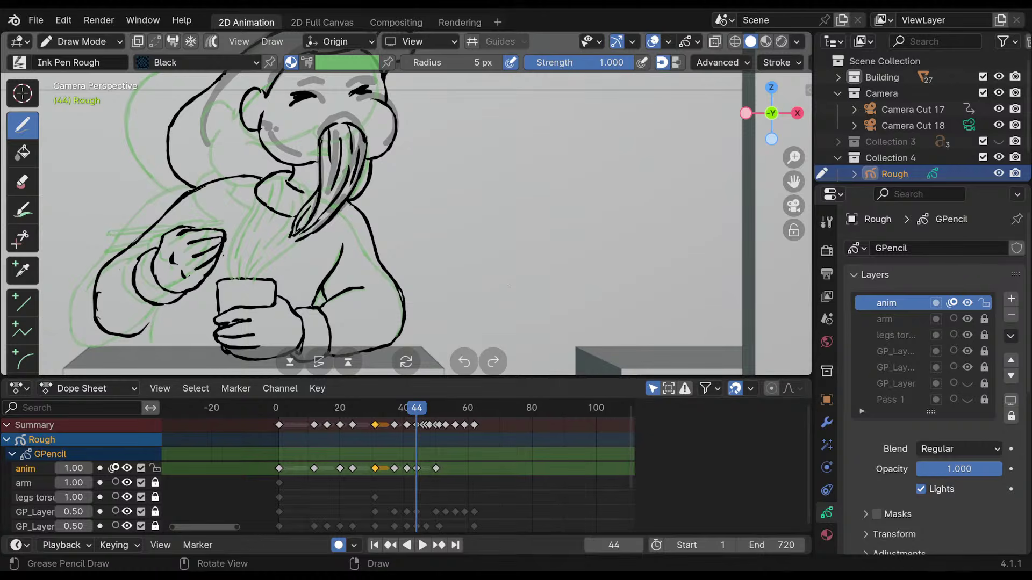
Switch to the 3AM Cup Noodles page in Notion and review the Rough status of the cuts in the Cuts Table through 17_18.
left_click_drag(1, 118, 304, 102)
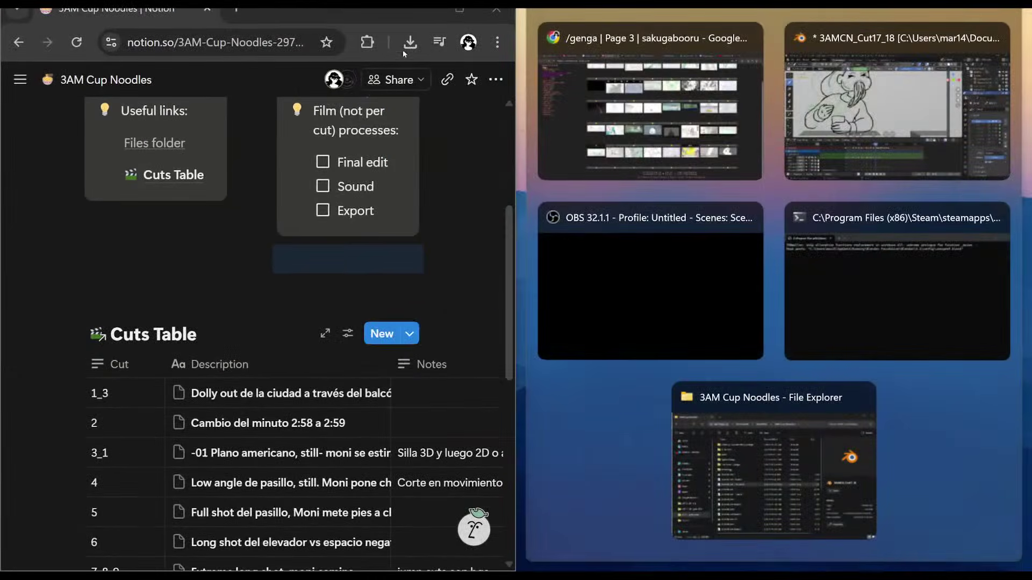
left_click(460, 9)
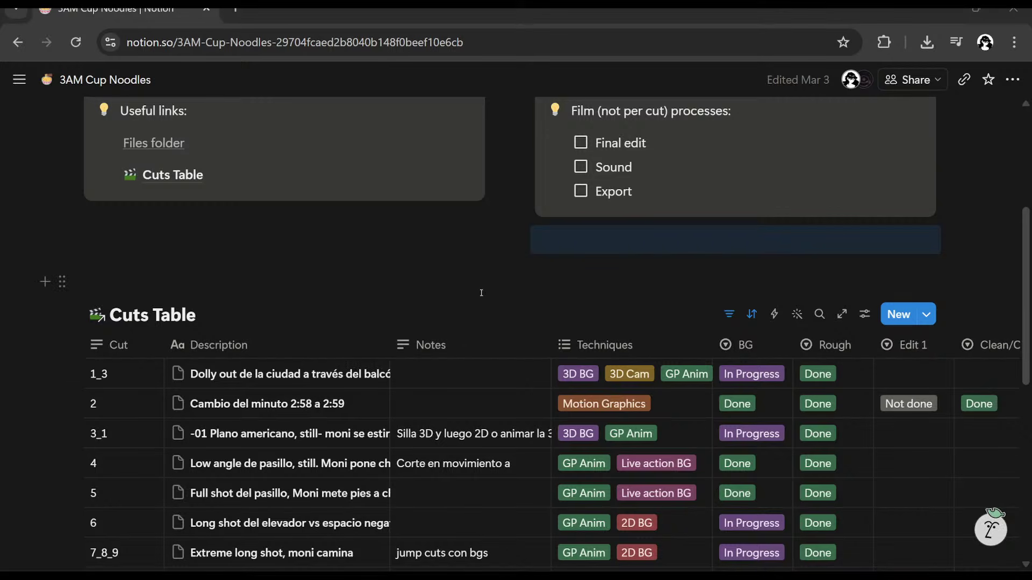
scroll(481, 293, "down", 4)
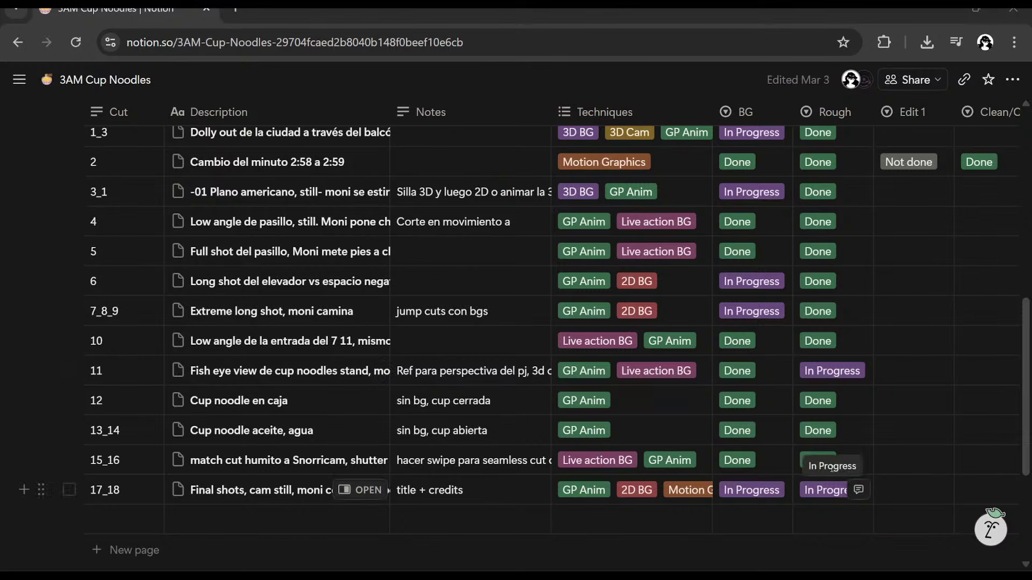
scroll(825, 462, "up", 2)
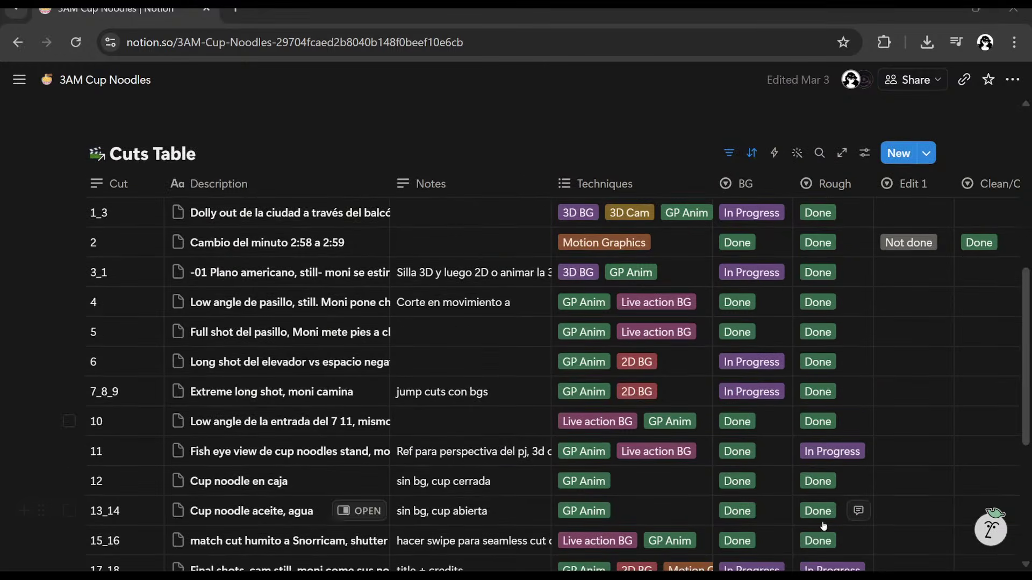
scroll(823, 525, "down", 2)
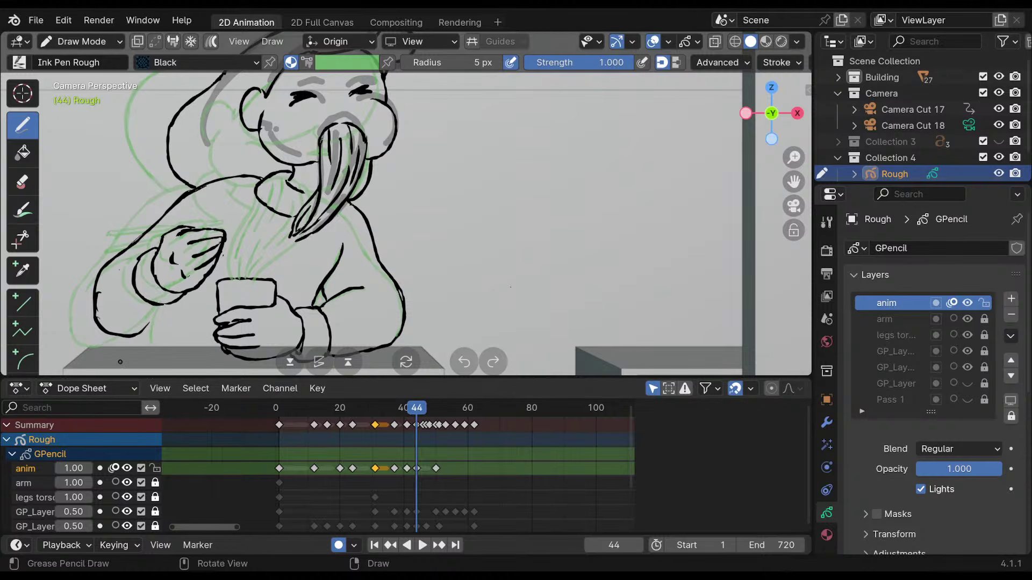
Back in Blender, rework the outer elbow curve and the forearm's underside up to the cuff on frame 44.
middle_click_drag(389, 209, 454, 218, "shift")
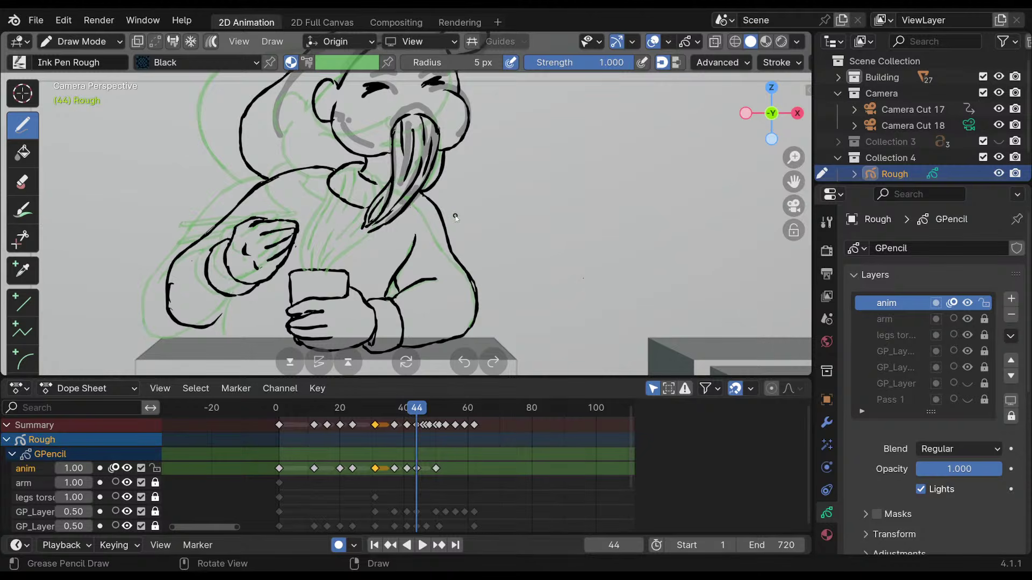
scroll(223, 234, "up", 2)
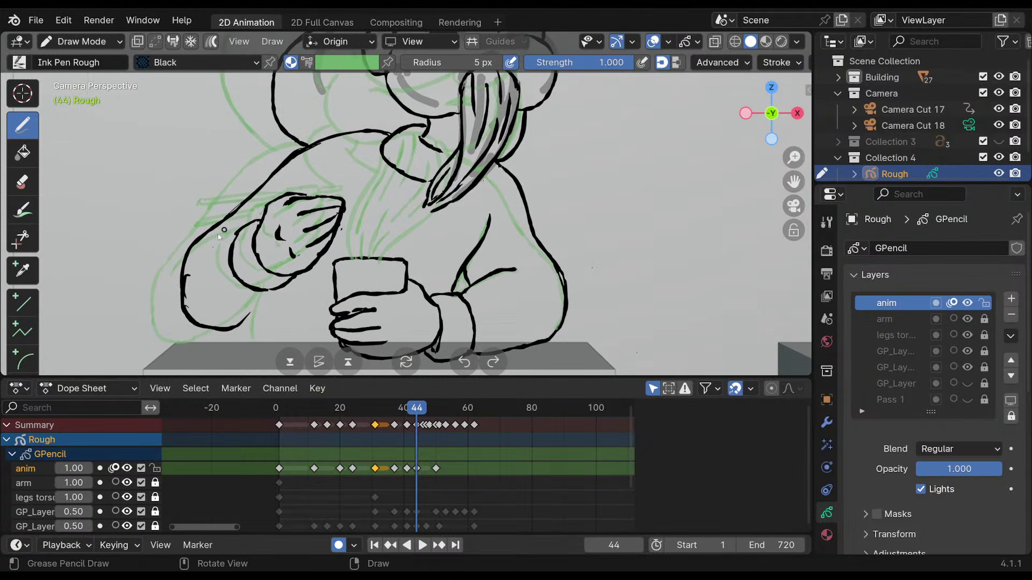
left_click_drag(236, 232, 197, 258)
middle_click_drag(300, 222, 318, 169, "shift")
left_click_drag(294, 238, 252, 271)
left_click_drag(295, 241, 242, 275, "ctrl")
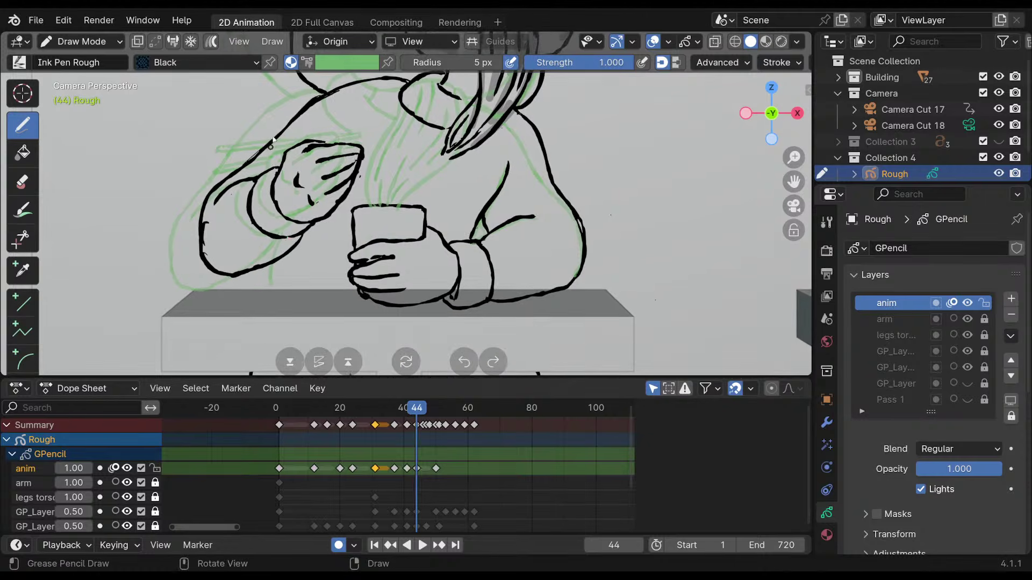
mouse_move(204, 232)
left_mouse_down("ctrl")
mouse_move(222, 181)
mouse_move(263, 149)
mouse_move(216, 190)
mouse_move(202, 256)
left_mouse_up("ctrl")
Touch up the collar and the torso line beneath the raised arm on frame 44, and save the file.
middle_click_drag(420, 208, 360, 262, "shift")
scroll(360, 264, "down", 6)
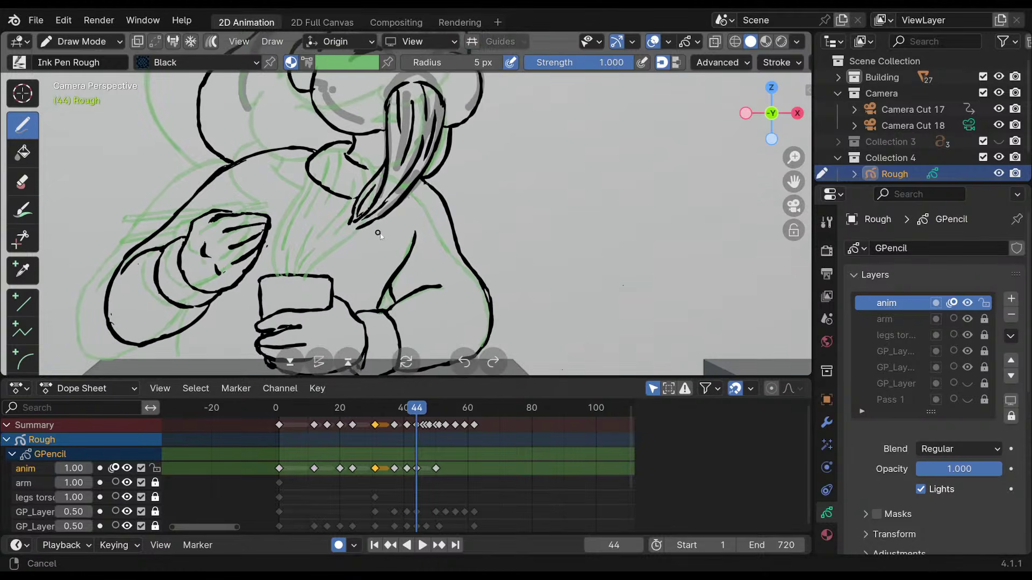
mouse_move(448, 254)
middle_mouse_down("shift")
mouse_move(466, 210)
mouse_move(467, 228)
mouse_move(455, 213)
middle_mouse_up("shift")
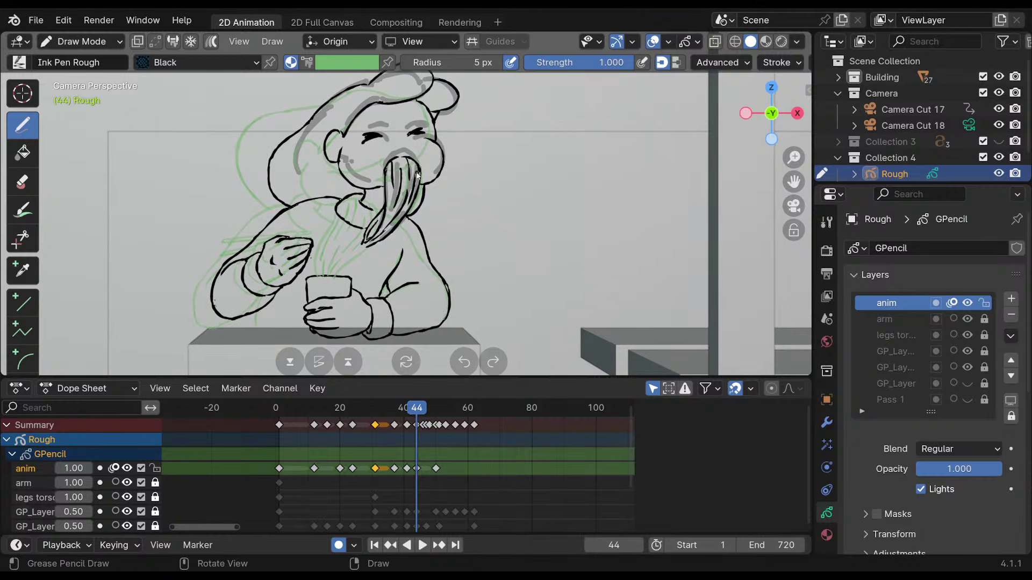
middle_click_drag(417, 175, 270, 185, "ctrl")
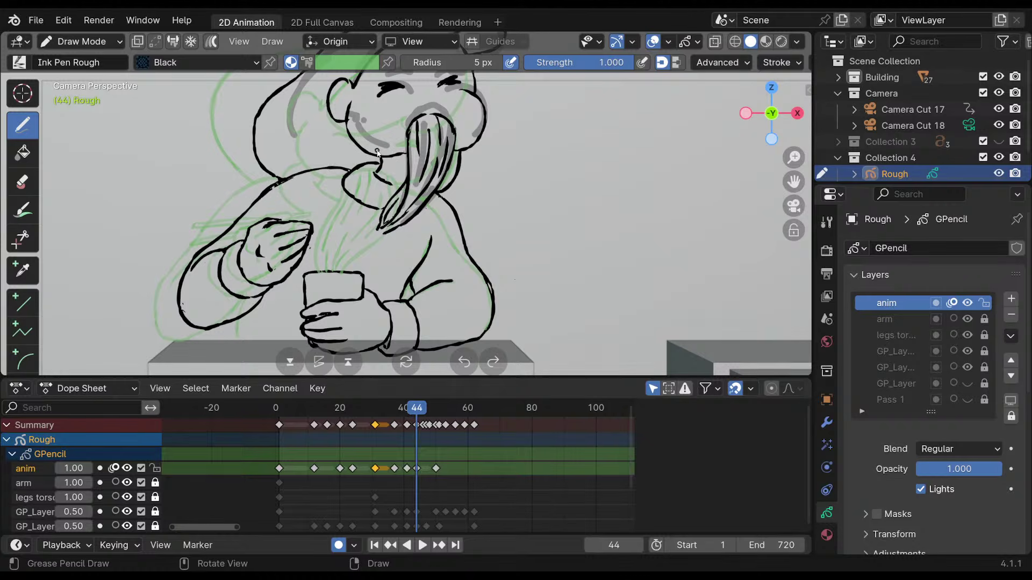
mouse_move(378, 153)
middle_mouse_down("shift")
mouse_move(387, 174)
mouse_move(354, 192)
middle_mouse_up("shift")
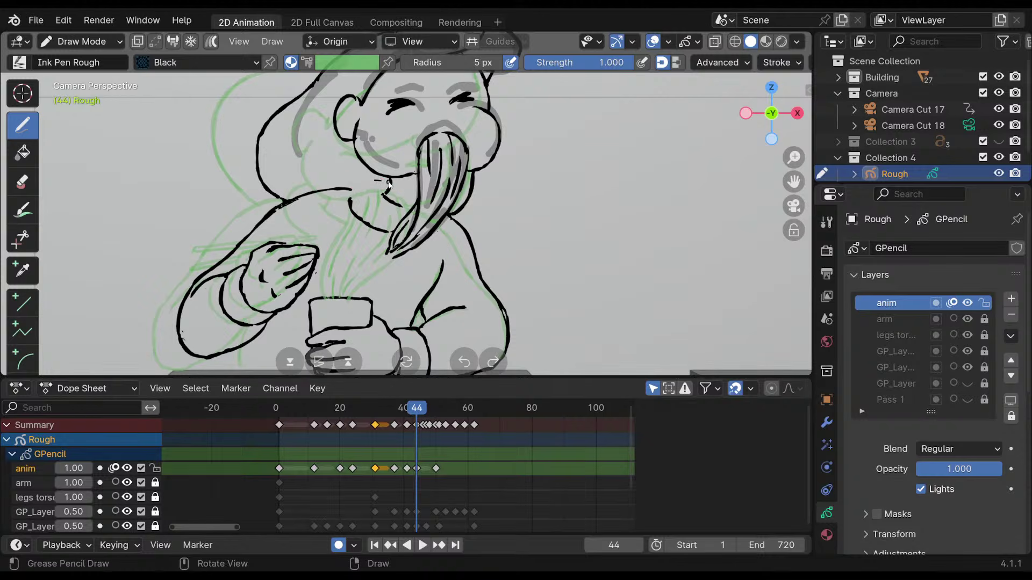
mouse_move(403, 210)
middle_mouse_down("shift")
mouse_move(402, 190)
mouse_move(425, 171)
middle_mouse_up("shift")
key("ctrl+s")
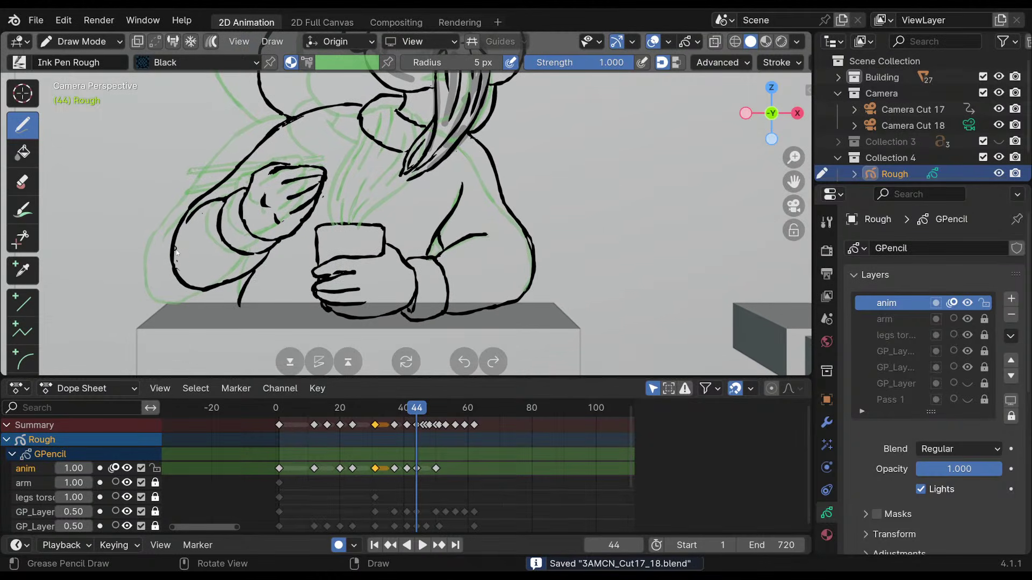
Compare the arm with frame 41, erase the elbow outline on frame 44 and redraw it as a tighter curve closer to the cuff.
mouse_move(322, 96)
middle_mouse_down("shift")
mouse_move(292, 172)
mouse_move(338, 160)
middle_mouse_up("shift")
key("Down")
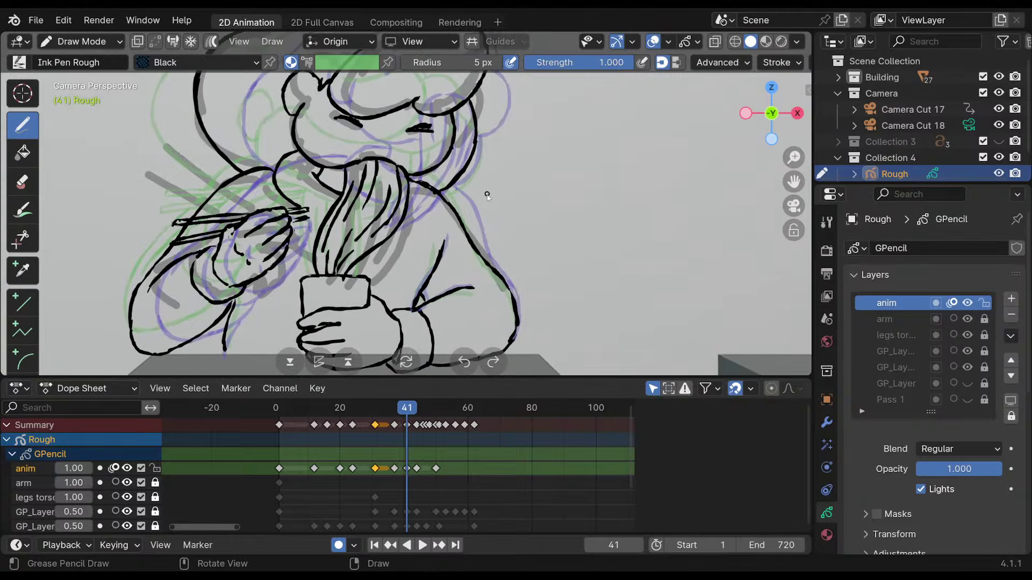
key("Up")
key("Down")
key("Up")
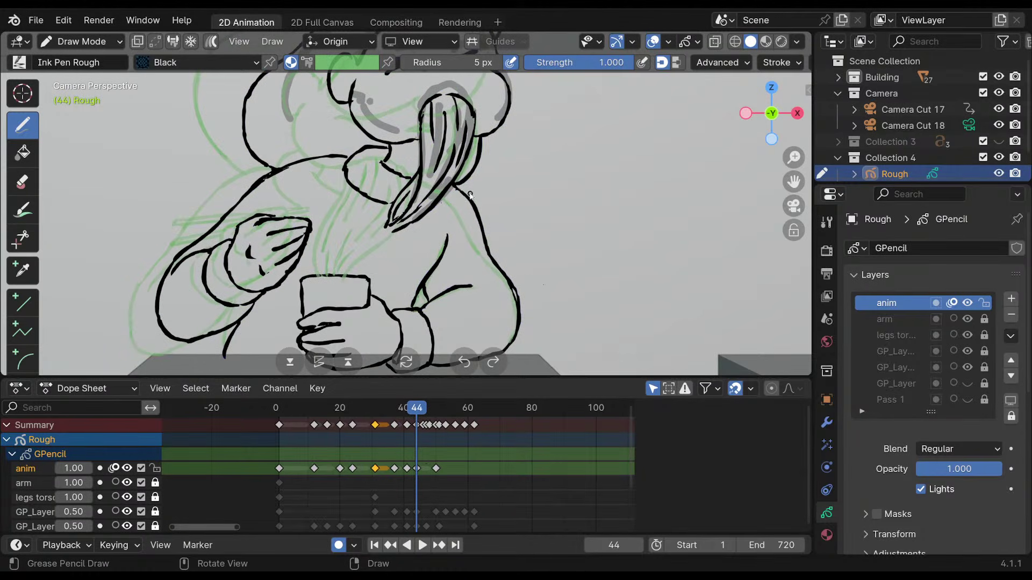
mouse_move(223, 248)
left_mouse_down("ctrl")
mouse_move(211, 296)
mouse_move(212, 256)
mouse_move(239, 304)
mouse_move(218, 298)
mouse_move(271, 294)
left_mouse_up("ctrl")
mouse_move(210, 250)
left_mouse_down("ctrl")
mouse_move(173, 271)
mouse_move(185, 263)
mouse_move(177, 344)
left_mouse_up("ctrl")
mouse_move(158, 301)
left_mouse_down("ctrl")
mouse_move(188, 266)
mouse_move(172, 293)
mouse_move(179, 275)
mouse_move(179, 301)
left_mouse_up("ctrl")
mouse_move(191, 258)
left_mouse_down()
mouse_move(171, 304)
mouse_move(207, 332)
mouse_move(250, 311)
left_mouse_up()
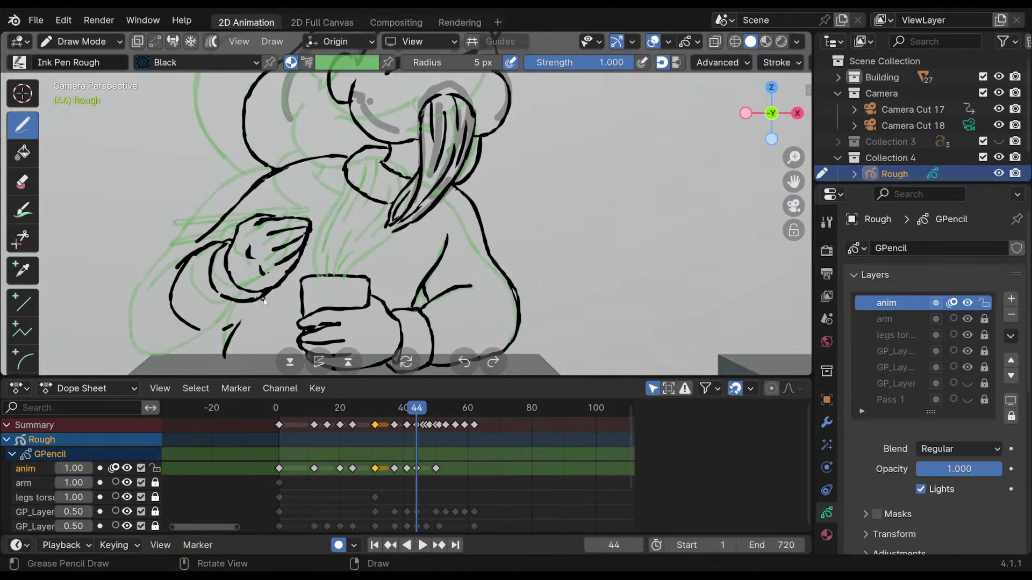
Redraw the forearm's upper edge and underside to meet the new elbow, and reconnect the upper-arm line from the shoulder.
mouse_move(198, 263)
left_mouse_down("ctrl")
mouse_move(180, 266)
mouse_move(232, 243)
left_mouse_up("ctrl")
left_click_drag(233, 240, 188, 266)
left_click_drag(272, 293, 223, 326)
left_click_drag(272, 294, 203, 329)
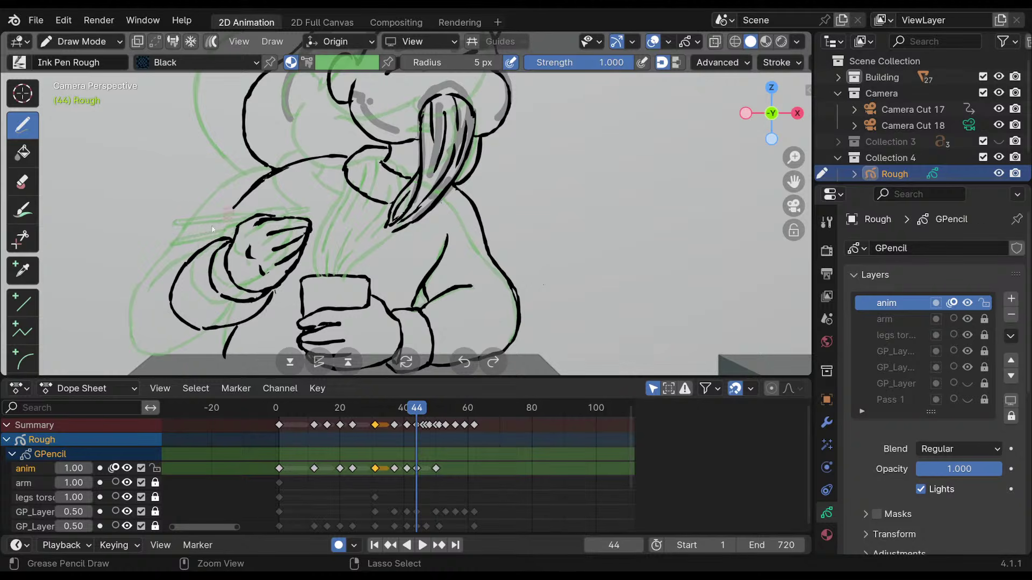
left_click_drag(272, 174, 193, 259)
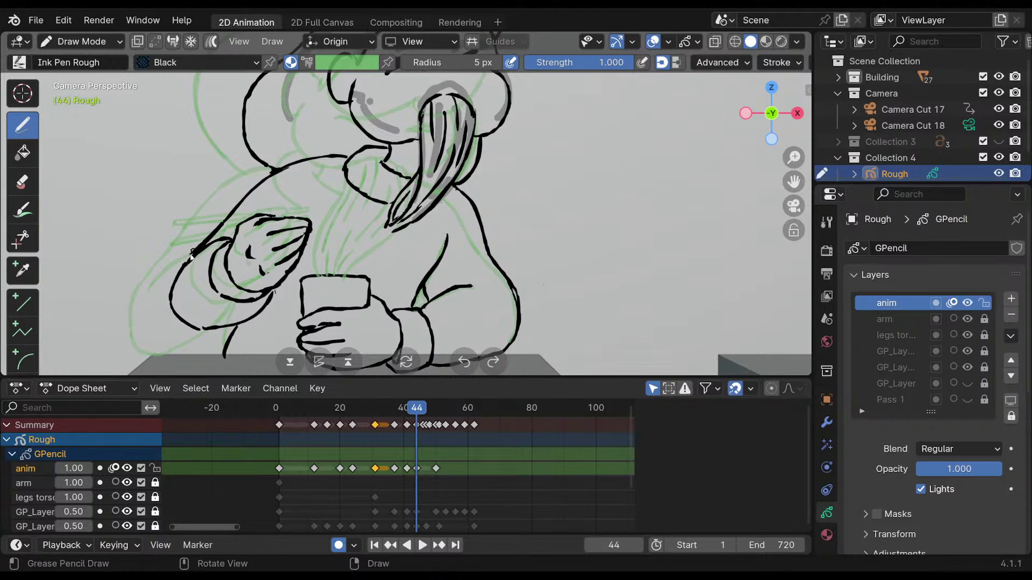
Flip repeatedly between frames 41 and 44 to check the movement of the chopstick arm.
mouse_move(220, 225)
middle_mouse_down("shift")
mouse_move(288, 150)
mouse_move(313, 168)
middle_mouse_up("shift")
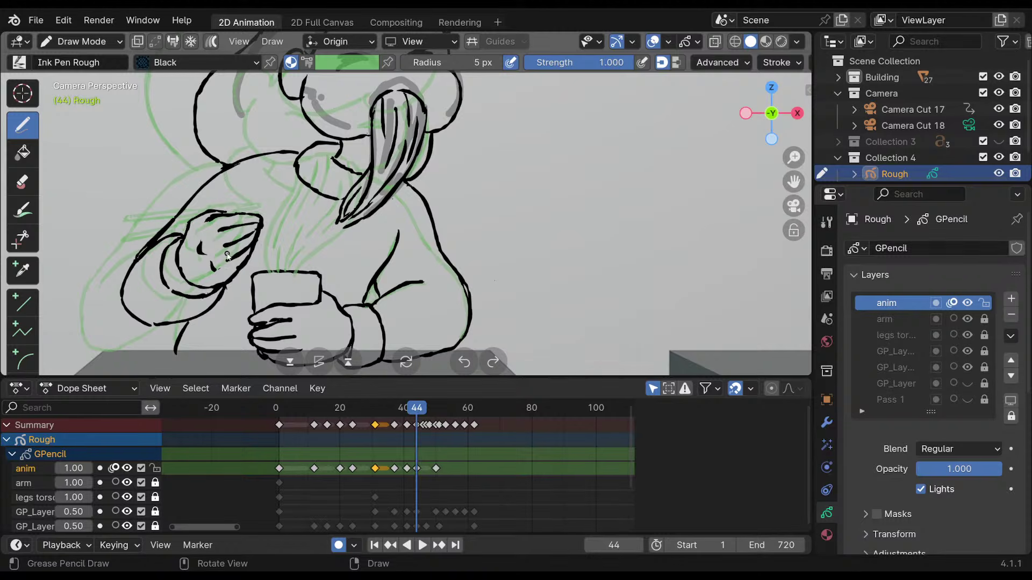
key("Down")
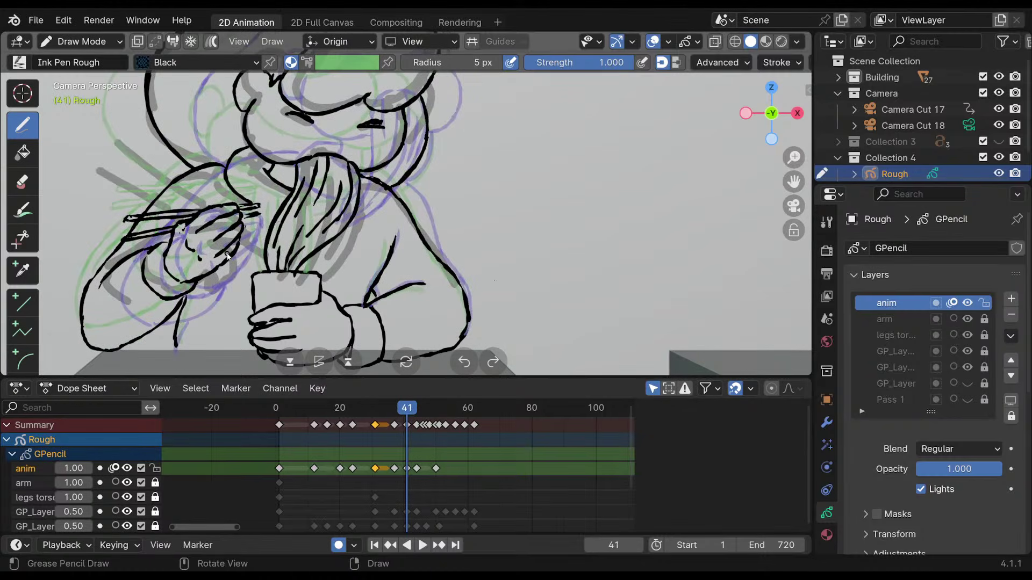
key("Up")
key("Down")
key("Up")
key("Down")
key("Up")
key("Down")
key("Up")
key("Down")
key("Up")
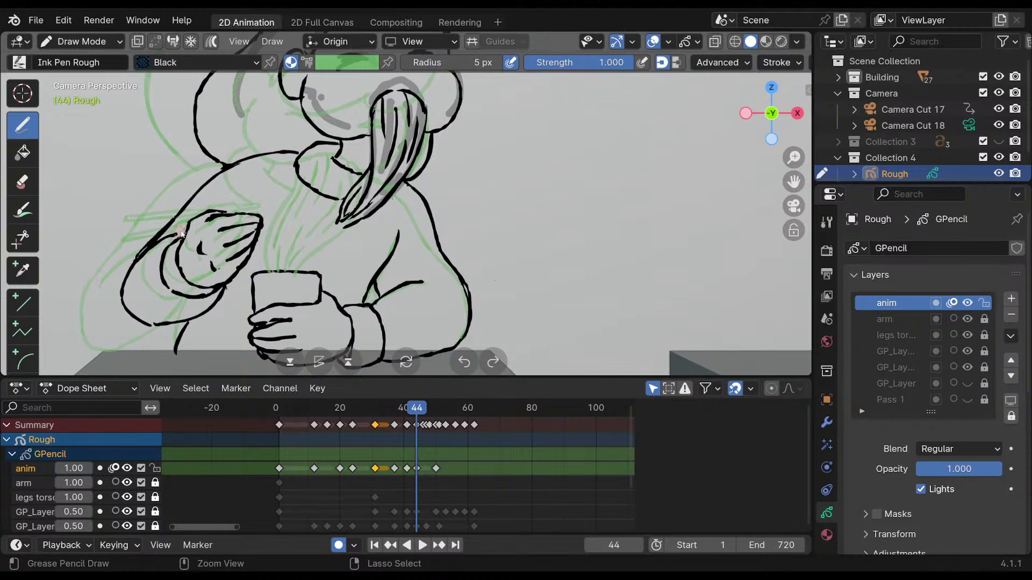
Erase the lower part of the upper-arm line on frame 44 and redraw it down to the sleeve behind the hand.
left_click_drag(183, 209, 140, 249, "ctrl")
left_click_drag(190, 201, 157, 239)
key("ctrl+z")
left_click_drag(192, 198, 139, 259)
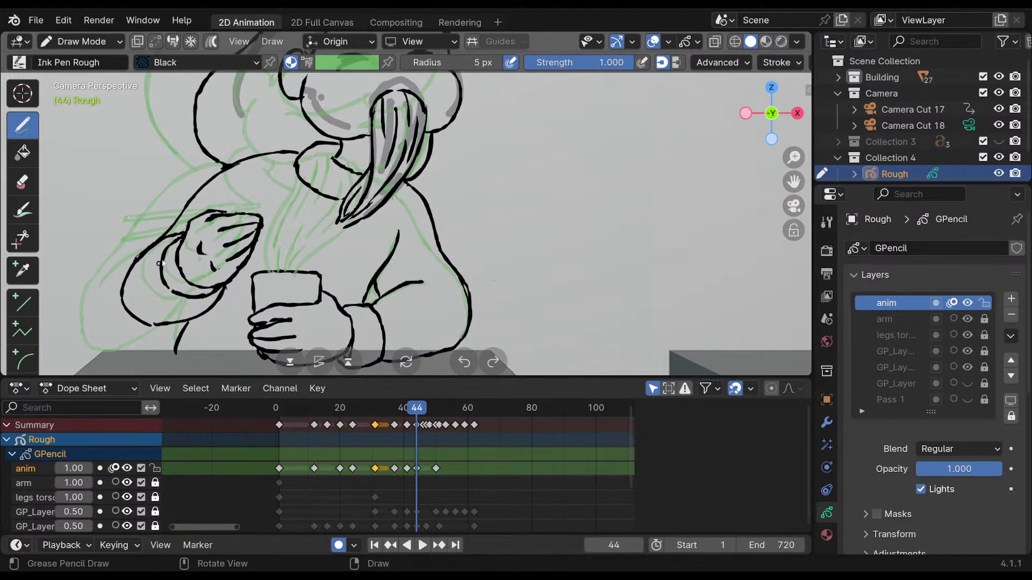
middle_click_drag(326, 175, 308, 199, "shift")
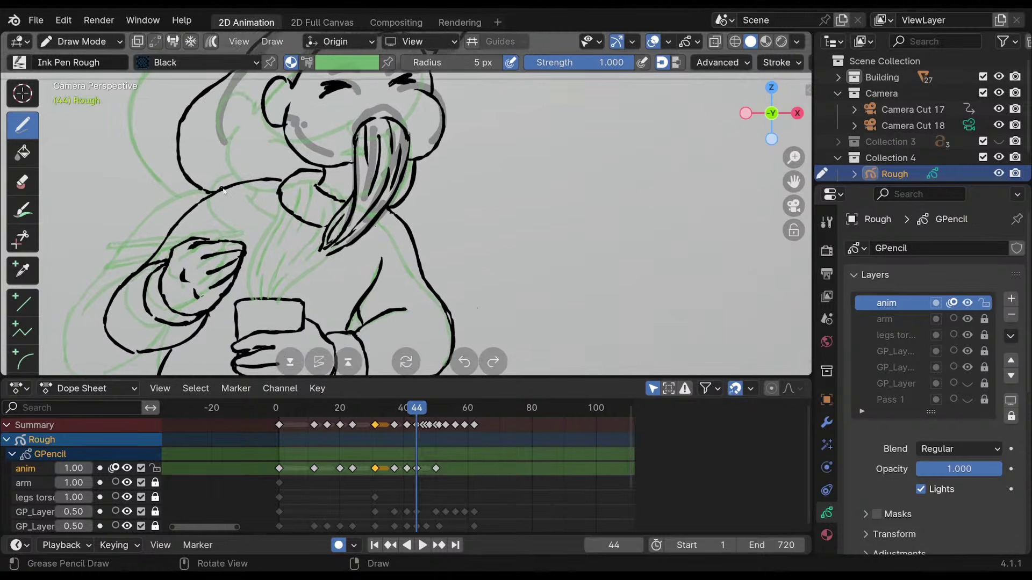
Flip between frame 44 and the previous keyframe to compare the chopstick arm and hand positions.
middle_click_drag(397, 185, 381, 152, "shift")
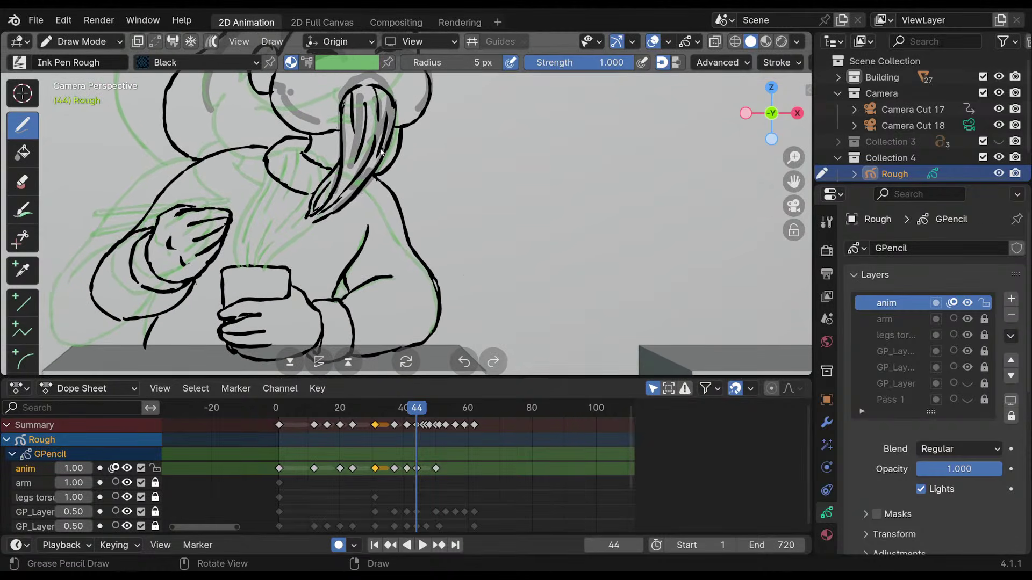
key("Down")
key("Up")
key("Down")
key("Up")
middle_click_drag(258, 180, 286, 181, "shift")
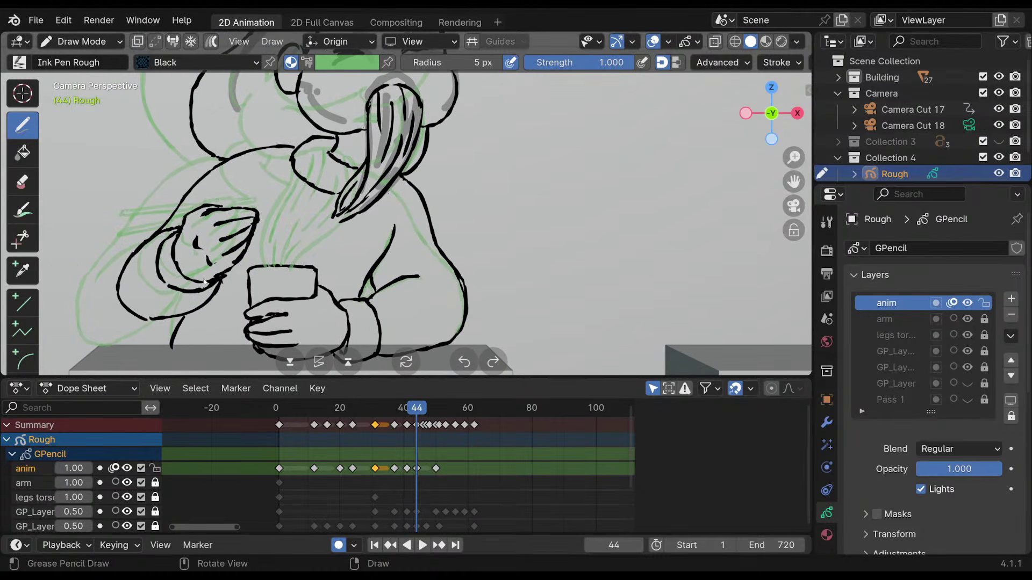
Erase the cuff, sleeve, elbow and upper-arm lines of the chopstick arm on frame 44, keeping the hand.
left_click_drag(213, 278, 202, 281, "ctrl")
key("Down")
key("Up")
key("Down")
key("Up")
middle_click_drag(444, 210, 414, 235, "shift")
mouse_move(144, 252)
left_mouse_down("ctrl")
mouse_move(116, 267)
mouse_move(103, 335)
mouse_move(132, 307)
mouse_move(181, 324)
mouse_move(192, 310)
left_mouse_up("ctrl")
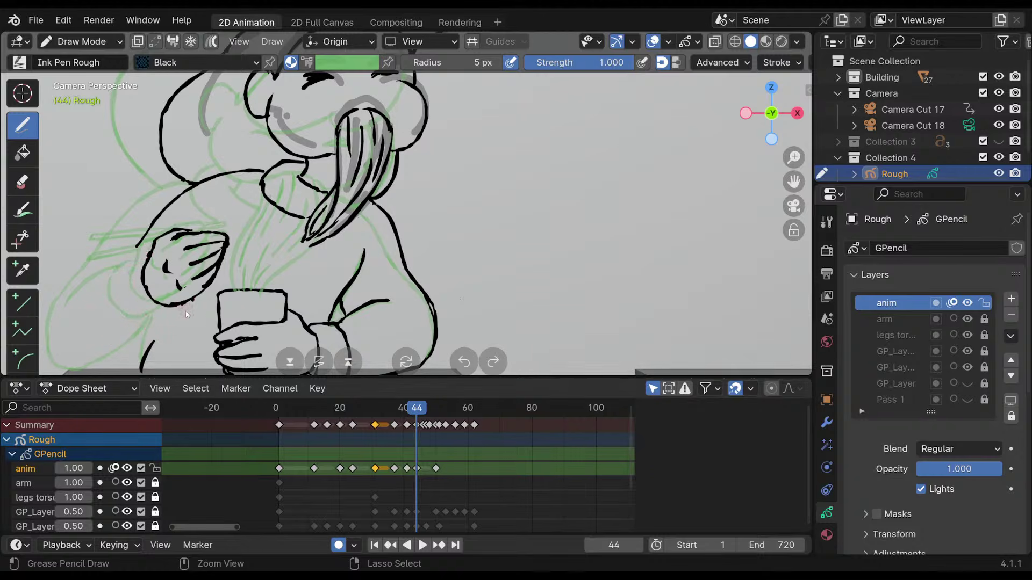
left_click_drag(135, 248, 165, 209, "ctrl")
Select the chopstick hand's strokes in Edit Mode, move them about 0.02 m away from the noodles, and return to Draw Mode.
left_click(81, 42)
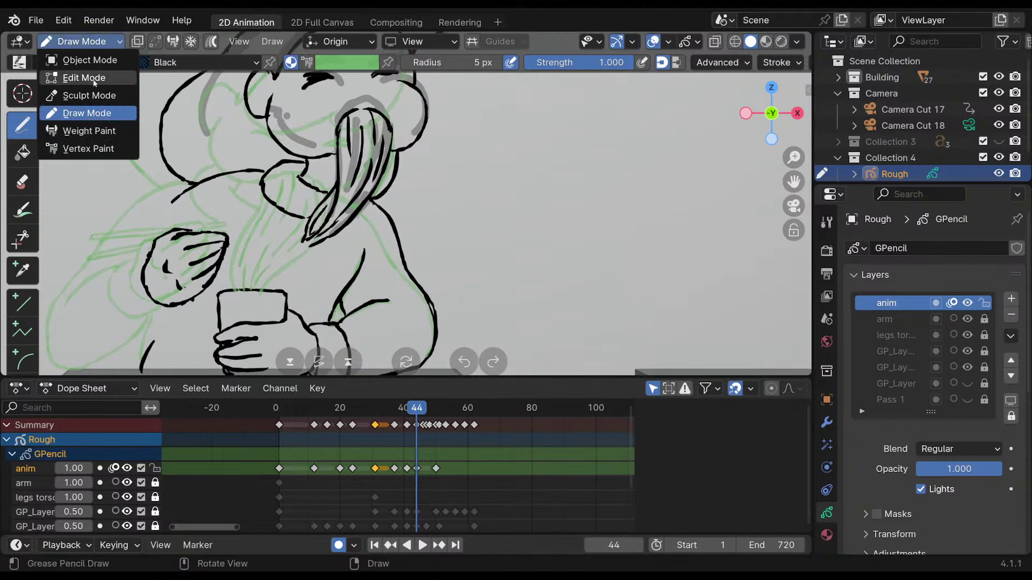
left_click(89, 73)
mouse_move(238, 228)
left_mouse_down()
mouse_move(172, 322)
mouse_move(245, 250)
mouse_move(243, 272)
left_mouse_up()
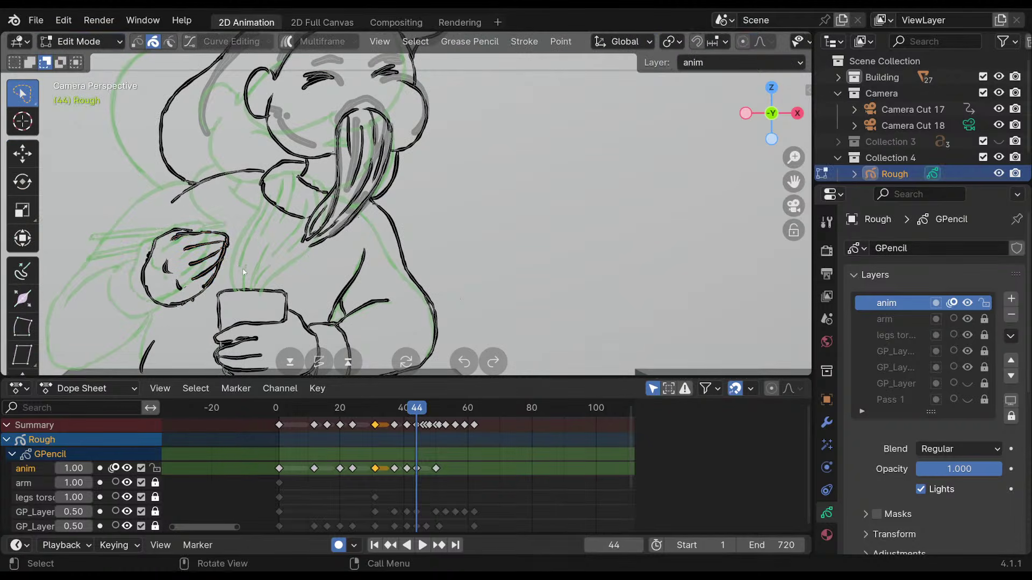
left_click(29, 63)
mouse_move(225, 218)
left_mouse_down()
mouse_move(198, 209)
mouse_move(209, 298)
mouse_move(255, 271)
left_mouse_up()
key("g")
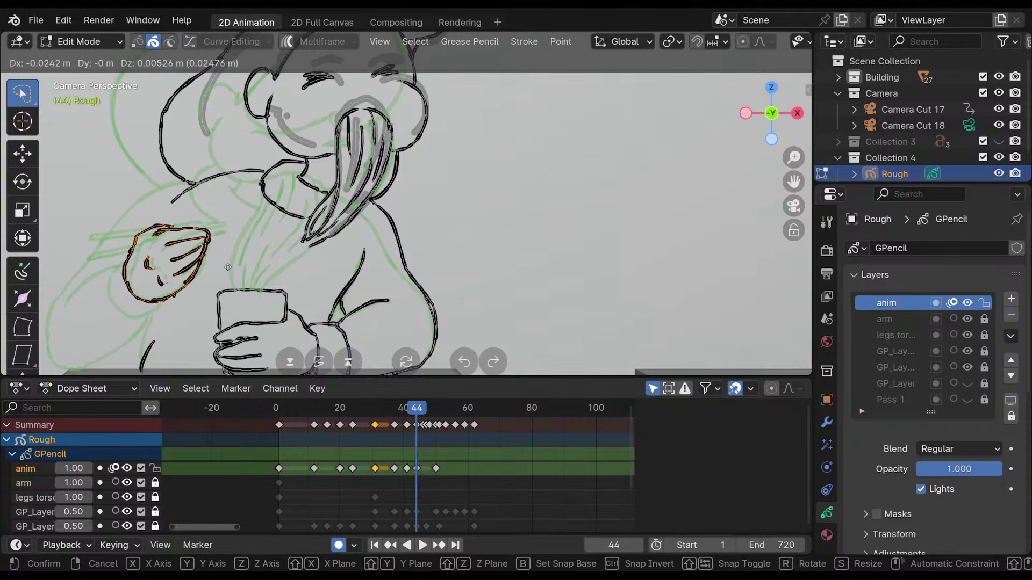
left_click(232, 265)
left_click(80, 41)
left_click(87, 112)
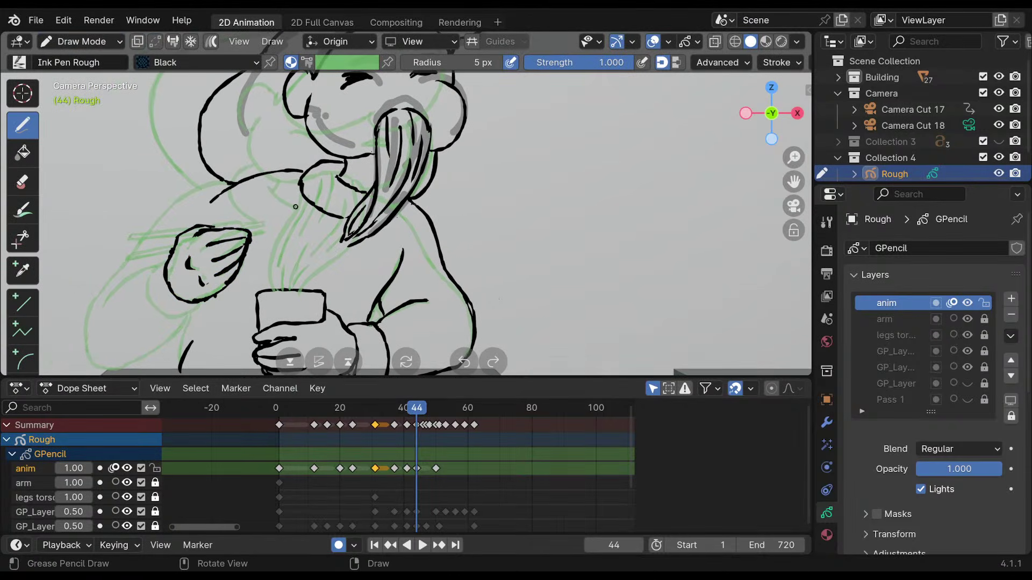
Compare the hand with the neighbouring frames and erase all of its strokes on frame 44.
middle_click_drag(295, 207, 304, 167, "shift")
mouse_move(304, 167)
middle_mouse_down("ctrl")
mouse_move(294, 229)
mouse_move(293, 185)
mouse_move(330, 170)
middle_mouse_up("ctrl")
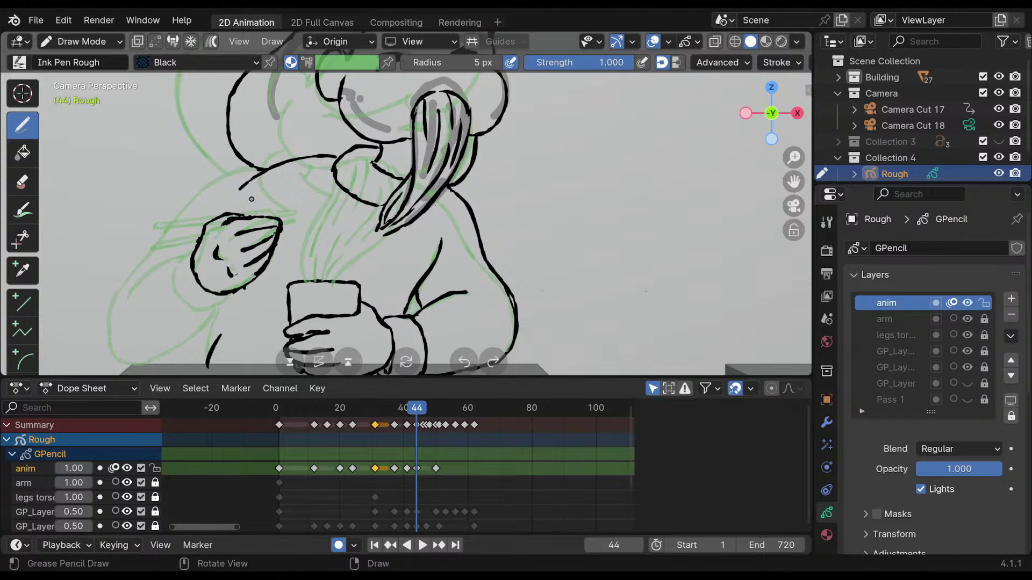
middle_click_drag(324, 246, 324, 228, "shift")
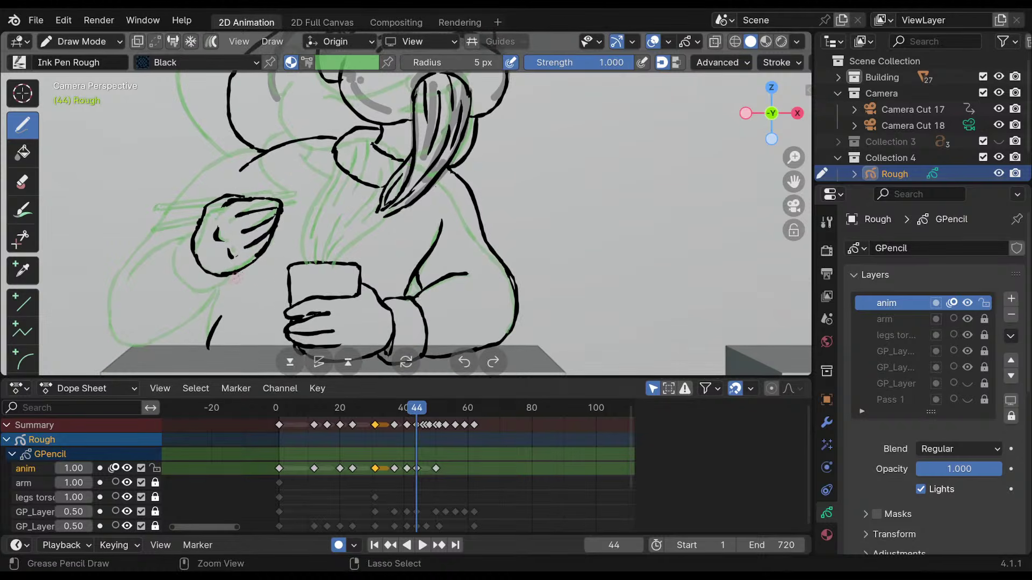
key("Left")
key("Left")
key("Left")
key("Up")
key("Down")
key("Up")
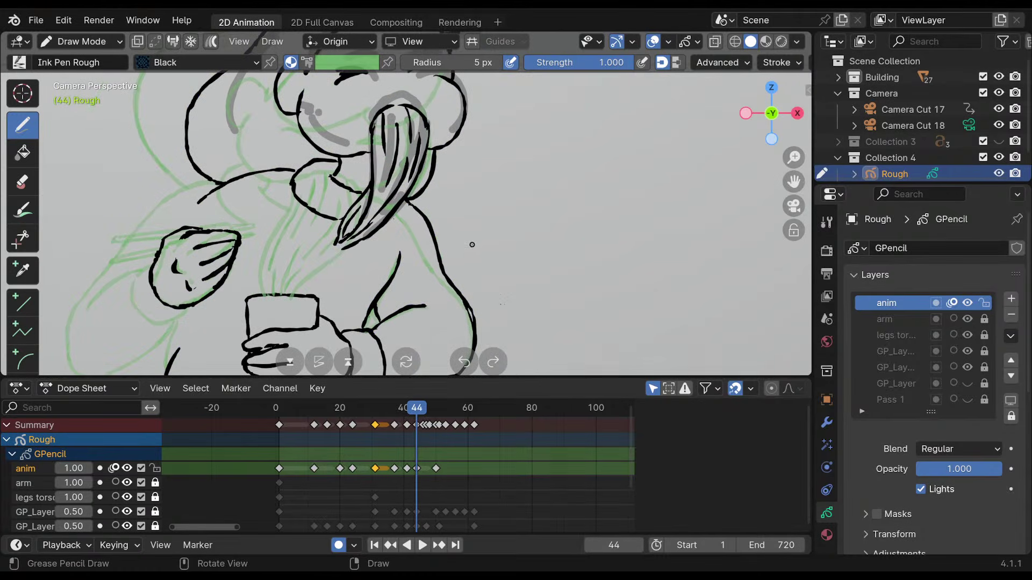
mouse_move(193, 223)
left_mouse_down("ctrl")
mouse_move(205, 232)
mouse_move(167, 303)
mouse_move(215, 290)
mouse_move(236, 234)
left_mouse_up("ctrl")
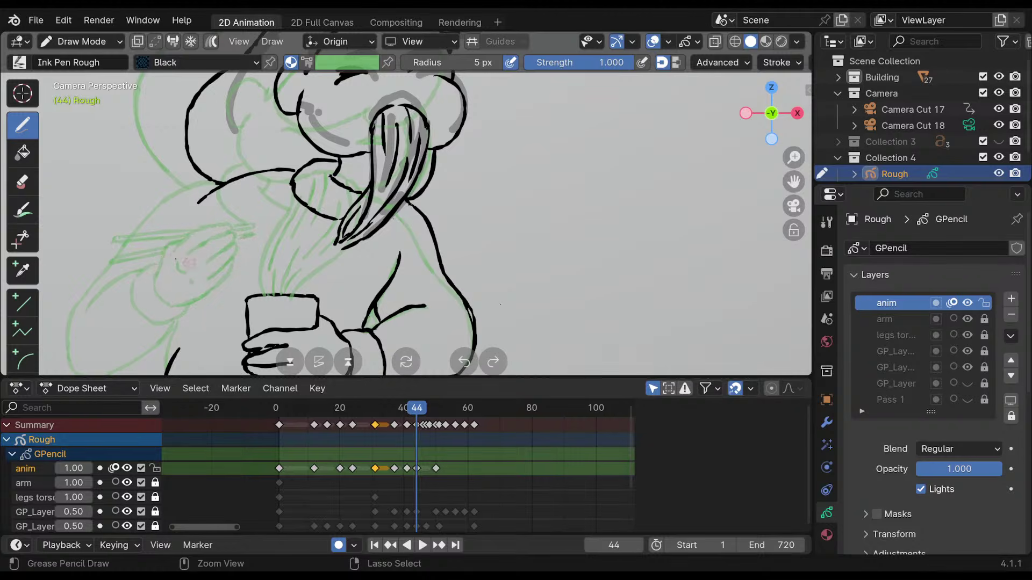
View the whole figure through the camera and flip between keyframes to check the pose without the chopstick arm.
middle_click_drag(501, 305, 502, 274, "shift")
middle_click_drag(508, 228, 516, 235)
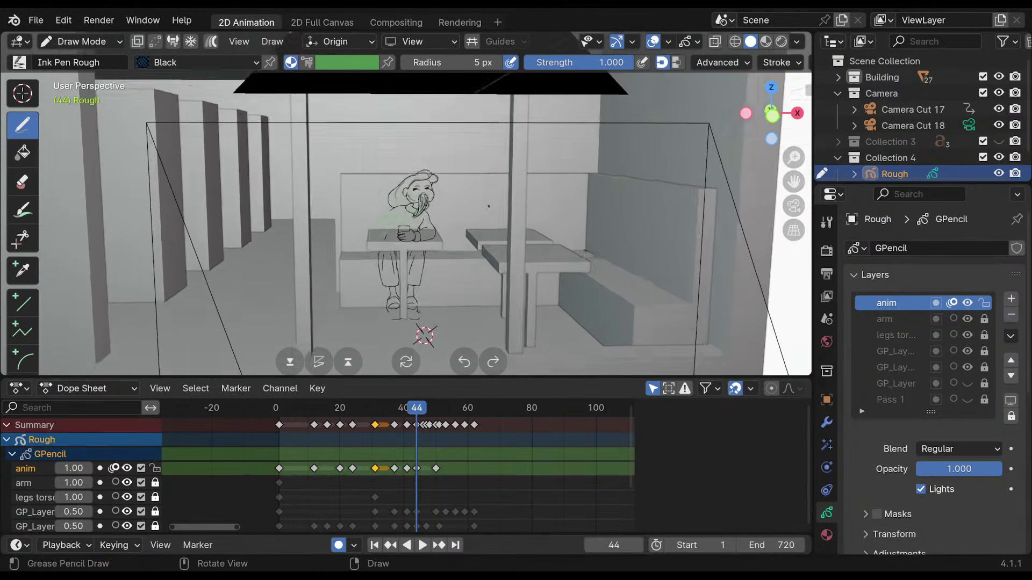
key("KP_0")
middle_click_drag(485, 192, 443, 226, "ctrl")
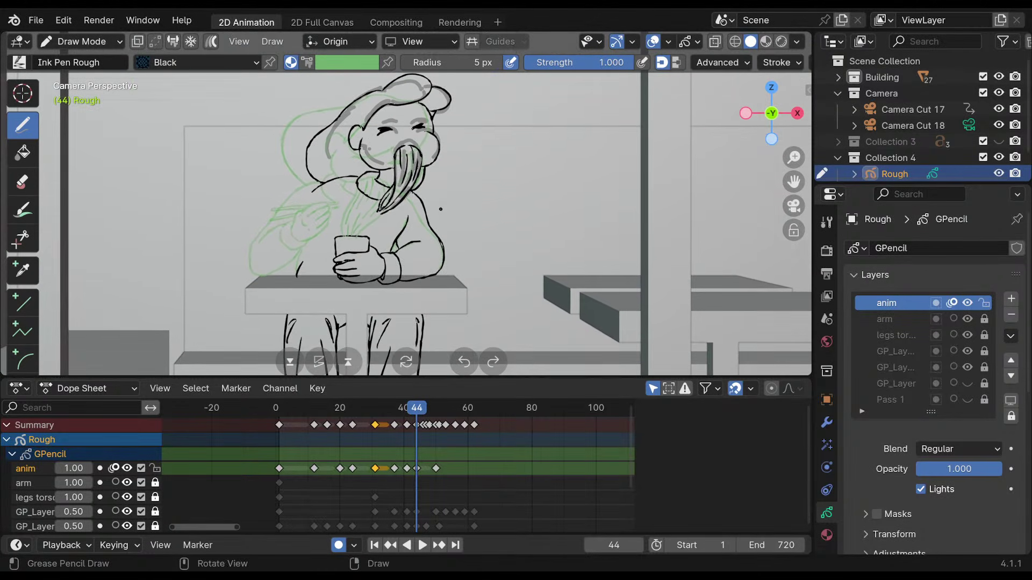
key("Down")
key("Up")
key("Up")
key("Down")
key("Up")
On frame 50, draw the cheek and jaw curve and the rounded start of the noodle bundle at the mouth.
mouse_move(440, 209)
middle_mouse_down("ctrl")
mouse_move(446, 155)
mouse_move(435, 143)
mouse_move(470, 168)
mouse_move(449, 159)
mouse_move(492, 162)
mouse_move(484, 148)
middle_mouse_up("ctrl")
key("Down")
key("Up")
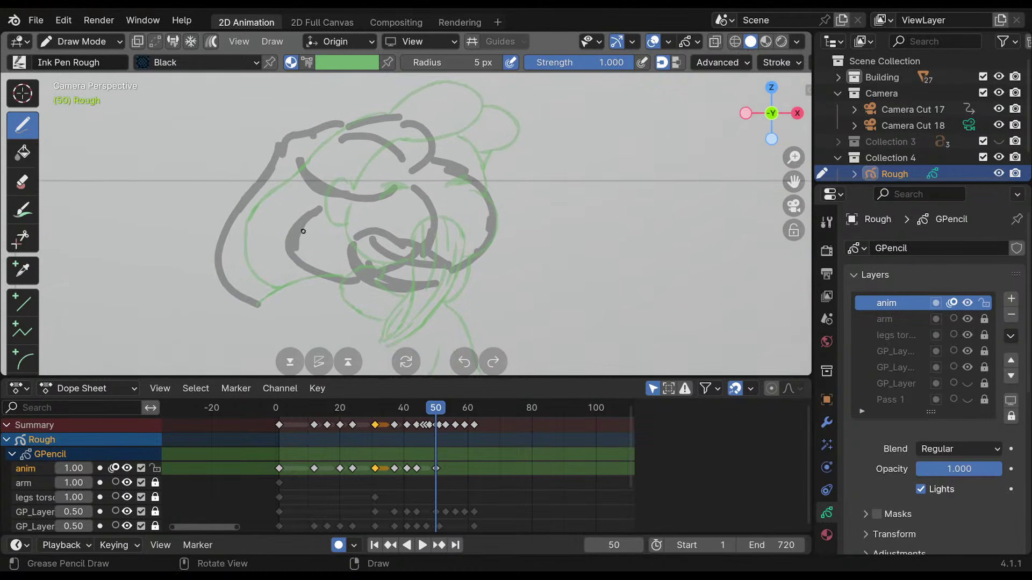
mouse_move(305, 216)
left_mouse_down()
mouse_move(297, 271)
mouse_move(351, 274)
left_mouse_up()
mouse_move(352, 273)
left_mouse_down()
mouse_move(370, 232)
mouse_move(446, 255)
left_mouse_up()
left_click_drag(365, 248, 444, 256)
left_click_drag(399, 282, 436, 260)
key("ctrl+z")
key("ctrl+z")
key("ctrl+z")
key("ctrl+z")
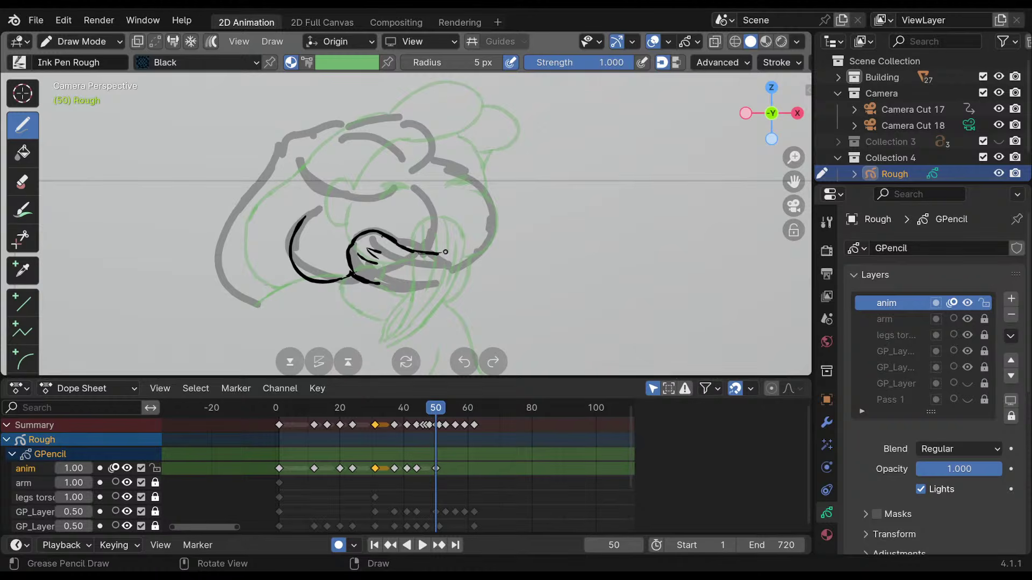
key("ctrl+z")
Close the noodle bundle with curved edges meeting at a point and replace its short inner marks with long strand lines.
left_click_drag(409, 250, 448, 267)
left_click_drag(364, 277, 456, 270)
key("ctrl+z")
left_click_drag(378, 286, 454, 266)
mouse_move(395, 284)
left_mouse_down("ctrl")
mouse_move(365, 279)
mouse_move(394, 287)
left_mouse_up("ctrl")
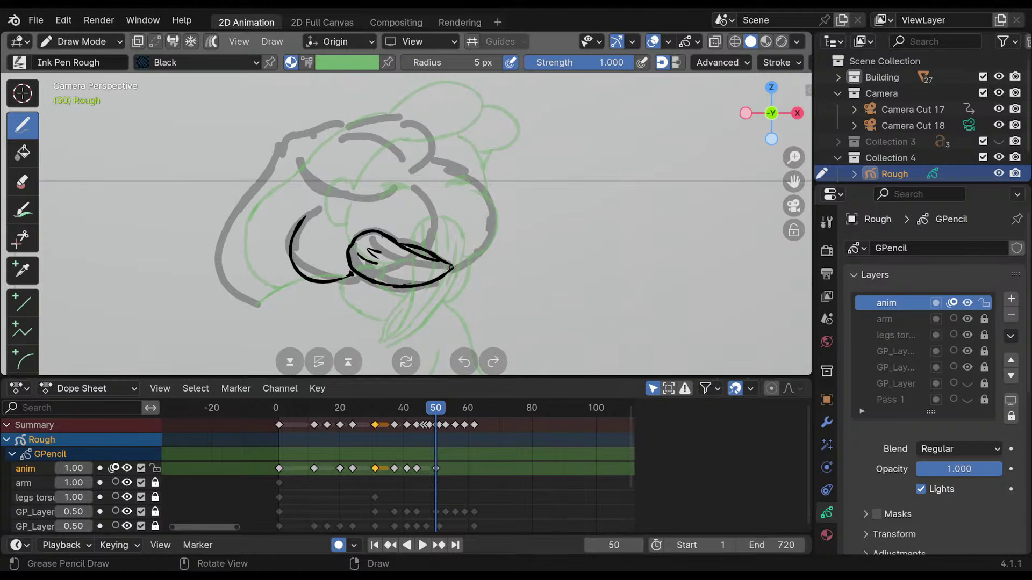
mouse_move(383, 248)
left_mouse_down("ctrl")
mouse_move(371, 257)
mouse_move(383, 263)
mouse_move(355, 253)
mouse_move(412, 277)
left_mouse_up("ctrl")
mouse_move(356, 239)
left_mouse_down()
mouse_move(402, 269)
mouse_move(450, 268)
mouse_move(442, 274)
left_mouse_up()
Flip repeatedly between frame 50 and the earlier keyframes to check the swing of the noodles and face.
key("Down")
key("Up")
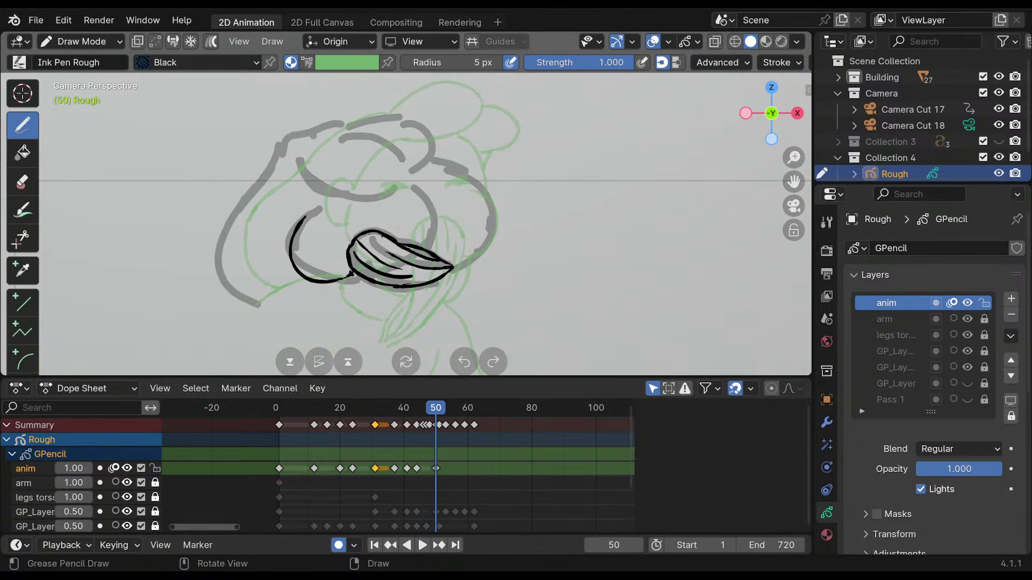
key("Down")
key("Up")
key("Down")
key("Down")
key("Up")
key("Up")
key("Down")
key("Up")
Trim the upper end of the cheek line on frame 50 and draw the far side of the face down to the noodles.
left_click_drag(311, 215, 302, 226, "ctrl")
left_click_drag(416, 200, 423, 246)
key("Down")
key("Up")
Remove the trial marks above the cheek and draw the ear as a small open curve beside the face.
mouse_move(322, 206)
left_mouse_down()
mouse_move(308, 213)
mouse_move(329, 208)
mouse_move(314, 222)
left_mouse_up()
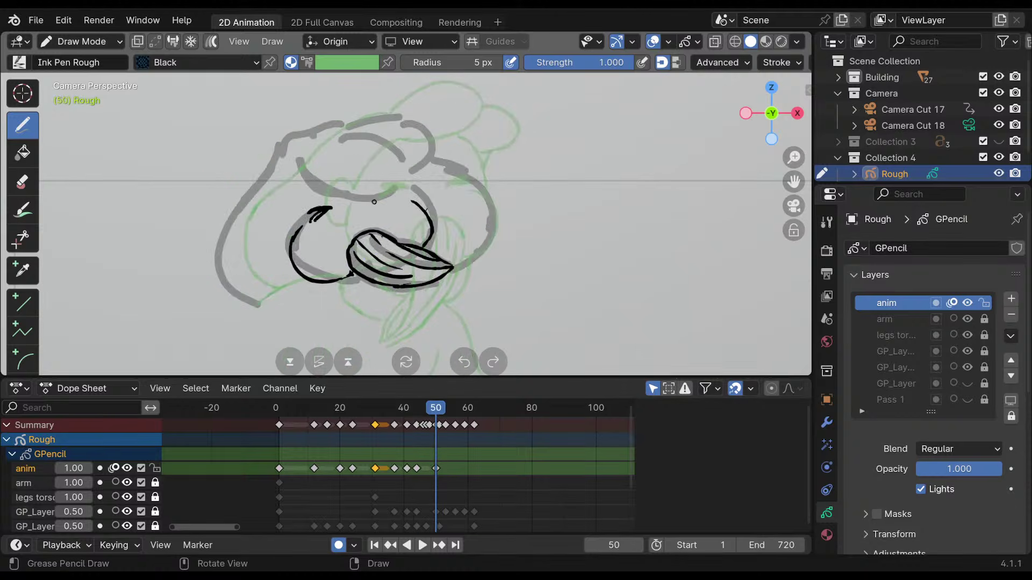
key("ctrl+z")
key("ctrl+z")
key("ctrl+z")
key("ctrl+z")
mouse_move(297, 217)
left_mouse_down()
mouse_move(272, 232)
mouse_move(284, 252)
left_mouse_up()
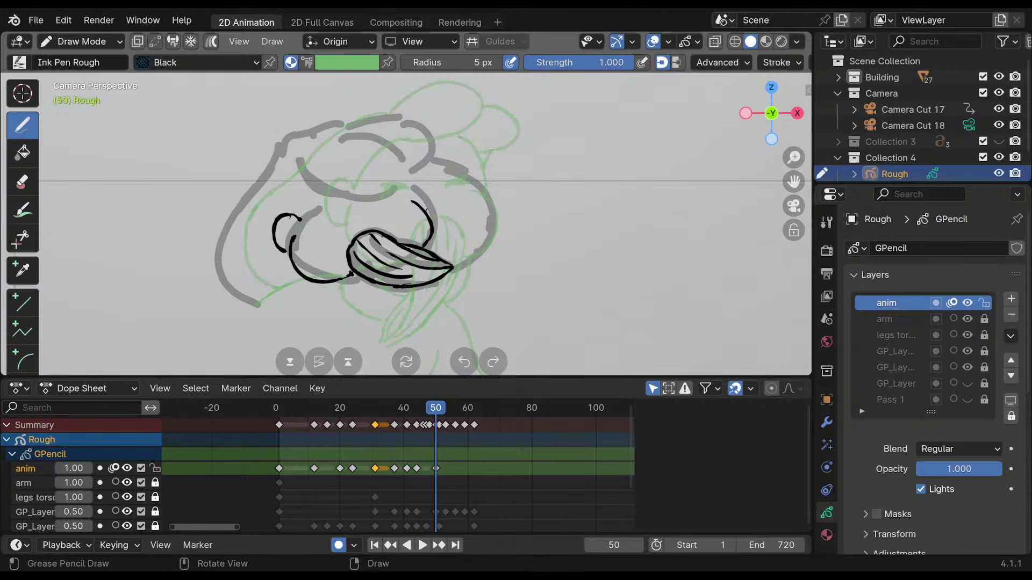
Draw the lower curve of the fringe and the outline over the crown of the hair on frame 50.
mouse_move(299, 163)
left_mouse_down()
mouse_move(325, 186)
mouse_move(409, 164)
mouse_move(329, 143)
mouse_move(429, 123)
mouse_move(413, 164)
left_mouse_up()
key("ctrl+z")
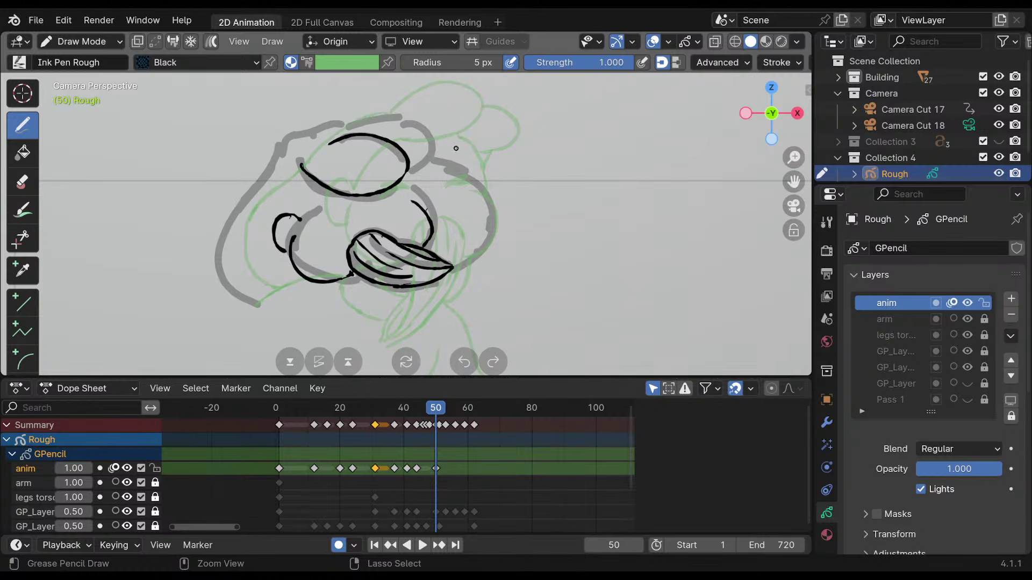
mouse_move(413, 168)
left_mouse_down()
mouse_move(373, 115)
mouse_move(274, 157)
left_mouse_up()
key("ctrl+z")
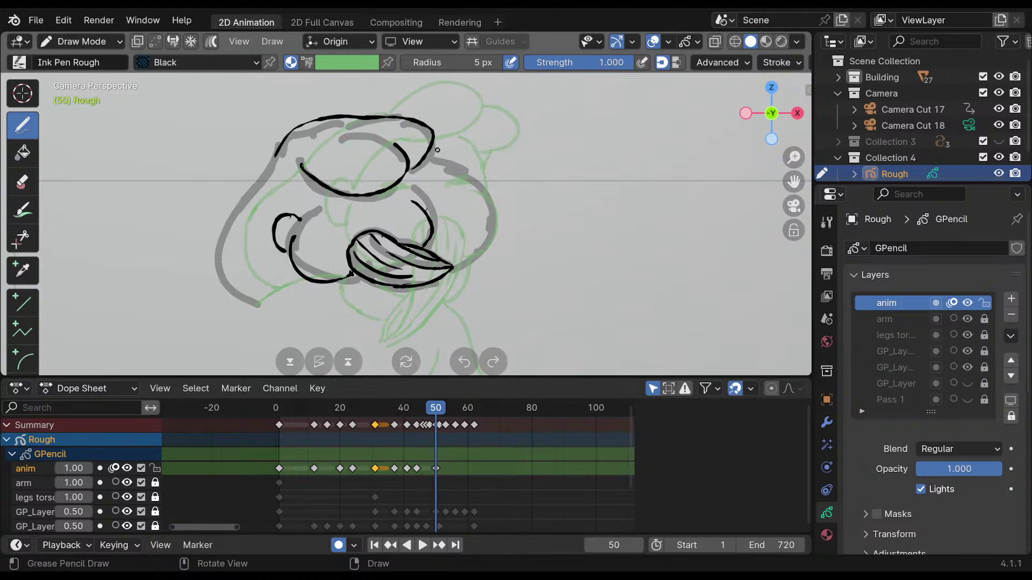
left_click_drag(402, 145, 407, 163)
key("ctrl+z")
Compare the head with the earlier keyframes and draw the long back-hair outline and the far hair lock on frame 50.
key("Down")
key("Down")
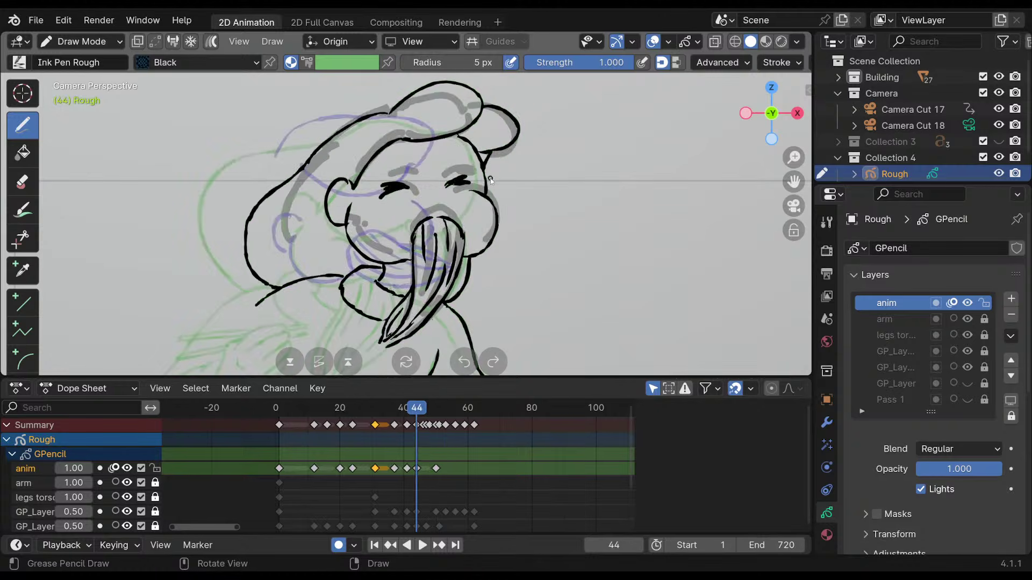
key("Down")
key("Up")
key("Up")
key("Up")
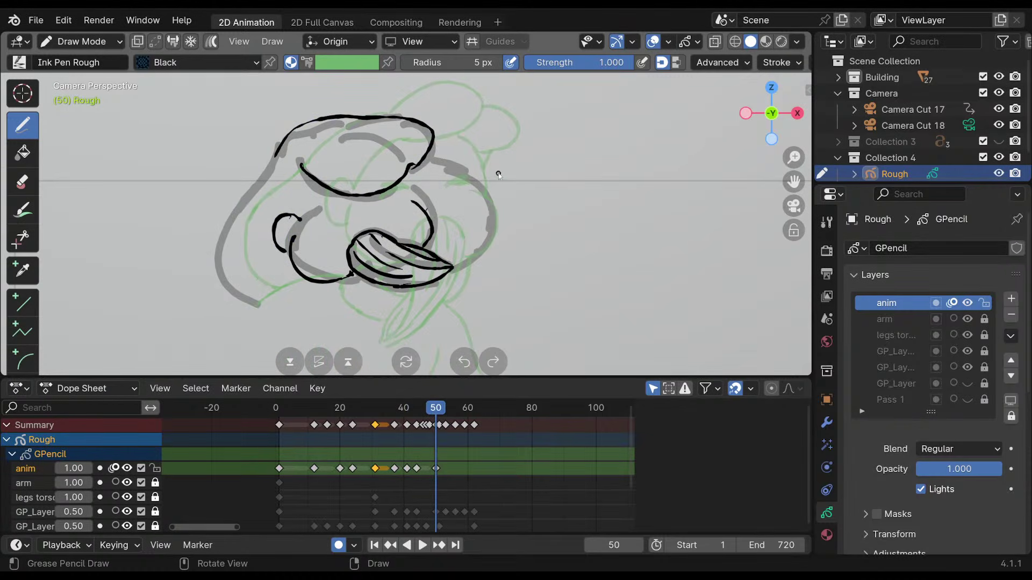
mouse_move(281, 151)
left_mouse_down()
mouse_move(248, 192)
mouse_move(237, 306)
mouse_move(264, 310)
left_mouse_up()
left_click_drag(421, 163, 493, 243)
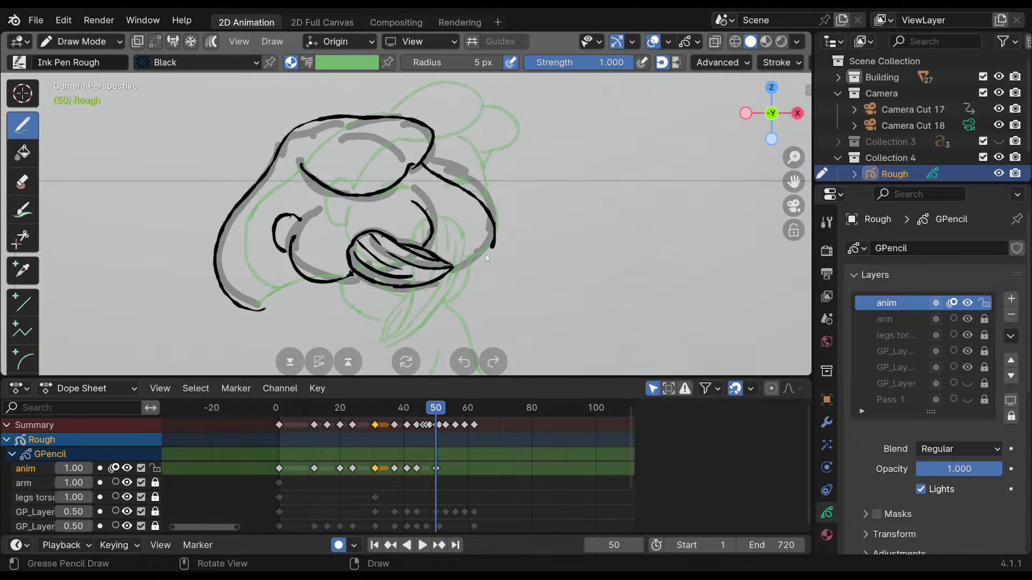
key("ctrl+z")
left_click_drag(414, 168, 487, 247)
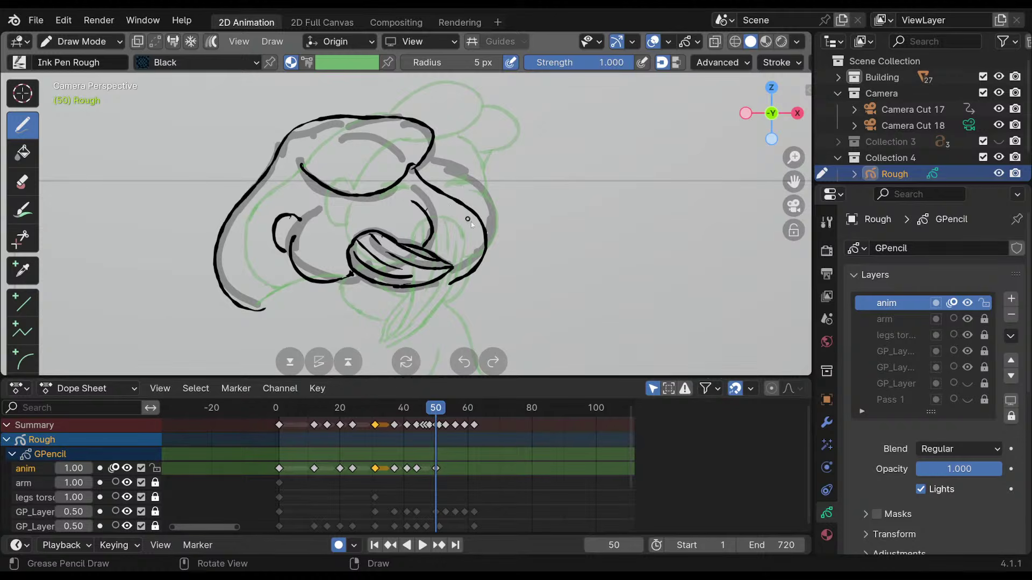
key("ctrl+z")
Shorten the end of the back-hair outline, draw the shoulder and back curve below it, and check it against the neighbouring keyframe.
mouse_move(486, 230)
middle_mouse_down("ctrl")
mouse_move(496, 124)
mouse_move(489, 215)
mouse_move(495, 165)
mouse_move(509, 160)
middle_mouse_up("ctrl")
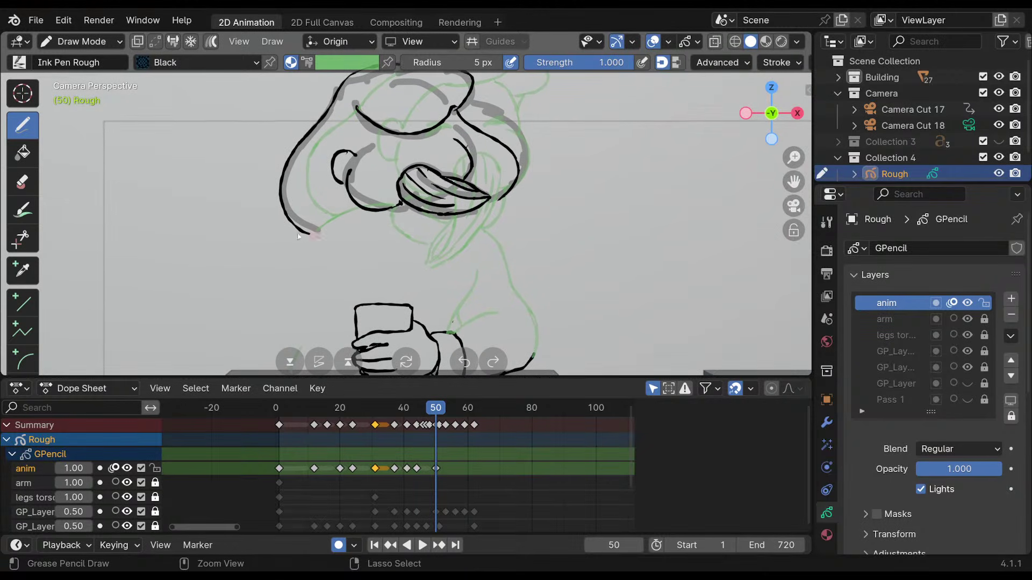
mouse_move(330, 213)
left_mouse_down()
mouse_move(310, 225)
mouse_move(288, 311)
left_mouse_up()
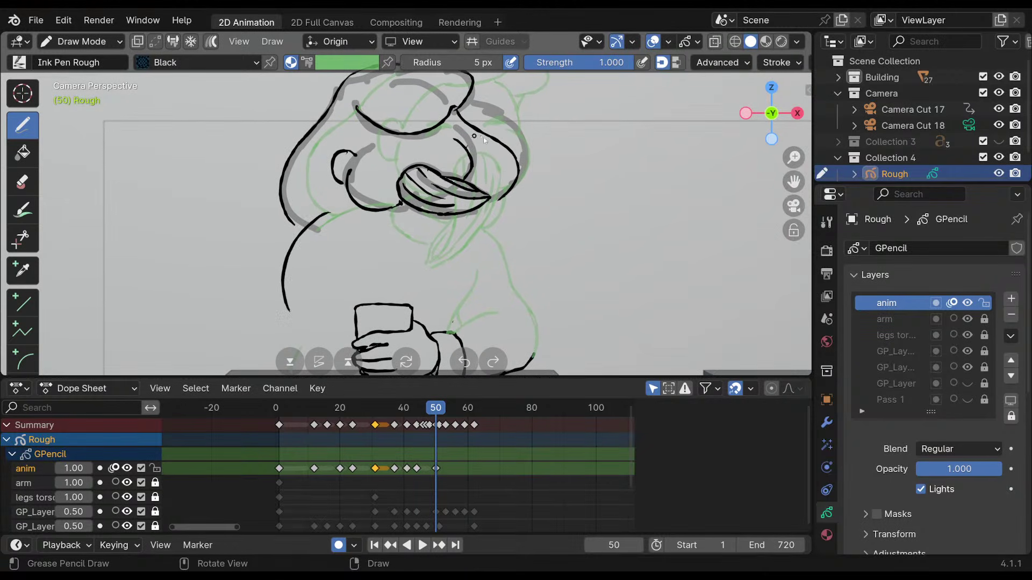
key("Down")
key("Up")
key("Up")
Start a new blank drawing on the anim layer at frame 53 and keep the camera view.
key("Right")
key("Right")
key("Right")
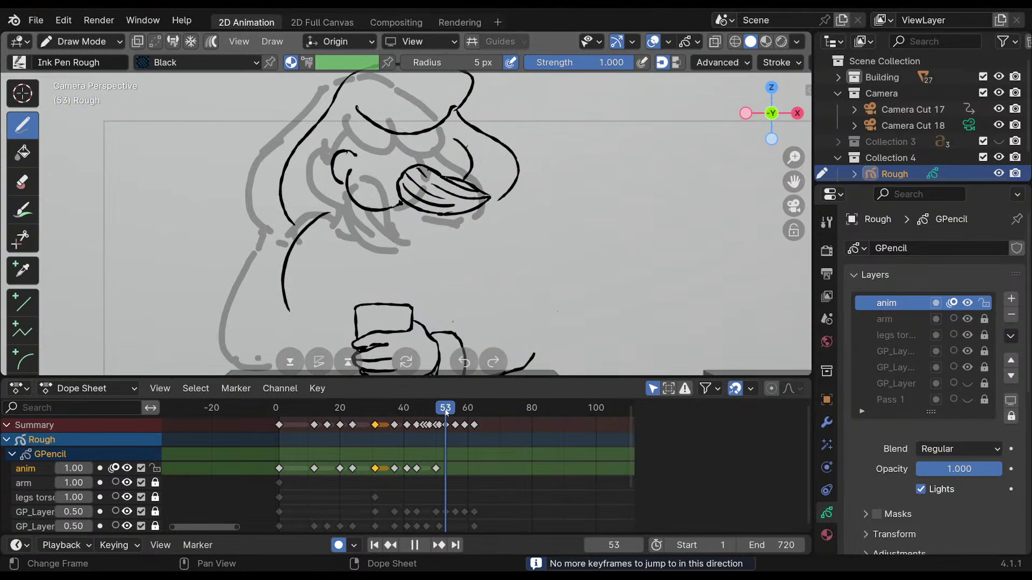
left_click(526, 295)
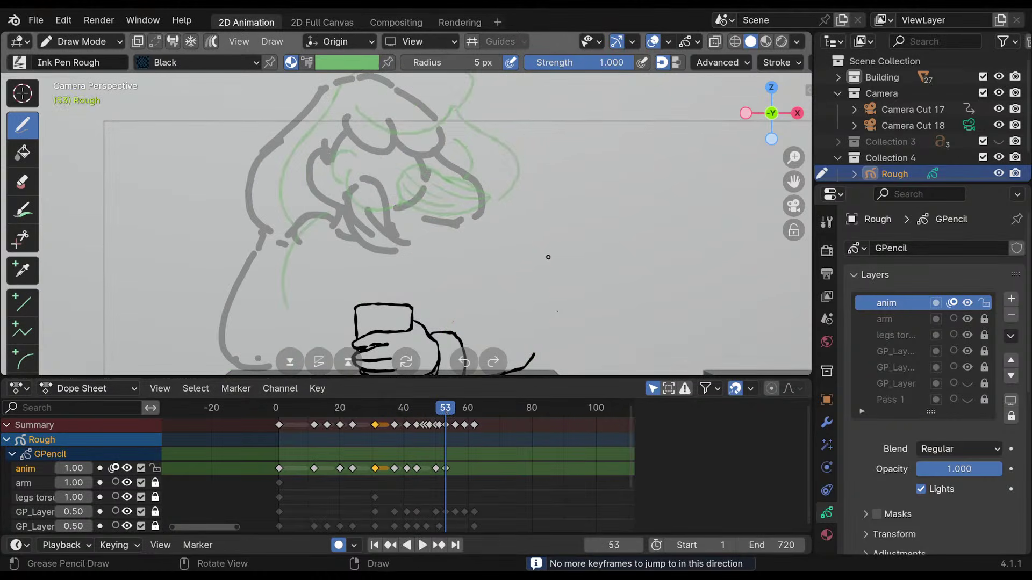
key("KP_0")
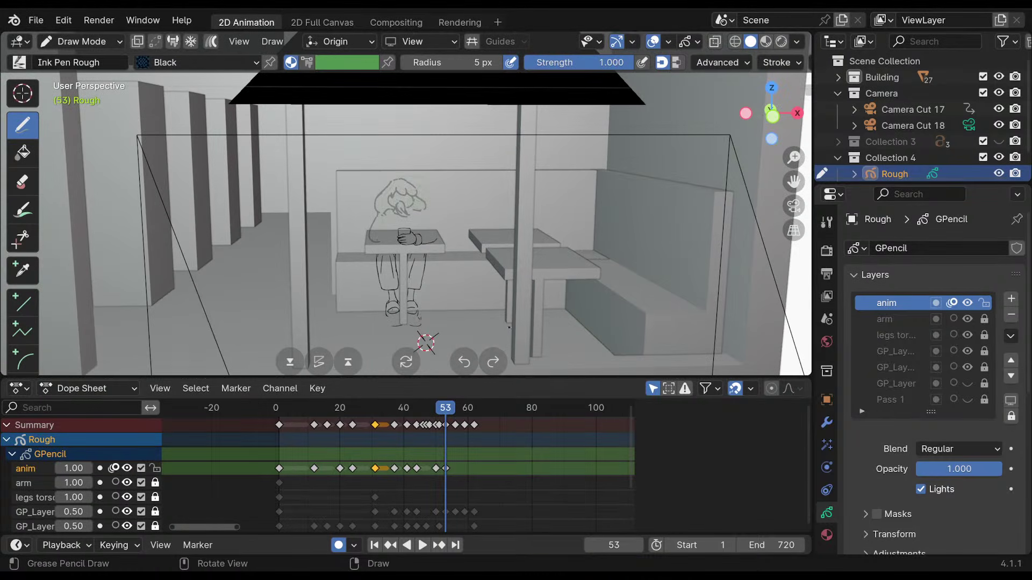
key("KP_0")
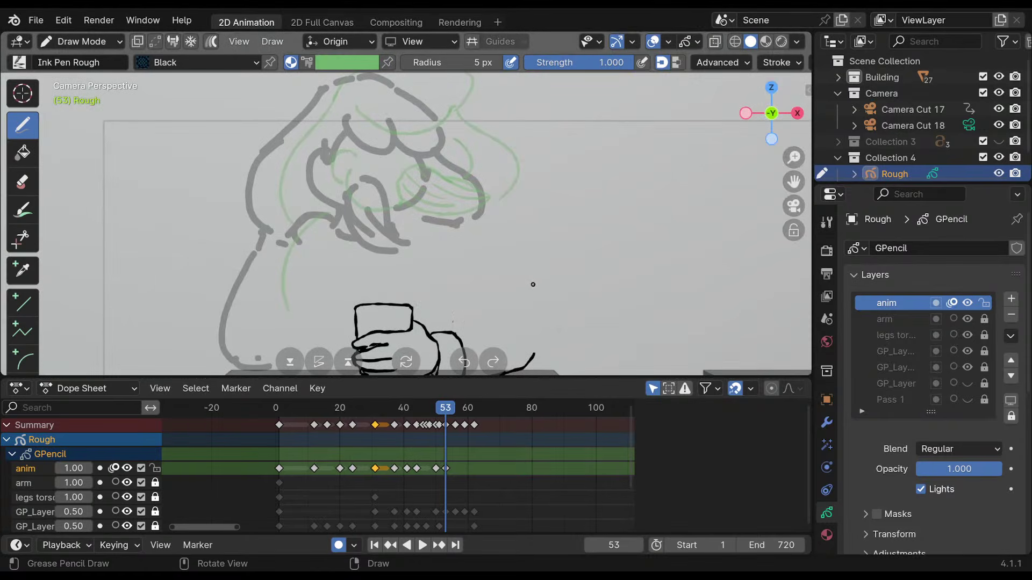
Start another blank drawing on the anim layer at frame 56.
key("Right")
key("Right")
key("Right")
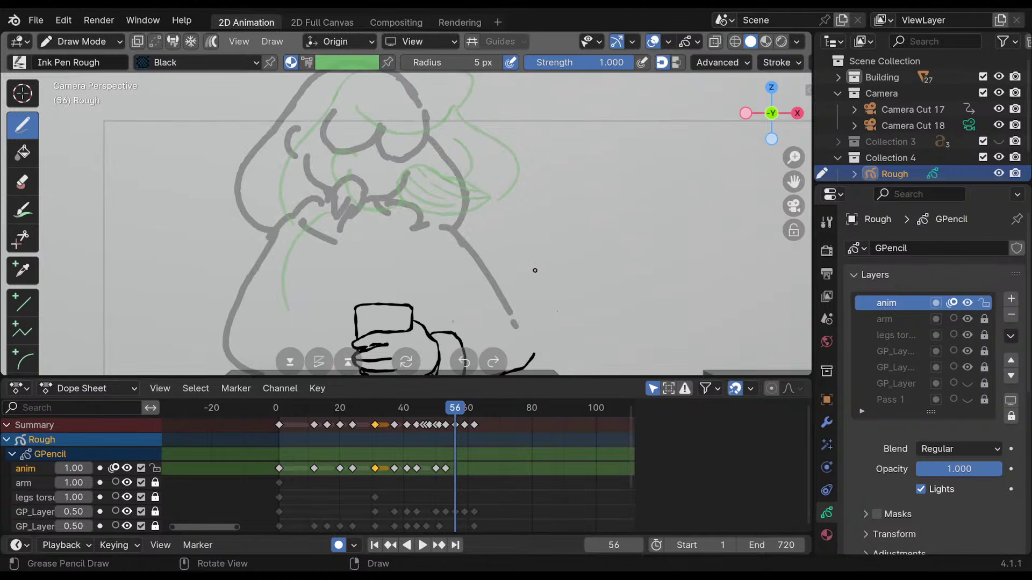
left_click(535, 202, "ctrl")
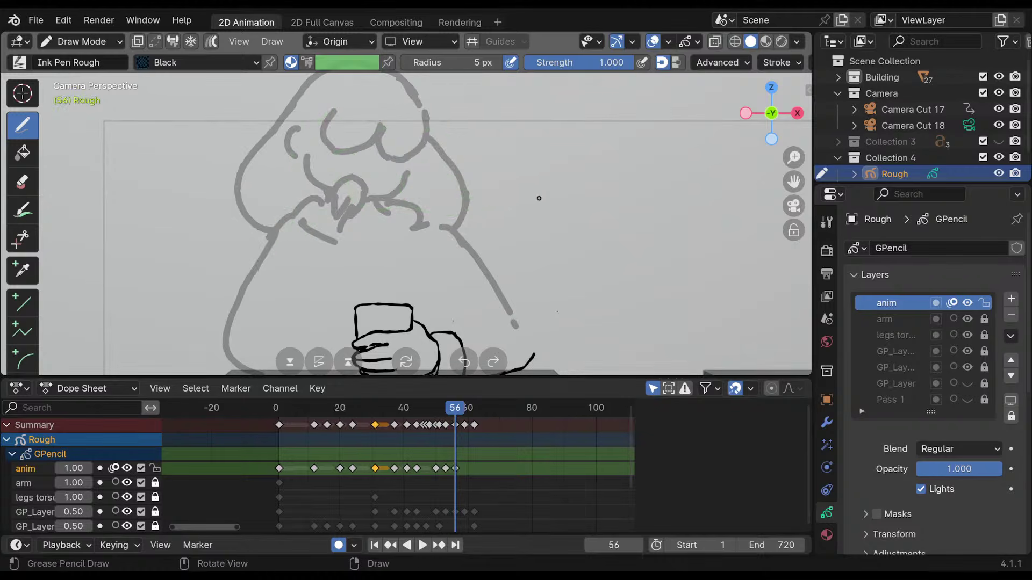
Step back to frame 50 and forward to frame 53 to compare the drawn head with the rough sketch.
key("Left")
key("Left")
key("Left")
key("Left")
key("Left")
key("Left")
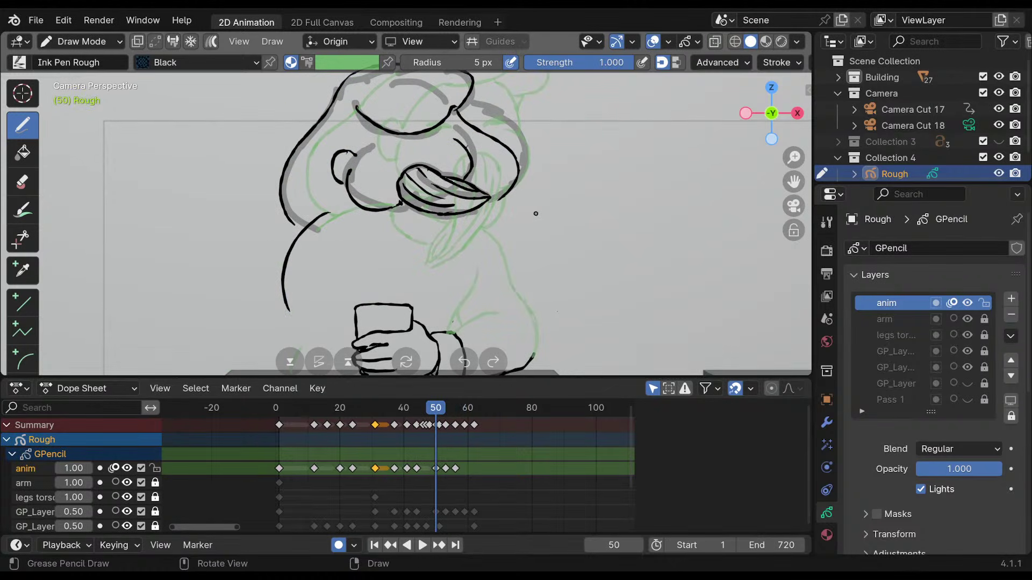
key("Right")
key("Right")
key("Right")
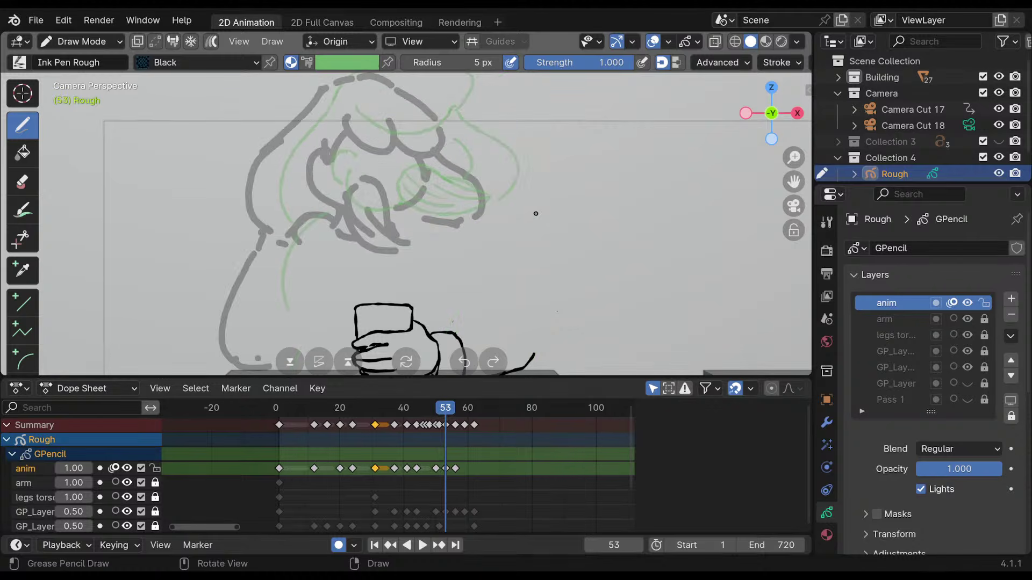
On frame 53, draw the tapered strand bundle hanging over the lower face, with its outline, pointed tip and inner strand lines.
scroll(456, 170, "up", 4)
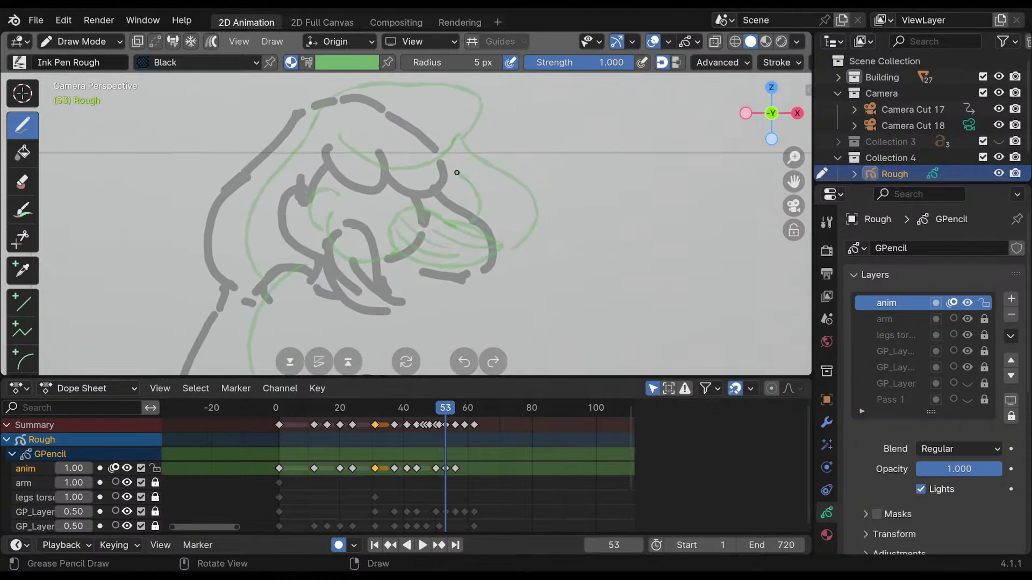
mouse_move(377, 208)
left_mouse_down()
mouse_move(368, 299)
mouse_move(381, 302)
left_mouse_up()
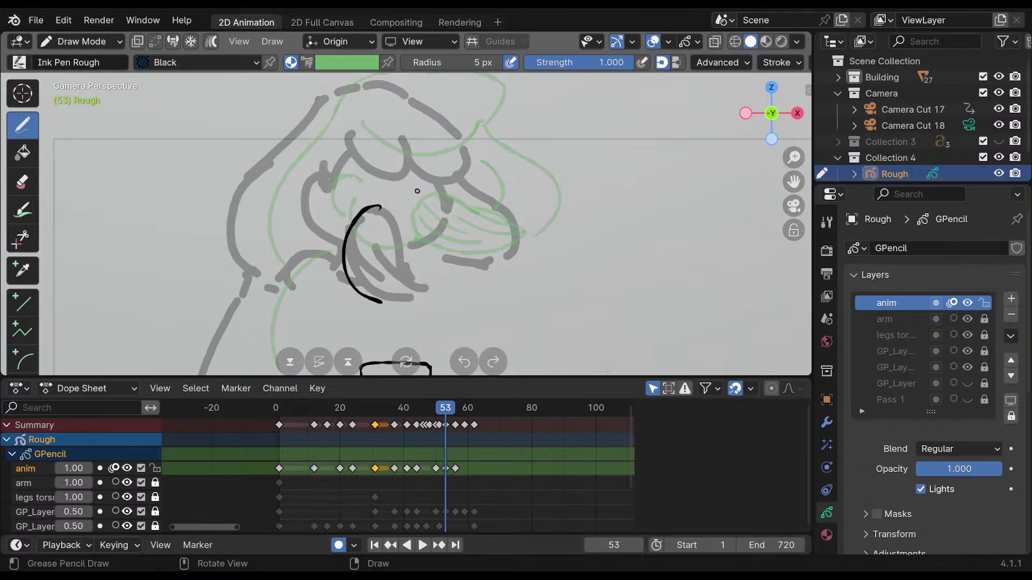
left_click_drag(378, 208, 408, 286)
left_click_drag(379, 244, 433, 289)
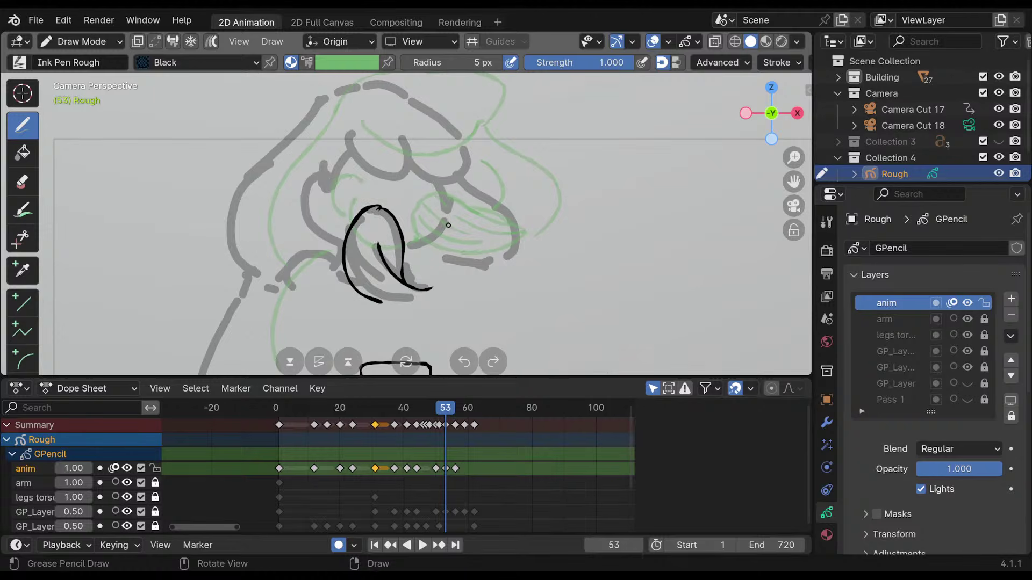
key("Down")
key("Up")
left_click_drag(354, 246, 403, 293)
mouse_move(354, 271)
left_mouse_down()
mouse_move(398, 304)
mouse_move(430, 289)
left_mouse_up()
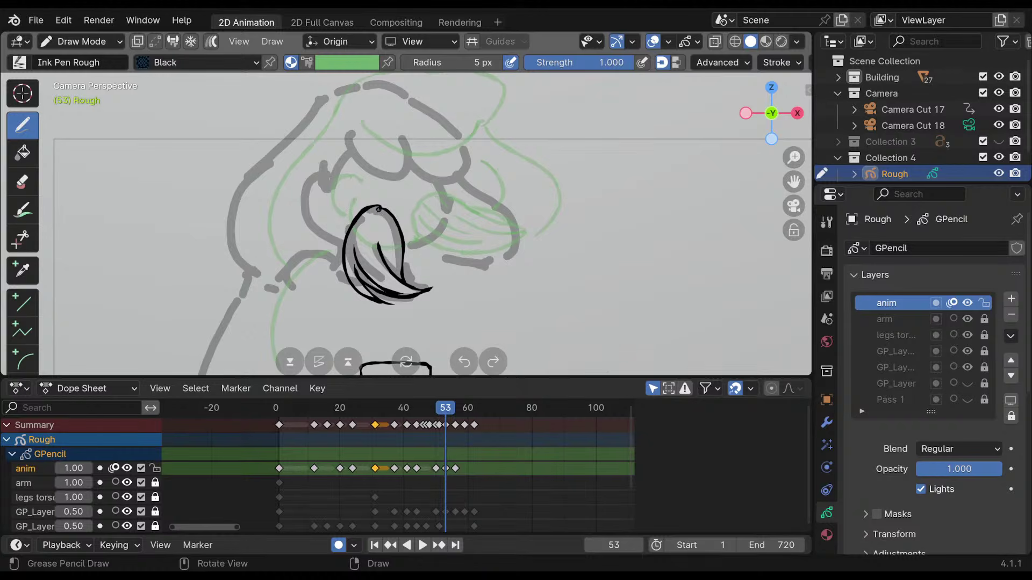
middle_click_drag(470, 201, 550, 228)
mouse_move(470, 176)
middle_mouse_down("ctrl")
mouse_move(430, 144)
mouse_move(510, 143)
mouse_move(510, 170)
mouse_move(481, 156)
mouse_move(518, 161)
mouse_move(428, 177)
mouse_move(445, 164)
mouse_move(431, 182)
mouse_move(398, 160)
mouse_move(388, 200)
mouse_move(422, 171)
mouse_move(450, 224)
mouse_move(551, 219)
mouse_move(438, 190)
mouse_move(468, 202)
mouse_move(435, 206)
middle_mouse_up("ctrl")
key("KP_0")
mouse_move(504, 184)
middle_mouse_down("ctrl")
mouse_move(568, 323)
mouse_move(527, 231)
mouse_move(468, 223)
mouse_move(477, 145)
mouse_move(511, 253)
mouse_move(503, 228)
middle_mouse_up("ctrl")
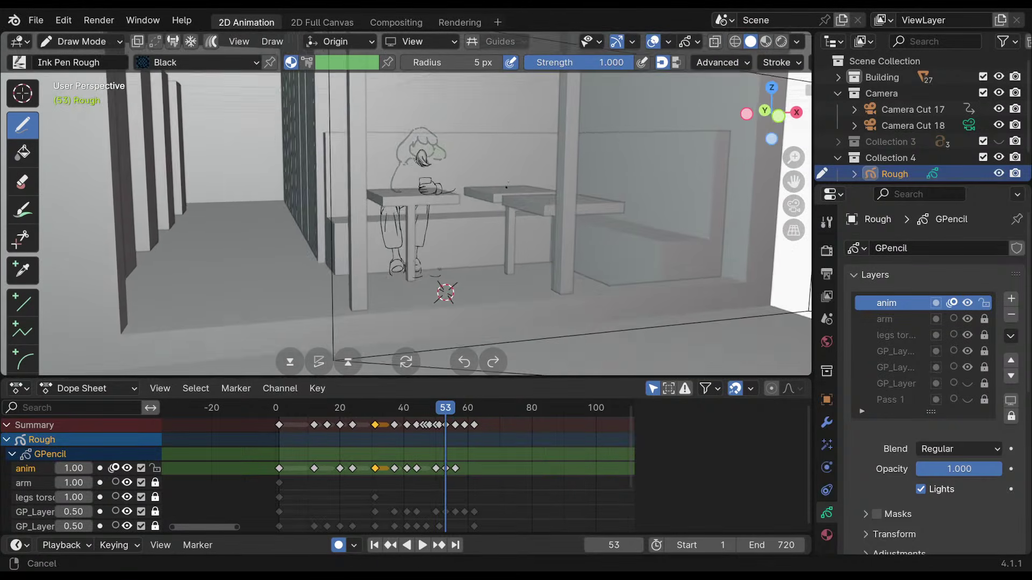
mouse_move(497, 264)
middle_mouse_down("ctrl")
mouse_move(420, 227)
mouse_move(462, 210)
mouse_move(508, 236)
mouse_move(461, 221)
middle_mouse_up("ctrl")
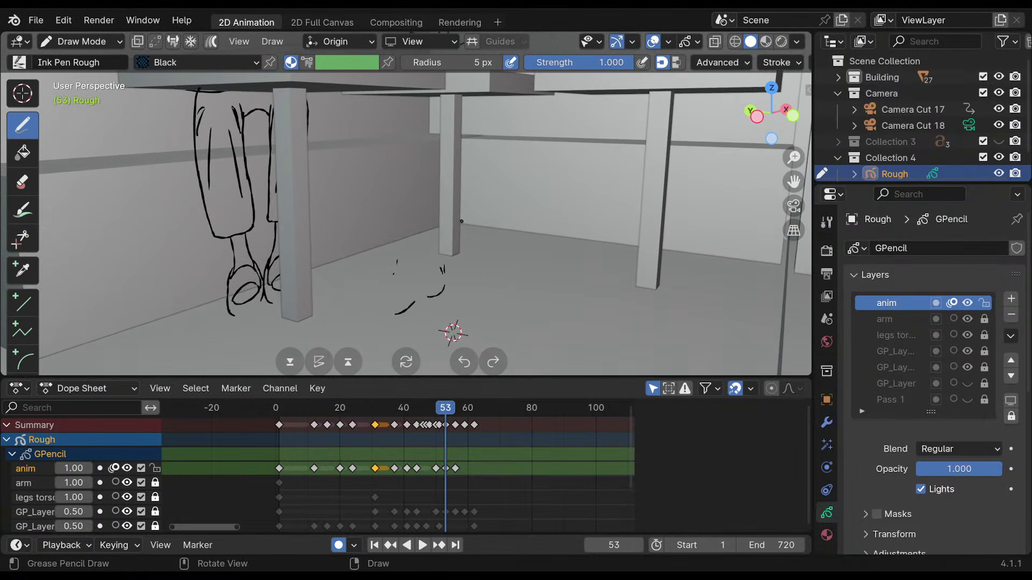
mouse_move(408, 229)
left_mouse_down()
mouse_move(364, 277)
mouse_move(371, 263)
mouse_move(478, 223)
left_mouse_up()
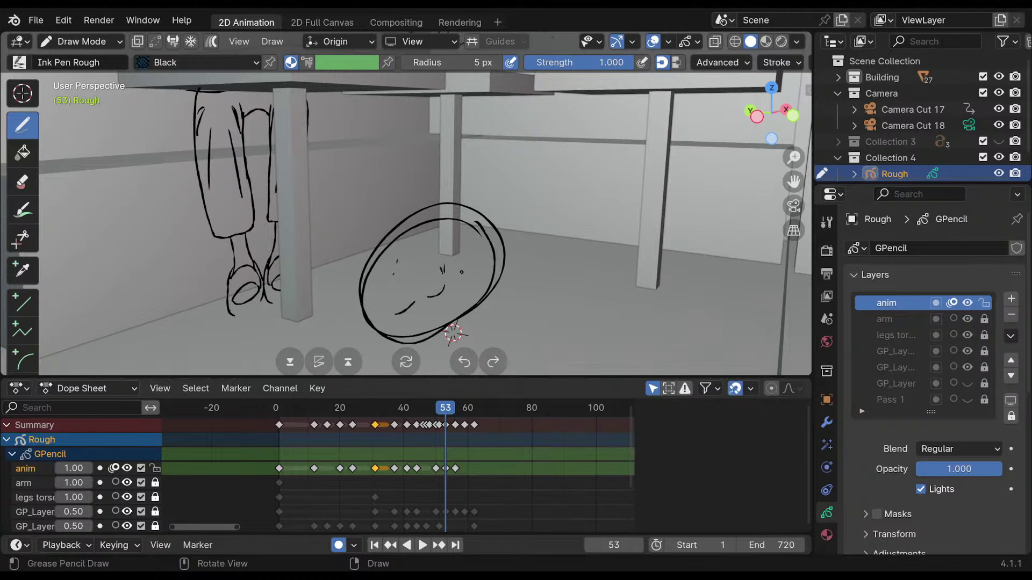
key("ctrl+z")
mouse_move(445, 229)
middle_mouse_down()
mouse_move(521, 233)
mouse_move(452, 206)
mouse_move(489, 218)
middle_mouse_up()
middle_click_drag(441, 178, 424, 205)
key("KP_0")
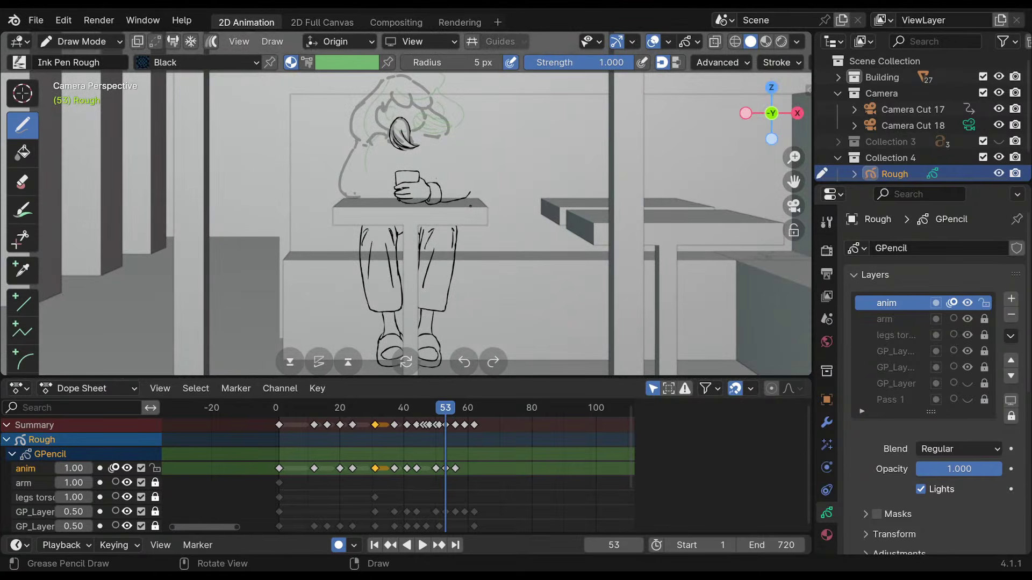
Examine how the character drawing sits among the tables from several angles, and return to the camera view.
middle_click_drag(452, 294, 444, 223, "shift")
middle_click_drag(444, 223, 443, 174, "ctrl")
mouse_move(436, 244)
middle_mouse_down("shift")
mouse_move(434, 169)
mouse_move(405, 227)
mouse_move(382, 232)
mouse_move(434, 227)
mouse_move(440, 272)
mouse_move(424, 221)
middle_mouse_up("shift")
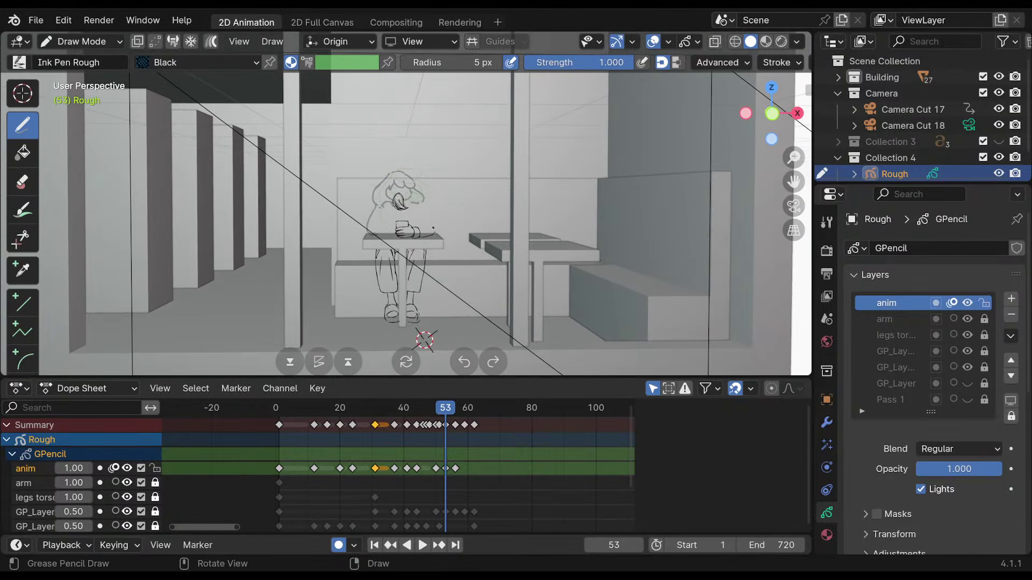
key("KP_0")
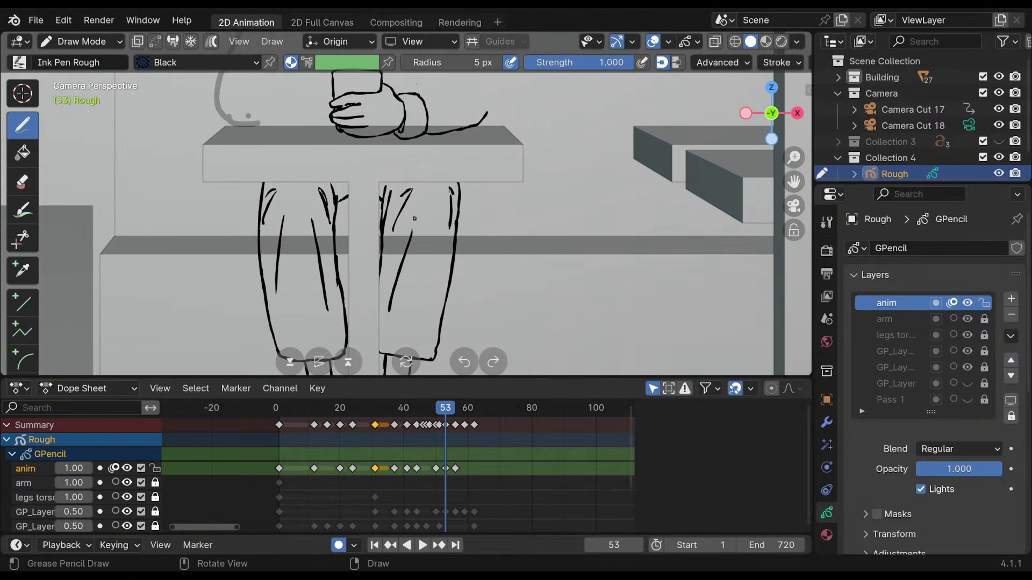
mouse_move(396, 263)
middle_mouse_down("shift")
mouse_move(449, 214)
mouse_move(406, 238)
middle_mouse_up("shift")
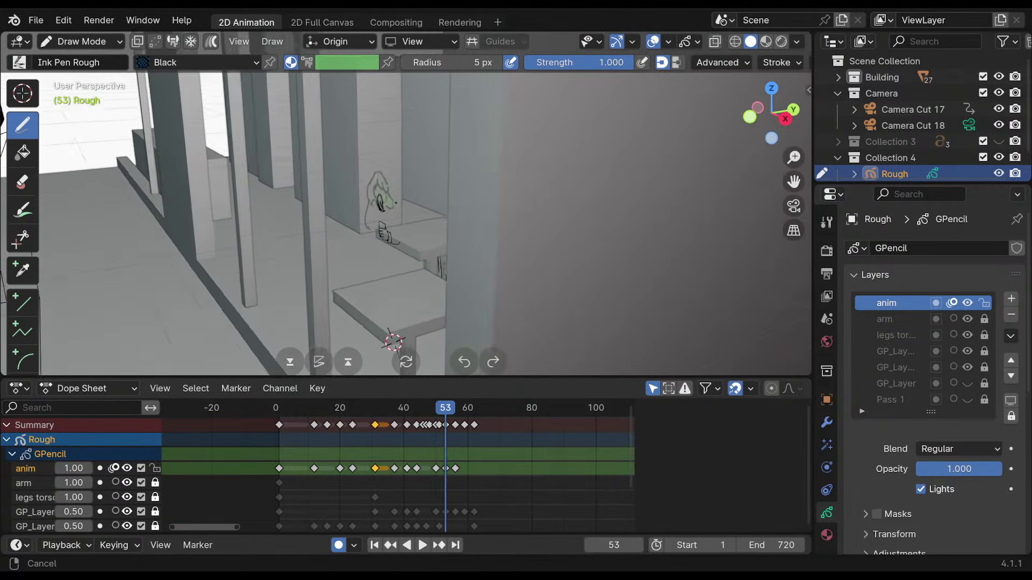
mouse_move(395, 203)
middle_mouse_down()
mouse_move(419, 218)
mouse_move(400, 226)
mouse_move(480, 209)
mouse_move(454, 215)
mouse_move(491, 203)
mouse_move(486, 195)
mouse_move(581, 257)
middle_mouse_up()
mouse_move(322, 312)
middle_mouse_down()
mouse_move(331, 356)
mouse_move(371, 338)
middle_mouse_up()
middle_click_drag(550, 227, 514, 205)
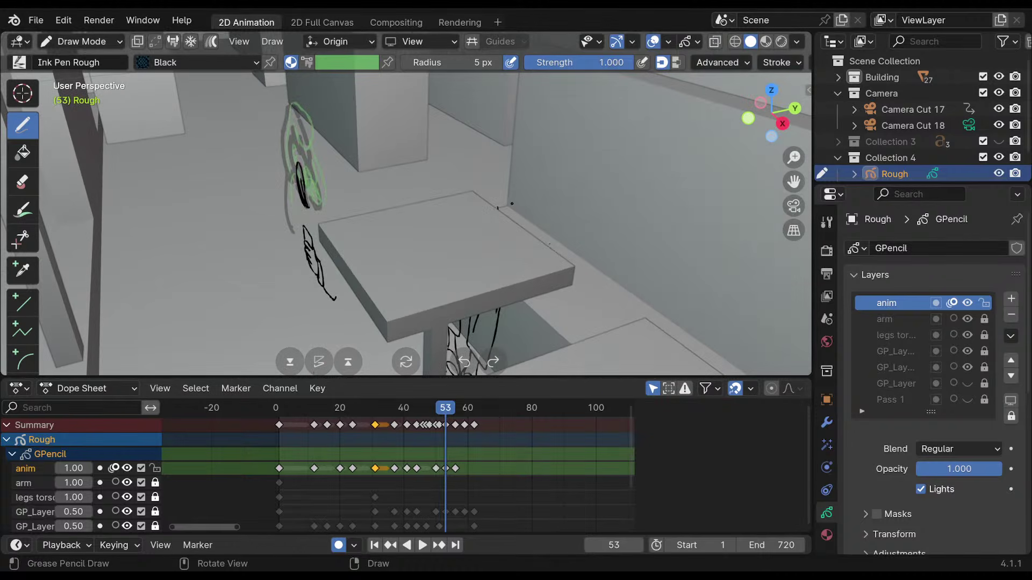
key("KP_0")
Step back to frame 50 and extend the strand bundle to a longer tip reaching the hair outline.
mouse_move(451, 169)
middle_mouse_down("shift")
mouse_move(462, 207)
mouse_move(489, 209)
mouse_move(466, 166)
mouse_move(486, 205)
middle_mouse_up("shift")
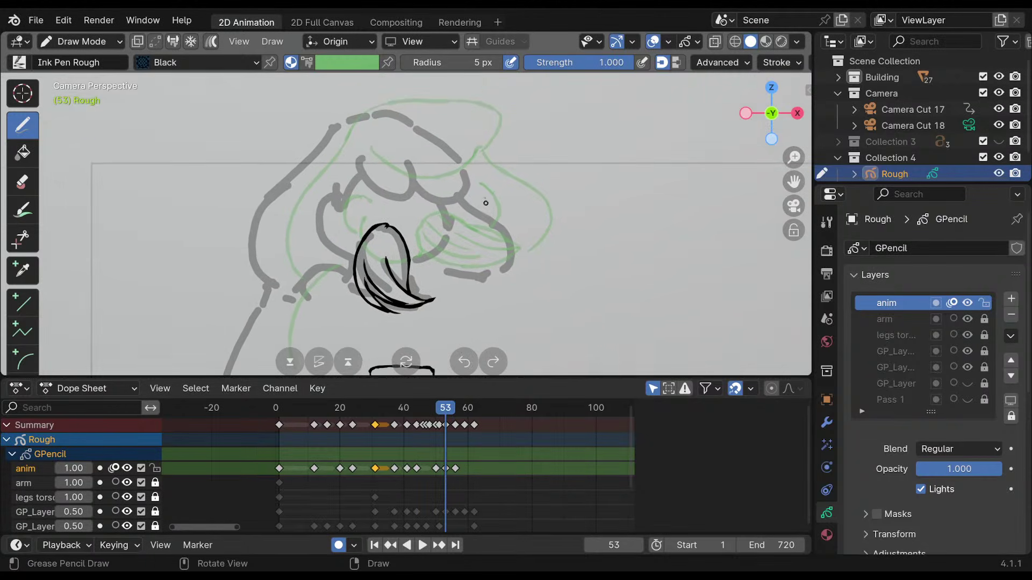
key("Down")
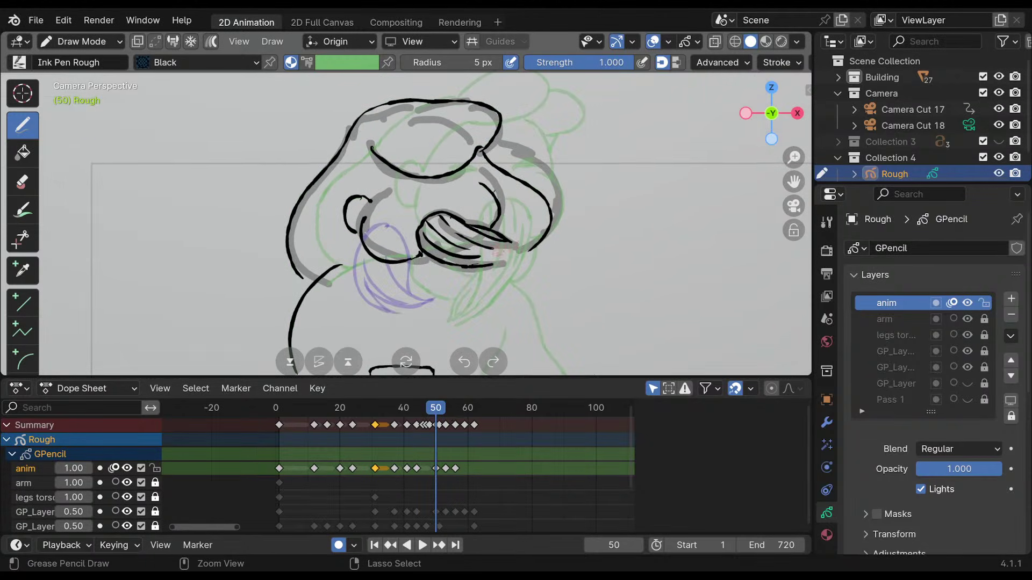
left_click_drag(468, 267, 535, 256)
left_click_drag(486, 235, 536, 254)
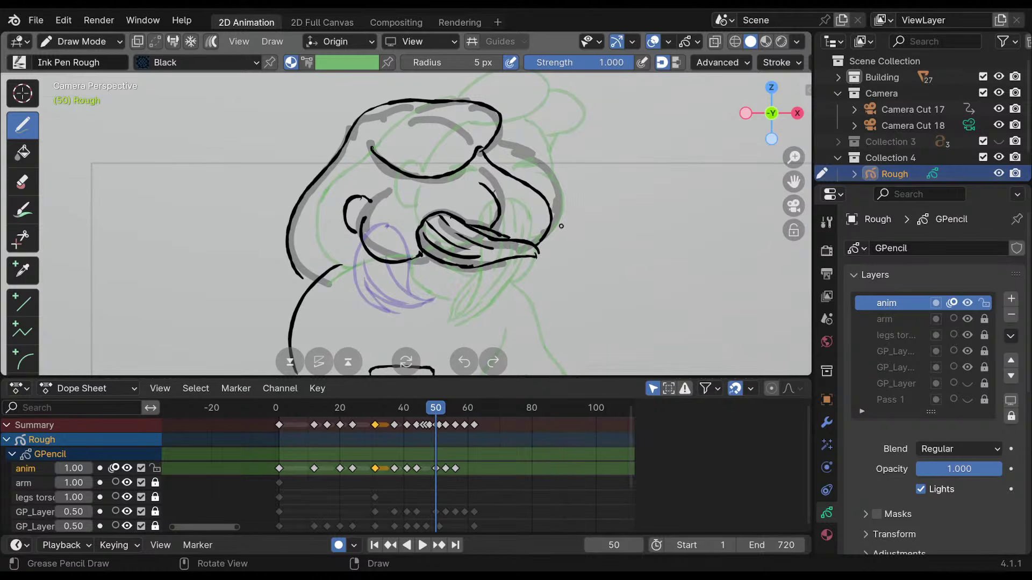
Return to frame 53 and add curved inner strand lines to the upper part of the bundle, undoing the surplus stroke.
key("Up")
left_click_drag(396, 228, 398, 275)
left_click_drag(383, 226, 378, 273)
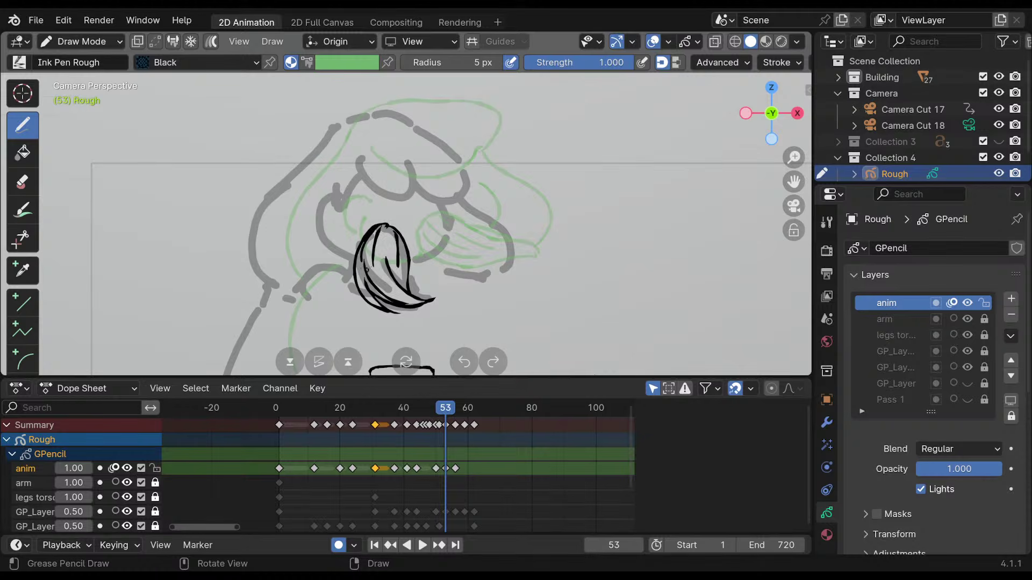
key("ctrl+z")
Draw the face outline, ear, two-lobed fringe, crown and back-hair outline over the rough sketch on frame 53.
left_click_drag(330, 201, 352, 257)
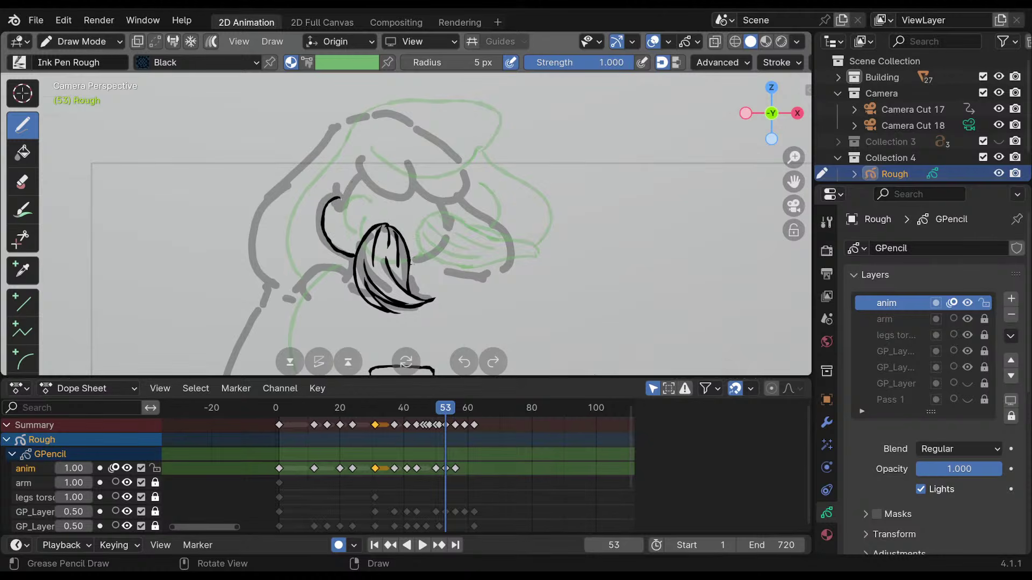
left_click_drag(329, 189, 311, 219)
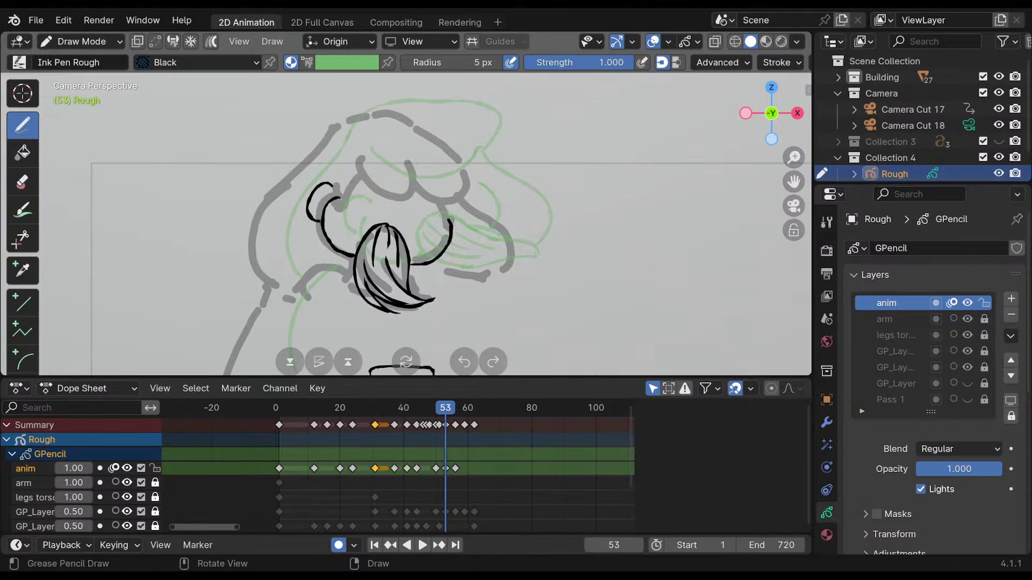
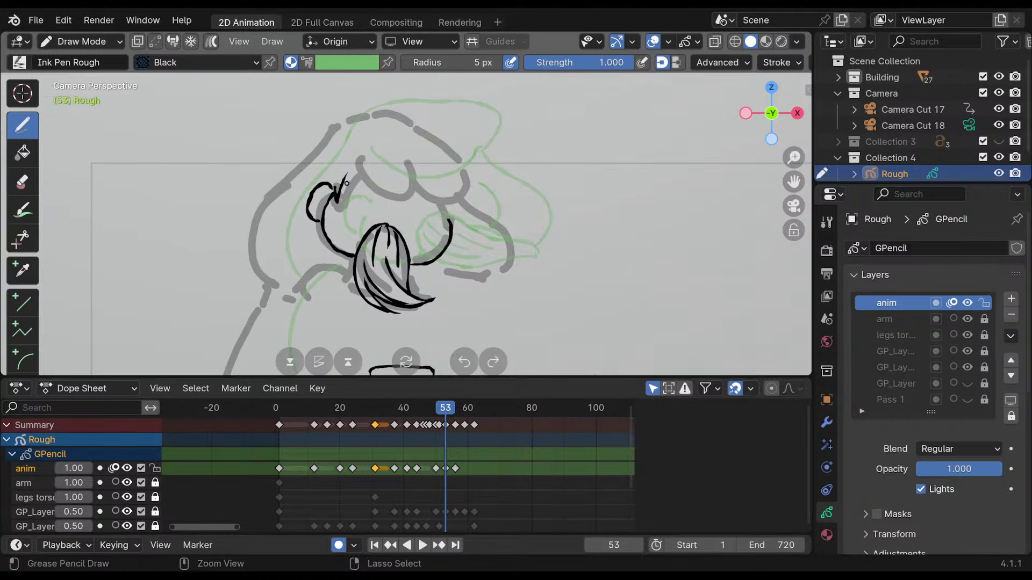
mouse_move(340, 191)
left_mouse_down()
mouse_move(353, 170)
mouse_move(397, 202)
mouse_move(417, 184)
mouse_move(476, 200)
mouse_move(466, 162)
left_mouse_up()
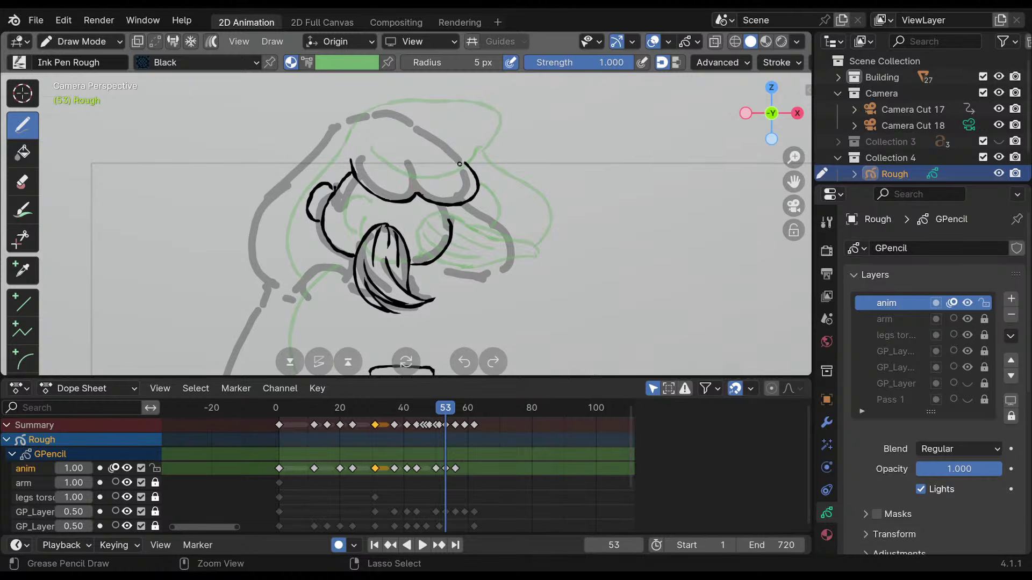
mouse_move(333, 129)
left_mouse_down()
mouse_move(414, 129)
mouse_move(462, 156)
mouse_move(473, 189)
left_mouse_up()
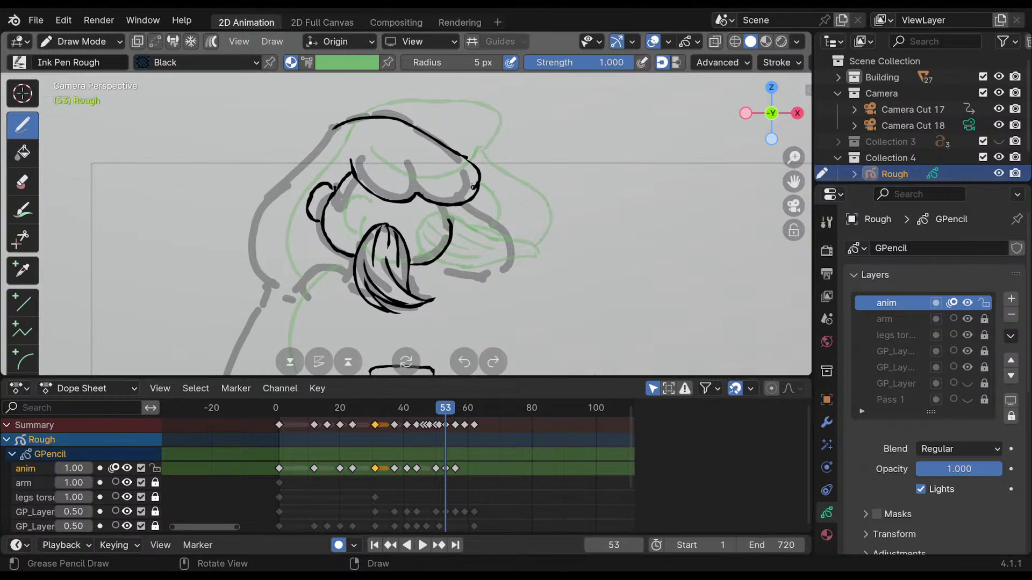
mouse_move(334, 134)
left_mouse_down()
mouse_move(304, 167)
mouse_move(252, 269)
mouse_move(269, 279)
left_mouse_up()
Check the head at full-shot scale and try redrawing the upper curve of the ear beside the back hair.
mouse_move(445, 254)
middle_mouse_down("shift")
mouse_move(456, 177)
mouse_move(456, 236)
mouse_move(513, 204)
middle_mouse_up("shift")
scroll(456, 197, "down", 8)
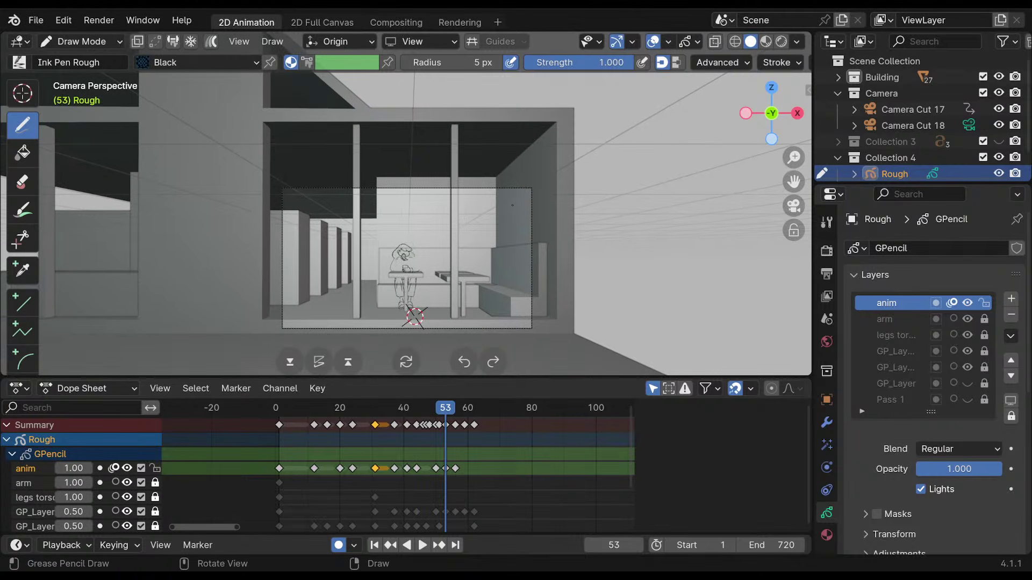
middle_click_drag(512, 204, 451, 168, "ctrl")
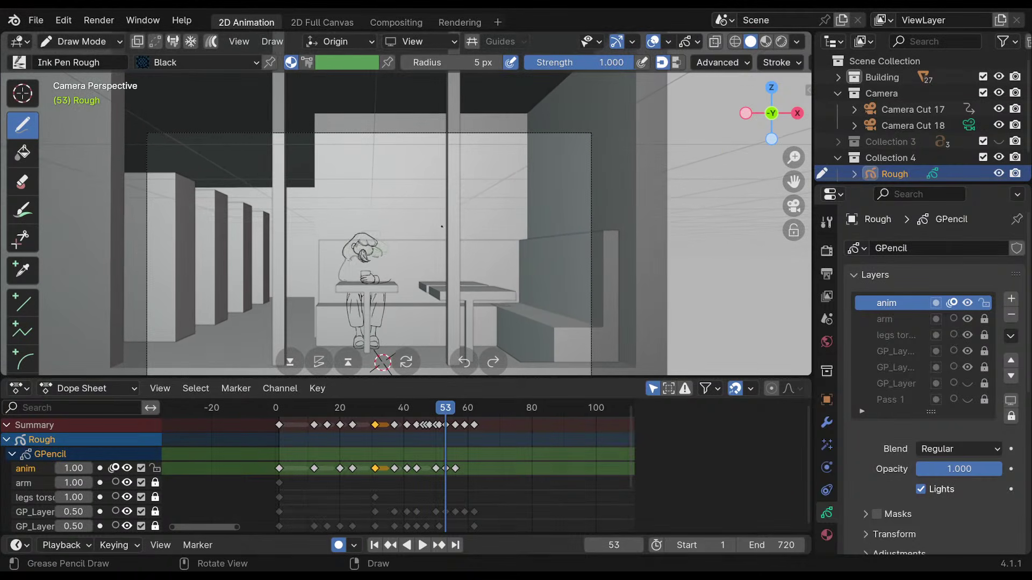
mouse_move(467, 247)
middle_mouse_down("ctrl")
mouse_move(475, 139)
mouse_move(441, 141)
middle_mouse_up("ctrl")
key("ctrl+z")
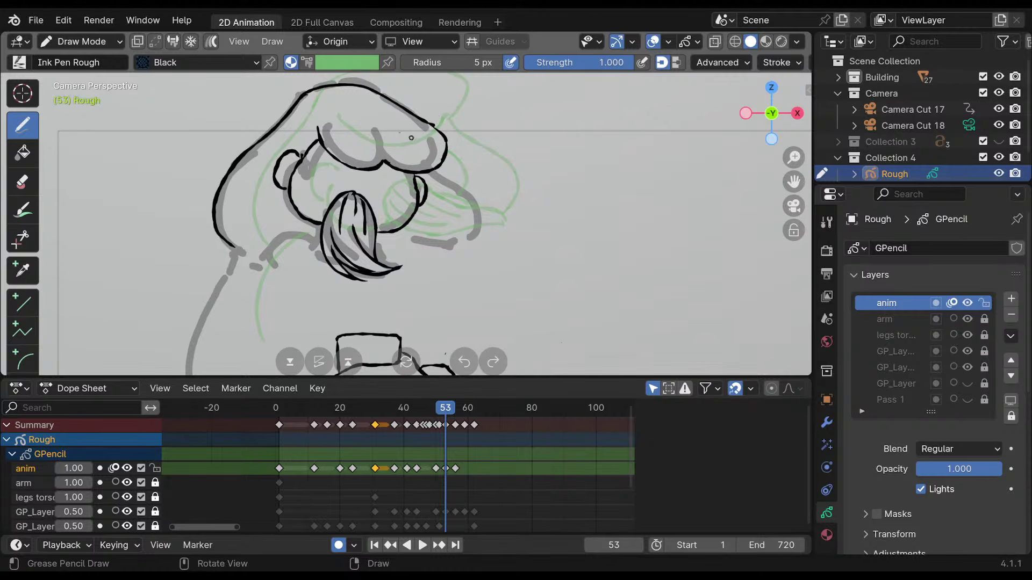
left_click_drag(283, 163, 304, 158)
key("ctrl+z")
Step back through the earlier keyframes, return to frame 50 and replace the ear beside the face with a redrawn one.
key("Down")
key("Down")
key("Down")
key("Down")
key("Up")
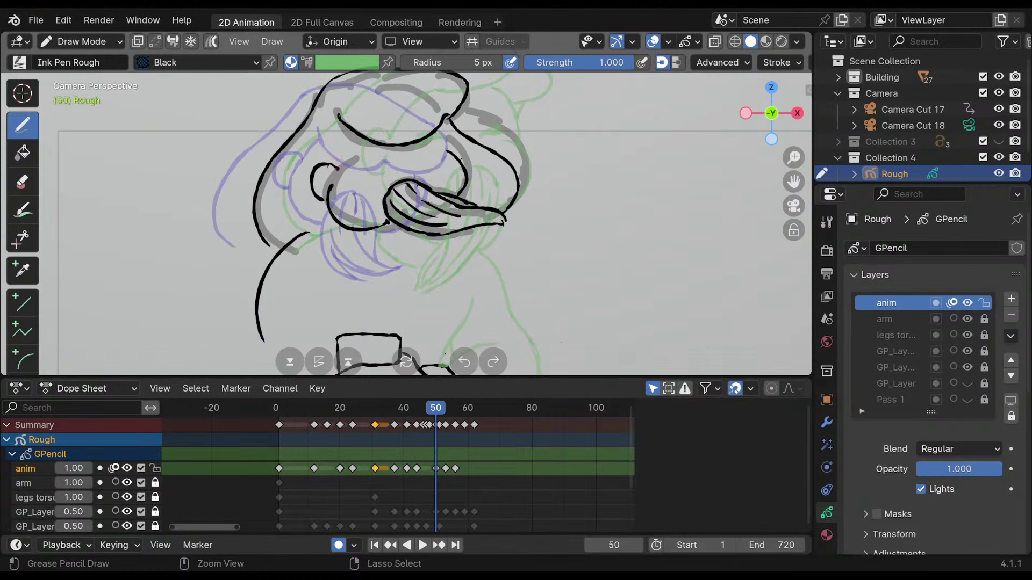
key("ctrl+z")
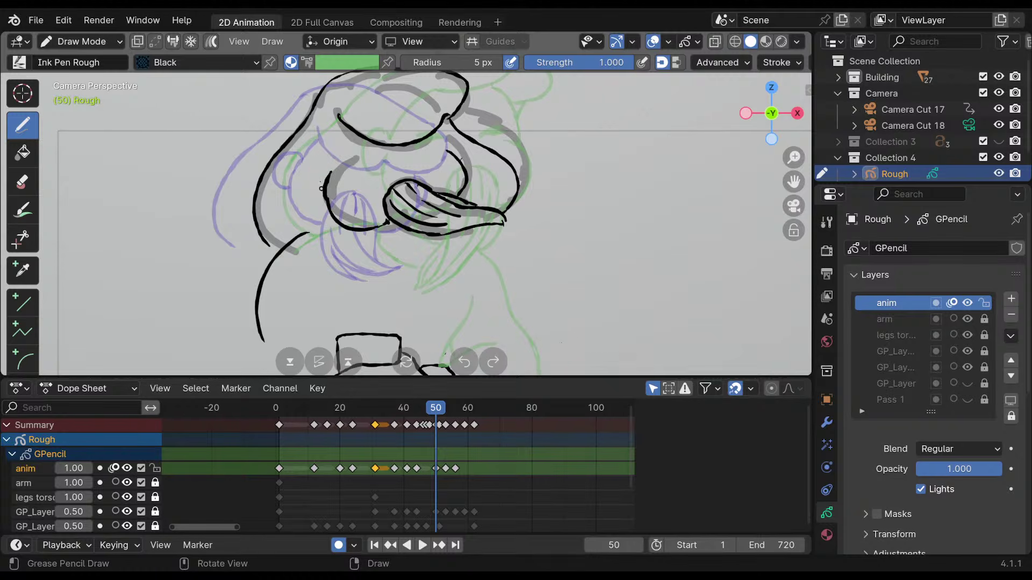
left_click_drag(321, 163, 315, 198)
key("ctrl+z")
key("ctrl+z")
left_click_drag(321, 162, 317, 199)
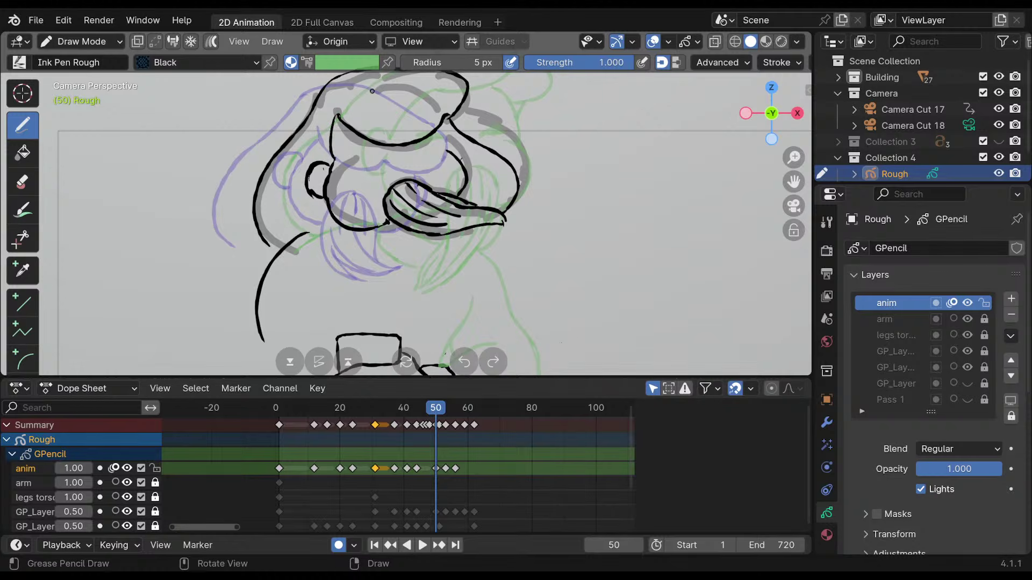
On frame 50, draw the hairline above the ear and redraw the fringe's lower edge and its curved outer end.
key("ctrl+z")
left_click_drag(341, 123, 329, 164)
key("ctrl+z")
mouse_move(344, 127)
left_mouse_down()
mouse_move(424, 135)
mouse_move(417, 143)
mouse_move(445, 119)
left_mouse_up()
left_click_drag(373, 147, 428, 139)
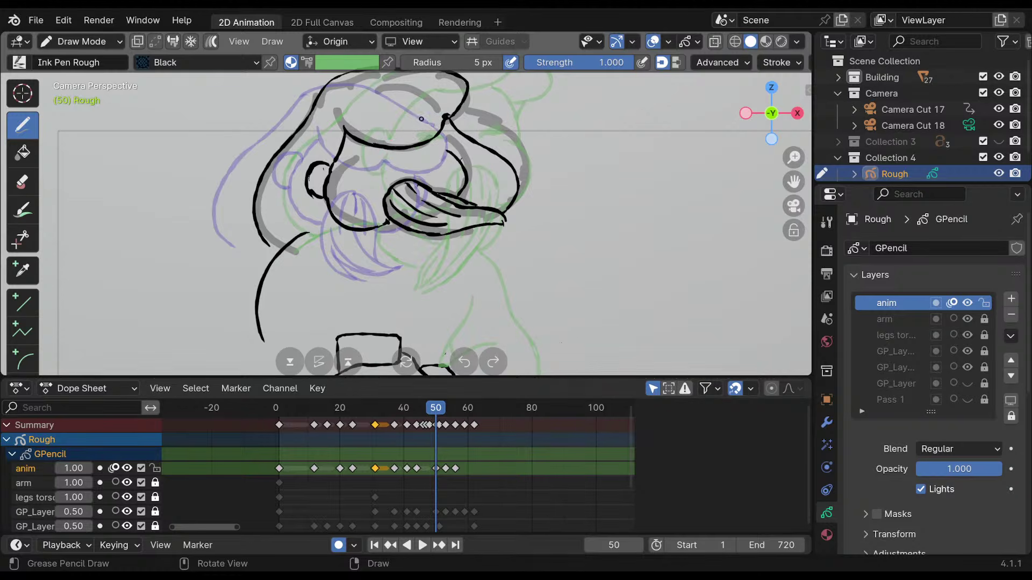
middle_click_drag(430, 118, 434, 173, "shift")
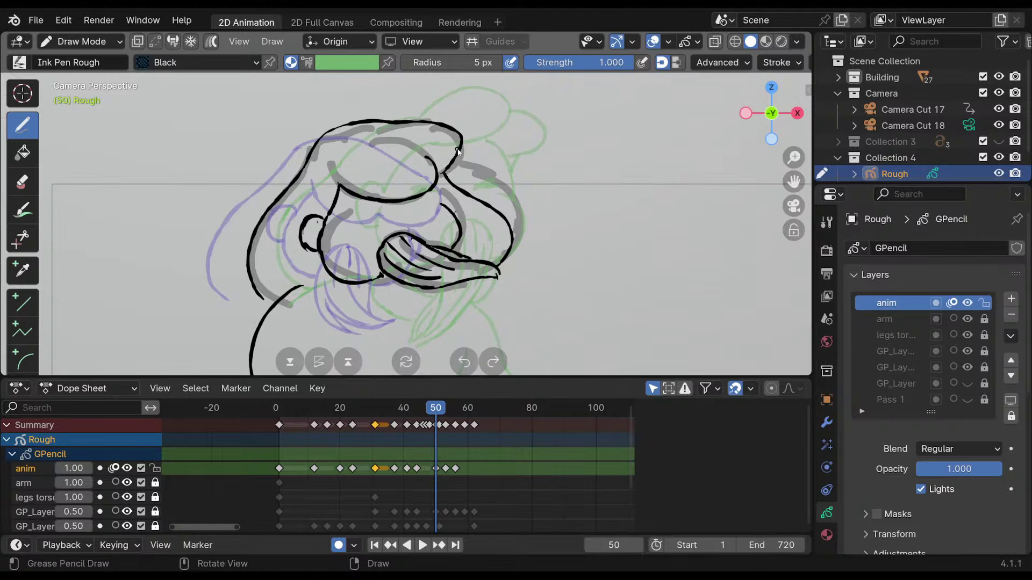
left_click_drag(462, 137, 454, 173)
Check the drawing from an angle, advance to frame 53 and compare the body area in the front and camera views.
middle_click_drag(438, 128, 538, 125)
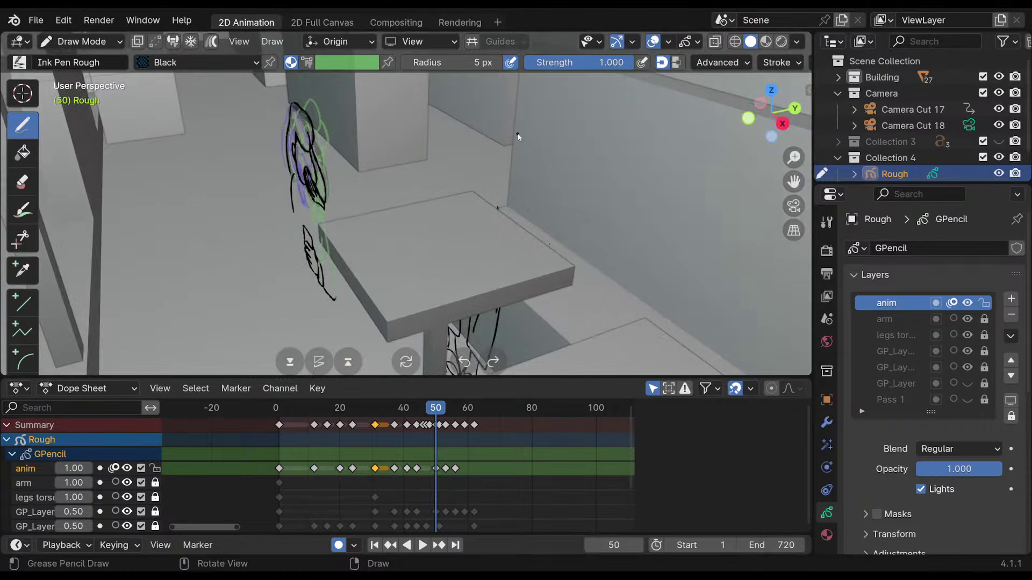
key("KP_0")
key("Up")
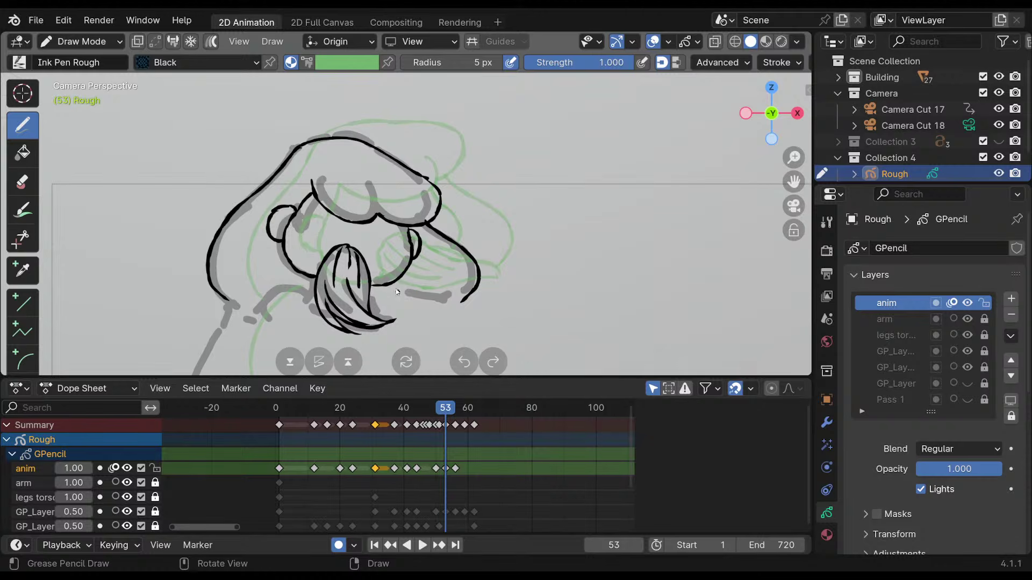
mouse_move(456, 219)
middle_mouse_down("shift")
mouse_move(490, 131)
mouse_move(464, 145)
middle_mouse_up("shift")
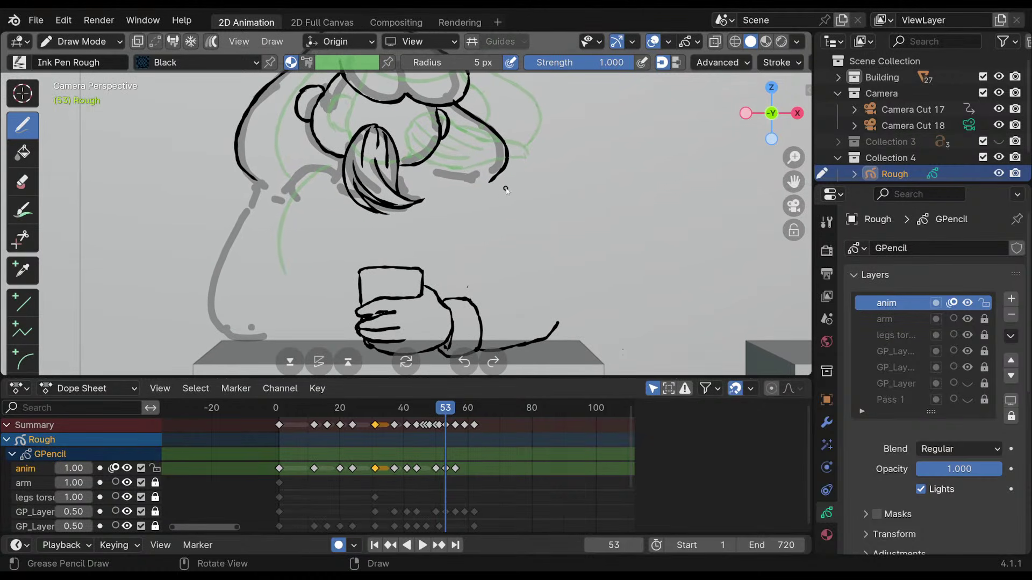
key("KP_1")
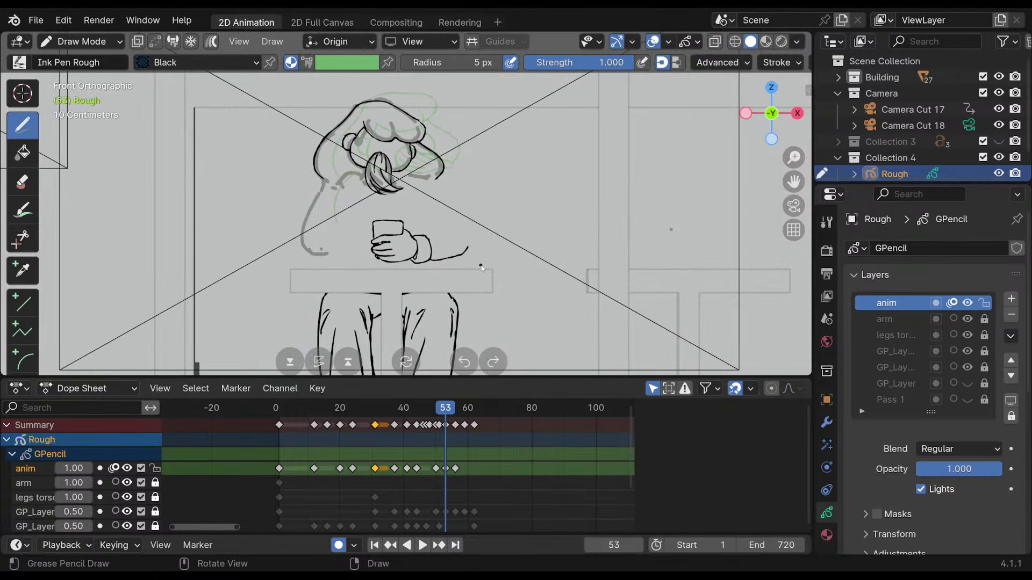
key("KP_0")
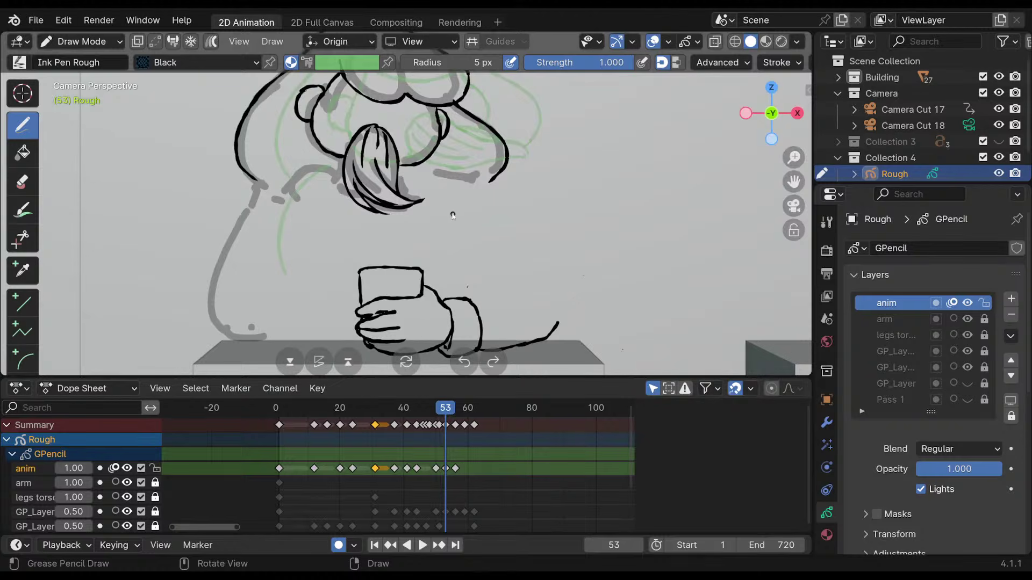
scroll(437, 256, "up", 3)
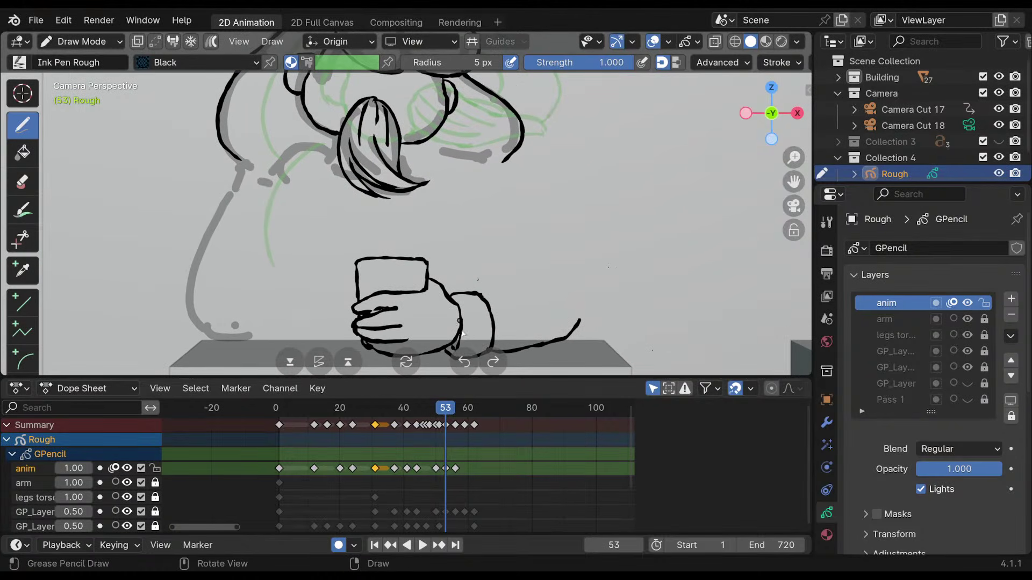
Duplicate the anim layer's keyframe from frame 1 to frame 62 and go to frame 62.
left_click_drag(451, 414, 412, 420)
mouse_move(302, 447)
left_mouse_down()
mouse_move(504, 459)
mouse_move(477, 485)
left_mouse_up()
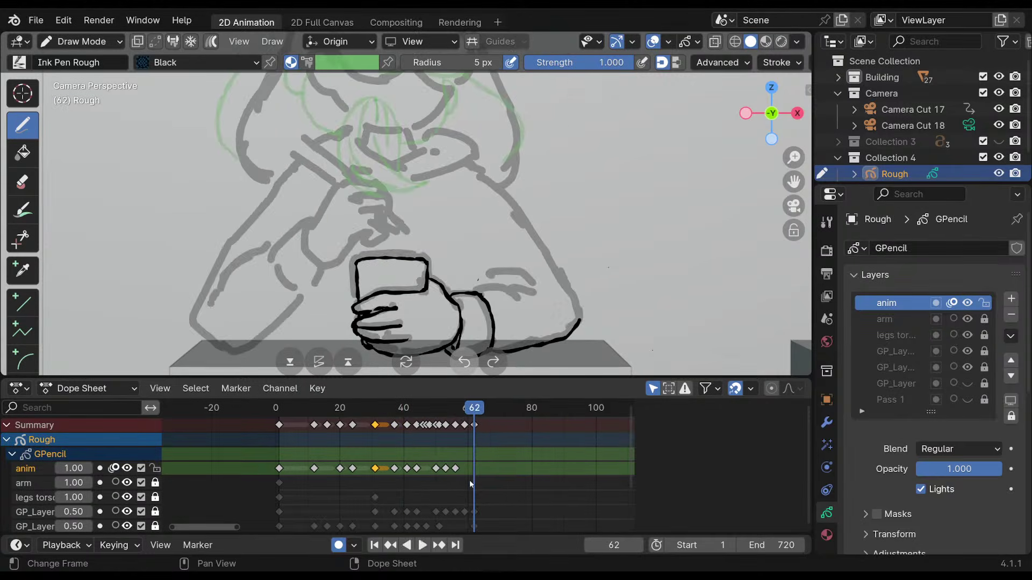
left_click(284, 408)
left_click(279, 468)
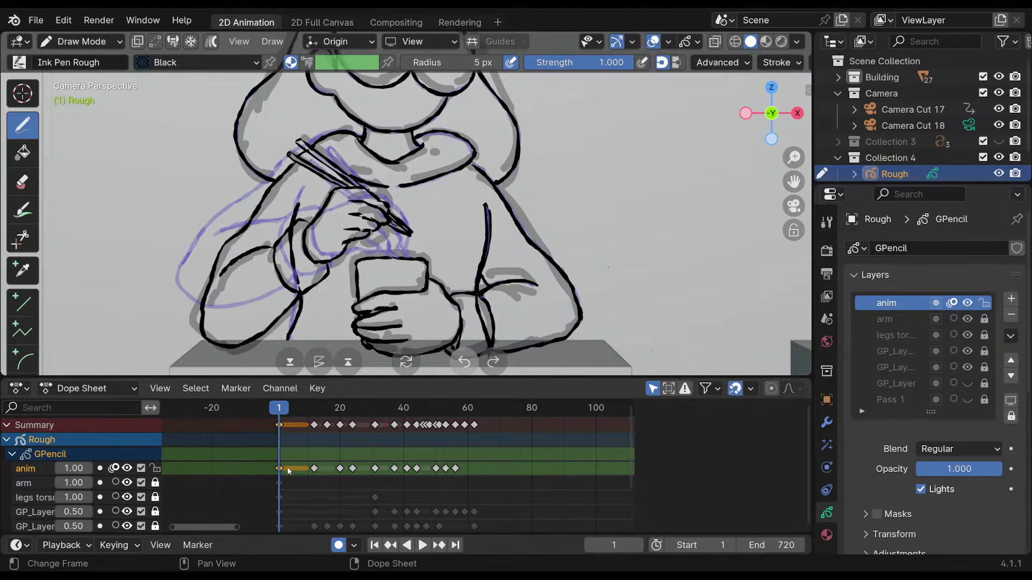
key("shift+d")
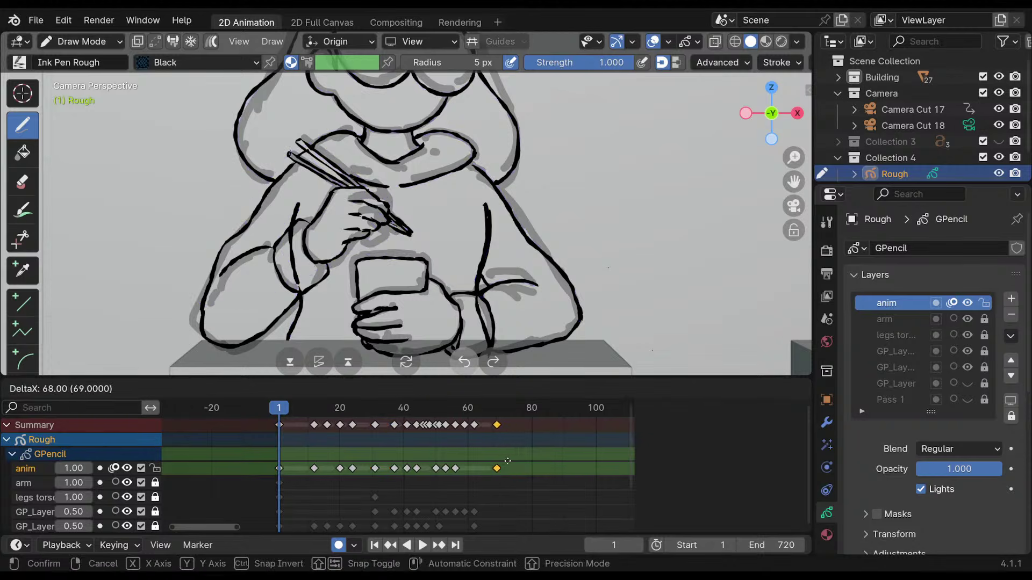
left_click(489, 462)
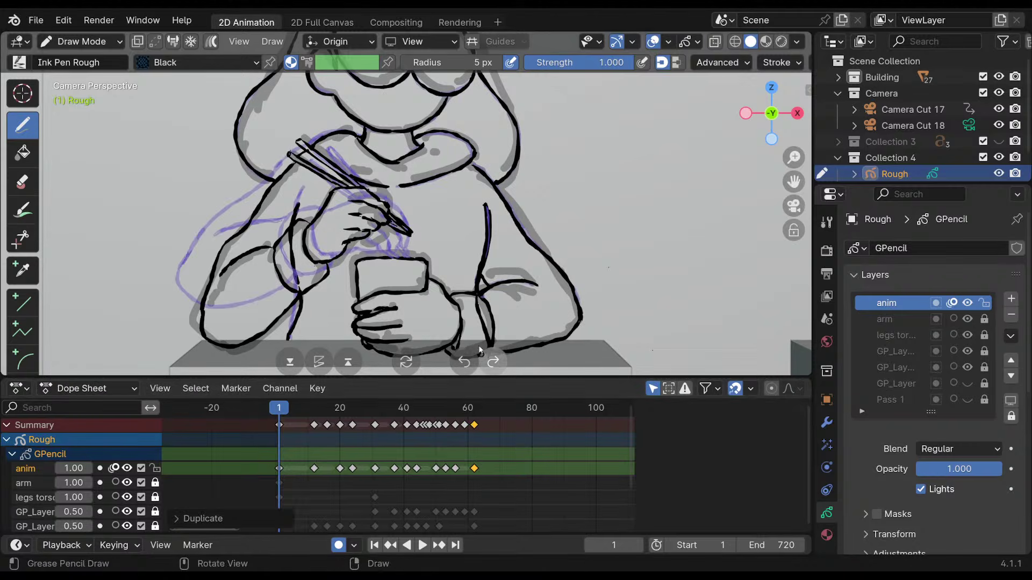
left_click(474, 409)
Play and flip between frames 53, 56 and 62 to compare the head and body poses with the duplicated drawing.
key("space")
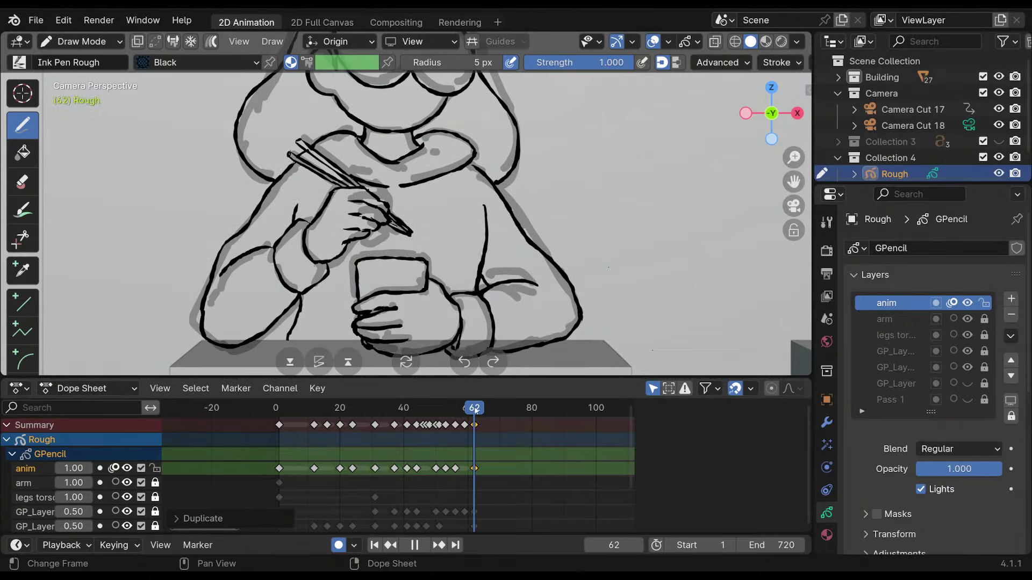
left_click(457, 411)
key("space")
left_click_drag(462, 410, 441, 415)
key("Right")
key("Right")
key("Up")
key("Up")
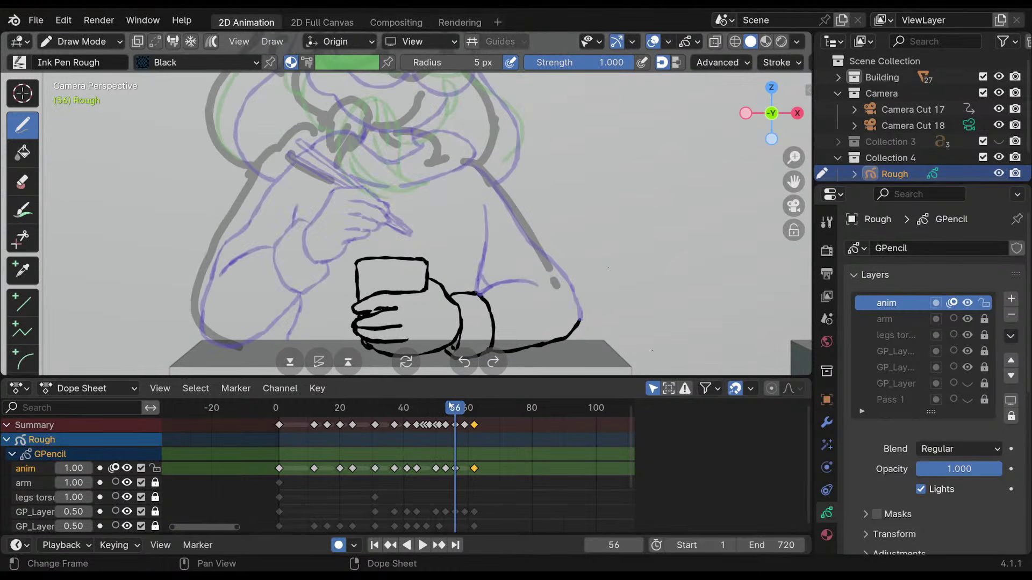
key("Down")
key("Down")
key("Up")
key("Up")
key("Up")
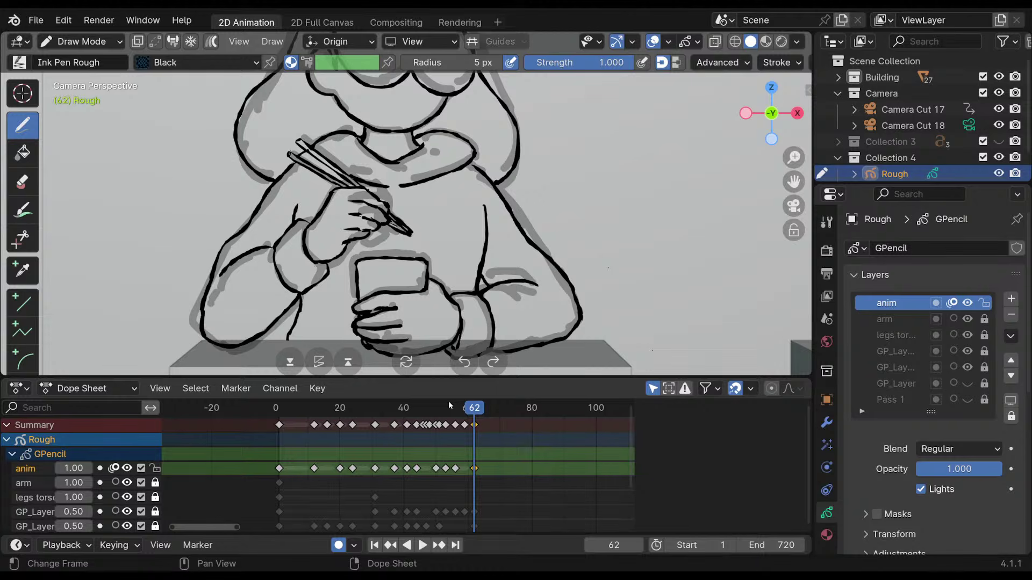
key("Up")
key("Down")
key("Down")
key("Down")
key("Up")
key("Up")
key("Down")
key("Down")
key("Up")
key("Up")
key("Up")
key("Down")
key("Down")
key("Down")
key("Up")
key("Down")
key("Up")
Compare the keyframes around frames 50 and 53 to examine how the head and shoulders move above the hand and cup.
middle_click_drag(469, 221, 468, 205, "shift")
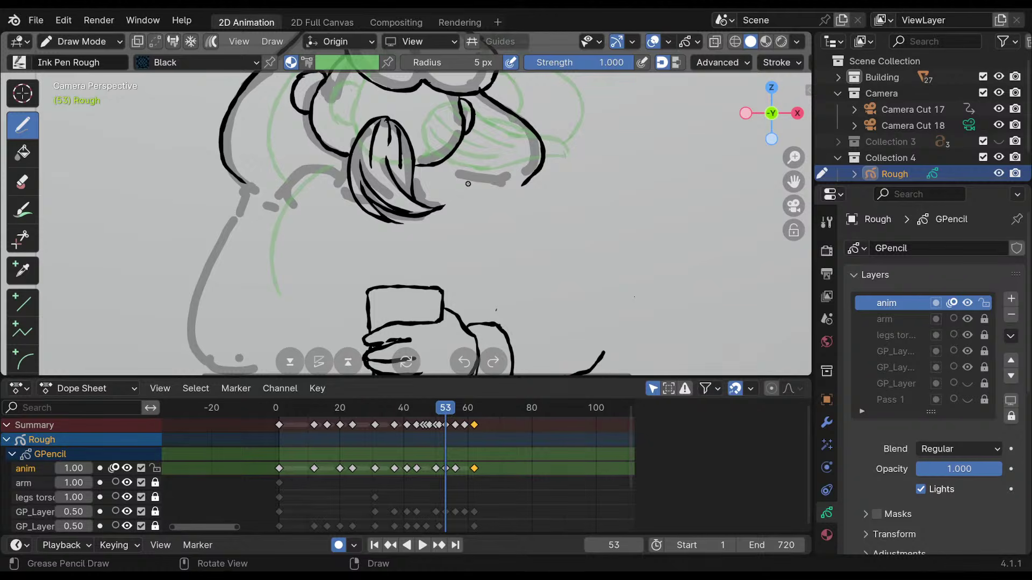
middle_click_drag(464, 226, 486, 182, "shift")
mouse_move(485, 181)
middle_mouse_down("shift")
mouse_move(468, 190)
mouse_move(482, 163)
middle_mouse_up("shift")
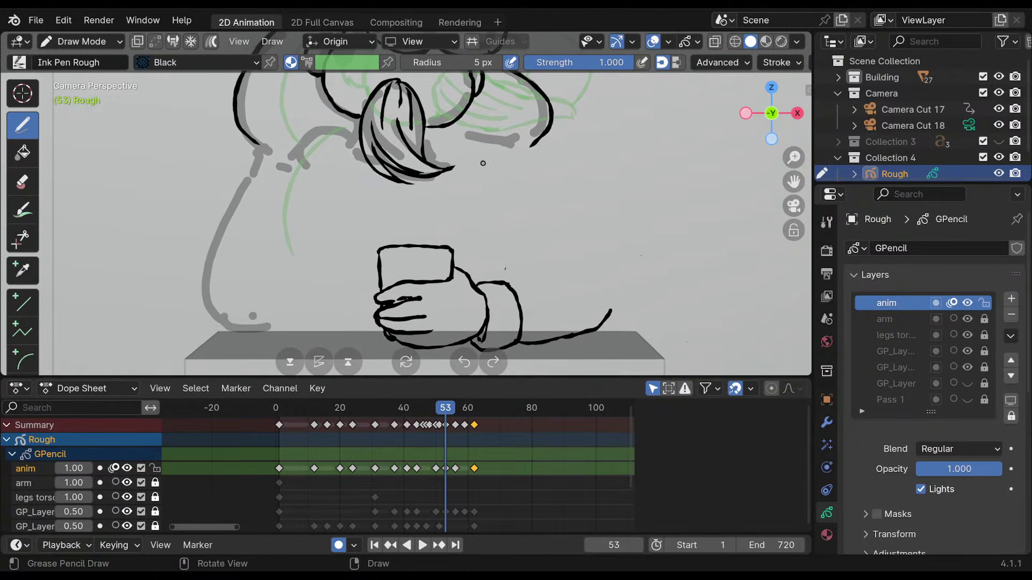
key("Left")
key("Left")
key("Left")
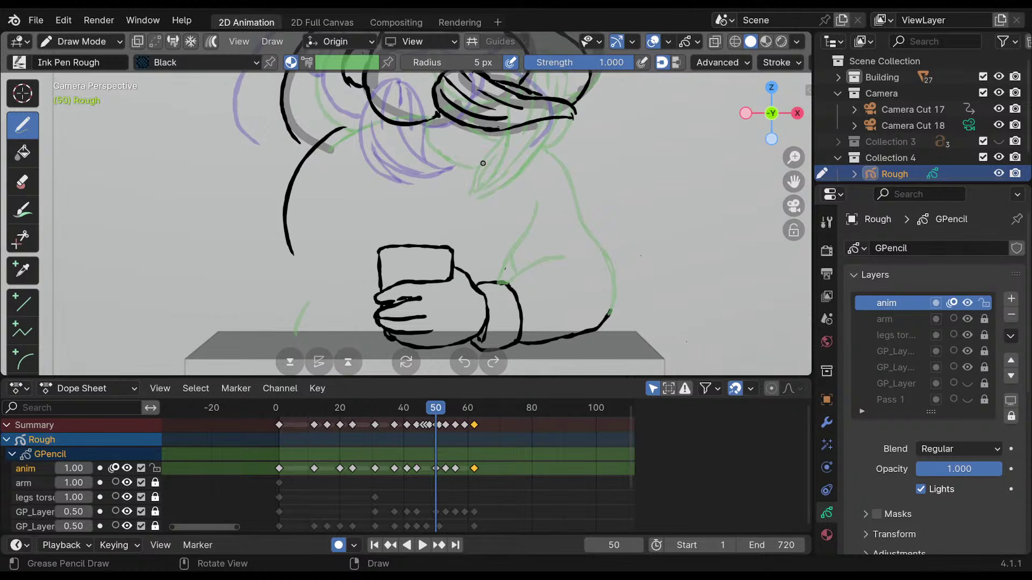
key("Up")
key("Down")
key("Down")
key("Up")
key("Down")
key("Up")
middle_click_drag(491, 193, 485, 213, "shift")
middle_click_drag(331, 180, 342, 146, "shift")
key("ctrl+z")
key("ctrl+z")
On frame 56, draw the face outline, the ear, the noodle bundle at the mouth and the fringe's lower edge.
key("Up")
key("Up")
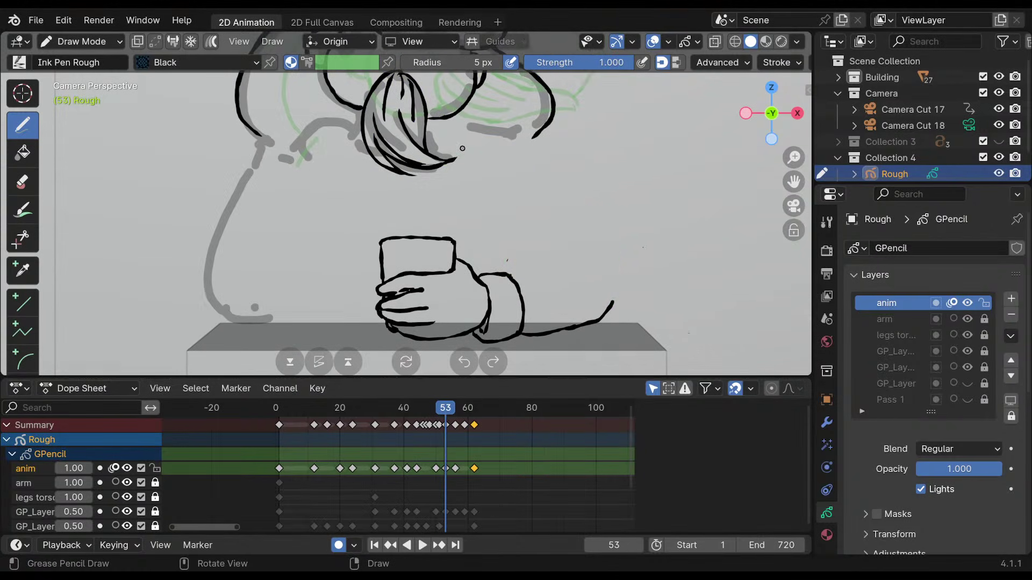
key("Up")
key("Down")
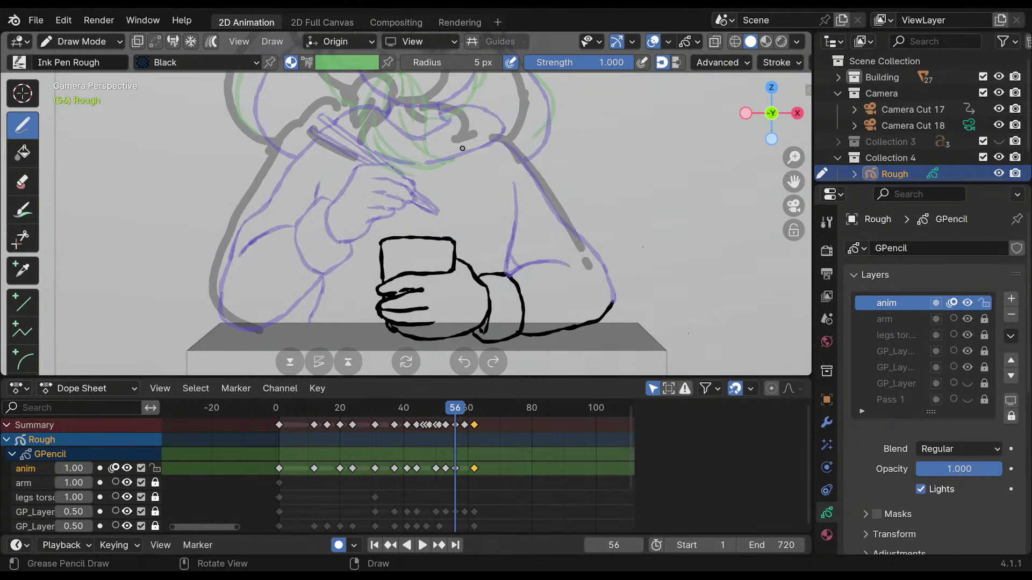
mouse_move(506, 131)
middle_mouse_down("shift")
mouse_move(491, 159)
mouse_move(502, 203)
mouse_move(488, 202)
mouse_move(487, 227)
mouse_move(473, 196)
mouse_move(495, 145)
middle_mouse_up("shift")
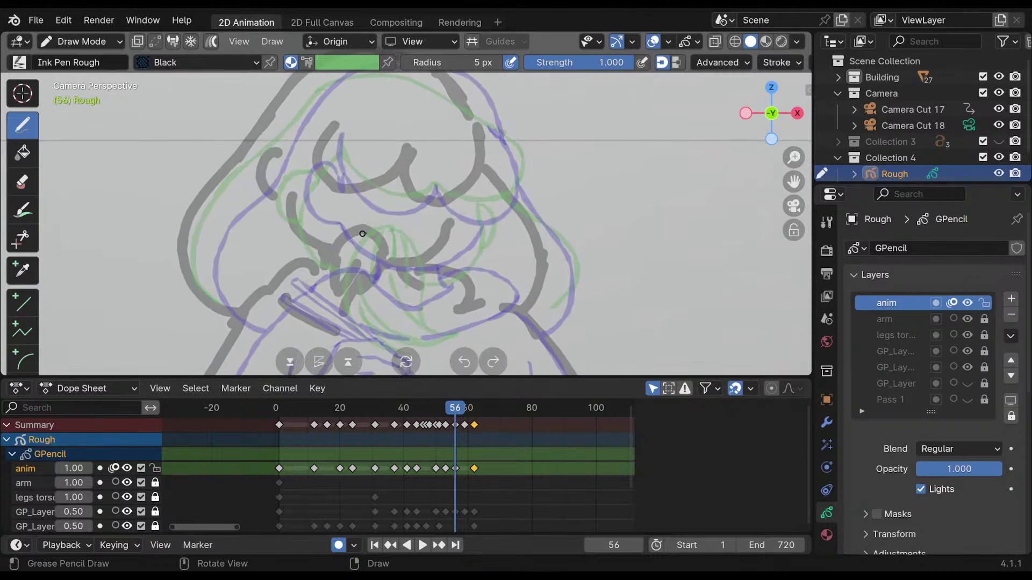
mouse_move(335, 246)
left_mouse_down()
mouse_move(375, 262)
mouse_move(340, 267)
mouse_move(345, 279)
mouse_move(358, 273)
mouse_move(351, 282)
mouse_move(357, 251)
mouse_move(349, 290)
mouse_move(346, 283)
mouse_move(450, 221)
left_mouse_up()
mouse_move(297, 186)
left_mouse_down()
mouse_move(291, 201)
mouse_move(333, 252)
left_mouse_up()
mouse_move(297, 160)
left_mouse_down()
mouse_move(271, 175)
mouse_move(293, 186)
left_mouse_up()
mouse_move(332, 126)
left_mouse_down()
mouse_move(337, 195)
mouse_move(411, 157)
mouse_move(473, 173)
left_mouse_up()
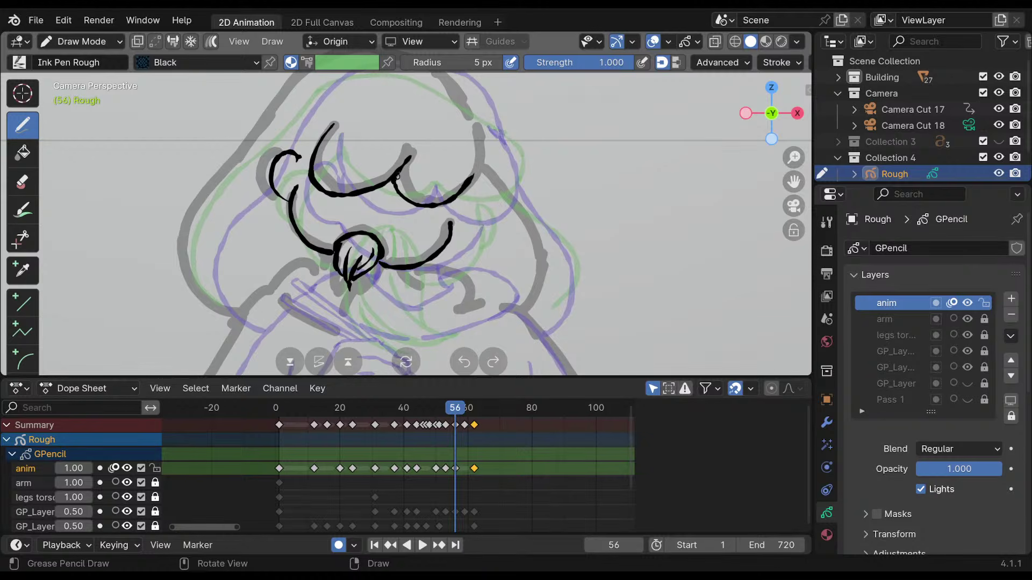
Join the fringe to the crown and draw the hair's outer contour over the top of the head, redrawing its sloping side.
middle_click_drag(445, 164, 441, 228, "shift")
left_click_drag(472, 186, 468, 239)
mouse_move(475, 223)
left_mouse_down()
mouse_move(472, 181)
mouse_move(456, 162)
mouse_move(391, 122)
mouse_move(313, 122)
mouse_move(233, 242)
left_mouse_up()
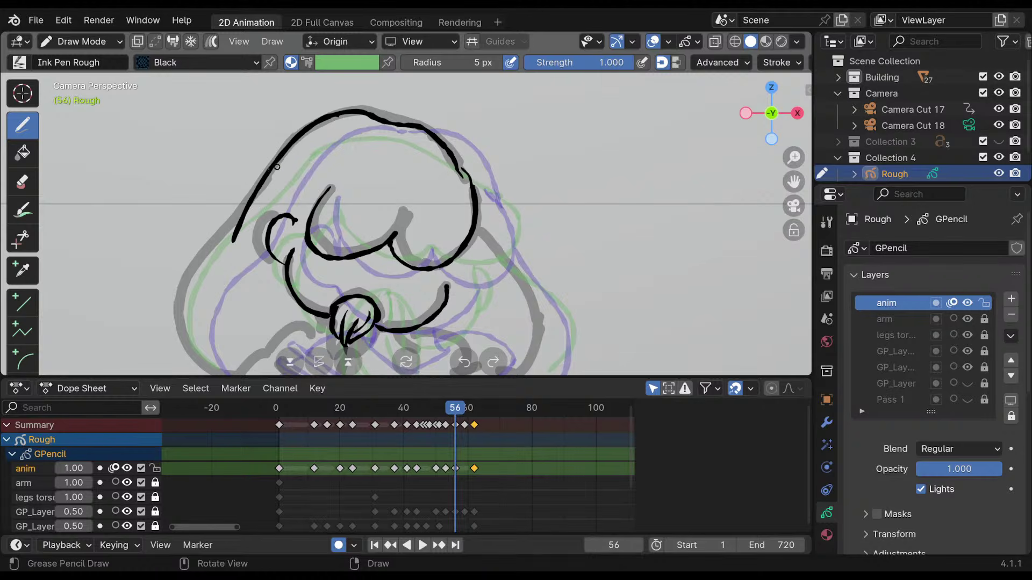
key("ctrl+z")
key("ctrl+z")
mouse_move(347, 112)
left_mouse_down()
mouse_move(284, 155)
mouse_move(229, 229)
left_mouse_up()
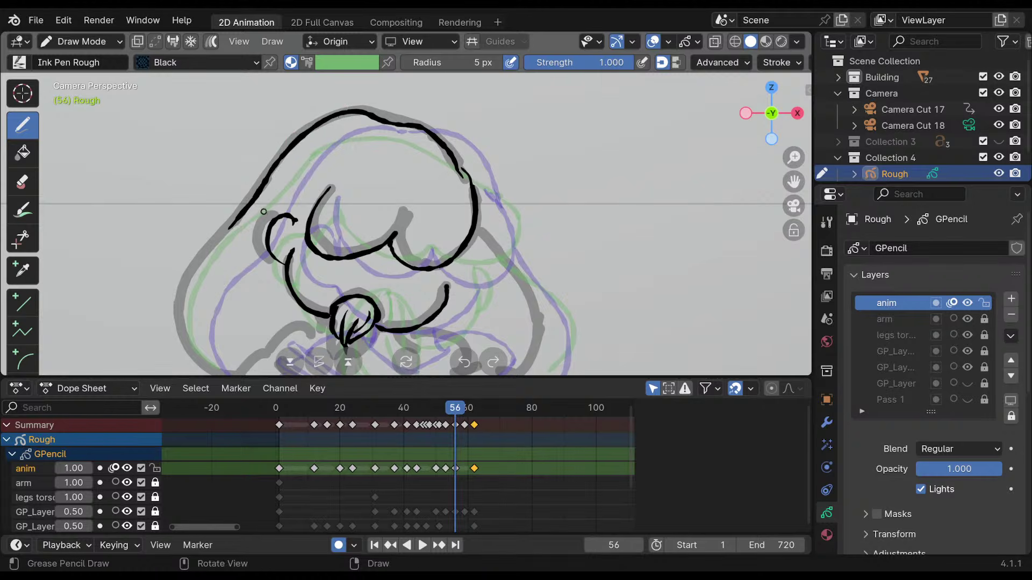
Extend the long outer hair contour around to the shoulder and connect the ear's top to the fringe.
middle_click_drag(368, 196, 350, 170, "shift")
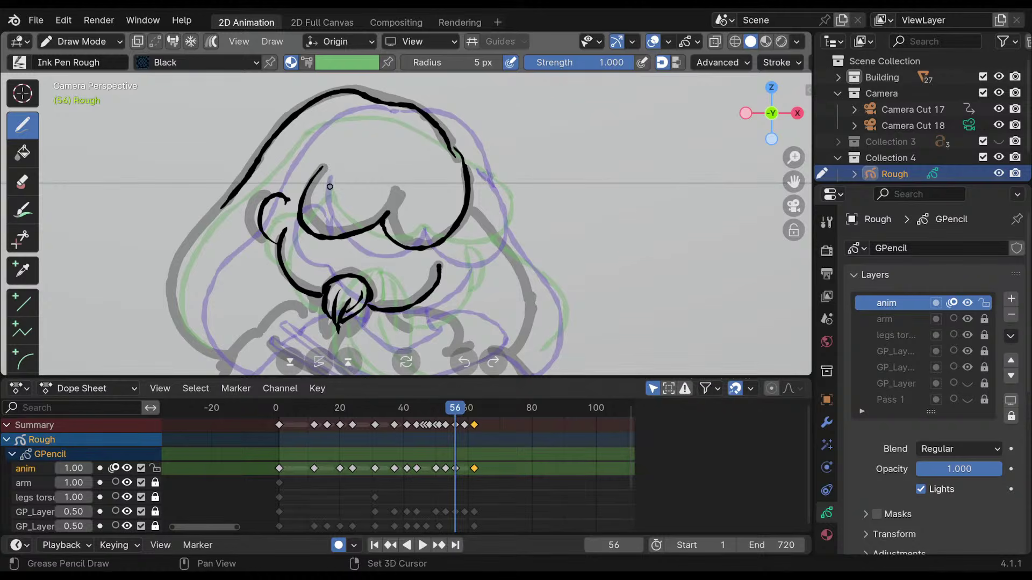
middle_click_drag(339, 176, 336, 167, "shift")
mouse_move(233, 184)
left_mouse_down()
mouse_move(189, 236)
mouse_move(173, 293)
left_mouse_up()
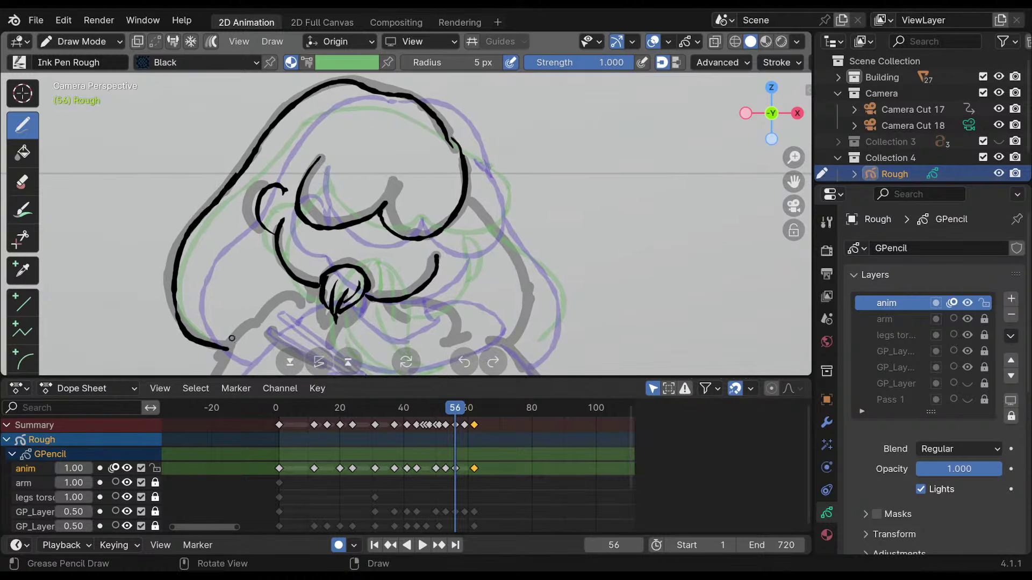
key("ctrl+z")
mouse_move(189, 232)
left_mouse_down()
mouse_move(213, 340)
mouse_move(225, 342)
left_mouse_up()
key("ctrl+z")
left_click_drag(280, 192, 291, 197)
Draw the second ear below the fringe's outer end and the back hair falling behind it to the shoulder.
middle_click_drag(451, 196, 444, 152, "shift")
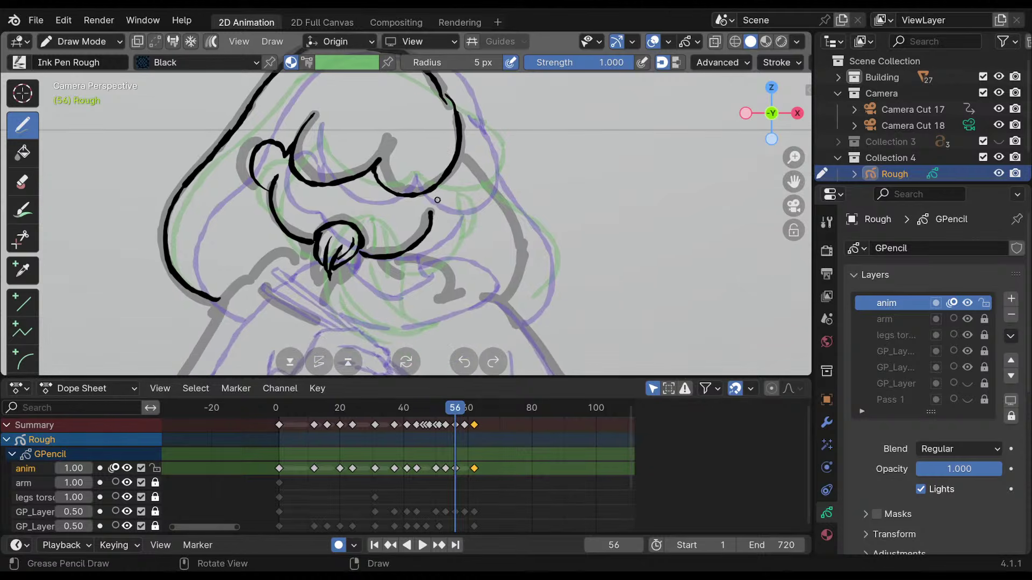
left_click_drag(448, 190, 433, 221)
key("ctrl+z")
left_click_drag(447, 178, 433, 221)
middle_click_drag(470, 121, 452, 158, "shift")
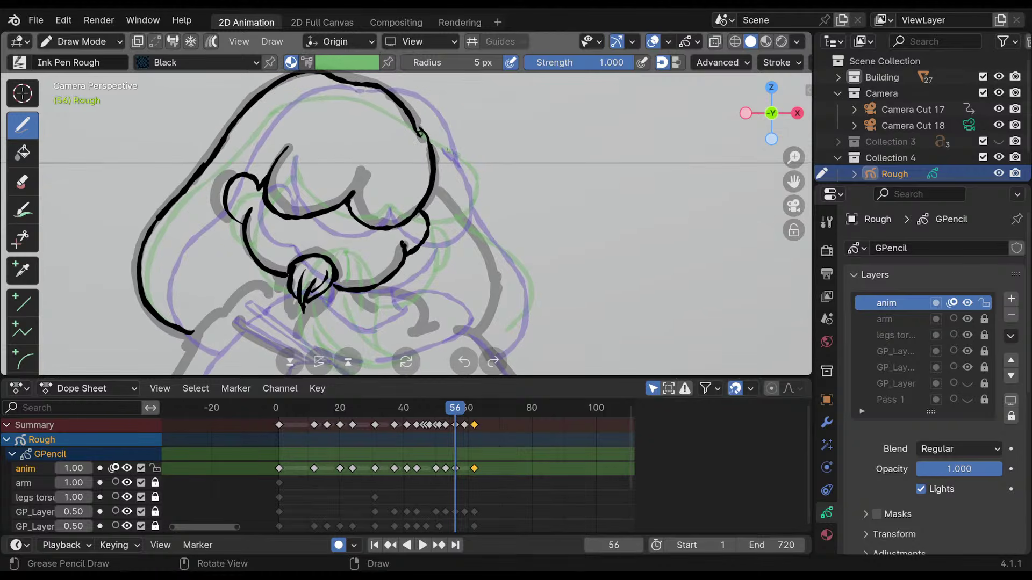
mouse_move(434, 185)
left_mouse_down()
mouse_move(492, 301)
mouse_move(470, 330)
left_mouse_up()
middle_click_drag(487, 252, 505, 155, "shift")
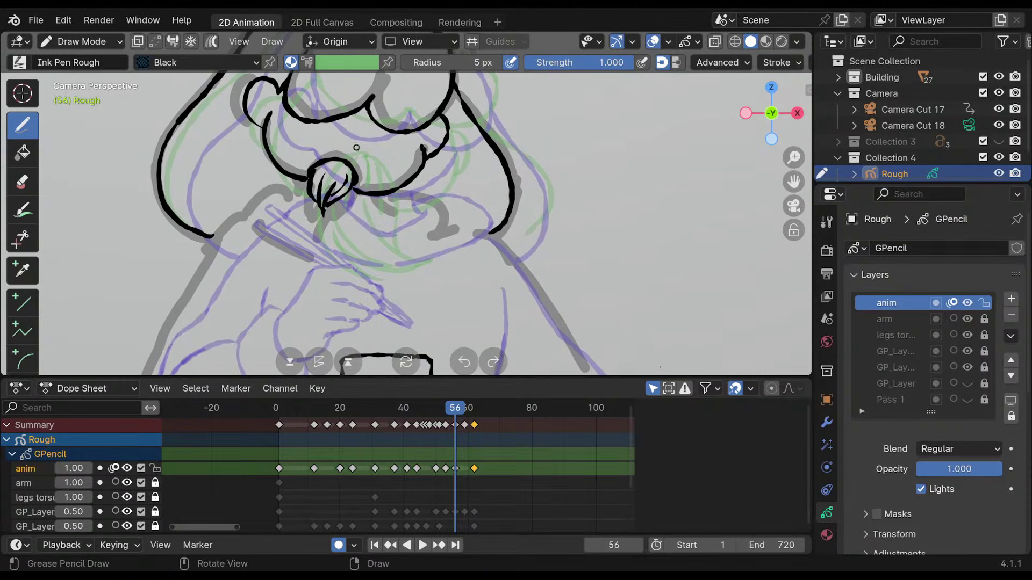
Draw the neck opening and the oval hoodie collar beneath the chin and noodles, redrawing the collar's outline.
middle_click_drag(355, 194, 354, 226, "shift")
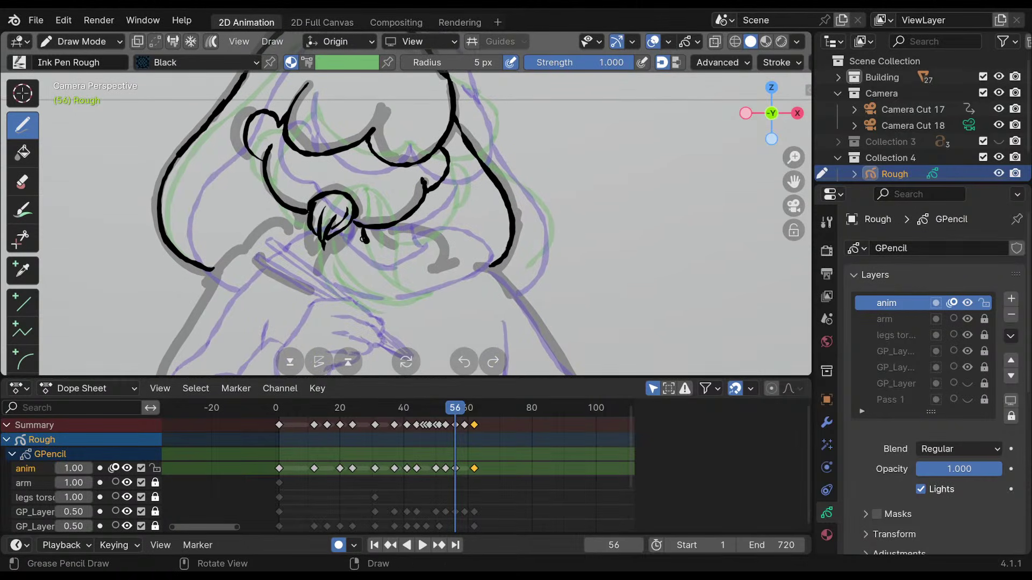
left_click_drag(330, 248, 375, 234)
mouse_move(302, 235)
left_mouse_down()
mouse_move(323, 248)
mouse_move(290, 224)
left_mouse_up()
mouse_move(288, 223)
left_mouse_down()
mouse_move(280, 225)
mouse_move(286, 266)
left_mouse_up()
key("ctrl+z")
mouse_move(299, 225)
left_mouse_down()
mouse_move(277, 267)
mouse_move(304, 277)
left_mouse_up()
mouse_move(304, 277)
left_mouse_down()
mouse_move(371, 280)
mouse_move(396, 254)
left_mouse_up()
key("ctrl+z")
key("ctrl+z")
mouse_move(278, 263)
left_mouse_down()
mouse_move(295, 274)
mouse_move(388, 271)
mouse_move(399, 255)
mouse_move(399, 264)
left_mouse_up()
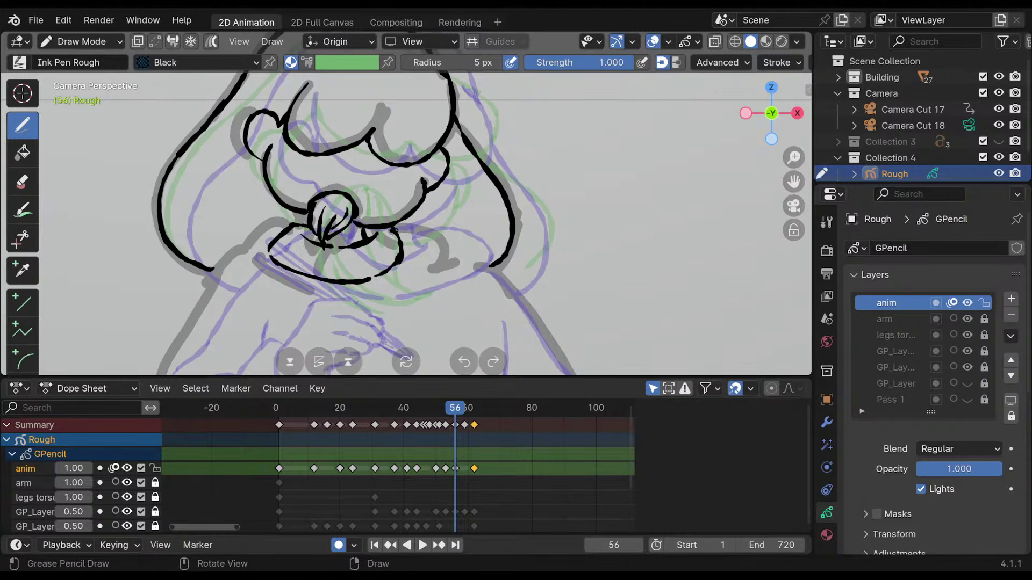
left_click_drag(385, 230, 400, 243)
scroll(433, 204, "down", 1, "shift")
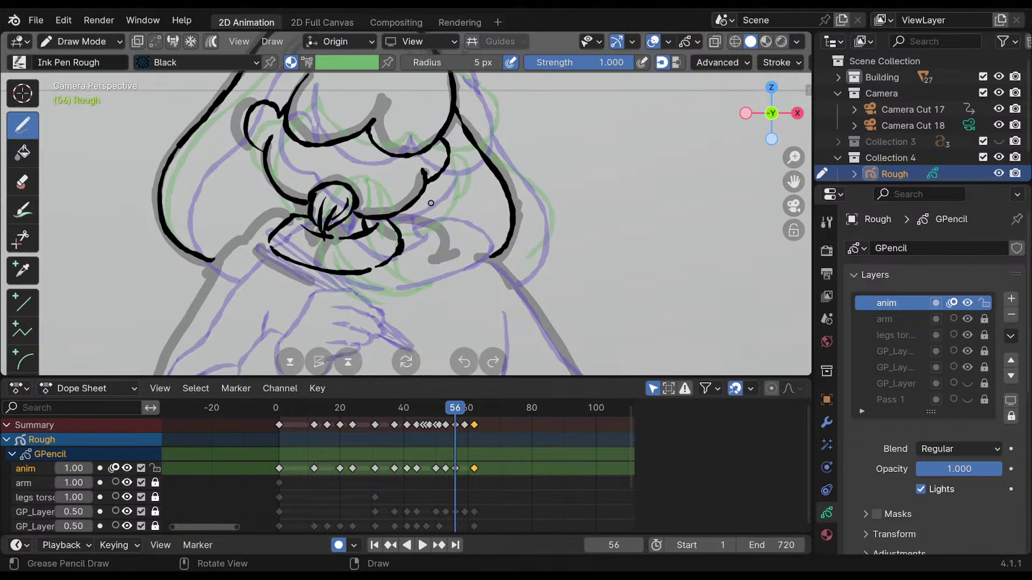
key("ctrl+z")
key("ctrl+shift+z")
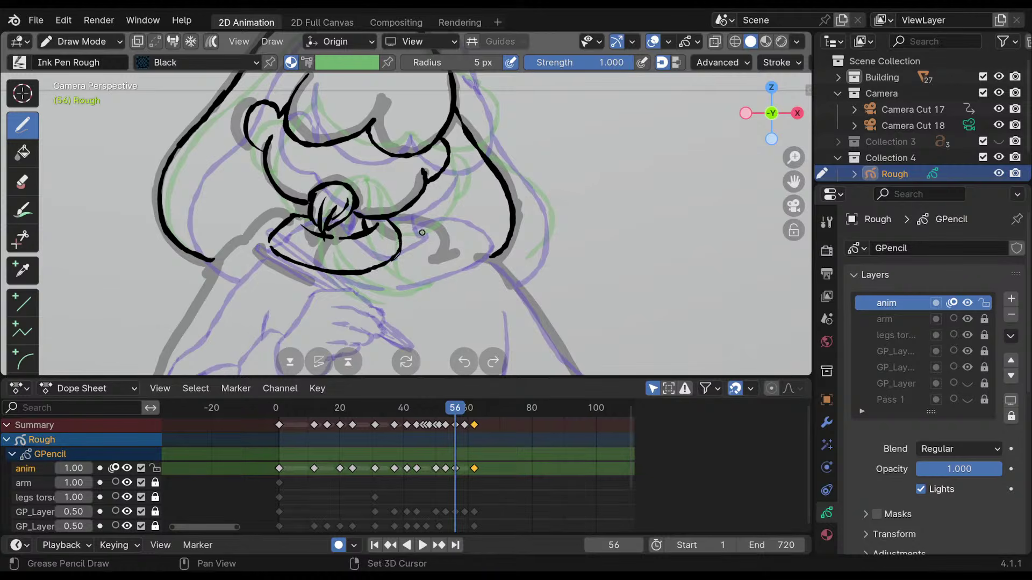
Draw the shoulder line from the collar down the upper arm on the chopstick-hand side, redrawing it until it follows the rough.
middle_click_drag(422, 232, 423, 162, "shift")
mouse_move(293, 193)
left_mouse_down()
mouse_move(250, 198)
mouse_move(217, 256)
left_mouse_up()
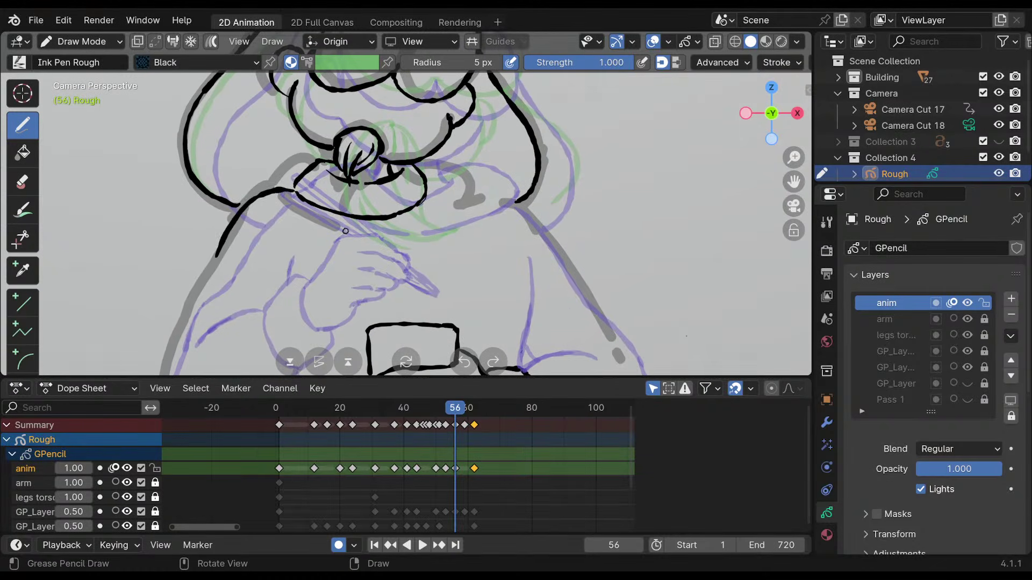
key("ctrl+z")
mouse_move(297, 186)
left_mouse_down()
mouse_move(271, 182)
mouse_move(197, 275)
left_mouse_up()
key("ctrl+z")
mouse_move(294, 185)
left_mouse_down()
mouse_move(239, 207)
mouse_move(197, 275)
left_mouse_up()
key("ctrl+z")
mouse_move(290, 183)
left_mouse_down()
mouse_move(229, 228)
mouse_move(193, 289)
left_mouse_up()
Step through frames 50 to 56 to check the new frame 56 drawing against the earlier poses at full-shot scale.
mouse_move(442, 237)
middle_mouse_down("shift")
mouse_move(394, 168)
mouse_move(426, 202)
mouse_move(405, 208)
middle_mouse_up("shift")
scroll(426, 202, "down", 3)
scroll(419, 205, "up", 1)
scroll(406, 209, "down", 2)
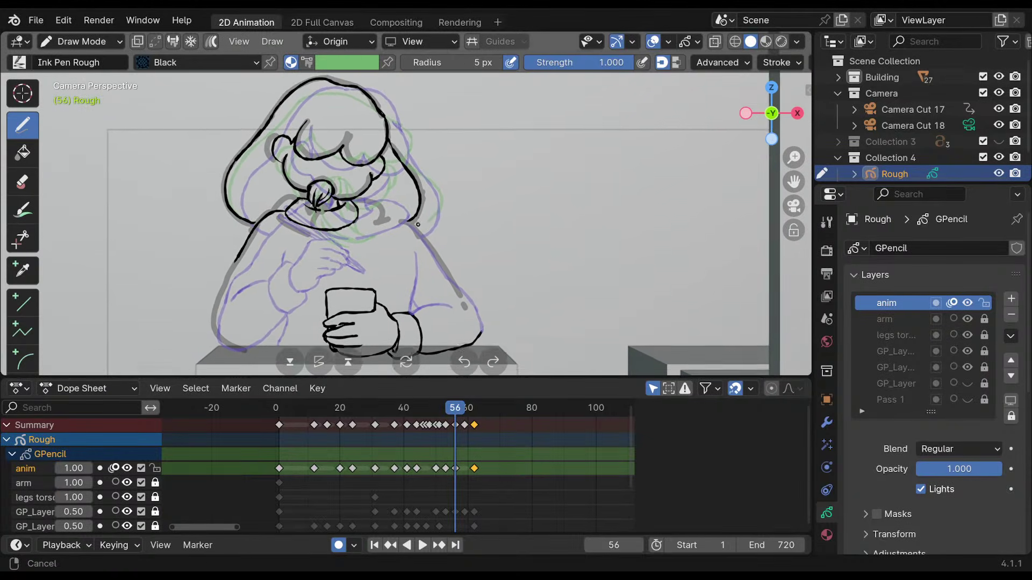
key("Left")
key("Left")
key("Left")
key("Left")
key("Left")
key("Left")
key("Right")
key("Right")
key("Right")
key("Right")
key("Right")
key("Right")
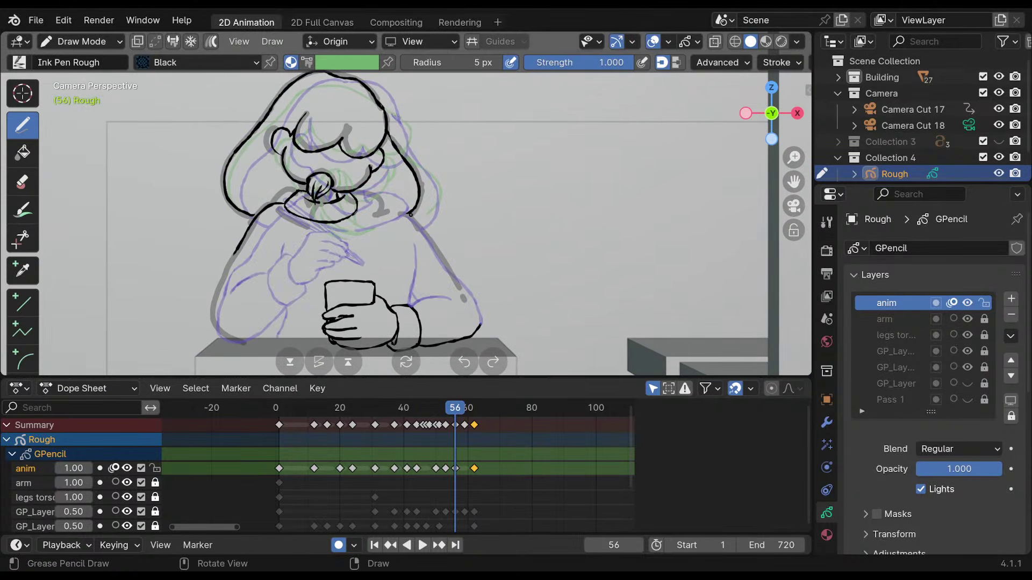
key("Left")
key("Left")
key("Left")
key("Left")
key("Left")
key("Right")
key("Right")
key("Right")
key("Right")
key("Right")
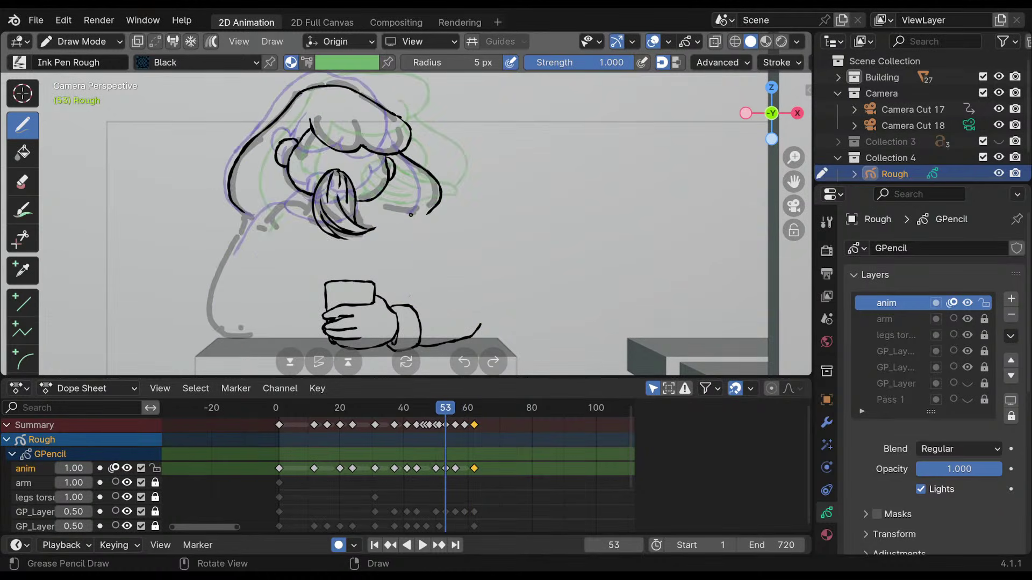
Step forward to frame 62 and back to frame 56 to compare the two poses.
key("Right")
key("Right")
key("Right")
key("Right")
key("Right")
key("Right")
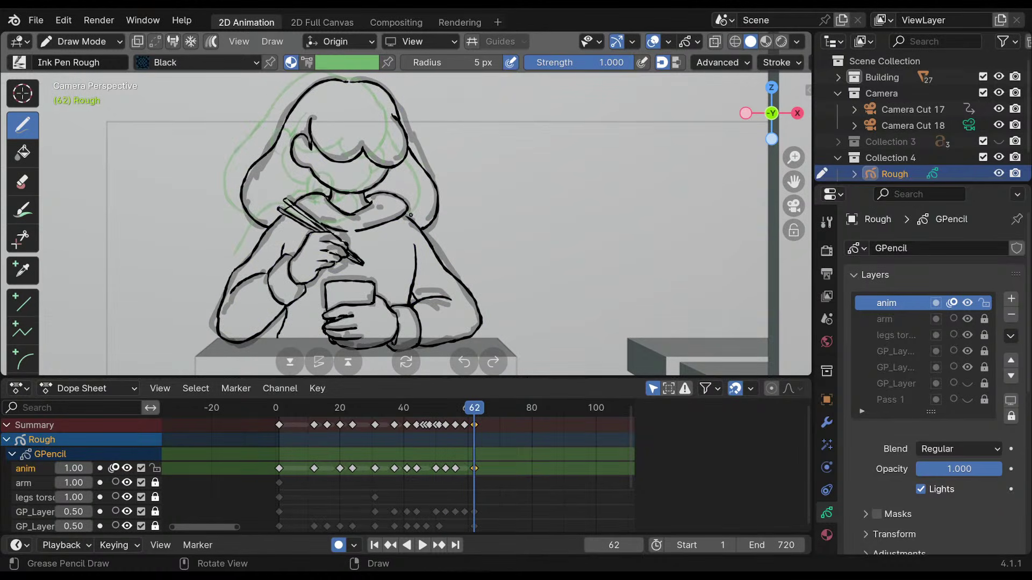
key("Left")
key("Left")
key("Left")
key("Left")
key("Left")
key("Left")
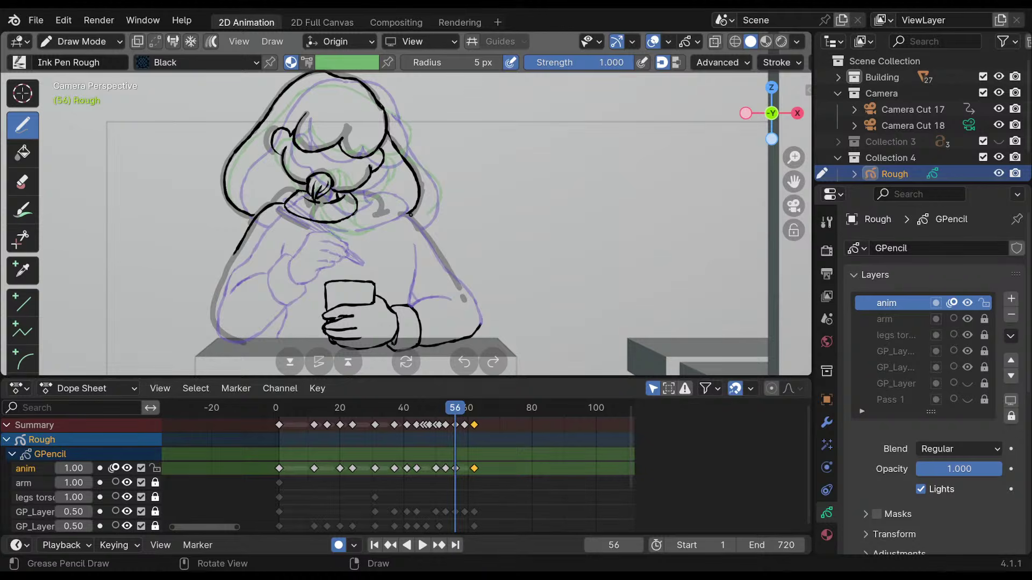
Go to frame 59 and add a blank keyframe there on the anim layer.
key("Right")
key("Right")
key("Right")
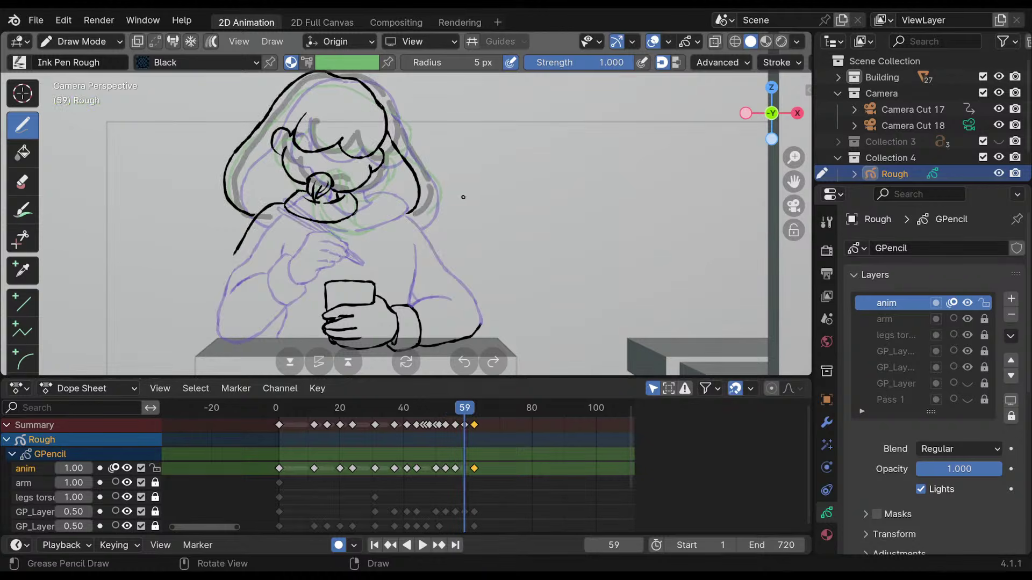
key("ctrl+z")
key("ctrl+shift+z")
key("ctrl+z")
Flip between frames 56, 59 and 62 to compare the rough head position with the surrounding drawings.
key("Left")
key("Left")
key("Left")
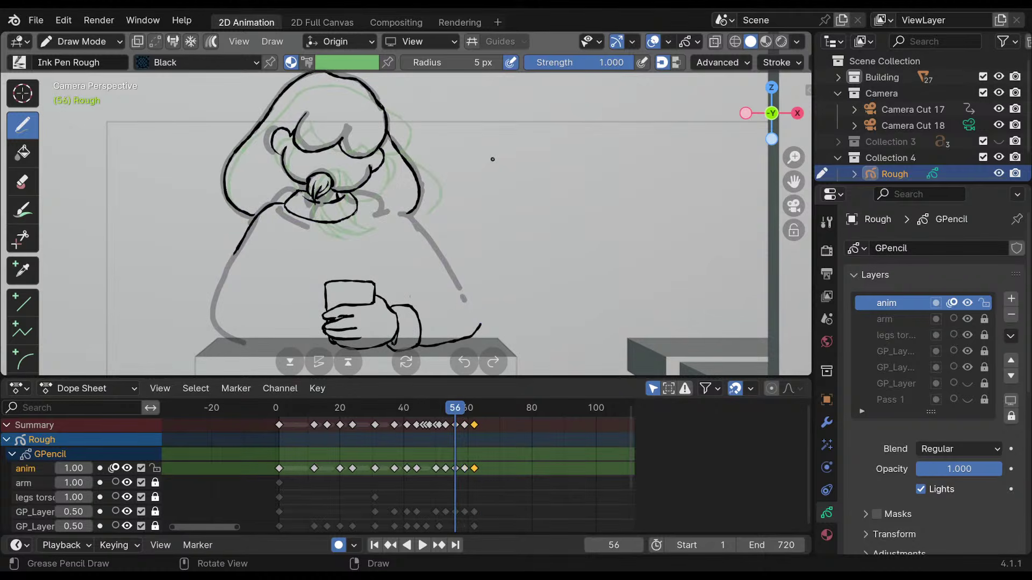
key("Right")
key("Right")
key("Right")
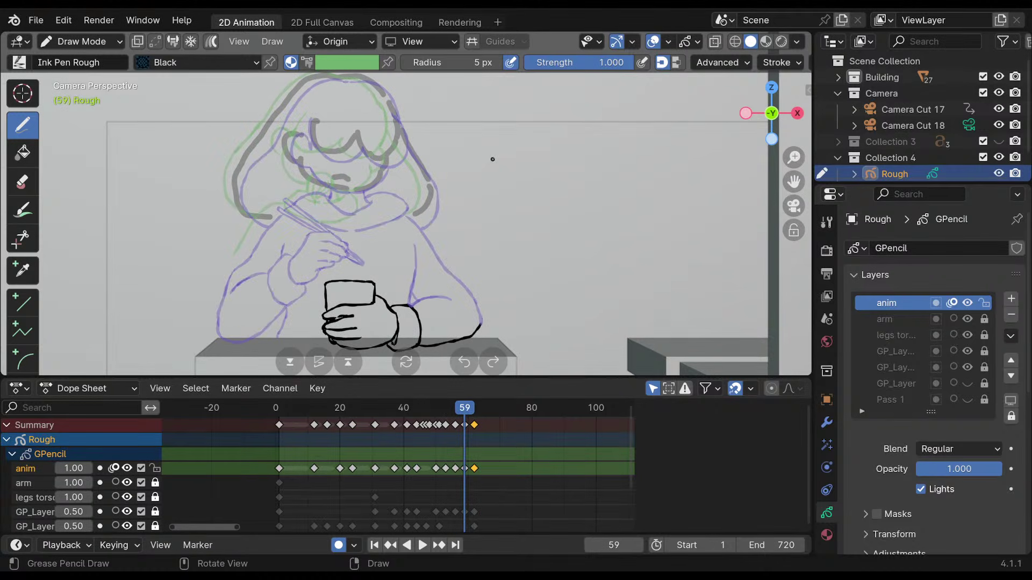
key("Right")
key("Right")
key("Right")
key("Right")
key("Left")
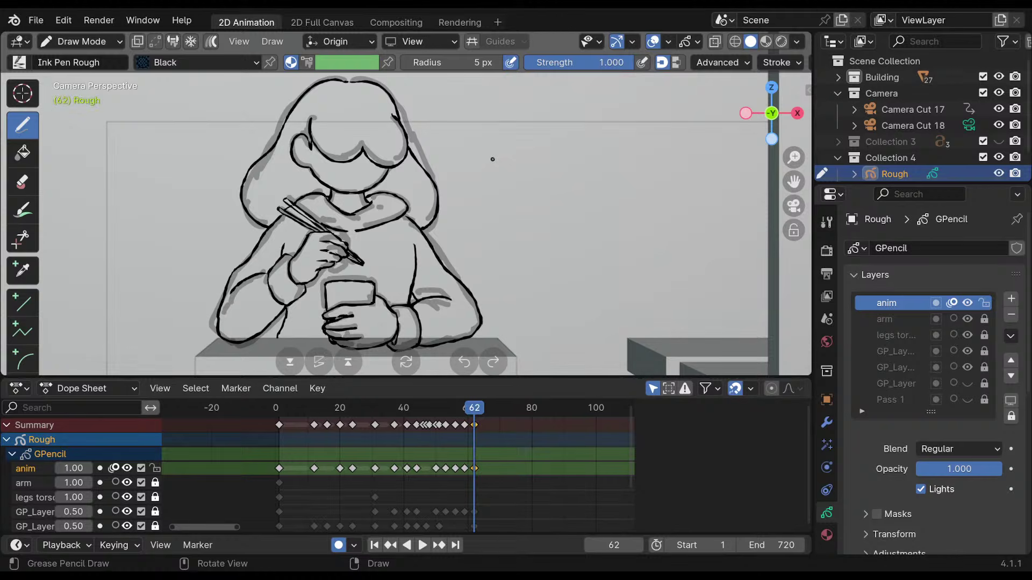
Return to frame 59 and ink the two scalloped curves of the fringe over the rough head.
key("Left")
key("Left")
key("Left")
mouse_move(492, 159)
middle_mouse_down("ctrl")
mouse_move(449, 192)
mouse_move(437, 147)
mouse_move(471, 144)
middle_mouse_up("ctrl")
mouse_move(288, 156)
left_mouse_down()
mouse_move(279, 177)
mouse_move(347, 212)
mouse_move(361, 188)
left_mouse_up()
key("ctrl+z")
mouse_move(289, 159)
left_mouse_down()
mouse_move(290, 211)
mouse_move(359, 195)
left_mouse_up()
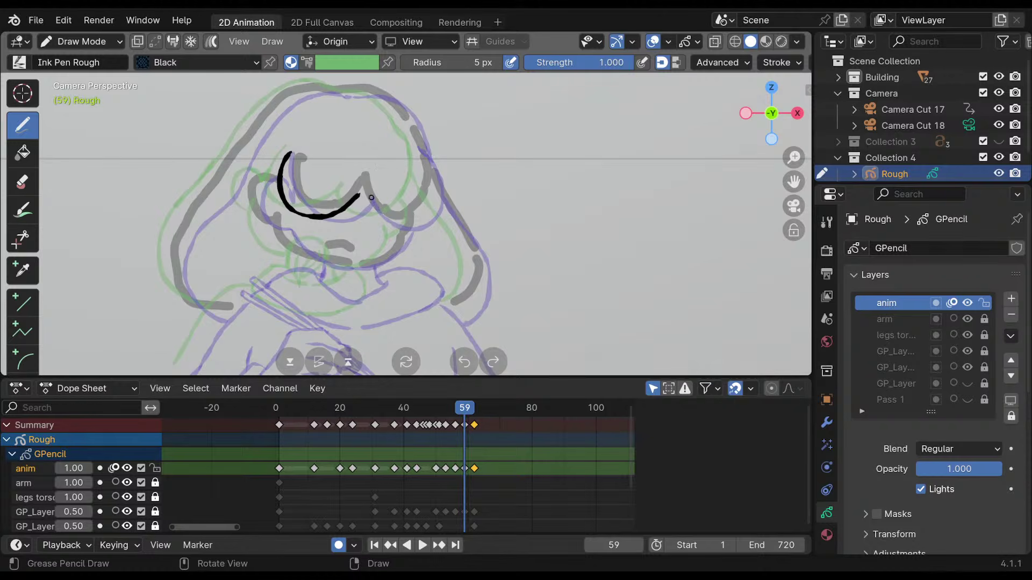
mouse_move(359, 193)
left_mouse_down()
mouse_move(387, 222)
mouse_move(364, 203)
mouse_move(403, 221)
mouse_move(424, 198)
mouse_move(422, 148)
mouse_move(399, 100)
mouse_move(430, 181)
left_mouse_up()
key("ctrl+z")
key("ctrl+z")
Ink the outer hair outline over the crown and down the left side to the hair tip.
mouse_move(397, 107)
left_mouse_down()
mouse_move(326, 92)
mouse_move(269, 108)
mouse_move(184, 224)
mouse_move(176, 295)
mouse_move(224, 314)
left_mouse_up()
key("ctrl+z")
key("ctrl+z")
key("ctrl+z")
mouse_move(219, 186)
left_mouse_down()
mouse_move(172, 291)
mouse_move(222, 310)
left_mouse_up()
mouse_move(328, 188)
middle_mouse_down("shift")
mouse_move(346, 125)
mouse_move(356, 177)
mouse_move(351, 164)
middle_mouse_up("shift")
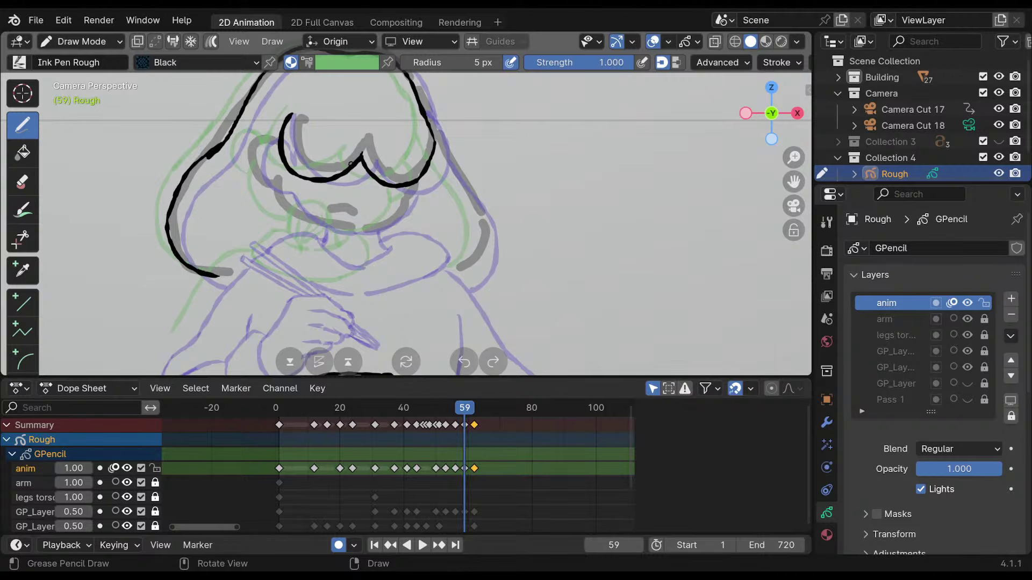
Ink a short curved mouth and the left cheek and jaw line on frame 59.
mouse_move(435, 184)
middle_mouse_down("shift")
mouse_move(445, 201)
mouse_move(446, 184)
middle_mouse_up("shift")
middle_click_drag(446, 183, 454, 197, "shift")
mouse_move(341, 241)
left_mouse_down()
mouse_move(370, 242)
mouse_move(342, 244)
left_mouse_up()
key("ctrl+z")
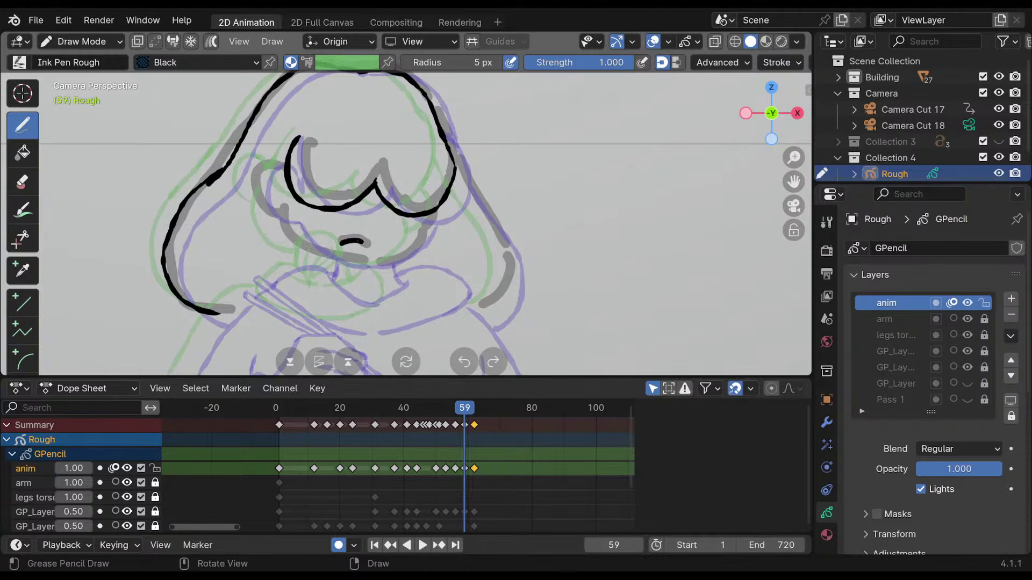
left_click_drag(286, 200, 332, 251)
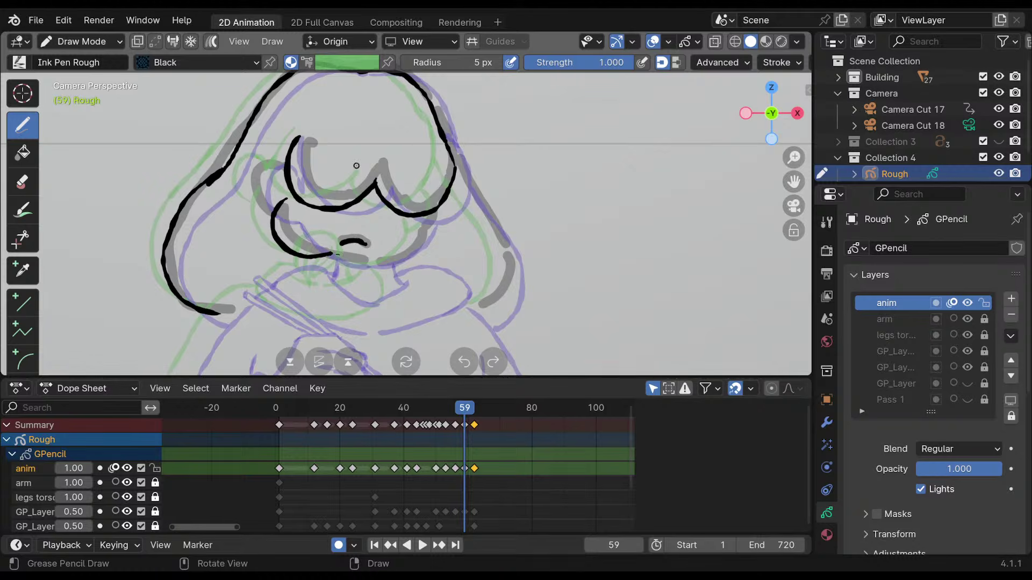
Ink the right cheek and close the jaw with a chin line beneath the mouth.
left_click_drag(422, 217, 382, 264)
key("ctrl+z")
mouse_move(427, 216)
left_mouse_down()
mouse_move(426, 247)
mouse_move(374, 262)
left_mouse_up()
mouse_move(429, 216)
left_mouse_down()
mouse_move(414, 251)
mouse_move(385, 248)
left_mouse_up()
key("ctrl+z")
left_click_drag(428, 217, 415, 258)
mouse_move(427, 214)
left_mouse_down("ctrl")
mouse_move(421, 254)
mouse_move(430, 247)
mouse_move(410, 257)
left_mouse_up("ctrl")
left_click_drag(341, 256, 371, 259)
key("ctrl+z")
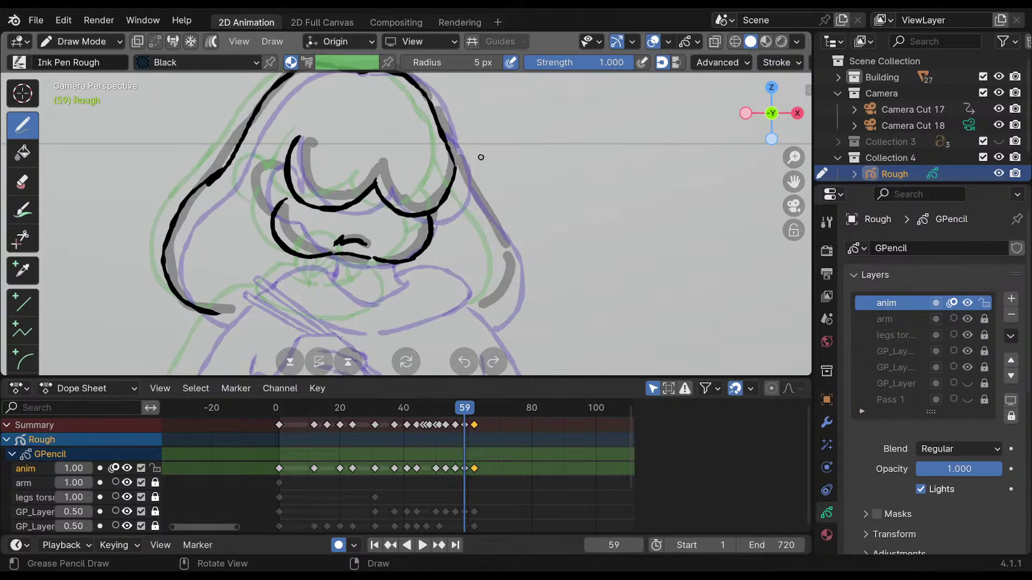
Flip between frame 59 and the preceding drawings to check the face and head movement.
key("Down")
key("Up")
key("Down")
key("Down")
key("Down")
key("Up")
key("Up")
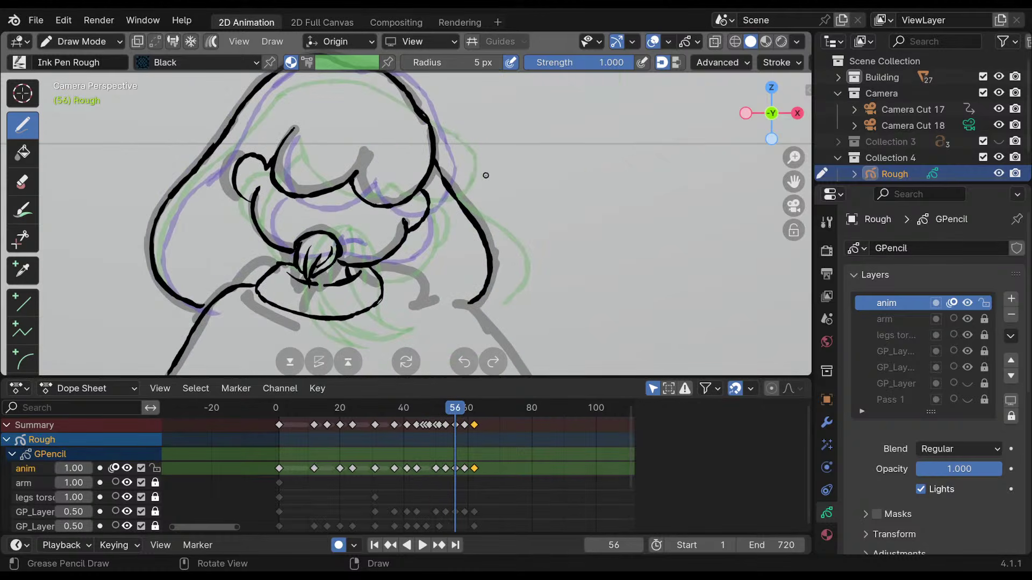
key("Up")
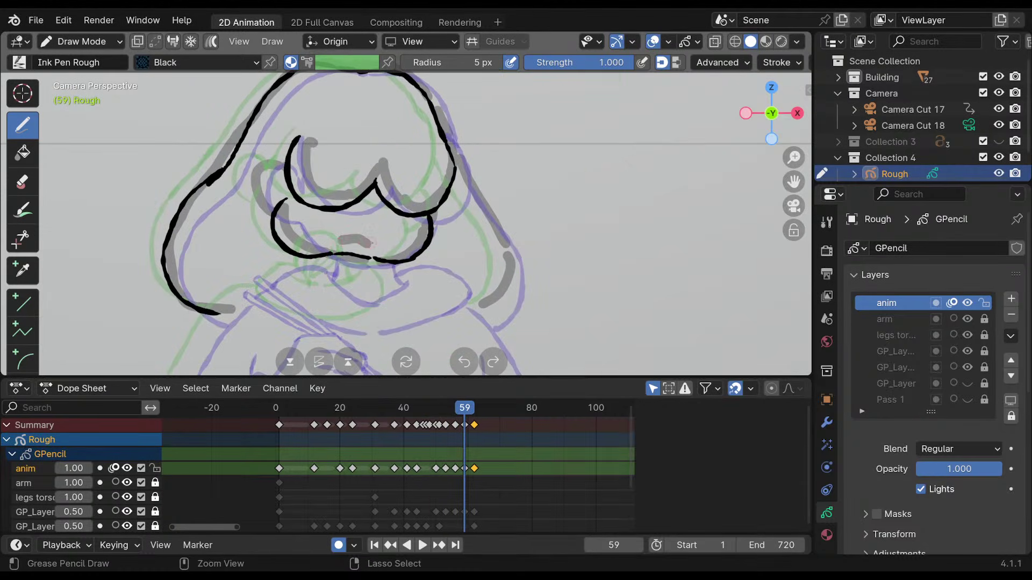
Redraw the mouth with small ticks at both corners and ink the ear beside the fringe.
left_click_drag(336, 238, 373, 246)
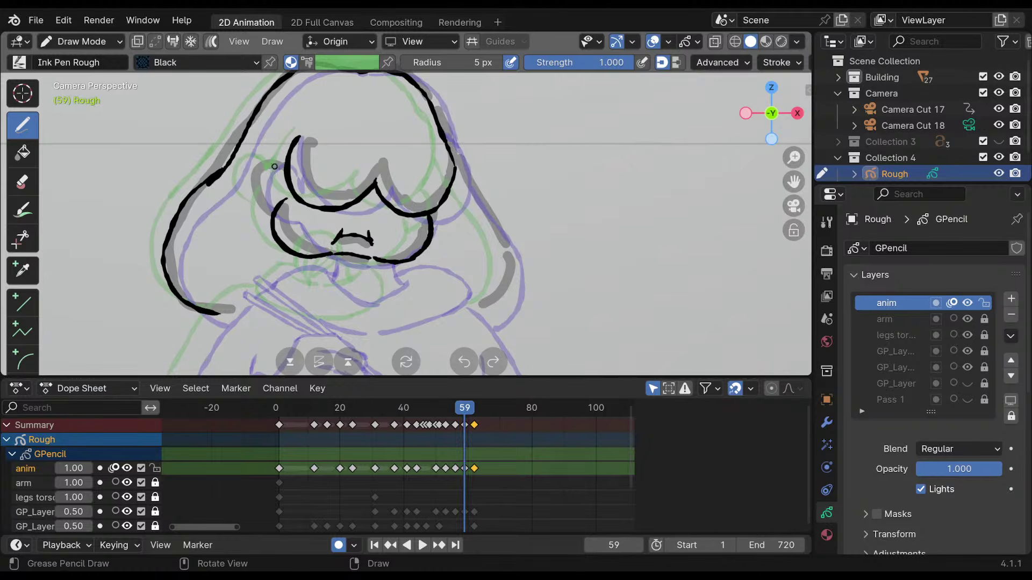
mouse_move(280, 168)
left_mouse_down()
mouse_move(284, 202)
mouse_move(257, 176)
mouse_move(263, 196)
mouse_move(259, 175)
mouse_move(257, 186)
mouse_move(270, 161)
mouse_move(263, 194)
left_mouse_up()
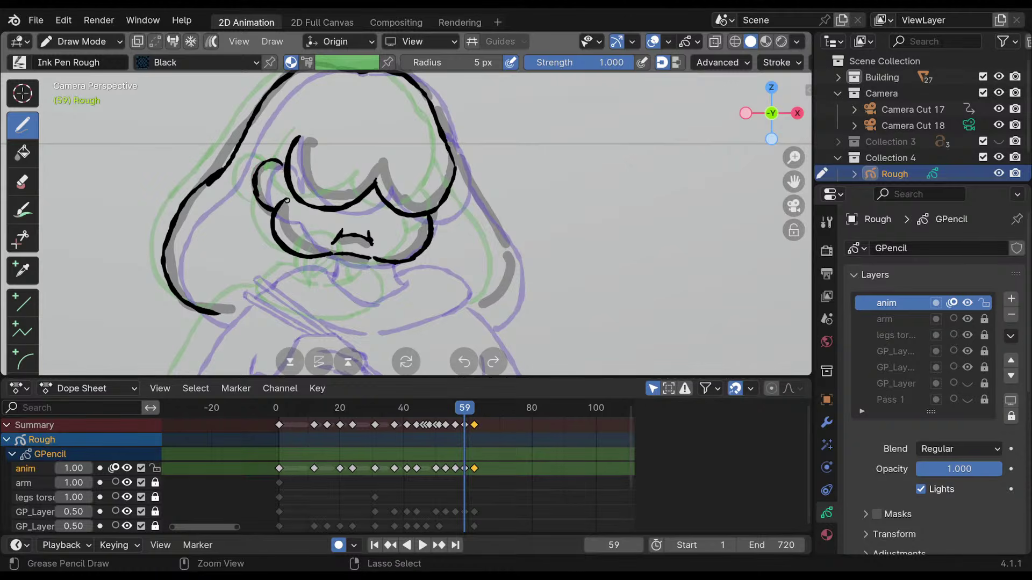
middle_click_drag(420, 160, 396, 170, "shift")
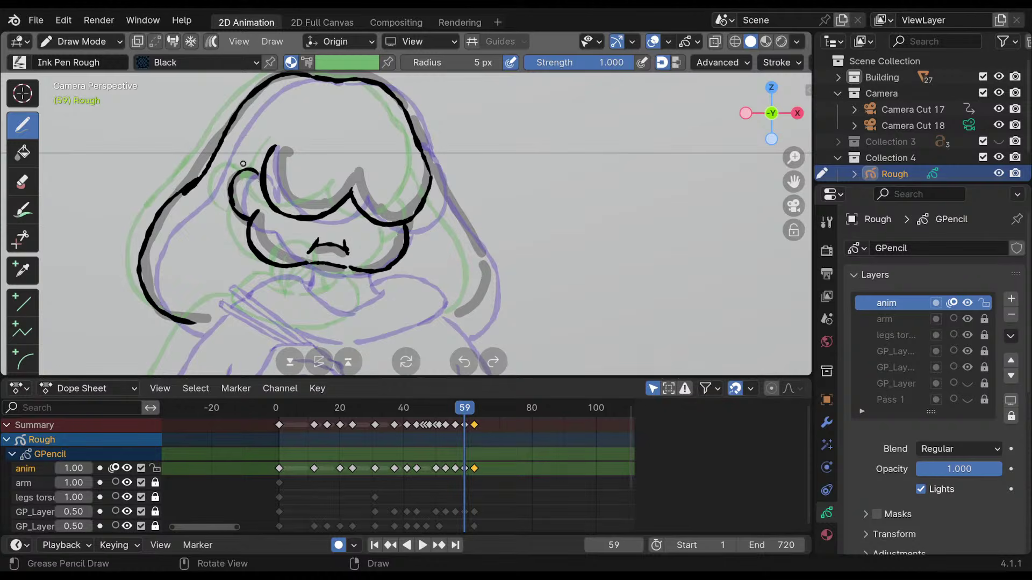
Erase the stray overlap where the two strokes of the left hair outline meet.
key("ctrl+z")
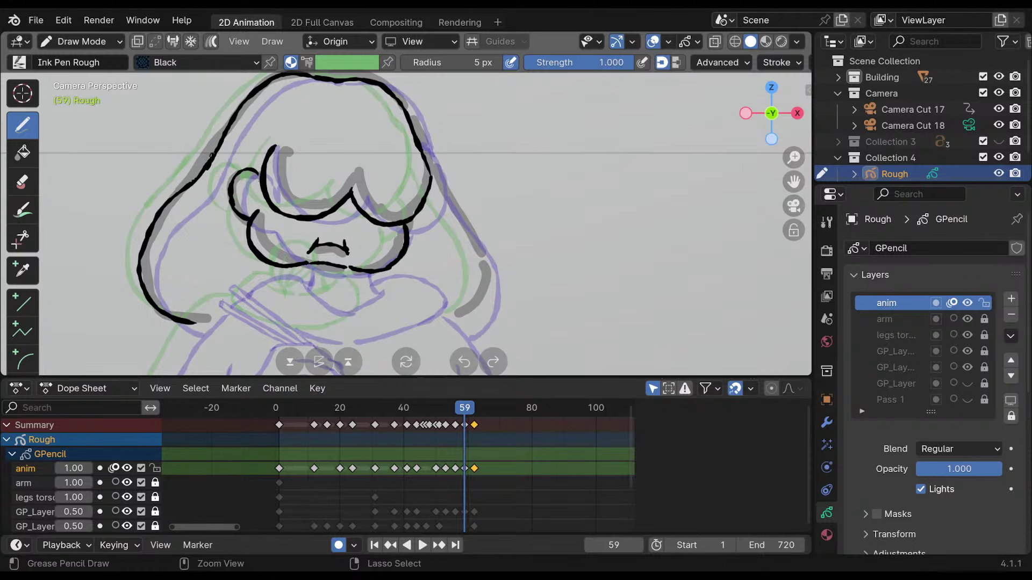
left_click_drag(198, 173, 190, 182, "ctrl")
middle_click_drag(361, 171, 363, 151, "shift")
middle_click_drag(439, 148, 435, 177, "shift")
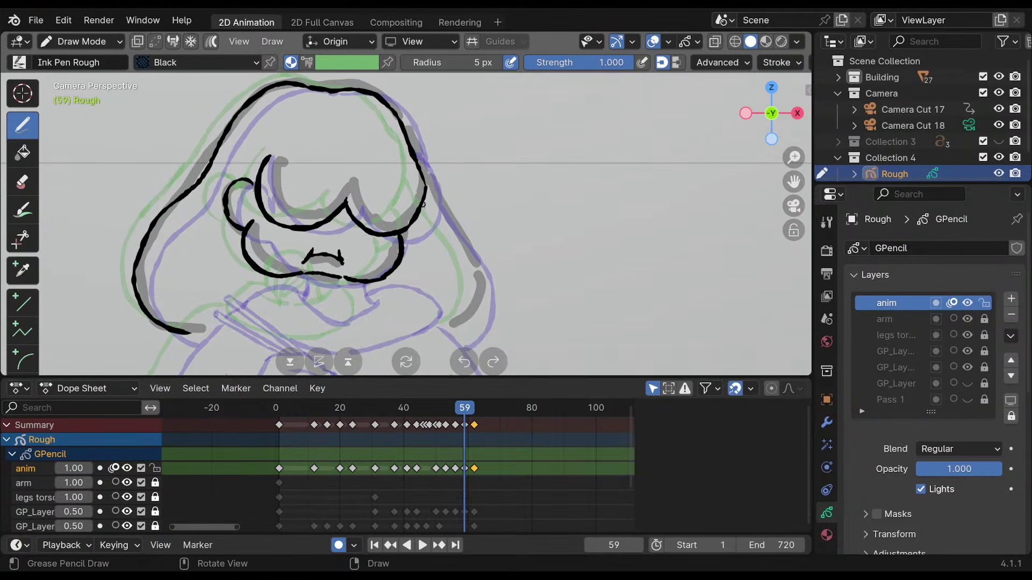
Ink the right side of the hair from the fringe to its curved tip and trim the excess line.
left_click_drag(427, 187, 464, 261)
left_click(463, 260, "ctrl")
mouse_move(420, 172)
left_mouse_down()
mouse_move(422, 202)
mouse_move(477, 288)
left_mouse_up()
middle_click_drag(467, 243, 458, 195, "shift")
mouse_move(464, 217)
left_mouse_down()
mouse_move(468, 266)
mouse_move(441, 288)
left_mouse_up()
left_click_drag(473, 246, 441, 286, "ctrl")
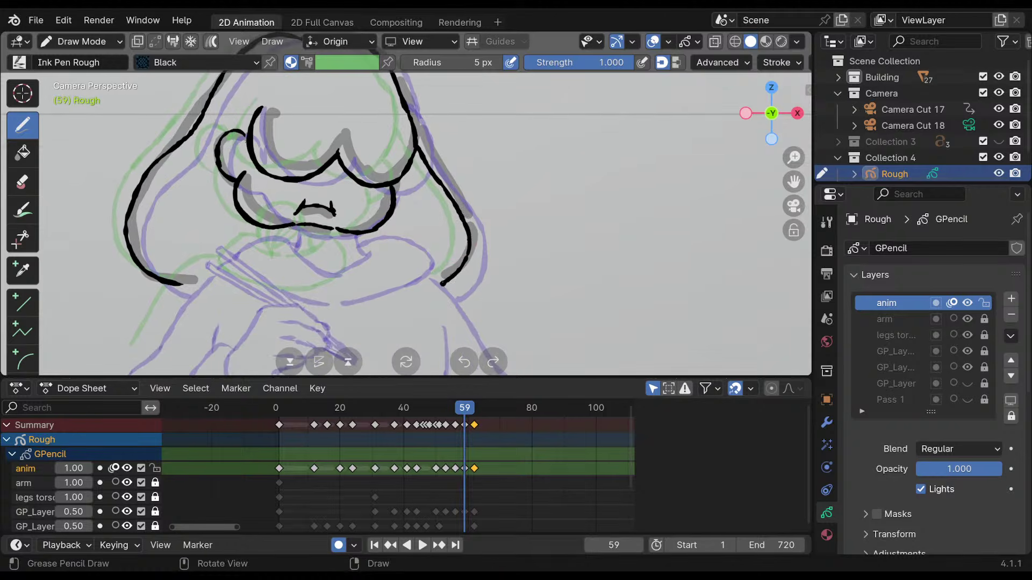
left_click_drag(468, 253, 442, 280, "ctrl")
middle_click_drag(470, 242, 533, 234, "shift")
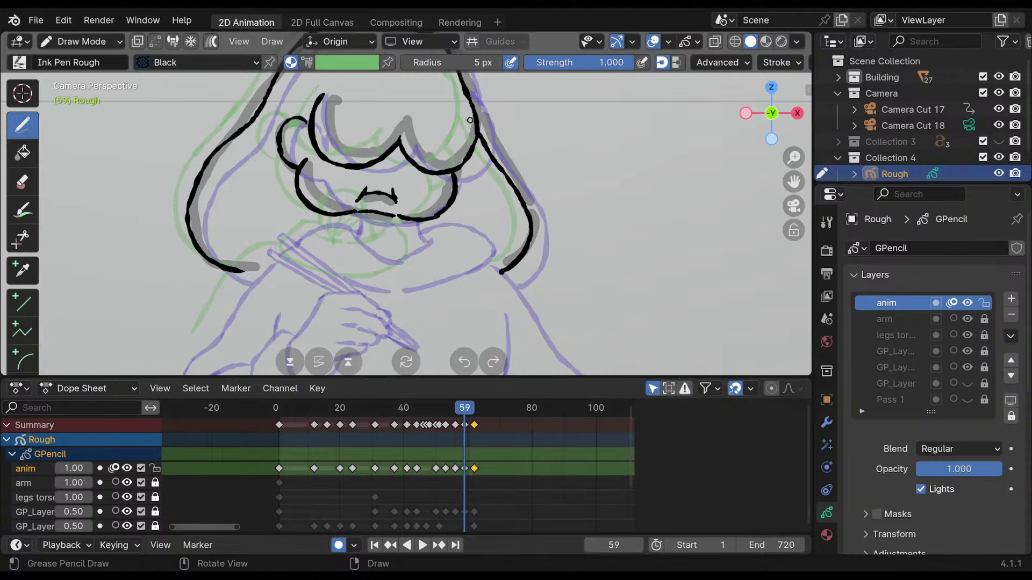
Compare with the previous drawing, sketch both neck lines under the chin and erase the left one.
key("Down")
key("Up")
key("Down")
key("Up")
left_click_drag(343, 215, 334, 234)
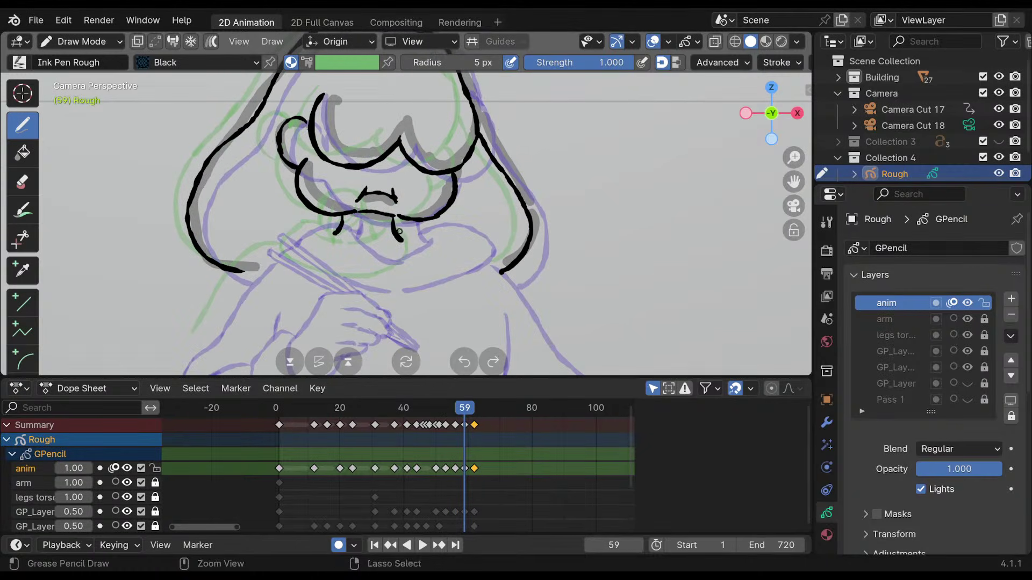
left_click_drag(389, 219, 398, 243)
left_click_drag(342, 217, 333, 235, "ctrl")
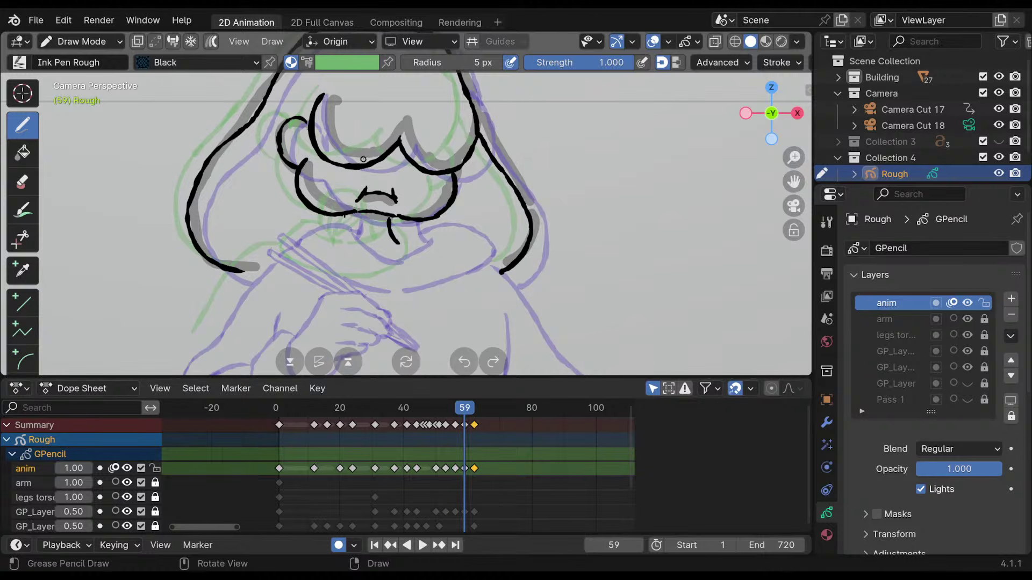
Flip between frame 59 and its neighbouring drawings to compare the neck and hood positions.
key("Down")
key("Up")
key("Up")
key("Down")
key("Down")
key("Up")
key("Up")
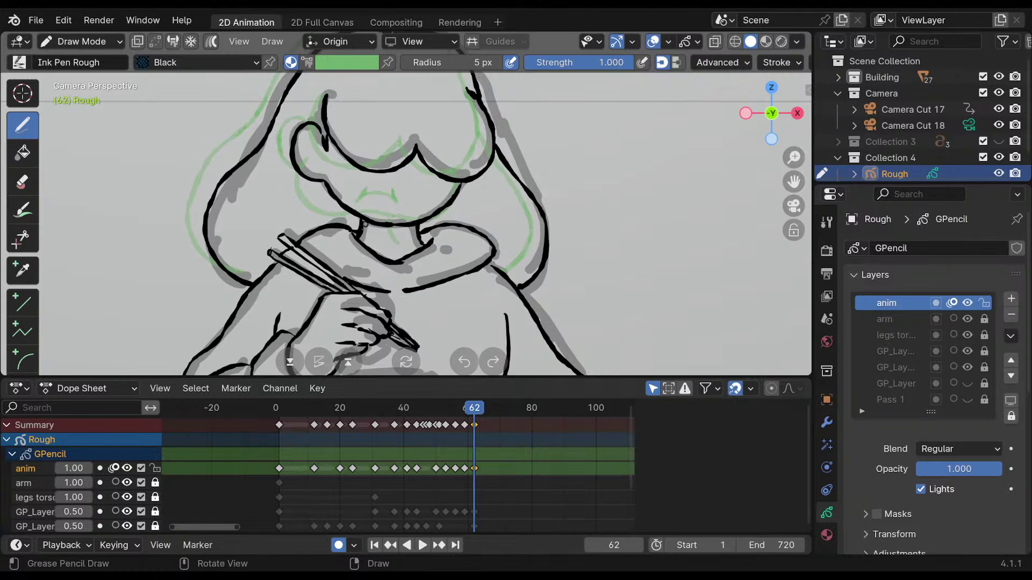
key("Up")
key("Down")
key("Up")
key("Down")
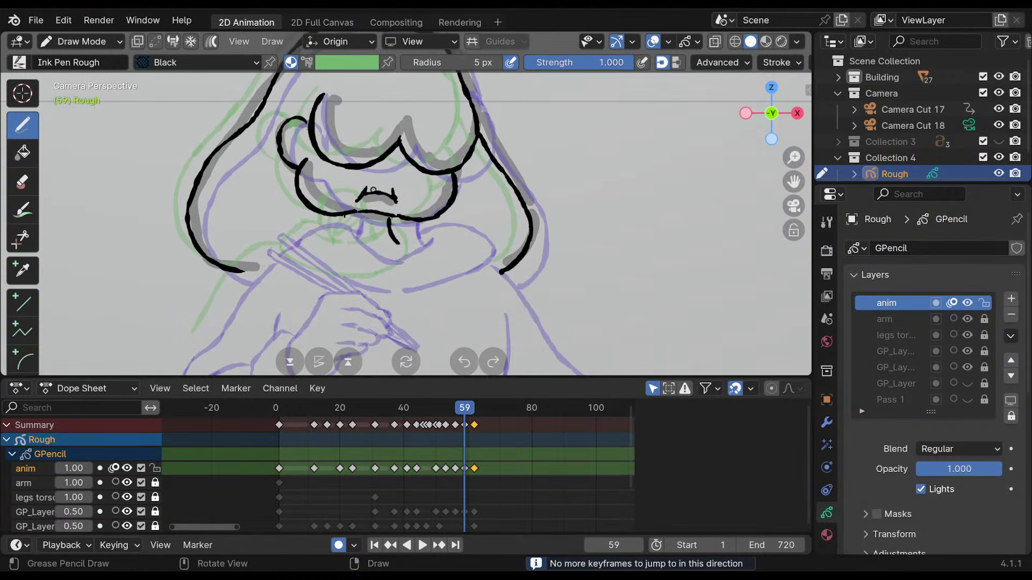
key("Up")
key("Down")
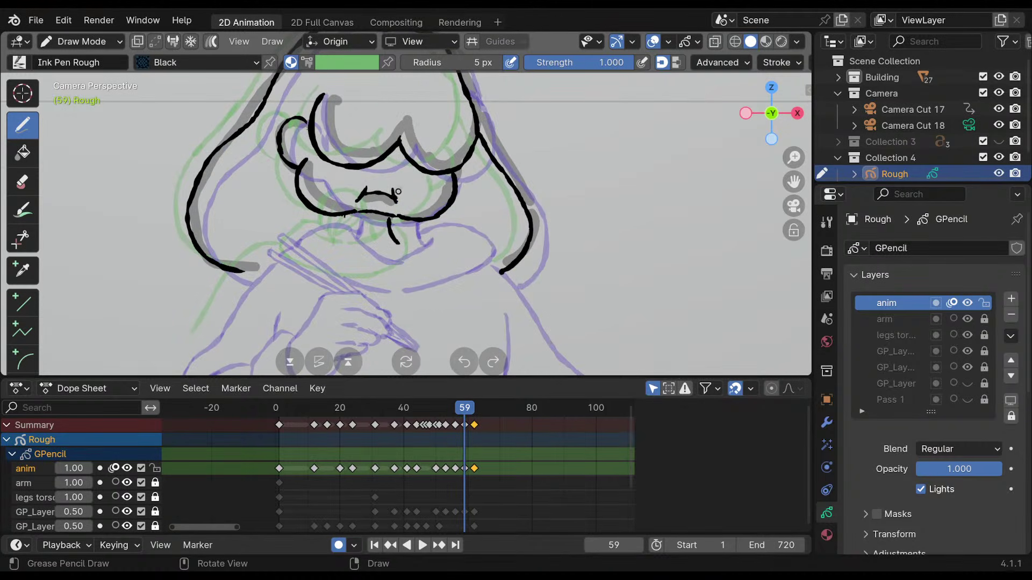
Ink the left neck line and the curved neckline of the hood beneath the chin.
left_click_drag(345, 215, 338, 234)
middle_click_drag(440, 224, 444, 203, "shift")
mouse_move(332, 215)
left_mouse_down()
mouse_move(369, 231)
mouse_move(411, 215)
left_mouse_up()
key("ctrl+z")
left_click_drag(346, 196, 343, 216)
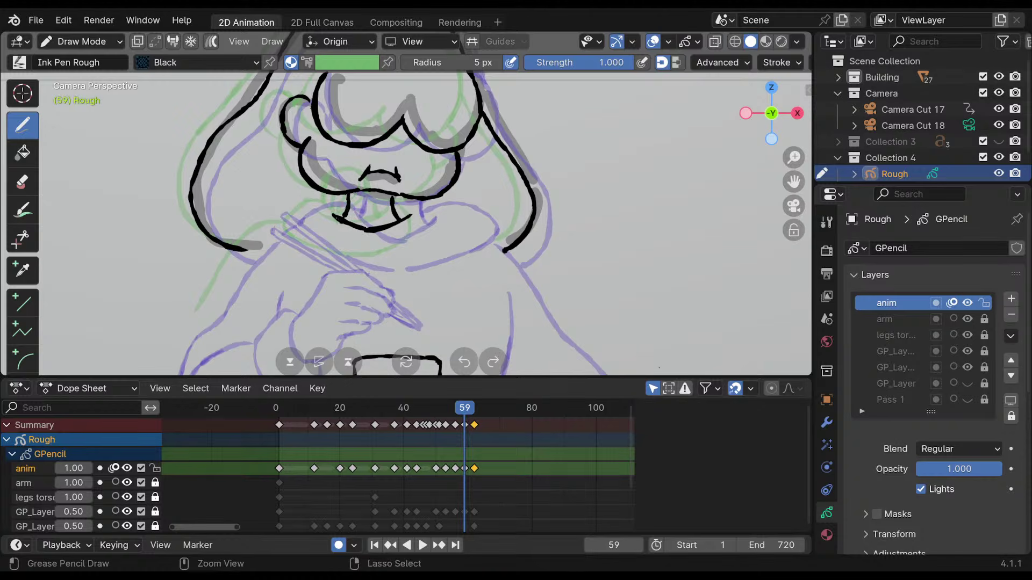
middle_click_drag(459, 180, 459, 191, "shift")
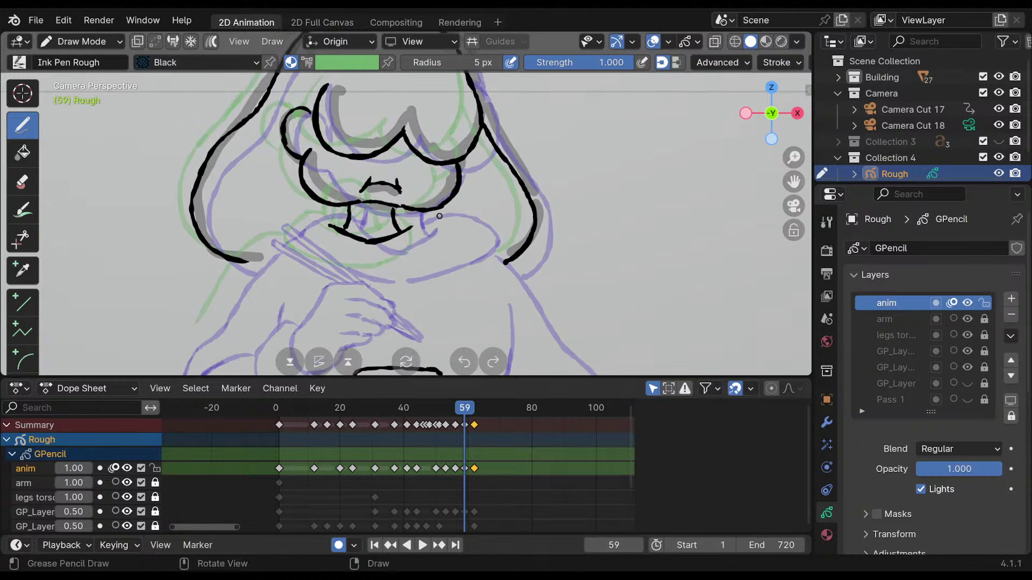
Compare with frame 56 and ink the hood's right side and the upper edges beside the neck.
key("Down")
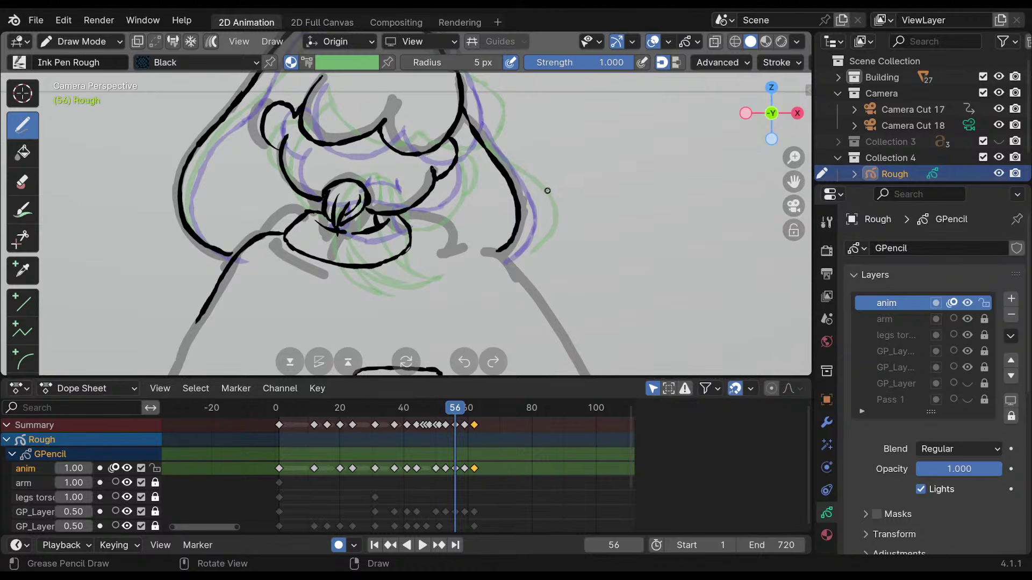
key("Up")
key("Down")
key("Up")
key("Down")
key("Up")
mouse_move(436, 219)
left_mouse_down()
mouse_move(443, 248)
mouse_move(379, 276)
left_mouse_up()
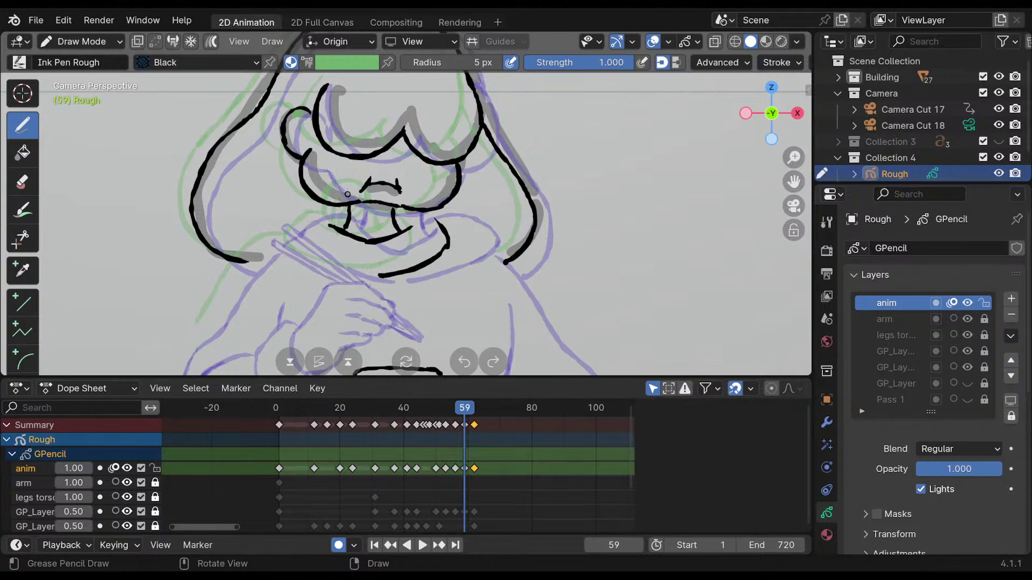
mouse_move(341, 215)
left_mouse_down()
mouse_move(310, 217)
mouse_move(295, 234)
left_mouse_up()
left_click_drag(398, 213, 433, 221)
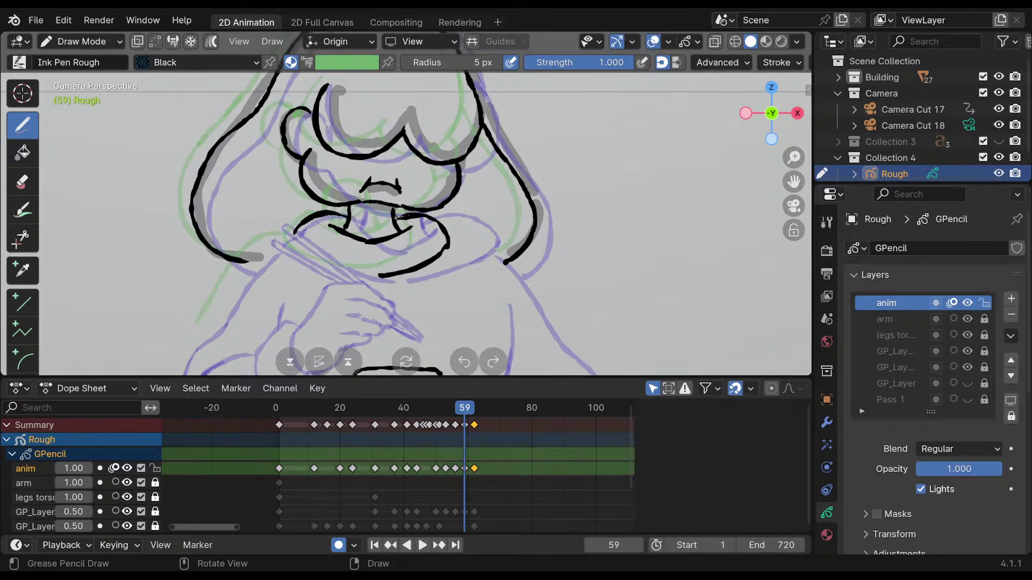
key("ctrl+z")
middle_click_drag(443, 207, 462, 180, "shift")
middle_click_drag(514, 209, 488, 193, "shift")
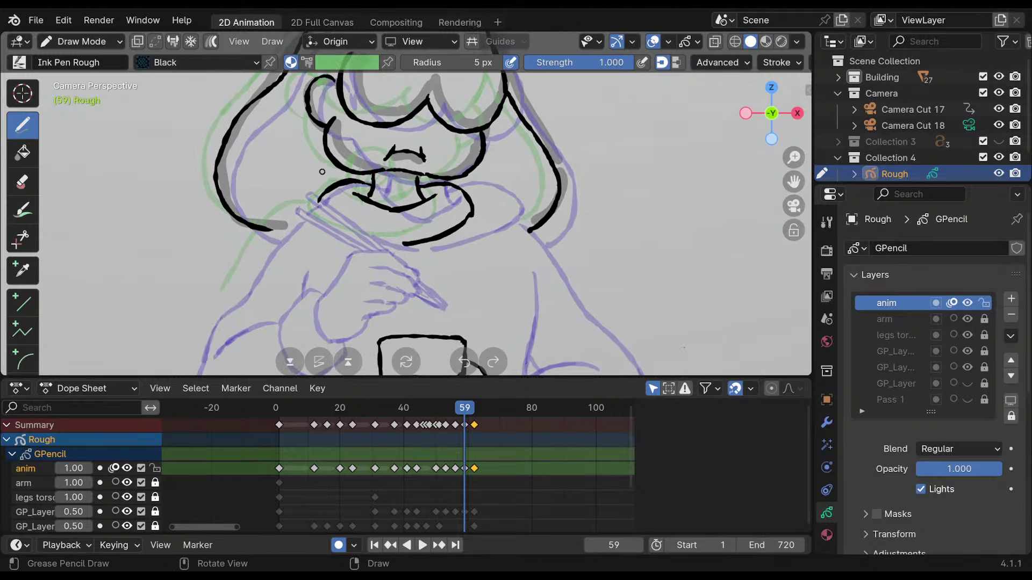
Ink the lower-left edge of the hood, redrawing the stroke until it follows the collar's curve.
mouse_move(319, 205)
left_mouse_down()
mouse_move(364, 242)
mouse_move(388, 243)
left_mouse_up()
key("ctrl+z")
key("ctrl+shift+z")
key("ctrl+z")
left_click_drag(320, 207, 383, 242)
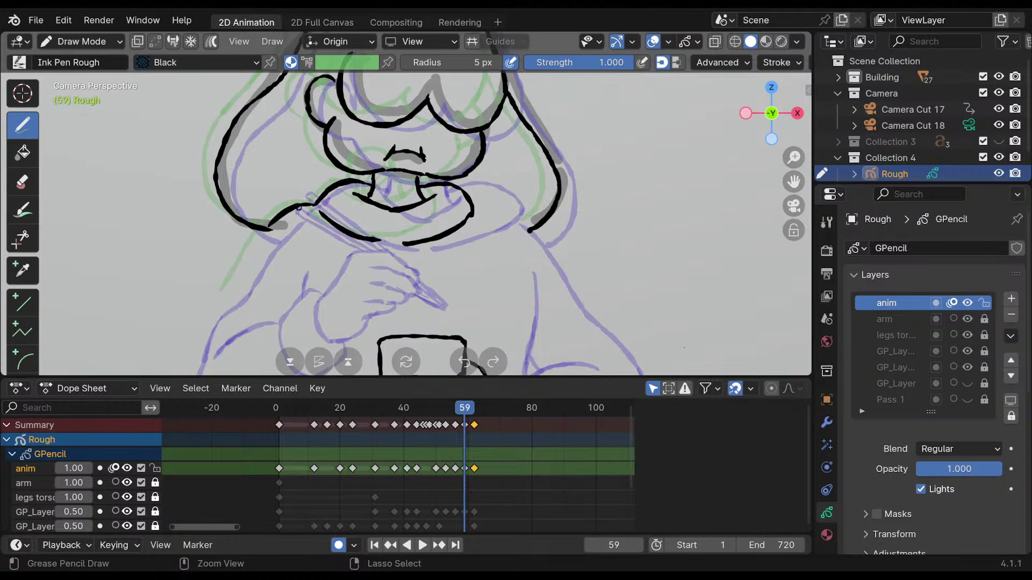
Ink the left shoulder line running down from the hair tip toward the upper arm.
left_click_drag(270, 229, 246, 265)
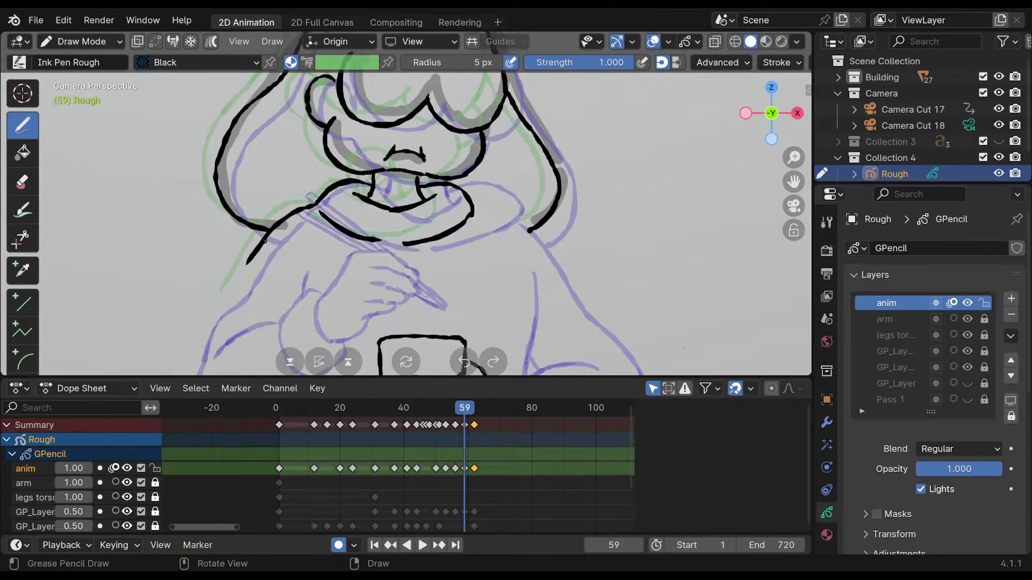
scroll(420, 187, "down", 3, "shift")
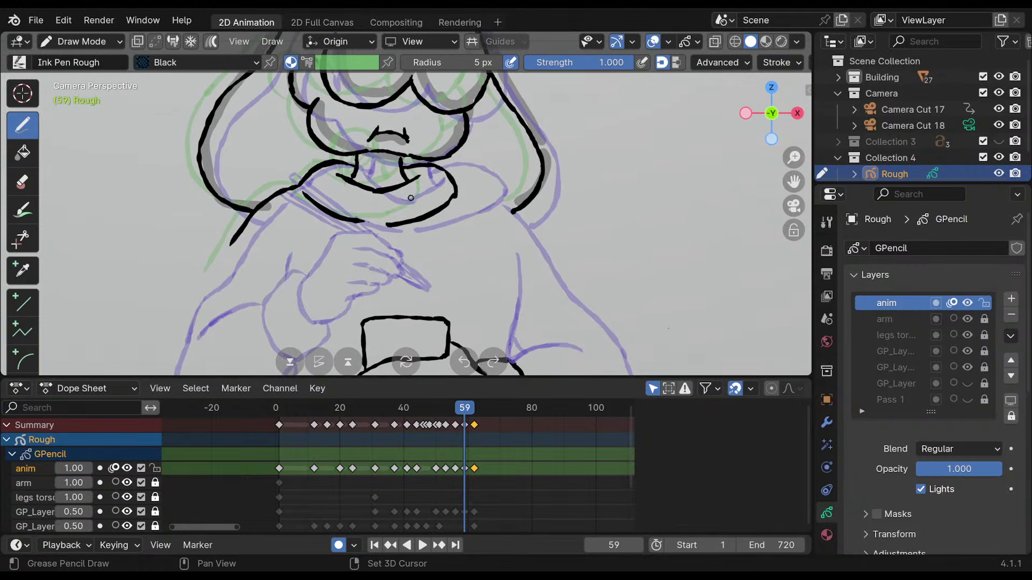
scroll(419, 187, "down", 2)
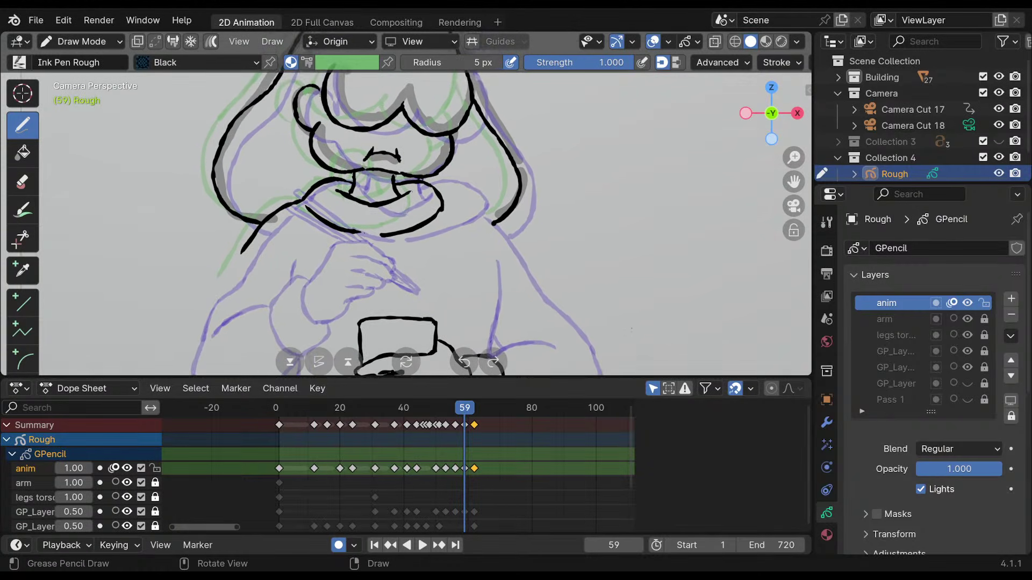
middle_click_drag(232, 254, 253, 237, "shift")
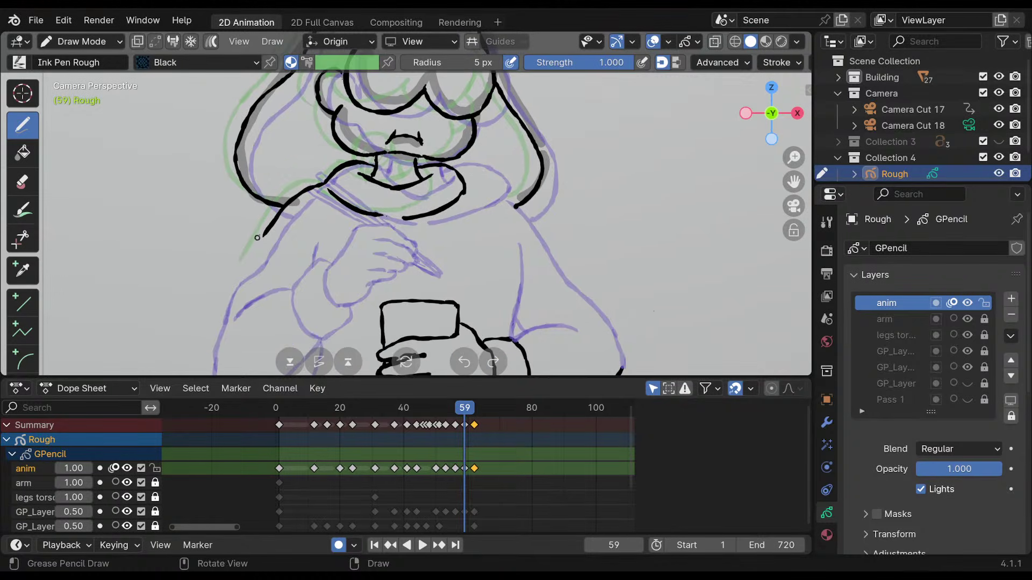
middle_click_drag(495, 162, 461, 169, "shift")
Flip between frames 56, 59 and 62 to check the inked hood and shoulder against the neighbouring poses.
key("Down")
key("Up")
key("Up")
key("Down")
key("Up")
key("Down")
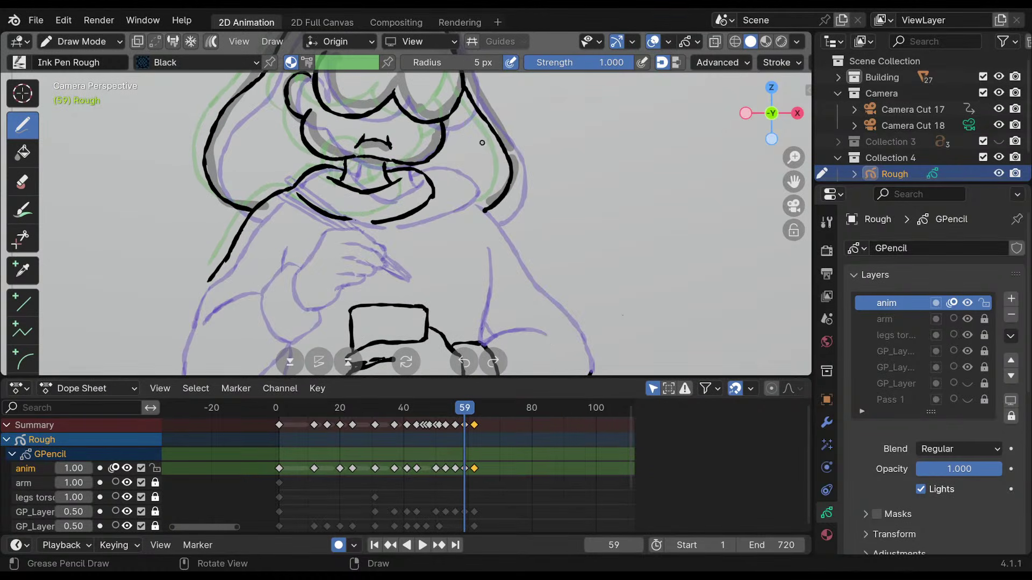
mouse_move(478, 136)
middle_mouse_down("shift")
mouse_move(445, 225)
mouse_move(465, 186)
middle_mouse_up("shift")
key("Up")
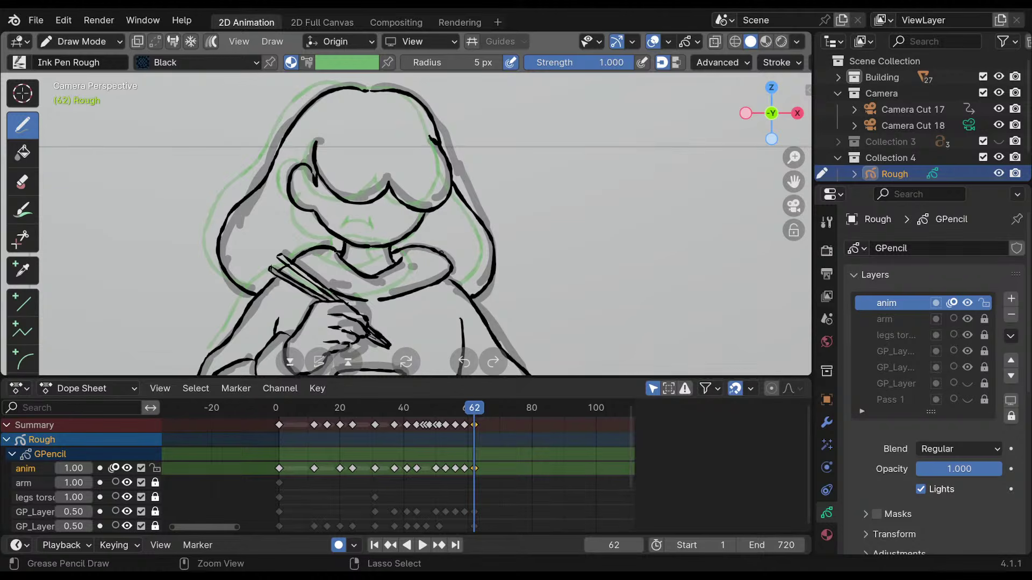
Check the hood at frame 2, narrow its right side in the frame 62 drawing and return to frame 59.
left_click(288, 407)
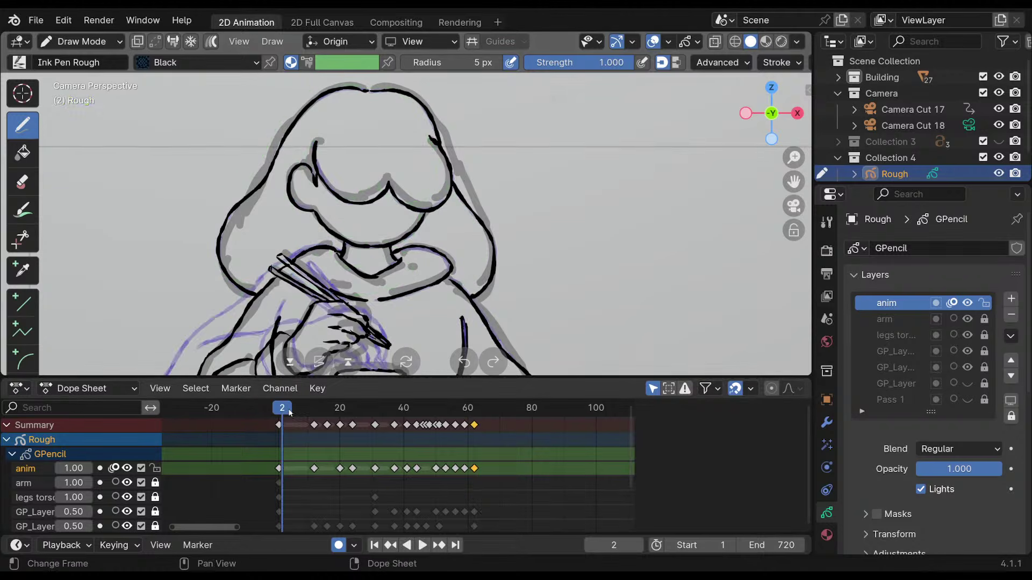
left_click(474, 409)
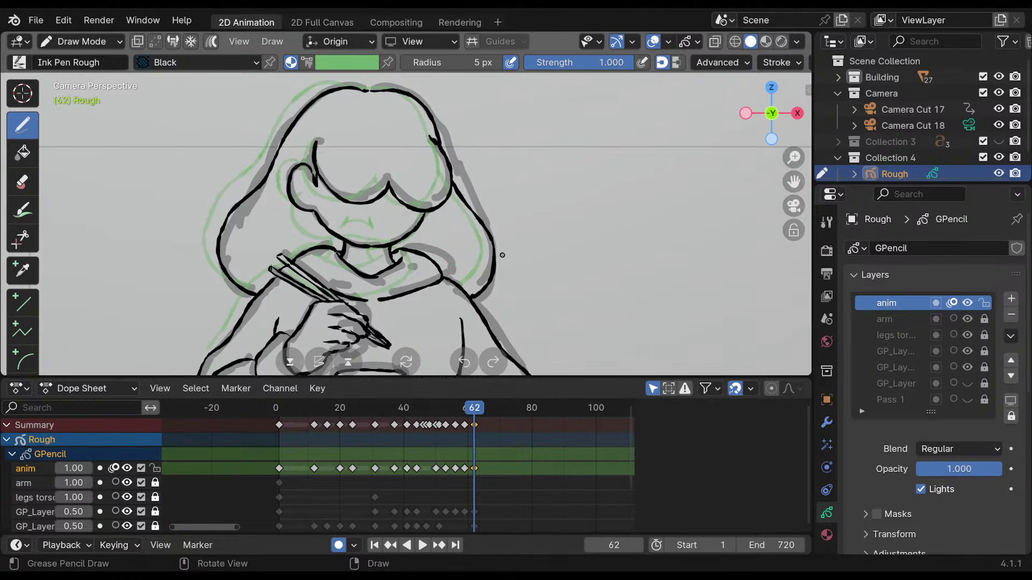
key("Down")
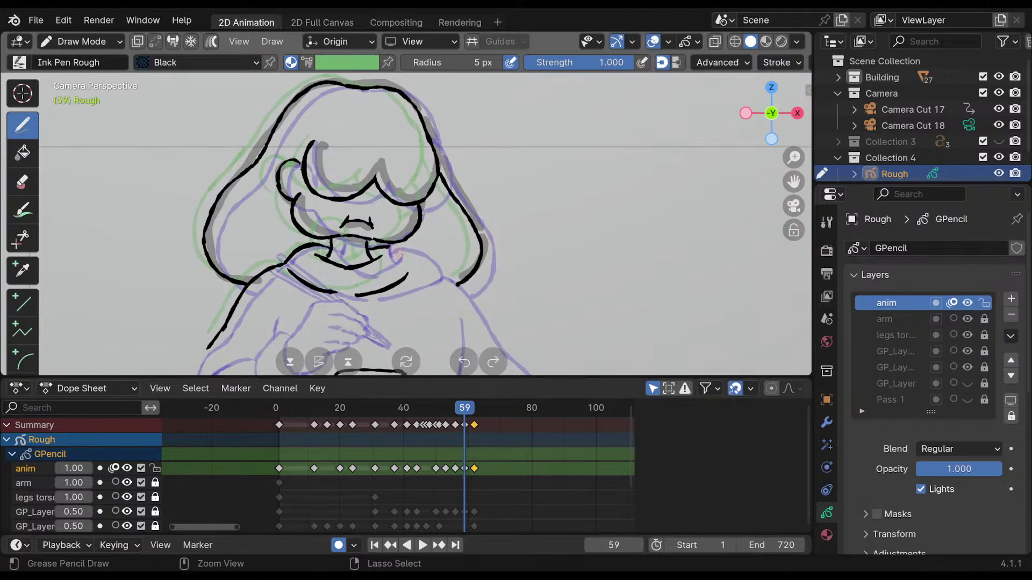
Ink the right edge of the hood in frame 59, curving down to meet the lower collar stroke.
mouse_move(384, 245)
left_mouse_down()
mouse_move(412, 257)
mouse_move(407, 277)
left_mouse_up()
mouse_move(507, 201)
middle_mouse_down("shift")
mouse_move(488, 232)
mouse_move(486, 214)
mouse_move(486, 233)
middle_mouse_up("shift")
mouse_move(487, 175)
middle_mouse_down("ctrl")
mouse_move(485, 190)
mouse_move(470, 166)
mouse_move(475, 196)
middle_mouse_up("ctrl")
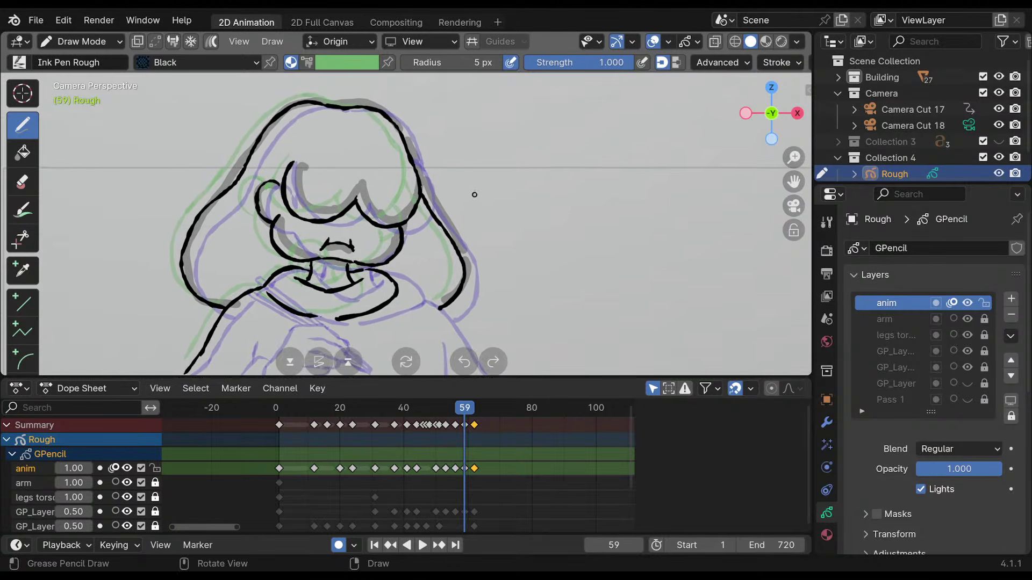
Select the hair, face, hood and left shoulder strokes in Edit Mode, nudge them slightly right and down, and return to Draw Mode.
left_click(81, 41)
left_click(88, 76)
mouse_move(172, 151)
left_mouse_down()
mouse_move(505, 301)
mouse_move(476, 167)
left_mouse_up()
mouse_move(248, 293)
middle_mouse_down("shift")
mouse_move(280, 243)
mouse_move(274, 229)
middle_mouse_up("shift")
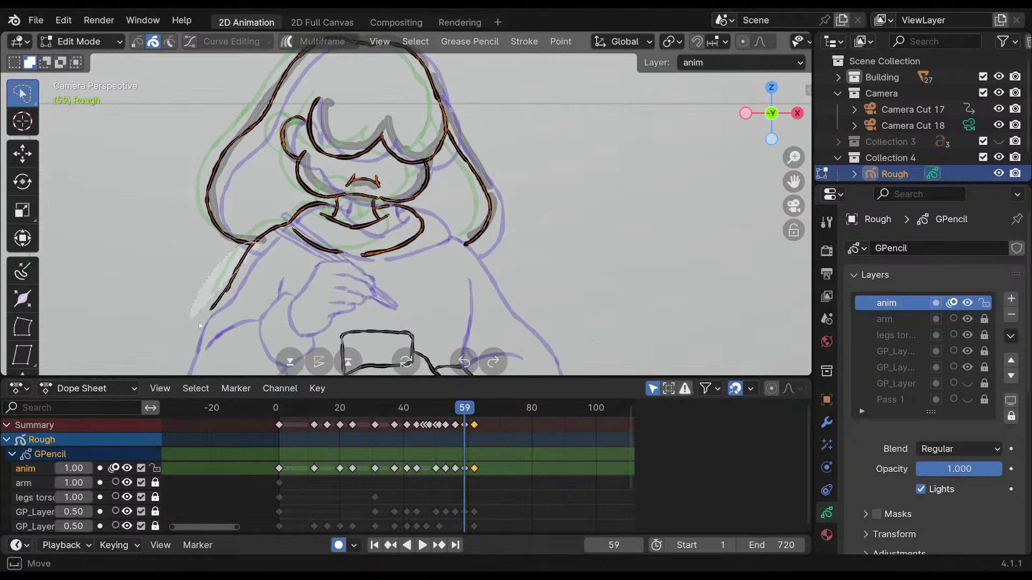
middle_click_drag(516, 178, 481, 218, "shift")
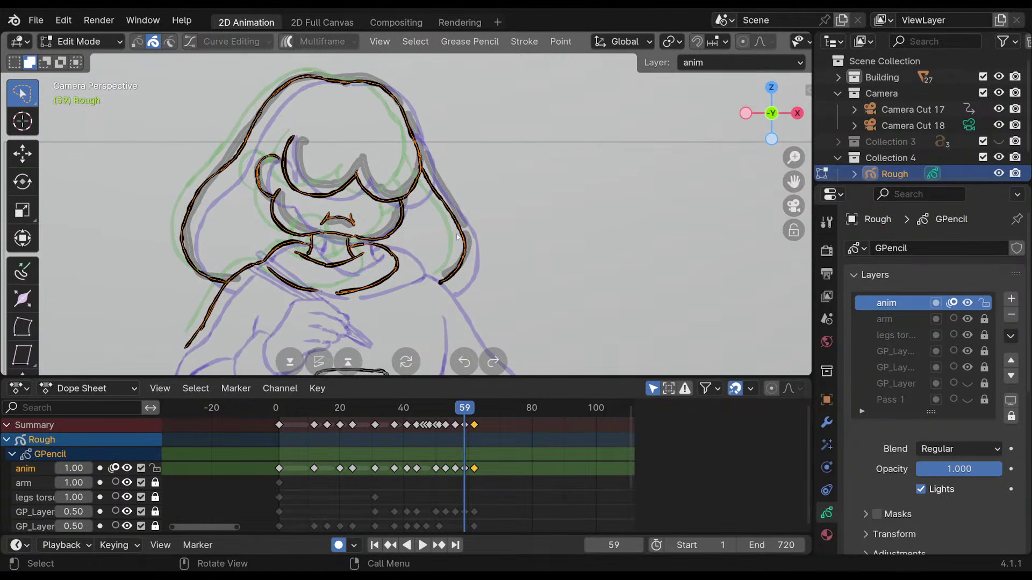
key("g")
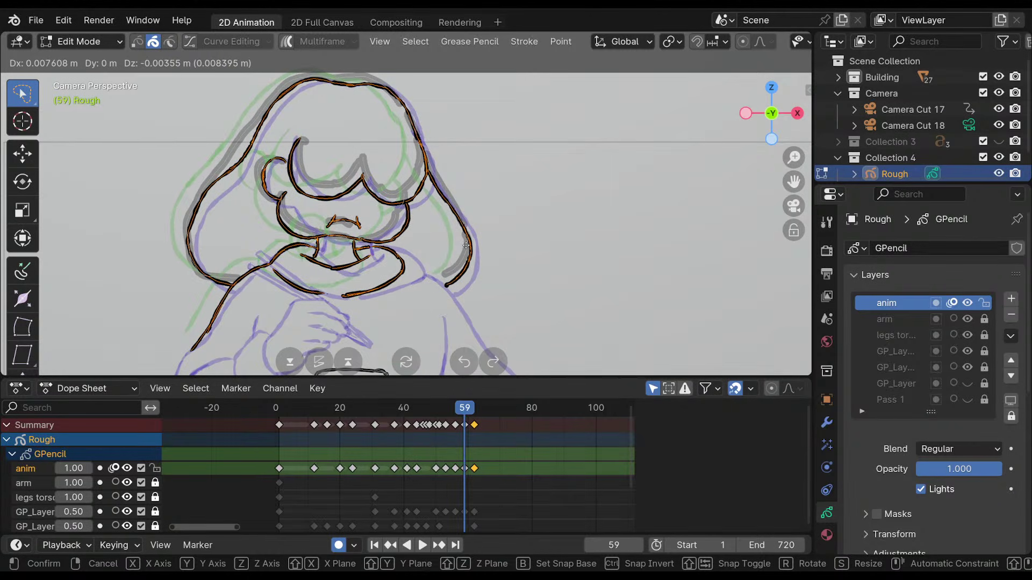
left_click(466, 245)
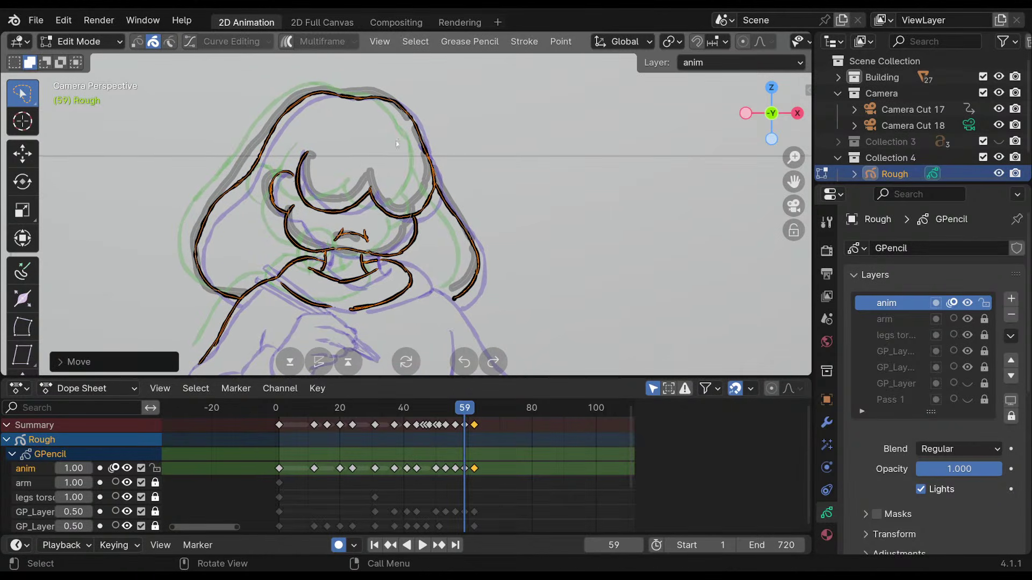
left_click(81, 42)
left_click(86, 110)
middle_click_drag(433, 135, 429, 154, "shift")
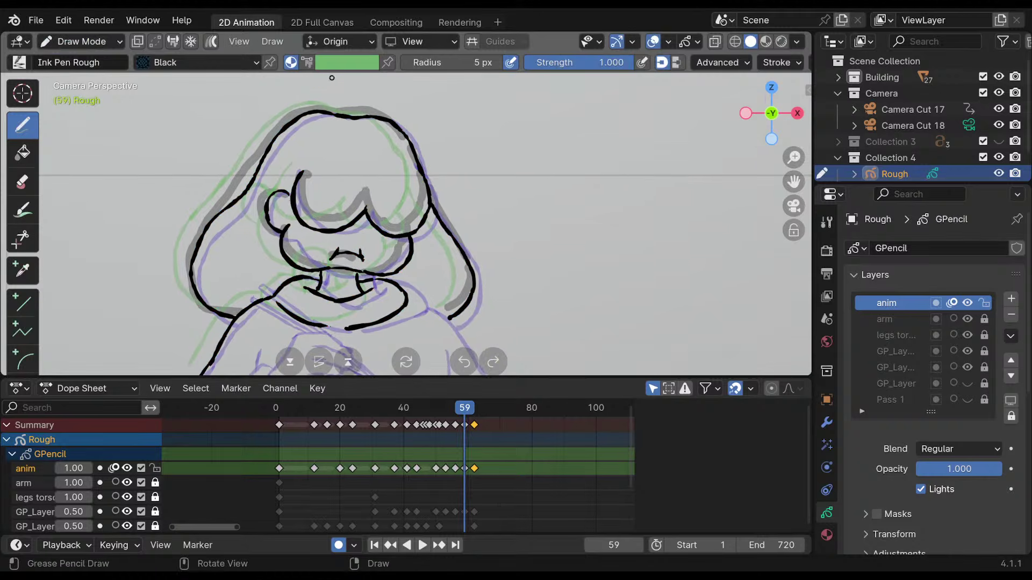
Touch up the left hair contour and ink the right shoulder line running down from the hood.
mouse_move(224, 207)
left_mouse_down("ctrl")
mouse_move(232, 202)
mouse_move(197, 243)
left_mouse_up("ctrl")
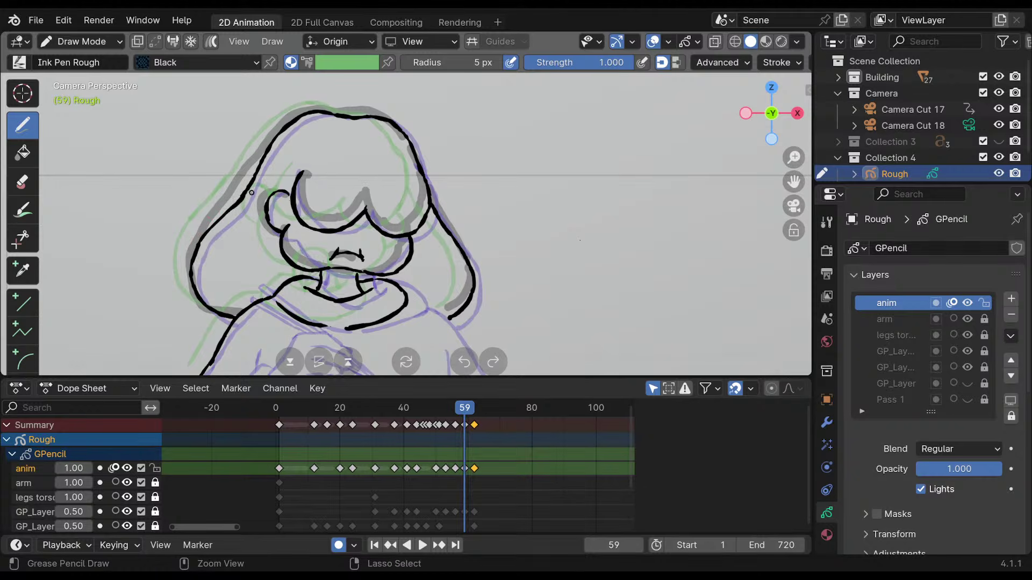
middle_click_drag(363, 207, 355, 164, "shift")
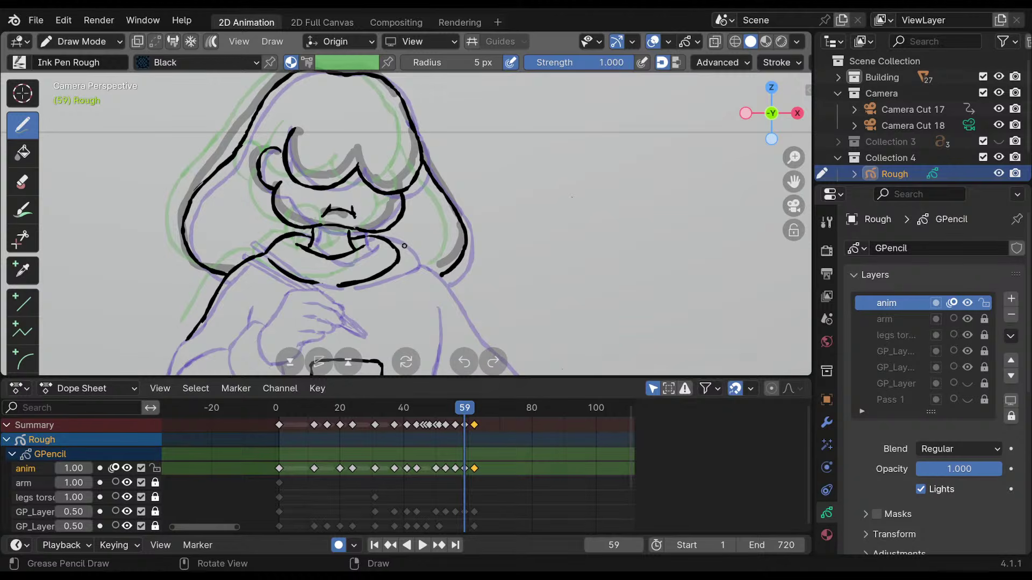
left_click_drag(399, 253, 451, 301)
middle_click_drag(412, 251, 409, 178, "shift")
scroll(433, 221, "down", 3)
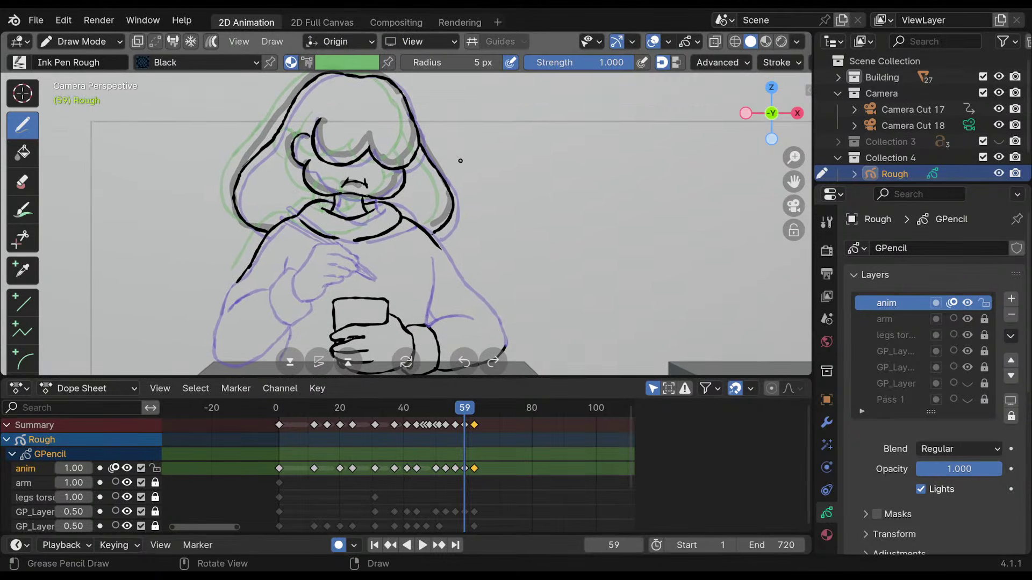
Flip between frames 59 and 62 to compare the inked hood and right shoulder with the next pose.
key("Up")
key("Down")
key("Up")
key("Down")
key("Up")
key("Down")
Erase the hood's right edge and lower-left stroke and rework its upper-left edge.
middle_click_drag(440, 154, 445, 120, "shift")
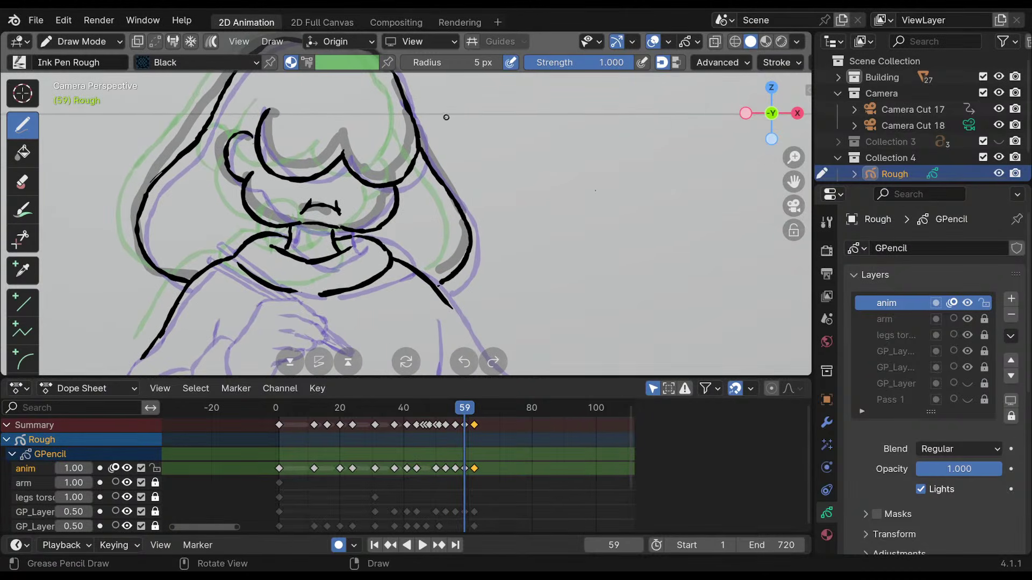
left_click_drag(388, 246, 370, 282, "ctrl")
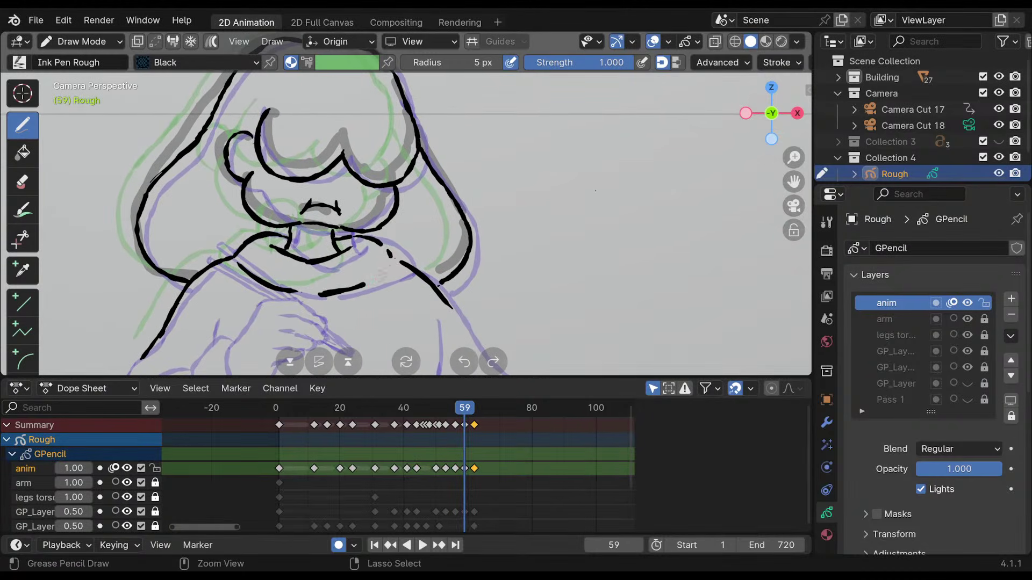
mouse_move(262, 235)
left_mouse_down("ctrl")
mouse_move(279, 235)
mouse_move(287, 255)
mouse_move(292, 245)
mouse_move(285, 254)
mouse_move(269, 242)
left_mouse_up("ctrl")
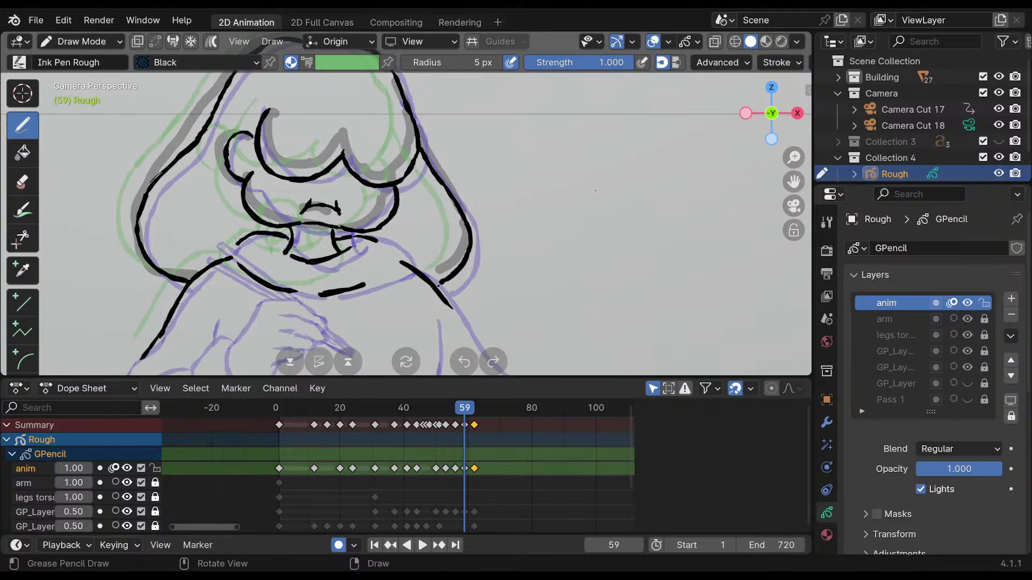
left_click_drag(239, 269, 292, 291, "ctrl")
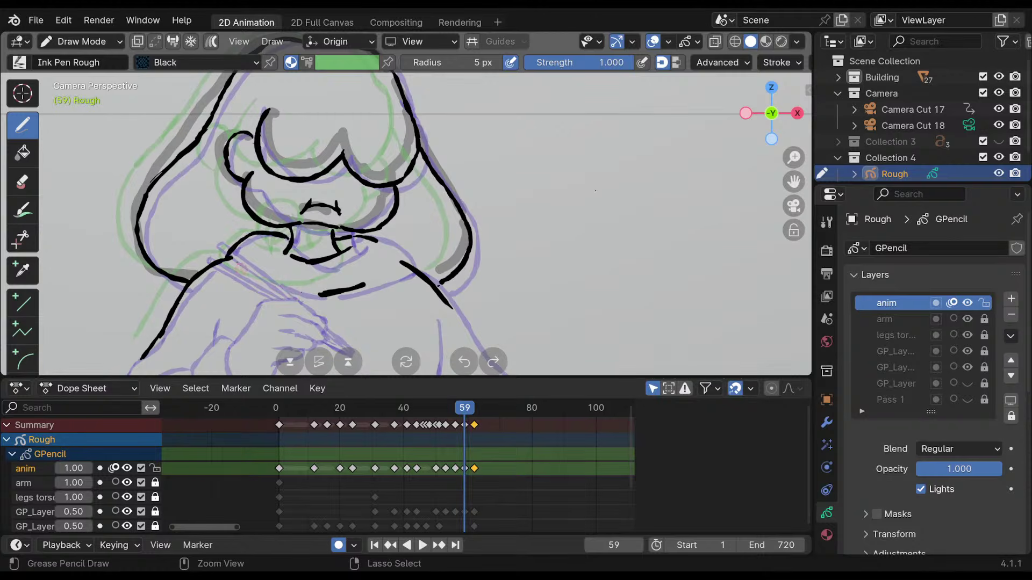
Redraw the hood's lower-left edge and right side as a smoother, slightly higher collar curve.
left_click_drag(239, 264, 317, 294)
left_click_drag(260, 278, 356, 286, "ctrl")
left_click_drag(262, 278, 363, 286)
left_click_drag(264, 278, 324, 290)
mouse_move(383, 240)
left_mouse_down("ctrl")
mouse_move(403, 242)
mouse_move(359, 237)
mouse_move(395, 262)
mouse_move(341, 288)
left_mouse_up("ctrl")
left_click_drag(393, 266, 333, 292)
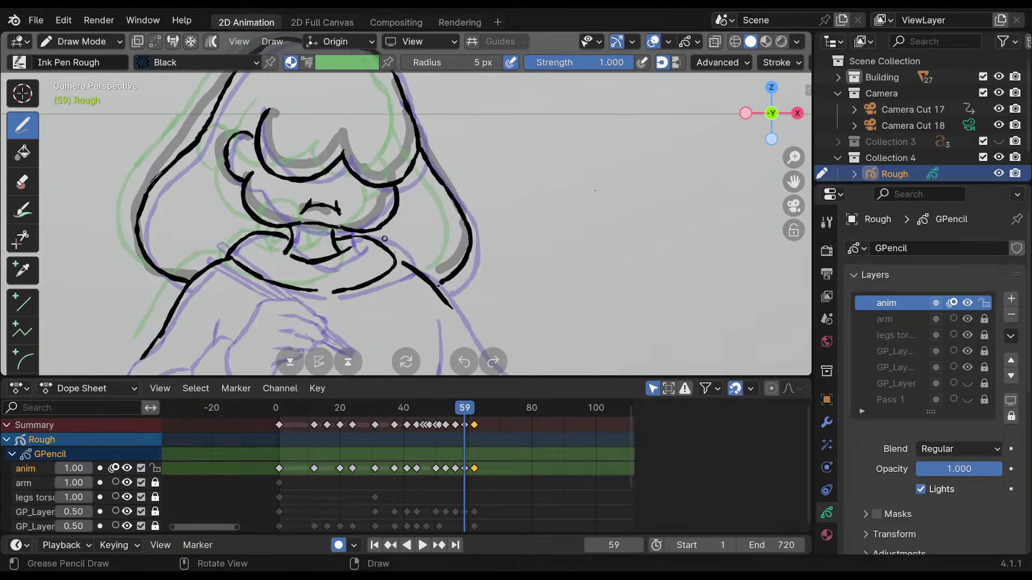
Redraw the right shoulder line from the hood's edge, repeating the stroke until it slopes cleanly toward the arm.
scroll(379, 232, "down", 3, "shift")
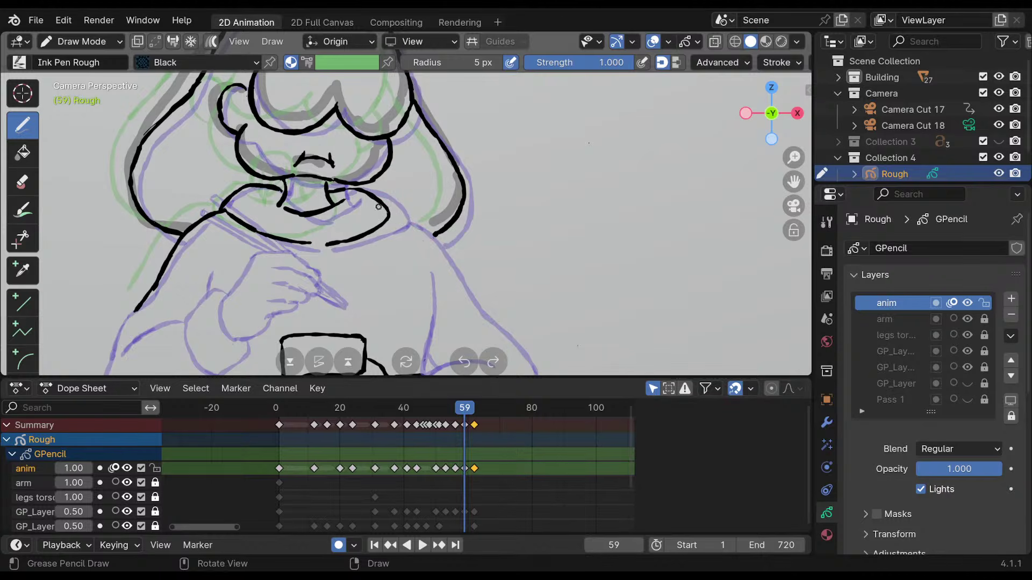
left_click_drag(392, 215, 443, 256)
key("ctrl+z")
left_click_drag(394, 219, 451, 271)
key("ctrl+z")
left_click_drag(394, 217, 450, 269)
key("ctrl+z")
left_click_drag(402, 221, 458, 284)
mouse_move(406, 208)
middle_mouse_down("shift")
mouse_move(411, 186)
mouse_move(462, 231)
middle_mouse_up("shift")
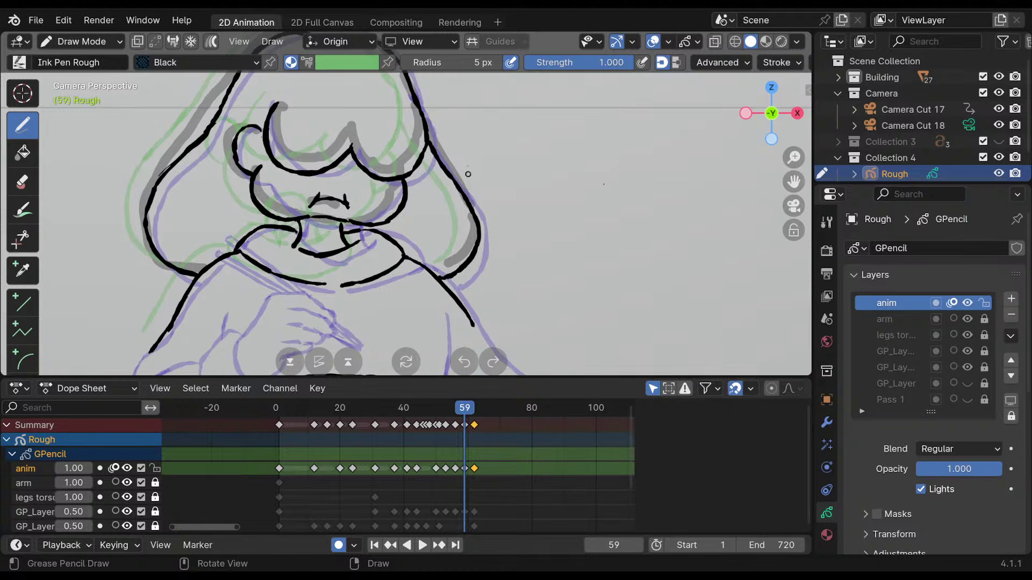
Erase the right outer hair edge below the bangs and redraw it with a smoother curve.
middle_click_drag(467, 156, 466, 183, "shift")
left_click_drag(432, 171, 466, 231, "ctrl")
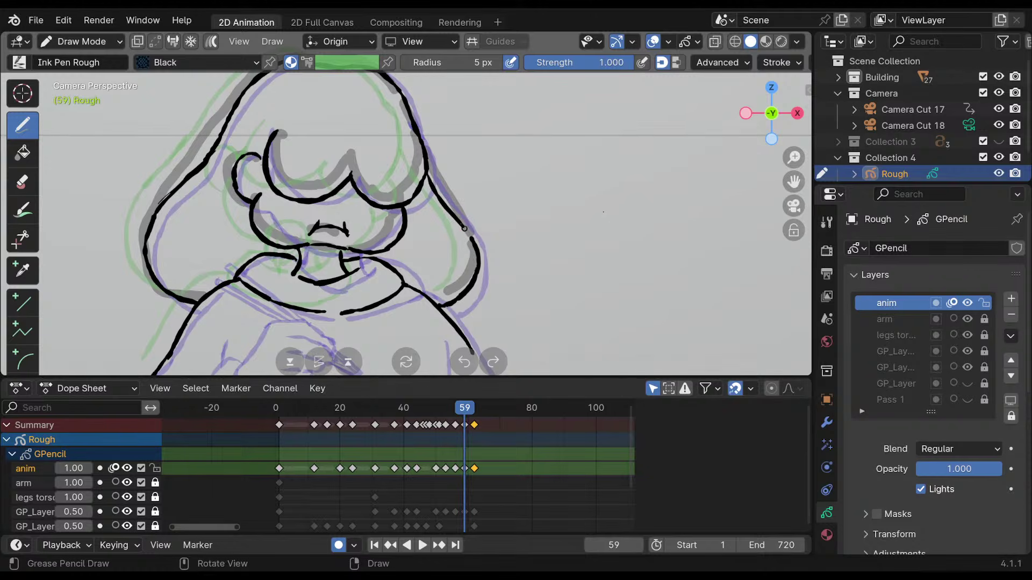
middle_click_drag(404, 126, 432, 173, "shift")
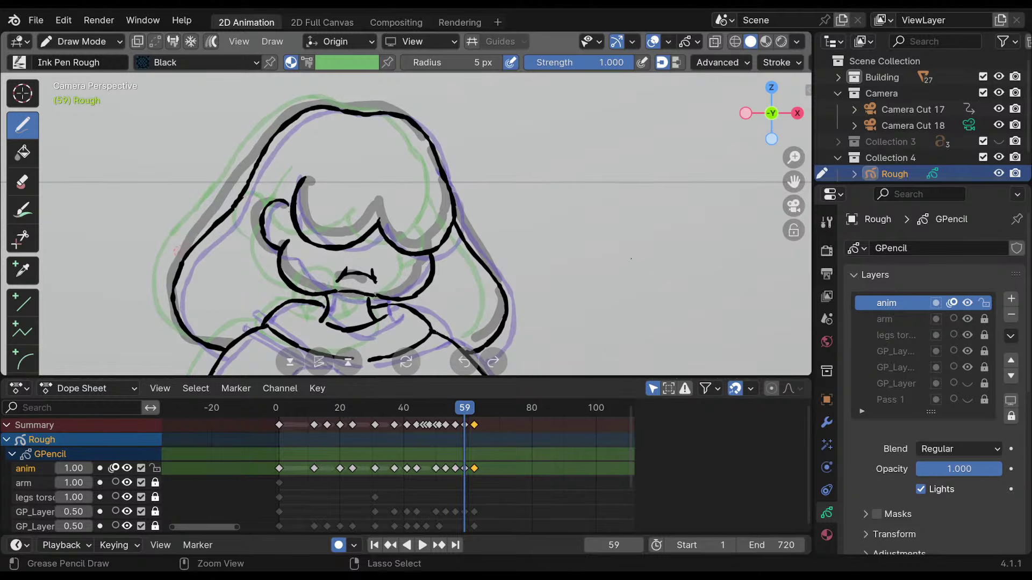
Extend the right shoulder line into the outer arm contour and ink it down to the elbow on the table.
mouse_move(466, 298)
middle_mouse_down("shift")
mouse_move(429, 177)
mouse_move(403, 145)
middle_mouse_up("shift")
middle_click_drag(432, 203, 422, 195, "shift")
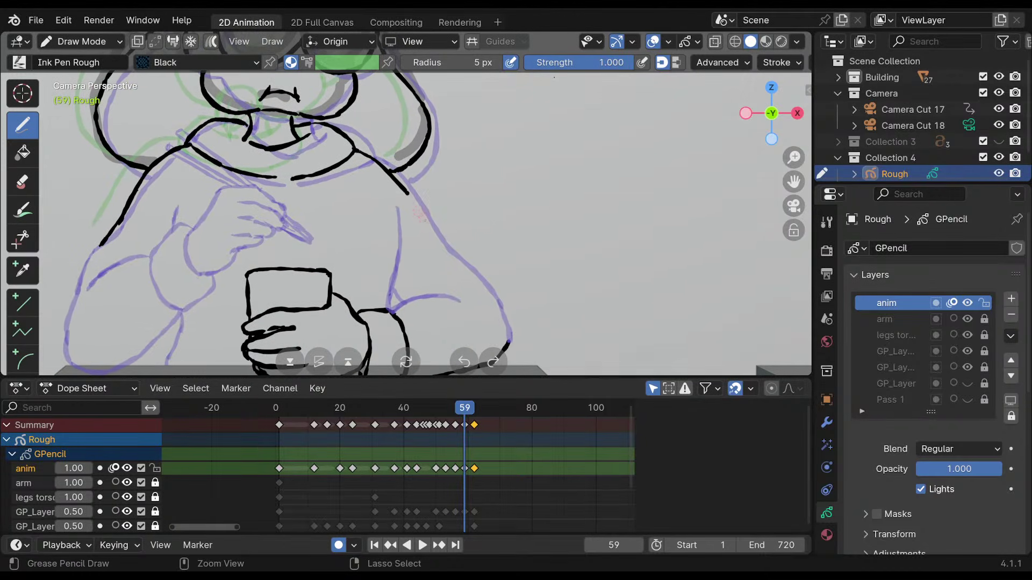
left_click_drag(413, 203, 454, 256)
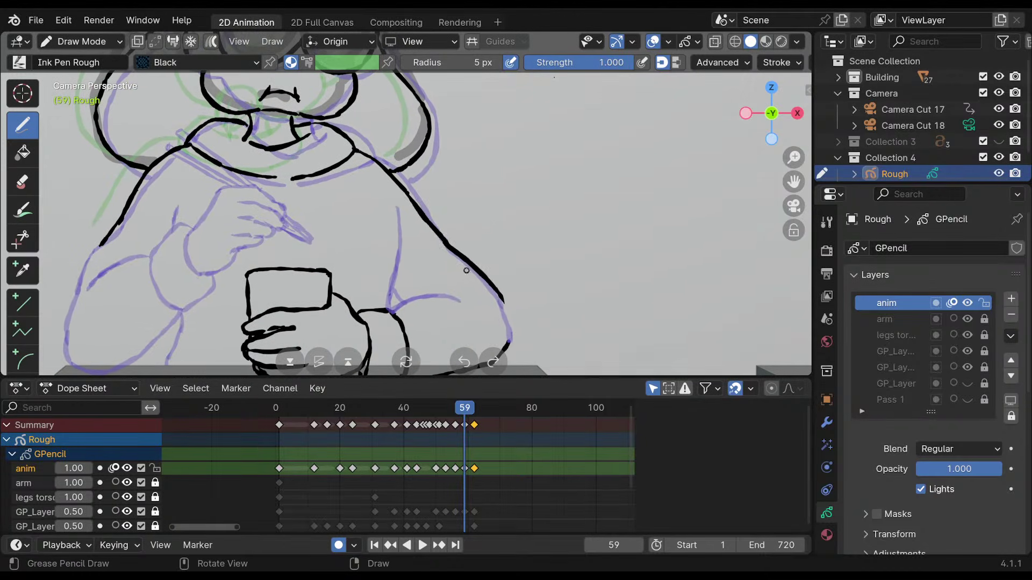
middle_click_drag(473, 272, 454, 203, "shift")
mouse_move(441, 215)
left_mouse_down()
mouse_move(482, 260)
mouse_move(502, 312)
left_mouse_up()
key("ctrl+z")
left_click_drag(478, 252, 501, 310)
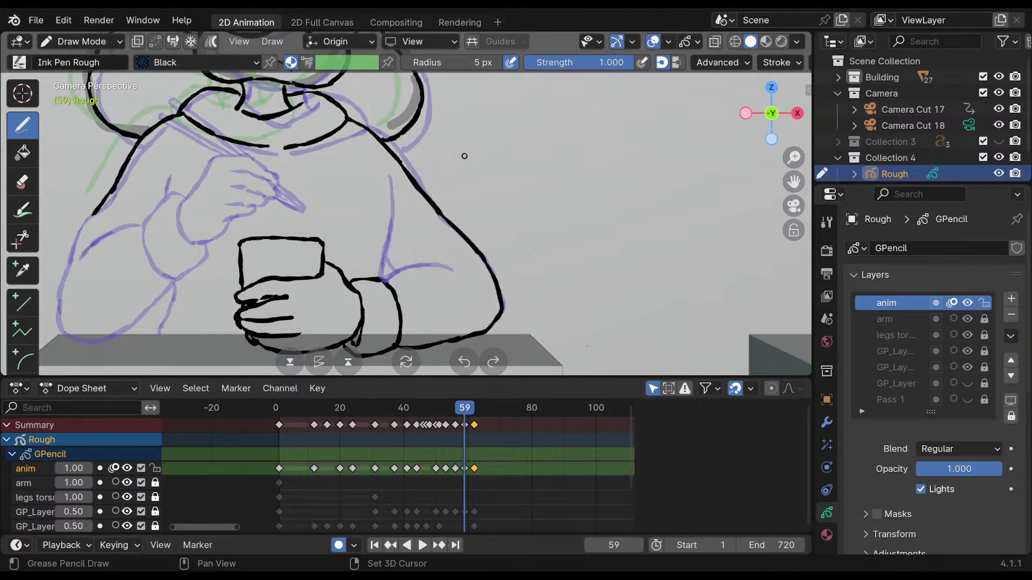
Ink the right sleeve's fold above the cuff and the inner arm line running down the torso to it.
middle_click_drag(462, 232, 484, 231, "shift")
left_click_drag(471, 262, 411, 276)
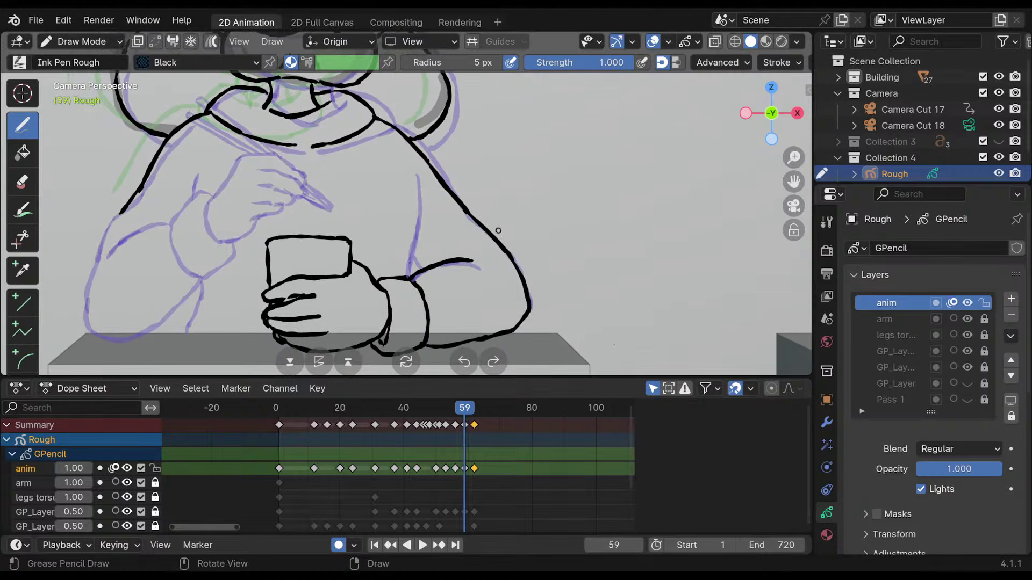
left_click_drag(407, 179, 407, 275)
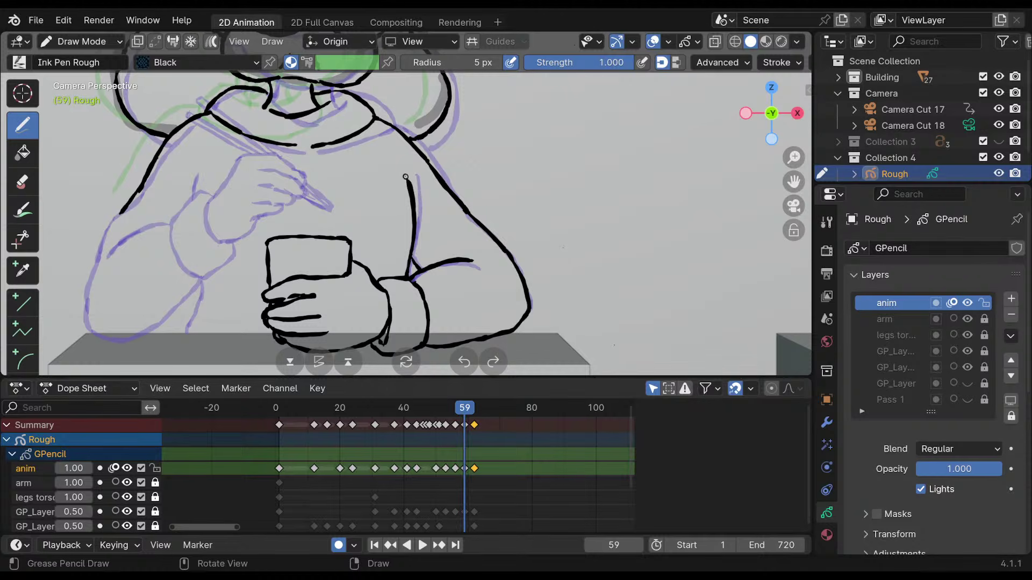
Redraw the left shoulder line from below the hair and extend it down the outer upper arm.
scroll(406, 177, "up", 3)
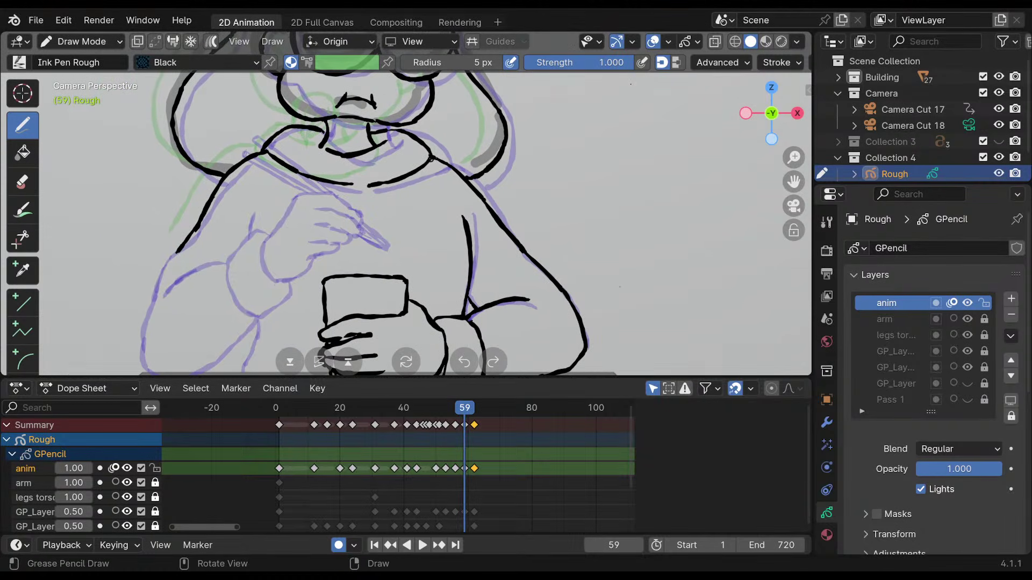
mouse_move(429, 196)
middle_mouse_down("shift")
mouse_move(442, 178)
mouse_move(489, 172)
middle_mouse_up("shift")
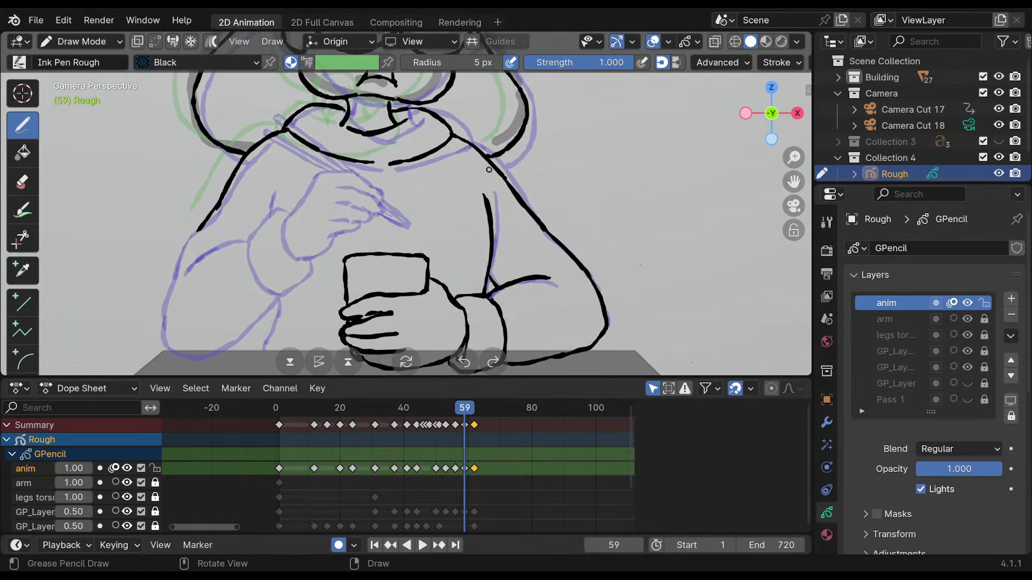
key("ctrl+z")
key("ctrl+shift+z")
key("ctrl+z")
left_click_drag(231, 180, 189, 240)
key("ctrl+z")
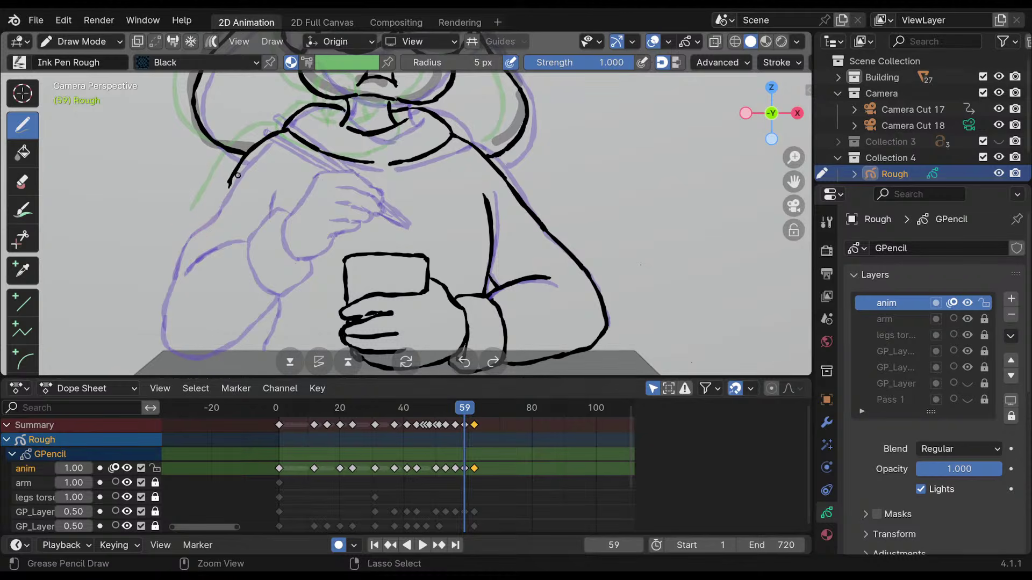
left_click_drag(234, 175, 169, 283)
key("ctrl+z")
key("ctrl+z")
left_click_drag(200, 235, 165, 298)
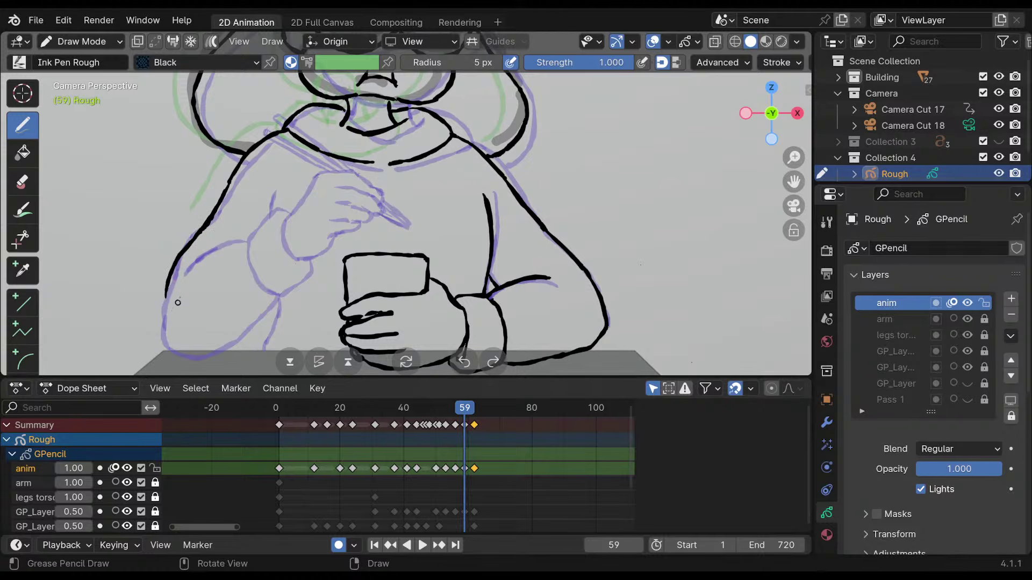
middle_click_drag(396, 185, 411, 176, "shift")
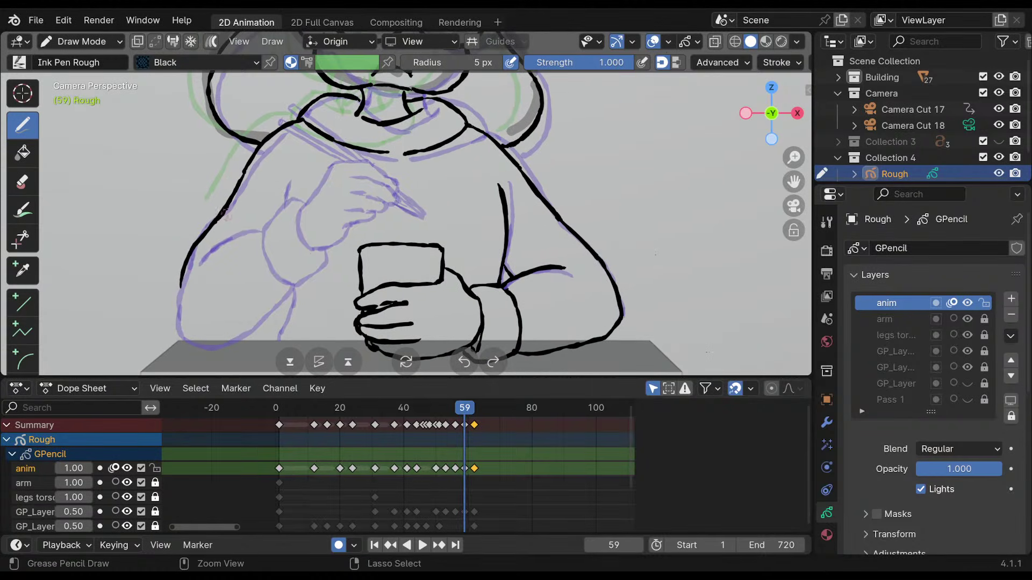
Ink the left arm's outer contour down and around the elbow resting on the table, redrawing strokes that miss the curve.
key("ctrl+z")
mouse_move(210, 224)
left_mouse_down()
mouse_move(172, 311)
mouse_move(193, 341)
left_mouse_up()
key("ctrl+z")
key("ctrl+z")
mouse_move(196, 240)
left_mouse_down()
mouse_move(172, 321)
mouse_move(208, 347)
left_mouse_up()
key("ctrl+z")
key("ctrl+z")
key("ctrl+z")
key("ctrl+z")
key("ctrl+z")
Flip back and forth through the keyframes from 53 to 62 to check the inked torso and arms against neighbouring poses.
scroll(387, 202, "down", 2)
mouse_move(450, 178)
middle_mouse_down("ctrl")
mouse_move(430, 226)
mouse_move(439, 249)
mouse_move(451, 203)
middle_mouse_up("ctrl")
key("Down")
key("Down")
key("Up")
key("Up")
key("Up")
key("Down")
key("Up")
key("Down")
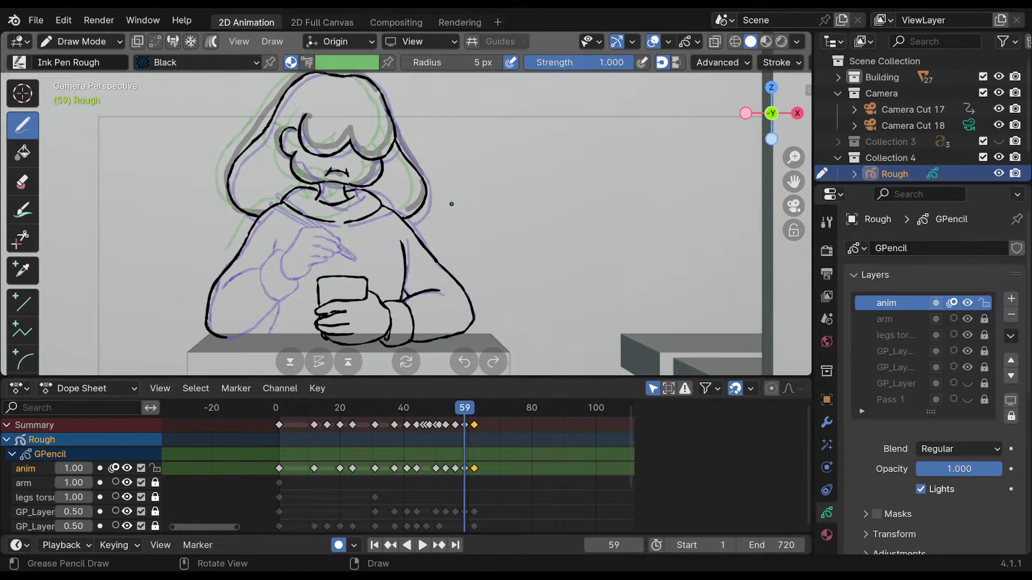
key("Down")
key("Down")
key("Down")
key("Up")
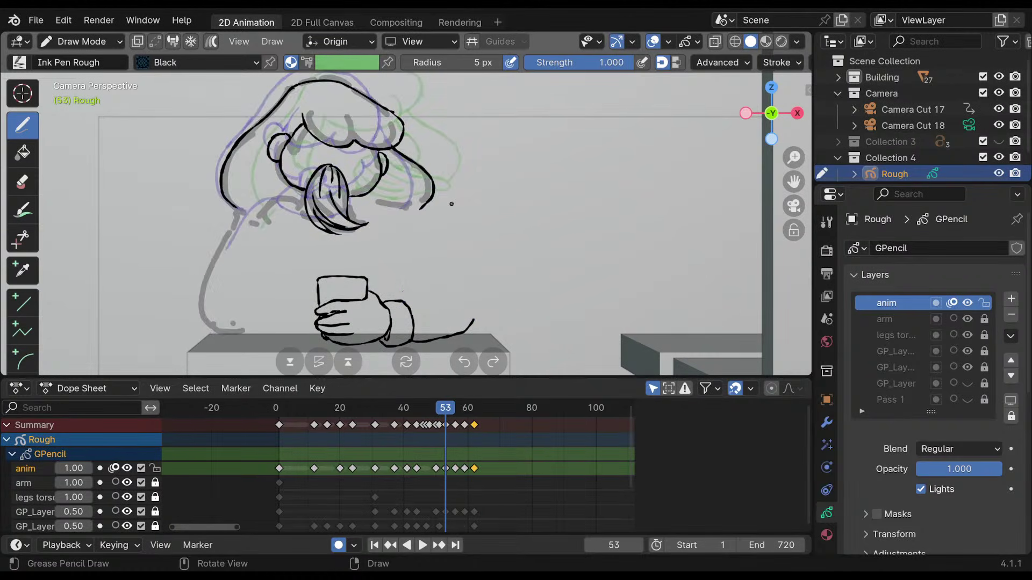
key("Up")
key("Up")
key("Up")
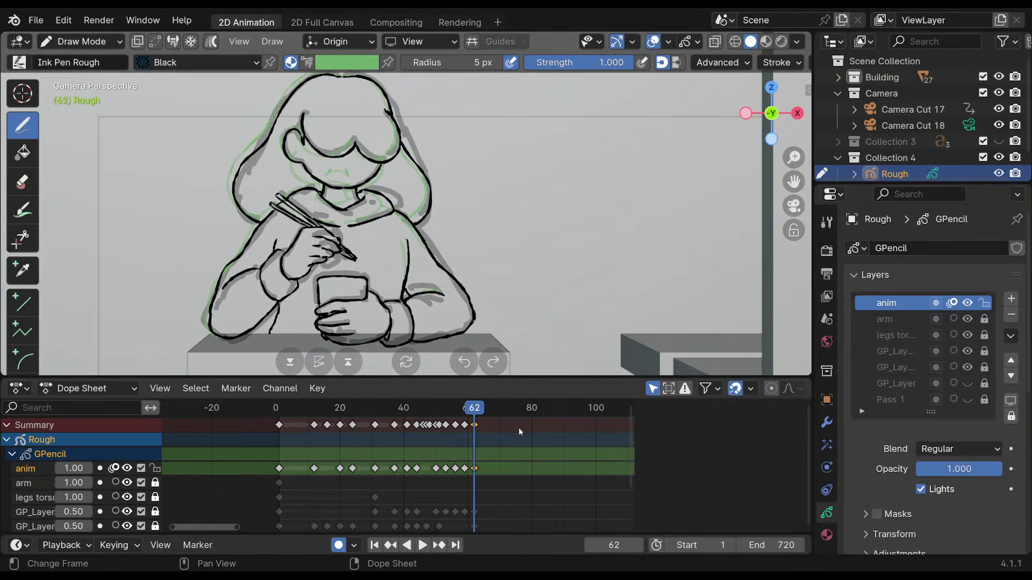
key("Down")
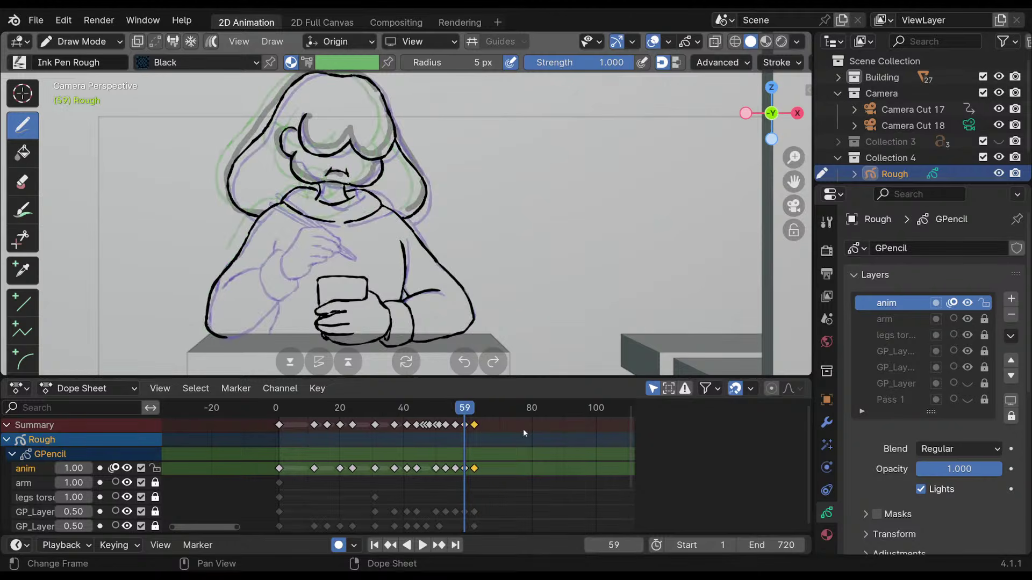
key("Up")
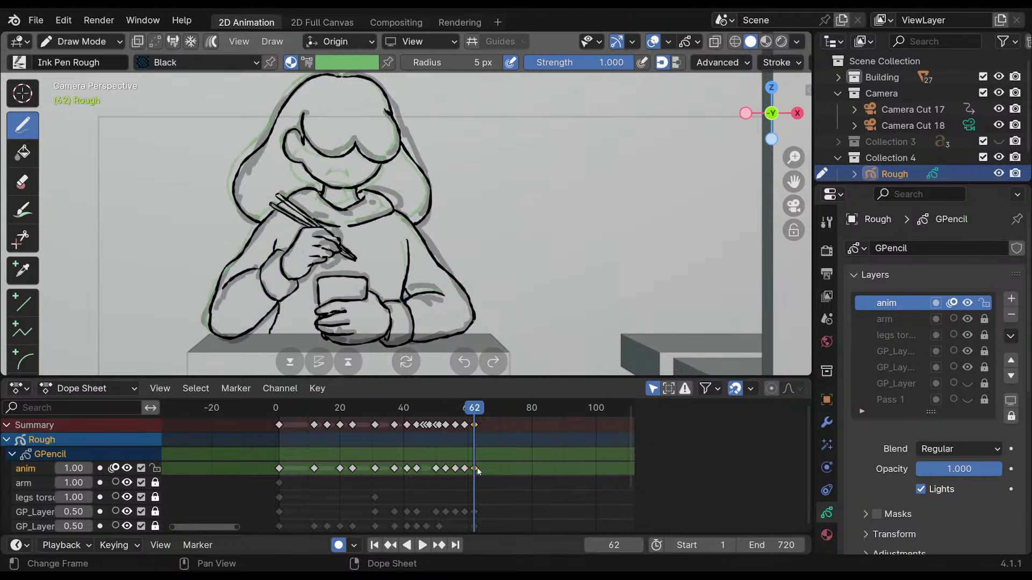
Move the anim layer's last keyframe to frame 68 and compare its drawing with the preceding ones.
key("g")
left_click(506, 473)
key("Down")
key("Up")
key("Down")
key("Down")
key("Up")
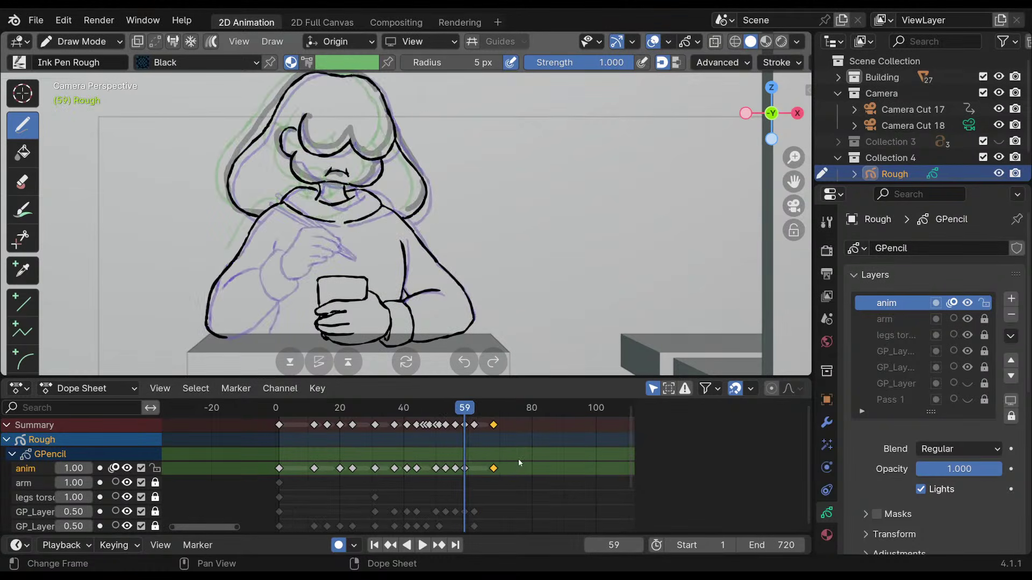
On frame 59, clear the collar line beneath the chopsticks and ink the raised hand holding both chopsticks.
scroll(406, 145, "up", 3)
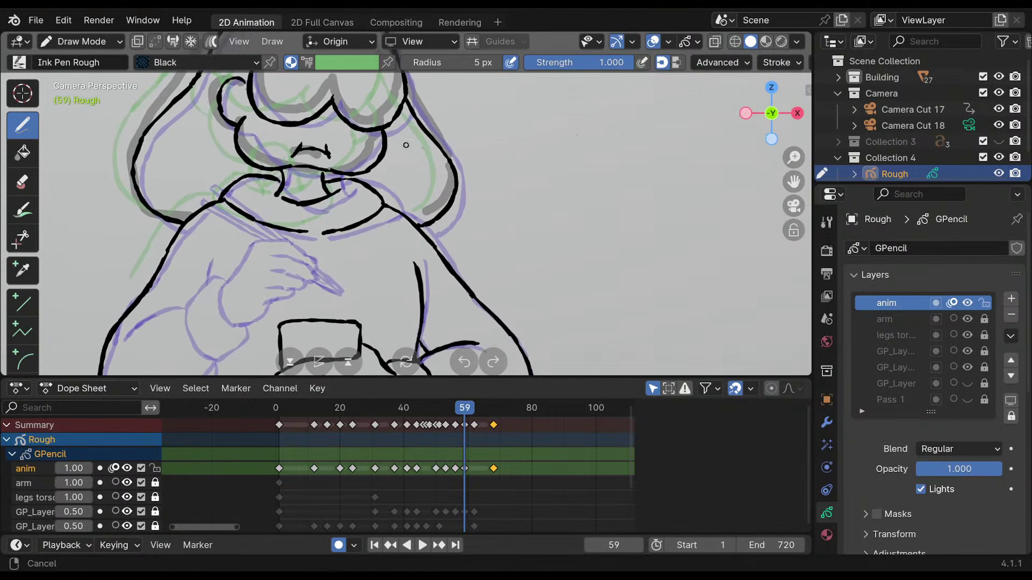
middle_click_drag(406, 145, 449, 155, "shift")
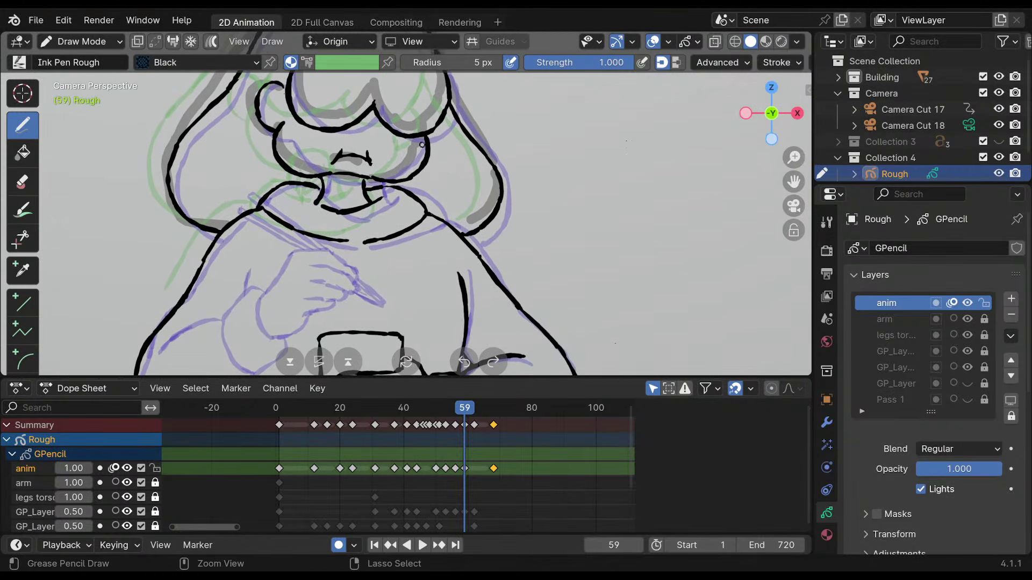
left_click_drag(261, 208, 304, 231, "ctrl")
mouse_move(249, 196)
left_mouse_down()
mouse_move(320, 247)
mouse_move(260, 296)
mouse_move(256, 329)
mouse_move(288, 339)
left_mouse_up()
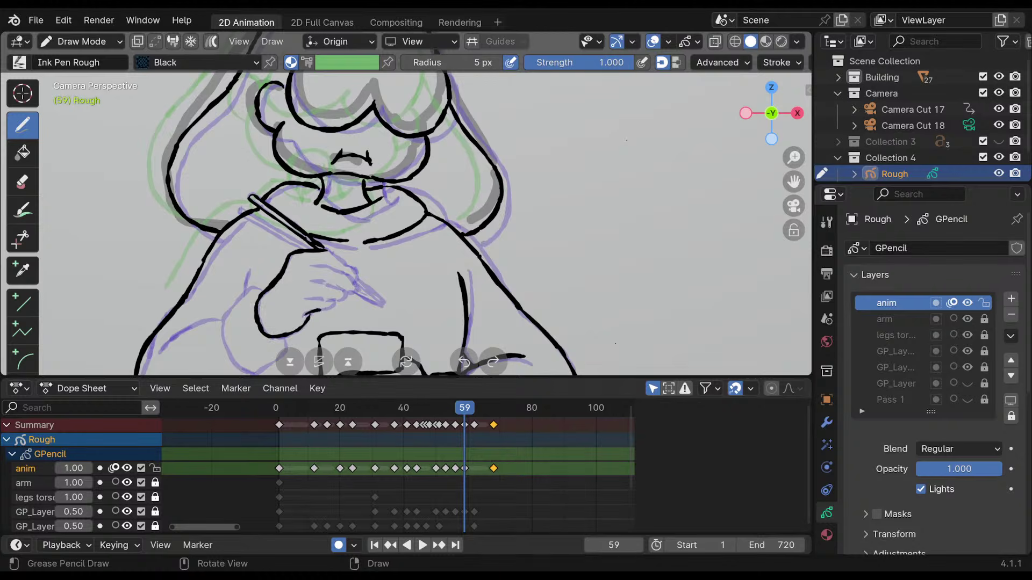
mouse_move(312, 302)
left_mouse_down()
mouse_move(347, 294)
mouse_move(355, 276)
left_mouse_up()
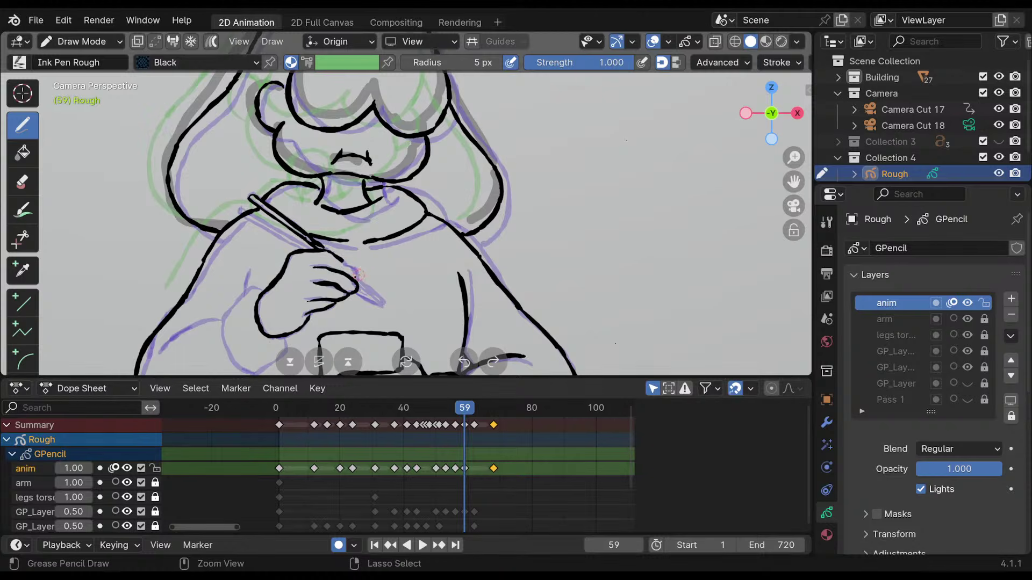
left_click_drag(357, 283, 384, 306)
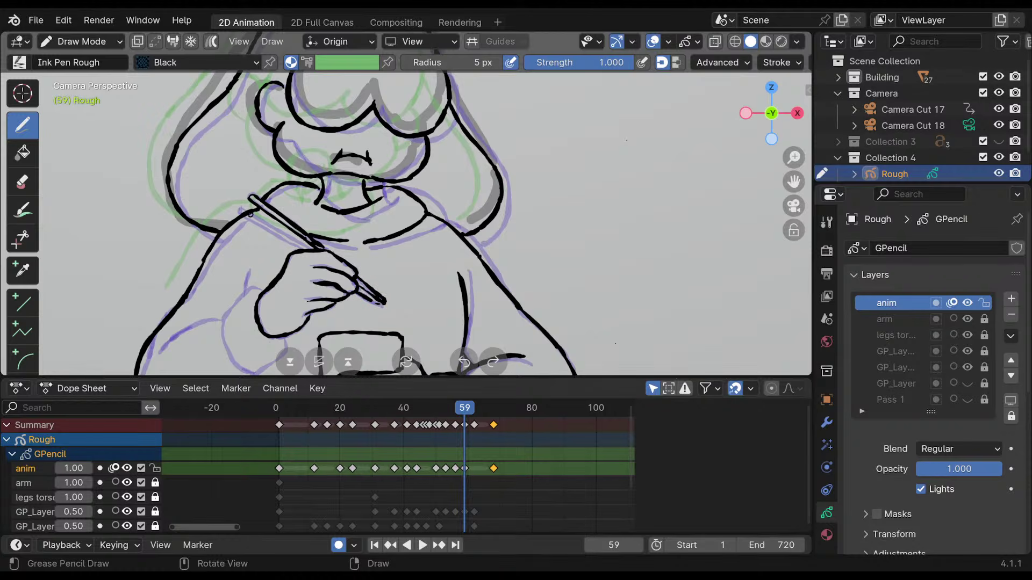
left_click_drag(245, 209, 311, 248)
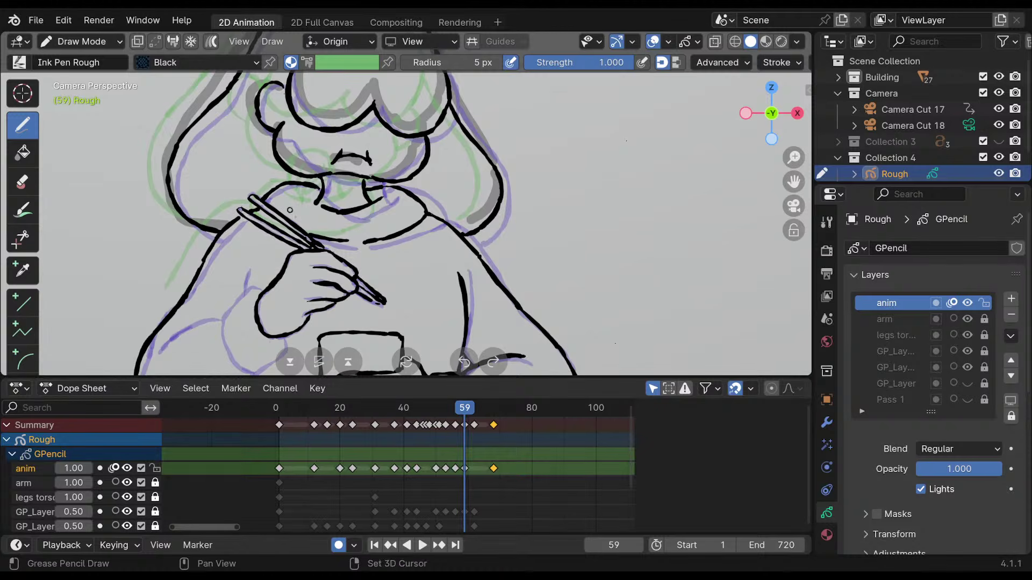
Ink the wrist and sleeve cuff of the raised hand, following the onion-skin pose.
middle_click_drag(269, 217, 278, 152, "shift")
left_click_drag(267, 224, 253, 224)
left_click_drag(258, 222, 229, 251)
key("ctrl+z")
key("ctrl+z")
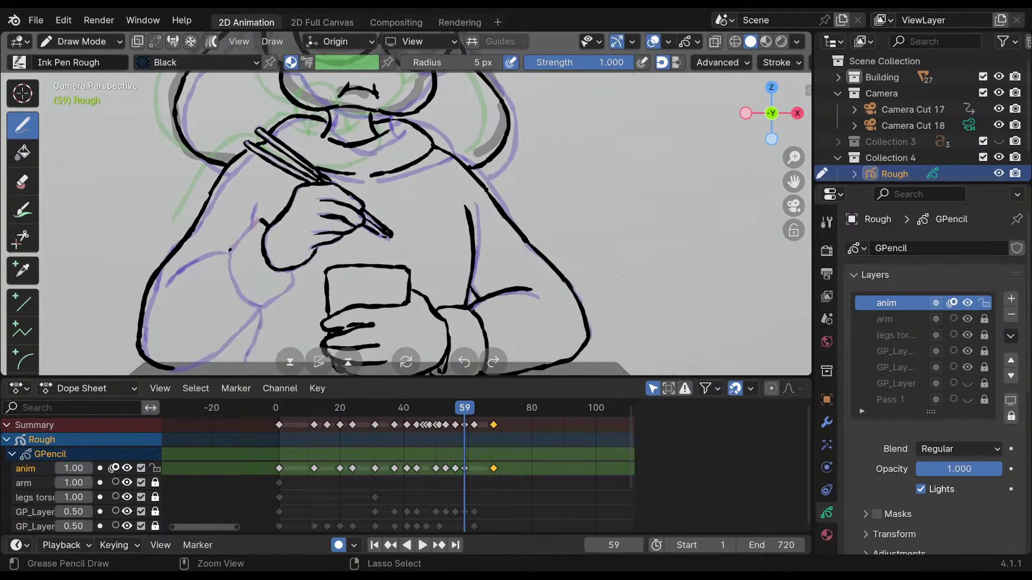
mouse_move(268, 224)
left_mouse_down()
mouse_move(228, 256)
mouse_move(252, 224)
mouse_move(230, 273)
mouse_move(260, 307)
mouse_move(291, 286)
left_mouse_up()
key("ctrl+z")
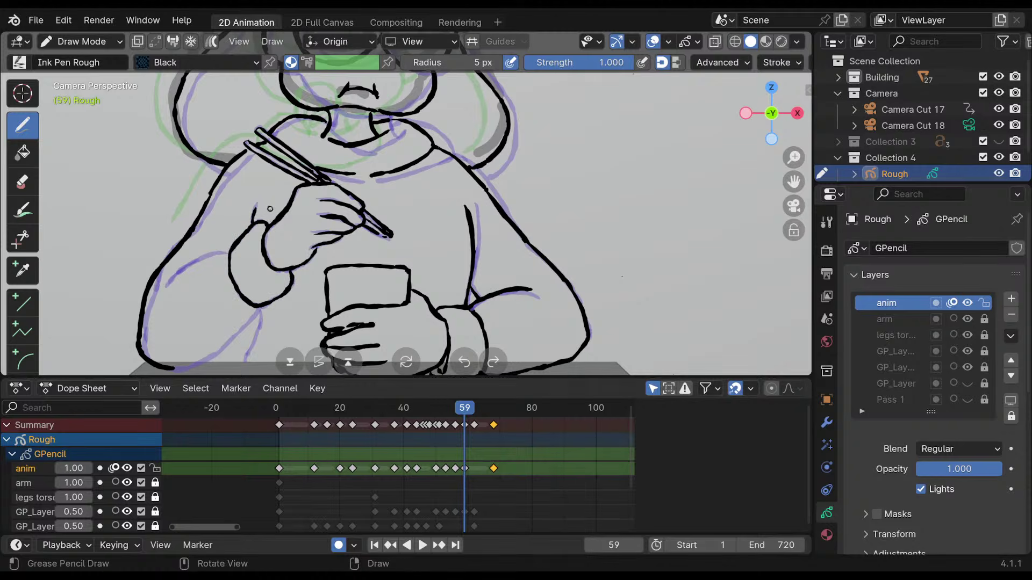
Ink the raised forearm's upper sleeve fold and lower edge, plus the torso line beneath the cuff.
left_click_drag(225, 251, 161, 290)
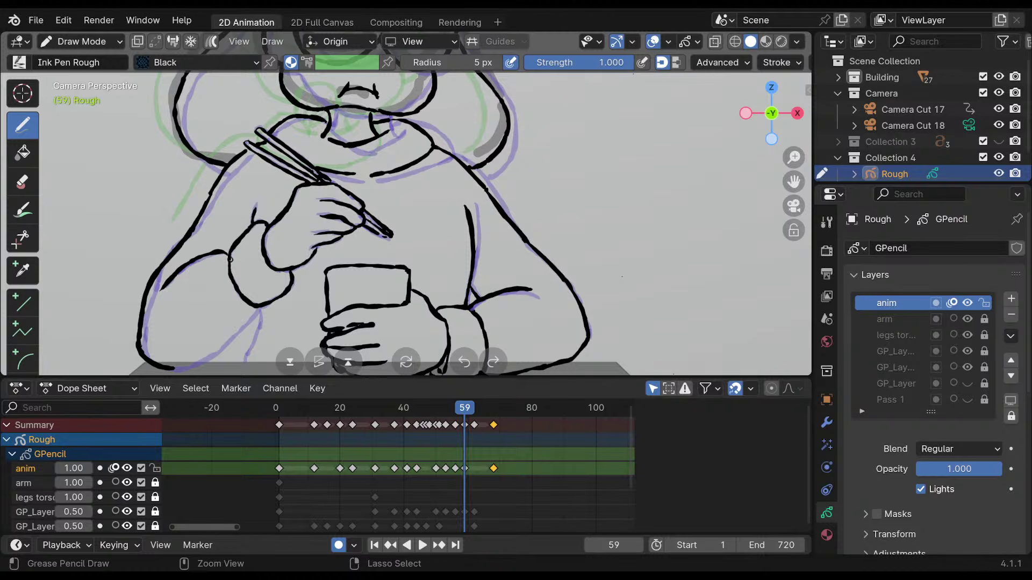
key("ctrl+z")
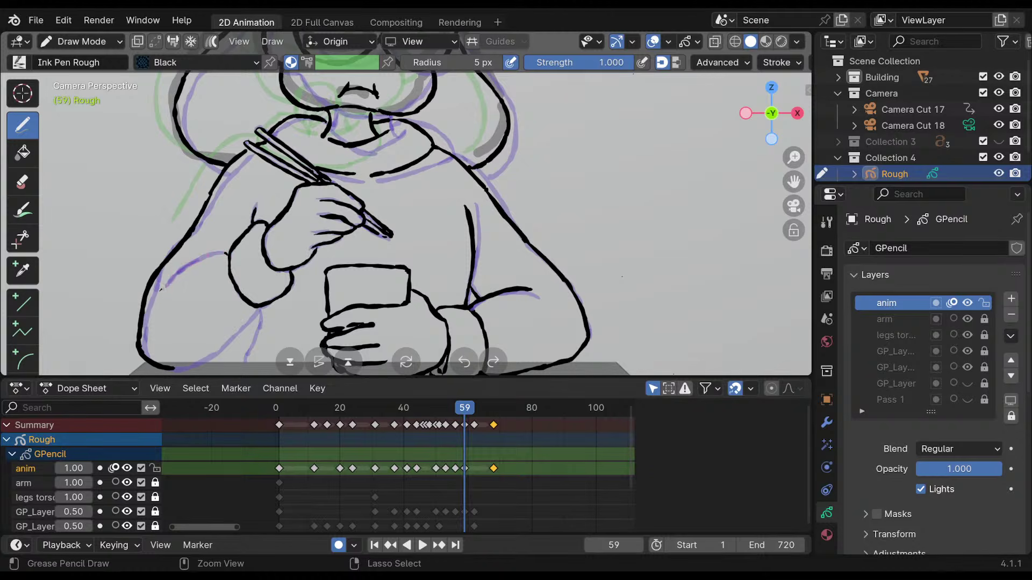
left_click_drag(229, 250, 166, 284)
middle_click_drag(166, 283, 168, 249, "shift")
key("ctrl+z")
left_click_drag(173, 236, 163, 254)
mouse_move(175, 334)
left_mouse_down()
mouse_move(215, 319)
mouse_move(263, 271)
left_mouse_up()
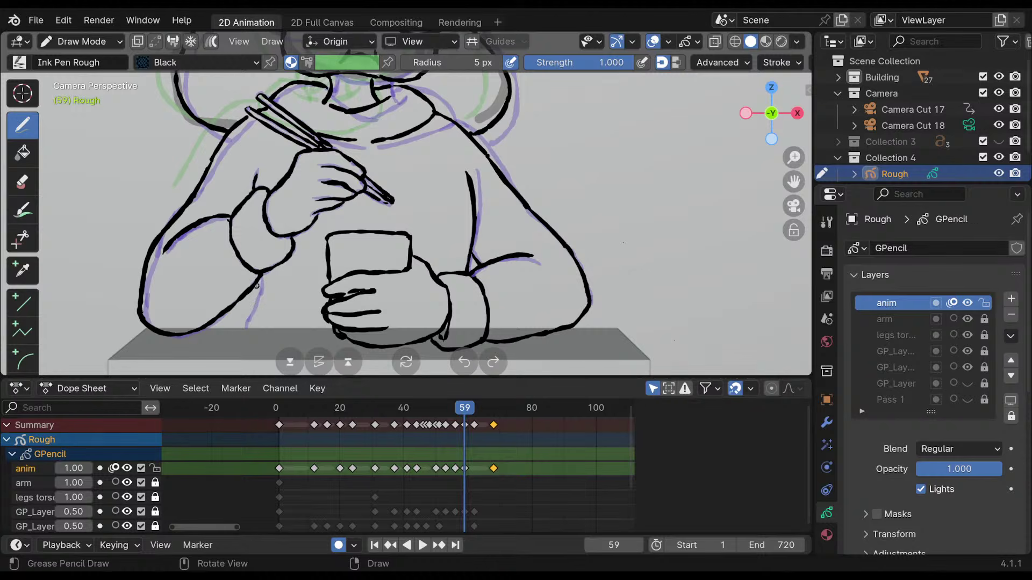
left_click_drag(259, 283, 248, 329)
Flip back and forth between frames 56, 59, 68 and the earlier keyframes to check the movement between drawings.
mouse_move(465, 168)
middle_mouse_down("shift")
mouse_move(469, 233)
mouse_move(479, 230)
mouse_move(479, 185)
middle_mouse_up("shift")
mouse_move(480, 186)
middle_mouse_down("shift")
mouse_move(460, 215)
mouse_move(460, 235)
mouse_move(473, 237)
mouse_move(463, 220)
middle_mouse_up("shift")
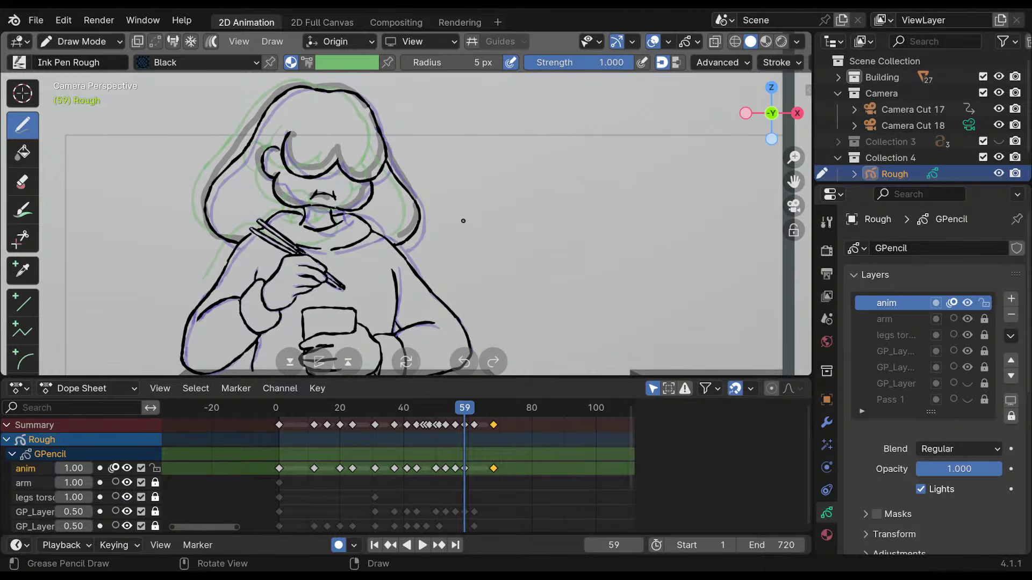
key("Down")
key("Up")
key("Up")
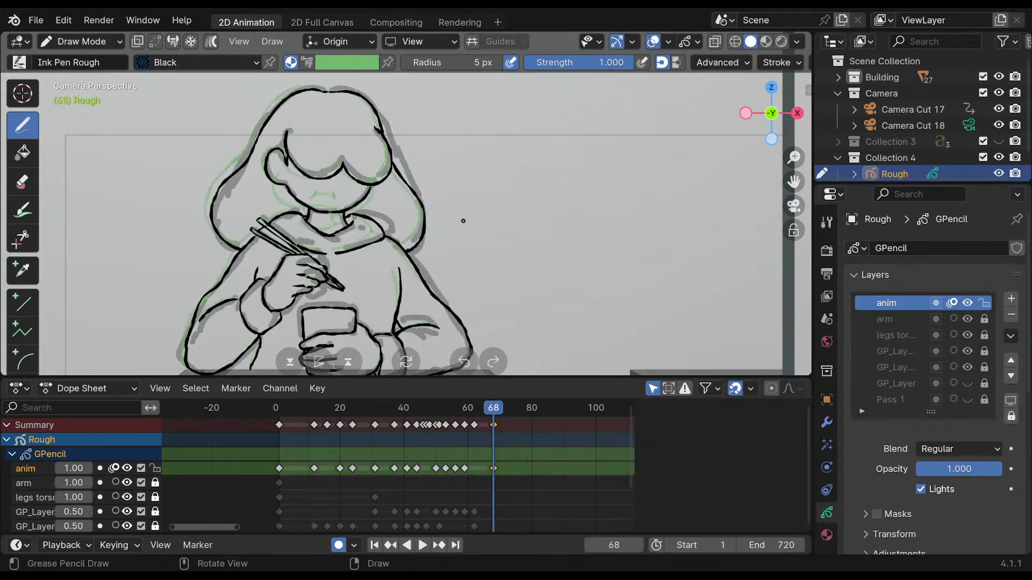
key("Down")
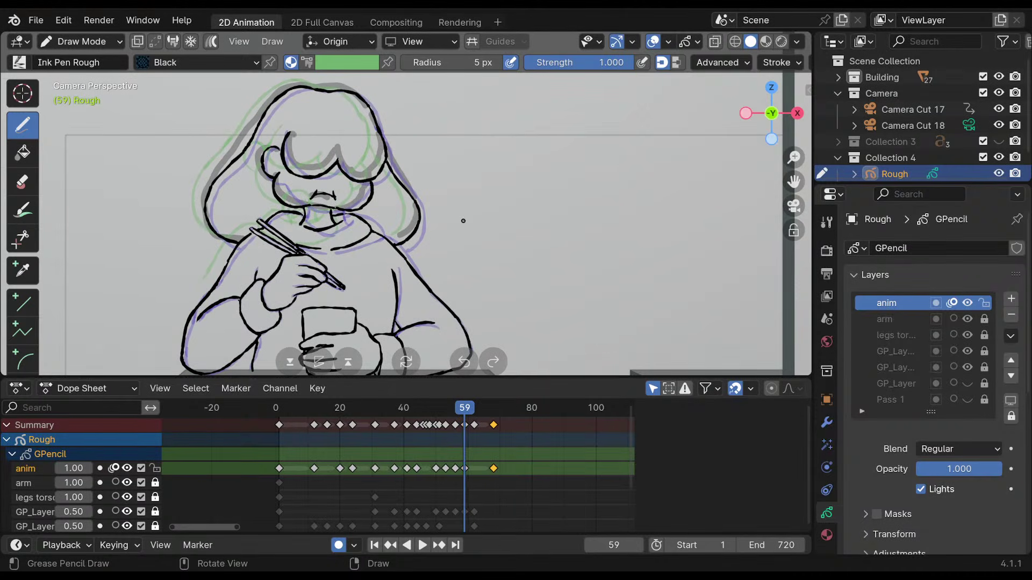
key("Down")
key("Up")
key("Up")
key("Down")
mouse_move(308, 177)
middle_mouse_down("shift")
mouse_move(315, 185)
mouse_move(316, 159)
middle_mouse_up("shift")
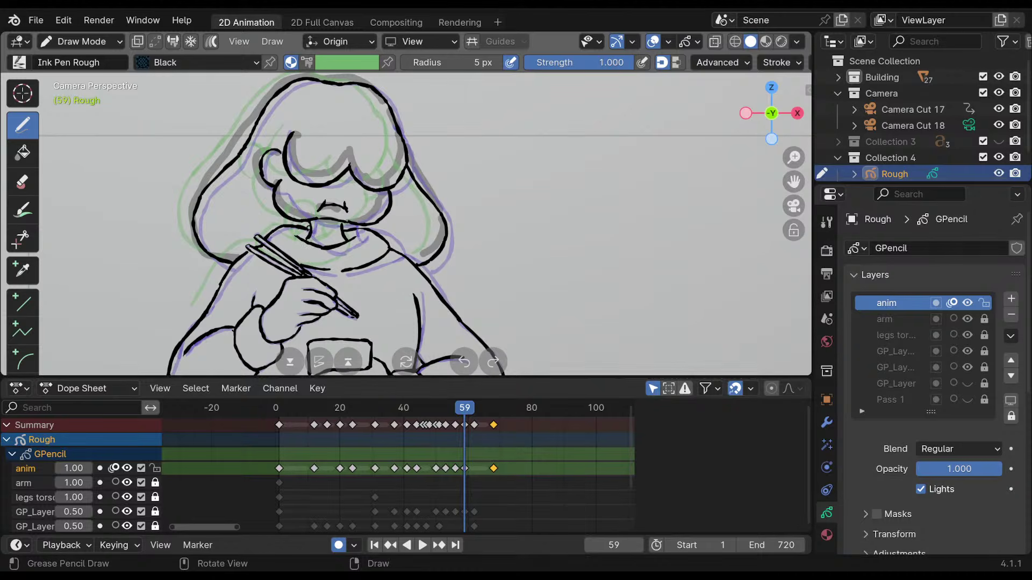
key("Up")
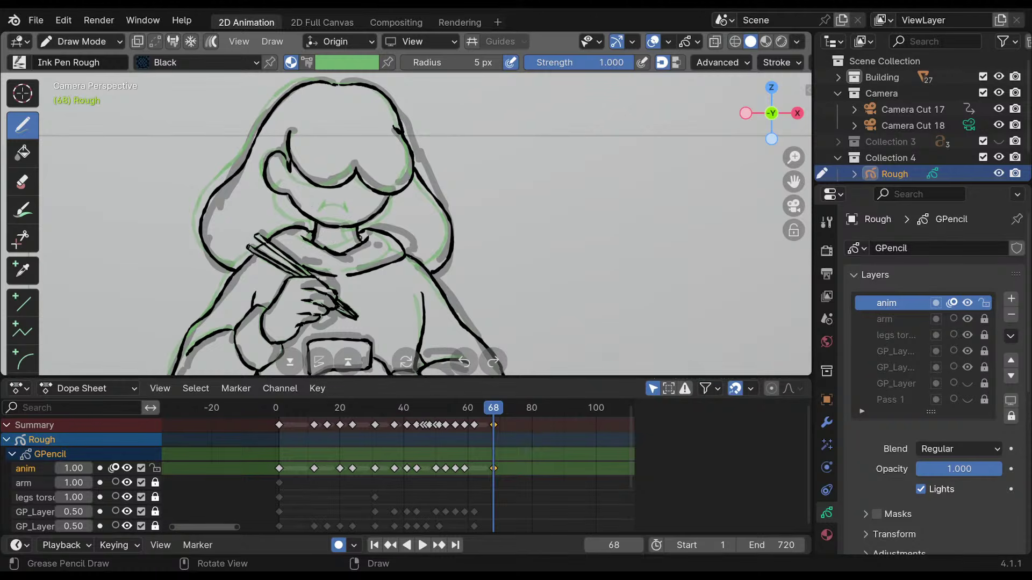
mouse_move(347, 145)
middle_mouse_down("shift")
mouse_move(353, 79)
mouse_move(376, 137)
mouse_move(371, 160)
mouse_move(426, 201)
middle_mouse_up("shift")
scroll(426, 201, "down", 2)
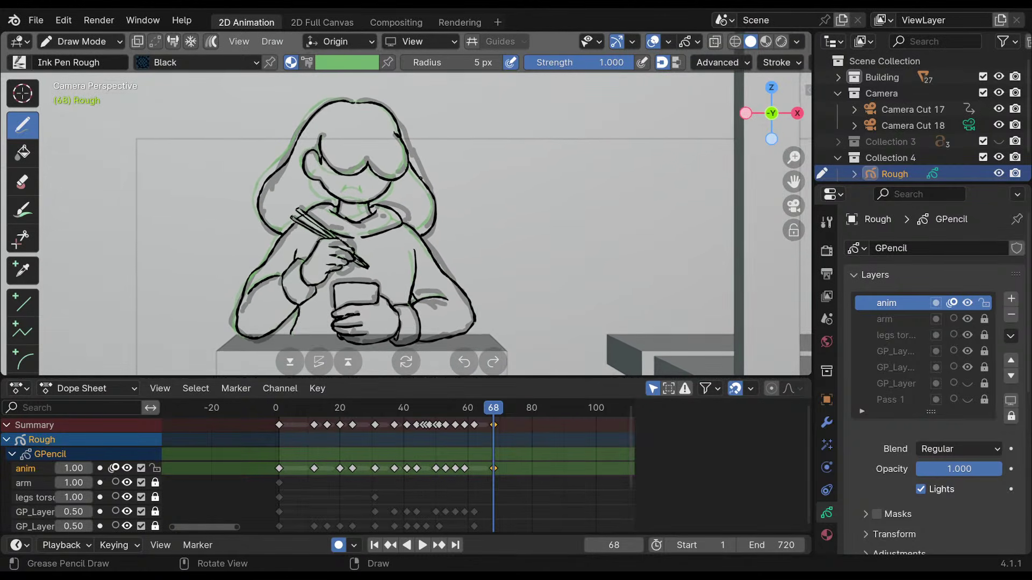
key("Down")
key("Down")
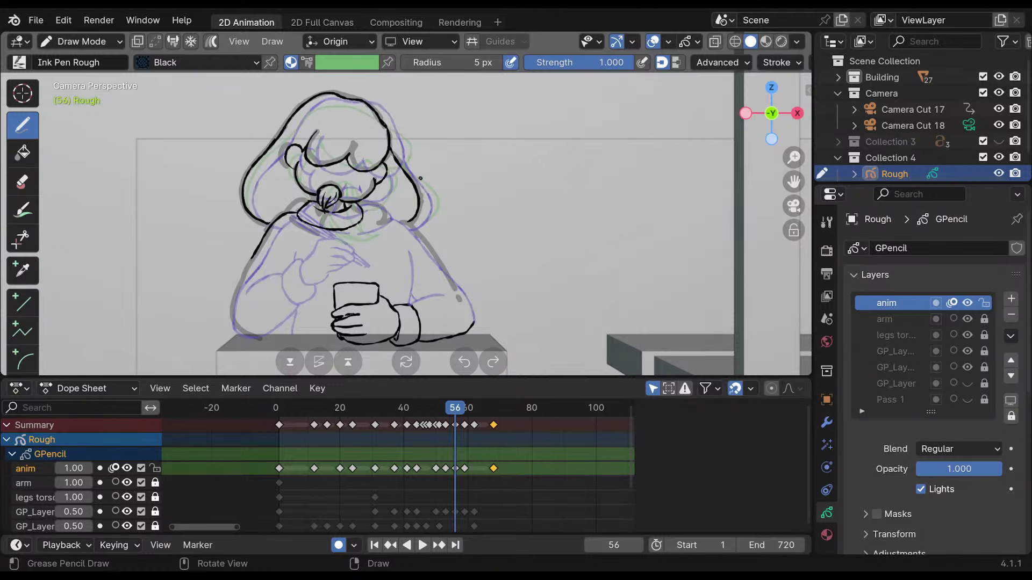
key("Down")
key("Down")
key("Down")
key("Up")
key("Up")
key("Up")
key("Up")
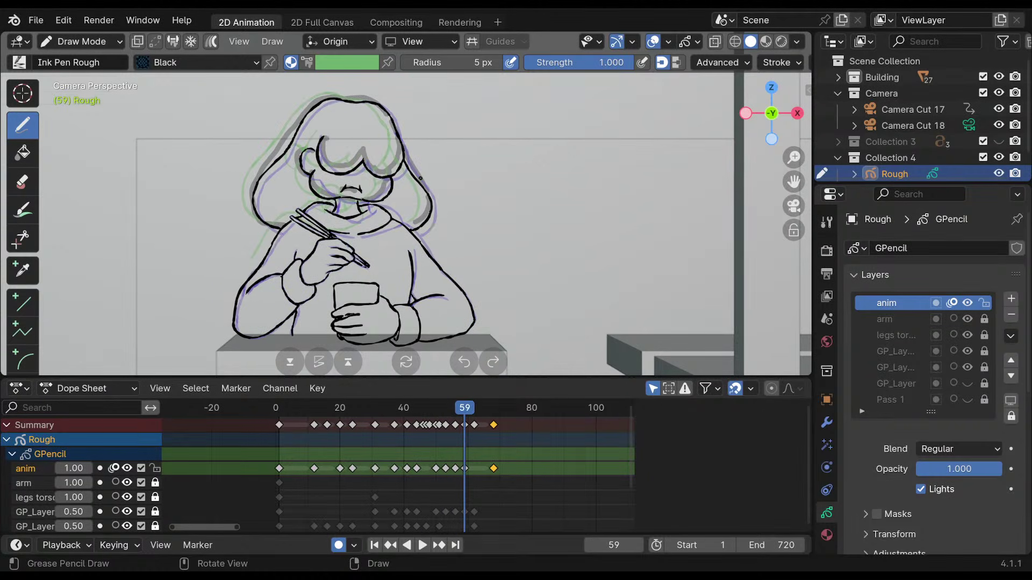
On frame 56, erase the old hoodie collar and redraw a wider one below the chin.
key("Down")
scroll(420, 178, "up", 3)
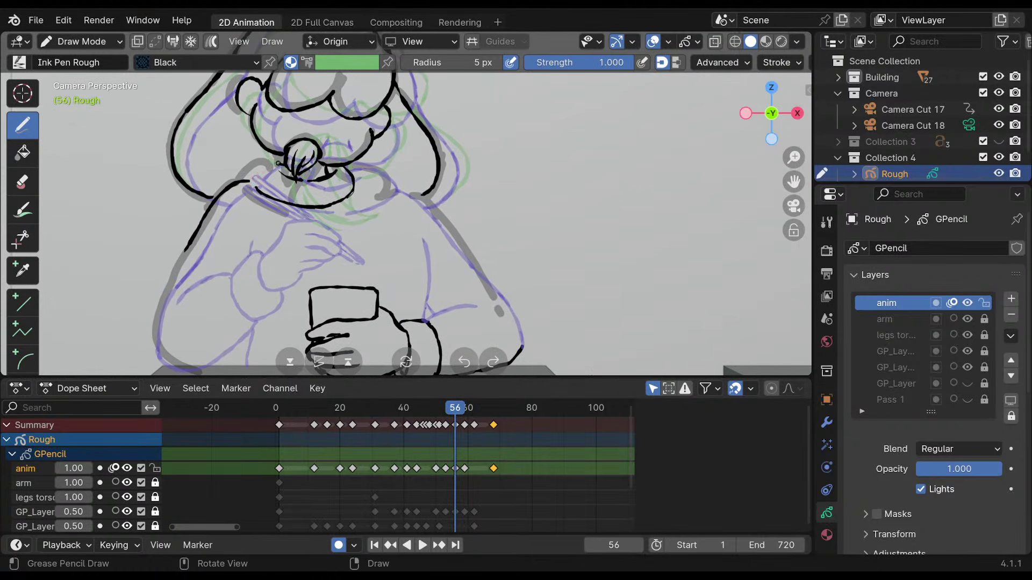
mouse_move(259, 191)
left_mouse_down("ctrl")
mouse_move(318, 206)
mouse_move(259, 198)
mouse_move(306, 213)
left_mouse_up("ctrl")
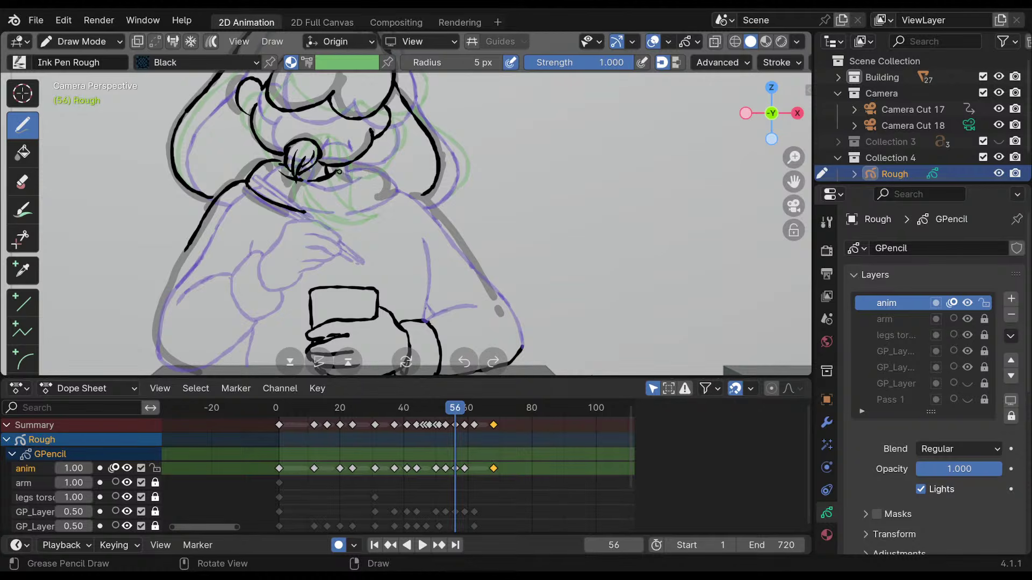
mouse_move(338, 171)
left_mouse_down()
mouse_move(362, 174)
mouse_move(361, 207)
left_mouse_up()
key("ctrl+z")
mouse_move(357, 172)
left_mouse_down()
mouse_move(359, 208)
mouse_move(330, 212)
left_mouse_up()
key("ctrl+z")
Erase the shoulder line on the chopstick-arm side and redraw the outer arm outline down to the tabletop.
left_click_drag(243, 184, 192, 233, "ctrl")
mouse_move(243, 181)
left_mouse_down()
mouse_move(221, 186)
mouse_move(161, 295)
left_mouse_up()
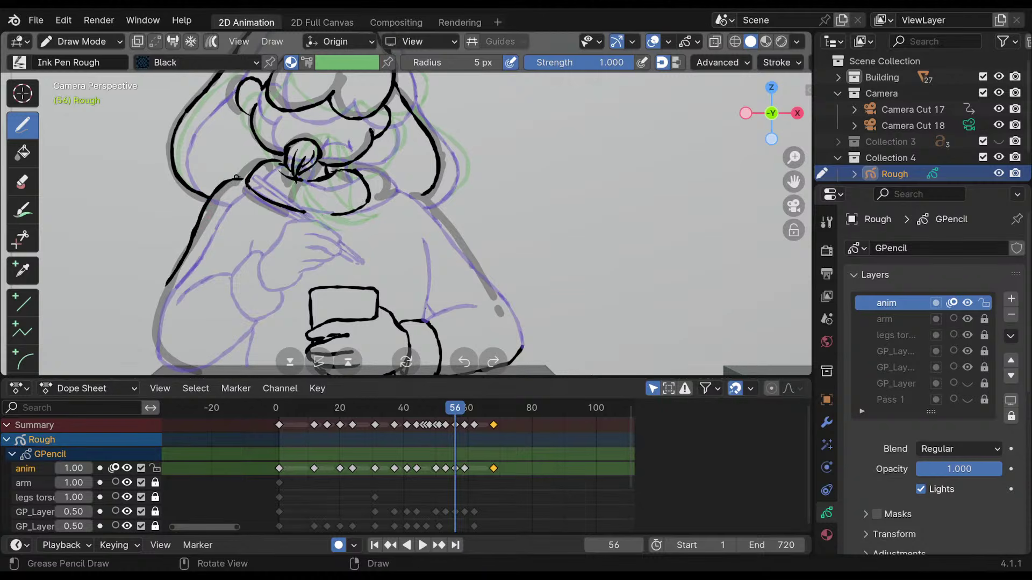
scroll(177, 205, "down", 2, "shift")
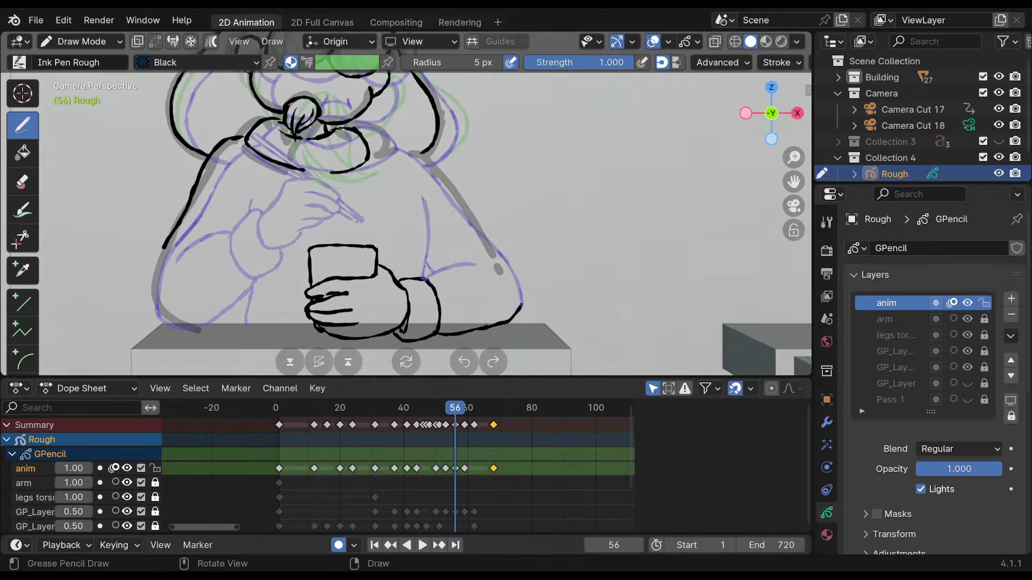
mouse_move(164, 246)
left_mouse_down()
mouse_move(156, 301)
mouse_move(192, 326)
left_mouse_up()
Ink the shoulder line on the cup-holding side, starting at the collar, reworking the stroke until its curve fits.
middle_click_drag(429, 180, 385, 202, "shift")
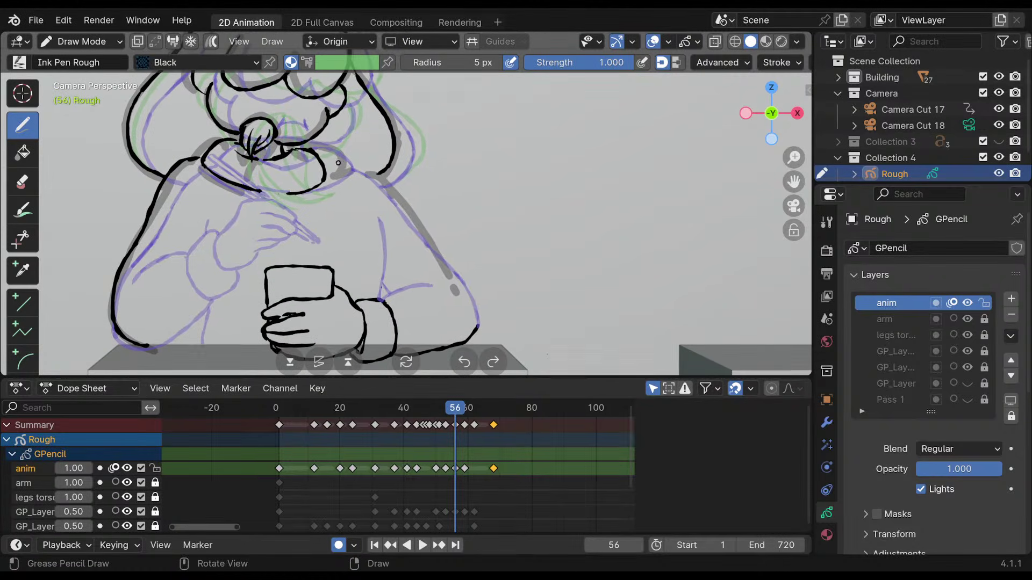
left_click_drag(324, 163, 394, 198)
key("ctrl+z")
left_click_drag(324, 164, 422, 239)
key("ctrl+z")
mouse_move(326, 170)
left_mouse_down()
mouse_move(364, 170)
mouse_move(425, 246)
left_mouse_up()
mouse_move(424, 218)
middle_mouse_down("shift")
mouse_move(439, 275)
mouse_move(420, 224)
middle_mouse_up("shift")
mouse_move(332, 169)
left_mouse_down("ctrl")
mouse_move(355, 172)
mouse_move(419, 249)
left_mouse_up("ctrl")
left_click_drag(379, 193, 331, 171, "ctrl")
left_click_drag(358, 183, 368, 195, "ctrl")
left_click_drag(330, 171, 384, 215, "ctrl")
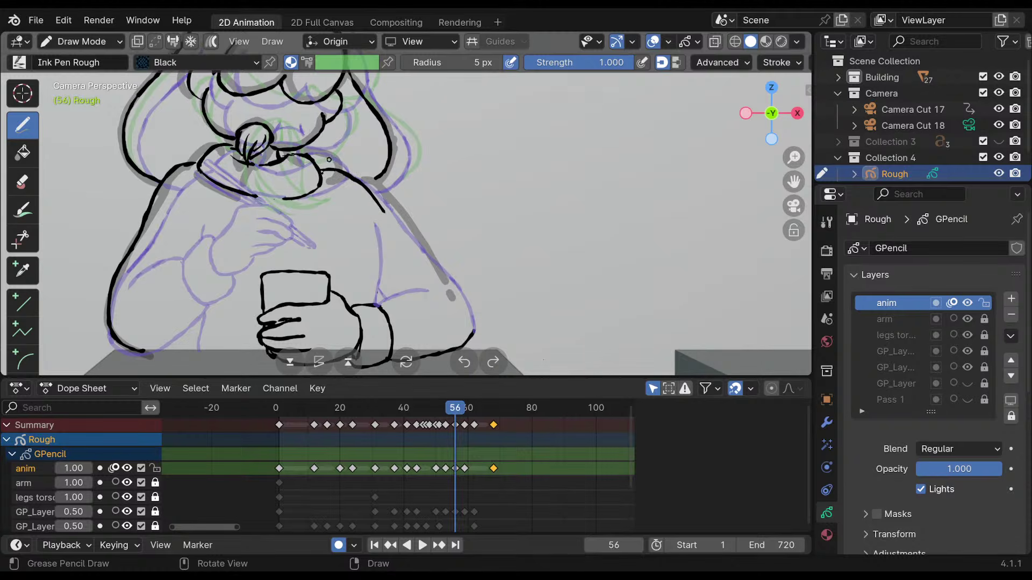
Draw the inner arm lines on both sides of the torso and check them against the preceding keyframes.
left_click_drag(351, 230, 368, 305)
left_click_drag(187, 231, 204, 355)
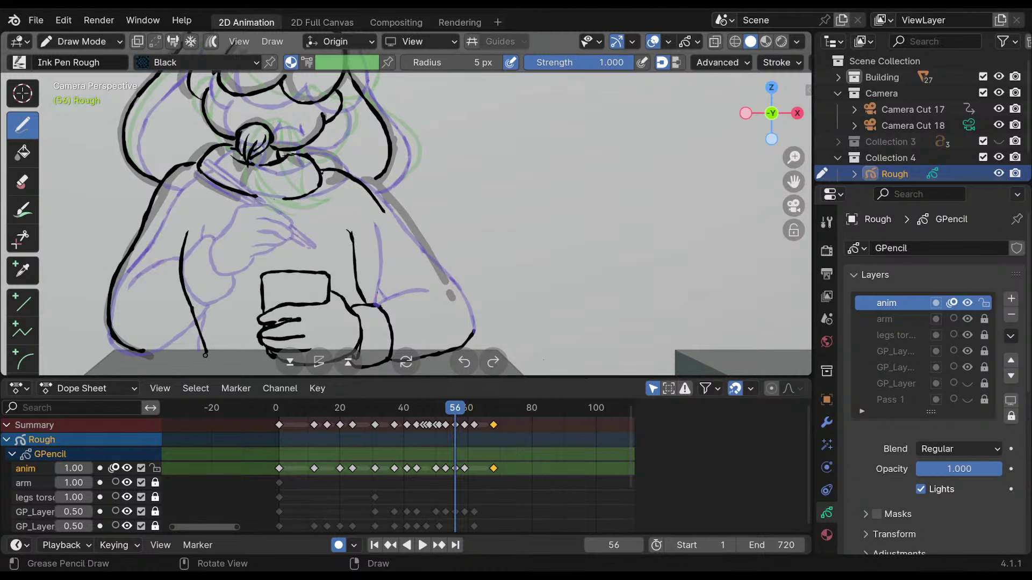
key("Down")
key("Down")
key("Down")
key("Up")
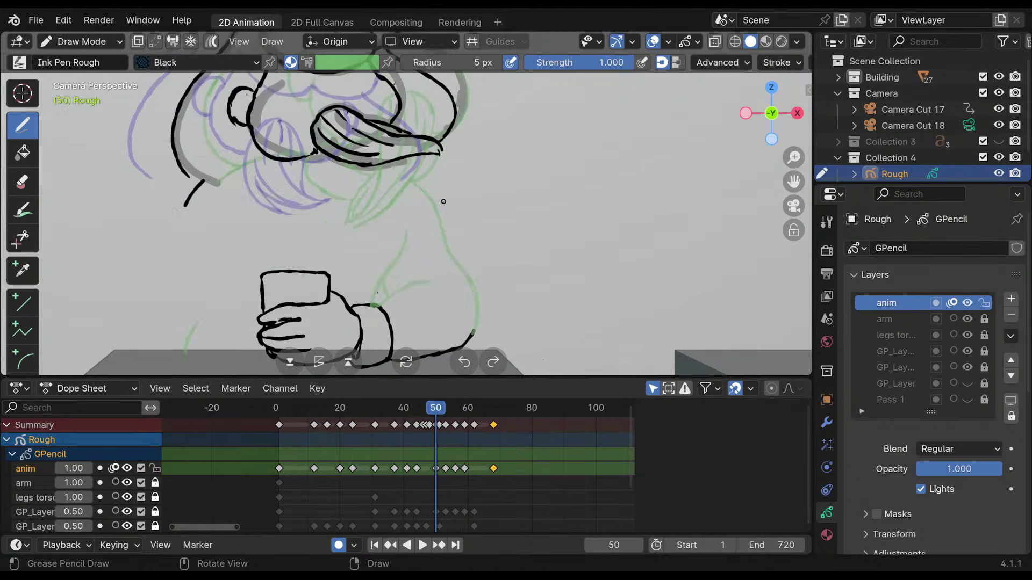
key("Down")
key("Up")
key("Up")
key("Up")
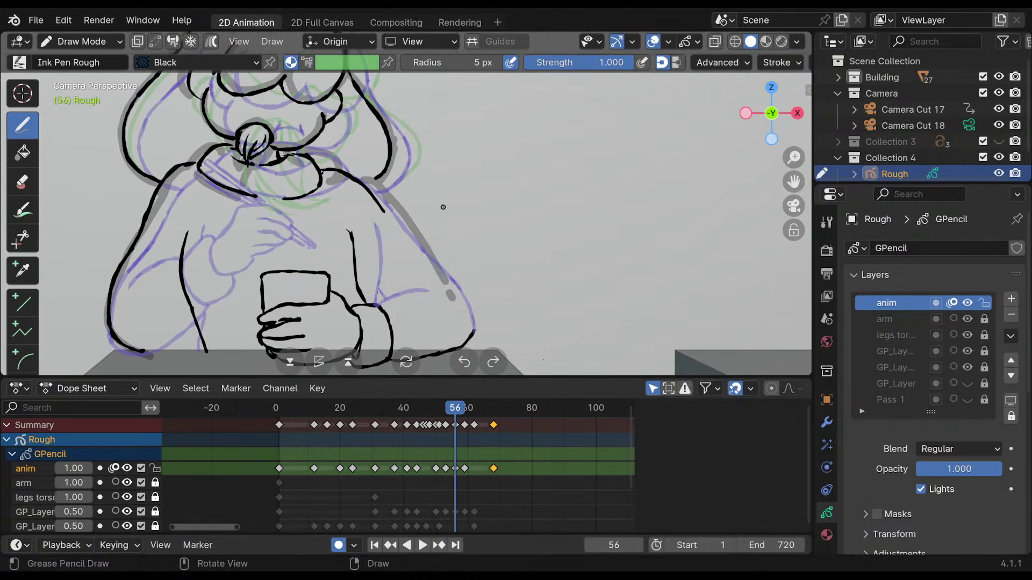
Erase and redraw the inner arm line on the chopstick-arm side down to the tabletop.
left_click_drag(183, 230, 206, 354, "ctrl")
left_click_drag(184, 272, 206, 342)
left_click_drag(192, 308, 204, 356)
left_click_drag(198, 319, 202, 350)
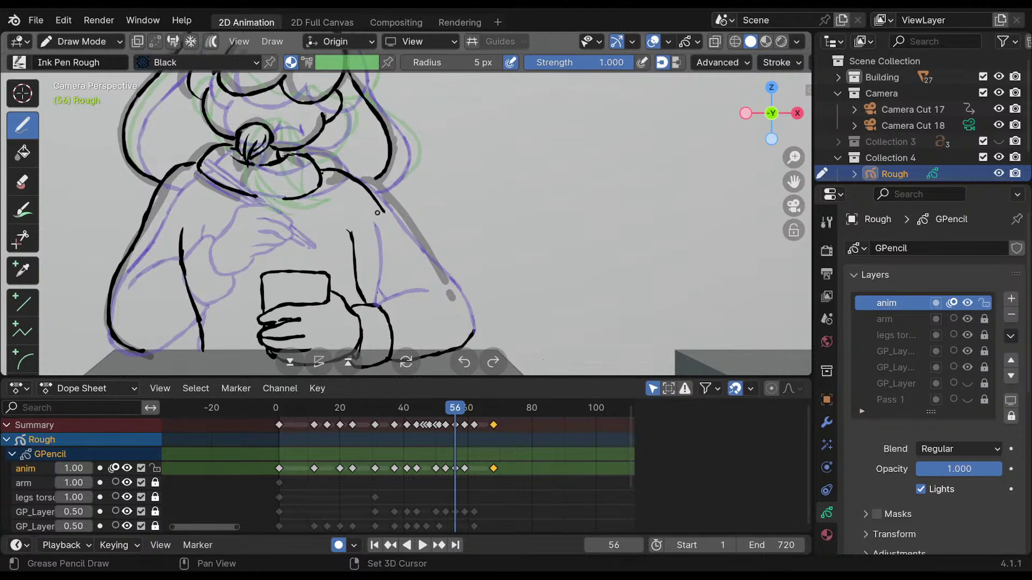
Extend the cup-side shoulder line down the outer arm to join the elbow at the table.
scroll(370, 214, "up", 2, "shift")
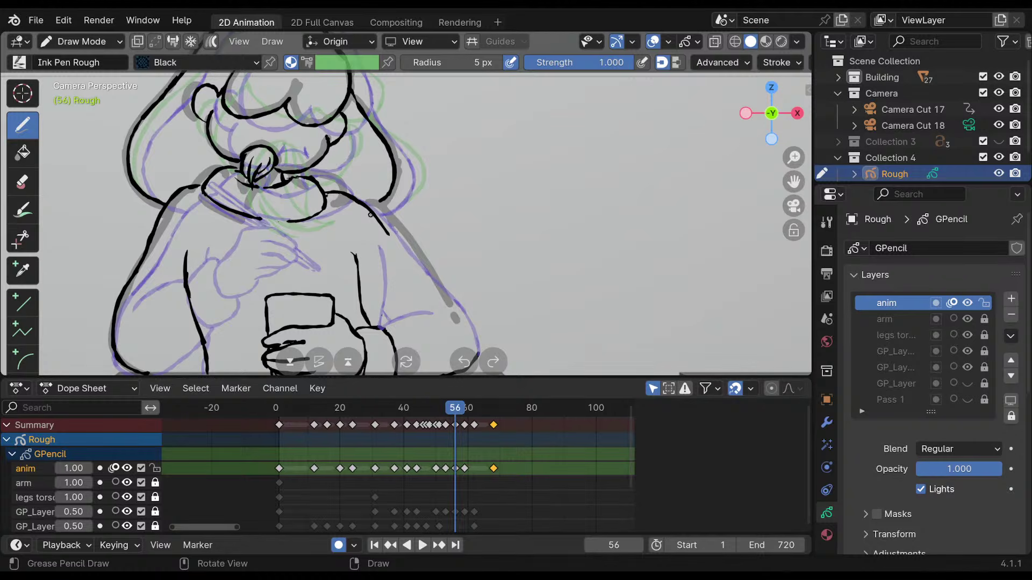
scroll(371, 215, "down", 1, "shift")
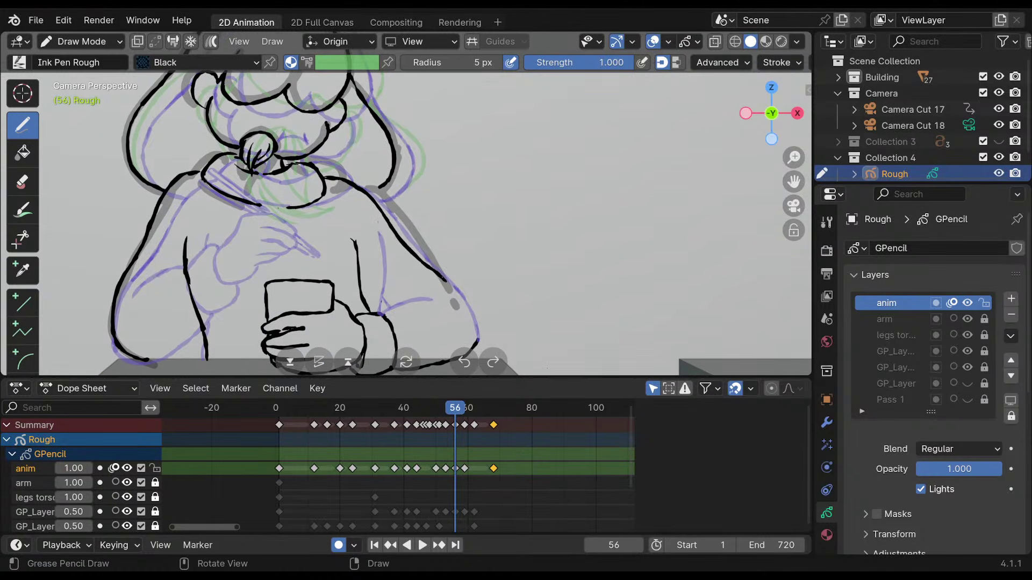
scroll(461, 297, "down", 1, "shift")
left_click_drag(448, 265, 475, 317, "ctrl")
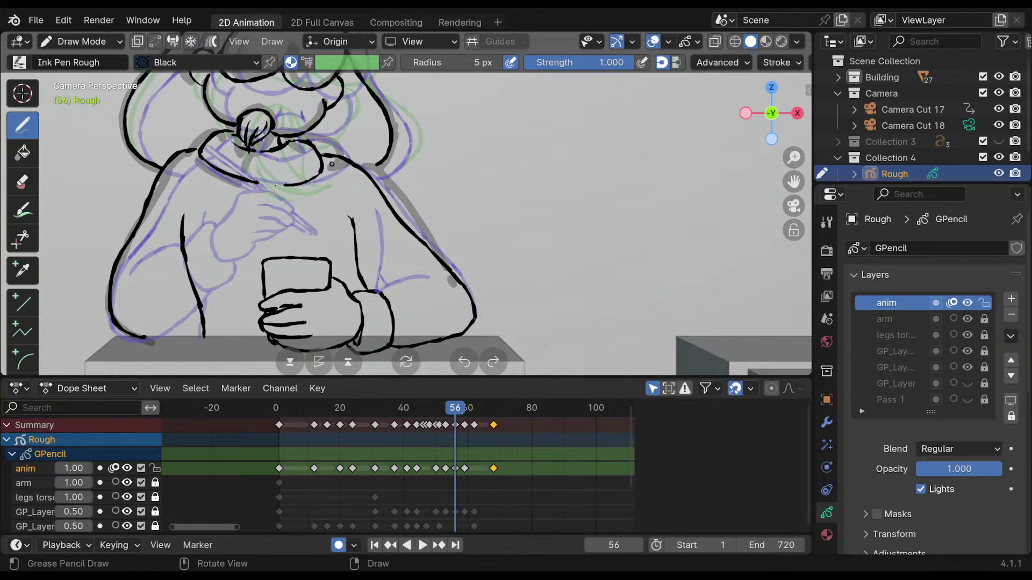
Erase and redraw the upper part of the inner arm line above the cup-holding wrist.
left_click_drag(350, 211, 356, 263, "ctrl")
middle_click_drag(353, 195, 378, 212, "shift")
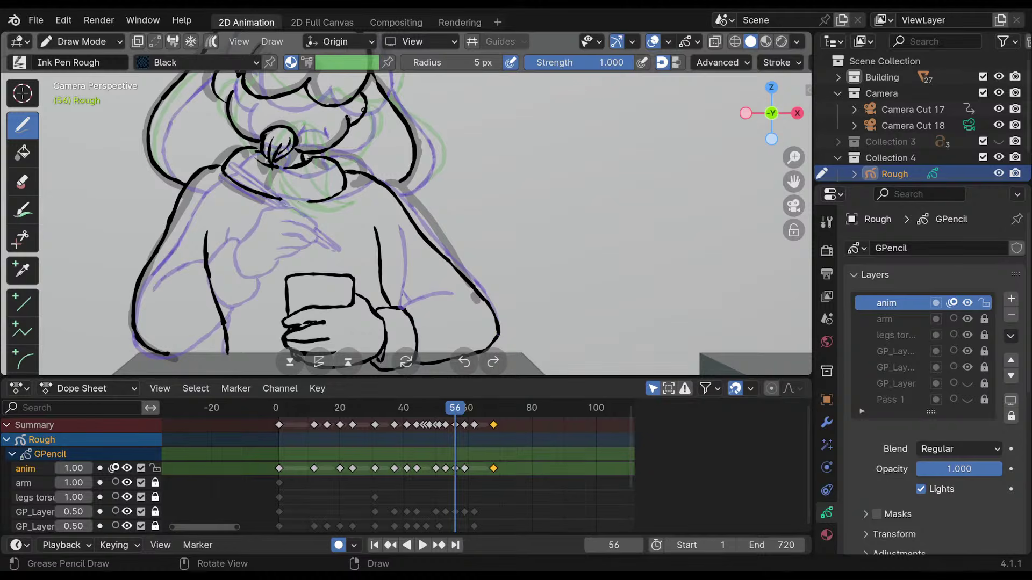
middle_click_drag(438, 202, 433, 173, "shift")
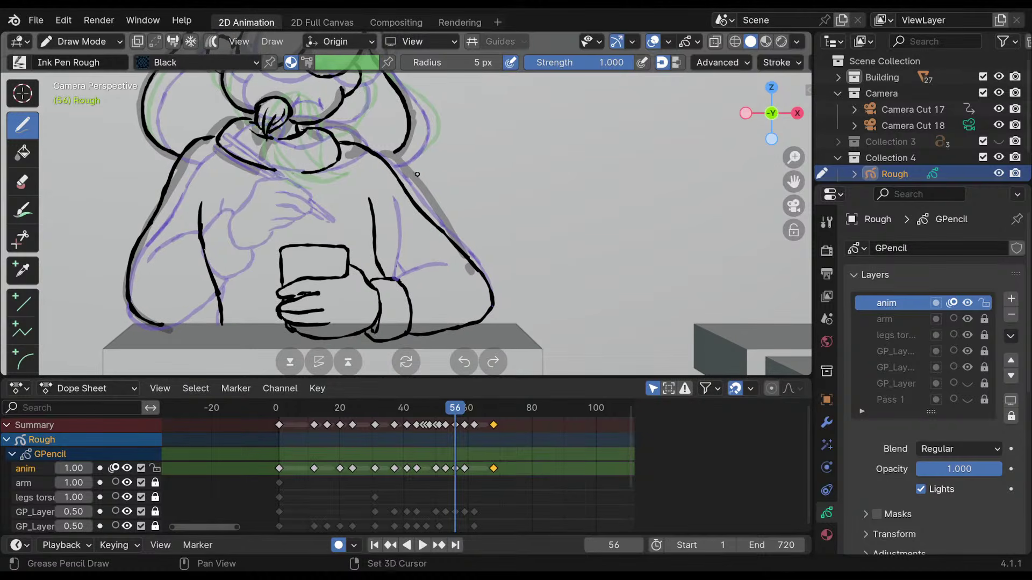
Draw the sleeve fold line at the inner elbow of the cup-holding arm on frame 56.
left_click_drag(396, 280, 442, 259)
key("ctrl+z")
left_click_drag(378, 250, 401, 271)
key("ctrl+z")
key("ctrl+z")
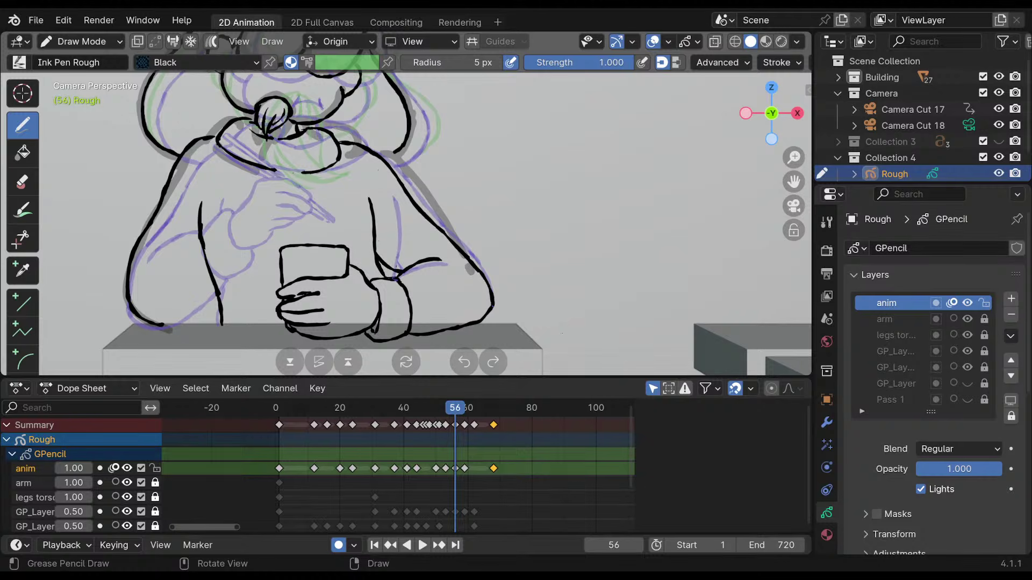
Close the shoulder line of the chopstick arm, round off its elbow on the table and draw the forearm's underside toward the wrist.
middle_click_drag(413, 158, 443, 171, "shift")
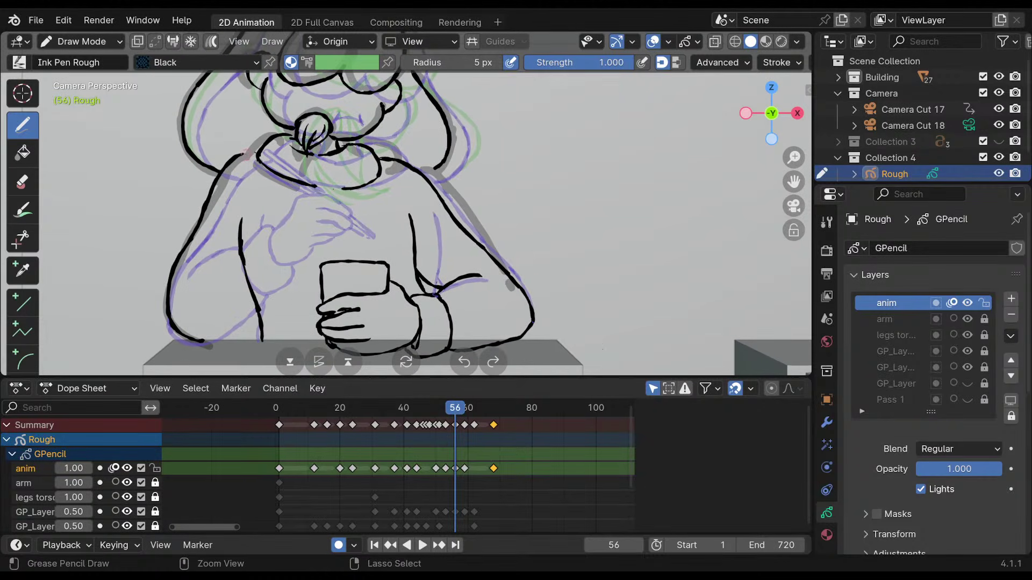
mouse_move(228, 162)
left_mouse_down()
mouse_move(257, 151)
mouse_move(239, 152)
mouse_move(211, 195)
mouse_move(217, 179)
left_mouse_up()
scroll(289, 104, "right", 3)
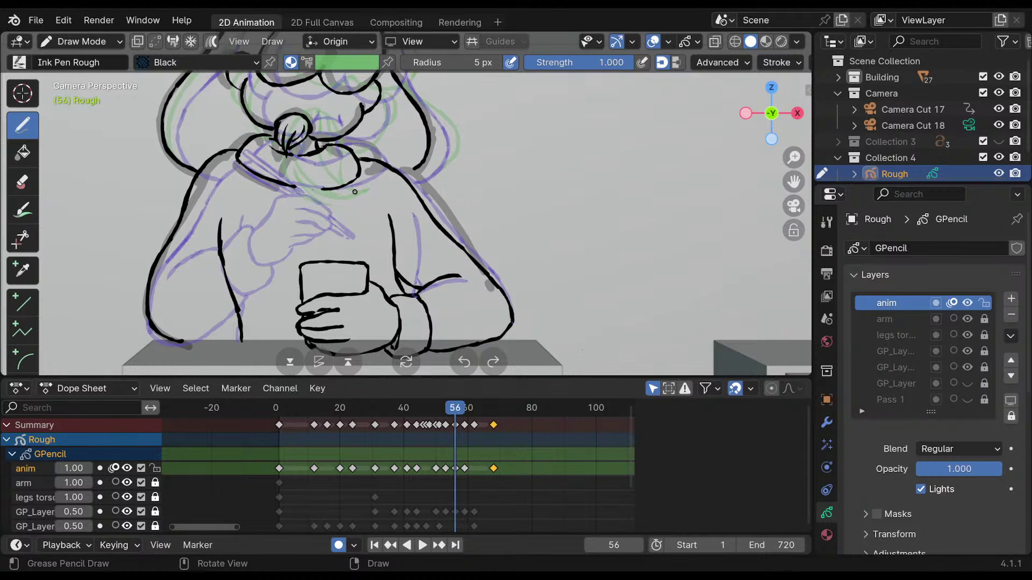
scroll(355, 192, "left", 3)
scroll(268, 252, "down", 3)
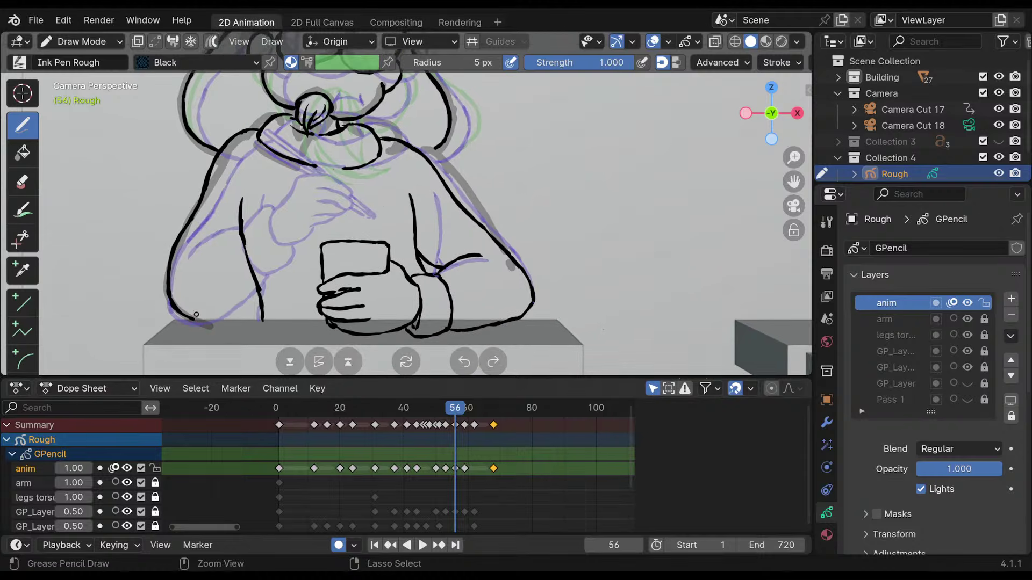
left_click_drag(177, 309, 212, 325)
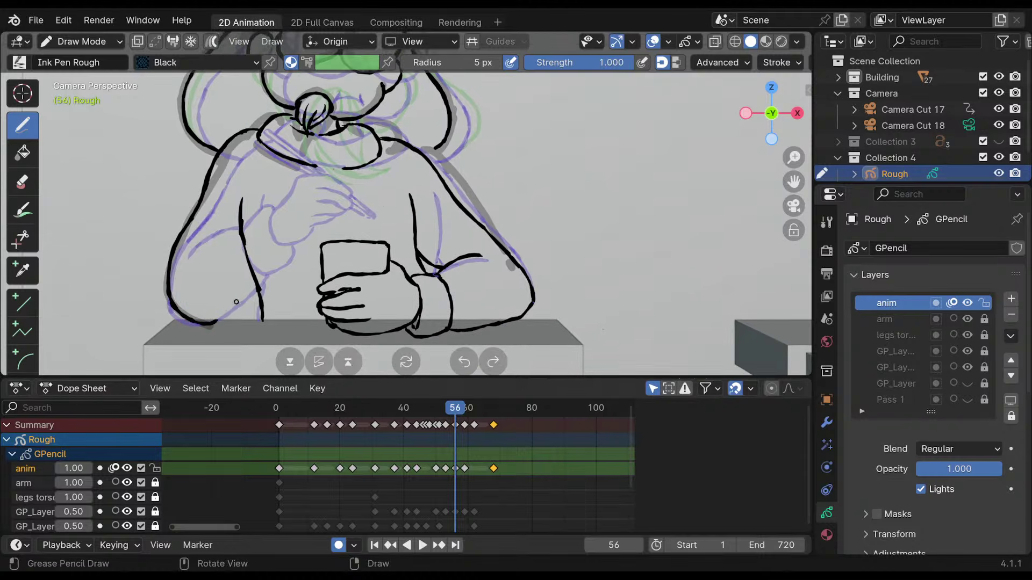
mouse_move(277, 224)
middle_mouse_down("shift")
mouse_move(288, 226)
mouse_move(264, 223)
middle_mouse_up("shift")
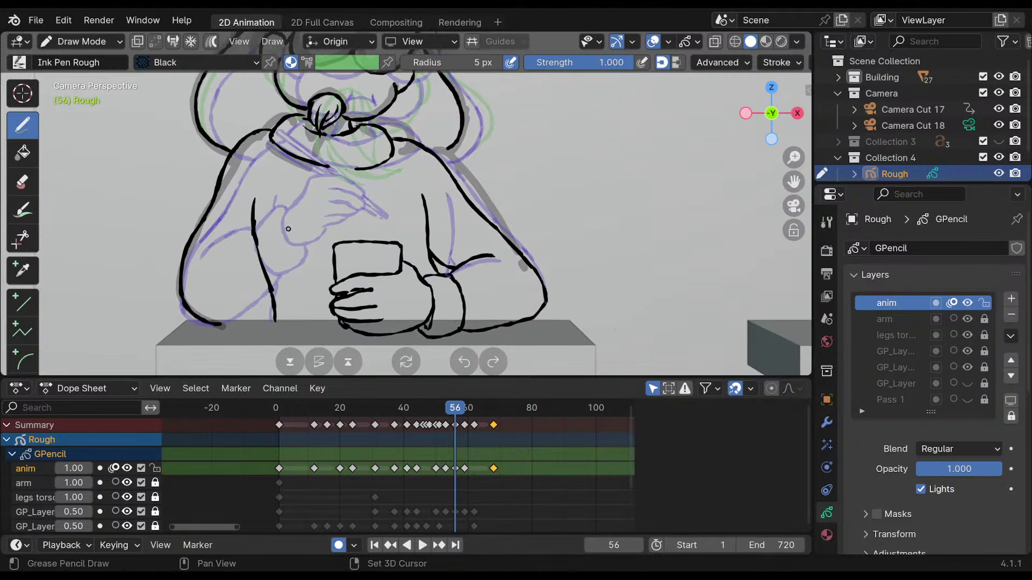
left_click_drag(207, 323, 272, 273)
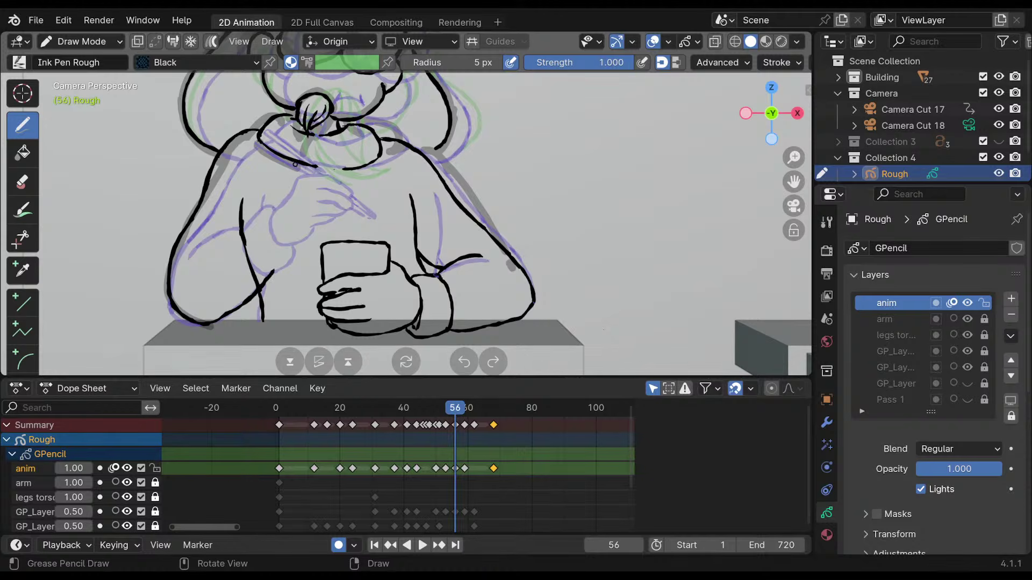
Erase the torso line overlapping the chopstick forearm and draw the sleeve cuff around the wrist.
left_click_drag(246, 225, 250, 263, "ctrl")
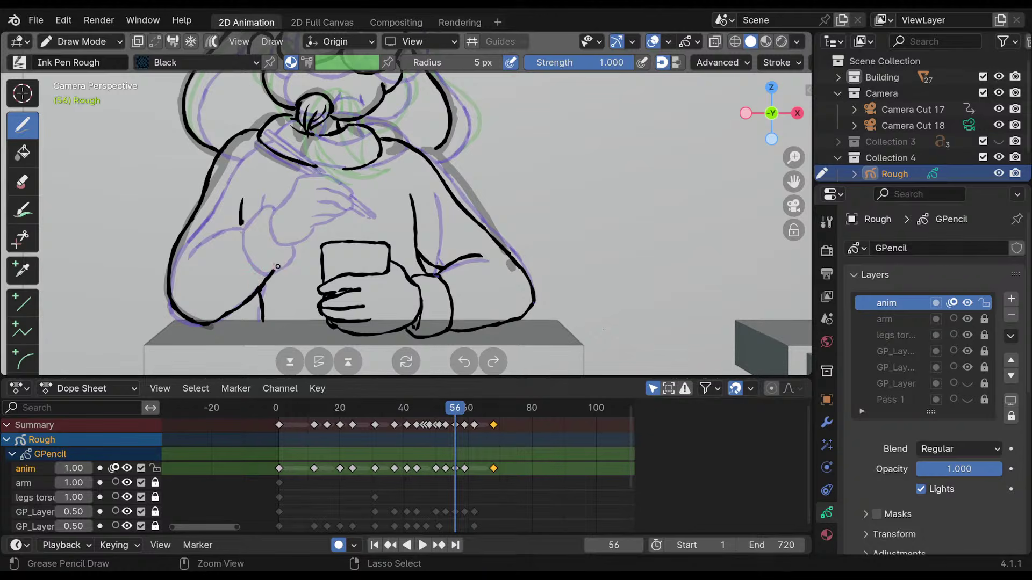
left_click_drag(243, 230, 275, 270)
left_click_drag(240, 223, 244, 231)
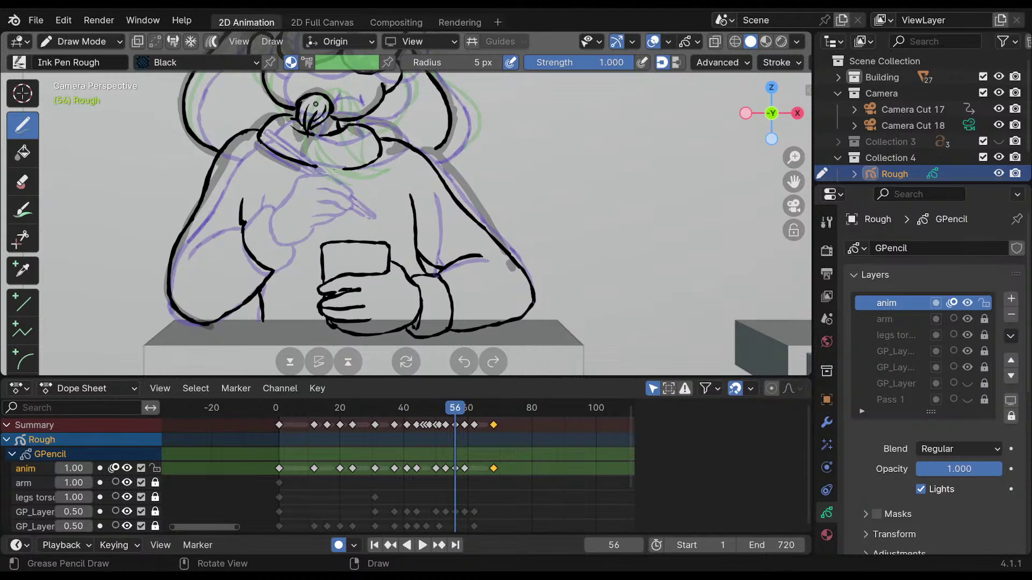
key("ctrl+z")
mouse_move(244, 230)
left_mouse_down()
mouse_move(275, 199)
mouse_move(255, 212)
mouse_move(275, 206)
mouse_move(254, 211)
mouse_move(275, 209)
mouse_move(259, 209)
mouse_move(273, 208)
mouse_move(292, 248)
mouse_move(257, 209)
mouse_move(242, 242)
left_mouse_up()
mouse_move(258, 205)
left_mouse_down("ctrl")
mouse_move(242, 225)
mouse_move(270, 205)
mouse_move(241, 228)
left_mouse_up("ctrl")
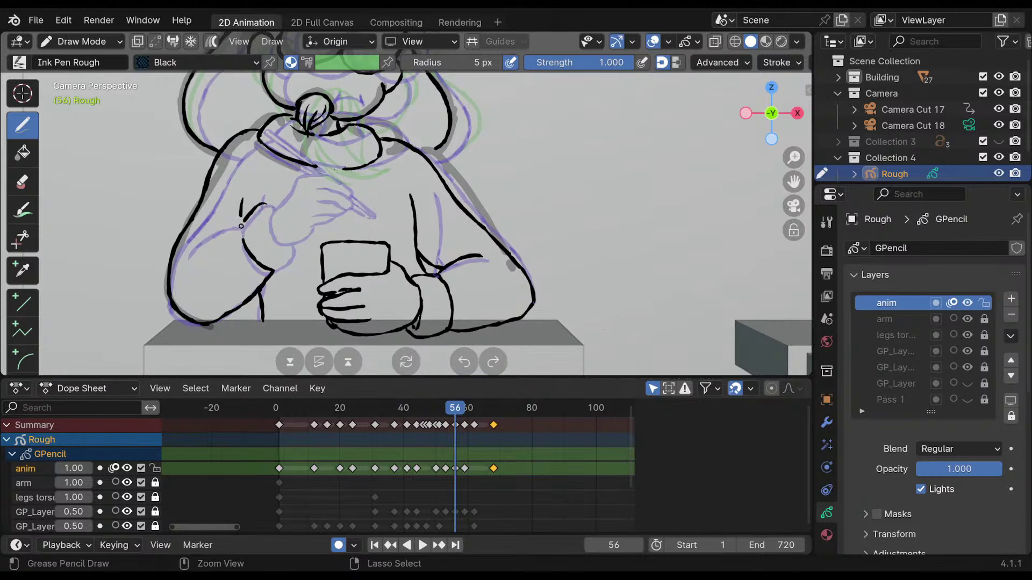
mouse_move(275, 268)
left_mouse_down("ctrl")
mouse_move(263, 270)
mouse_move(294, 241)
mouse_move(275, 262)
left_mouse_up("ctrl")
mouse_move(268, 264)
left_mouse_down()
mouse_move(293, 242)
mouse_move(255, 260)
mouse_move(268, 263)
mouse_move(266, 280)
left_mouse_up()
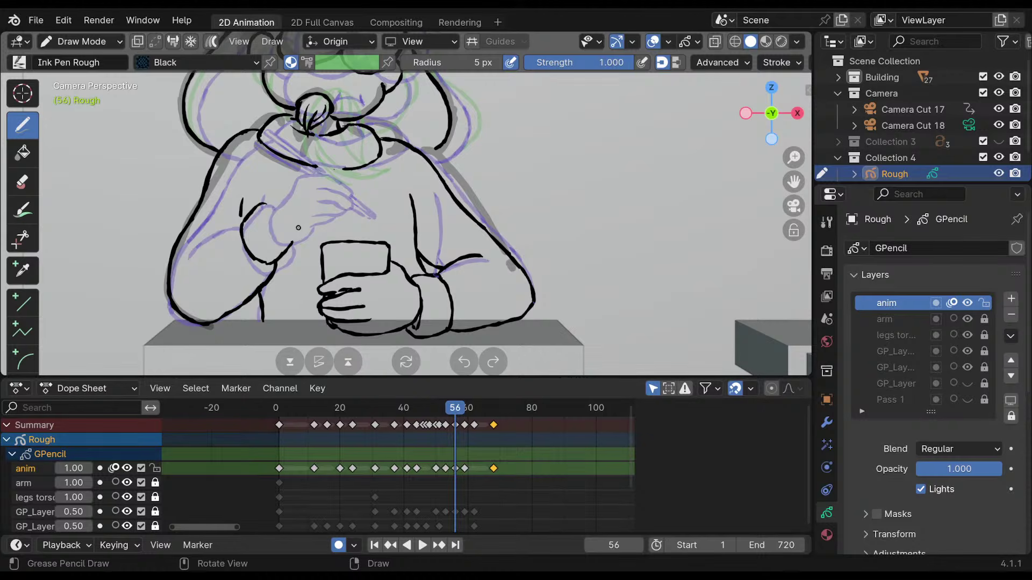
Draw the upper edge of the chopstick forearm from the cuff and erase the leftover line stub above it.
left_click_drag(239, 221, 184, 266)
key("ctrl+z")
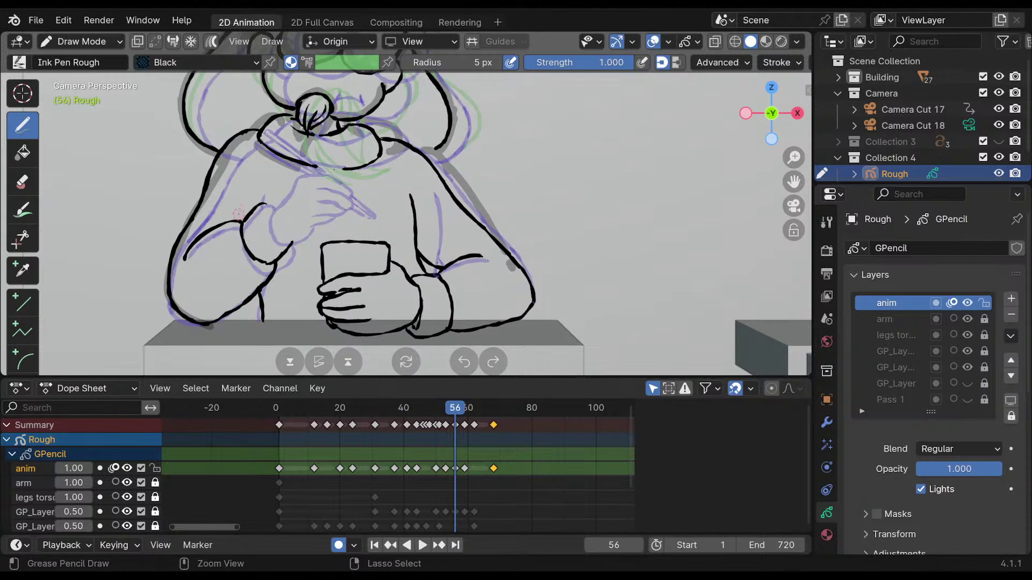
left_click_drag(255, 193, 247, 214)
Draw the palm edge, back of the hand and top knuckle line of the chopstick hand.
left_click_drag(279, 179, 264, 203)
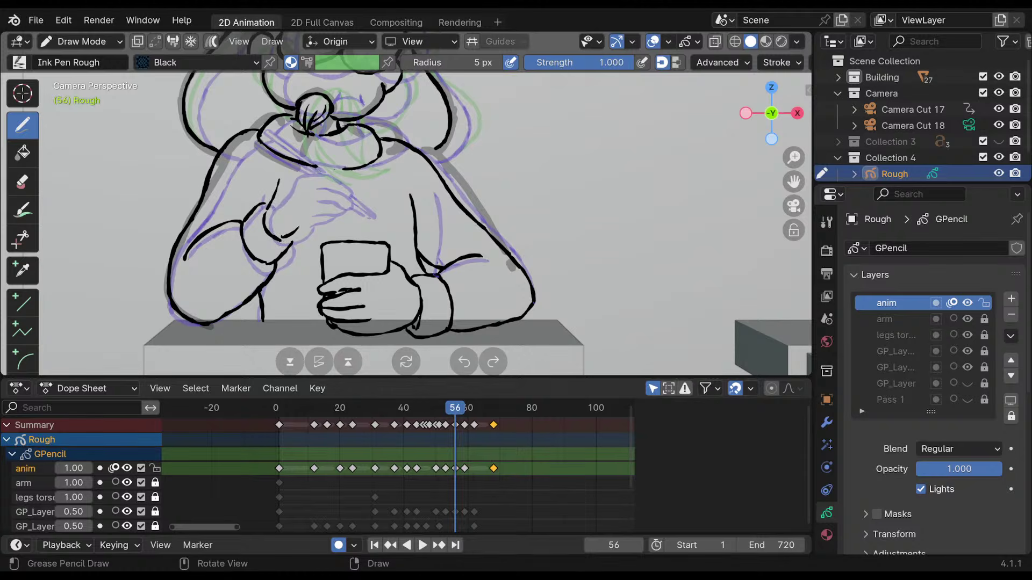
mouse_move(285, 237)
left_mouse_down()
mouse_move(307, 219)
mouse_move(300, 223)
left_mouse_up()
key("ctrl+z")
mouse_move(266, 207)
left_mouse_down()
mouse_move(281, 178)
mouse_move(317, 167)
mouse_move(365, 182)
left_mouse_up()
key("ctrl+z")
key("ctrl+z")
key("ctrl+z")
left_click_drag(300, 169, 337, 178)
key("ctrl+z")
key("ctrl+z")
key("ctrl+z")
left_click_drag(316, 176, 338, 179)
key("ctrl+z")
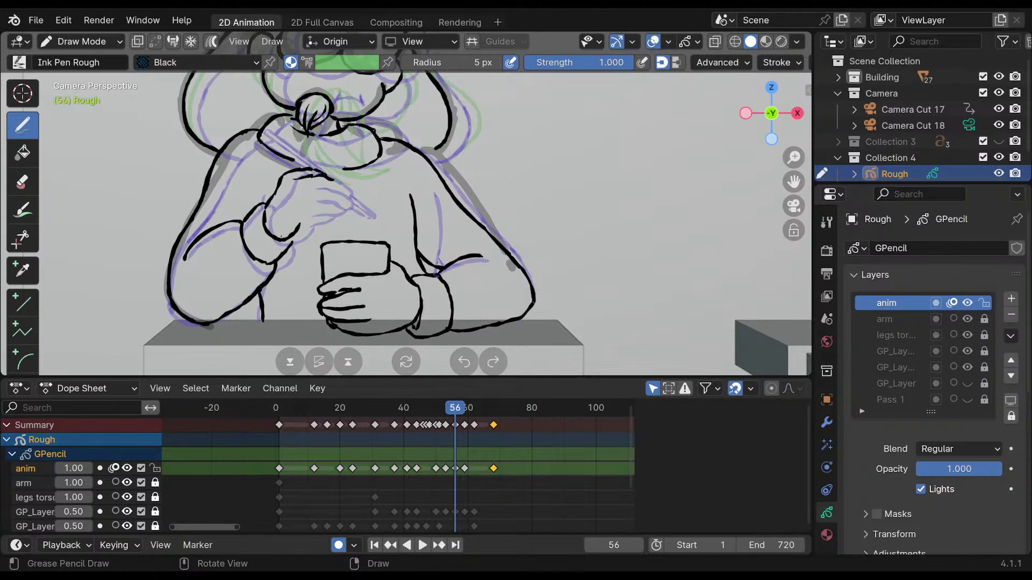
Draw the curled fingers of the chopstick hand and check them against the neighbouring keyframes.
middle_click_drag(359, 156, 370, 160, "shift")
left_click_drag(314, 192, 342, 191)
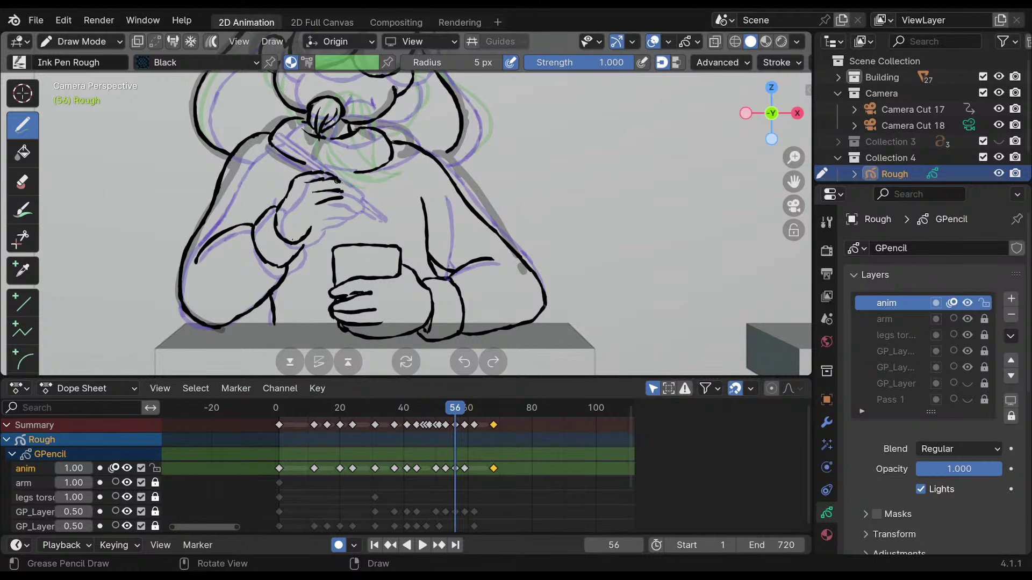
left_click_drag(350, 191, 319, 213)
key("Down")
key("Up")
key("Up")
key("Down")
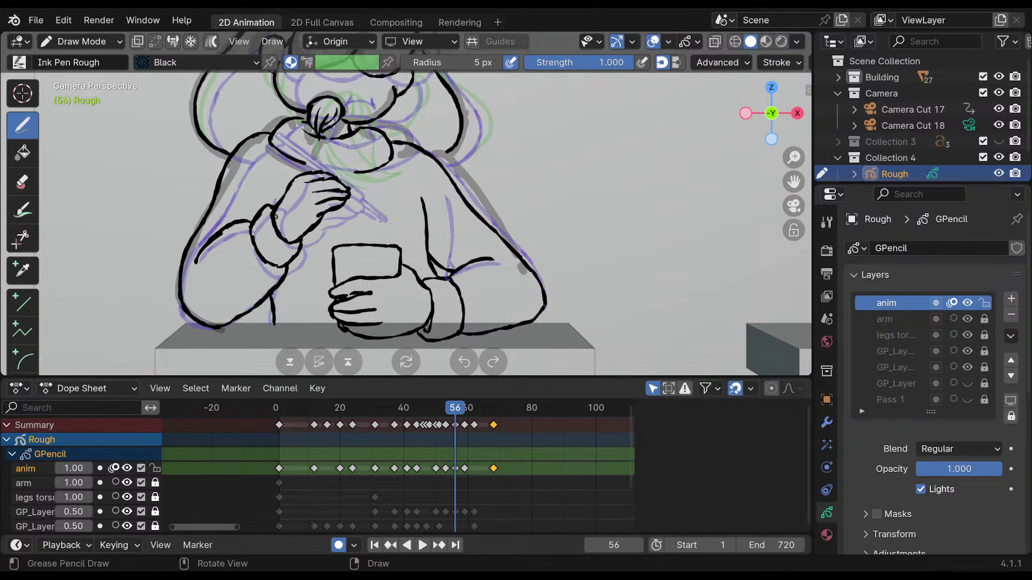
Erase and redraw the outer edge of the sleeve cuff at the chopstick wrist.
scroll(274, 216, "right", 2, "ctrl")
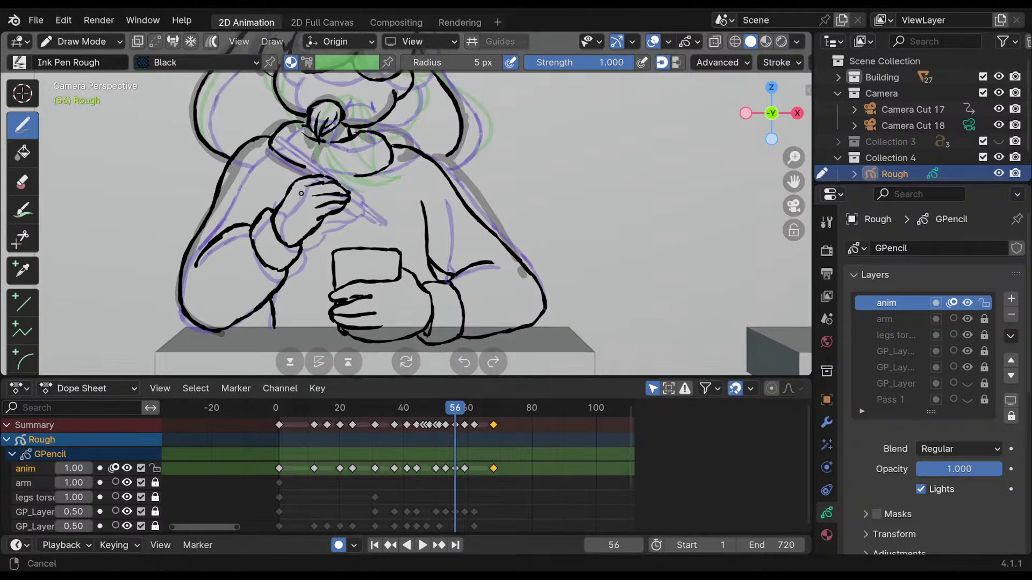
scroll(296, 165, "right", 2, "ctrl")
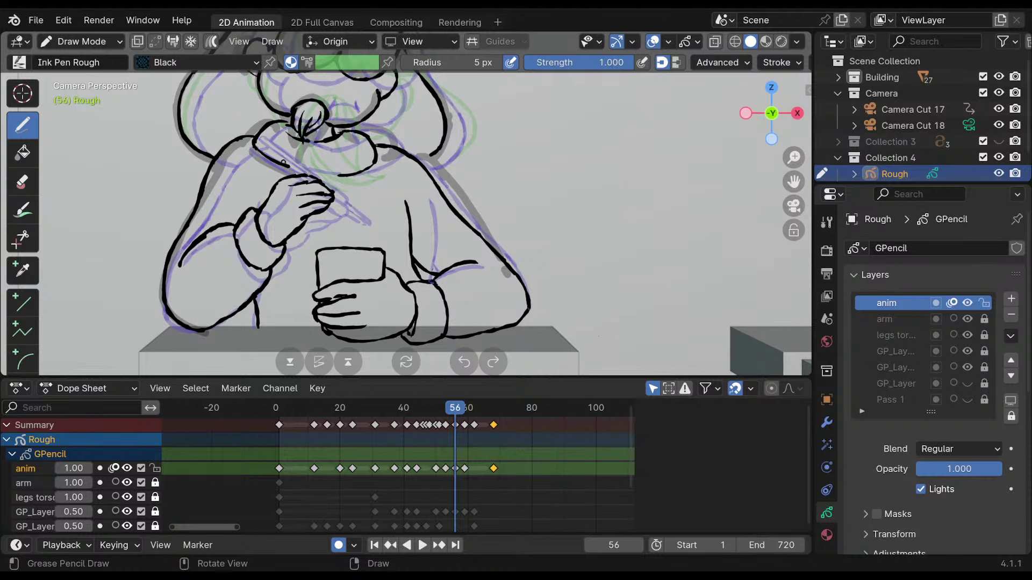
mouse_move(282, 177)
middle_mouse_down("shift")
mouse_move(274, 183)
mouse_move(295, 168)
mouse_move(306, 188)
mouse_move(257, 219)
middle_mouse_up("shift")
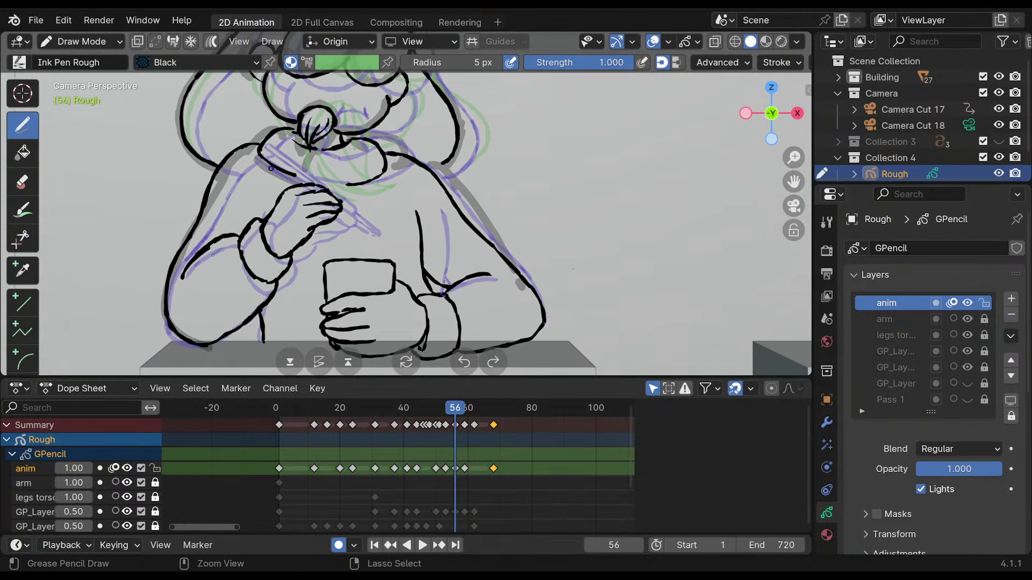
key("ctrl")
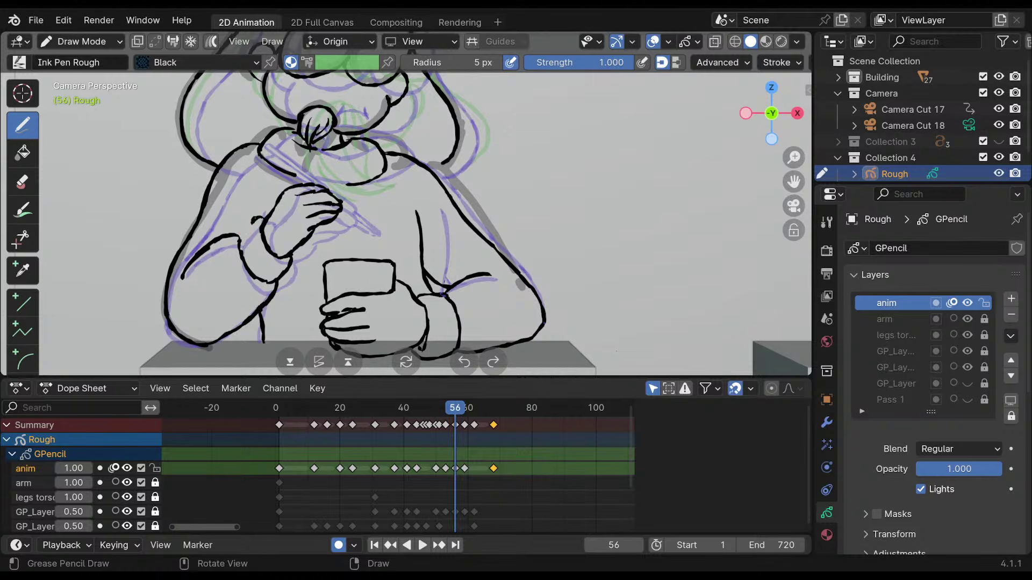
key("ctrl")
key("ctrl")
key("ctrl")
key("ctrl")
Compare the chopstick hand and arm on frame 56 with the adjacent keyframes.
middle_click_drag(294, 262, 352, 160, "ctrl")
key("Down")
key("Up")
key("Up")
key("Down")
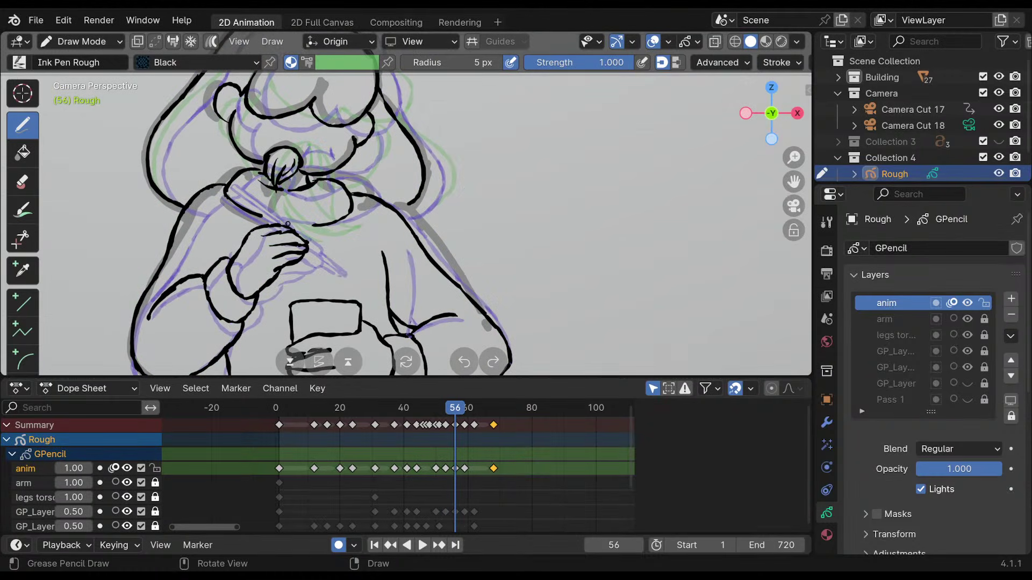
key("Down")
key("Up")
key("Up")
key("Down")
left_click_drag(210, 194, 279, 224)
key("Down")
key("Up")
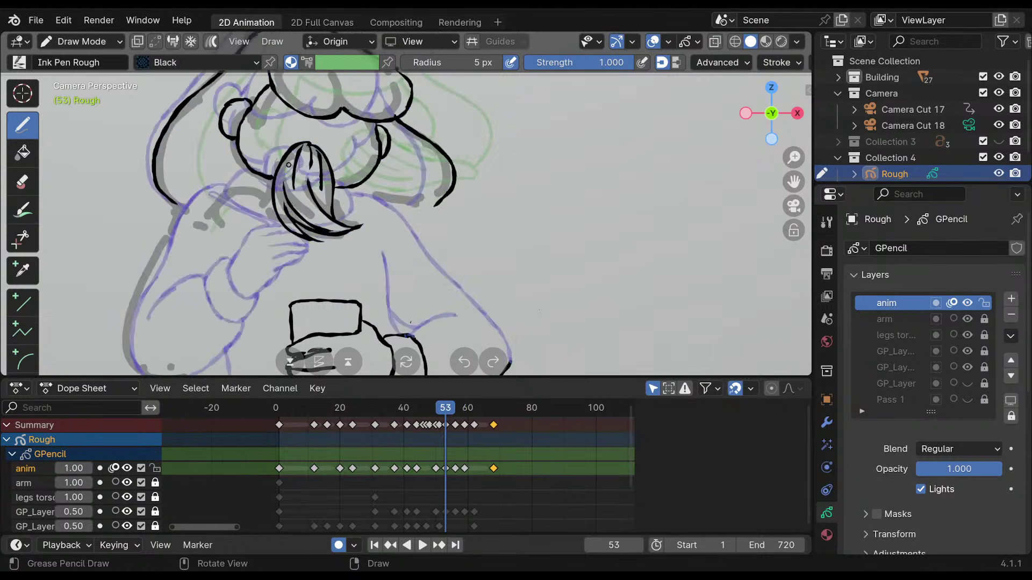
key("Up")
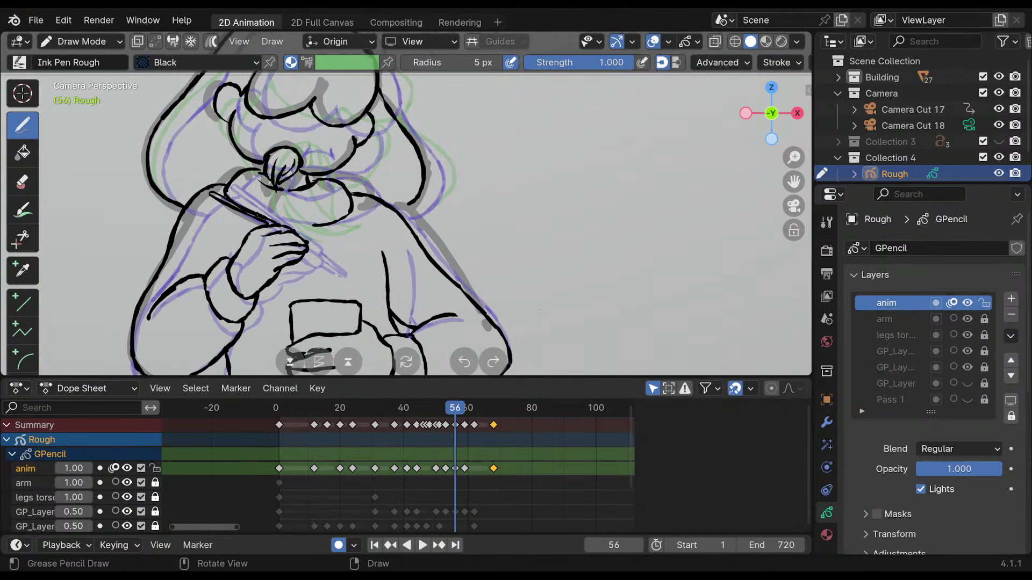
key("z")
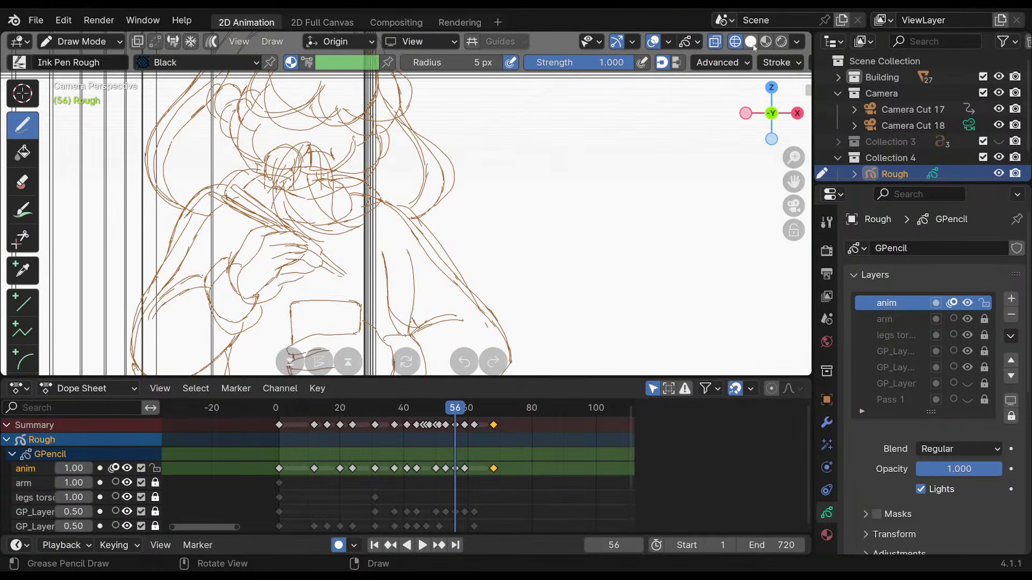
left_click(752, 45)
left_click(751, 42)
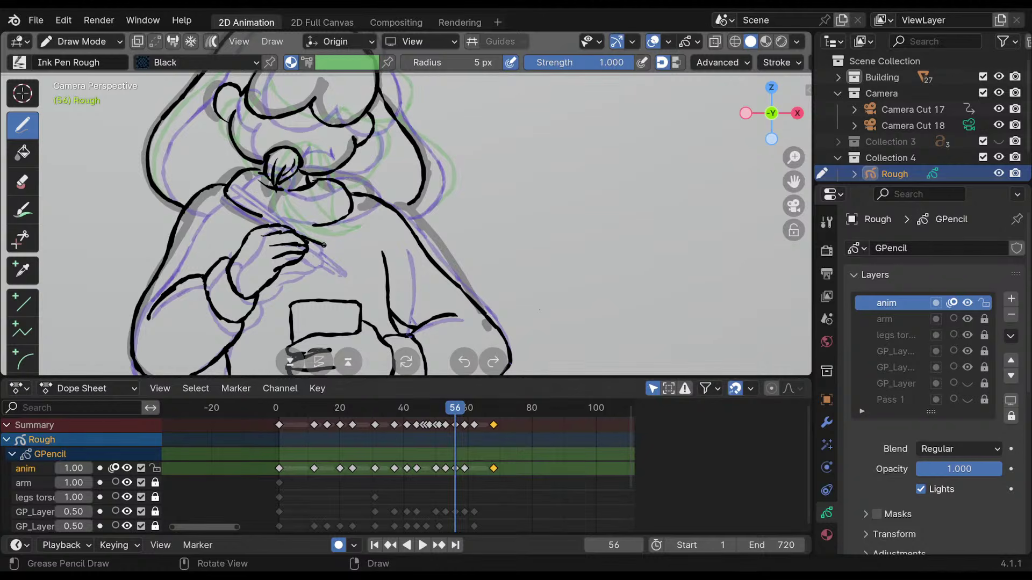
key("ctrl+z")
key("ctrl+shift+z")
Draw both chopsticks at a shallow angle, running from in front of the shoulder to the hand.
left_click_drag(221, 218, 259, 224)
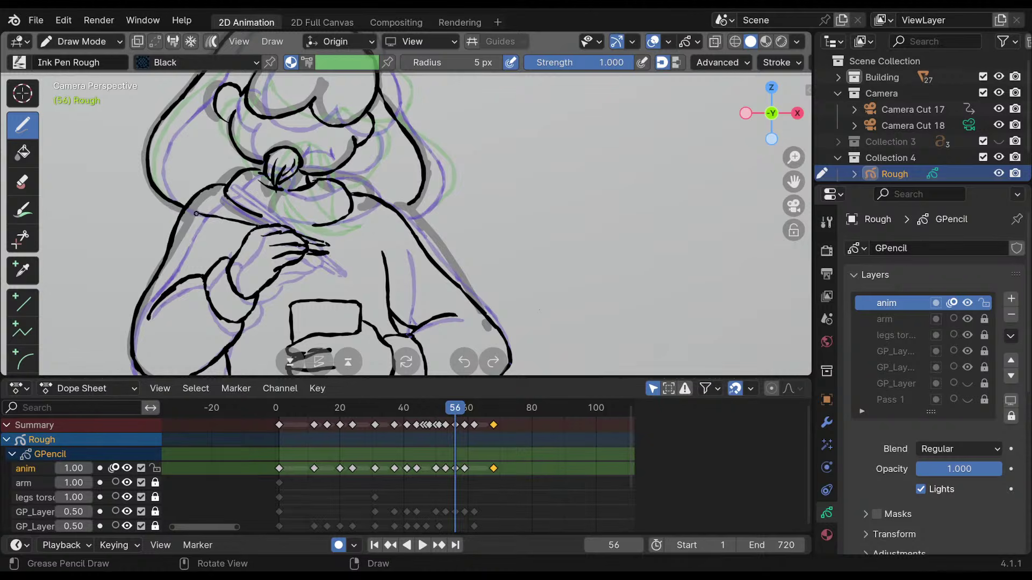
left_click_drag(229, 226, 256, 227)
mouse_move(194, 233)
left_mouse_down()
mouse_move(246, 238)
mouse_move(234, 242)
left_mouse_up()
mouse_move(447, 171)
middle_mouse_down("shift")
mouse_move(450, 184)
mouse_move(440, 189)
mouse_move(454, 192)
mouse_move(444, 154)
mouse_move(475, 208)
mouse_move(440, 234)
mouse_move(450, 193)
middle_mouse_up("shift")
mouse_move(450, 193)
middle_mouse_down("shift")
mouse_move(447, 218)
mouse_move(446, 203)
mouse_move(428, 194)
middle_mouse_up("shift")
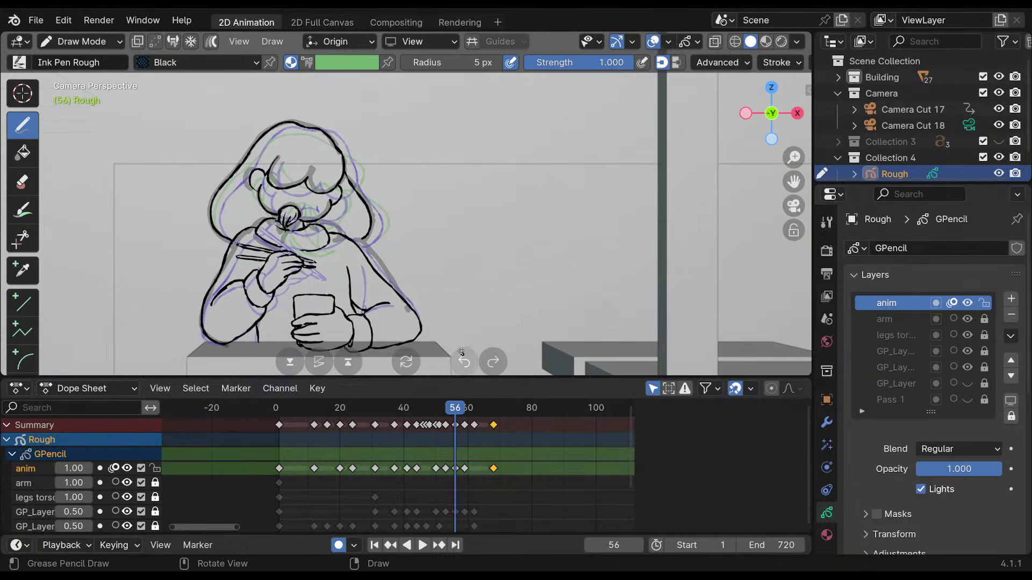
Step back and forth through the keyframes to examine the motion of the whole eating animation up to frame 68.
key("Down")
key("Down")
key("Up")
key("Up")
key("Up")
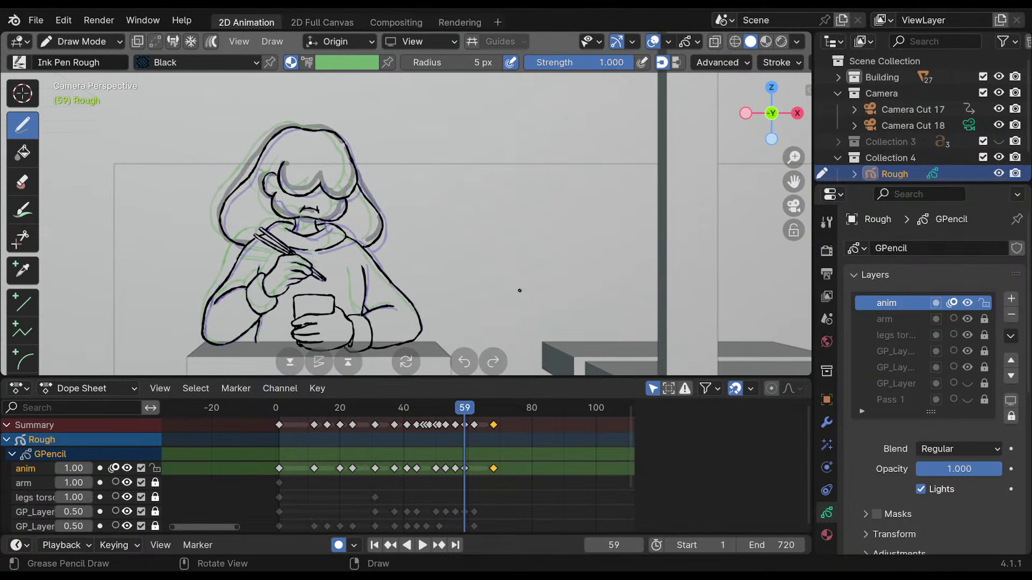
key("Up")
key("Down")
key("Down")
key("Down")
key("Down")
key("Down")
key("Down")
key("Down")
key("Down")
key("Down")
key("Down")
key("Down")
key("Down")
key("Up")
key("Up")
key("Up")
key("Up")
key("Up")
key("Up")
key("Up")
key("Down")
key("Down")
key("Down")
key("Down")
key("Down")
key("Down")
key("Down")
key("Down")
key("Down")
key("Down")
key("Down")
key("Up")
key("Up")
key("Up")
key("Down")
key("Down")
key("Up")
key("Up")
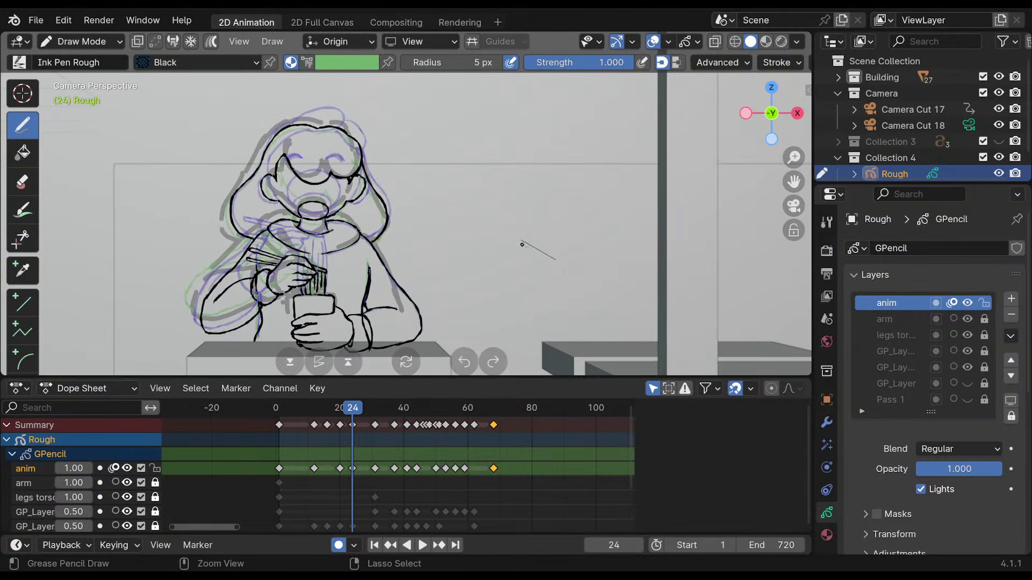
key("Up")
key("Up")
key("Up")
key("Up")
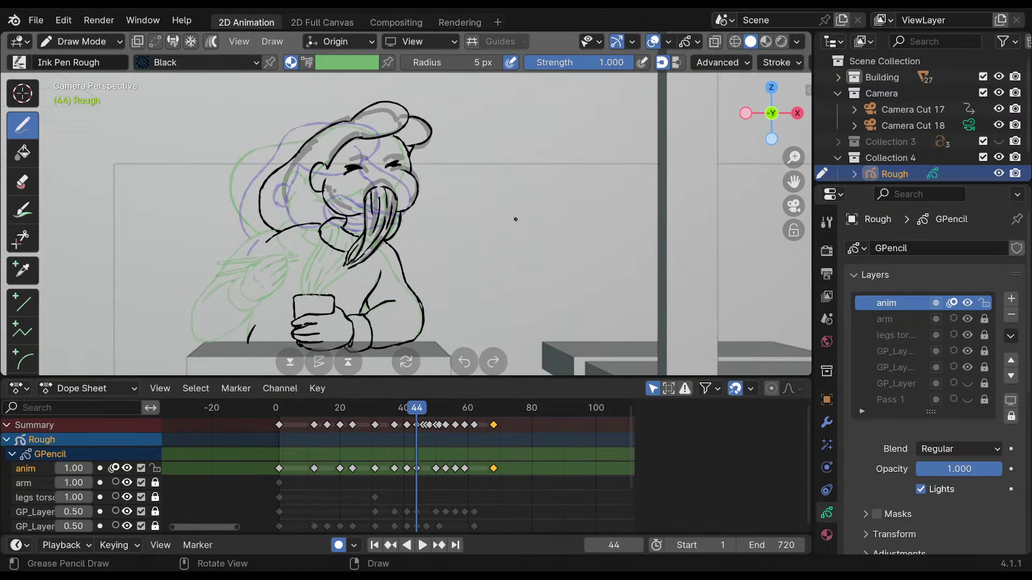
key("Up")
key("Up")
key("Up")
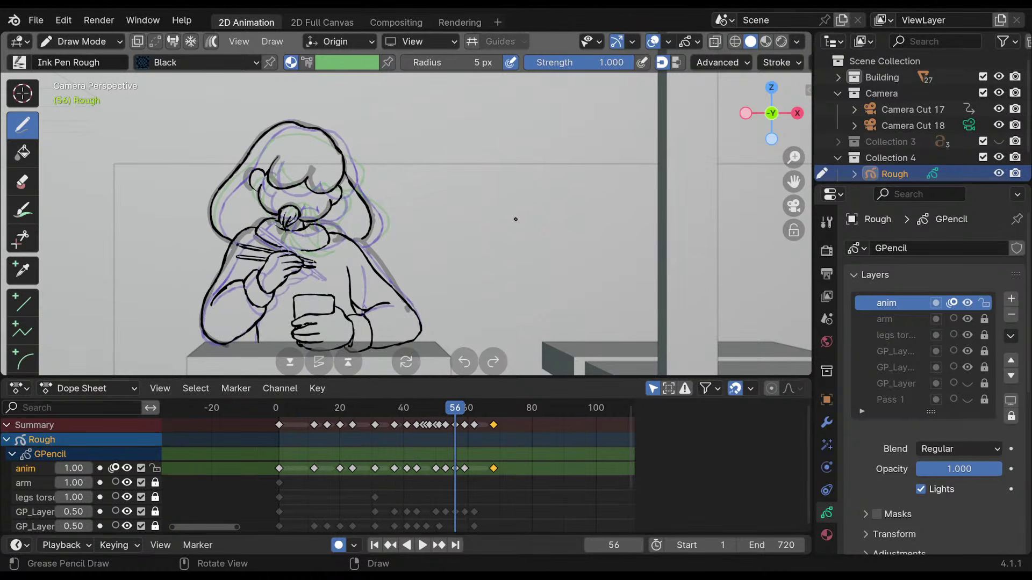
key("Up")
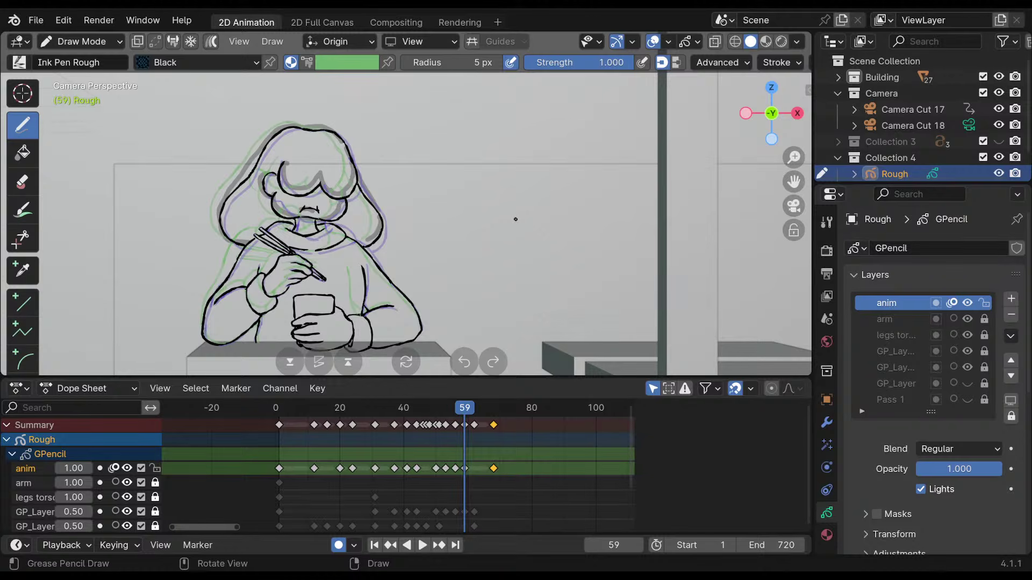
key("Up")
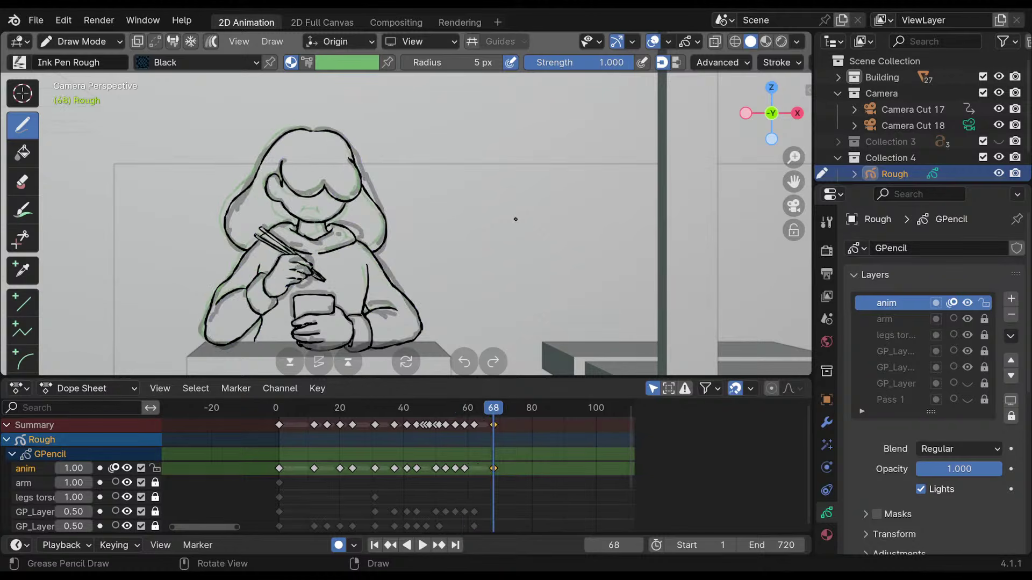
Shift the last keyframe to about frame 70 and return to frame 59.
left_click_drag(467, 408, 487, 408)
left_click_drag(495, 469, 506, 470)
left_click(496, 408)
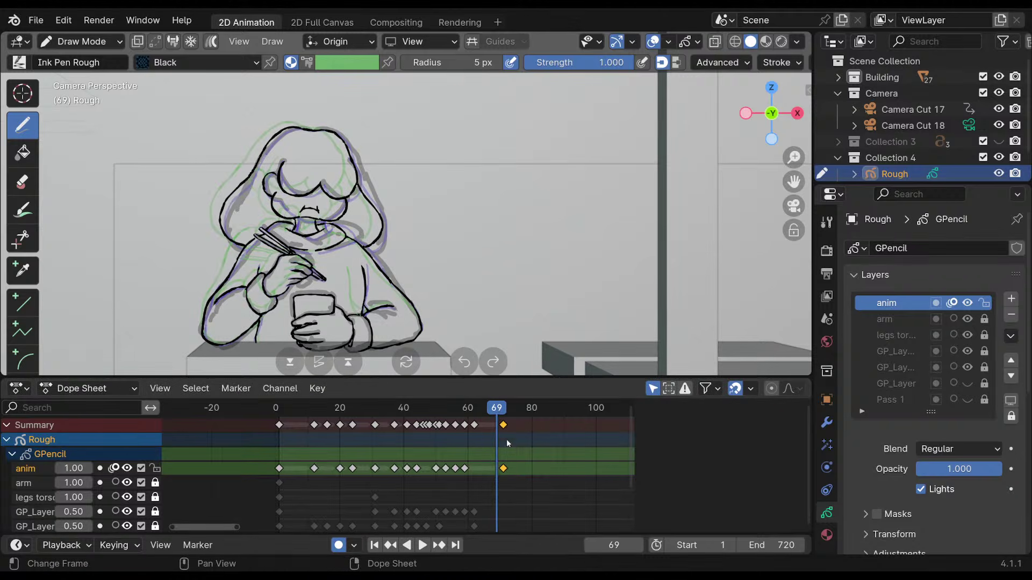
key("g")
left_click(509, 469)
middle_click_drag(461, 240, 485, 227, "shift")
middle_click_drag(483, 228, 496, 160, "ctrl")
left_click_drag(494, 407, 465, 407)
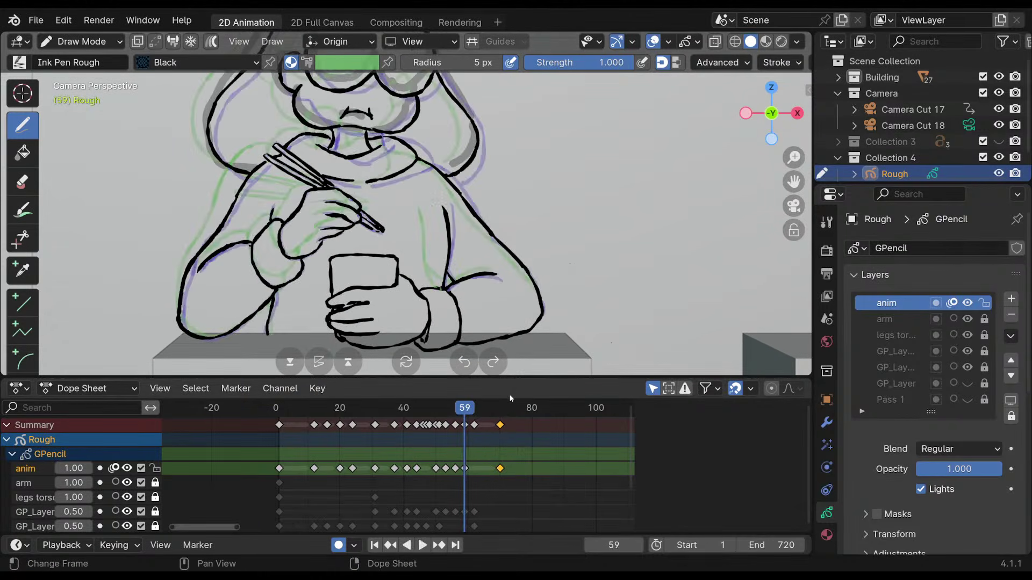
Step back and forth through the keyframes from frame 56 onward to examine the lowering of the chopsticks, stopping on frame 62.
key("Right")
key("Right")
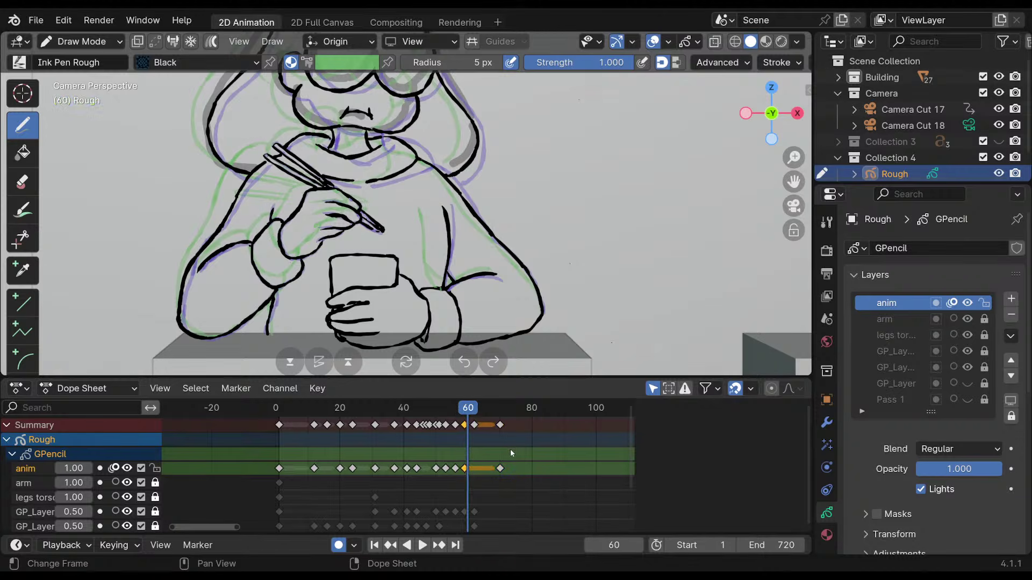
key("Left")
key("Left")
key("Left")
key("Left")
key("Right")
key("Right")
key("Right")
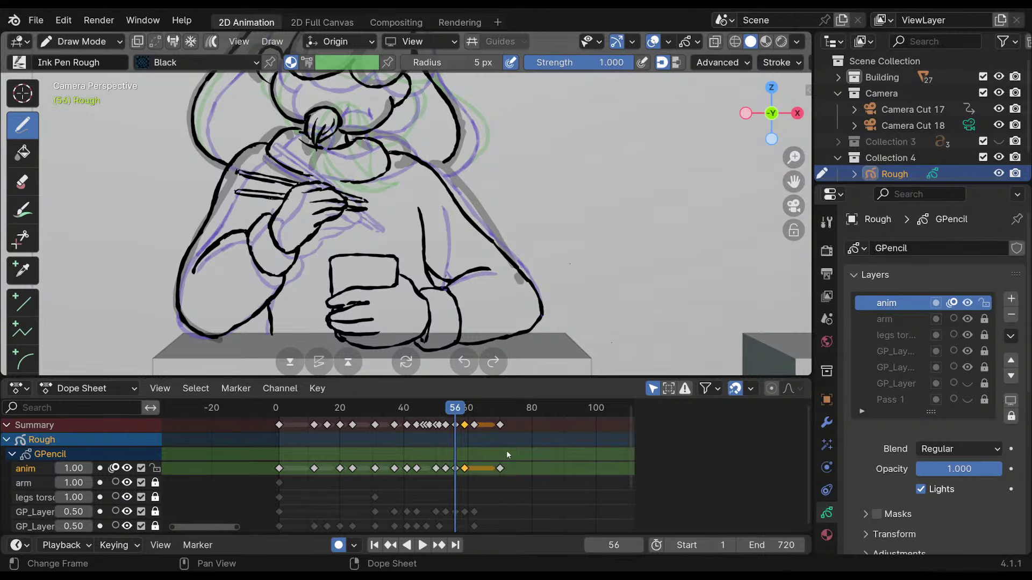
key("Right")
key("Right")
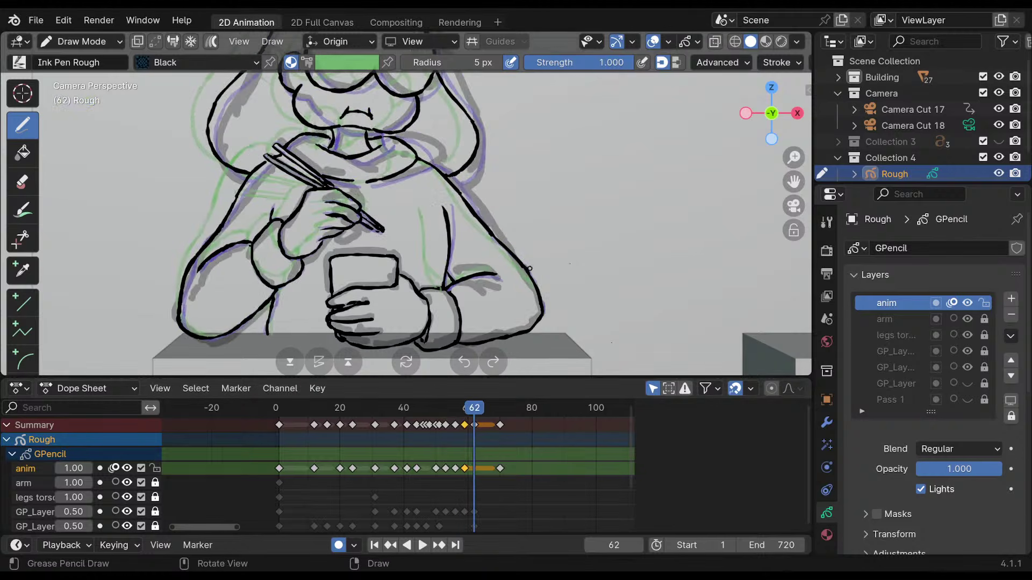
Insert a blank keyframe on the anim layer at frame 62 for a new drawing of the head.
middle_click_drag(510, 118, 496, 195, "shift")
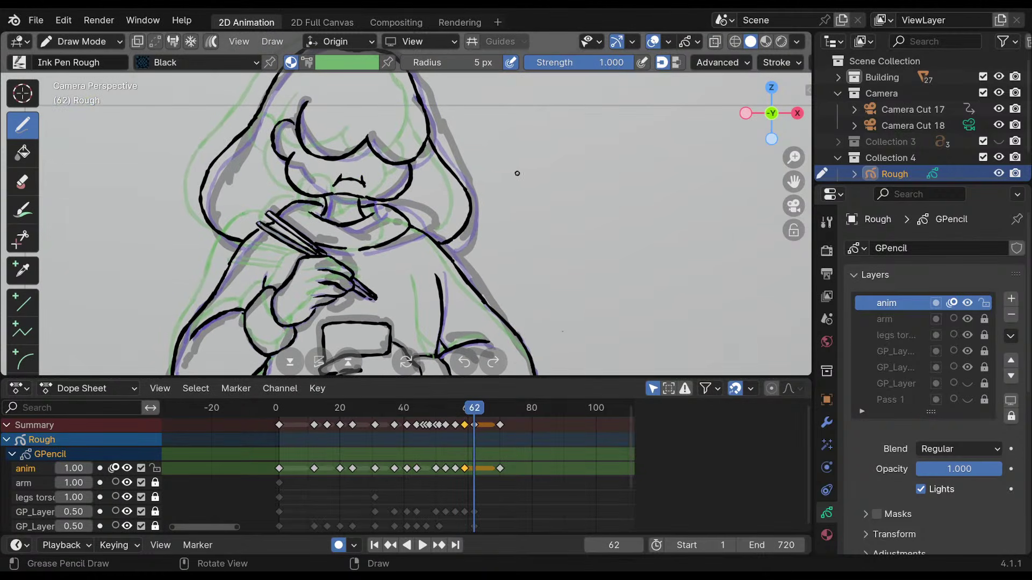
key("shift+i")
middle_click_drag(450, 134, 467, 155, "shift")
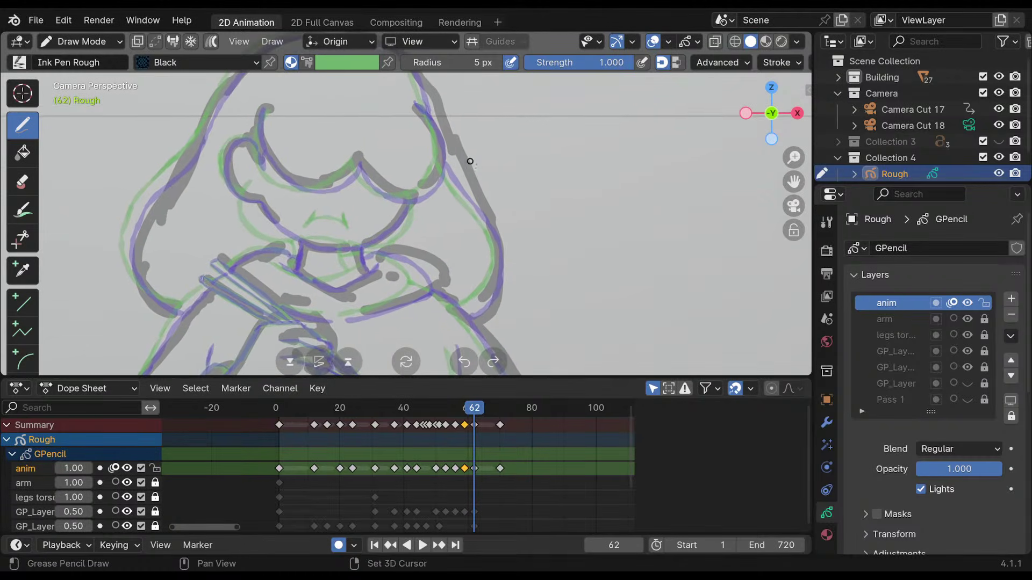
scroll(467, 156, "up", 2)
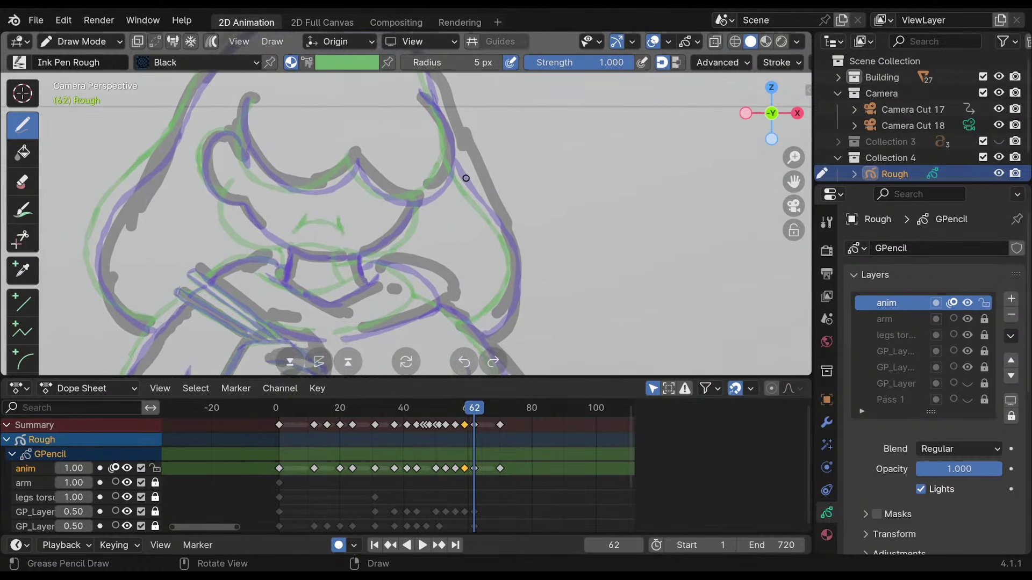
left_click(682, 353)
middle_click_drag(464, 186, 473, 177, "shift")
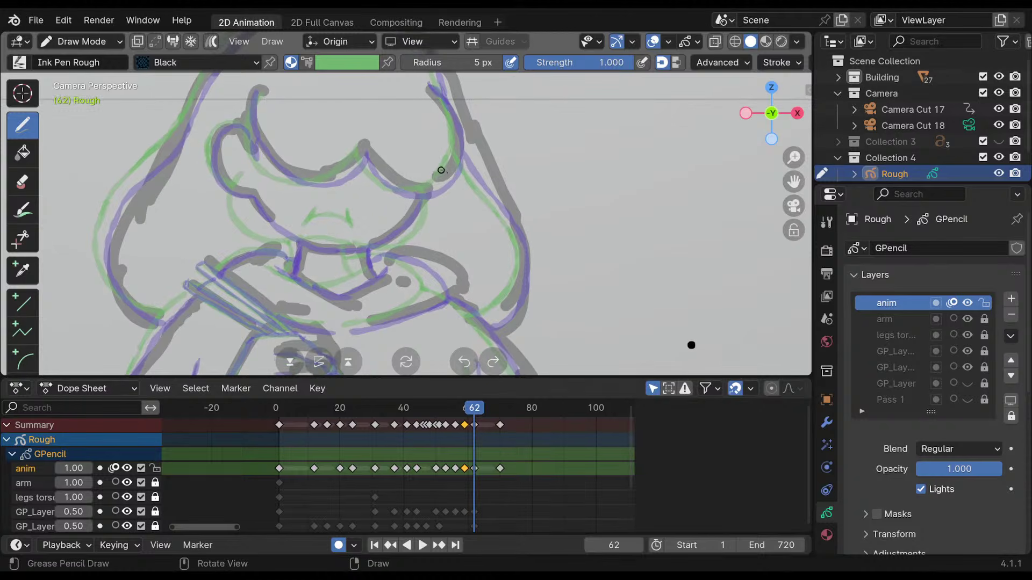
mouse_move(426, 196)
middle_mouse_down("shift")
mouse_move(404, 181)
mouse_move(416, 189)
middle_mouse_up("shift")
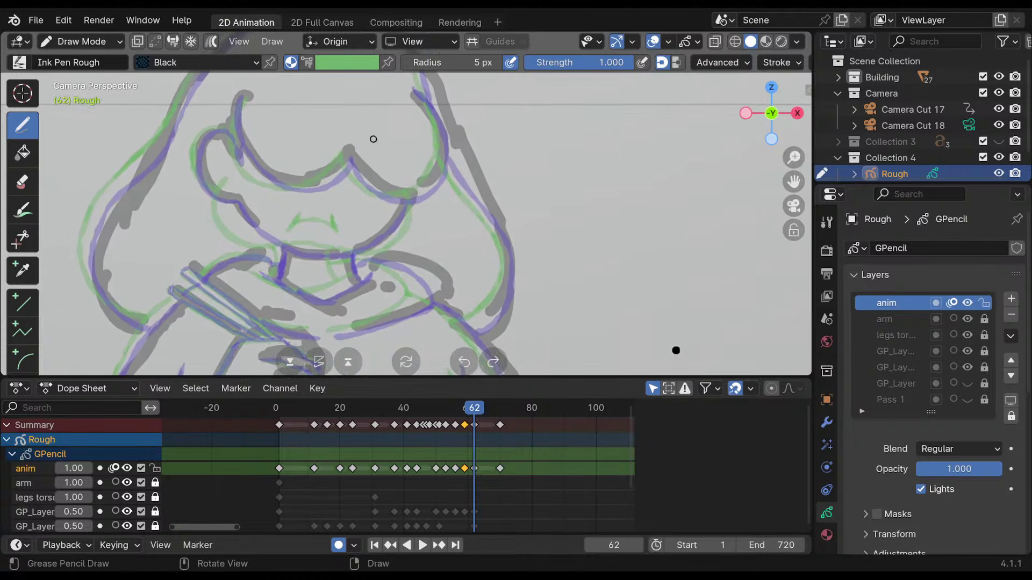
mouse_move(349, 124)
middle_mouse_down("shift")
mouse_move(410, 224)
mouse_move(421, 189)
mouse_move(426, 212)
mouse_move(436, 156)
middle_mouse_up("shift")
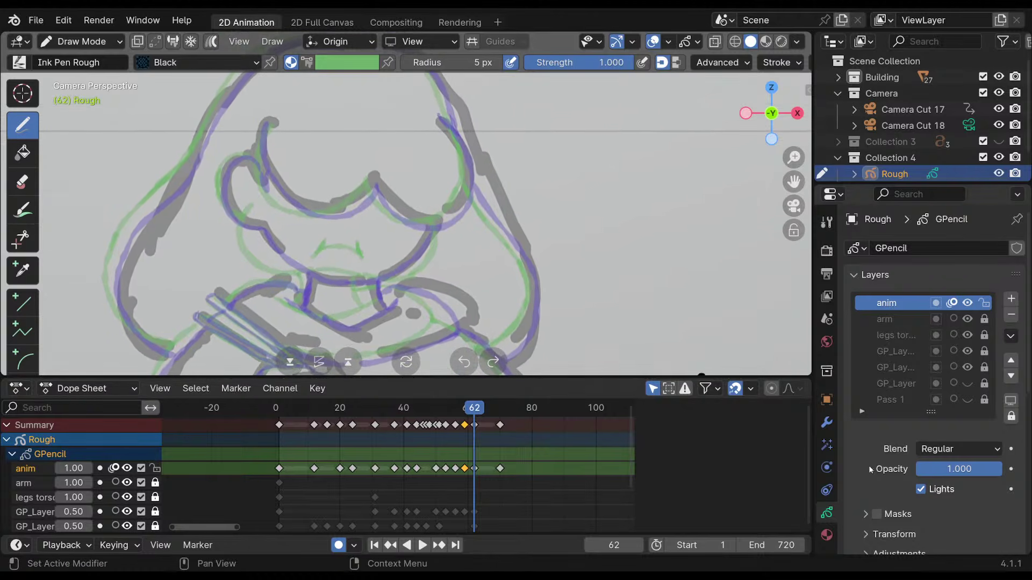
Set onion skinning to show 0 keyframes after the current one and hide the thick grey rough sketch layer.
scroll(870, 468, "down", 10)
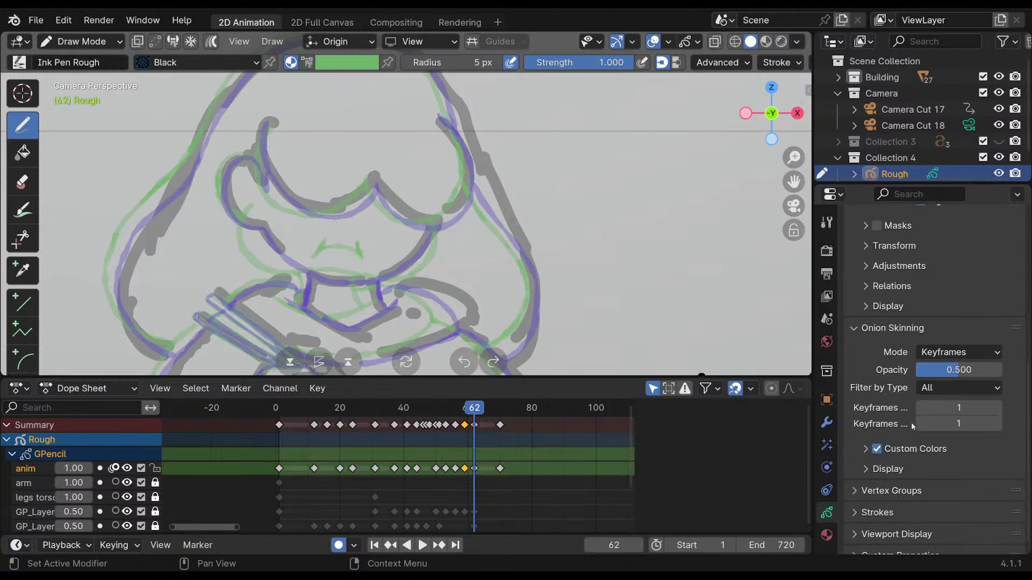
left_click(919, 424)
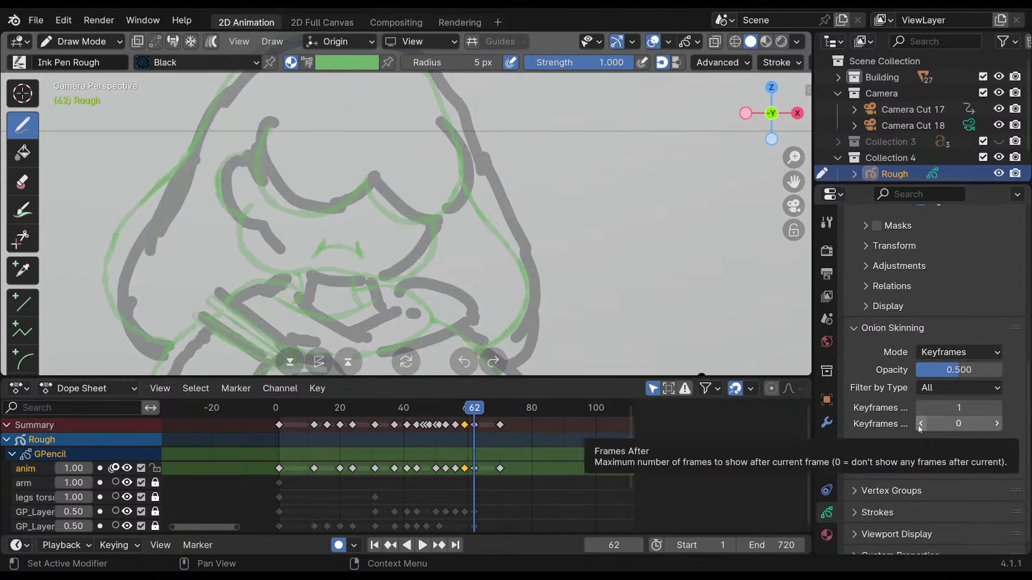
middle_click_drag(444, 238, 470, 257, "shift")
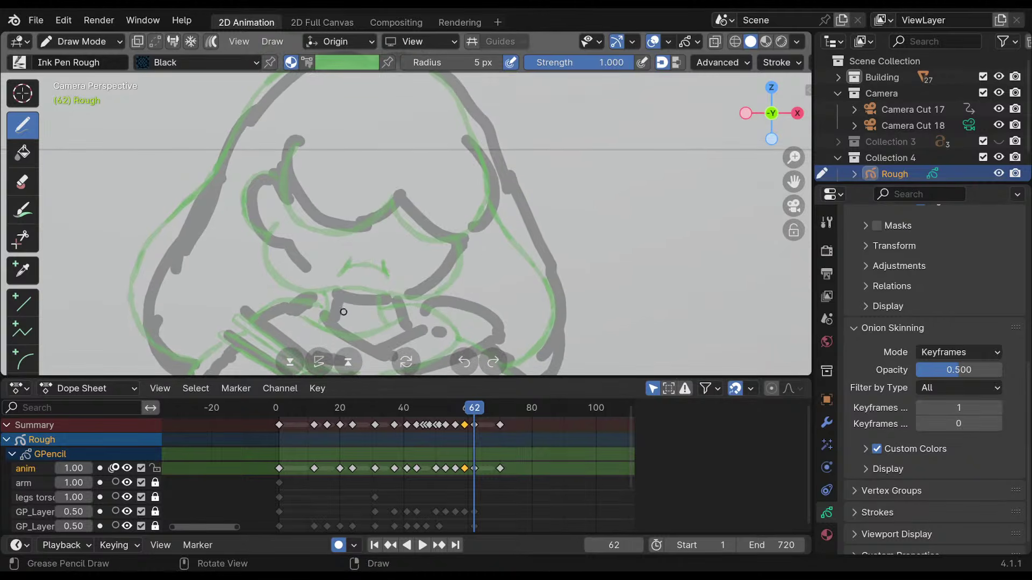
left_click(128, 511)
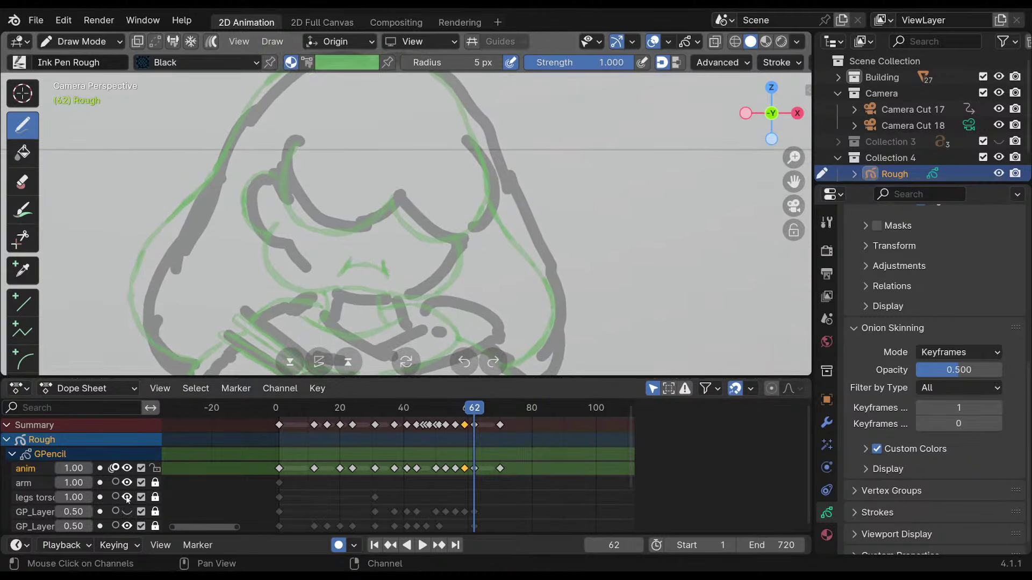
left_click(128, 526)
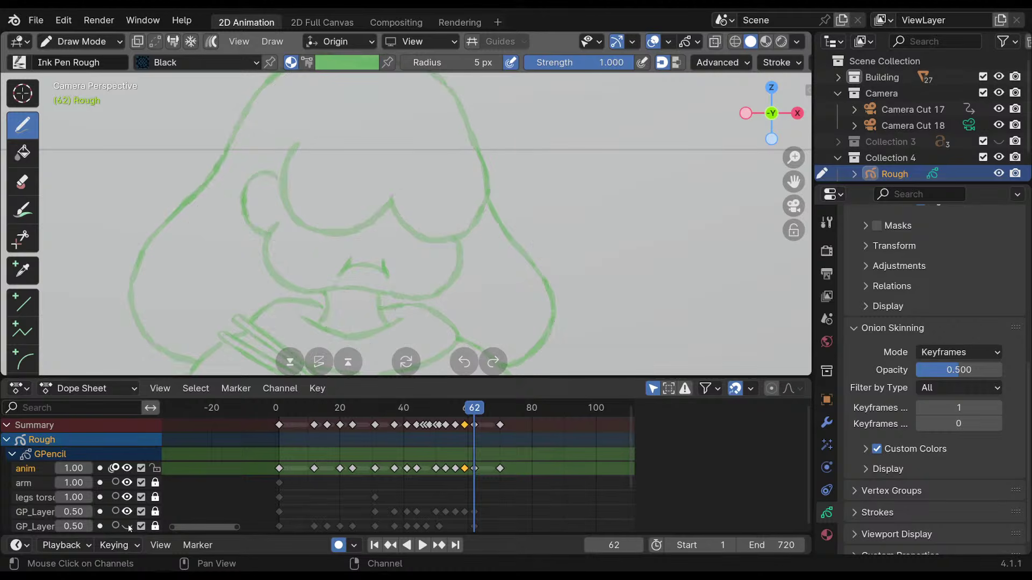
scroll(483, 167, "up", 2)
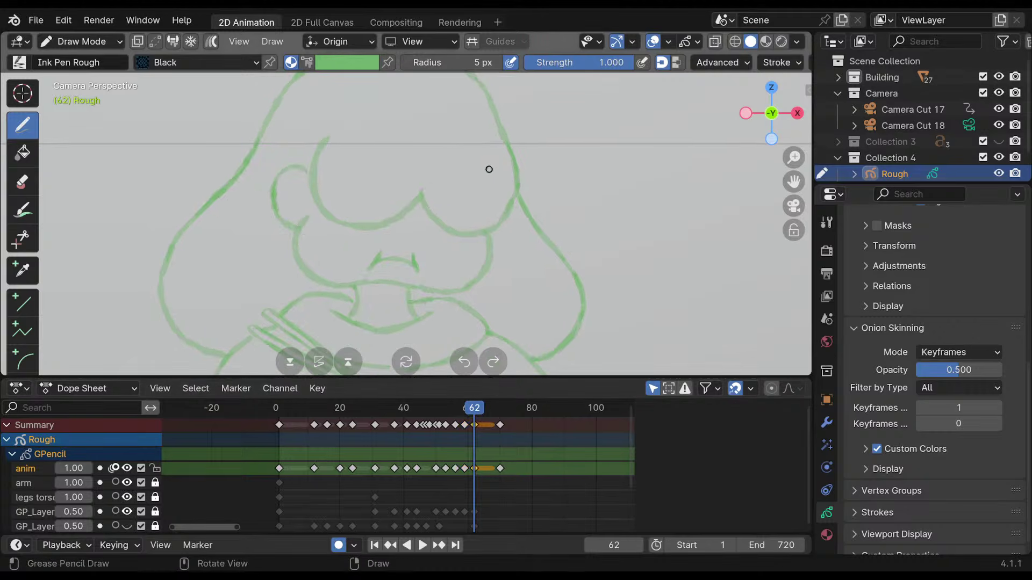
middle_click_drag(470, 165, 428, 150, "shift")
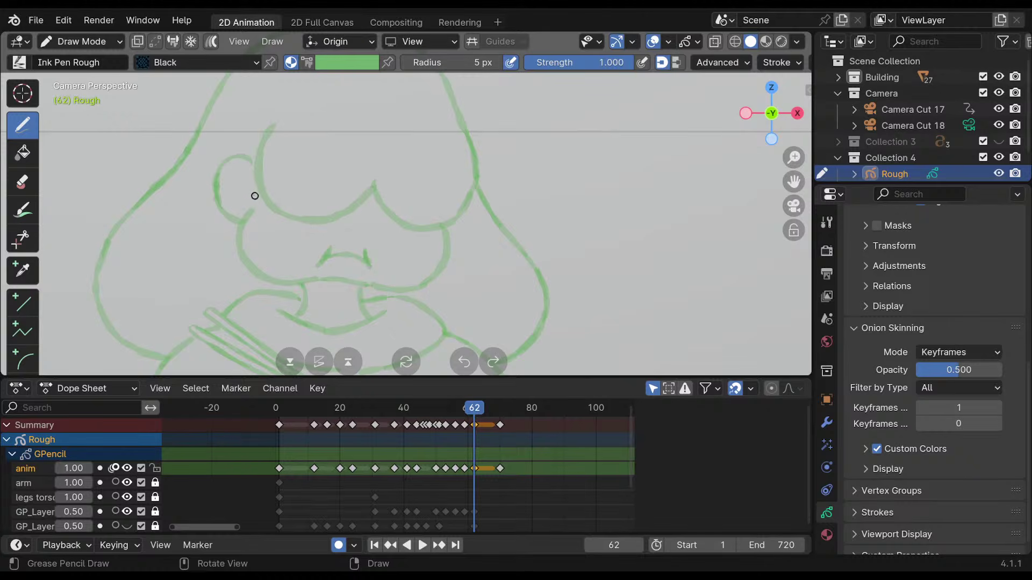
Draw the cheeks, chin and a short flat mouth on frame 62, comparing them with the previous keyframe.
mouse_move(241, 218)
left_mouse_down()
mouse_move(288, 274)
mouse_move(311, 273)
left_mouse_up()
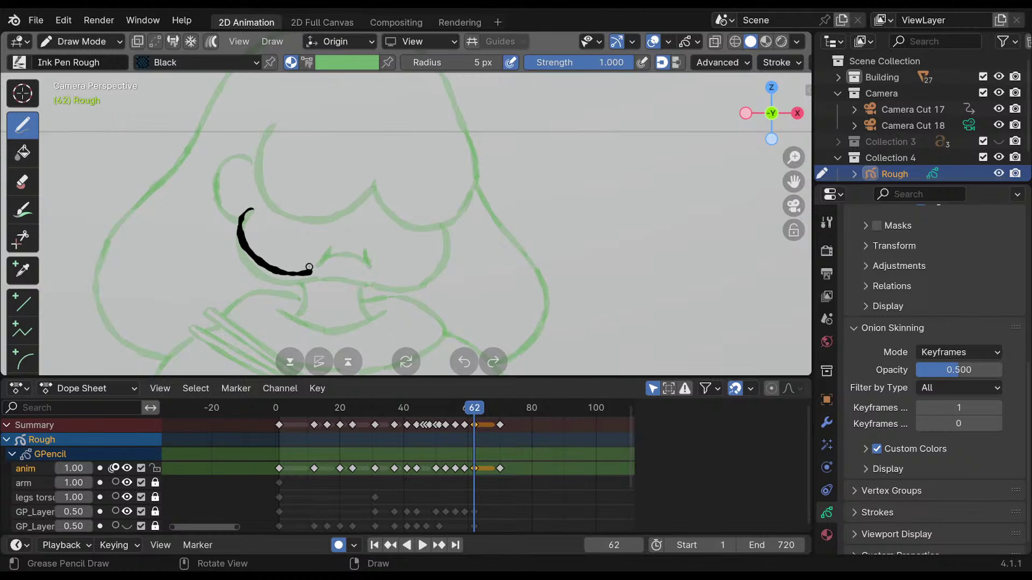
left_click_drag(242, 215, 257, 207)
key("ctrl+z")
left_click_drag(336, 250, 377, 250)
key("ctrl+z")
left_click_drag(272, 270, 417, 288)
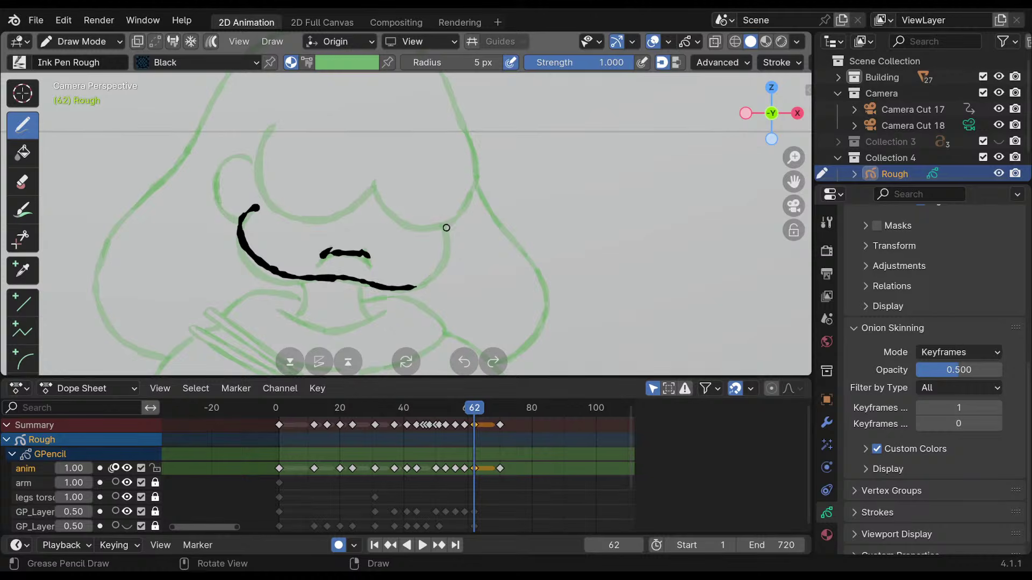
mouse_move(442, 226)
left_mouse_down()
mouse_move(411, 286)
mouse_move(367, 282)
left_mouse_up()
key("Down")
key("Up")
key("Down")
key("Up")
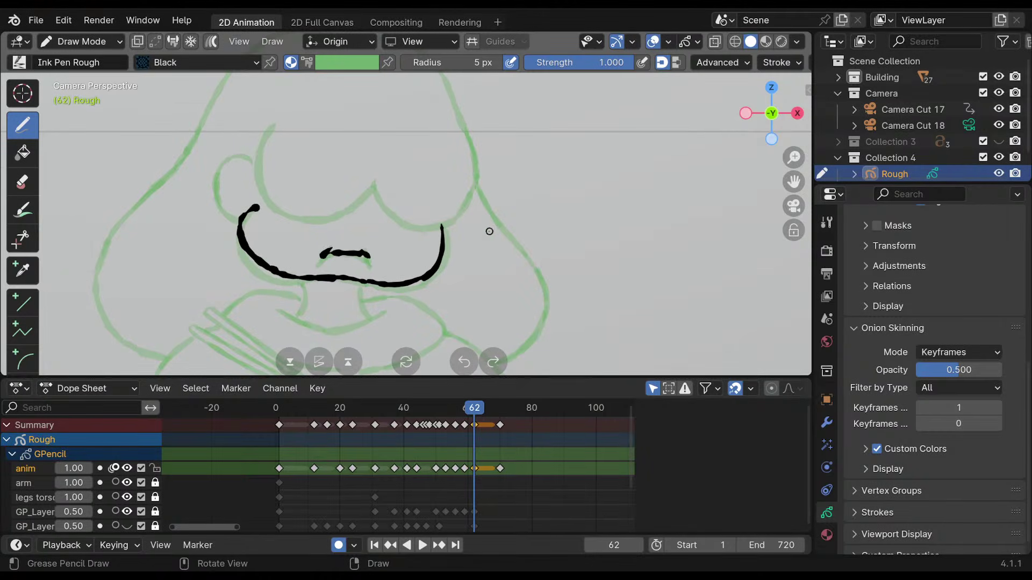
Redraw both cheeks slightly wider, thin out the mouth, and check the face against the previous keyframe.
mouse_move(253, 207)
left_mouse_down("ctrl")
mouse_move(241, 231)
mouse_move(239, 221)
mouse_move(254, 257)
mouse_move(250, 206)
mouse_move(234, 232)
mouse_move(258, 262)
left_mouse_up("ctrl")
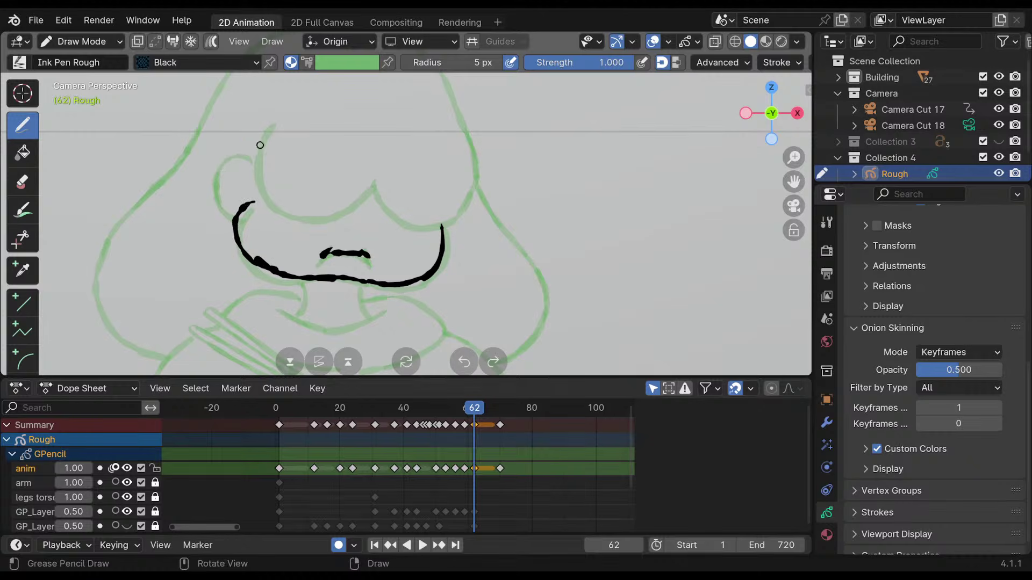
mouse_move(442, 224)
left_mouse_down("ctrl")
mouse_move(433, 272)
mouse_move(453, 253)
mouse_move(435, 273)
left_mouse_up("ctrl")
left_click_drag(450, 221, 426, 273)
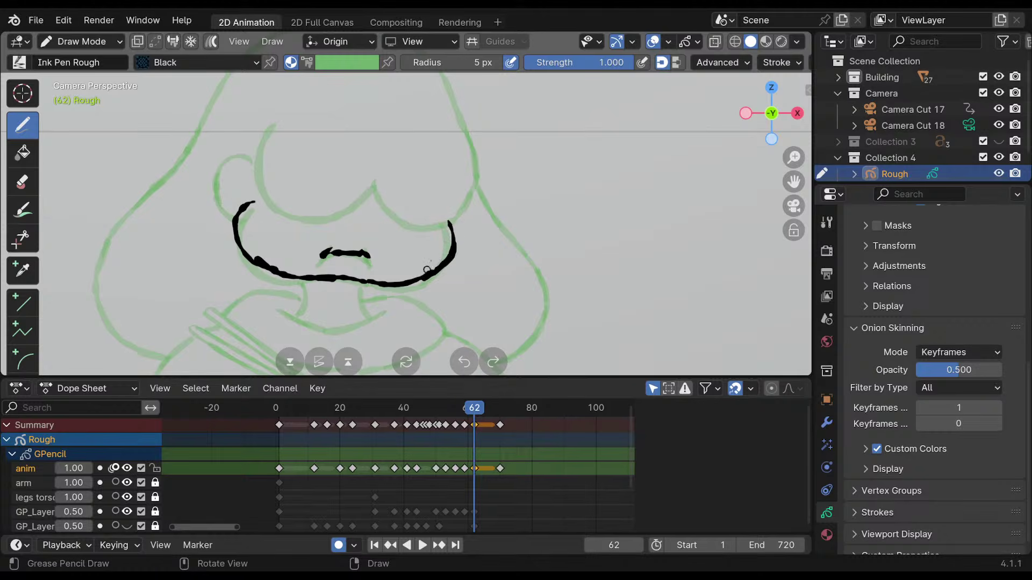
mouse_move(321, 248)
left_mouse_down("ctrl")
mouse_move(361, 253)
mouse_move(317, 260)
mouse_move(371, 262)
mouse_move(352, 256)
left_mouse_up("ctrl")
key("Down")
key("Up")
key("Down")
key("Up")
key("Down")
key("Up")
Insert a blank keyframe at frame 65 on the anim layer and return to the face drawing on frame 62.
key("Right")
key("Right")
key("Right")
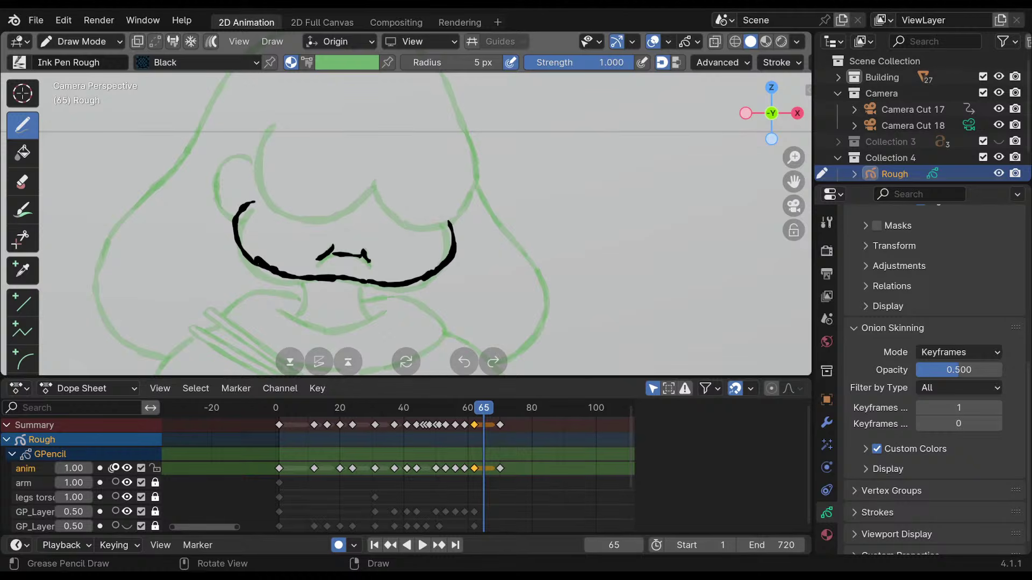
key("i")
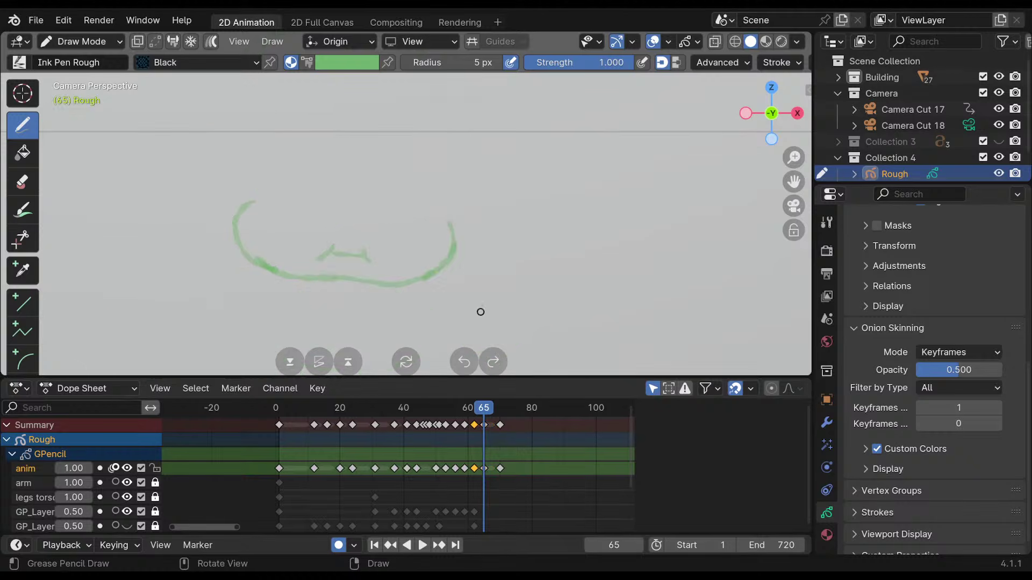
key("Down")
Draw the two scalloped curves of the fringe and the ear beside the face on frame 62.
mouse_move(273, 127)
left_mouse_down()
mouse_move(259, 198)
mouse_move(304, 220)
mouse_move(348, 213)
mouse_move(375, 183)
mouse_move(392, 217)
mouse_move(443, 229)
left_mouse_up()
key("ctrl+z")
mouse_move(374, 183)
left_mouse_down()
mouse_move(401, 221)
mouse_move(446, 229)
mouse_move(474, 161)
left_mouse_up()
key("ctrl+z")
mouse_move(251, 160)
left_mouse_down()
mouse_move(218, 200)
mouse_move(236, 220)
left_mouse_up()
mouse_move(392, 219)
middle_mouse_down("shift")
mouse_move(349, 225)
mouse_move(314, 260)
middle_mouse_up("shift")
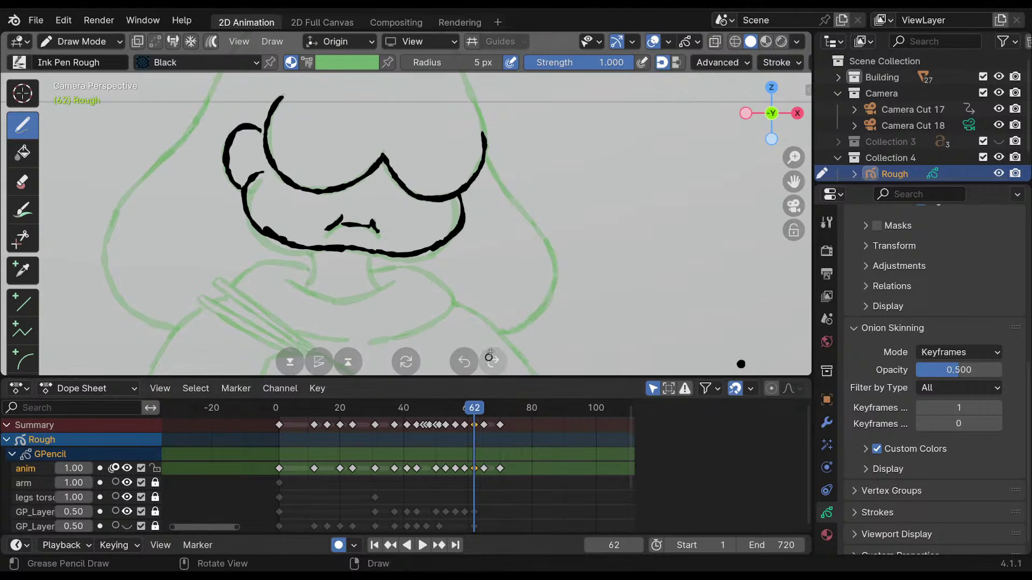
Move the blank keyframe at frame 65 to about frame 77 and set onion skinning to show 1 keyframe after.
left_click_drag(494, 472, 532, 471)
left_click(995, 424)
mouse_move(537, 231)
middle_mouse_down("shift")
mouse_move(526, 281)
mouse_move(515, 265)
mouse_move(516, 203)
mouse_move(504, 235)
mouse_move(491, 230)
mouse_move(489, 241)
mouse_move(473, 230)
middle_mouse_up("shift")
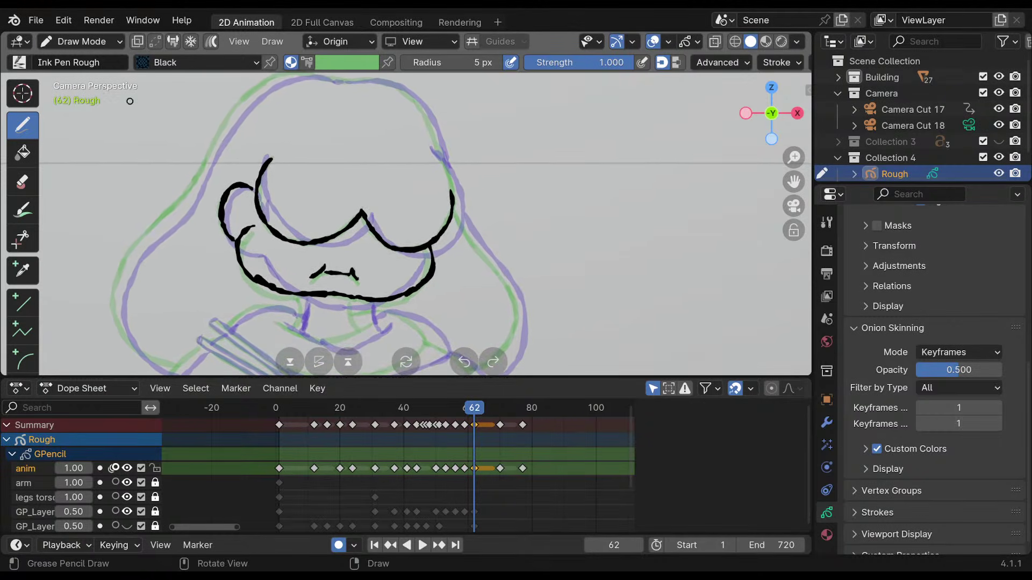
Select all face strokes in Edit Mode, shift them slightly right and down toward the next keyframe's drawing, and return to Draw Mode.
left_click(80, 41)
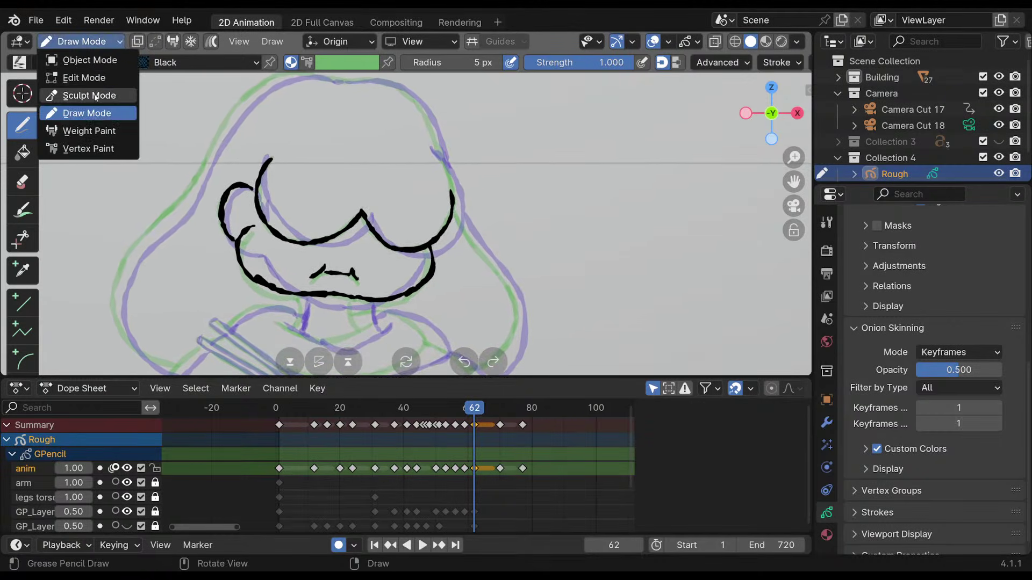
left_click(86, 77)
left_click_drag(218, 316, 453, 191)
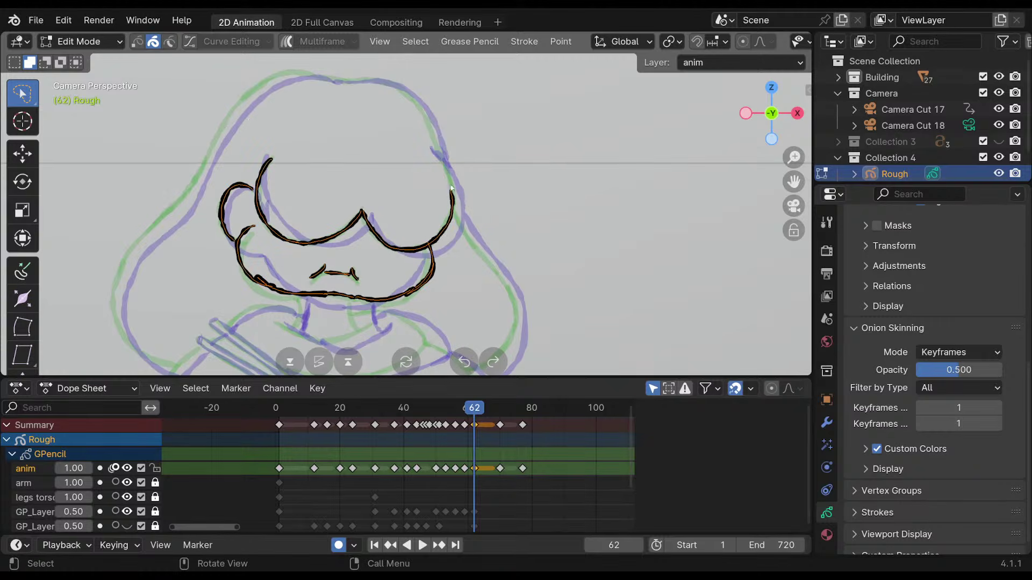
key("g")
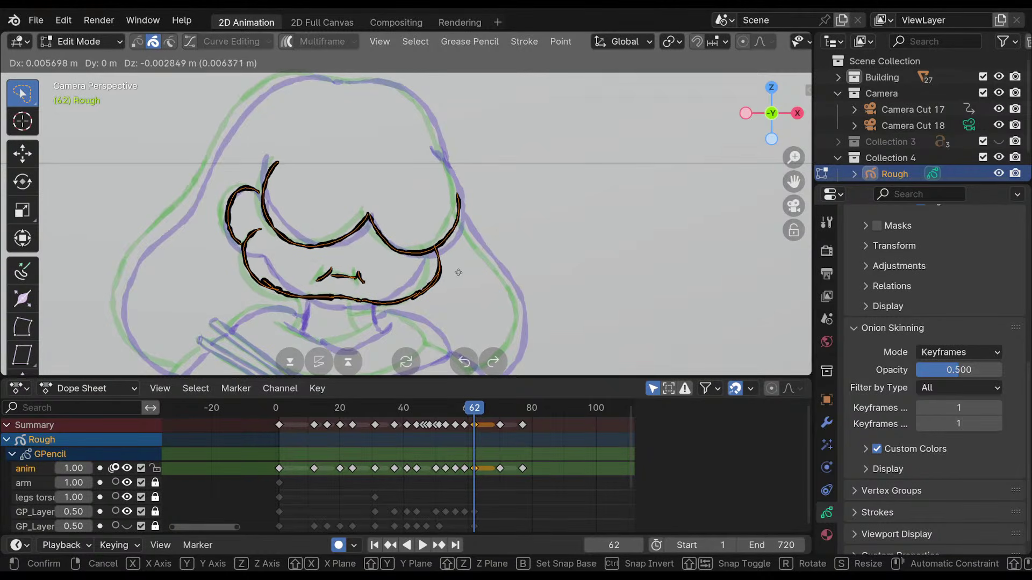
left_click(459, 272)
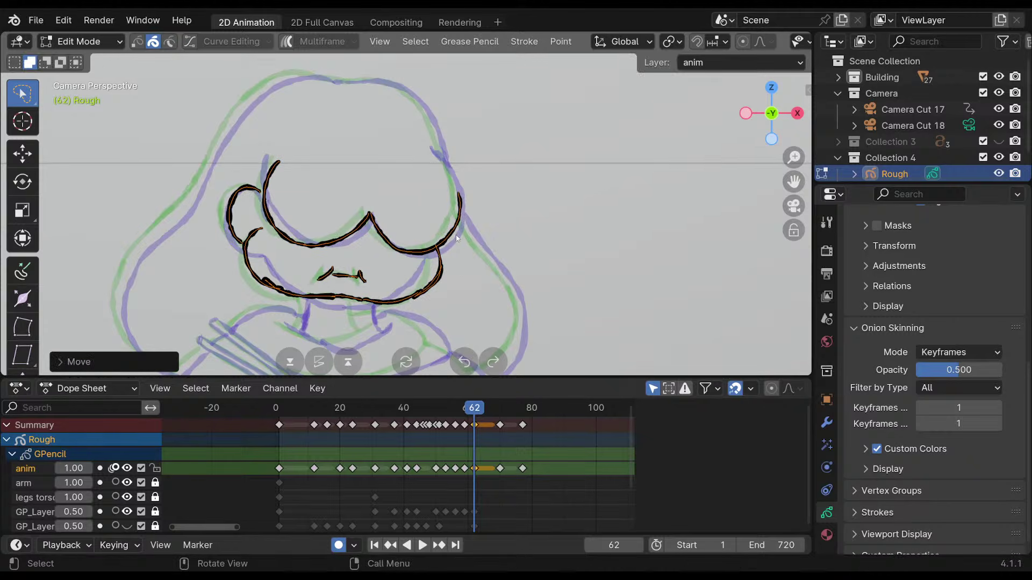
key("g")
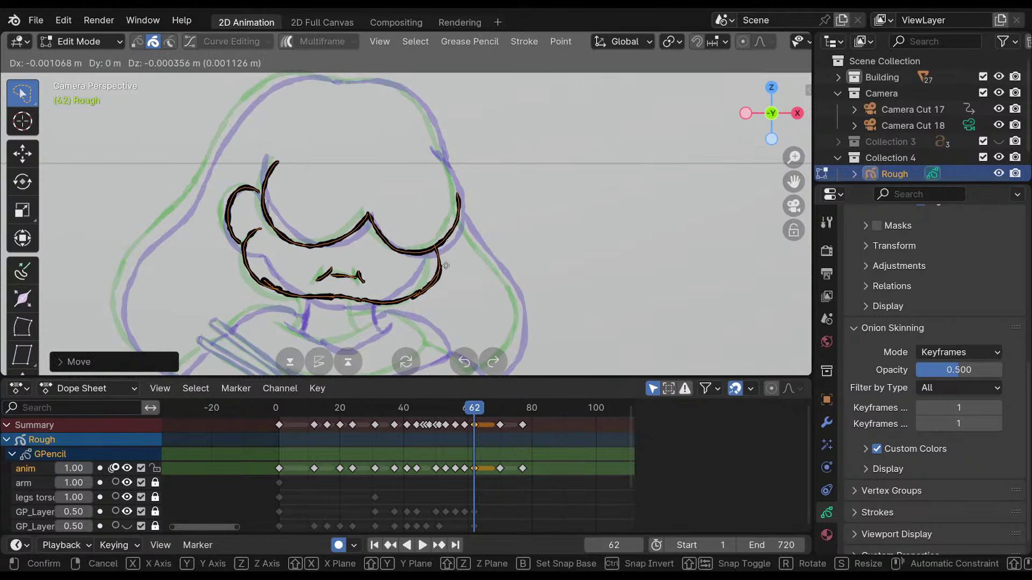
key("Escape")
left_click(81, 42)
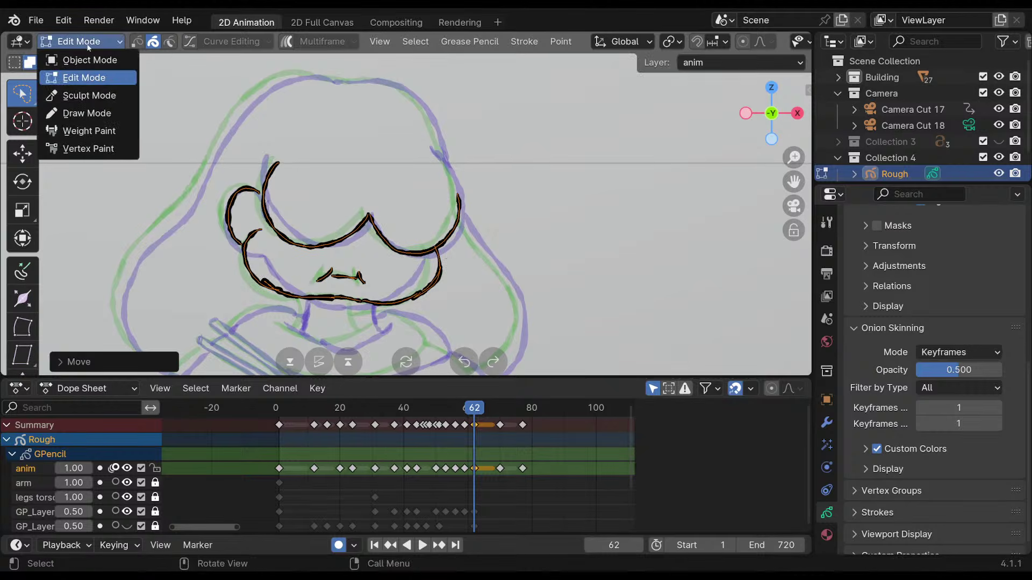
left_click(89, 109)
Clean up the fringe tip and the cheek corner below the ear, and draw the hair outline over the head and down the ear side.
mouse_move(267, 159)
left_mouse_down()
mouse_move(261, 195)
mouse_move(237, 195)
mouse_move(225, 209)
mouse_move(257, 189)
left_mouse_up()
mouse_move(228, 220)
left_mouse_down("ctrl")
mouse_move(236, 247)
mouse_move(254, 232)
mouse_move(242, 246)
mouse_move(231, 233)
mouse_move(256, 237)
left_mouse_up("ctrl")
middle_click_drag(484, 155, 468, 154, "shift")
left_click_drag(443, 170, 461, 211)
left_click_drag(406, 105, 436, 145)
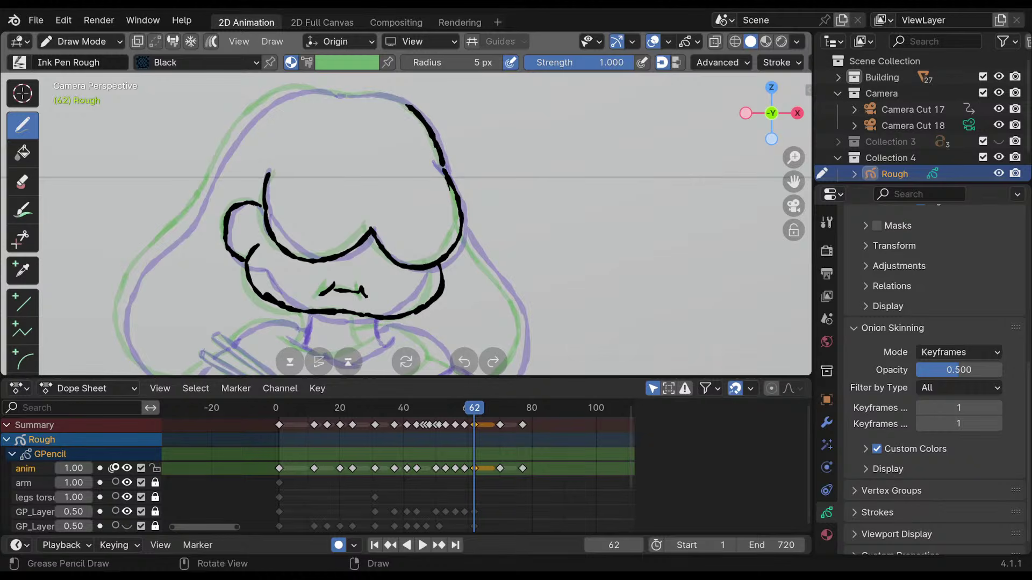
mouse_move(407, 105)
left_mouse_down()
mouse_move(342, 92)
mouse_move(250, 114)
mouse_move(192, 216)
left_mouse_up()
mouse_move(221, 152)
left_mouse_down()
mouse_move(151, 236)
mouse_move(164, 303)
mouse_move(209, 324)
left_mouse_up()
Draw the two short neck lines under the chin and flip through the adjacent keyframes to compare the head.
middle_click_drag(514, 219, 493, 234, "shift")
left_click_drag(313, 269, 310, 296)
left_click_drag(373, 272, 382, 301)
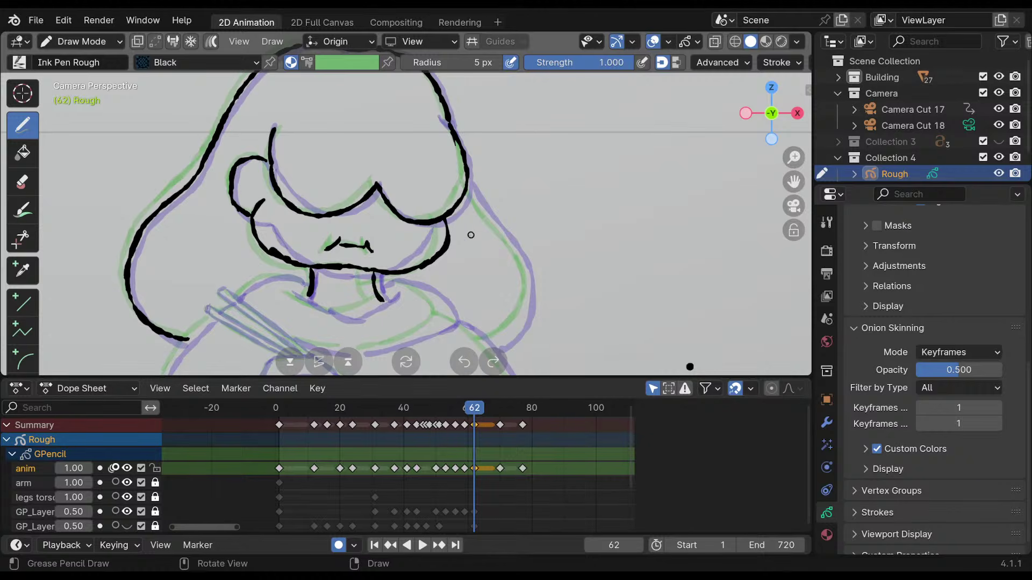
key("Down")
key("Up")
key("Up")
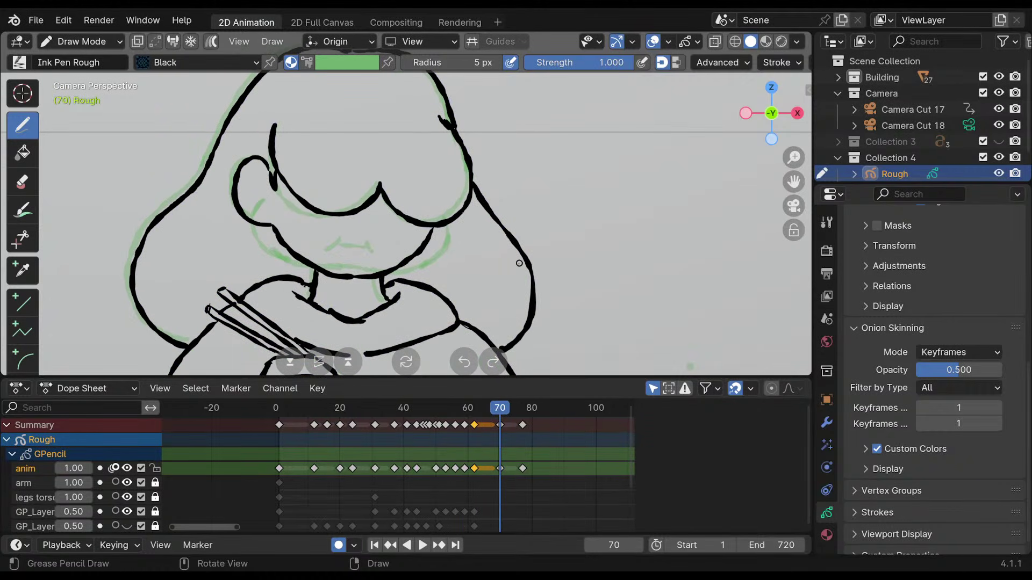
key("Down")
key("Down")
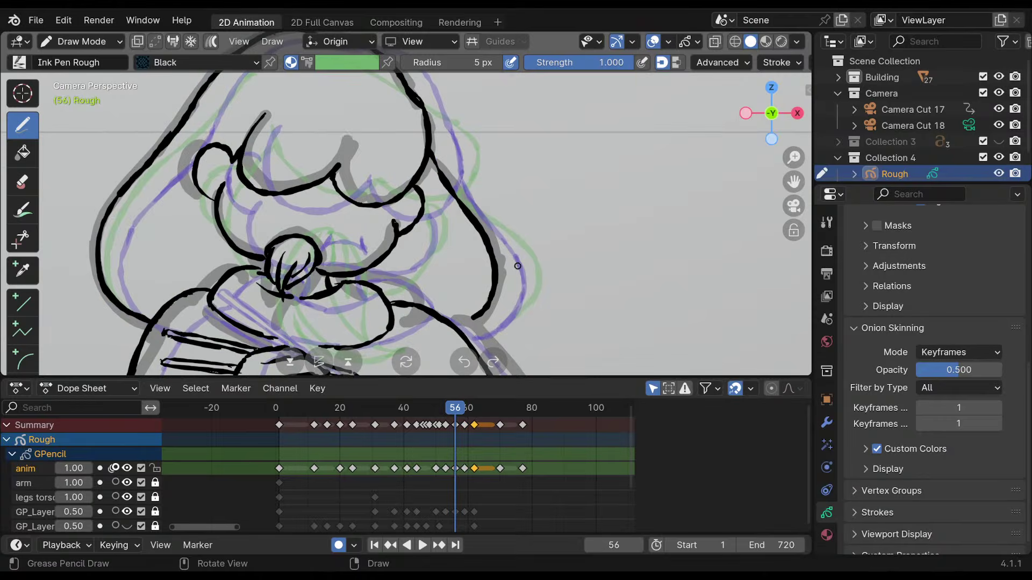
On the frame 70 drawing, erase the straight neck lines and redraw them as short curves meeting the collar.
key("Up")
key("Up")
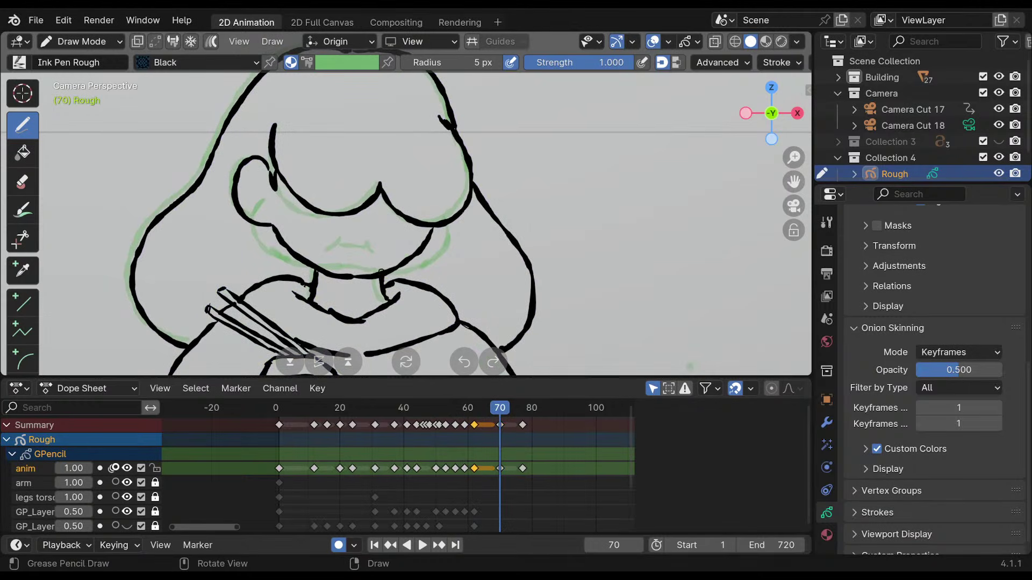
mouse_move(384, 291)
left_mouse_down("ctrl")
mouse_move(383, 282)
mouse_move(386, 301)
left_mouse_up("ctrl")
left_click_drag(316, 275, 312, 301, "ctrl")
left_click_drag(380, 279, 385, 303, "ctrl")
left_click_drag(320, 280, 313, 301, "ctrl")
left_click_drag(379, 281, 378, 294, "ctrl")
left_click_drag(378, 279, 377, 295)
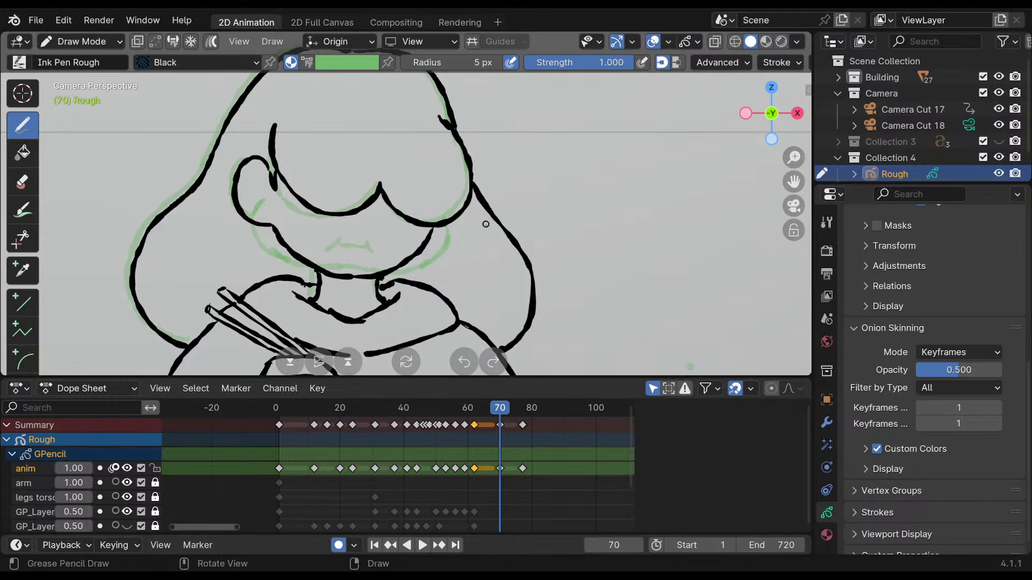
Compare frame 62 with its neighbouring keyframes, then redraw and trim its neck lines so they curve down below the chin.
key("Down")
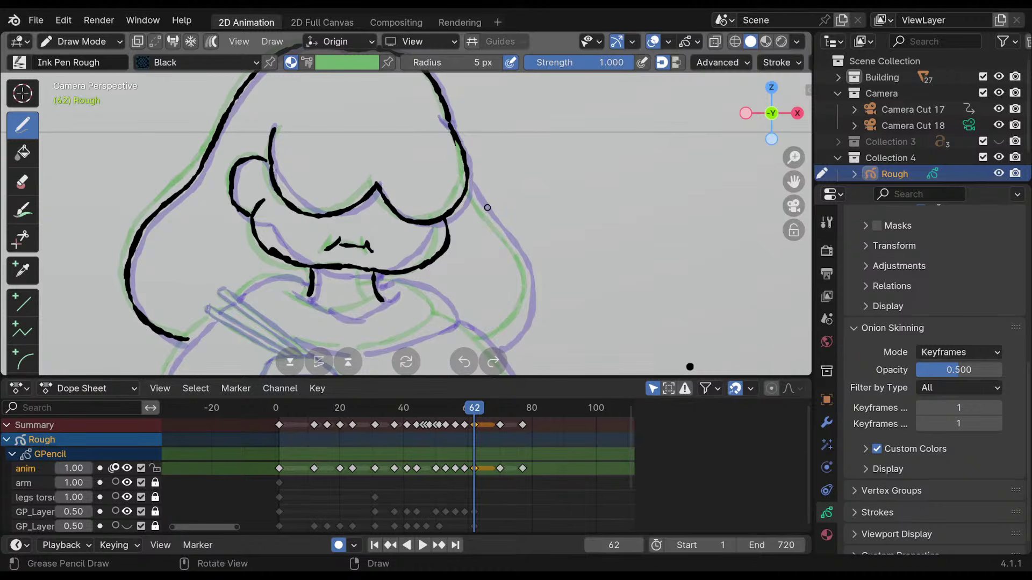
key("Up")
key("Down")
key("Down")
key("Up")
middle_click_drag(658, 266, 655, 231, "shift")
mouse_move(576, 214)
middle_mouse_down("shift")
mouse_move(602, 229)
mouse_move(541, 229)
middle_mouse_up("shift")
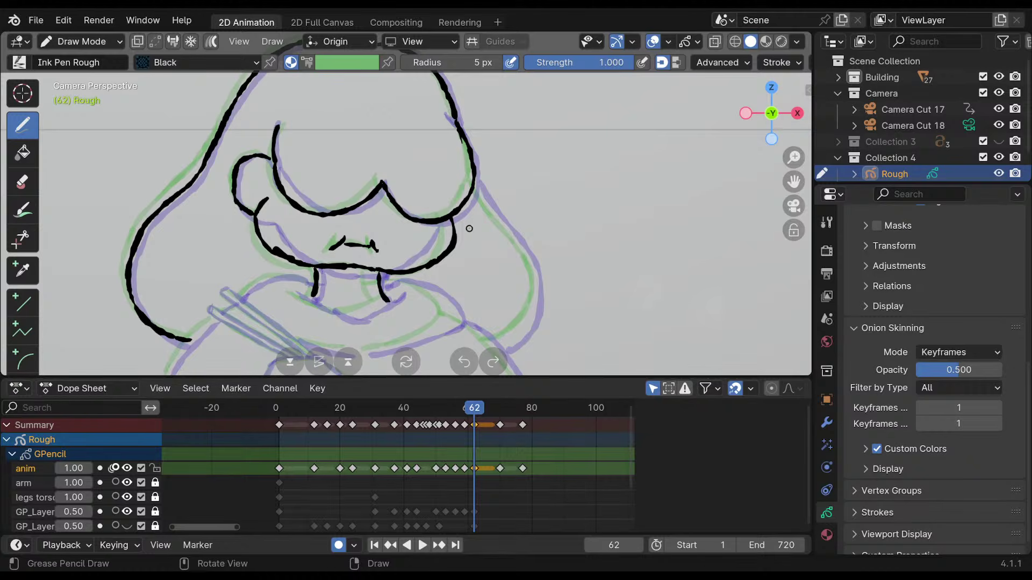
middle_click_drag(468, 226, 445, 214, "shift")
left_click_drag(357, 260, 365, 292)
left_click_drag(293, 274, 293, 284, "ctrl")
Flip through the adjacent keyframes and draw the collar's upper curves outward from both sides of the neck at frame 62.
key("Down")
key("Up")
key("Down")
key("Up")
key("Down")
key("Up")
mouse_move(359, 272)
left_mouse_down()
mouse_move(392, 267)
mouse_move(376, 271)
mouse_move(418, 282)
mouse_move(438, 313)
mouse_move(409, 278)
mouse_move(438, 311)
left_mouse_up()
left_click_drag(413, 276, 438, 312, "ctrl")
mouse_move(292, 273)
left_mouse_down()
mouse_move(244, 266)
mouse_move(218, 294)
left_mouse_up()
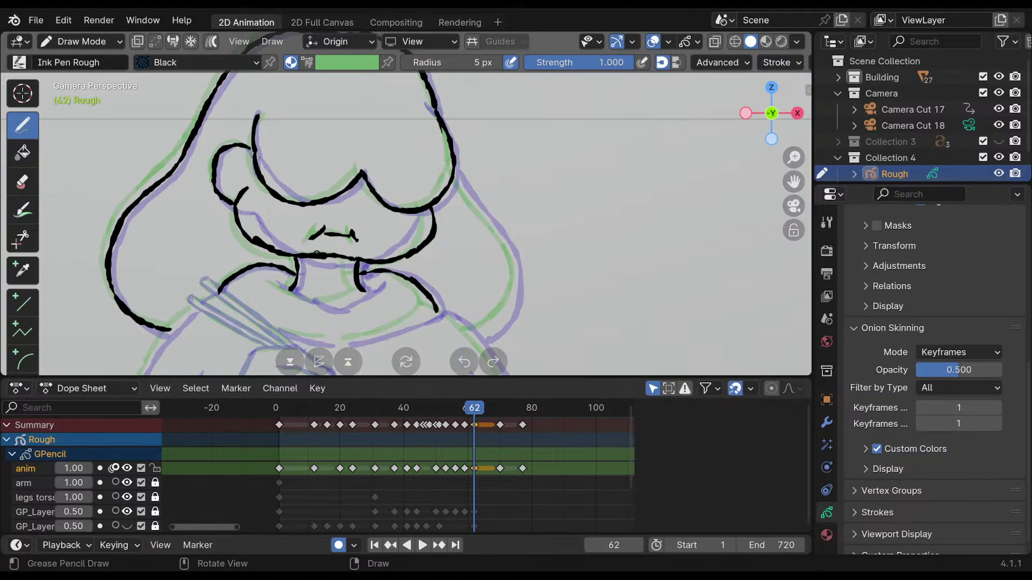
Draw the outer hair outline from beside the fringe down to the shoulder on the side away from the chopsticks.
mouse_move(473, 184)
middle_mouse_down("shift")
mouse_move(451, 214)
mouse_move(437, 160)
middle_mouse_up("shift")
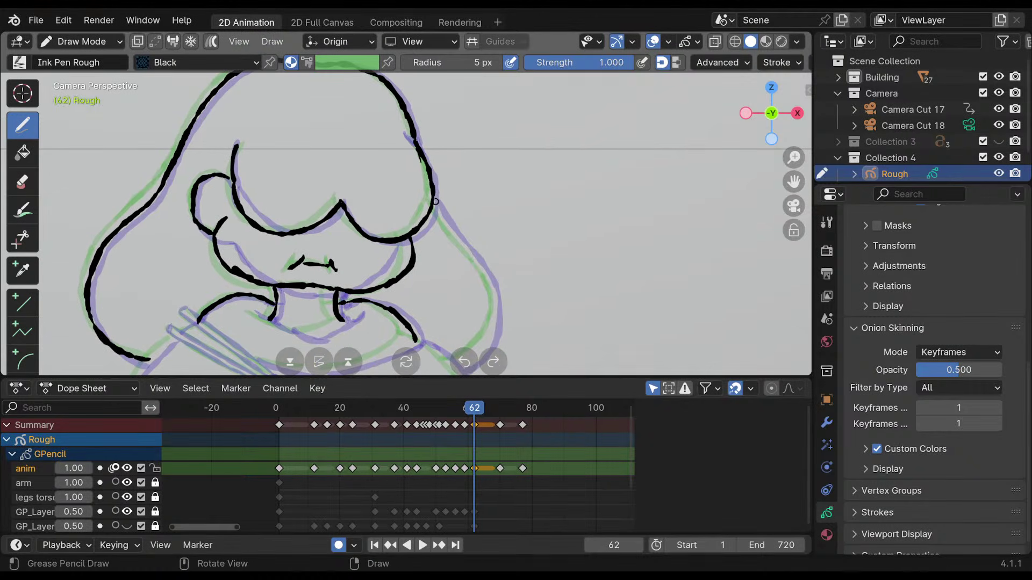
mouse_move(436, 160)
left_mouse_down()
mouse_move(498, 250)
mouse_move(475, 317)
left_mouse_up()
mouse_move(446, 233)
middle_mouse_down("shift")
mouse_move(467, 212)
mouse_move(524, 217)
middle_mouse_up("shift")
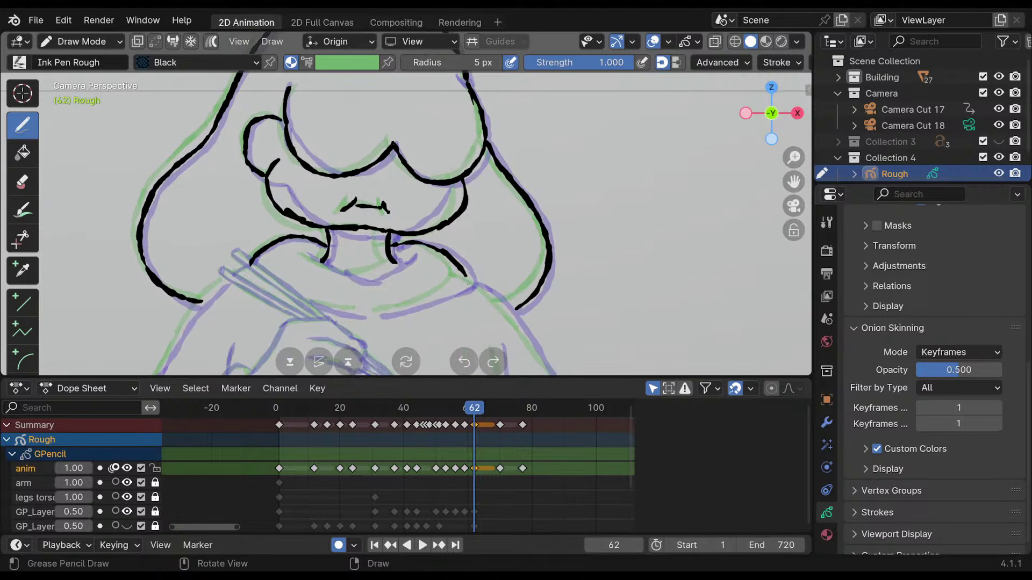
Draw the collar's inner neckline and both halves of its lower edge, redoing the half beside the chopsticks.
left_click_drag(466, 277, 374, 314)
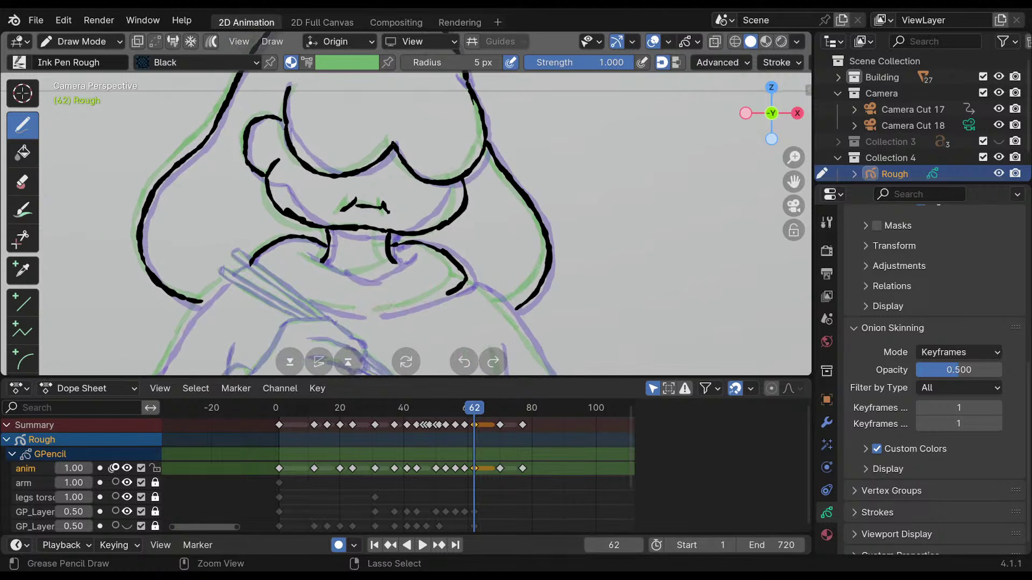
mouse_move(446, 294)
left_mouse_down()
mouse_move(371, 315)
mouse_move(380, 313)
left_mouse_up()
mouse_move(404, 258)
left_mouse_down()
mouse_move(366, 276)
mouse_move(316, 261)
left_mouse_up()
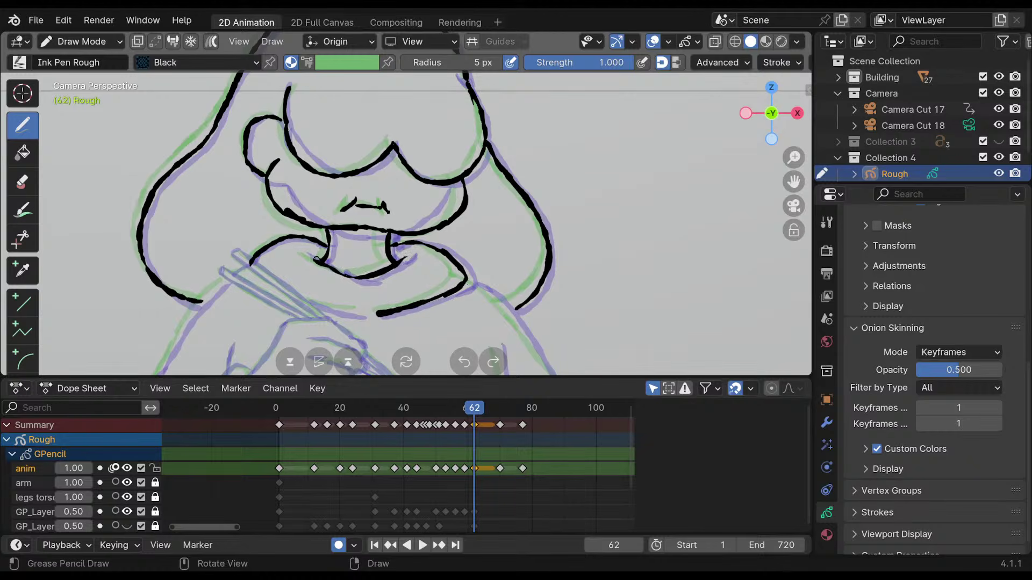
mouse_move(504, 199)
middle_mouse_down("shift")
mouse_move(478, 228)
mouse_move(477, 208)
middle_mouse_up("shift")
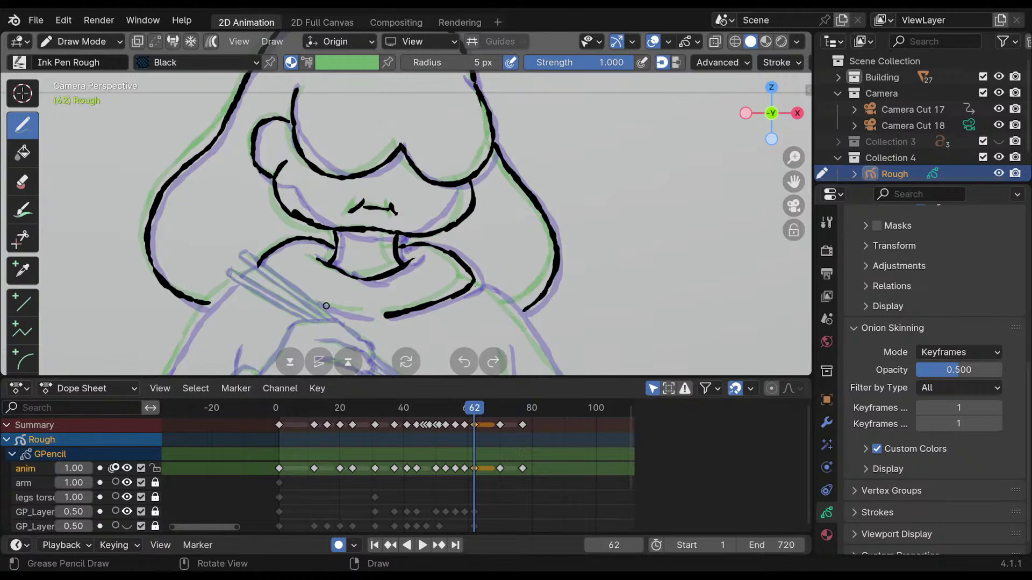
left_click_drag(289, 292, 363, 313)
key("ctrl+z")
left_click_drag(294, 295, 364, 315)
left_click_drag(298, 297, 288, 292)
key("ctrl+z")
left_click_drag(364, 315, 288, 293)
Draw the shoulder line from the collar to the upper arm on the chopstick side and clear stray marks beside the figure.
left_click_drag(712, 301, 690, 267)
middle_click_drag(457, 216, 478, 150, "shift")
left_click_drag(277, 199, 197, 295)
left_click_drag(732, 234, 713, 204, "ctrl")
mouse_move(579, 129)
middle_mouse_down("shift")
mouse_move(549, 244)
mouse_move(552, 299)
middle_mouse_up("shift")
middle_click_drag(471, 293, 477, 144, "shift")
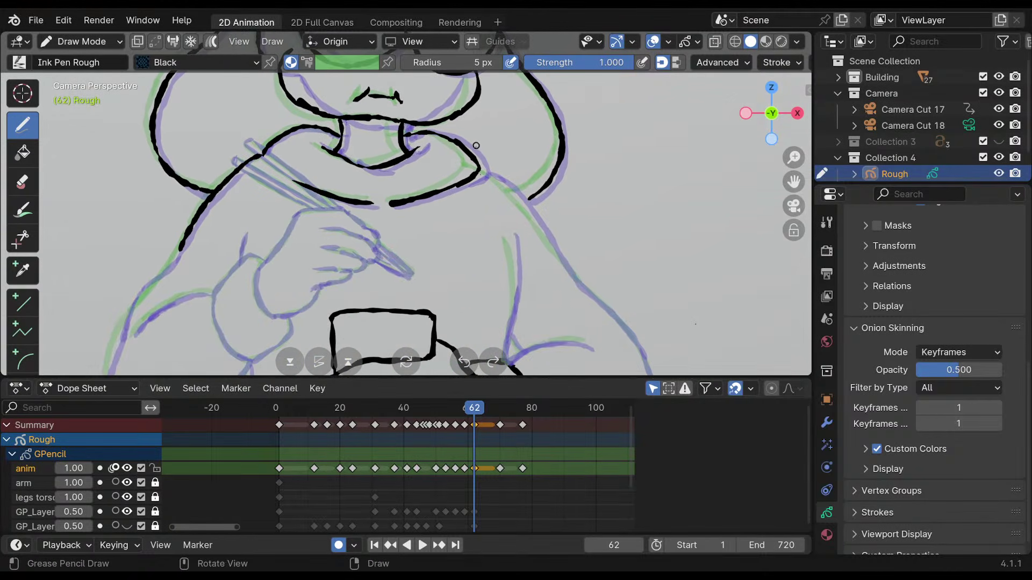
Flip repeatedly between frame 62 and its adjacent keyframes to compare the motion of the head, hair and collar.
middle_click_drag(490, 179, 486, 267, "shift")
middle_click_drag(485, 217, 499, 246, "ctrl")
mouse_move(504, 200)
middle_mouse_down("shift")
mouse_move(482, 244)
mouse_move(479, 224)
mouse_move(505, 214)
middle_mouse_up("shift")
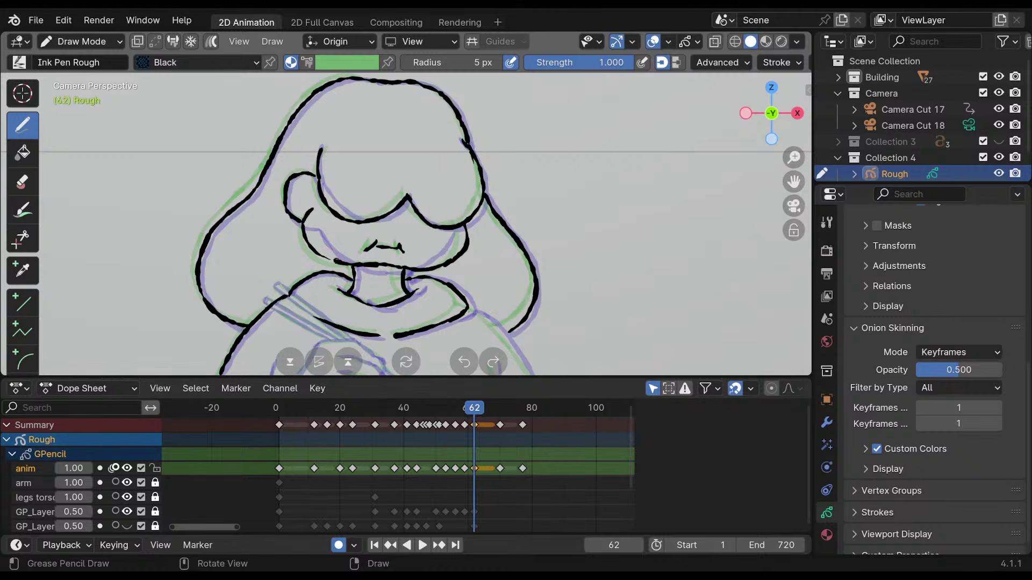
key("Up")
key("Down")
key("Down")
key("Up")
key("Up")
key("Down")
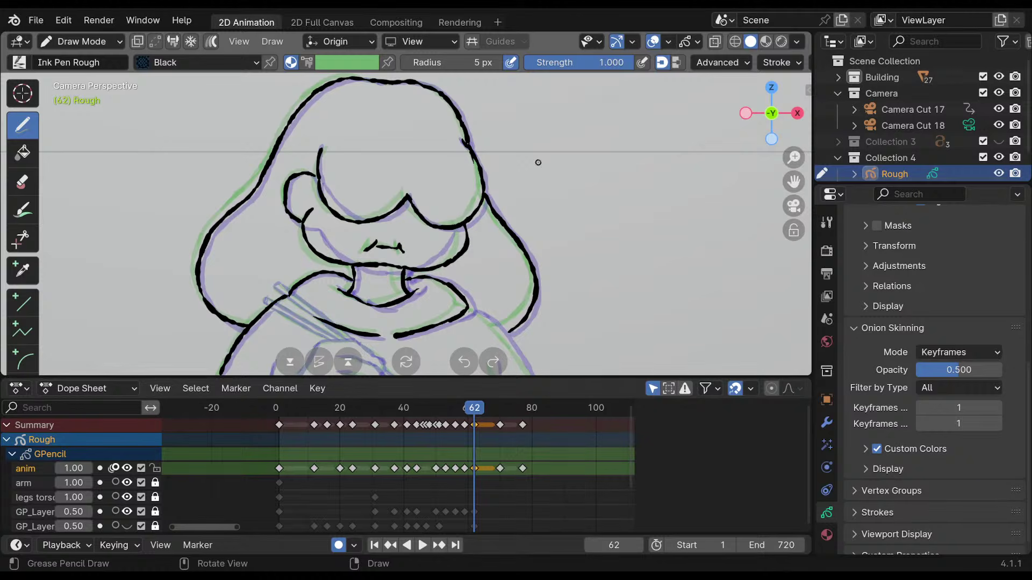
key("Up")
key("Up")
key("Down")
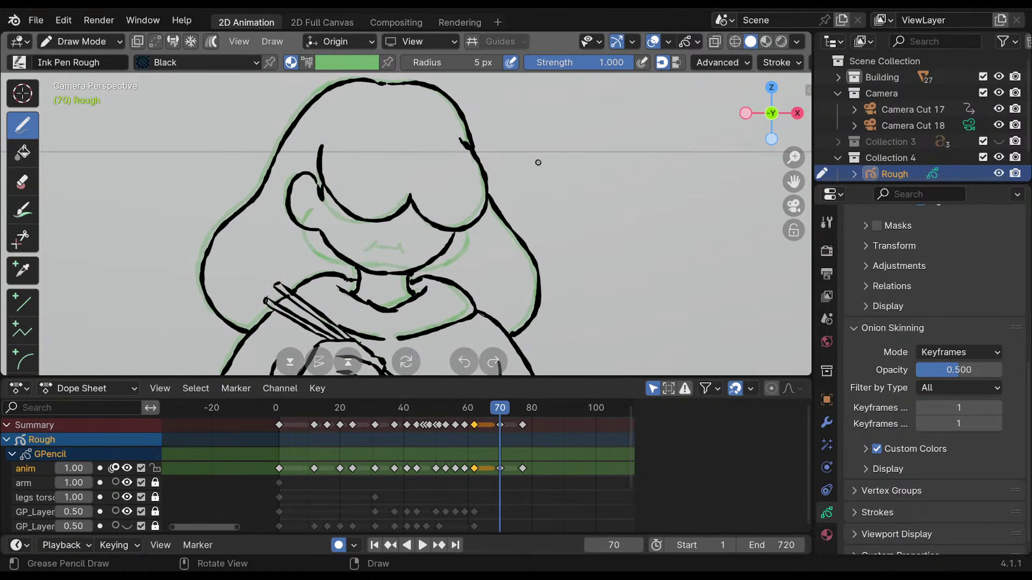
key("Down")
key("Up")
key("Up")
key("Down")
key("Down")
key("Up")
key("Down")
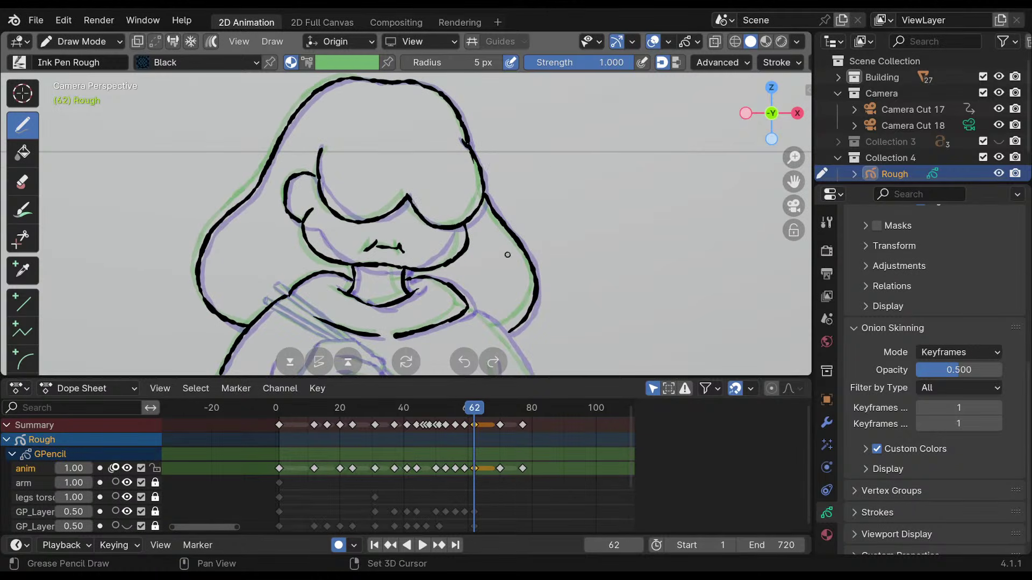
Draw the shoulder and outer sleeve line of the cup-holding arm, plus its inner body line and the sleeve fold.
scroll(509, 173, "down", 3, "shift")
left_click_drag(470, 225, 541, 302)
key("ctrl+z")
mouse_move(501, 246)
left_mouse_down()
mouse_move(546, 312)
mouse_move(499, 250)
left_mouse_up()
middle_click_drag(499, 249, 430, 164, "shift")
mouse_move(472, 223)
left_mouse_down()
mouse_move(519, 268)
mouse_move(545, 330)
left_mouse_up()
middle_click_drag(463, 165, 497, 188, "shift")
left_click_drag(463, 220, 456, 322)
mouse_move(461, 299)
left_mouse_down()
mouse_move(468, 312)
mouse_move(533, 306)
left_mouse_up()
Frame the whole figure and flip between frame 62 and its neighbouring keyframes to check the shoulders and head.
middle_click_drag(463, 201, 434, 281, "shift")
key("KP_0")
scroll(434, 281, "down", 5)
key("KP_0")
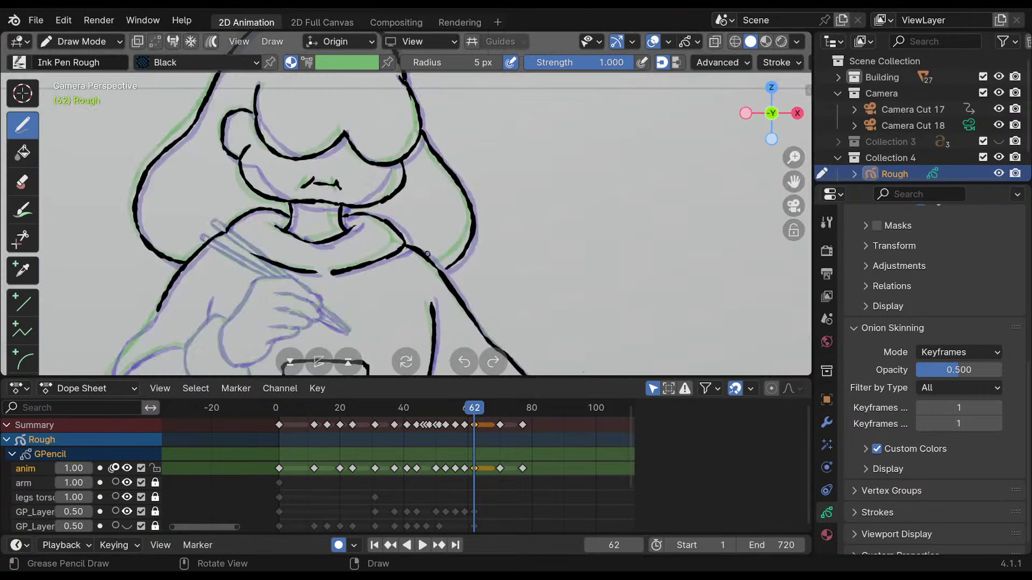
middle_click_drag(513, 349, 489, 211, "shift")
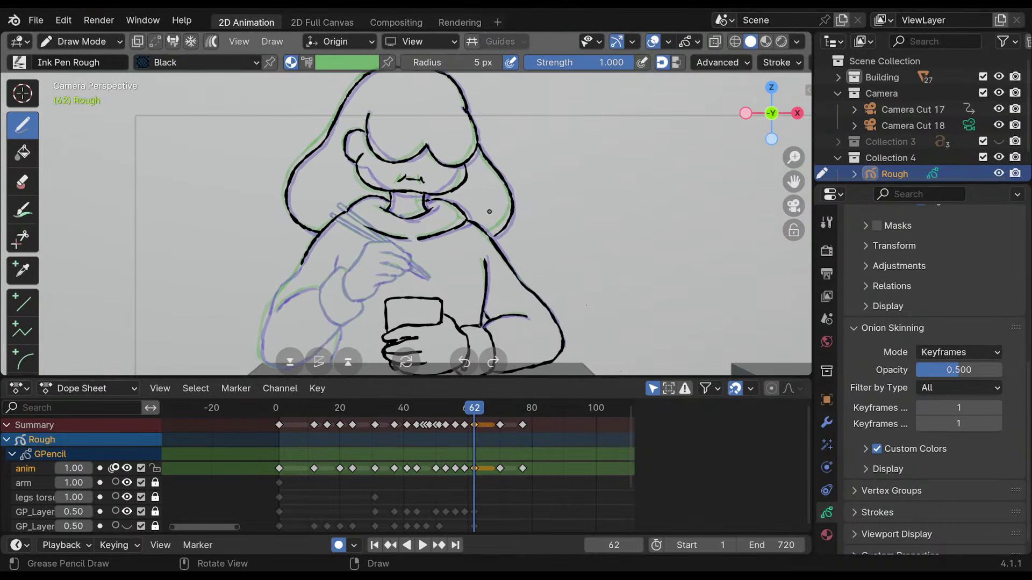
key("Down")
key("Up")
key("Down")
key("Up")
key("Up")
key("Down")
key("Up")
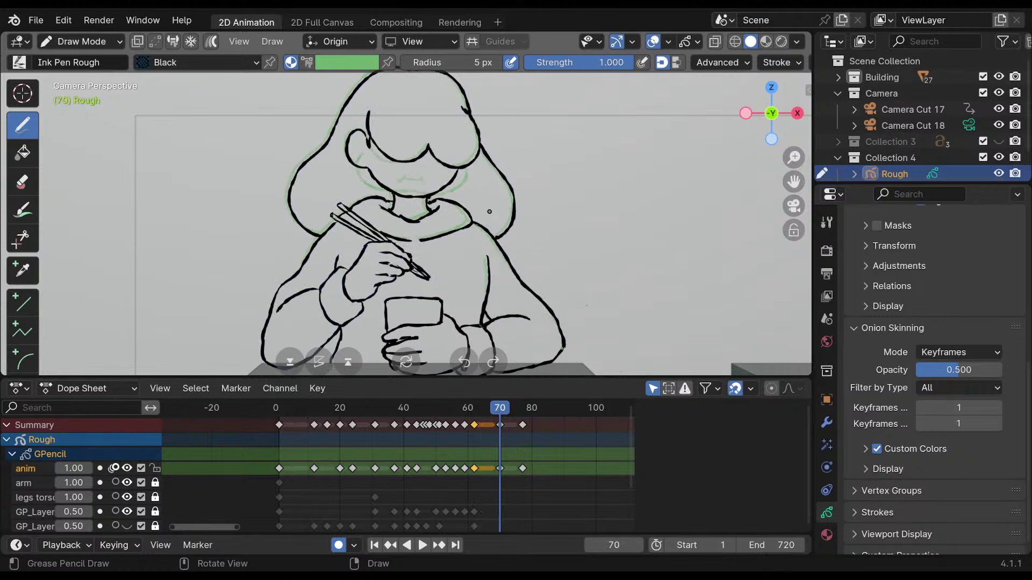
key("Down")
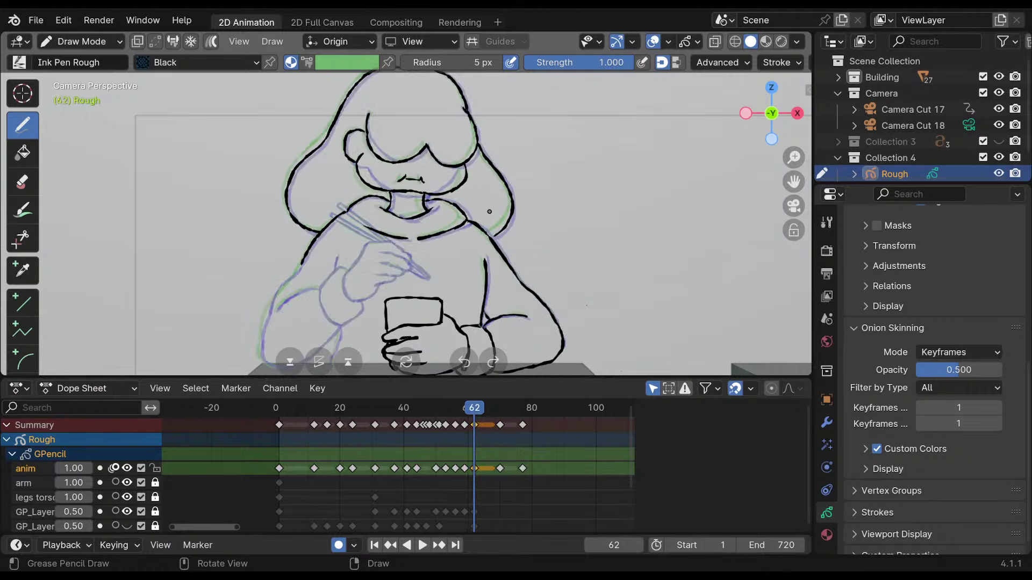
key("Up")
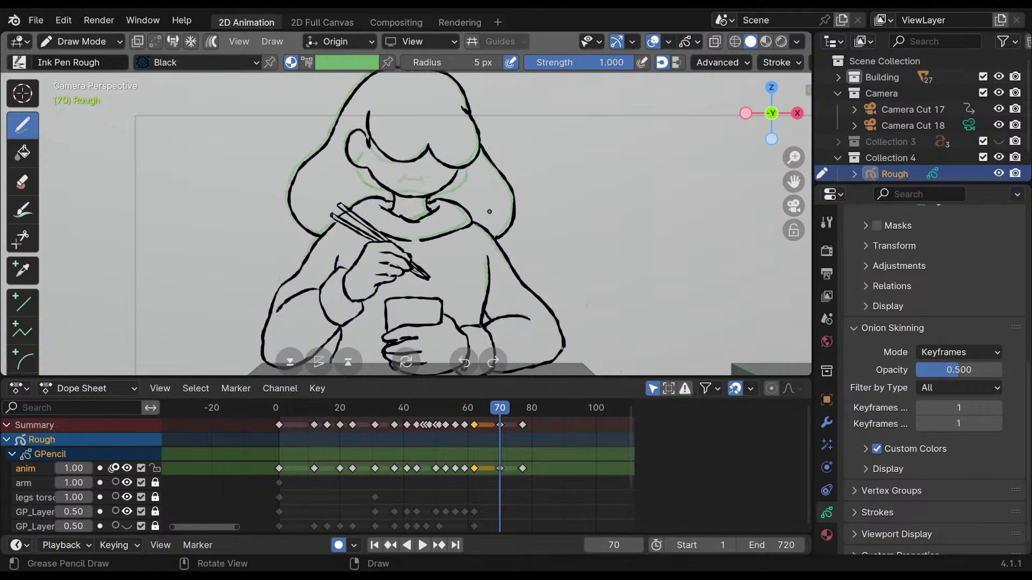
key("Down")
Erase the collar edge where the chopsticks cross it and draw the upper part of both chopsticks at frame 62.
middle_click_drag(489, 212, 285, 186, "ctrl")
left_click_drag(286, 186, 318, 221, "ctrl")
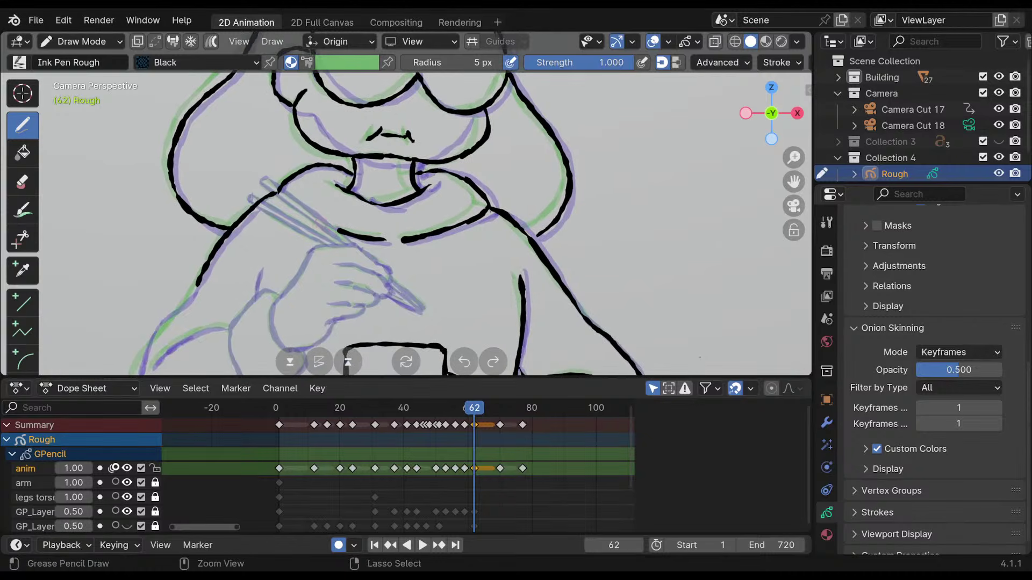
left_click_drag(270, 181, 348, 240)
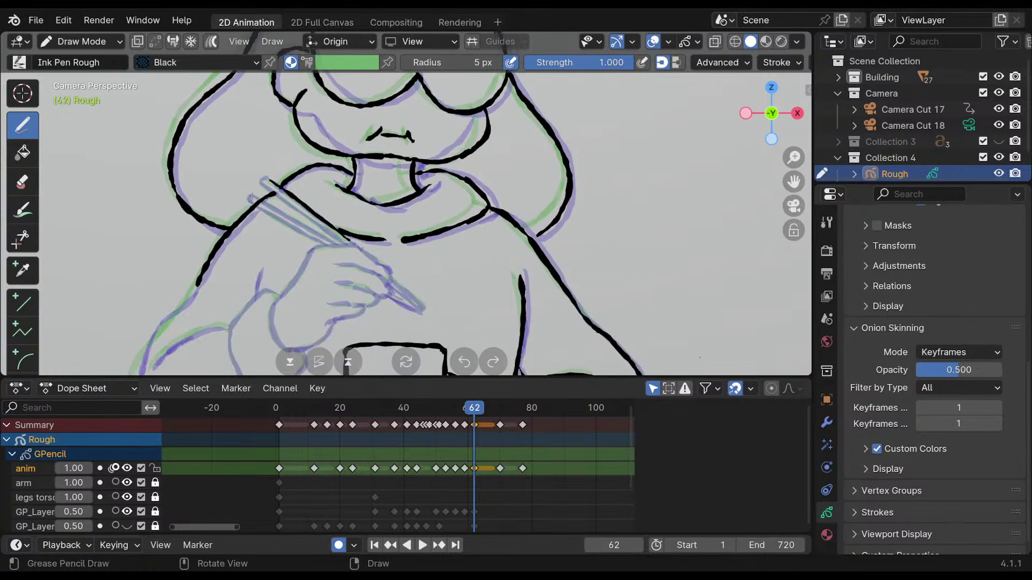
left_click_drag(260, 182, 341, 243)
left_click_drag(257, 197, 337, 243)
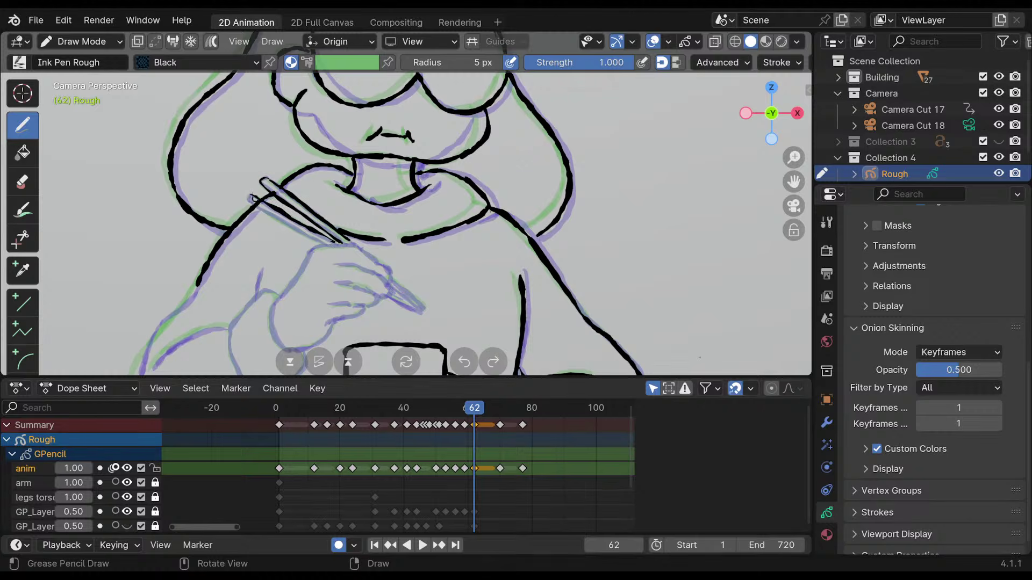
Draw the hand holding the chopsticks, including its back, fingers and palm, and the chopstick tips below the fingers.
mouse_move(255, 207)
left_mouse_down()
mouse_move(327, 245)
mouse_move(313, 248)
mouse_move(273, 302)
left_mouse_up()
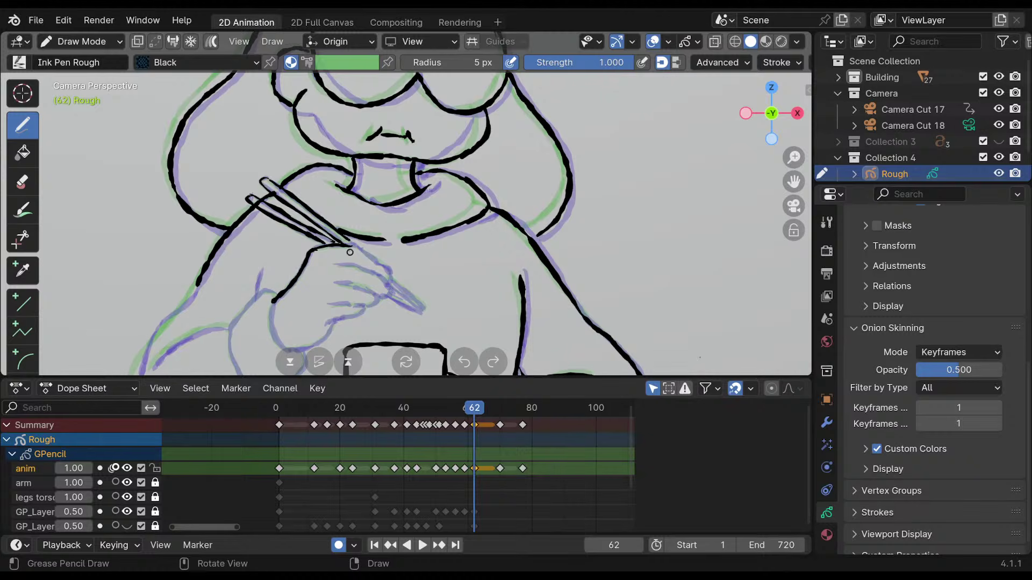
left_click_drag(344, 245, 391, 281)
mouse_move(337, 263)
left_mouse_down()
mouse_move(385, 280)
mouse_move(390, 293)
mouse_move(332, 321)
left_mouse_up()
mouse_move(389, 283)
left_mouse_down()
mouse_move(423, 309)
mouse_move(405, 303)
left_mouse_up()
middle_click_drag(335, 244, 424, 131, "shift")
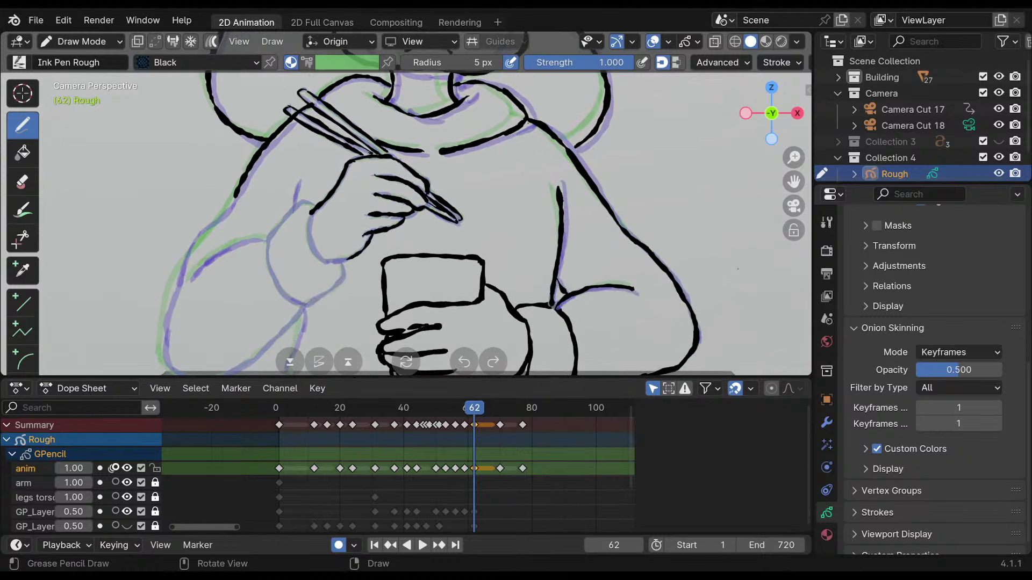
left_click_drag(312, 214, 326, 260)
Draw the sleeve cuff around the chopstick hand's wrist and a short fold line above it.
mouse_move(316, 208)
left_mouse_down()
mouse_move(293, 207)
mouse_move(268, 241)
left_mouse_up()
key("ctrl+z")
mouse_move(316, 207)
left_mouse_down()
mouse_move(268, 241)
mouse_move(294, 299)
mouse_move(321, 302)
mouse_move(343, 267)
left_mouse_up()
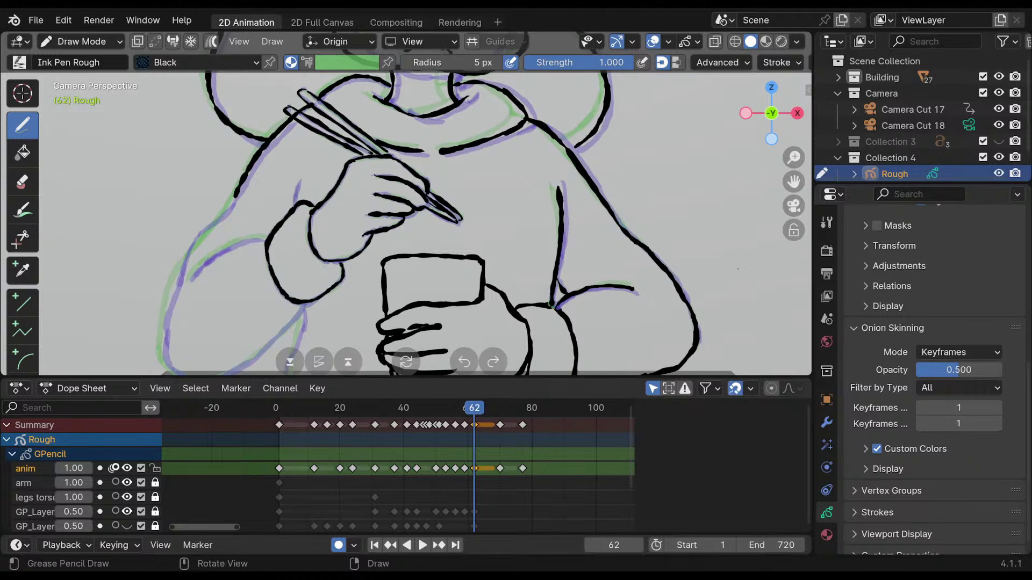
left_click_drag(298, 186, 296, 201)
Draw the chopstick arm's sleeve outline around the elbow back to the cuff, with its inner fold and the torso line below.
middle_click_drag(288, 177, 308, 136, "shift")
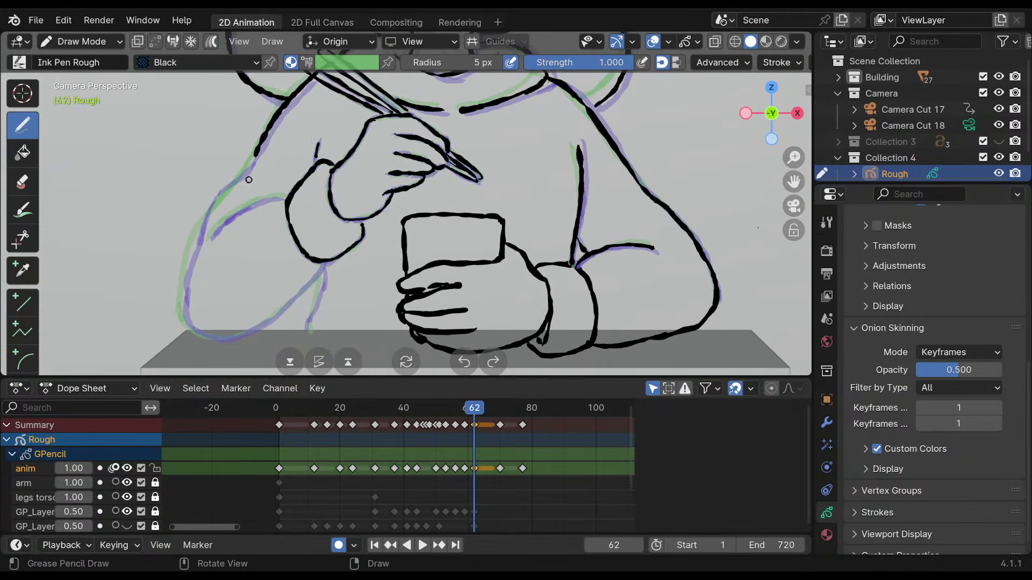
left_click_drag(255, 153, 222, 194)
key("ctrl+z")
mouse_move(256, 155)
left_mouse_down()
mouse_move(200, 223)
mouse_move(182, 314)
mouse_move(207, 335)
mouse_move(275, 314)
mouse_move(324, 270)
left_mouse_up()
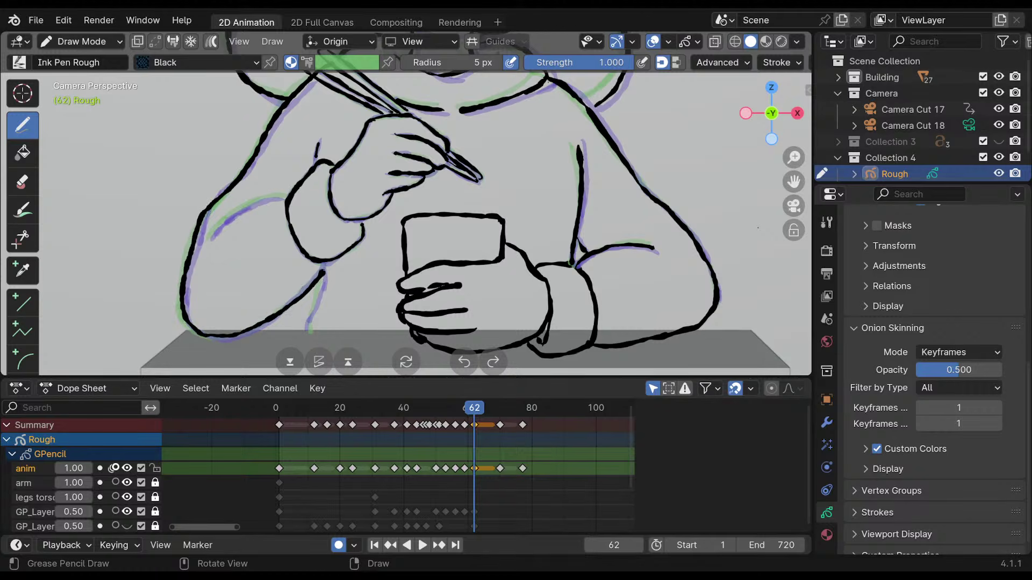
left_click_drag(283, 195, 214, 236)
left_click_drag(323, 274, 310, 331)
Move the blank keyframe from frame 77 to frame 66, between the drawings at 62 and 70, and go to it.
middle_click_drag(597, 210, 483, 313, "shift")
middle_click_drag(496, 183, 507, 229, "ctrl")
middle_click_drag(486, 164, 463, 212, "shift")
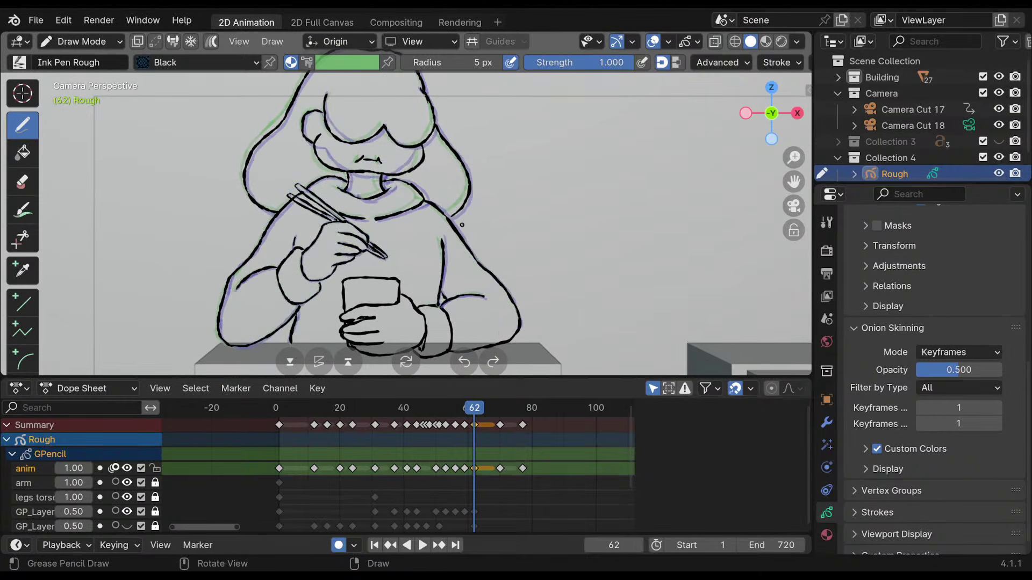
key("Up")
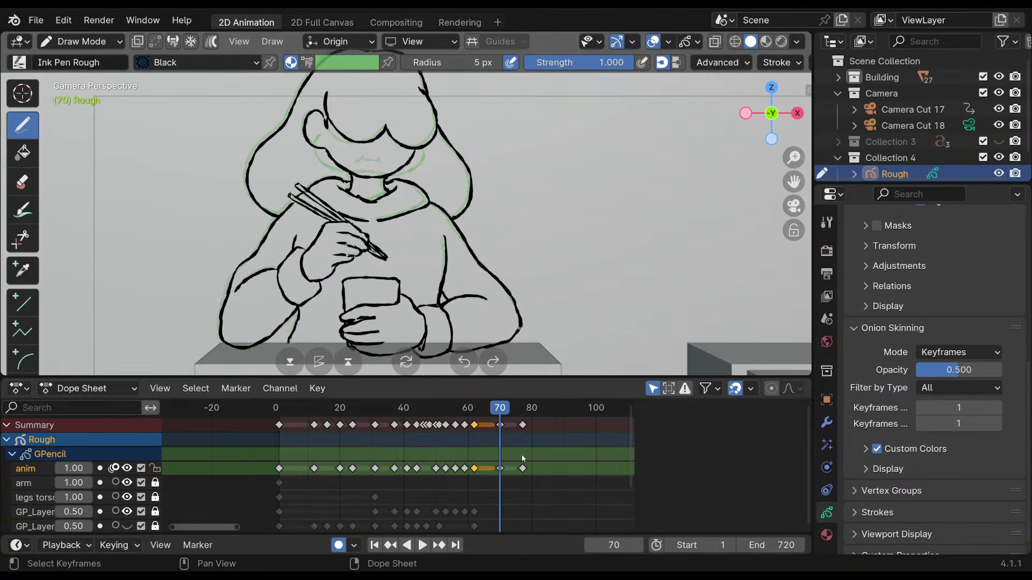
key("Up")
left_click(524, 468)
key("g")
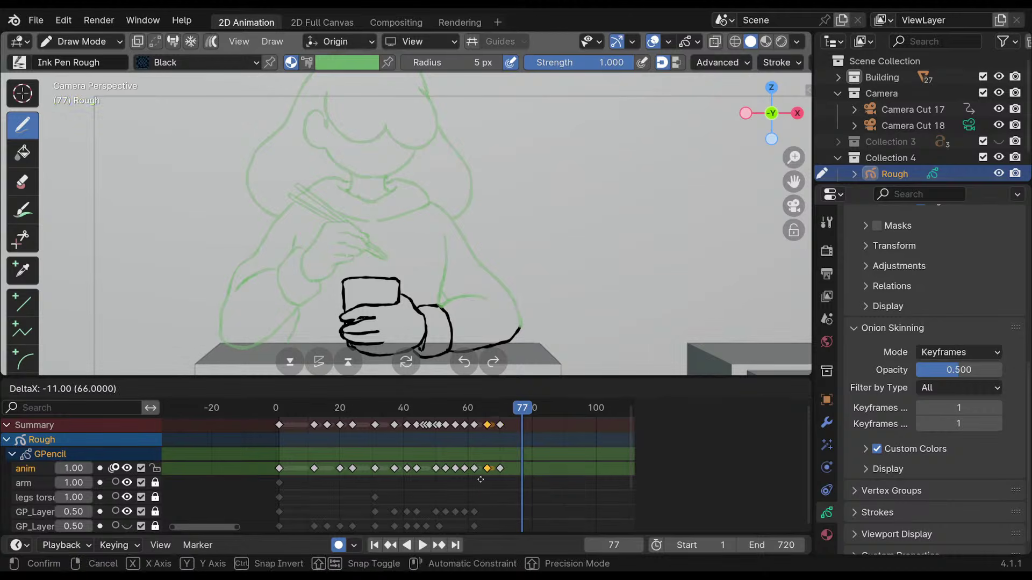
left_click(480, 480)
key("Down")
key("Down")
key("Up")
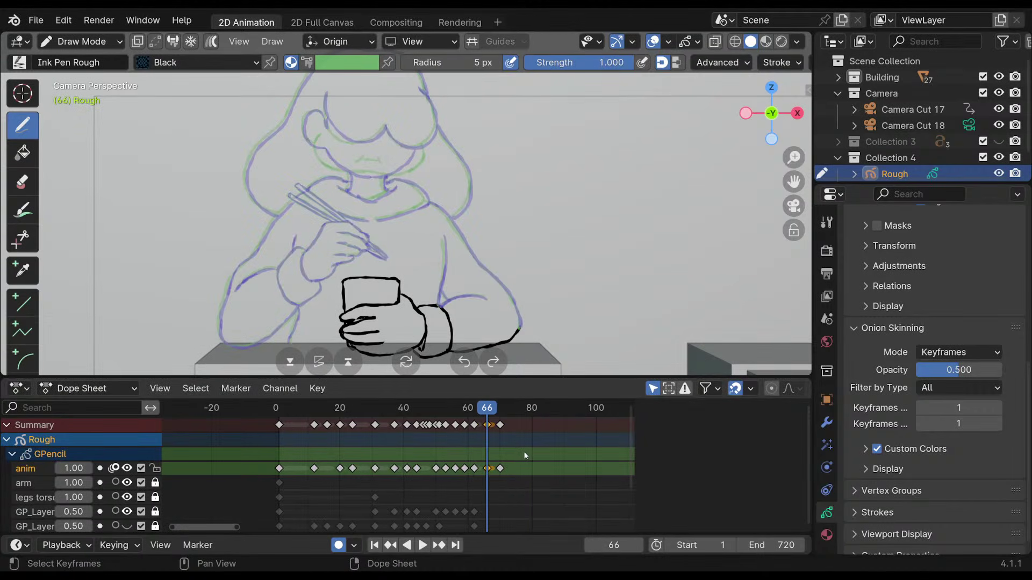
Draw the cheek and jaw outline and the small mouth of the in-between at frame 66.
mouse_move(433, 152)
middle_mouse_down("ctrl")
mouse_move(441, 138)
mouse_move(454, 143)
mouse_move(459, 116)
middle_mouse_up("ctrl")
mouse_move(254, 207)
left_mouse_down()
mouse_move(291, 270)
mouse_move(400, 271)
left_mouse_up()
left_click_drag(434, 227, 397, 274)
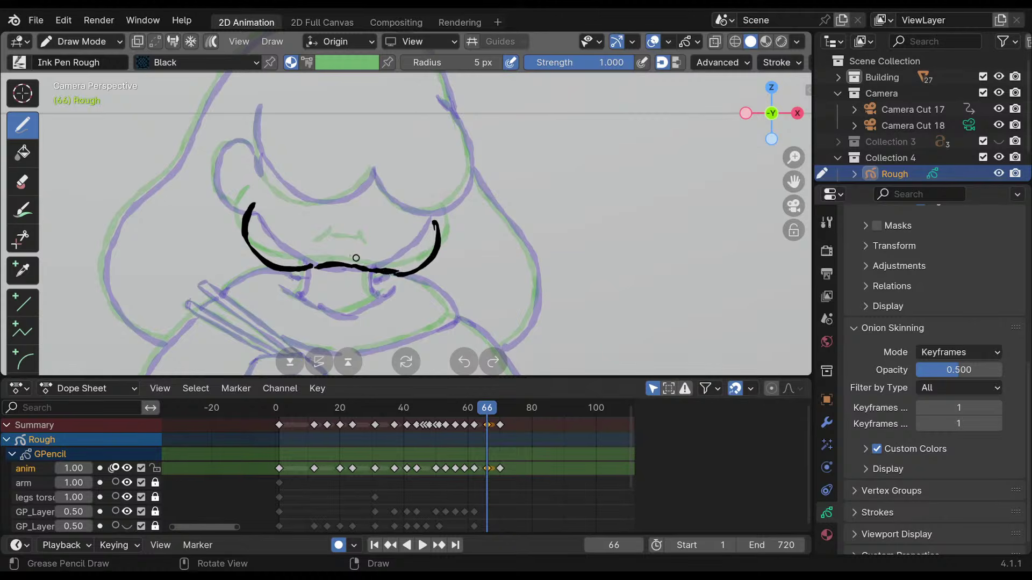
mouse_move(331, 235)
left_mouse_down()
mouse_move(323, 250)
mouse_move(362, 235)
mouse_move(368, 252)
left_mouse_up()
Flip through the adjacent keyframes to compare, then draw the ear and the pointed fringe at frame 66.
key("Down")
key("Down")
key("Up")
key("Up")
mouse_move(256, 156)
left_mouse_down()
mouse_move(232, 143)
mouse_move(254, 201)
left_mouse_up()
mouse_move(260, 110)
left_mouse_down()
mouse_move(266, 158)
mouse_move(357, 193)
mouse_move(374, 171)
mouse_move(393, 198)
mouse_move(451, 207)
left_mouse_up()
mouse_move(442, 99)
left_mouse_down()
mouse_move(469, 137)
mouse_move(457, 202)
left_mouse_up()
middle_click_drag(473, 228, 468, 211, "shift")
Move the keyframe at frame 70 to about frame 75 and flip through the neighbouring drawings, returning to frame 66.
left_click_drag(501, 471, 518, 471)
key("Down")
key("Down")
key("Up")
key("Up")
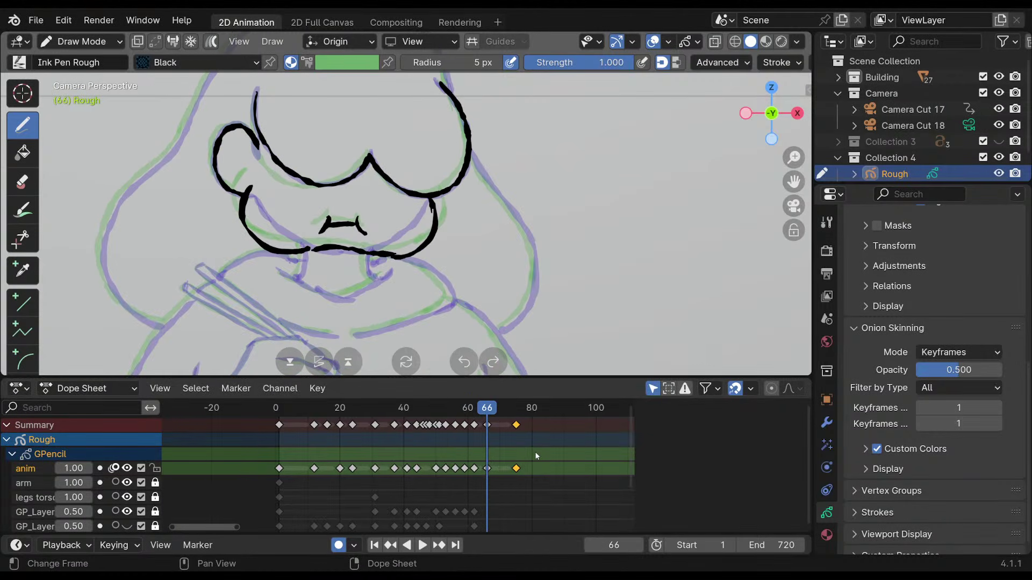
Start a new in-between drawing on the anim layer at frame 68, two frames after the one at 66.
key("Right")
key("Right")
key("Right")
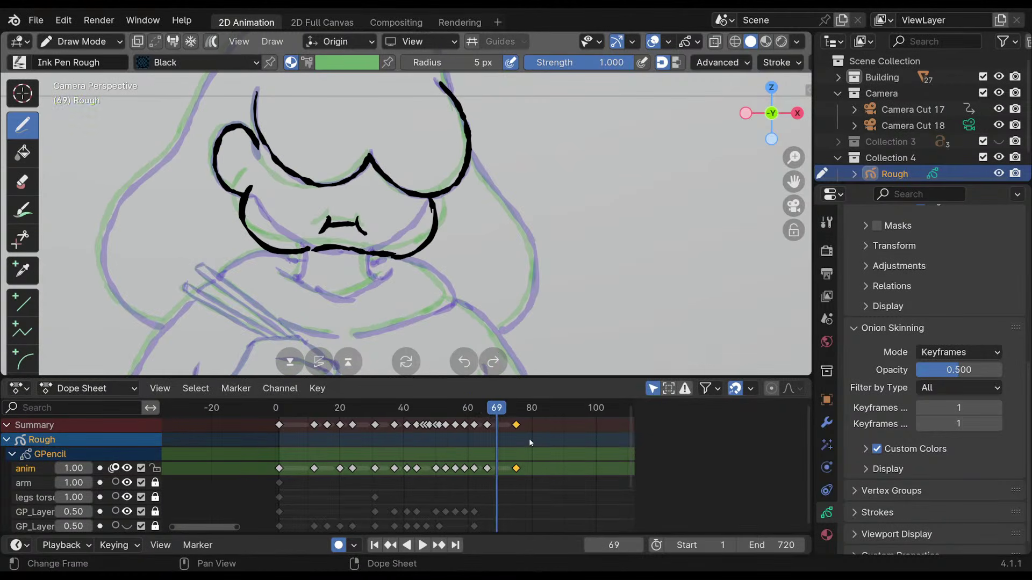
key("Left")
key("Left")
key("Left")
key("Right")
key("Right")
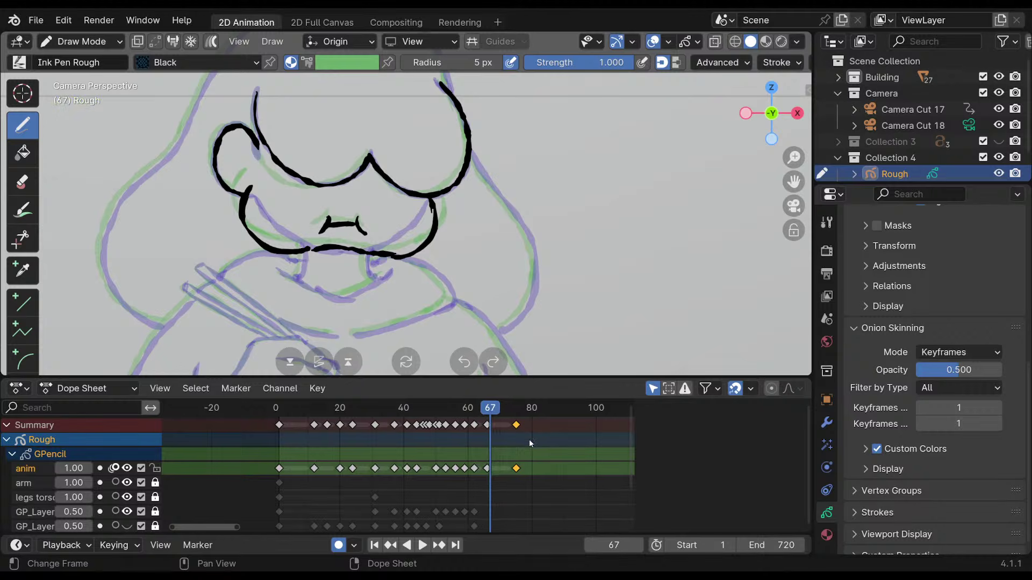
left_click(404, 235)
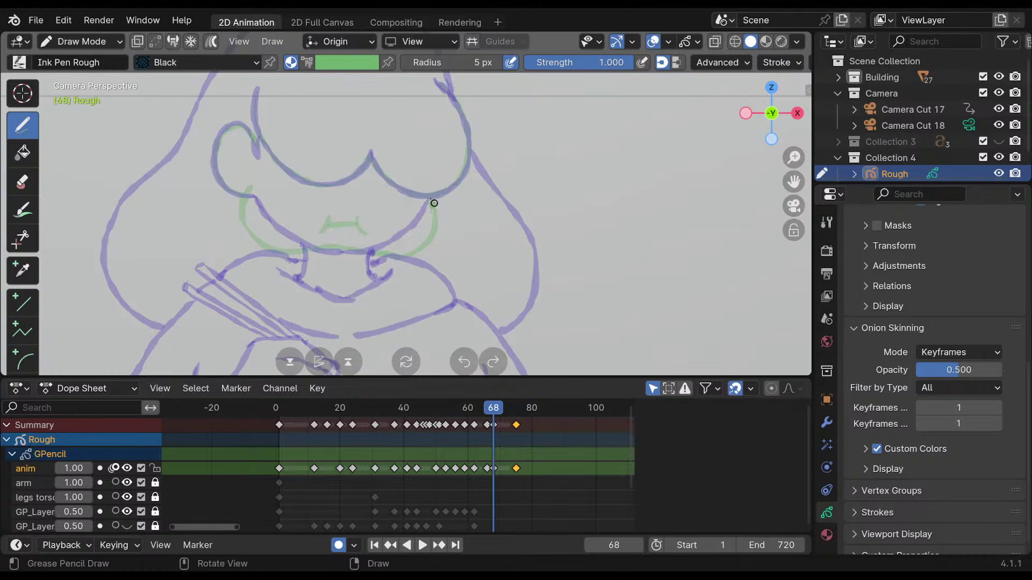
Draw the cheek and jaw outline at frame 68, slightly higher than the jaw of frame 66.
mouse_move(434, 200)
left_mouse_down()
mouse_move(435, 220)
mouse_move(409, 247)
mouse_move(383, 252)
left_mouse_up()
key("ctrl+z")
mouse_move(432, 200)
left_mouse_down()
mouse_move(423, 232)
mouse_move(360, 249)
left_mouse_up()
mouse_move(250, 186)
left_mouse_down()
mouse_move(308, 246)
mouse_move(322, 248)
mouse_move(257, 212)
mouse_move(258, 231)
mouse_move(370, 249)
left_mouse_up()
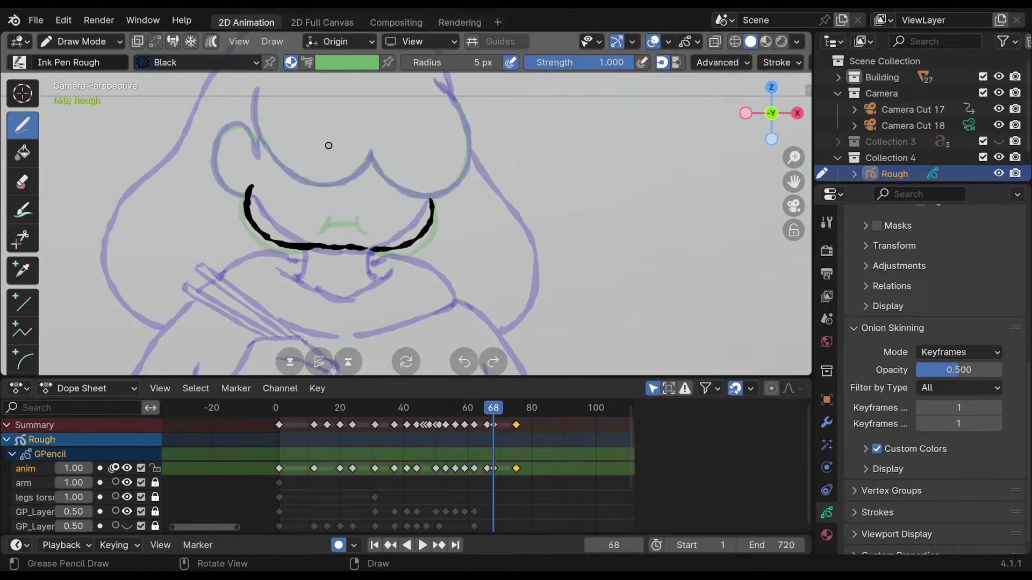
Flip between the drawings at frames 66 and 68 to compare the jaw movement.
key("Down")
key("Up")
key("Down")
key("Up")
key("Down")
key("Up")
key("Down")
key("Up")
key("Down")
key("Up")
Redraw the right cheek and trim the left cheek line at frame 68, checking them against frame 66.
mouse_move(376, 249)
left_mouse_down("ctrl")
mouse_move(420, 239)
mouse_move(431, 217)
mouse_move(417, 242)
mouse_move(396, 247)
left_mouse_up("ctrl")
key("ctrl+z")
mouse_move(432, 221)
left_mouse_down()
mouse_move(421, 239)
mouse_move(370, 249)
left_mouse_up()
mouse_move(251, 188)
left_mouse_down("ctrl")
mouse_move(253, 222)
mouse_move(245, 203)
mouse_move(260, 234)
mouse_move(285, 241)
left_mouse_up("ctrl")
key("Down")
key("Up")
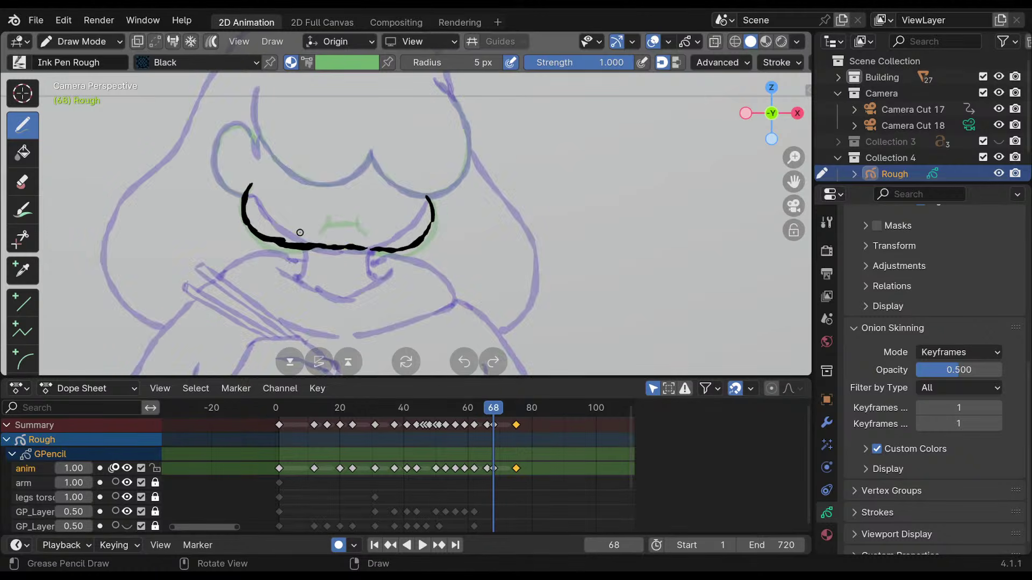
left_click_drag(263, 230, 277, 238, "ctrl")
key("Down")
key("Up")
key("Down")
key("Up")
key("Down")
key("Up")
mouse_move(378, 172)
left_mouse_down()
mouse_move(591, 124)
mouse_move(533, 185)
mouse_move(543, 263)
mouse_move(637, 185)
mouse_move(623, 200)
left_mouse_up()
key("ctrl+z")
key("ctrl+z")
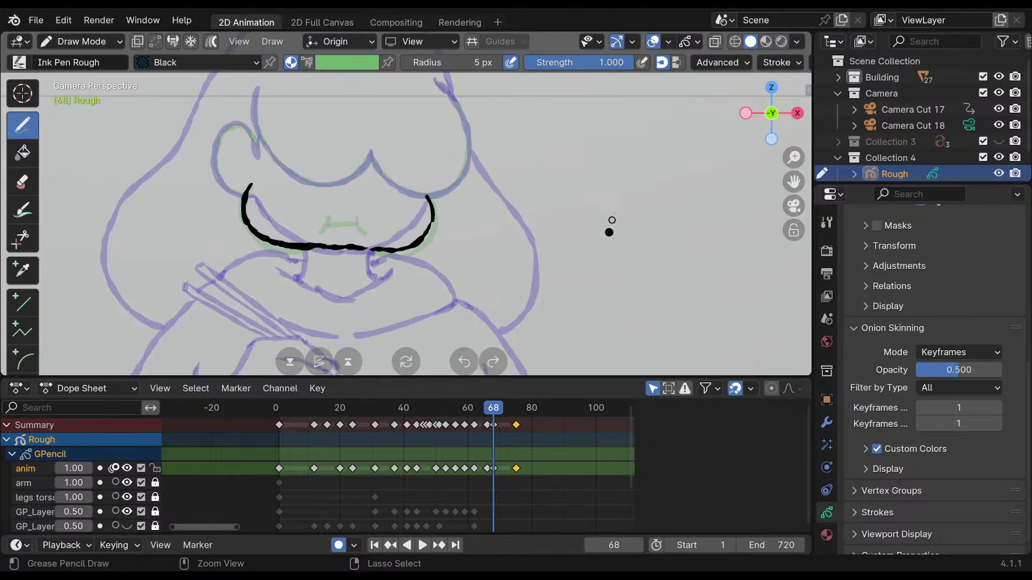
mouse_move(303, 192)
left_mouse_down()
mouse_move(570, 113)
mouse_move(519, 285)
mouse_move(589, 185)
mouse_move(541, 223)
left_mouse_up()
key("ctrl+z")
key("ctrl+z")
Draw the ear at frame 68 and clean up where it joins the cheek, comparing with the previous frame.
key("Left")
key("Right")
key("Left")
key("Right")
key("Left")
key("Right")
key("Left")
key("Right")
mouse_move(253, 146)
left_mouse_down()
mouse_move(239, 122)
mouse_move(214, 161)
mouse_move(251, 184)
left_mouse_up()
key("ctrl")
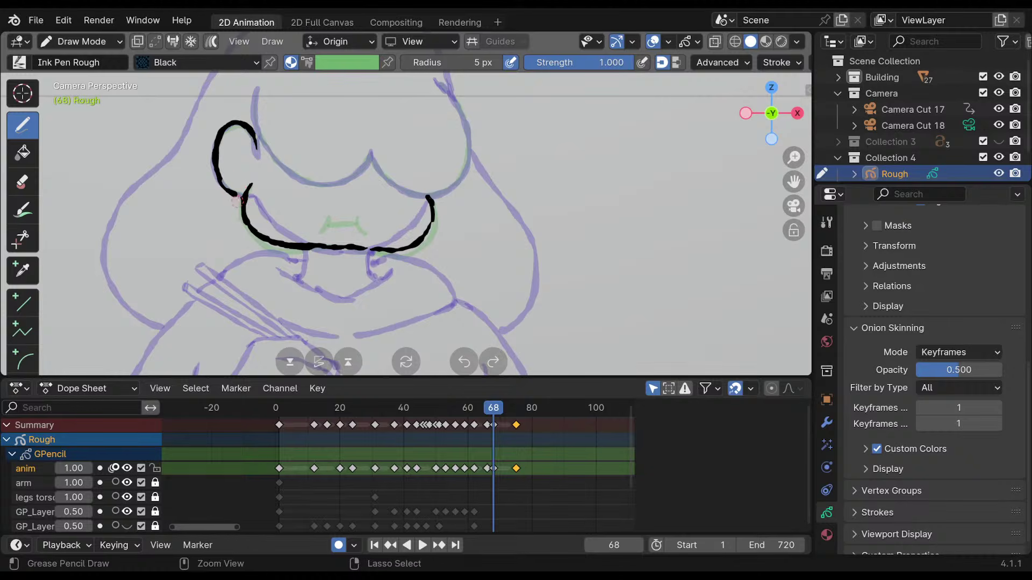
mouse_move(224, 186)
left_mouse_down()
mouse_move(245, 196)
mouse_move(242, 183)
left_mouse_up()
key("ctrl+z")
key("Left")
key("Right")
key("Left")
key("Right")
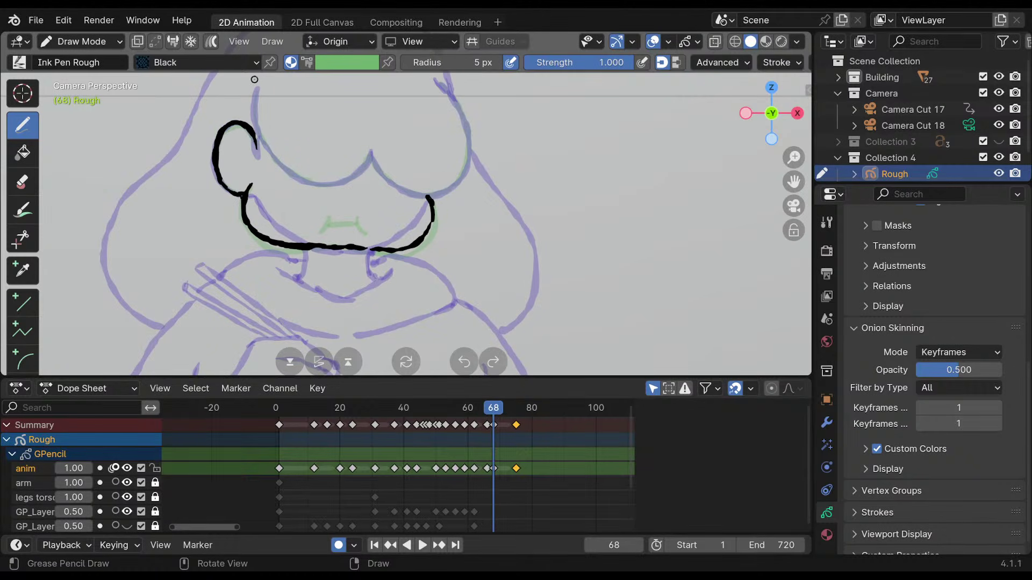
Try a small mouth at frame 68, comparing it with the frame 66 drawing, and erase it.
mouse_move(321, 230)
left_mouse_down()
mouse_move(330, 218)
mouse_move(367, 231)
left_mouse_up()
key("Down")
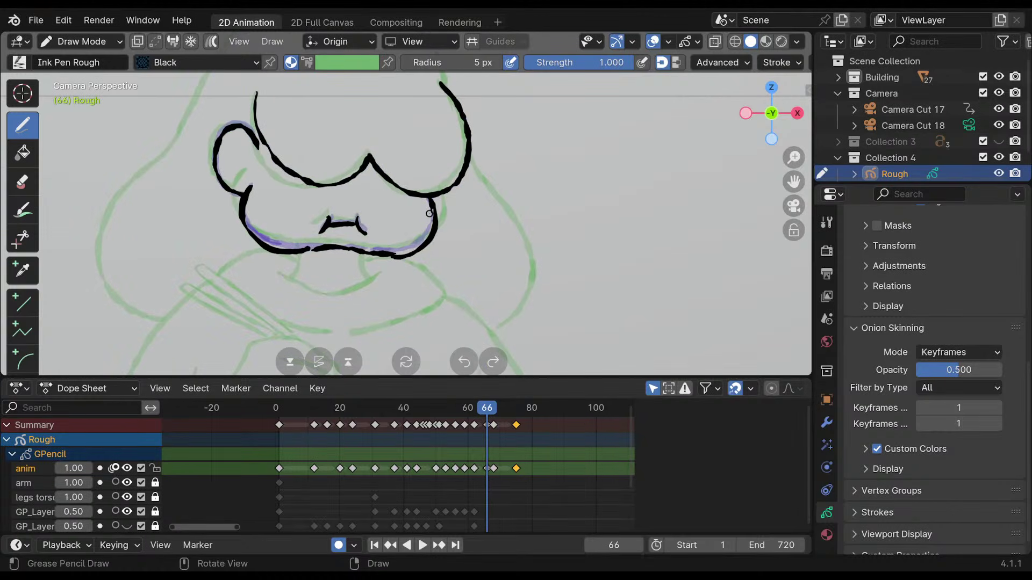
scroll(449, 189, "down", 4)
key("Down")
key("Up")
key("Down")
key("Up")
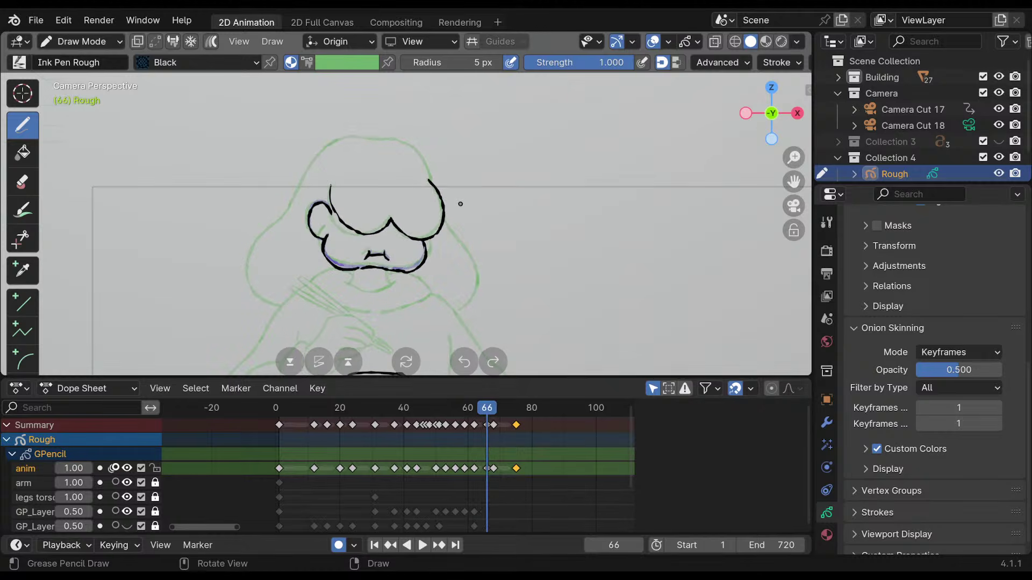
scroll(422, 232, "up", 5)
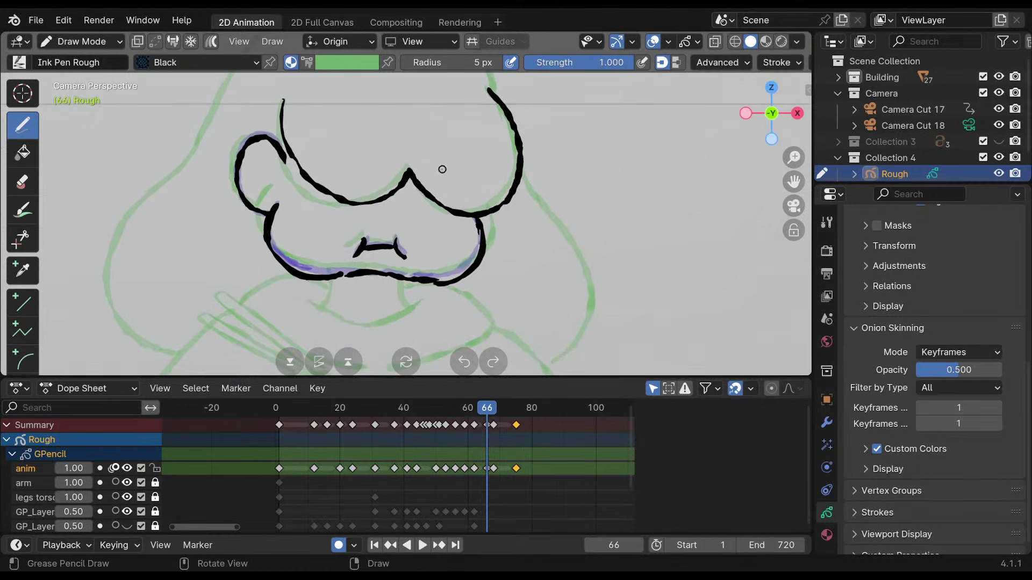
key("Up")
mouse_move(358, 245)
left_mouse_down("ctrl")
mouse_move(406, 238)
mouse_move(379, 244)
left_mouse_up("ctrl")
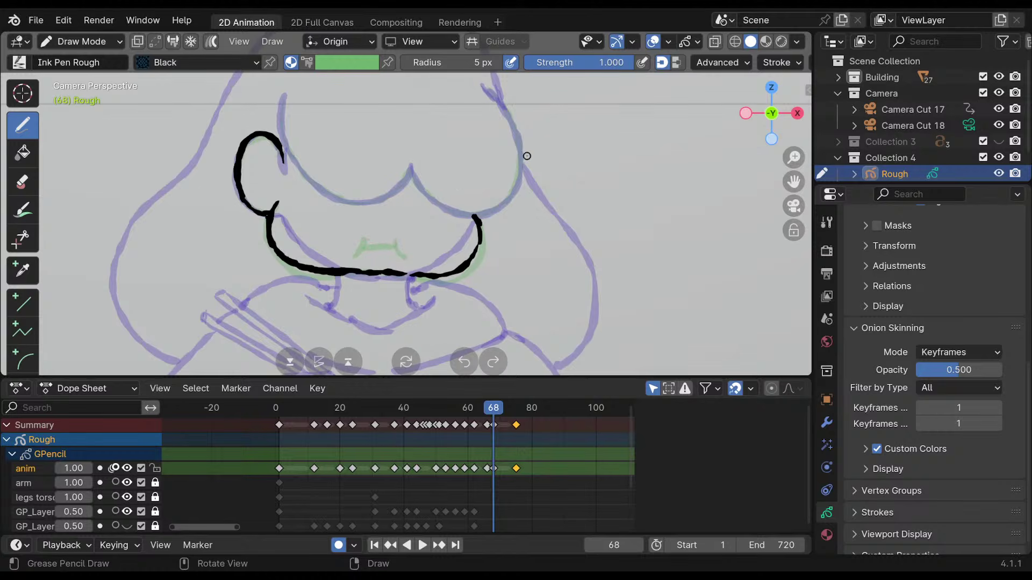
Redraw the jaw at frame 68 with a fuller right cheek and draw the small mouth shifted toward that cheek.
key("Down")
key("Down")
key("Down")
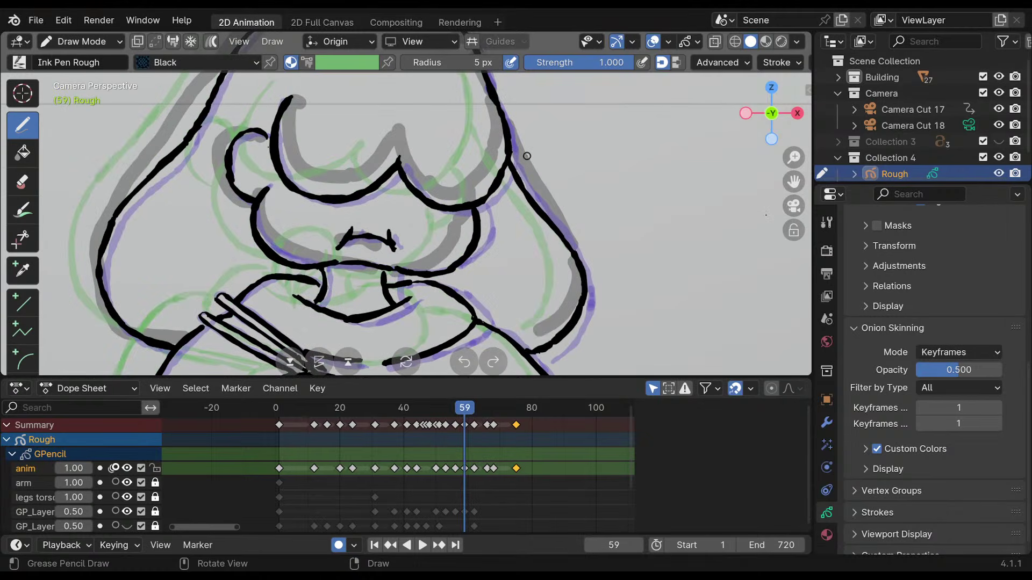
key("Up")
key("Up")
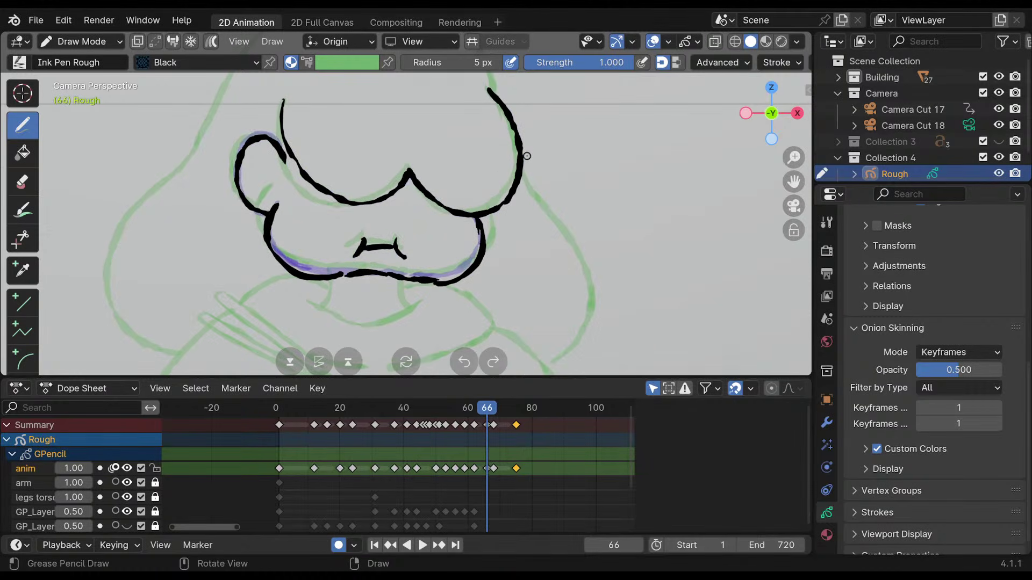
key("Up")
key("ctrl+z")
mouse_move(269, 217)
left_mouse_down()
mouse_move(321, 271)
mouse_move(441, 274)
mouse_move(325, 284)
mouse_move(473, 262)
left_mouse_up()
mouse_move(479, 215)
left_mouse_down("ctrl")
mouse_move(475, 263)
mouse_move(449, 269)
mouse_move(460, 266)
left_mouse_up("ctrl")
mouse_move(478, 208)
left_mouse_down()
mouse_move(462, 267)
mouse_move(412, 271)
left_mouse_up()
mouse_move(407, 233)
left_mouse_down()
mouse_move(422, 250)
mouse_move(373, 252)
left_mouse_up()
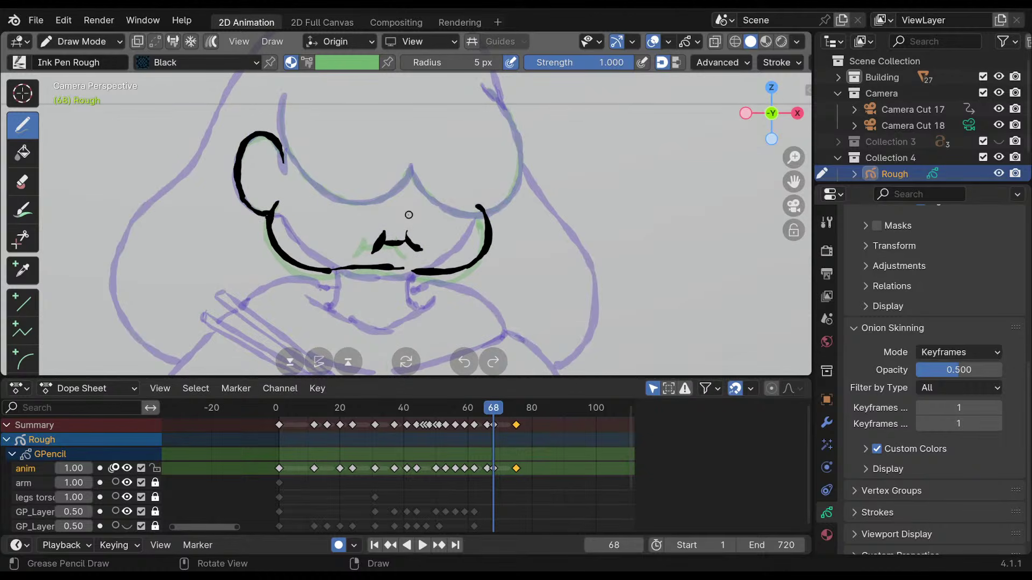
Start another in-between at frame 70 and draw its small mouth and raised cheek and jaw outline.
key("Left")
key("Right")
key("Left")
key("Right")
key("Right")
key("Right")
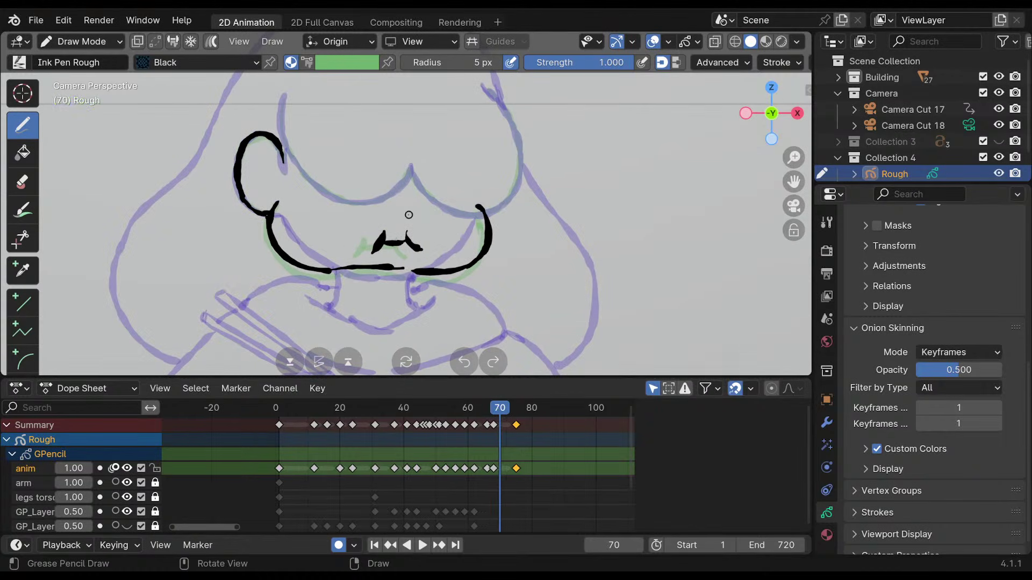
mouse_move(374, 242)
left_mouse_down()
mouse_move(366, 234)
mouse_move(360, 245)
mouse_move(397, 233)
mouse_move(401, 247)
left_mouse_up()
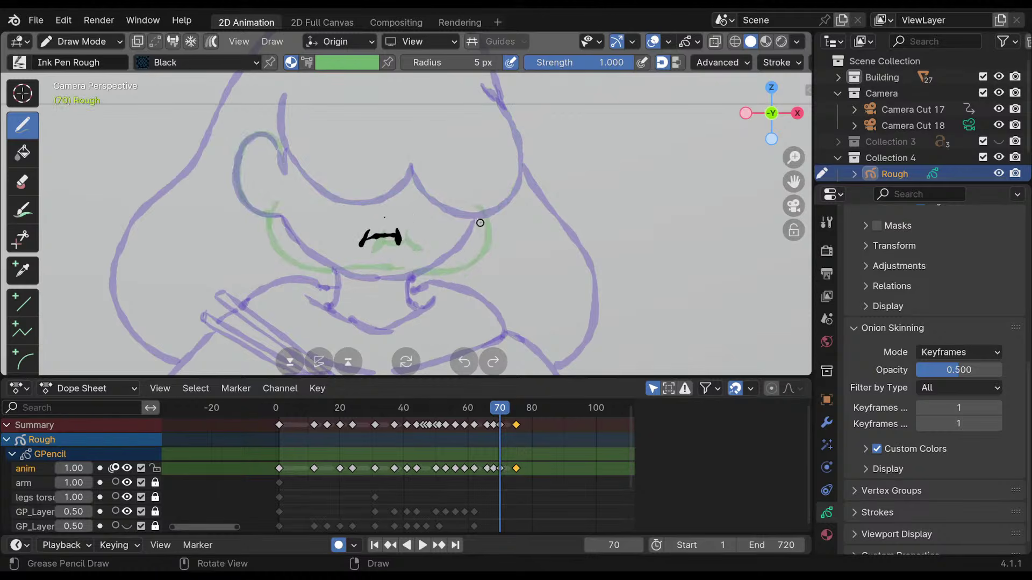
mouse_move(278, 192)
left_mouse_down()
mouse_move(290, 253)
mouse_move(438, 263)
left_mouse_up()
mouse_move(473, 203)
left_mouse_down()
mouse_move(456, 262)
mouse_move(433, 265)
left_mouse_up()
Flip repeatedly through the drawings at frames 66, 68 and 70 to examine the chewing motion.
key("Down")
key("Down")
key("Up")
key("Up")
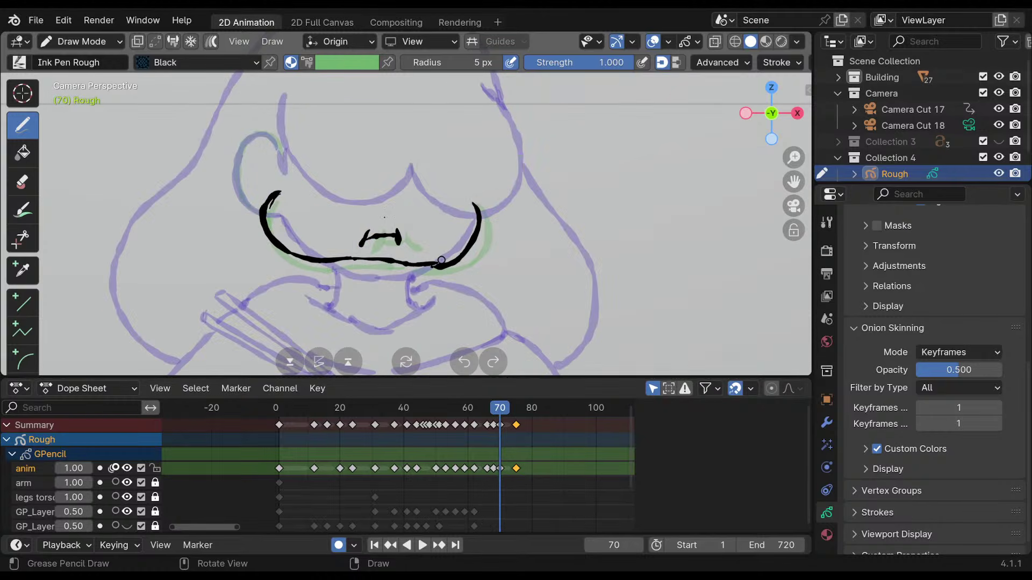
key("Down")
key("Down")
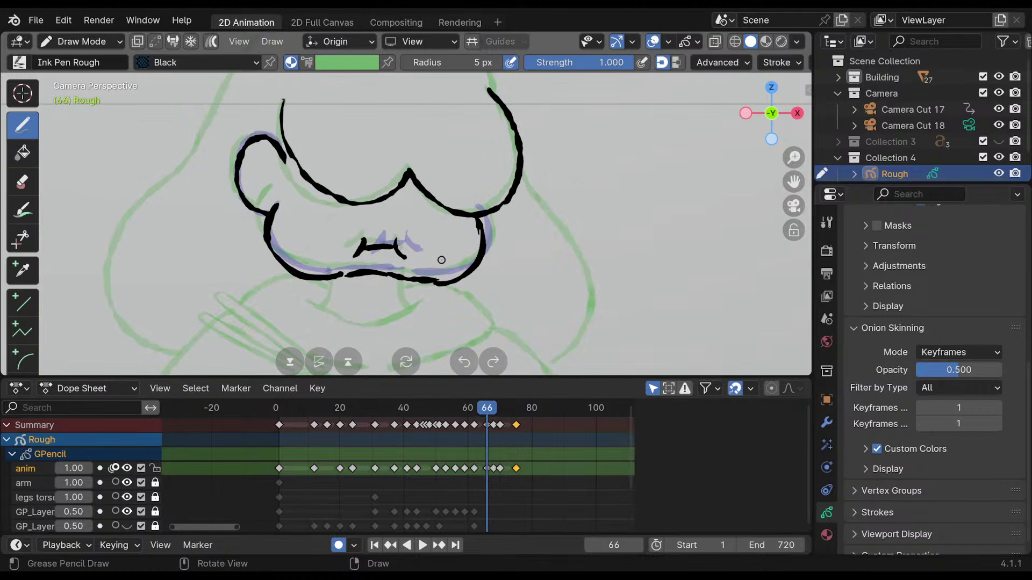
key("Up")
key("Up")
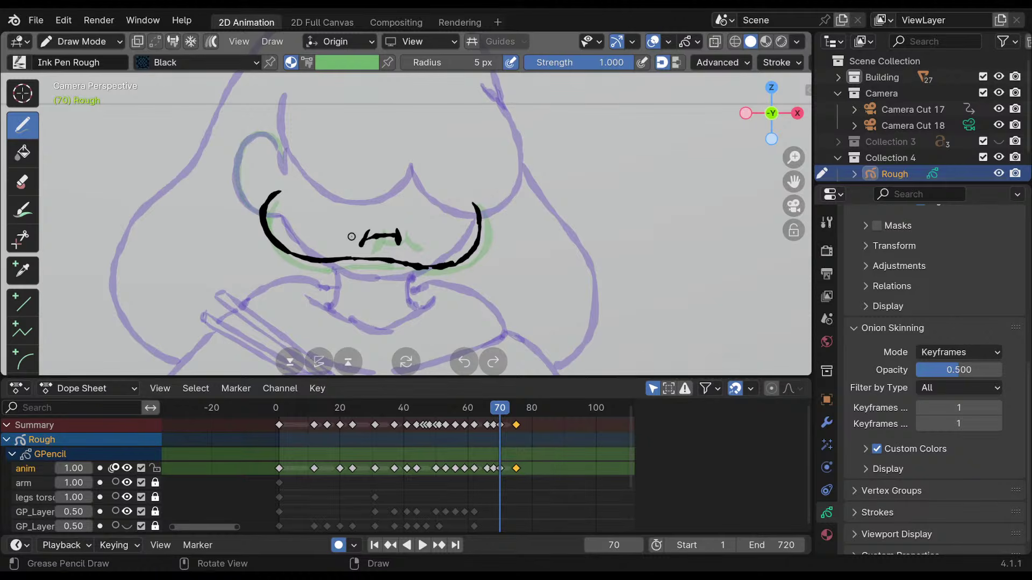
key("Down")
key("Up")
key("Down")
key("Up")
key("Down")
key("Down")
key("Up")
key("Up")
key("Down")
key("Down")
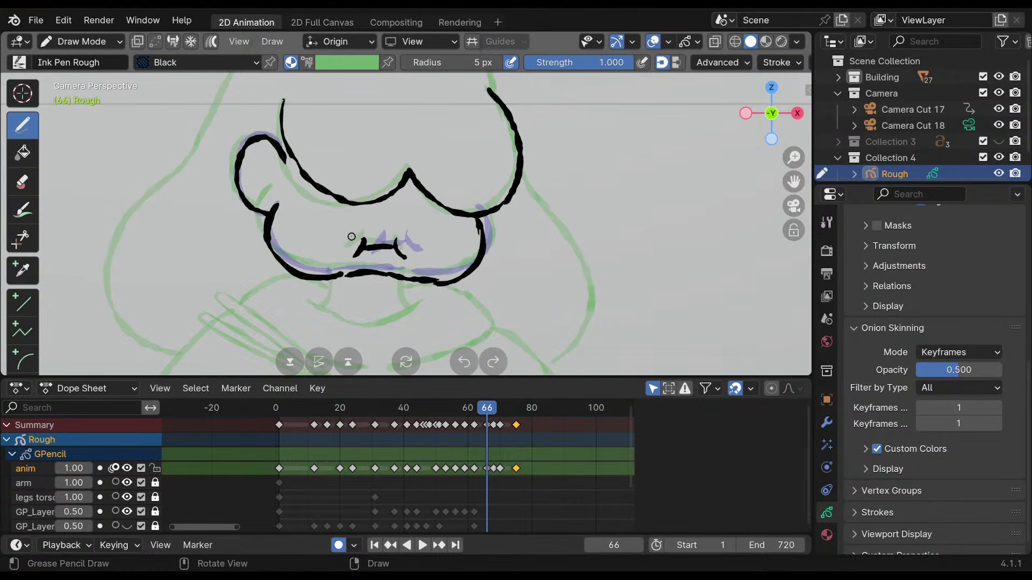
key("Up")
key("Up")
key("Down")
key("Down")
key("Up")
key("Up")
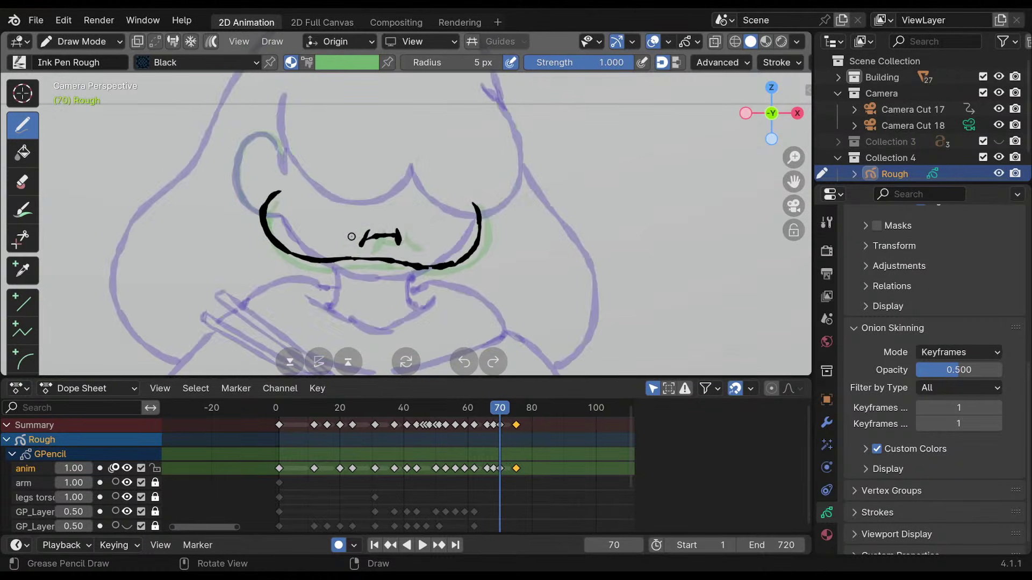
Move the keyframe at frame 75 to frame 78 and return to frame 66.
key("Up")
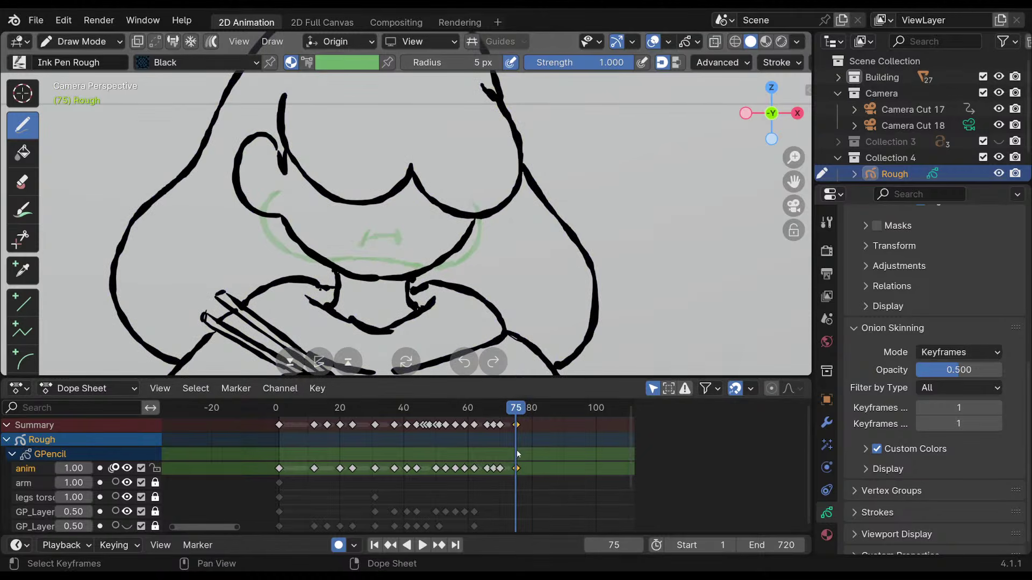
left_click_drag(516, 468, 527, 468)
key("Down")
key("Down")
key("Down")
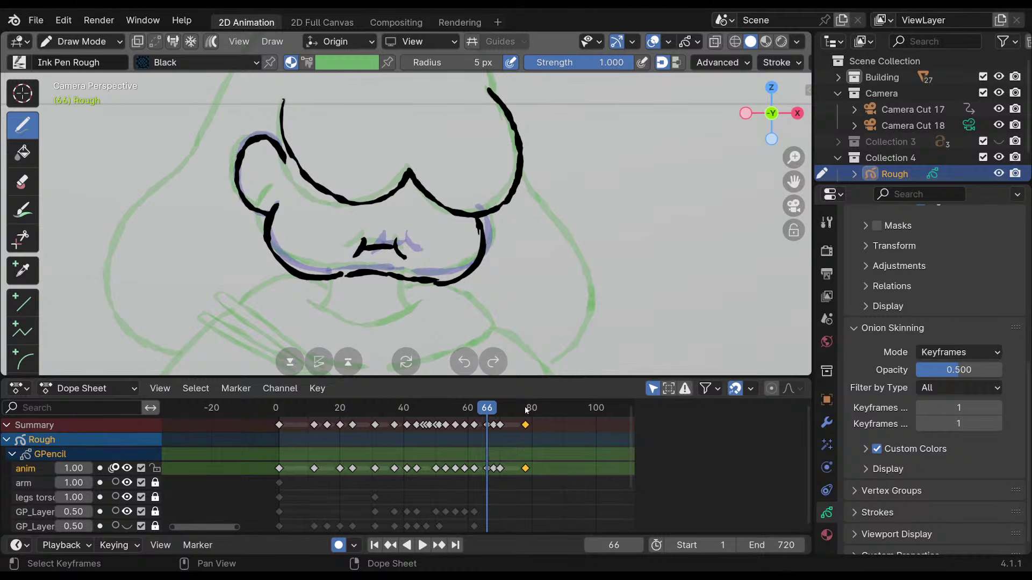
Flip back and forth through the chewing drawings from frame 66 to 70 to check how they cycle.
key("Down")
key("Up")
key("Up")
key("Up")
key("Down")
key("Down")
key("Up")
key("Up")
key("Down")
key("Down")
key("Up")
key("Up")
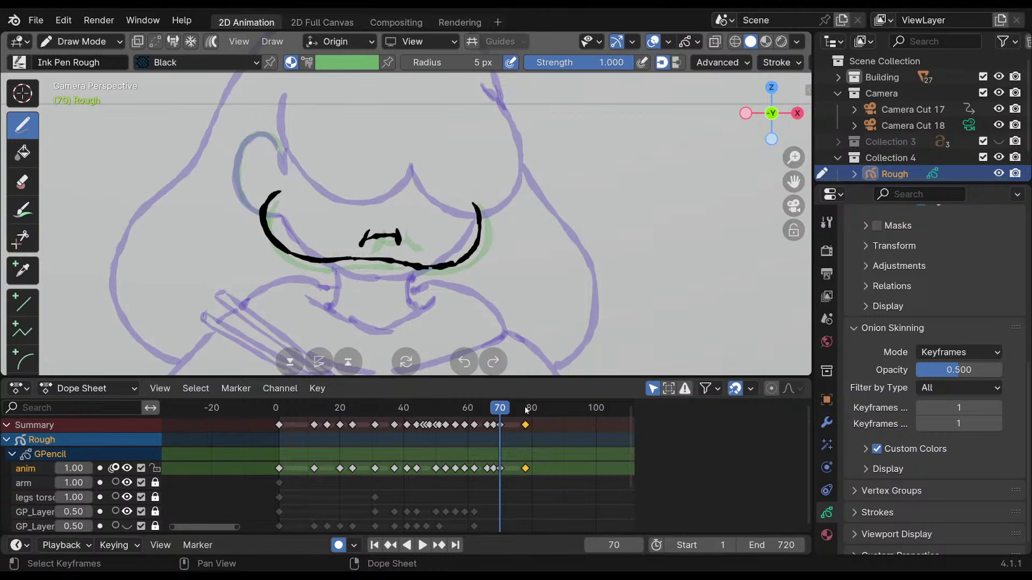
key("Down")
key("Down")
key("Down")
key("Up")
key("Up")
key("Up")
Duplicate the frame 66 keyframe to frame 72 and flip through the neighbouring drawings.
key("Down")
key("Down")
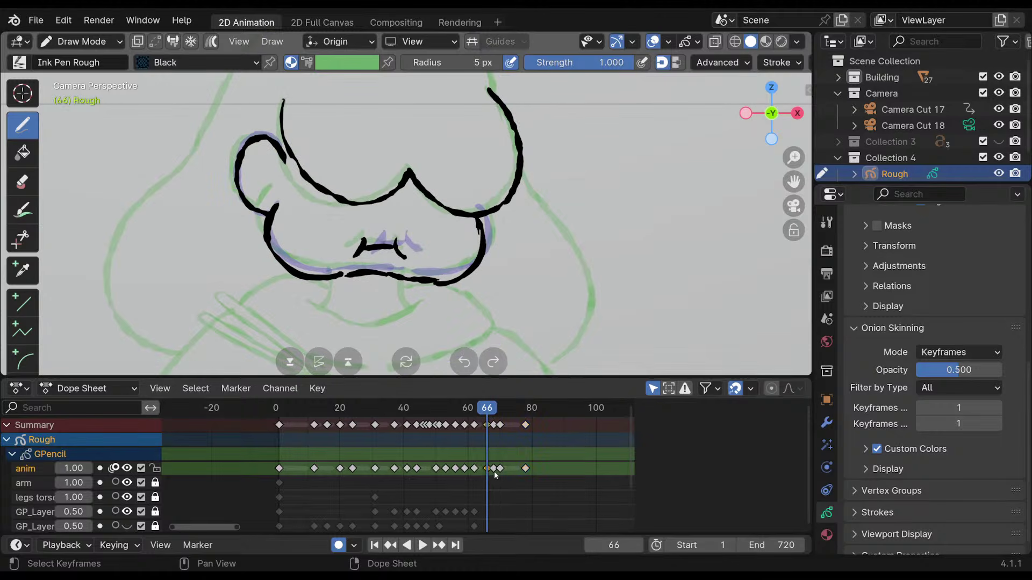
left_click_drag(495, 469, 514, 473)
key("Up")
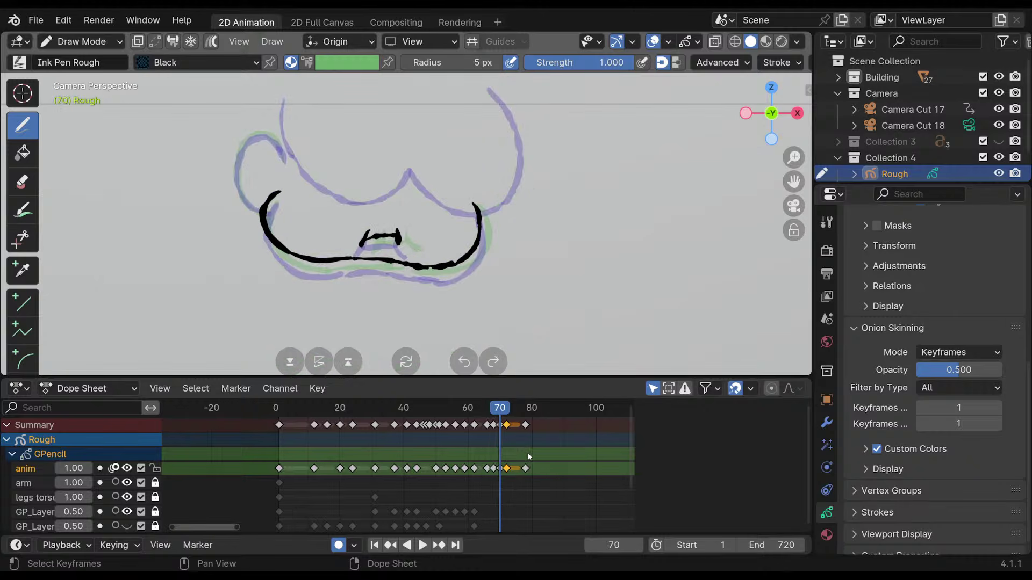
key("Up")
key("Down")
key("Down")
key("Down")
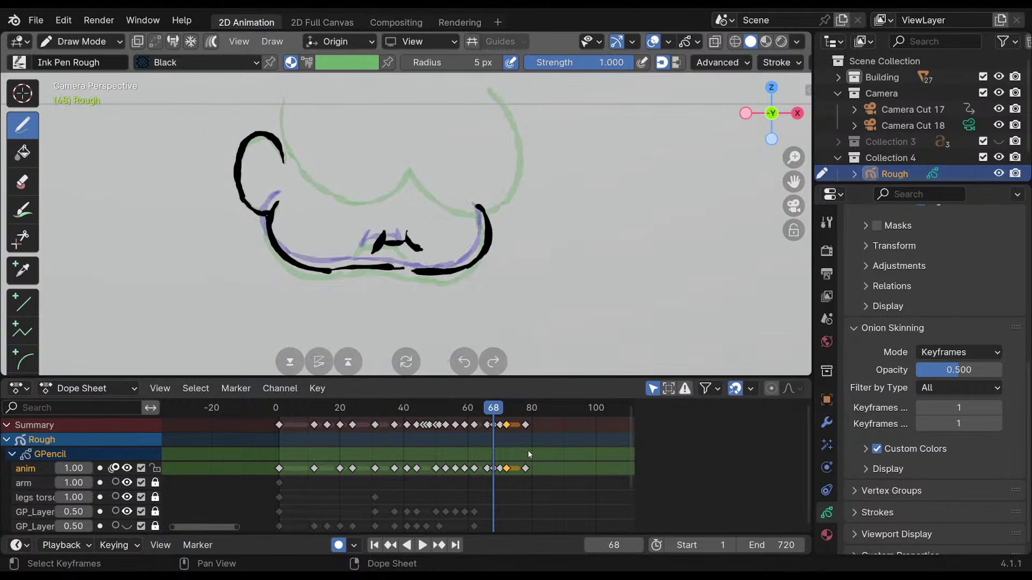
Duplicate the frame 68 keyframe to frame 74 and the frame 70 keyframe to frame 76.
mouse_move(482, 410)
left_mouse_down()
mouse_move(455, 410)
mouse_move(525, 430)
mouse_move(486, 430)
mouse_move(524, 431)
mouse_move(508, 437)
left_mouse_up()
mouse_move(527, 452)
middle_mouse_down()
mouse_move(509, 441)
mouse_move(548, 457)
mouse_move(514, 450)
middle_mouse_up()
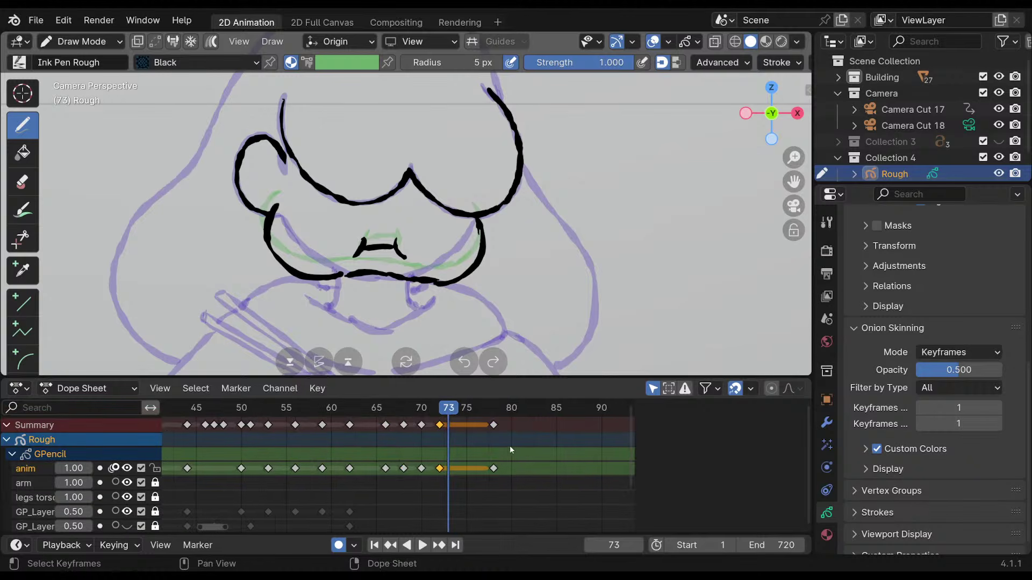
left_click(404, 470)
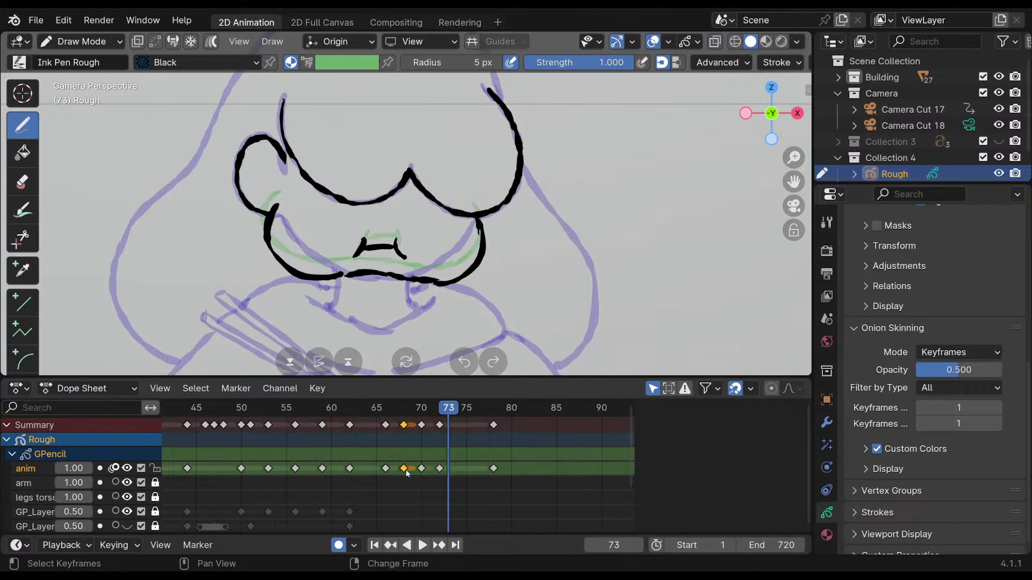
key("shift+d")
left_click(426, 476)
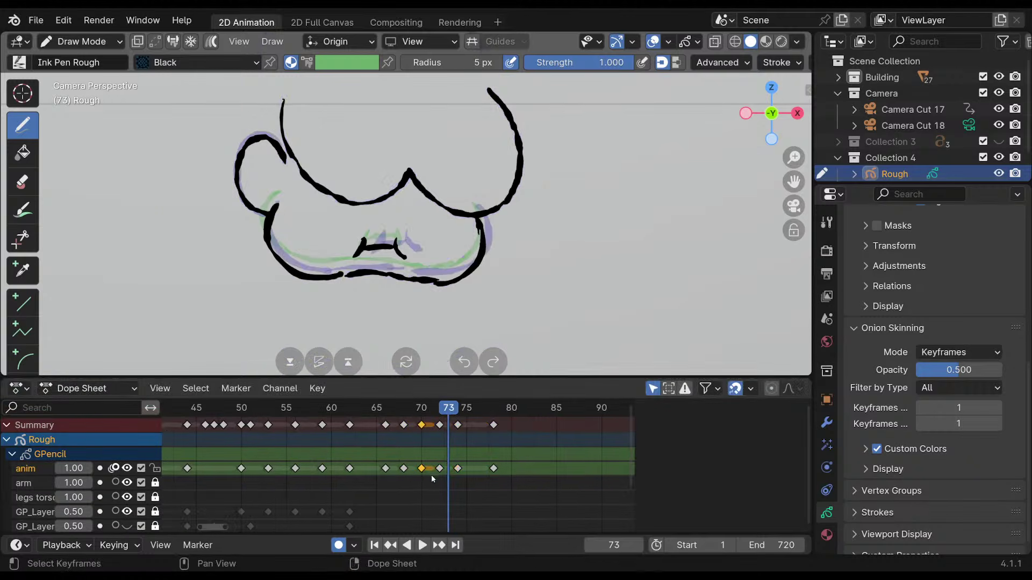
key("g")
left_click(484, 475)
Play back the chewing cycle from about frame 60 to review its timing.
mouse_move(461, 411)
left_mouse_down()
mouse_move(505, 417)
mouse_move(373, 431)
mouse_move(506, 440)
mouse_move(356, 442)
left_mouse_up()
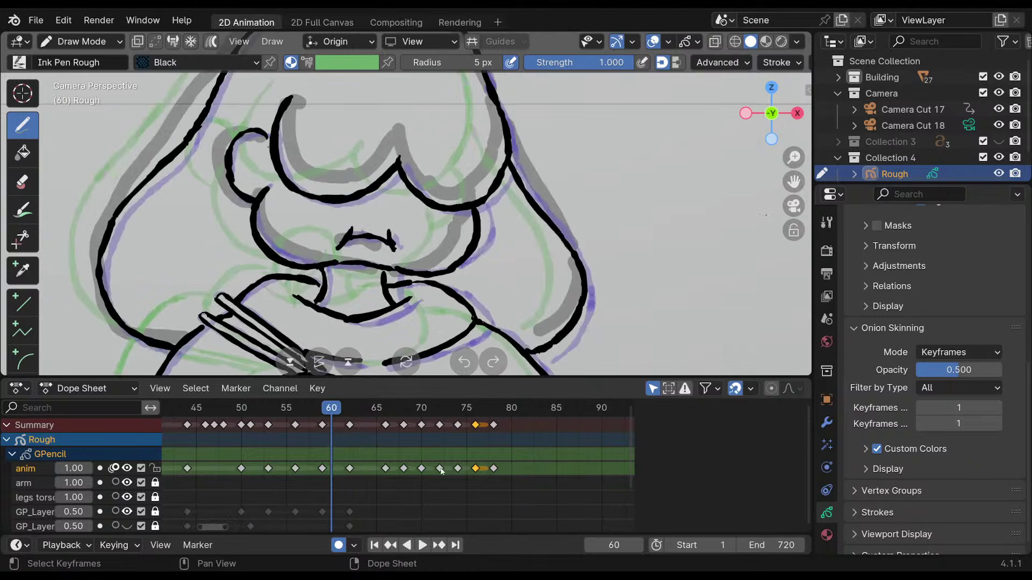
left_click(423, 546)
left_click(414, 546)
Retime the keyframes after frame 66 to frames 69, 72, 75, 77, 79 and 81, and play the animation.
left_click_drag(409, 435, 415, 469)
left_click_drag(528, 456, 467, 469)
left_click_drag(569, 453, 482, 476)
key("space")
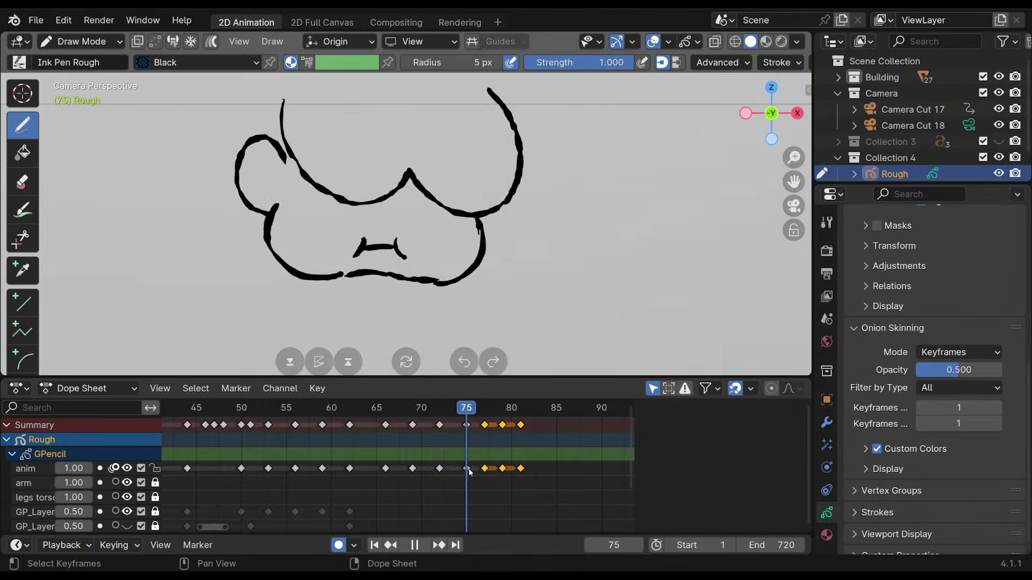
Delete the keyframes at frames 75, 77 and 79, move the last keyframe to frame 78, and play the animation.
mouse_move(468, 471)
left_mouse_down()
mouse_move(340, 477)
mouse_move(459, 481)
mouse_move(520, 469)
mouse_move(488, 475)
left_mouse_up()
key("x")
left_click(496, 472)
key("space")
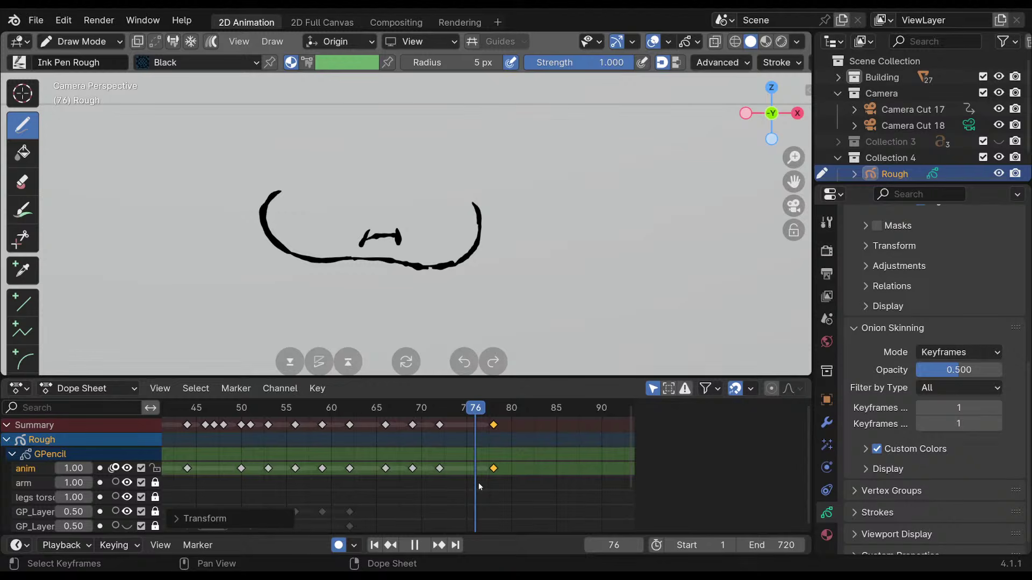
Move the last keyframe to frame 80 and insert a blank keyframe at frame 77.
key("space")
key("g")
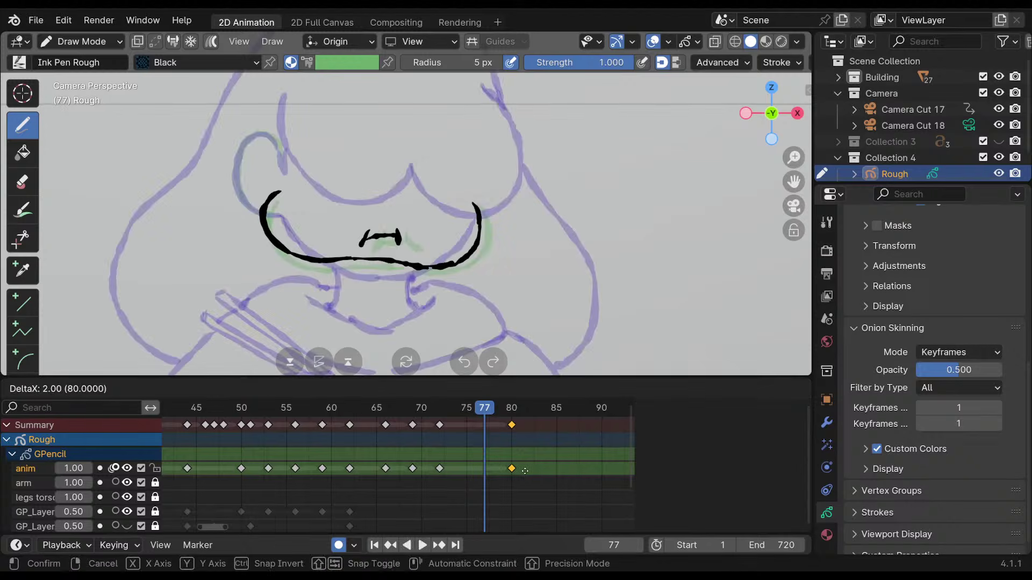
left_click(525, 471)
key("shift+i")
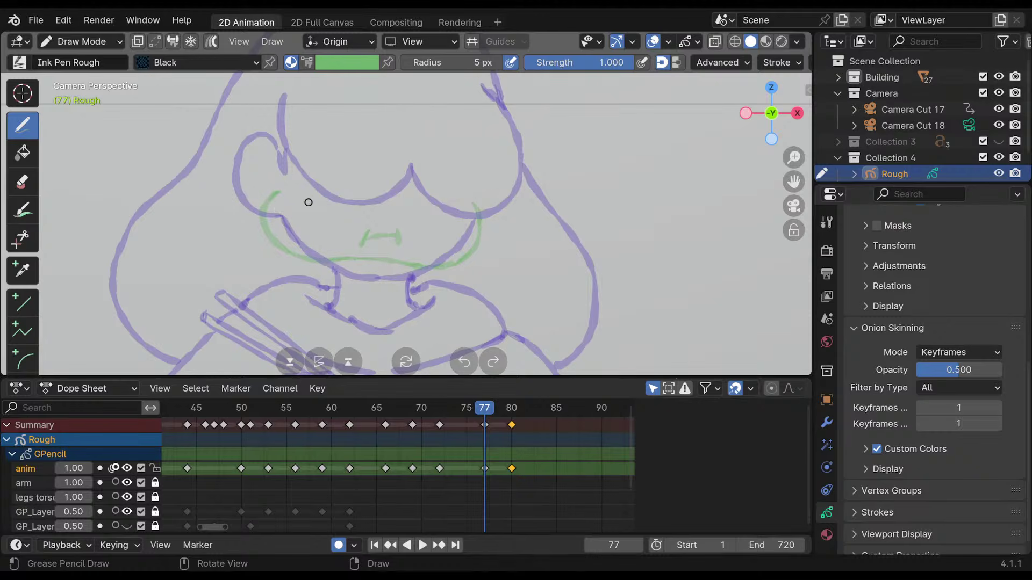
Draw the two neck lines below the chin on frame 77, redrawing them until they sit between the onion-skinned drawings.
mouse_move(274, 204)
left_mouse_down()
mouse_move(274, 217)
mouse_move(350, 265)
mouse_move(333, 312)
left_mouse_up()
key("ctrl+z")
key("ctrl+z")
left_click_drag(334, 260, 338, 315)
key("ctrl+z")
left_click_drag(335, 258, 339, 314)
key("ctrl+z")
left_click_drag(336, 258, 337, 316)
left_click_drag(418, 266, 416, 306)
key("ctrl+z")
left_click_drag(417, 264, 410, 309)
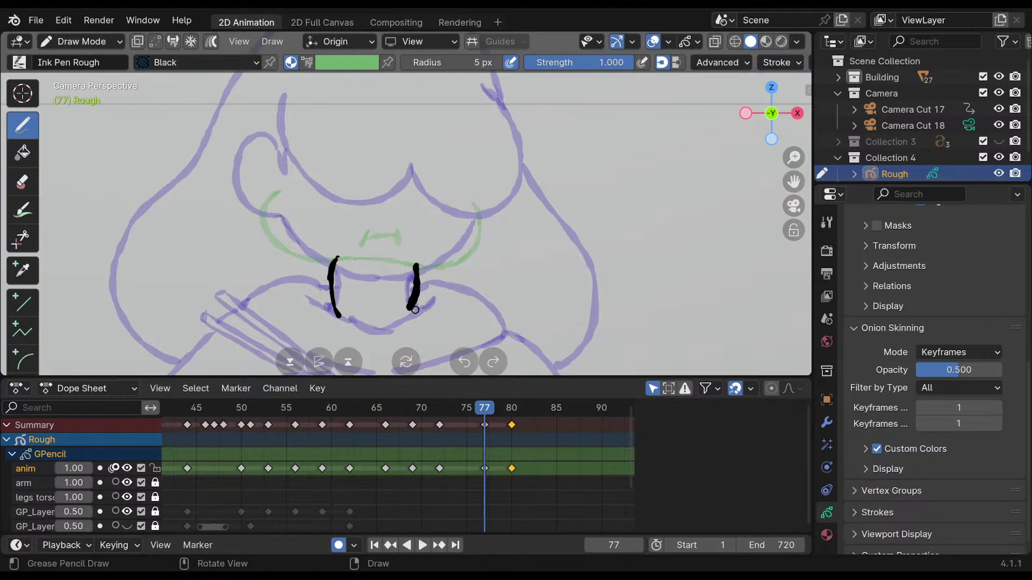
Draw the curved jaw line and a short, nearly flat mouth line on frame 77.
mouse_move(276, 201)
left_mouse_down()
mouse_move(337, 258)
mouse_move(285, 231)
left_mouse_up()
mouse_move(279, 196)
left_mouse_down()
mouse_move(331, 257)
mouse_move(381, 263)
mouse_move(434, 263)
mouse_move(472, 208)
left_mouse_up()
mouse_move(370, 224)
left_mouse_down()
mouse_move(408, 232)
mouse_move(395, 224)
left_mouse_up()
key("ctrl+z")
key("ctrl+z")
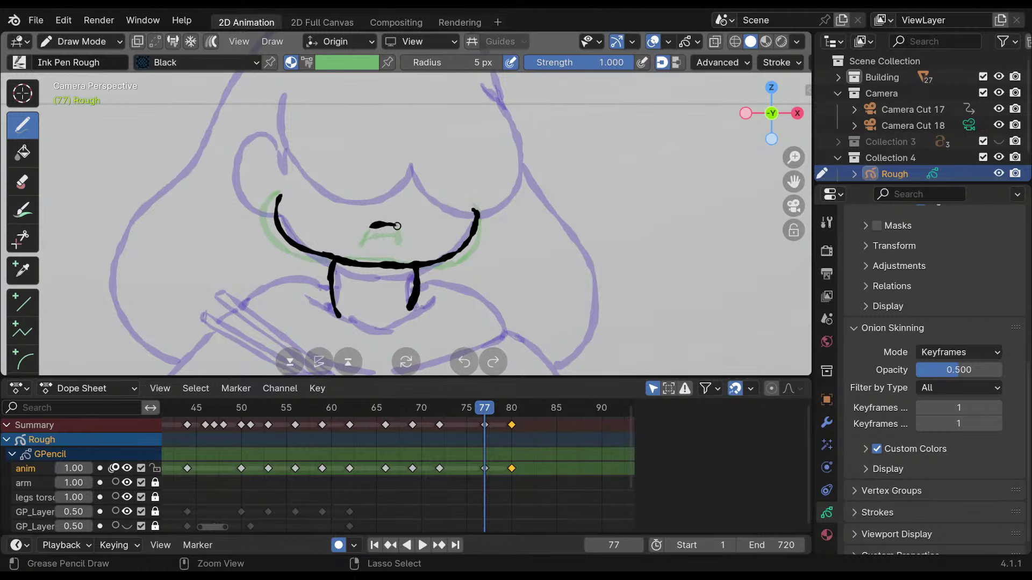
key("ctrl+z")
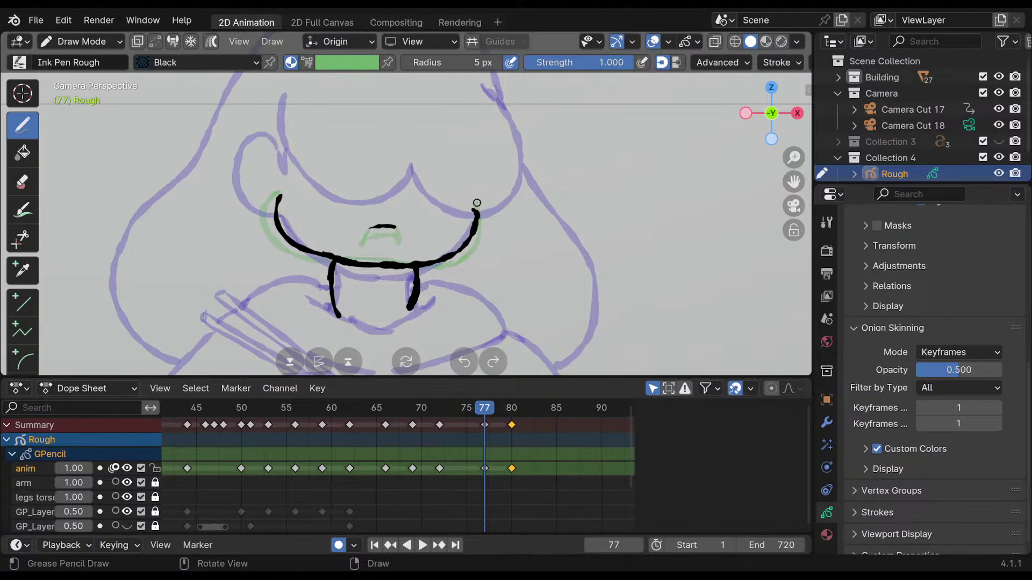
left_click_drag(375, 227, 366, 229)
Flip between the drawings at frames 72, 77 and 80 to examine how the jaw and mouth move.
key("Up")
key("Down")
key("Down")
key("Up")
key("Up")
key("Down")
key("Up")
key("Down")
key("Up")
key("Down")
key("Up")
key("Down")
key("Down")
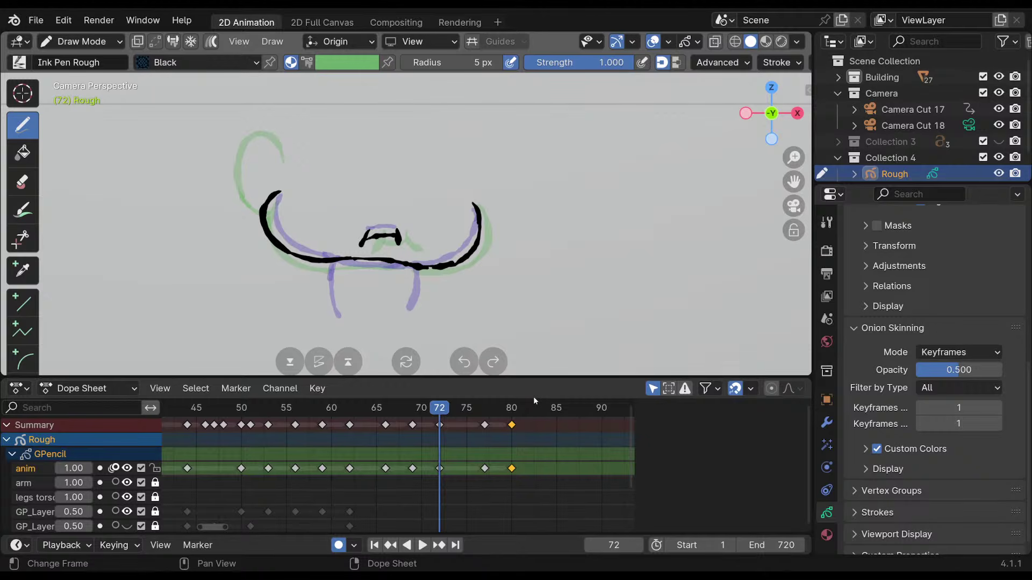
Move the last keyframe to frame 83 and add a blank keyframe at frame 80.
key("Up")
key("Right")
key("Right")
key("Right")
left_click_drag(514, 465, 542, 468)
left_click(452, 267)
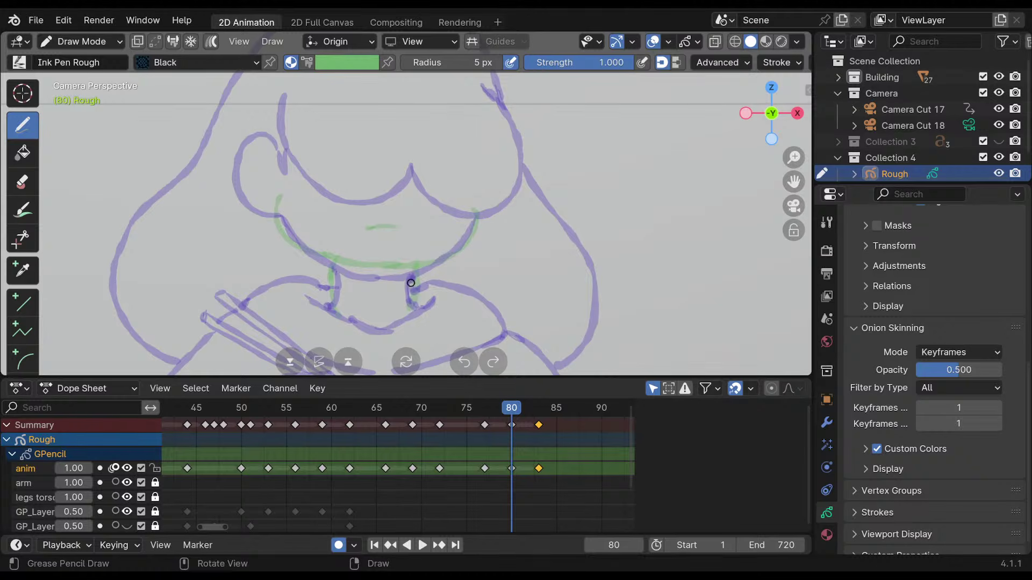
Draw the two short neck lines and the curved jaw on frame 80, comparing them with the frame 77 drawing.
mouse_move(412, 281)
left_mouse_down()
mouse_move(415, 314)
mouse_move(415, 306)
left_mouse_up()
left_click(424, 245, "ctrl")
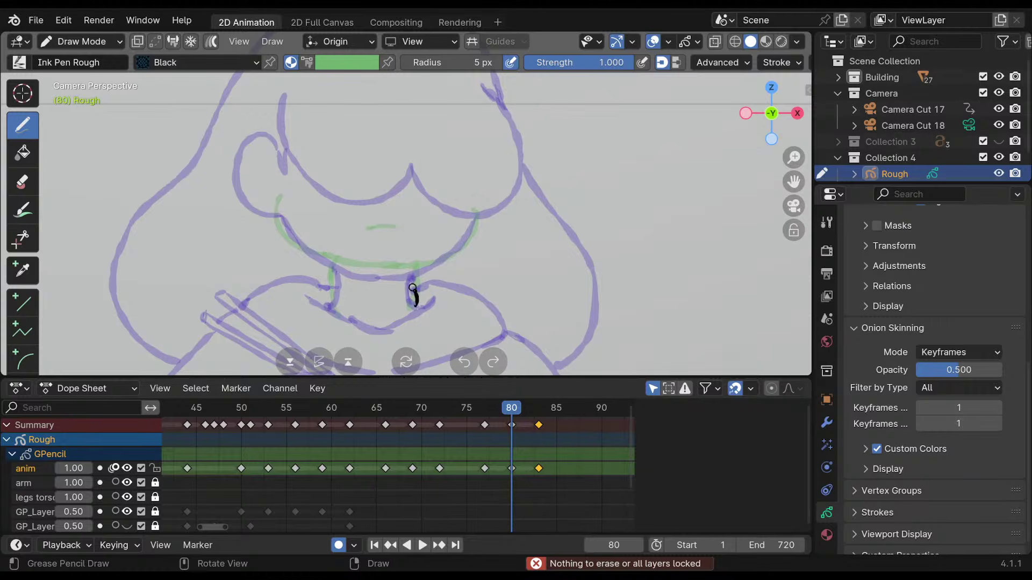
left_click_drag(325, 305, 333, 285)
key("Down")
key("Up")
key("Down")
key("Up")
key("Down")
key("Up")
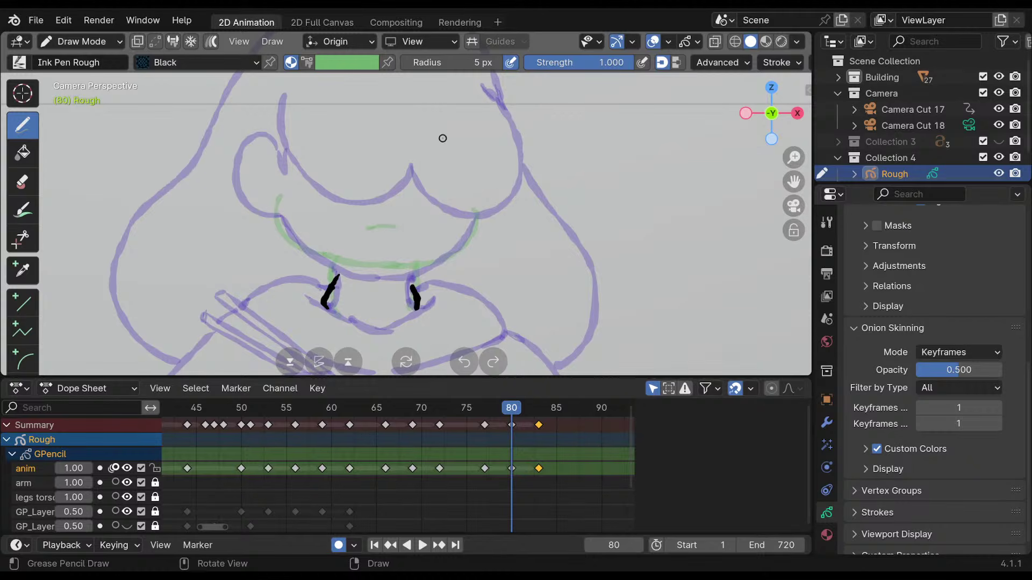
key("Down")
key("Up")
mouse_move(282, 221)
left_mouse_down()
mouse_move(285, 236)
mouse_move(318, 259)
mouse_move(402, 272)
mouse_move(448, 254)
mouse_move(478, 213)
left_mouse_up()
Flip between frames 77, 80 and 83 to examine how the new jaw in-between connects its neighbours.
key("Down")
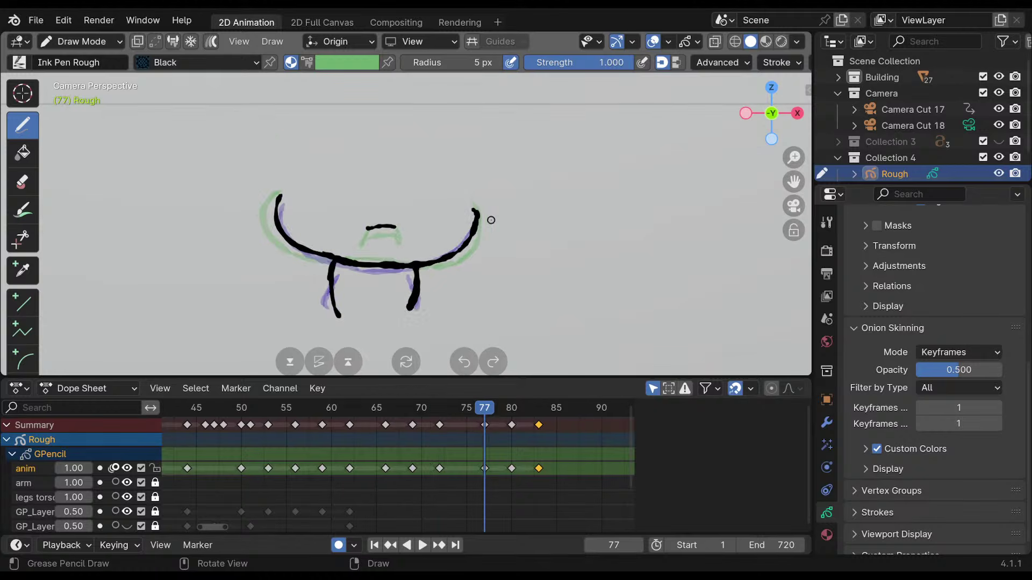
key("Up")
key("Down")
key("Up")
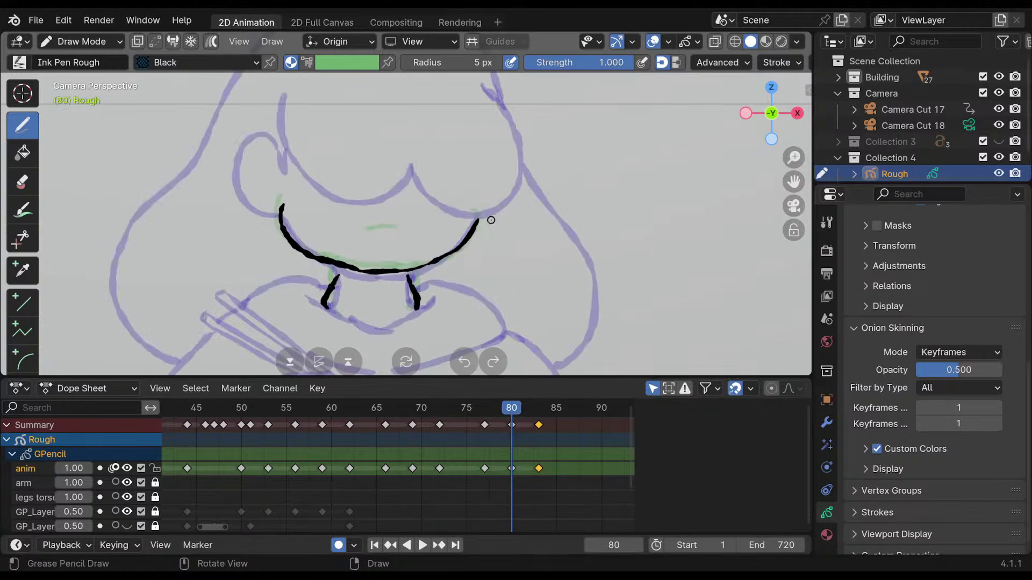
key("Down")
key("Up")
key("Down")
key("Up")
key("Up")
key("Down")
key("Down")
key("Up")
key("Up")
key("Down")
key("Down")
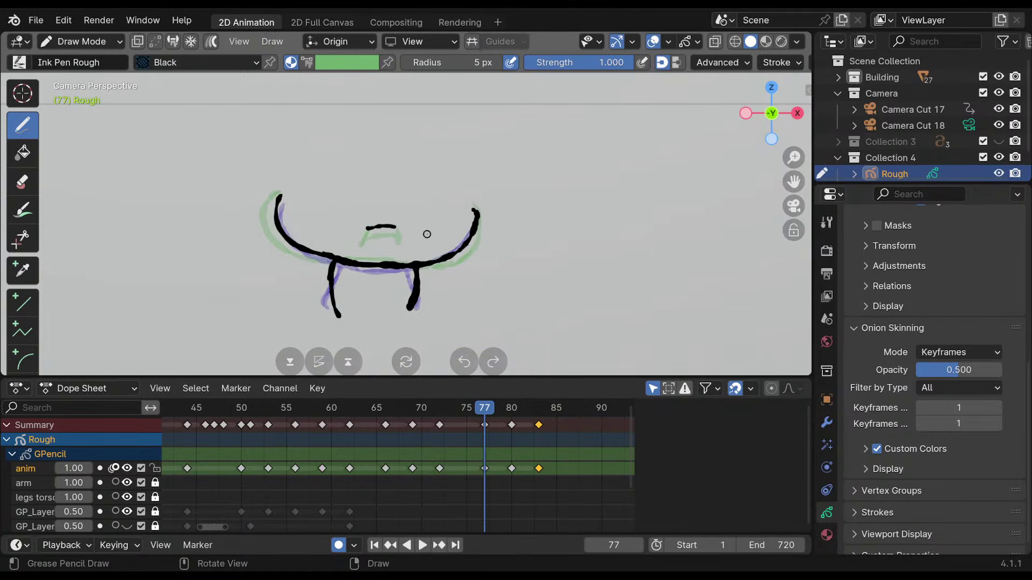
key("Up")
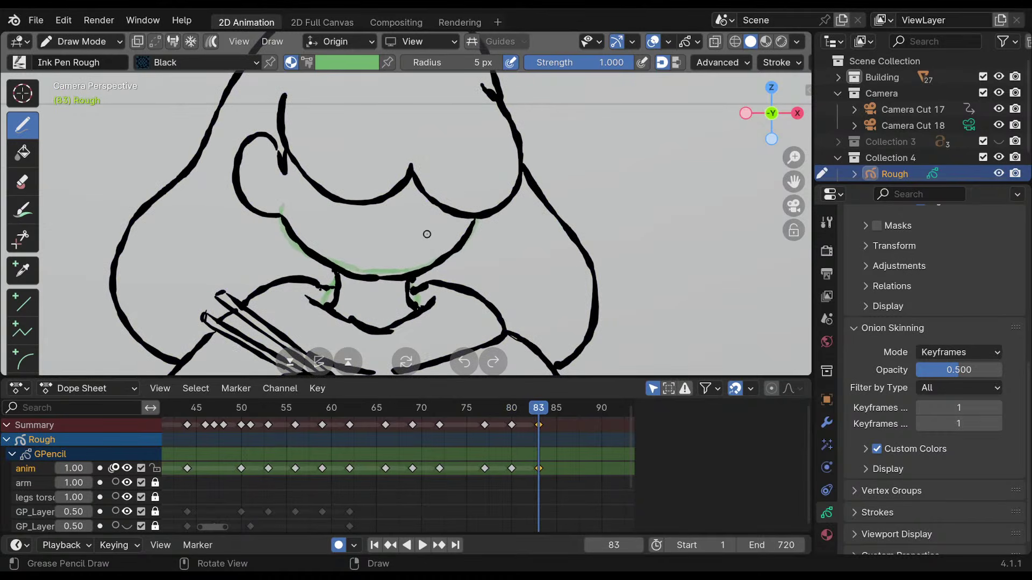
Draw a small oval mouth on frame 80 and compare it with the drawings on frames 77 and 83.
key("Down")
key("Down")
key("Up")
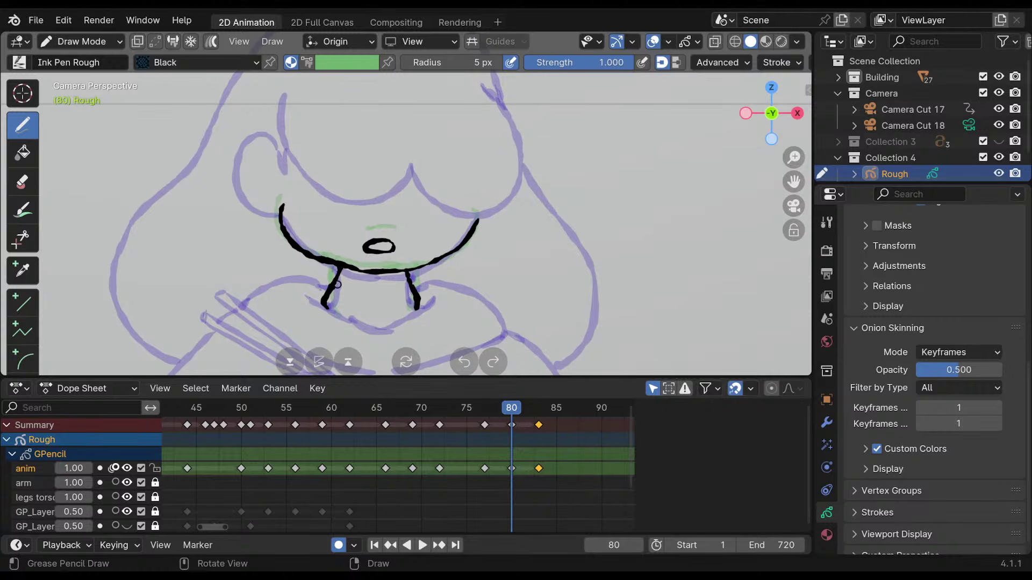
key("Up")
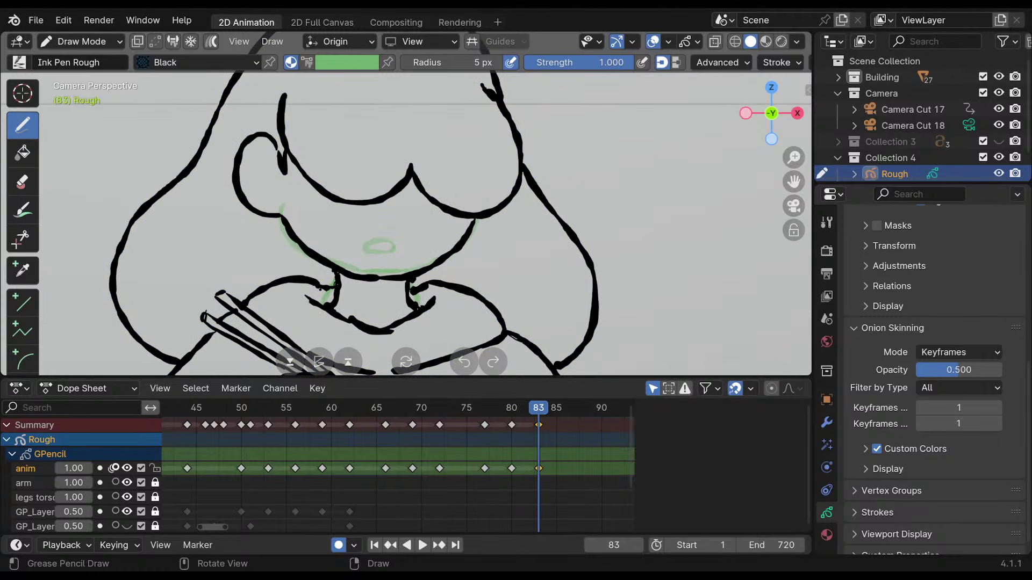
key("Down")
key("Down")
key("Up")
key("Up")
key("Down")
key("Down")
key("Up")
key("Up")
Move the last keyframe to frame 86 and step forward from frame 80.
left_click_drag(543, 467, 576, 460)
key("Down")
key("Up")
key("Down")
key("Right")
key("Right")
key("Right")
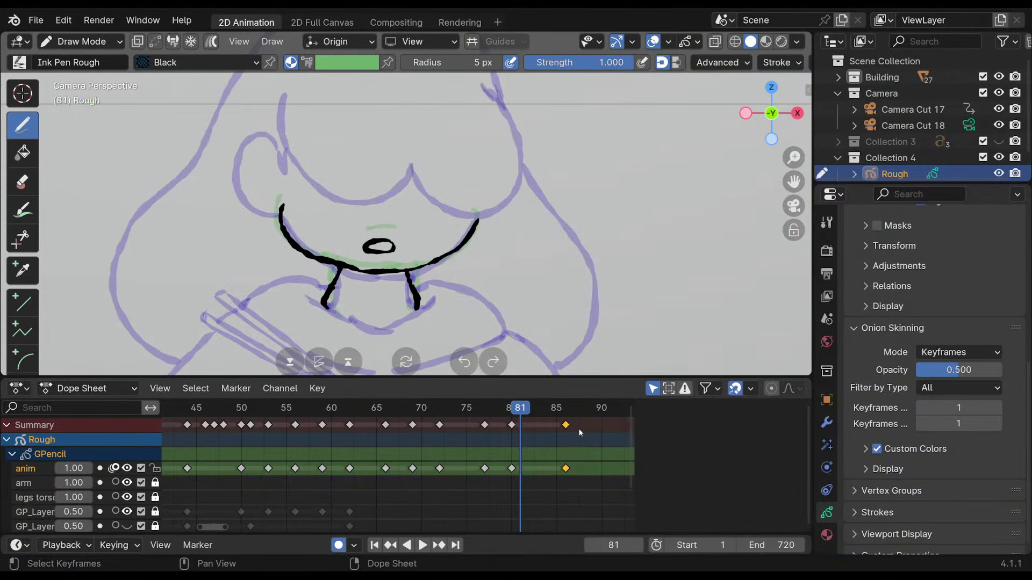
Add a drawing at frame 83 with the two neck lines and the curved jaw traced between the onion-skinned drawings.
left_click(495, 280)
left_click_drag(502, 276, 489, 283, "ctrl")
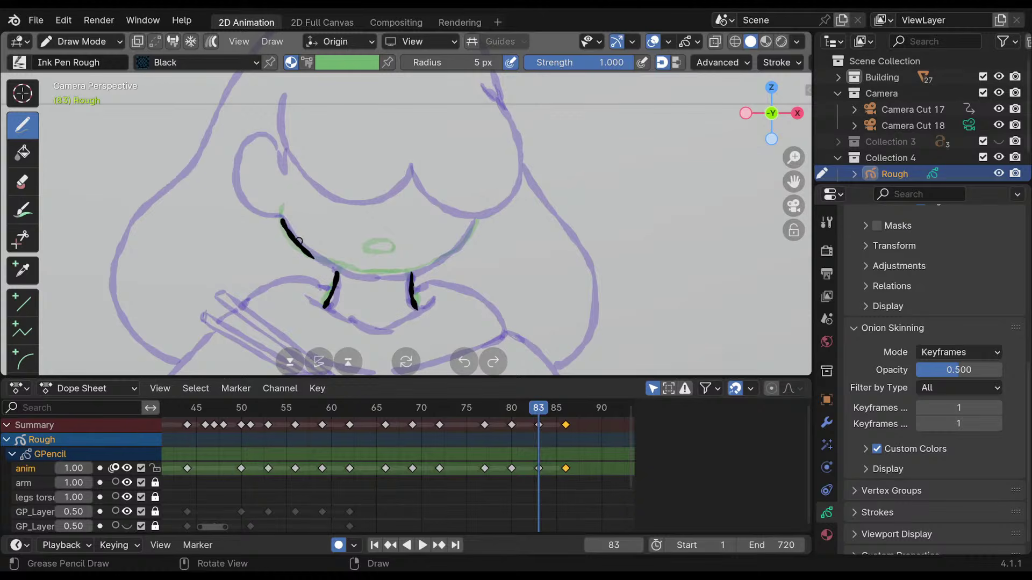
left_click_drag(322, 249, 390, 272, "ctrl")
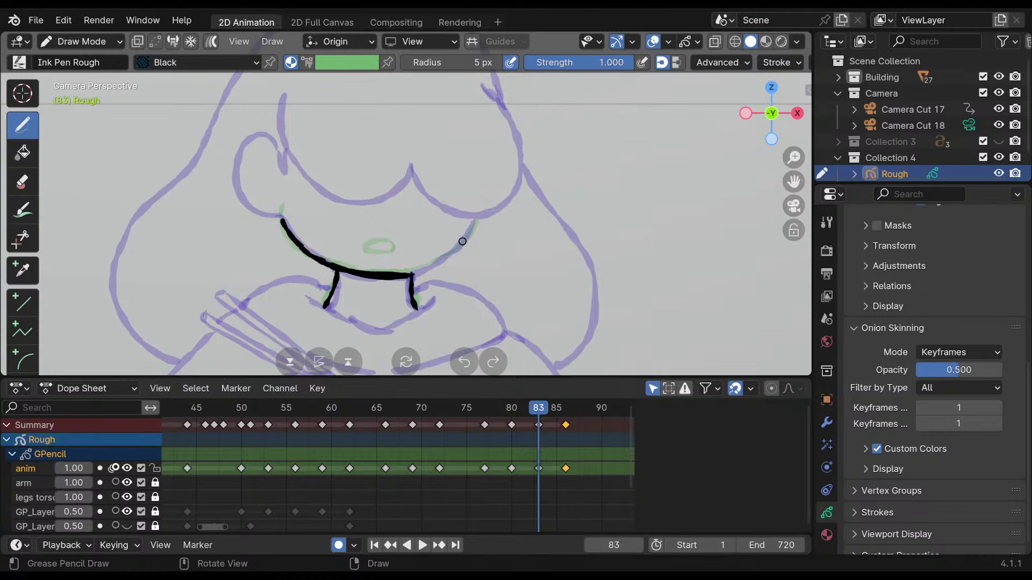
left_click_drag(381, 275, 401, 275)
middle_click_drag(535, 230, 555, 284, "shift")
middle_click_drag(566, 233, 543, 247, "shift")
Scrub and repeatedly play the animation through the new jaw drawings to review the bite and chewing motion.
mouse_move(529, 407)
left_mouse_down()
mouse_move(376, 419)
mouse_move(379, 432)
mouse_move(472, 433)
mouse_move(589, 411)
left_mouse_up()
key("space")
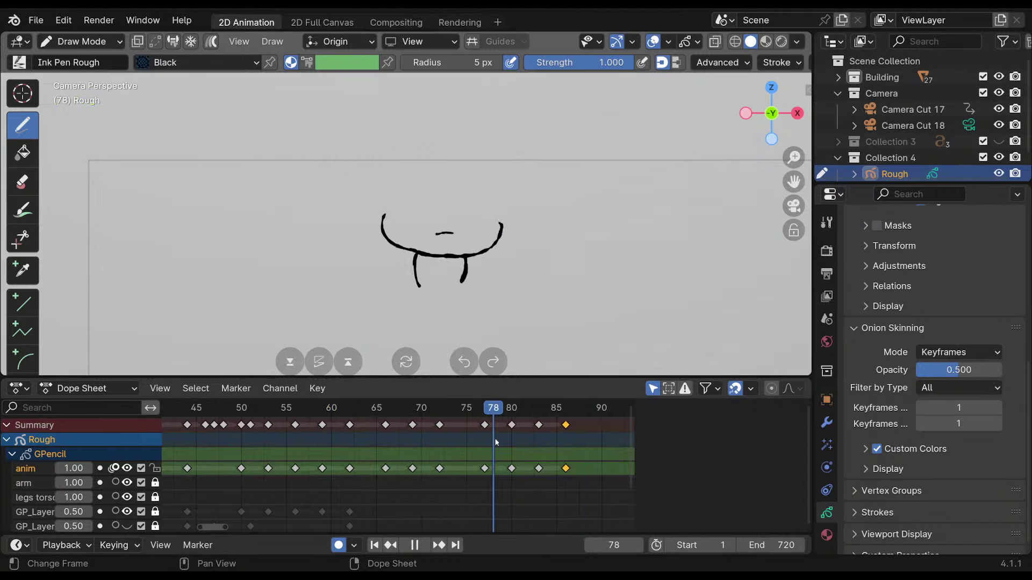
mouse_move(548, 438)
left_mouse_down()
mouse_move(472, 433)
mouse_move(571, 431)
mouse_move(370, 437)
mouse_move(275, 455)
left_mouse_up()
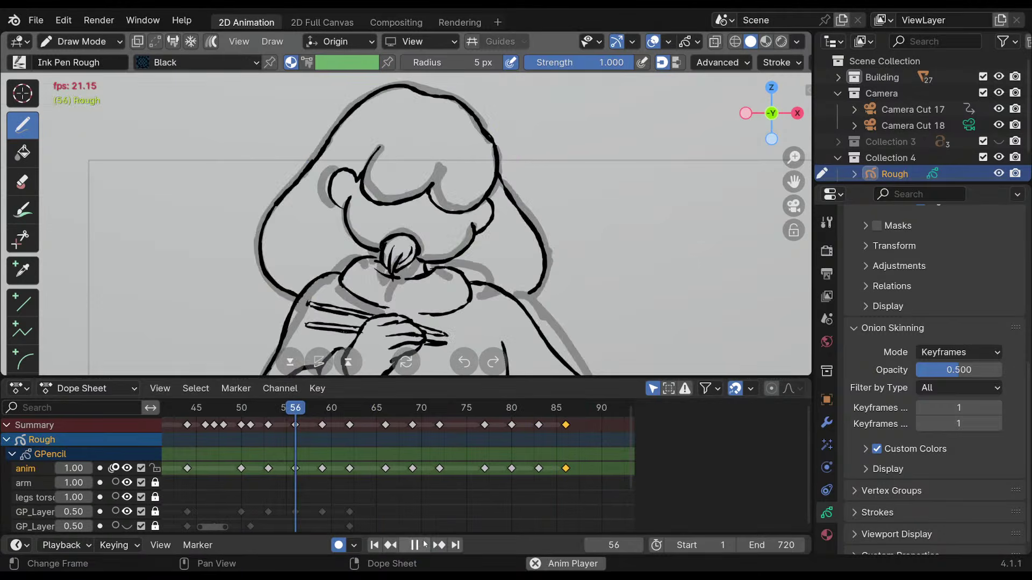
key("space")
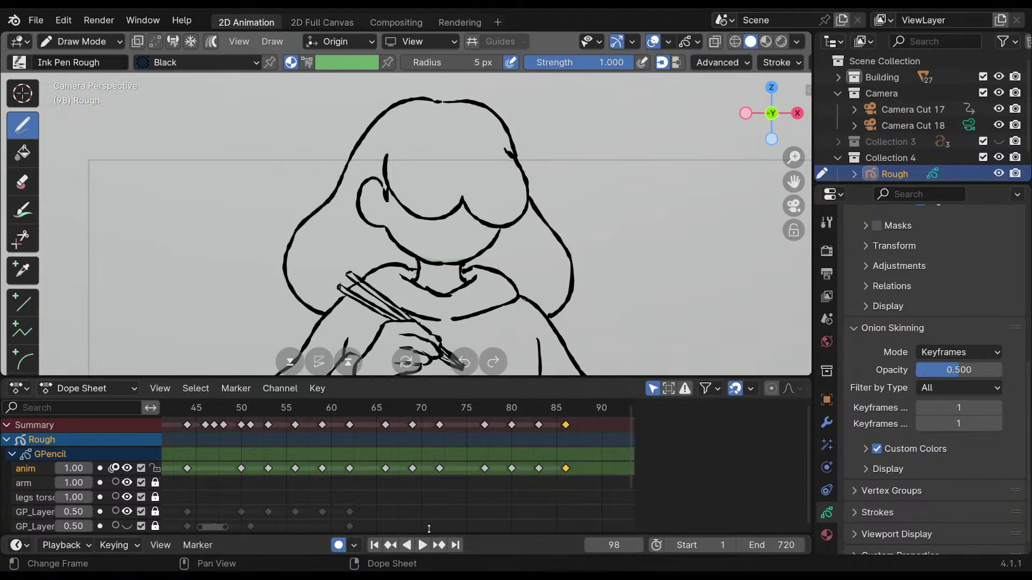
left_click(233, 409)
left_click(422, 545)
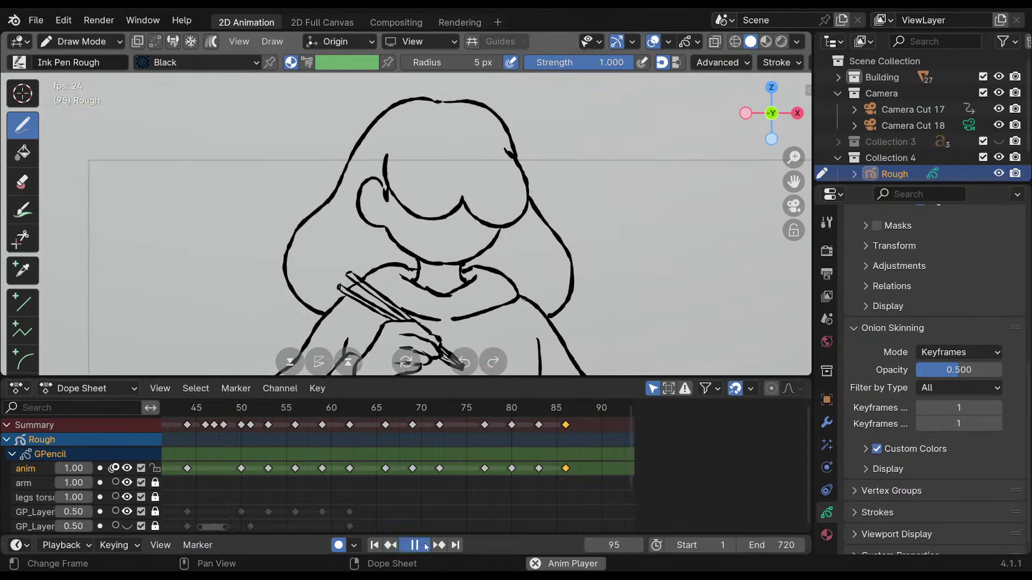
key("space")
left_click(349, 408)
left_click(422, 545)
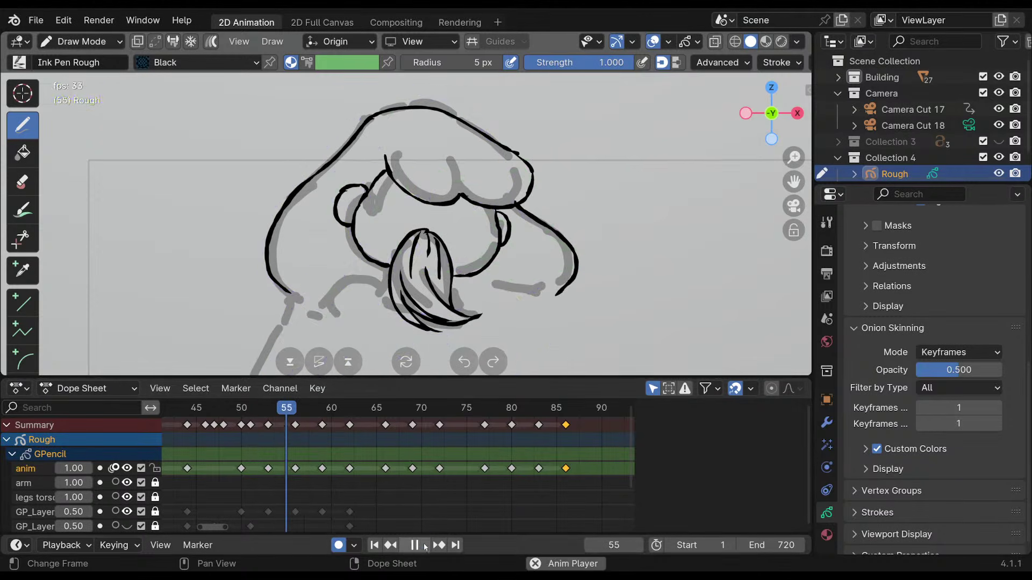
key("space")
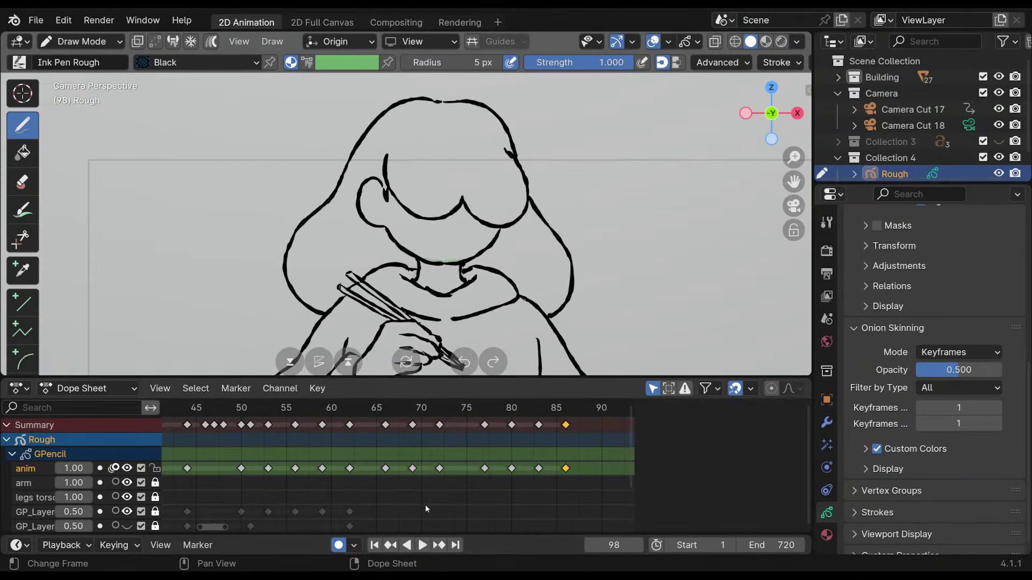
Scrub between about frames 52 and 83 and replay the eating action to check the timing of the jaw in-betweens.
left_click(260, 409)
left_click_drag(260, 409, 519, 433)
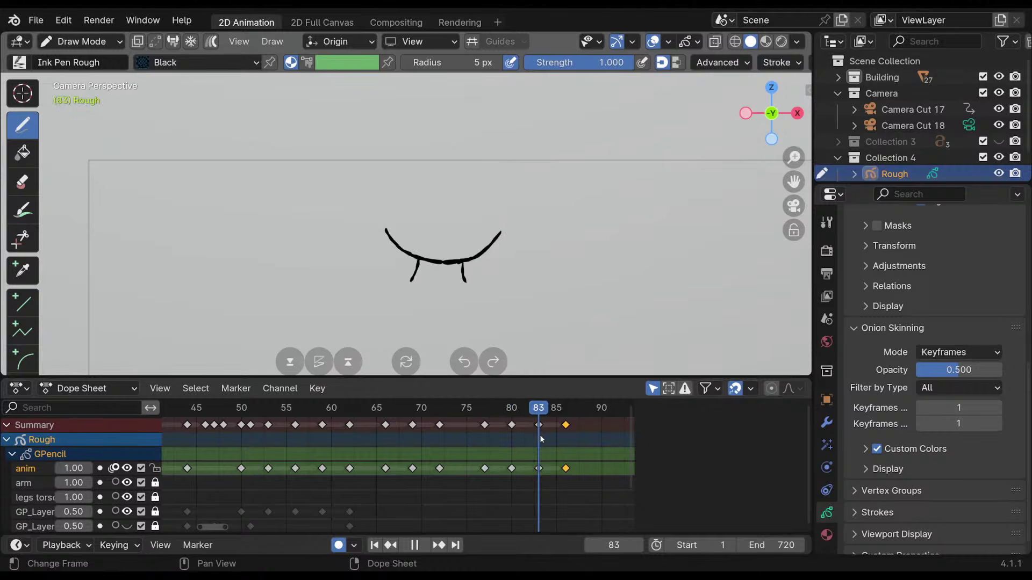
mouse_move(449, 434)
left_mouse_down()
mouse_move(555, 449)
mouse_move(421, 449)
left_mouse_up()
key("Escape")
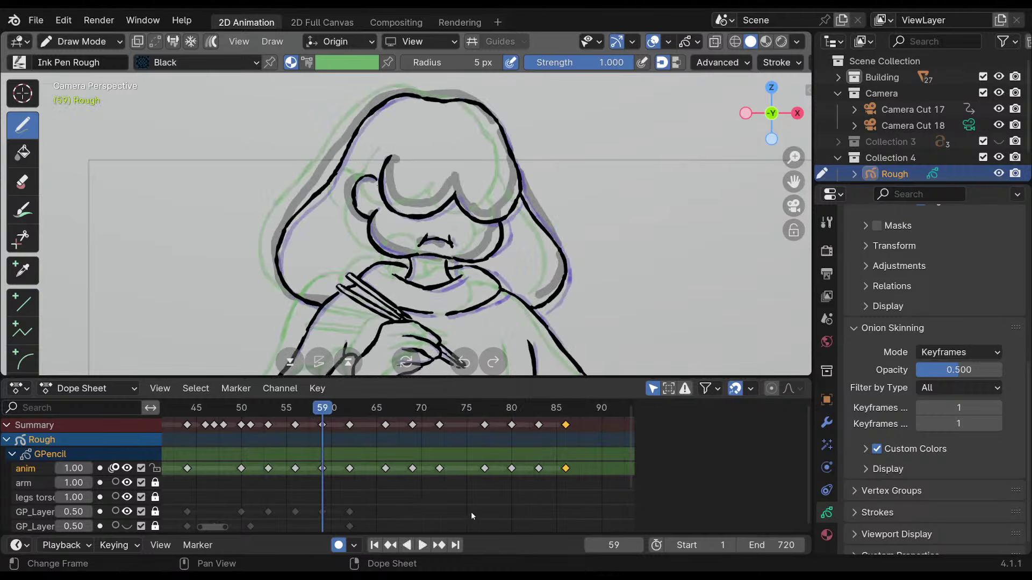
left_click(423, 545)
left_click(424, 545)
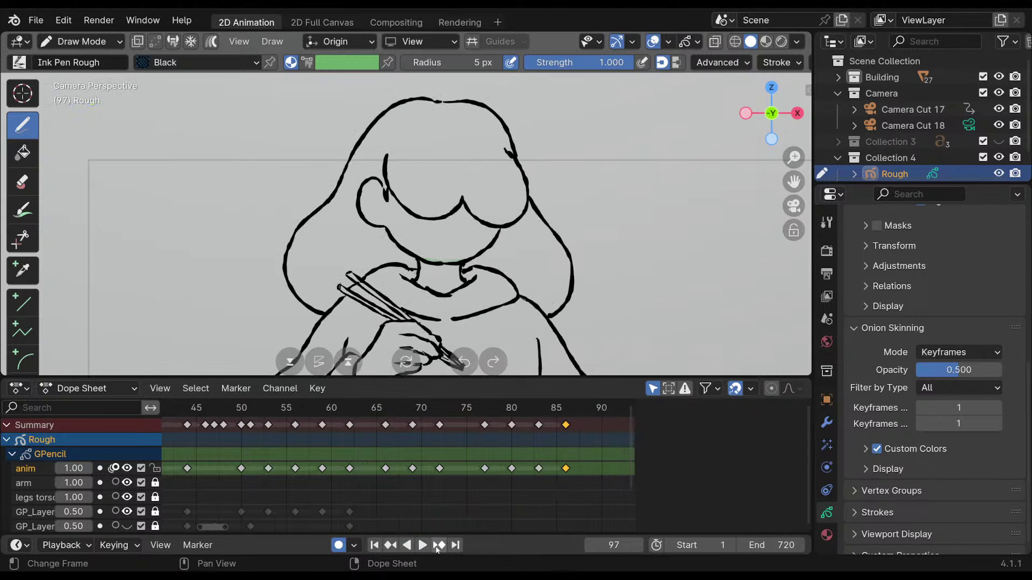
left_click_drag(421, 413, 296, 425)
left_click(420, 549)
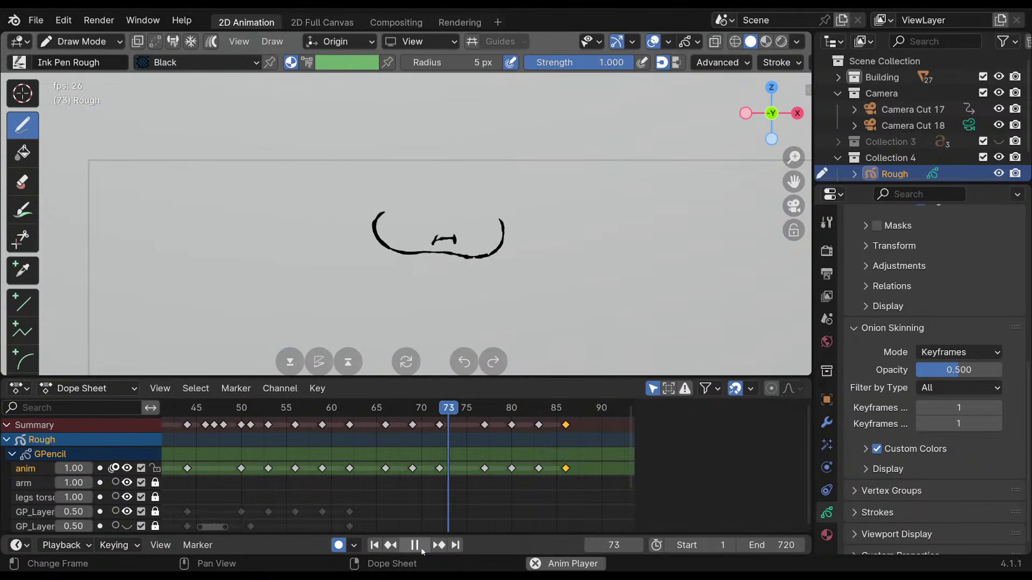
left_click(417, 545)
mouse_move(519, 407)
left_mouse_down()
mouse_move(431, 414)
mouse_move(486, 419)
mouse_move(431, 427)
mouse_move(497, 427)
left_mouse_up()
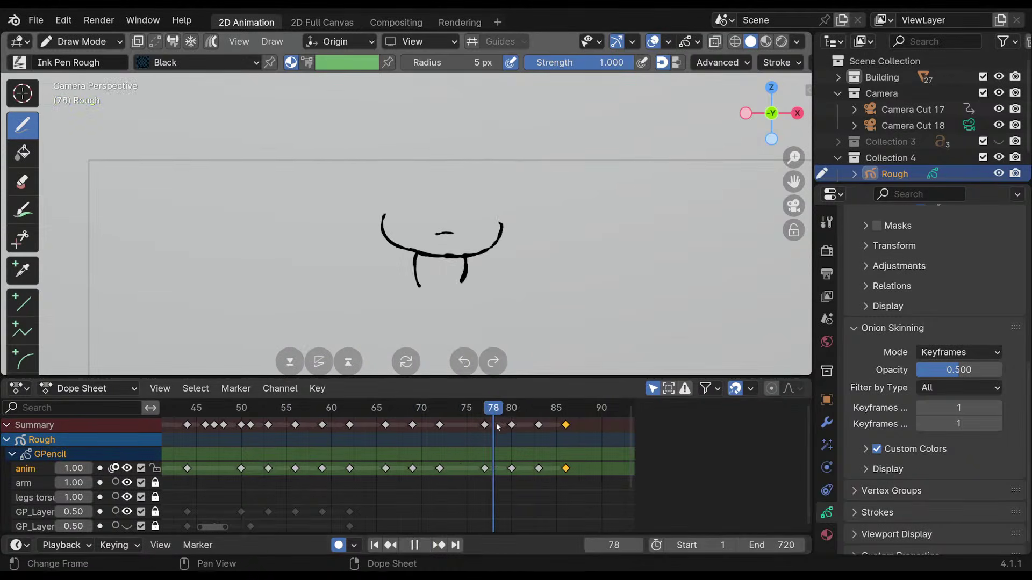
mouse_move(587, 407)
left_mouse_down()
mouse_move(469, 411)
mouse_move(585, 414)
mouse_move(395, 433)
mouse_move(476, 439)
mouse_move(301, 447)
mouse_move(599, 472)
mouse_move(456, 468)
mouse_move(324, 485)
mouse_move(583, 489)
mouse_move(363, 480)
left_mouse_up()
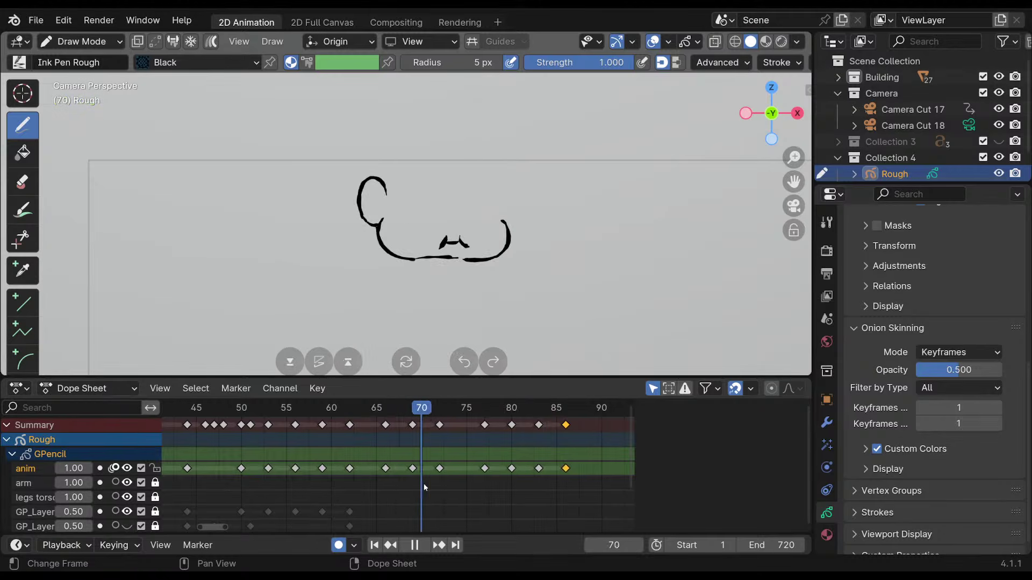
key("Escape")
left_click(422, 545)
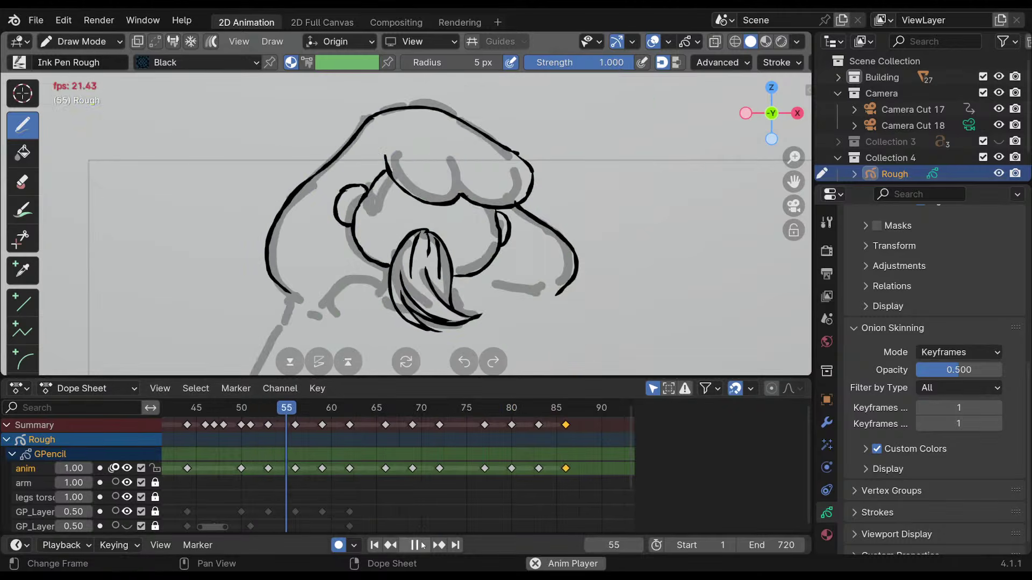
left_click(428, 548)
Shift the last four keyframes to frames 84, 87, 90 and 93 and duplicate the keyframes at 66, 69 and 72 to 75, 78 and 81.
left_click_drag(431, 416, 467, 414)
middle_click_drag(529, 462, 480, 462)
mouse_move(405, 414)
left_mouse_down()
mouse_move(321, 437)
mouse_move(417, 438)
mouse_move(331, 443)
mouse_move(392, 453)
mouse_move(346, 458)
mouse_move(412, 463)
mouse_move(334, 469)
mouse_move(512, 484)
mouse_move(429, 468)
mouse_move(502, 466)
mouse_move(293, 446)
mouse_move(406, 454)
mouse_move(328, 474)
left_mouse_up()
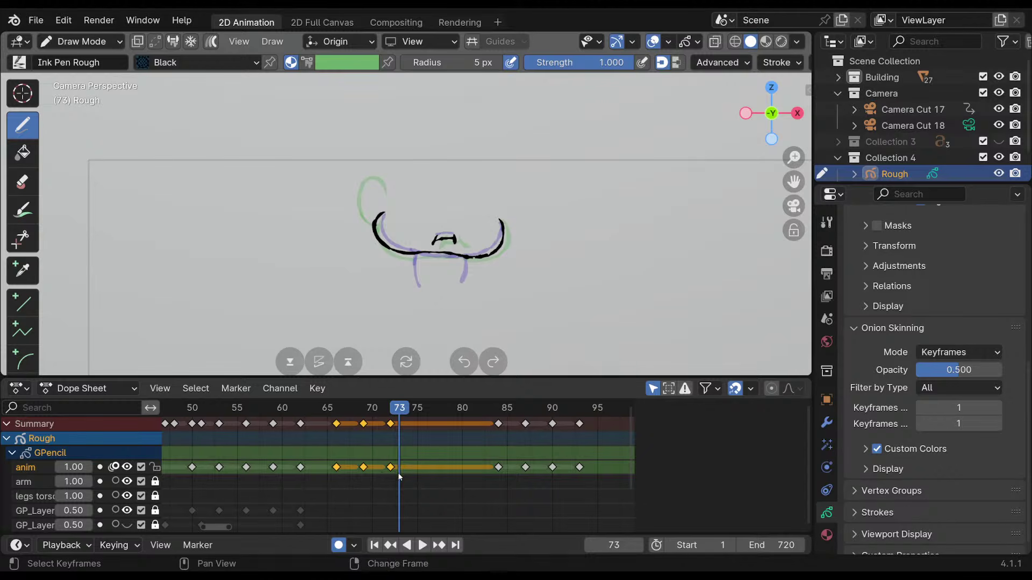
key("g")
left_click(482, 473)
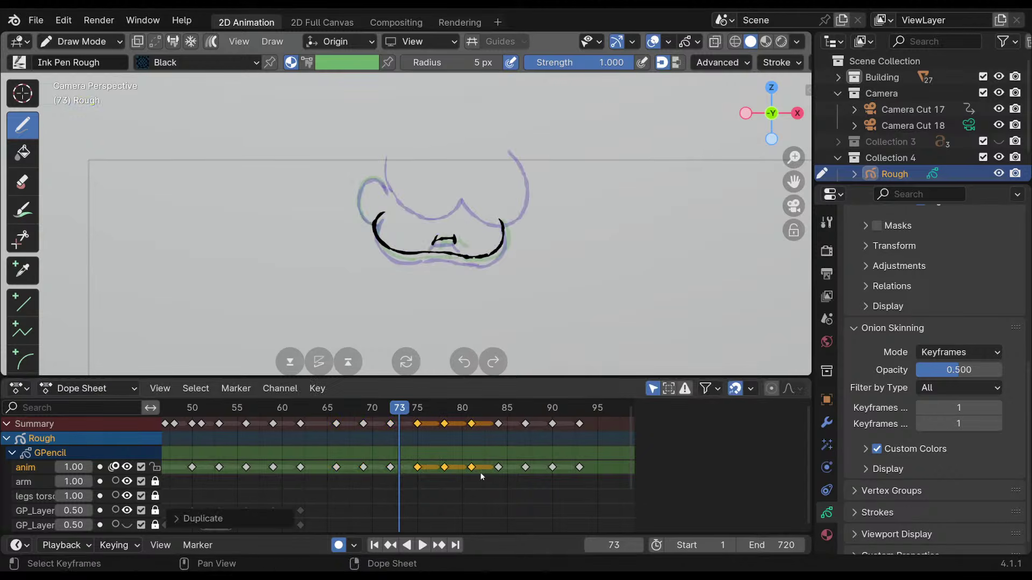
key("space")
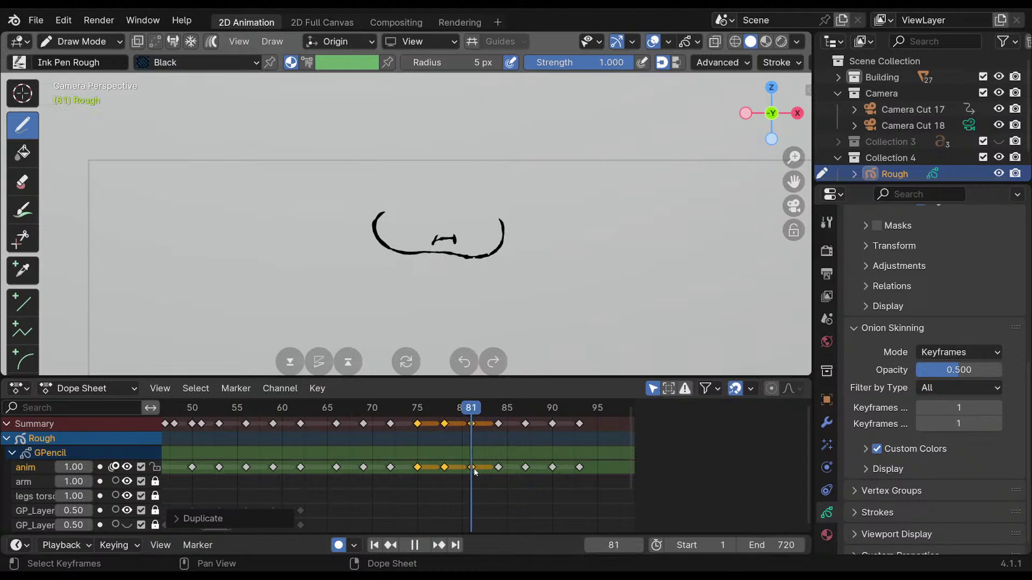
Shift the last four keyframes to frames 86, 89, 92 and 95 and replay the motion from frame 50.
key("space")
left_click_drag(589, 473, 517, 470)
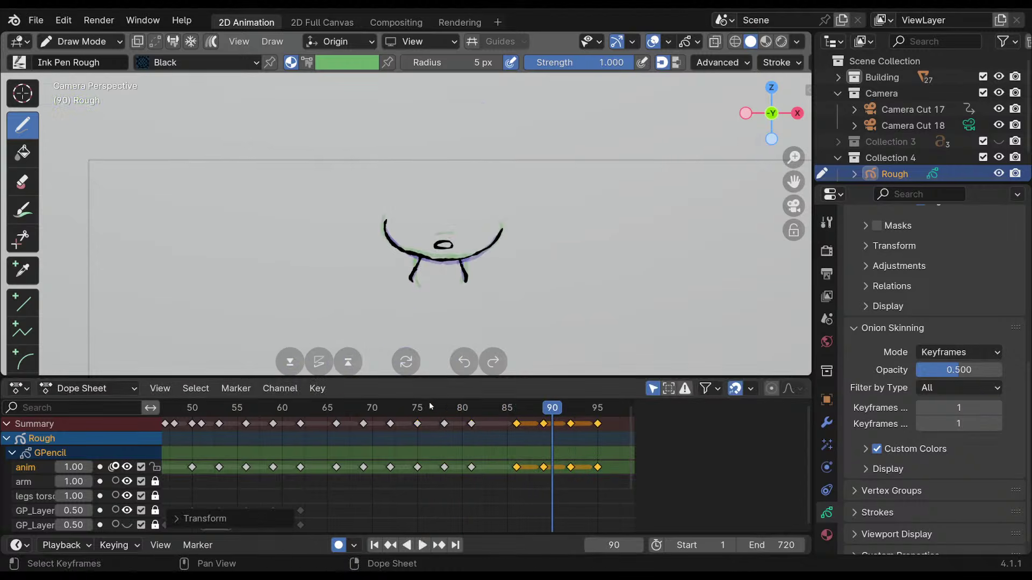
left_click(192, 407)
key("space")
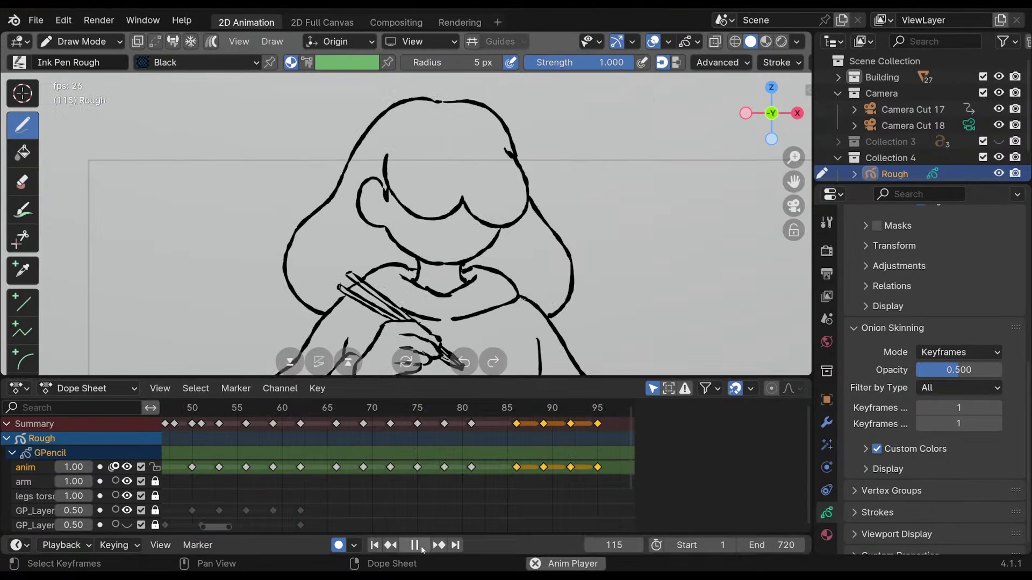
left_click(419, 546)
Play the animation from the first frame with the whole restaurant shot in view to check the overall timing.
mouse_move(448, 225)
middle_mouse_down("ctrl")
mouse_move(449, 209)
mouse_move(449, 269)
mouse_move(520, 326)
mouse_move(520, 301)
middle_mouse_up("ctrl")
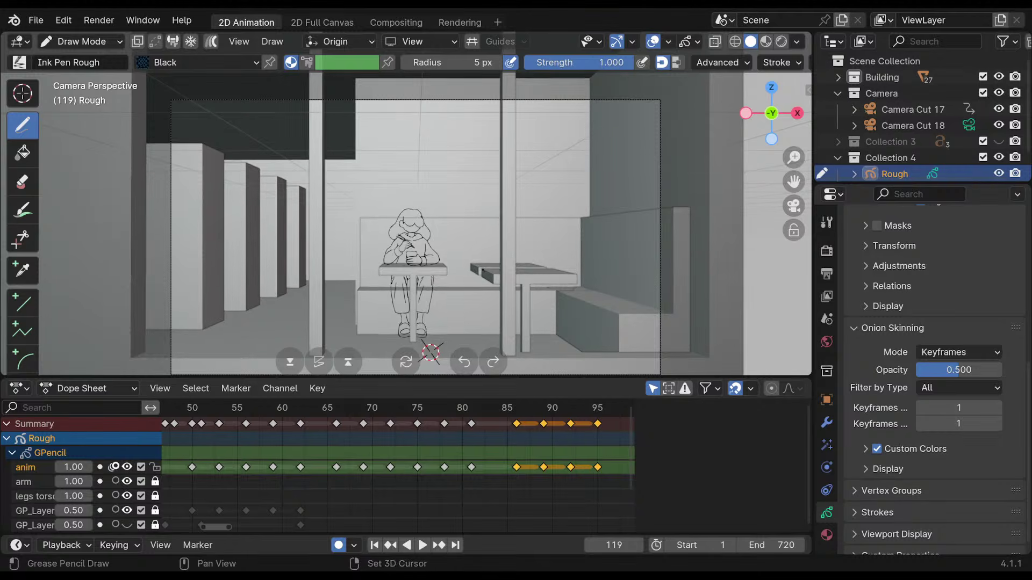
mouse_move(520, 301)
middle_mouse_down("shift")
mouse_move(520, 290)
mouse_move(483, 272)
mouse_move(482, 281)
middle_mouse_up("shift")
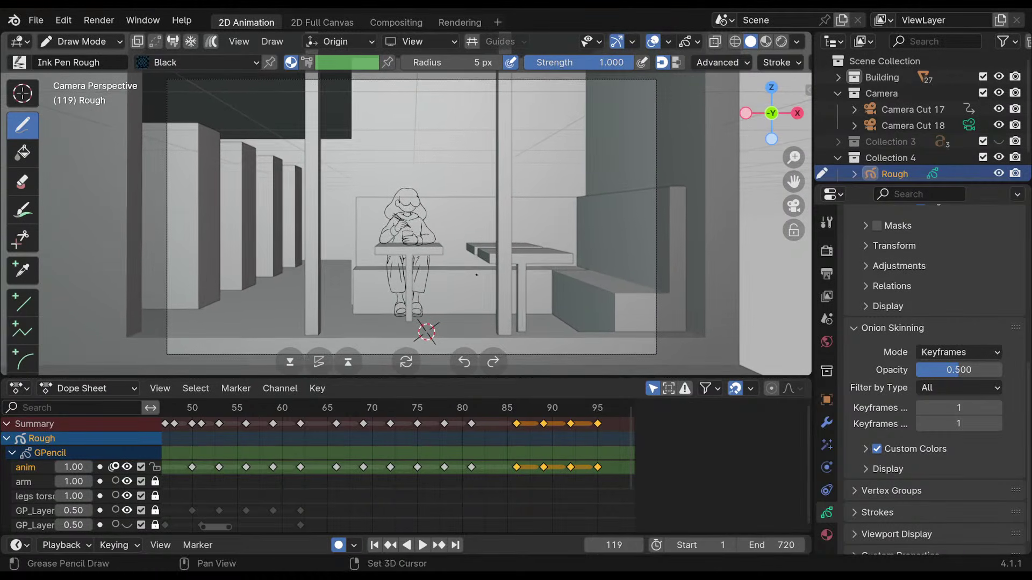
left_click(374, 545)
left_click(422, 546)
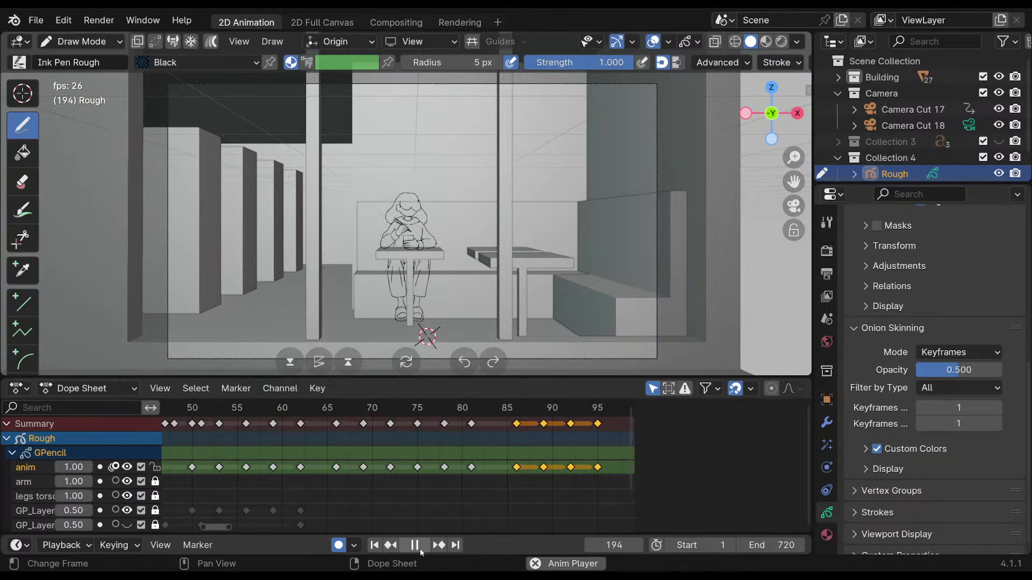
left_click(375, 545)
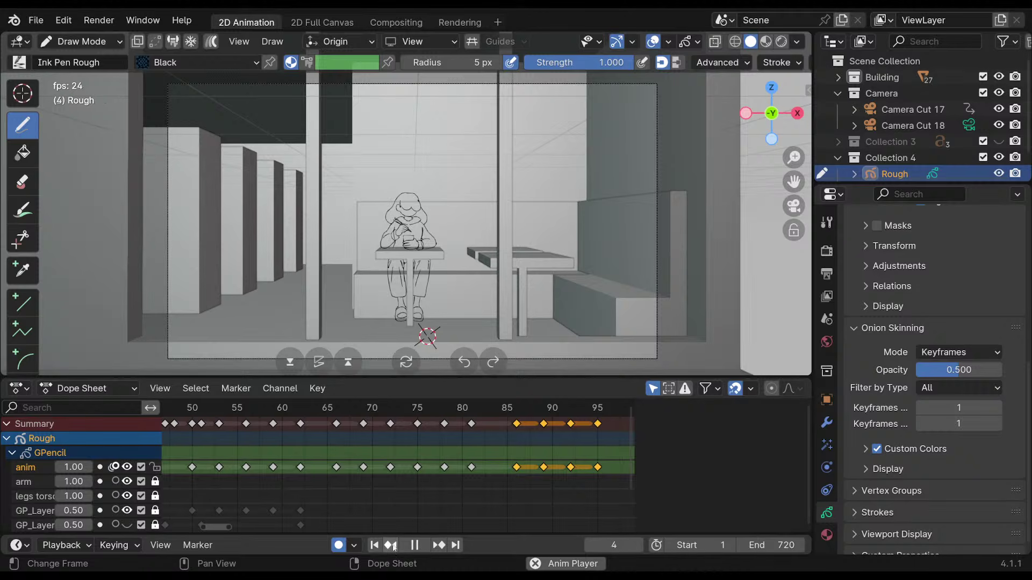
left_click(418, 545)
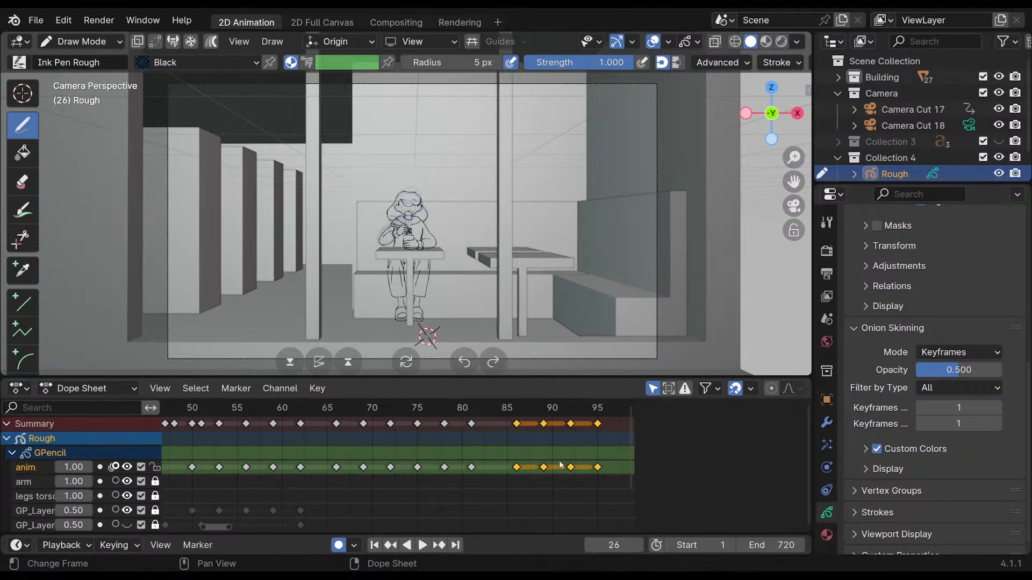
Go to frame 95 and handwrite the note "END 720" on the wall above the empty table beside the girl.
scroll(588, 469, "down", 8, "ctrl")
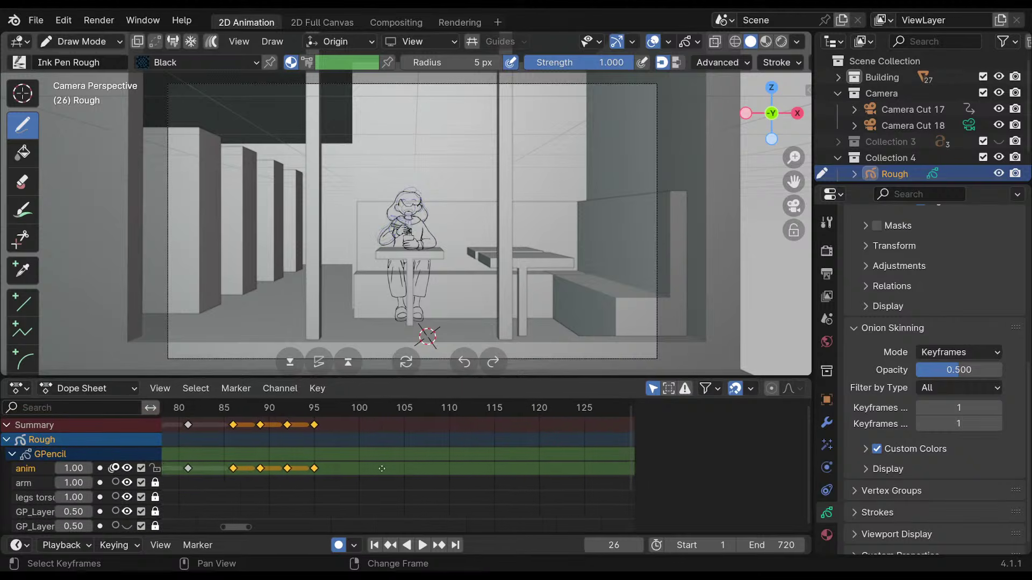
scroll(585, 487, "down", 1, "ctrl")
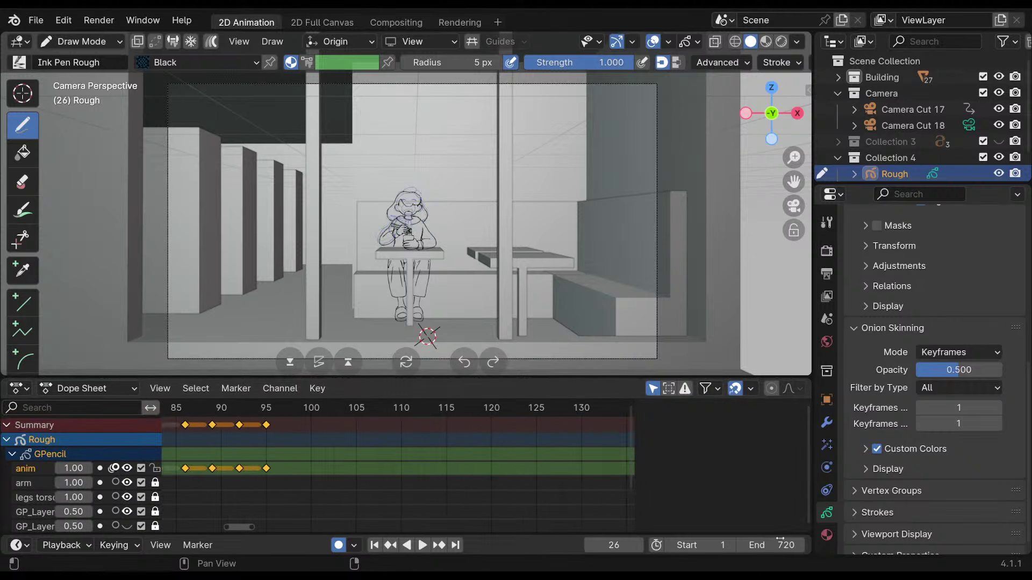
scroll(544, 462, "up", 2, "ctrl")
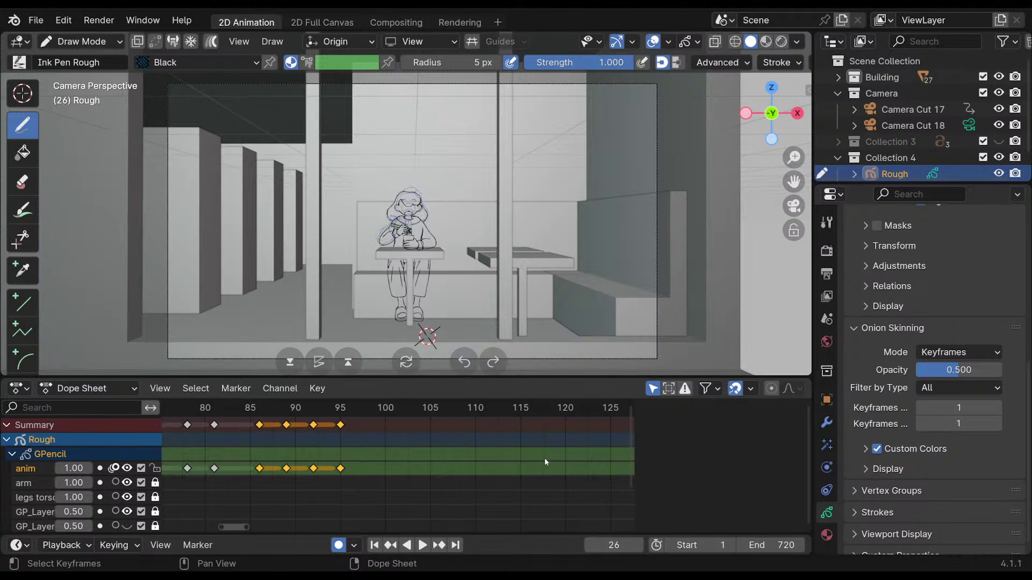
mouse_move(511, 202)
middle_mouse_down("shift")
mouse_move(507, 246)
mouse_move(532, 167)
middle_mouse_up("shift")
left_click(340, 408)
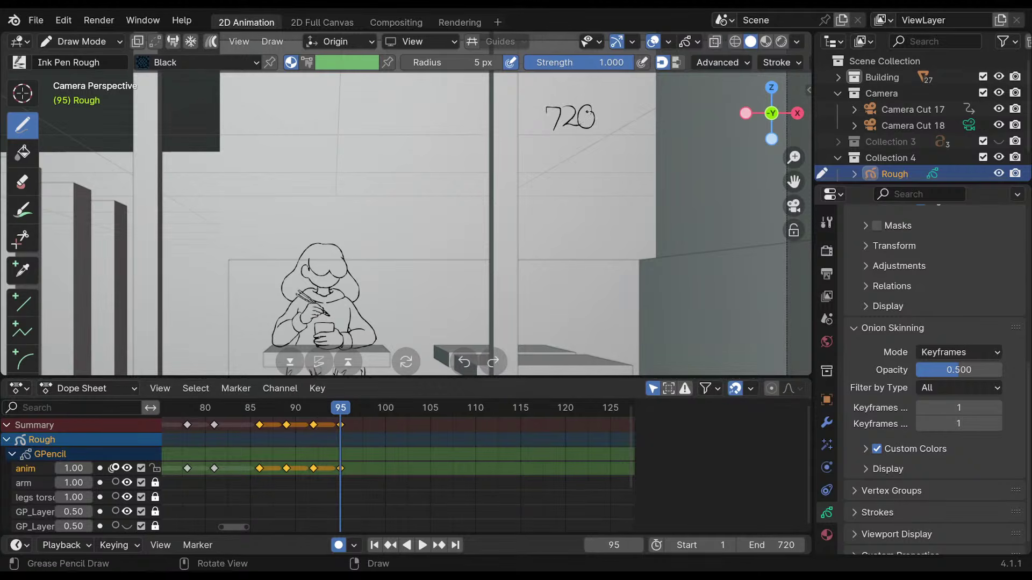
left_click_drag(558, 94, 562, 92)
left_click_drag(565, 92, 564, 101)
scroll(591, 172, "down", 4)
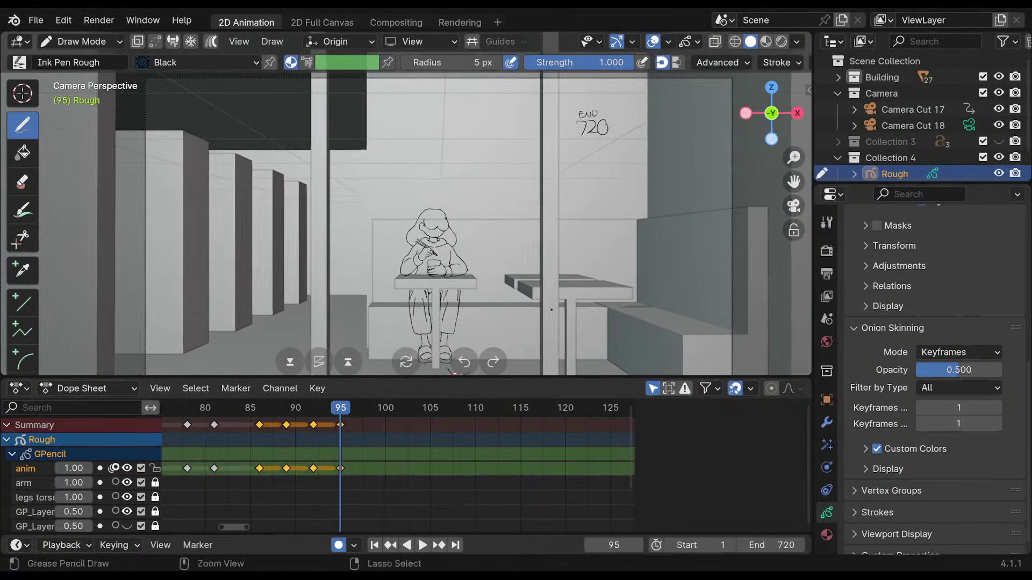
Set the animation's end frame to 100 and save the file.
left_click(794, 545)
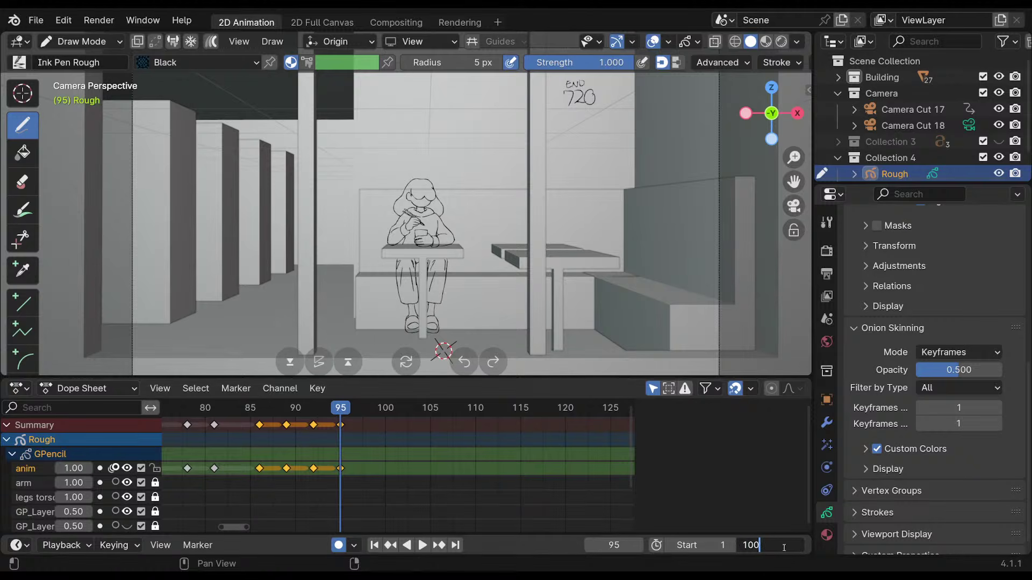
type("100")
key("Return")
left_click_drag(376, 409, 268, 408)
middle_click_drag(417, 445, 667, 452)
left_click_drag(275, 410, 252, 411)
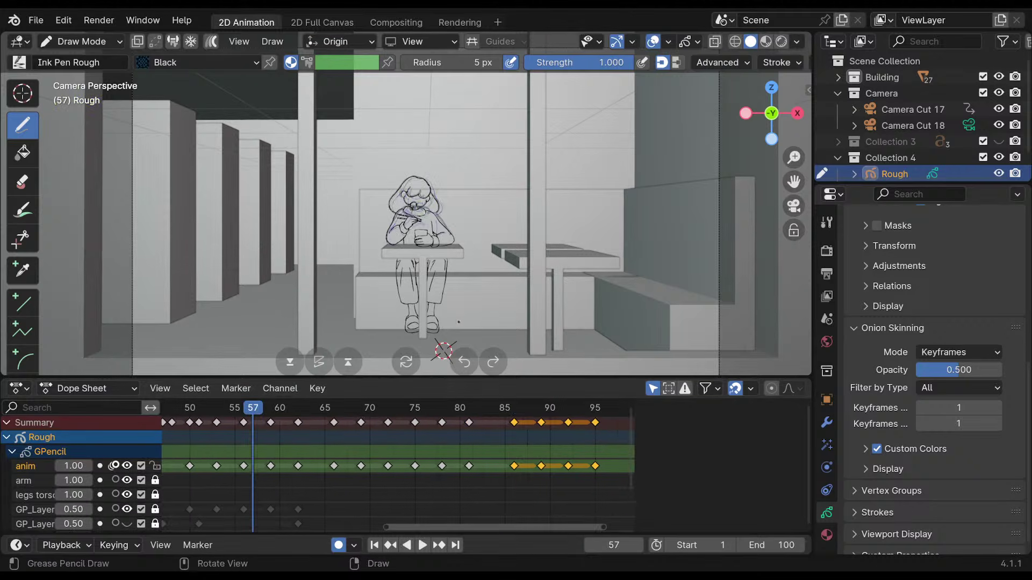
scroll(443, 352, "up", 3)
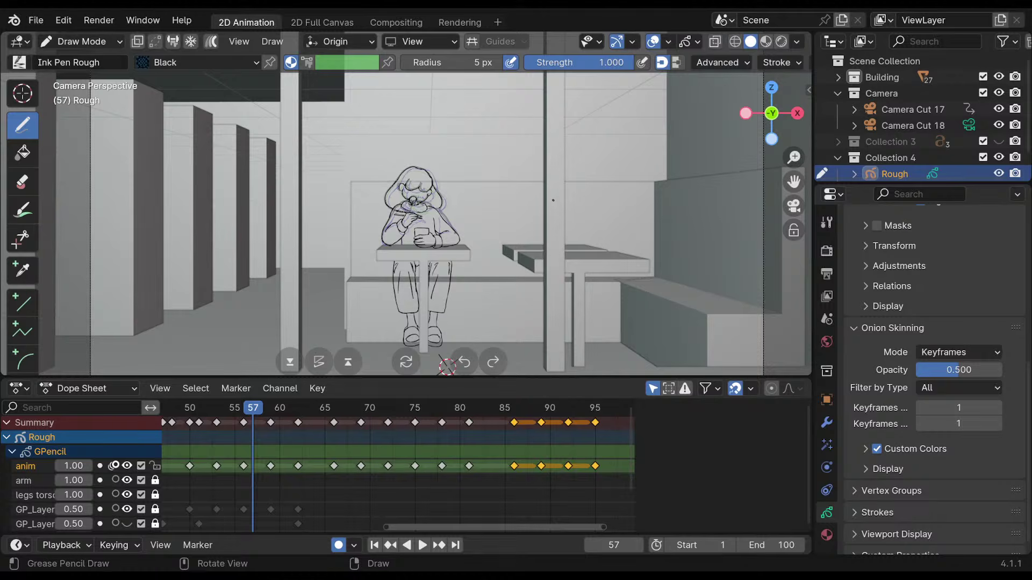
scroll(553, 200, "up", 3)
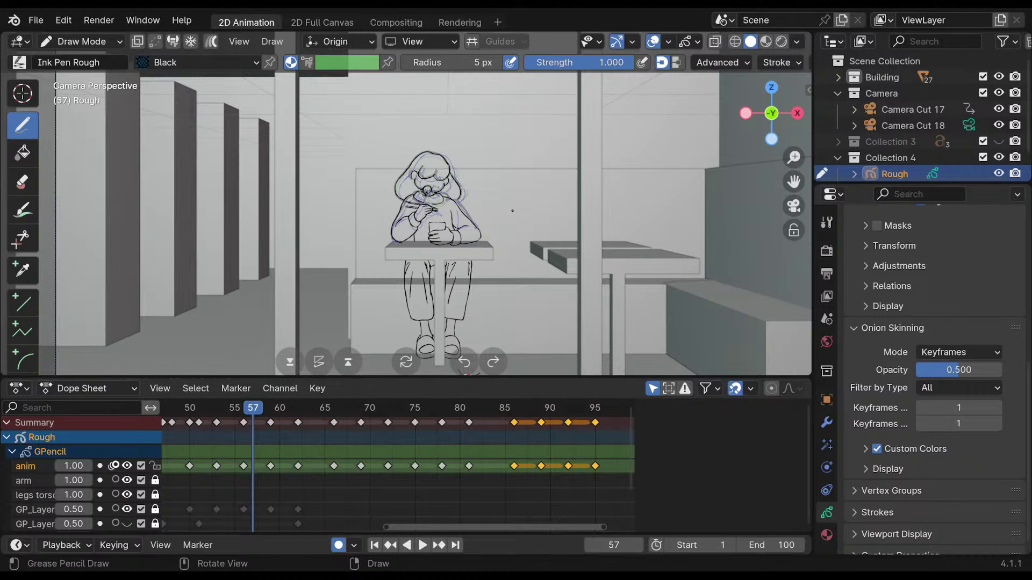
middle_click_drag(512, 211, 512, 176, "shift")
middle_click_drag(508, 237, 483, 203, "ctrl")
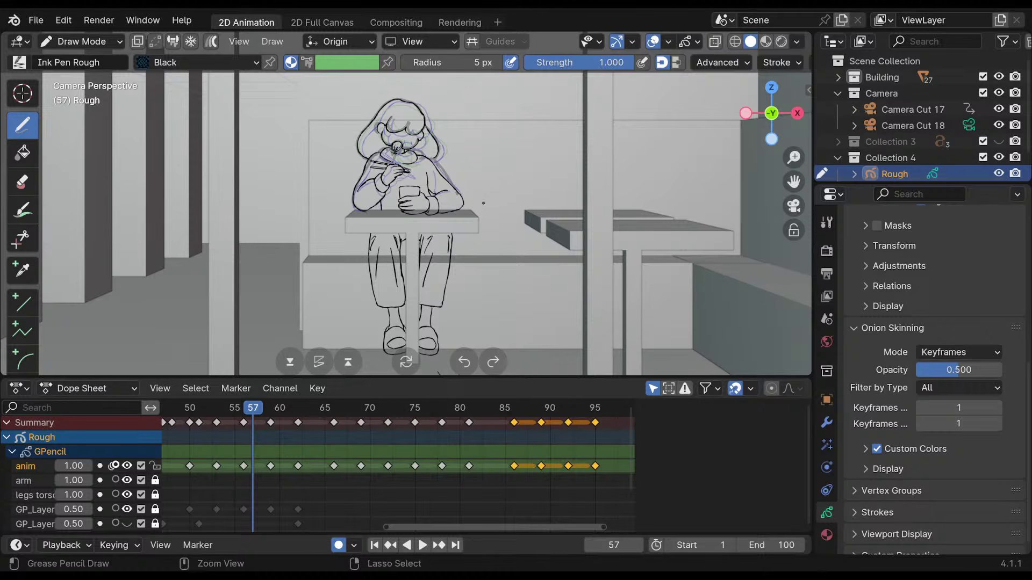
key("ctrl+s")
Replay the shortened loop, restarting from frame 36, to review the slurping and chewing action.
middle_click_drag(215, 415, 316, 422)
left_click(263, 410)
left_click(422, 546)
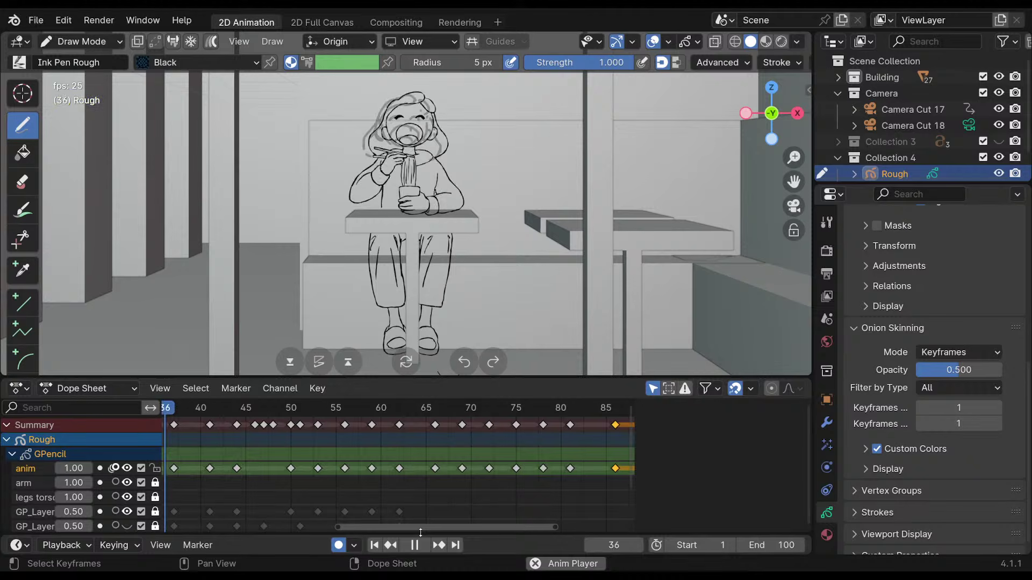
left_click(415, 543)
left_click_drag(231, 409, 162, 410)
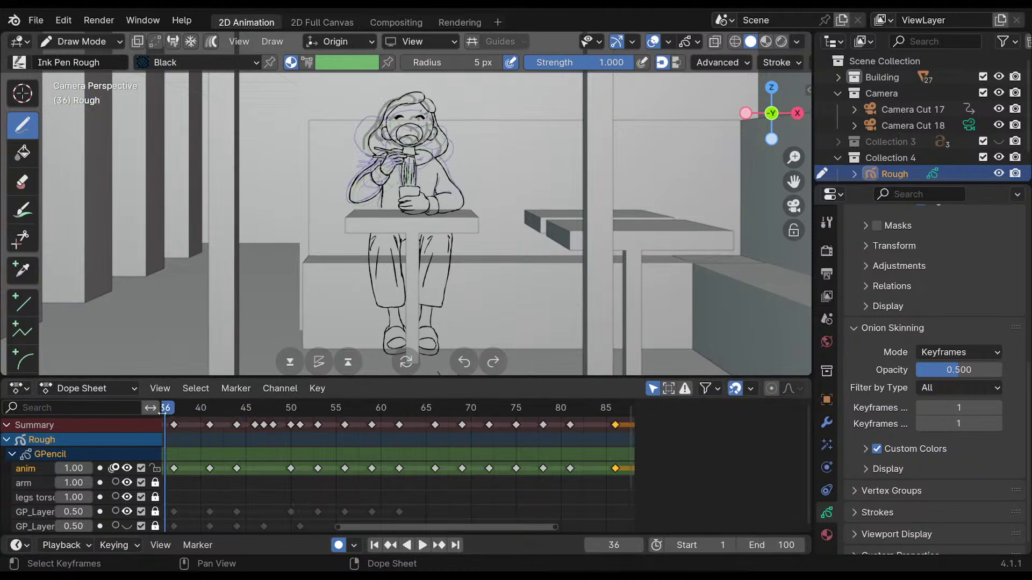
left_click(423, 545)
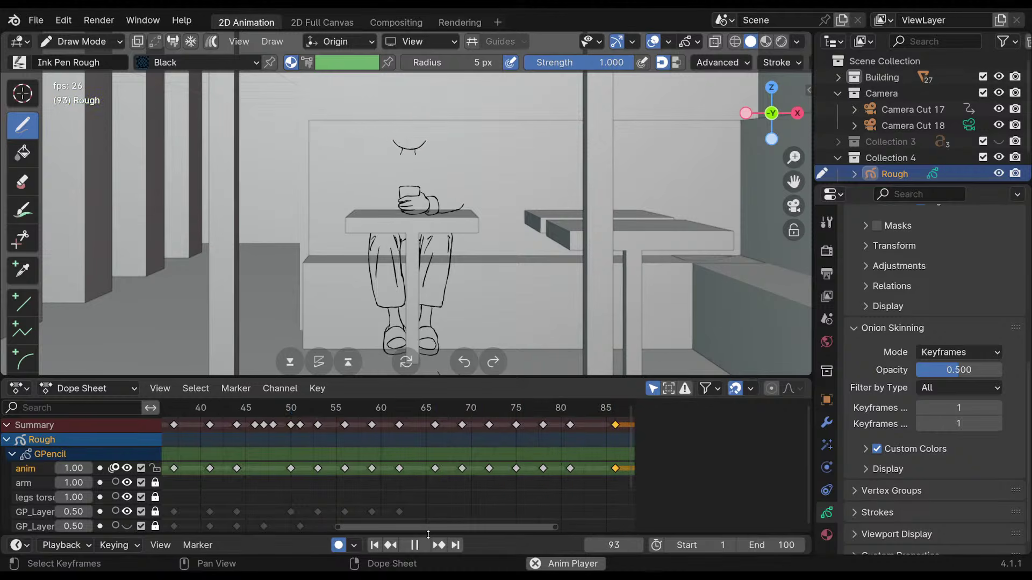
key("space")
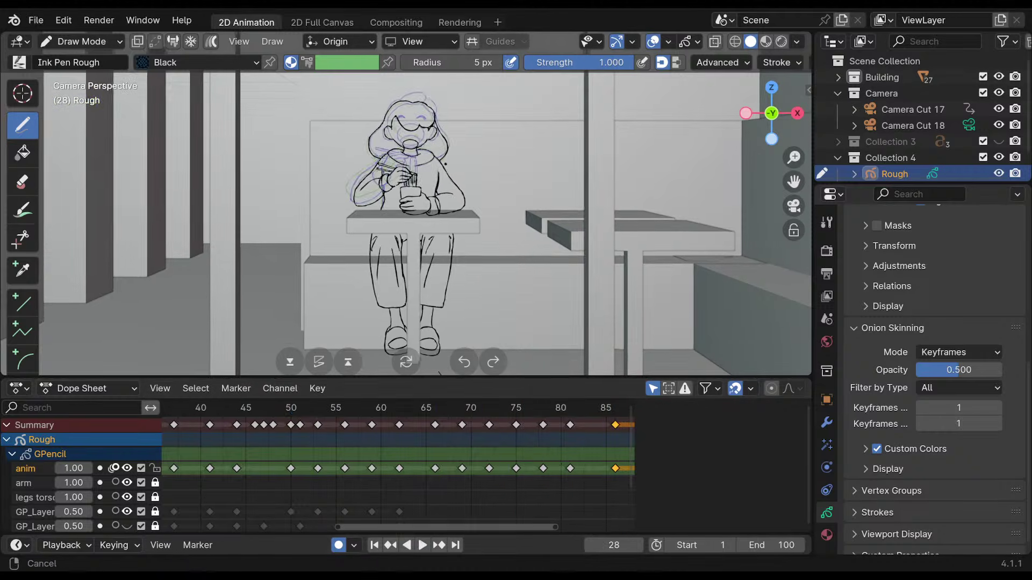
Step through the keyframes from frame 58 to 89 and back to 50 to compare the head and jaw drawings.
scroll(446, 161, "up", 6)
scroll(446, 162, "up", 3)
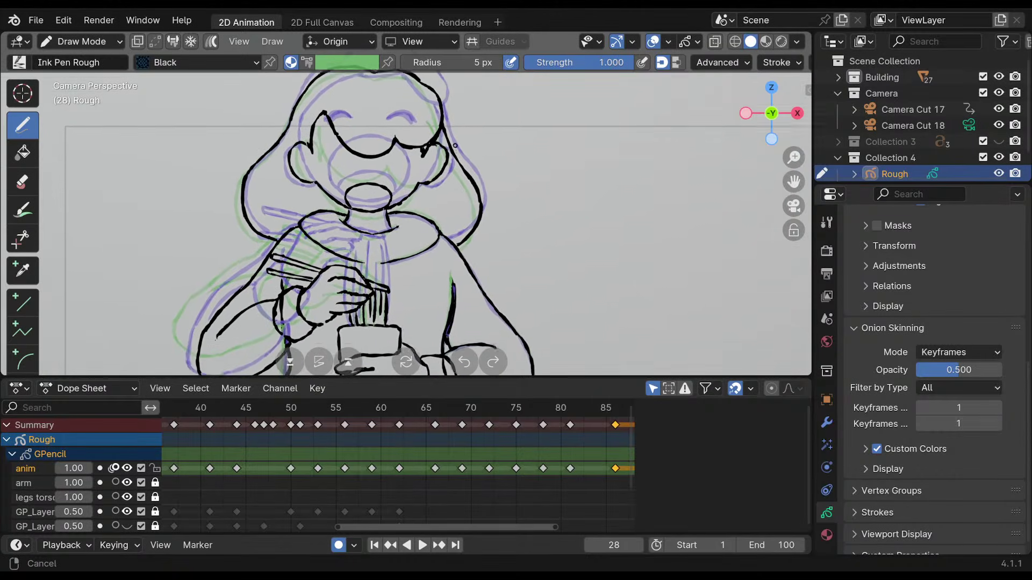
mouse_move(430, 408)
left_mouse_down()
mouse_move(373, 414)
mouse_move(363, 425)
left_mouse_up()
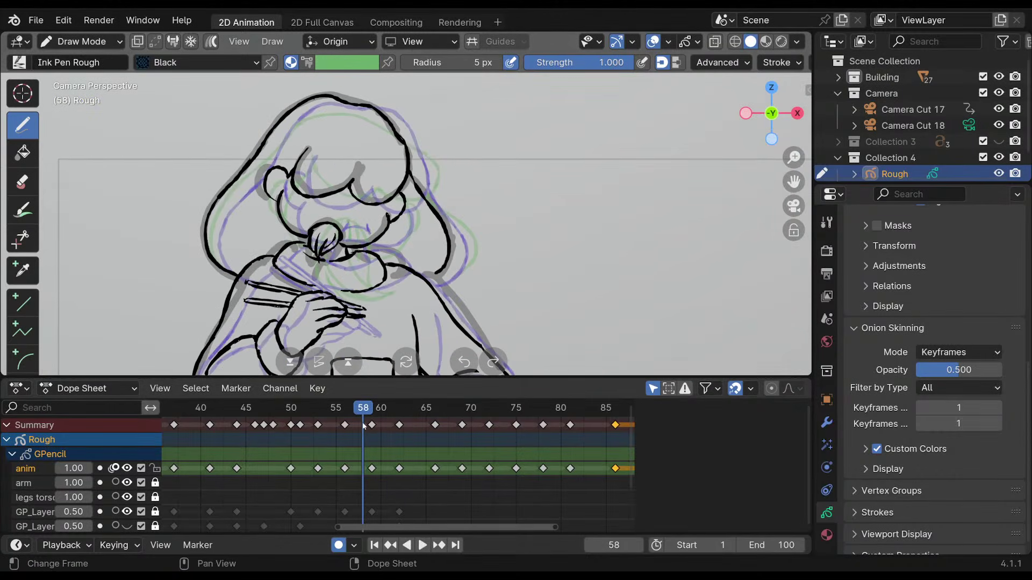
key("Up")
key("Up")
key("Up")
key("Up")
key("Up")
key("Up")
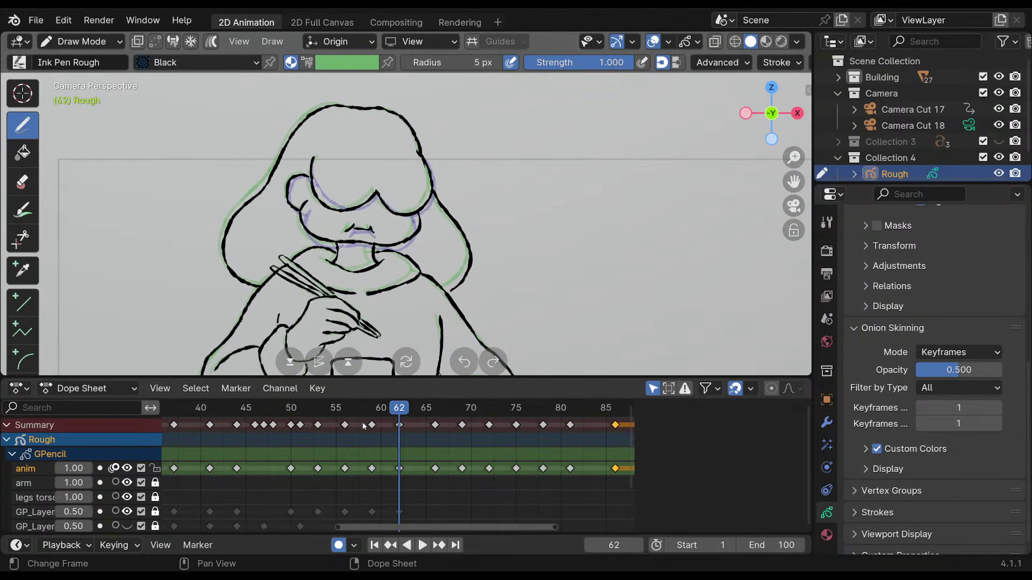
key("Up")
key("Up")
key("Up")
key("Up")
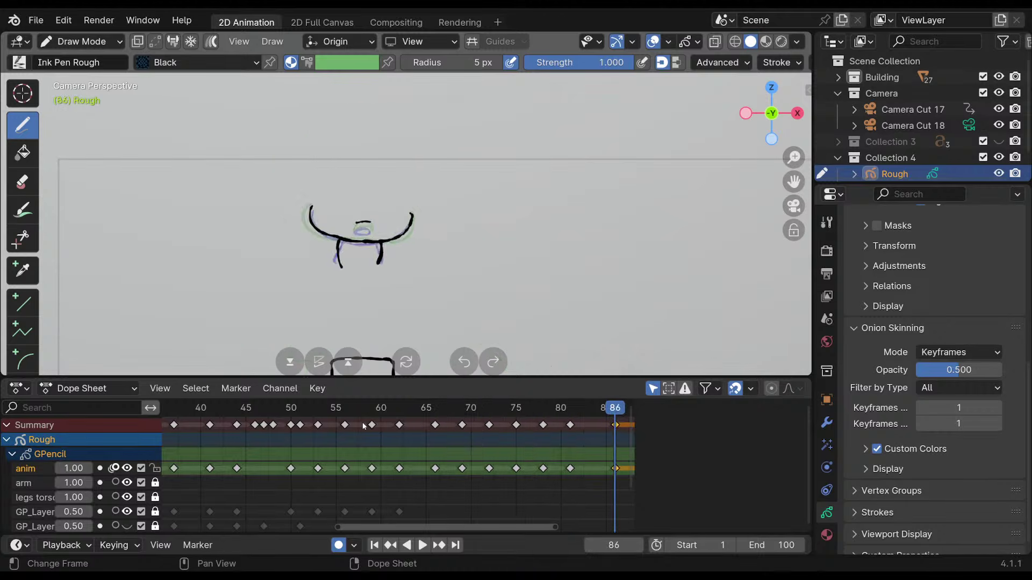
key("Down")
key("Down")
key("Down")
key("Down")
key("Down")
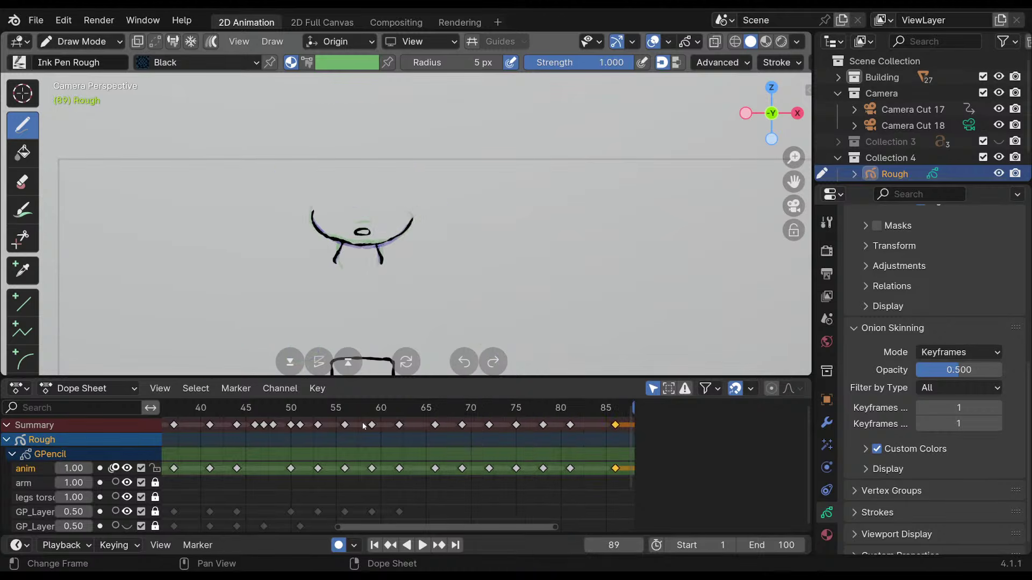
key("Down")
key("Down")
key("Down")
key("Down")
key("Down")
key("Down")
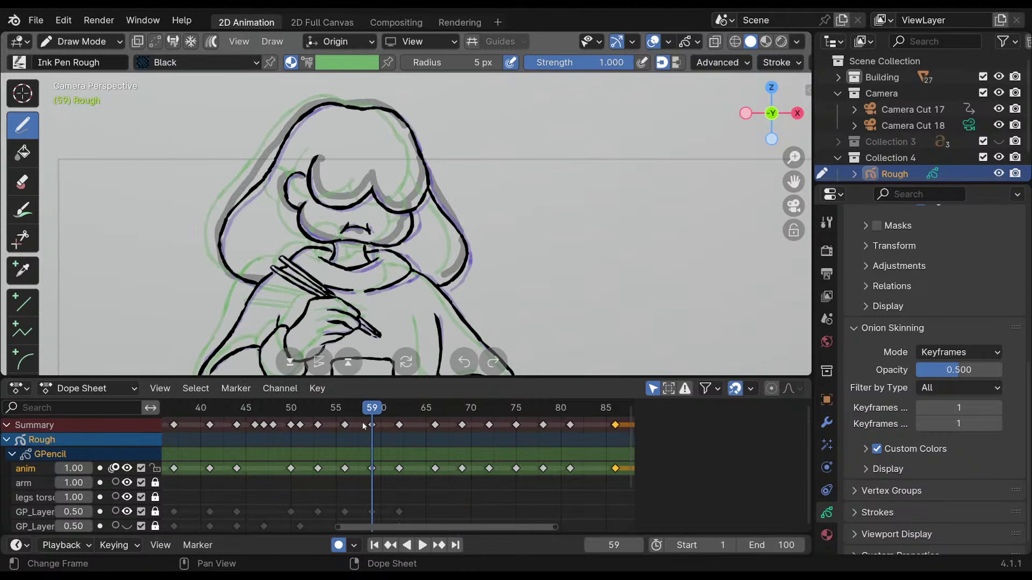
key("Up")
key("Down")
key("Down")
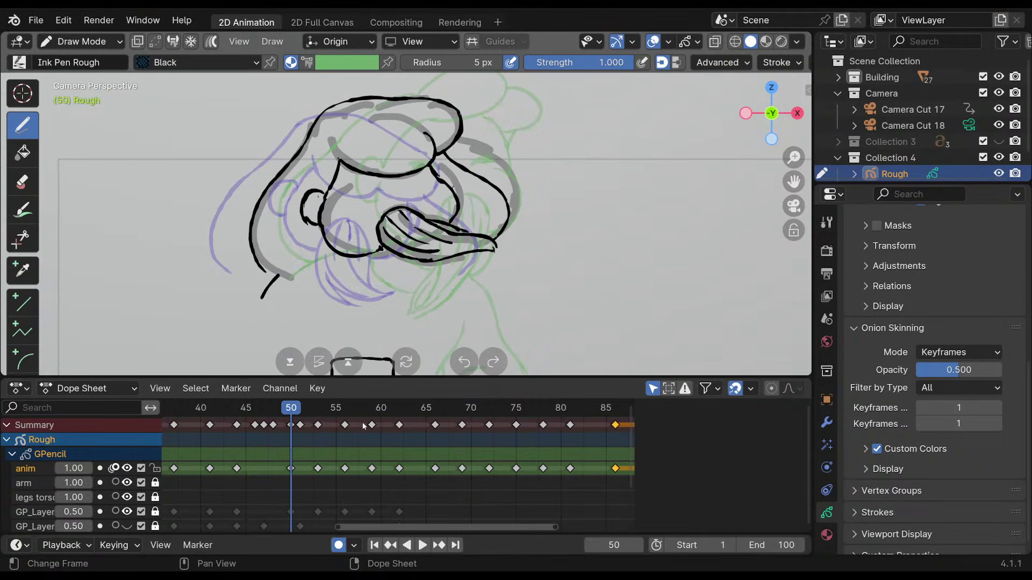
Step back and forth through the keyframes around frames 41 to 59 to examine the head, arm and chopstick poses.
scroll(479, 169, "down", 3)
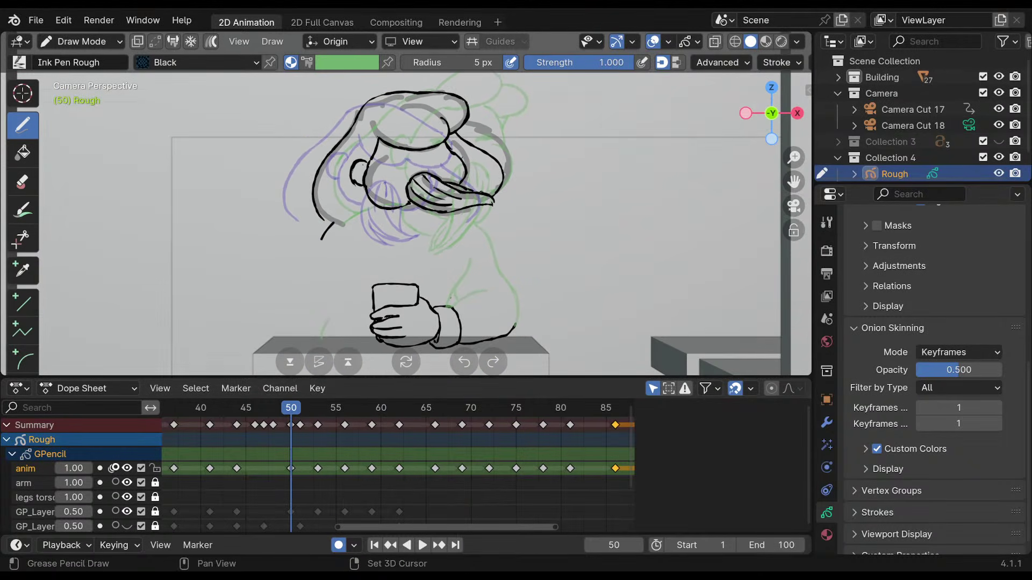
middle_click_drag(462, 199, 449, 187, "shift")
key("Down")
key("Down")
key("Down")
key("Down")
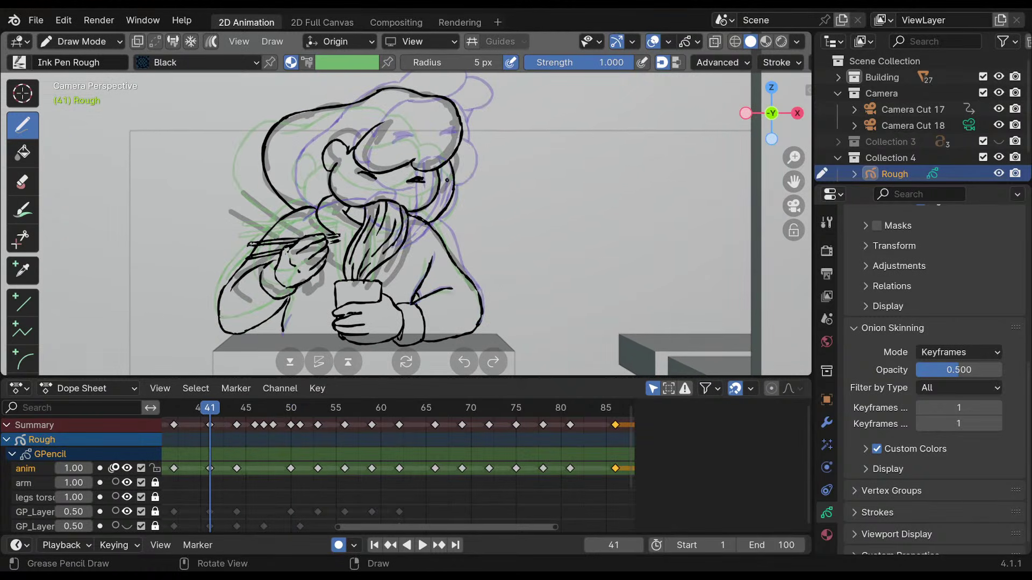
key("Down")
key("Down")
key("Up")
key("Up")
key("Up")
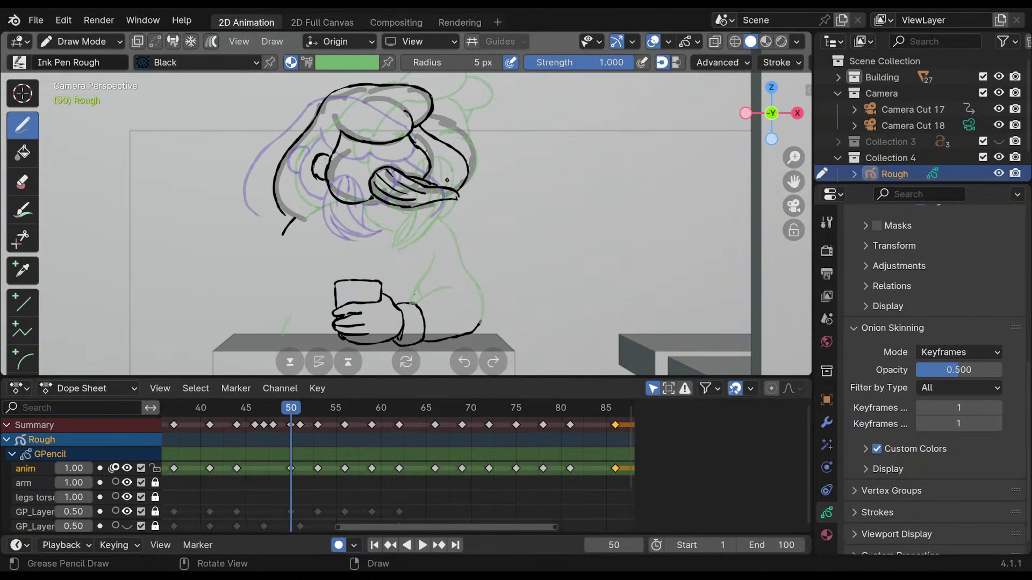
key("Down")
key("Down")
key("Up")
key("Up")
key("Up")
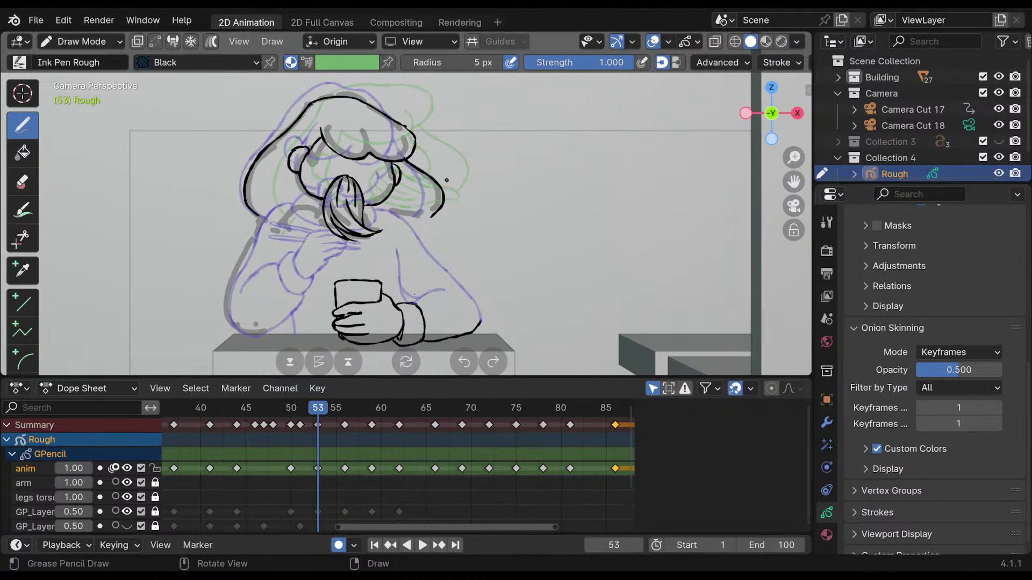
key("Up")
key("Up")
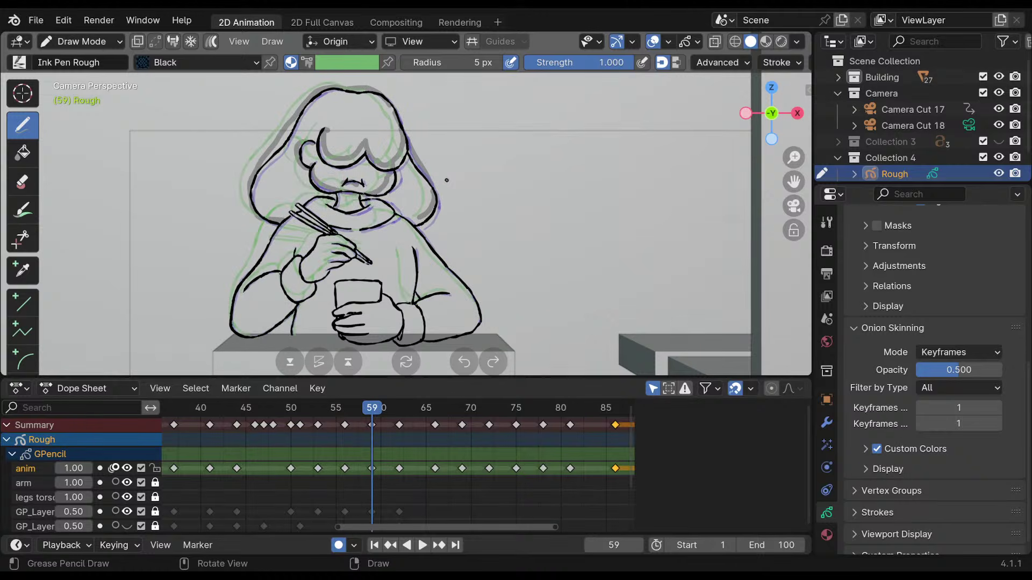
key("Up")
key("Up")
key("Down")
key("Down")
key("Up")
key("Down")
On frame 59, select the hand, cuff and chopstick strokes in Edit Mode and shift them slightly toward the girl's bent elbow and upward.
middle_click_drag(377, 220, 370, 171, "ctrl")
left_click_drag(257, 194, 254, 195, "ctrl")
middle_click_drag(361, 224, 350, 195, "shift")
middle_click_drag(301, 216, 315, 190, "shift")
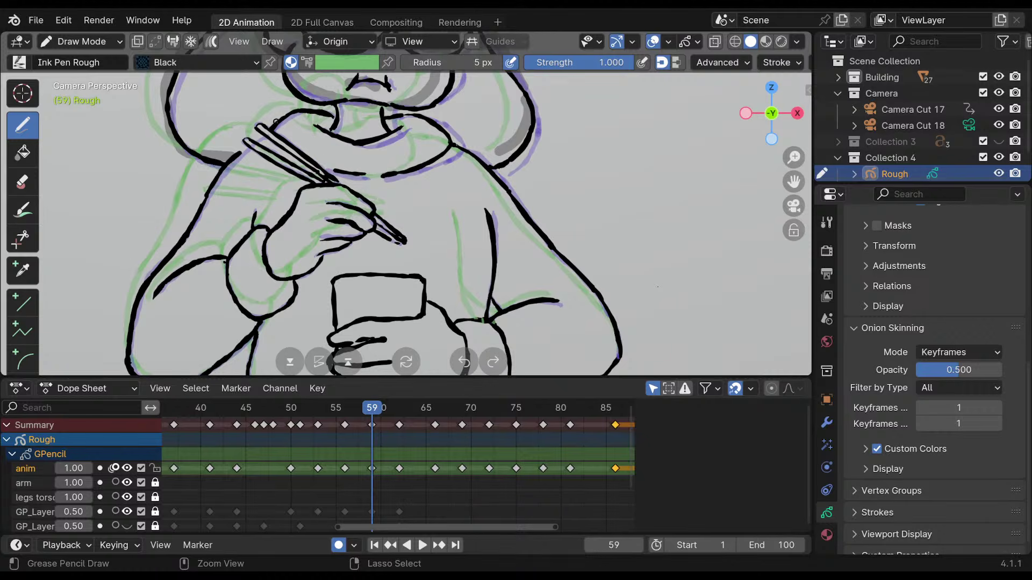
left_click(80, 41)
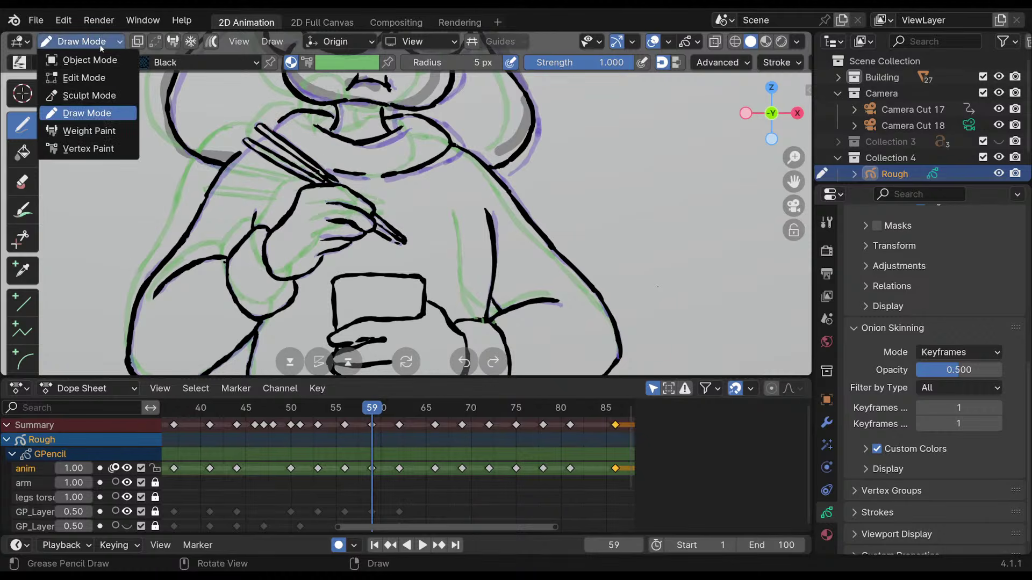
left_click(86, 51)
mouse_move(309, 147)
left_mouse_down()
mouse_move(252, 115)
mouse_move(258, 163)
mouse_move(245, 116)
mouse_move(270, 186)
mouse_move(263, 231)
mouse_move(237, 258)
mouse_move(266, 312)
mouse_move(409, 223)
mouse_move(333, 178)
left_mouse_up()
left_click(16, 63)
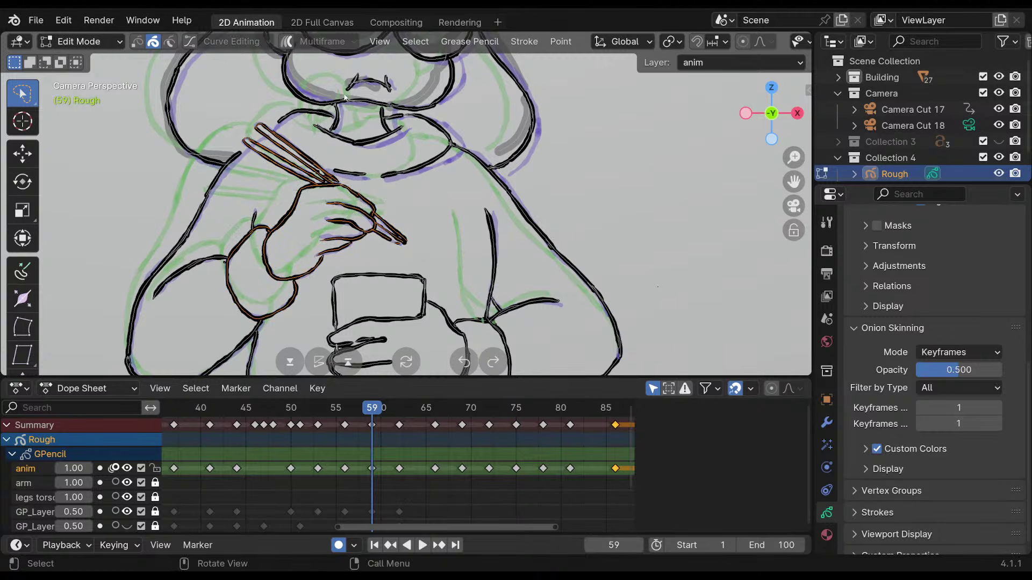
key("g")
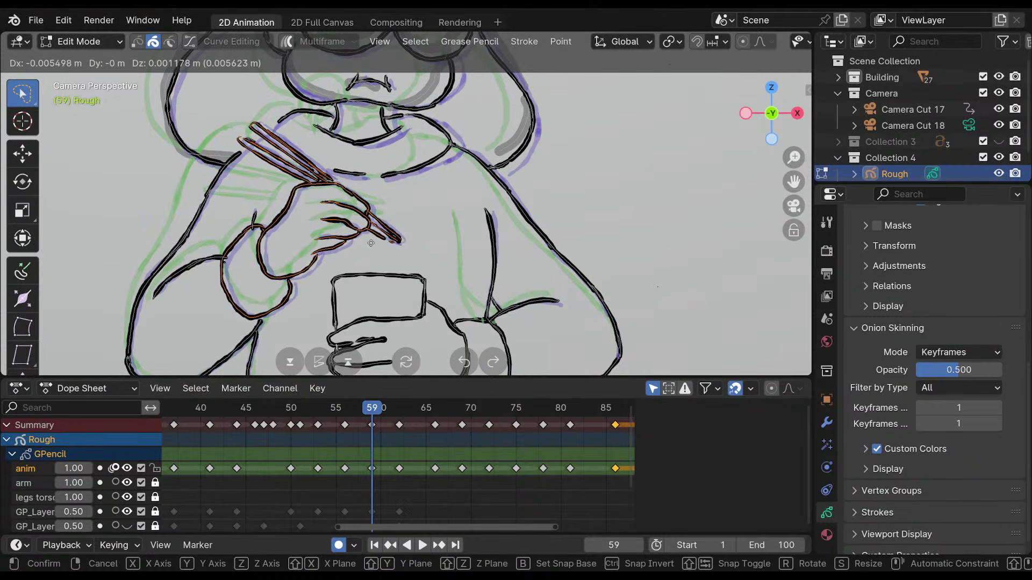
left_click(370, 243)
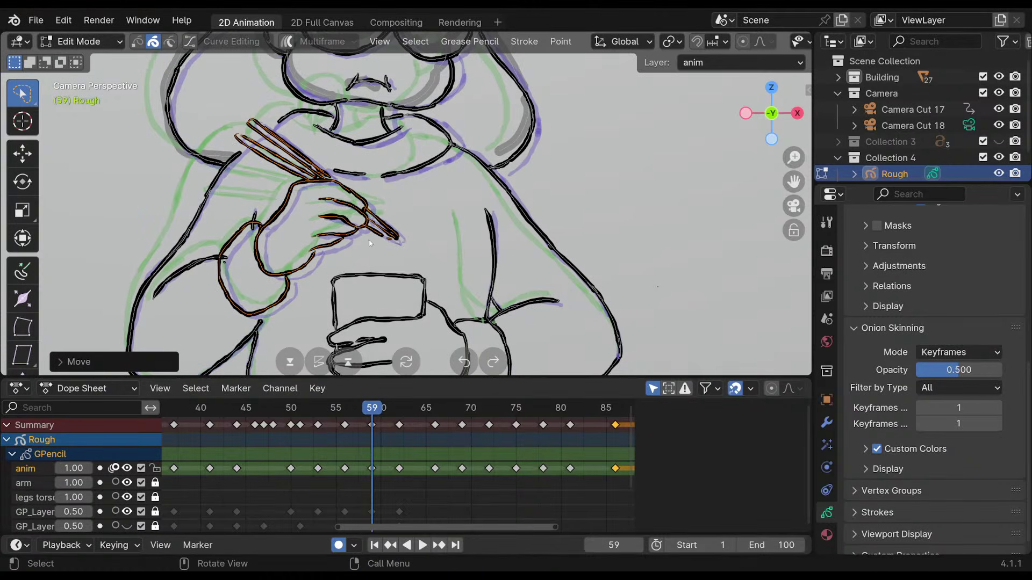
Rotate the selected hand and chopsticks slightly and fine-tune their position on frame 59.
key("r")
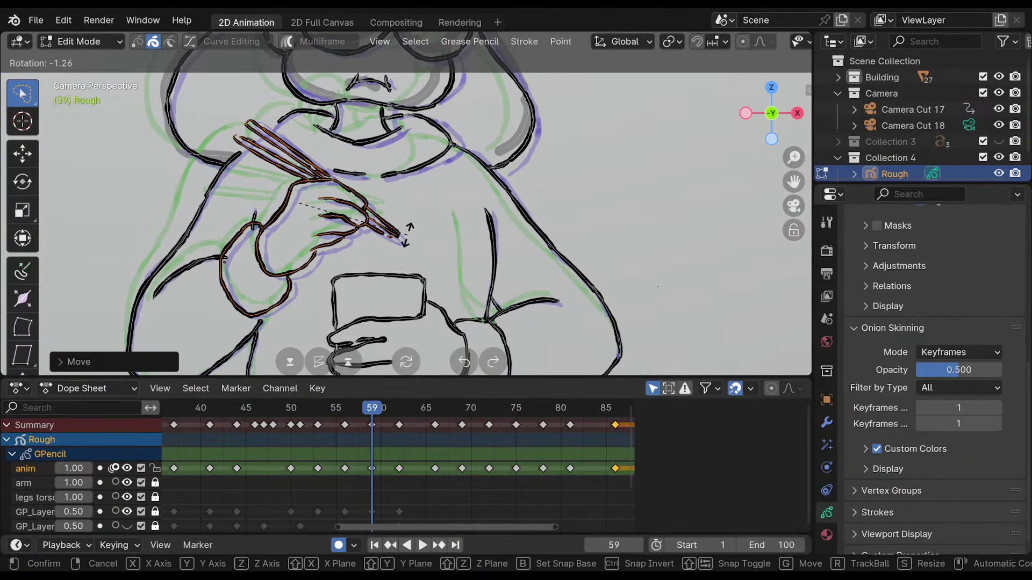
left_click(404, 237)
key("g")
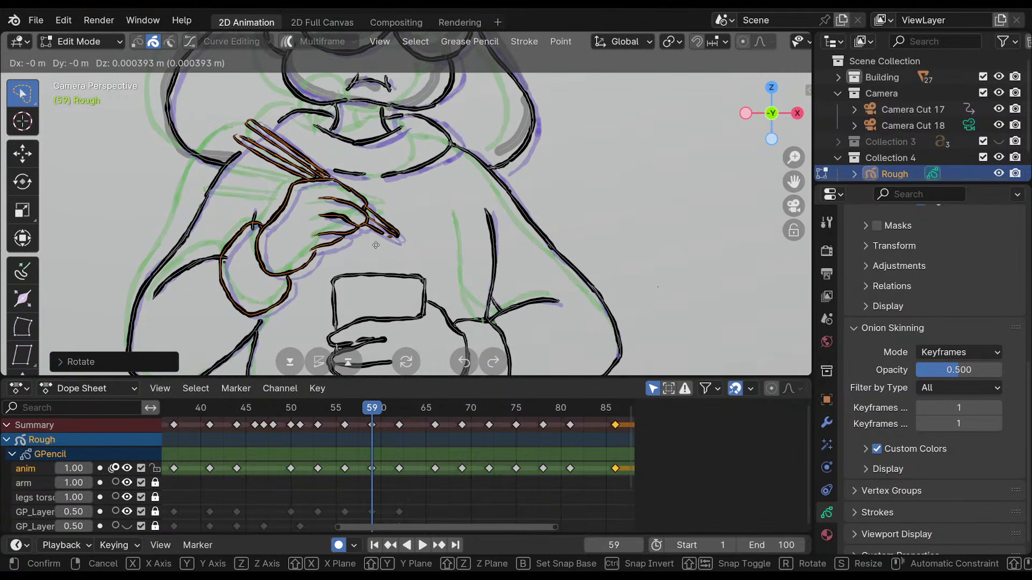
left_click(376, 245)
Back in Draw Mode, redraw the upper sleeve line to meet the moved cuff and patch the collar line beside the chopsticks on frame 59.
left_click(80, 41)
left_click(86, 111)
middle_click_drag(333, 162, 256, 179, "shift")
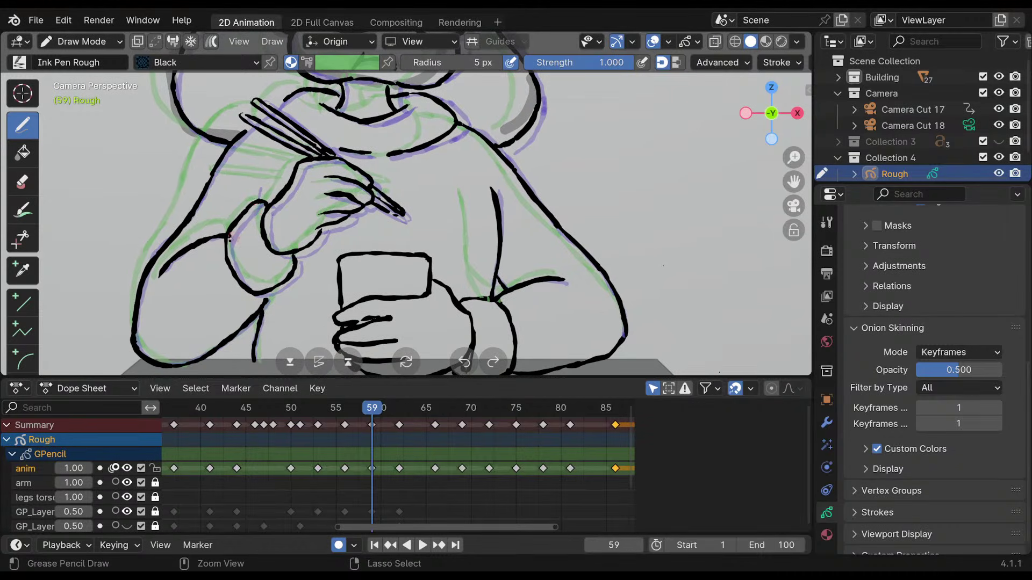
left_click_drag(224, 232, 158, 277, "ctrl")
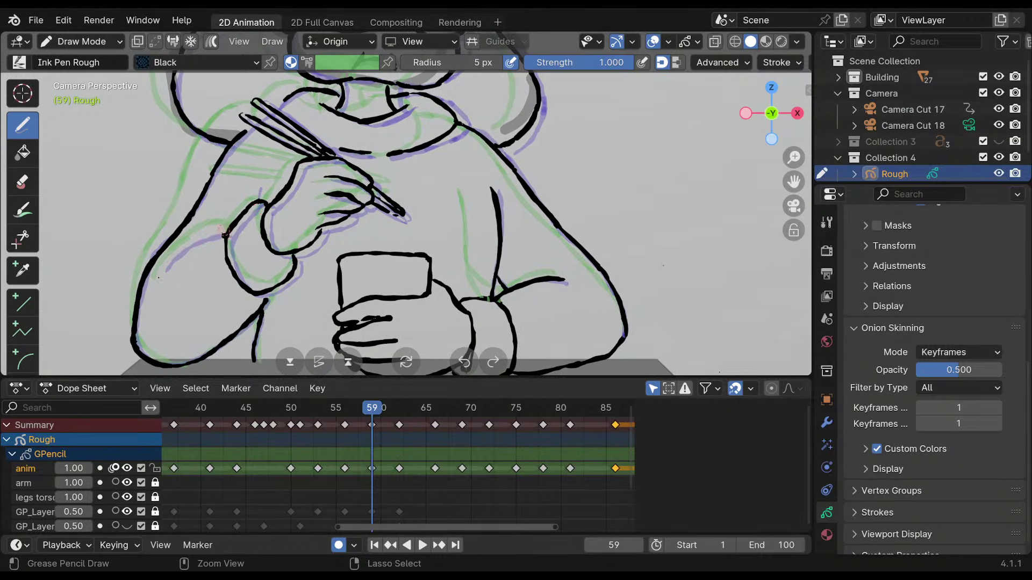
left_click_drag(225, 231, 160, 274)
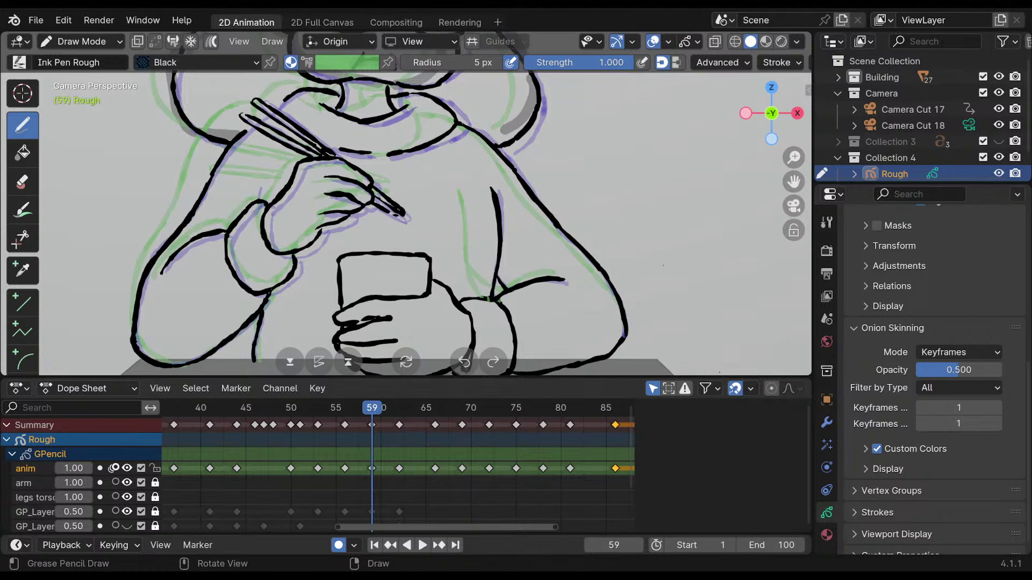
middle_click_drag(238, 130, 214, 213, "shift")
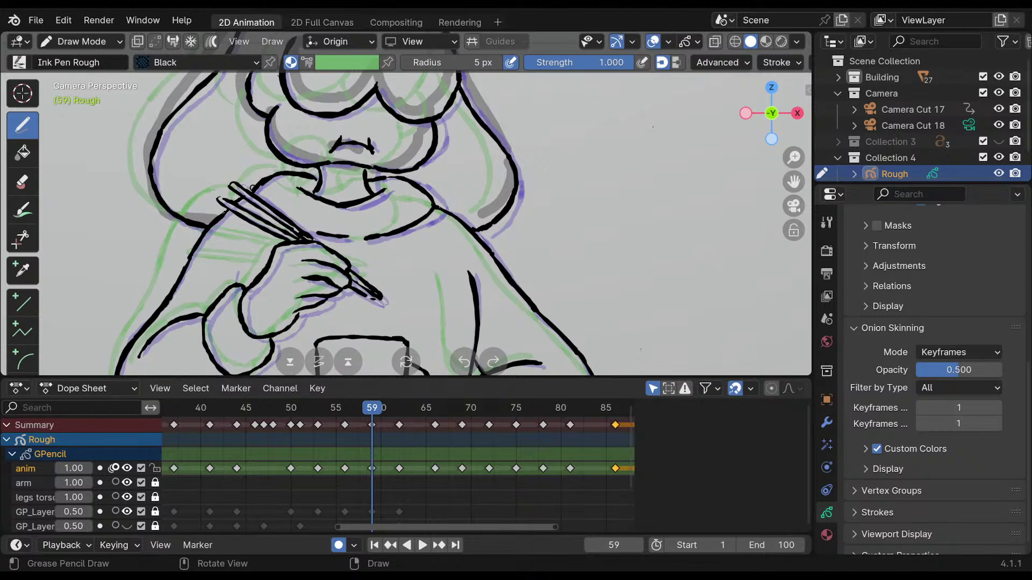
left_click_drag(261, 186, 268, 178)
middle_click_drag(277, 188, 295, 172, "shift")
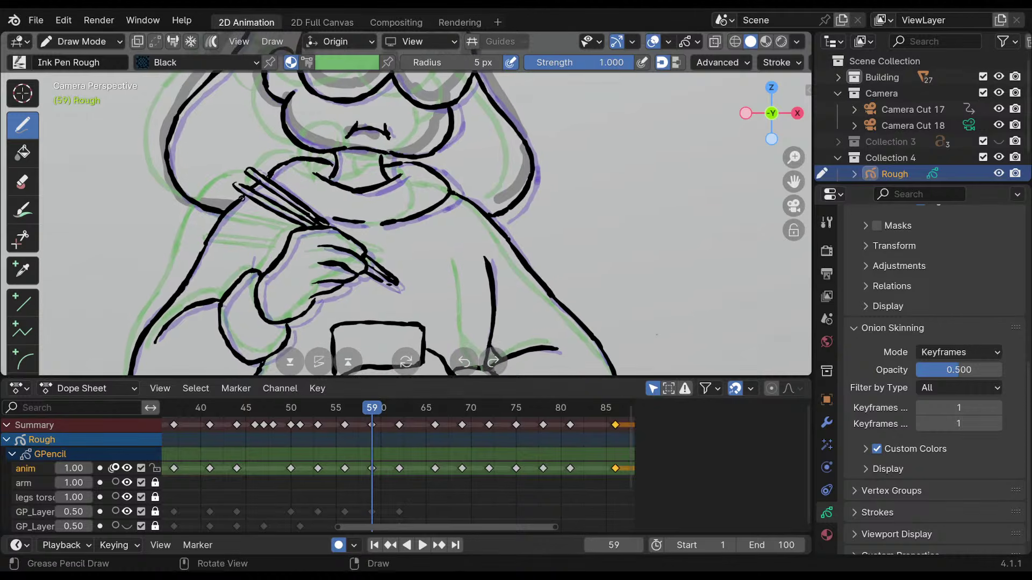
Flip back and forth between frames 56, 59 and 62 to compare the arm, hand and chopstick positions.
middle_click_drag(391, 246, 345, 231, "shift")
key("Down")
key("Up")
key("Up")
key("Down")
key("Up")
key("Down")
middle_click_drag(345, 231, 352, 151, "ctrl")
key("Down")
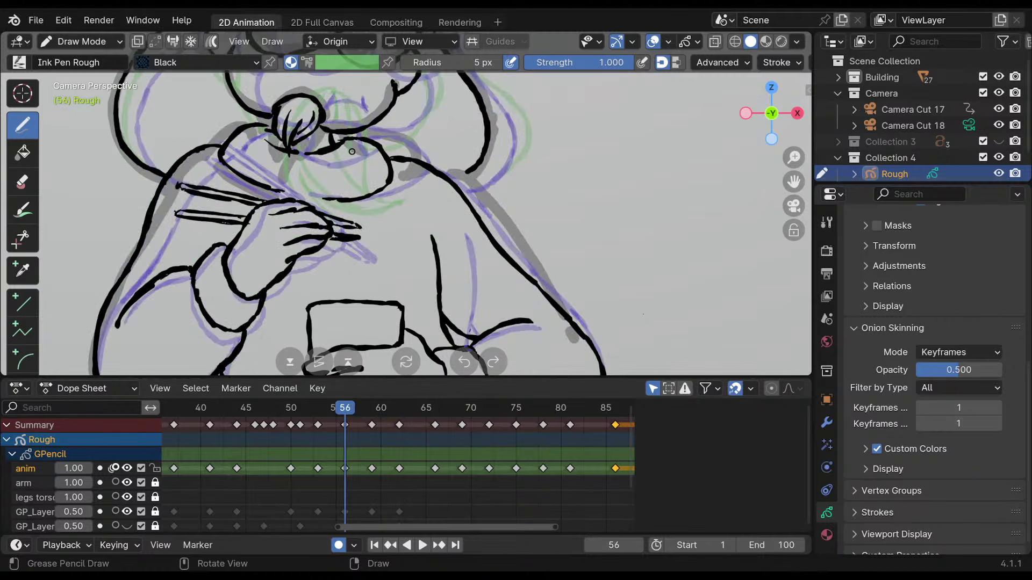
key("Up")
key("Down")
key("Up")
key("Up")
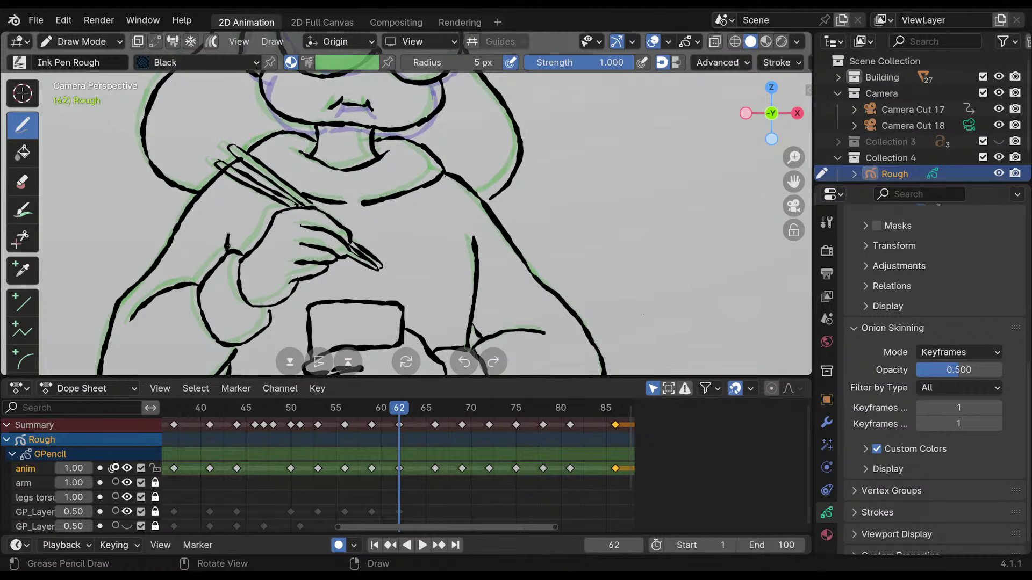
key("Down")
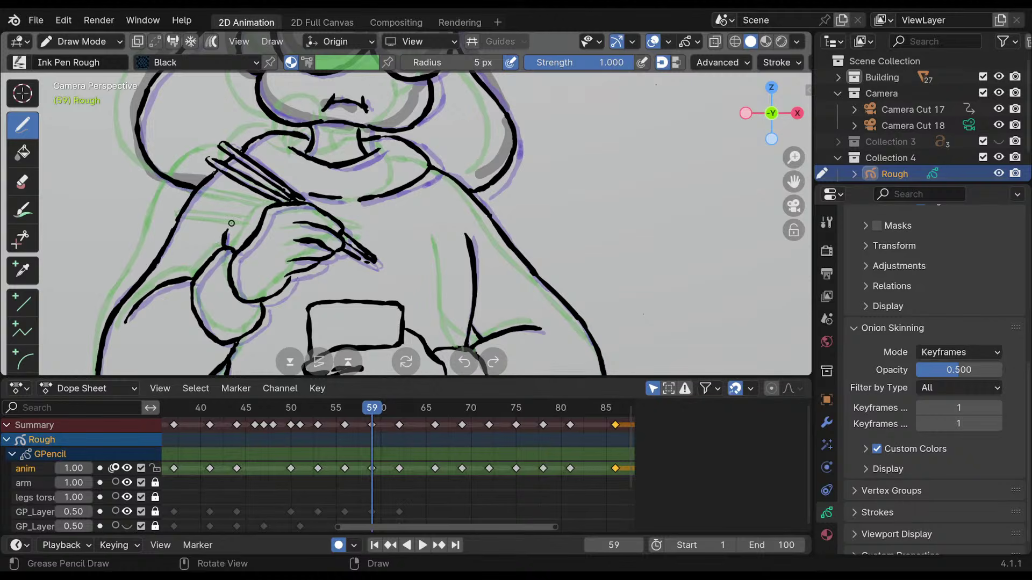
key("Down")
key("Up")
key("Up")
key("Down")
key("Up")
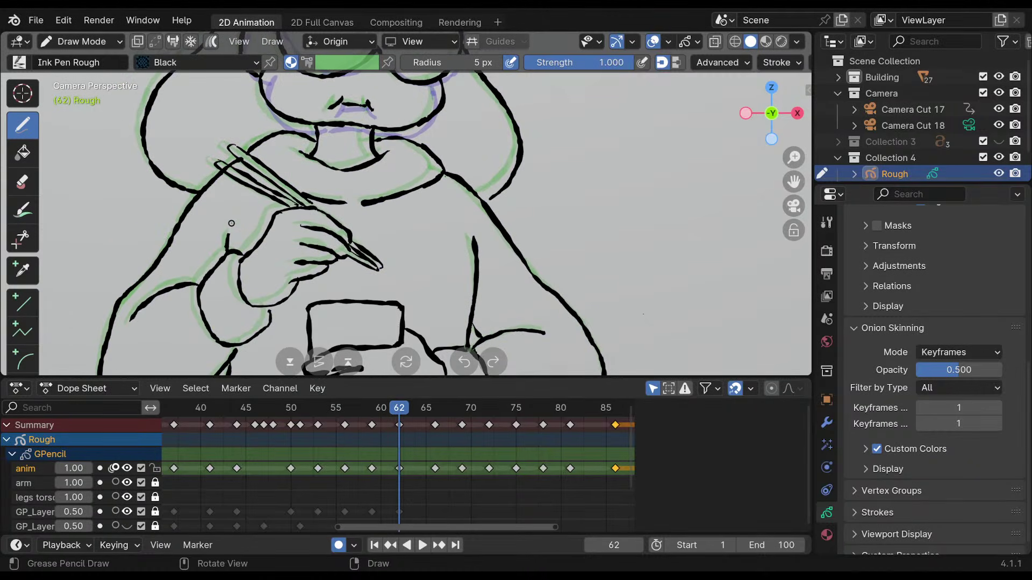
Step through the keyframes up to frame 86 and back to frame 41 to examine the whole action, ending on frame 44.
scroll(458, 129, "down", 4)
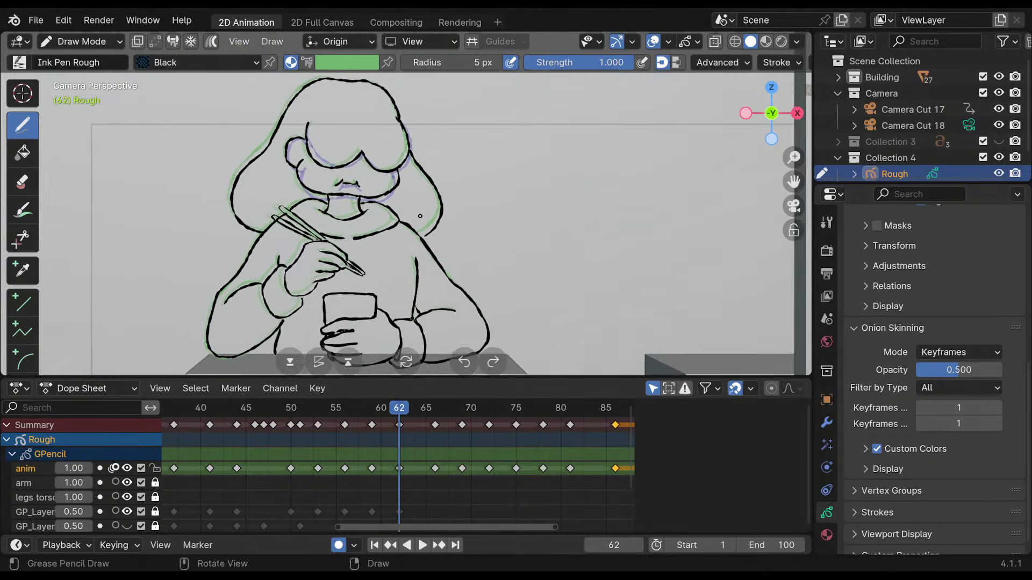
scroll(420, 217, "down", 2)
key("Down")
key("Up")
key("Up")
key("Up")
key("Up")
key("Up")
key("Up")
key("Up")
key("Up")
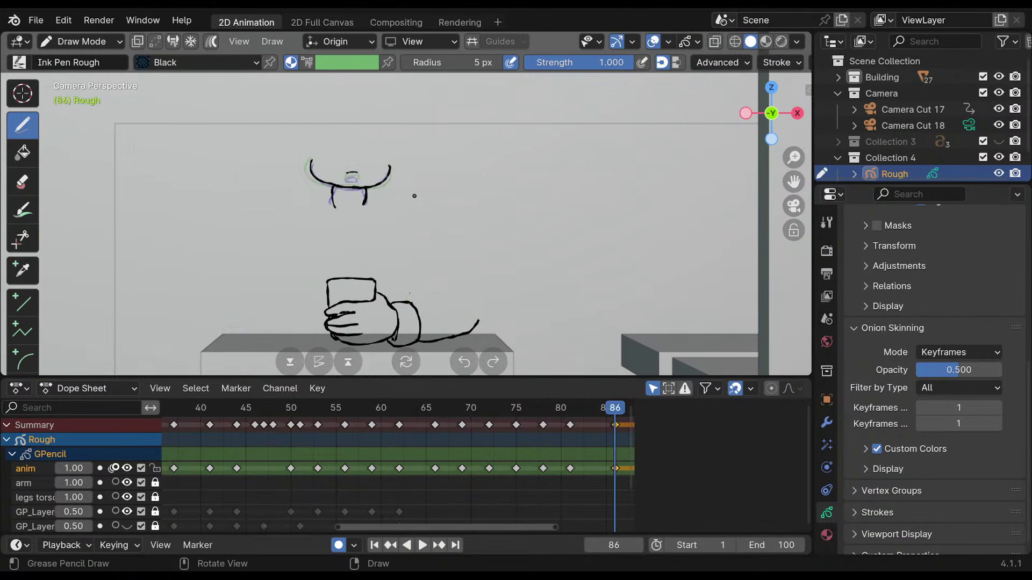
key("Up")
key("Down")
key("Down")
key("Down")
key("Down")
key("Down")
key("Down")
key("Down")
key("Down")
key("Down")
key("Up")
key("Up")
key("Down")
key("Down")
key("Down")
key("Down")
key("Down")
key("Down")
key("Down")
key("Up")
key("Down")
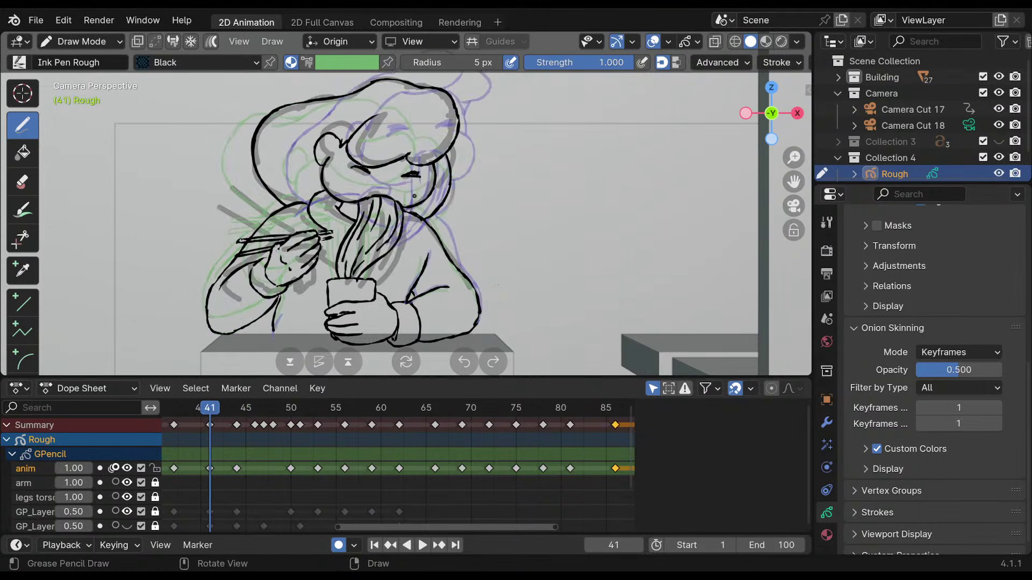
key("Up")
Draw the girl's raised hand with its fingers and palm outline on frame 44, using the previous pose's onion skin as a guide.
scroll(413, 196, "up", 4)
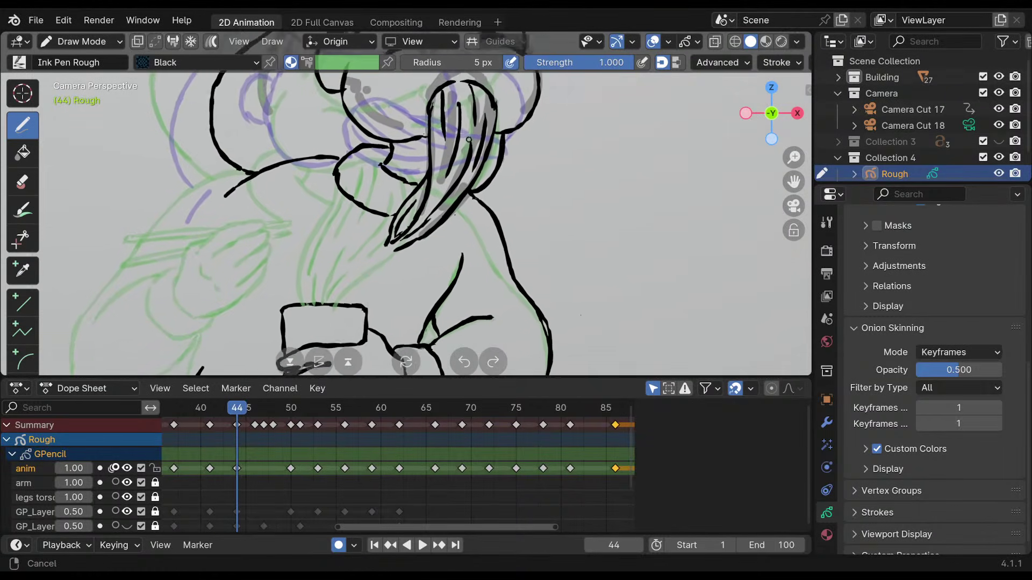
middle_click_drag(490, 142, 514, 135, "shift")
mouse_move(364, 190)
left_mouse_down()
mouse_move(323, 193)
mouse_move(290, 218)
left_mouse_up()
left_click_drag(368, 197, 311, 221)
mouse_move(371, 206)
left_mouse_down()
mouse_move(324, 237)
mouse_move(360, 229)
mouse_move(338, 251)
left_mouse_up()
left_click_drag(374, 222, 336, 269)
left_click_drag(299, 232, 311, 246)
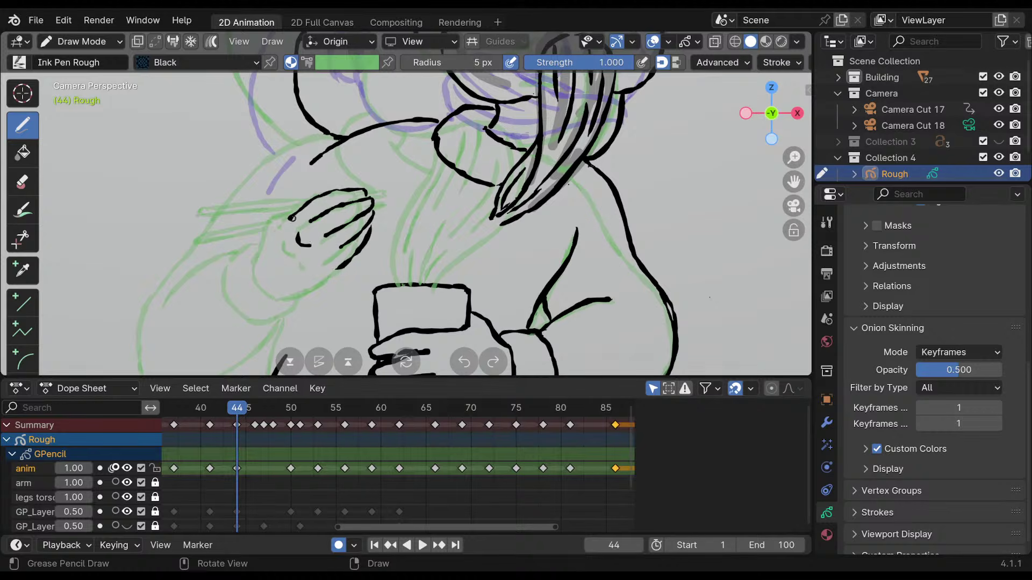
mouse_move(307, 201)
left_mouse_down()
mouse_move(277, 218)
mouse_move(263, 253)
mouse_move(300, 287)
mouse_move(343, 263)
left_mouse_up()
Draw the wrist and cuff of the raised hand on frame 44 and add the upper fold line of the sleeve.
mouse_move(267, 241)
left_mouse_down()
mouse_move(241, 253)
mouse_move(242, 297)
left_mouse_up()
left_click_drag(235, 259, 245, 303)
middle_click_drag(302, 217, 292, 254, "shift")
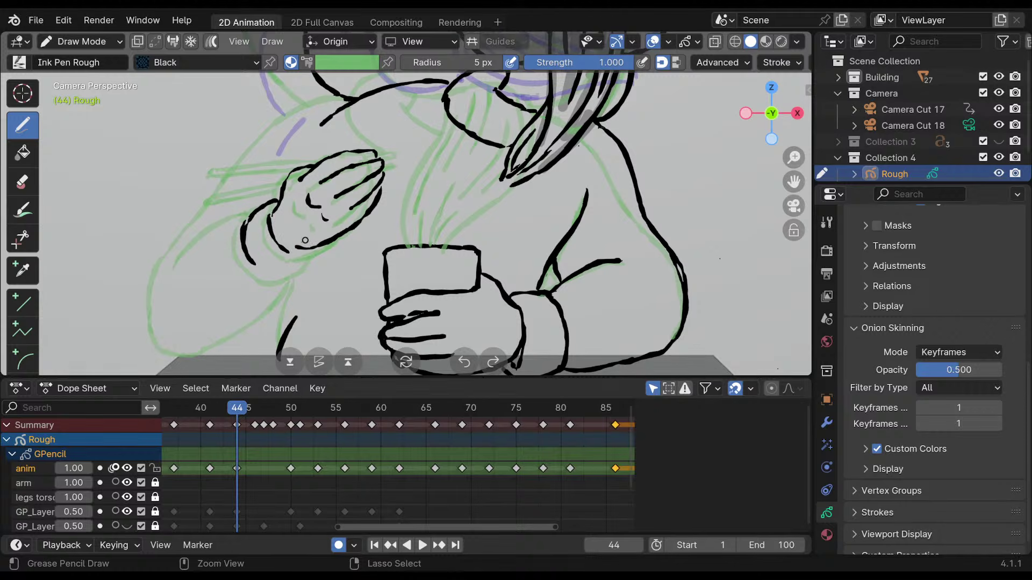
left_click_drag(315, 253, 260, 276)
mouse_move(248, 231)
left_mouse_down("ctrl")
mouse_move(256, 267)
mouse_move(238, 237)
mouse_move(247, 264)
mouse_move(266, 273)
mouse_move(242, 228)
mouse_move(248, 261)
left_mouse_up("ctrl")
left_click_drag(250, 213, 232, 220)
left_click_drag(201, 241, 172, 271)
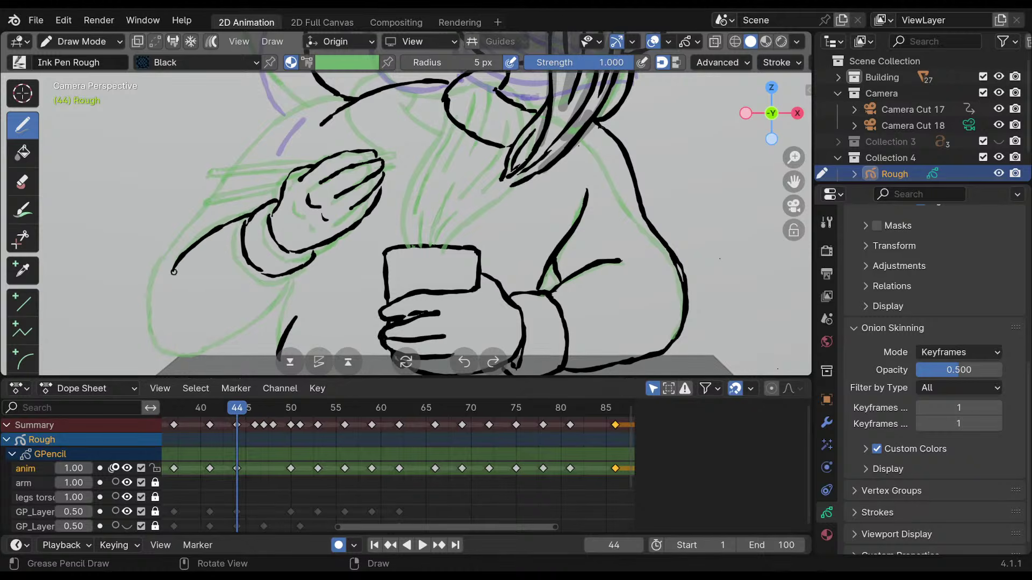
Draw the forearm's underside down to the table and the outer elbow curve on frame 44.
middle_click_drag(312, 222, 319, 195, "shift")
mouse_move(305, 244)
left_mouse_down()
mouse_move(225, 316)
mouse_move(202, 326)
mouse_move(164, 316)
left_mouse_up()
key("ctrl+z")
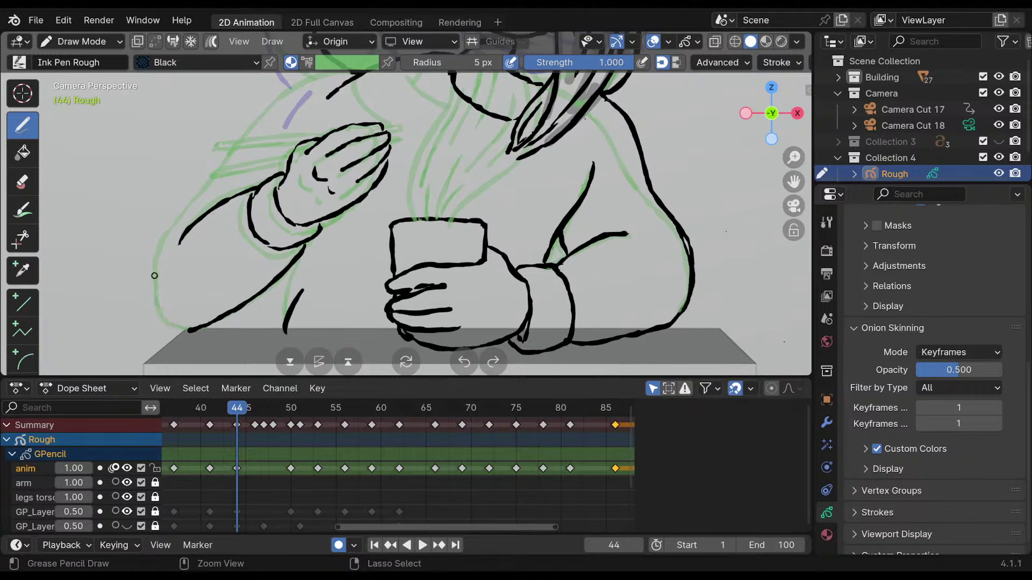
mouse_move(204, 199)
left_mouse_down()
mouse_move(162, 252)
mouse_move(165, 323)
left_mouse_up()
middle_click_drag(322, 145, 328, 175, "shift")
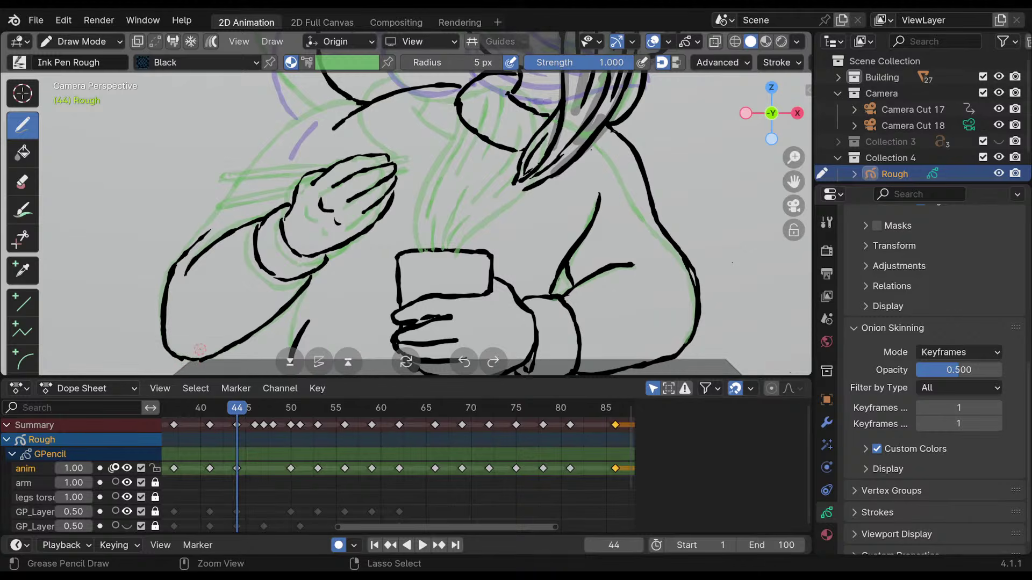
middle_click_drag(210, 328, 225, 306, "shift")
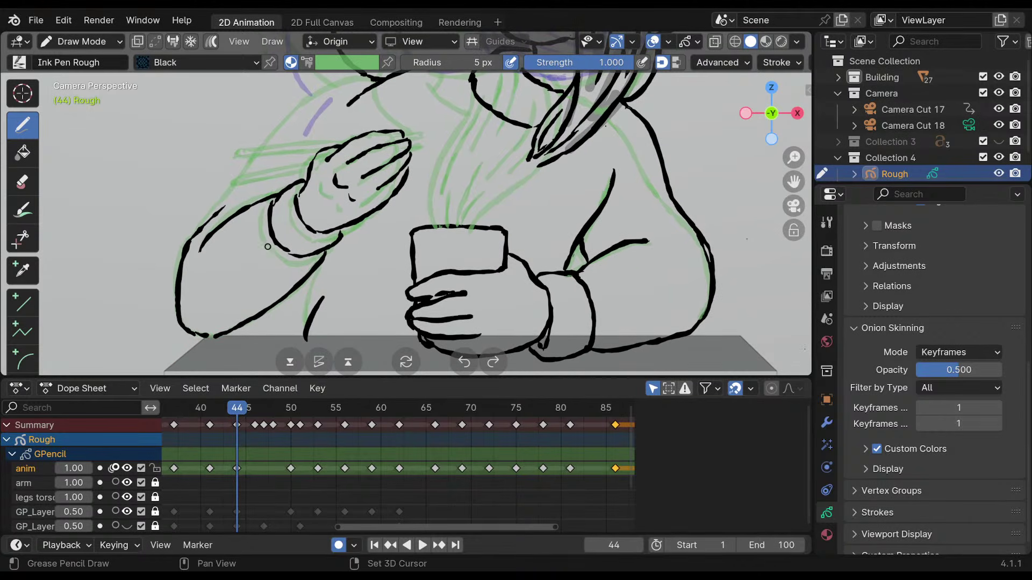
middle_click_drag(266, 216, 234, 283, "shift")
left_click_drag(168, 292, 276, 176)
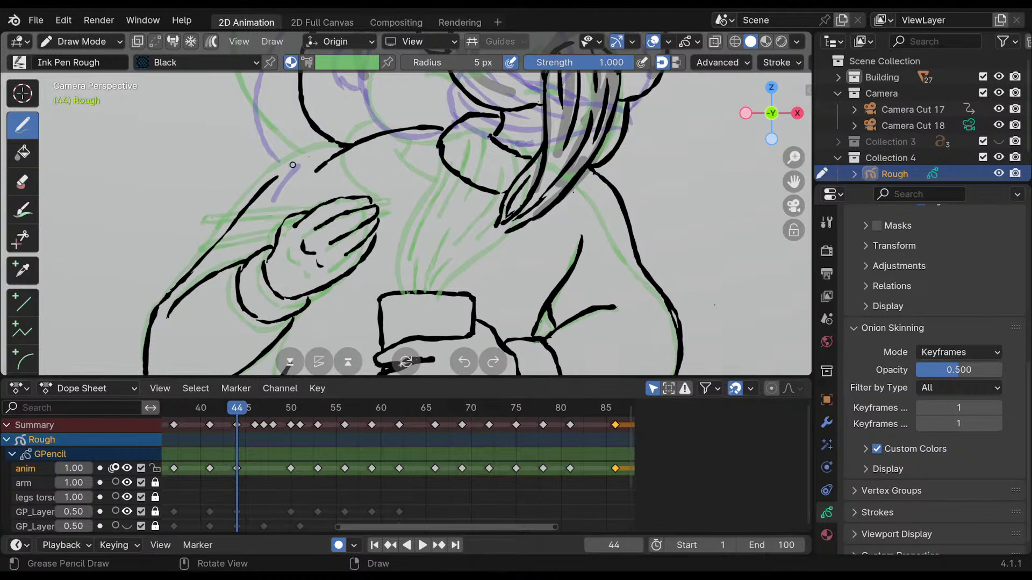
key("ctrl+z")
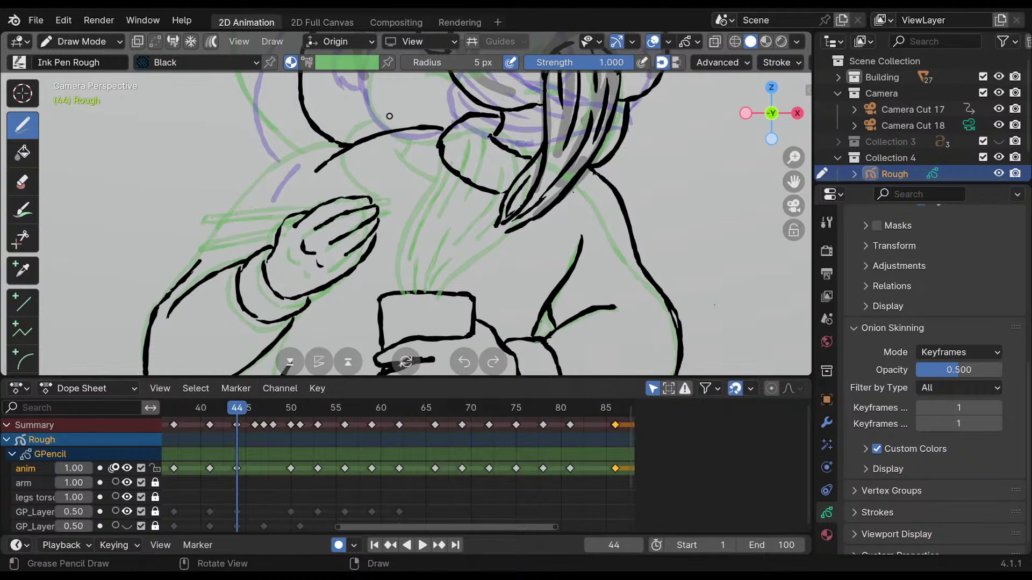
key("ctrl+z")
key("ctrl+z")
Draw the outer upper-arm line from the shoulder to the elbow on frame 44 and clean up the overlapping strokes.
left_click_drag(175, 287, 304, 171)
scroll(377, 215, "down", 4)
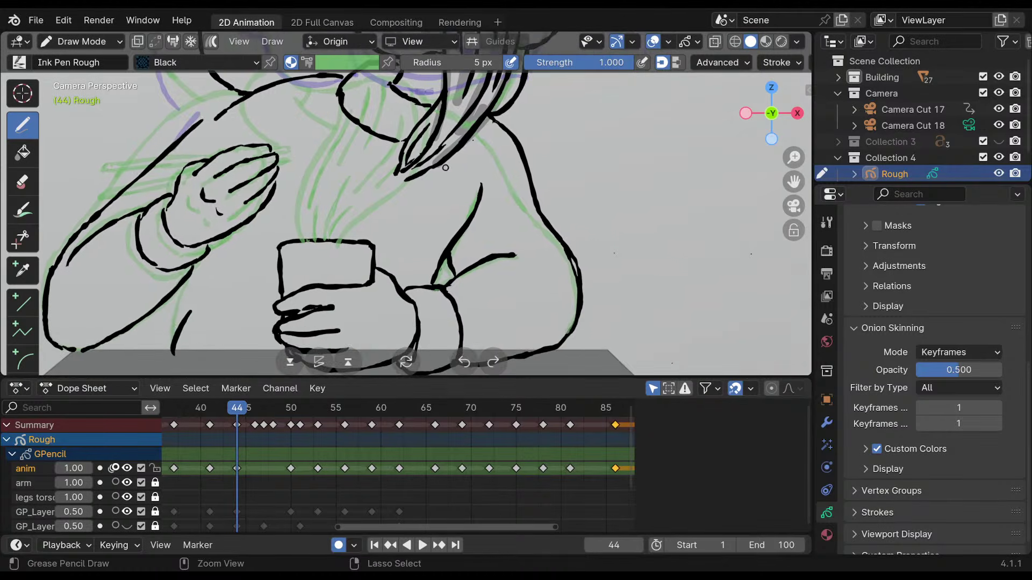
scroll(447, 241, "up", 2)
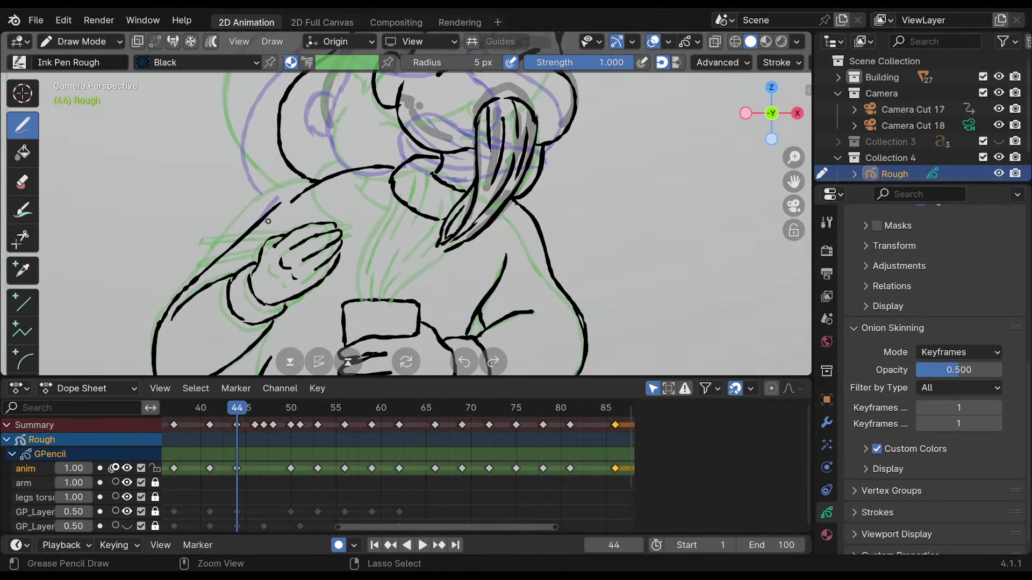
mouse_move(167, 310)
left_mouse_down()
mouse_move(309, 198)
mouse_move(276, 211)
left_mouse_up()
left_click_drag(325, 181, 188, 285)
mouse_move(252, 240)
left_mouse_down()
mouse_move(173, 298)
mouse_move(238, 252)
mouse_move(181, 291)
left_mouse_up()
middle_click_drag(261, 209, 270, 181, "shift")
left_click_drag(183, 277, 163, 316, "ctrl")
left_click_drag(210, 247, 180, 278)
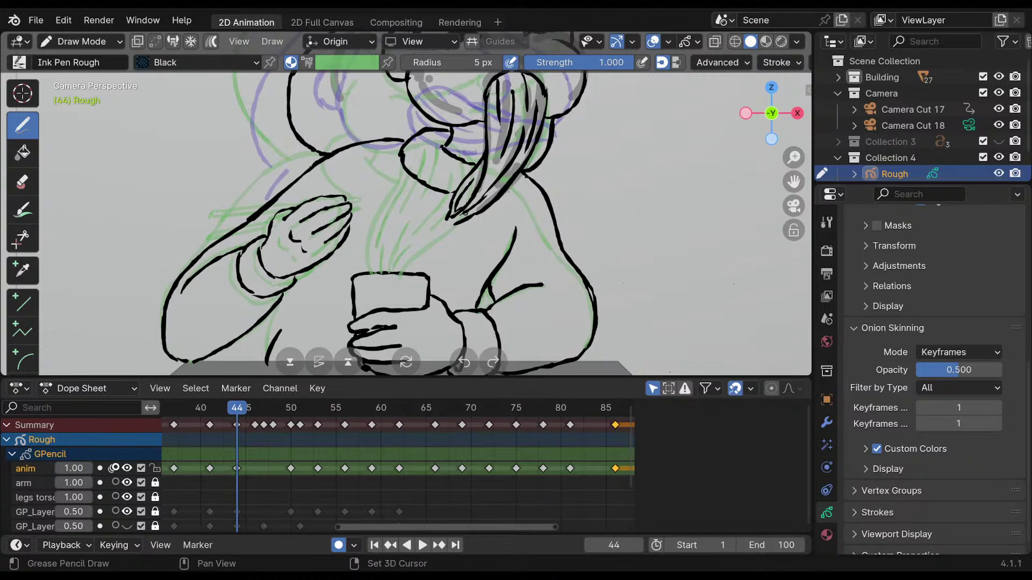
Flip repeatedly between frame 44 and the preceding keyframes to check the motion of the newly drawn arm.
middle_click_drag(525, 218, 445, 224, "shift")
middle_click_drag(473, 177, 458, 270, "ctrl")
middle_click_drag(458, 269, 463, 240, "shift")
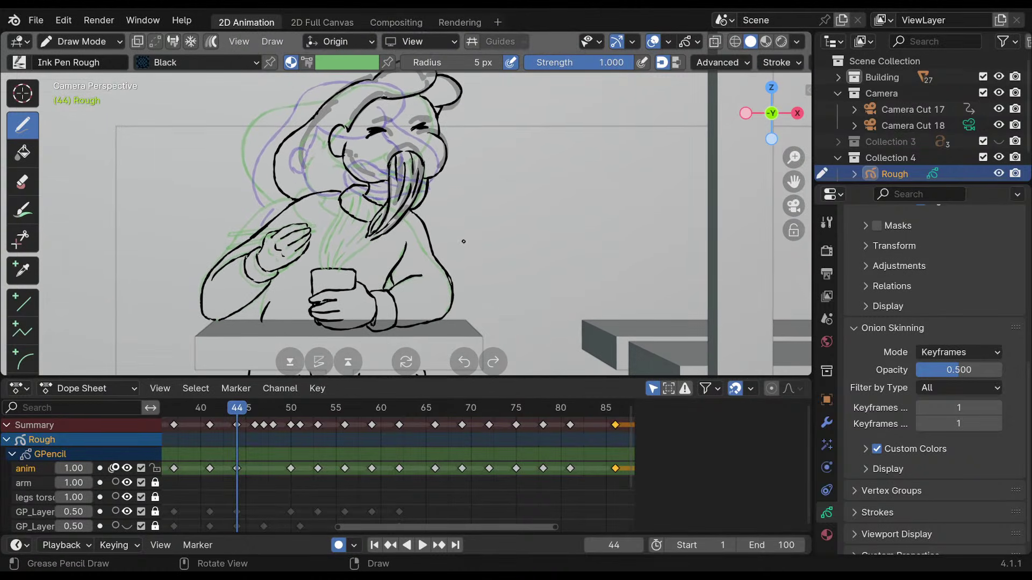
key("Down")
key("Down")
key("Up")
key("Up")
key("Down")
key("Up")
key("Down")
key("Up")
key("Down")
key("Up")
key("Down")
key("Up")
key("Down")
key("Up")
key("Down")
key("Up")
key("Down")
key("Up")
Erase the collar lines beneath the girl's chin on frame 44.
middle_click_drag(463, 240, 470, 268, "shift")
middle_click_drag(471, 268, 331, 218, "ctrl")
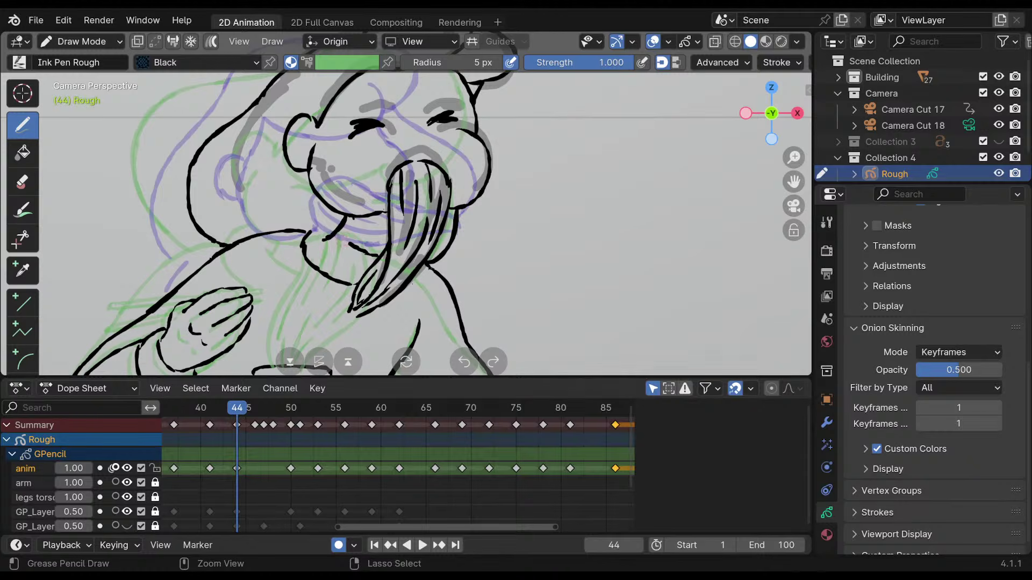
mouse_move(310, 239)
left_mouse_down("ctrl")
mouse_move(307, 254)
mouse_move(305, 228)
mouse_move(280, 237)
mouse_move(312, 267)
mouse_move(361, 263)
left_mouse_up("ctrl")
middle_click_drag(350, 248, 360, 210, "shift")
mouse_move(360, 221)
left_mouse_down("ctrl")
mouse_move(327, 209)
mouse_move(376, 221)
mouse_move(351, 234)
left_mouse_up("ctrl")
mouse_move(352, 234)
middle_mouse_down("shift")
mouse_move(371, 189)
mouse_move(462, 226)
mouse_move(446, 231)
middle_mouse_up("shift")
Flip between frames 41 and 44 to compare the collar shapes, finishing close up on frame 44's neck area.
key("Down")
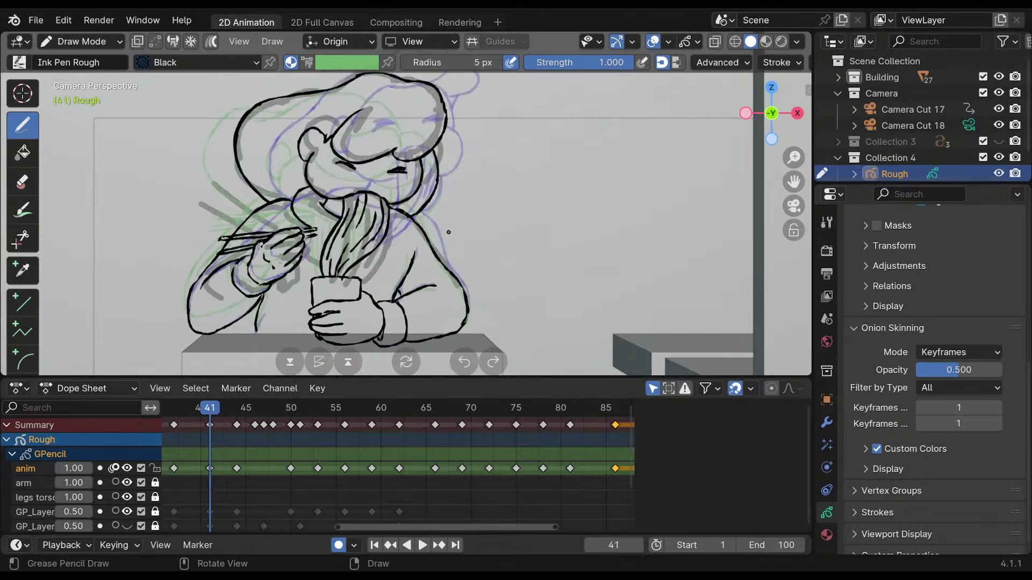
key("Up")
key("Down")
key("Up")
key("Down")
key("Up")
middle_click_drag(444, 244, 443, 215, "ctrl")
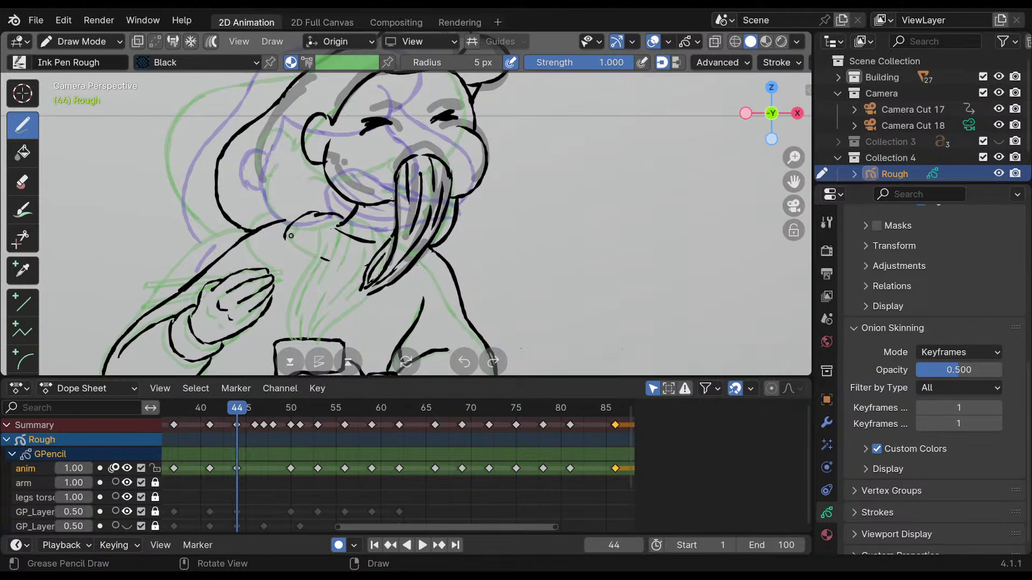
Draw the collar's front edge and the shoulder-to-arm line on frame 44 and erase the overlapping stroke ends.
mouse_move(284, 228)
left_mouse_down()
mouse_move(294, 252)
mouse_move(290, 231)
mouse_move(318, 259)
left_mouse_up()
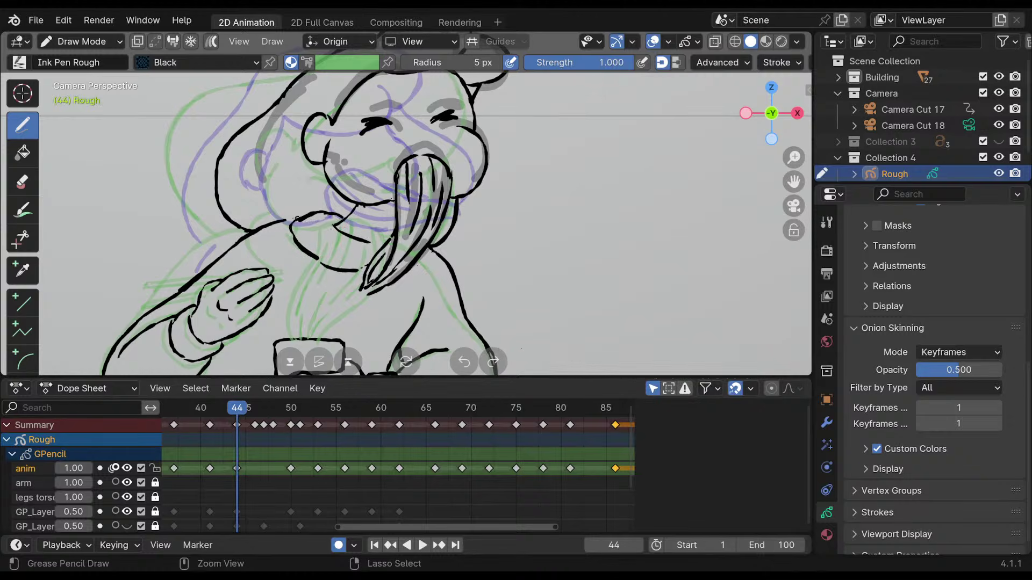
key("ctrl+z")
mouse_move(288, 228)
left_mouse_down()
mouse_move(196, 277)
mouse_move(216, 250)
mouse_move(156, 306)
left_mouse_up()
mouse_move(344, 209)
middle_mouse_down("shift")
mouse_move(402, 179)
mouse_move(386, 199)
mouse_move(395, 188)
middle_mouse_up("shift")
mouse_move(297, 218)
left_mouse_down("ctrl")
mouse_move(264, 221)
mouse_move(267, 236)
left_mouse_up("ctrl")
mouse_move(199, 283)
left_mouse_down("ctrl")
mouse_move(153, 314)
mouse_move(239, 240)
left_mouse_up("ctrl")
Flip between frames 41 and 44 to compare the redrawn collar and shoulder shapes.
middle_click_drag(481, 248, 456, 220, "shift")
middle_click_drag(456, 173, 429, 206, "shift")
key("Down")
key("Up")
key("Down")
key("Up")
key("Down")
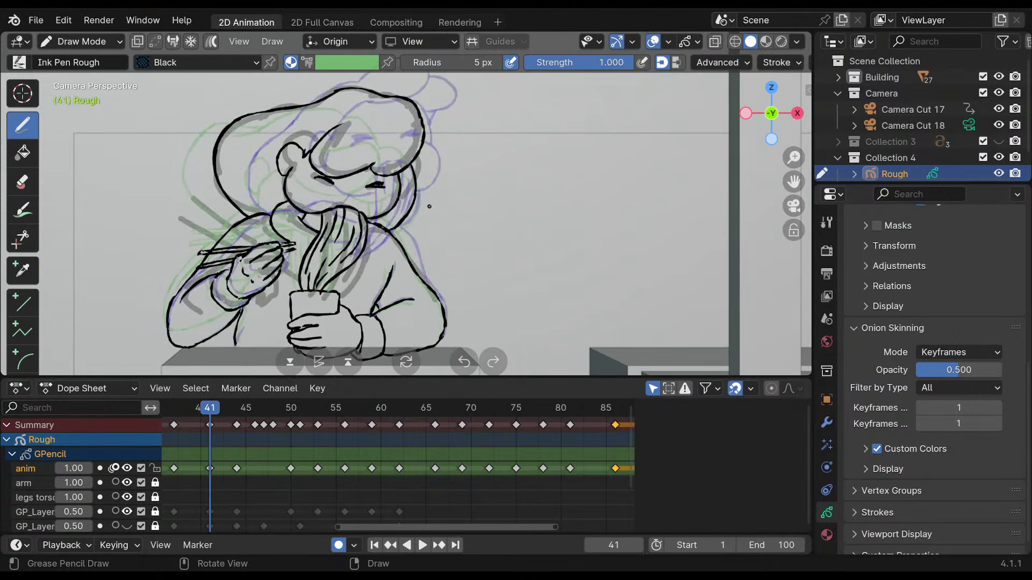
key("Up")
Redraw the shoulder line on frame 44 from the collar down to the outer upper arm.
middle_click_drag(305, 190, 333, 189, "shift")
middle_click_drag(333, 189, 334, 169, "ctrl")
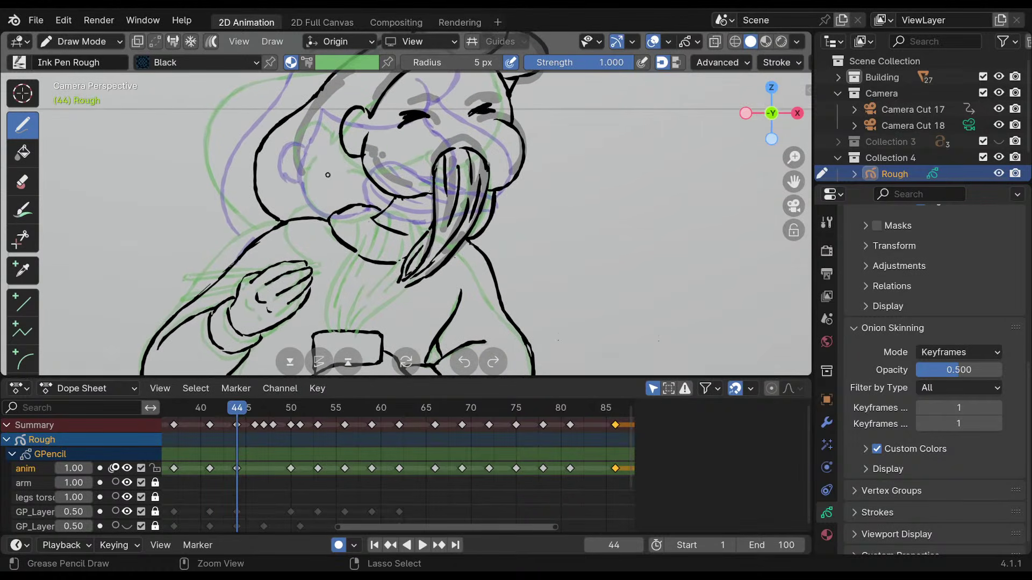
mouse_move(330, 216)
left_mouse_down()
mouse_move(265, 235)
mouse_move(205, 288)
left_mouse_up()
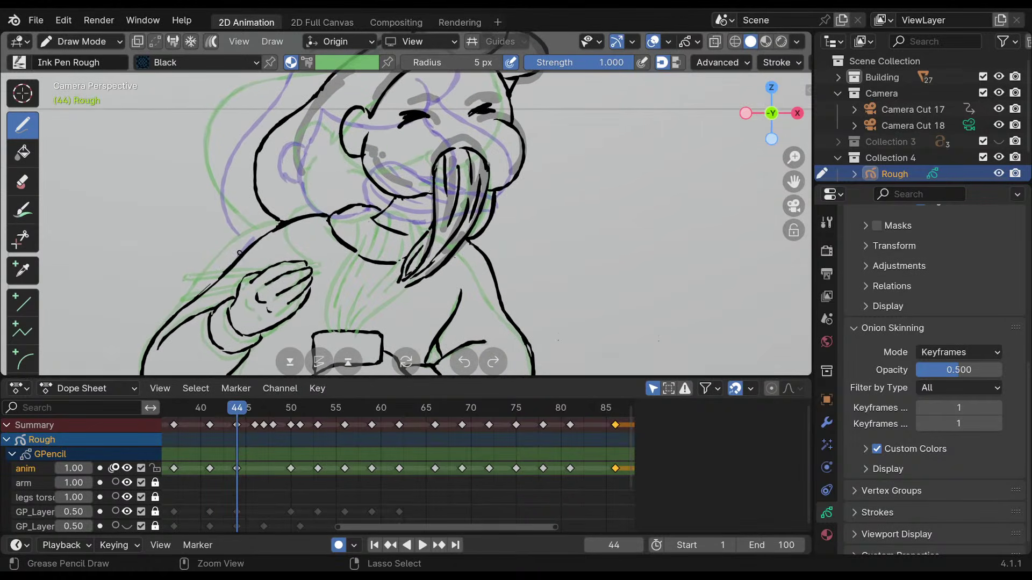
Flip between frames 41 and 44 with the anim layer's onion skinning hidden, then restore it on frame 44.
middle_click_drag(287, 233, 277, 201, "shift")
middle_click_drag(473, 172, 429, 232, "ctrl")
key("Down")
key("Up")
key("Down")
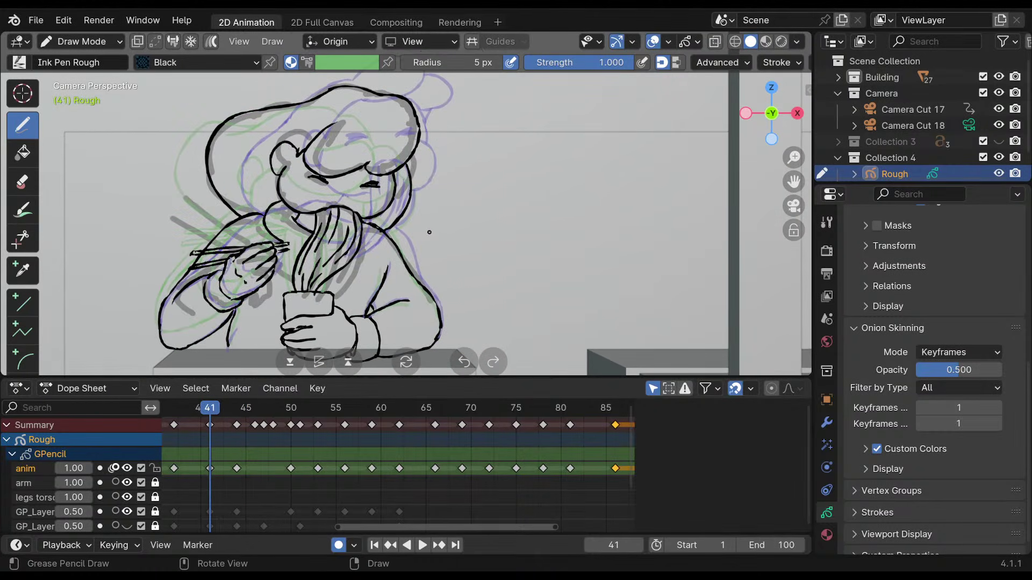
left_click(114, 469)
key("Up")
key("Down")
key("Down")
key("Up")
key("Up")
key("Down")
key("Up")
key("Down")
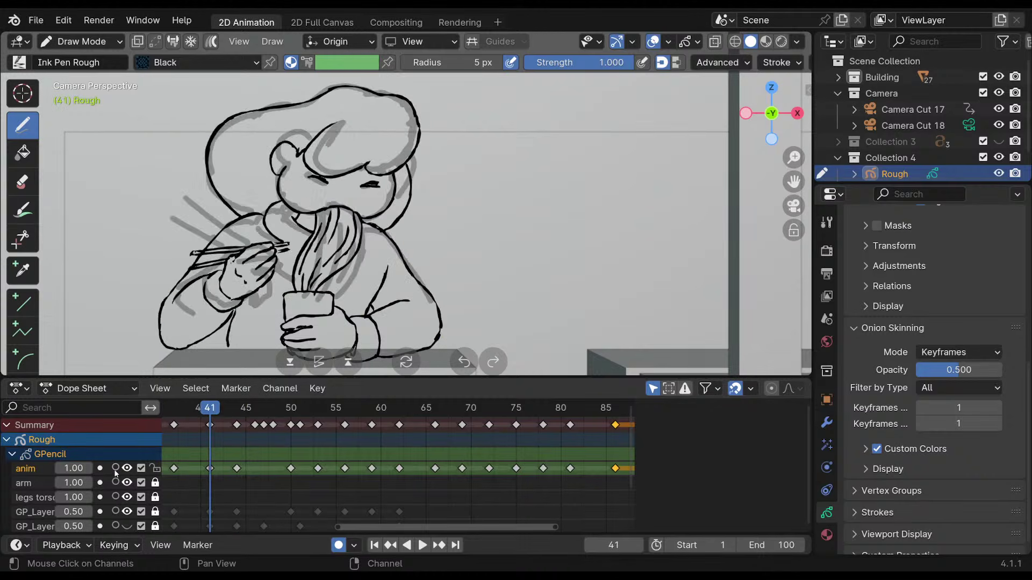
key("Up")
mouse_move(418, 246)
middle_mouse_down("shift")
mouse_move(448, 228)
mouse_move(430, 209)
middle_mouse_up("shift")
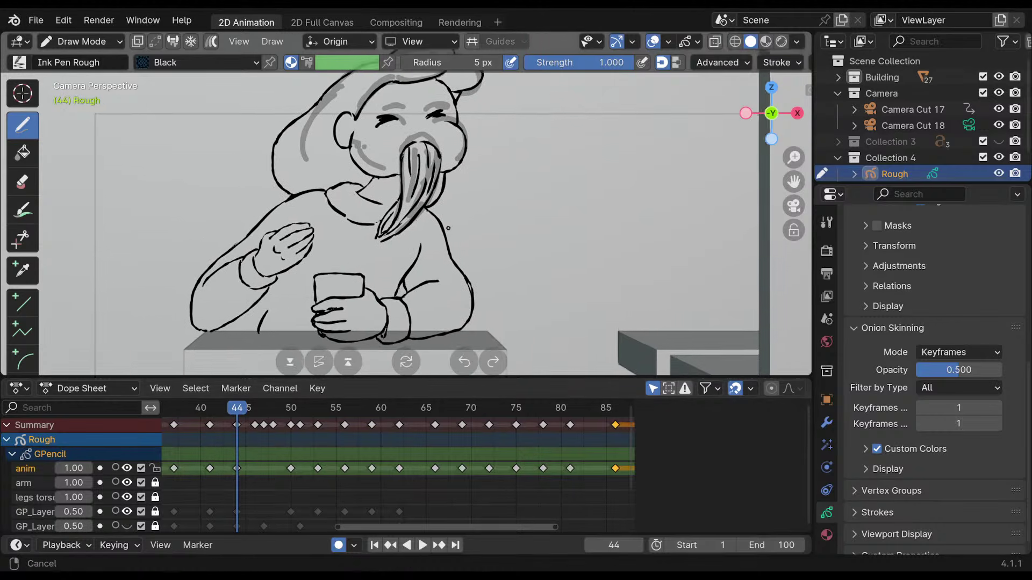
scroll(417, 190, "up", 2)
left_click(115, 468)
In Edit Mode, select the raised hand and forearm strokes on frame 44 and move them about 0.01 m toward the cup.
scroll(414, 186, "up", 2)
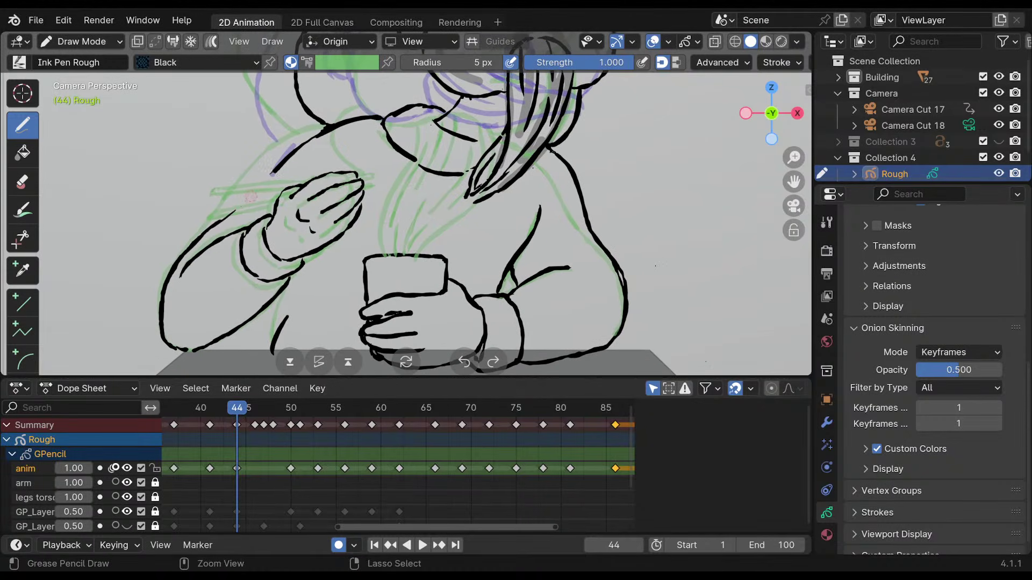
left_click(81, 41)
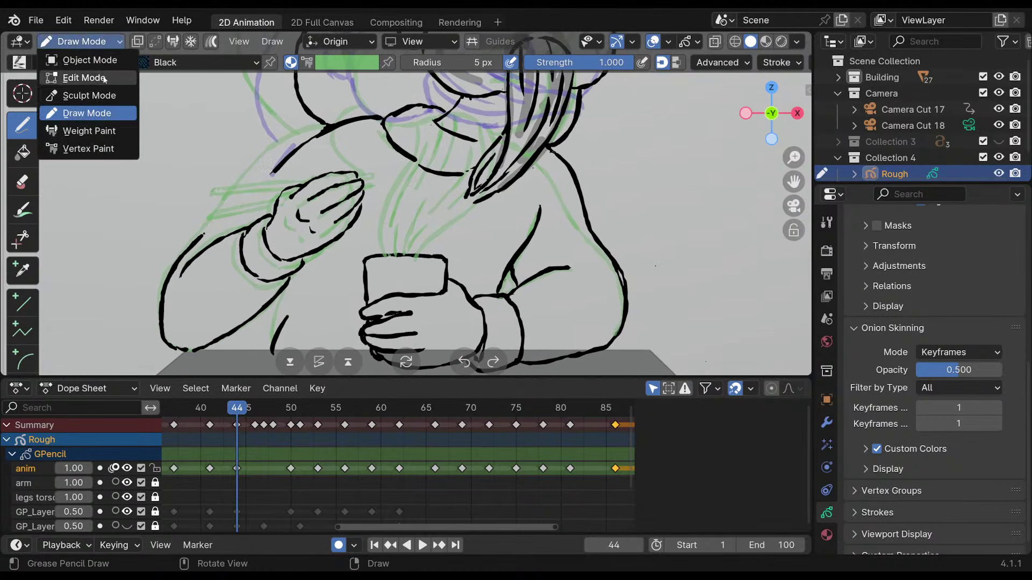
left_click(75, 78)
mouse_move(346, 224)
right_mouse_down("ctrl")
mouse_move(377, 168)
mouse_move(141, 277)
mouse_move(262, 334)
right_mouse_up("ctrl")
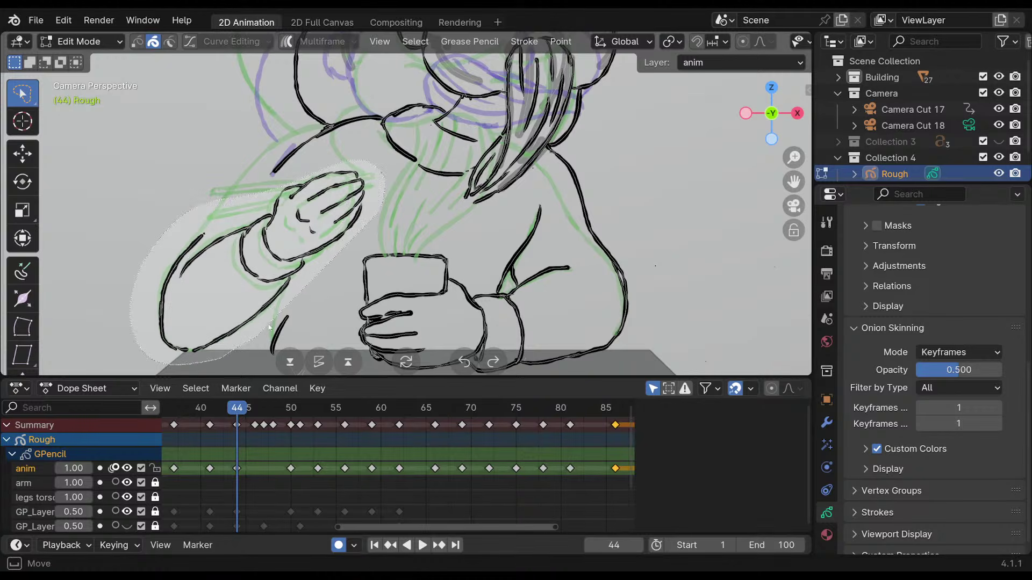
right_click_drag(353, 242, 353, 247, "ctrl")
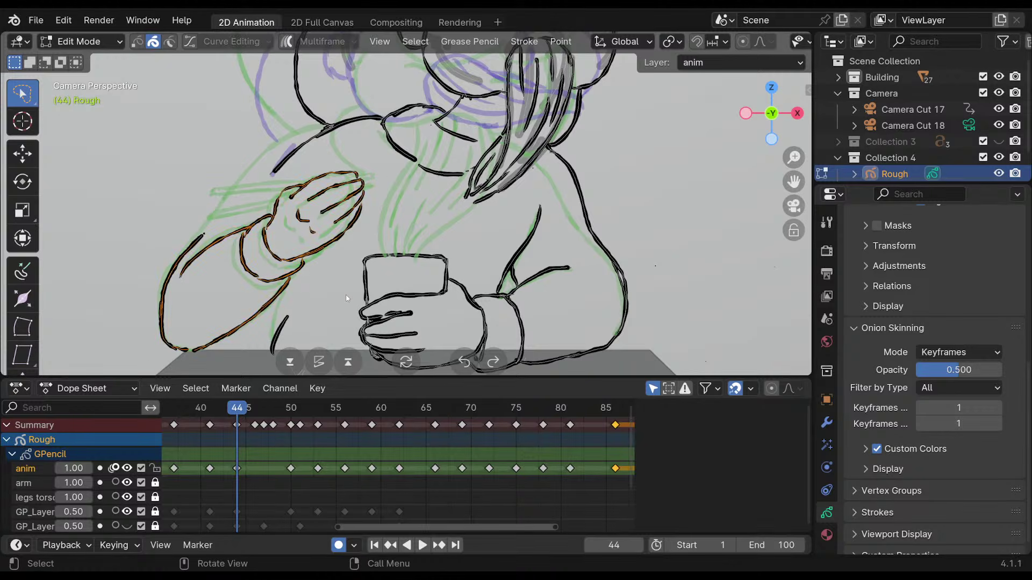
key("g")
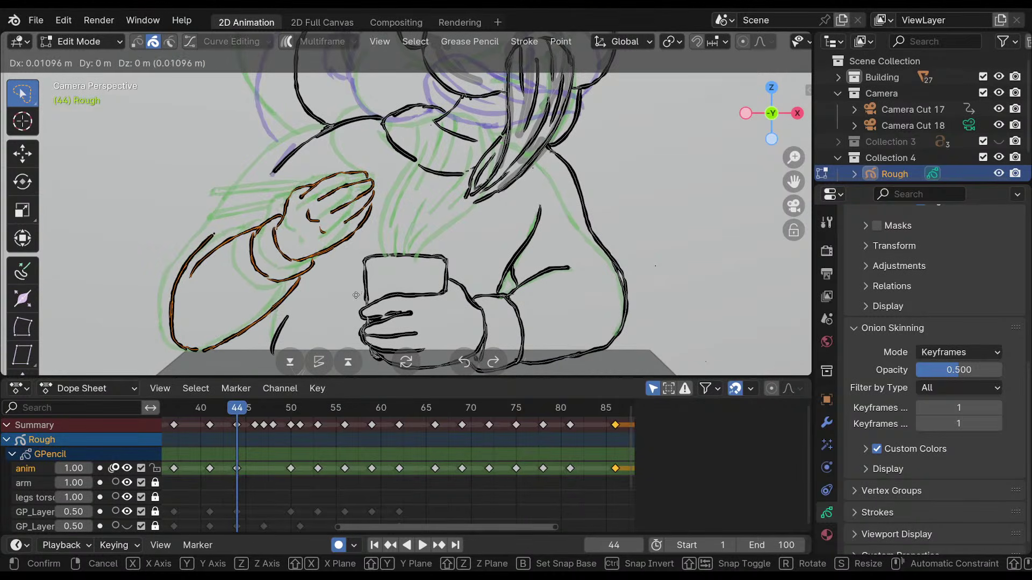
left_click(356, 296)
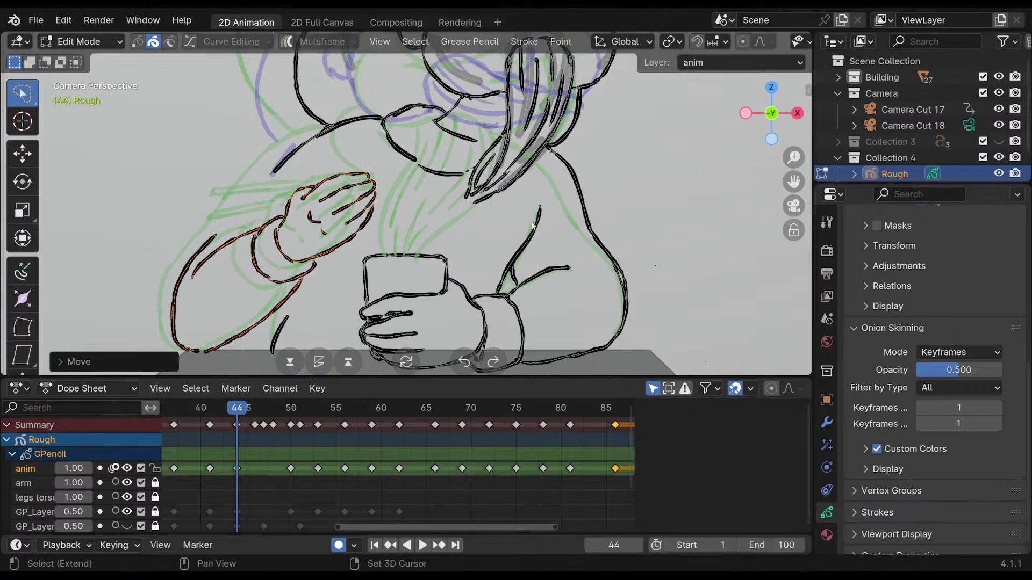
Play back the animation to check the moved arm and return to frame 44.
key("space")
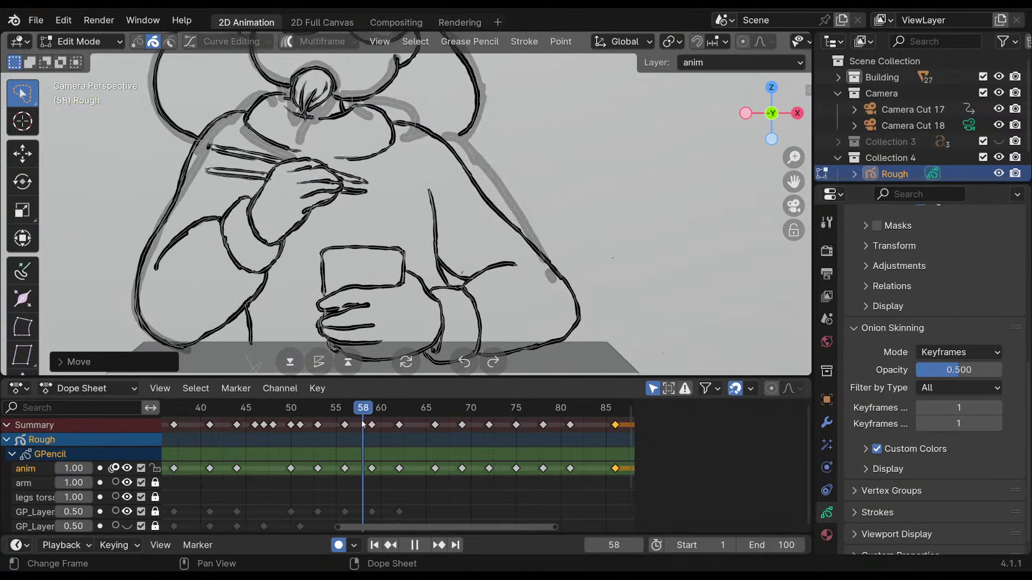
left_click_drag(373, 424, 237, 449)
key("space")
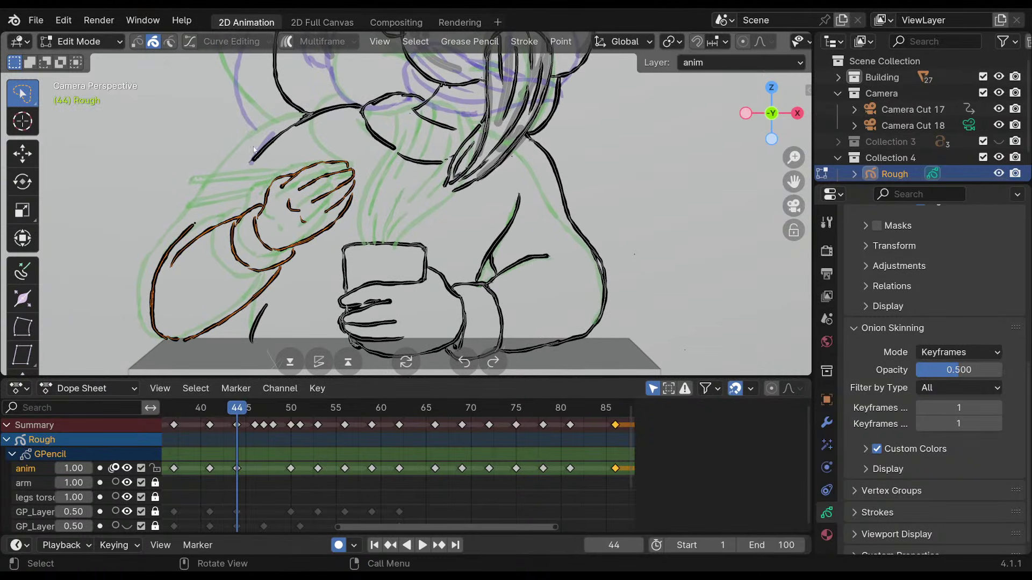
Rotate the raised hand and inner forearm strokes slightly on frame 44 and lower them toward the cup.
mouse_move(368, 192)
left_mouse_down()
mouse_move(323, 148)
mouse_move(215, 199)
mouse_move(169, 279)
mouse_move(260, 283)
mouse_move(372, 200)
left_mouse_up()
key("r")
left_click(388, 226)
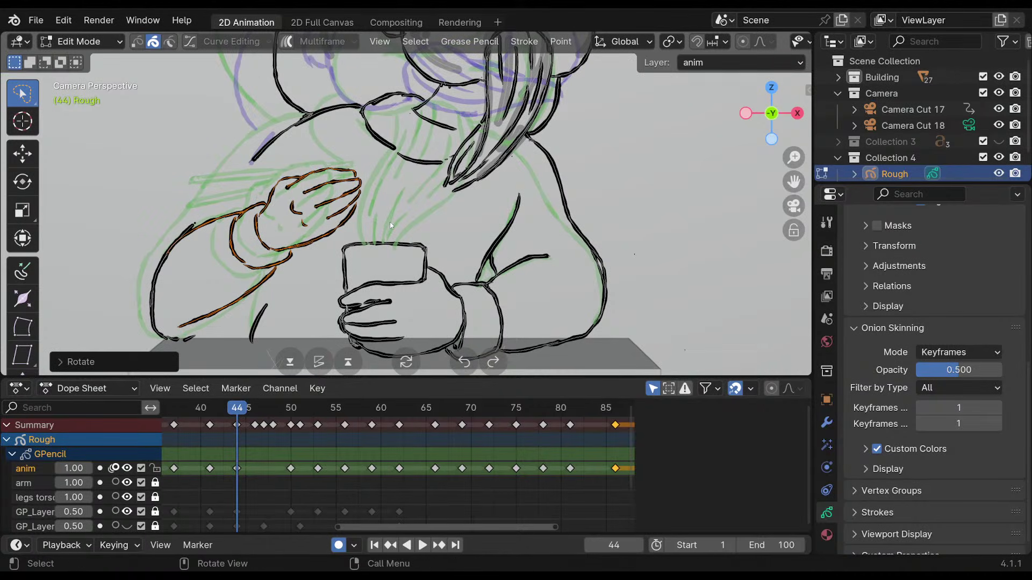
key("g")
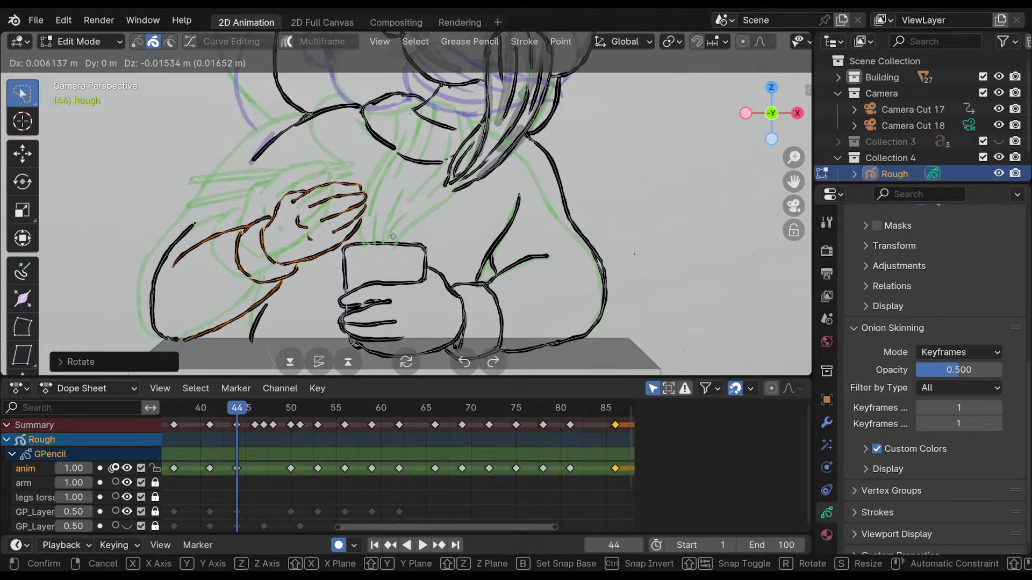
left_click(404, 224)
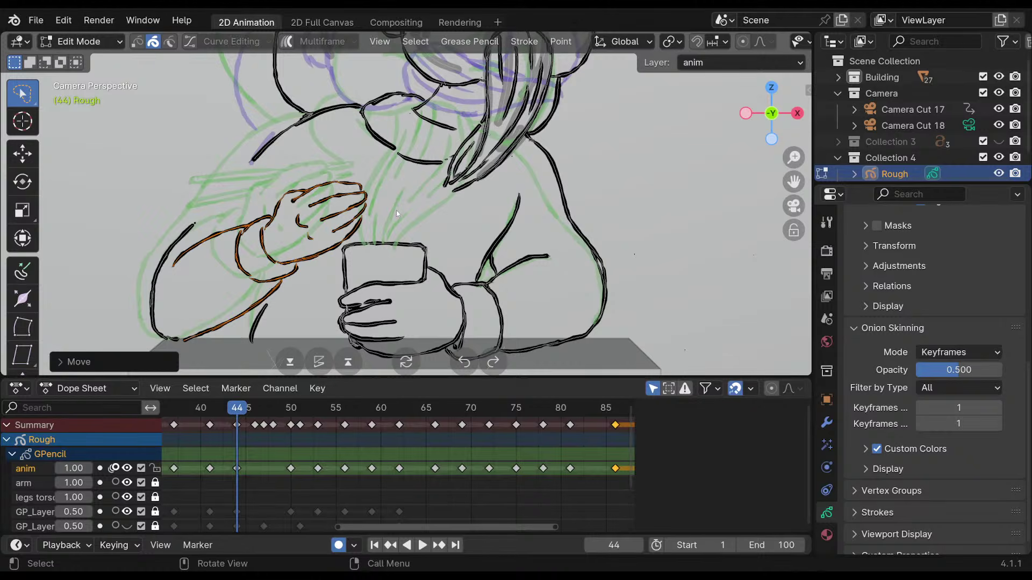
key("r")
left_click(398, 226)
key("g")
left_click(395, 229)
Return to Draw Mode and draw the outer upper-arm line and the torso line beneath the raised forearm on frame 44.
left_click(81, 42)
left_click(92, 113)
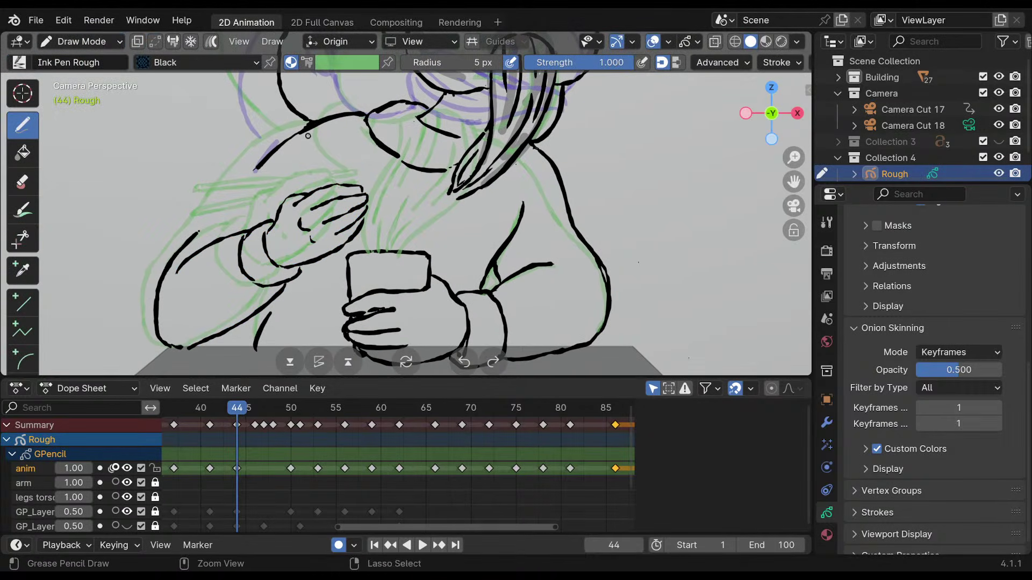
left_click_drag(274, 153, 162, 296)
middle_click_drag(162, 296, 295, 230, "shift")
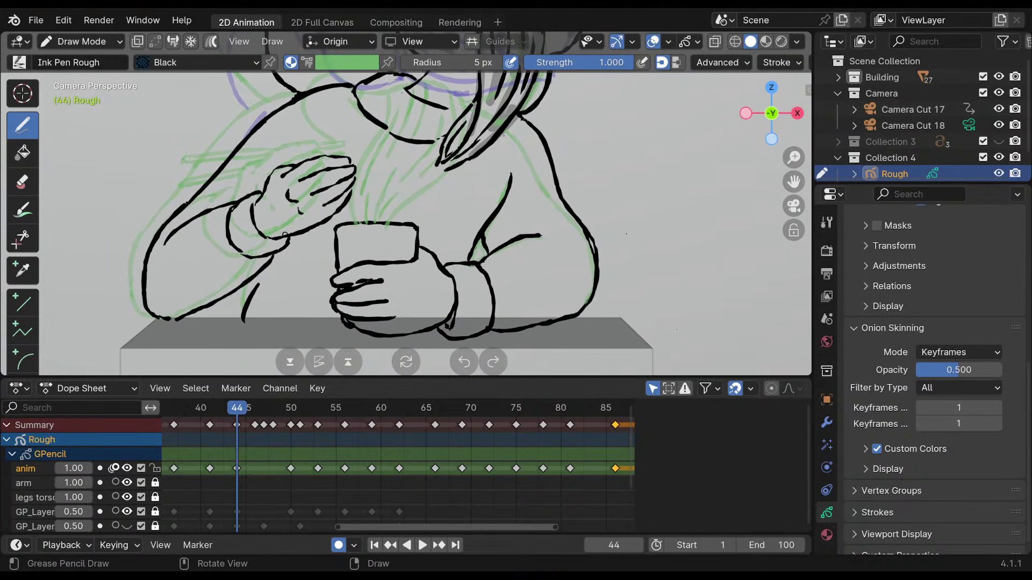
left_click_drag(254, 277, 243, 317)
key("ctrl+z")
left_click_drag(256, 275, 238, 321)
Redraw the collar's lower front edge and inner neckline on frame 44.
mouse_move(272, 294)
middle_mouse_down("shift")
mouse_move(257, 274)
mouse_move(489, 245)
mouse_move(326, 188)
middle_mouse_up("shift")
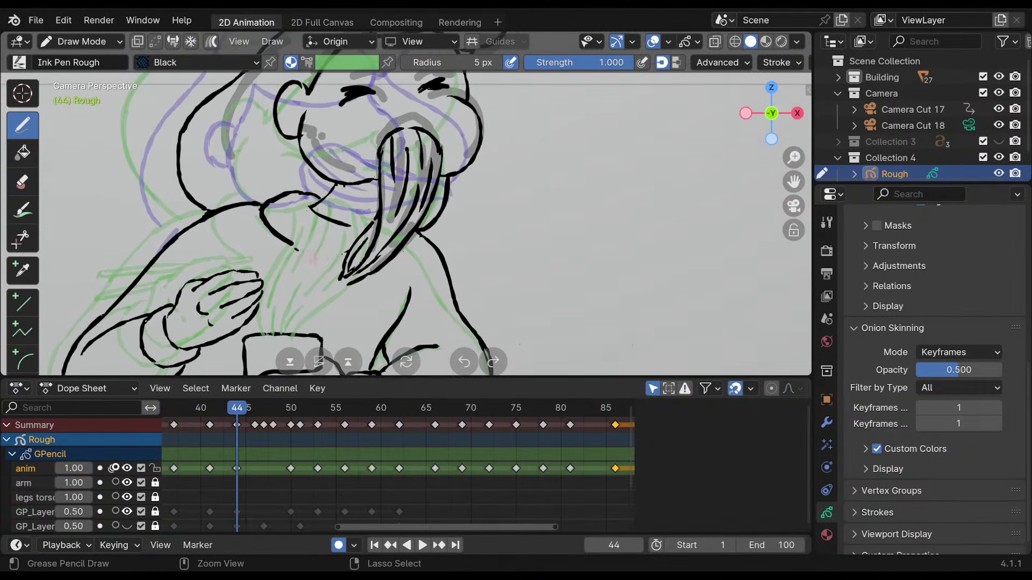
left_click_drag(288, 242, 322, 260)
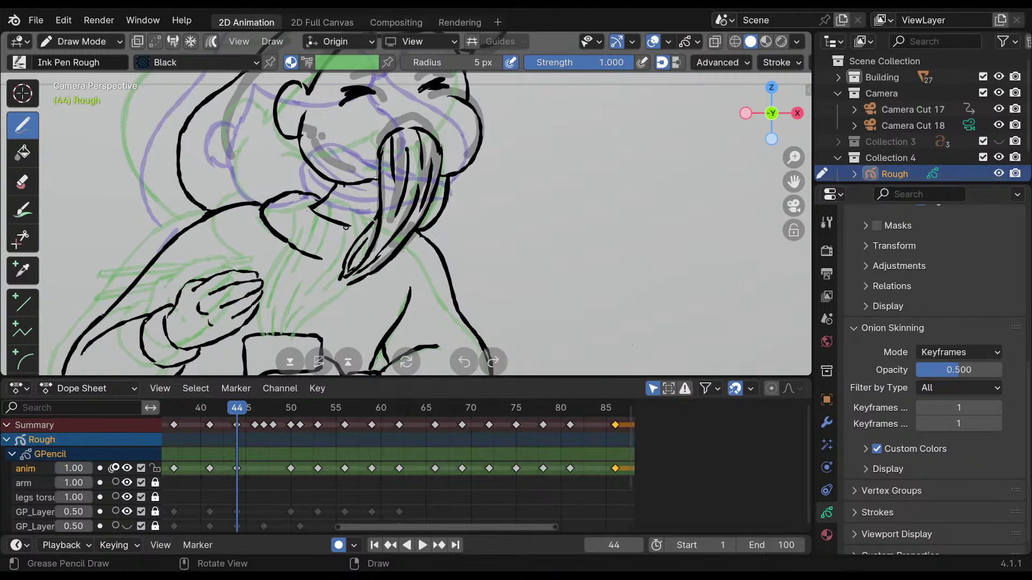
left_click_drag(318, 219, 311, 211)
Flip repeatedly between frames 41 and 44 without onion skinning to check the arm and collar motion.
scroll(456, 206, "down", 5)
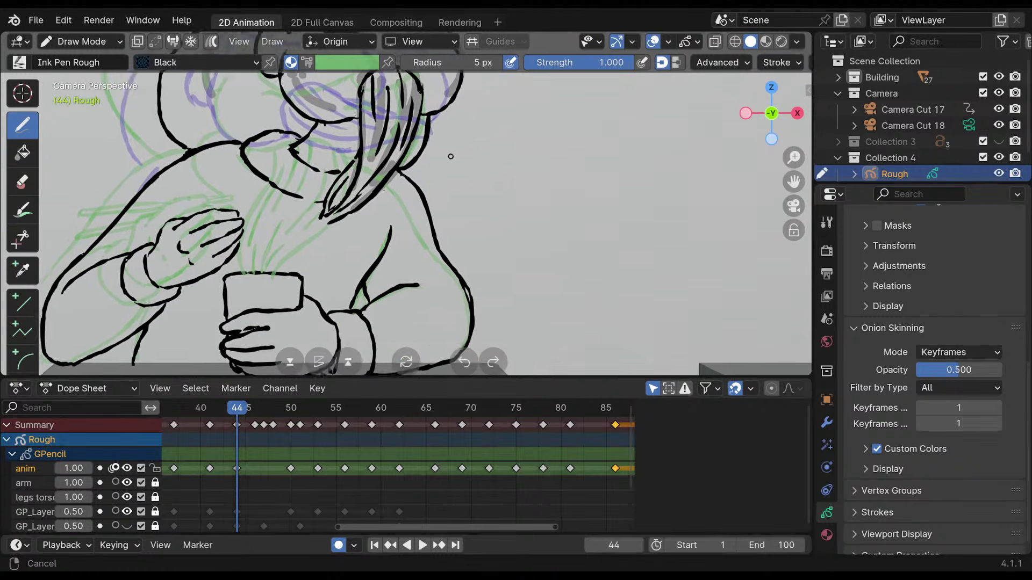
scroll(434, 251, "down", 2)
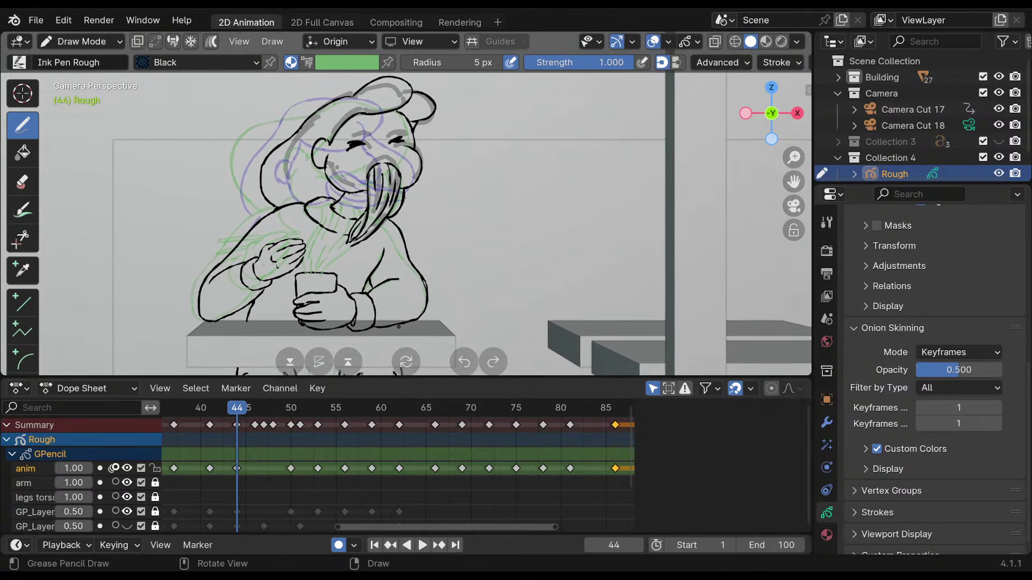
key("Down")
key("Up")
key("Down")
key("Up")
key("Down")
key("Up")
key("Down")
key("Up")
key("Down")
key("Up")
key("Down")
key("Up")
key("Down")
key("Up")
key("Down")
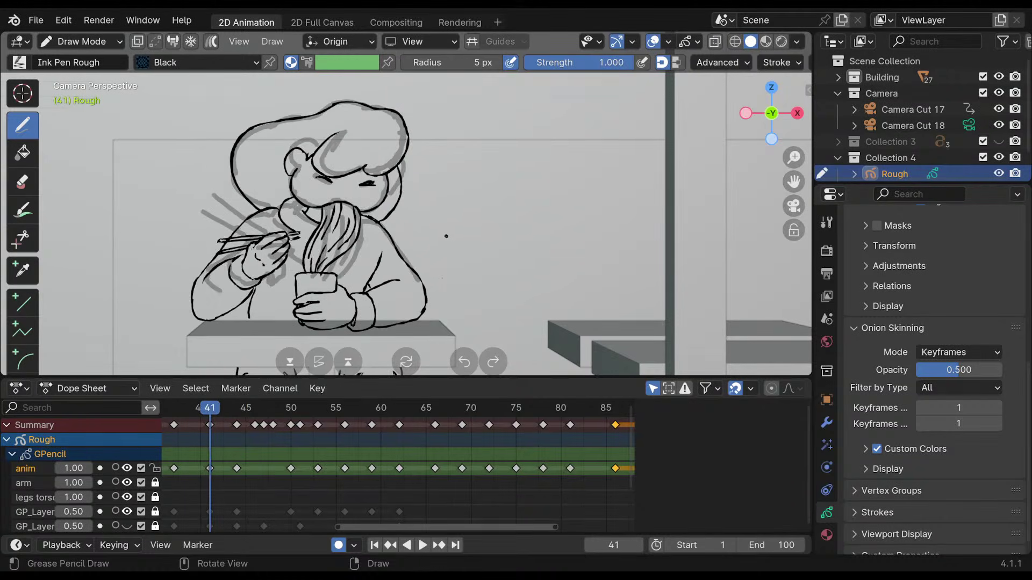
key("Up")
key("Down")
key("Up")
key("Down")
key("Up")
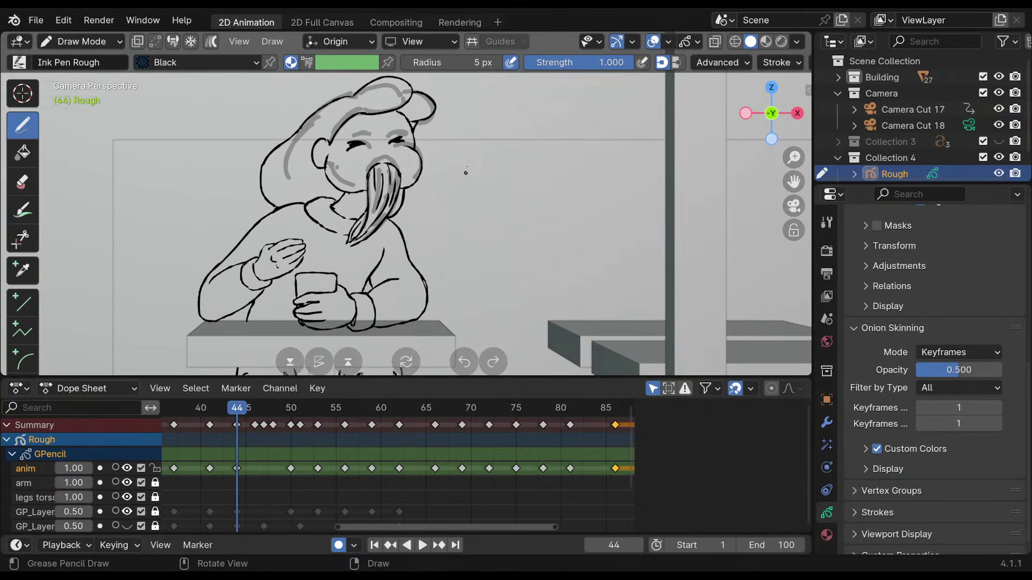
Restore the anim layer's onion skinning and draw the pair of chopsticks in the raised hand on frame 44.
scroll(375, 234, "up", 6)
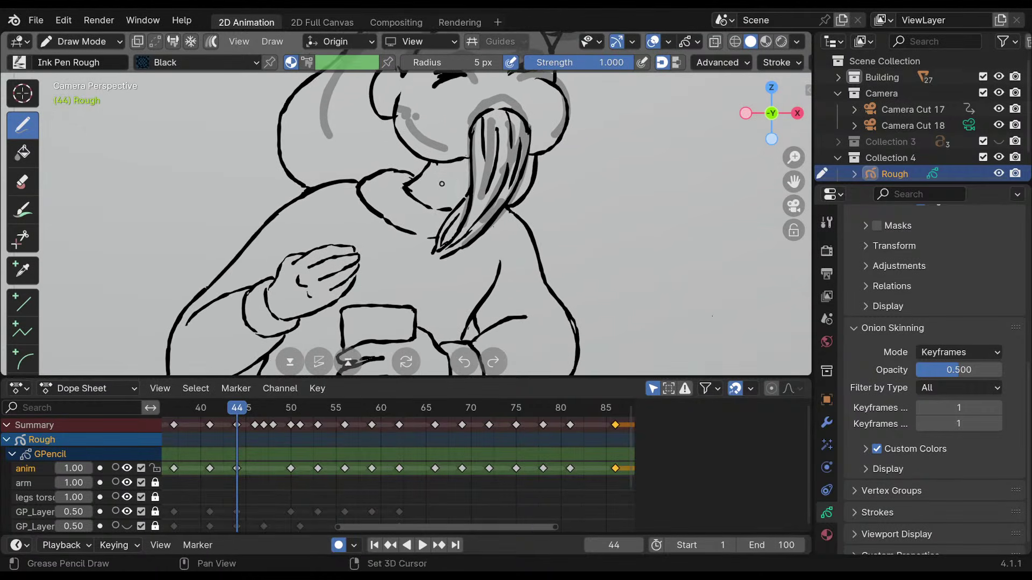
left_click(115, 468)
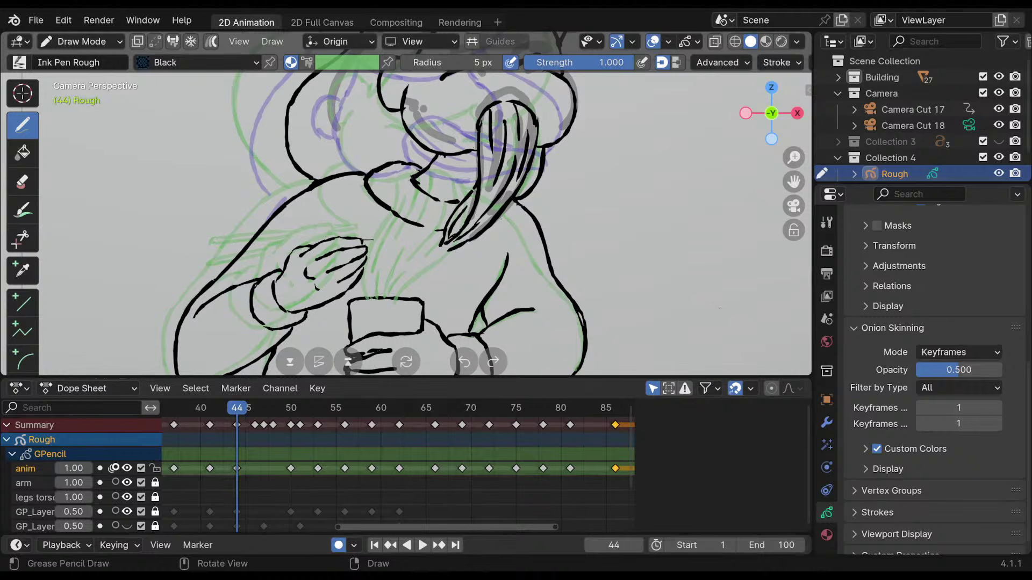
left_click_drag(359, 243, 380, 245)
mouse_move(382, 241)
left_mouse_down()
mouse_move(235, 248)
mouse_move(246, 252)
mouse_move(241, 264)
mouse_move(286, 261)
mouse_move(240, 267)
mouse_move(258, 252)
left_mouse_up()
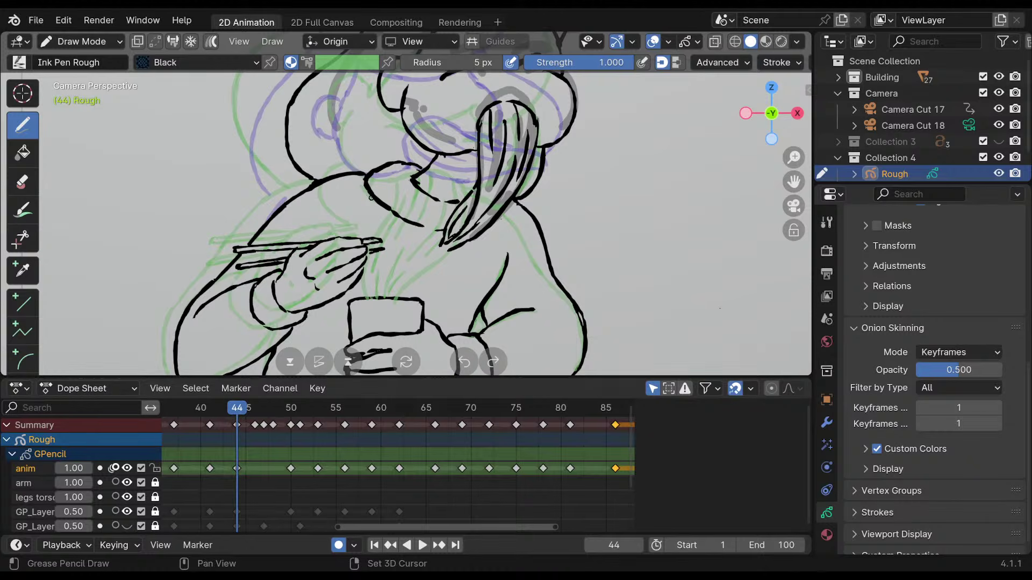
Flip through frames 41, 44 and 50 with onion skinning hidden to check the chopsticks, then restore it on frame 50.
middle_click_drag(371, 198, 297, 219, "shift")
middle_click_drag(395, 231, 372, 271, "ctrl")
left_click(115, 468)
key("Down")
key("Up")
key("Up")
key("Down")
key("Down")
key("Up")
key("Up")
left_click(116, 469)
Undo the short shoulder stroke on frame 50 and extend the lower end of the long hair outline.
mouse_move(411, 228)
middle_mouse_down("shift")
mouse_move(395, 217)
mouse_move(398, 168)
mouse_move(429, 202)
mouse_move(430, 178)
mouse_move(400, 197)
middle_mouse_up("shift")
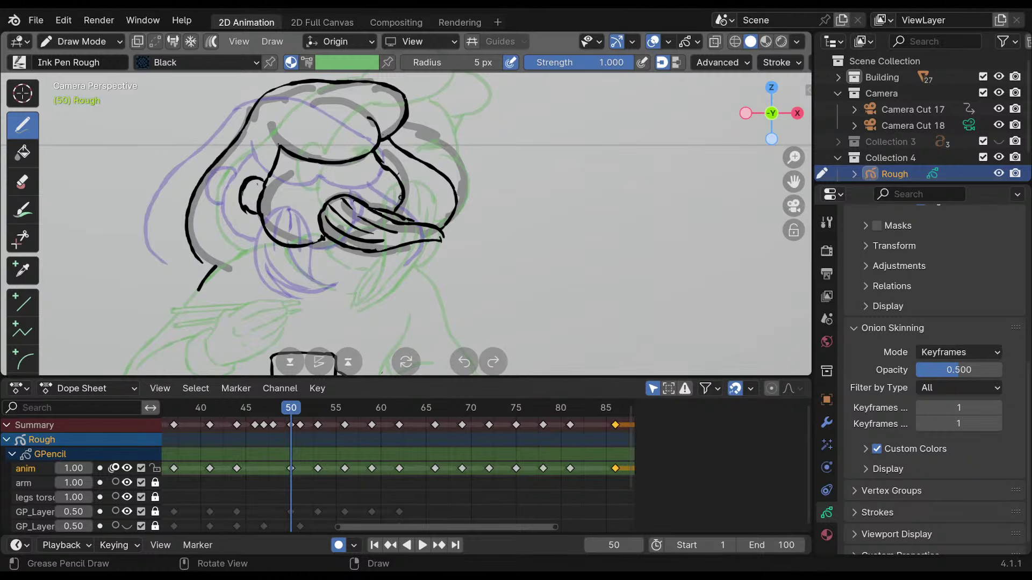
mouse_move(400, 197)
middle_mouse_down("shift")
mouse_move(401, 162)
mouse_move(412, 223)
middle_mouse_up("shift")
key("ctrl+z")
left_click_drag(230, 223, 249, 239)
Flip repeatedly between frames 44 and 50 to compare the body and arm poses.
mouse_move(436, 151)
middle_mouse_down("shift")
mouse_move(423, 149)
mouse_move(424, 222)
mouse_move(363, 163)
middle_mouse_up("shift")
mouse_move(417, 249)
middle_mouse_down("shift")
mouse_move(417, 211)
mouse_move(456, 197)
mouse_move(450, 187)
mouse_move(437, 194)
middle_mouse_up("shift")
key("Down")
key("Up")
key("Down")
key("Up")
key("Down")
key("Up")
key("Down")
key("Up")
key("Down")
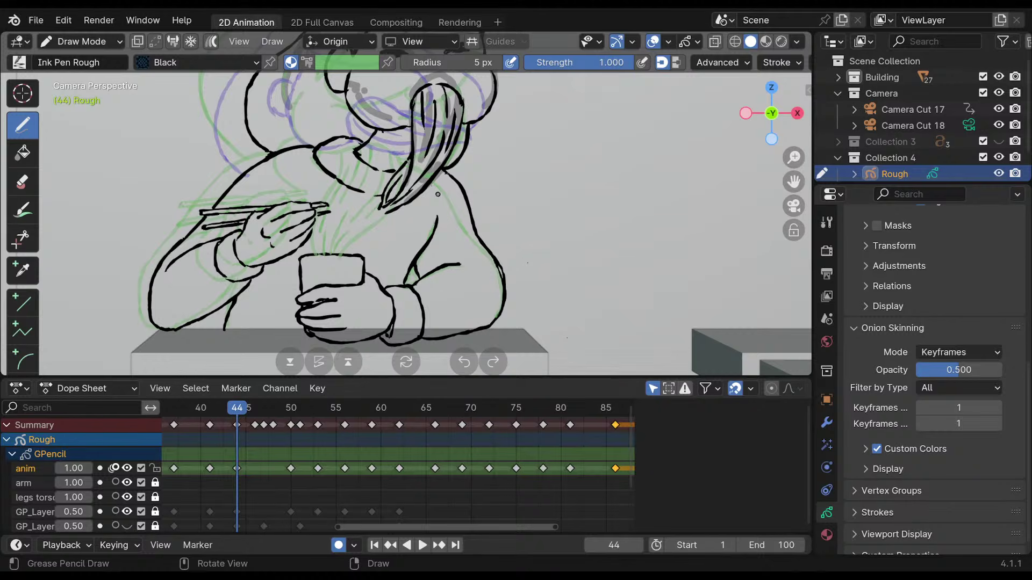
key("Up")
key("Down")
key("Up")
key("Down")
key("Up")
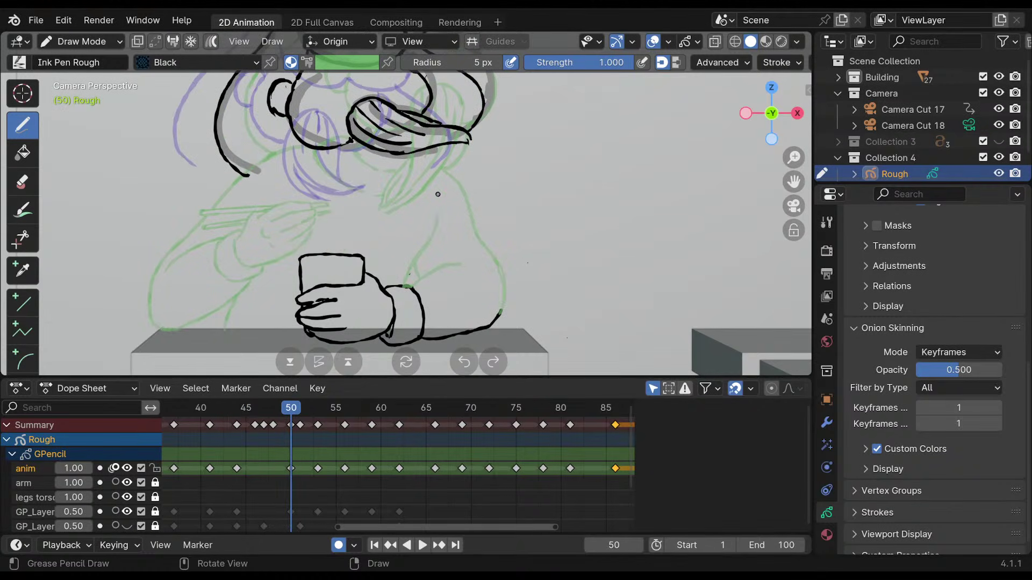
Draw the elbow curve of the cup-holding arm on frame 50 and clean up the fringe line across the forehead.
middle_click_drag(438, 166, 444, 165, "shift")
left_click_drag(489, 317, 494, 288)
mouse_move(442, 190)
middle_mouse_down("shift")
mouse_move(468, 212)
mouse_move(471, 230)
middle_mouse_up("shift")
mouse_move(469, 219)
middle_mouse_down("ctrl")
mouse_move(468, 257)
mouse_move(456, 206)
mouse_move(328, 142)
middle_mouse_up("ctrl")
mouse_move(310, 148)
left_mouse_down("ctrl")
mouse_move(367, 165)
mouse_move(300, 162)
mouse_move(359, 165)
left_mouse_up("ctrl")
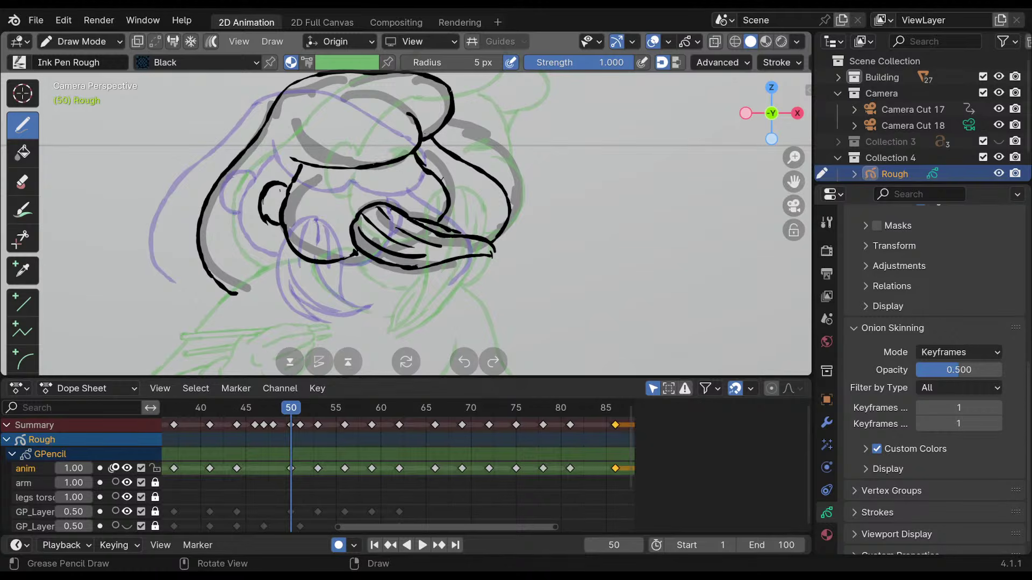
Flip back and forth around frame 50 and step forward to frame 56 to review the upcoming body and chopstick poses.
scroll(476, 210, "down", 5)
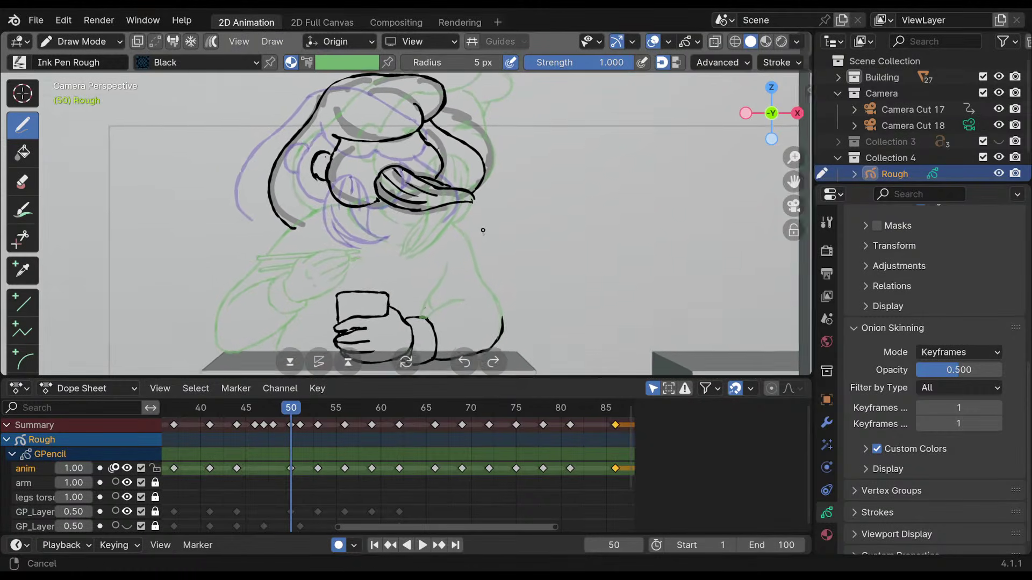
key("Down")
key("Up")
key("Down")
key("Down")
key("Up")
key("Up")
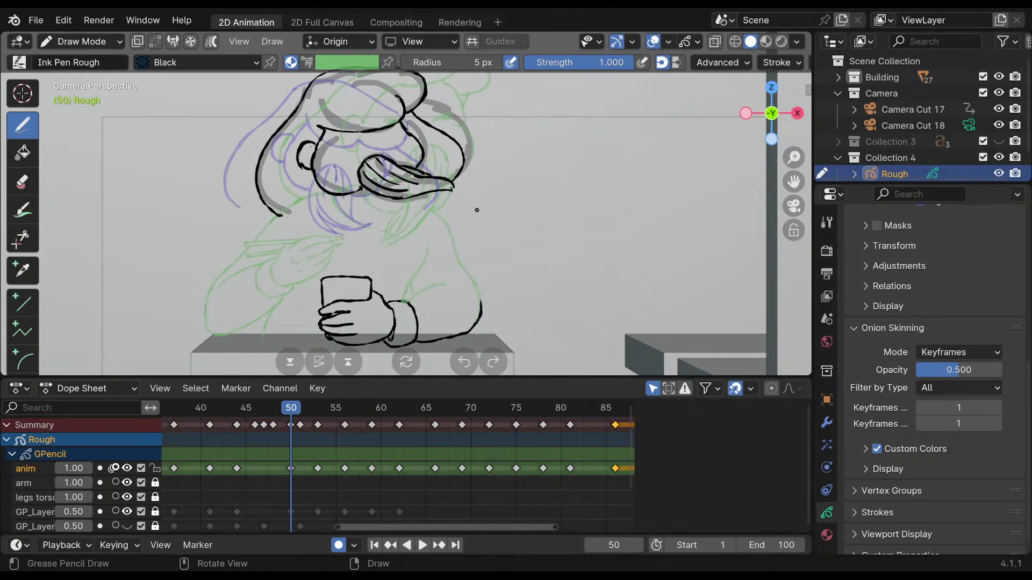
key("Up")
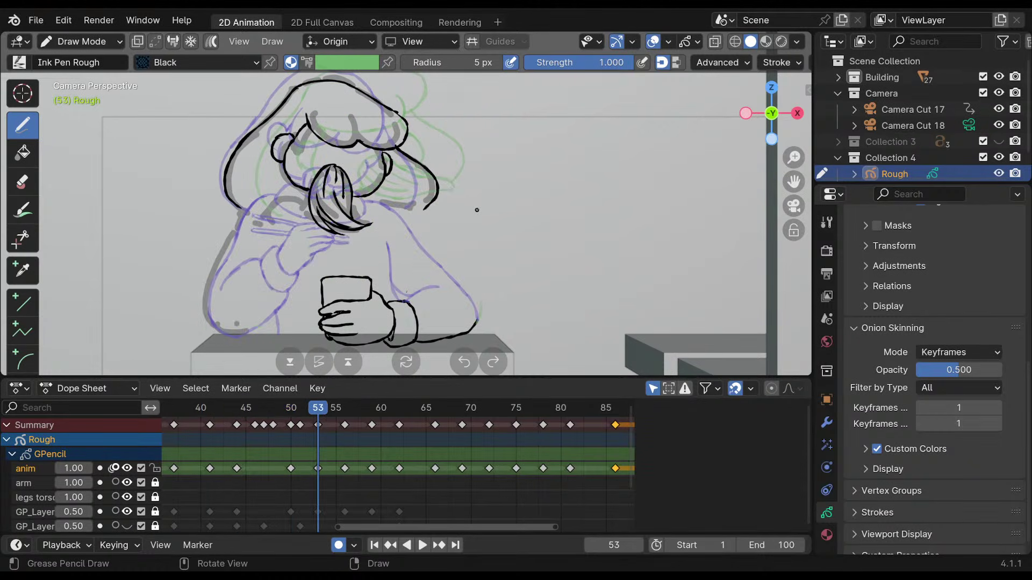
key("Up")
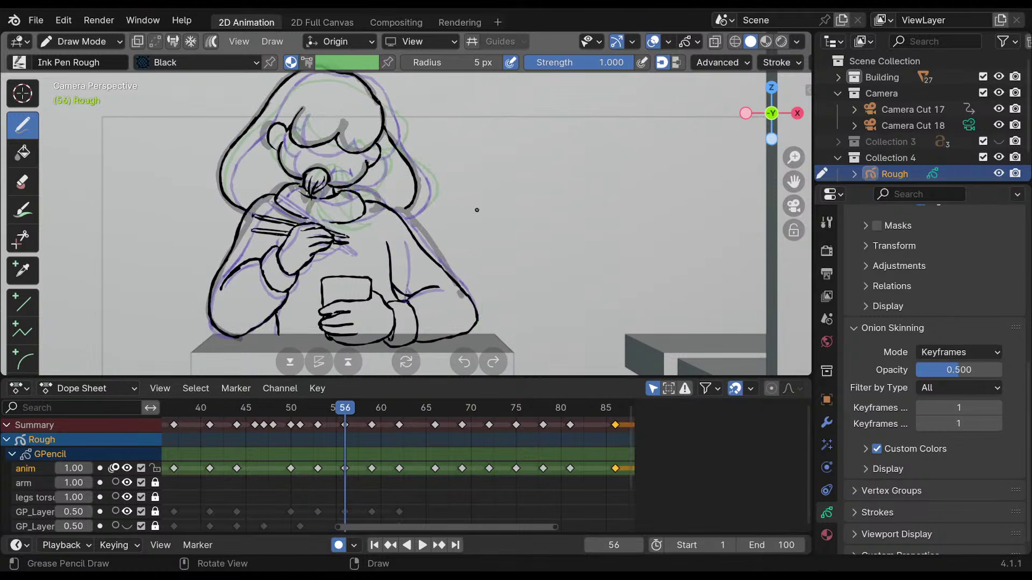
Compare the character's drawings on the keyframes between 50 and 56 to judge the missing body pose on frame 53.
key("Down")
key("Down")
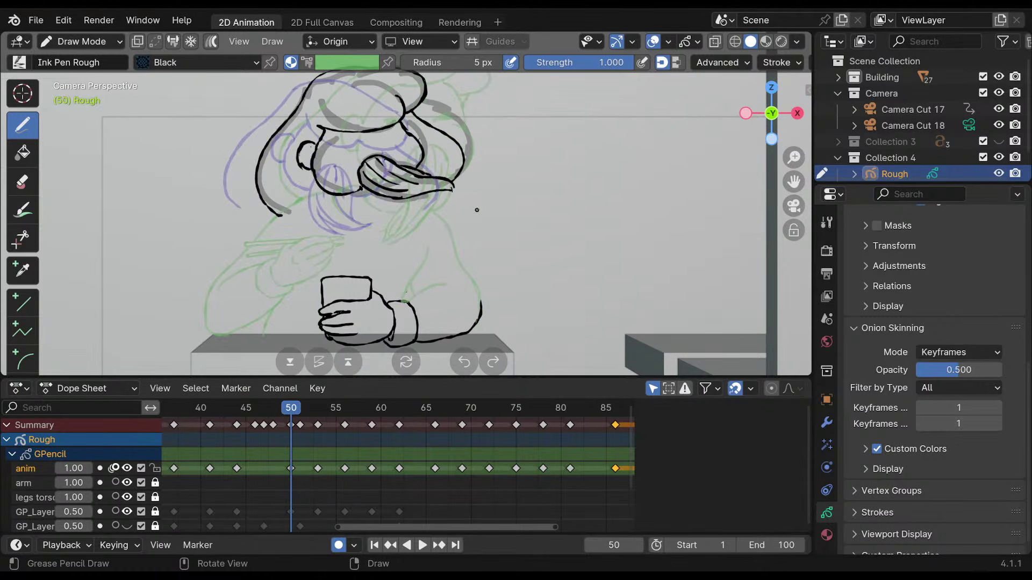
middle_click_drag(468, 232, 514, 183, "shift")
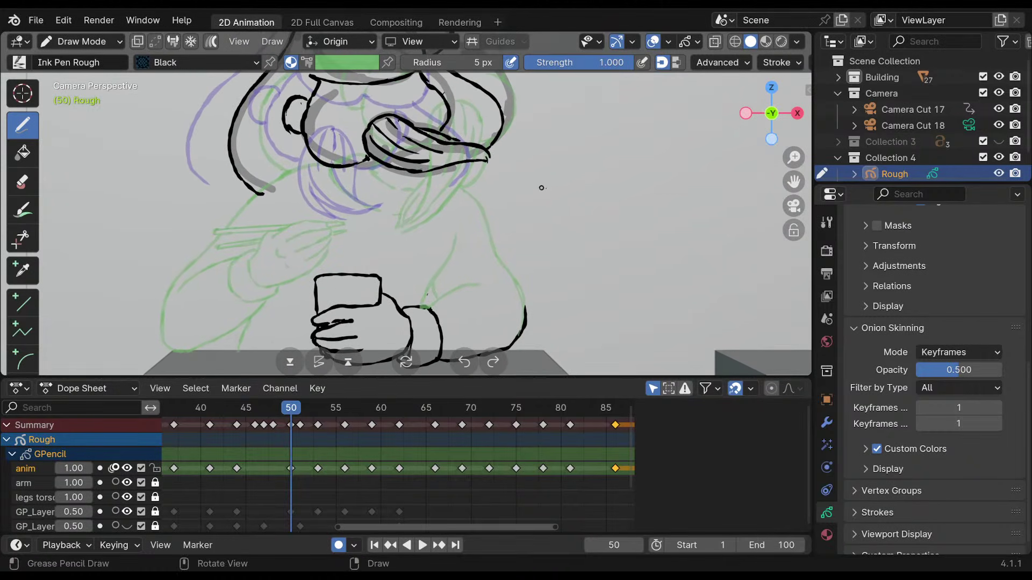
key("Up")
key("Up")
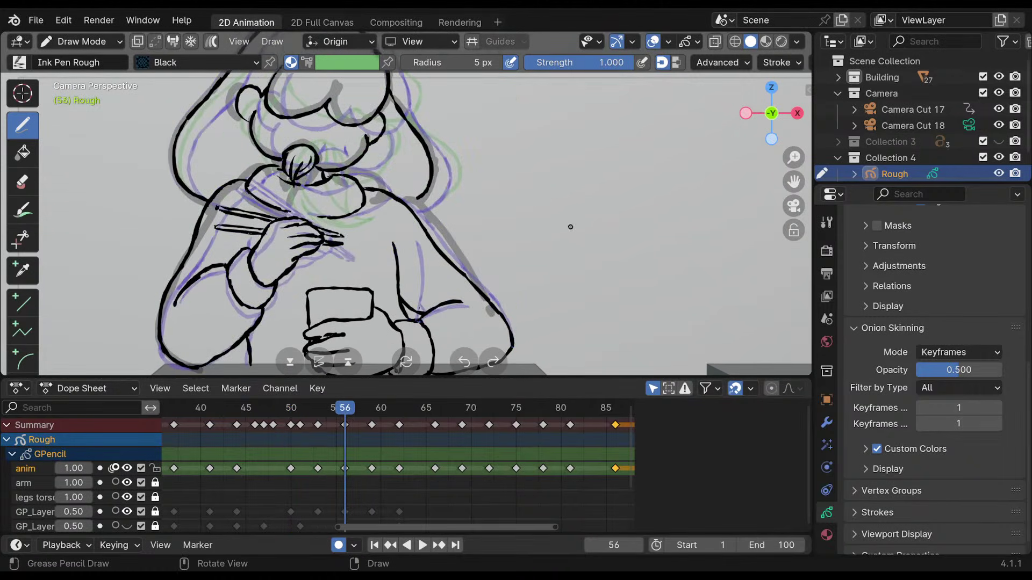
key("Down")
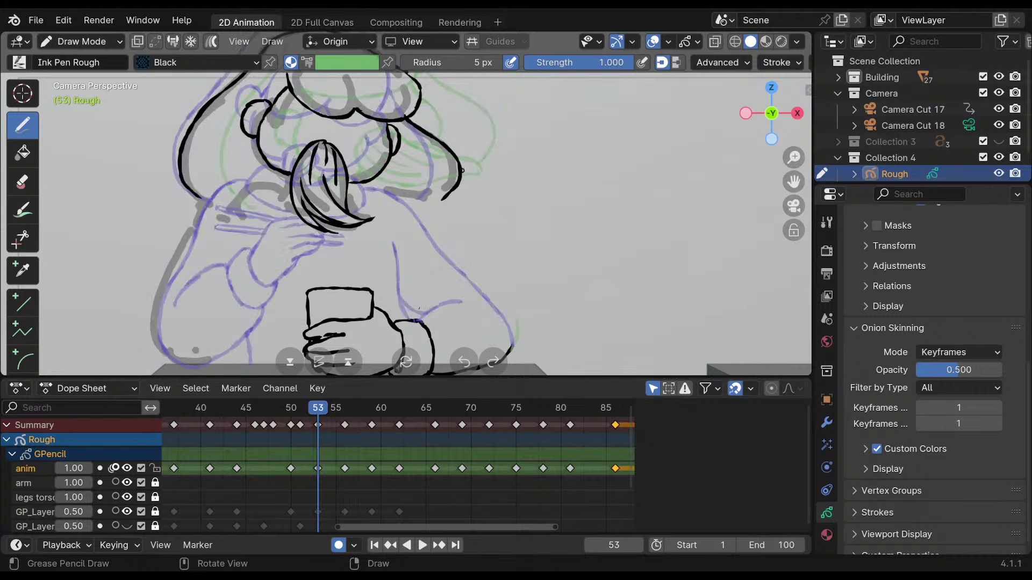
key("Down")
key("Up")
key("Up")
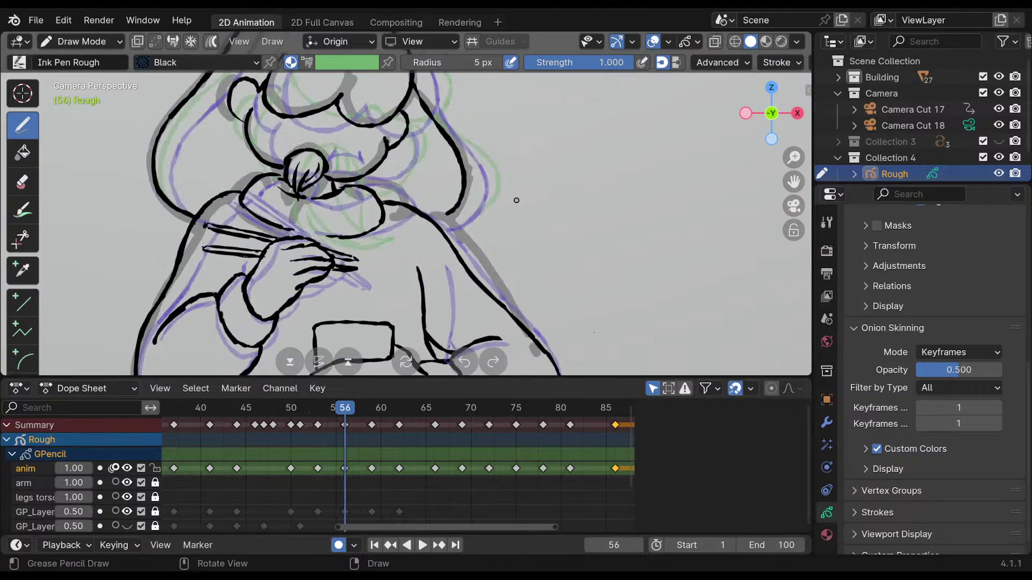
On frame 53, draw the shoulder and full outline of the chopstick-side arm, down around the elbow on the table.
key("Down")
mouse_move(267, 176)
left_mouse_down()
mouse_move(248, 206)
mouse_move(189, 222)
mouse_move(182, 280)
left_mouse_up()
mouse_move(267, 197)
left_mouse_down("ctrl")
mouse_move(252, 188)
mouse_move(288, 220)
left_mouse_up("ctrl")
key("ctrl+z")
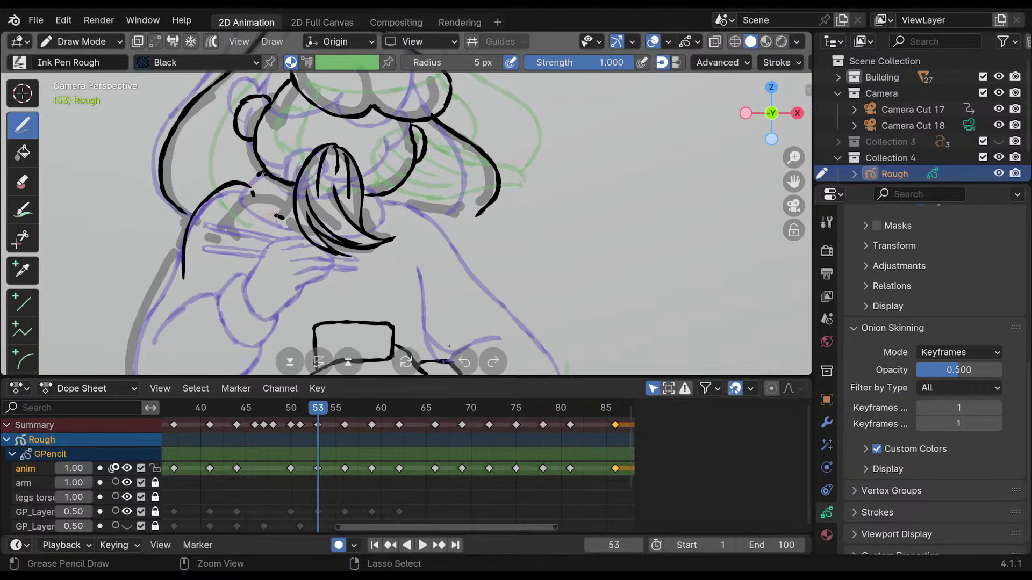
key("ctrl+shift+z")
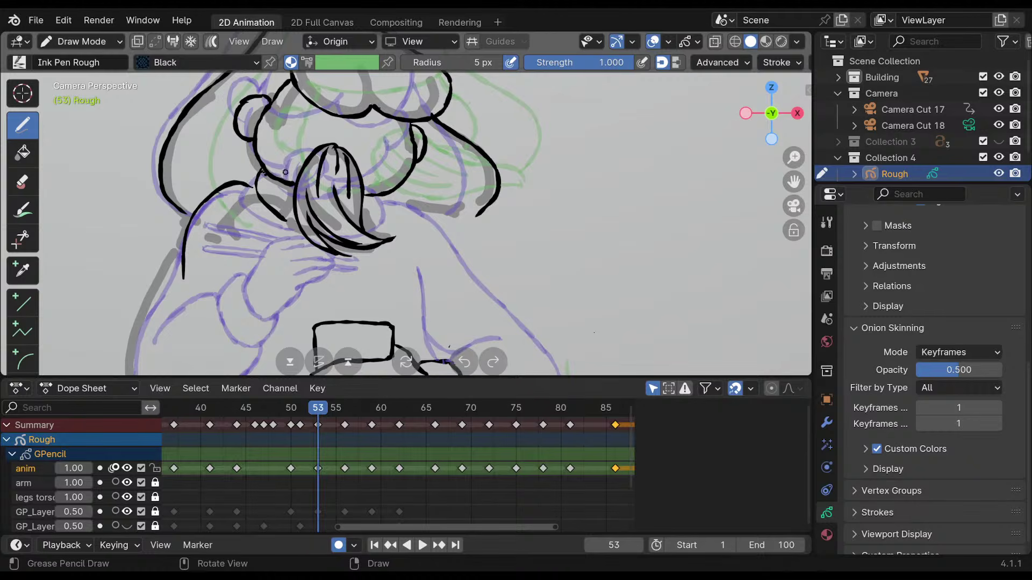
middle_click_drag(283, 168, 304, 126, "shift")
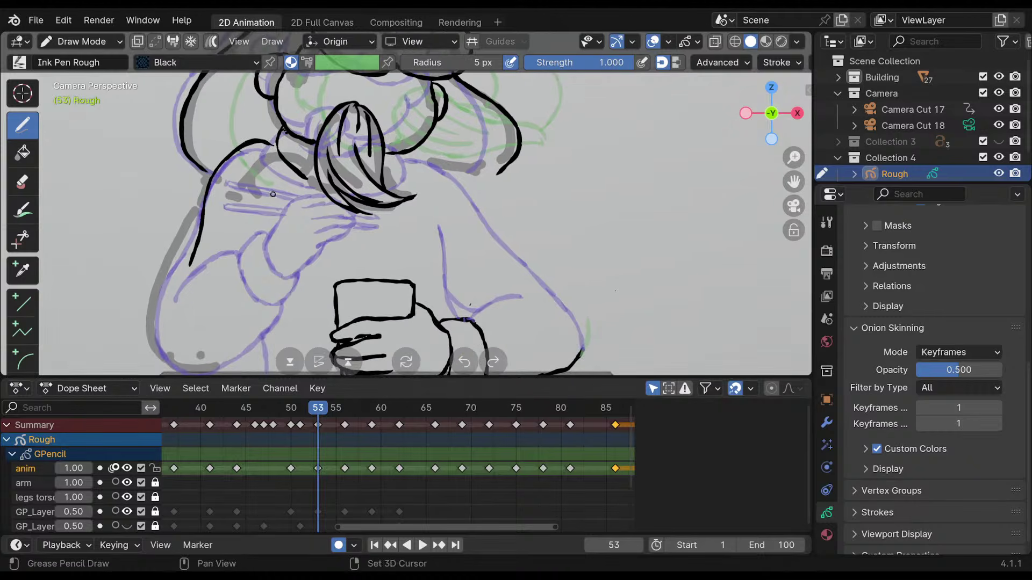
middle_click_drag(272, 196, 289, 155, "shift")
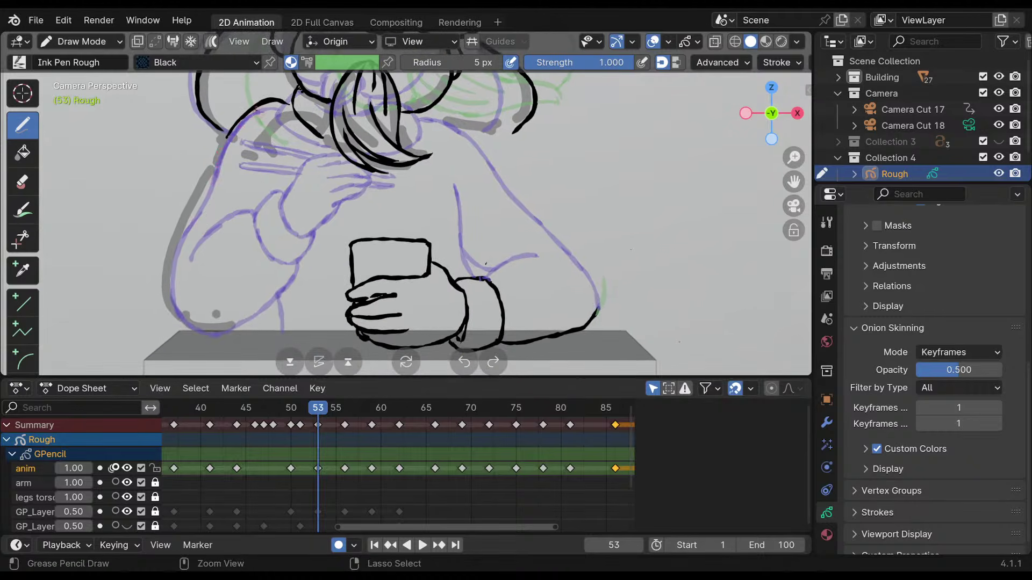
mouse_move(371, 146)
middle_mouse_down("shift")
mouse_move(371, 255)
mouse_move(371, 203)
middle_mouse_up("shift")
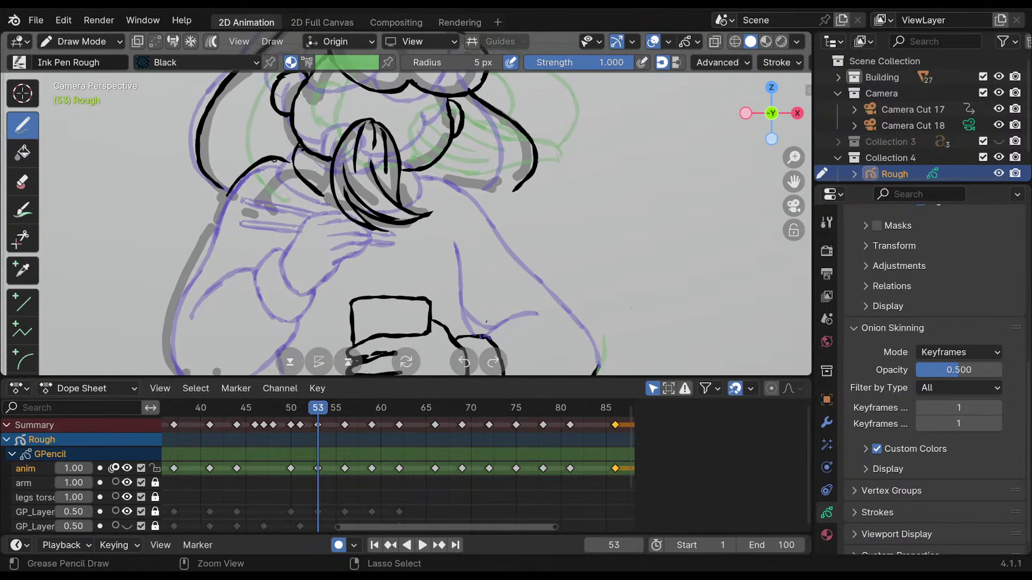
left_click_drag(285, 168, 195, 285)
middle_click_drag(247, 215, 264, 164, "shift")
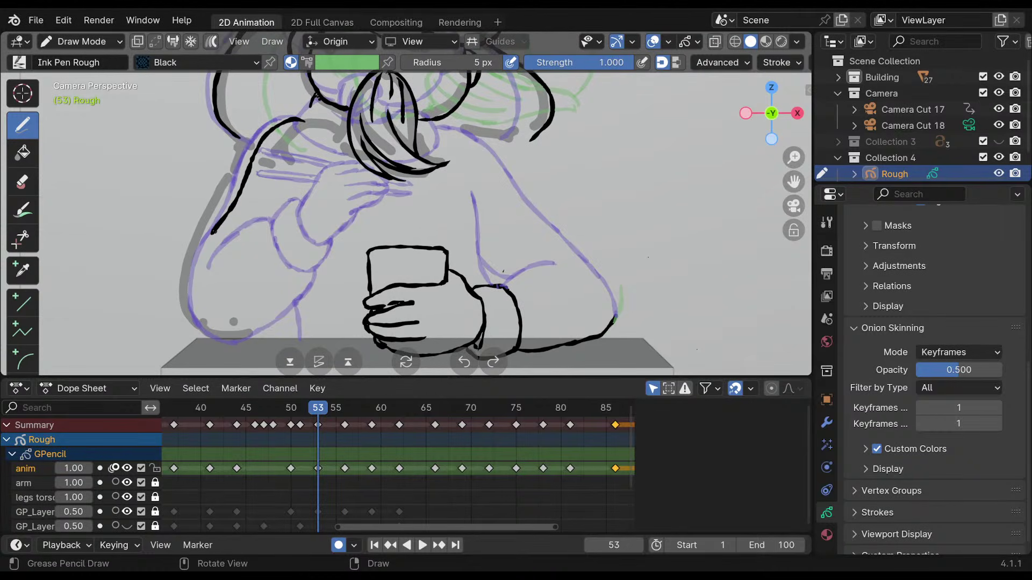
mouse_move(214, 233)
left_mouse_down()
mouse_move(194, 275)
mouse_move(194, 320)
mouse_move(231, 341)
mouse_move(278, 321)
mouse_move(313, 271)
left_mouse_up()
Examine how the body and arms move across the keyframes from 44 to 56.
mouse_move(337, 221)
middle_mouse_down("shift")
mouse_move(280, 301)
mouse_move(491, 226)
mouse_move(449, 223)
middle_mouse_up("shift")
key("Up")
key("Down")
key("Up")
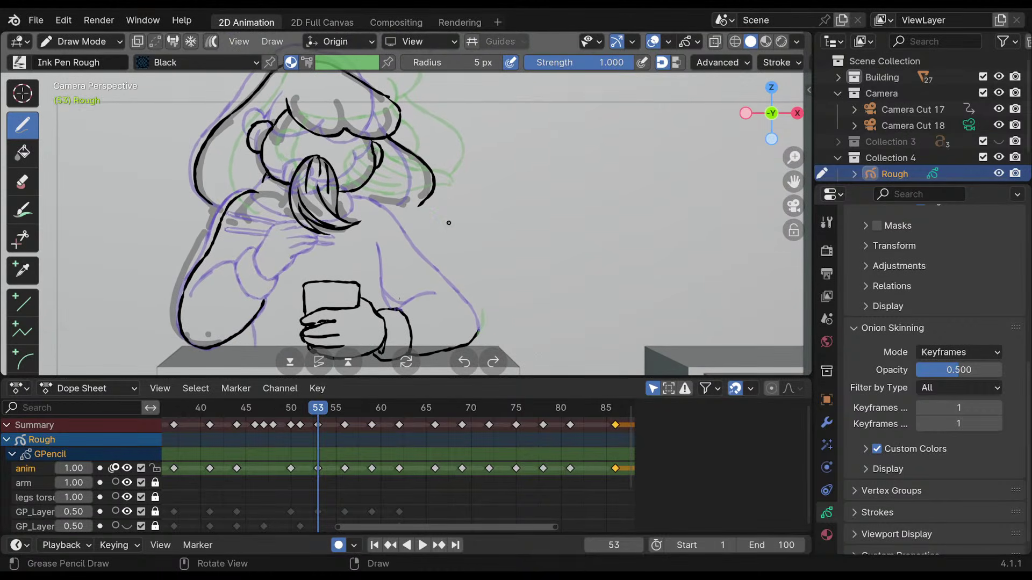
key("Down")
key("Up")
key("Down")
key("Down")
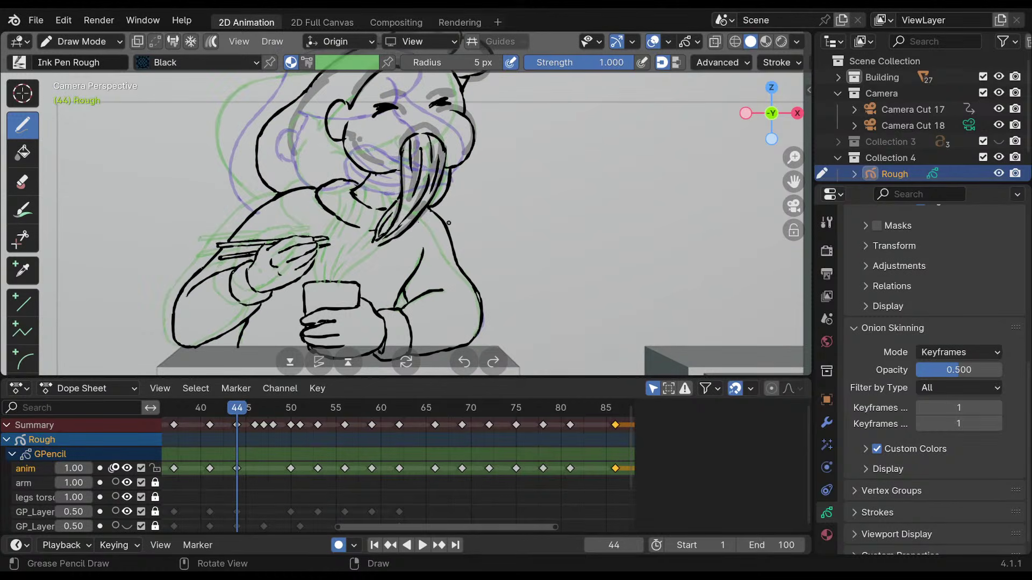
key("Up")
key("Up")
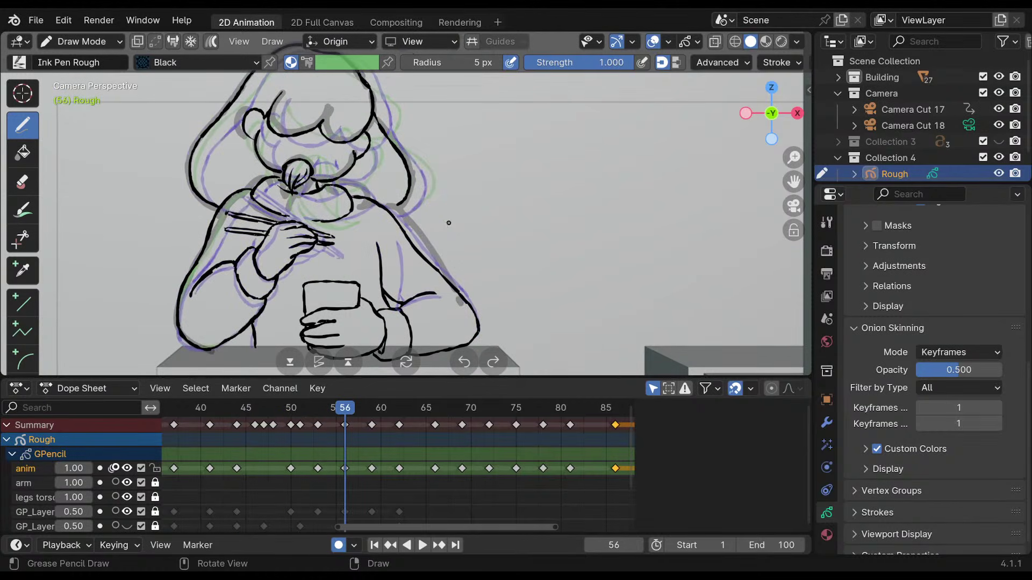
On frame 53, draw the cup-side shoulder and the outer arm line down to the elbow.
key("Down")
mouse_move(449, 223)
middle_mouse_down("ctrl")
mouse_move(442, 161)
mouse_move(422, 196)
mouse_move(426, 120)
middle_mouse_up("ctrl")
mouse_move(363, 183)
left_mouse_down()
mouse_move(393, 186)
mouse_move(435, 236)
left_mouse_up()
middle_click_drag(403, 213, 351, 150, "shift")
mouse_move(373, 170)
left_mouse_down()
mouse_move(449, 251)
mouse_move(476, 318)
left_mouse_up()
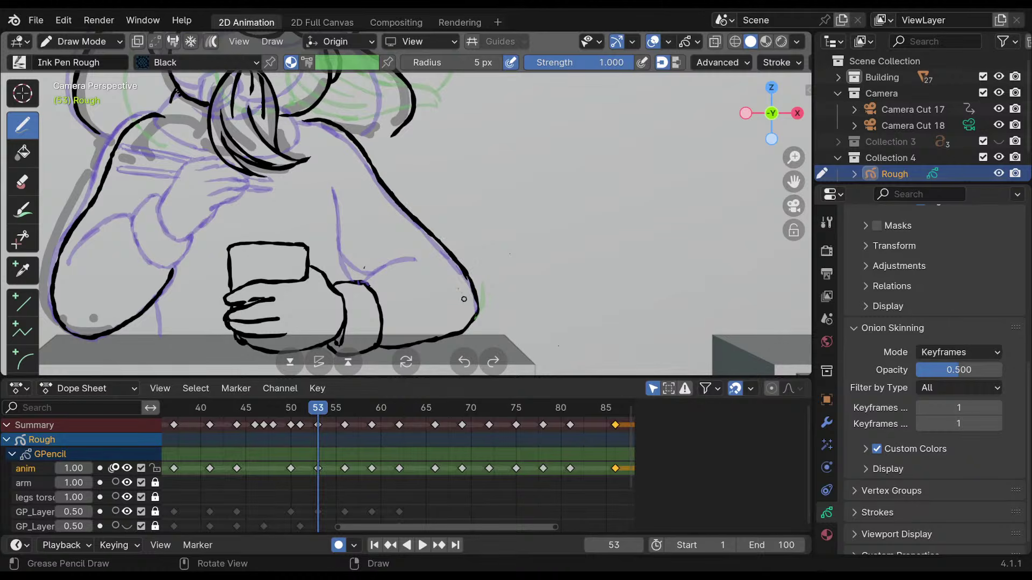
Draw the inner line of the cup-side arm and the sleeve folds above its cuff.
left_click_drag(367, 279, 418, 254)
left_click_drag(344, 246, 371, 272)
left_click_drag(341, 191, 353, 279)
mouse_move(327, 230)
middle_mouse_down("shift")
mouse_move(371, 247)
mouse_move(419, 229)
middle_mouse_up("shift")
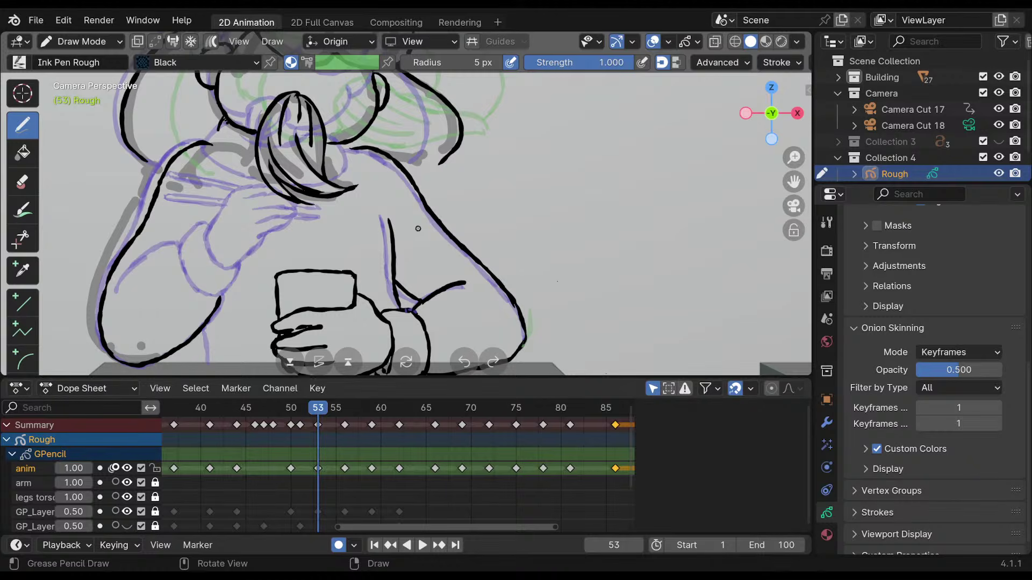
Check the neighbouring keyframes, and draw the rounded outline and fingers of the chopstick hand below the hair on frame 53.
key("Down")
key("Down")
key("Up")
key("Up")
key("Down")
key("Up")
middle_click_drag(418, 228, 381, 189, "ctrl")
mouse_move(326, 222)
left_mouse_down()
mouse_move(269, 225)
mouse_move(236, 284)
mouse_move(279, 302)
mouse_move(328, 280)
left_mouse_up()
mouse_move(337, 227)
left_mouse_down()
mouse_move(352, 238)
mouse_move(309, 280)
mouse_move(323, 267)
left_mouse_up()
left_click_drag(297, 231, 346, 237)
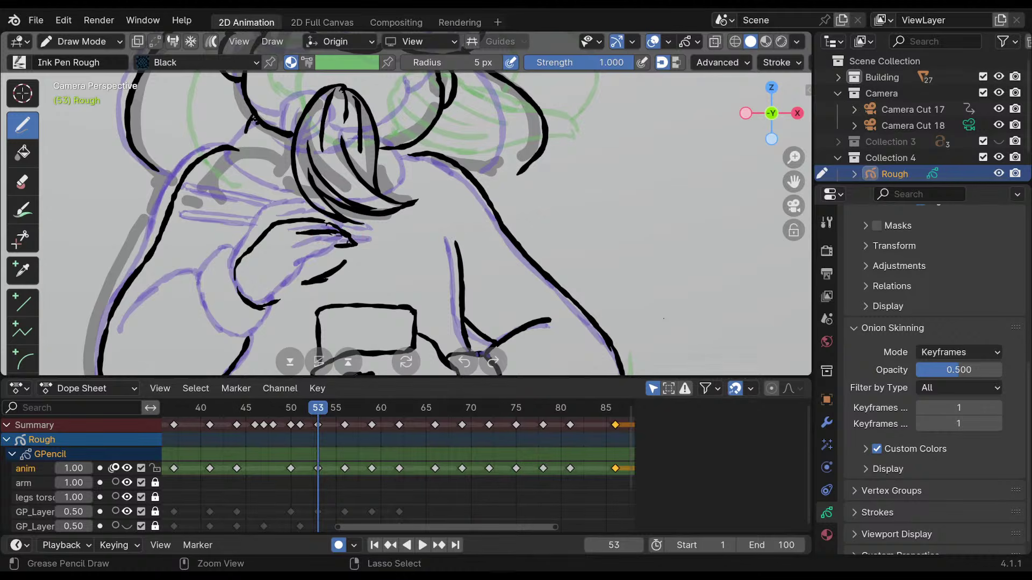
left_click_drag(339, 246, 294, 251)
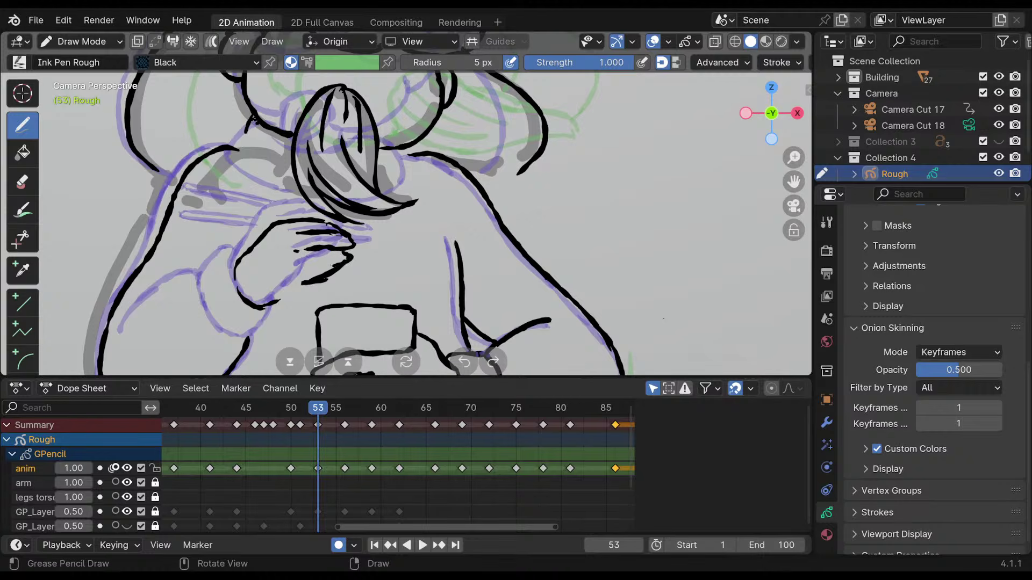
key("ctrl+z")
Draw the chopstick hand's lower edge, the small crease marks inside it, and the line along its back.
mouse_move(318, 262)
left_mouse_down()
mouse_move(305, 263)
mouse_move(340, 270)
mouse_move(312, 282)
mouse_move(292, 254)
mouse_move(339, 271)
mouse_move(275, 299)
left_mouse_up()
left_click_drag(281, 242, 281, 257)
left_click_drag(281, 267, 284, 274)
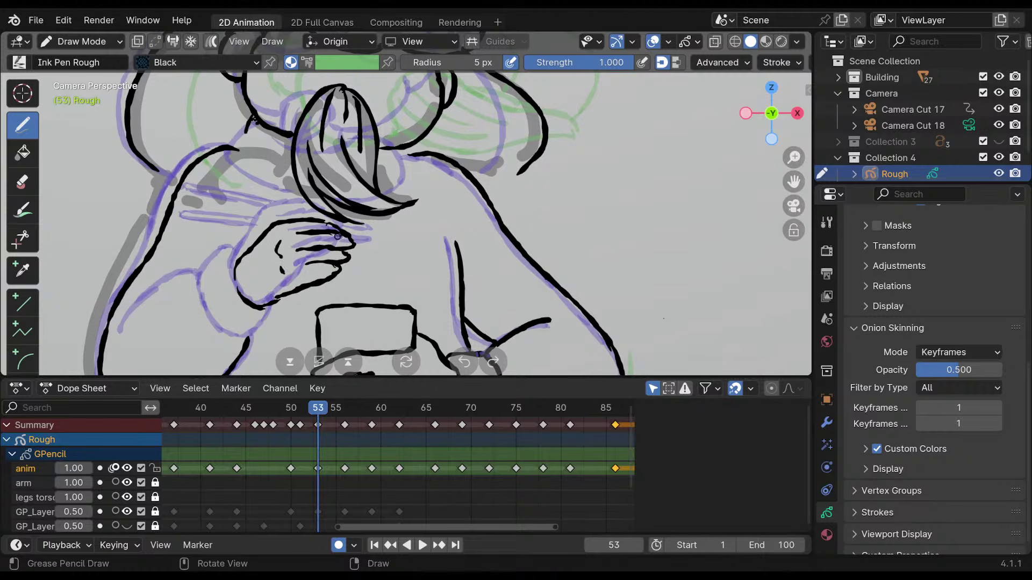
left_click_drag(264, 230, 308, 214)
Clean up the strokes around the chopstick hand's knuckles and fingertips, undoing the unwanted erasures.
middle_click_drag(396, 233, 394, 227, "shift")
mouse_move(286, 231)
left_mouse_down("ctrl")
mouse_move(277, 238)
mouse_move(314, 222)
mouse_move(332, 230)
left_mouse_up("ctrl")
mouse_move(344, 276)
left_mouse_down("ctrl")
mouse_move(316, 273)
mouse_move(344, 273)
mouse_move(291, 305)
left_mouse_up("ctrl")
key("ctrl+z")
mouse_move(351, 209)
middle_mouse_down("shift")
mouse_move(361, 193)
mouse_move(371, 230)
middle_mouse_up("shift")
left_click_drag(334, 286, 323, 290, "ctrl")
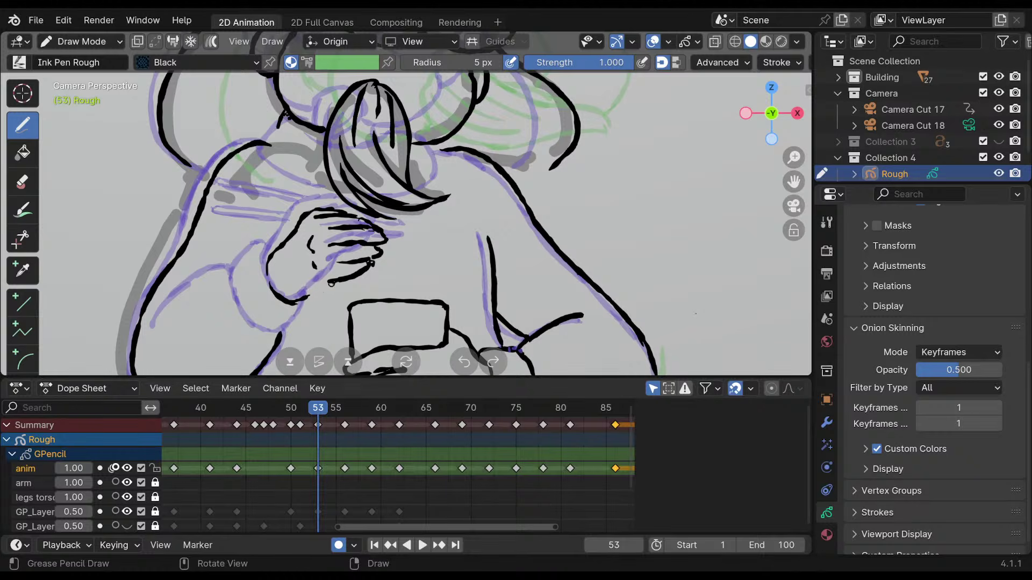
key("ctrl+z")
middle_click_drag(395, 237, 404, 270, "shift")
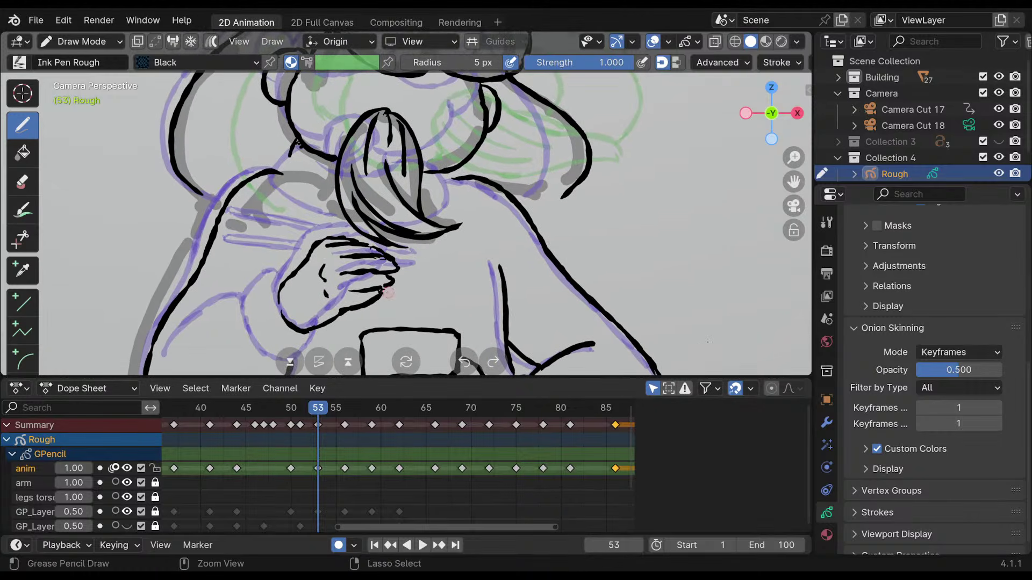
middle_click_drag(416, 228, 428, 235, "shift")
Compare the hand with the adjacent keyframes and rework its outline along the back of the hand on frame 53.
key("Down")
key("Up")
key("Up")
key("Down")
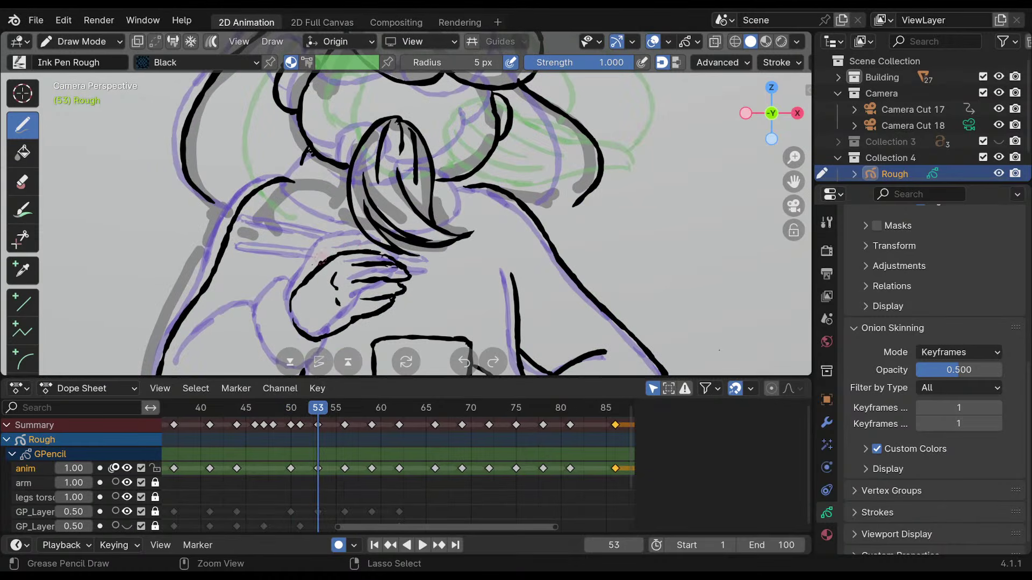
left_click_drag(298, 289, 316, 259)
mouse_move(319, 254)
left_mouse_down()
mouse_move(351, 250)
mouse_move(312, 262)
left_mouse_up()
mouse_move(435, 224)
middle_mouse_down("shift")
mouse_move(466, 234)
mouse_move(440, 215)
middle_mouse_up("shift")
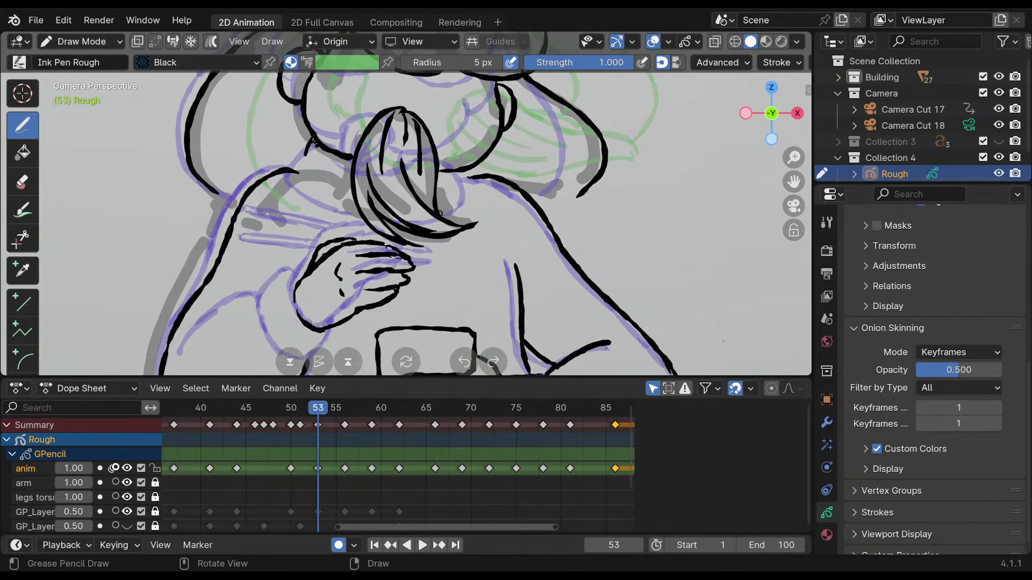
Step through the surrounding frames and erase a small bit of the line on the back of the hand.
key("Left")
key("Left")
key("Left")
key("Right")
key("Right")
key("Right")
mouse_move(327, 256)
left_mouse_down("ctrl")
mouse_move(317, 270)
mouse_move(324, 258)
left_mouse_up("ctrl")
middle_click_drag(448, 200, 455, 186, "shift")
Compare the chopstick hand's position on frame 53 with the keyframes before and after it.
key("Down")
key("Up")
key("Up")
key("Down")
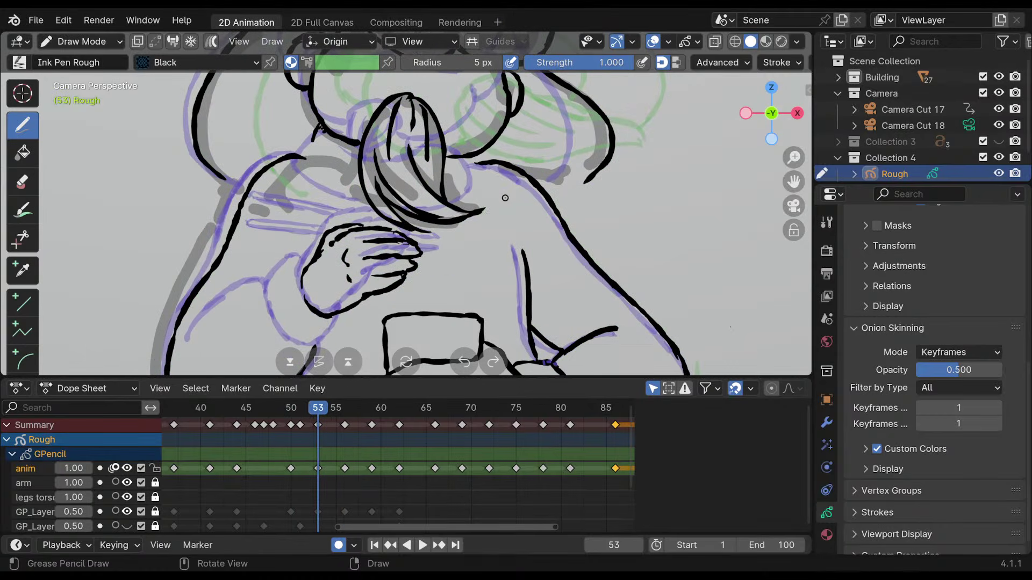
key("Down")
key("Up")
key("Up")
key("Down")
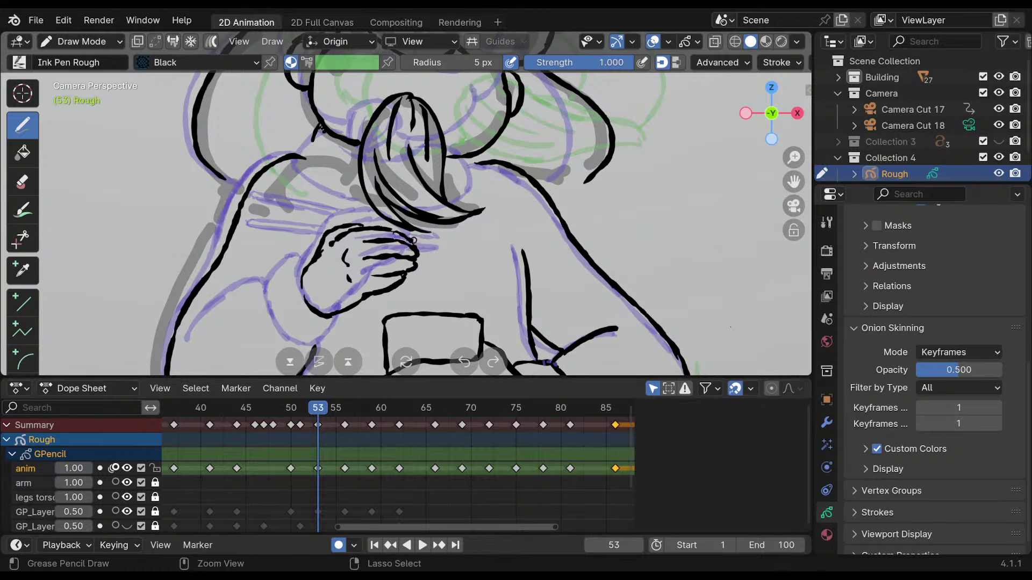
middle_click_drag(471, 159, 424, 219, "shift")
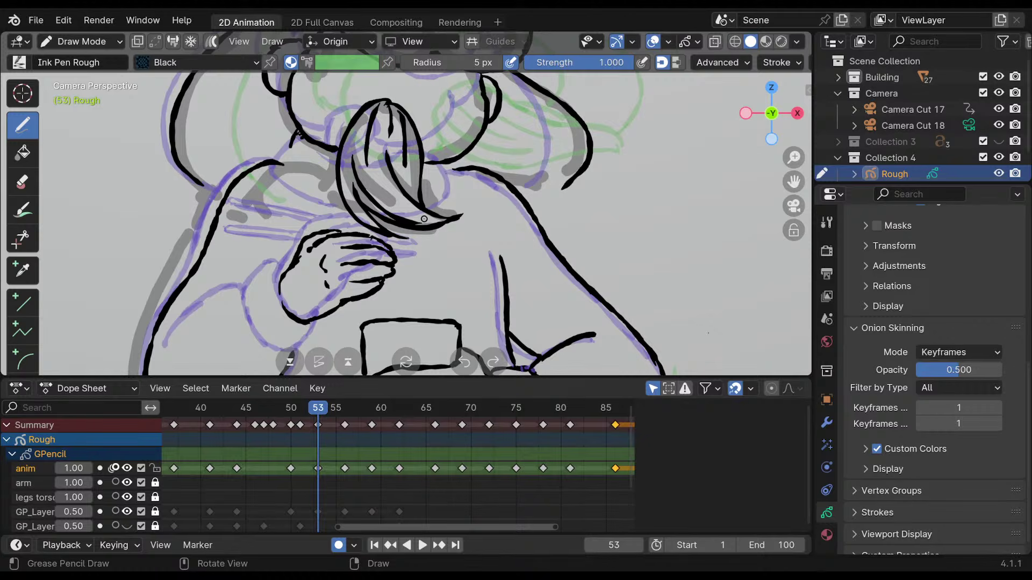
mouse_move(424, 219)
middle_mouse_down("shift")
mouse_move(462, 215)
mouse_move(446, 236)
middle_mouse_up("shift")
left_click_drag(446, 248, 341, 236)
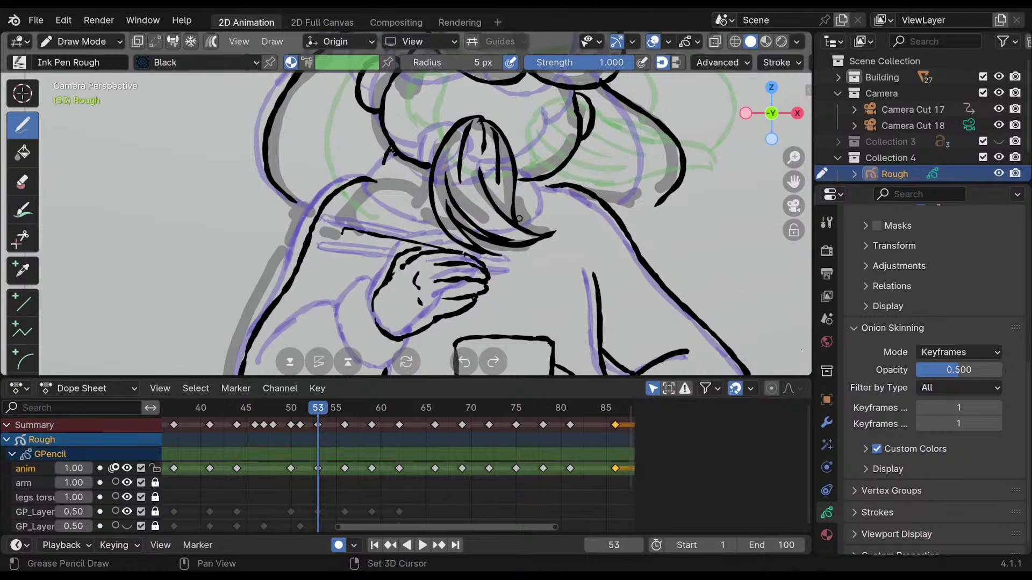
middle_click_drag(529, 219, 537, 234, "shift")
mouse_move(369, 242)
left_mouse_down("ctrl")
mouse_move(356, 245)
mouse_move(450, 263)
left_mouse_up("ctrl")
Check the chopsticks on frame 56, and draw a chopstick through the hand on frame 53 with its tip past the fingertips.
key("Down")
key("Up")
key("Up")
key("Down")
key("Down")
key("Up")
key("Up")
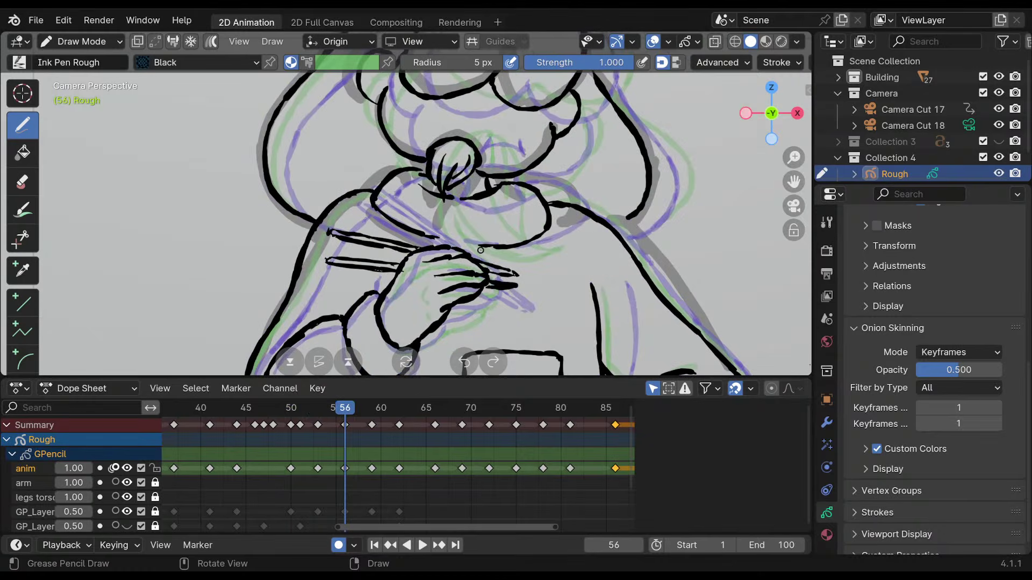
key("Down")
left_click_drag(490, 280, 517, 287)
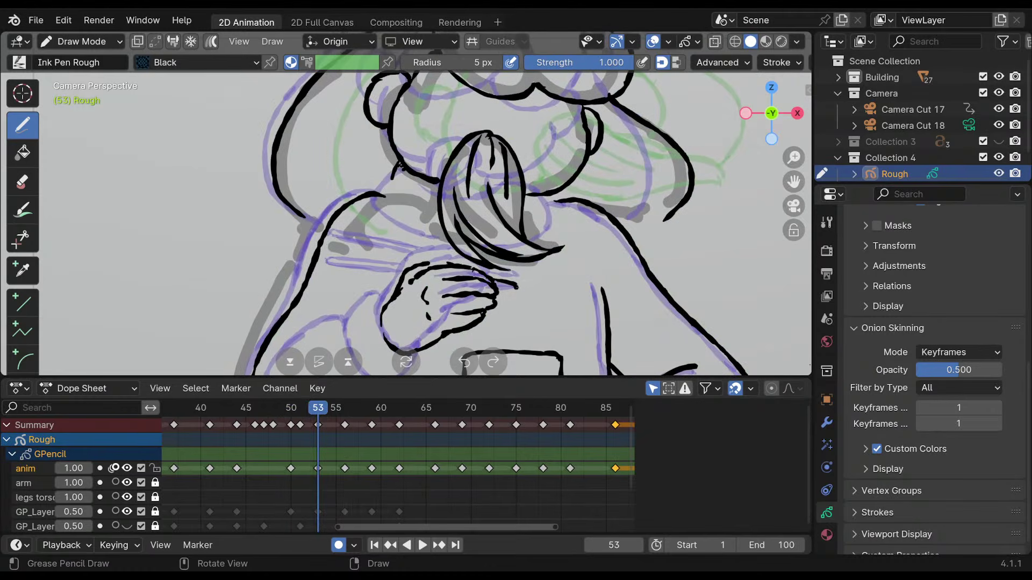
left_click_drag(450, 263, 357, 255)
Refine the chopstick on frame 53 with a second edge line, and undo the attempts at closing its rear end.
mouse_move(417, 268)
left_mouse_down("ctrl")
mouse_move(428, 264)
mouse_move(349, 254)
mouse_move(434, 271)
left_mouse_up("ctrl")
key("ctrl+z")
key("ctrl+z")
key("ctrl+z")
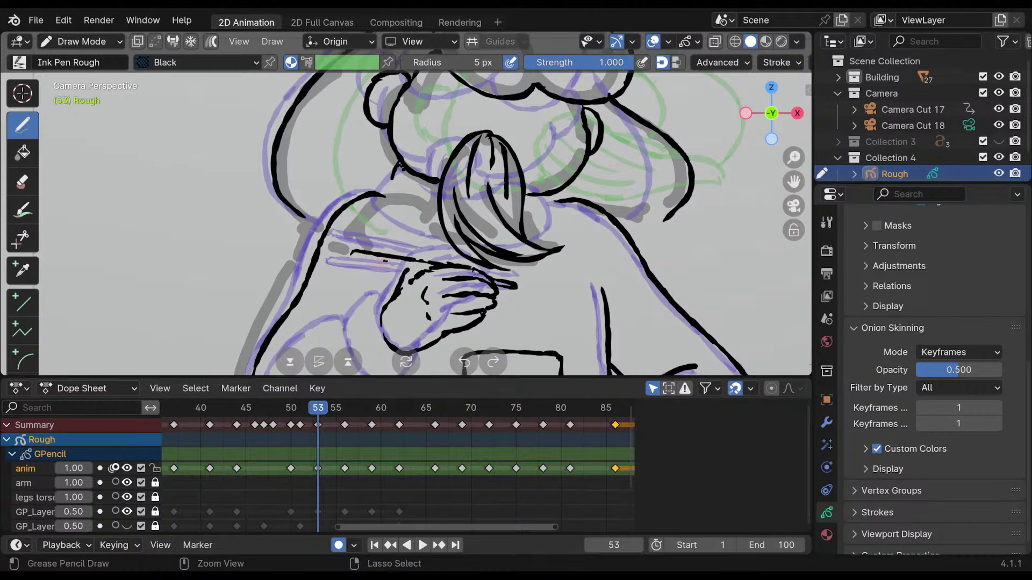
mouse_move(353, 254)
left_mouse_down()
mouse_move(415, 266)
mouse_move(356, 251)
left_mouse_up()
key("ctrl+z")
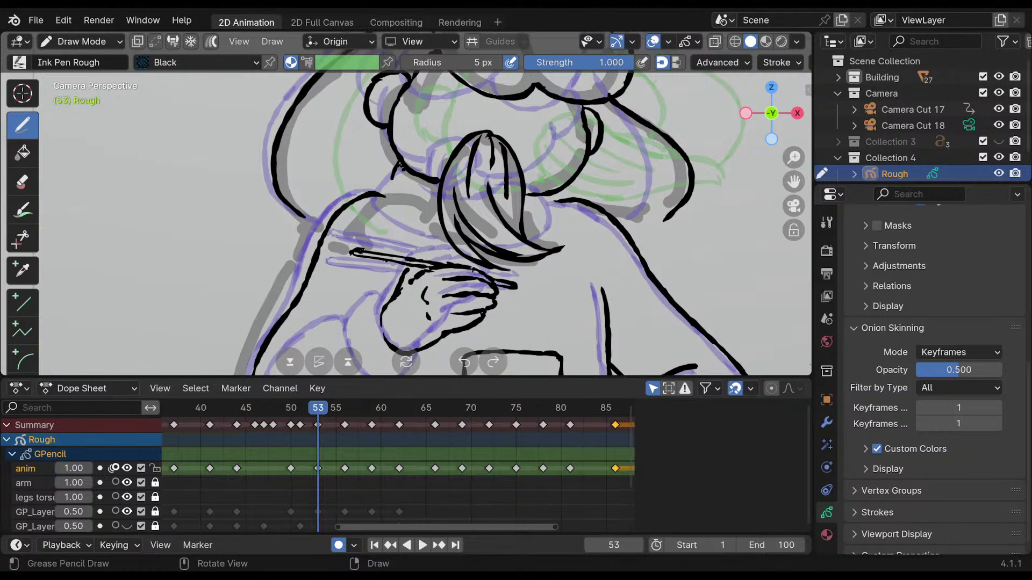
key("ctrl+z")
mouse_move(358, 250)
left_mouse_down()
mouse_move(417, 259)
mouse_move(355, 250)
left_mouse_up()
key("ctrl+z")
key("ctrl+z")
Compare the chopsticks across keyframes, and move the lower chopstick and its tip closer to the upper one on frame 56.
key("Up")
key("Down")
key("Down")
key("Up")
key("Up")
key("Down")
key("Down")
key("Up")
key("Up")
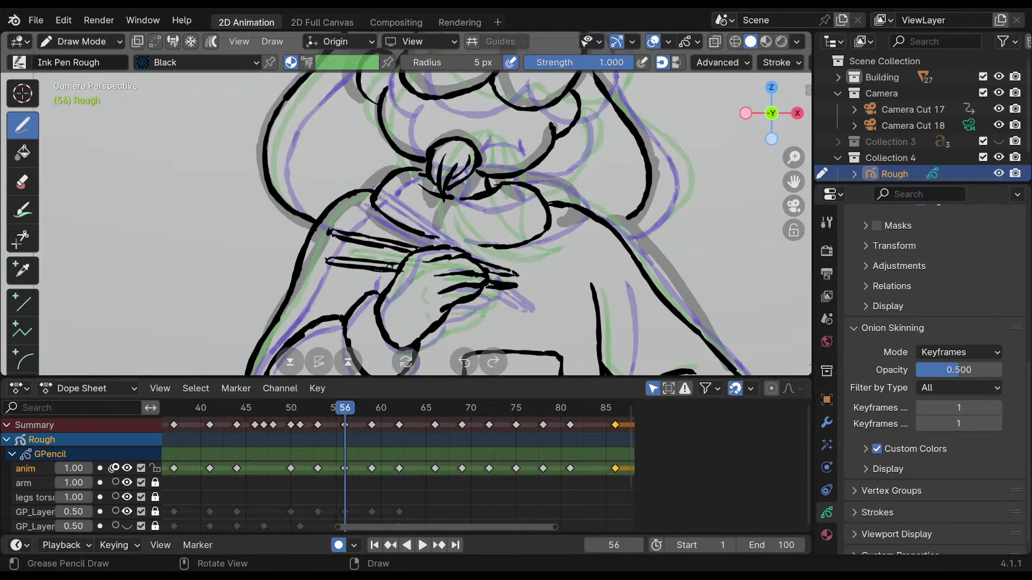
mouse_move(389, 263)
left_mouse_down("ctrl")
mouse_move(331, 264)
mouse_move(392, 261)
mouse_move(329, 247)
mouse_move(406, 264)
left_mouse_up("ctrl")
mouse_move(522, 275)
left_mouse_down("ctrl")
mouse_move(489, 284)
mouse_move(514, 279)
left_mouse_up("ctrl")
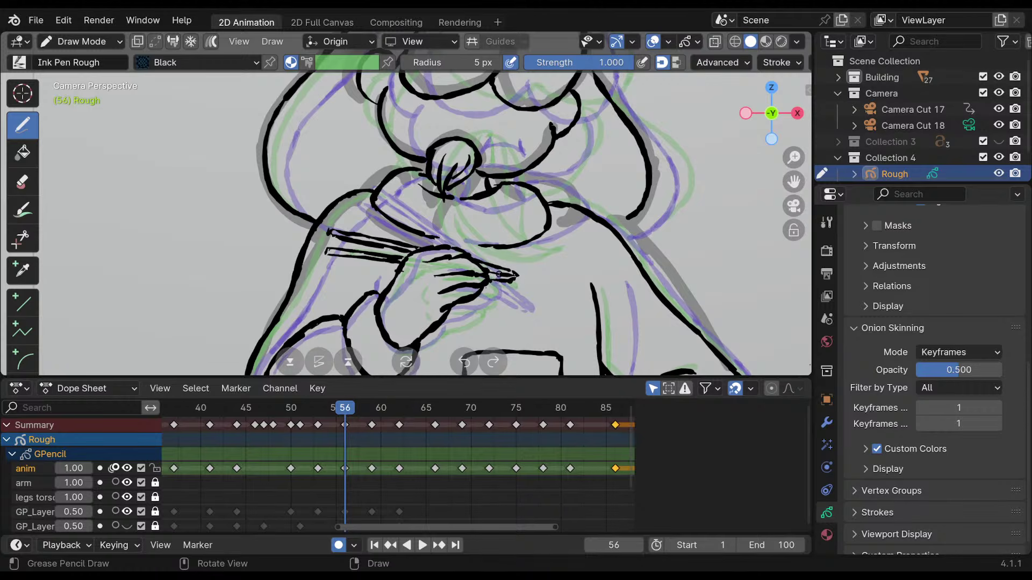
Return to frame 53 and draw the closed rear end of the chopstick.
key("Up")
key("Down")
key("Down")
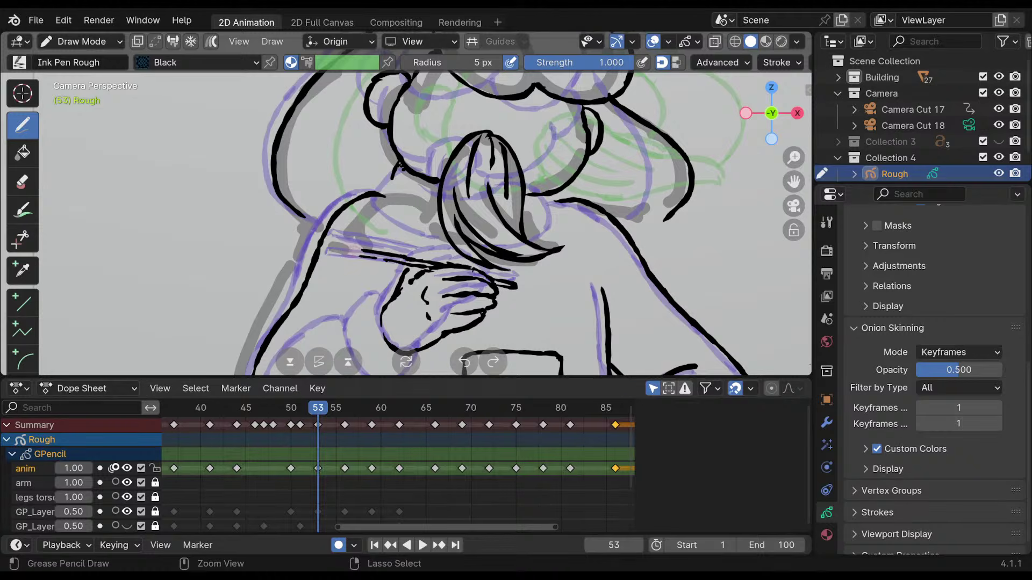
left_click_drag(351, 248, 355, 253)
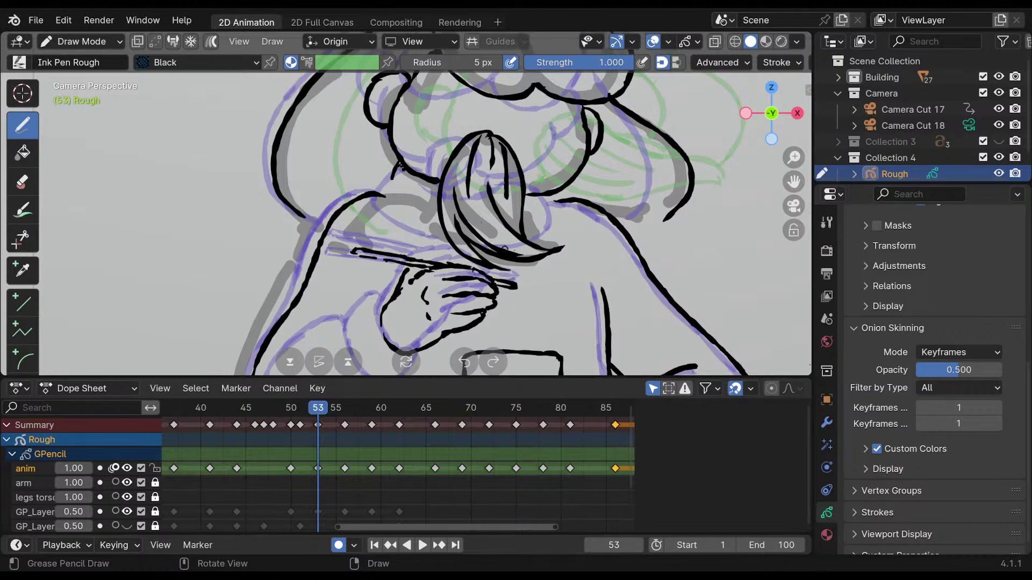
Flip between frames 50, 53 and 56 to compare the position of the hand and chopsticks.
key("Up")
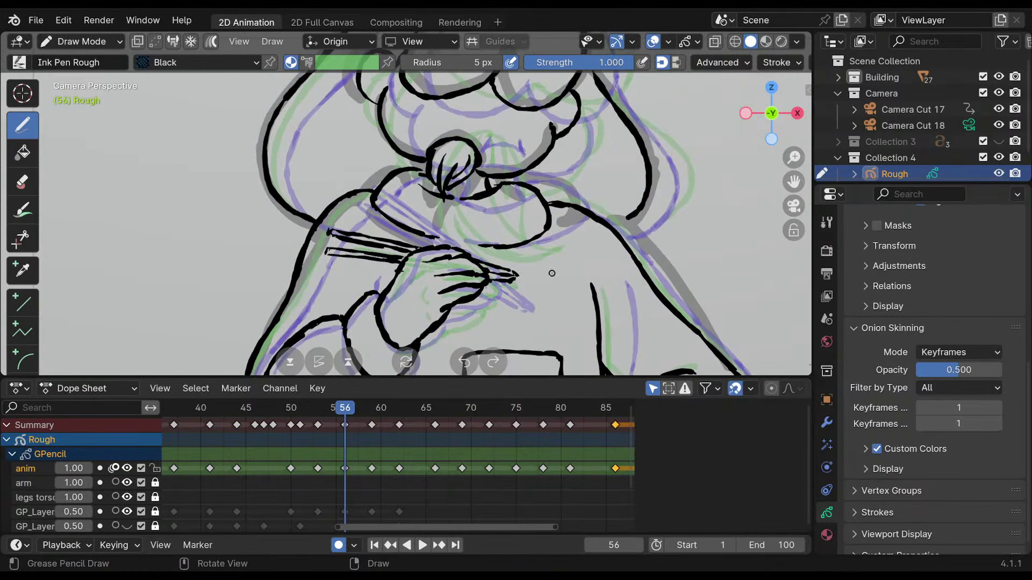
key("Down")
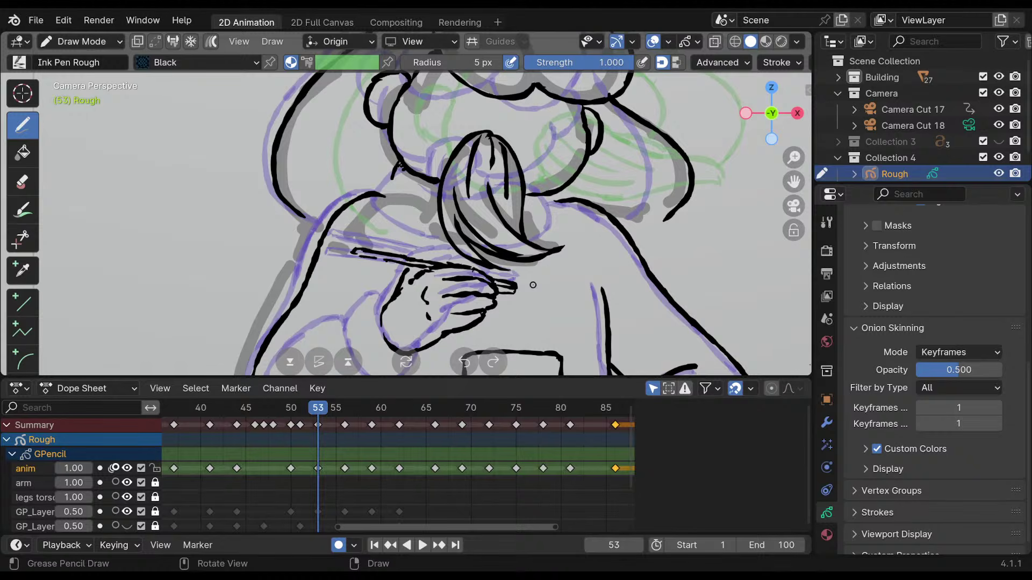
key("Up")
key("Down")
key("Up")
key("Down")
key("Down")
key("Up")
key("Up")
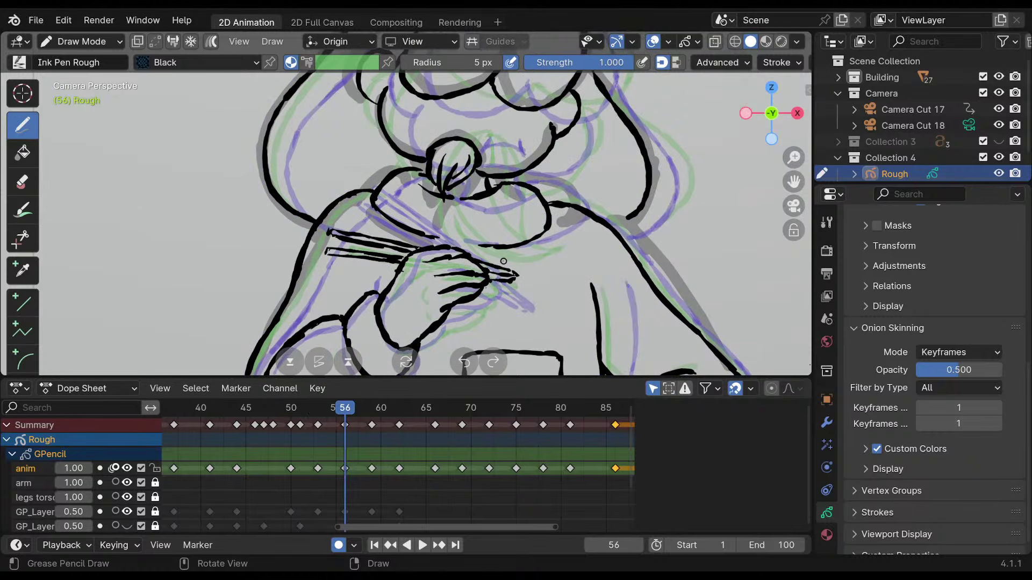
key("Down")
key("Up")
key("Down")
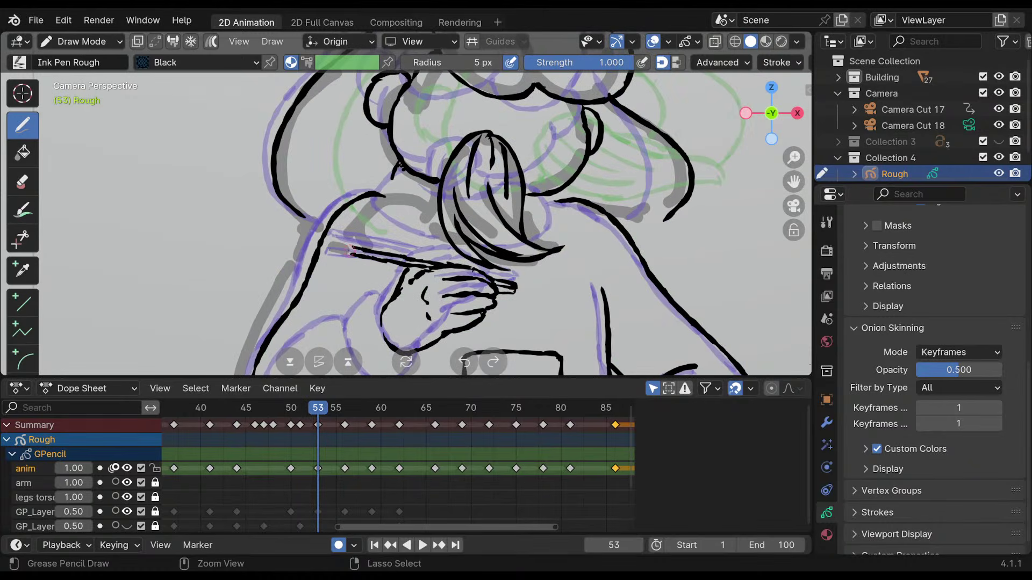
Extend the upper chopstick's rear end on frame 53, and draw the lower chopstick behind the hand.
left_click_drag(353, 247, 337, 247)
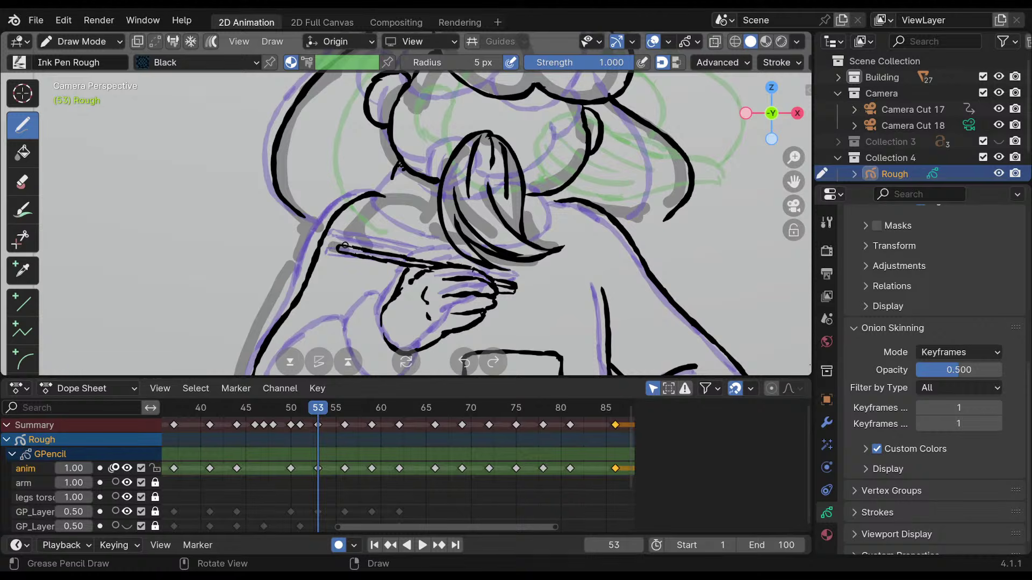
key("Up")
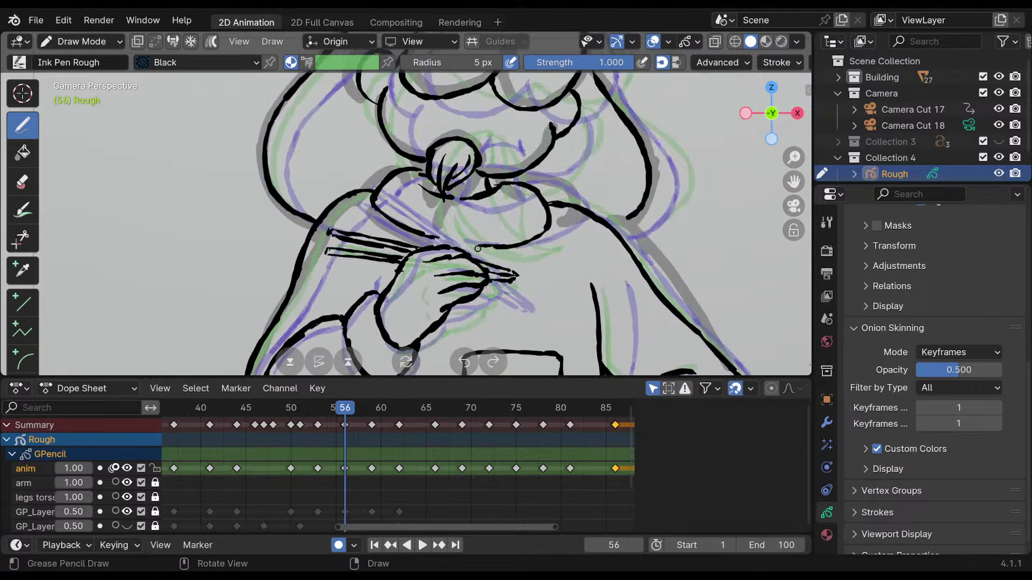
key("Down")
mouse_move(420, 270)
left_mouse_down()
mouse_move(342, 260)
mouse_move(414, 278)
left_mouse_up()
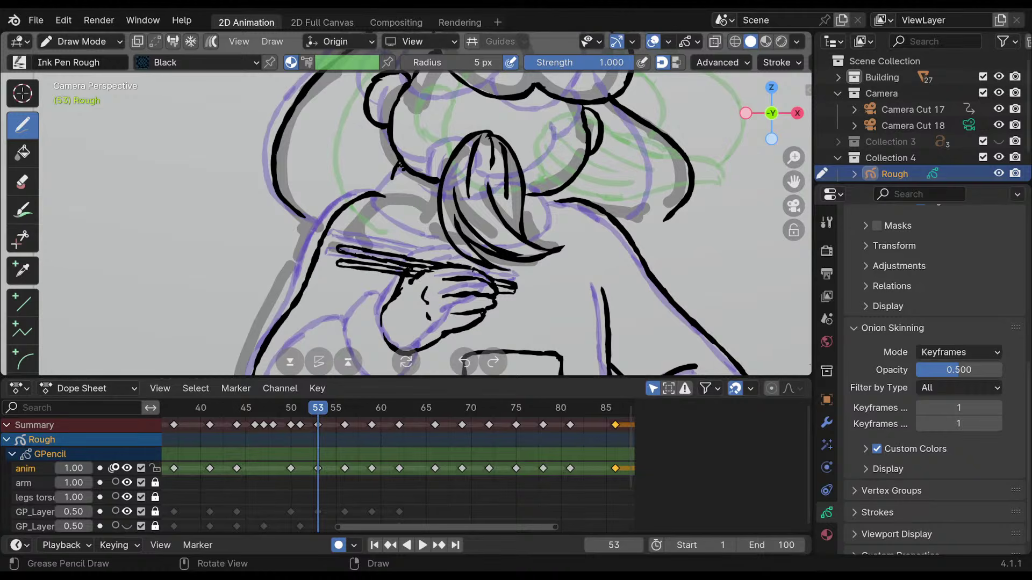
Erase the stray lines where the chopsticks meet the hand on frame 53, and redraw the edge of the hand there.
middle_click_drag(403, 236, 399, 230, "ctrl")
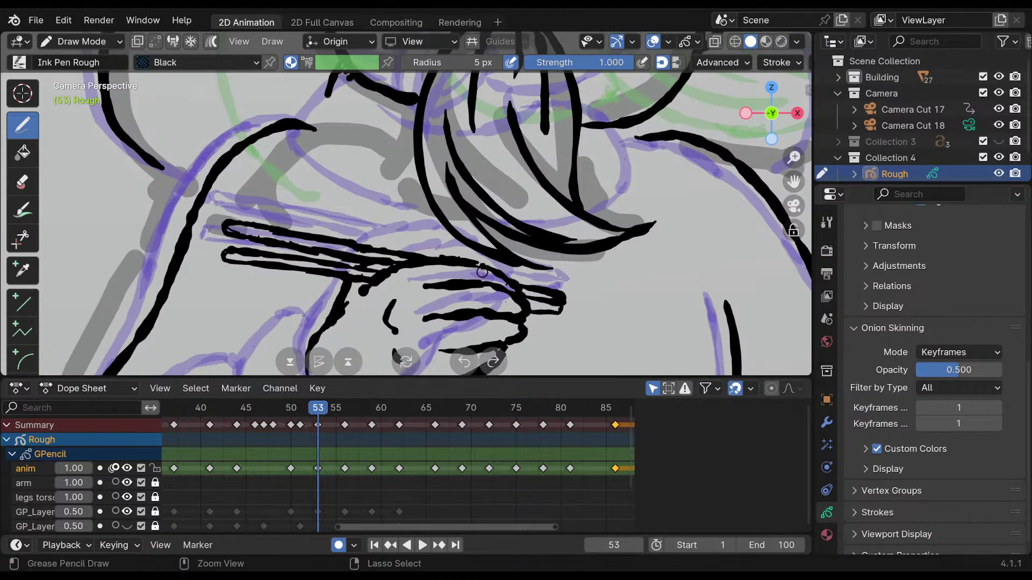
middle_click_drag(482, 271, 470, 217, "shift")
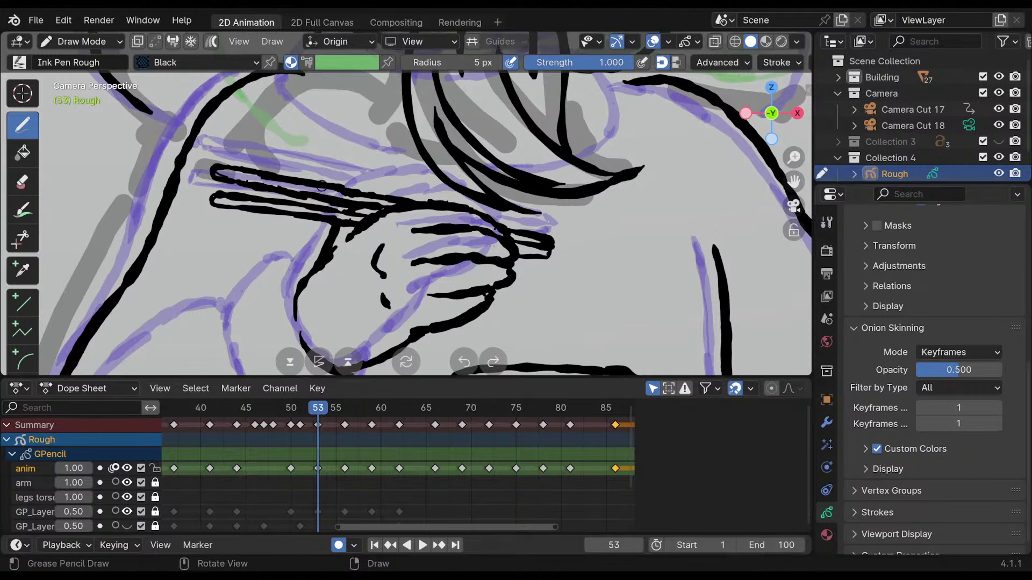
mouse_move(322, 231)
left_mouse_down("ctrl")
mouse_move(320, 264)
mouse_move(330, 237)
mouse_move(290, 290)
mouse_move(328, 239)
mouse_move(301, 288)
left_mouse_up("ctrl")
mouse_move(303, 289)
middle_mouse_down("shift")
mouse_move(294, 265)
mouse_move(322, 243)
middle_mouse_up("shift")
left_click_drag(324, 222, 314, 264)
left_click_drag(356, 184, 326, 234, "ctrl")
mouse_move(343, 197)
left_mouse_down("ctrl")
mouse_move(351, 201)
mouse_move(325, 217)
left_mouse_up("ctrl")
mouse_move(392, 215)
middle_mouse_down("shift")
mouse_move(359, 244)
mouse_move(513, 212)
middle_mouse_up("shift")
middle_click_drag(431, 234, 403, 195, "ctrl")
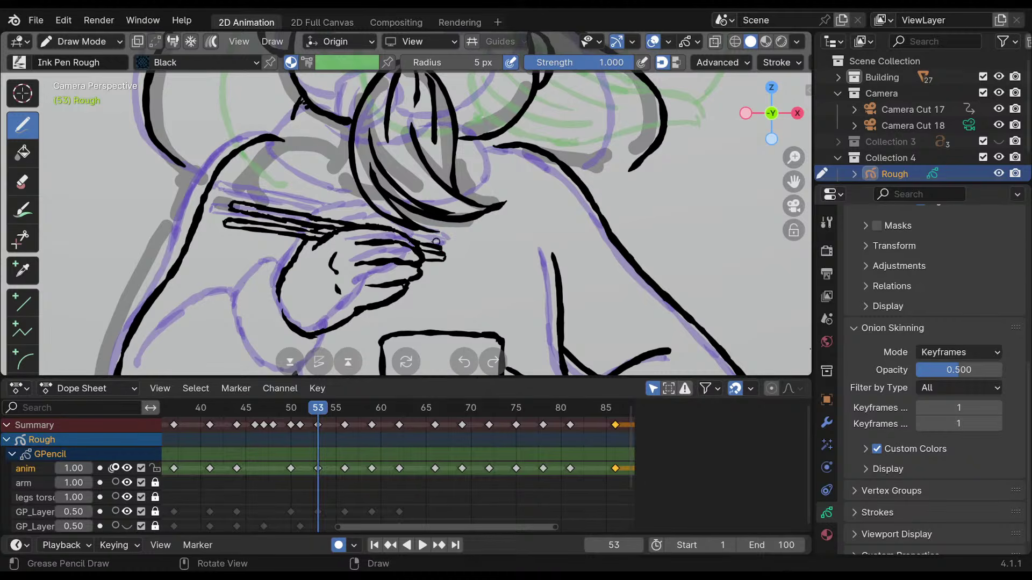
Flip between frames 50, 53 and 56 to check the upper body and chopsticks in motion.
middle_click_drag(473, 215, 462, 280, "shift")
mouse_move(439, 209)
middle_mouse_down("ctrl")
mouse_move(452, 252)
mouse_move(434, 229)
middle_mouse_up("ctrl")
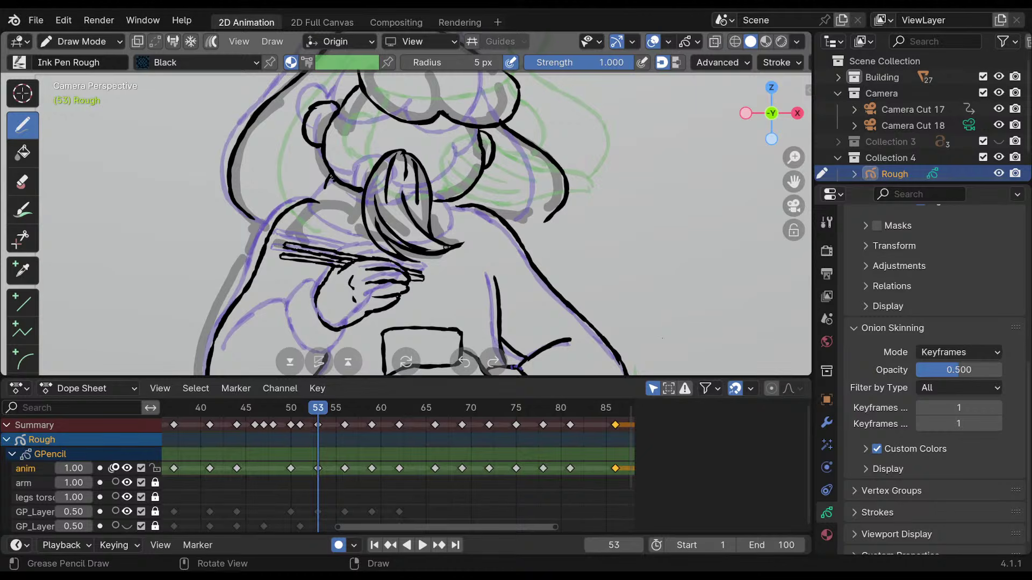
mouse_move(402, 270)
middle_mouse_down("ctrl")
mouse_move(397, 250)
mouse_move(418, 273)
middle_mouse_up("ctrl")
key("Down")
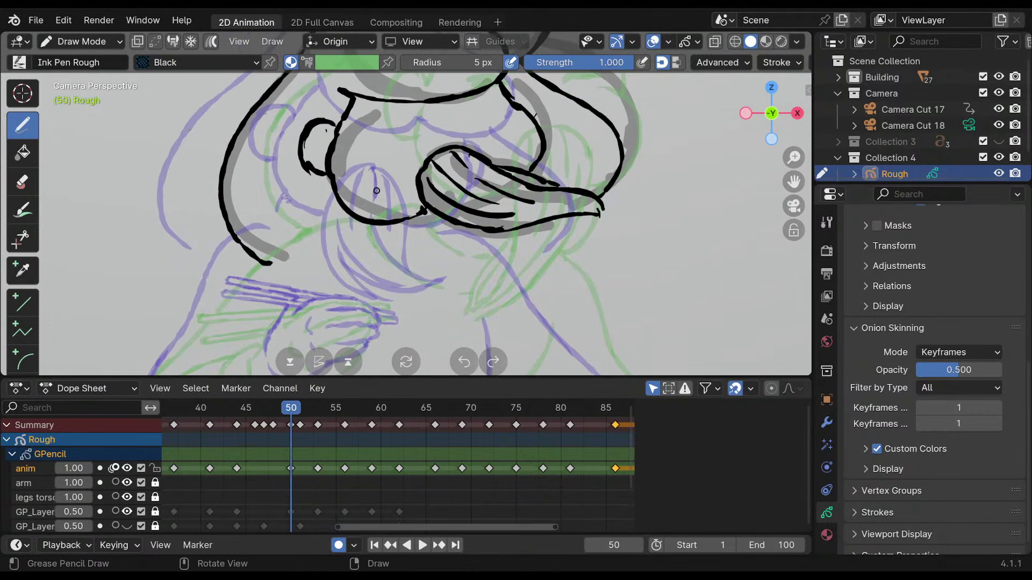
key("Up")
key("Down")
key("Up")
key("Up")
key("Down")
key("Down")
key("Up")
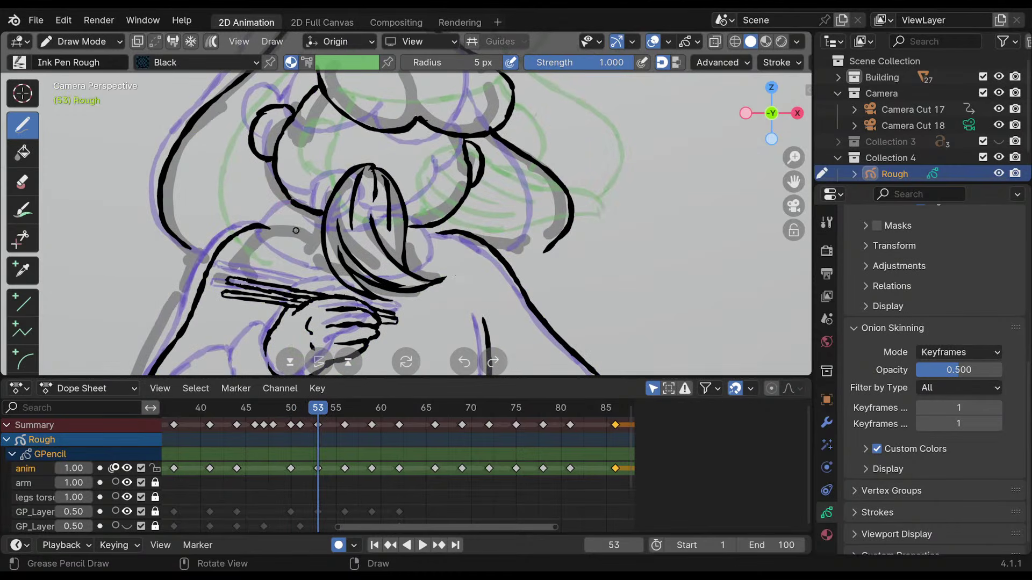
Draw the collar on both sides of the food hanging from the mouth on frame 53, and trim its stray line.
mouse_move(294, 208)
left_mouse_down()
mouse_move(268, 247)
mouse_move(340, 270)
left_mouse_up()
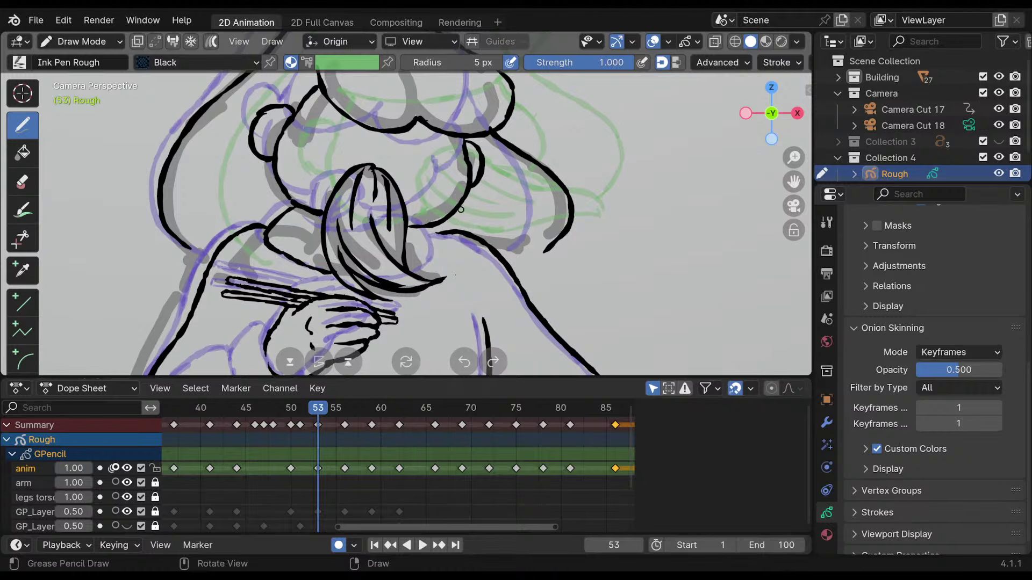
mouse_move(432, 230)
left_mouse_down()
mouse_move(436, 251)
mouse_move(407, 269)
left_mouse_up()
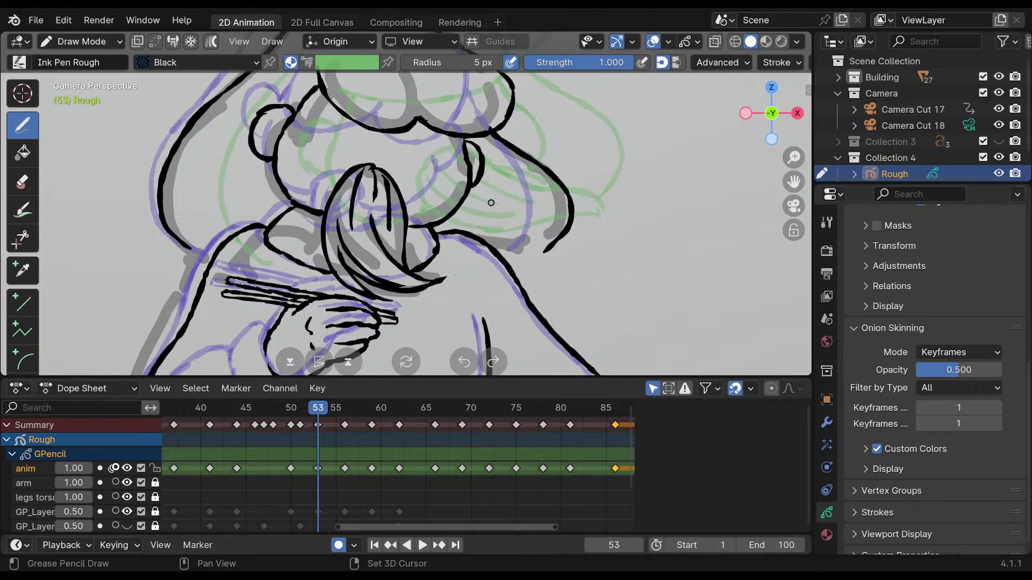
middle_click_drag(483, 197, 468, 216, "shift")
mouse_move(407, 281)
left_mouse_down("ctrl")
mouse_move(420, 269)
mouse_move(403, 290)
left_mouse_up("ctrl")
Redraw the lower end of the hair behind the character's ear down to the shoulder on frame 53, and clean up the fringe outline.
mouse_move(543, 204)
middle_mouse_down("shift")
mouse_move(499, 183)
mouse_move(503, 233)
middle_mouse_up("shift")
mouse_move(480, 277)
left_mouse_down("ctrl")
mouse_move(495, 259)
mouse_move(443, 304)
mouse_move(485, 271)
mouse_move(454, 296)
left_mouse_up("ctrl")
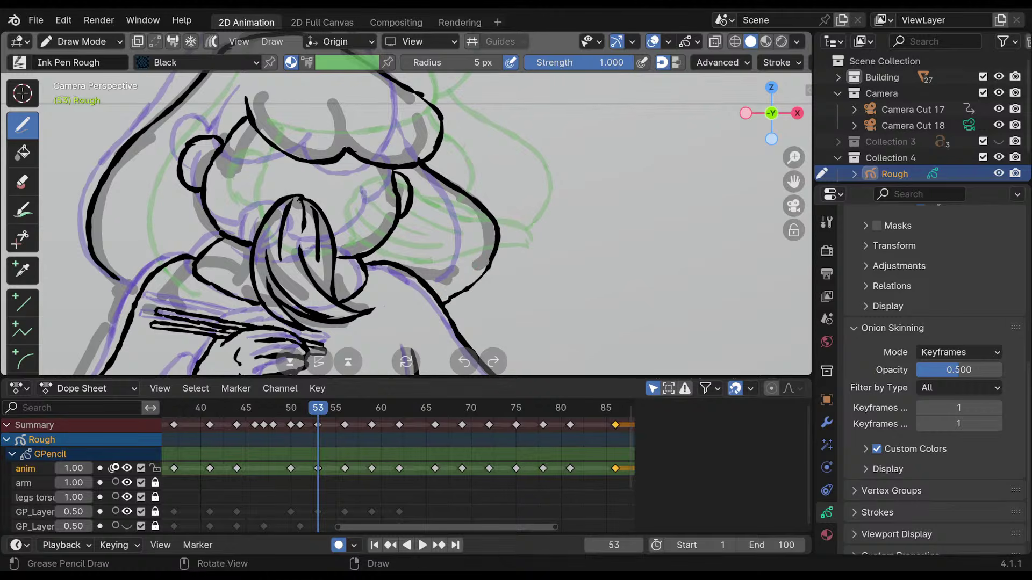
left_click_drag(495, 253, 444, 300)
middle_click_drag(482, 147, 489, 218, "shift")
left_click_drag(418, 157, 420, 163, "ctrl")
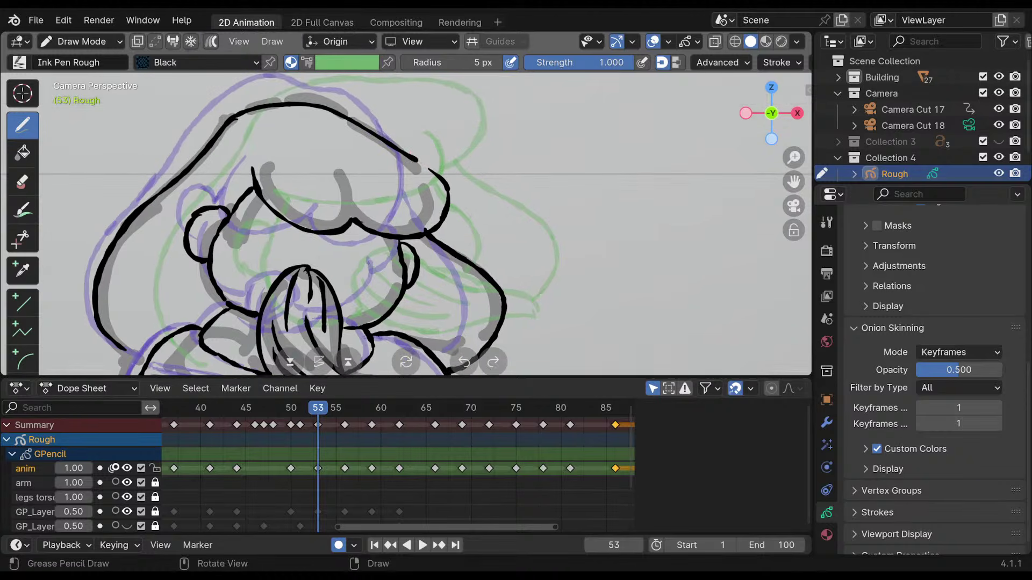
mouse_move(423, 209)
middle_mouse_down("ctrl")
mouse_move(453, 197)
mouse_move(428, 199)
middle_mouse_up("ctrl")
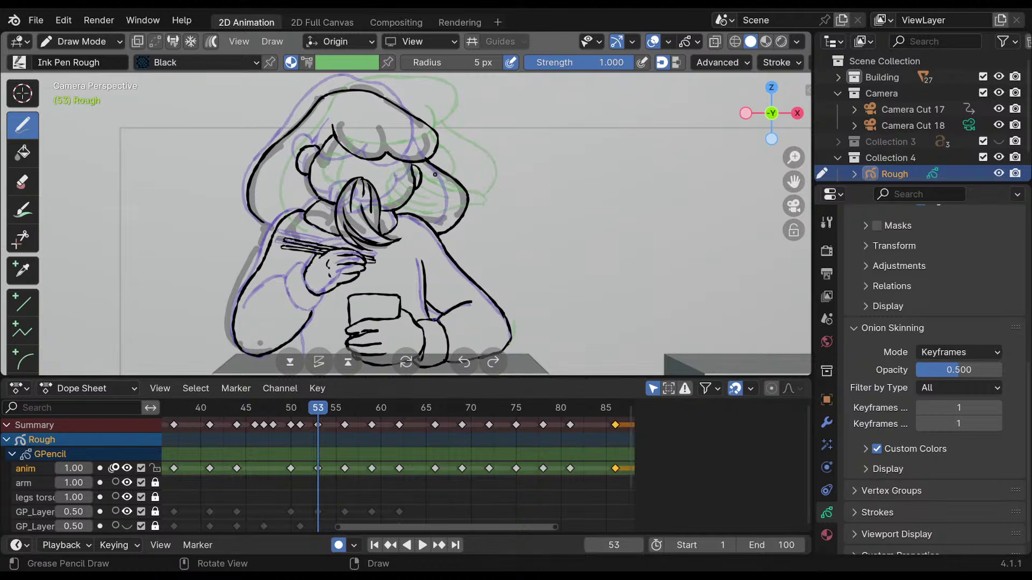
Flip repeatedly through the keyframes around frame 53 to check how the whole pose moves.
key("Down")
key("Up")
key("Down")
key("Up")
key("Up")
key("Down")
key("Down")
key("Up")
key("Up")
key("Down")
key("Up")
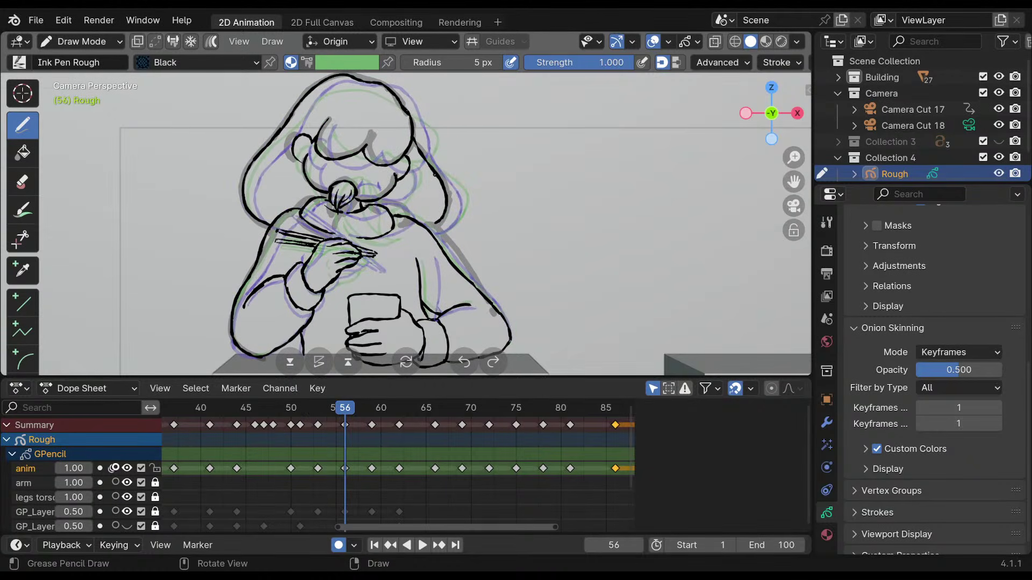
key("Down")
key("Down")
key("Up")
key("Up")
key("Down")
key("Down")
key("Up")
key("Up")
key("Down")
key("Down")
key("Up")
key("Up")
mouse_move(435, 174)
middle_mouse_down("shift")
mouse_move(455, 149)
mouse_move(455, 191)
mouse_move(419, 205)
middle_mouse_up("shift")
key("Up")
key("Up")
key("Down")
key("Down")
key("Down")
key("Down")
key("Down")
key("Up")
key("Down")
key("Up")
key("Up")
key("Down")
key("Up")
key("Down")
key("Down")
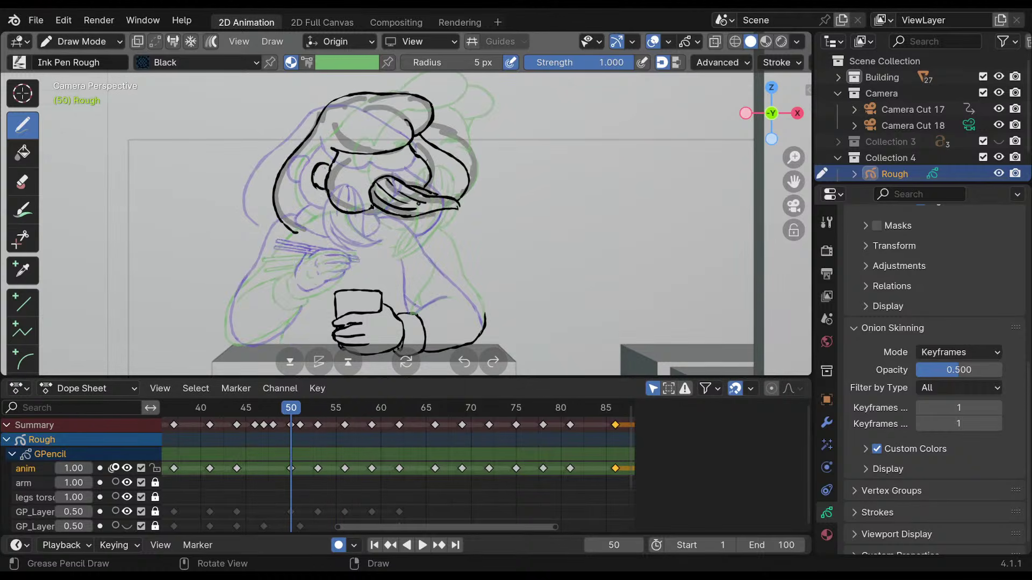
key("Up")
Extend the underside of the raised forearm on frame 53, and draw the sleeve cuff around its wrist, undoing unwanted strokes.
mouse_move(419, 203)
middle_mouse_down("ctrl")
mouse_move(378, 150)
mouse_move(328, 185)
middle_mouse_up("ctrl")
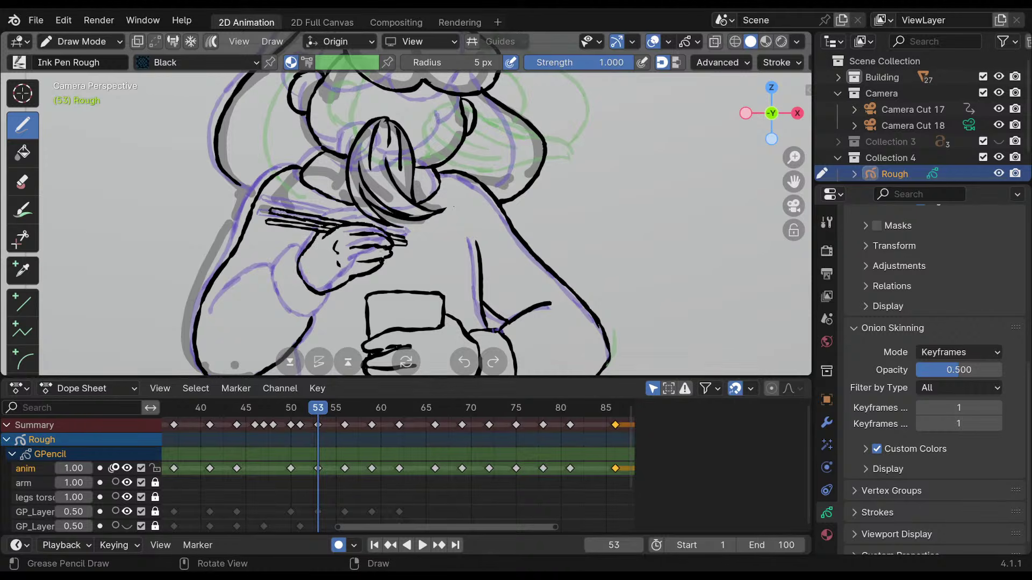
left_click_drag(317, 295, 318, 288)
mouse_move(353, 282)
middle_mouse_down("ctrl")
mouse_move(323, 304)
mouse_move(335, 277)
middle_mouse_up("ctrl")
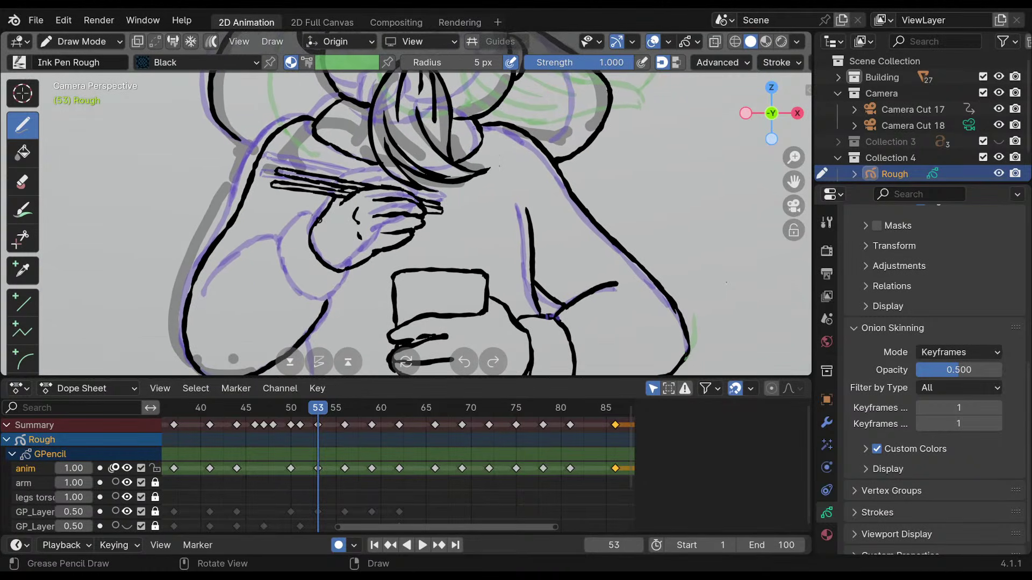
mouse_move(312, 215)
left_mouse_down()
mouse_move(284, 264)
mouse_move(329, 298)
left_mouse_up()
key("ctrl+z")
key("ctrl+z")
key("ctrl+z")
key("ctrl+z")
key("ctrl+z")
key("ctrl+z")
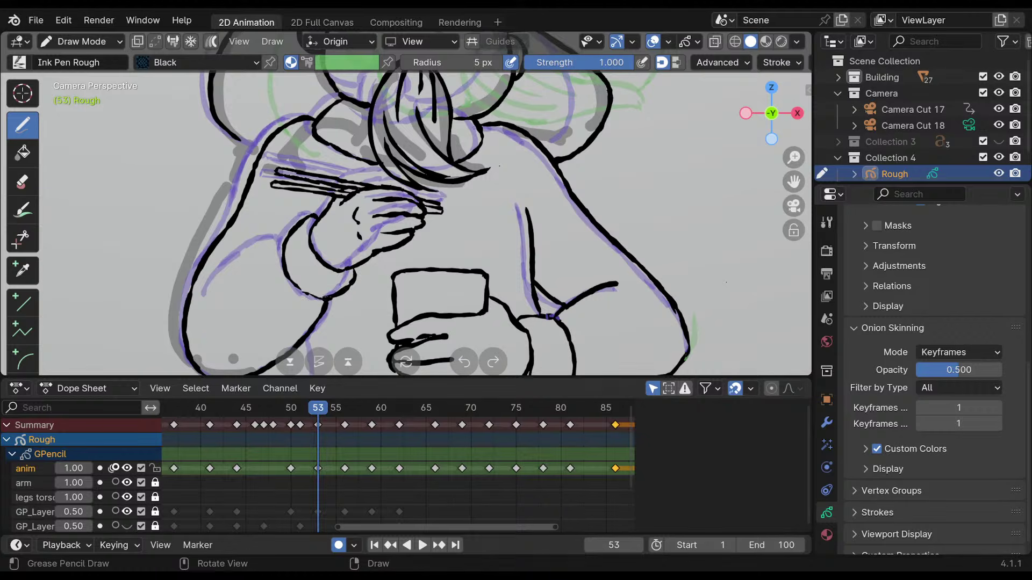
Draw the curved upper forearm line from the cuff towards the elbow on frame 53, undoing and redrawing it until it fits.
middle_click_drag(278, 222, 303, 198, "shift")
mouse_move(310, 214)
left_mouse_down()
mouse_move(276, 223)
mouse_move(231, 274)
left_mouse_up()
key("ctrl+z")
key("ctrl+z")
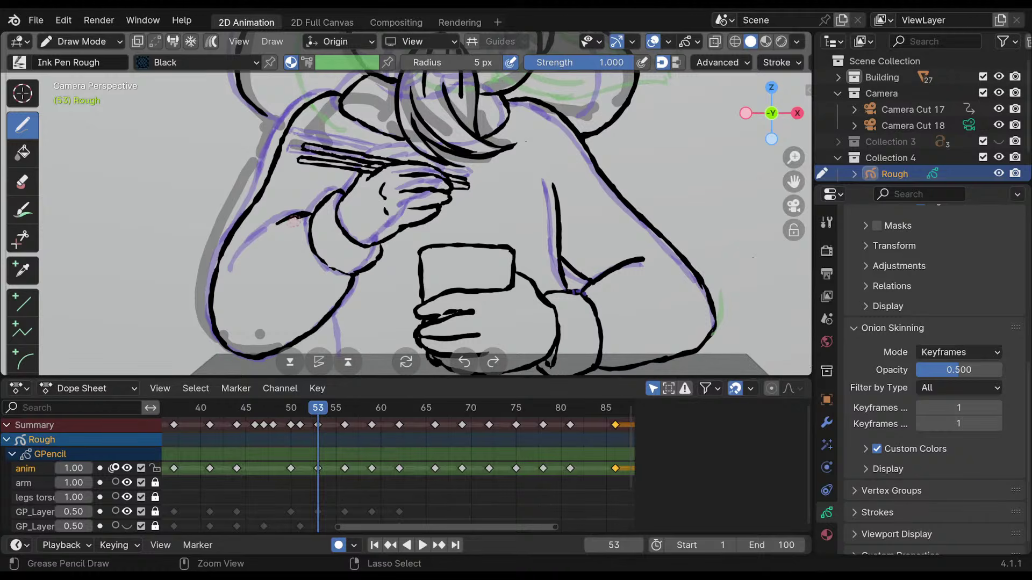
mouse_move(311, 213)
left_mouse_down()
mouse_move(276, 227)
mouse_move(235, 269)
left_mouse_up()
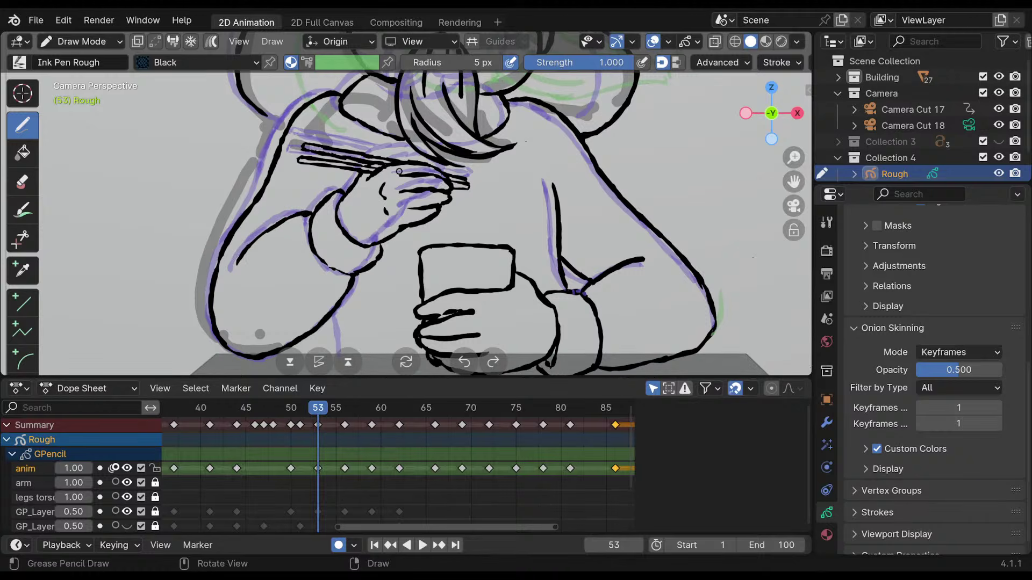
key("ctrl+z")
key("ctrl+z")
left_click_drag(294, 216, 247, 248)
Flip through the keyframes around frame 53, also with the anim layer's onion skinning off, to check the eating motion.
middle_click_drag(309, 210, 209, 244, "shift")
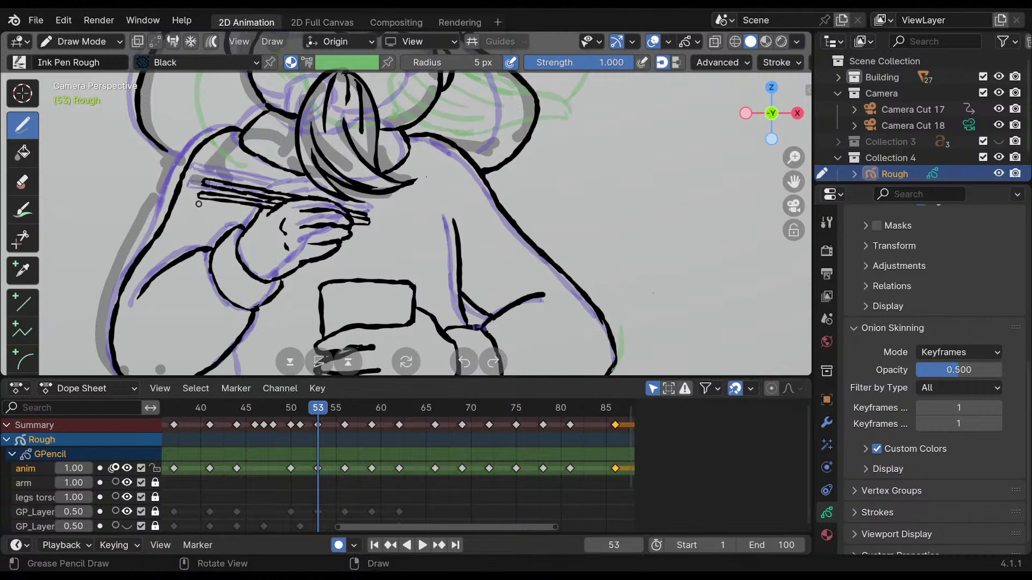
mouse_move(204, 212)
middle_mouse_down("ctrl")
mouse_move(345, 243)
mouse_move(372, 191)
middle_mouse_up("ctrl")
key("Down")
key("Up")
key("Up")
key("Down")
key("Down")
key("Down")
key("Up")
key("Up")
key("Up")
key("Down")
key("Up")
key("Down")
key("Up")
key("Down")
key("Down")
key("Up")
key("Up")
key("Up")
key("Down")
key("Down")
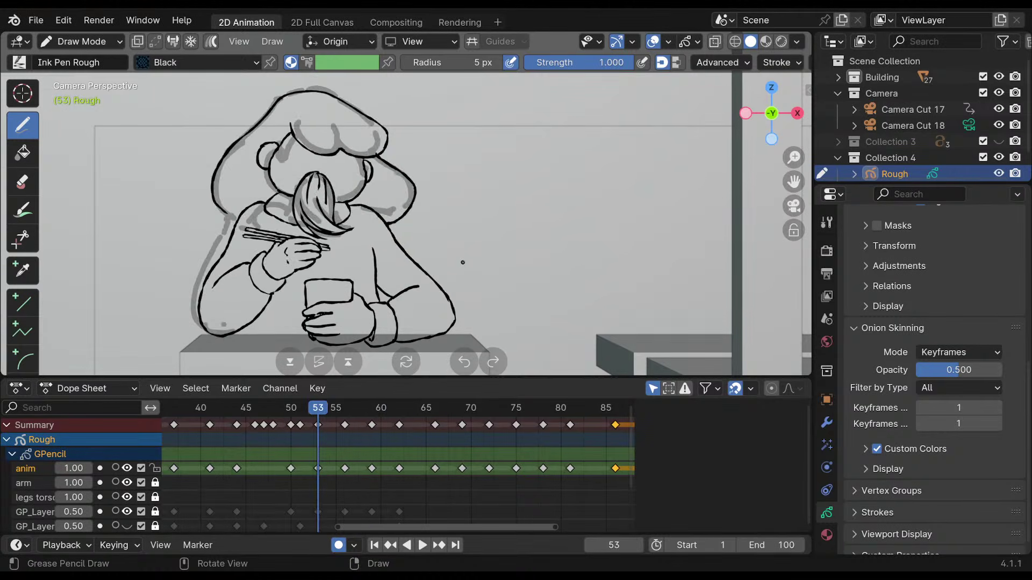
key("Down")
key("Up")
key("Up")
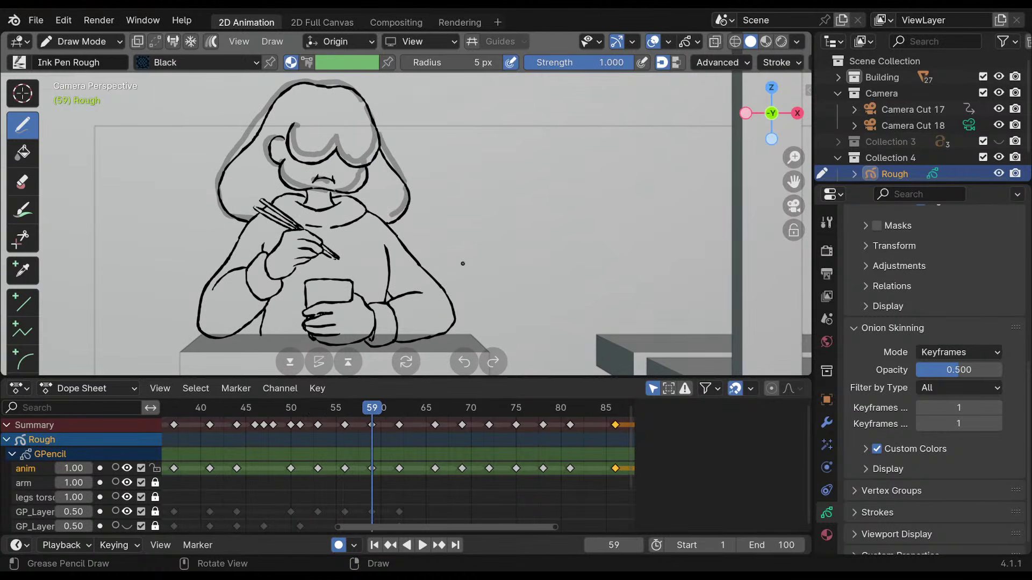
key("Down")
key("Up")
key("Up")
key("Down")
key("Down")
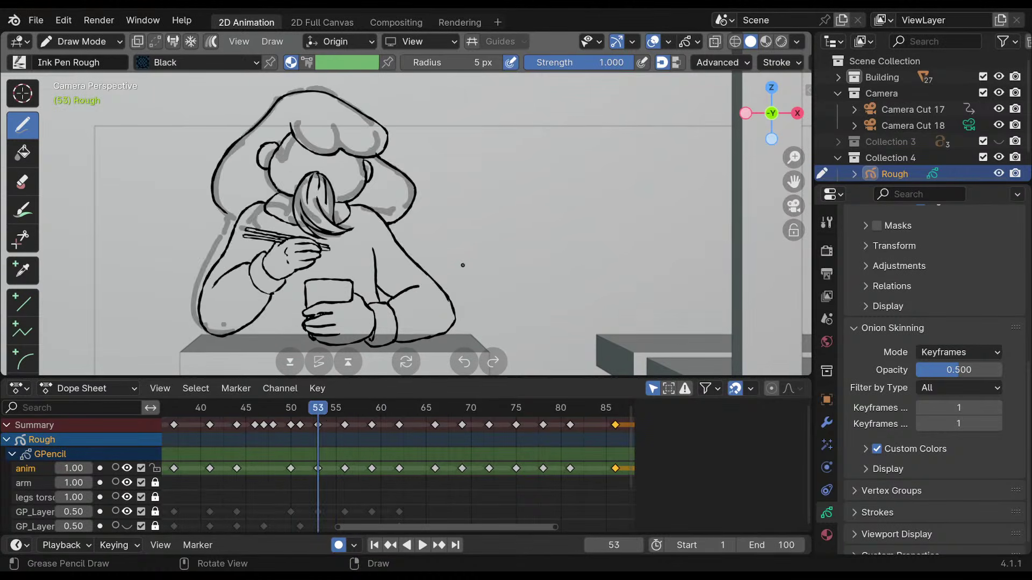
key("Down")
key("Up")
key("Up")
key("Up")
key("Down")
key("Down")
key("Down")
key("Up")
key("Up")
key("Up")
key("Down")
key("Down")
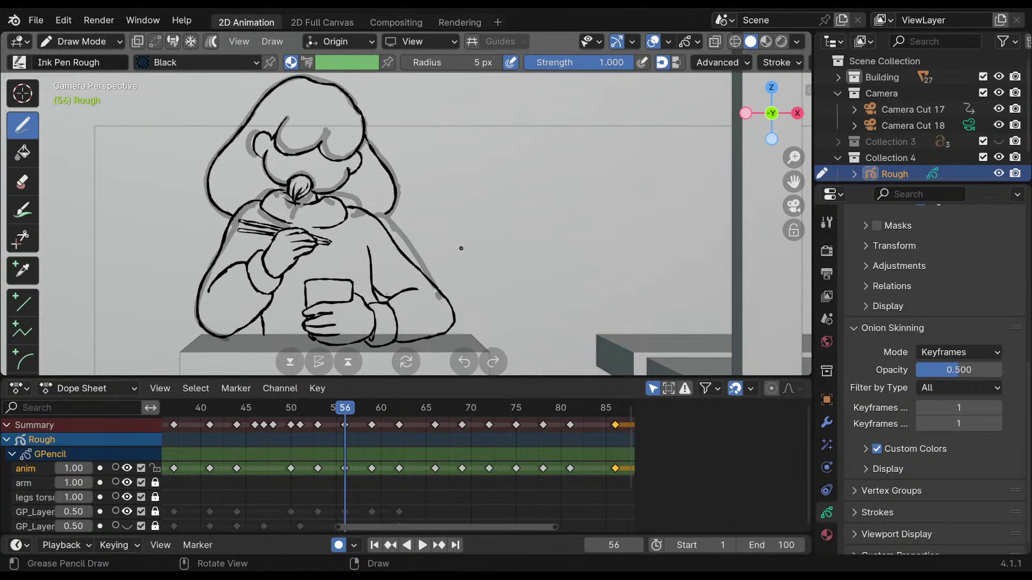
Turn the anim layer's onion skinning back on, and draw the torso's side line below the raised forearm on frame 53.
left_click(115, 468)
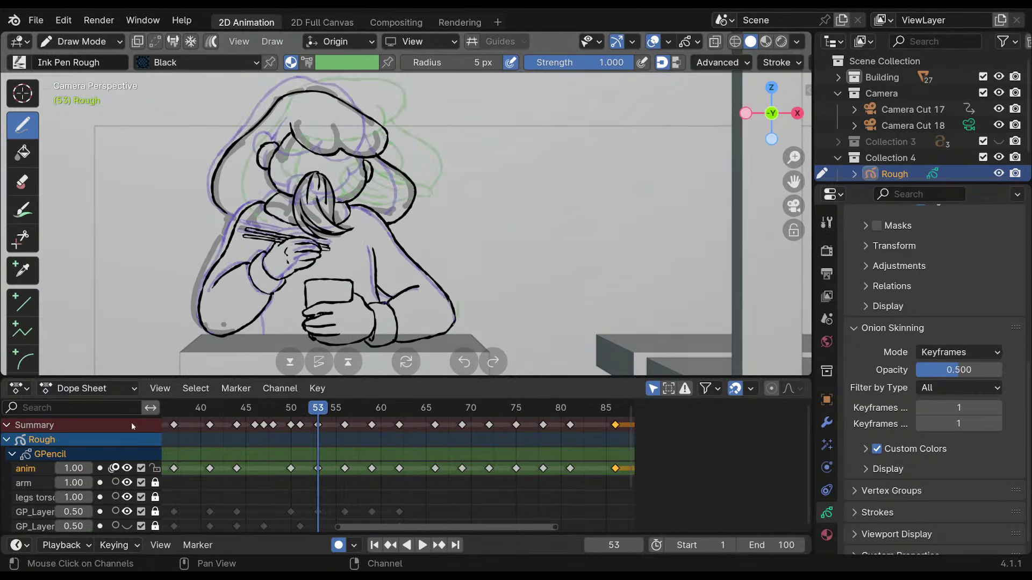
key("Down")
middle_click_drag(360, 226, 359, 193, "ctrl")
middle_click_drag(363, 155, 374, 143, "shift")
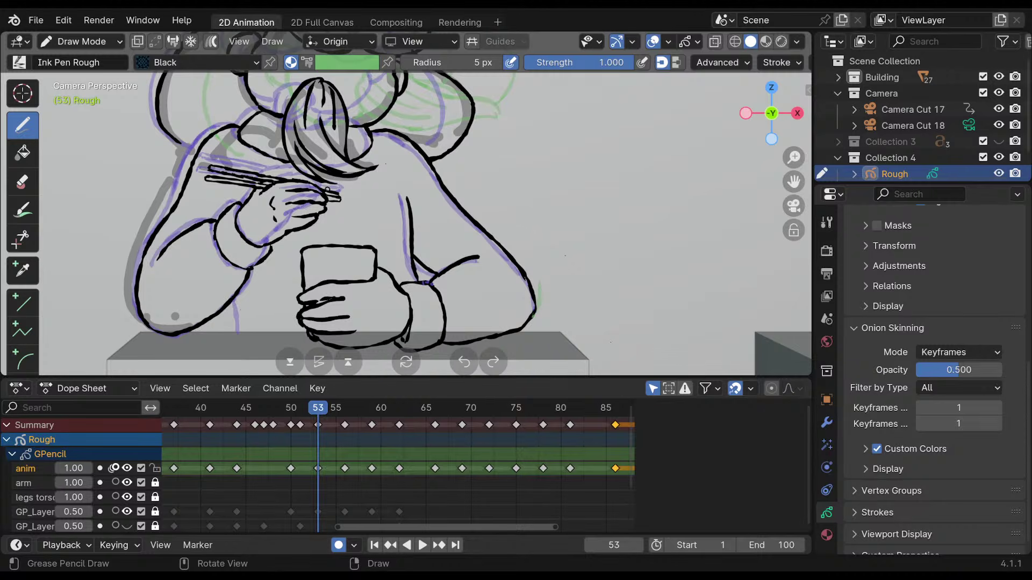
key("Down")
key("Down")
key("Up")
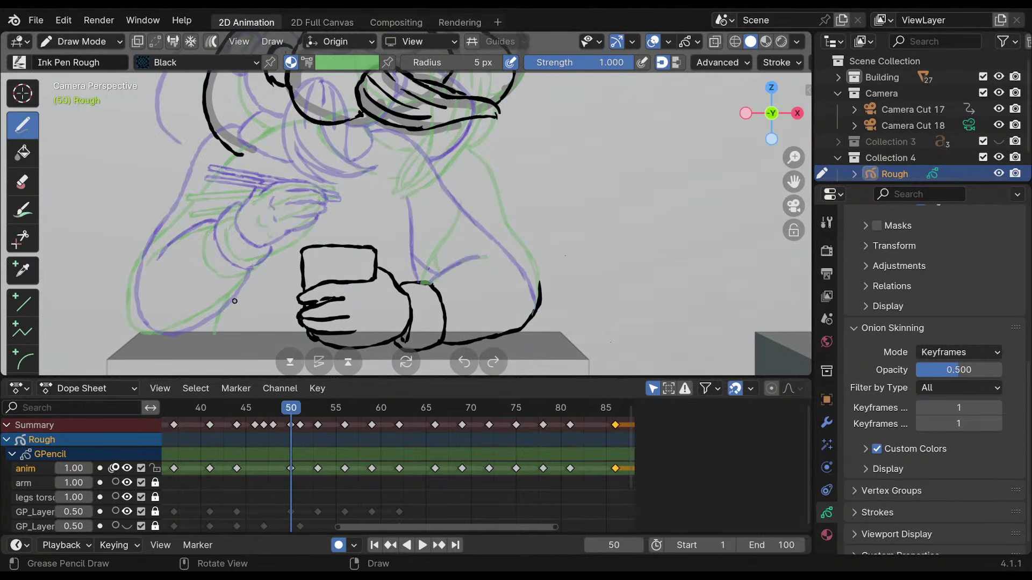
key("Up")
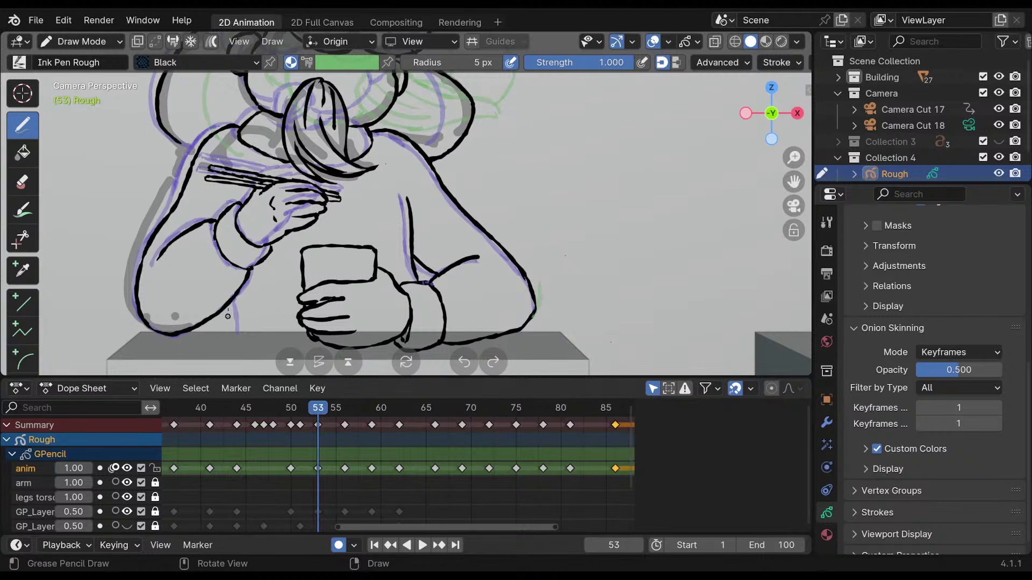
key("Up")
key("Down")
key("Down")
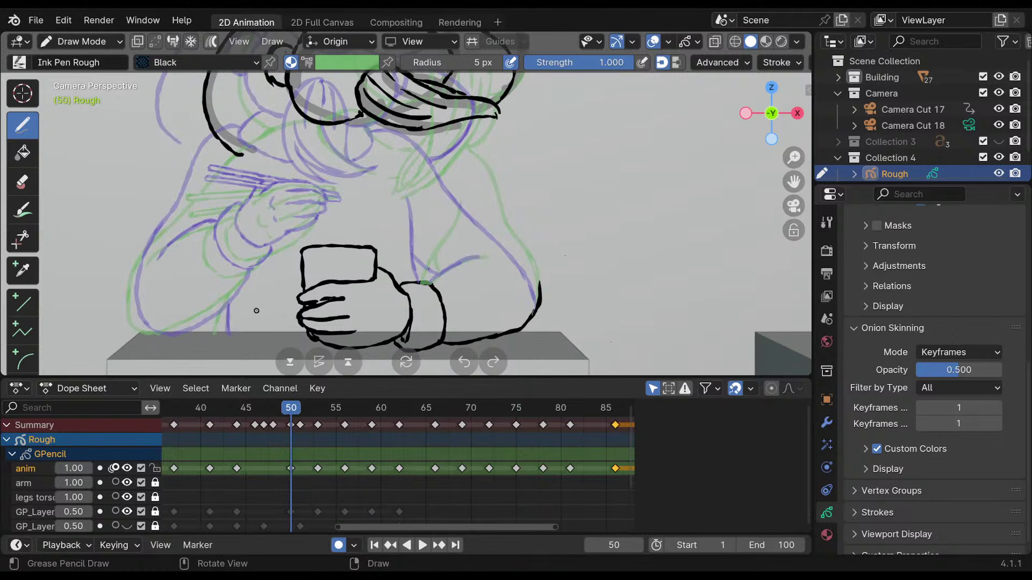
Flip between frame 50 and its neighbouring keyframes to compare the body and arm poses against the unfinished drawing.
key("Down")
key("Up")
middle_click_drag(477, 131, 470, 210, "shift")
mouse_move(470, 211)
middle_mouse_down("ctrl")
mouse_move(453, 279)
mouse_move(438, 242)
middle_mouse_up("ctrl")
mouse_move(424, 147)
middle_mouse_down("shift")
mouse_move(444, 211)
mouse_move(438, 177)
middle_mouse_up("shift")
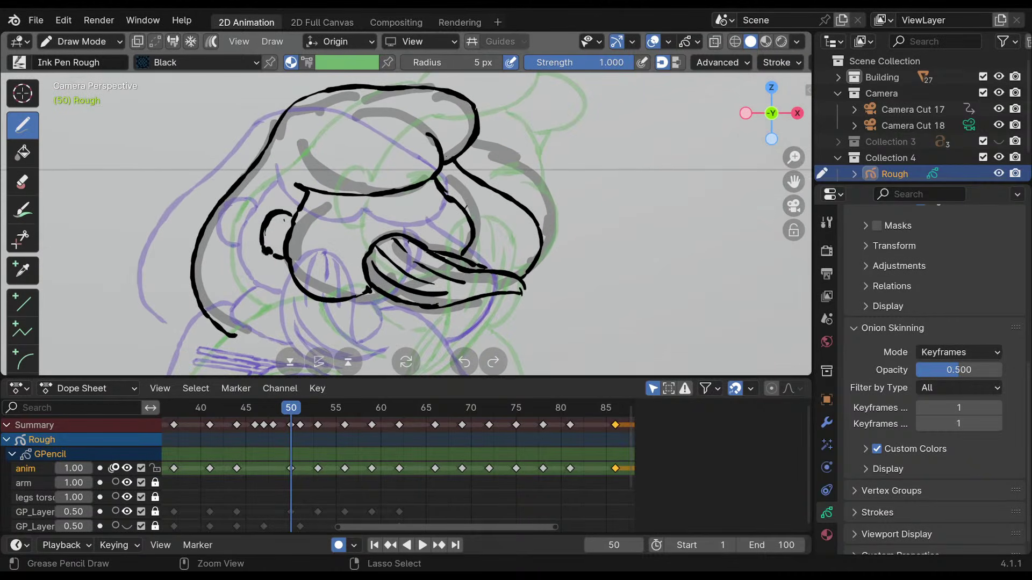
middle_click_drag(370, 295, 340, 245, "shift")
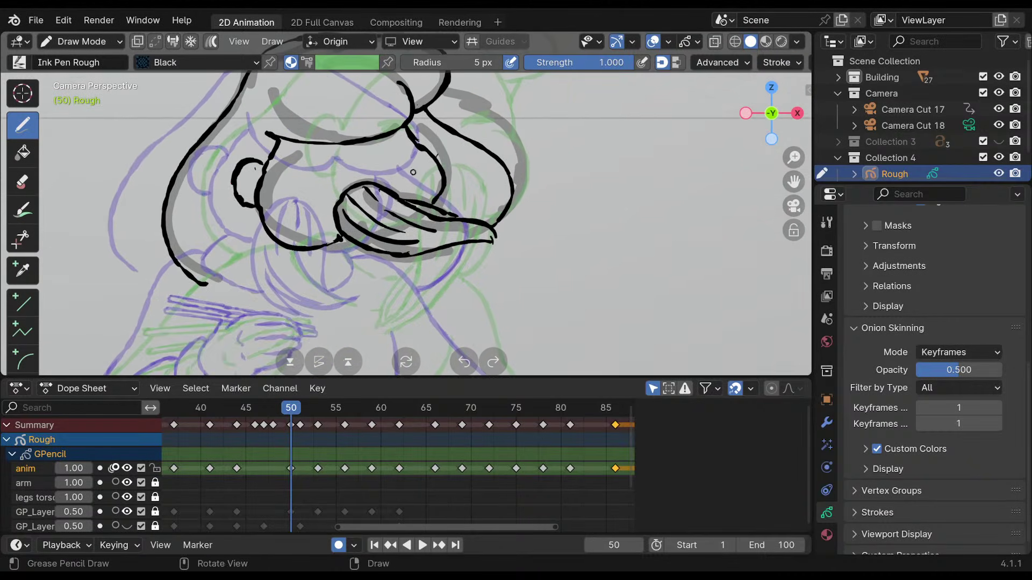
mouse_move(467, 220)
middle_mouse_down("shift")
mouse_move(460, 172)
mouse_move(472, 218)
middle_mouse_up("shift")
key("Up")
key("Down")
key("Up")
key("Down")
key("Down")
key("Up")
key("Down")
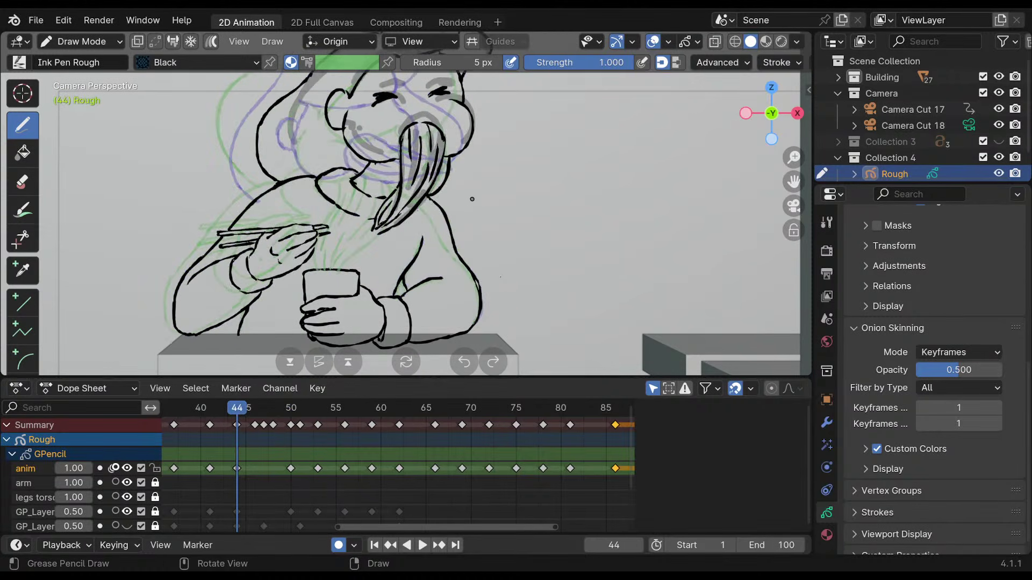
key("Up")
key("Down")
key("Up")
key("Down")
key("Up")
middle_click_drag(462, 189, 430, 175, "shift")
middle_click_drag(429, 176, 425, 145, "ctrl")
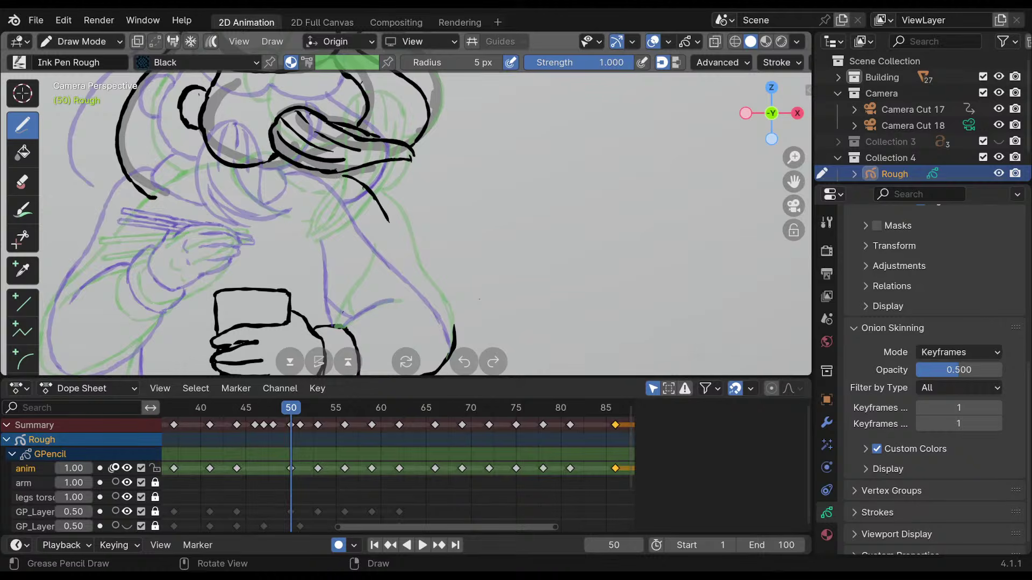
key("ctrl+z")
Flip through the keyframes around frame 50 with the whole figure in view to judge the shoulder and torso movement.
mouse_move(393, 128)
middle_mouse_down("shift")
mouse_move(422, 199)
mouse_move(425, 148)
middle_mouse_up("shift")
scroll(422, 199, "down", 4)
mouse_move(424, 147)
middle_mouse_down("shift")
mouse_move(418, 191)
mouse_move(403, 197)
mouse_move(410, 185)
middle_mouse_up("shift")
key("Down")
key("Up")
key("Up")
key("Down")
key("Down")
key("Up")
key("Up")
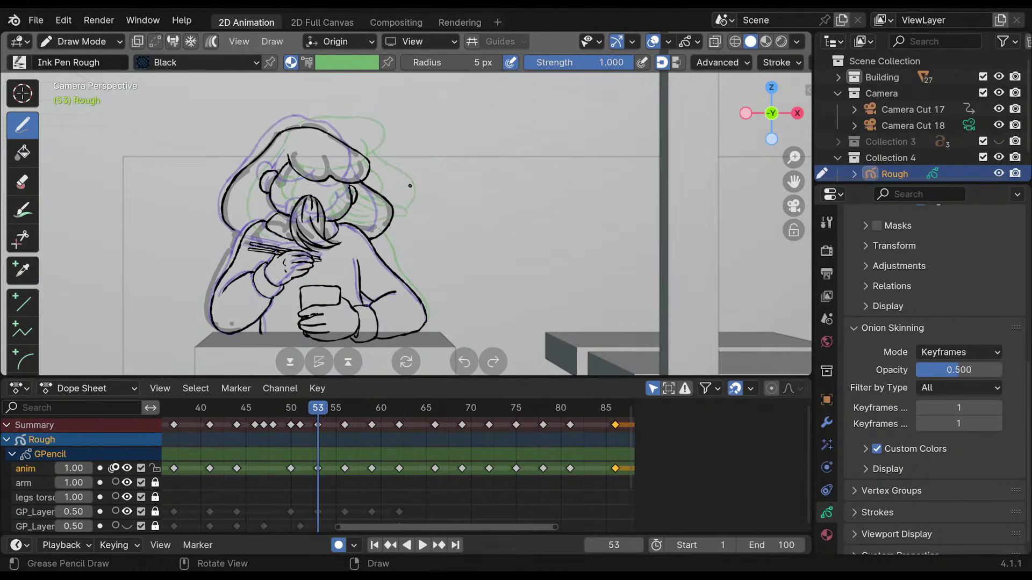
key("Down")
key("Up")
key("Down")
Draw the shoulder and upper-arm line on the cup side and the outer outline of the raised arm on frame 50.
mouse_move(410, 186)
middle_mouse_down("ctrl")
mouse_move(419, 136)
mouse_move(486, 89)
middle_mouse_up("ctrl")
mouse_move(215, 186)
left_mouse_down("ctrl")
mouse_move(238, 199)
mouse_move(194, 219)
mouse_move(161, 267)
left_mouse_up("ctrl")
middle_click_drag(161, 269, 187, 218, "shift")
left_click_drag(211, 184, 177, 230, "ctrl")
left_click_drag(218, 165, 163, 242)
mouse_move(189, 205)
left_mouse_down()
mouse_move(148, 276)
mouse_move(147, 307)
mouse_move(168, 325)
mouse_move(226, 309)
mouse_move(265, 252)
left_mouse_up()
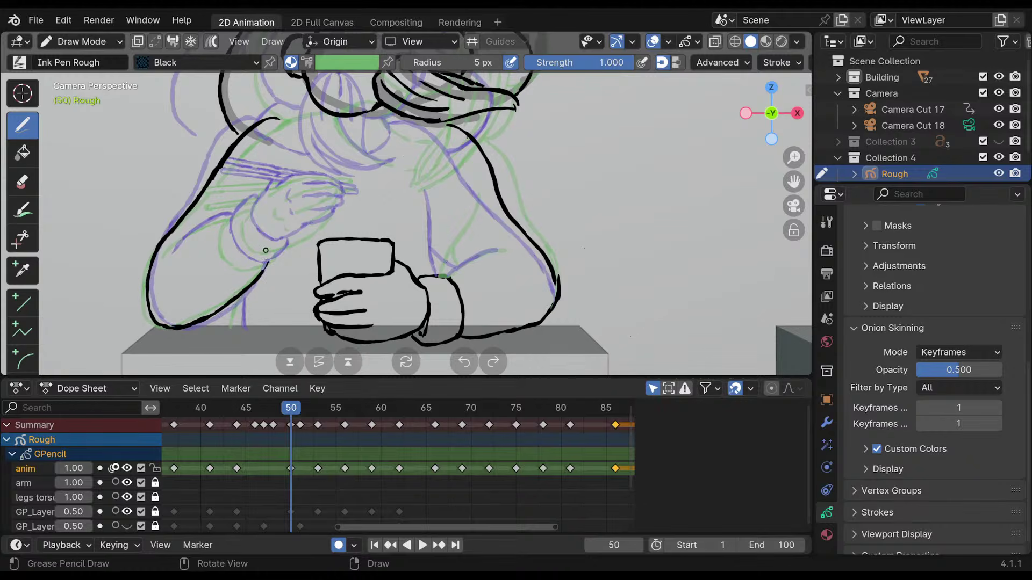
Draw the sleeve cuff around the raised wrist and the lower edge of the hand on frame 50.
mouse_move(253, 202)
left_mouse_down()
mouse_move(221, 240)
mouse_move(242, 262)
mouse_move(281, 251)
left_mouse_up()
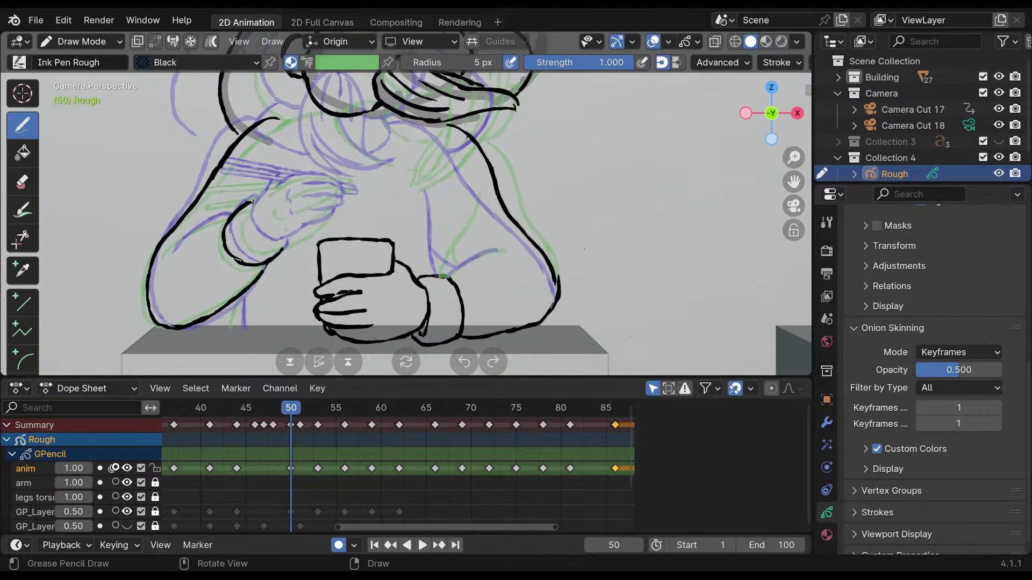
mouse_move(354, 171)
middle_mouse_down("shift")
mouse_move(332, 196)
mouse_move(353, 261)
middle_mouse_up("shift")
scroll(249, 231, "up", 2)
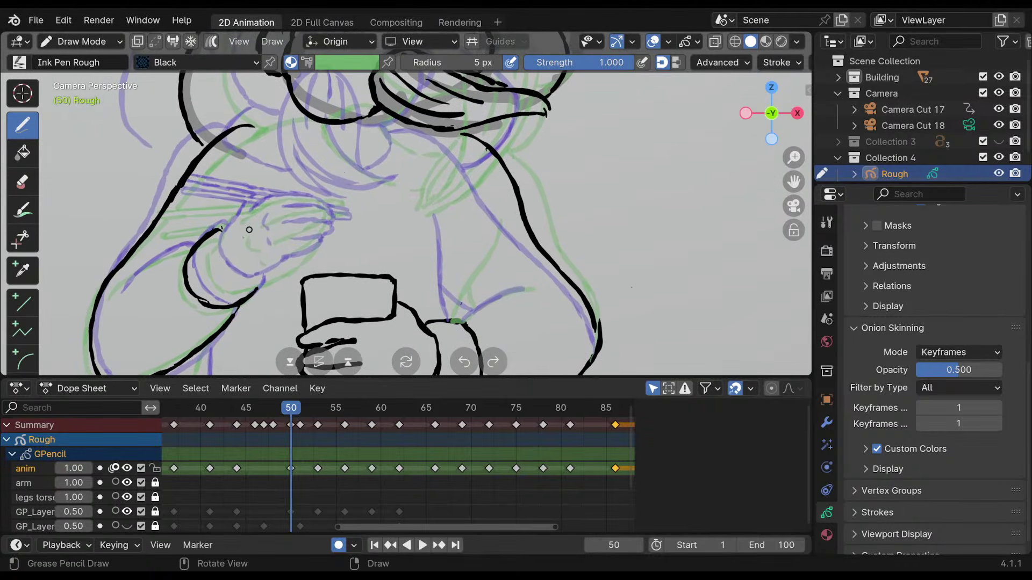
mouse_move(220, 230)
left_mouse_down()
mouse_move(220, 273)
mouse_move(244, 281)
mouse_move(321, 241)
left_mouse_up()
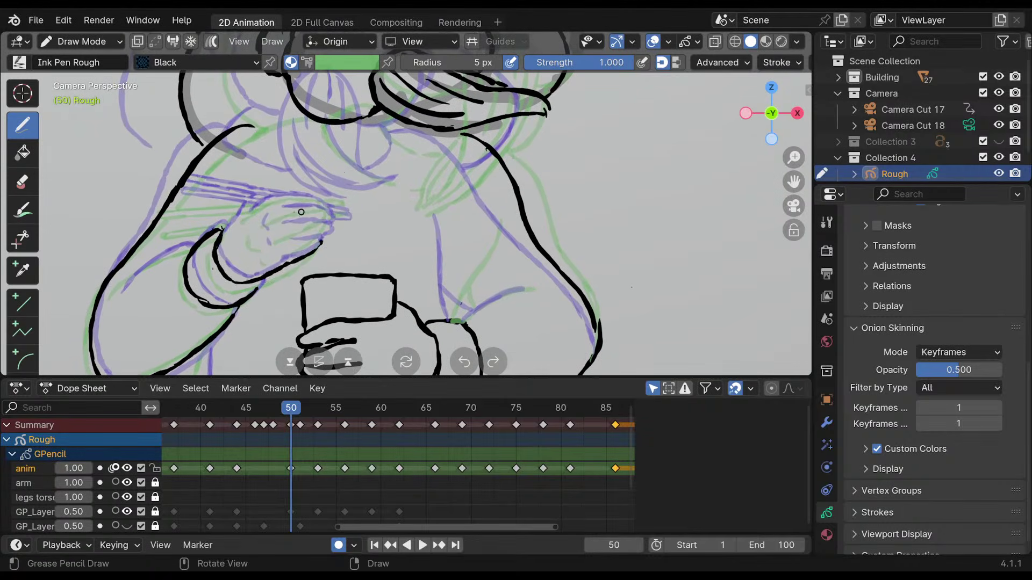
Draw the fingers, knuckle marks and back of the raised hand on frame 50.
mouse_move(264, 222)
left_mouse_down()
mouse_move(267, 253)
mouse_move(260, 205)
mouse_move(313, 198)
mouse_move(264, 221)
left_mouse_up()
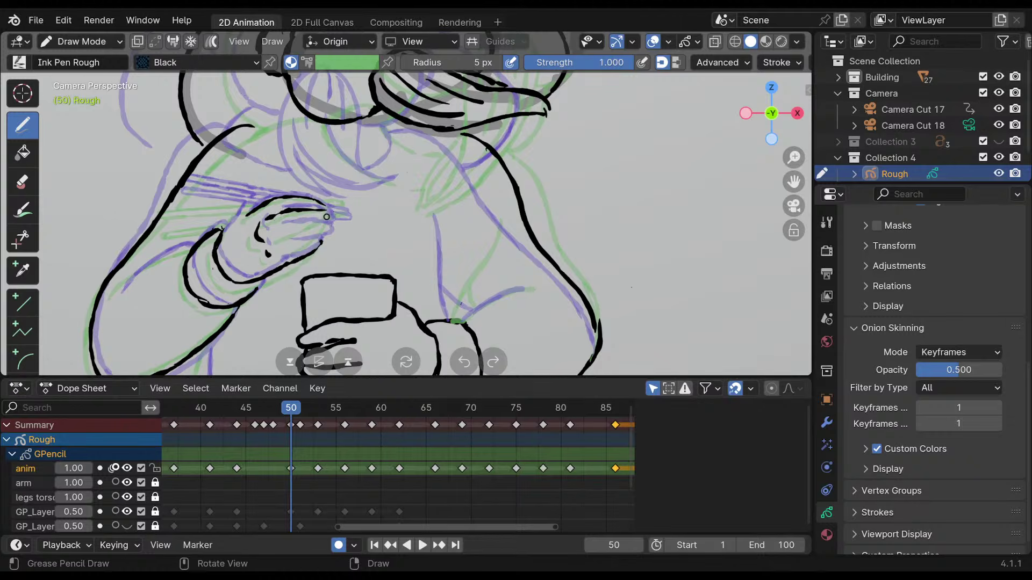
mouse_move(328, 221)
left_mouse_down()
mouse_move(272, 237)
mouse_move(314, 239)
mouse_move(281, 249)
left_mouse_up()
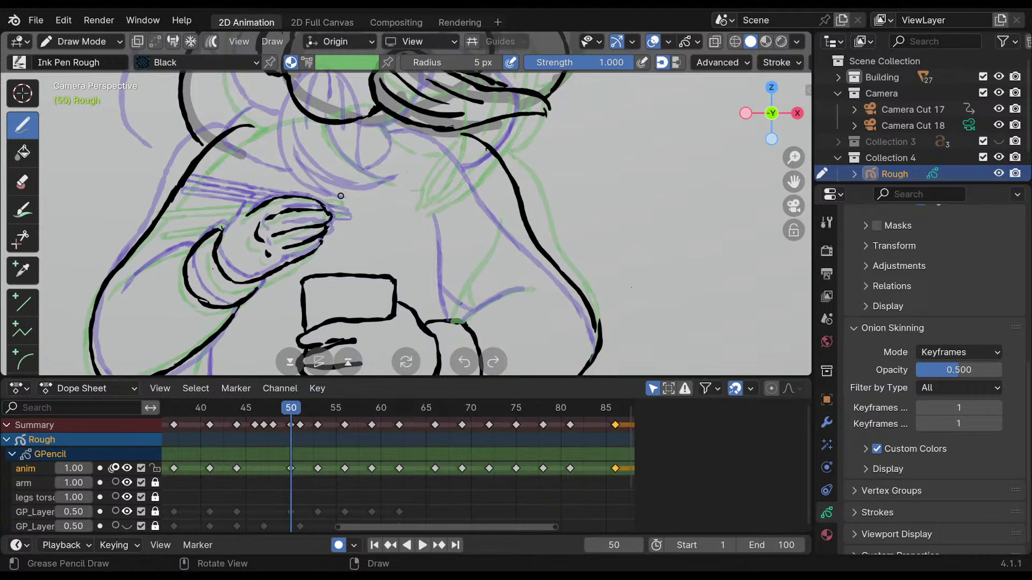
middle_click_drag(347, 192, 349, 194, "shift")
left_click(288, 250, "ctrl")
left_click(331, 229, "ctrl")
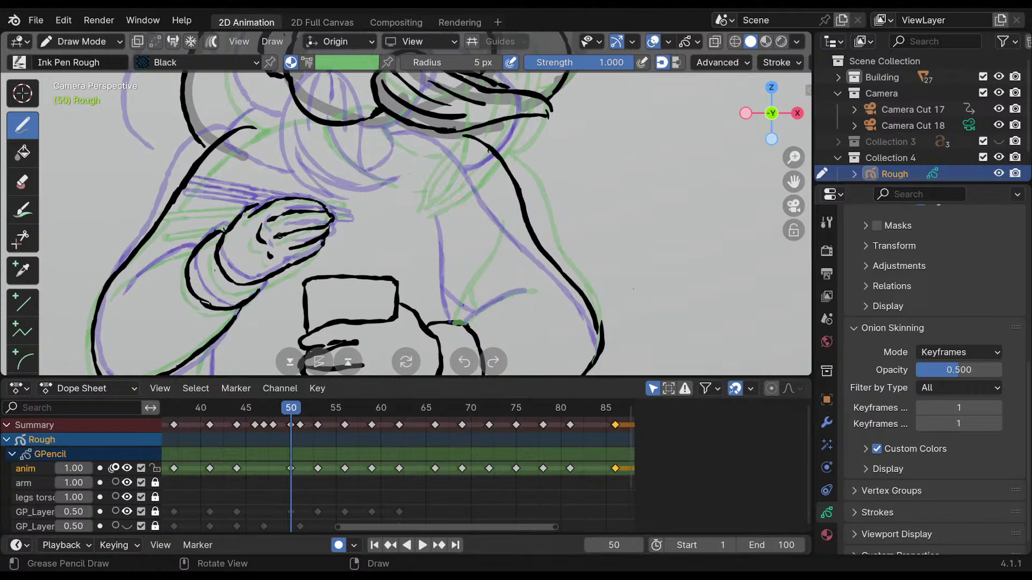
Draw a chopstick and the chopstick tips in the raised hand on frame 50, and redraw the shoulder outline down to the chopstick.
mouse_move(278, 237)
middle_mouse_down("shift")
mouse_move(318, 249)
mouse_move(345, 228)
middle_mouse_up("shift")
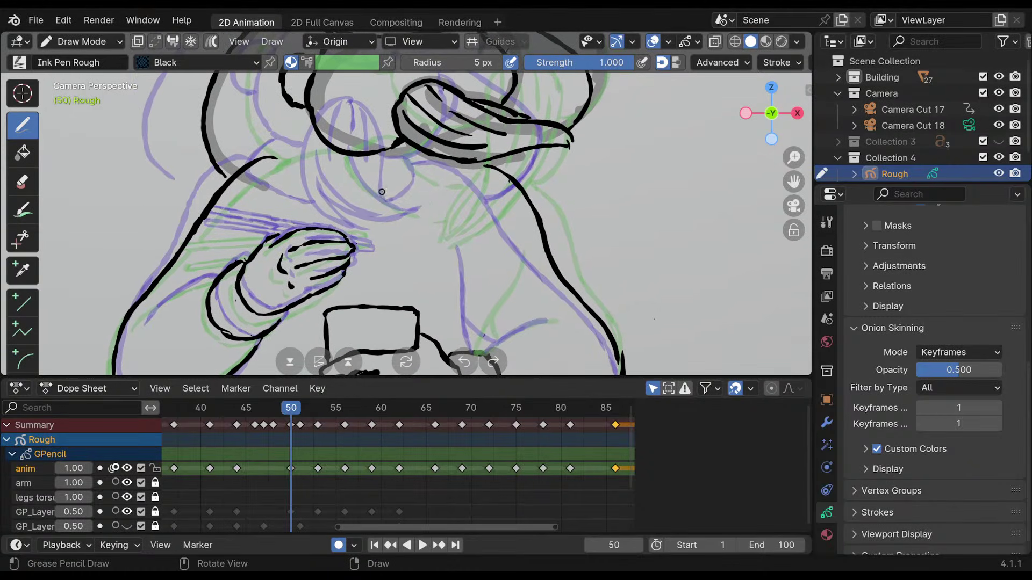
mouse_move(347, 236)
left_mouse_down()
mouse_move(367, 235)
mouse_move(370, 248)
left_mouse_up()
mouse_move(237, 229)
left_mouse_down()
mouse_move(305, 229)
mouse_move(202, 217)
mouse_move(195, 231)
mouse_move(302, 230)
left_mouse_up()
mouse_move(195, 219)
left_mouse_down("ctrl")
mouse_move(294, 230)
mouse_move(245, 229)
mouse_move(275, 226)
mouse_move(264, 225)
left_mouse_up("ctrl")
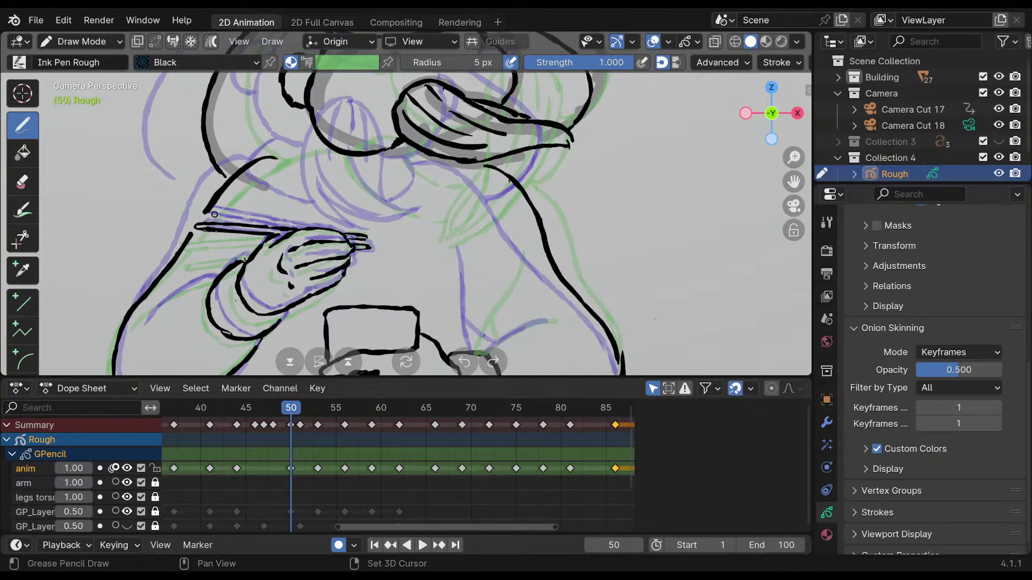
middle_click_drag(267, 223, 298, 219, "shift")
key("ctrl+z")
left_click_drag(258, 180, 226, 222)
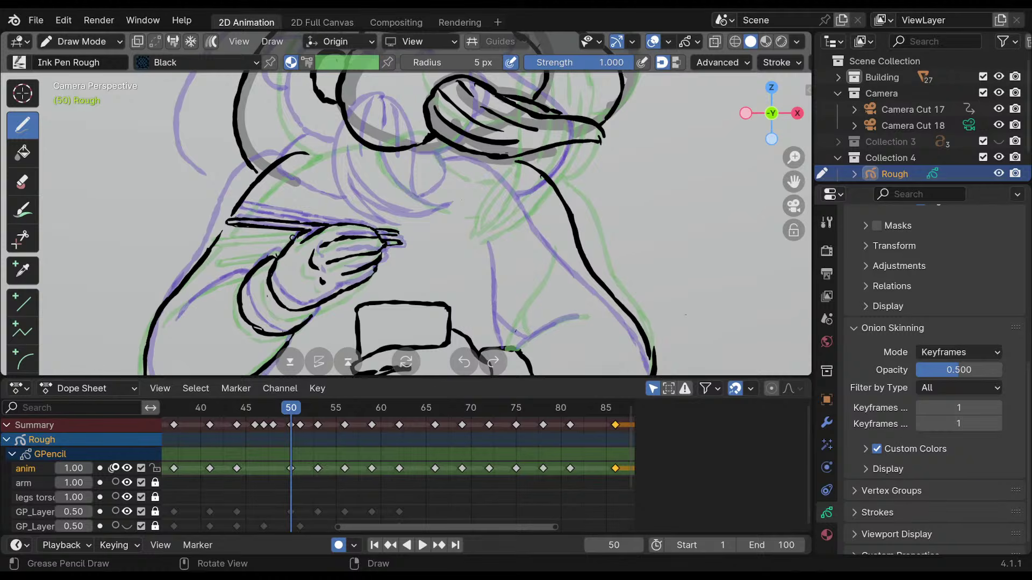
Flip back and forth between frame 50 and the keyframes beside it to compare the raised hand and chopstick positions.
key("Down")
key("Up")
key("Down")
key("Up")
key("Down")
key("Up")
key("Up")
key("Down")
key("Down")
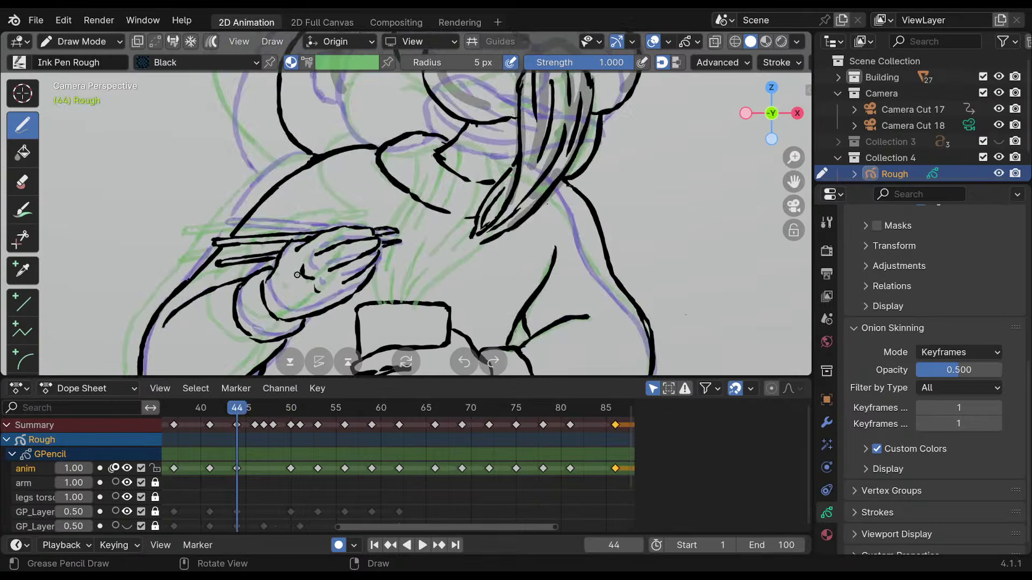
key("Up")
key("Down")
key("Up")
key("Up")
key("Down")
key("Down")
key("Down")
key("Up")
key("Up")
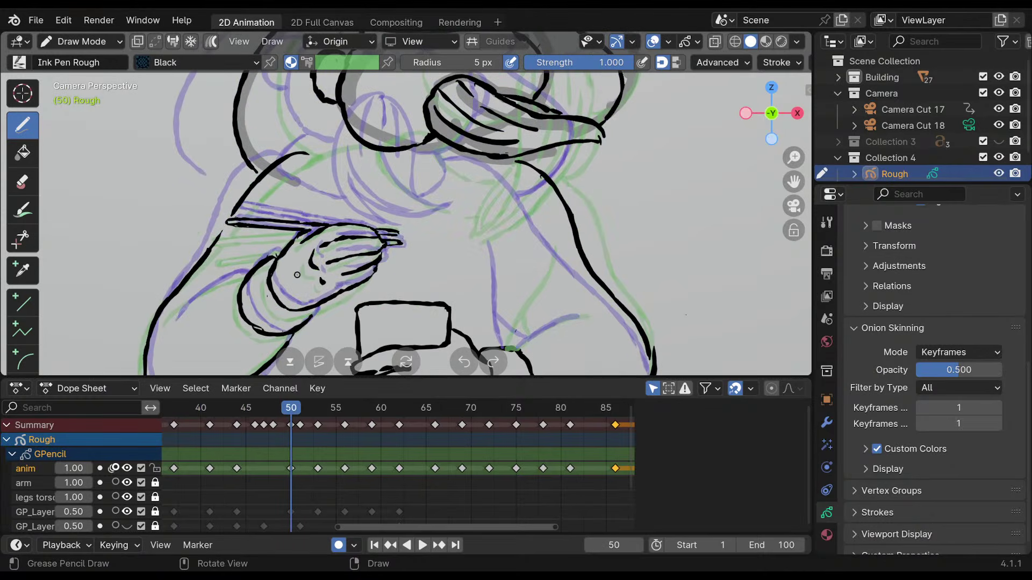
key("Down")
key("Up")
key("Down")
key("Up")
key("Down")
key("Up")
key("Down")
key("Up")
key("Up")
key("Down")
key("Down")
key("Up")
key("Up")
key("Down")
key("Down")
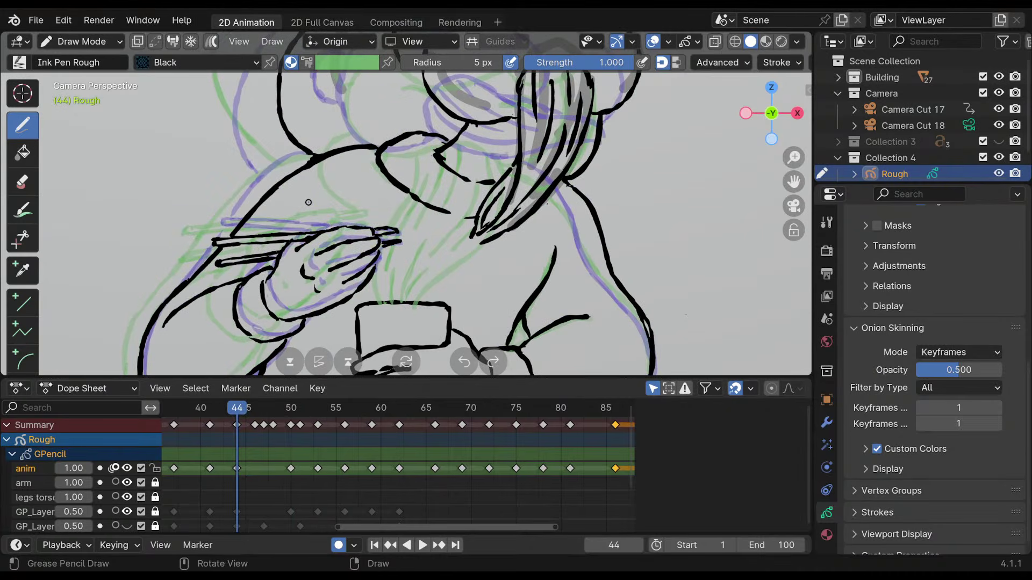
Flip through the keyframes from frame 37 to frame 62 to check the arm and chopstick motion across the eating action.
mouse_move(308, 202)
middle_mouse_down("ctrl")
mouse_move(402, 234)
mouse_move(400, 210)
middle_mouse_up("ctrl")
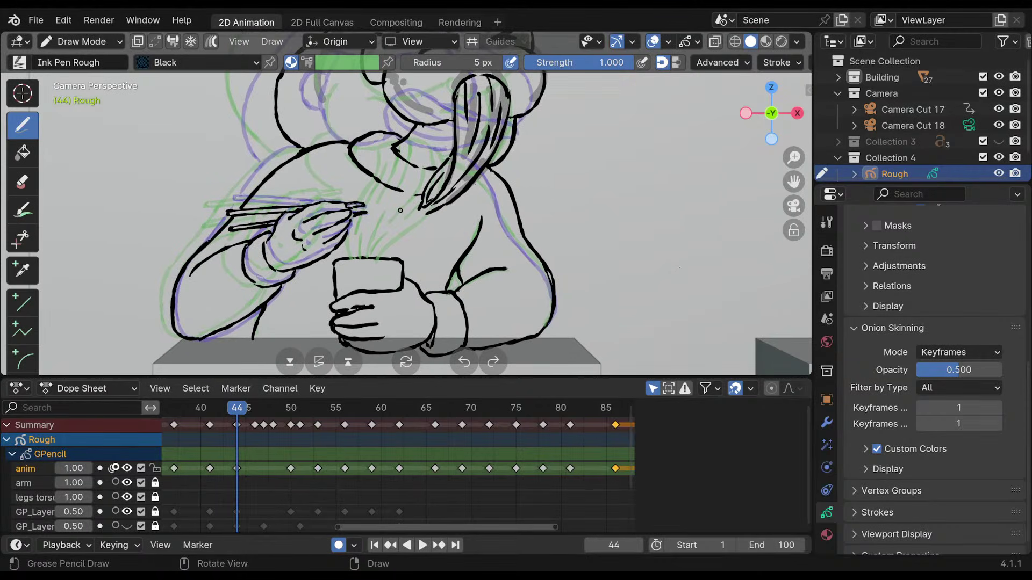
key("Up")
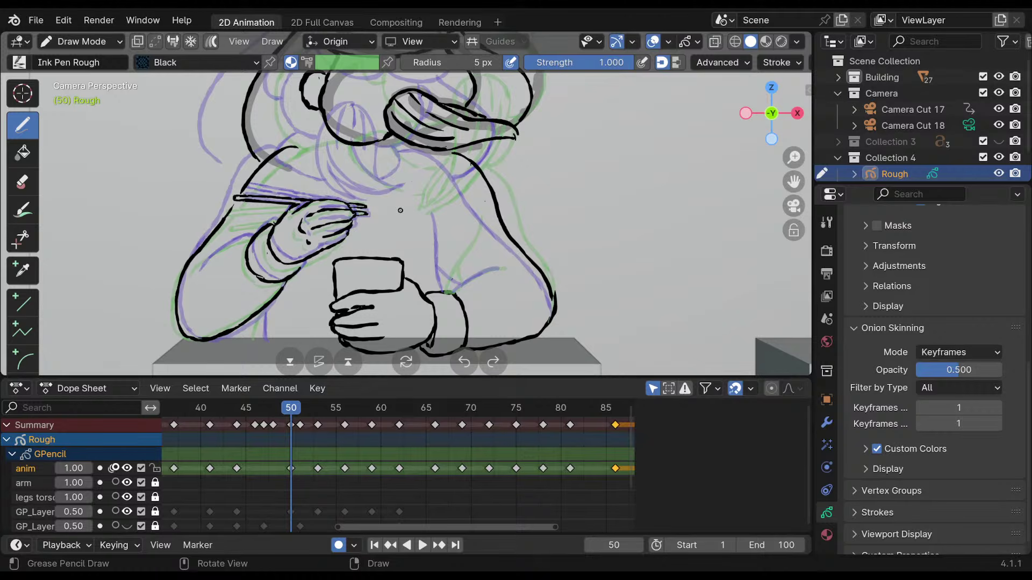
key("Down")
key("Up")
key("Down")
key("Up")
key("Down")
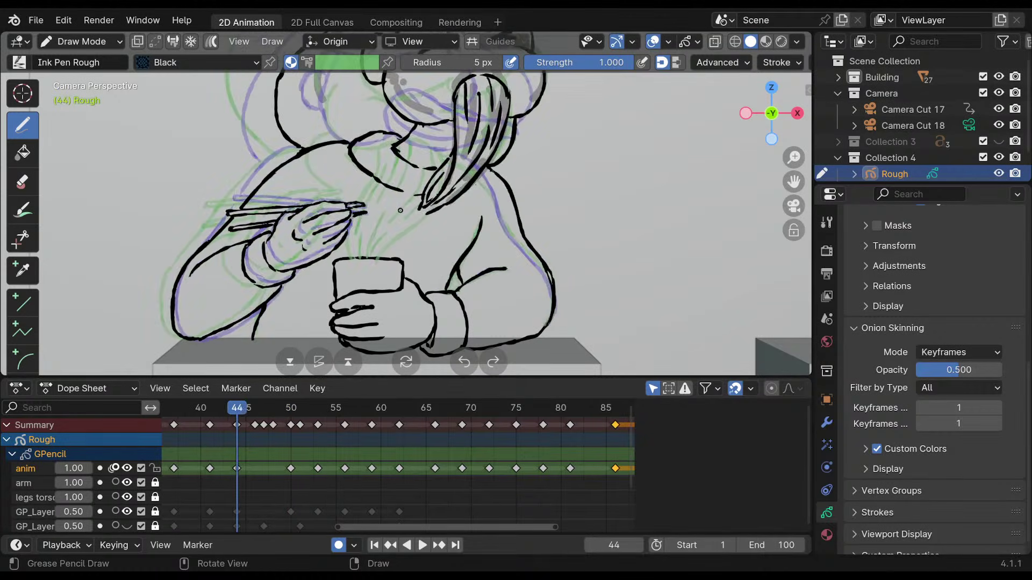
key("Down")
key("Up")
key("Down")
key("Down")
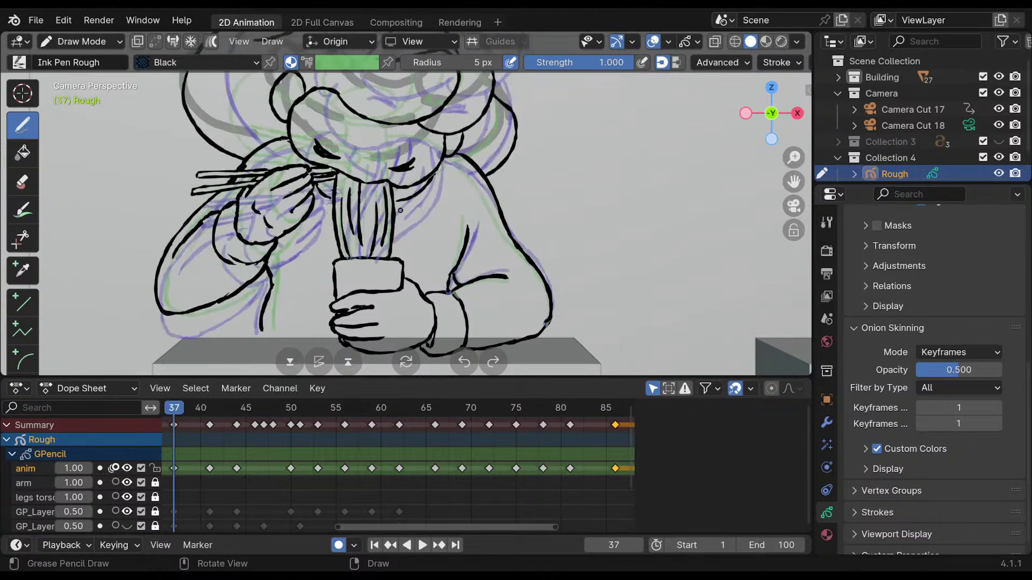
key("Up")
key("Up")
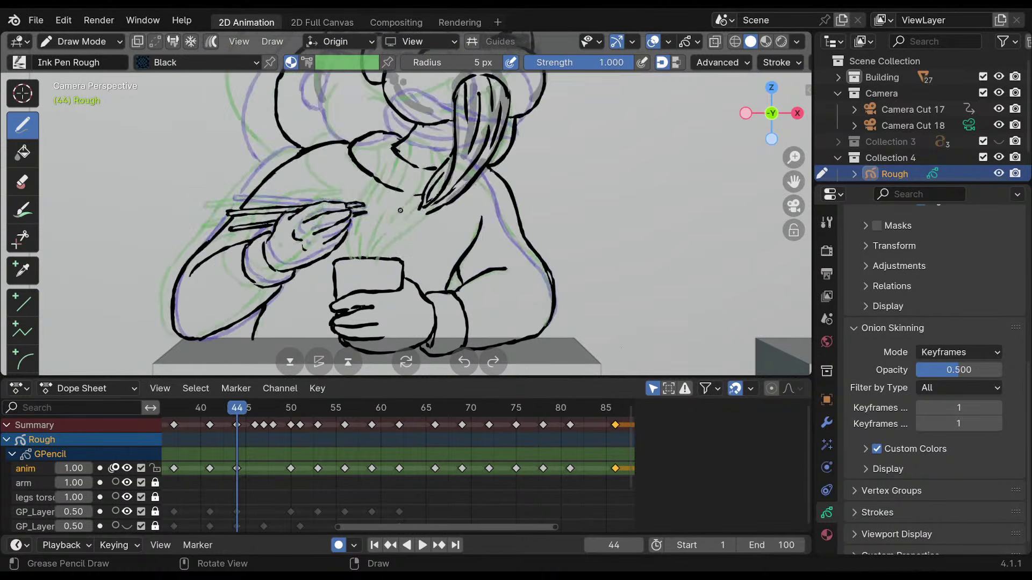
key("Up")
key("Up")
key("Up")
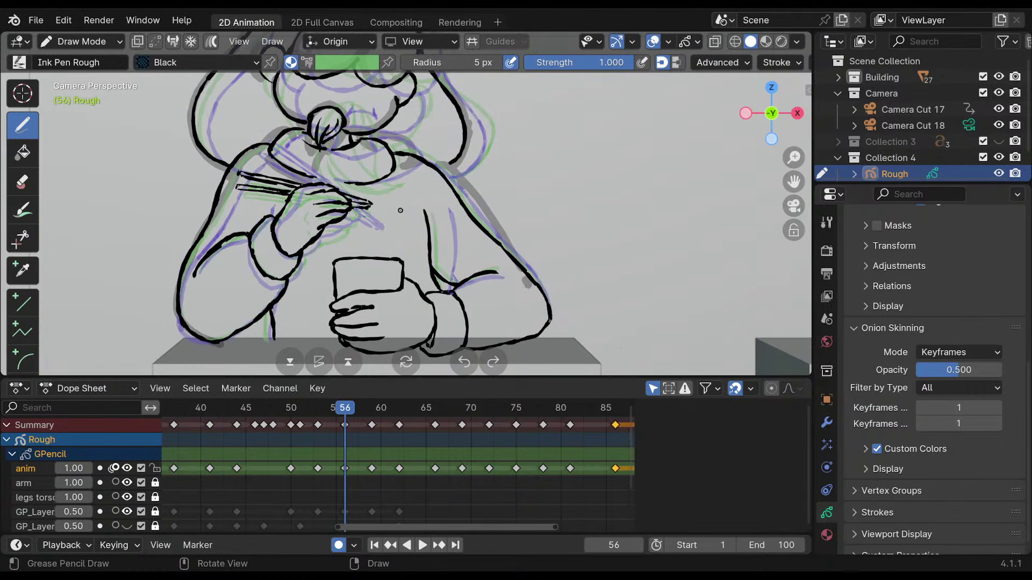
key("Up")
key("Up")
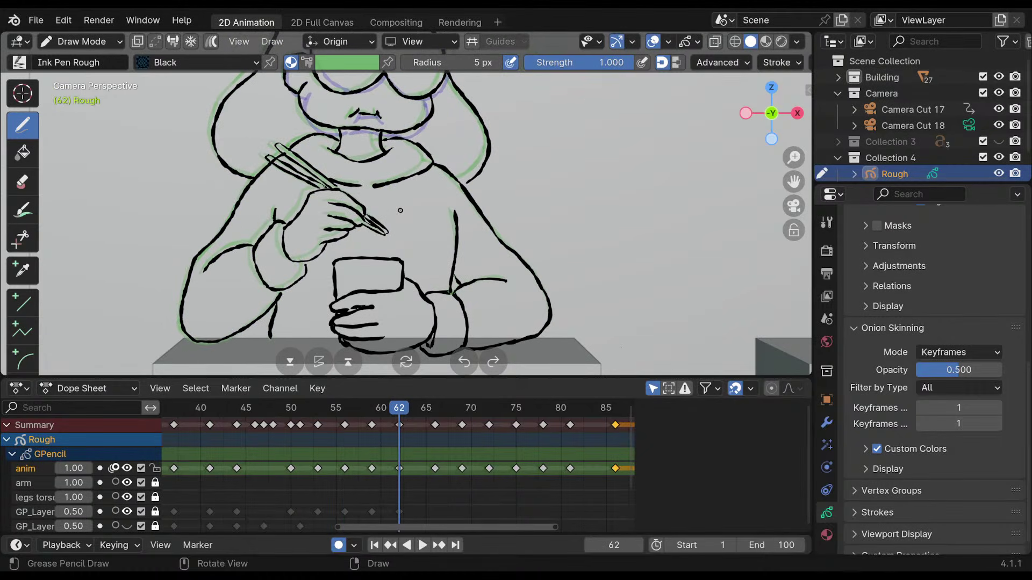
key("Down")
key("Down")
Play the eating action briefly from around frame 40 with the whole figure in view.
middle_click_drag(400, 210, 462, 195, "ctrl")
left_click(197, 412)
key("space")
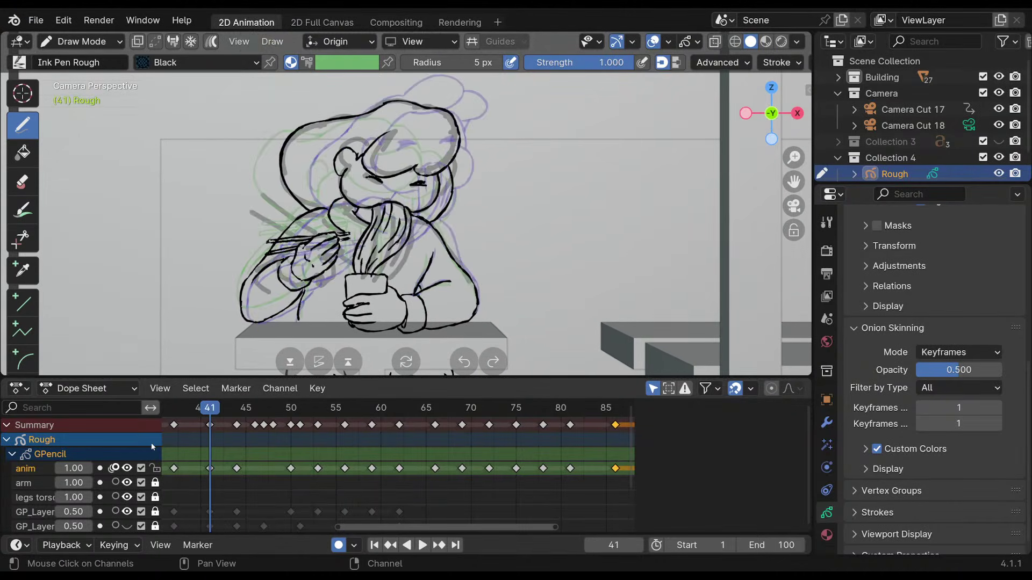
key("space")
Turn off the anim layer's onion skinning, and flip repeatedly through the keyframes around frame 50 to check the eating motion.
left_click(113, 469)
key("Down")
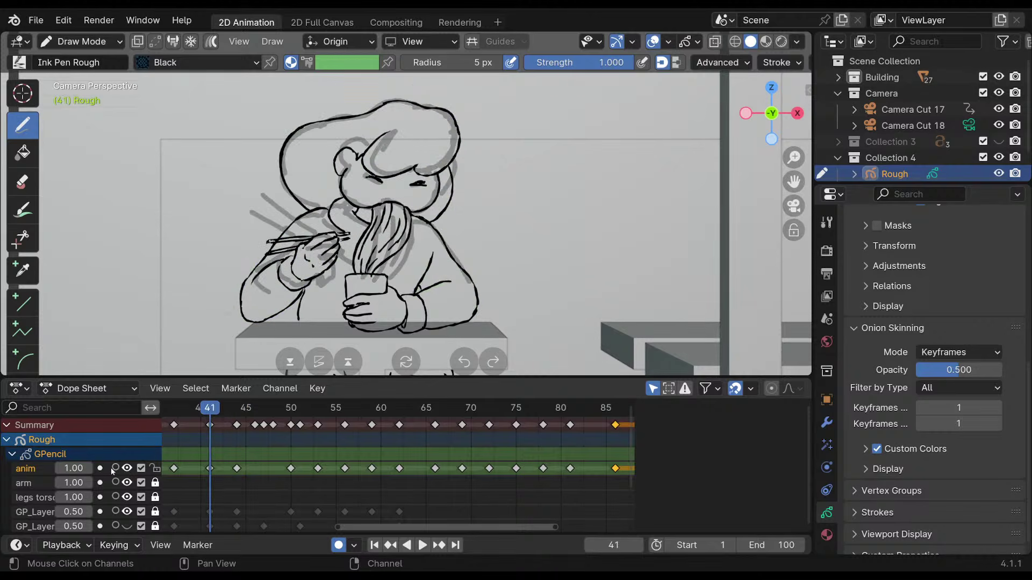
key("Up")
key("Up")
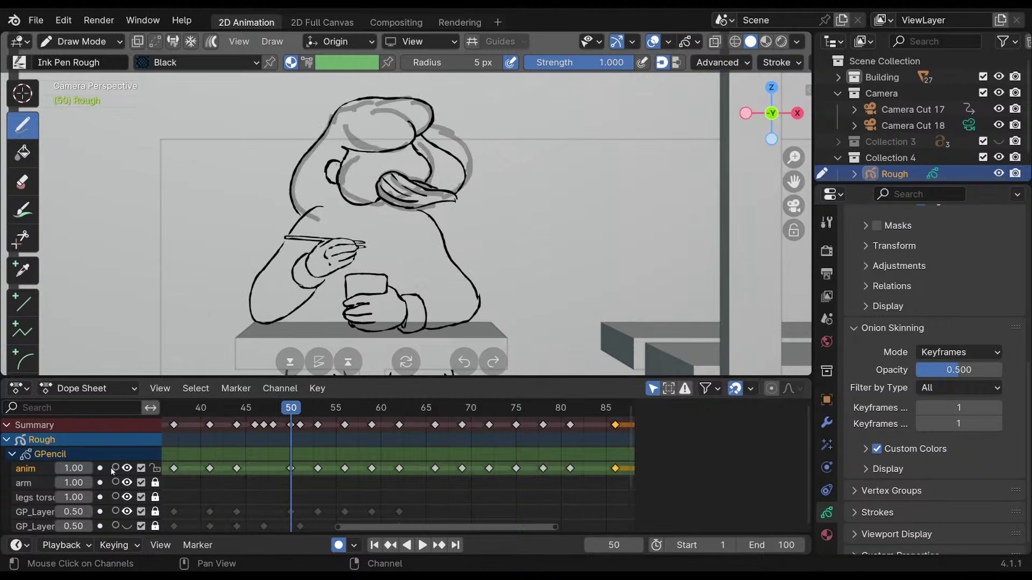
key("Down")
key("Down")
key("Up")
key("Up")
key("Up")
key("Up")
key("Up")
key("Down")
key("Down")
key("Down")
key("Down")
key("Down")
key("Down")
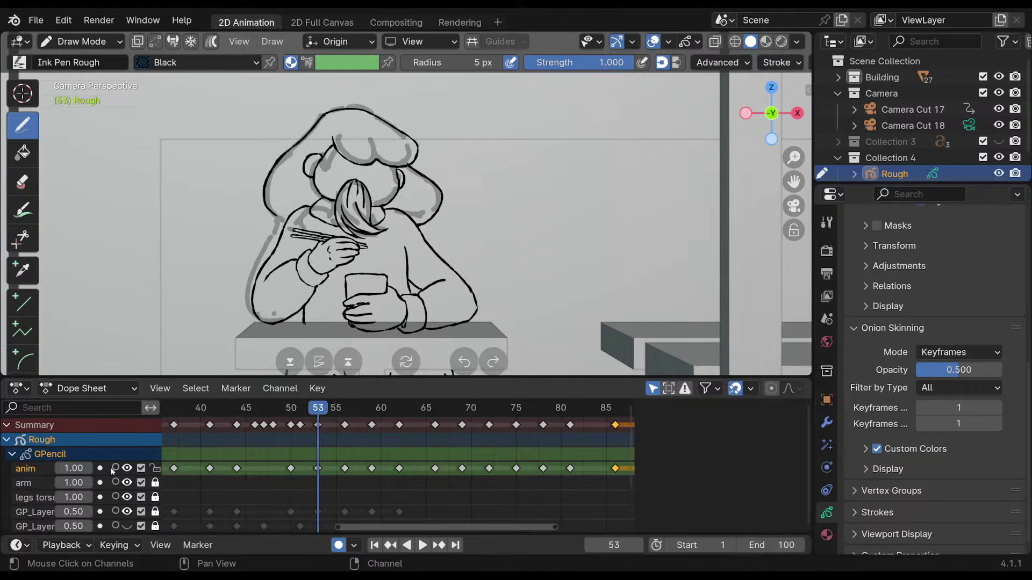
key("Up")
key("Up")
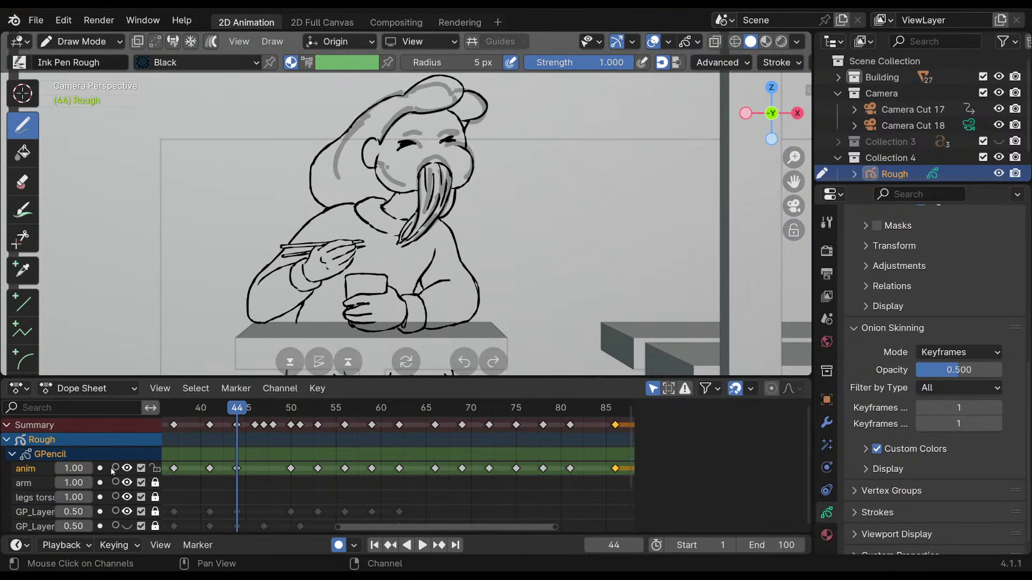
key("Up")
key("Up")
key("Up")
key("Up")
key("Up")
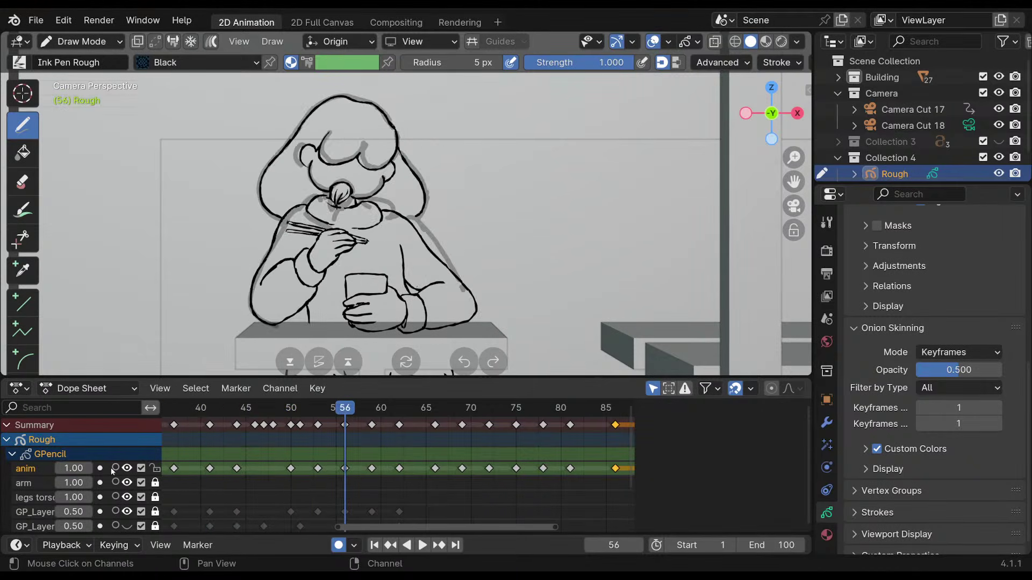
key("Up")
key("Down")
key("Down")
key("Down")
key("Down")
key("Down")
key("Down")
key("Down")
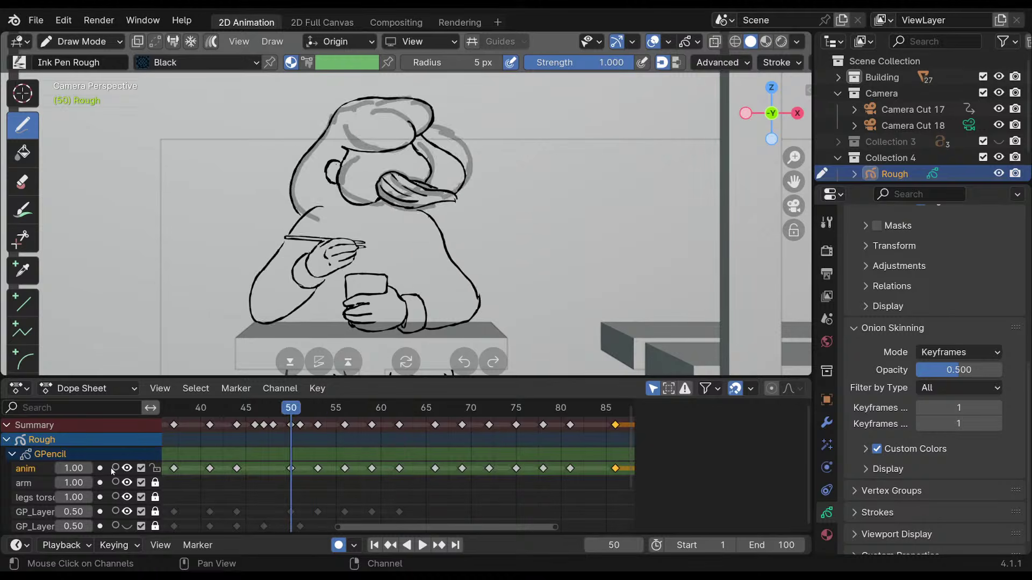
key("Down")
key("Up")
key("Up")
key("Up")
key("Up")
key("Up")
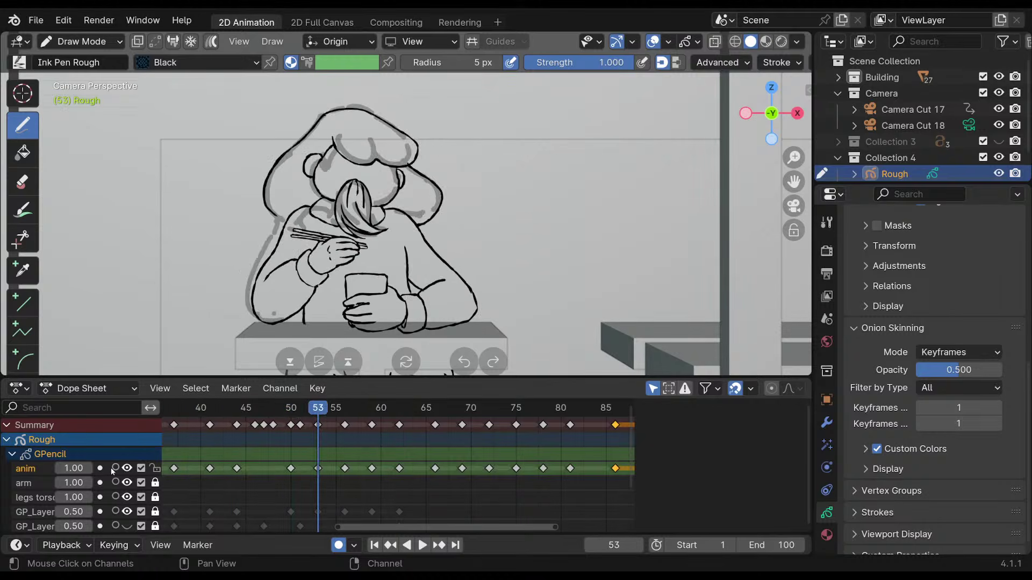
Flip back and forth through the keyframes around frame 53 to check the arm and chopstick motion.
key("Up")
key("Down")
key("Down")
key("Up")
key("Up")
key("Up")
key("Up")
key("Down")
key("Down")
key("Down")
key("Down")
key("Down")
key("Down")
key("Down")
key("Down")
key("Up")
key("Up")
key("Up")
key("Up")
key("Up")
key("Up")
key("Up")
key("Down")
key("Down")
key("Down")
key("Down")
key("Down")
key("Down")
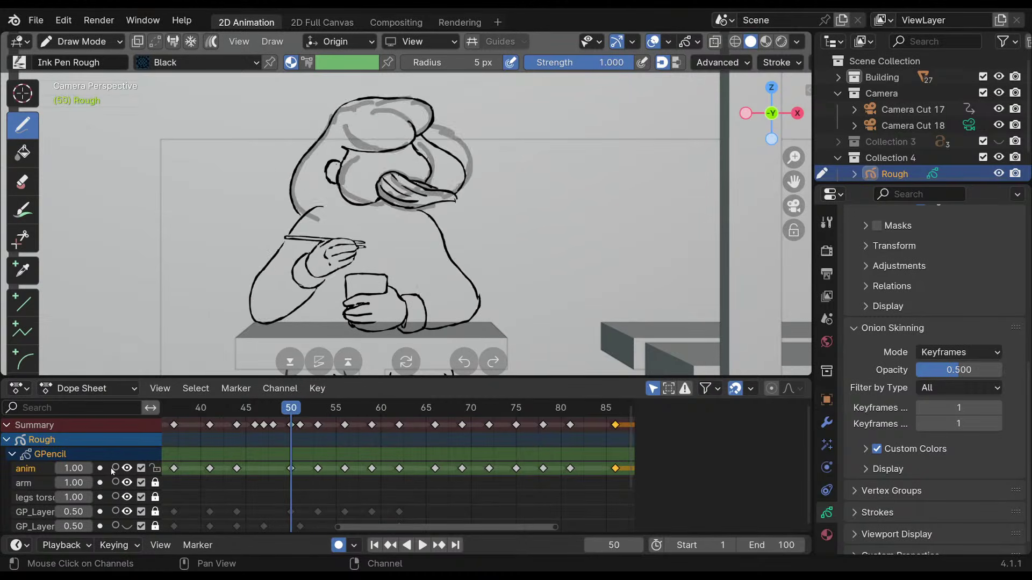
Compare the body, hand and chopstick poses on frame 50 with the keyframes between frames 44 and 56.
key("Down")
key("Up")
key("Up")
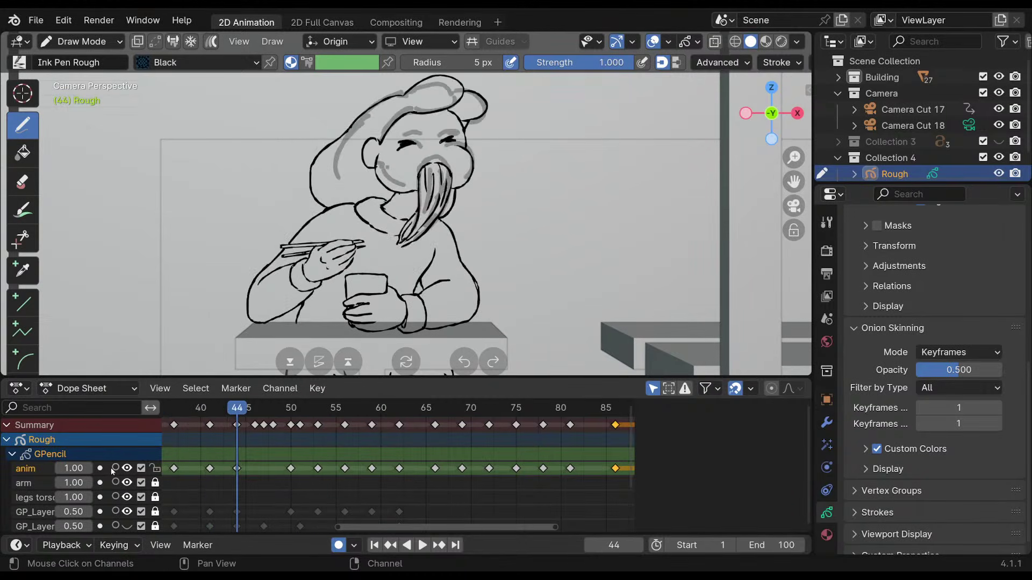
key("Up")
key("Up")
key("Up")
key("Up")
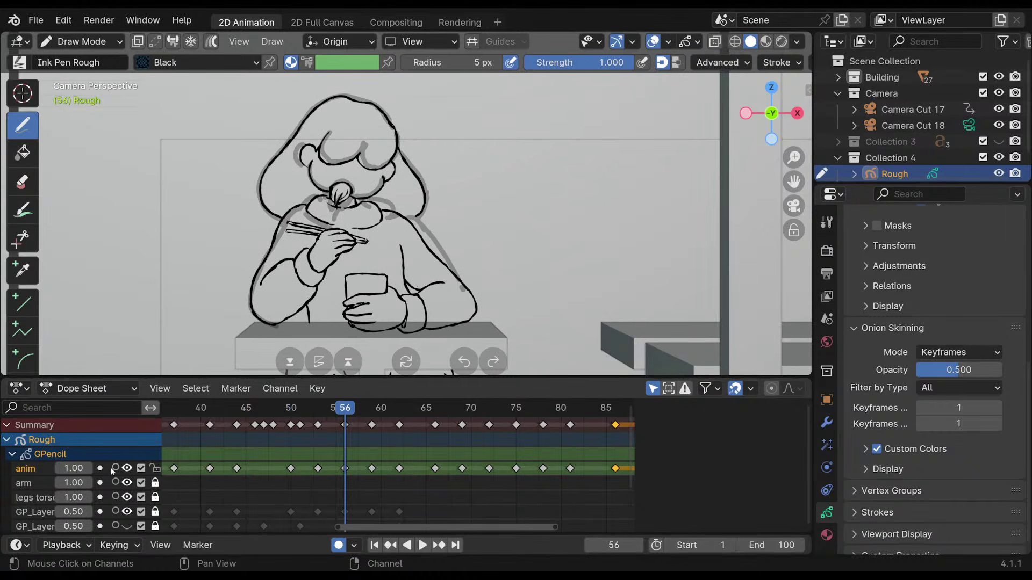
key("Up")
key("Up")
key("Down")
key("Down")
key("Down")
key("Down")
key("Down")
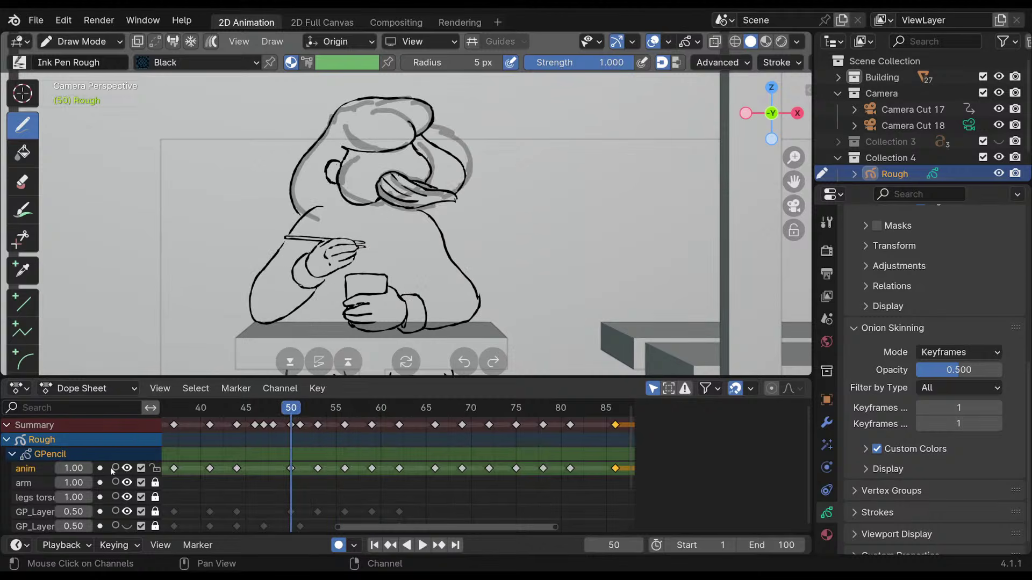
key("Up")
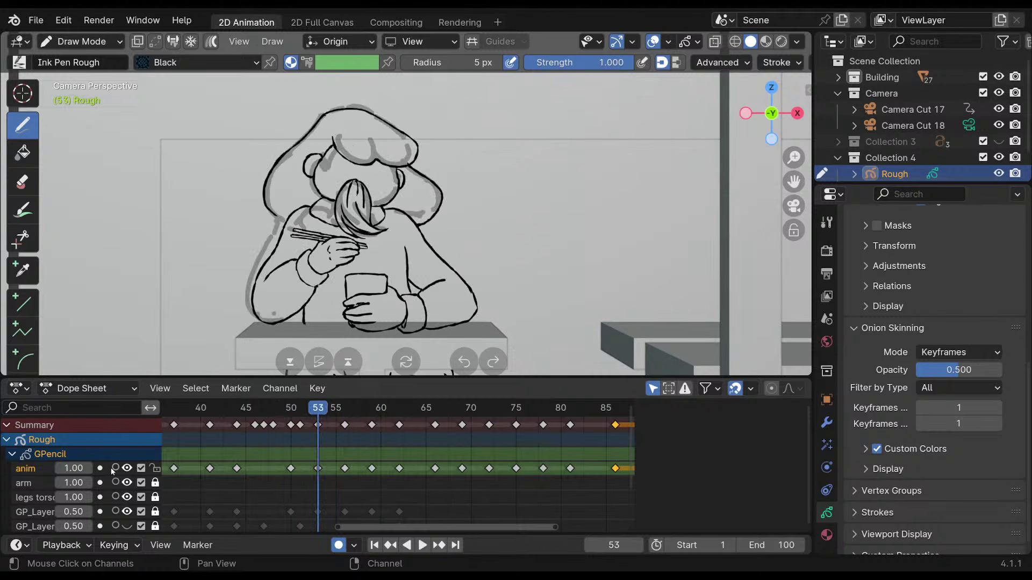
key("Down")
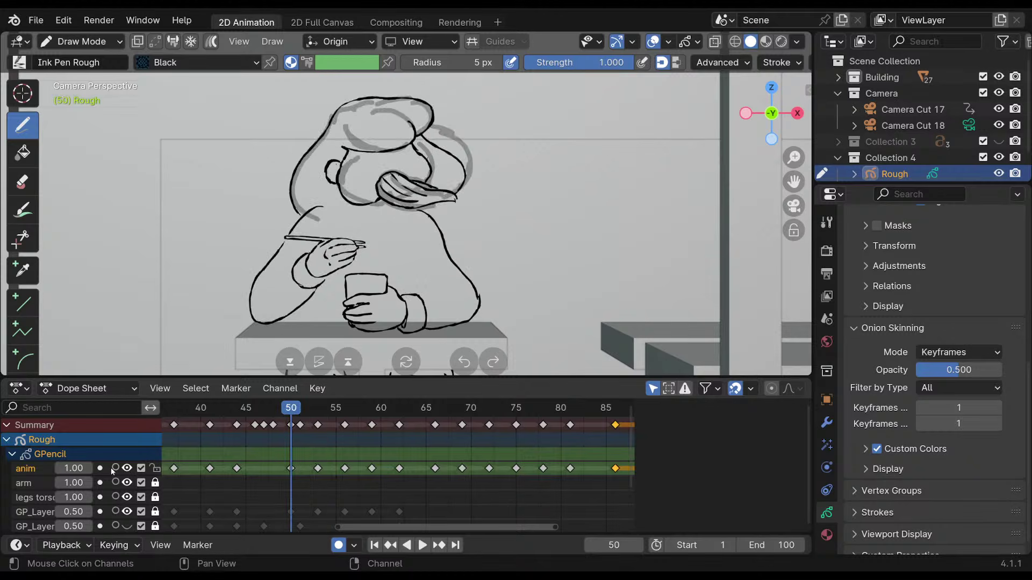
key("Up")
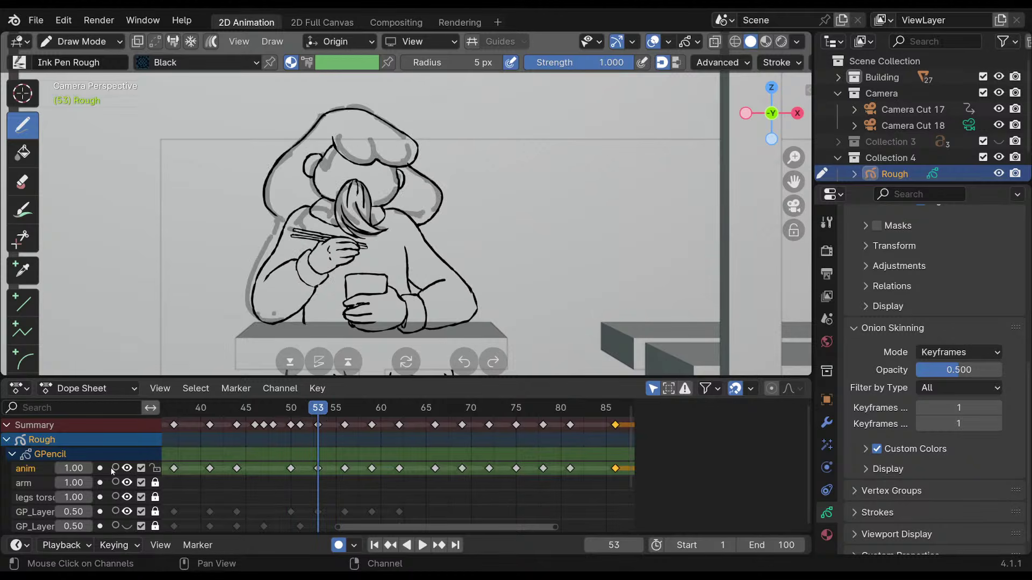
Flip repeatedly through the keyframes from frame 37 to frame 66 to check the flow of the whole eating action.
key("Down")
key("Down")
key("Down")
key("Down")
key("Down")
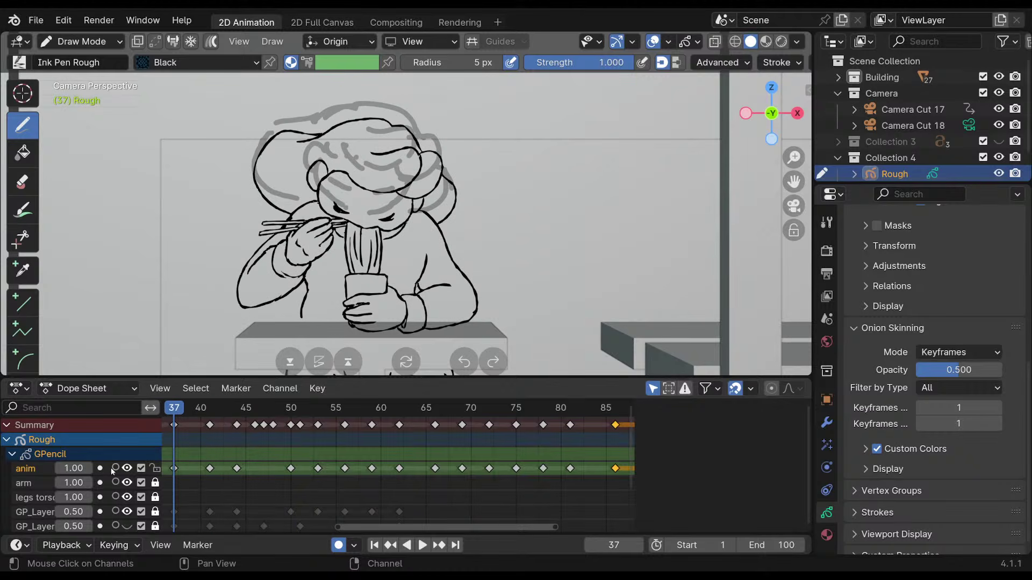
key("Up")
key("Up")
key("Up")
key("Up")
key("Up")
key("Up")
key("Up")
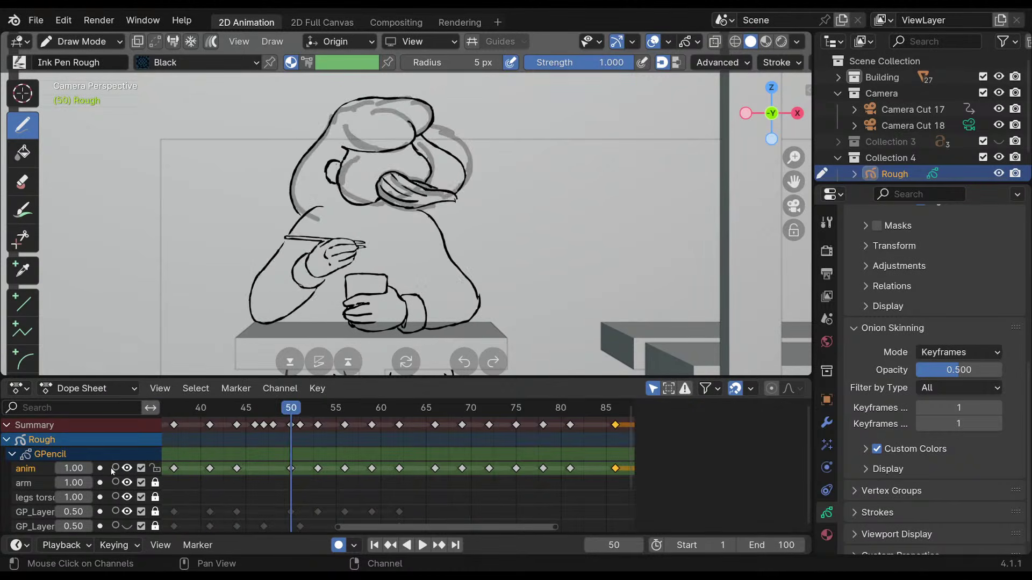
key("Down")
key("Down")
key("Down")
key("Down")
key("Down")
key("Down")
key("Down")
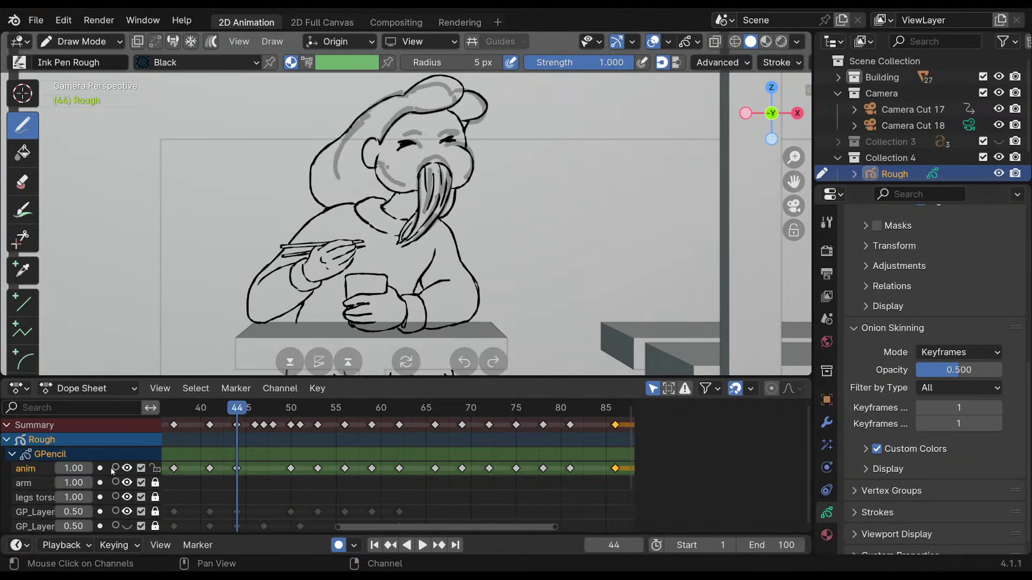
key("Up")
key("Up")
key("Up")
key("Up")
key("Up")
key("Up")
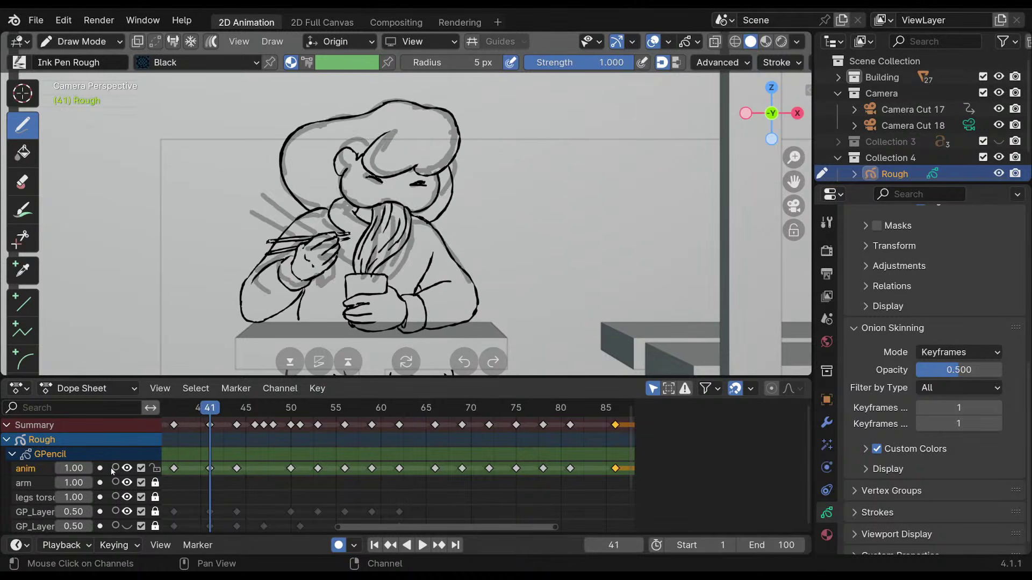
key("Up")
key("Up")
key("Up")
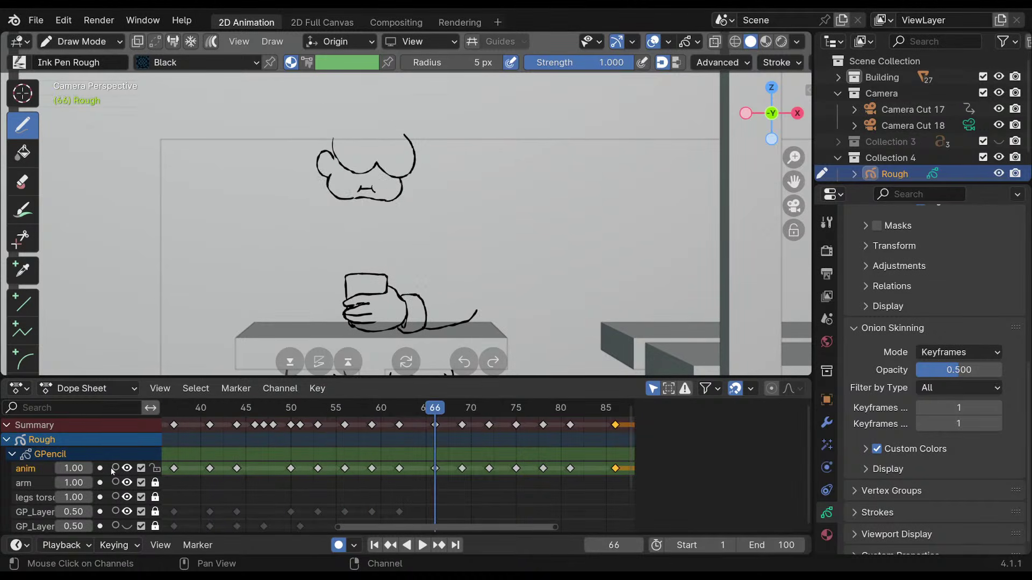
key("Down")
key("Down")
key("Down")
key("Down")
key("Down")
key("Down")
key("Down")
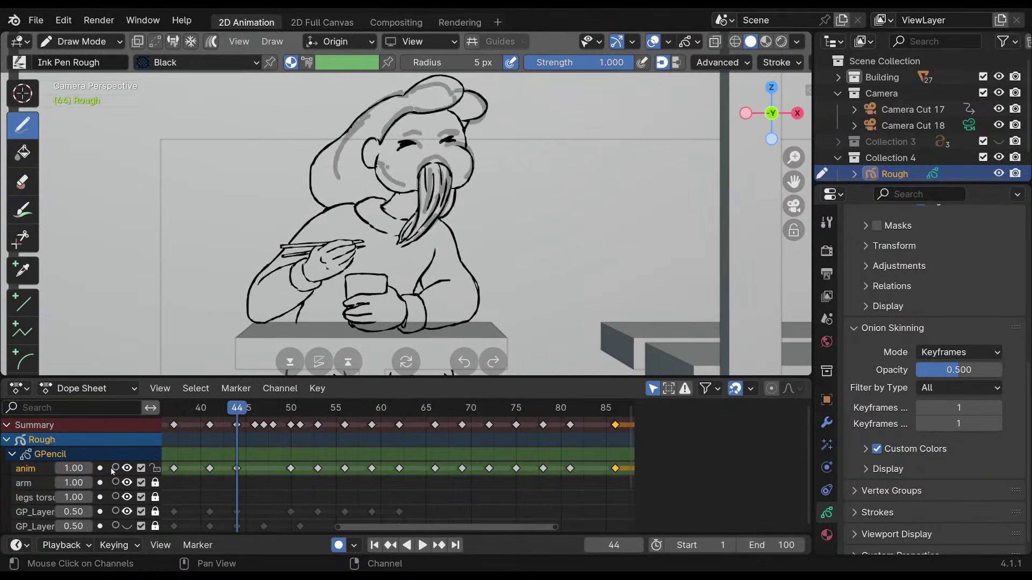
Play the animation from frame 1 with the full scene in view, and hide the guide sketch layer directly below legs torso.
middle_click_drag(489, 153, 502, 287, "ctrl")
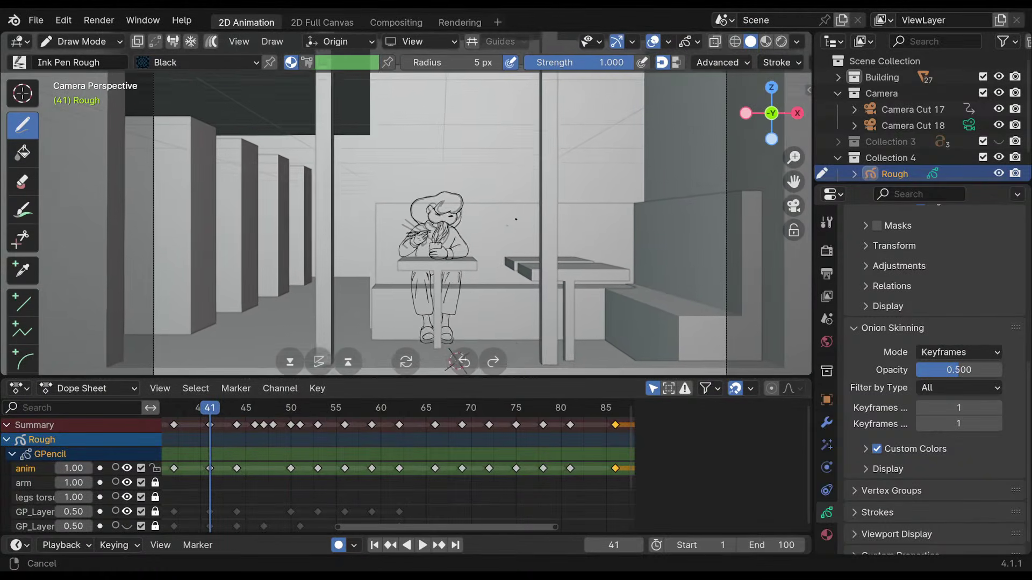
middle_click_drag(529, 213, 482, 217, "shift")
left_click(375, 545)
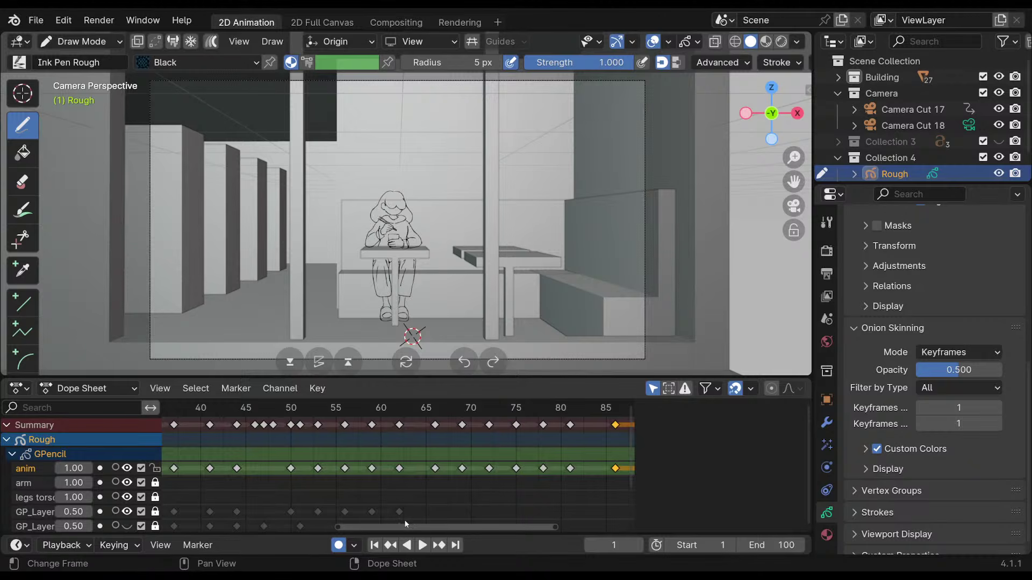
left_click(423, 546)
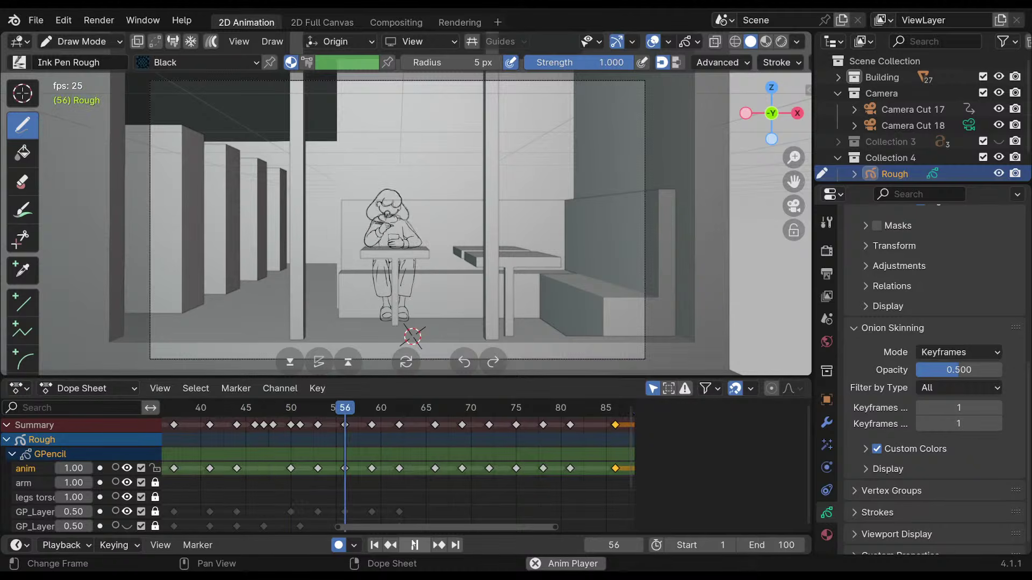
left_click(127, 512)
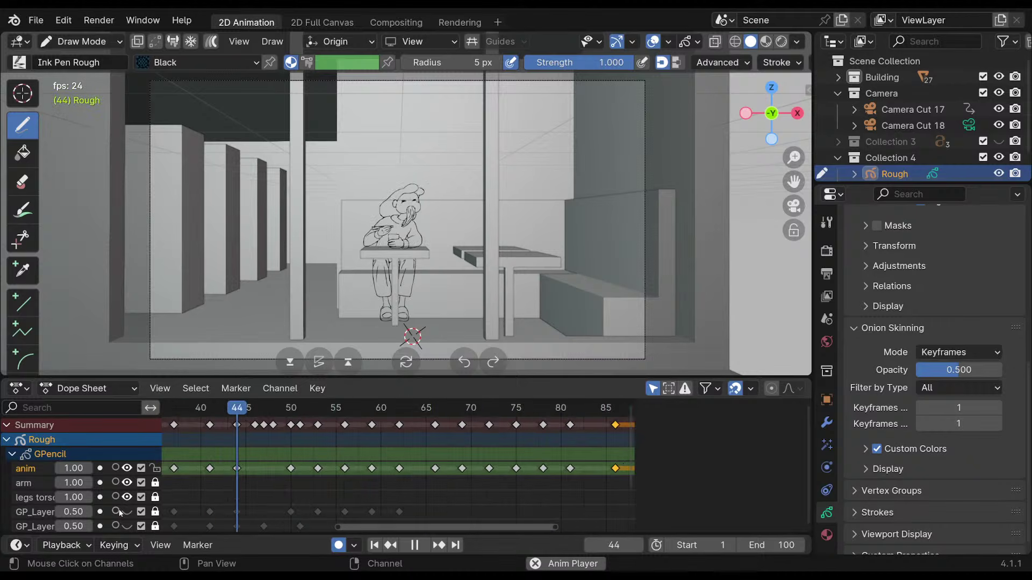
left_click(414, 546)
Scrub the eating action to around frame 60 and flip through the neighbouring keyframes to check the figure without the guide sketch.
middle_click_drag(435, 216, 435, 173, "ctrl")
left_click(322, 414)
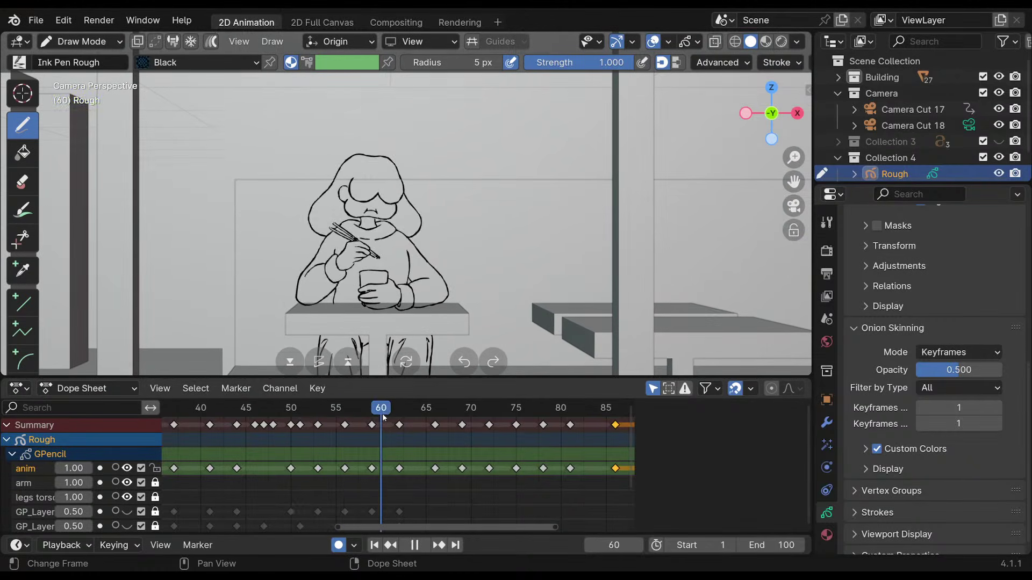
key("space")
key("Down")
key("Down")
key("Down")
key("Up")
key("Up")
key("Down")
key("Down")
key("Down")
key("Up")
key("Down")
key("Up")
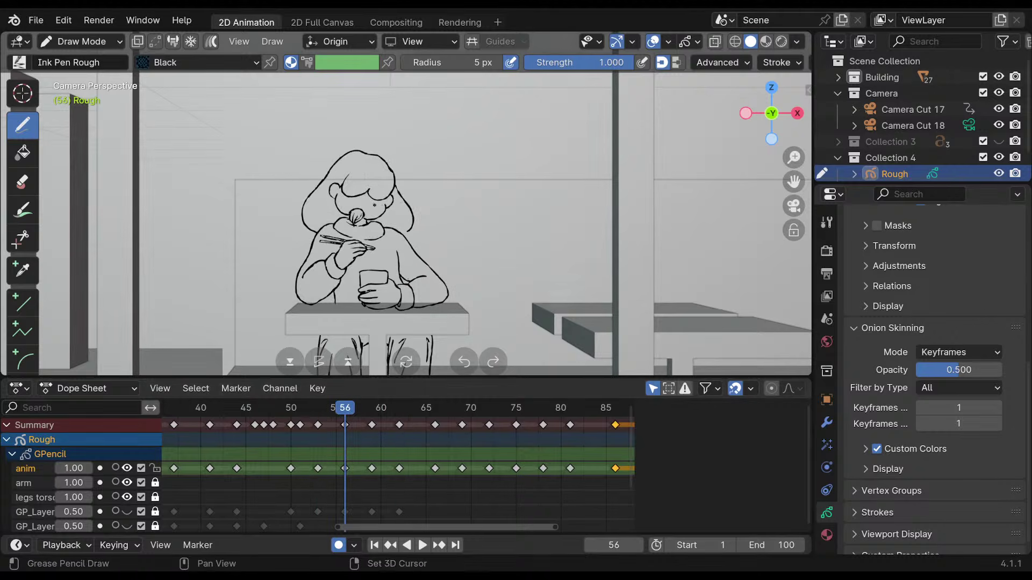
Select the keyframe at frame 56 and compare its head, hand and chopstick poses closely with the neighbouring keyframes up to frame 62.
scroll(408, 322, "up", 5)
left_click(345, 425)
key("Down")
key("Up")
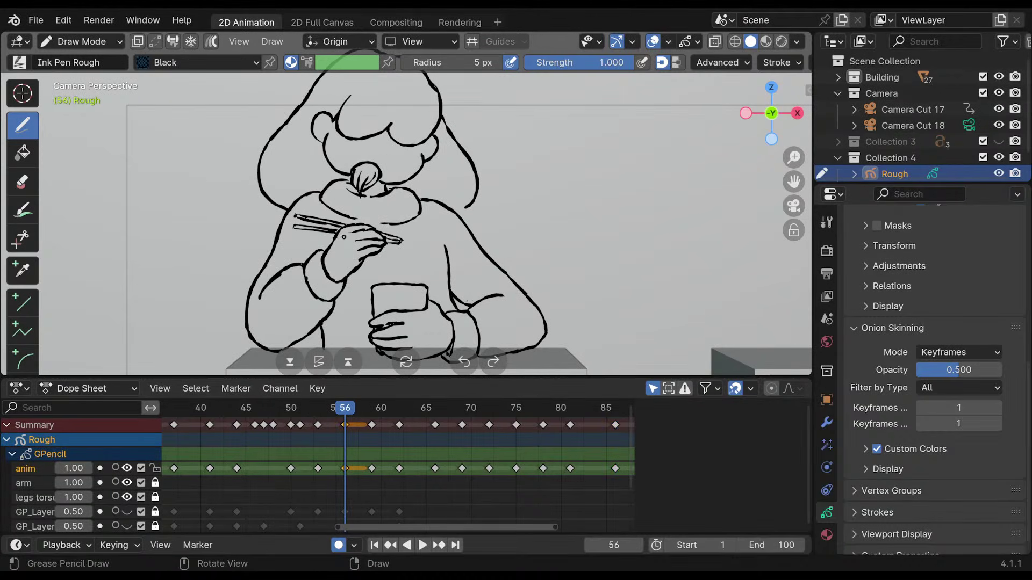
key("Up")
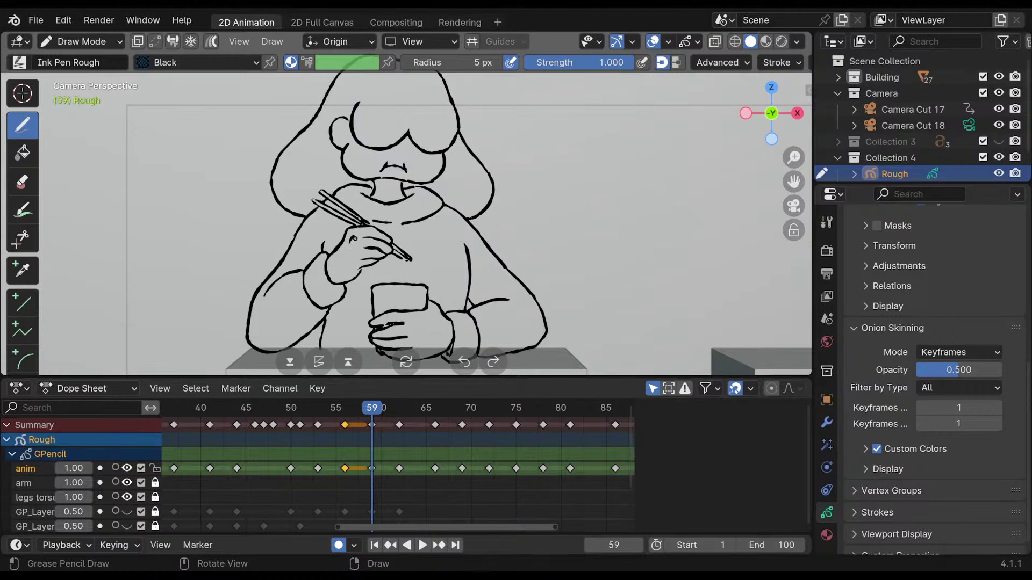
key("Down")
key("Up")
key("Up")
key("Down")
key("Up")
key("Up")
key("Down")
key("Up")
key("Down")
key("Down")
key("Down")
key("Down")
key("Up")
key("Up")
key("Down")
key("Up")
mouse_move(395, 188)
middle_mouse_down("ctrl")
mouse_move(432, 221)
mouse_move(434, 198)
middle_mouse_up("ctrl")
key("Down")
key("Up")
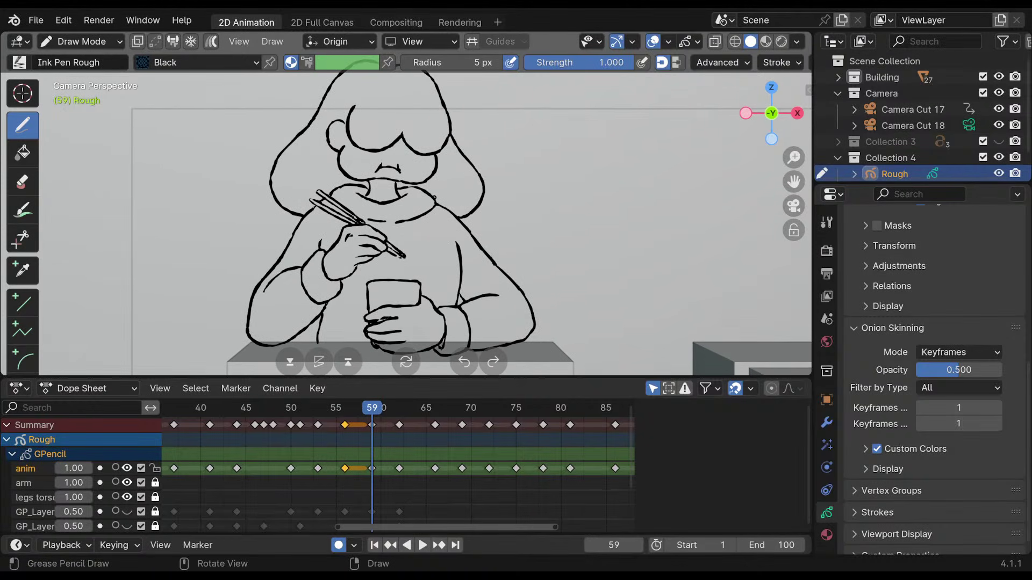
key("Up")
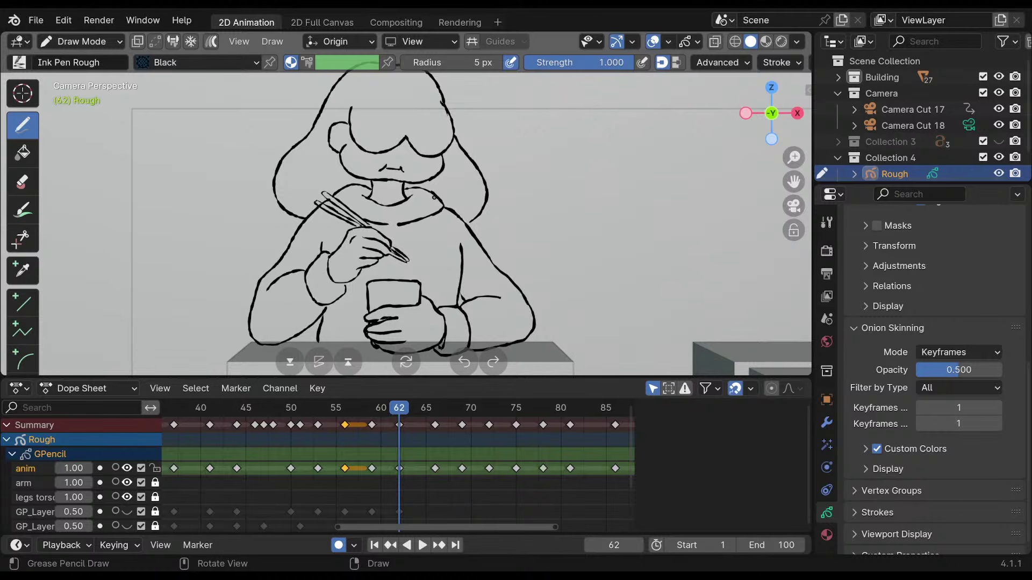
Flip back and forth through the keyframes from frame 56 to frame 75 to compare the full figure with the chewing poses.
key("Up")
key("Up")
key("Down")
key("Down")
key("Down")
key("Up")
key("Up")
key("Up")
key("Up")
key("Down")
key("Down")
key("Down")
key("Down")
key("Down")
key("Up")
key("Up")
key("Up")
key("Up")
key("Up")
key("Up")
key("Down")
key("Down")
key("Down")
key("Down")
key("Up")
key("Down")
key("Down")
key("Down")
key("Up")
key("Up")
key("Up")
key("Down")
key("Up")
key("Down")
key("Up")
mouse_move(434, 197)
middle_mouse_down("shift")
mouse_move(481, 232)
mouse_move(470, 202)
middle_mouse_up("shift")
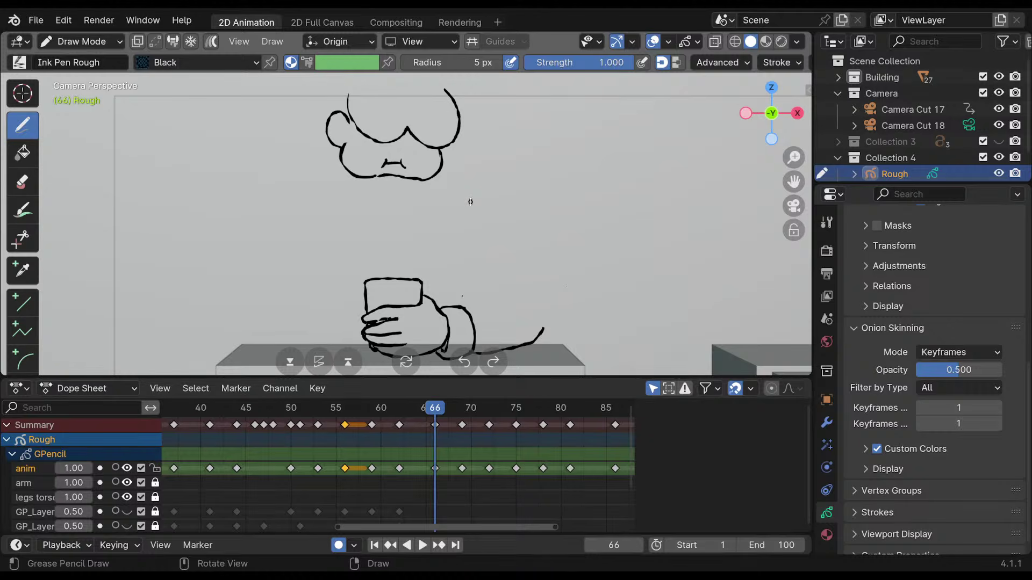
Compare the arm and chopstick drawings at frames 56 to 62 with the partial head and cup drawings up to frame 72.
key("Down")
key("Down")
key("Down")
key("Up")
key("Up")
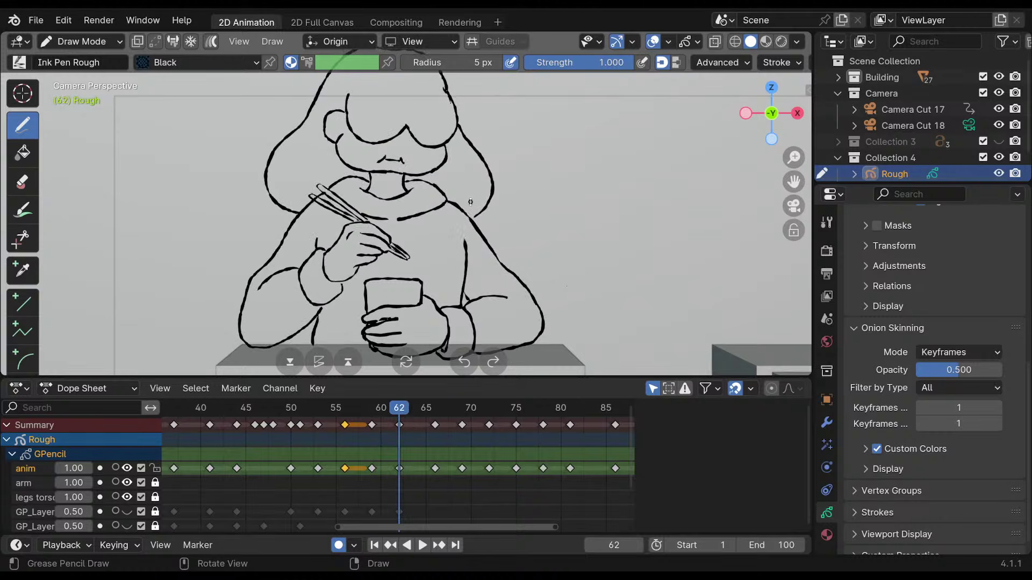
key("Up")
key("Up")
key("Up")
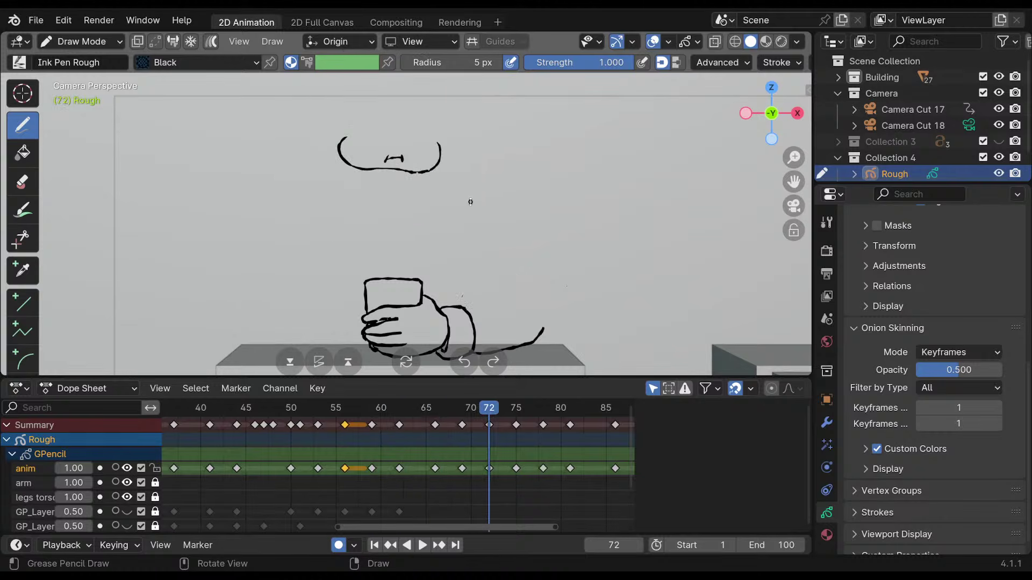
key("Down")
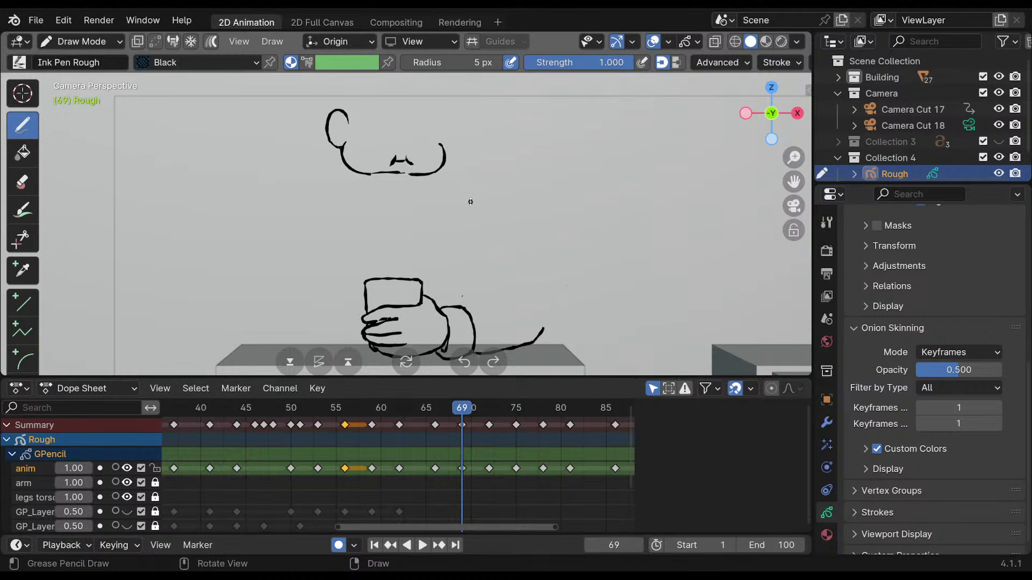
key("Down")
key("Down")
key("Down")
key("Up")
key("Up")
key("Up")
key("Up")
key("Down")
key("Down")
key("Down")
key("Down")
key("Down")
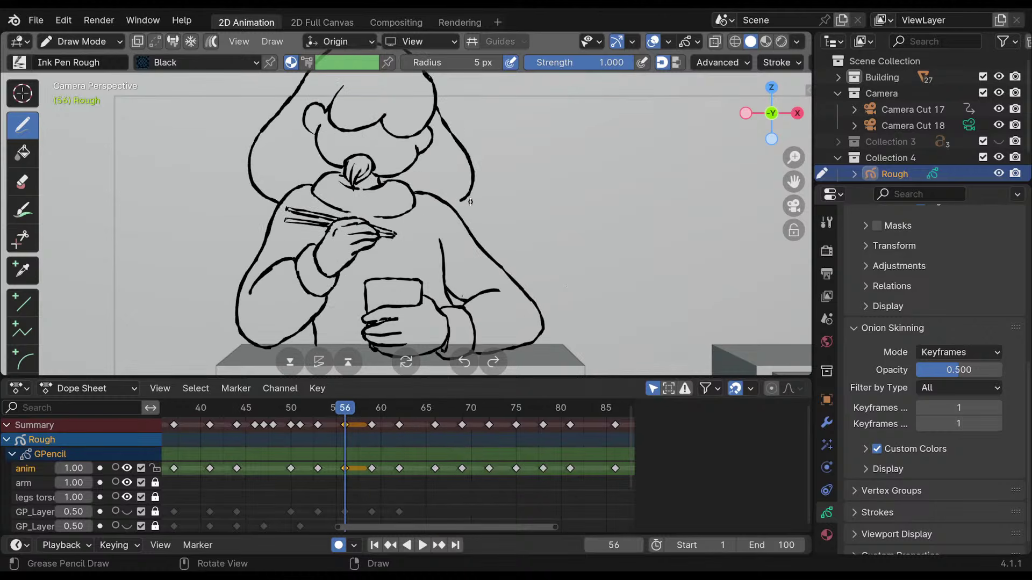
key("Up")
key("Up")
key("Up")
key("Down")
key("Up")
key("Down")
key("Up")
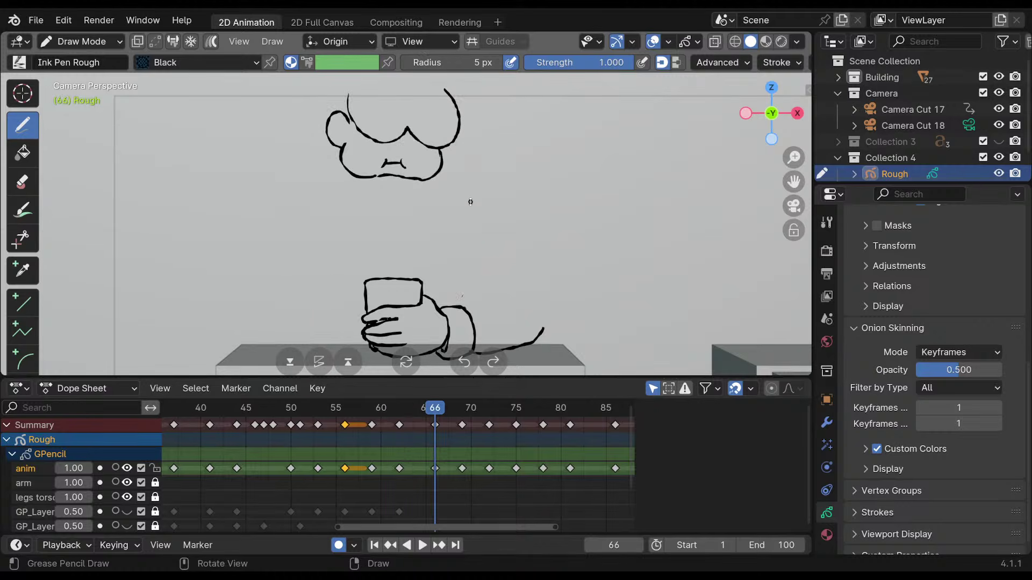
Turn on onion skinning for the anim layer and check the keyframes from frame 56 to frame 86 against their neighbours.
middle_click_drag(451, 221, 398, 194, "shift")
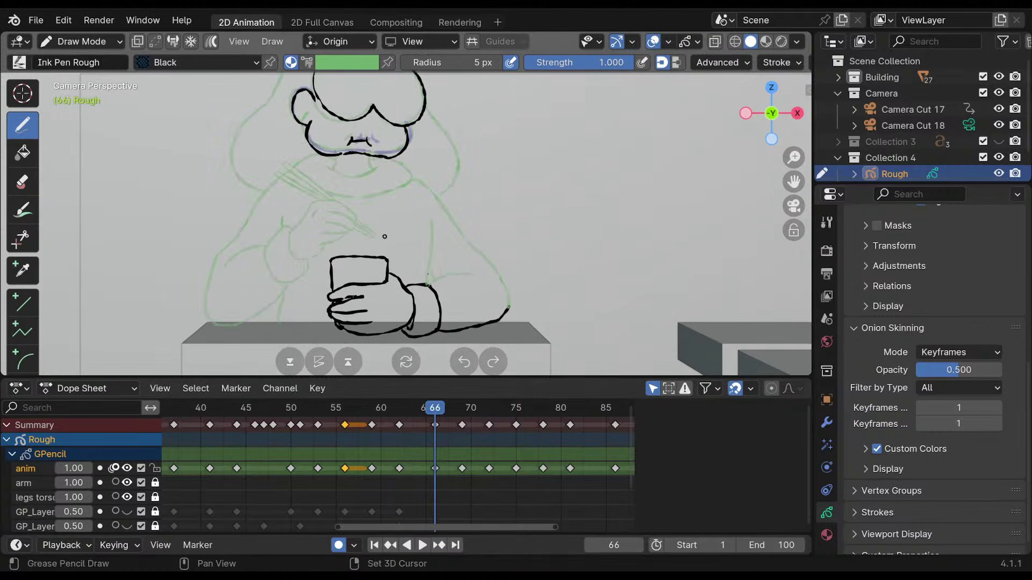
mouse_move(384, 237)
middle_mouse_down("shift")
mouse_move(426, 237)
mouse_move(444, 195)
middle_mouse_up("shift")
scroll(446, 199, "up", 1)
key("Down")
key("Down")
key("Up")
key("Up")
key("Up")
key("Up")
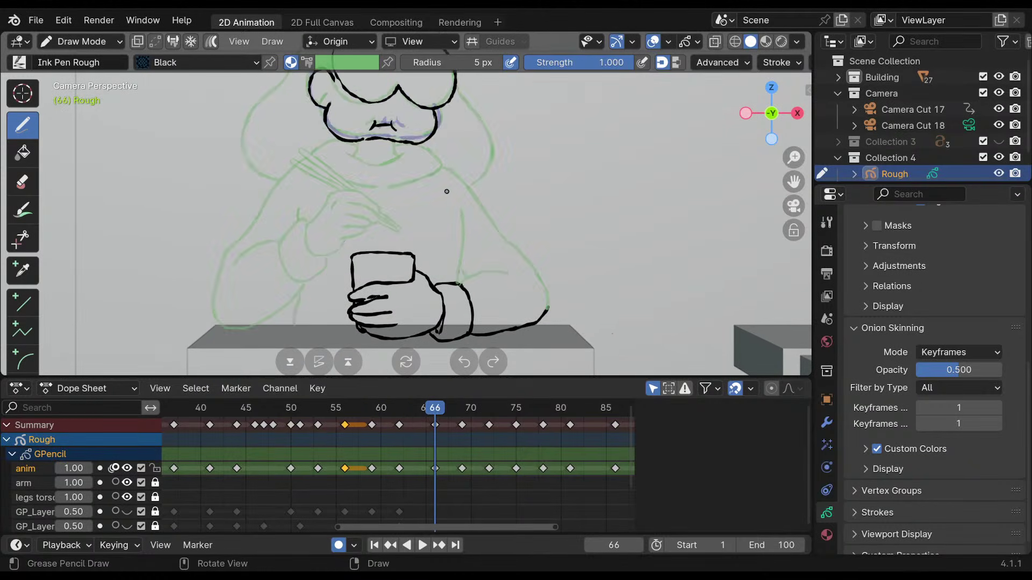
key("Up")
key("Up")
key("Up")
key("Up")
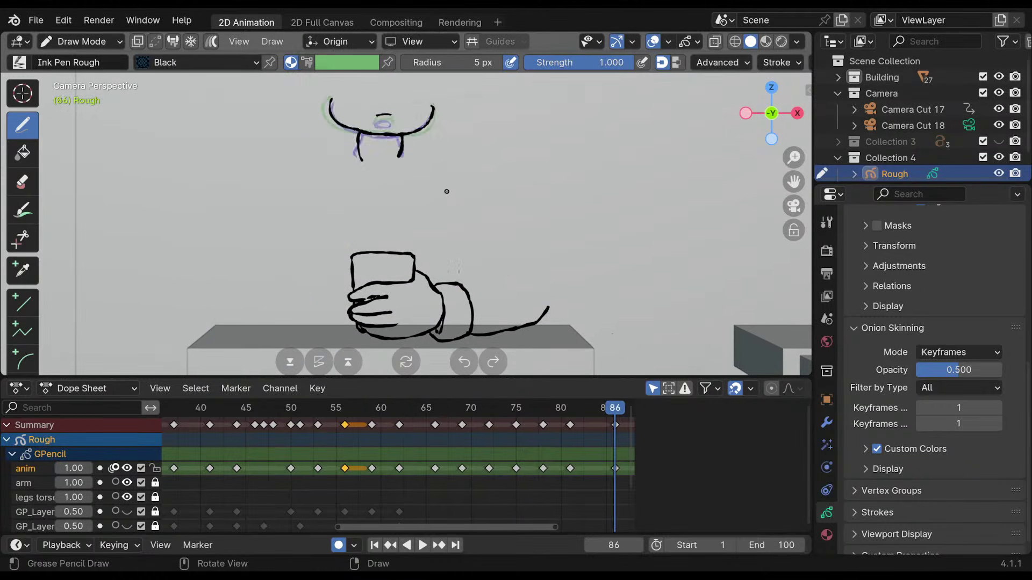
key("Down")
key("Down")
key("Down")
key("Down")
key("Down")
key("Down")
key("Down")
key("Down")
key("Down")
key("Down")
key("Down")
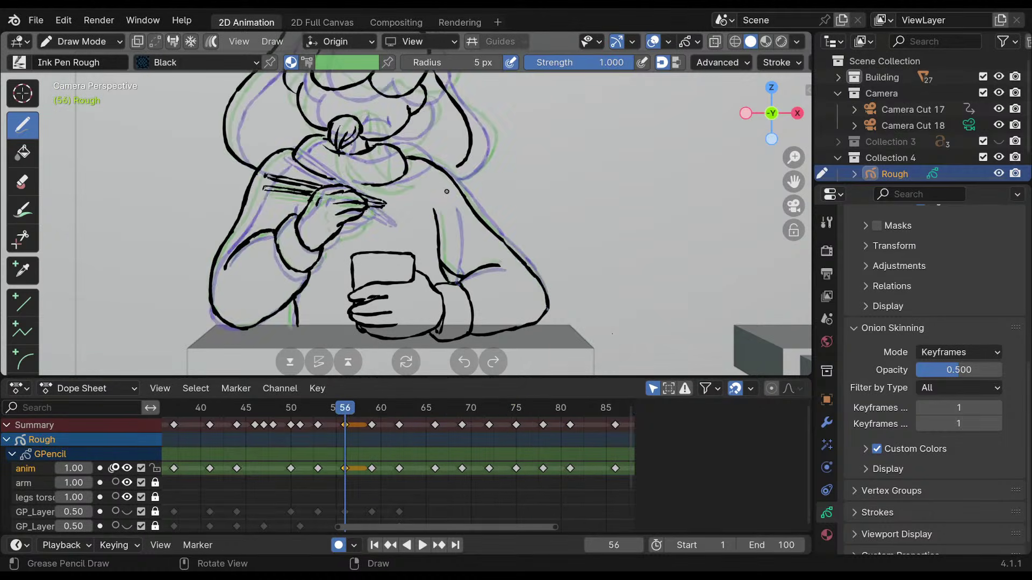
Examine how the head and body shift between frames 56 and 69 against the onion-skinned neighbouring poses.
key("Up")
key("Up")
key("Up")
key("Up")
key("Down")
key("Down")
key("Up")
key("Up")
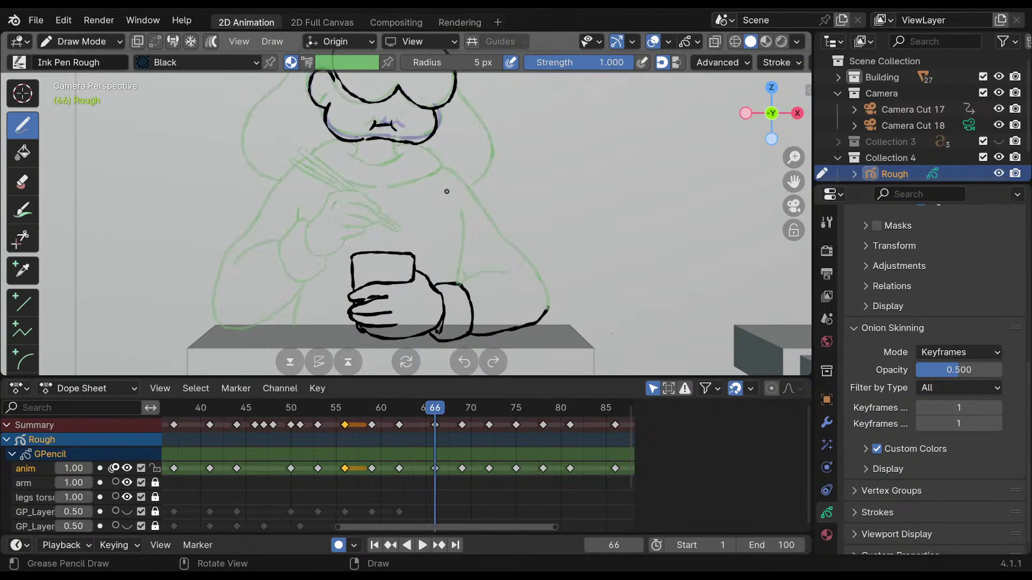
key("Down")
key("Down")
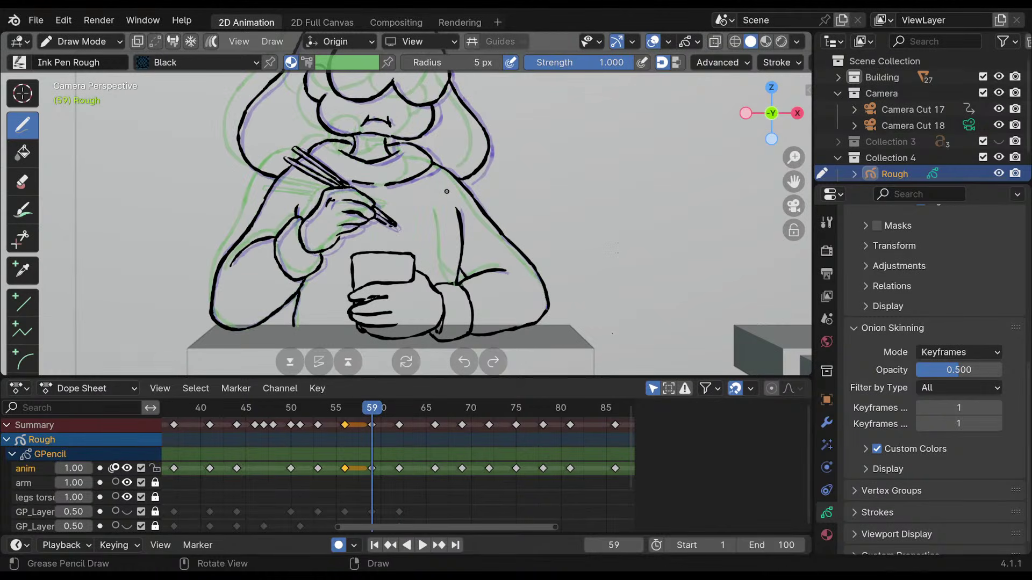
key("Up")
key("Up")
key("Down")
key("Down")
key("Up")
key("Up")
key("Down")
Review the onion-skinned motion from frame 59 to frame 78 with the whole figure in view.
mouse_move(487, 182)
middle_mouse_down("shift")
mouse_move(511, 225)
mouse_move(508, 216)
middle_mouse_up("shift")
mouse_move(508, 216)
middle_mouse_down("shift")
mouse_move(496, 213)
mouse_move(511, 211)
mouse_move(499, 200)
middle_mouse_up("shift")
key("Up")
key("Down")
key("Down")
key("Up")
key("Up")
key("Up")
key("Up")
key("Up")
key("Up")
key("Down")
key("Down")
key("Down")
key("Down")
key("Down")
key("Down")
key("Up")
key("Up")
key("Up")
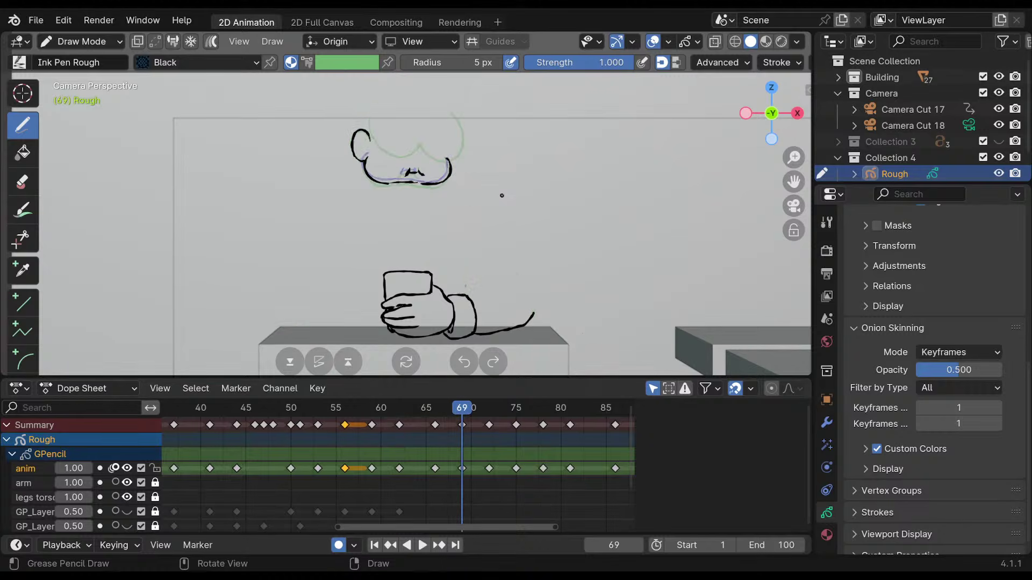
key("Down")
key("Down")
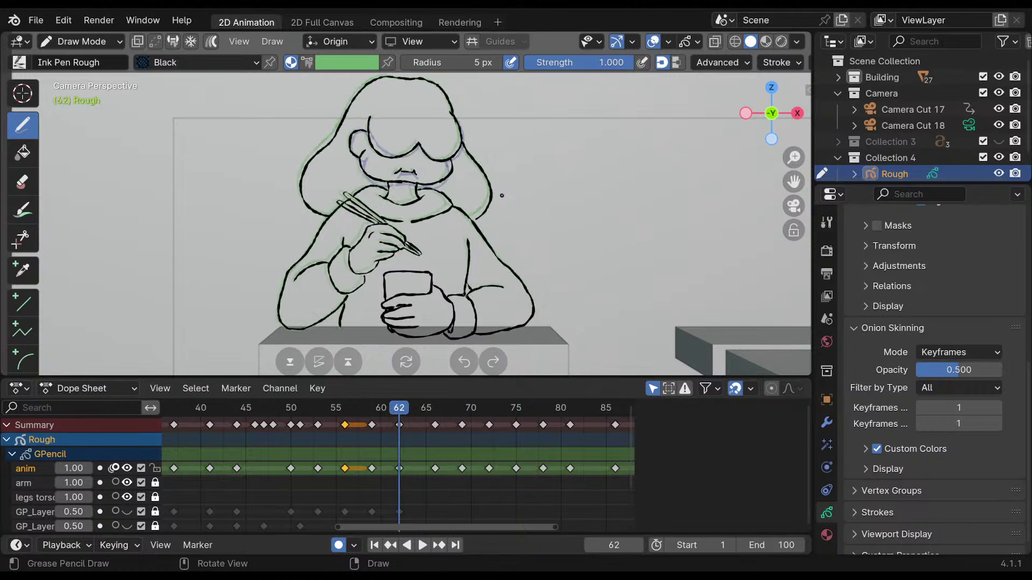
key("Up")
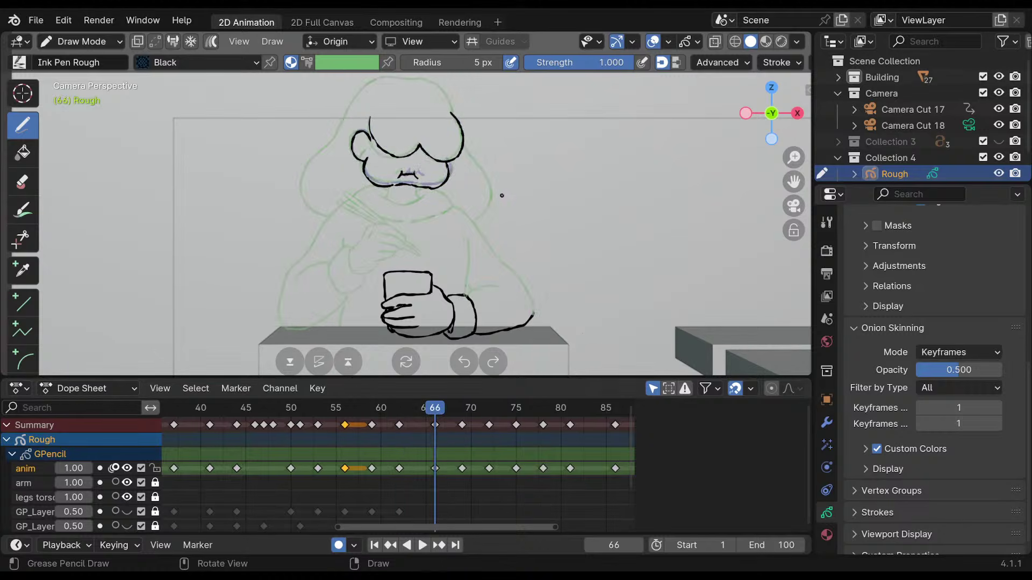
key("Down")
key("Down")
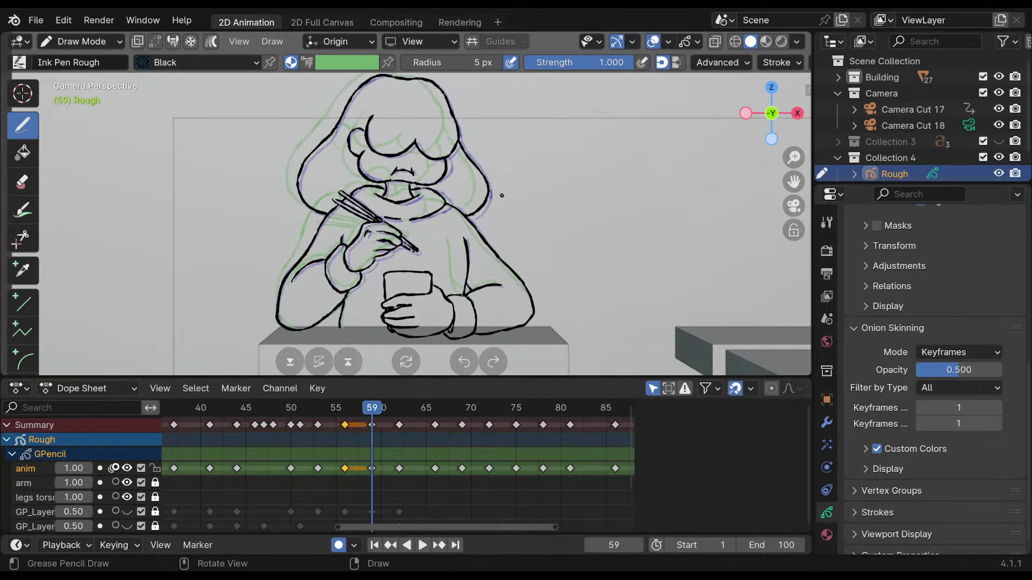
Flip through the keyframes between frames 59 and 75, turn off the anim layer's onion skinning, and recheck the transition from frame 62 to 66.
key("Up")
key("Up")
key("Up")
key("Up")
key("Up")
key("Down")
key("Down")
key("Down")
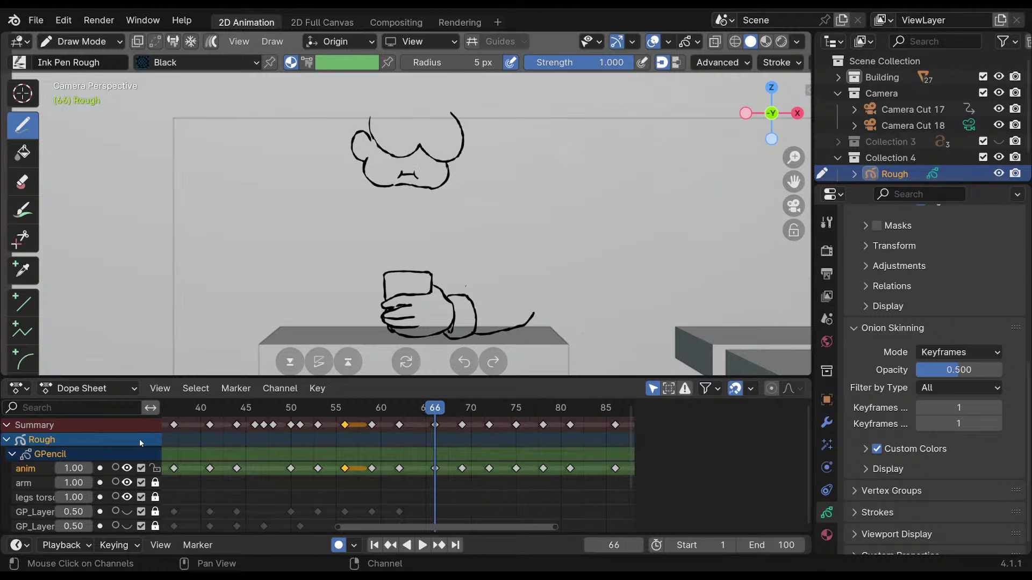
key("Down")
key("Up")
key("Up")
key("Down")
key("Down")
key("Up")
key("Down")
key("Up")
Toggle the arm layer's visibility at frame 66 to check what it contributes, leaving the layer shown.
middle_click_drag(476, 295, 467, 268, "shift")
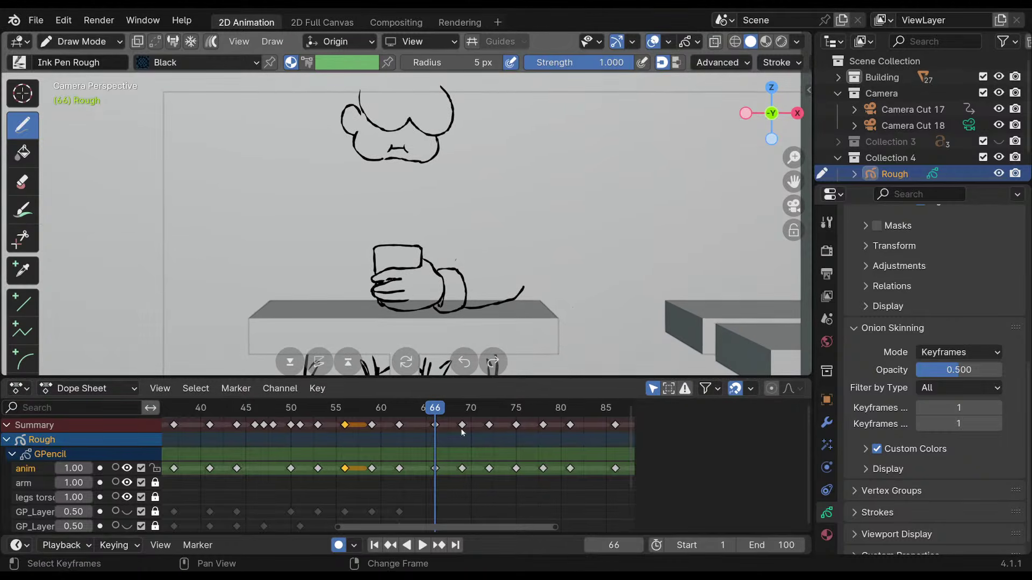
middle_click_drag(463, 427, 463, 408)
left_click(123, 462)
left_click(123, 463)
left_click(123, 462)
left_click(120, 463)
Lock the anim layer and unlock the arm layer, and try to draw a stroke at frame 66.
left_click_drag(432, 410, 437, 466)
middle_click_drag(436, 466, 845, 469)
left_click(155, 453)
left_click(155, 467)
middle_click_drag(519, 472, 317, 472)
middle_click_drag(478, 468, 317, 446)
middle_click_drag(564, 445, 458, 453)
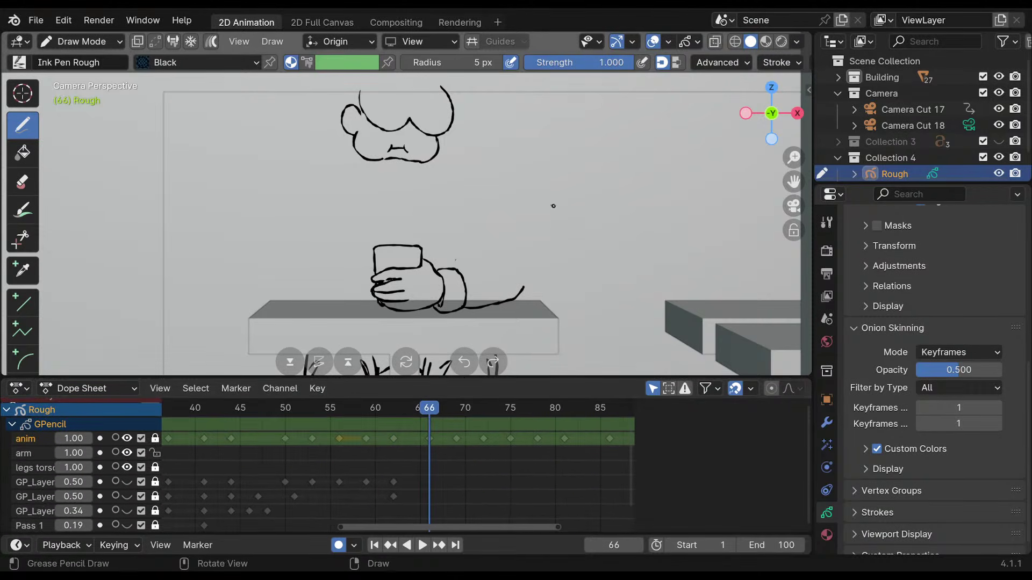
left_click(556, 208)
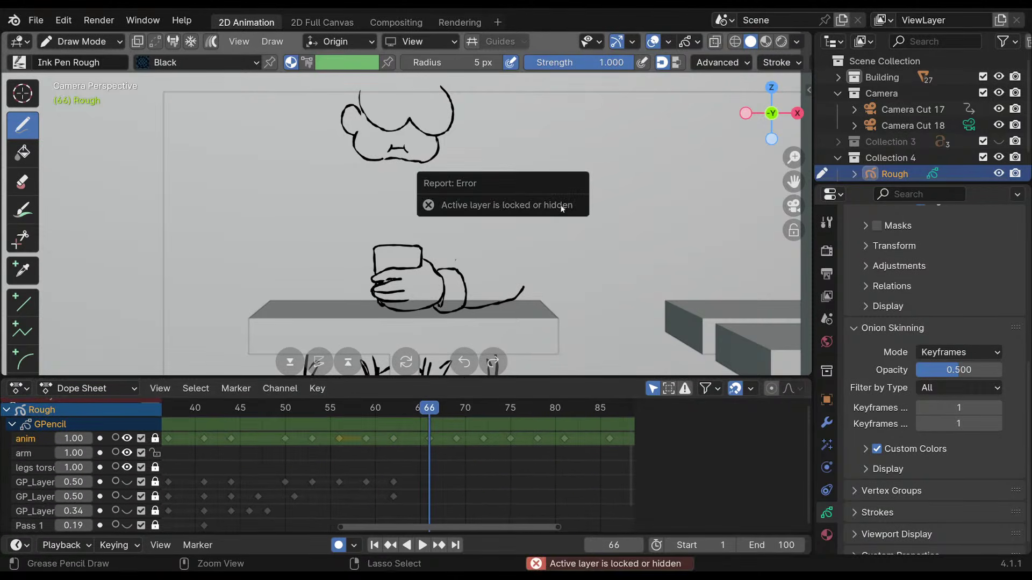
Make the arm layer active, try a test stroke at frame 66 and compare keyframes, then undo the stroke.
left_click(33, 453)
left_click(455, 262)
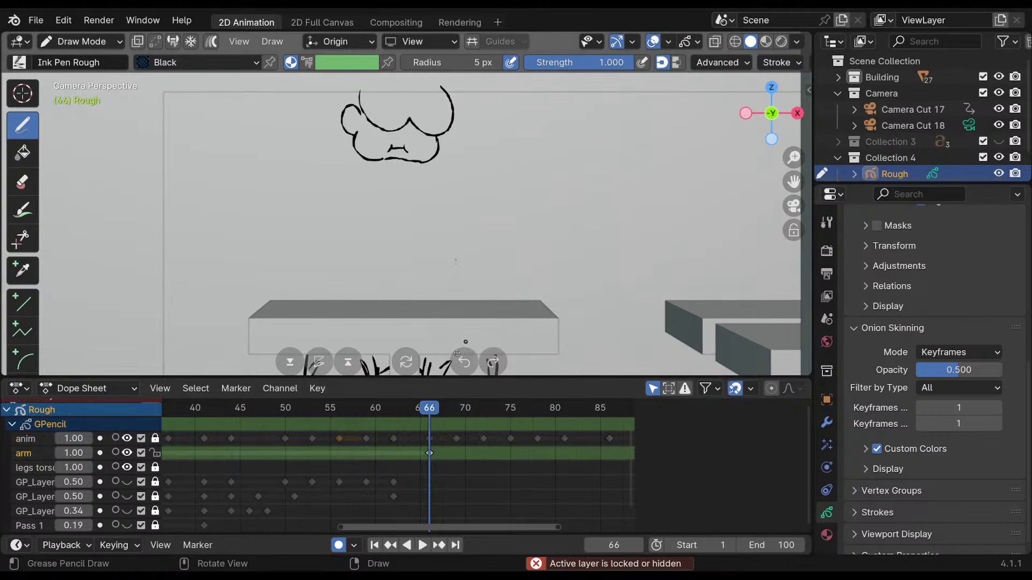
key("Down")
key("Up")
key("Down")
key("Up")
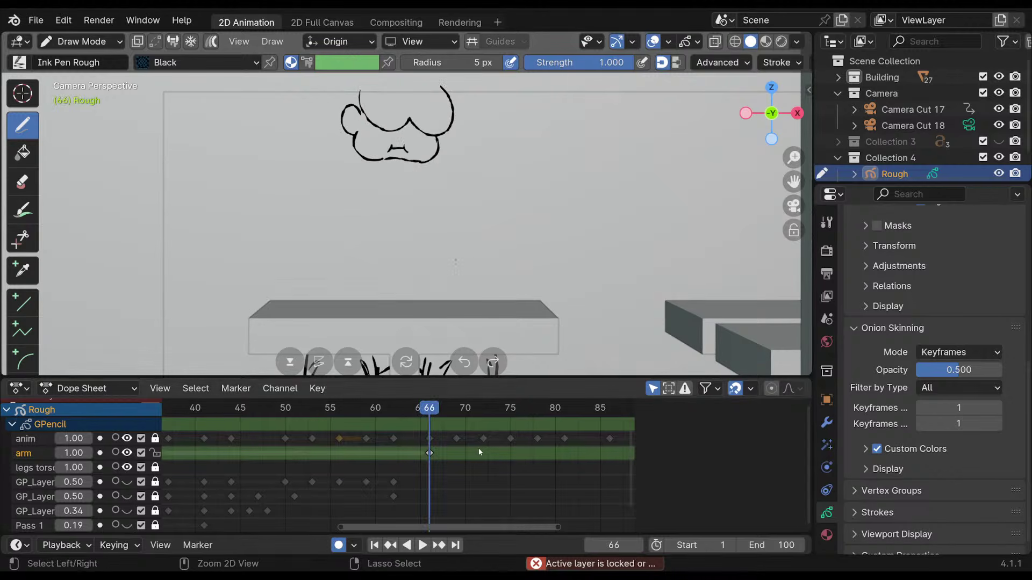
key("ctrl+z")
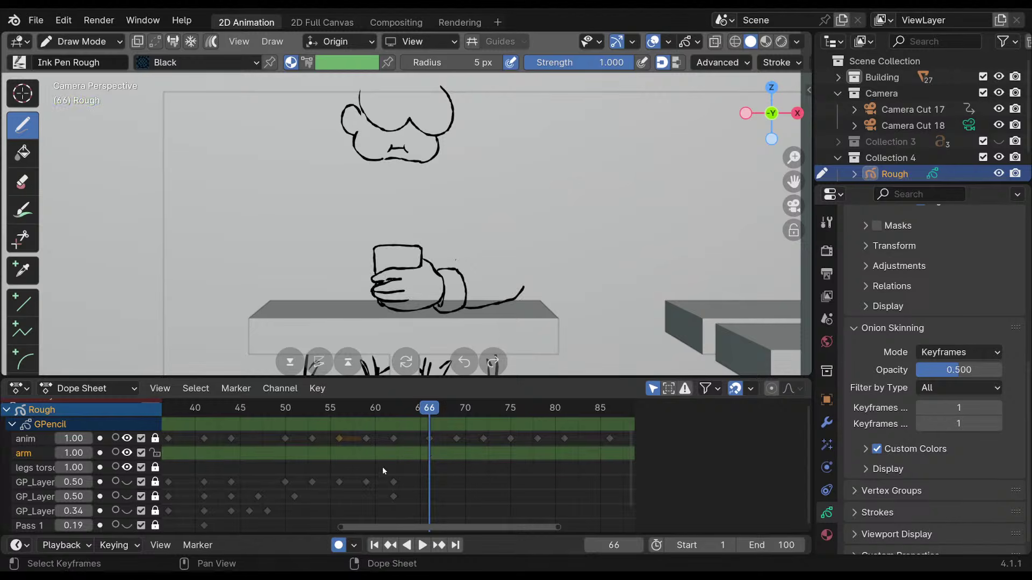
Duplicate the arm layer's keyframe at frame 1 and place the copy at frame 23.
middle_click_drag(361, 480, 596, 471)
mouse_move(316, 458)
middle_mouse_down()
mouse_move(545, 478)
mouse_move(364, 456)
middle_mouse_up()
left_click(309, 465)
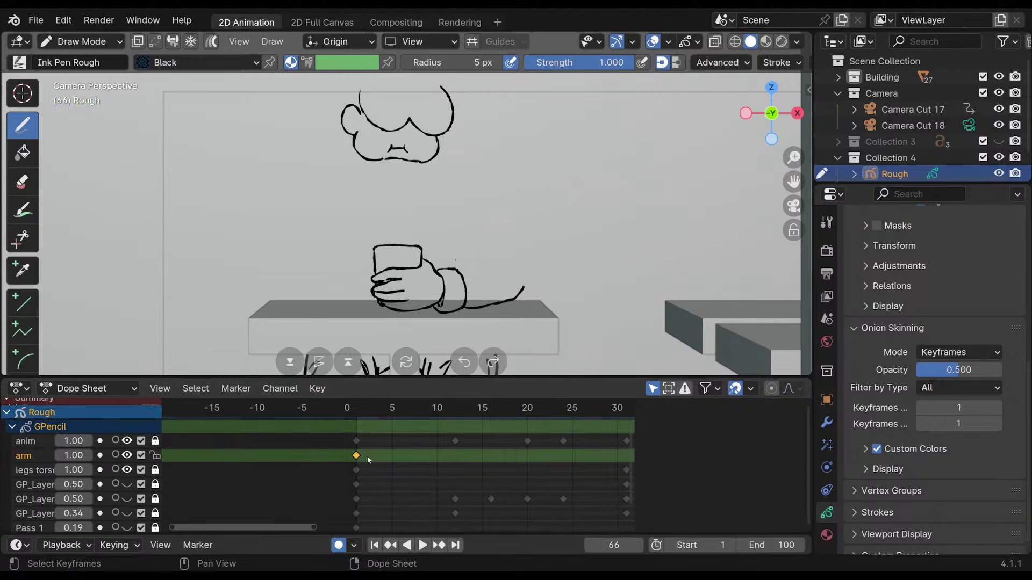
key("shift+d")
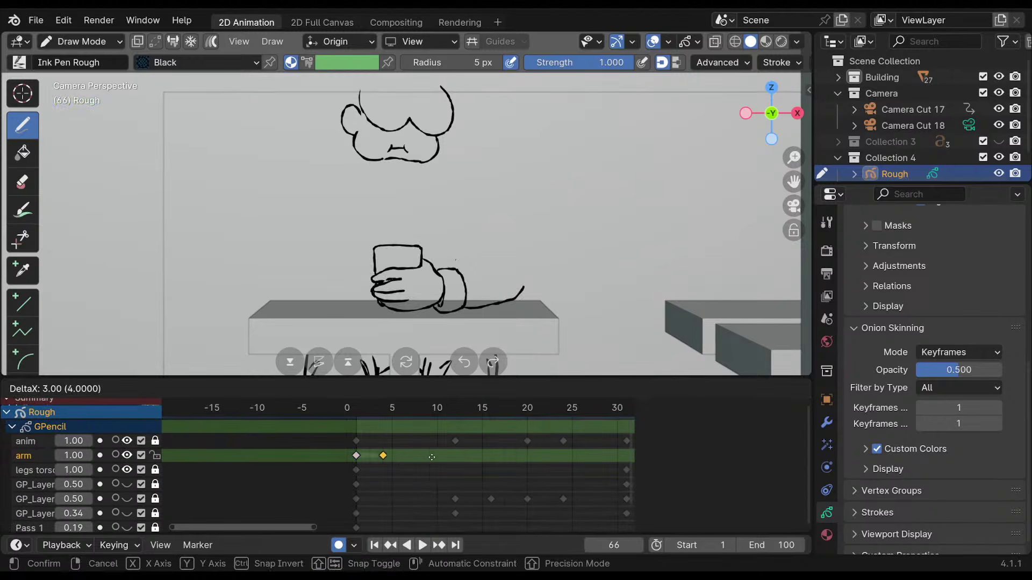
left_click(610, 458)
key("F3")
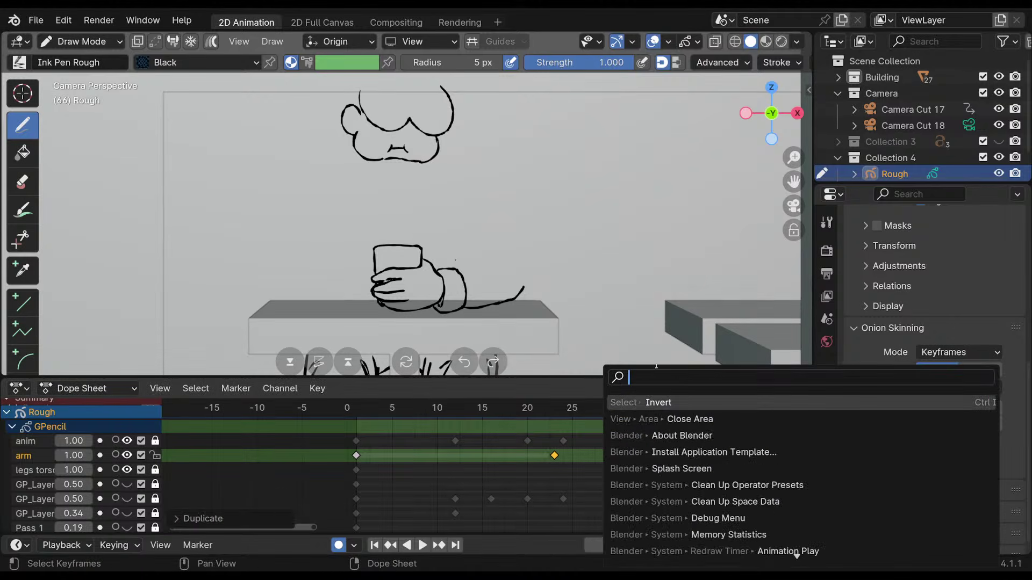
key("Escape")
middle_click_drag(556, 460, 289, 453)
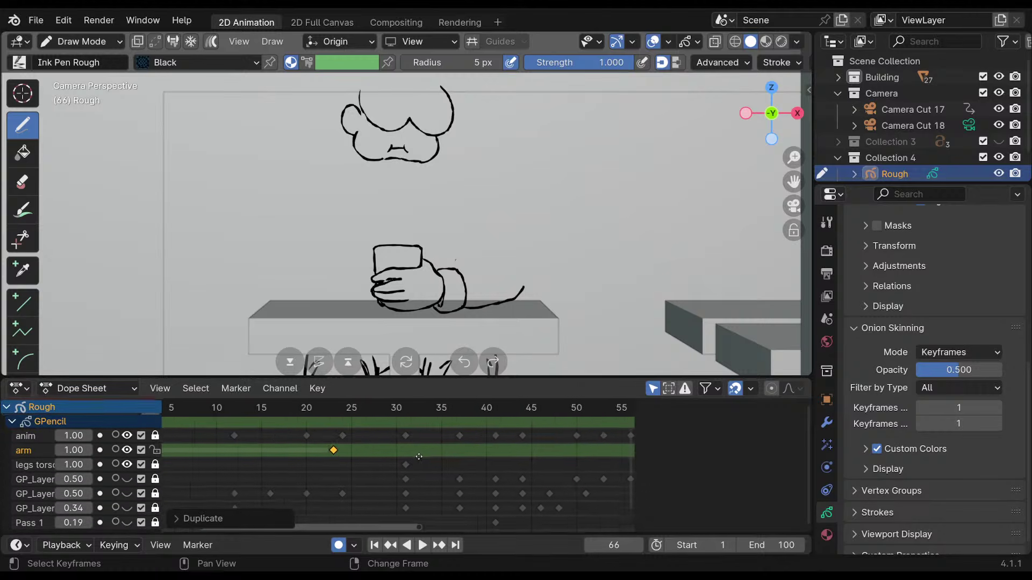
Move the duplicated arm keyframe along the timeline to frame 66.
left_click_drag(290, 453, 529, 453)
key("F3")
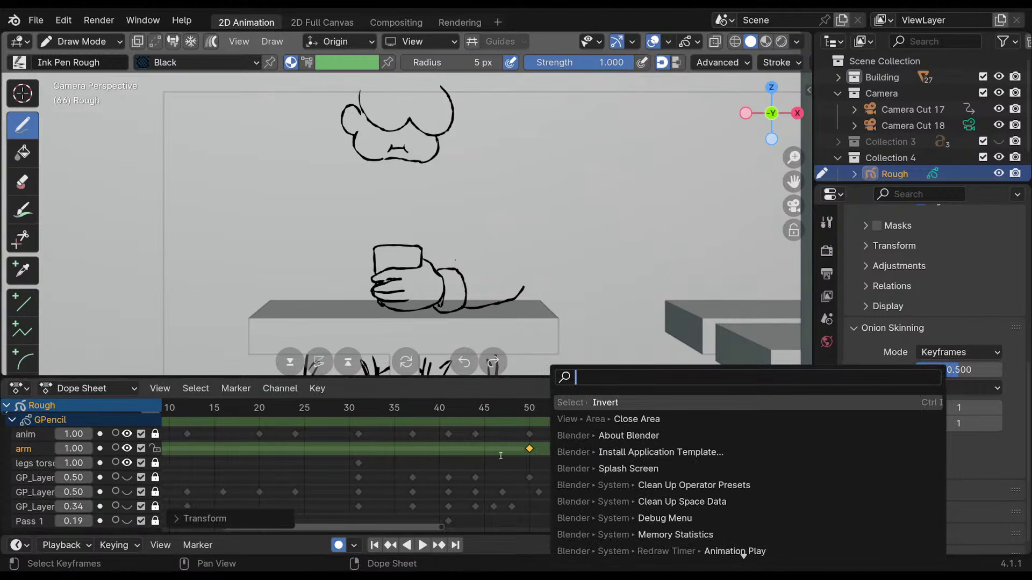
key("Escape")
middle_click_drag(540, 453, 342, 469)
middle_click_drag(452, 467, 329, 463)
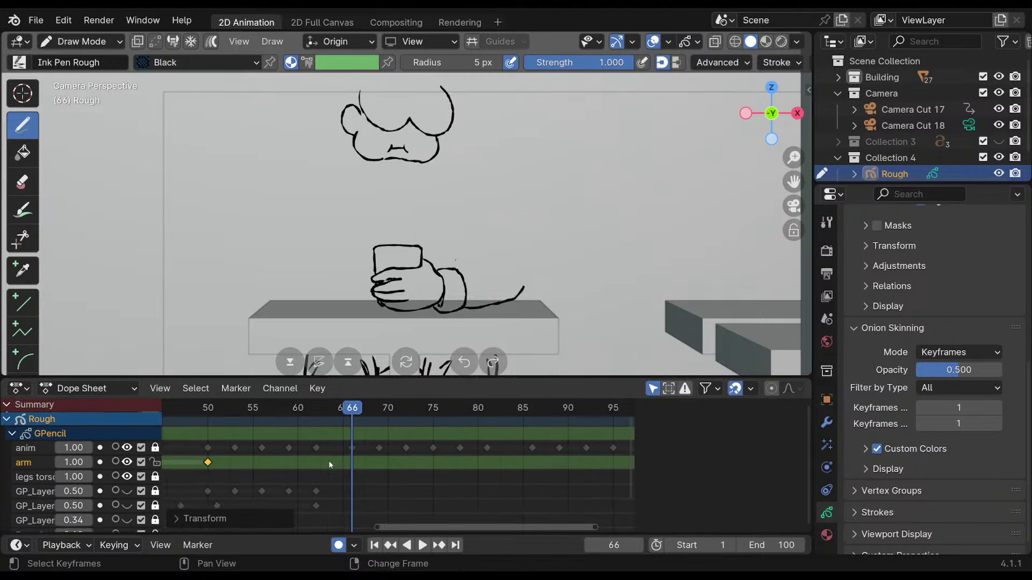
left_click_drag(207, 463, 356, 410)
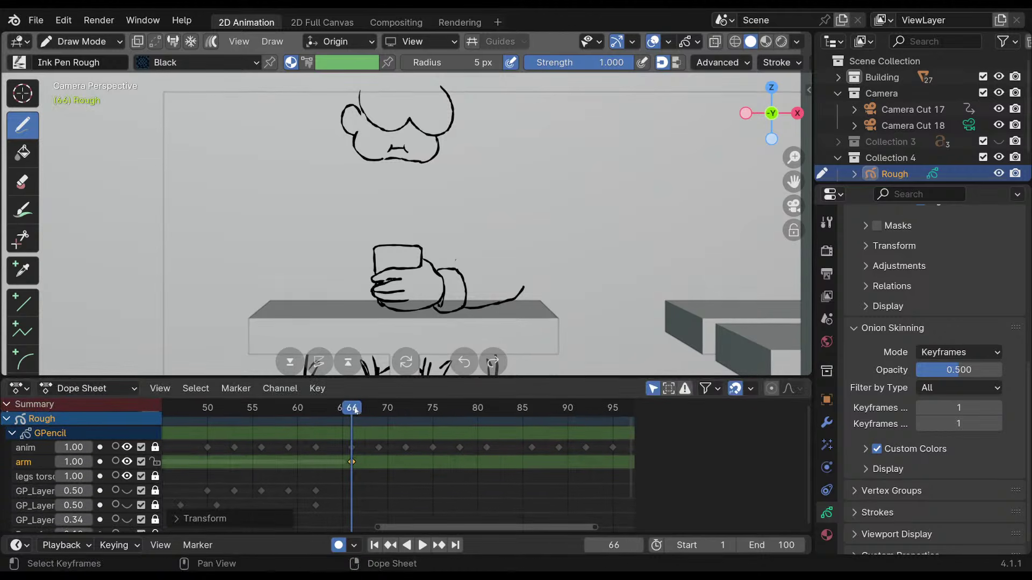
Unlock the anim layer, go to frame 95 and move the duplicated arm keyframe there from frame 66.
key("space")
mouse_move(372, 465)
left_mouse_down()
mouse_move(305, 469)
mouse_move(413, 460)
mouse_move(301, 465)
mouse_move(354, 471)
left_mouse_up()
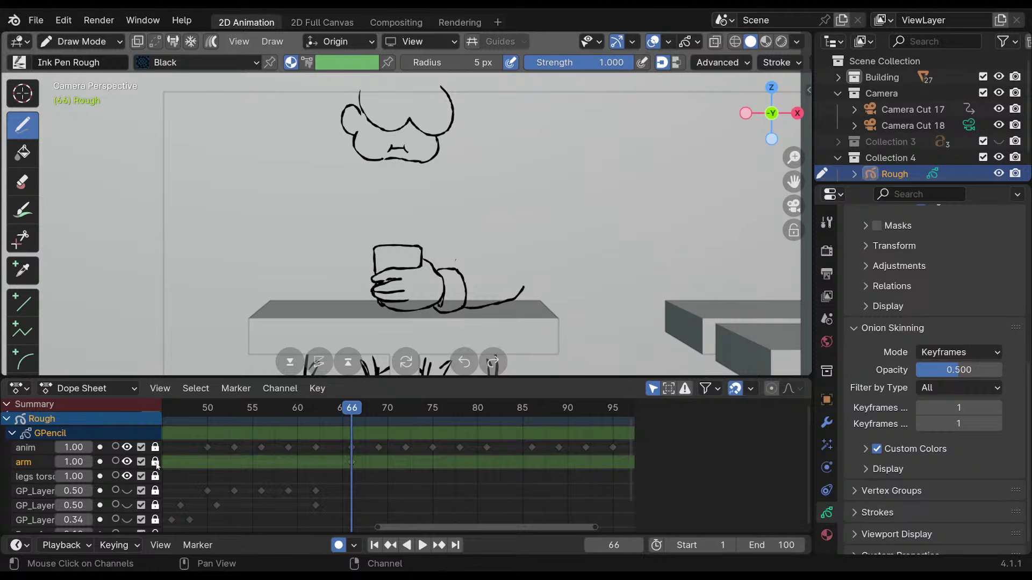
left_click(154, 448)
left_click(352, 448)
mouse_move(328, 438)
right_mouse_down("shift")
mouse_move(316, 428)
mouse_move(330, 453)
mouse_move(646, 457)
mouse_move(616, 463)
right_mouse_up("shift")
left_click_drag(354, 463, 615, 460)
Lower the anim layer's opacity to 0.60 and lock it again as a tracing reference.
left_click(58, 448)
left_click(58, 447)
left_click(59, 447)
left_click(58, 447)
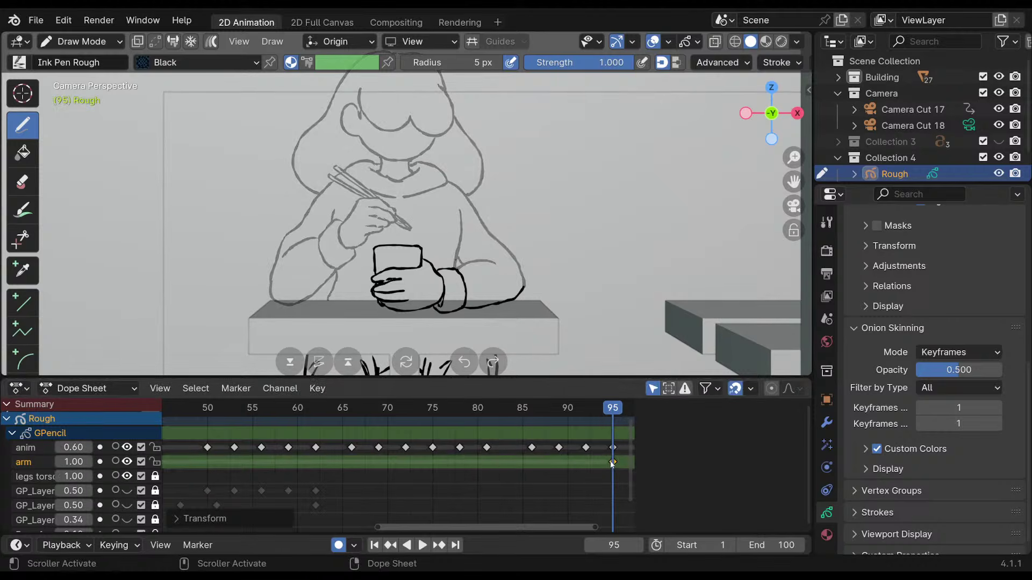
left_click(154, 447)
Trace the upper part of both chopsticks on the arm layer at frame 95.
mouse_move(430, 185)
middle_mouse_down("shift")
mouse_move(417, 187)
mouse_move(404, 161)
mouse_move(415, 158)
mouse_move(226, 152)
middle_mouse_up("shift")
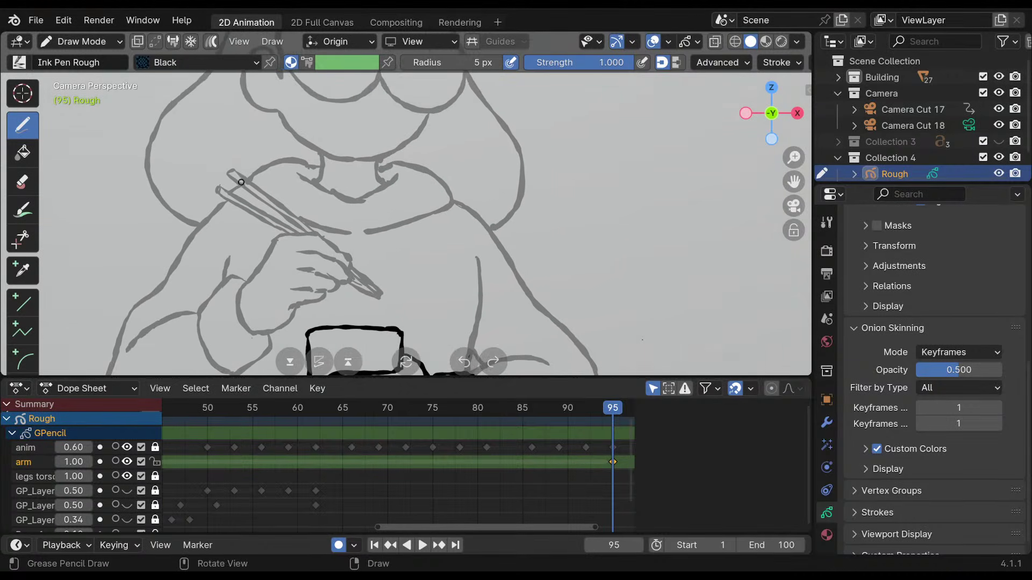
left_click_drag(237, 183, 274, 211)
left_click_drag(234, 173, 318, 234)
mouse_move(220, 189)
left_mouse_down()
mouse_move(301, 233)
mouse_move(259, 211)
mouse_move(267, 225)
left_mouse_up()
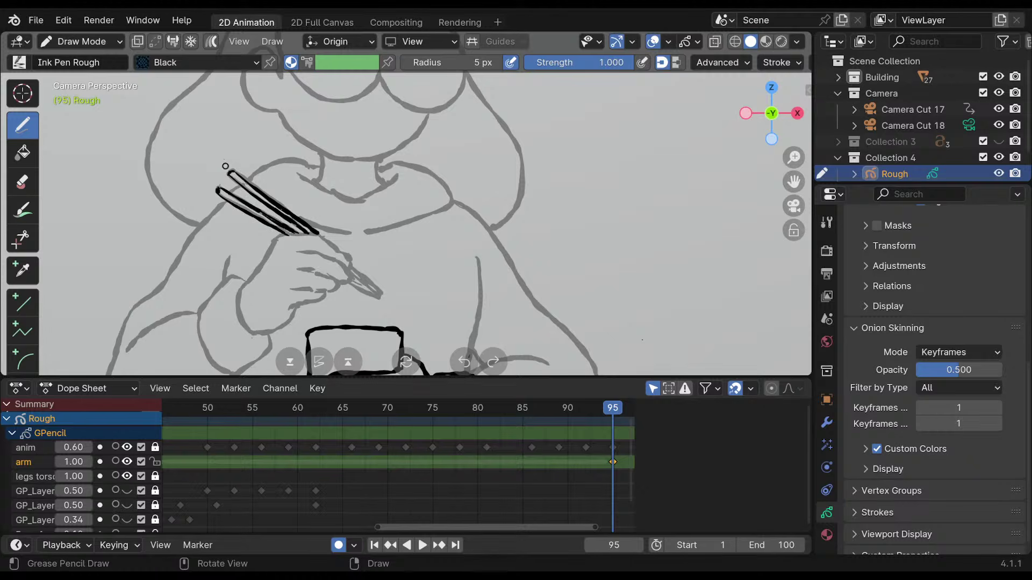
Trace the raised hand's outline, its fingers and the chopstick tips, undoing the stray strokes.
middle_click_drag(336, 200, 357, 175, "shift")
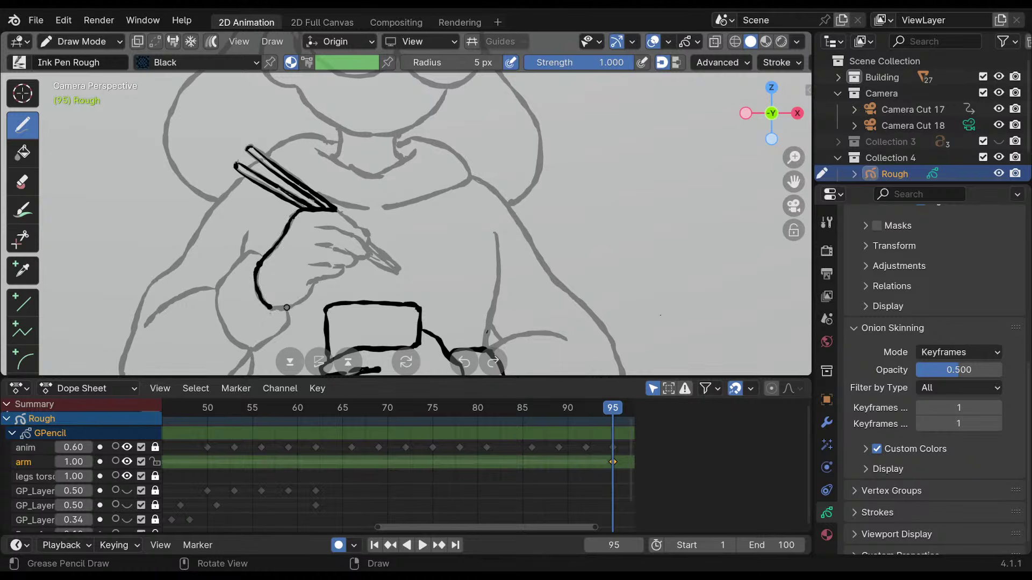
mouse_move(299, 299)
left_mouse_down()
mouse_move(312, 287)
mouse_move(293, 306)
left_mouse_up()
mouse_move(292, 305)
left_mouse_down()
mouse_move(317, 278)
mouse_move(340, 273)
left_mouse_up()
key("ctrl+z")
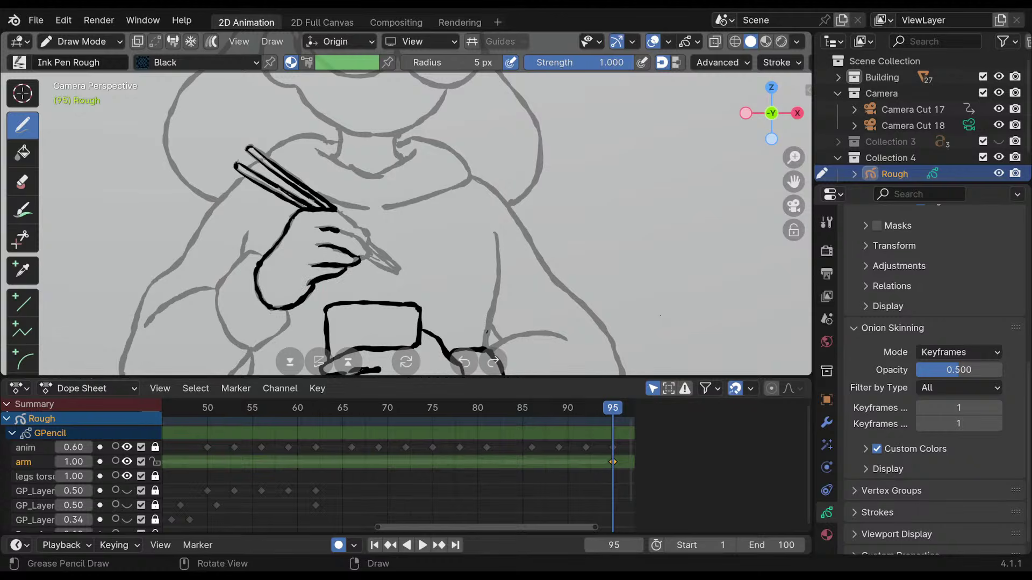
key("ctrl+z")
left_click_drag(317, 229, 333, 229)
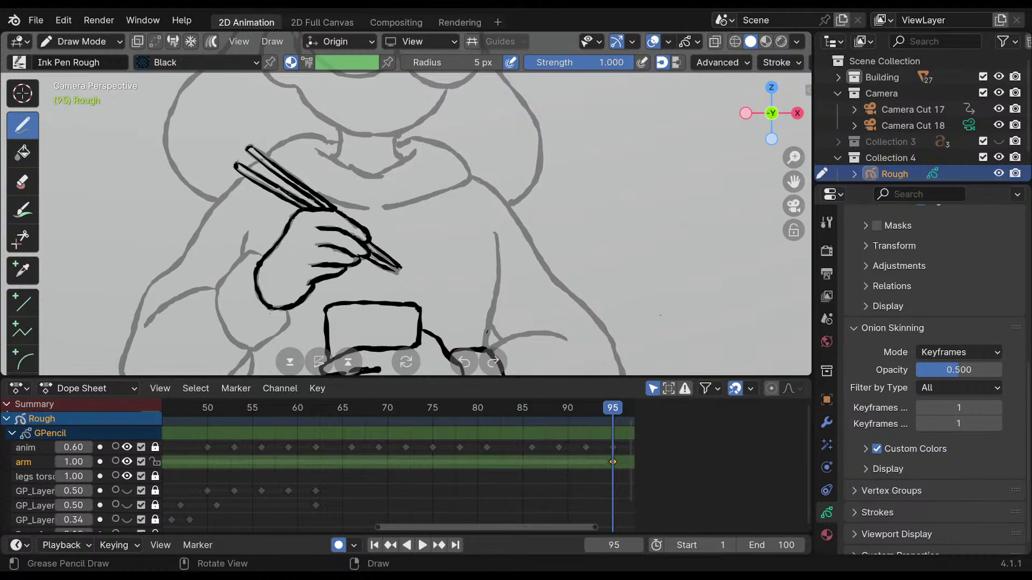
Trace the sleeve cuff around the raised wrist and the forearm's upper fold line, redoing unsatisfactory strokes.
middle_click_drag(308, 187, 335, 148, "shift")
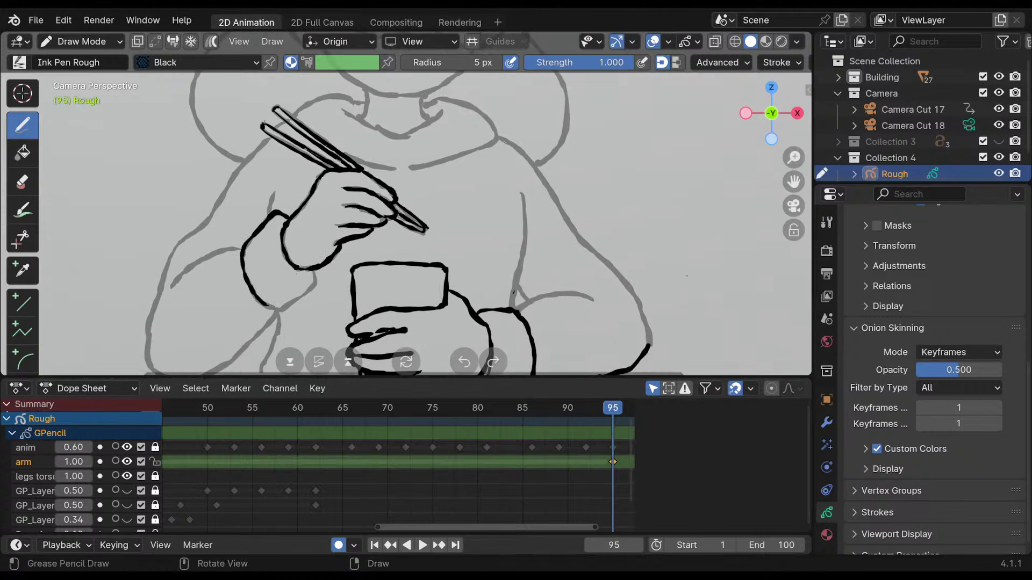
middle_click_drag(222, 236, 308, 203, "shift")
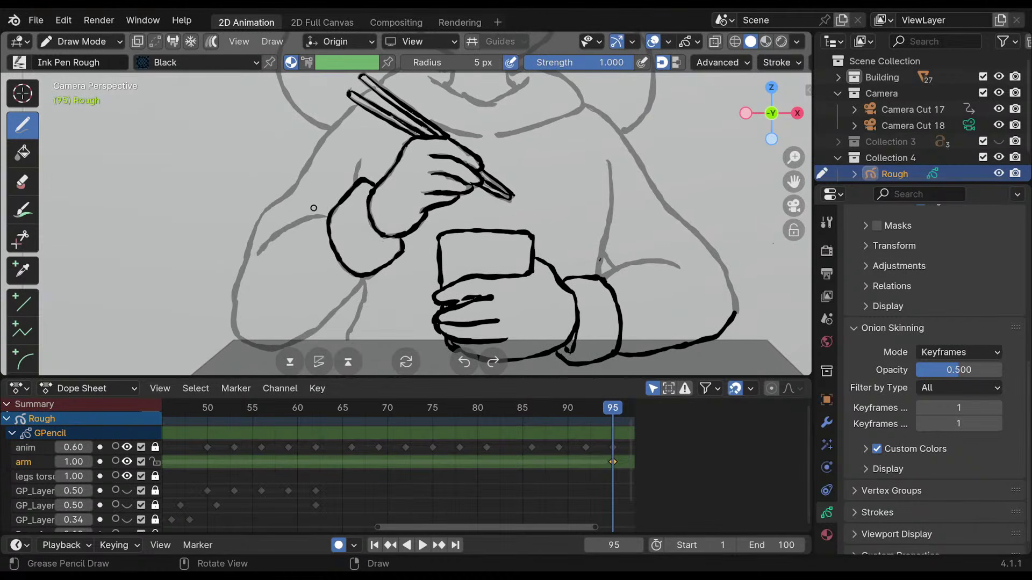
left_click_drag(325, 215, 258, 254)
key("ctrl+z")
left_click_drag(363, 281, 297, 341)
middle_click_drag(331, 274, 343, 239, "shift")
key("ctrl+z")
key("ctrl+z")
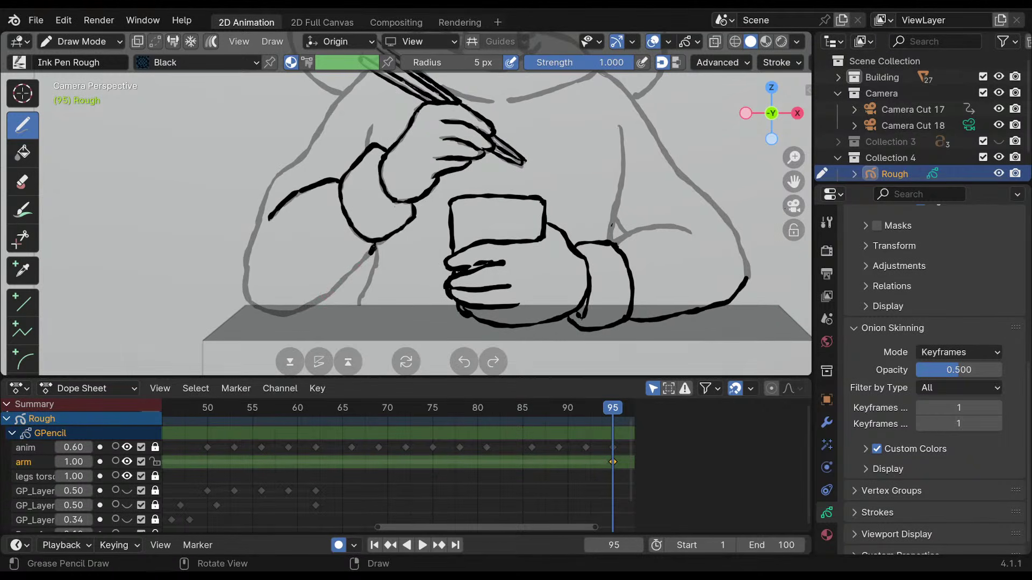
Trace the lower edge of the raised forearm from the cuff down to the elbow on the table.
left_click_drag(372, 253, 313, 305)
key("ctrl+z")
left_click_drag(348, 274, 293, 312)
middle_click_drag(310, 189, 347, 202, "shift")
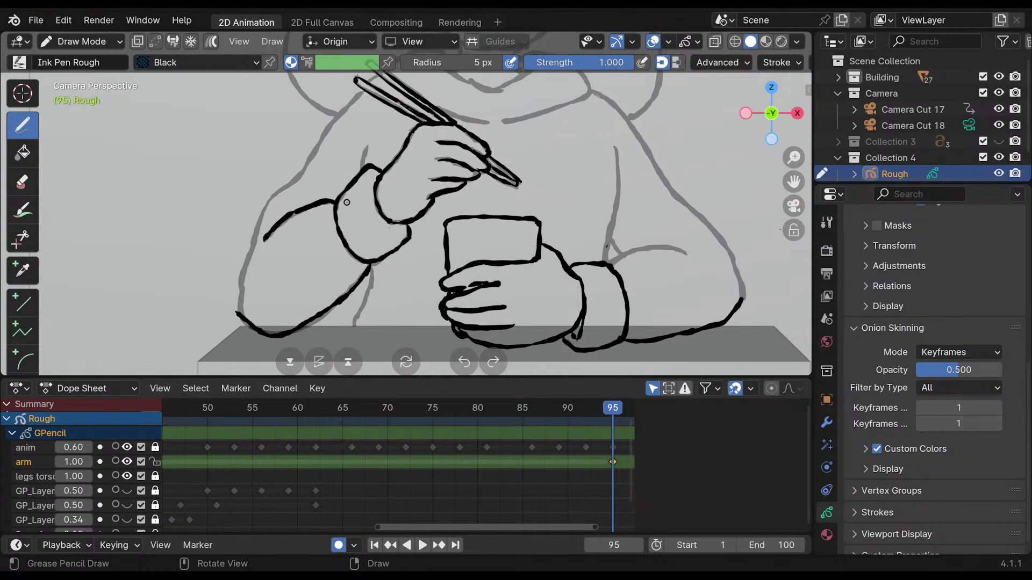
Trace the outer contour of the raised arm from the elbow up to the shoulder beside the chopsticks.
mouse_move(347, 202)
middle_mouse_down("shift")
mouse_move(400, 200)
mouse_move(374, 185)
middle_mouse_up("shift")
left_click_drag(250, 295, 269, 192)
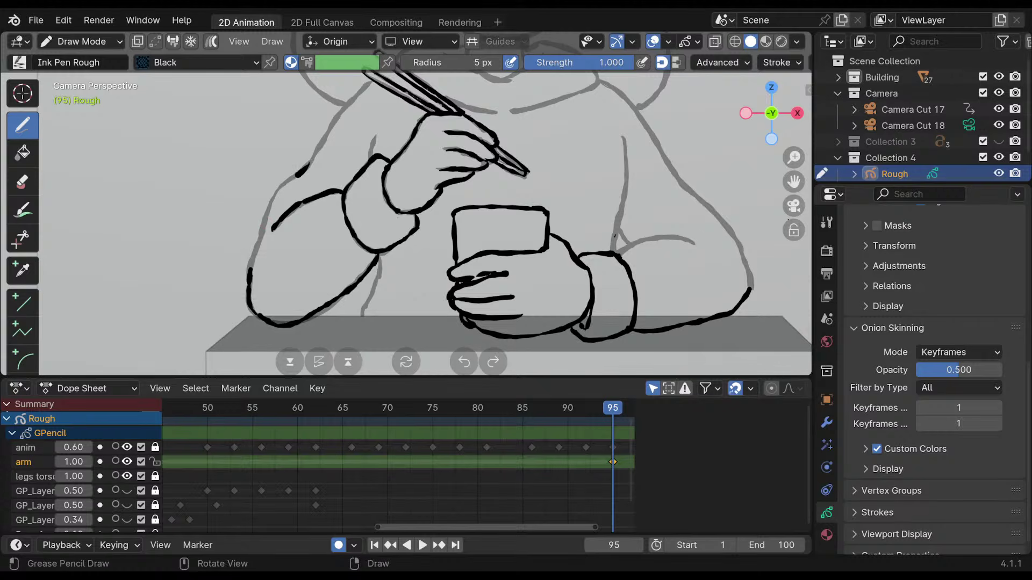
middle_click_drag(266, 252, 262, 267, "shift")
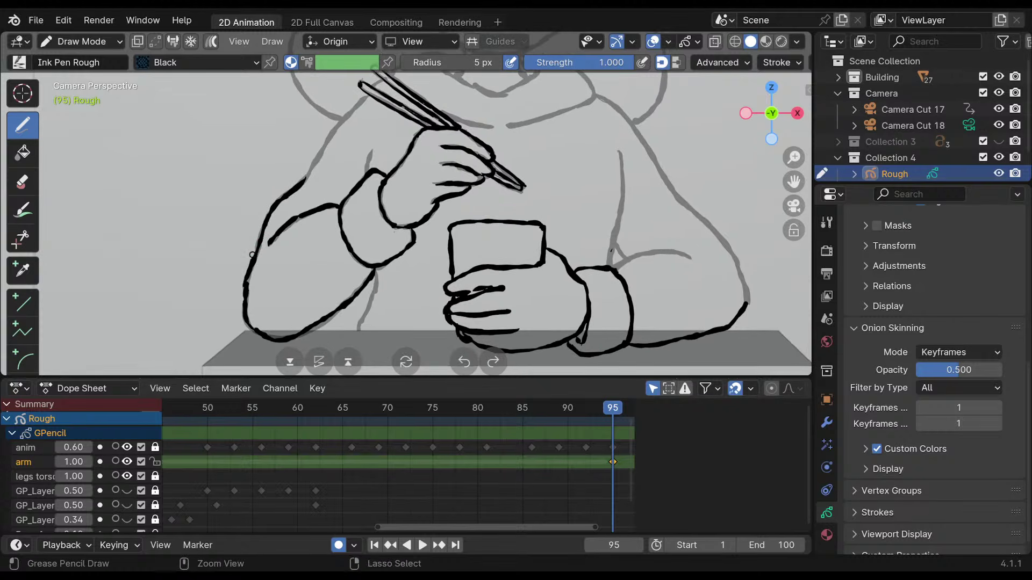
middle_click_drag(350, 136, 317, 163, "shift")
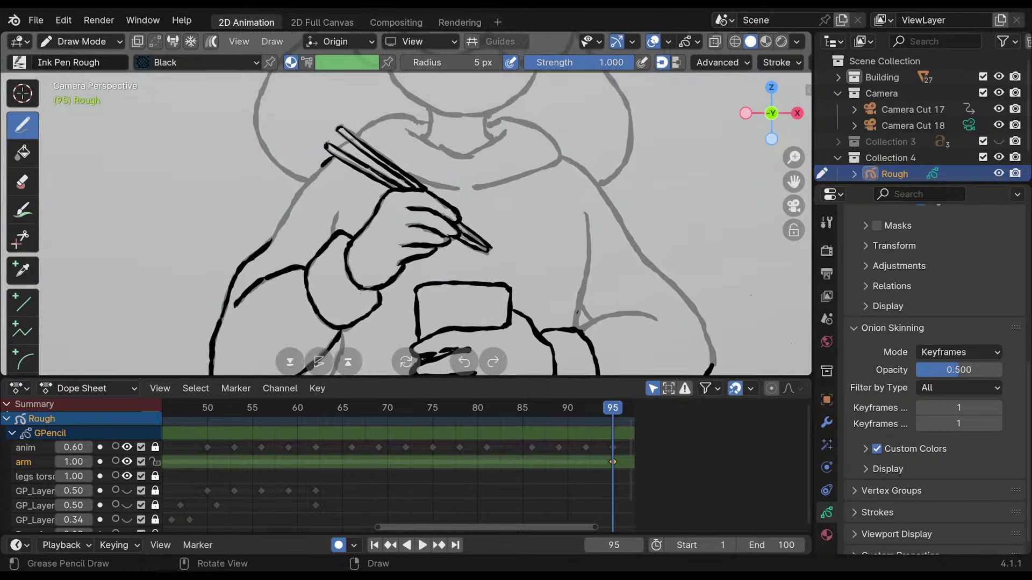
mouse_move(429, 177)
middle_mouse_down("shift")
mouse_move(365, 167)
mouse_move(402, 173)
mouse_move(405, 200)
mouse_move(392, 193)
middle_mouse_up("shift")
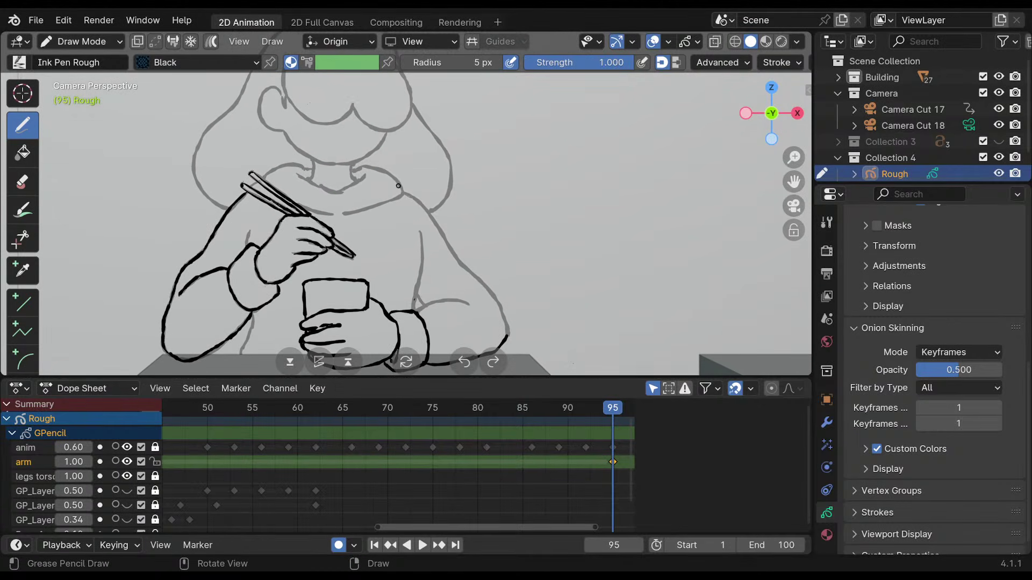
Flip between the arm layer's keyframes at frames 1 and 95 to compare the two drawings.
key("Down")
key("Up")
key("Up")
key("Down")
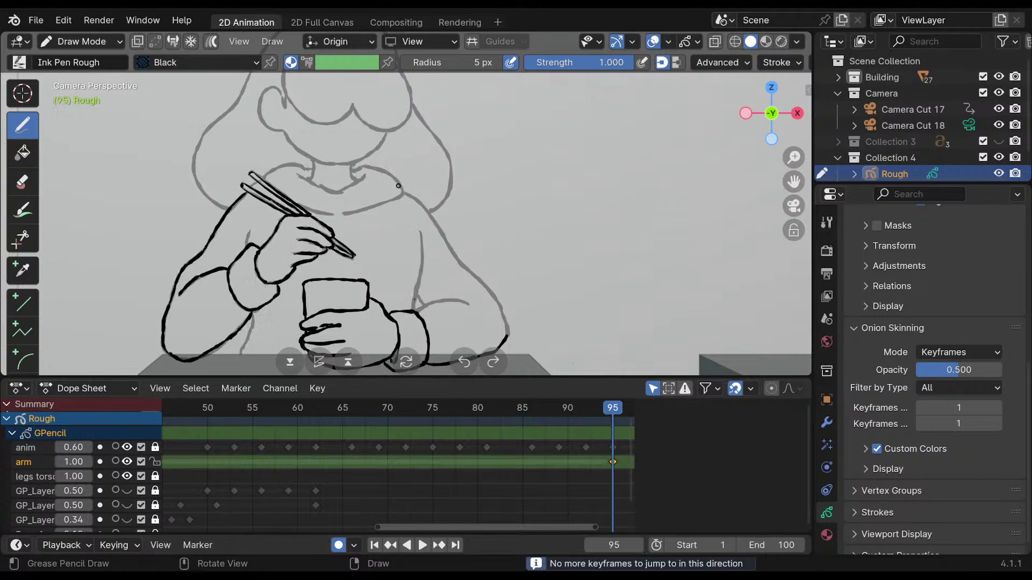
key("Up")
key("Down")
key("Up")
key("Down")
key("Up")
key("Down")
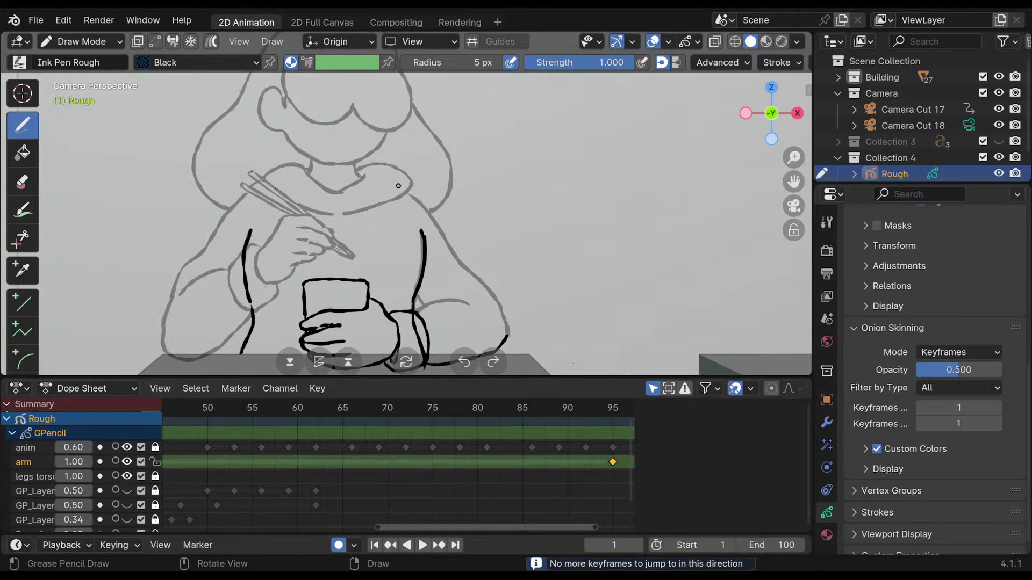
key("Up")
key("Down")
key("Up")
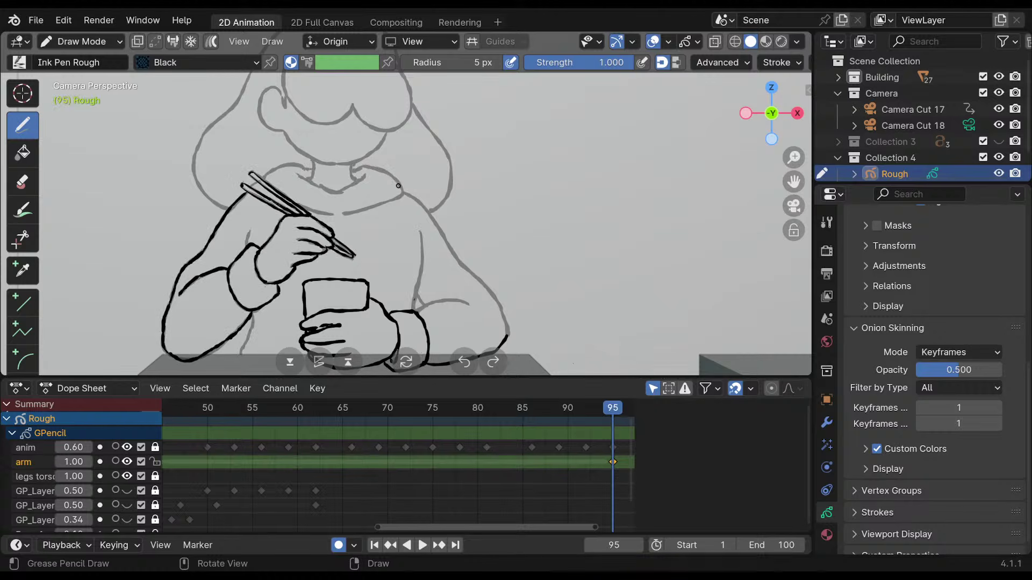
key("Down")
key("Up")
key("Down")
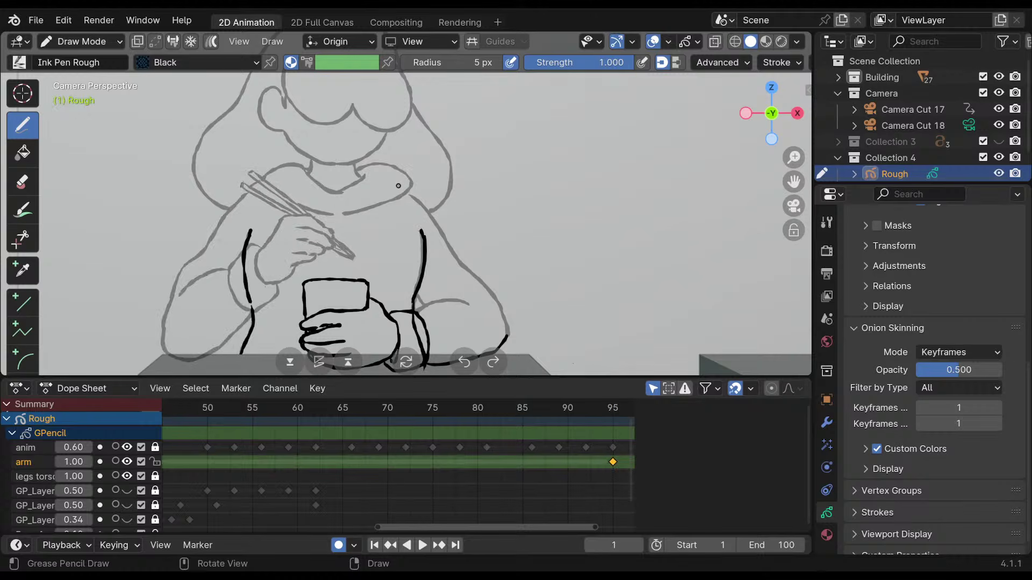
scroll(429, 446, "left", 5)
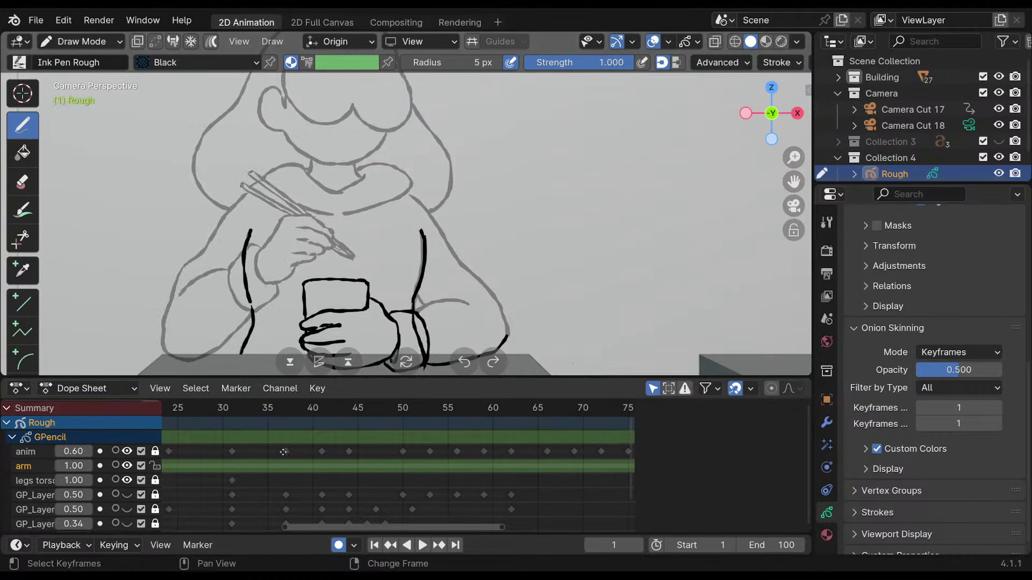
Trace the torso's side line above and below the raised arm's sleeve at frame 95.
middle_click_drag(464, 191, 487, 163, "shift")
mouse_move(481, 168)
middle_mouse_down("ctrl")
mouse_move(473, 146)
mouse_move(484, 124)
middle_mouse_up("ctrl")
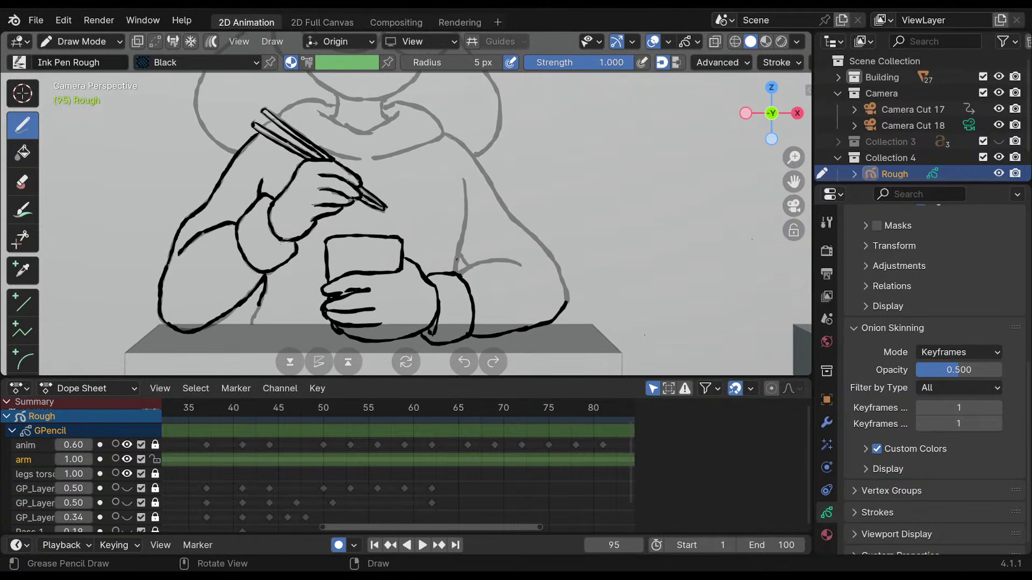
mouse_move(431, 167)
middle_mouse_down("shift")
mouse_move(410, 207)
mouse_move(402, 178)
middle_mouse_up("shift")
mouse_move(470, 154)
middle_mouse_down("shift")
mouse_move(473, 191)
mouse_move(494, 196)
mouse_move(505, 187)
mouse_move(512, 102)
mouse_move(500, 185)
mouse_move(437, 157)
mouse_move(456, 154)
mouse_move(458, 165)
middle_mouse_up("shift")
Trace the ear and the scalloped fringe across the face on the arm layer.
key("KP_0")
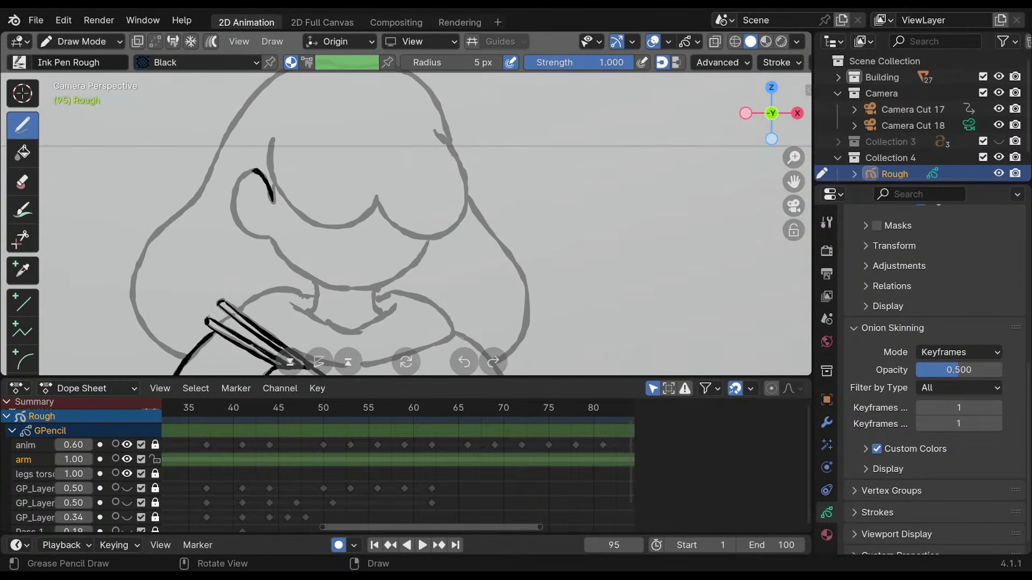
left_click_drag(237, 189, 243, 230)
mouse_move(273, 140)
left_mouse_down()
mouse_move(278, 198)
mouse_move(334, 226)
mouse_move(379, 199)
mouse_move(393, 225)
mouse_move(426, 237)
mouse_move(458, 221)
left_mouse_up()
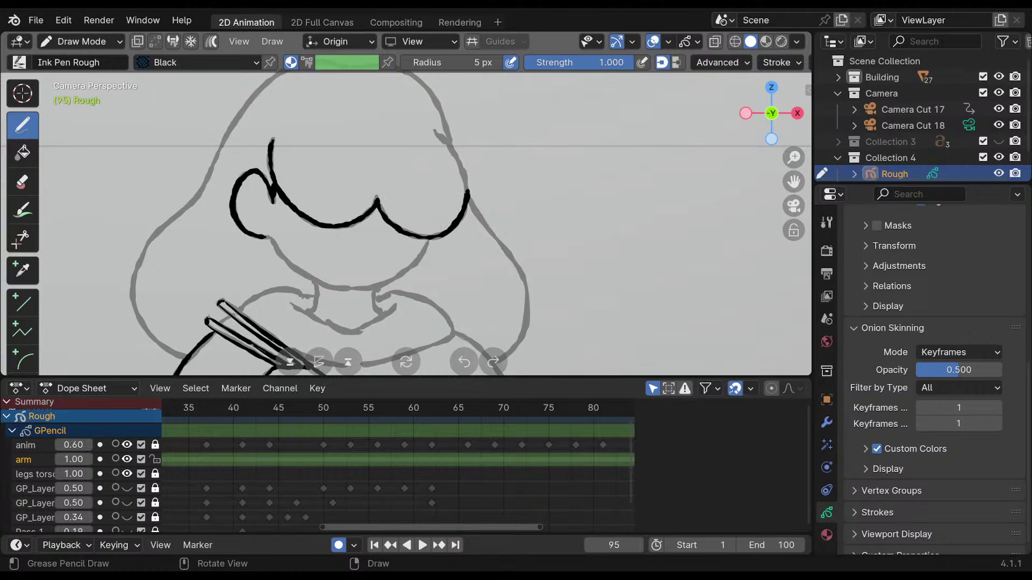
Trace the rest of the fringe's edge, both neck lines and the hood's collar around the neck.
middle_click_drag(350, 254, 354, 211, "shift")
left_click_drag(317, 233, 315, 269)
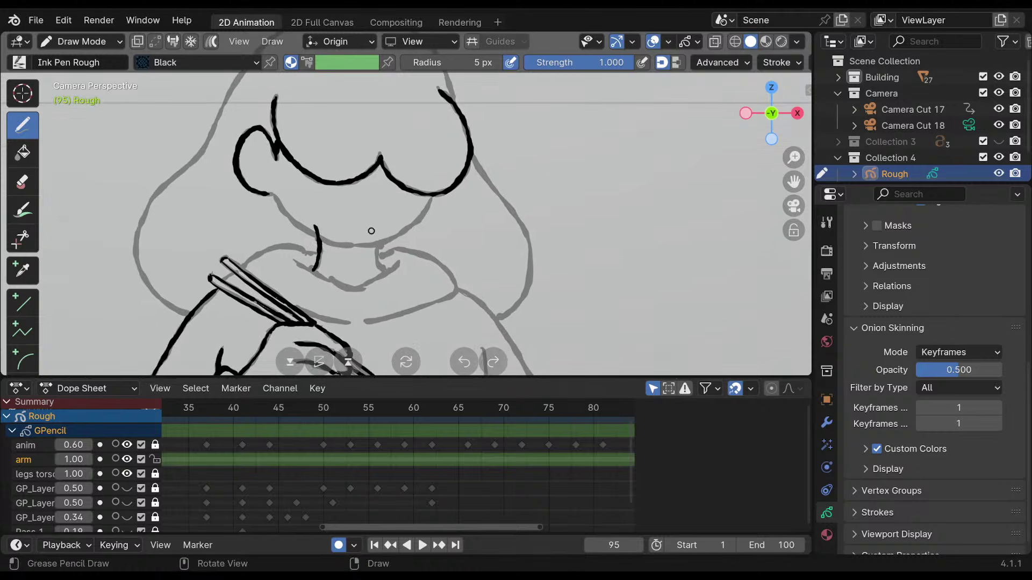
left_click_drag(376, 254, 385, 273)
mouse_move(317, 248)
left_mouse_down()
mouse_move(264, 247)
mouse_move(240, 272)
mouse_move(346, 286)
mouse_move(434, 260)
mouse_move(410, 311)
mouse_move(367, 322)
left_mouse_up()
left_click_drag(297, 309, 339, 322)
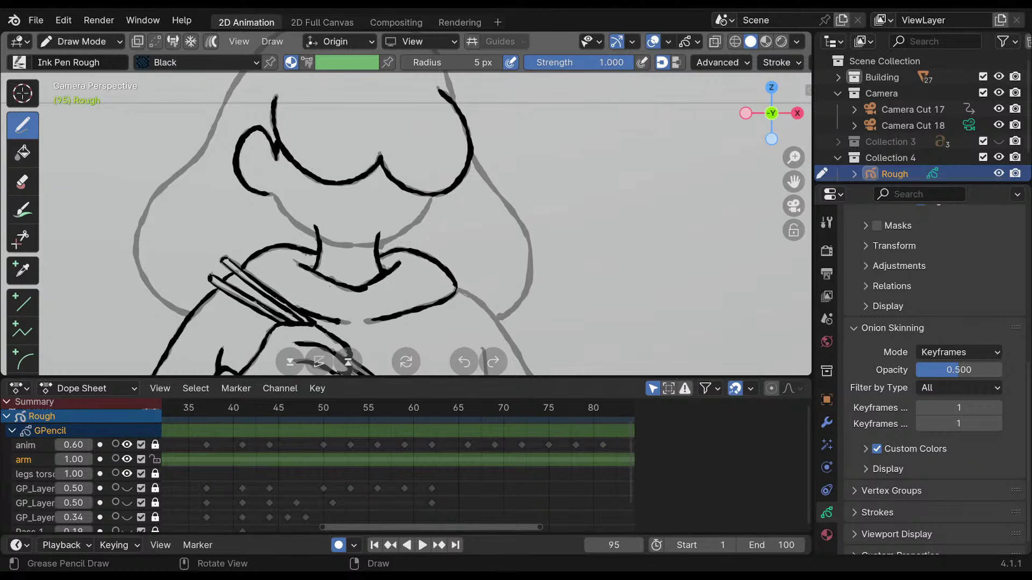
Trace the cup-holding arm's shoulder and outer sleeve, its elbow crease and the adjoining torso side line at frame 95.
mouse_move(496, 226)
middle_mouse_down("shift")
mouse_move(421, 138)
mouse_move(306, 143)
middle_mouse_up("shift")
left_click_drag(324, 194, 412, 304)
mouse_move(375, 242)
left_mouse_down("ctrl")
mouse_move(420, 317)
mouse_move(376, 247)
mouse_move(405, 295)
left_mouse_up("ctrl")
middle_click_drag(352, 218, 347, 186, "shift")
middle_click_drag(369, 237, 365, 170, "shift")
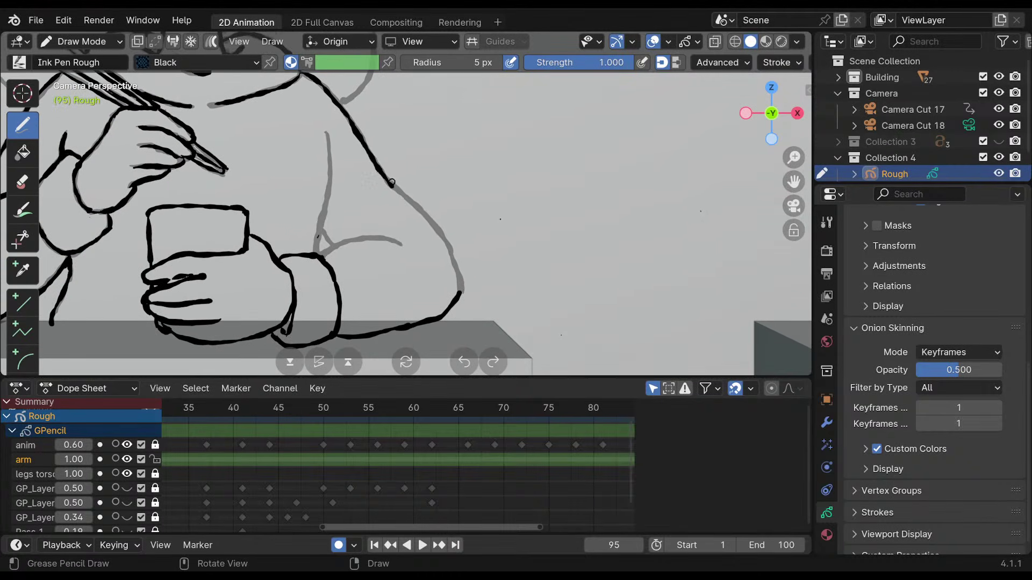
left_click_drag(411, 202, 458, 271)
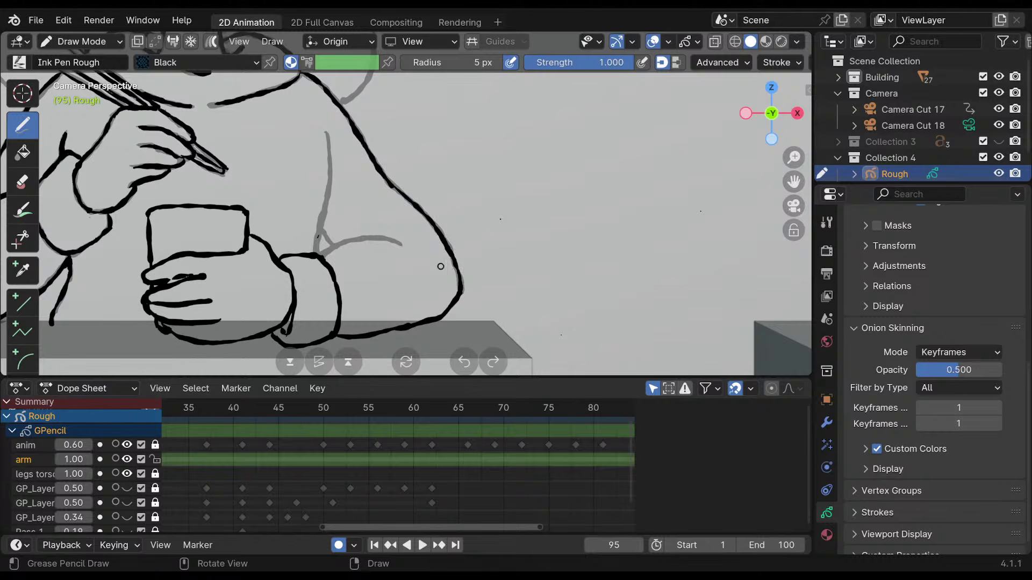
mouse_move(320, 257)
left_mouse_down()
mouse_move(374, 237)
mouse_move(401, 241)
mouse_move(334, 243)
mouse_move(383, 238)
left_mouse_up()
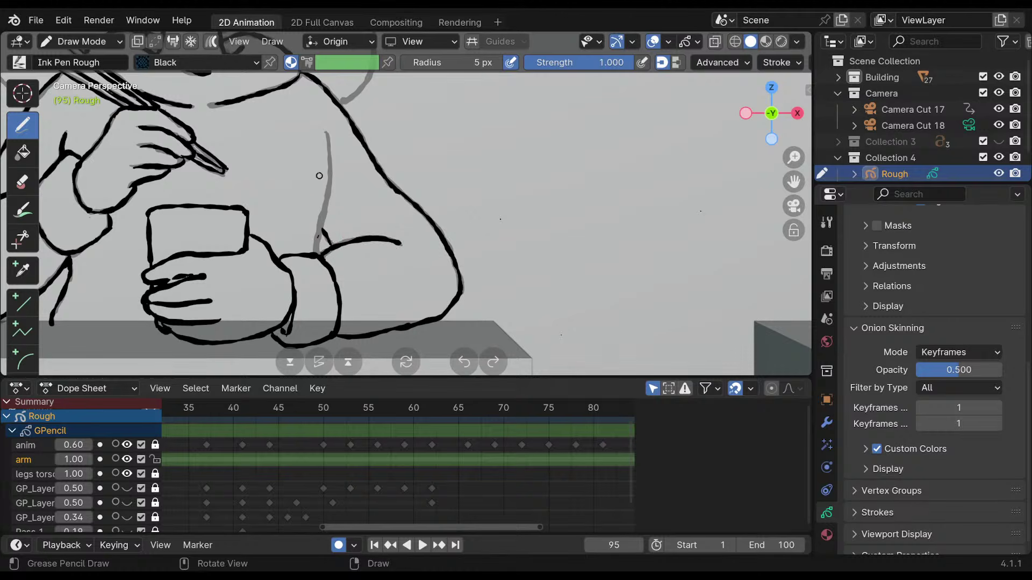
left_click_drag(330, 135, 316, 255)
Trace the lower outer edge of the hair on the chopstick side, from the shoulder up past the ear.
mouse_move(318, 114)
middle_mouse_down("shift")
mouse_move(417, 138)
mouse_move(495, 240)
mouse_move(494, 269)
middle_mouse_up("shift")
middle_click_drag(507, 190, 520, 248, "shift")
middle_click_drag(420, 160, 434, 171, "shift")
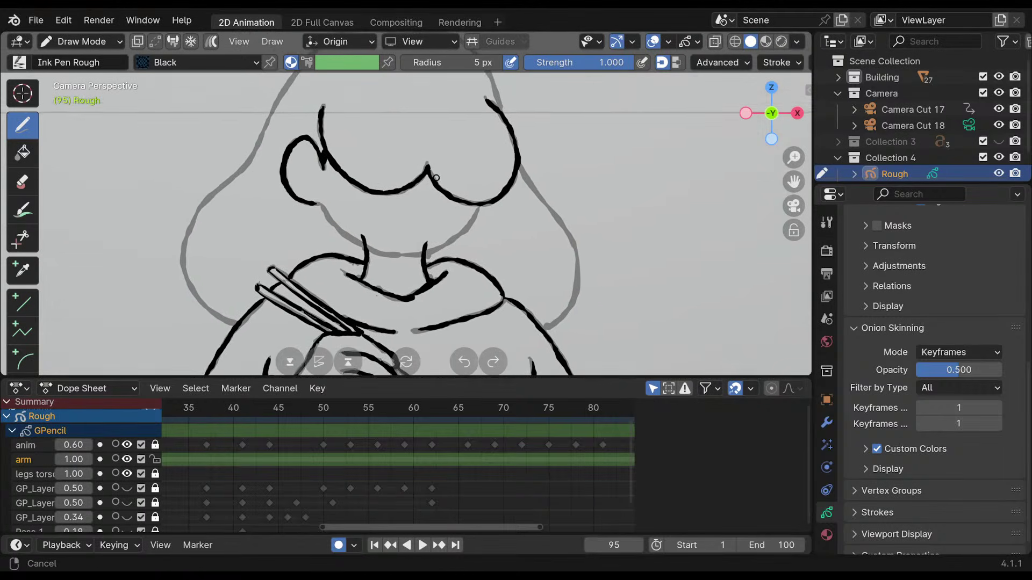
mouse_move(197, 211)
left_mouse_down()
mouse_move(183, 273)
mouse_move(223, 319)
left_mouse_up()
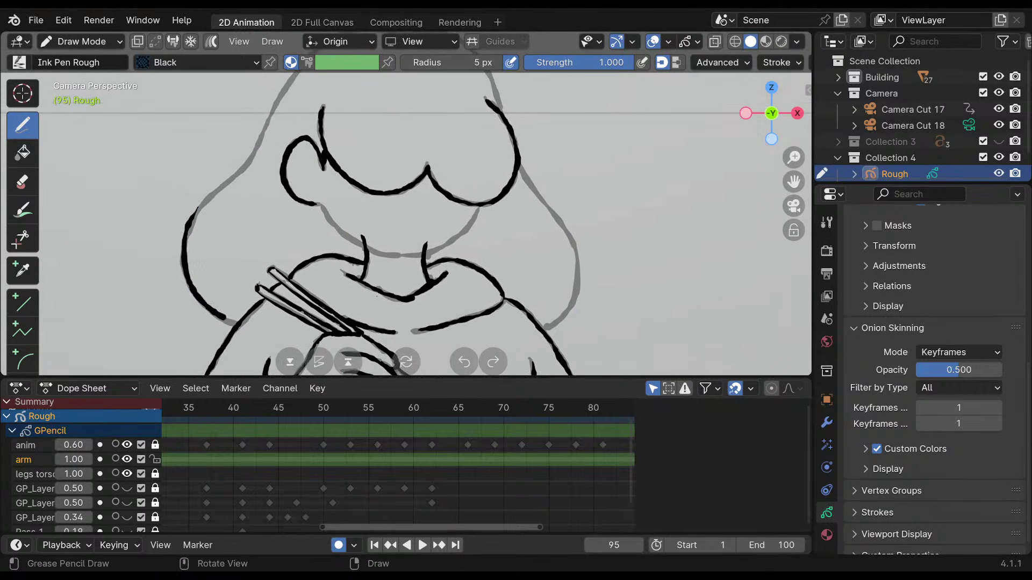
middle_click_drag(254, 177, 256, 224, "shift")
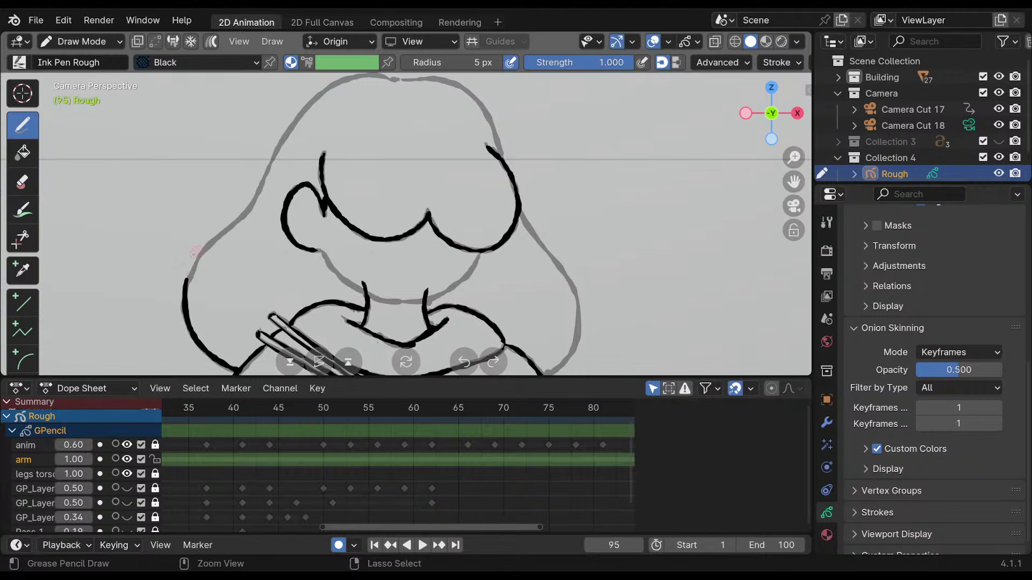
left_click_drag(188, 279, 271, 161)
Trace the upper hair outline on the chopstick side up to the crown, redrawing the short stretch above the ear.
middle_click_drag(291, 112, 247, 164, "shift")
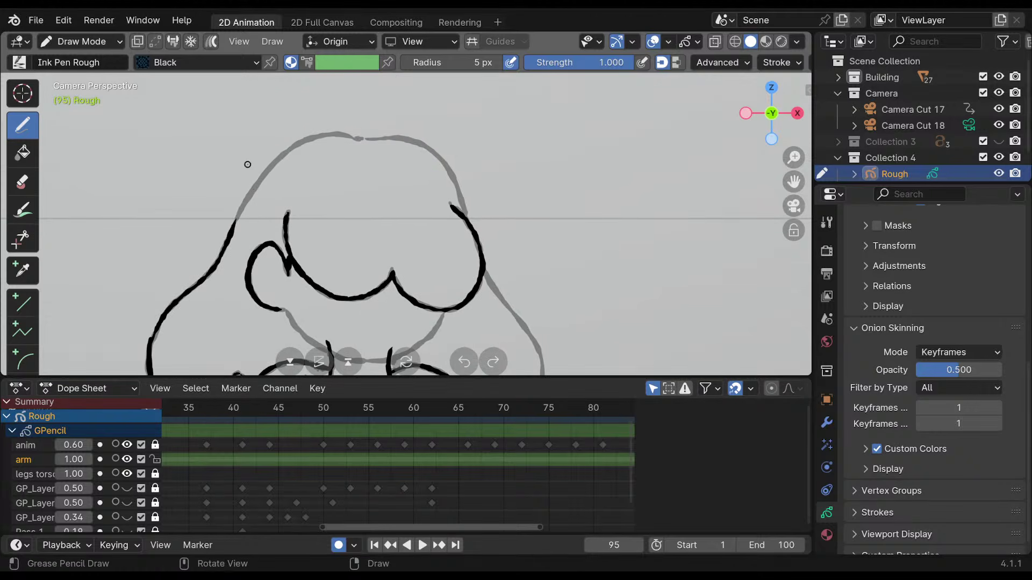
left_click_drag(237, 222, 287, 156)
mouse_move(359, 138)
left_mouse_down()
mouse_move(266, 174)
mouse_move(275, 165)
mouse_move(238, 223)
left_mouse_up()
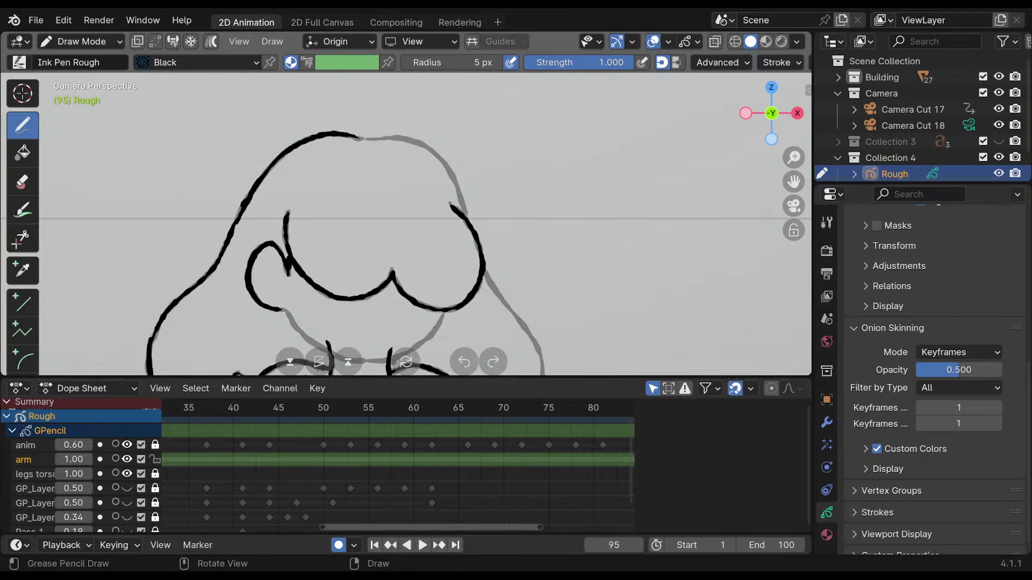
middle_click_drag(345, 176, 328, 176, "shift")
left_click_drag(231, 198, 215, 228, "ctrl")
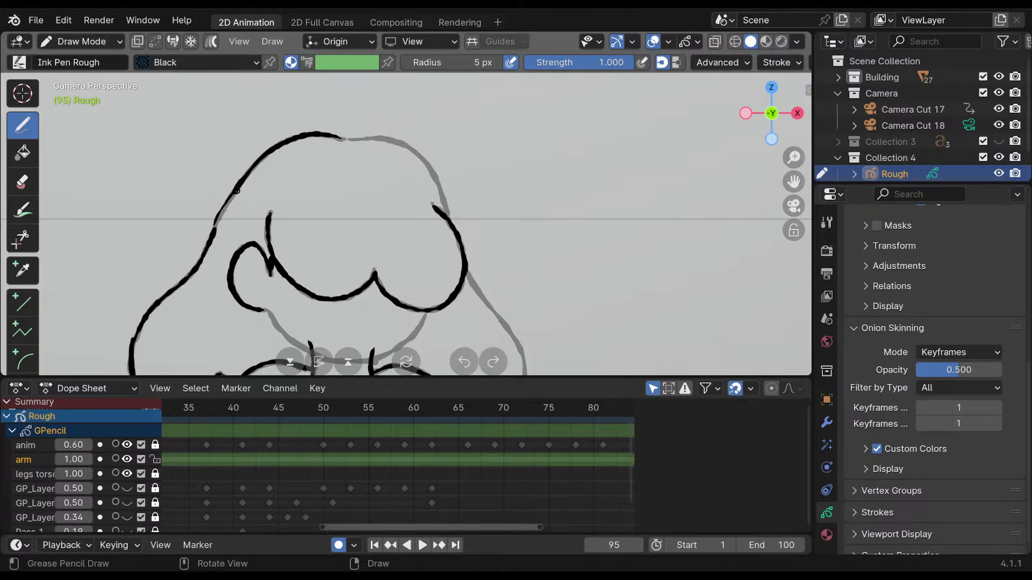
key("ctrl+z")
left_click_drag(235, 192, 215, 228)
Trace the hair outline on the cup side from the crown down to the shoulder.
mouse_move(340, 140)
left_mouse_down()
mouse_move(397, 136)
mouse_move(360, 136)
mouse_move(411, 146)
left_mouse_up()
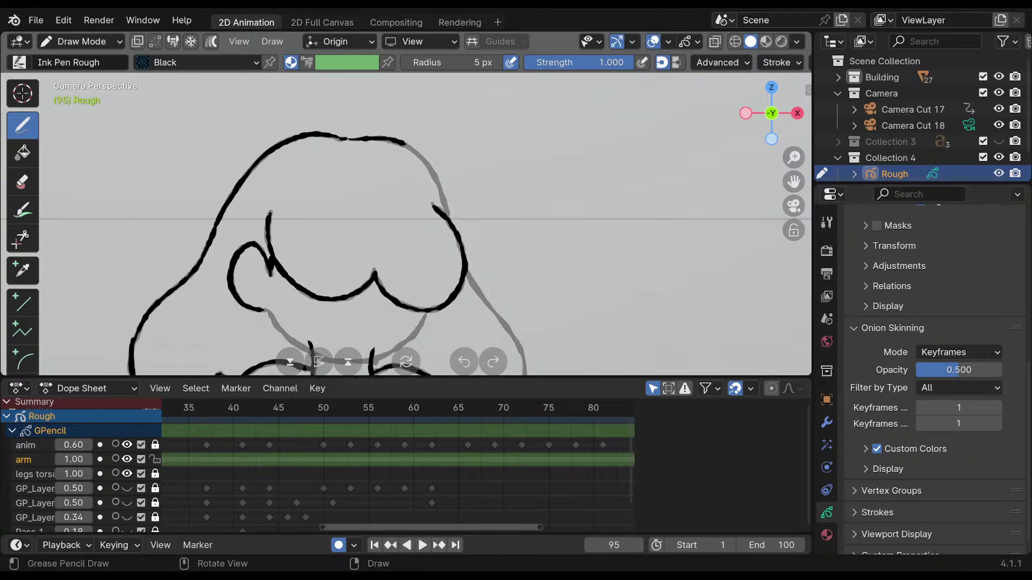
middle_click_drag(456, 108, 384, 115, "shift")
left_click_drag(356, 147, 394, 213)
middle_click_drag(370, 165, 303, 62, "shift")
mouse_move(344, 168)
left_mouse_down()
mouse_move(398, 246)
mouse_move(403, 299)
left_mouse_up()
middle_click_drag(363, 286, 392, 253, "shift")
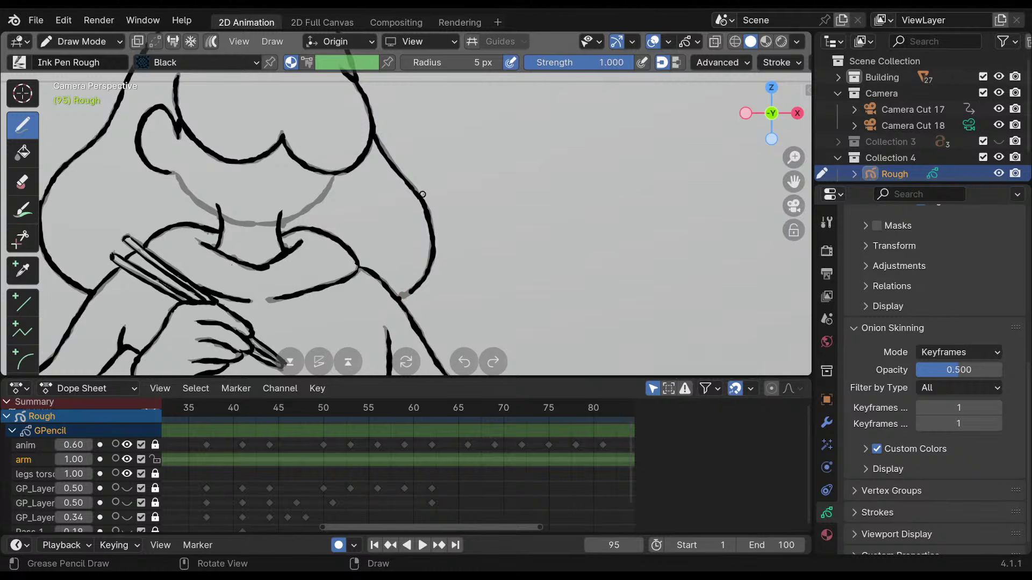
middle_click_drag(445, 213, 449, 204, "shift")
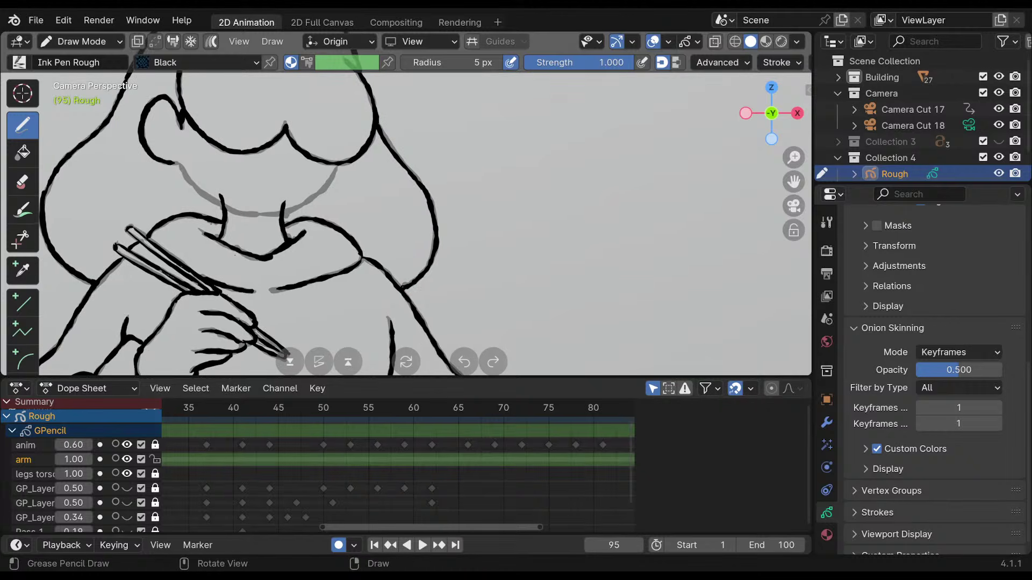
Move the arm layer's keyframe from frame 95 to frame 66, play it back and return to frame 66.
mouse_move(403, 125)
middle_mouse_down("shift")
mouse_move(451, 183)
mouse_move(424, 122)
mouse_move(480, 244)
mouse_move(477, 230)
middle_mouse_up("shift")
key("shift+Left")
key("ctrl+z")
middle_click_drag(529, 457, 387, 471)
mouse_move(486, 407)
left_mouse_down()
mouse_move(376, 424)
mouse_move(324, 456)
left_mouse_up()
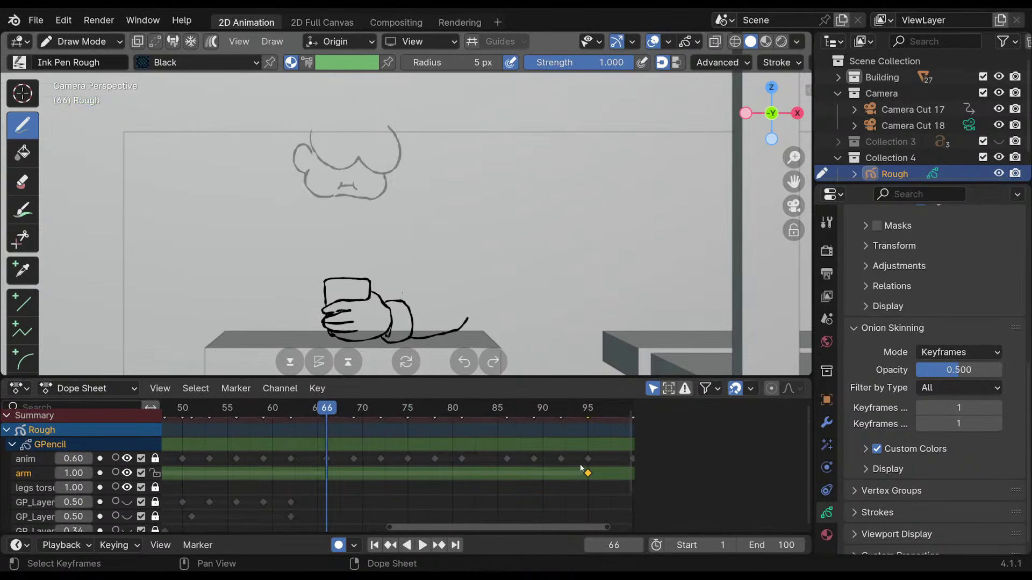
key("g")
left_click(316, 461)
key("shift+ctrl+space")
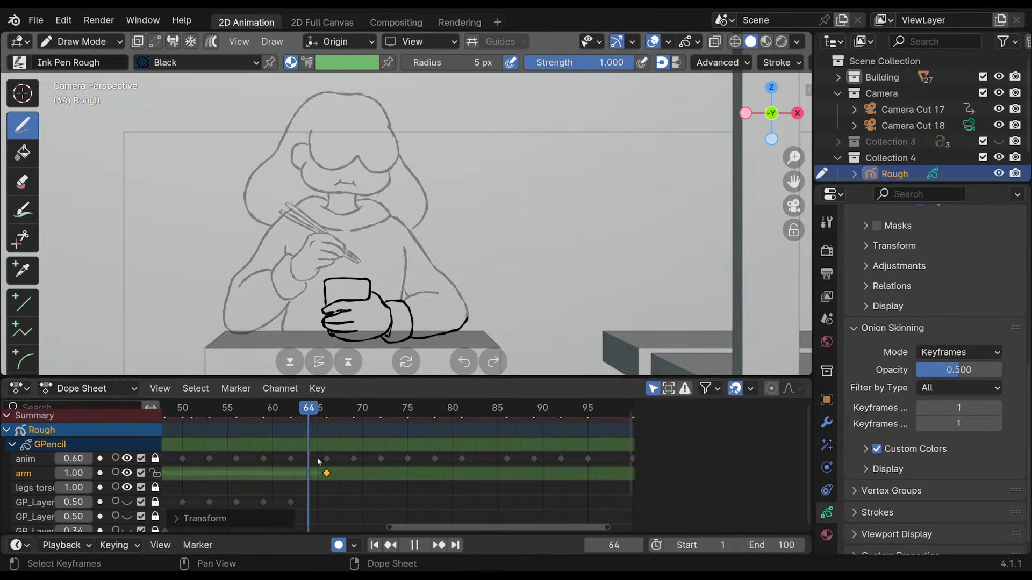
mouse_move(330, 460)
left_mouse_down()
mouse_move(299, 463)
mouse_move(535, 478)
mouse_move(298, 469)
mouse_move(490, 481)
mouse_move(312, 479)
mouse_move(328, 474)
left_mouse_up()
left_click(324, 410)
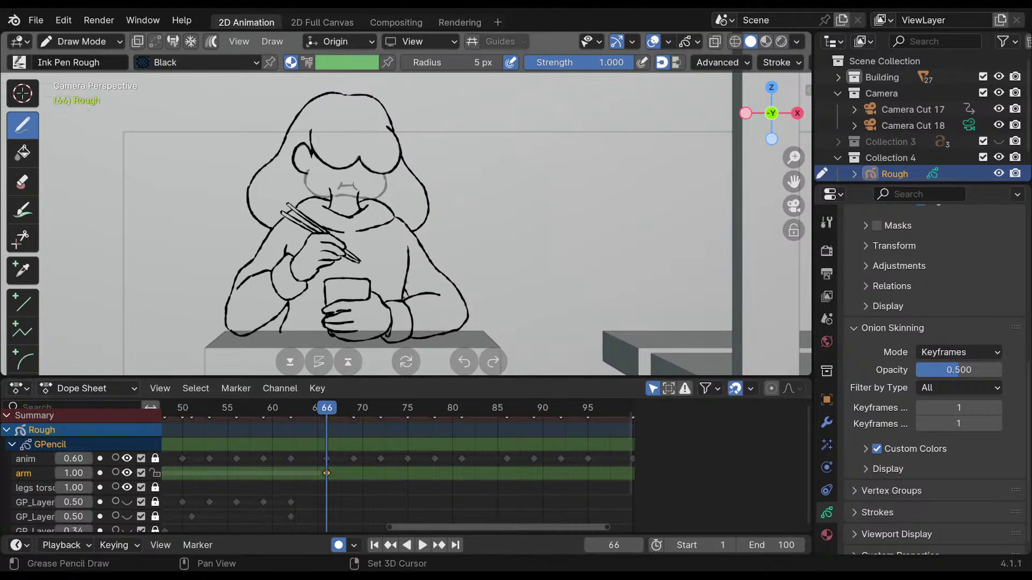
Erase both neck lines from the arm layer's drawing at frame 66.
scroll(258, 174, "up", 5)
left_click_drag(258, 174, 266, 209, "ctrl")
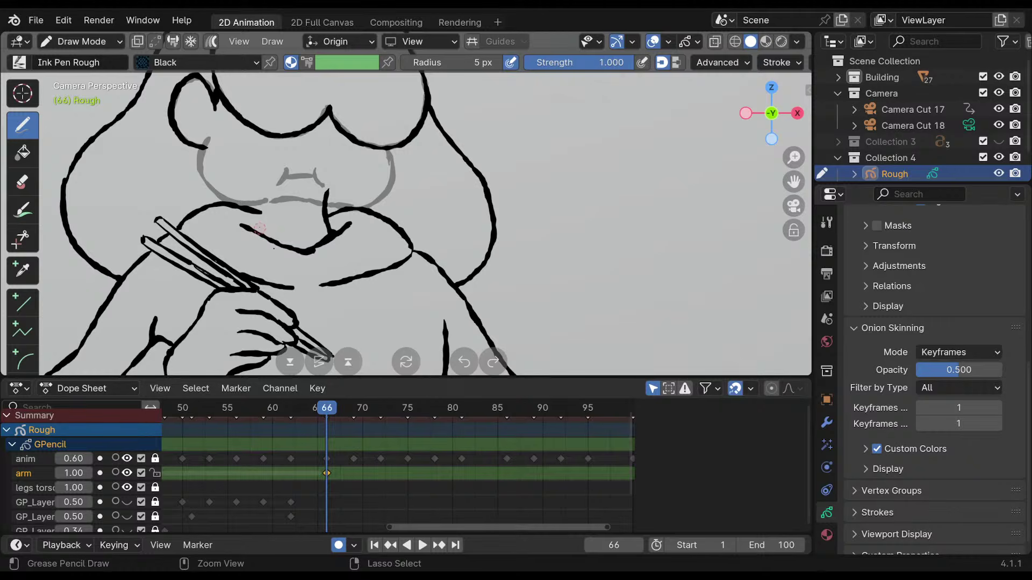
left_click_drag(326, 188, 323, 210, "ctrl")
Scrub through the frames after 66 to check the held pose, and unlock the anim layer.
mouse_move(273, 252)
middle_mouse_down("ctrl")
mouse_move(442, 235)
mouse_move(491, 247)
mouse_move(470, 264)
mouse_move(481, 279)
mouse_move(490, 237)
mouse_move(487, 253)
middle_mouse_up("ctrl")
left_click_drag(334, 415, 569, 444)
middle_click_drag(569, 443, 402, 410)
mouse_move(403, 410)
left_mouse_down()
mouse_move(460, 437)
mouse_move(429, 463)
mouse_move(446, 478)
mouse_move(425, 479)
mouse_move(441, 477)
left_mouse_up()
middle_click_drag(315, 465, 632, 436)
left_click(156, 468)
middle_click_drag(459, 447, 95, 420)
Move the arm layer's frame 66 keyframe to frame 7, go to that frame and turn off auto keying.
left_click_drag(485, 455, 285, 453)
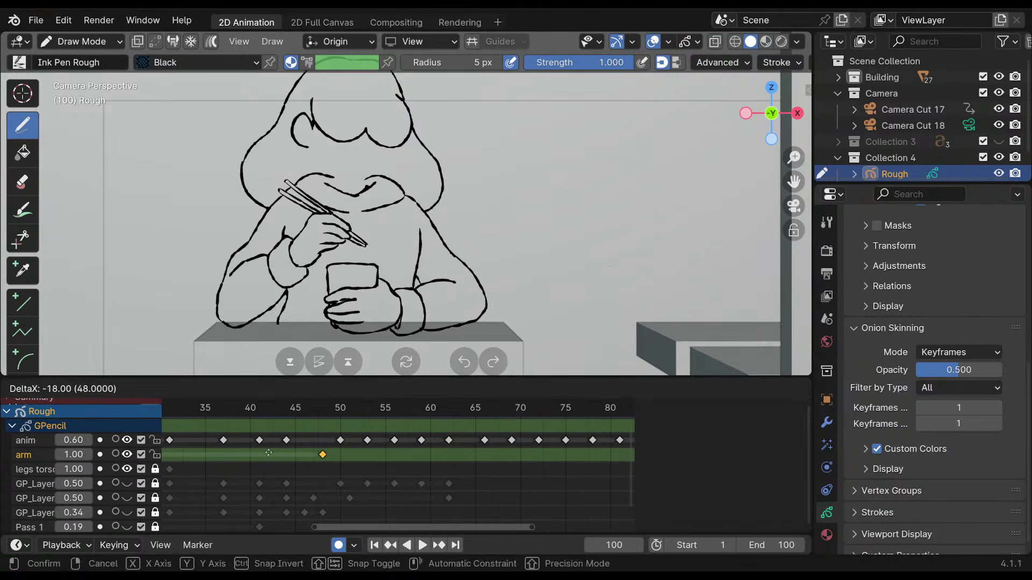
left_click(284, 453)
middle_click_drag(285, 453, 473, 455)
middle_click_drag(215, 456, 387, 458)
key("g")
left_click(312, 459)
left_click(315, 408)
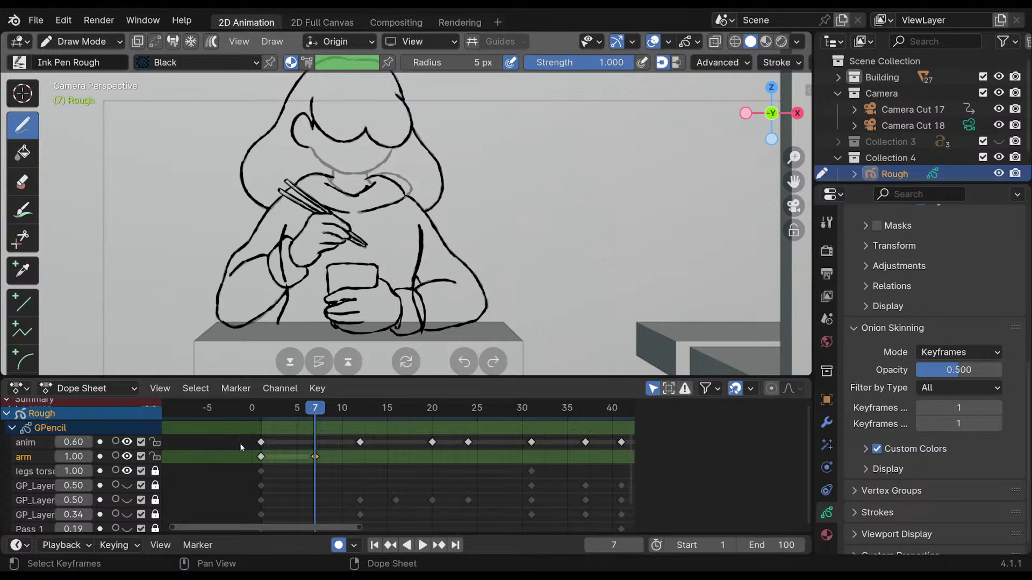
left_click(339, 545)
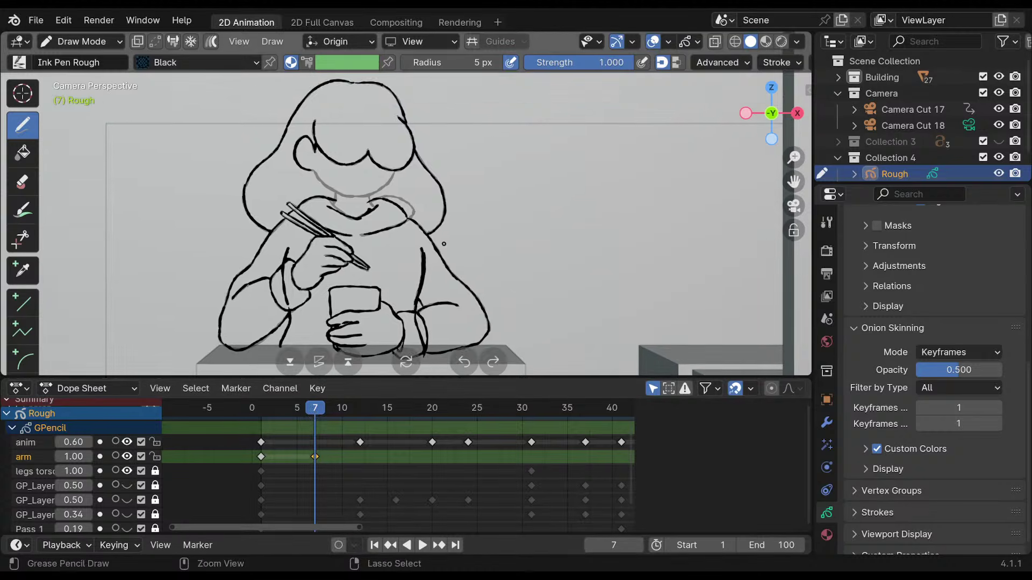
Lock the arm layer and erase the stray offset hood line from the anim layer's drawing at frame 1.
scroll(444, 158, "up", 3)
left_click(262, 441)
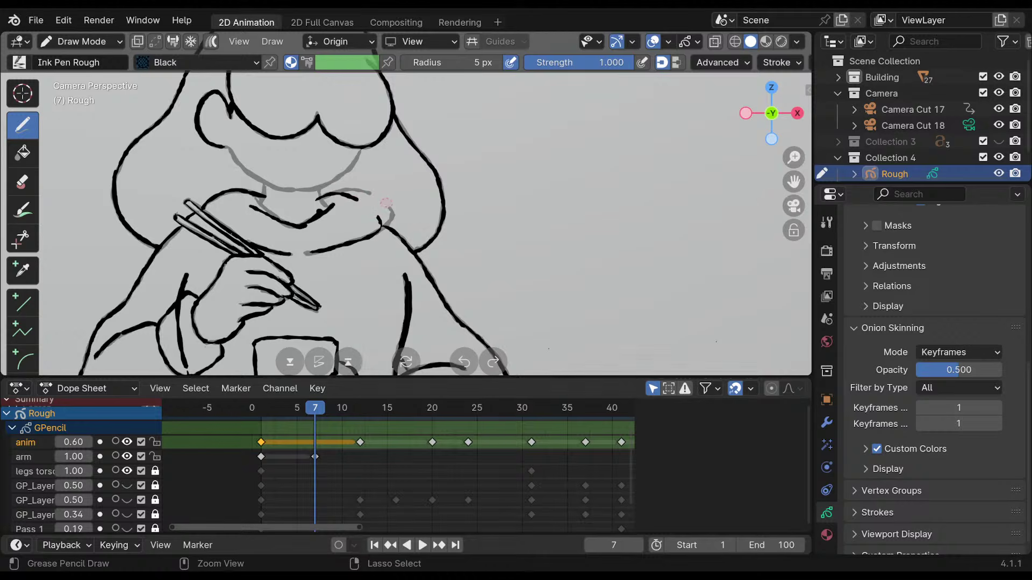
left_click(155, 456)
left_click_drag(382, 192, 387, 218, "ctrl")
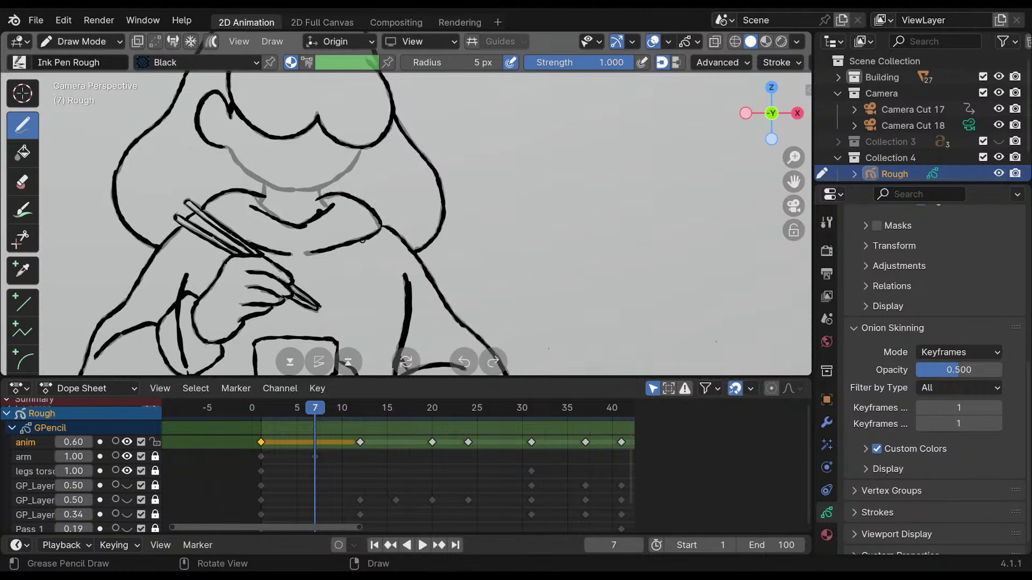
Lock the anim layer, unlock the arm layer and move its frame 7 keyframe back to frame 66.
left_click(479, 457)
left_click(315, 456)
middle_click_drag(315, 457, 222, 462)
left_click_drag(222, 462, 575, 459)
middle_click_drag(575, 459, 294, 467)
key("g")
left_click(538, 460)
middle_click_drag(537, 461, 362, 455)
mouse_move(489, 440)
middle_mouse_down()
mouse_move(456, 455)
mouse_move(475, 451)
middle_mouse_up()
right_click_drag(272, 446, 283, 457)
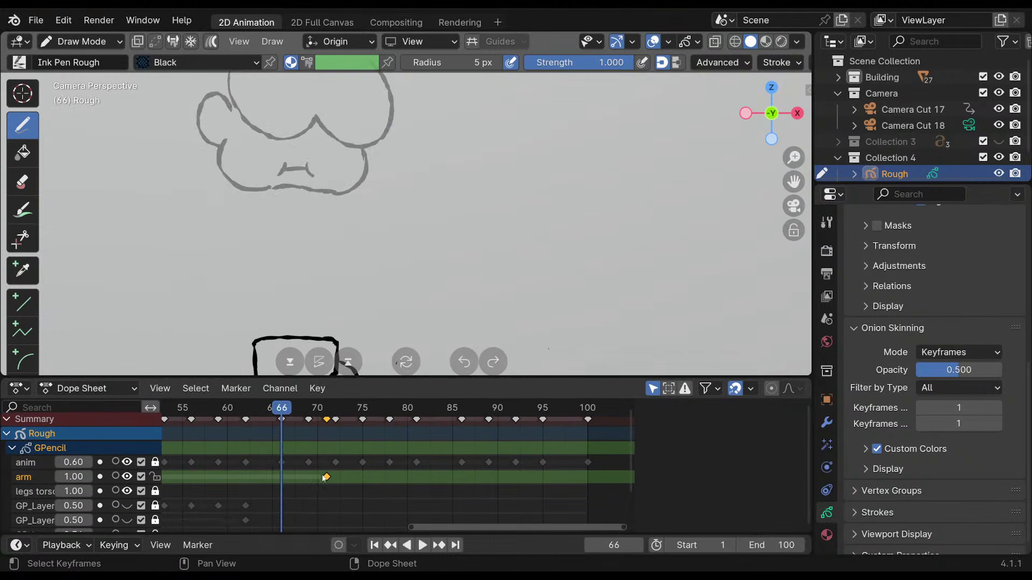
key("g")
left_click(274, 480)
Return to frame 1, check the playback briefly, lock the arm layer and unlock the anim layer.
middle_click_drag(288, 441, 618, 424)
left_click(258, 415)
key("space")
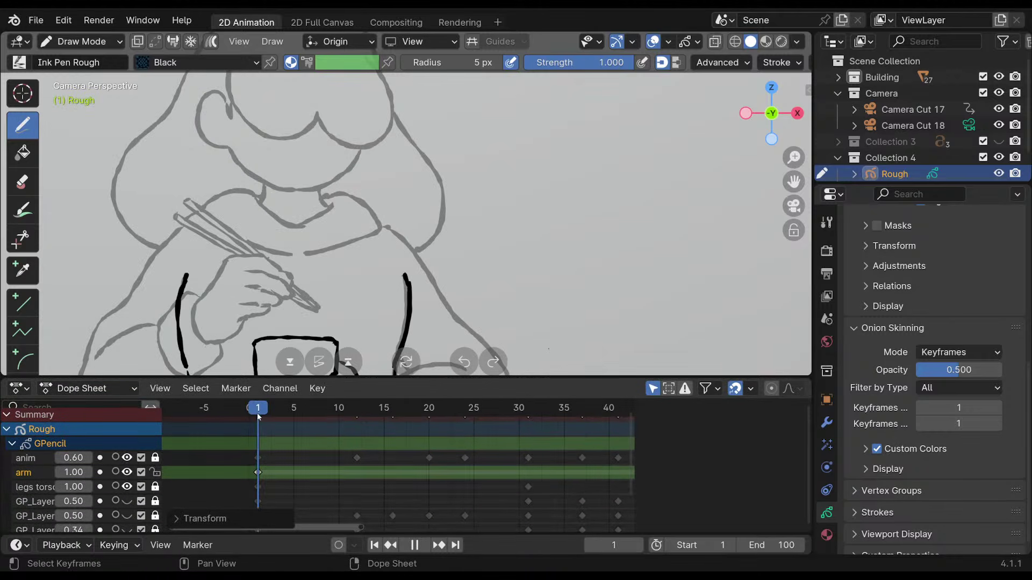
key("space")
left_click(382, 457, "ctrl+alt")
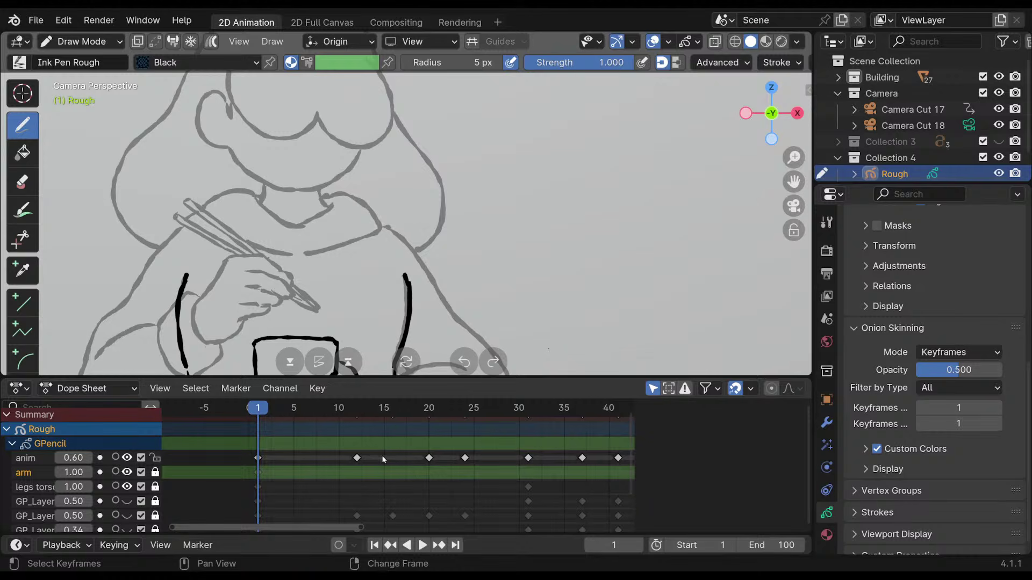
Play and scrub the animation from frame 1 to frame 33 to review the opening chopstick poses.
middle_click_drag(383, 458, 331, 459)
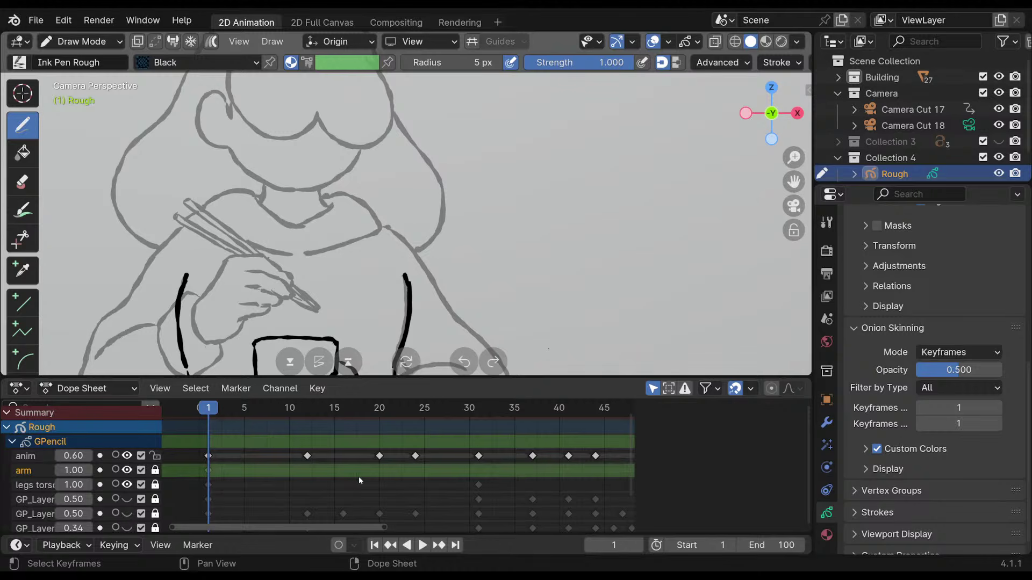
mouse_move(382, 465)
middle_mouse_down("shift")
mouse_move(318, 455)
mouse_move(381, 461)
middle_mouse_up("shift")
mouse_move(227, 410)
left_mouse_down()
mouse_move(436, 420)
mouse_move(253, 430)
mouse_move(210, 443)
left_mouse_up()
middle_click_drag(272, 427, 327, 433)
key("space")
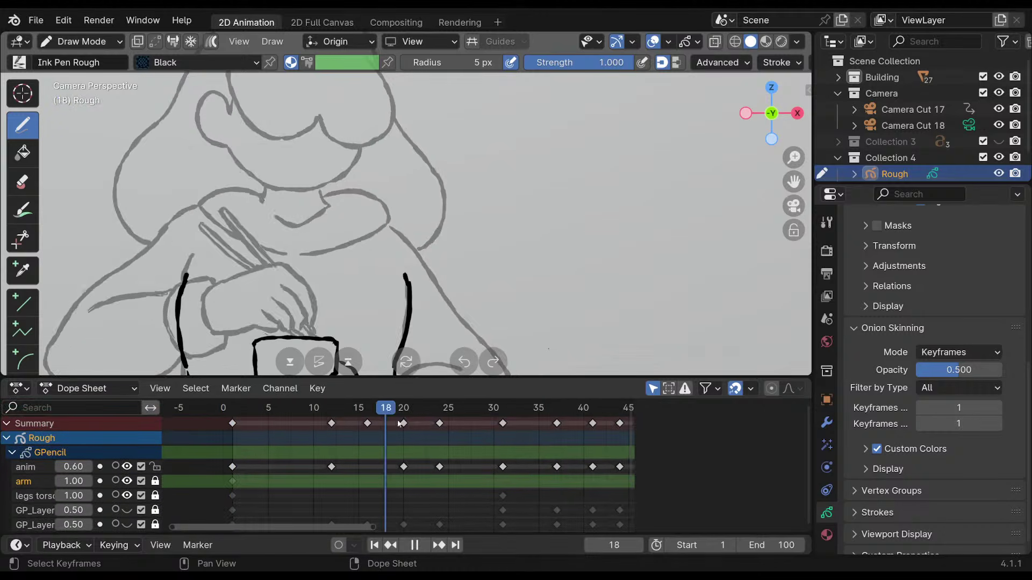
key("space")
middle_click_drag(507, 430, 378, 431)
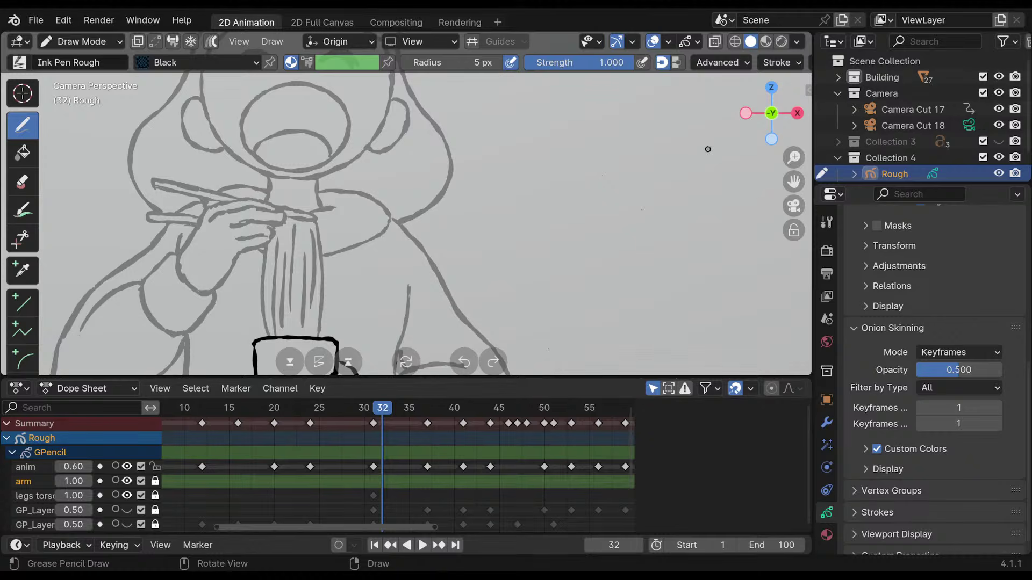
mouse_move(387, 425)
left_mouse_down()
mouse_move(506, 426)
mouse_move(391, 425)
left_mouse_up()
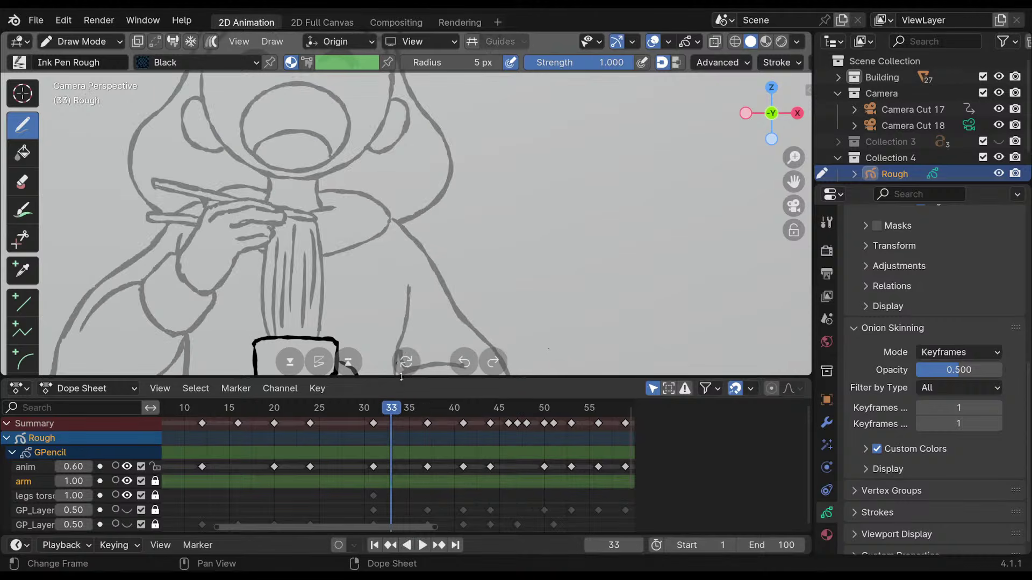
Play and scrub between frames 33 and 66 to examine how the eating poses lead into the held pose.
scroll(456, 173, "down", 5)
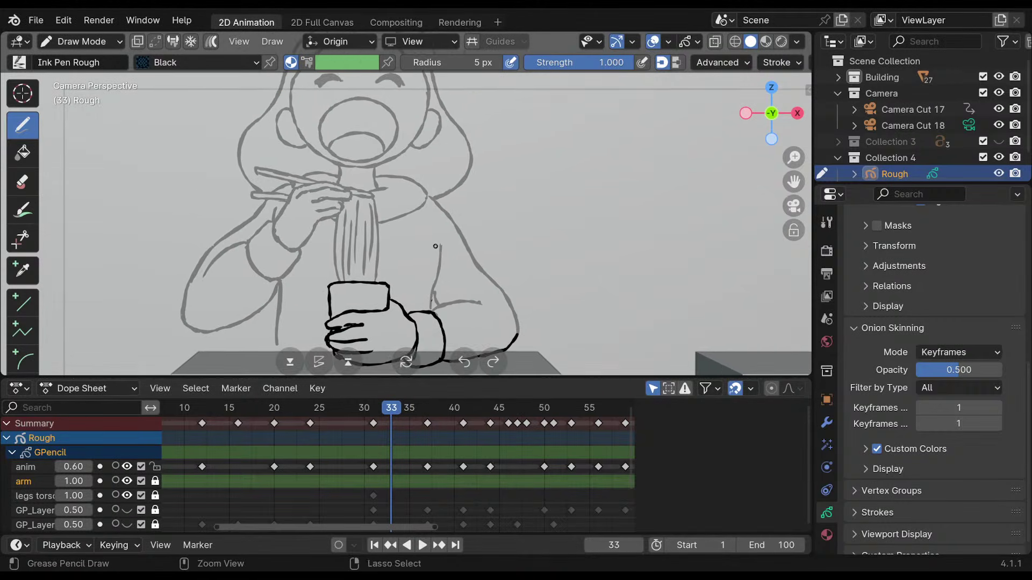
mouse_move(420, 234)
middle_mouse_down("shift")
mouse_move(400, 219)
mouse_move(412, 237)
mouse_move(405, 228)
mouse_move(399, 195)
middle_mouse_up("shift")
left_click_drag(396, 410, 519, 418)
middle_click_drag(503, 417, 394, 418)
key("space")
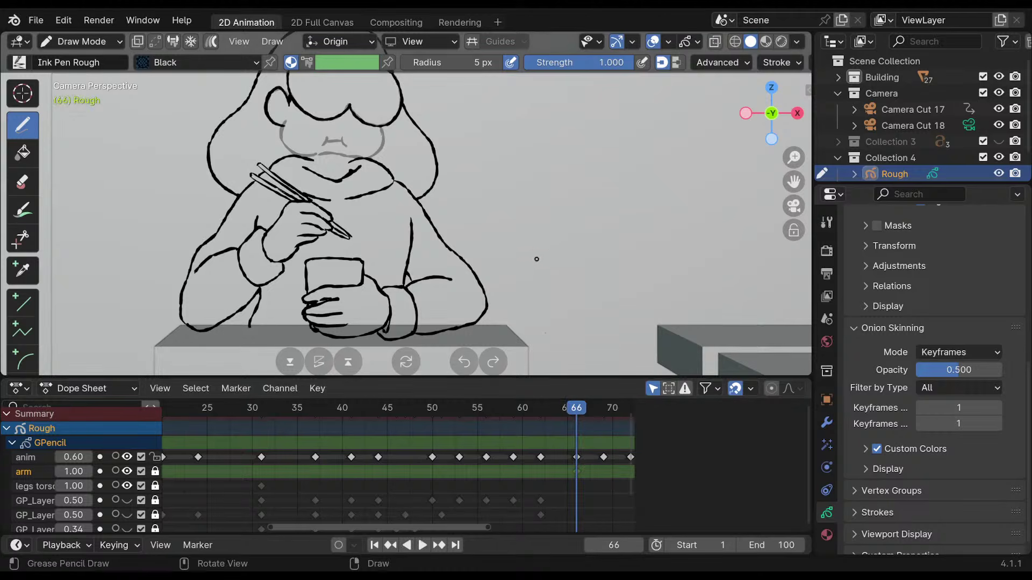
left_click_drag(558, 418, 460, 424)
middle_click_drag(523, 431, 395, 442)
middle_click_drag(458, 433, 445, 435)
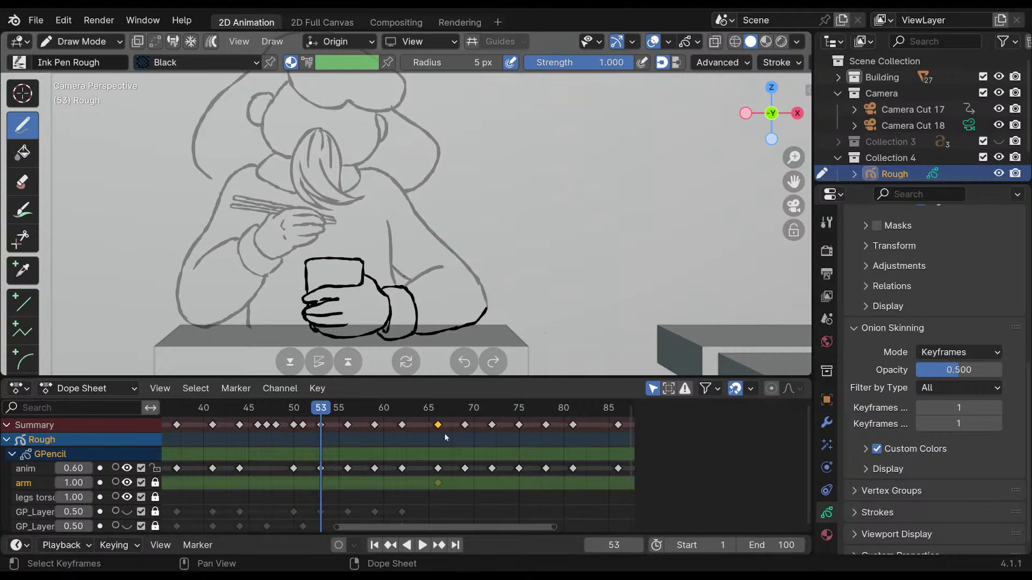
mouse_move(453, 408)
left_mouse_down()
mouse_move(471, 413)
mouse_move(410, 409)
left_mouse_up()
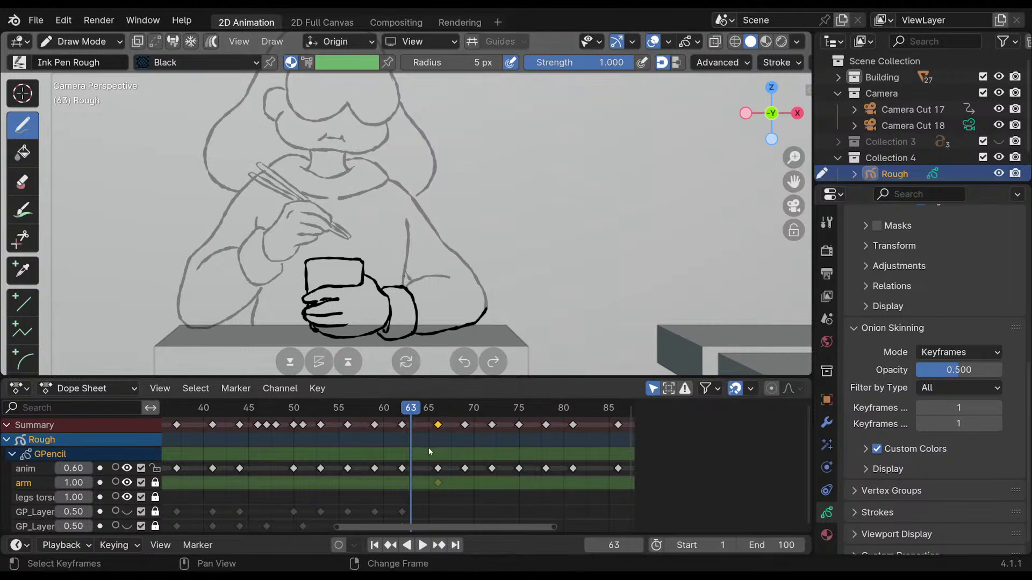
scroll(428, 449, "down", 3)
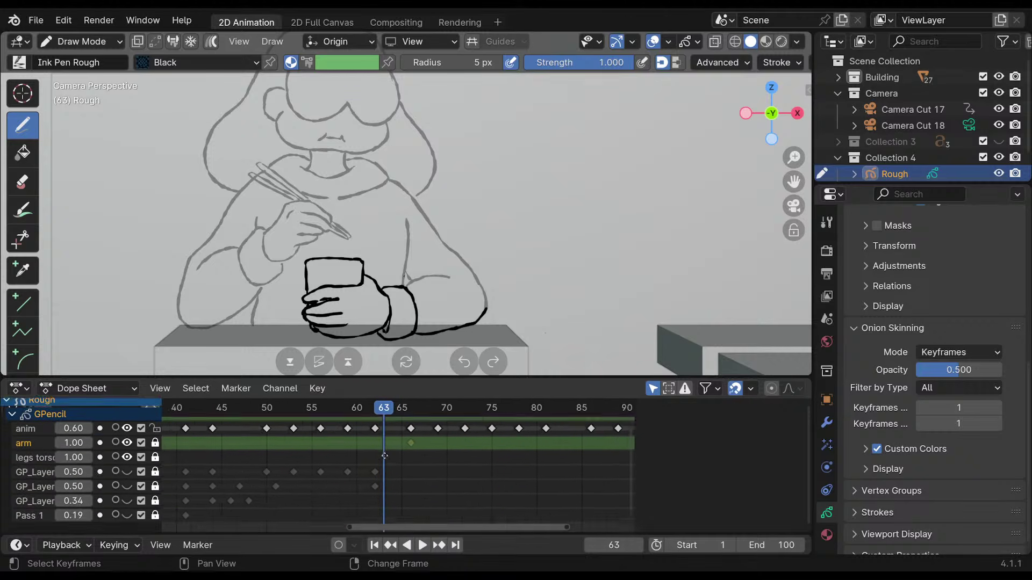
scroll(425, 462, "up", 3)
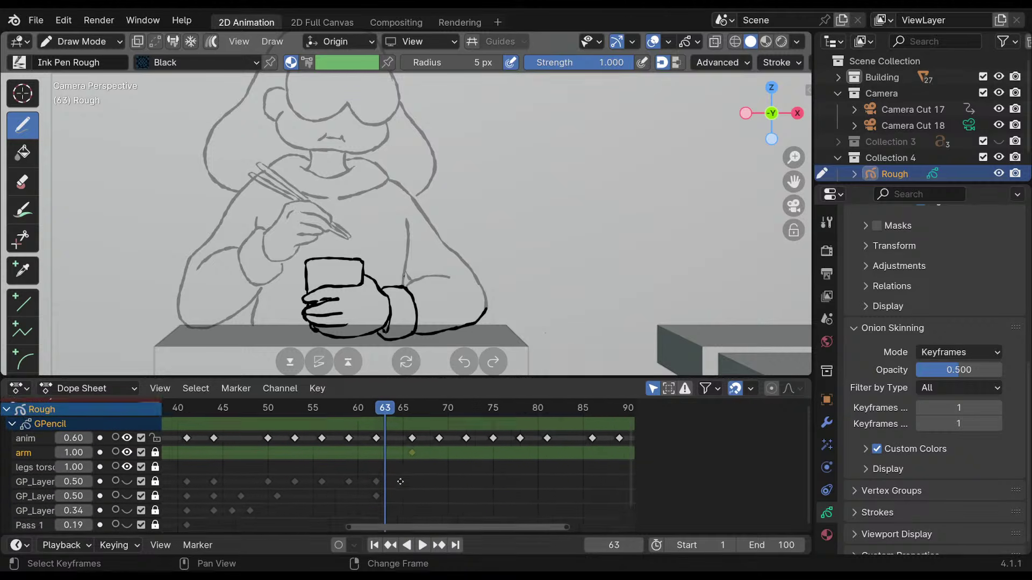
mouse_move(433, 503)
middle_mouse_down()
mouse_move(457, 475)
mouse_move(489, 481)
mouse_move(447, 494)
mouse_move(502, 499)
mouse_move(451, 504)
middle_mouse_up()
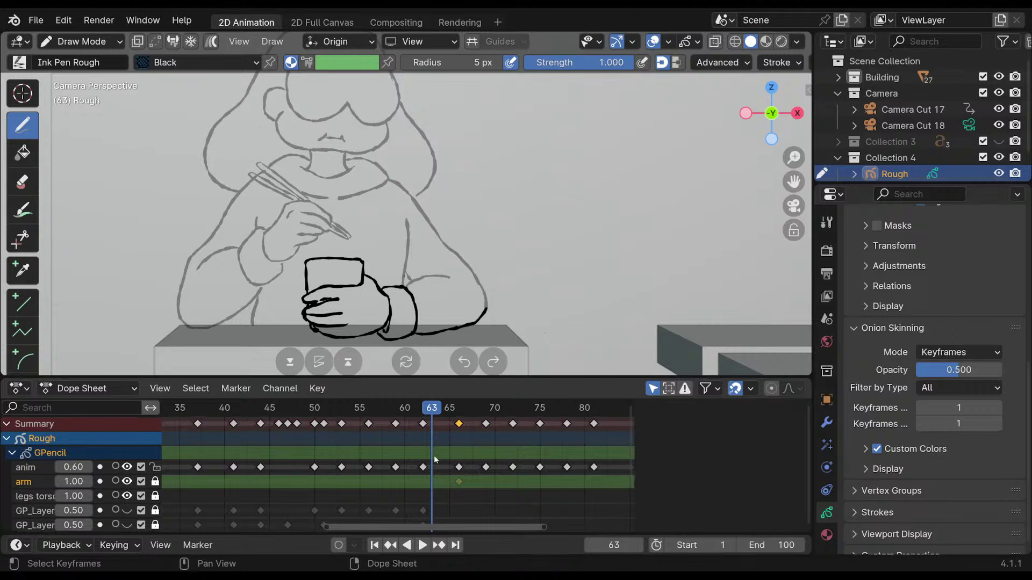
Look at the seated character within the building set from an outside angle and return to the camera view framed on the figure.
mouse_move(484, 169)
middle_mouse_down()
mouse_move(425, 209)
mouse_move(398, 185)
mouse_move(521, 171)
mouse_move(455, 164)
middle_mouse_up()
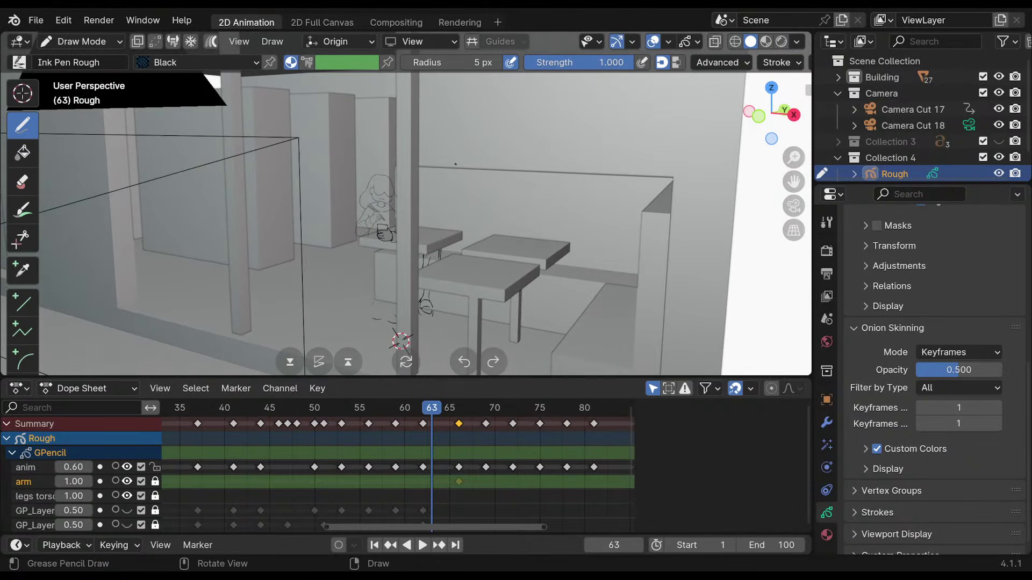
mouse_move(405, 114)
middle_mouse_down()
mouse_move(442, 159)
mouse_move(523, 146)
middle_mouse_up()
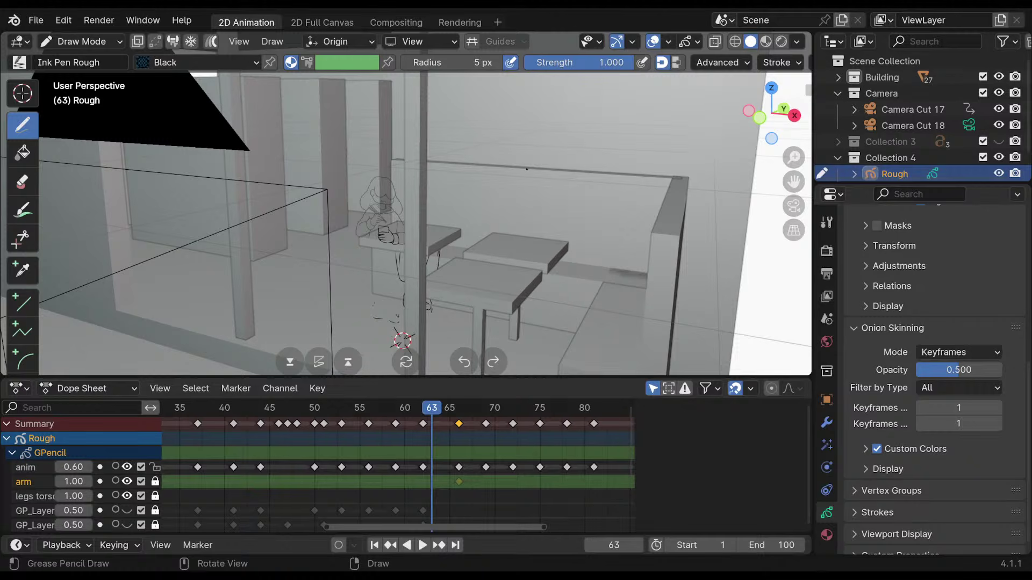
key("KP_0")
middle_click_drag(451, 183, 436, 210, "ctrl")
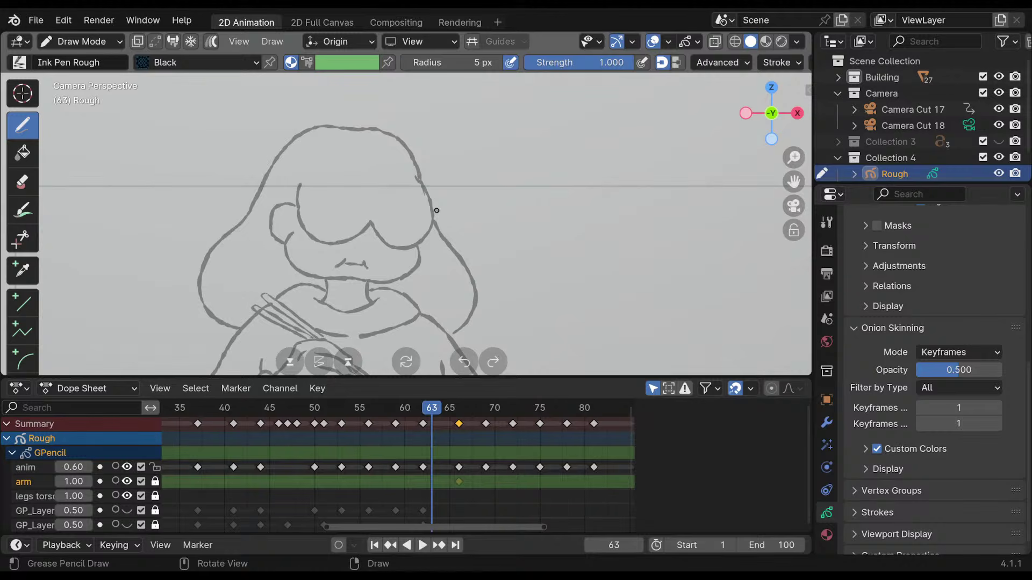
middle_click_drag(456, 320, 509, 231, "shift")
mouse_move(508, 231)
middle_mouse_down("ctrl")
mouse_move(508, 250)
mouse_move(477, 281)
mouse_move(485, 253)
mouse_move(476, 238)
middle_mouse_up("ctrl")
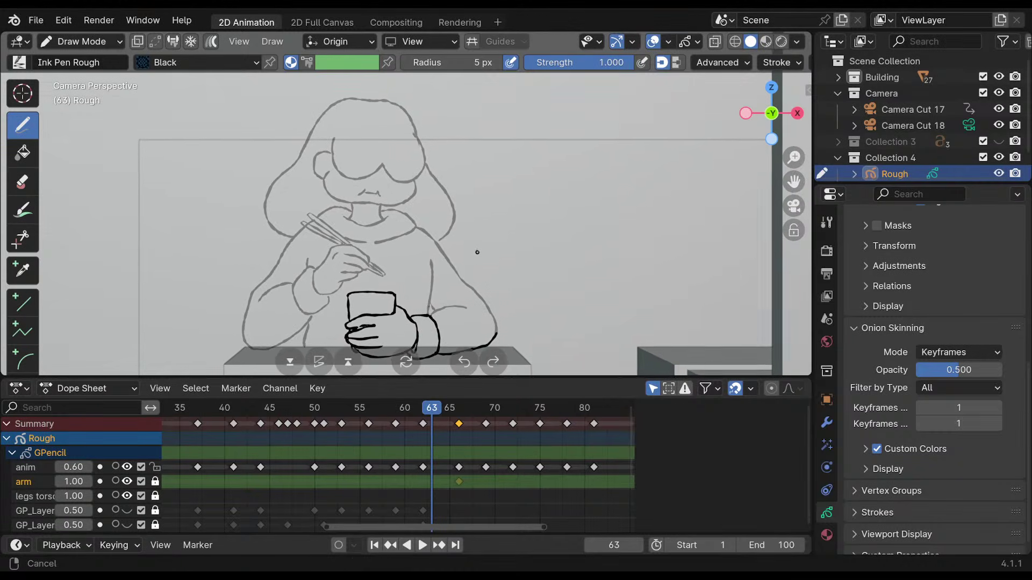
Make the anim layer active and compare its poses on the keyframes around frame 66.
key("Up")
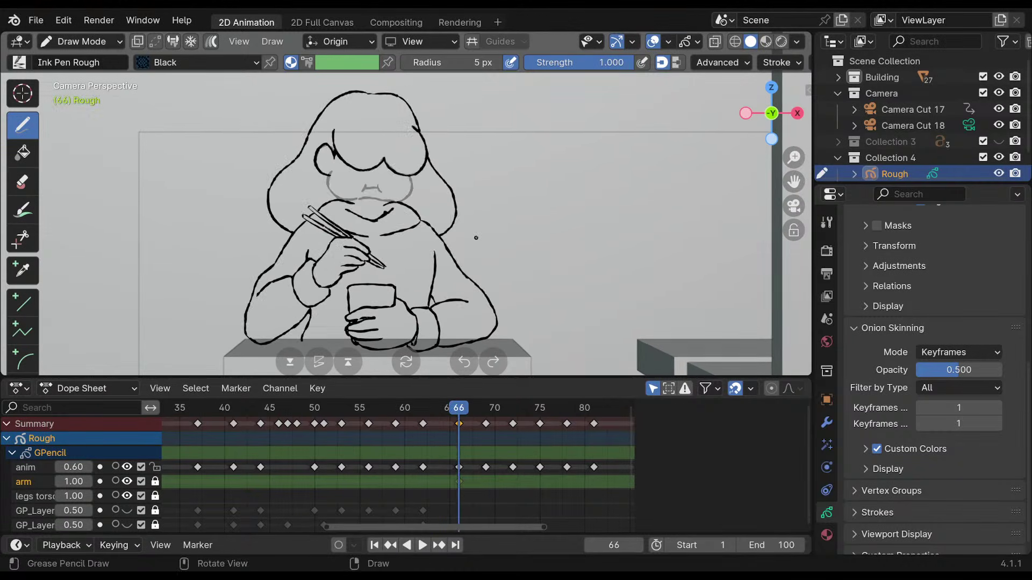
key("Up")
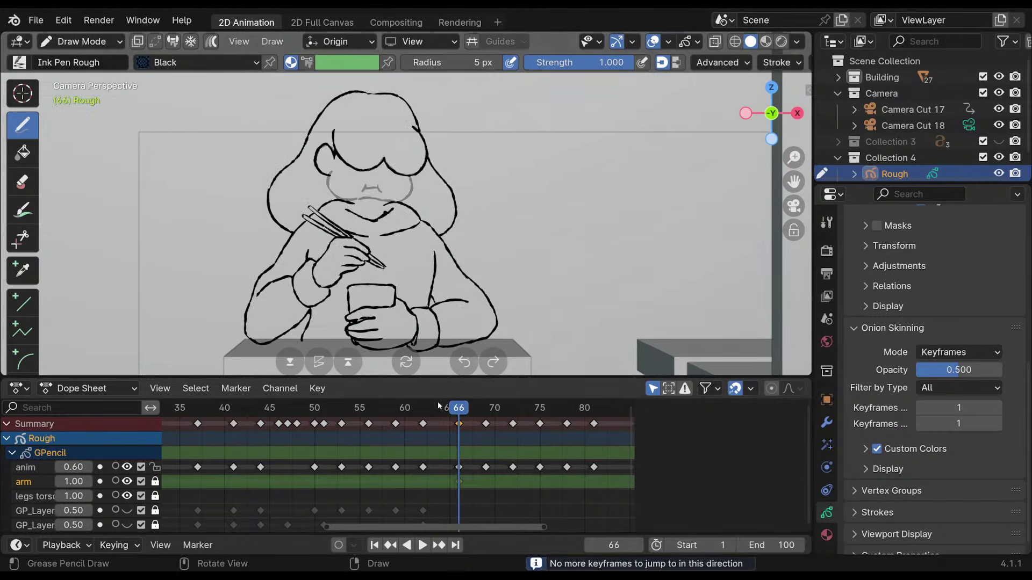
left_click(460, 466)
key("Down")
key("Up")
key("Down")
key("Up")
key("Up")
key("Down")
key("Down")
key("Down")
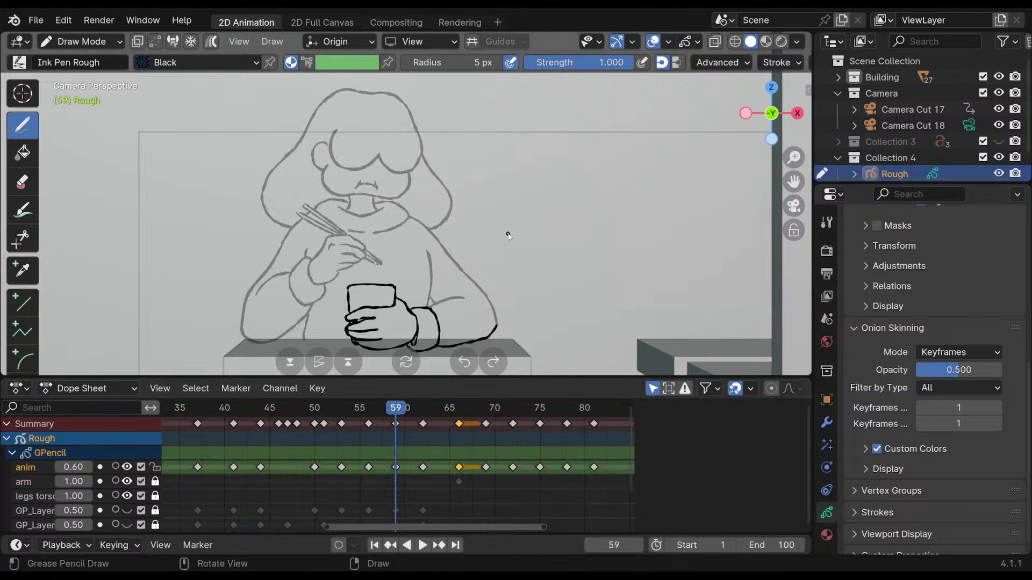
key("Down")
Step through the anim keyframes from frame 59 to frame 100 to review the chewing poses.
key("Up")
key("Up")
key("Up")
key("Up")
key("Up")
key("Up")
key("Up")
key("Up")
key("Up")
middle_click_drag(551, 449, 468, 446)
key("Up")
key("Up")
key("Up")
key("Up")
key("Down")
key("Up")
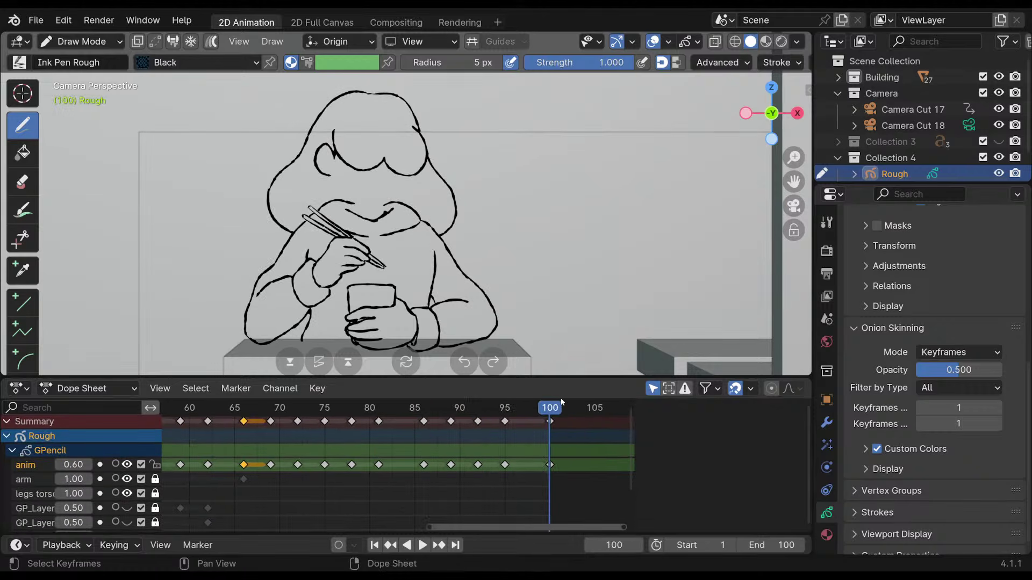
Compare the frame 95 and 100 poses to examine the jaw and neck lines at the end of the animation.
key("Down")
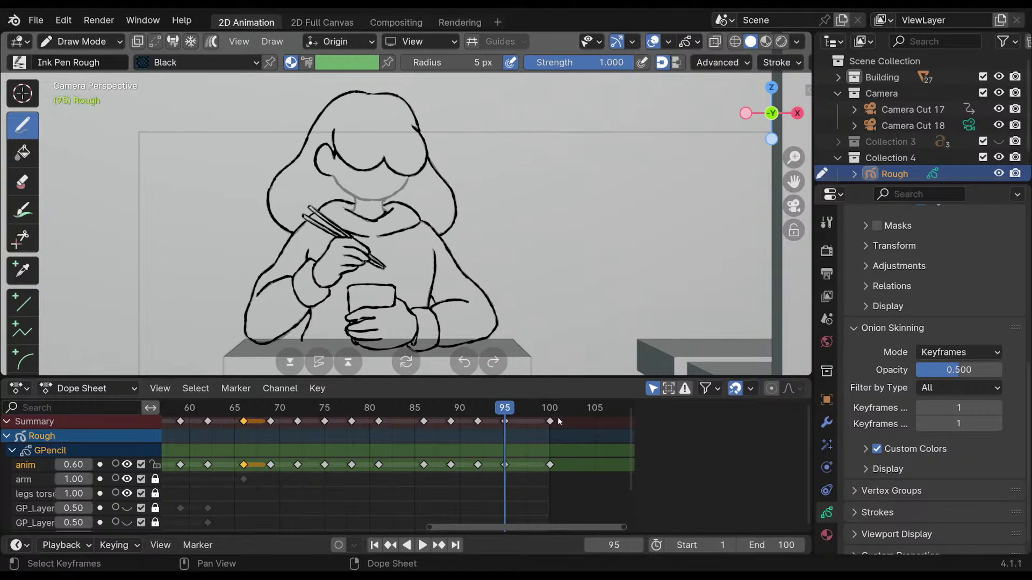
key("Up")
key("Down")
key("Down")
key("Up")
key("Up")
key("Down")
key("Down")
key("Down")
key("Up")
key("Up")
key("Up")
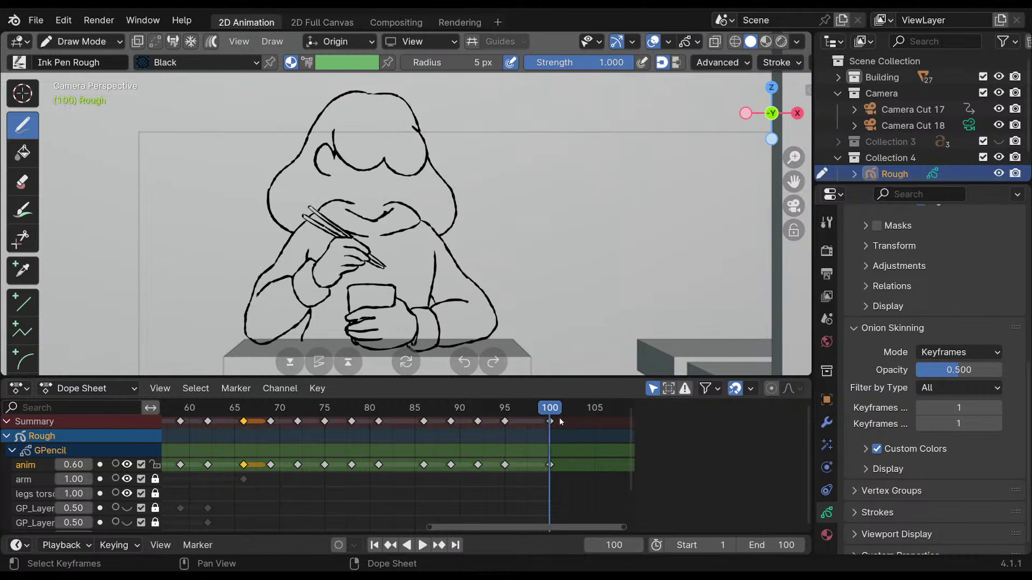
Step back and forth between frames 86 and 100 to examine how the mouth and jaw poses lead into the end.
key("Down")
key("Down")
key("Down")
key("Down")
key("Down")
key("Down")
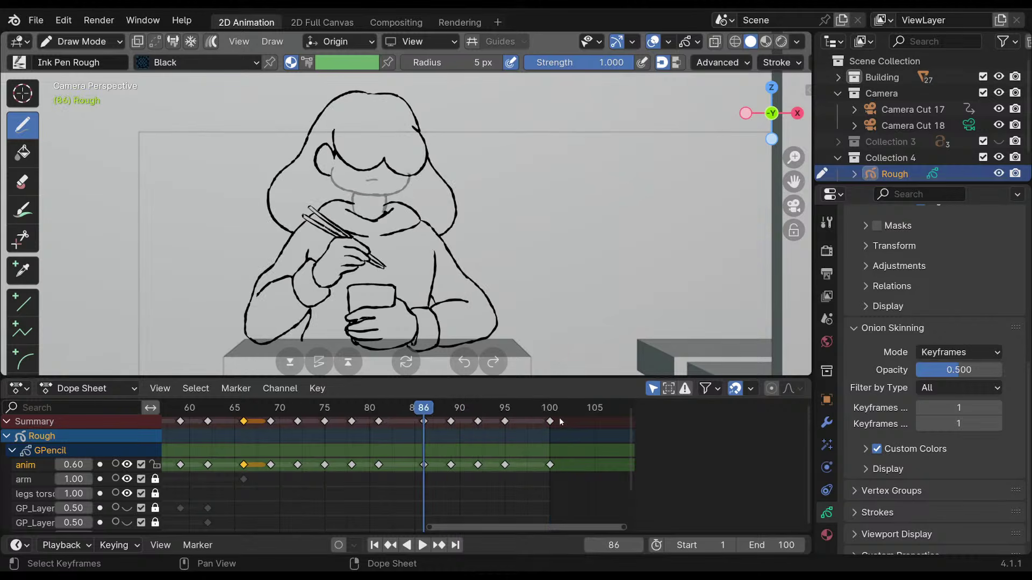
key("Up")
key("Up")
key("Up")
key("Up")
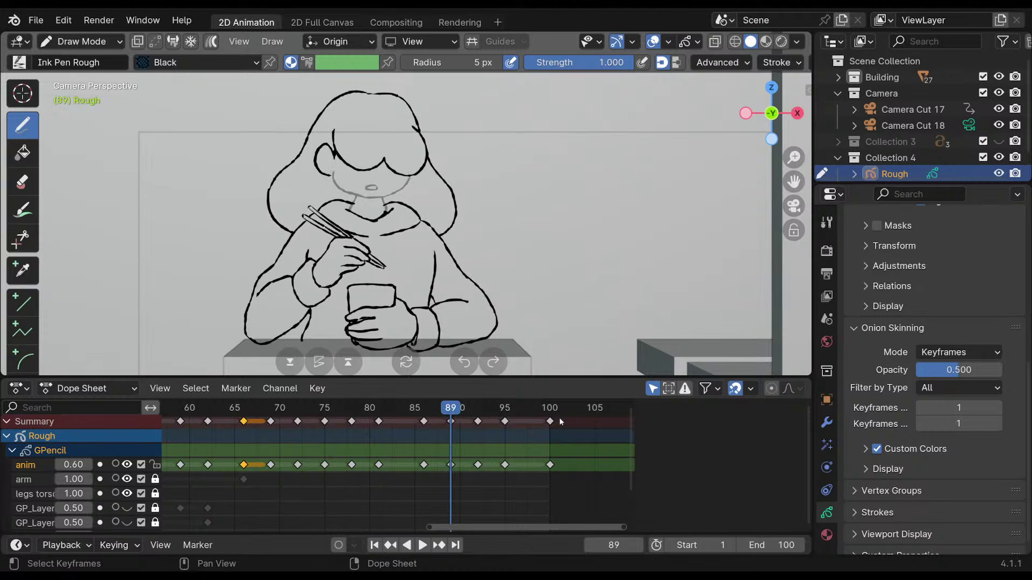
key("Up")
key("Up")
key("Down")
key("Down")
key("Down")
key("Down")
key("Down")
key("Up")
key("Up")
key("Up")
key("Up")
key("Up")
key("Up")
key("Down")
key("Down")
key("Down")
key("Down")
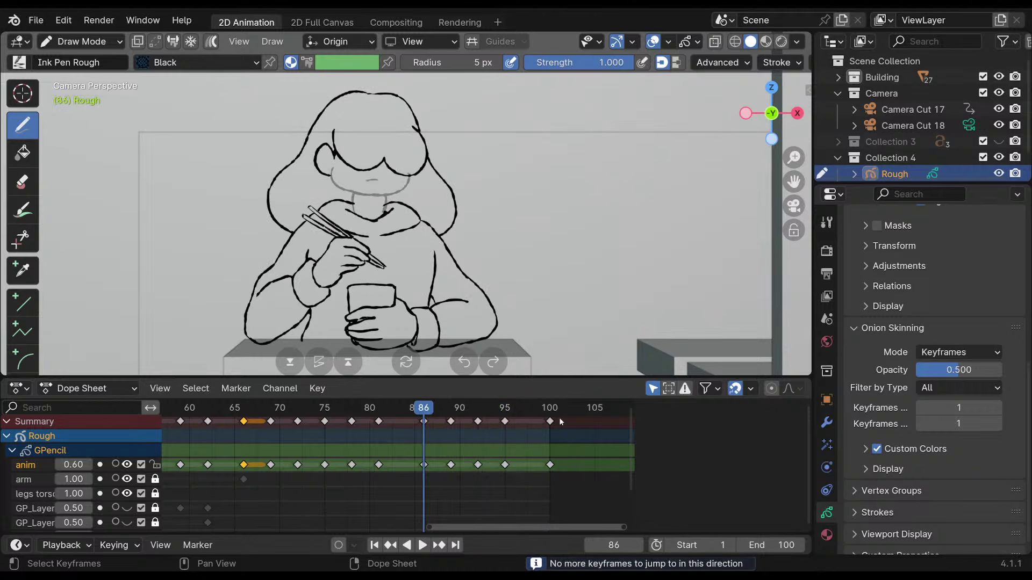
key("Up")
key("Up")
key("Up")
key("Up")
key("Down")
key("Down")
key("Down")
key("Up")
key("Up")
key("Up")
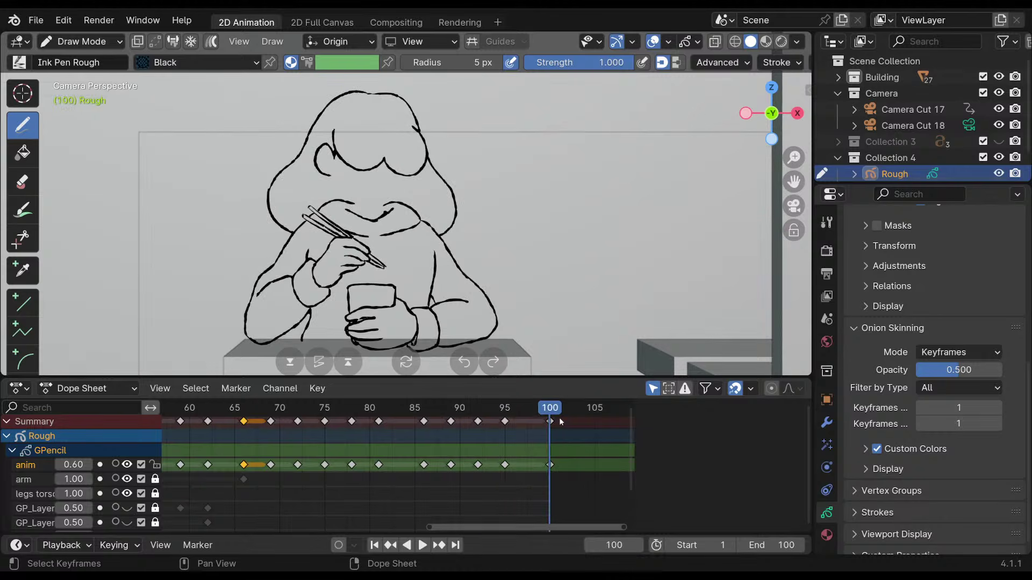
key("Down")
key("Down")
key("Down")
key("Down")
key("Up")
key("Up")
key("Up")
key("Up")
Toggle the visibility of the anim and arm layers around frames 98 to 100 to examine which lines each layer holds.
left_click(127, 464)
left_click(127, 479)
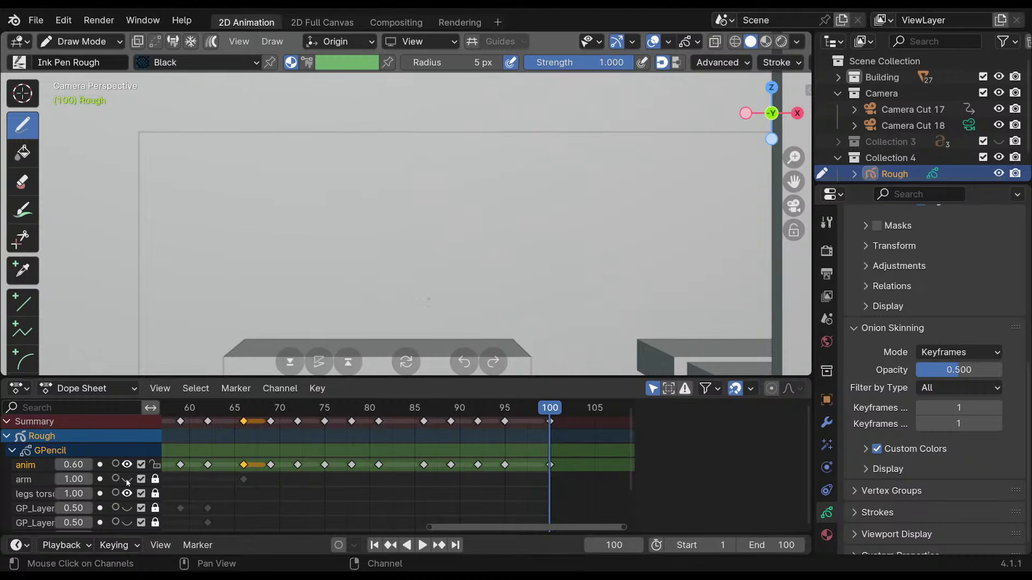
left_click(126, 478)
left_click(127, 465)
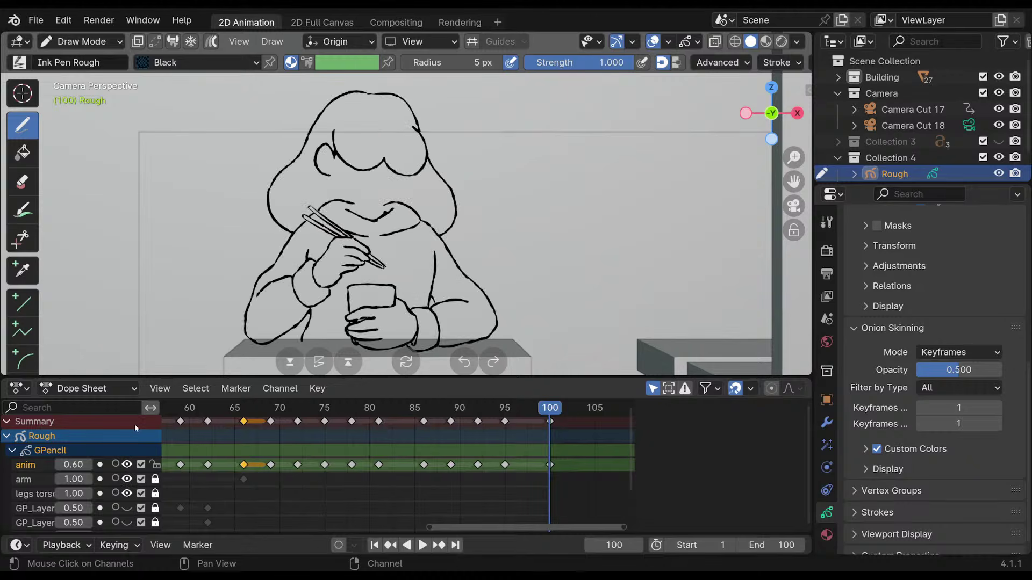
key("space")
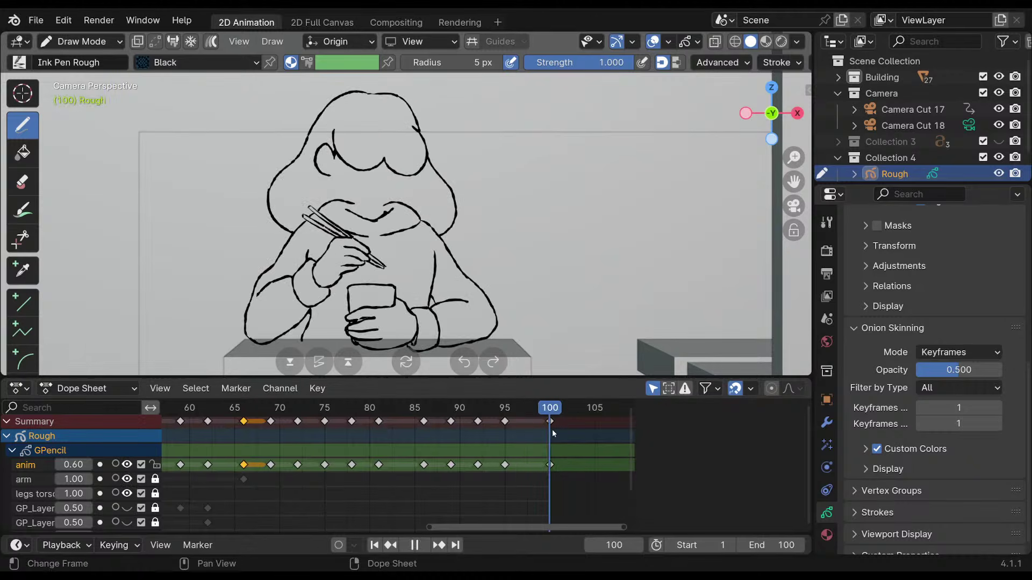
key("space")
left_click(127, 479)
left_click(127, 465)
left_click(549, 464)
key("space")
mouse_move(522, 439)
left_mouse_down()
mouse_move(494, 437)
mouse_move(505, 415)
mouse_move(462, 426)
mouse_move(401, 422)
mouse_move(549, 422)
mouse_move(249, 430)
mouse_move(554, 447)
mouse_move(532, 454)
left_mouse_up()
left_click(126, 479)
left_click(127, 479)
left_click(127, 478)
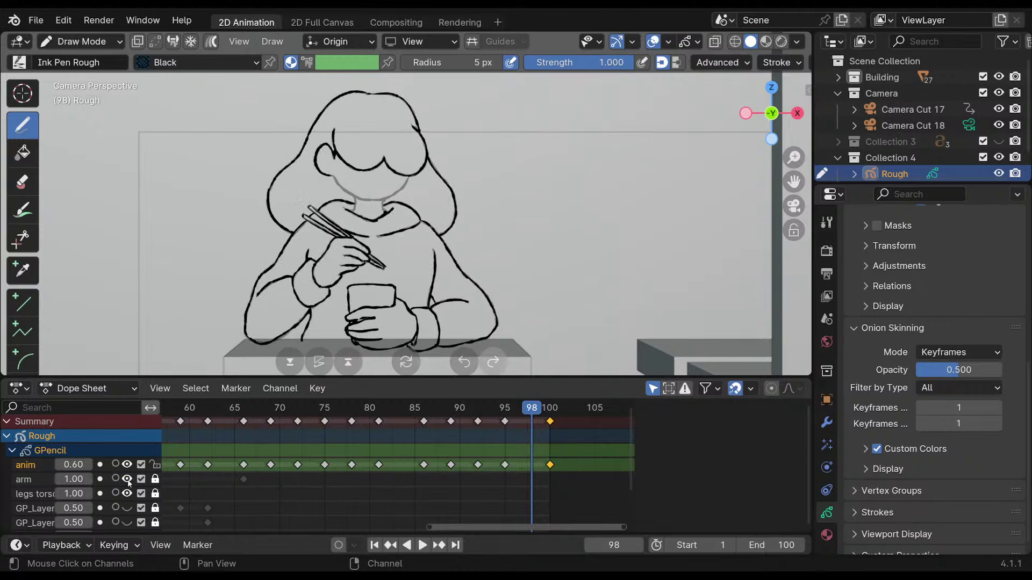
Unlock the arm layer, set its opacity to 0.50 and the anim layer's to 1.00, and activate anim at frame 66.
mouse_move(544, 311)
middle_mouse_down("ctrl")
mouse_move(549, 241)
mouse_move(534, 184)
mouse_move(645, 214)
mouse_move(575, 188)
mouse_move(466, 254)
middle_mouse_up("ctrl")
left_click(155, 479)
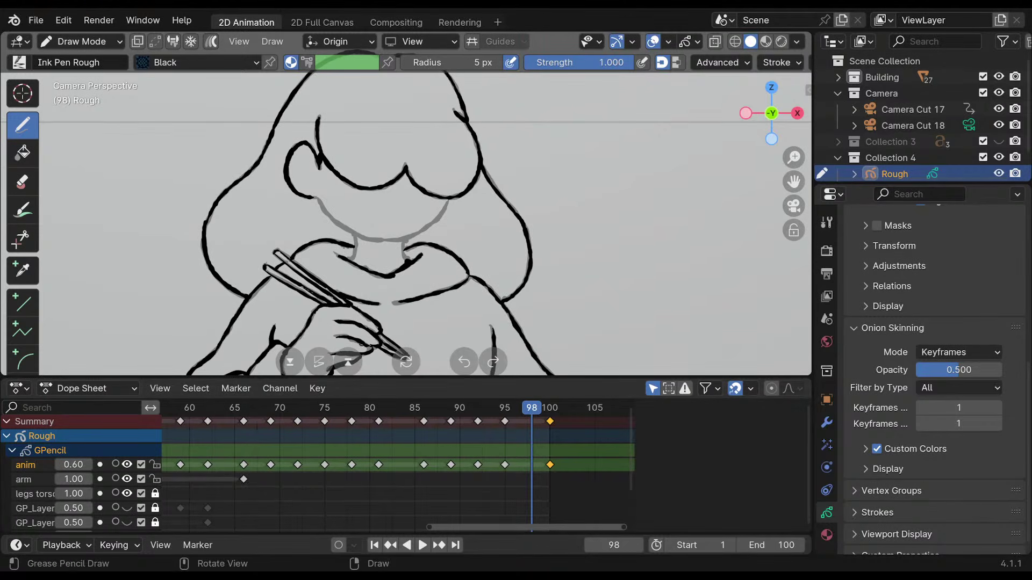
key("shift+ctrl+space")
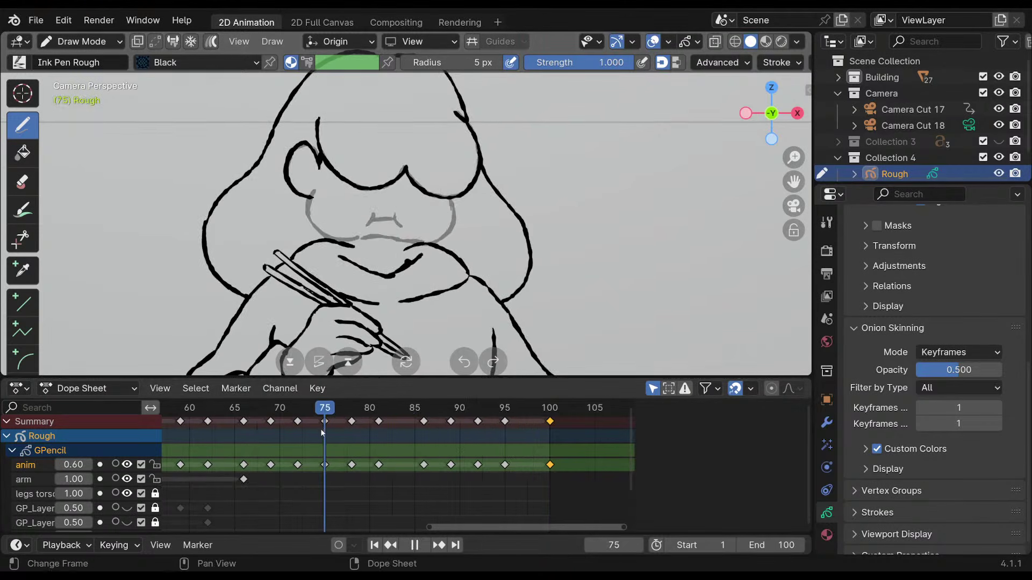
mouse_move(257, 456)
left_mouse_down()
mouse_move(237, 467)
mouse_move(429, 469)
mouse_move(289, 482)
mouse_move(528, 472)
left_mouse_up()
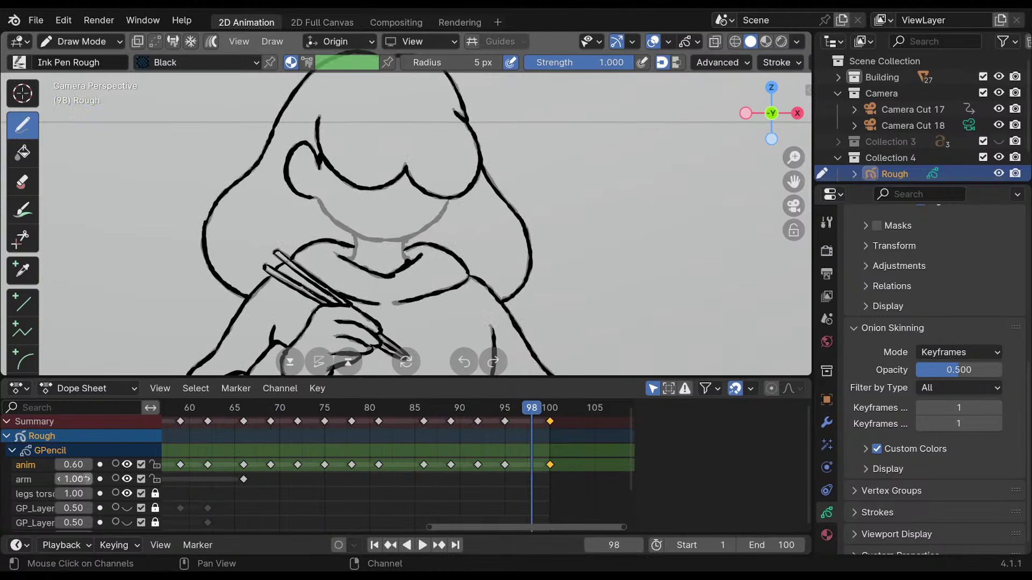
left_click(31, 477)
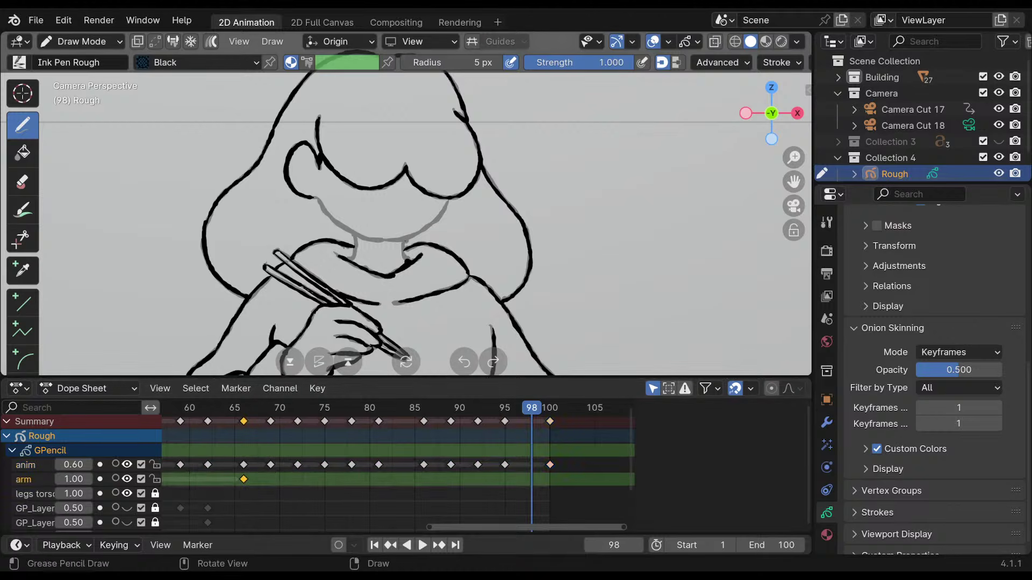
left_click_drag(531, 425, 243, 437)
mouse_move(67, 465)
left_mouse_down()
mouse_move(107, 465)
mouse_move(63, 483)
left_mouse_up()
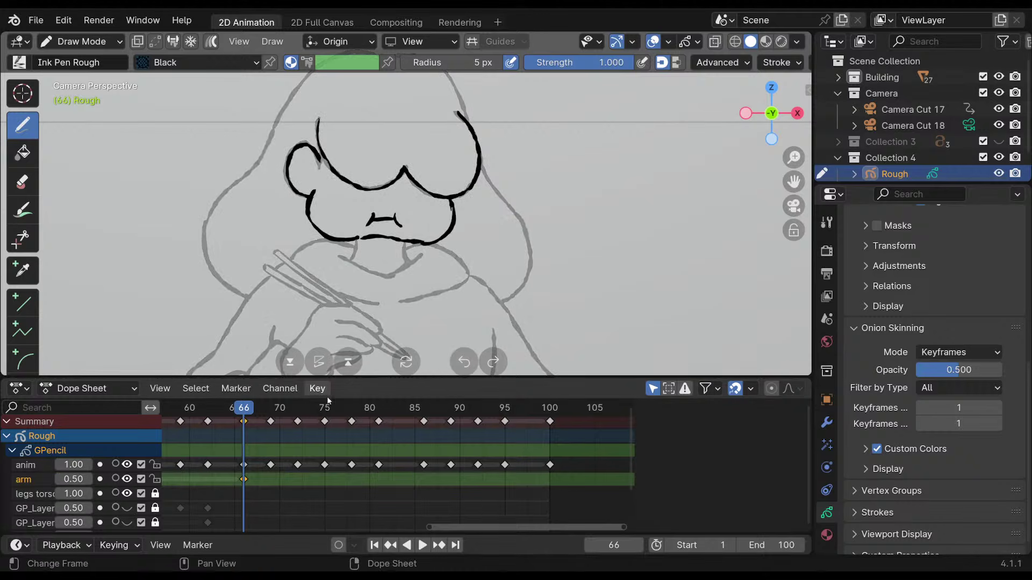
left_click(25, 465)
Lock the arm layer and draw the two short neck lines below the chin on the anim layer at frame 66.
middle_click_drag(450, 180, 441, 185, "shift")
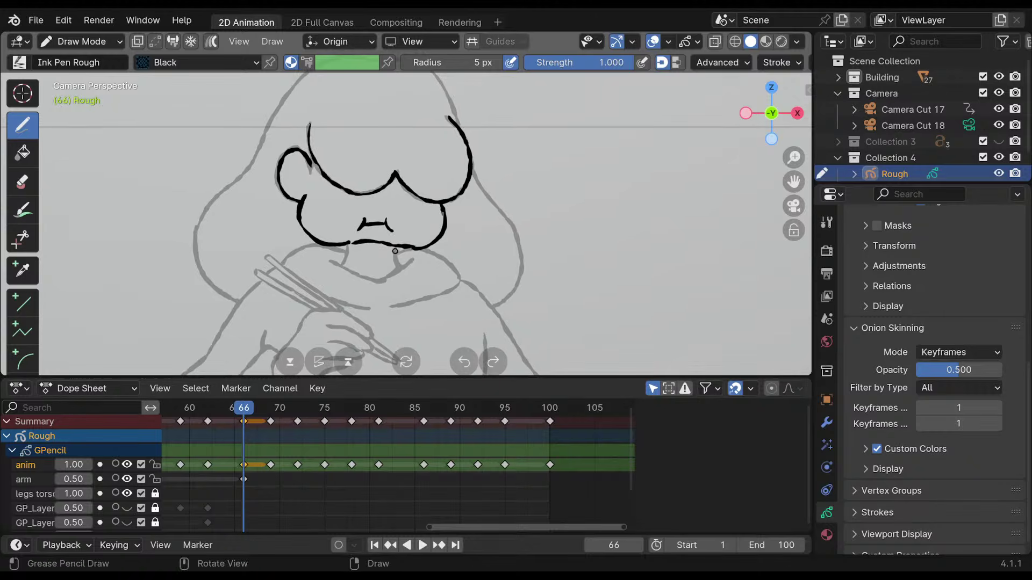
mouse_move(396, 247)
left_mouse_down()
mouse_move(398, 261)
mouse_move(345, 263)
left_mouse_up()
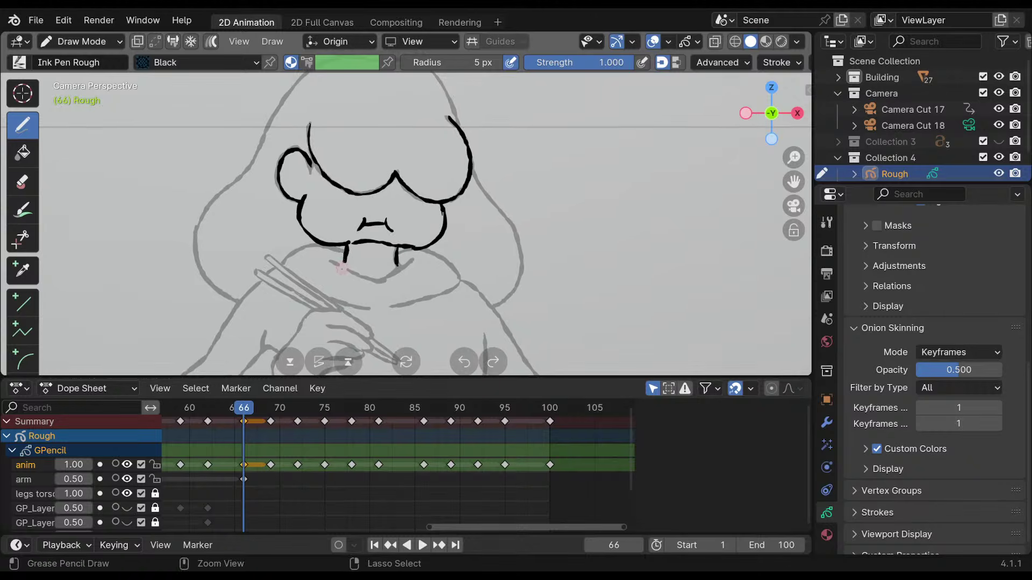
key("ctrl+z")
left_click_drag(347, 244, 347, 256)
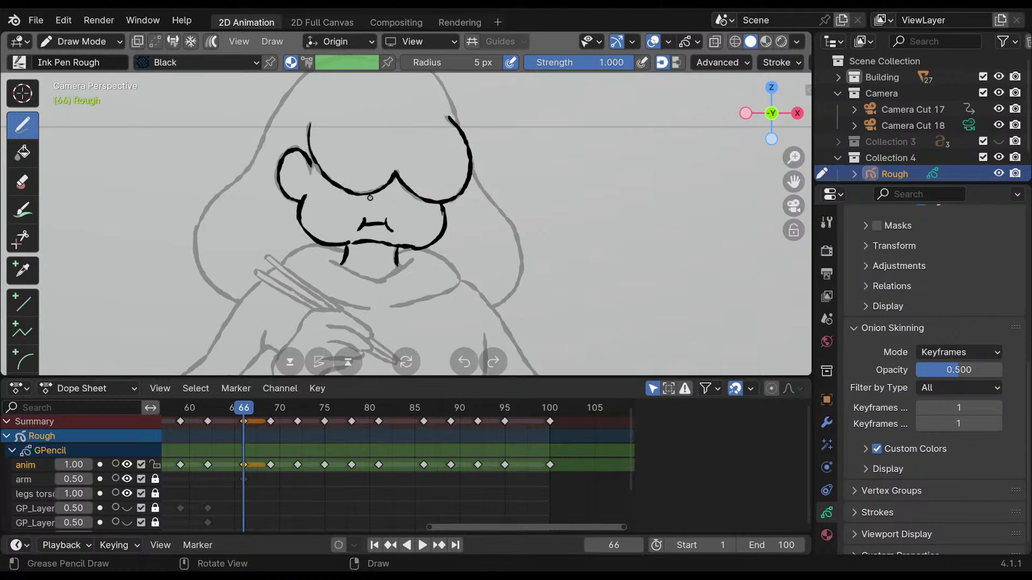
Draw the matching neck lines below the chin on the anim keyframes at frames 69 and 72.
key("Up")
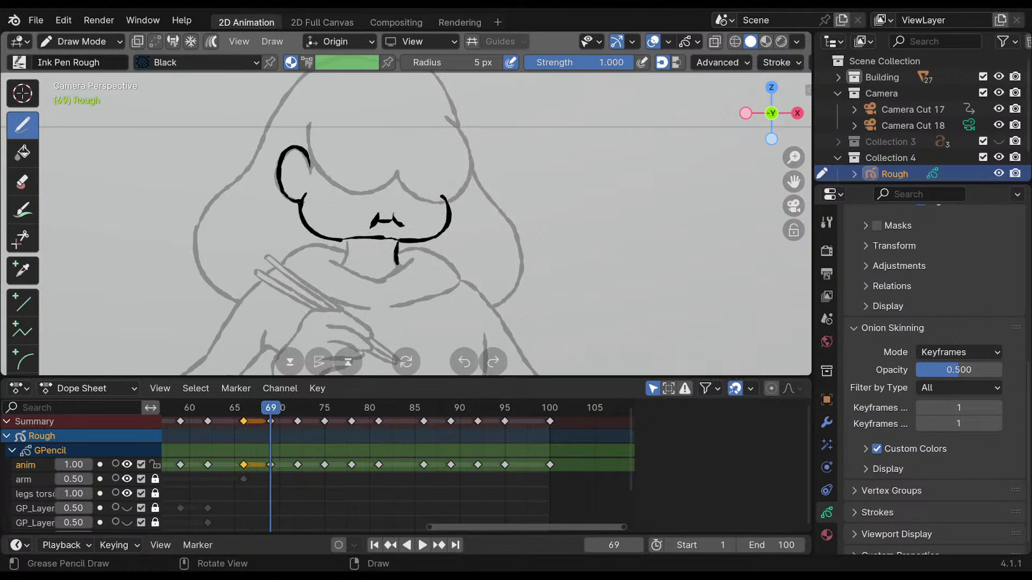
left_click_drag(347, 240, 343, 264)
key("Up")
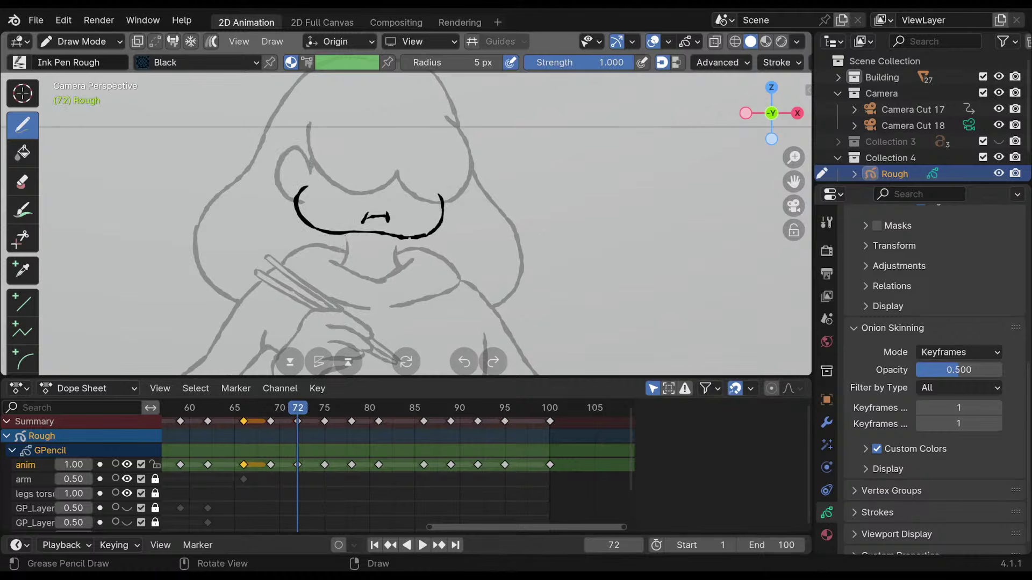
left_click_drag(345, 234, 344, 264)
Add both neck lines below the chin on the anim keyframes at frames 75, 78 and 81.
key("Up")
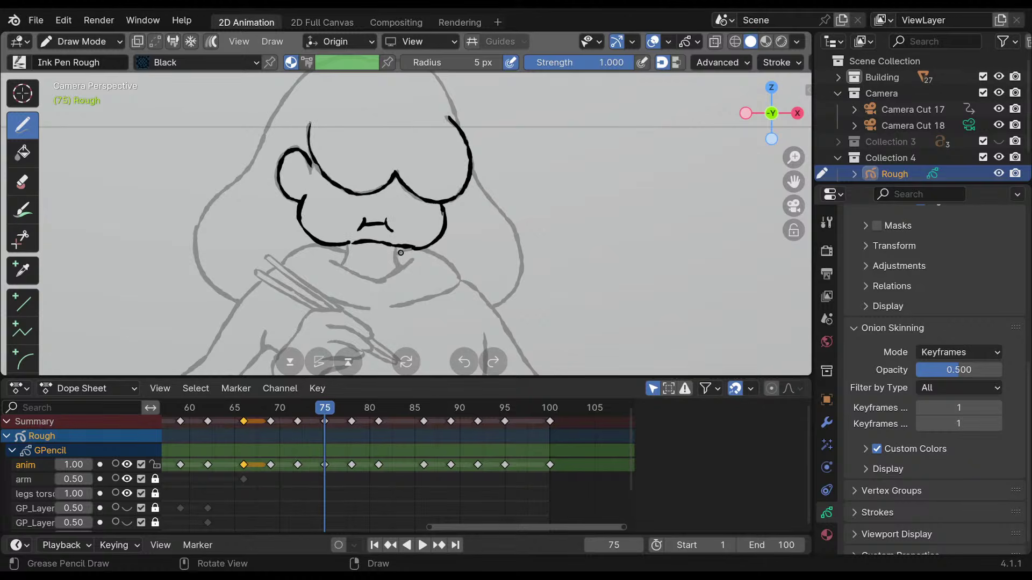
left_click_drag(396, 248, 398, 266)
left_click_drag(347, 245, 345, 261)
key("Up")
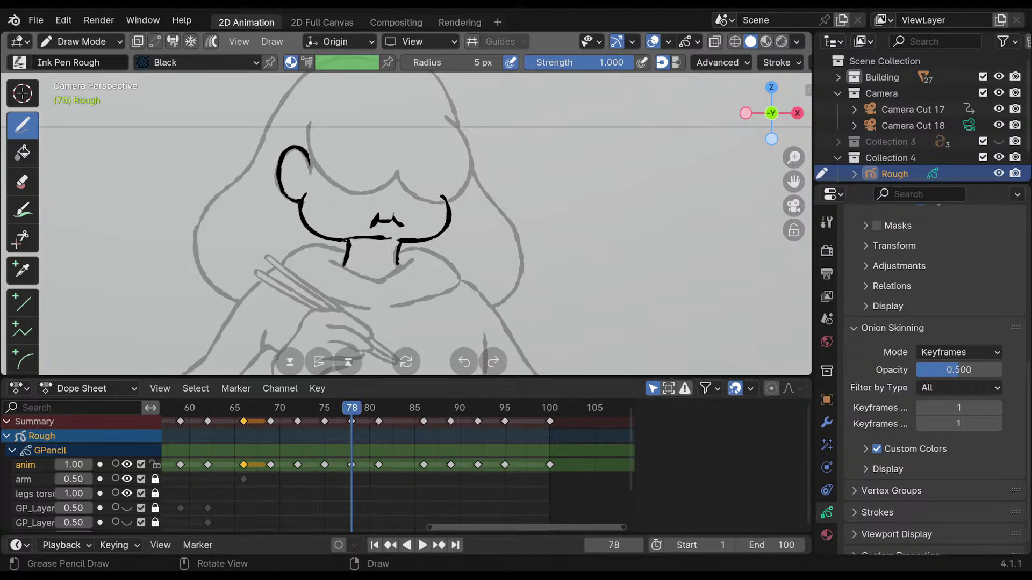
left_click_drag(397, 264, 399, 268)
key("Up")
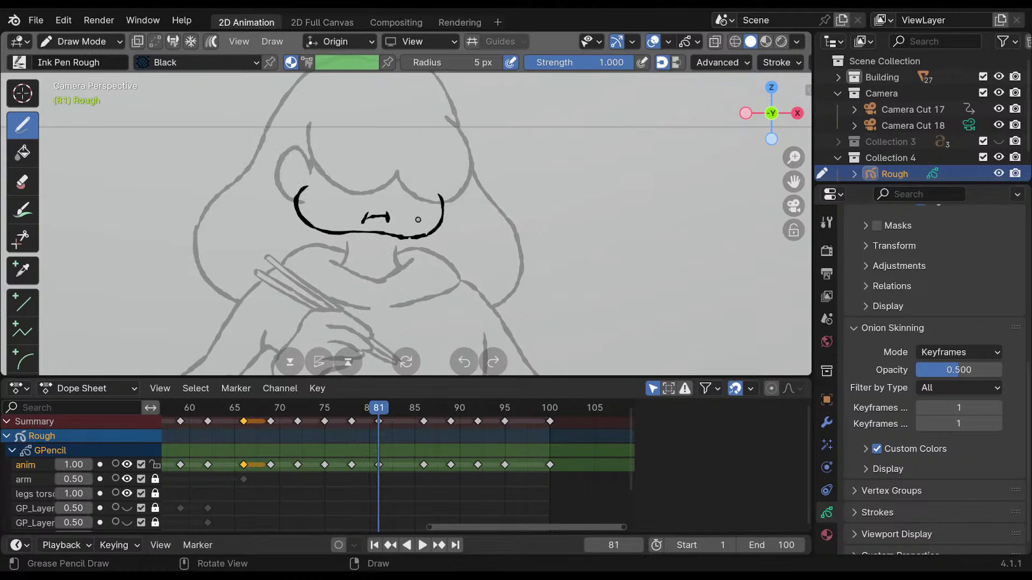
left_click_drag(346, 245, 344, 265)
left_click_drag(396, 238, 397, 267)
Step between frames 81 and 92 to examine how the jaw and neck lines change from pose to pose.
key("Up")
key("Up")
key("Up")
key("Down")
key("Down")
key("Down")
key("Up")
key("Up")
key("Up")
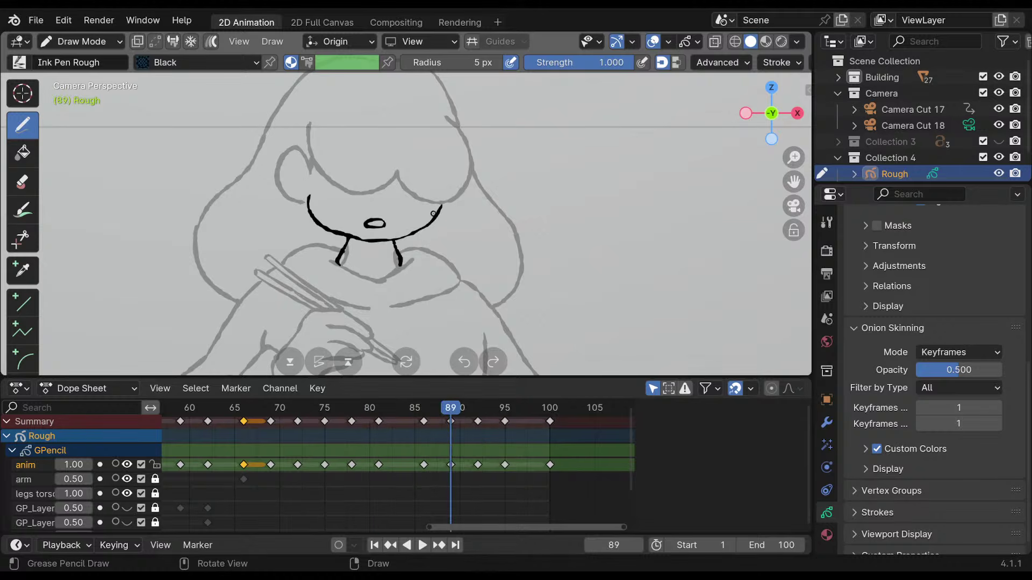
key("Down")
key("Down")
key("Down")
key("Up")
key("Up")
key("Up")
key("Down")
key("Up")
key("Up")
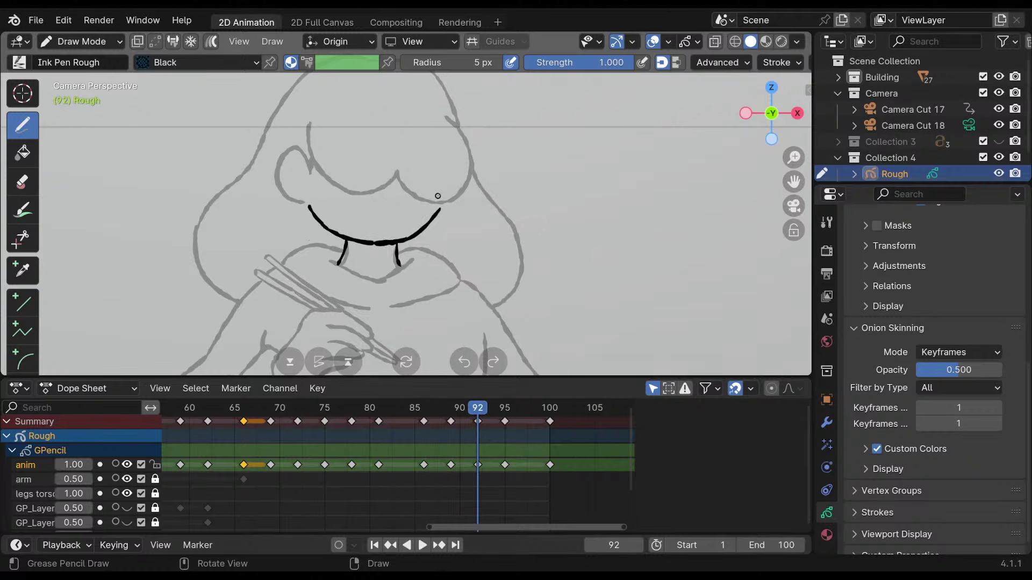
Compare the face drawings at frames 92 and 95, toggling the anim layer's visibility to examine which lines it holds.
key("Down")
key("Up")
key("Up")
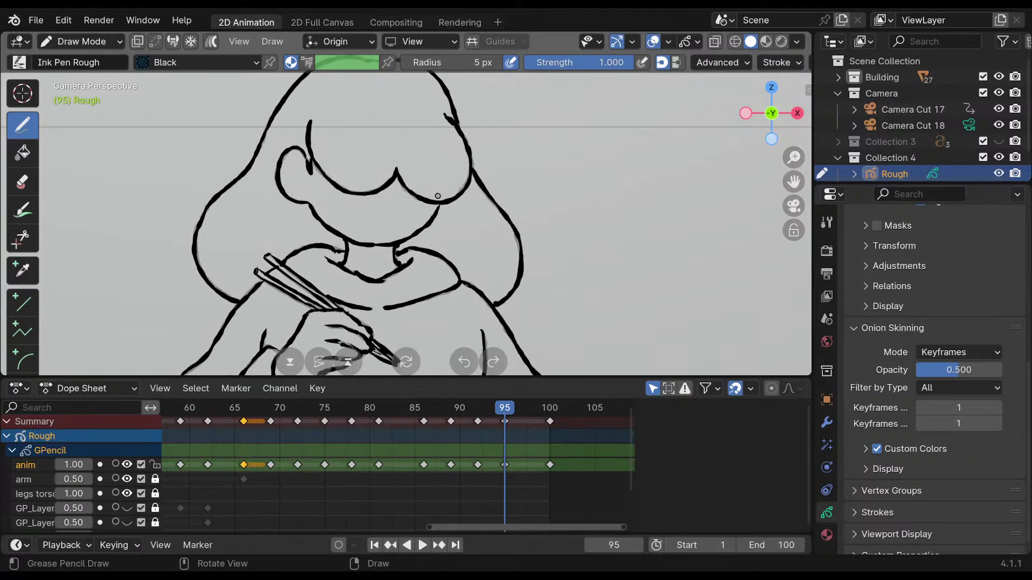
left_click(127, 465)
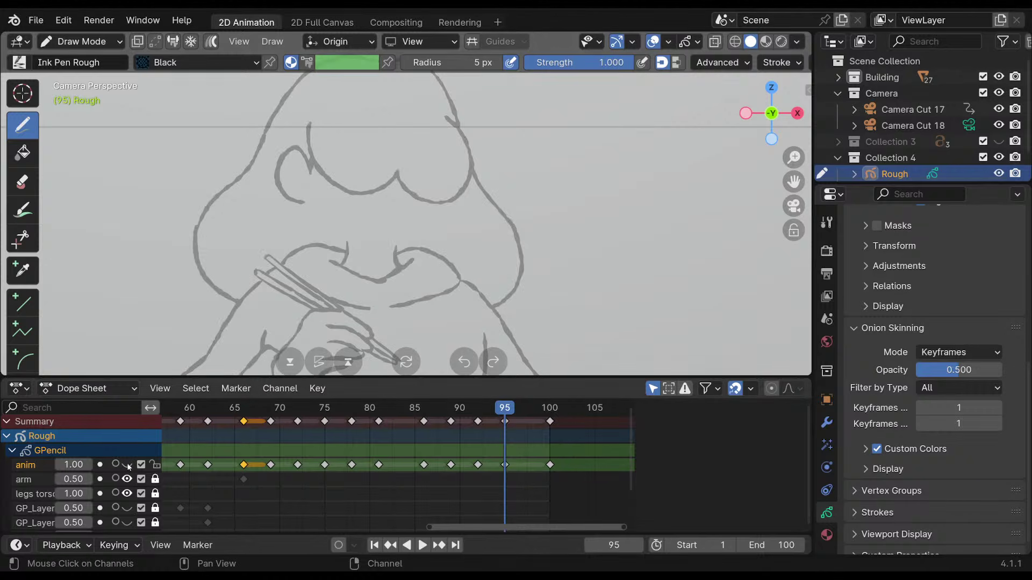
left_click(128, 465)
left_click(127, 464)
left_click(127, 464)
key("Down")
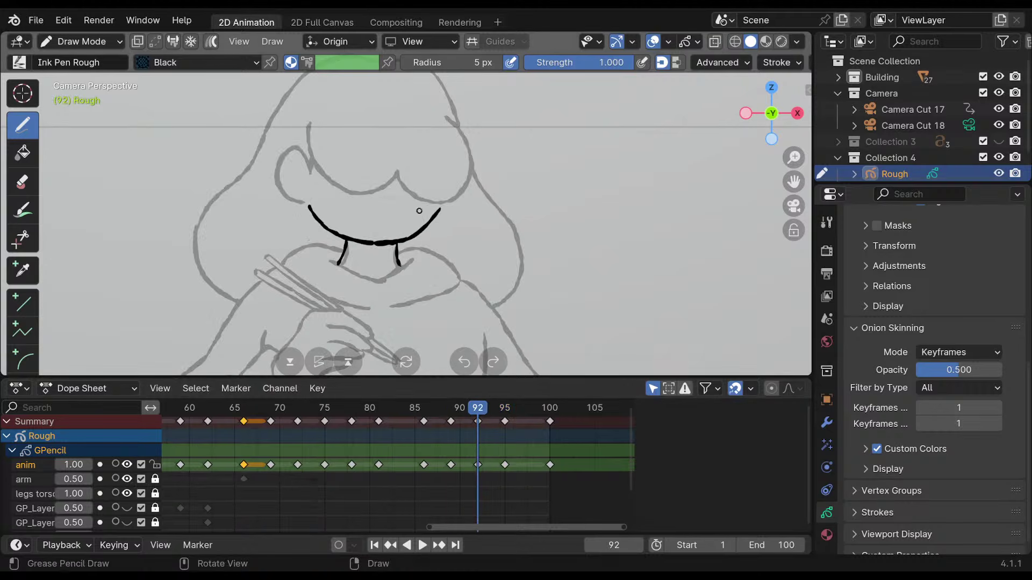
Turn on onion skinning for the anim layer and draw a small mouth above the chin at frame 92.
left_click(114, 465)
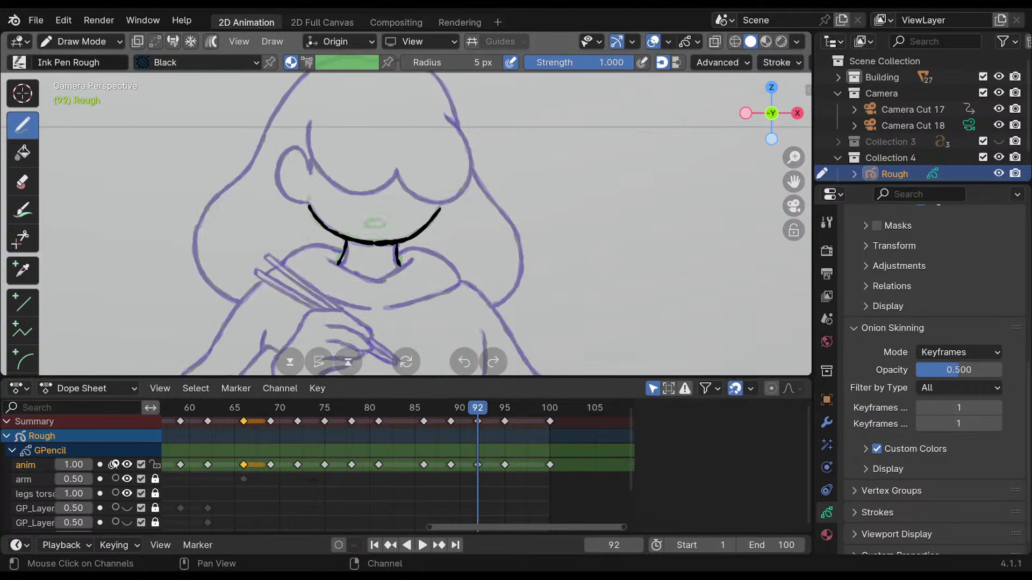
key("Up")
key("Down")
key("Down")
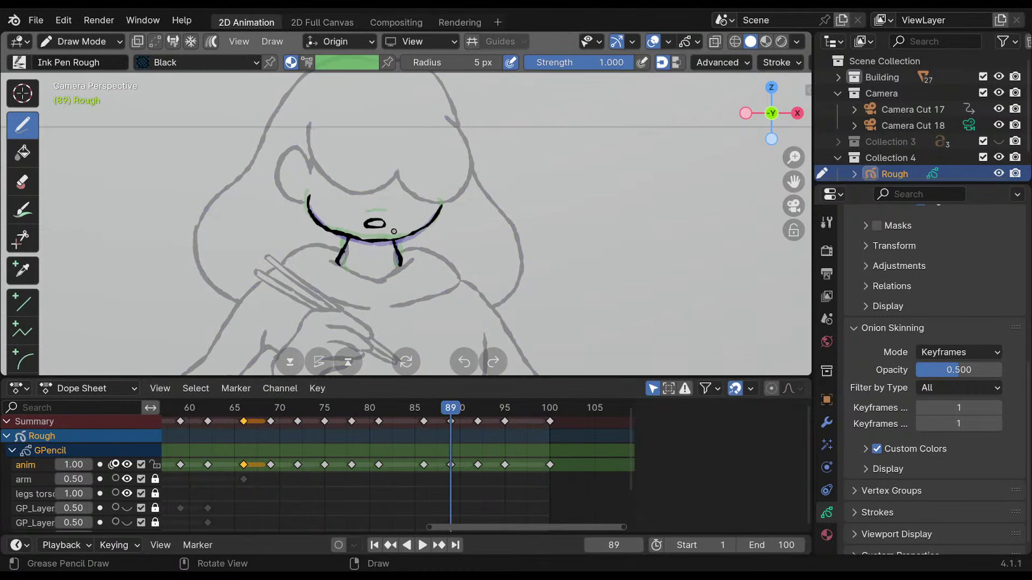
key("Down")
key("Up")
key("Up")
key("Up")
key("Down")
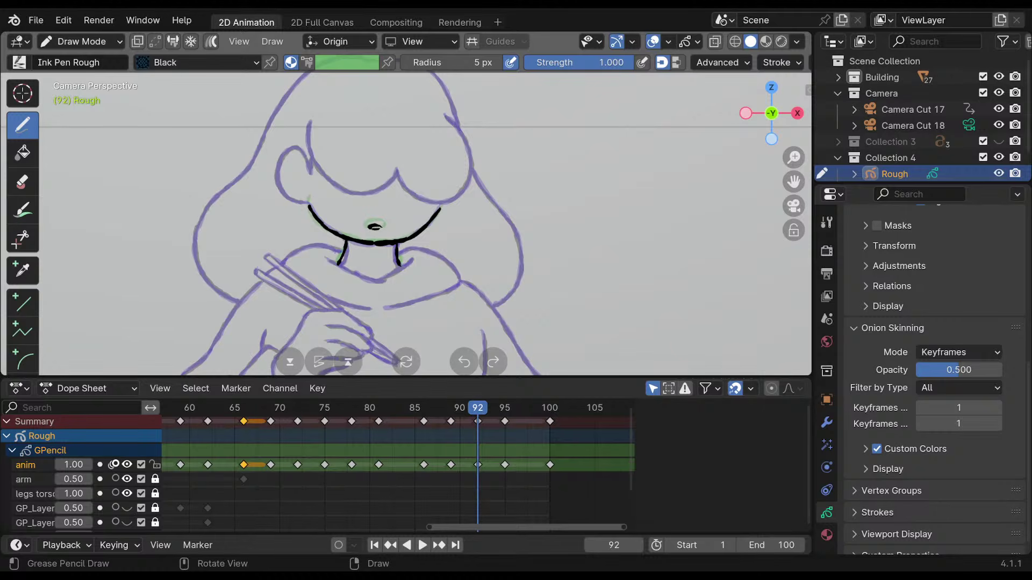
Undo the last mouth strokes and redraw the small oval mouth at frame 92, checking it against the neighbouring keyframes.
key("ctrl+z")
key("ctrl+z")
key("Up")
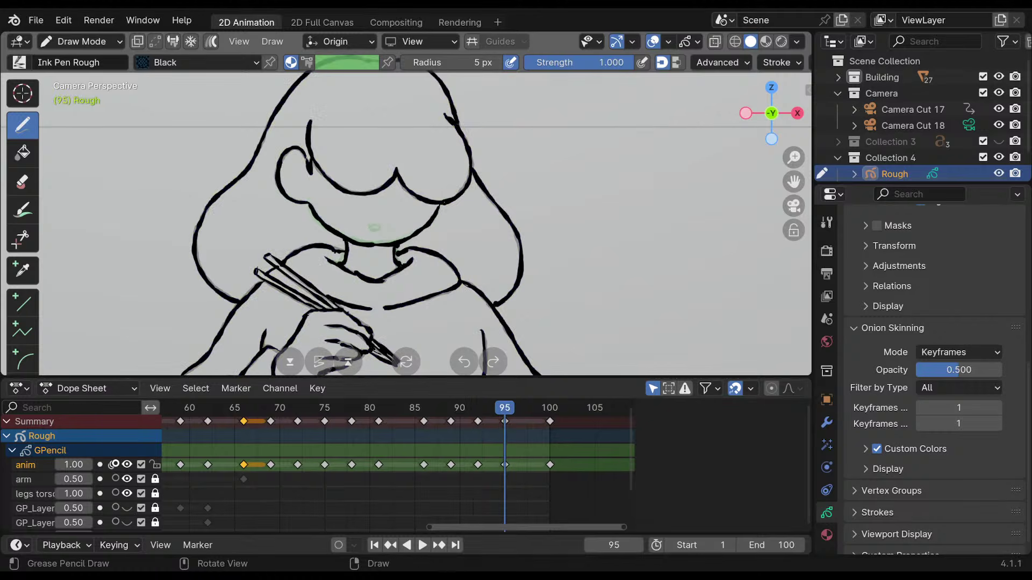
key("Up")
key("Down")
key("Down")
key("Down")
key("Down")
key("space")
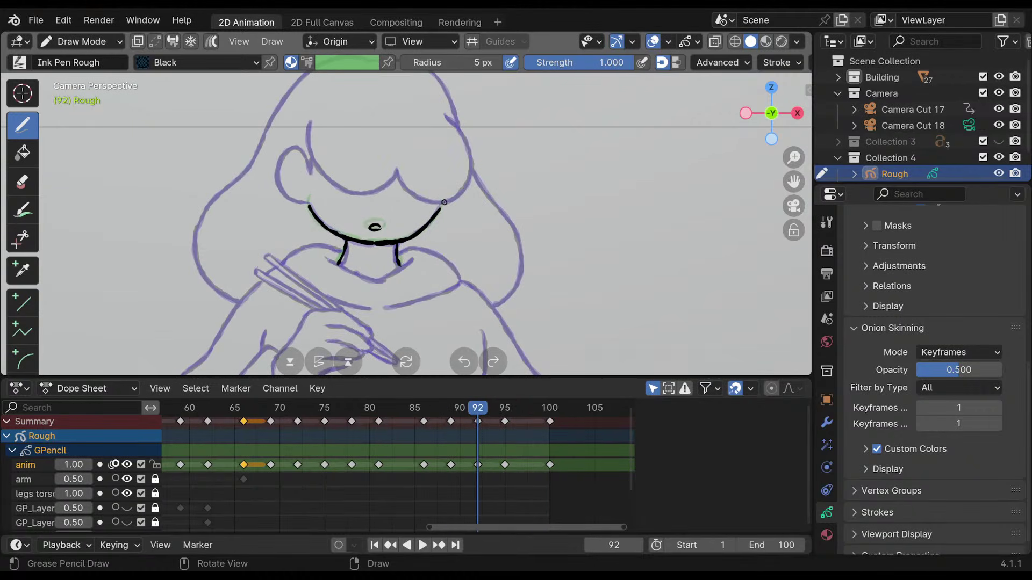
Turn off onion skinning for the anim layer and erase the duplicate ear outline at frame 69.
left_click(304, 409)
mouse_move(303, 410)
left_mouse_down()
mouse_move(240, 431)
mouse_move(537, 449)
mouse_move(340, 460)
mouse_move(293, 489)
mouse_move(300, 493)
mouse_move(254, 488)
mouse_move(271, 492)
left_mouse_up()
mouse_move(312, 158)
left_mouse_down("ctrl")
mouse_move(304, 151)
mouse_move(280, 188)
left_mouse_up("ctrl")
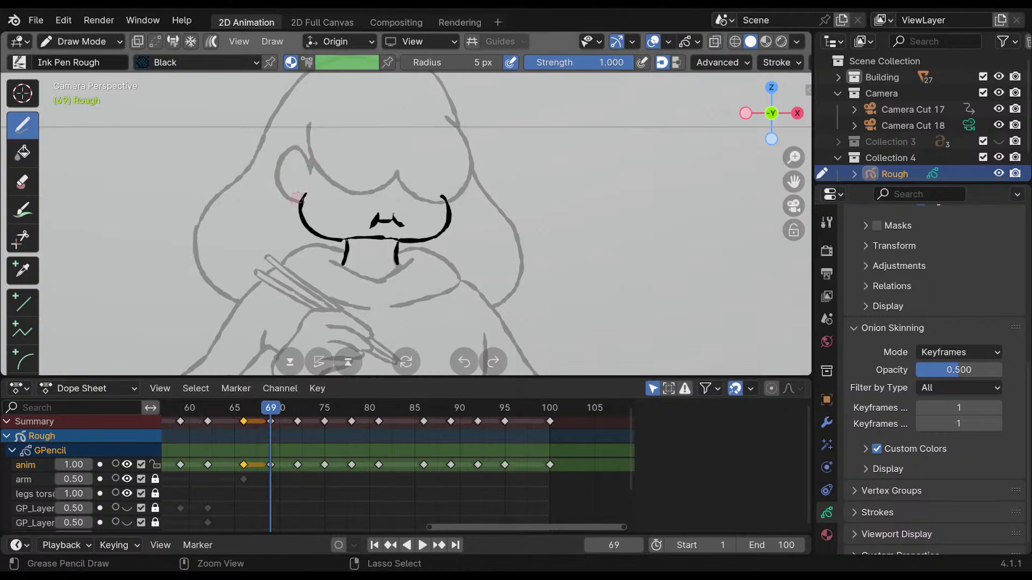
left_click(296, 415)
key("space")
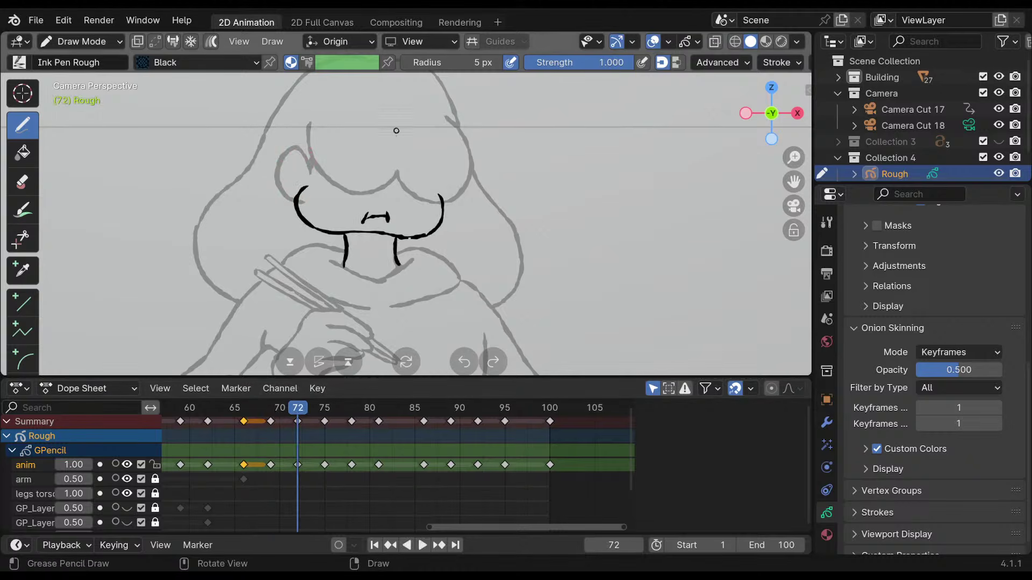
Erase the duplicate fringe and ear outlines from the anim drawing at frame 75, keeping the jaw, mouth and neck.
key("space")
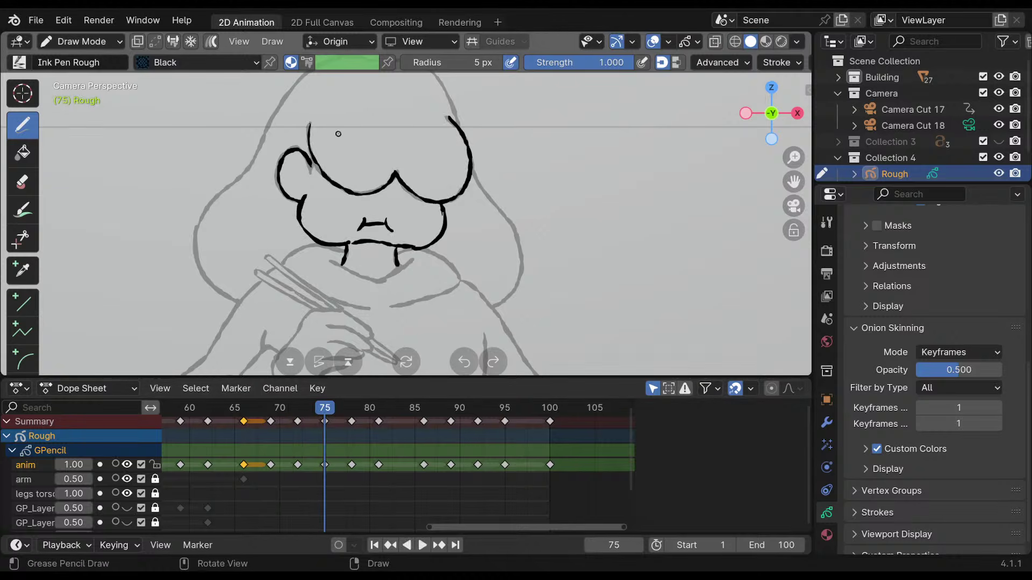
mouse_move(309, 124)
left_mouse_down("ctrl")
mouse_move(325, 177)
mouse_move(351, 192)
left_mouse_up("ctrl")
mouse_move(378, 186)
left_mouse_down("ctrl")
mouse_move(405, 183)
mouse_move(427, 206)
left_mouse_up("ctrl")
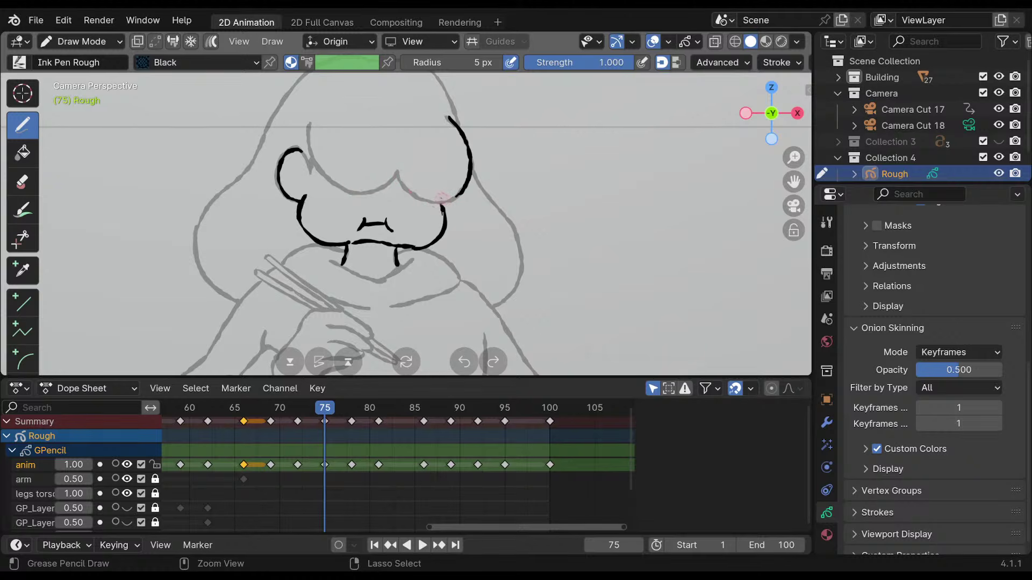
left_click_drag(461, 195, 451, 121, "ctrl")
left_click_drag(304, 156, 294, 159, "ctrl")
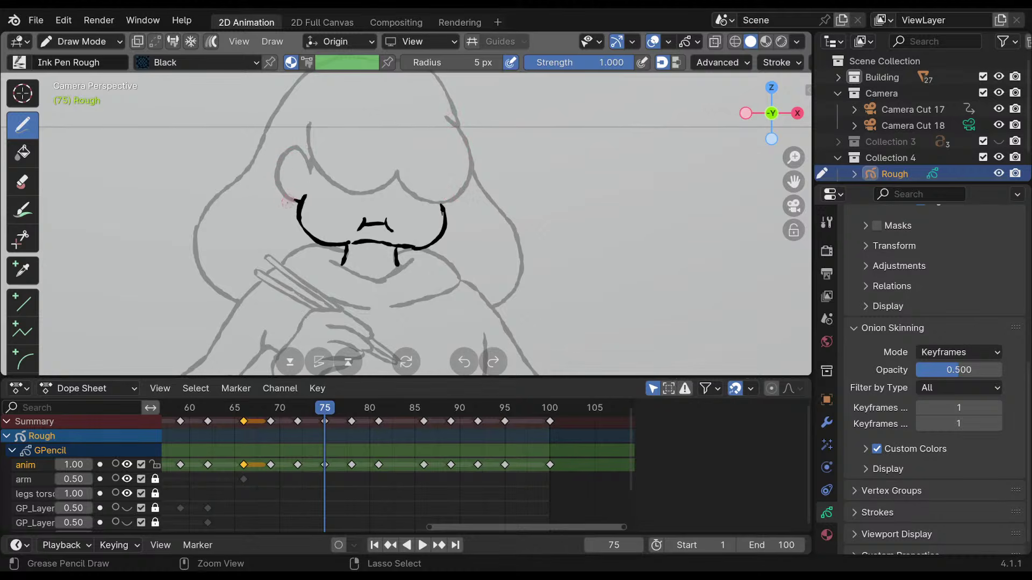
Erase the duplicate ear outline from the anim drawing at frame 78.
key("space")
key("space")
left_click_drag(308, 150, 276, 184, "ctrl")
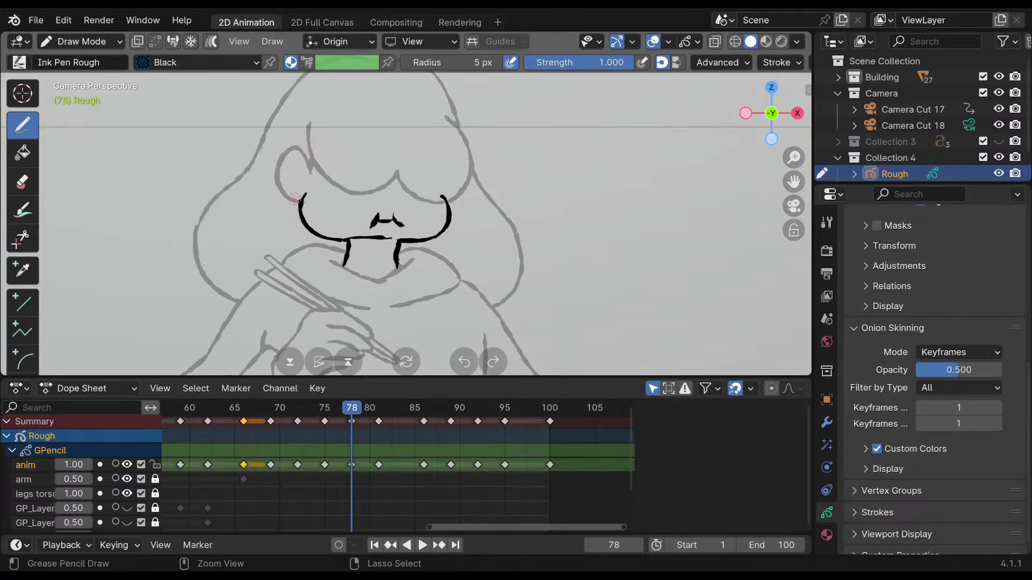
Play back and step through the keyframes from 69 to 89 to check the cleaned-up chewing poses.
left_click_drag(361, 407, 352, 409)
key("space")
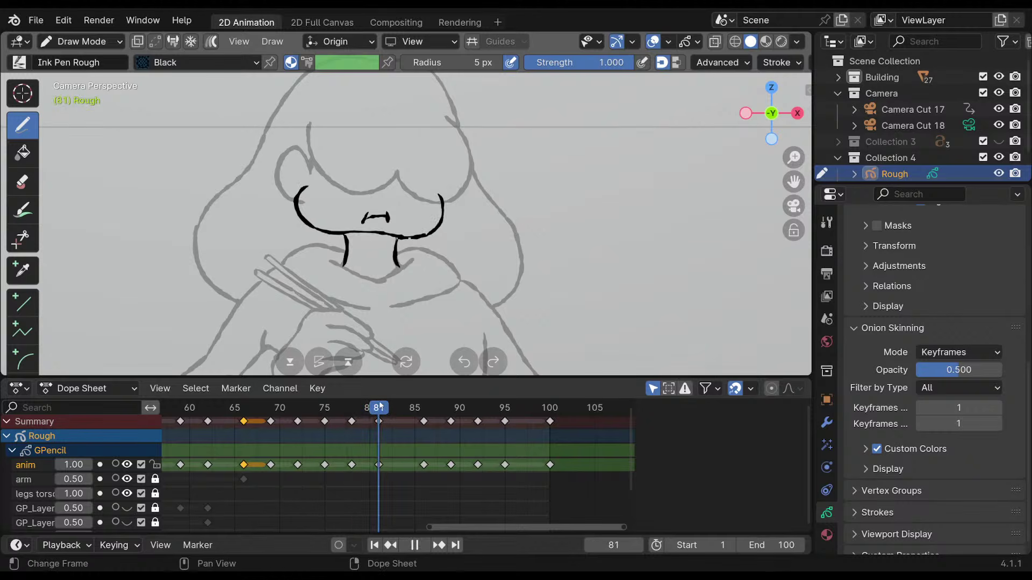
mouse_move(398, 404)
left_mouse_down()
mouse_move(528, 410)
mouse_move(271, 409)
left_mouse_up()
key("space")
key("Up")
key("Up")
key("Down")
key("Up")
key("Up")
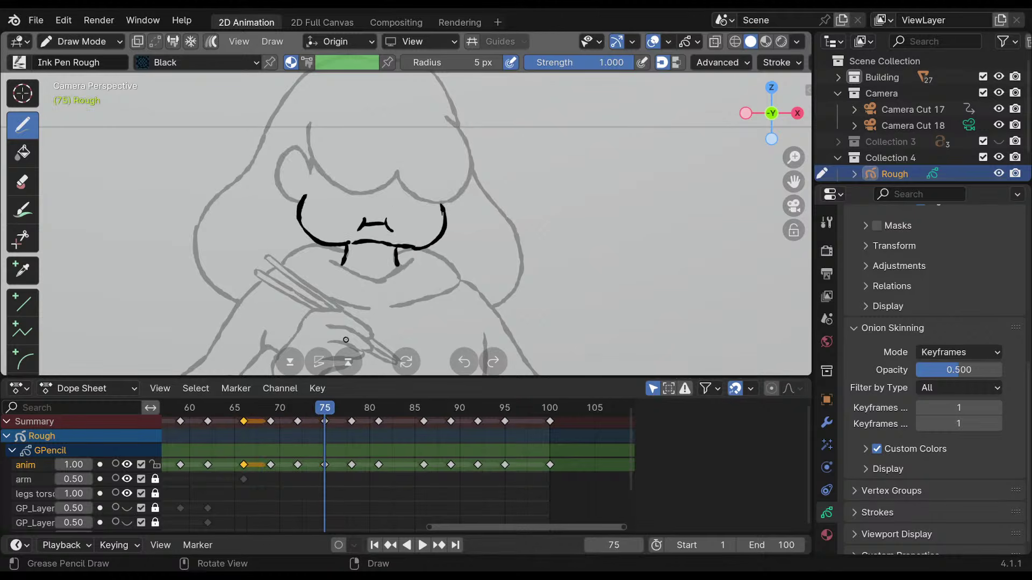
key("Up")
key("Up")
key("Up")
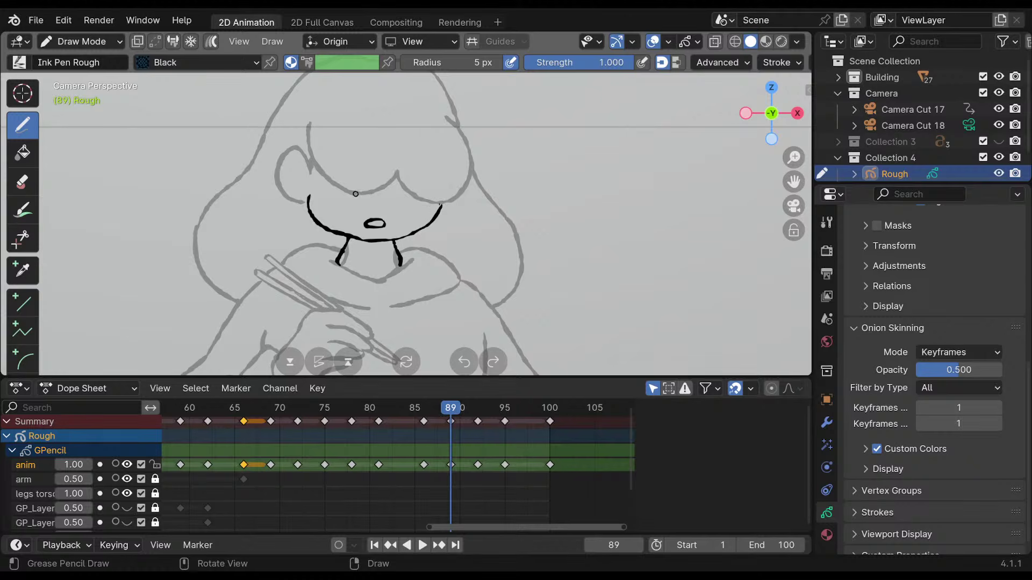
Extend both ends of the jaw line at frame 92 to meet the ear and the fringe, comparing with frame 95.
key("Up")
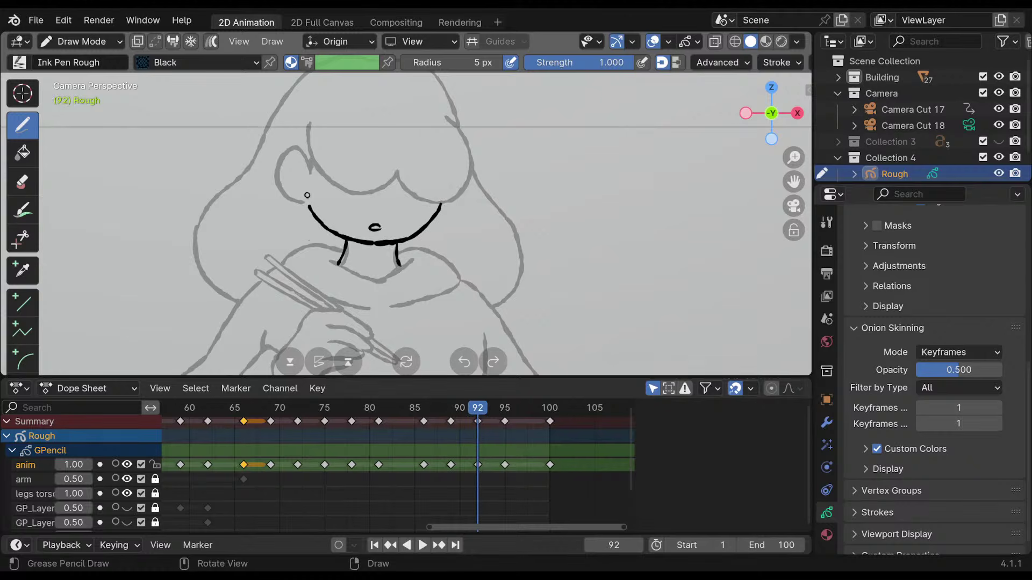
key("Up")
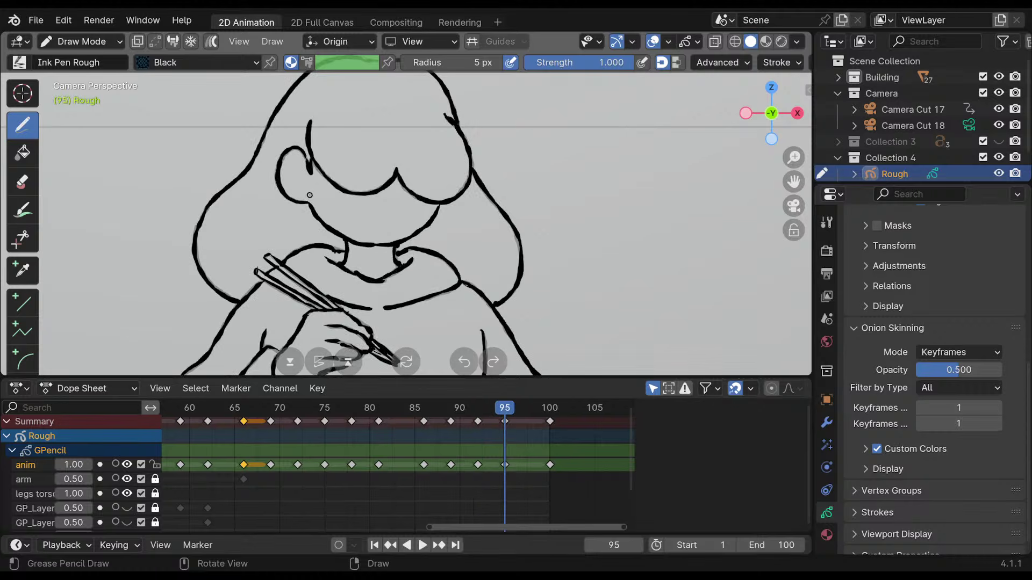
key("Up")
key("Down")
key("Down")
key("Up")
left_click(127, 465)
left_click(127, 465)
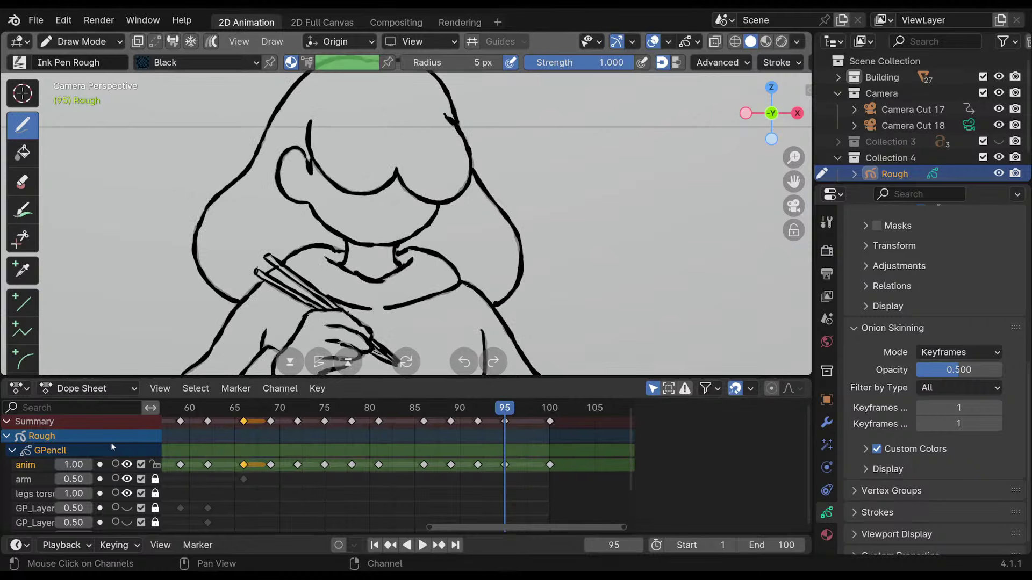
Step back and forth through the last keyframes up to frame 100 to examine how the closing poses connect.
key("Down")
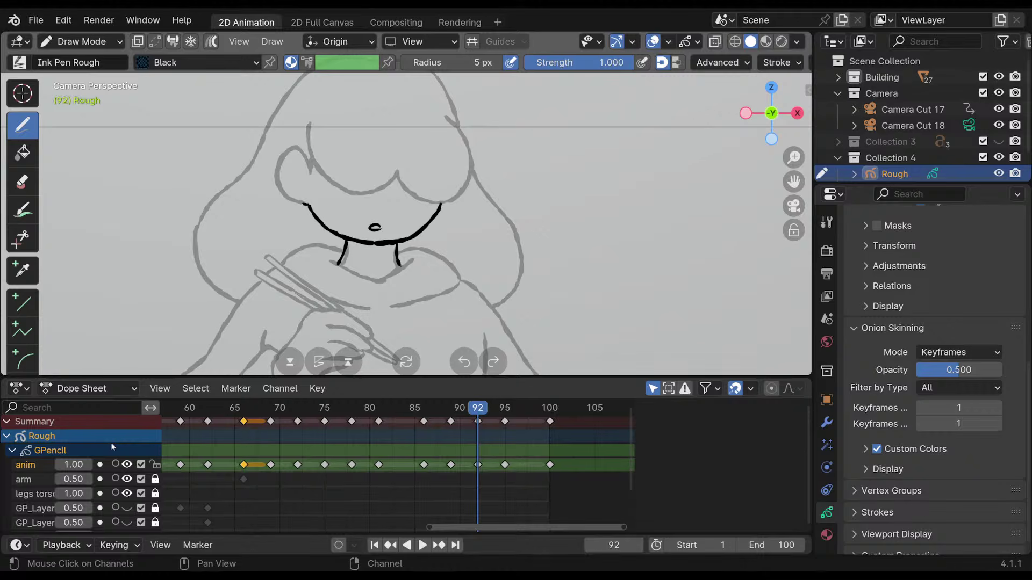
key("Down")
key("Down")
key("Up")
key("Up")
key("Up")
key("Up")
key("Down")
key("Up")
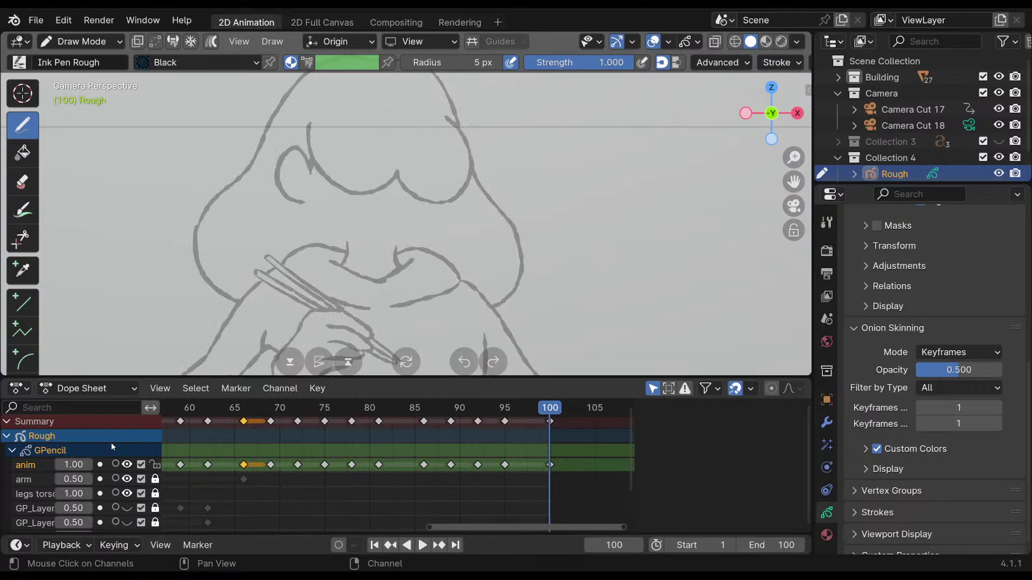
key("Down")
key("Down")
key("Up")
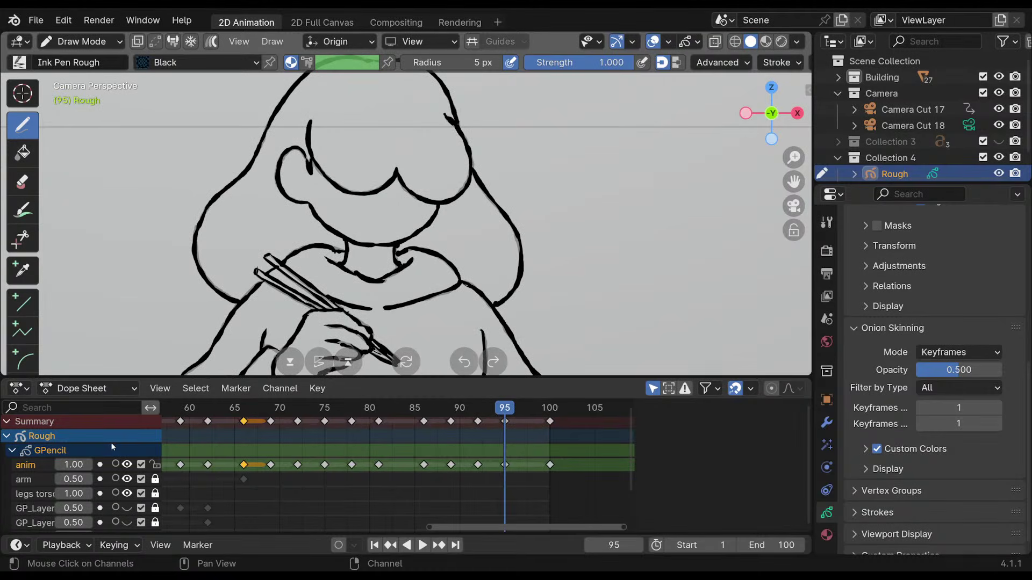
Toggle the visibility of the anim and arm layers at frame 95 to examine which lines each contributes.
left_click(127, 465)
left_click(127, 464)
left_click(127, 479)
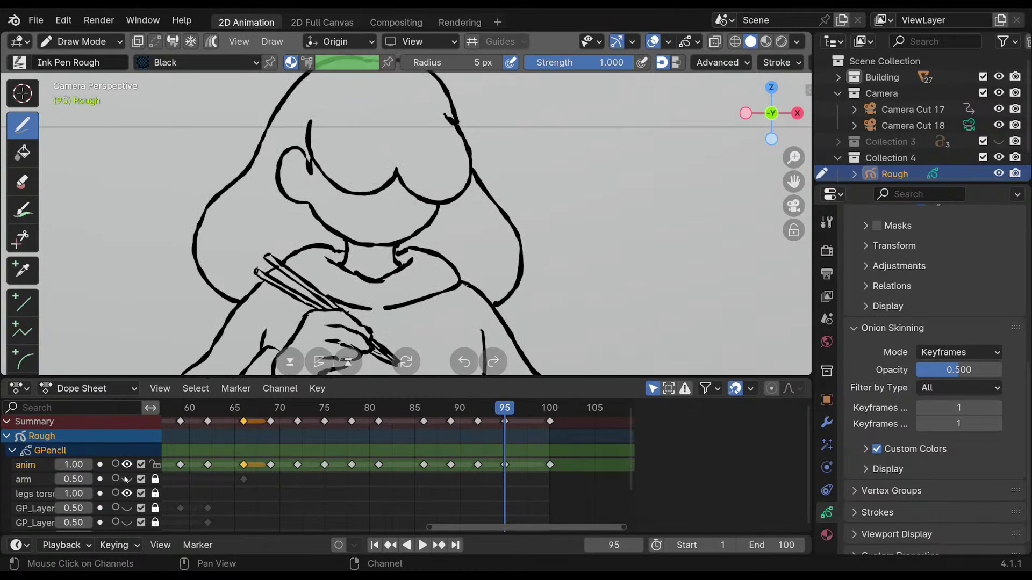
left_click(127, 478)
left_click(127, 479)
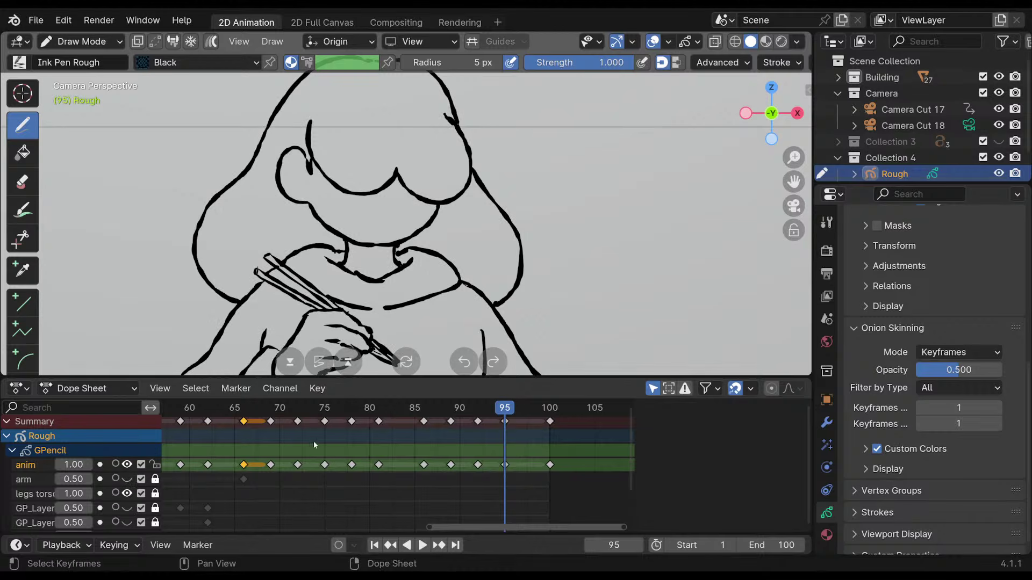
left_click(126, 479)
Switch to Edit Mode and delete the anim layer's keyframe at frame 100.
left_click(550, 464)
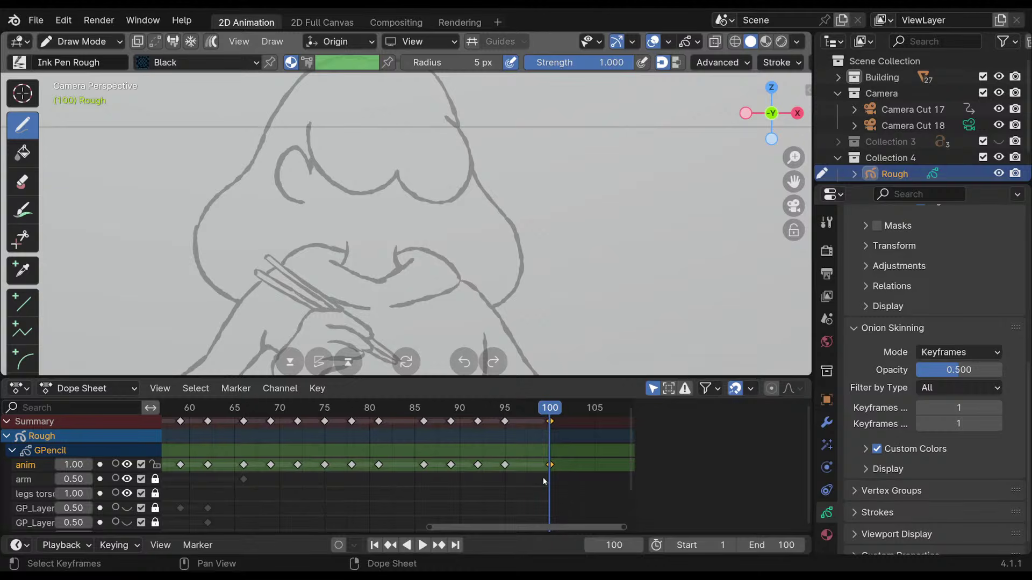
scroll(488, 268, "down", 8)
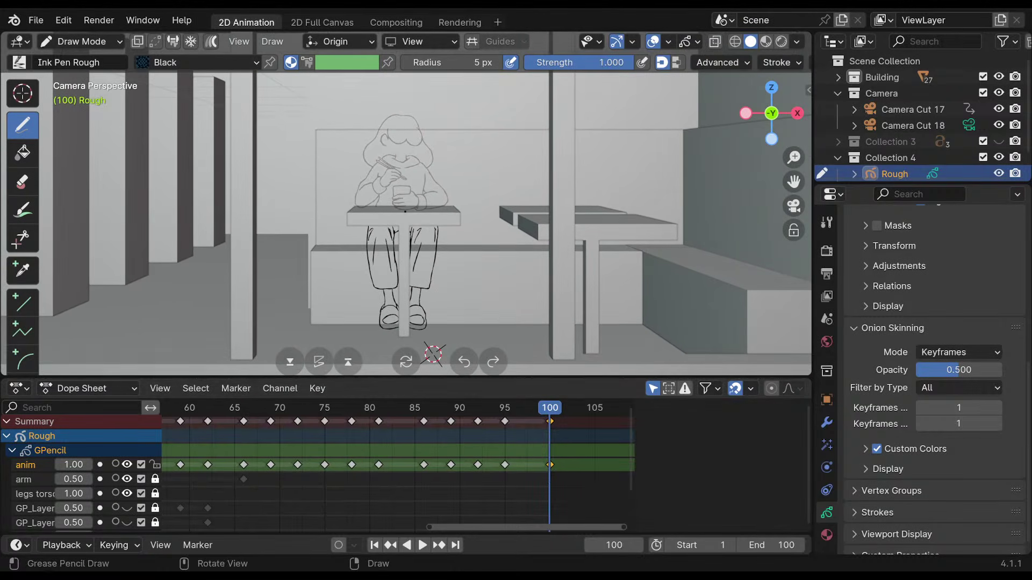
left_click(86, 42)
left_click(84, 78)
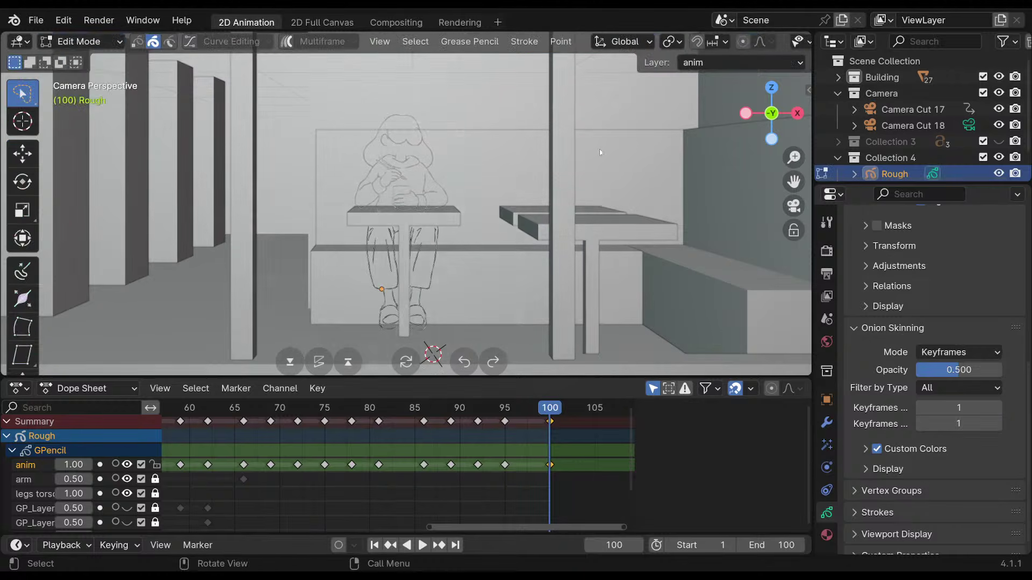
left_click(86, 42)
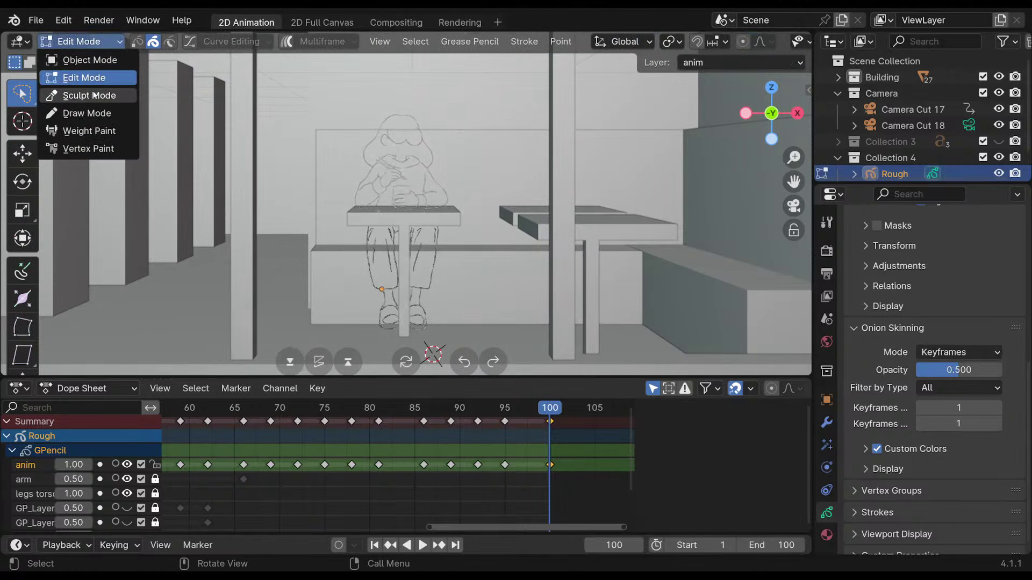
key("x")
left_click(546, 467)
Play back the sequence and return to Draw Mode.
key("shift+ctrl+space")
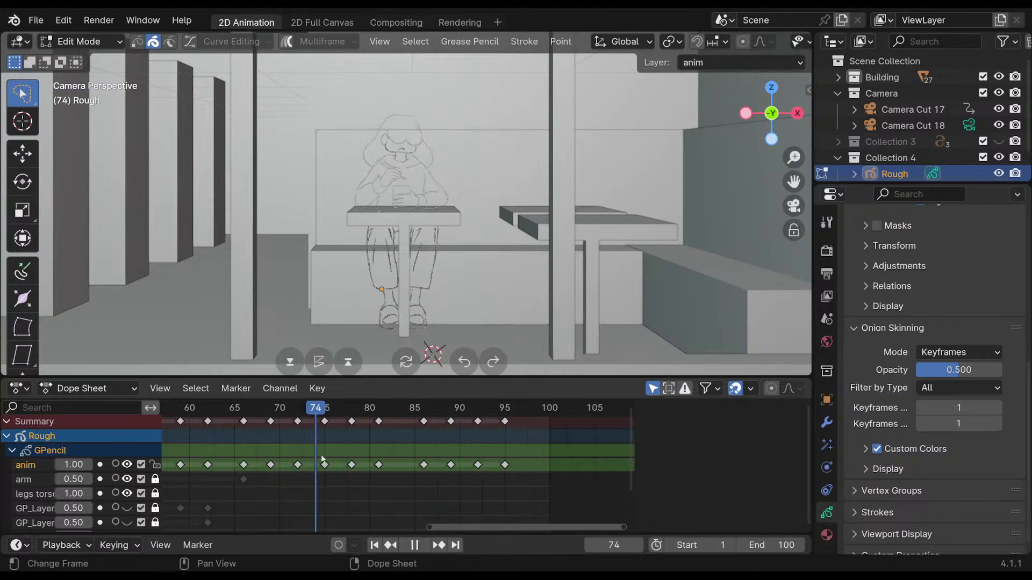
key("space")
left_click(81, 41)
left_click(95, 113)
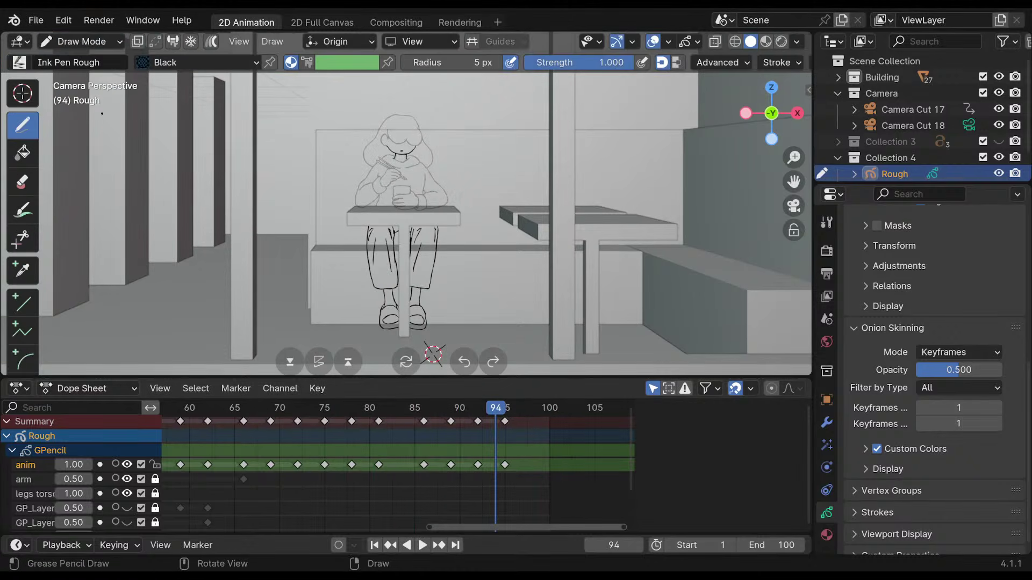
Lock the anim layer, unlock the arm layer and play the animation from about frame 66.
scroll(451, 168, "up", 5)
mouse_move(502, 407)
left_mouse_down()
mouse_move(389, 421)
mouse_move(543, 417)
mouse_move(283, 447)
mouse_move(406, 450)
mouse_move(231, 456)
mouse_move(243, 465)
left_mouse_up()
left_click(138, 477)
key("space")
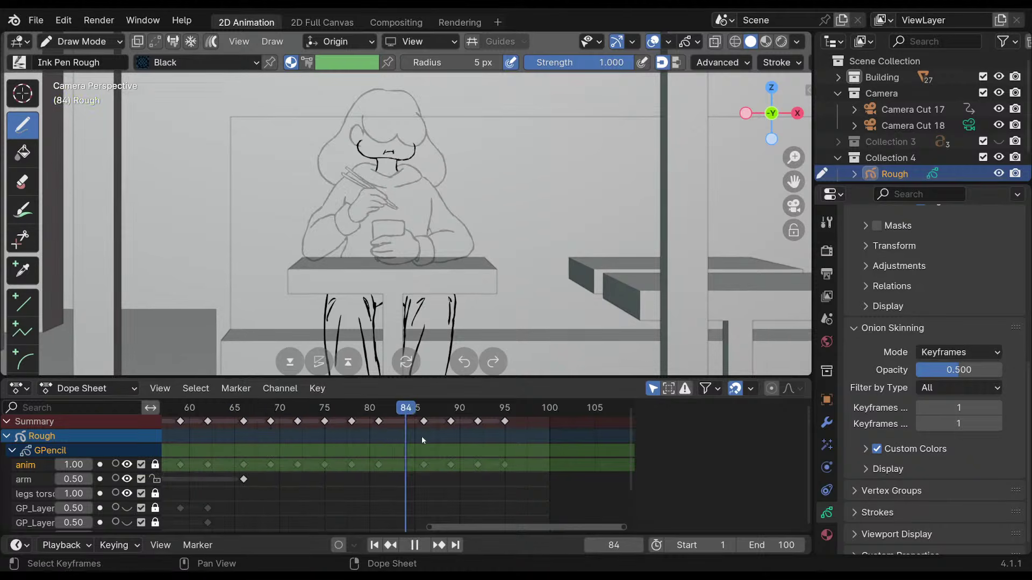
Duplicate the arm layer's frame 1 keyframe and place the copy at frame 22.
mouse_move(489, 485)
left_mouse_down()
mouse_move(282, 487)
mouse_move(513, 498)
mouse_move(467, 492)
mouse_move(507, 493)
left_mouse_up()
middle_click_drag(506, 494, 593, 454)
left_click(330, 410)
left_click(325, 473)
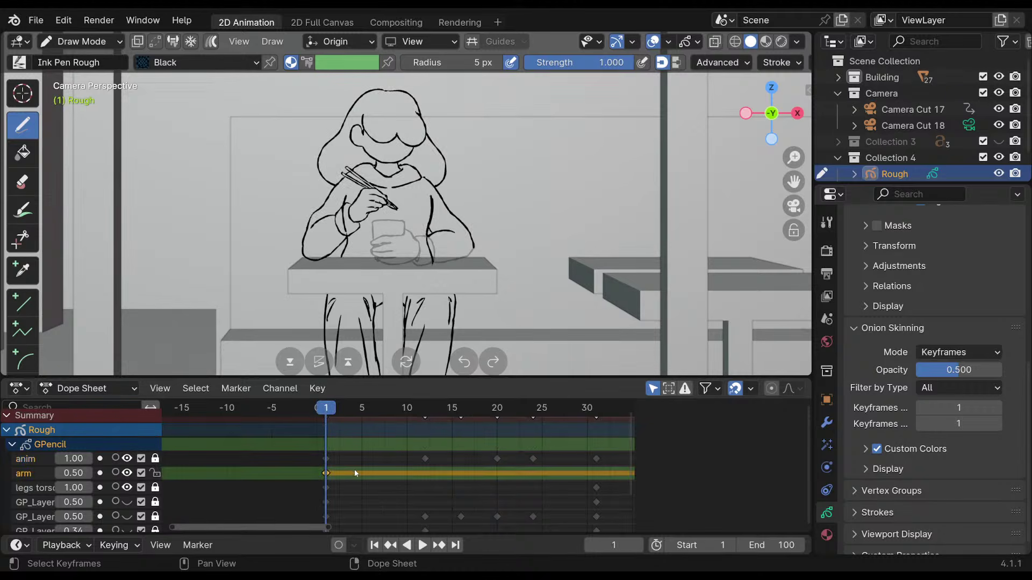
key("shift+d")
left_click(554, 475)
key("F3")
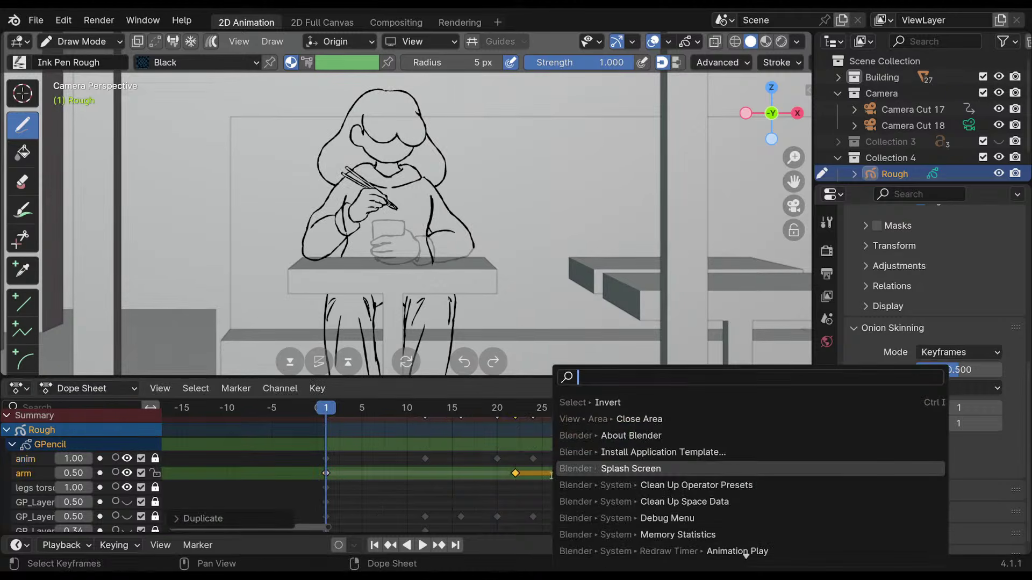
key("Escape")
Move the duplicated arm keyframe to frame 95 and play back the ending.
middle_click_drag(536, 471, 293, 474)
key("g")
left_click(558, 479)
middle_click_drag(557, 480, 243, 477)
key("g")
middle_click_drag(435, 479, 260, 494)
left_click_drag(260, 480, 328, 478)
key("space")
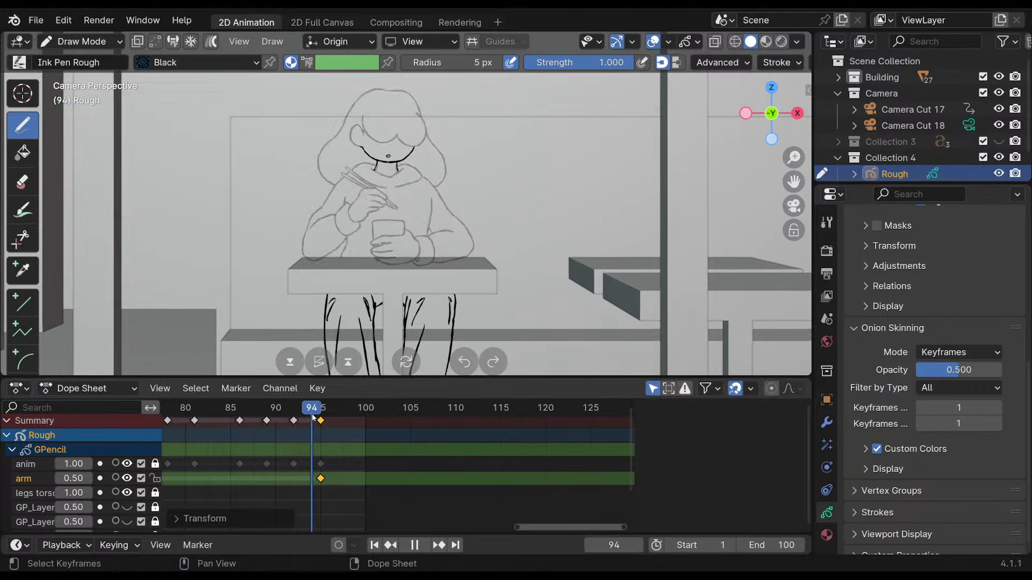
Play back the end of the sequence around frames 87 to 96 and stop the playback.
right_click_drag(213, 458, 327, 477, "shift")
left_click_drag(78, 478, 420, 462)
key("space")
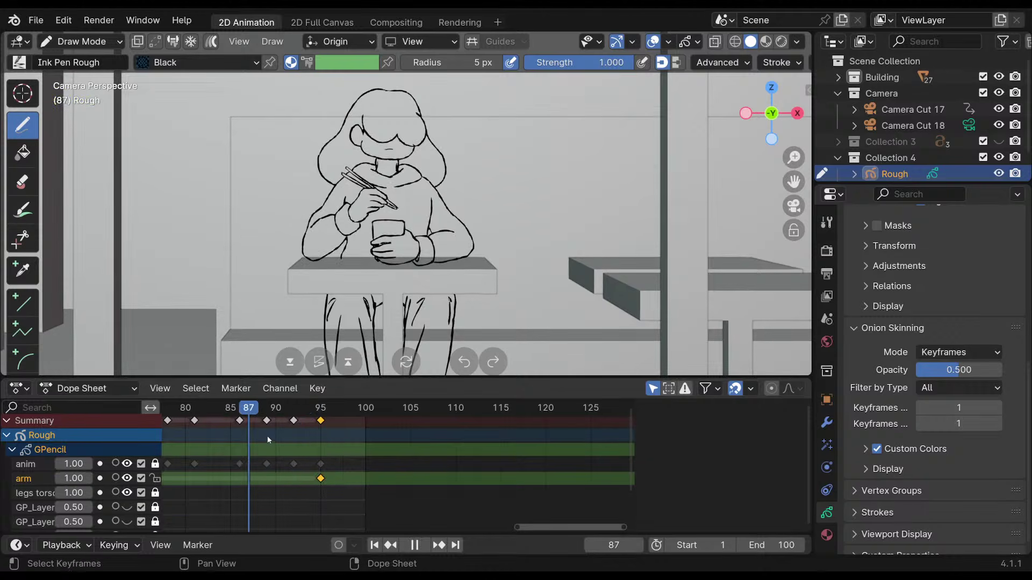
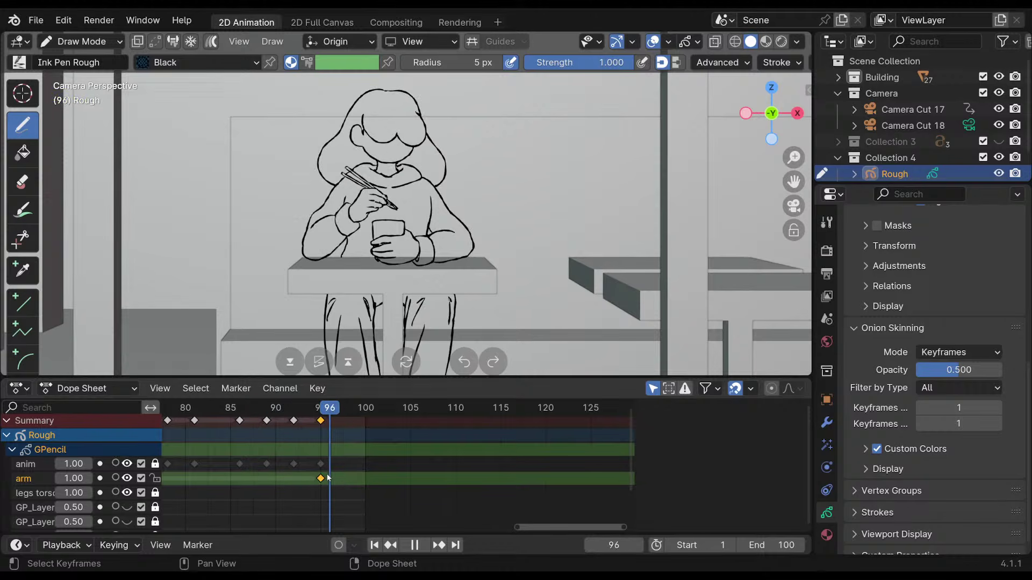
key("space")
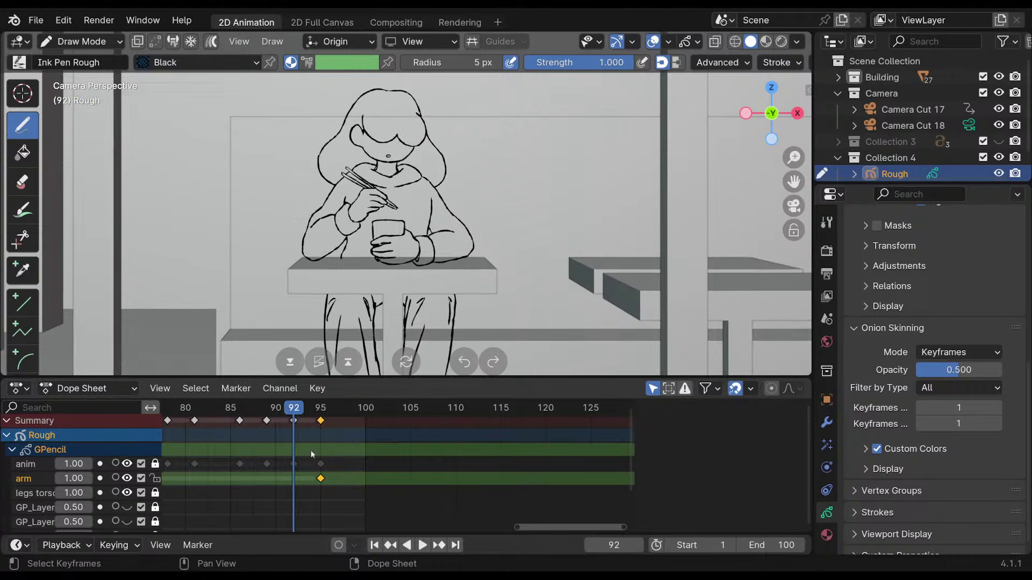
Go to frame 95 and toggle the anim layer's visibility to inspect the duplicated arm drawing.
scroll(485, 201, "up", 3)
middle_click_drag(486, 201, 435, 225, "ctrl")
mouse_move(310, 413)
left_mouse_down()
mouse_move(395, 422)
mouse_move(292, 451)
mouse_move(178, 440)
mouse_move(333, 461)
mouse_move(193, 469)
mouse_move(294, 473)
mouse_move(322, 478)
mouse_move(295, 488)
mouse_move(320, 489)
left_mouse_up()
left_click(127, 463)
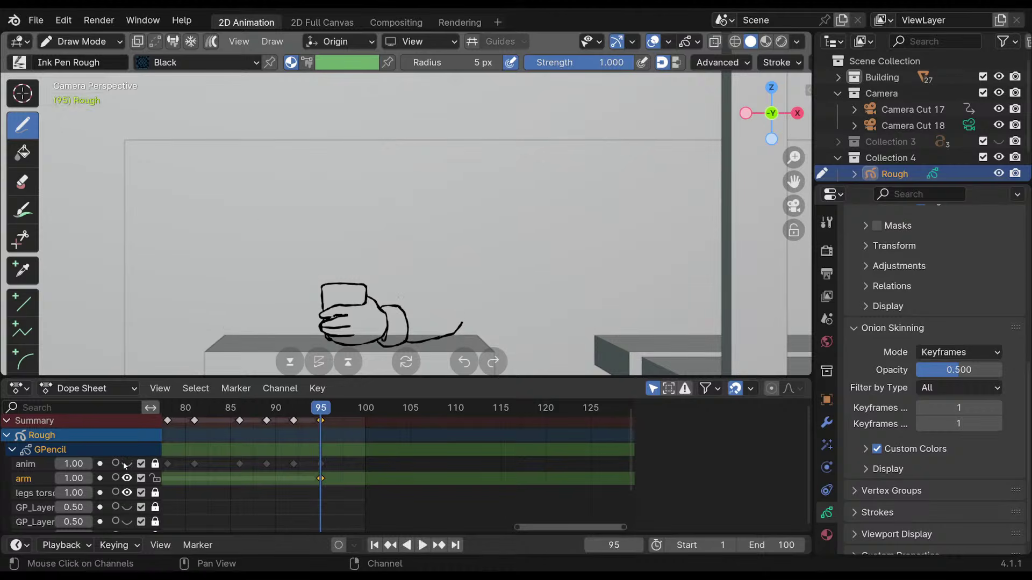
left_click(126, 465)
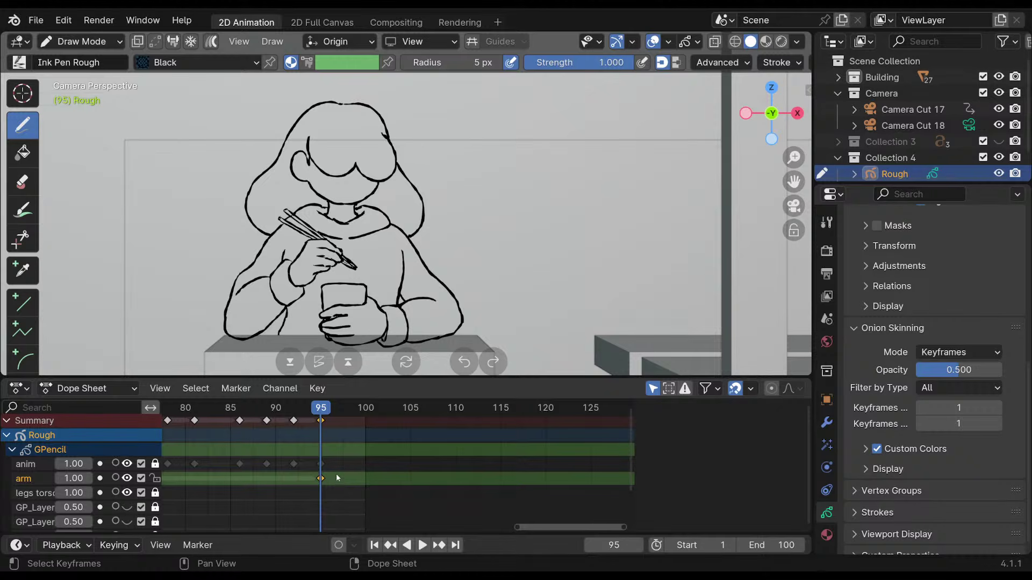
mouse_move(312, 410)
left_mouse_down()
mouse_move(288, 413)
mouse_move(323, 431)
left_mouse_up()
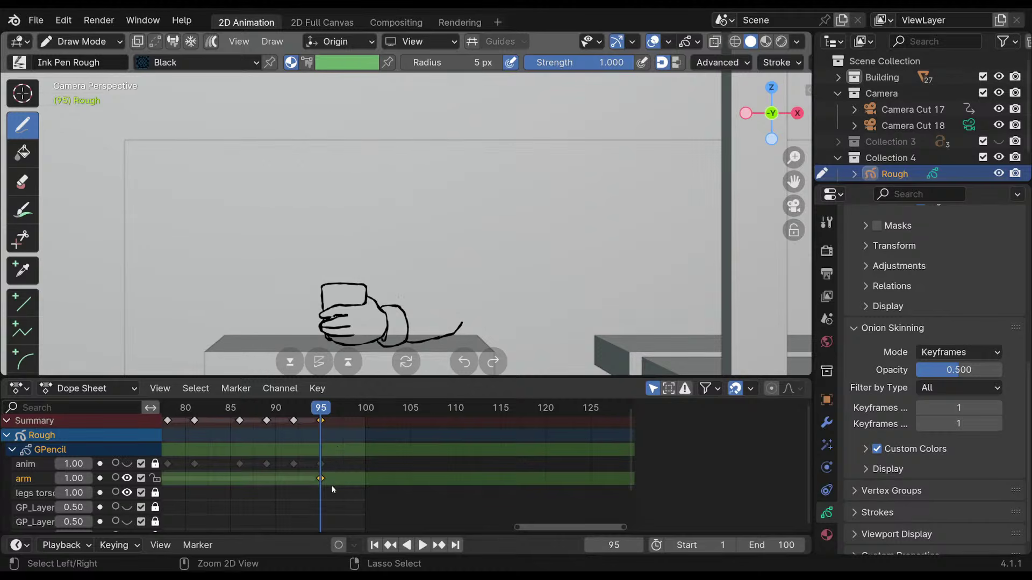
Undo the arm keyframe's duplication and move, leaving no arm keyframe at frame 95.
key("Right")
key("ctrl+z")
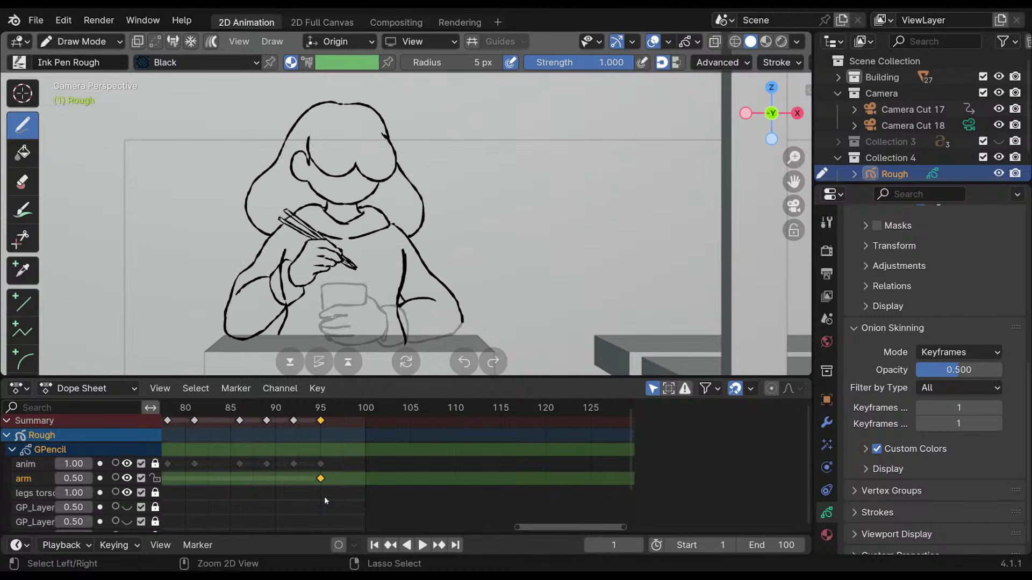
key("ctrl+z")
key("ctrl+z")
middle_click_drag(339, 473, 599, 484)
middle_click_drag(293, 476, 558, 481)
key("ctrl+z")
middle_click_drag(295, 479, 167, 475)
key("ctrl+z")
middle_click_drag(631, 476, 282, 457)
Go to frame 95, lock the arm layer, unlock the anim layer and select its frame 95 keyframe.
mouse_move(197, 408)
left_mouse_down()
mouse_move(598, 430)
mouse_move(437, 456)
mouse_move(450, 464)
left_mouse_up()
left_click(185, 455)
left_click_drag(198, 408, 449, 452)
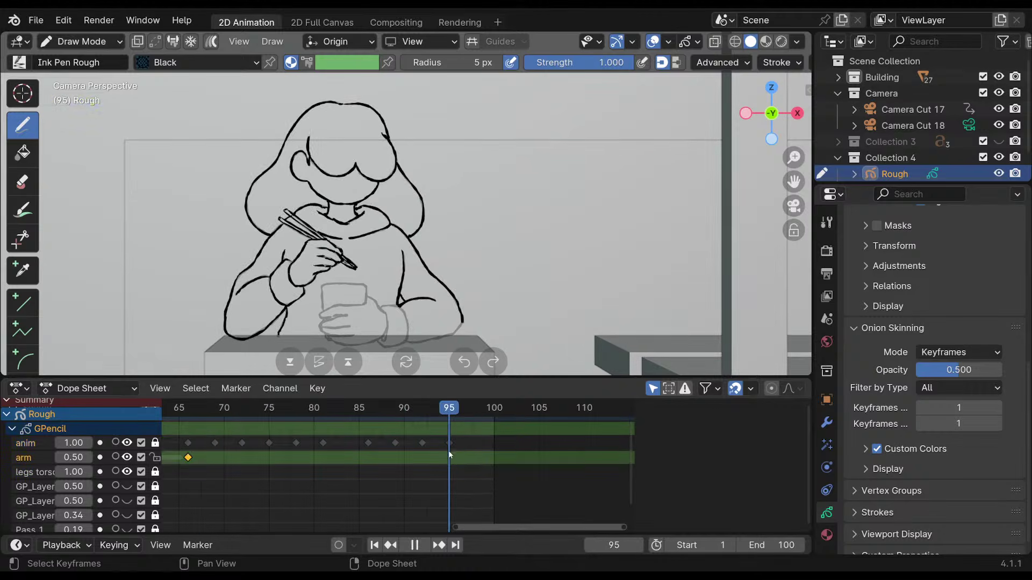
left_click(156, 458)
left_click(156, 442)
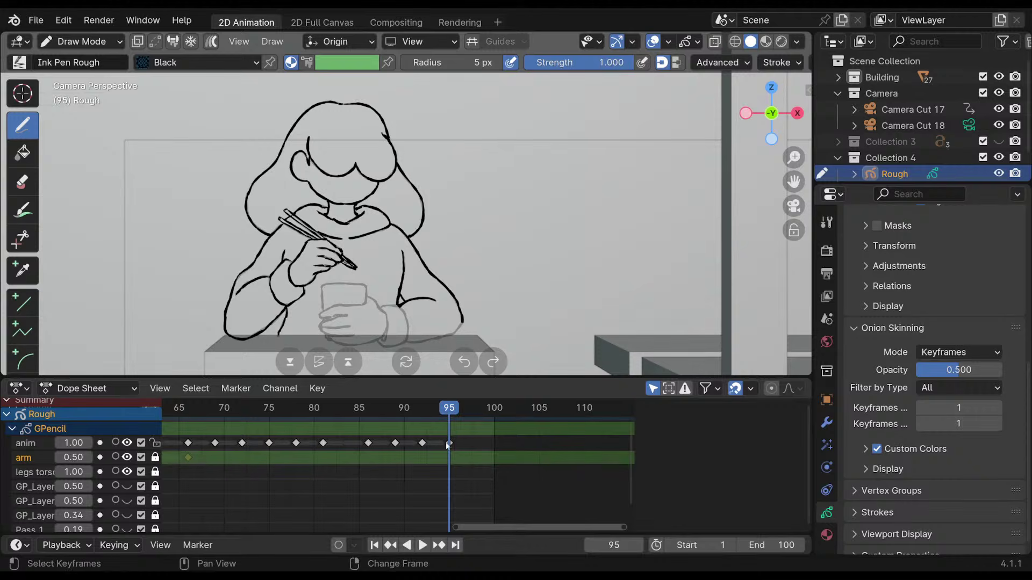
middle_click_drag(448, 438, 437, 465)
left_click(438, 468)
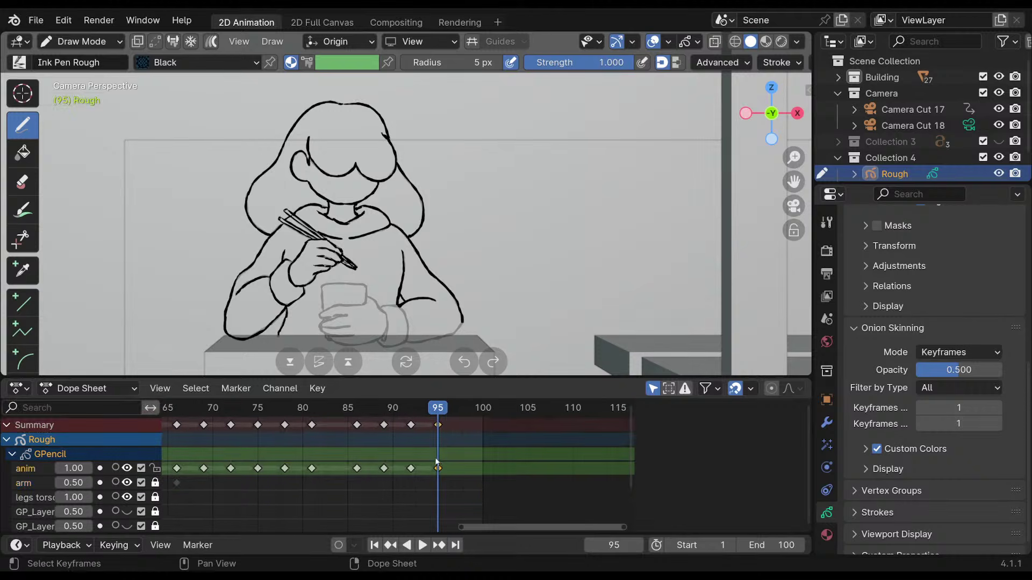
Toggle the anim layer's visibility at frame 95 to compare its head lines with the faded drawing underneath.
scroll(457, 222, "up", 3)
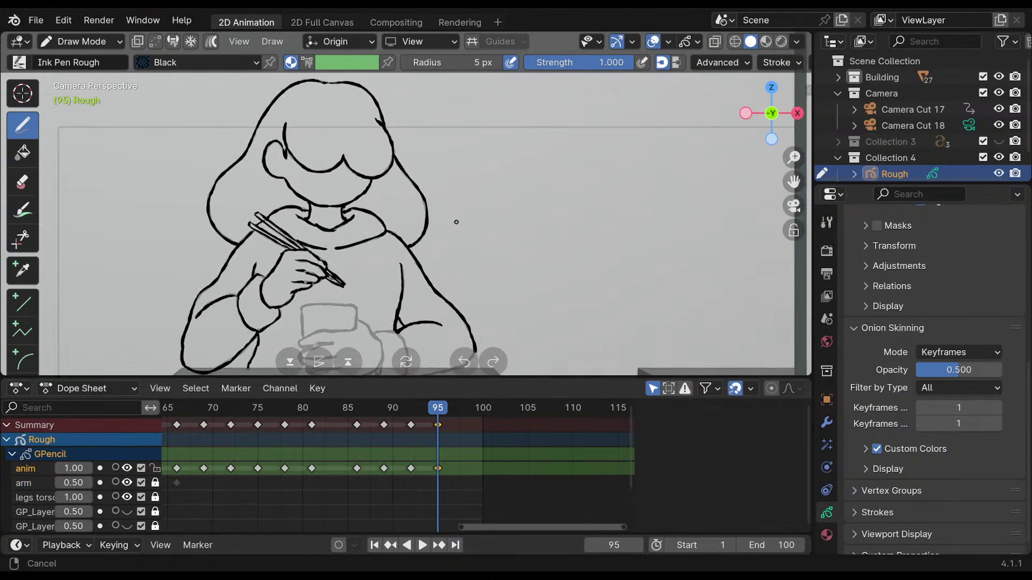
scroll(456, 222, "down", 3)
mouse_move(423, 409)
left_mouse_down()
mouse_move(396, 413)
mouse_move(436, 419)
left_mouse_up()
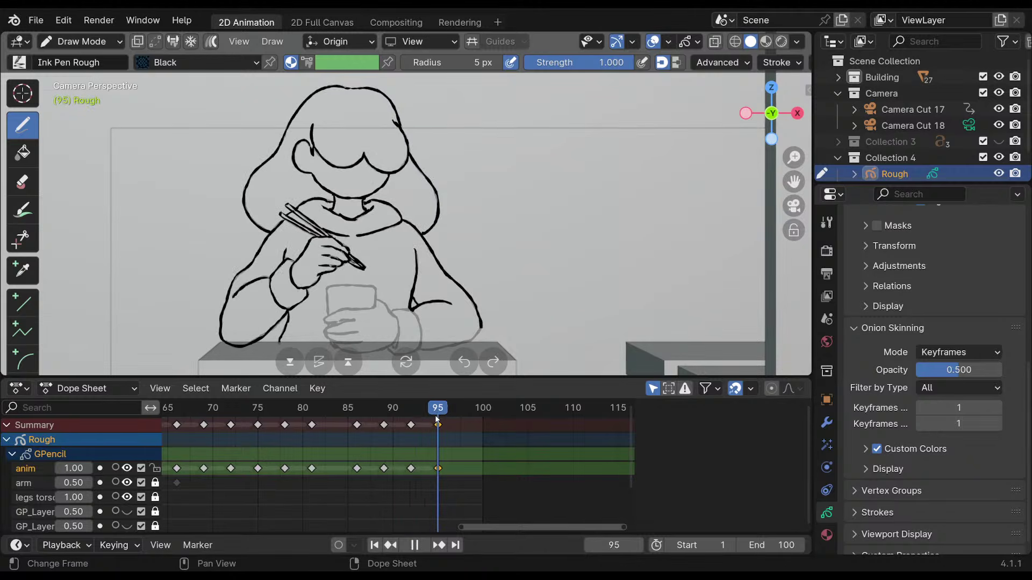
left_click(127, 469)
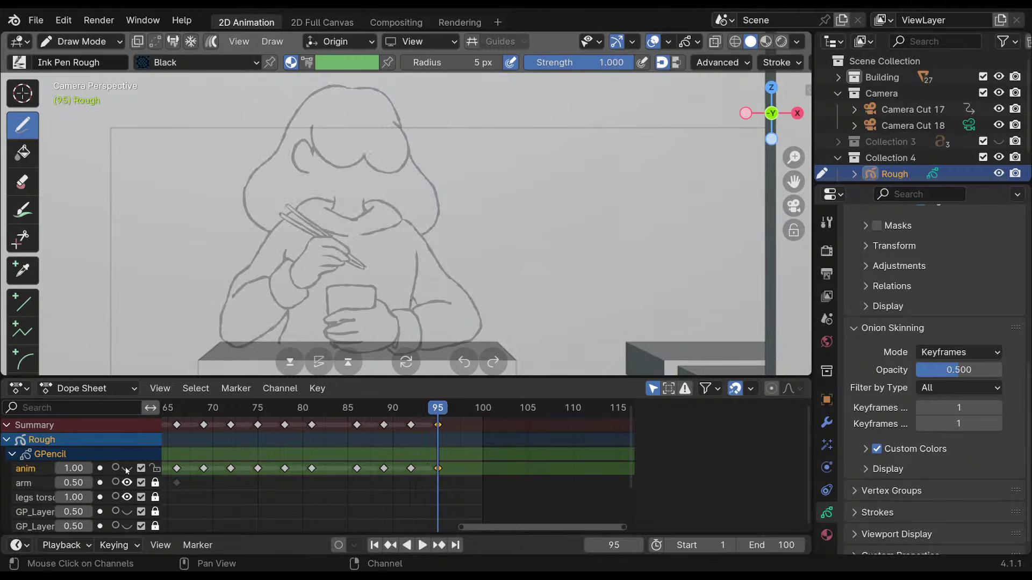
left_click(127, 469)
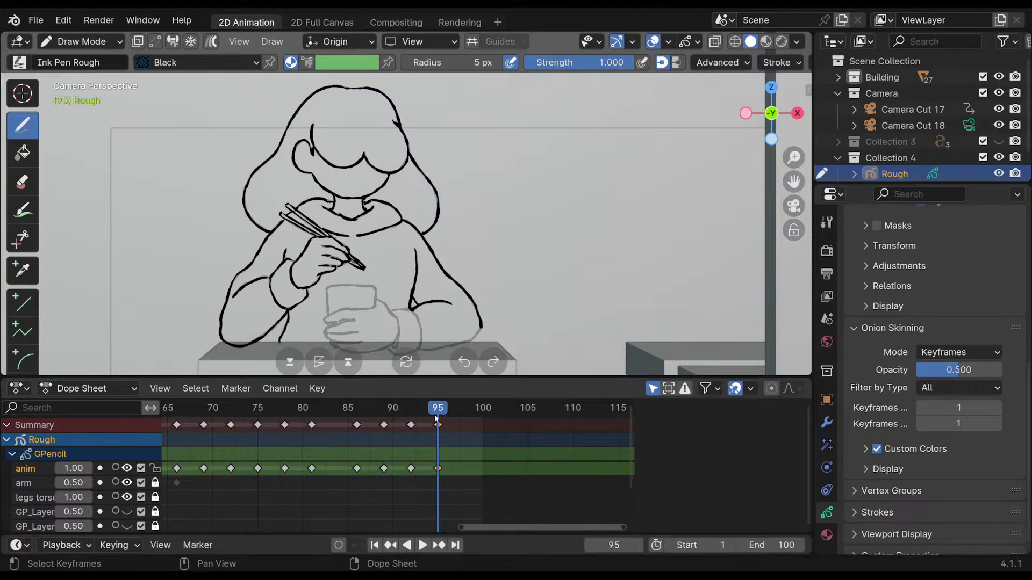
scroll(341, 155, "up", 5)
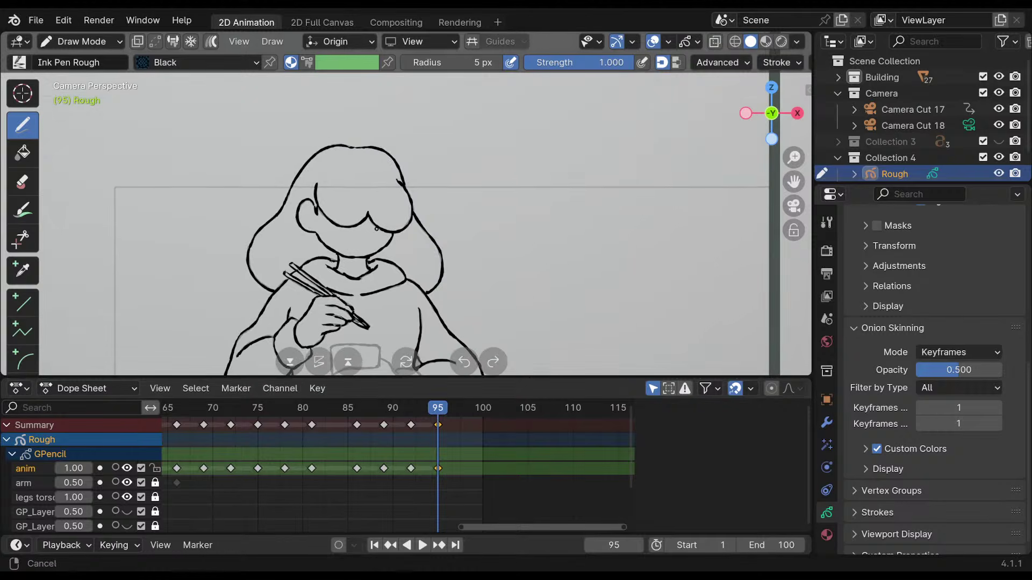
left_click(125, 469)
left_click(127, 468)
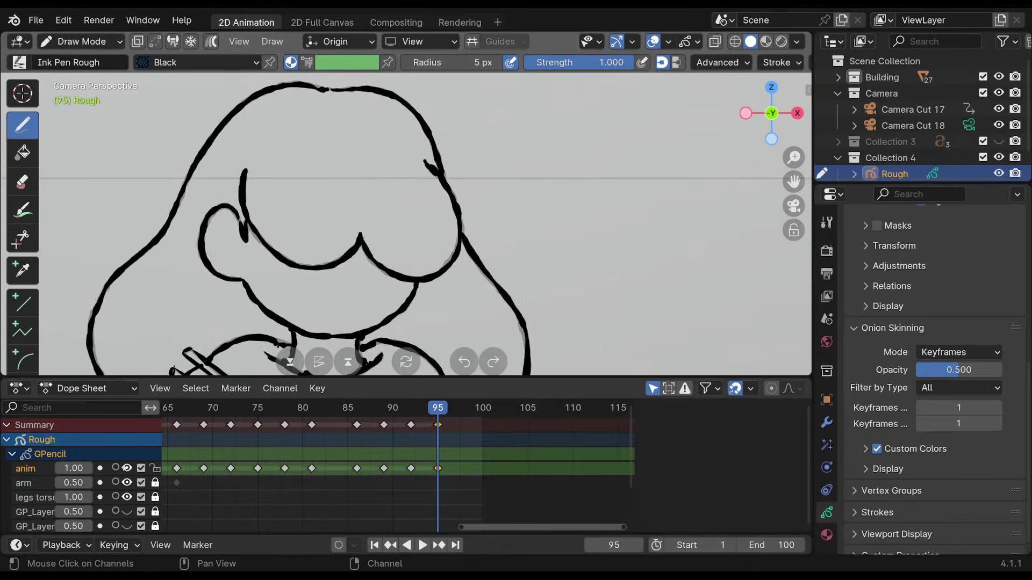
Erase the ear, the fringe curves and the right side of the hair above the face on the anim layer at frame 95.
mouse_move(225, 279)
left_mouse_down()
mouse_move(206, 241)
mouse_move(222, 196)
left_mouse_up()
key("ctrl+z")
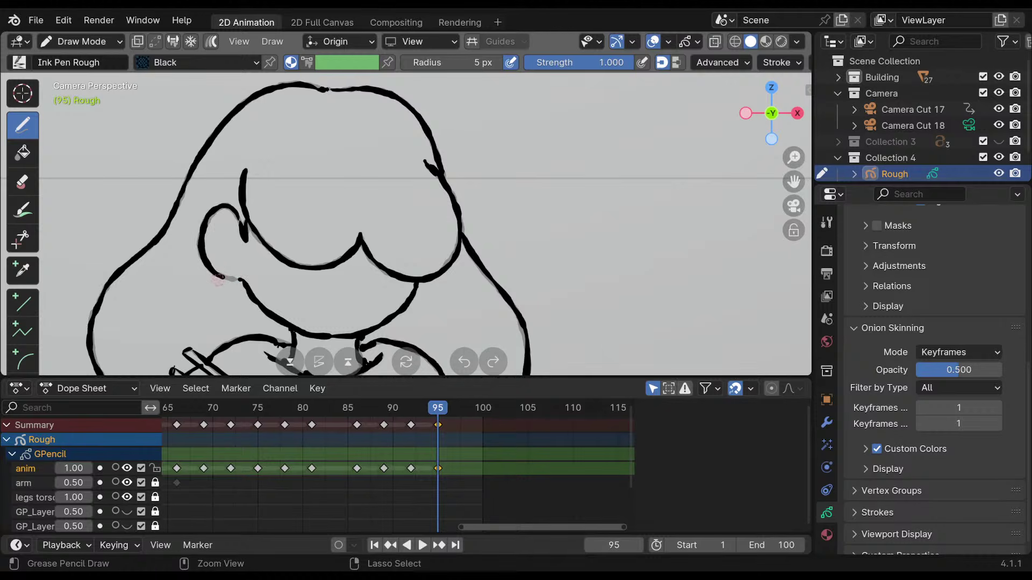
key("ctrl+z")
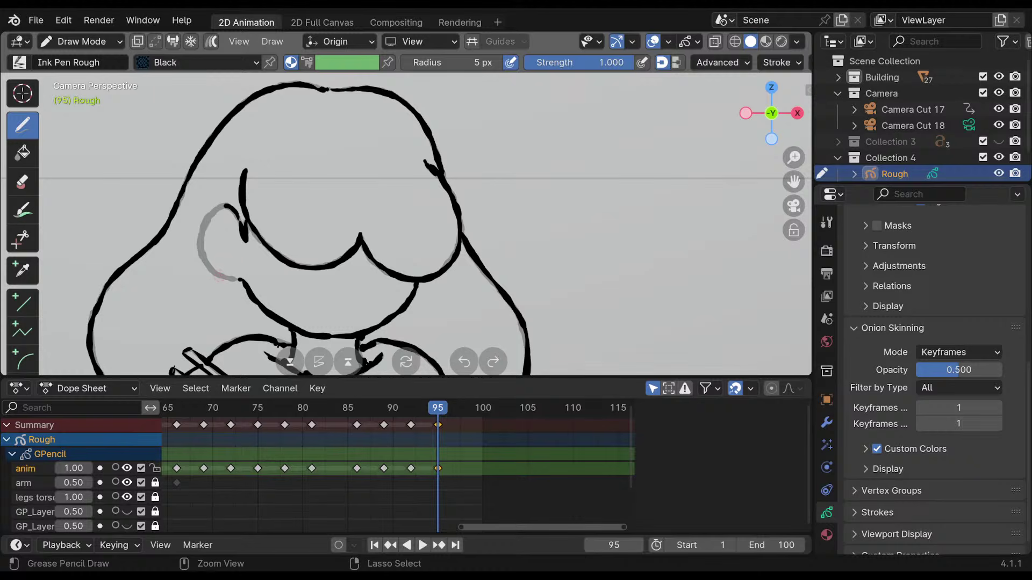
left_click_drag(238, 230, 250, 178, "ctrl")
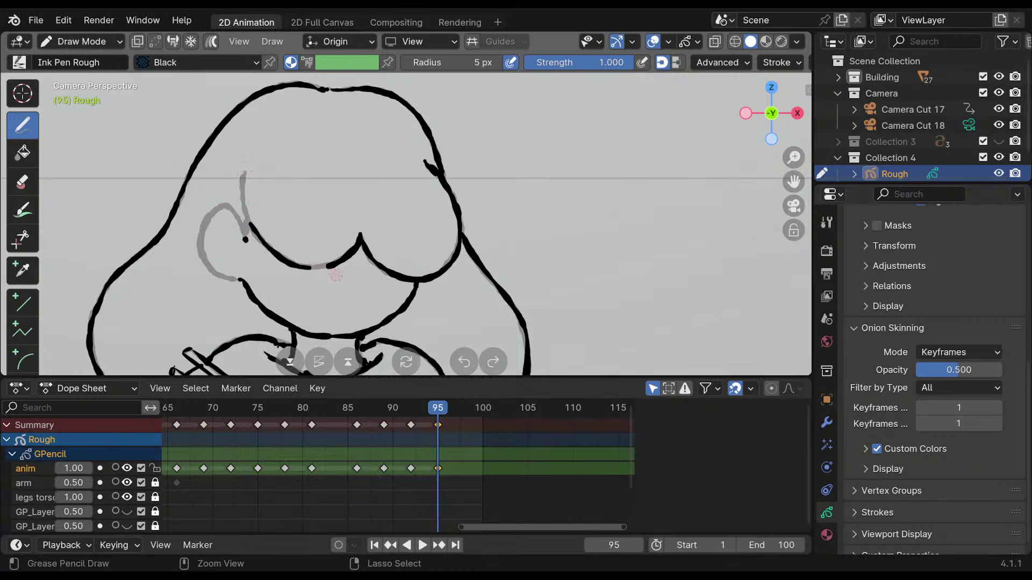
mouse_move(244, 235)
left_mouse_down("ctrl")
mouse_move(302, 270)
mouse_move(380, 247)
left_mouse_up("ctrl")
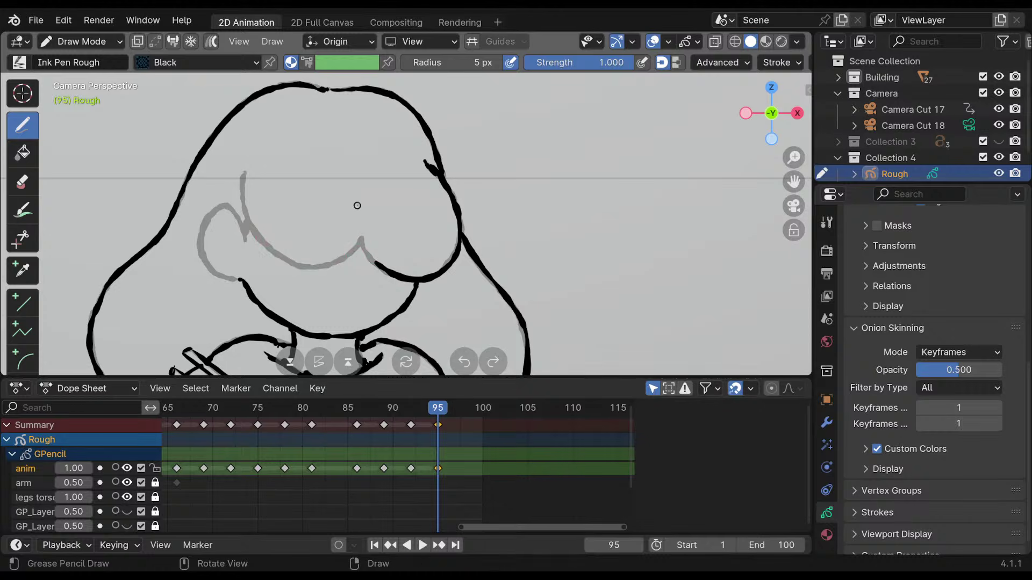
scroll(389, 213, "down", 2, "ctrl")
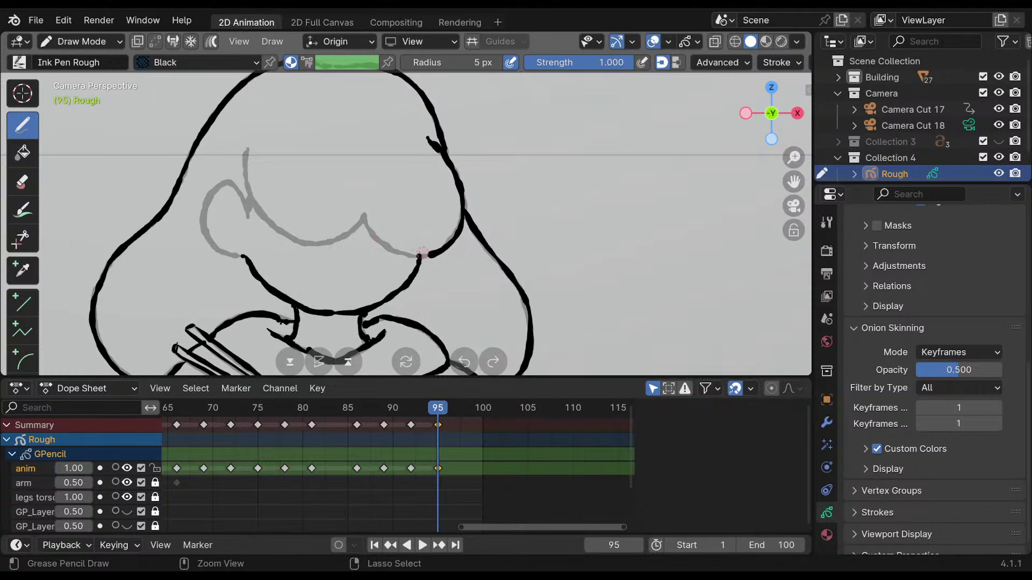
mouse_move(427, 252)
left_mouse_down("ctrl")
mouse_move(463, 218)
mouse_move(443, 132)
left_mouse_up("ctrl")
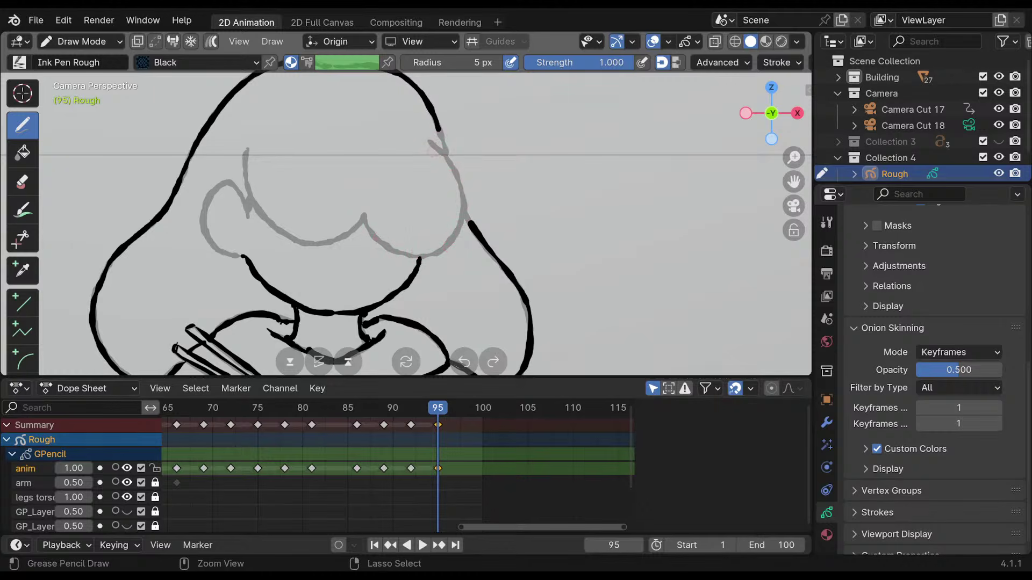
Erase the hair outline over the crown and partway down its left side at frame 95.
middle_click_drag(403, 147, 438, 193, "shift")
left_click_drag(457, 164, 463, 171)
left_click_drag(444, 127, 462, 168, "ctrl")
left_click_drag(463, 167, 436, 100, "ctrl")
mouse_move(337, 97)
left_mouse_down("ctrl")
mouse_move(232, 152)
mouse_move(178, 254)
mouse_move(117, 320)
left_mouse_up("ctrl")
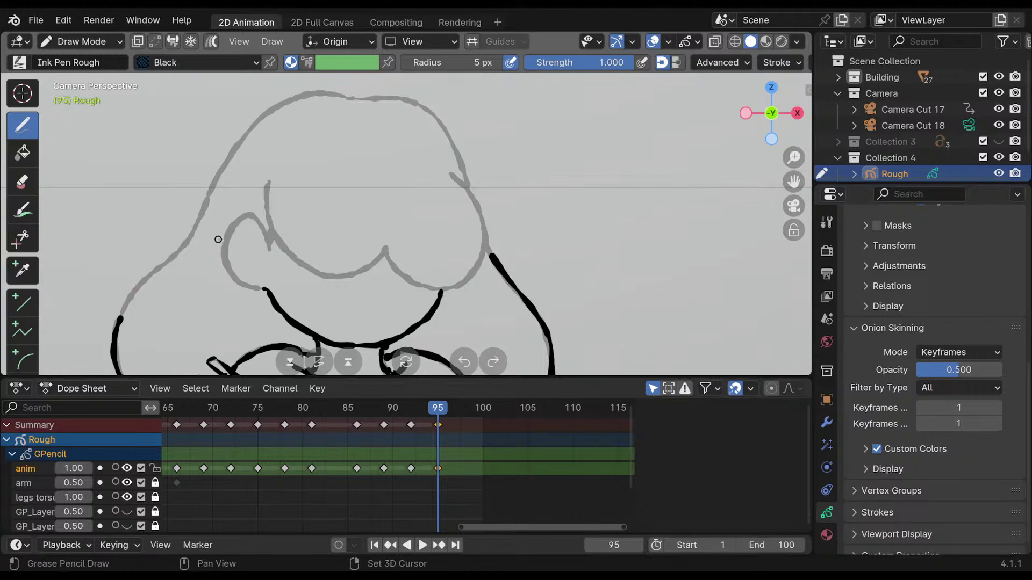
Erase the lower-left hair, the chopstick ends, the collar's upper edges and the right hair outline.
middle_click_drag(217, 240, 260, 134, "shift")
mouse_move(171, 199)
left_mouse_down("ctrl")
mouse_move(159, 257)
mouse_move(201, 309)
mouse_move(293, 248)
left_mouse_up("ctrl")
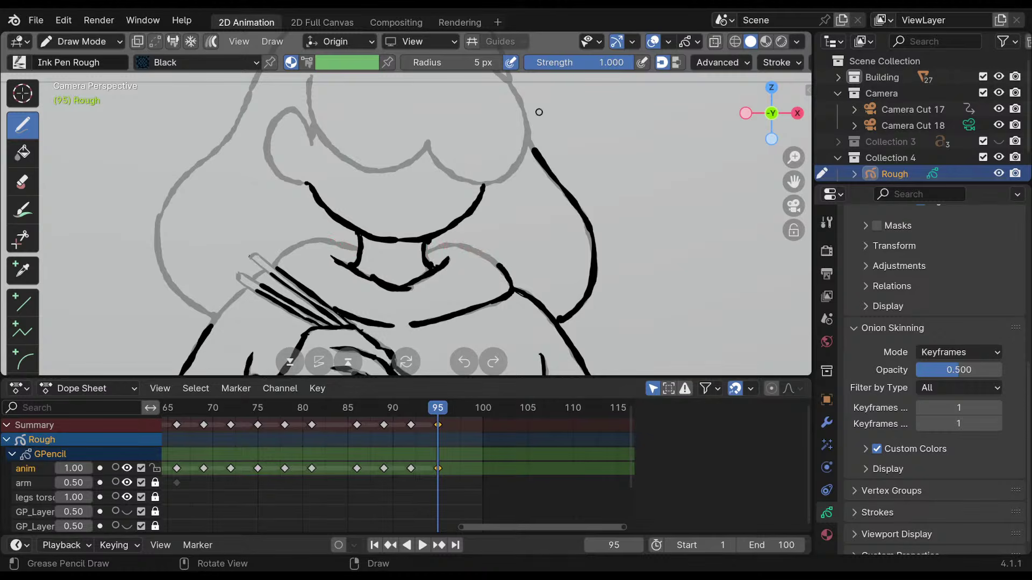
left_click_drag(534, 151, 571, 204, "ctrl")
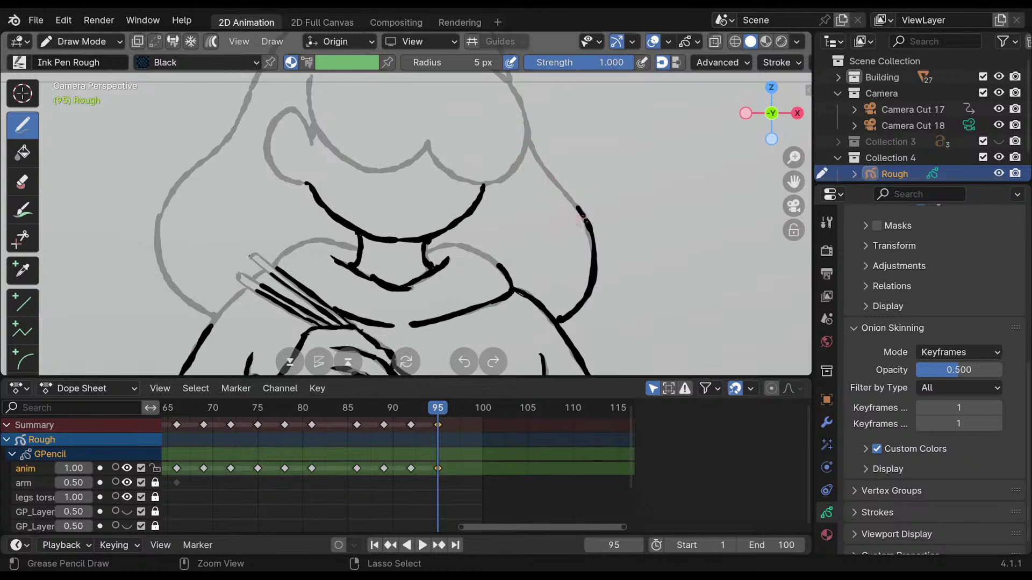
left_click_drag(586, 279, 558, 293, "ctrl")
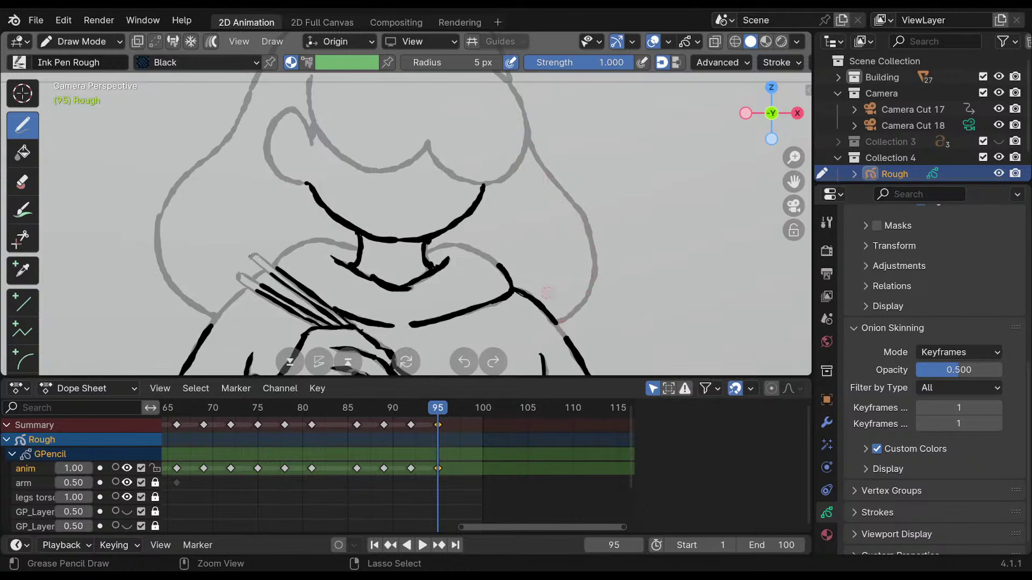
Erase the neck, the neckline, the left collar edge and the upper chopsticks above the hand.
middle_click_drag(472, 251, 508, 176, "shift")
mouse_move(310, 198)
left_mouse_down("ctrl")
mouse_move(347, 219)
mouse_move(284, 207)
mouse_move(347, 257)
mouse_move(424, 272)
left_mouse_up("ctrl")
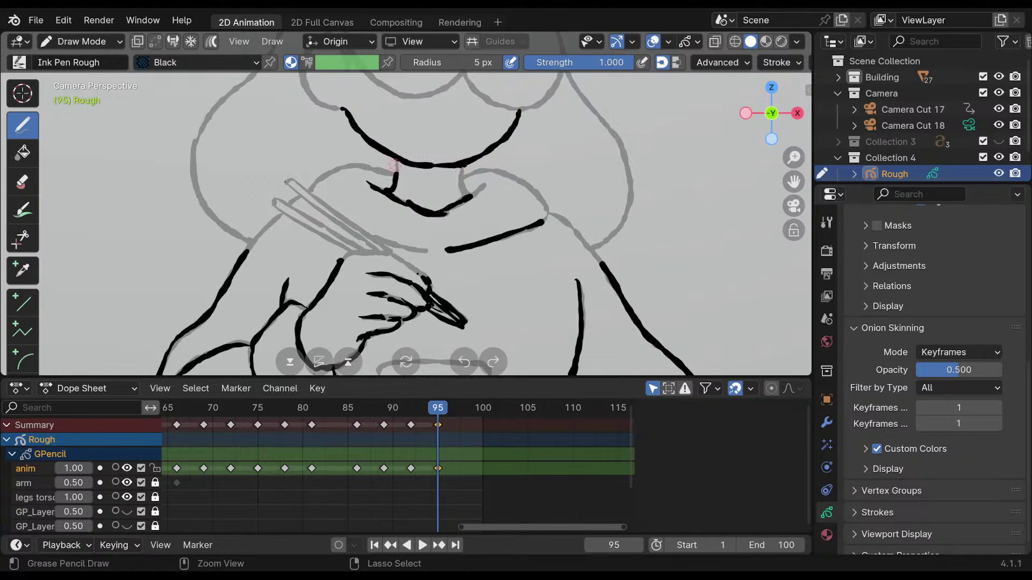
left_click_drag(366, 184, 416, 212, "ctrl")
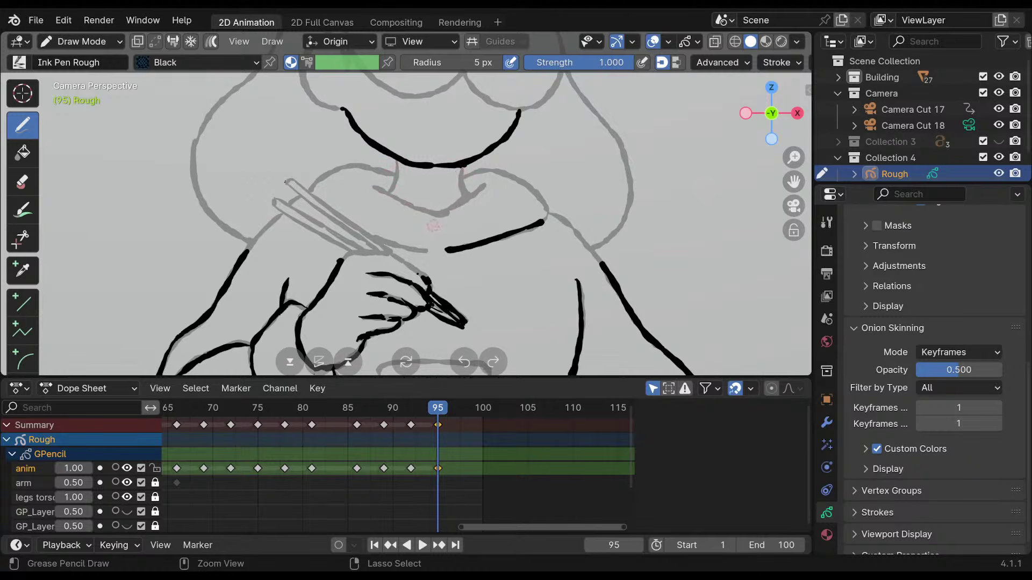
Erase the black collar stroke below the neck on frame 95, leaving the grey reference line.
left_click(550, 191)
left_click_drag(548, 218, 458, 248, "ctrl")
left_click_drag(458, 248, 553, 221, "ctrl")
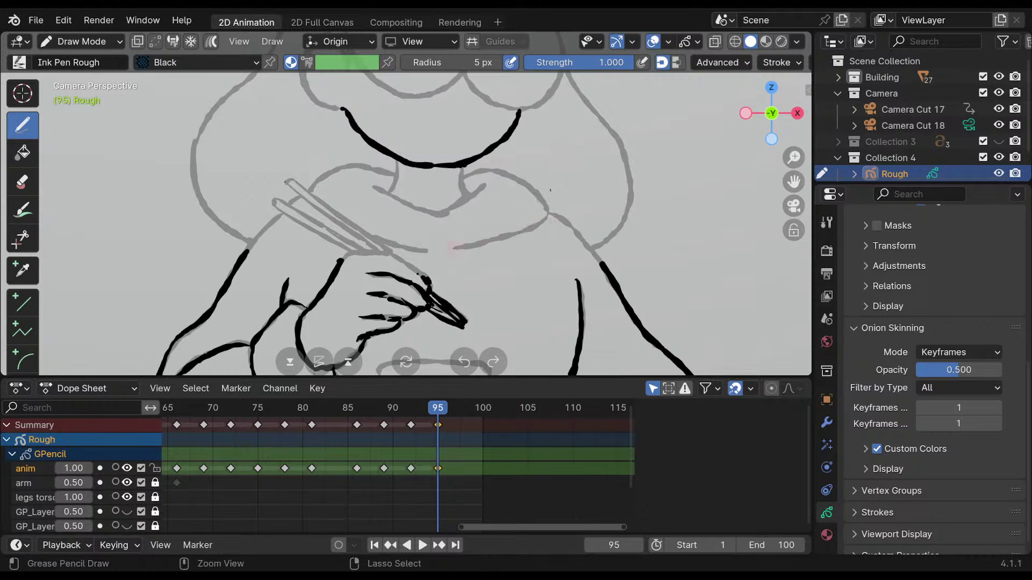
Erase the black strokes of the raised arm, sleeve, hand and chopsticks from the frame 95 drawing.
scroll(285, 182, "down", 4)
middle_click_drag(285, 181, 269, 166, "shift")
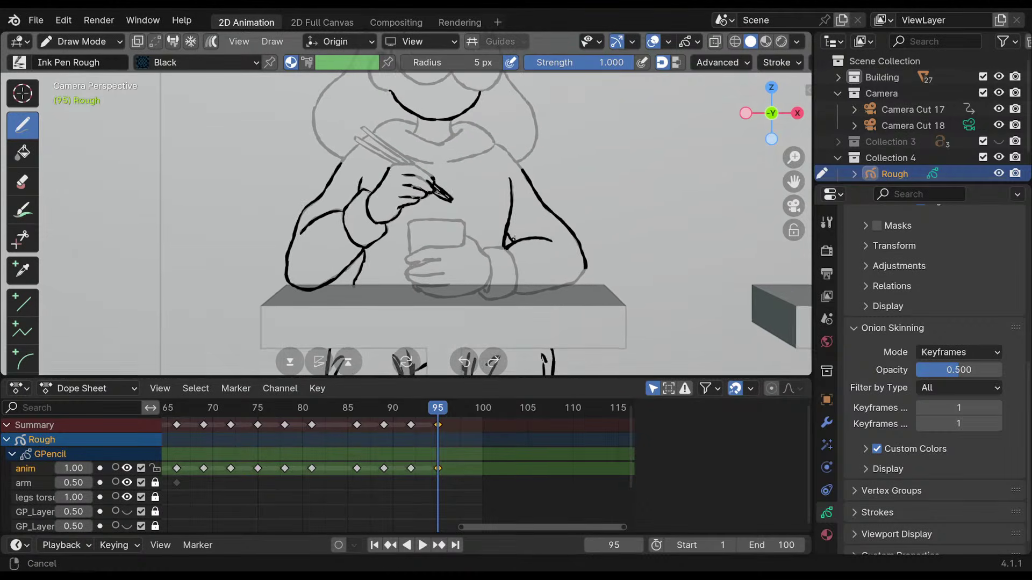
scroll(269, 167, "up", 2)
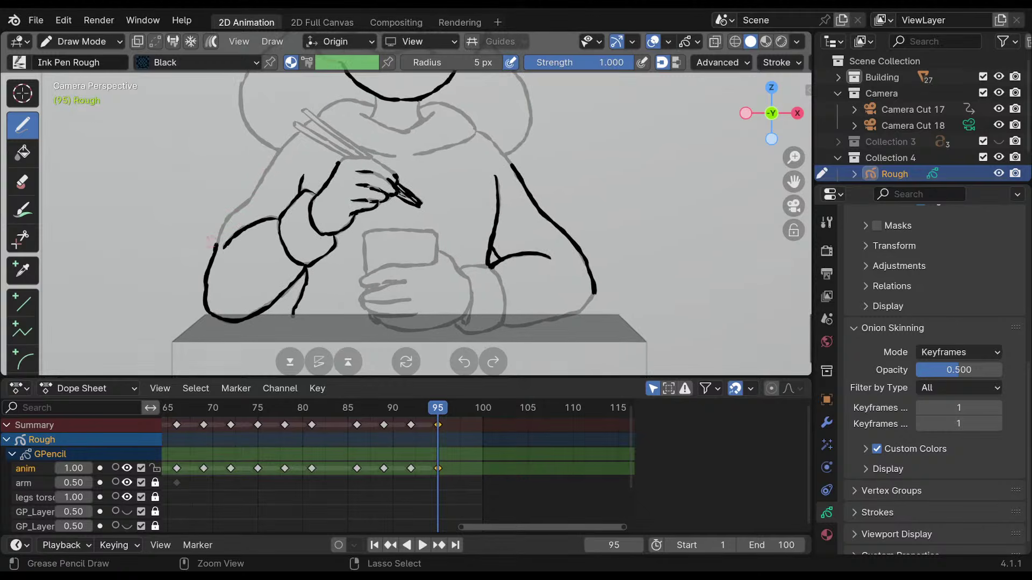
mouse_move(210, 241)
left_mouse_down("ctrl")
mouse_move(219, 319)
mouse_move(299, 290)
left_mouse_up("ctrl")
left_click_drag(293, 211, 215, 251, "ctrl")
mouse_move(336, 179)
left_mouse_down("ctrl")
mouse_move(335, 164)
mouse_move(334, 214)
mouse_move(406, 194)
left_mouse_up("ctrl")
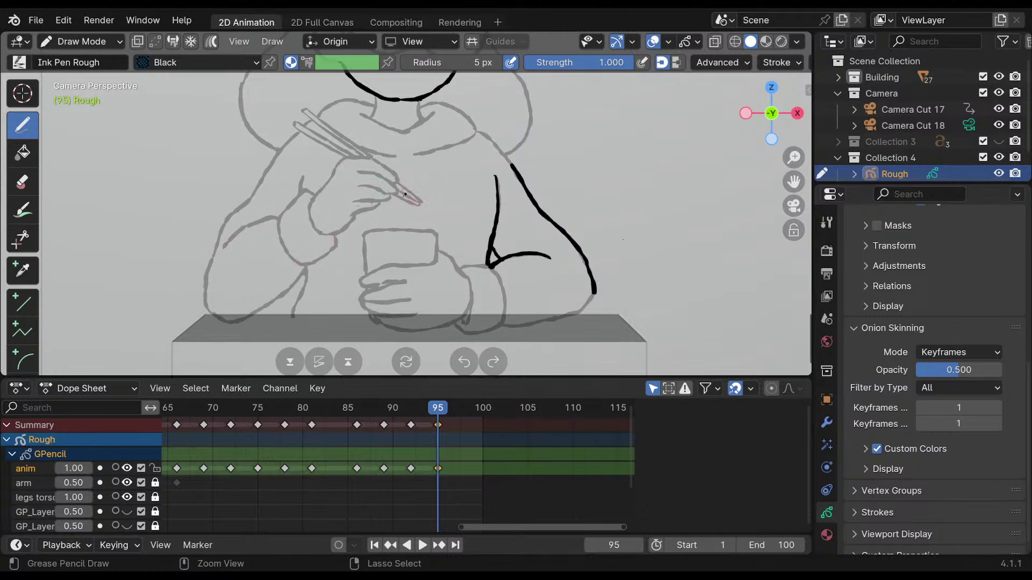
Erase the black outline and sleeve folds of the arm holding the cup, keeping only the jaw curve on frame 95.
left_click_drag(511, 164, 585, 259, "ctrl")
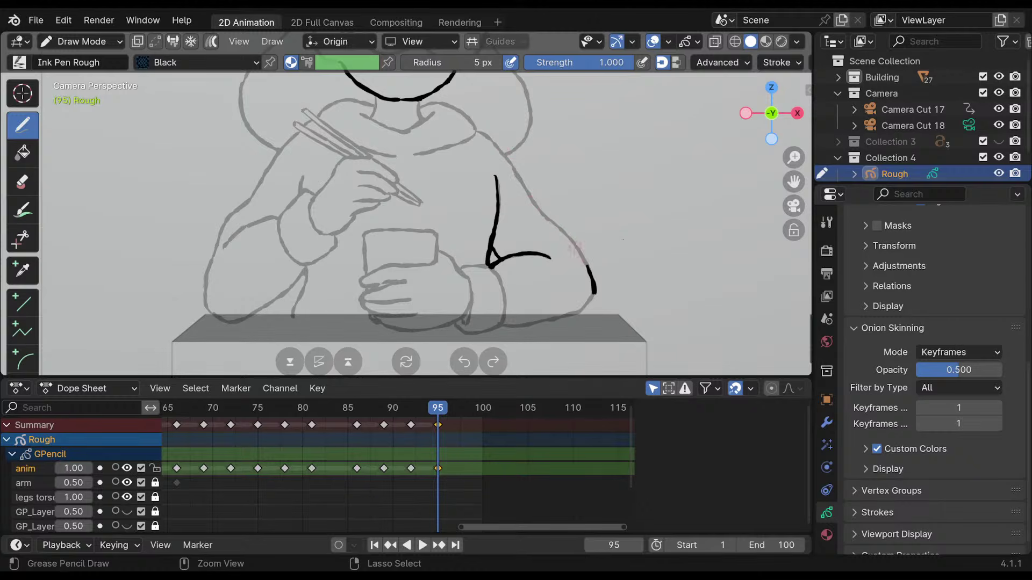
mouse_move(487, 268)
left_mouse_down("ctrl")
mouse_move(495, 207)
mouse_move(489, 247)
left_mouse_up("ctrl")
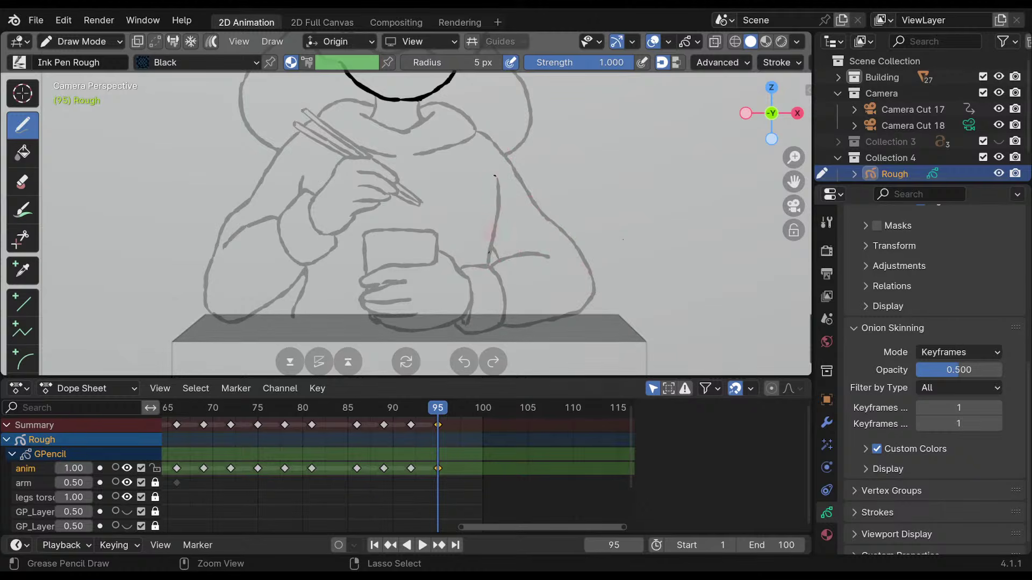
mouse_move(497, 218)
middle_mouse_down("shift")
mouse_move(505, 239)
mouse_move(483, 231)
mouse_move(481, 168)
mouse_move(500, 202)
mouse_move(457, 170)
middle_mouse_up("shift")
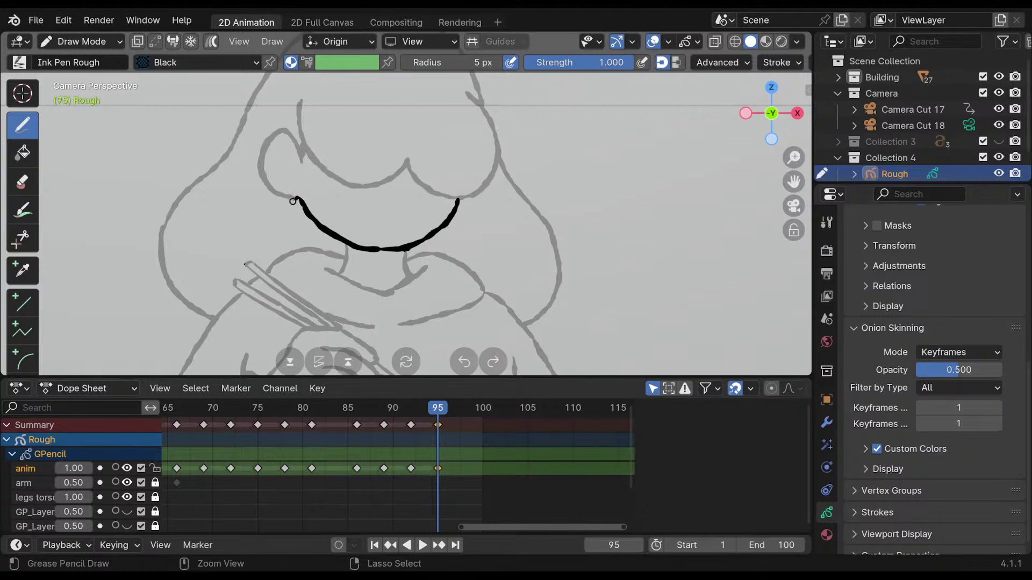
mouse_move(463, 214)
middle_mouse_down("ctrl")
mouse_move(414, 180)
mouse_move(430, 221)
mouse_move(404, 200)
middle_mouse_up("ctrl")
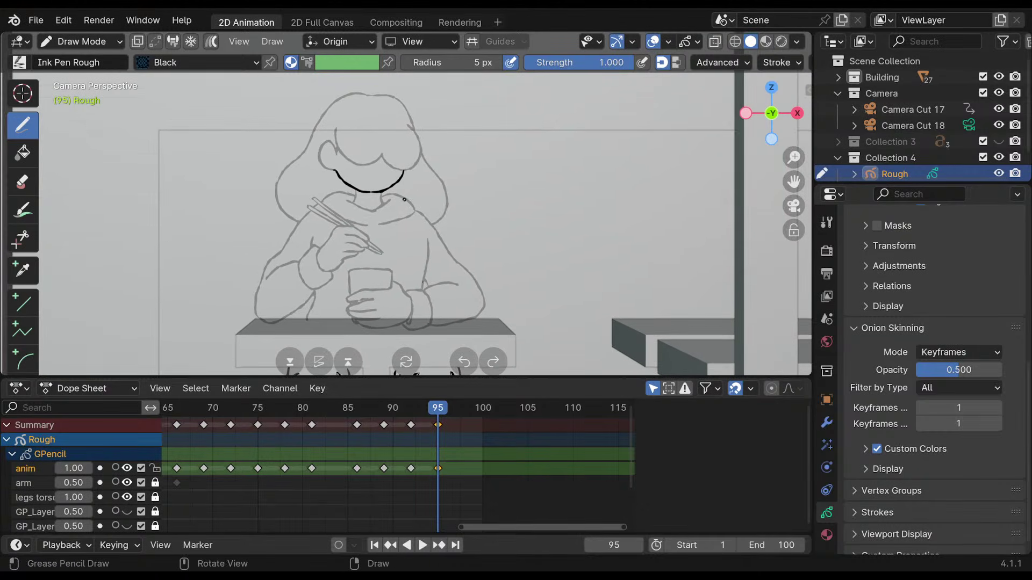
Flip back and forth through the keyframes leading up to frame 95 to examine the jaw, mouth and neck motion.
key("Down")
key("Down")
key("Down")
key("Up")
key("Up")
key("Up")
key("Down")
key("Down")
key("Down")
key("Down")
key("Down")
key("Down")
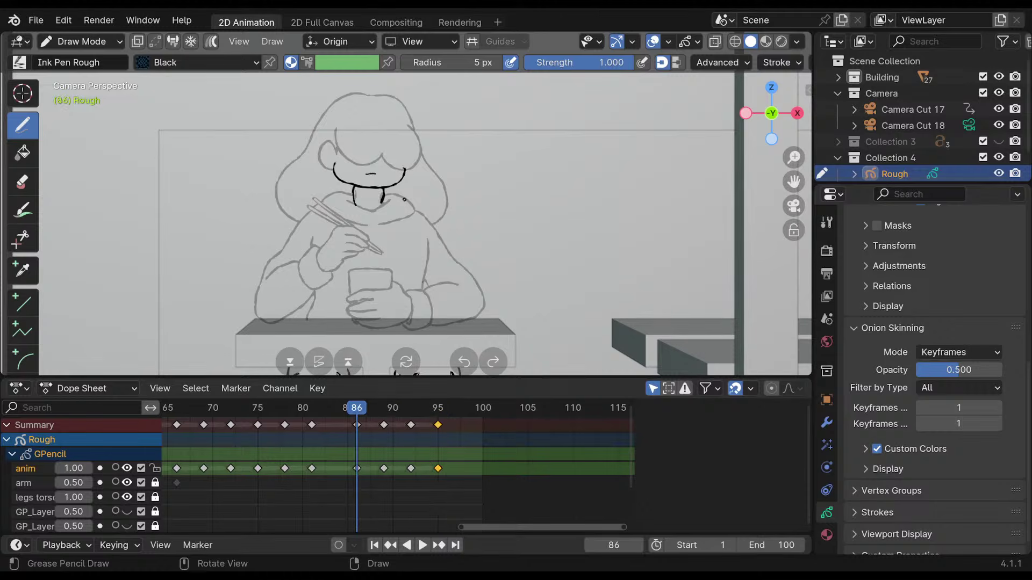
key("Up")
key("Up")
key("Up")
key("Down")
key("Up")
key("Up")
key("Up")
key("Up")
key("Down")
key("Down")
key("Down")
key("Down")
key("Down")
key("Down")
key("Down")
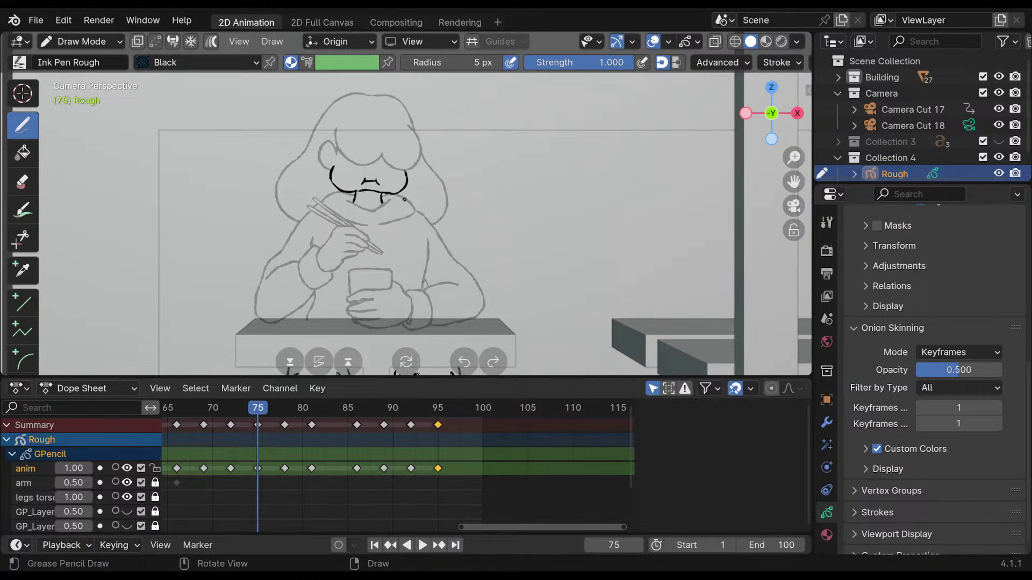
key("Up")
key("Up")
key("Up")
key("Up")
key("Up")
key("Down")
key("Down")
key("Down")
key("Down")
key("Down")
key("Down")
key("Down")
key("Down")
key("Up")
key("Up")
key("Up")
key("Up")
key("Up")
key("Up")
key("Up")
key("Up")
key("Up")
key("Up")
key("Up")
key("Down")
key("Down")
key("Down")
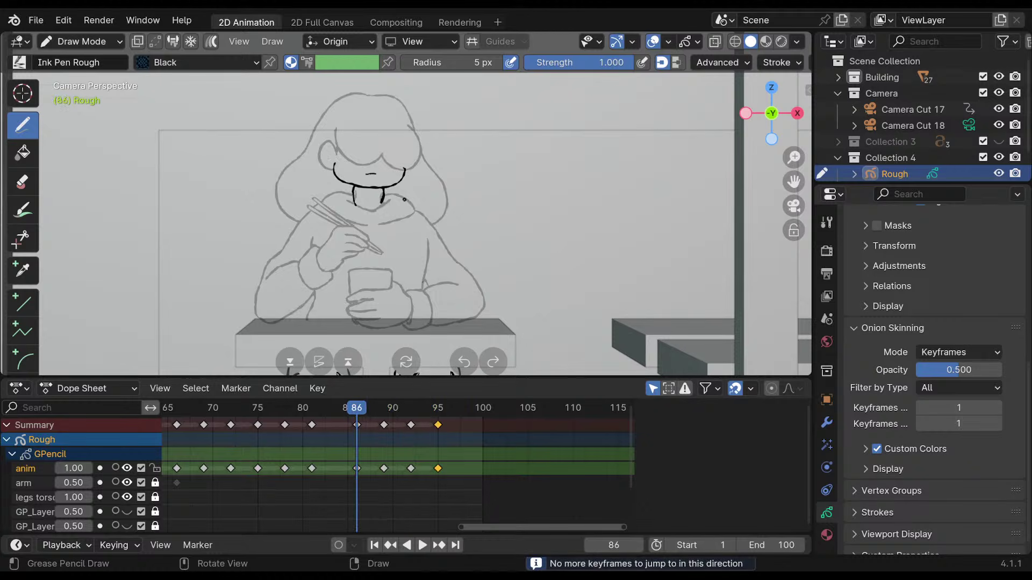
key("Up")
key("Up")
key("Up")
key("Up")
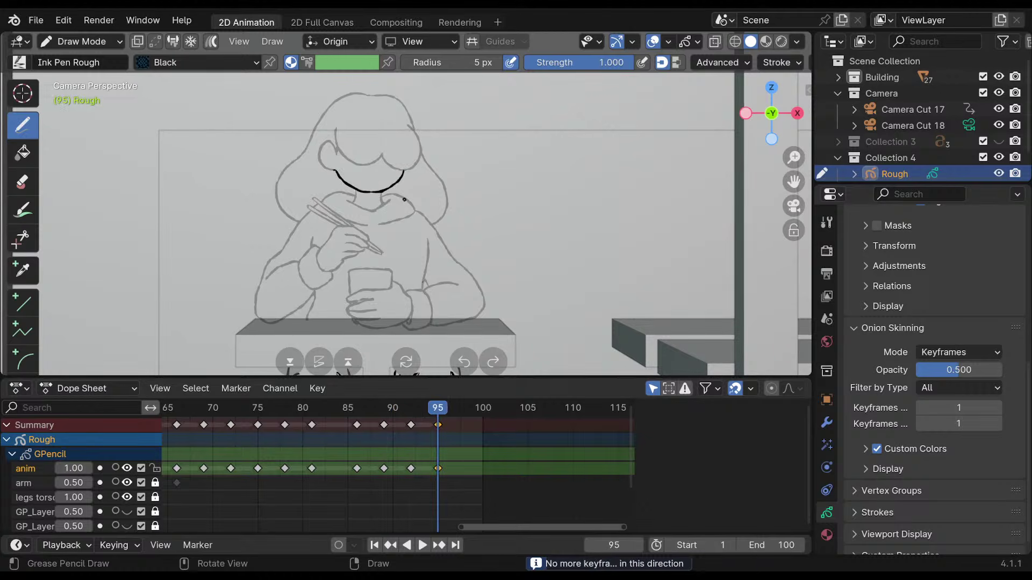
Compare the frame 62 drawing with the later poses, stepping through frames and keyframes to examine the chewing timing.
key("Down")
key("Down")
key("Down")
key("Down")
key("Down")
key("Down")
key("Down")
key("Down")
key("Down")
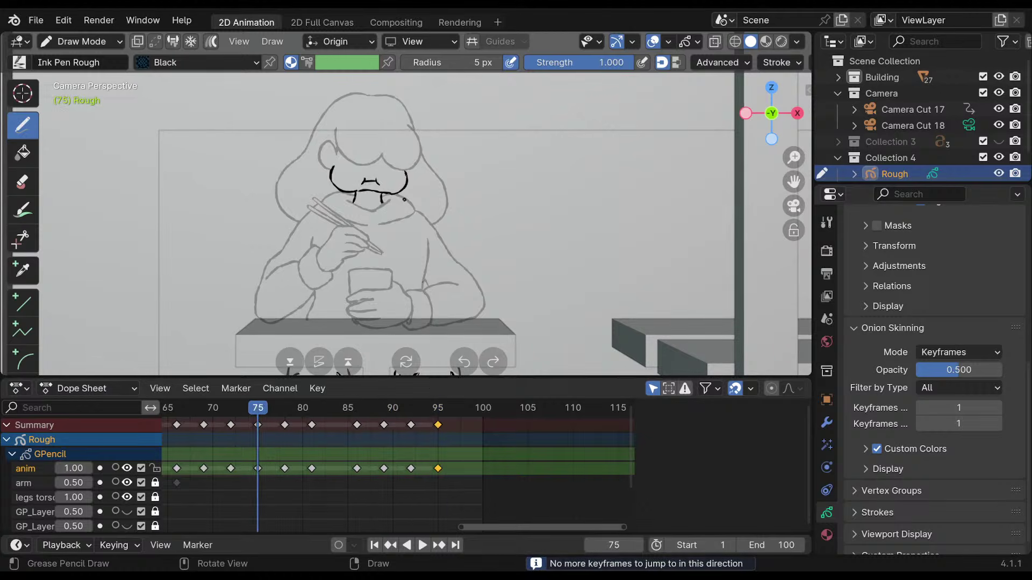
key("Down")
key("Down")
key("Up")
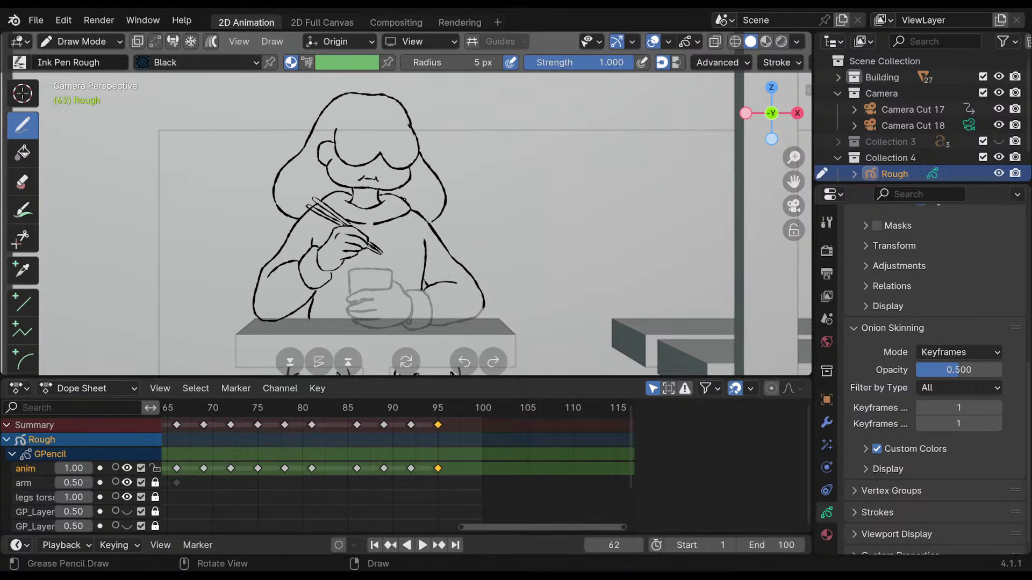
key("Up")
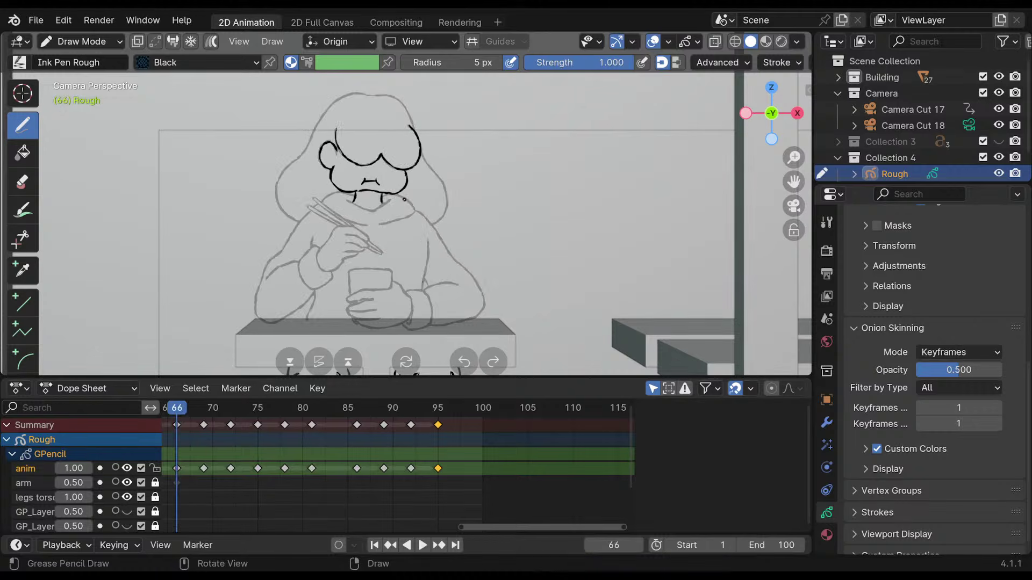
key("Right")
key("Right")
key("Right")
key("Right")
key("Right")
key("Right")
key("Right")
key("Right")
key("Right")
key("Right")
key("Right")
key("Right")
key("Right")
key("Right")
key("Right")
key("Up")
key("Up")
key("Up")
key("Up")
key("Up")
key("Down")
key("Down")
key("Down")
key("Down")
key("Down")
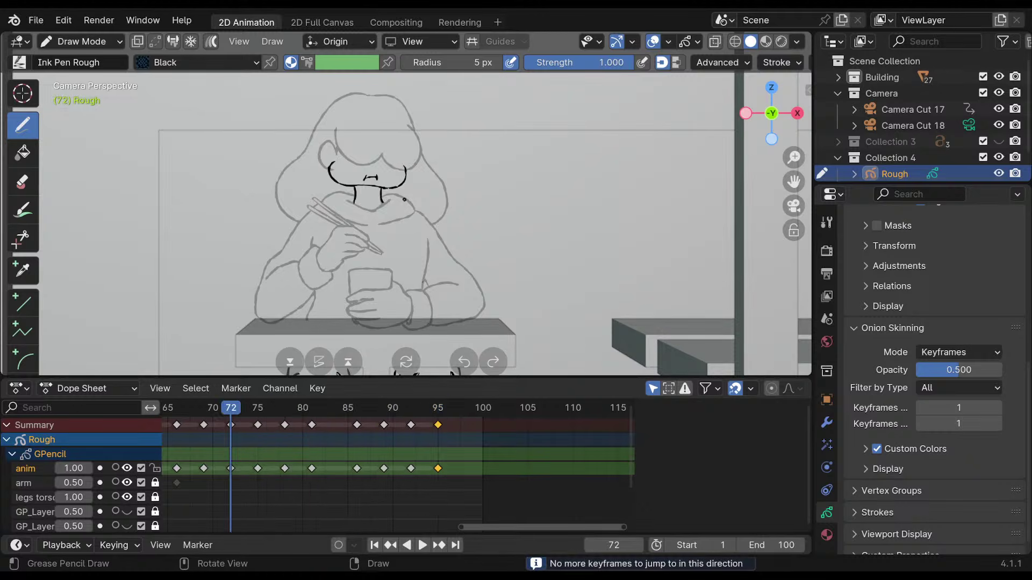
Return to frame 62 and review the chewing poses keyframe by keyframe, finishing on frame 95.
key("Left")
key("Left")
key("Left")
key("Left")
key("Left")
key("Left")
key("Left")
key("Left")
key("Left")
key("Left")
key("Left")
key("Left")
key("Left")
key("Left")
key("Left")
key("Left")
key("Left")
key("Left")
key("Left")
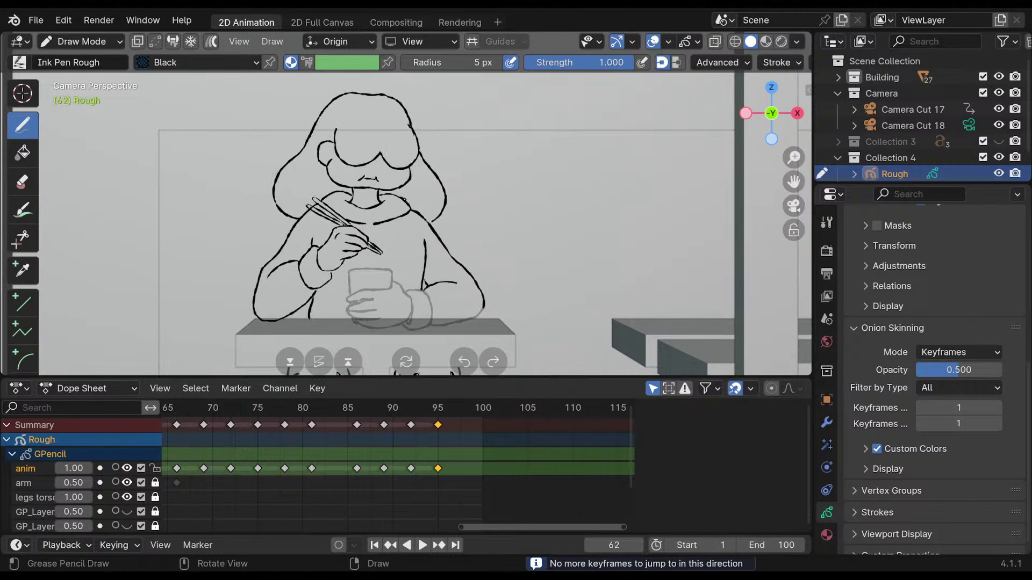
key("Up")
key("Up")
key("Up")
key("Up")
key("Up")
key("Up")
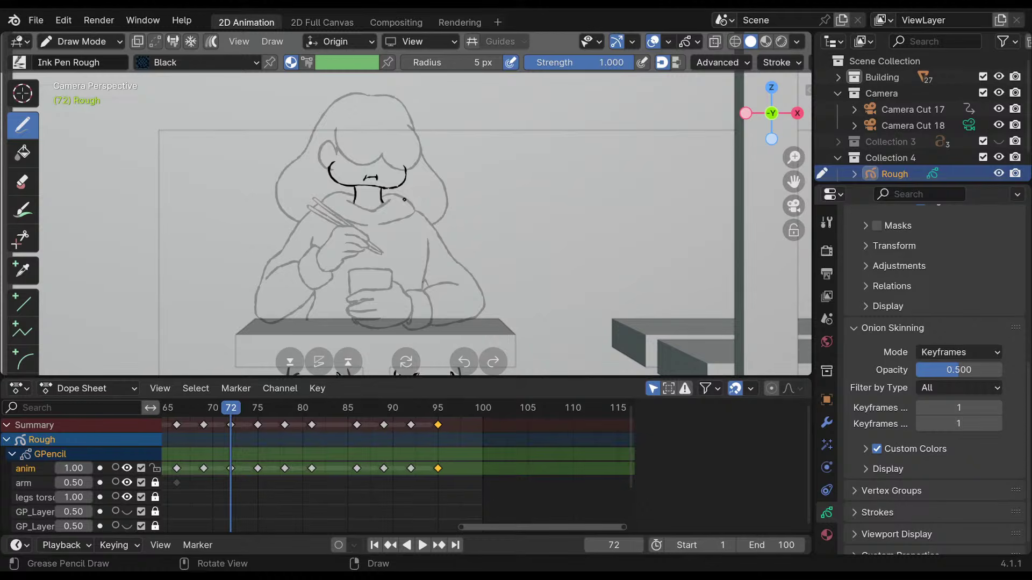
key("Up")
key("Up")
key("Up")
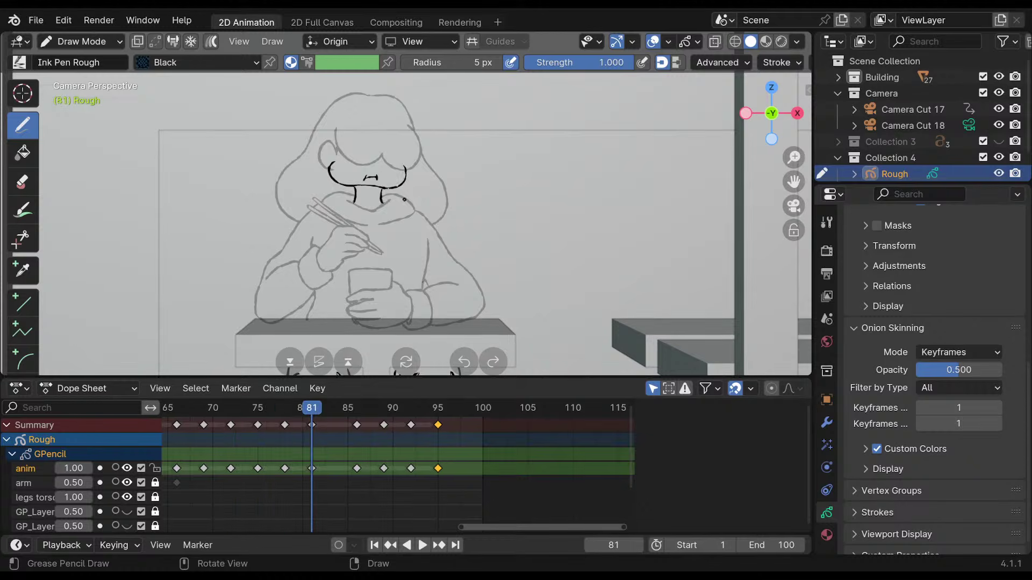
key("Up")
key("Up")
key("Up")
key("Up")
key("Up")
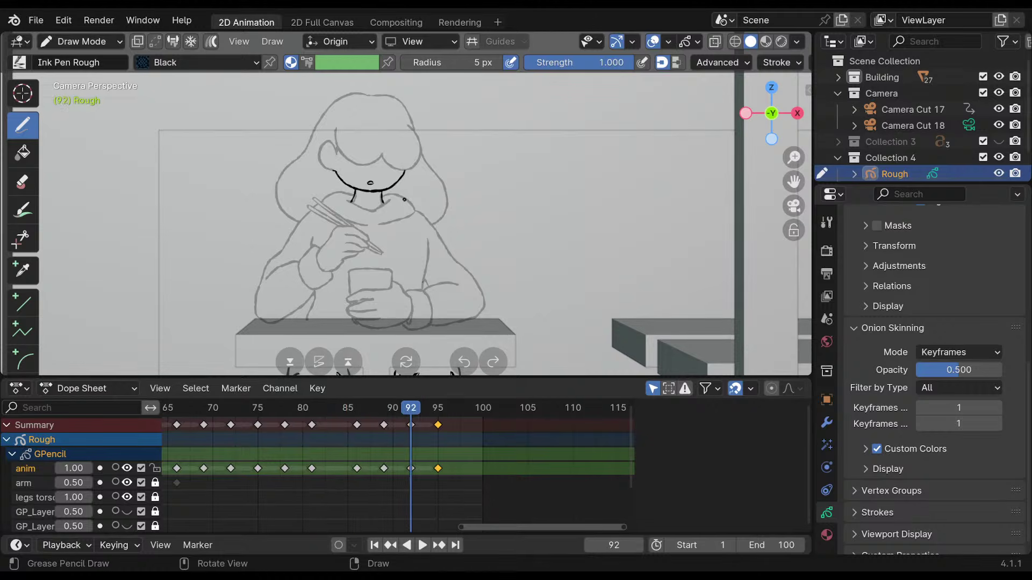
key("Down")
key("Down")
key("Down")
key("Down")
key("Down")
key("Down")
key("Down")
key("Up")
key("Up")
key("Up")
key("Up")
key("Up")
key("Up")
key("Up")
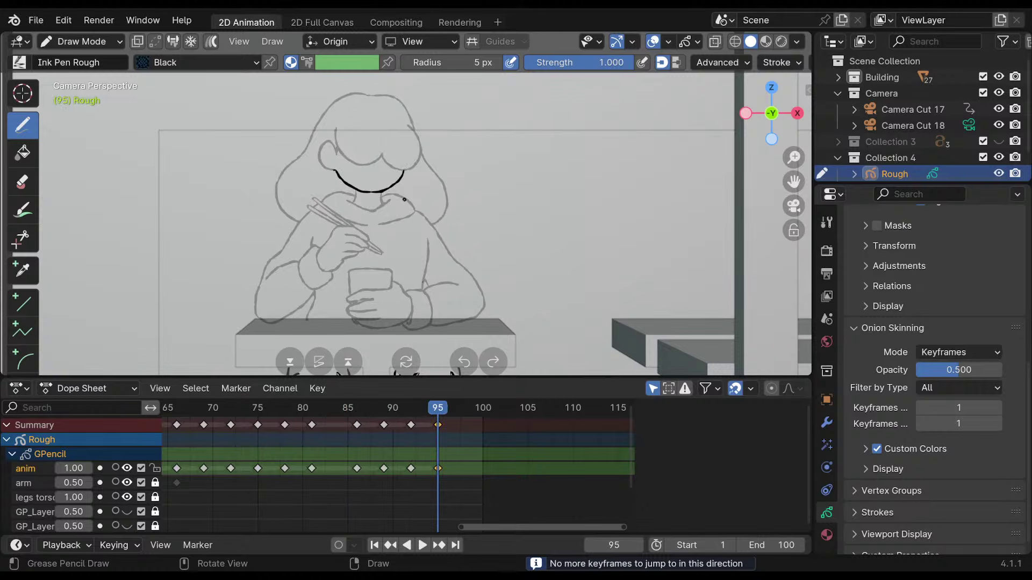
Flip back through the keyframes before frame 95 and forward again to examine the jaw, mouth and neck motion.
key("Down")
key("Down")
key("Down")
key("Down")
key("Down")
key("Down")
key("Down")
key("Down")
key("Down")
key("Up")
key("Up")
key("Up")
key("Up")
key("Up")
key("Up")
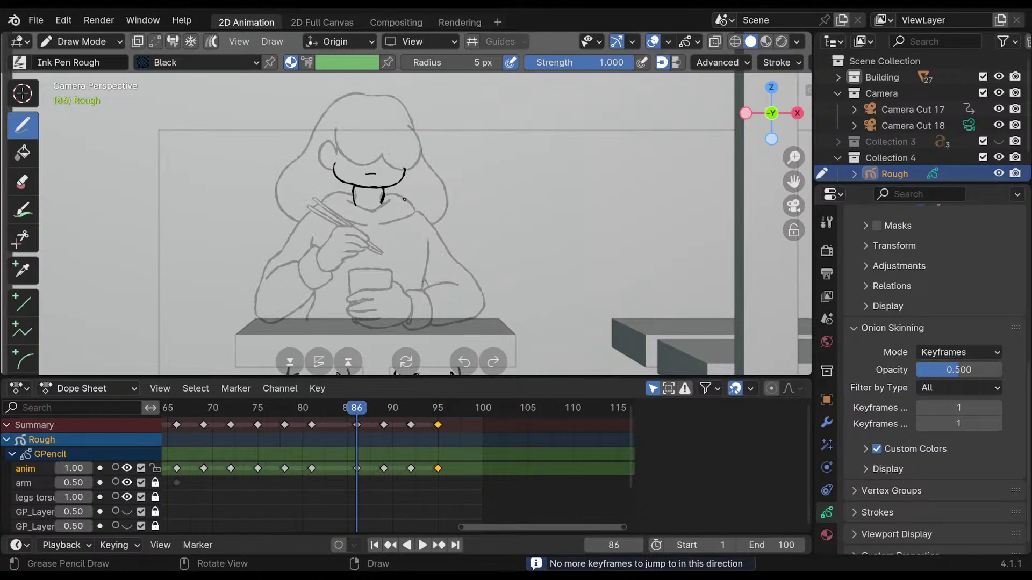
key("Up")
key("Up")
key("Up")
key("Up")
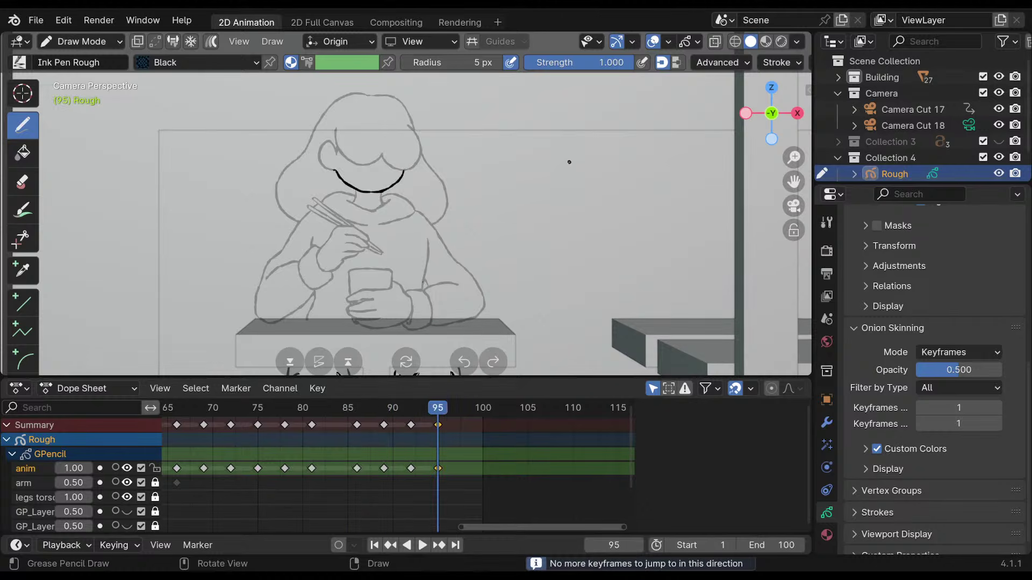
key("Down")
key("Up")
Save the file and play the animation from frame 1, stopping at frame 67.
left_click_drag(460, 528, 384, 528)
key("ctrl+s")
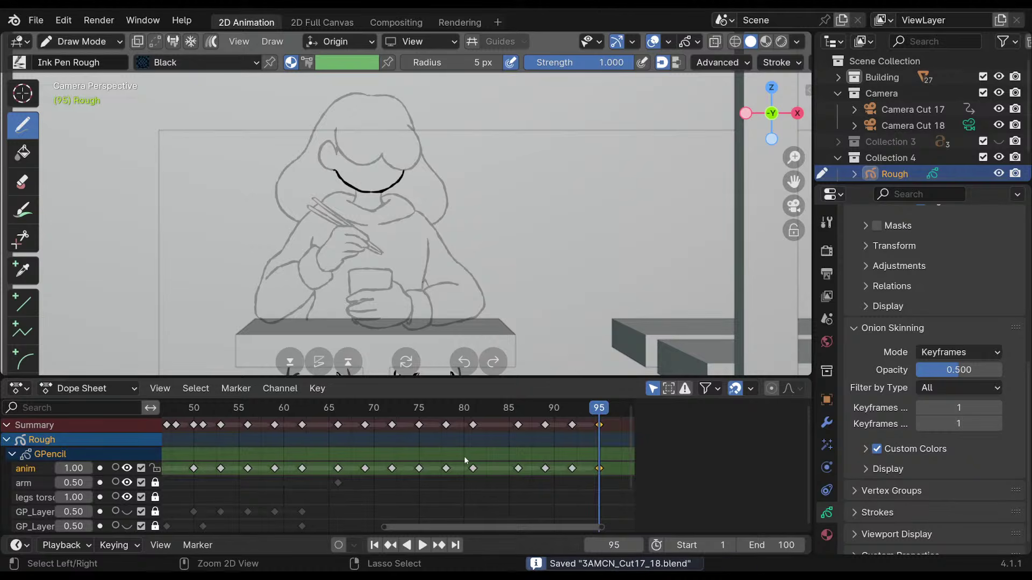
left_click(375, 545)
left_click(422, 545)
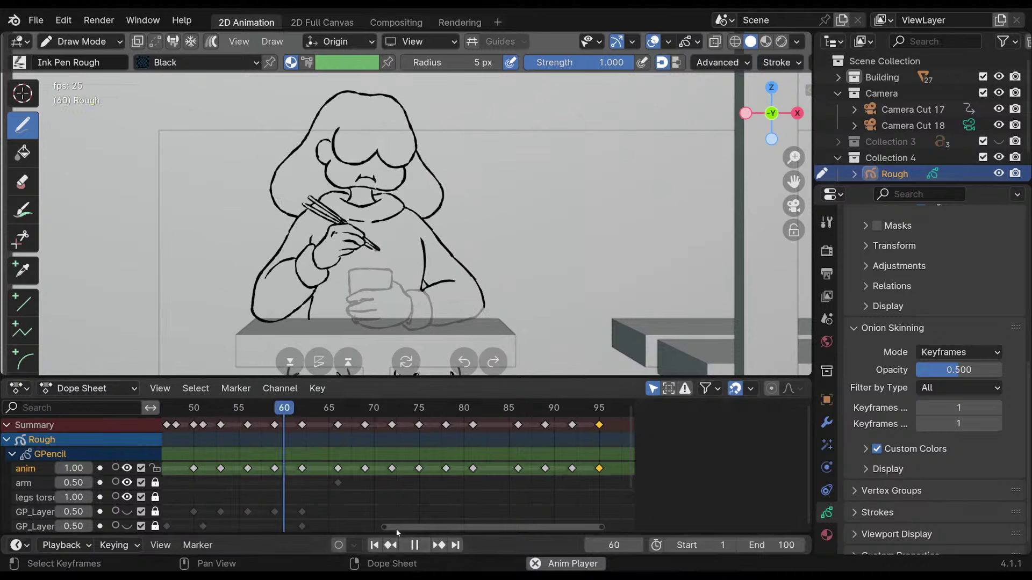
key("space")
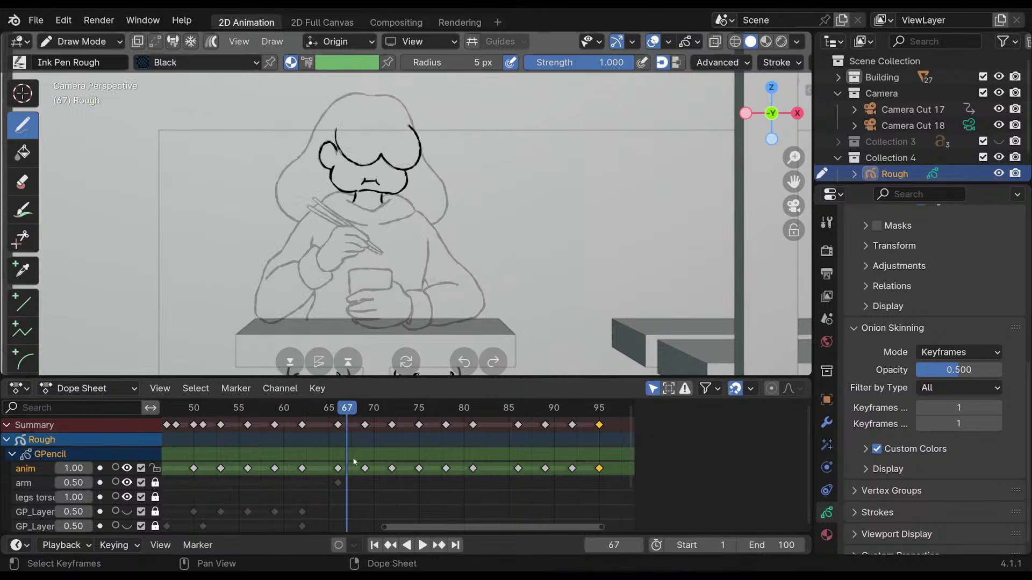
Step frame by frame from 67 to 86 and on through the last keyframes to examine the chewing poses.
key("Right")
key("Right")
key("Right")
key("Right")
key("Right")
key("Right")
key("Right")
key("Right")
key("Right")
key("Right")
key("Right")
key("Right")
key("Right")
key("Right")
key("Right")
key("Right")
key("Right")
key("Right")
key("Right")
key("Right")
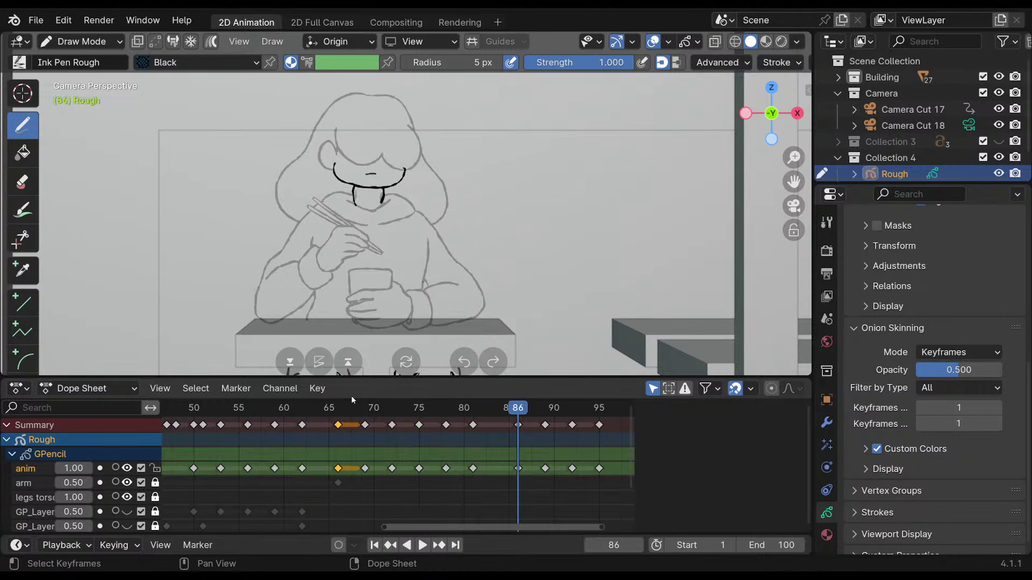
key("Up")
key("Up")
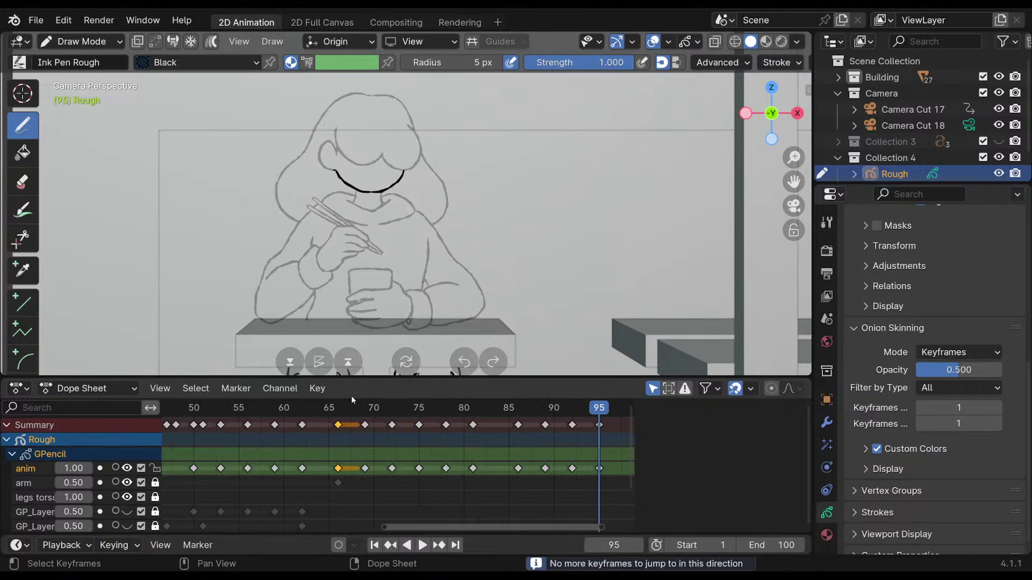
Examine the frame 12 drawing up close with onion skinning enabled on the anim layer.
left_click(375, 545)
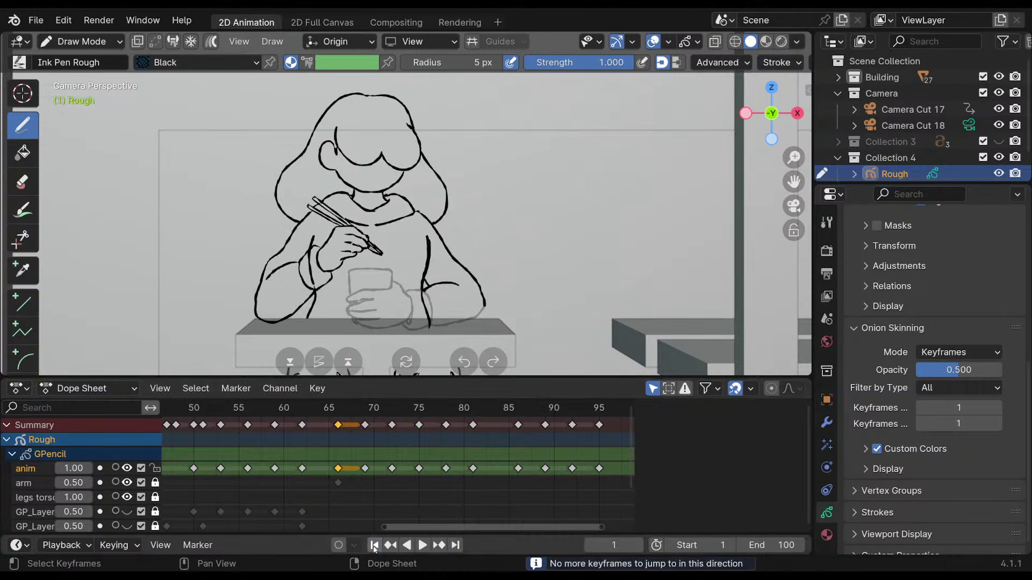
key("Up")
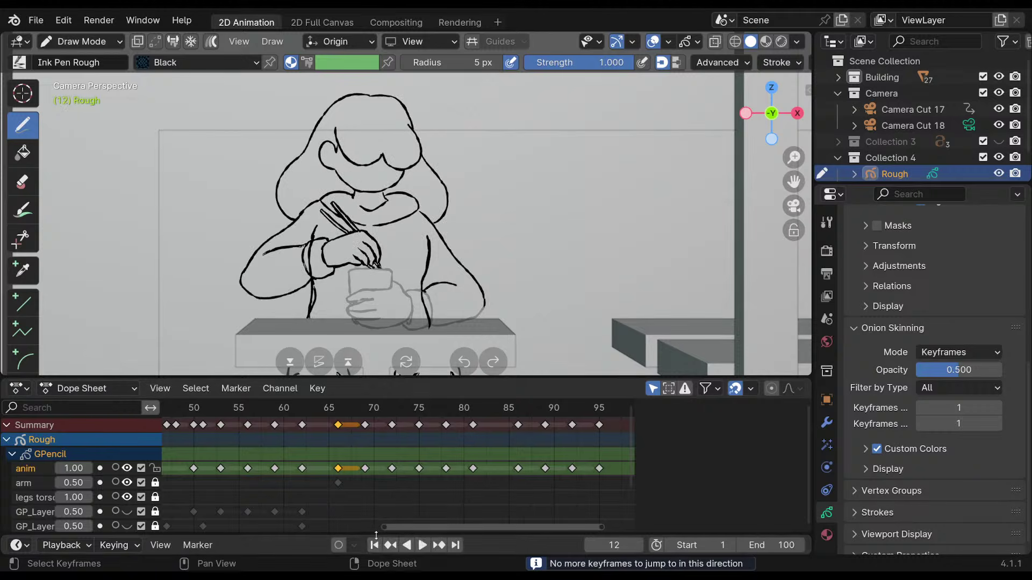
middle_click_drag(180, 480, 352, 463)
middle_click_drag(186, 455, 434, 470)
left_click(390, 467)
scroll(403, 153, "up", 5)
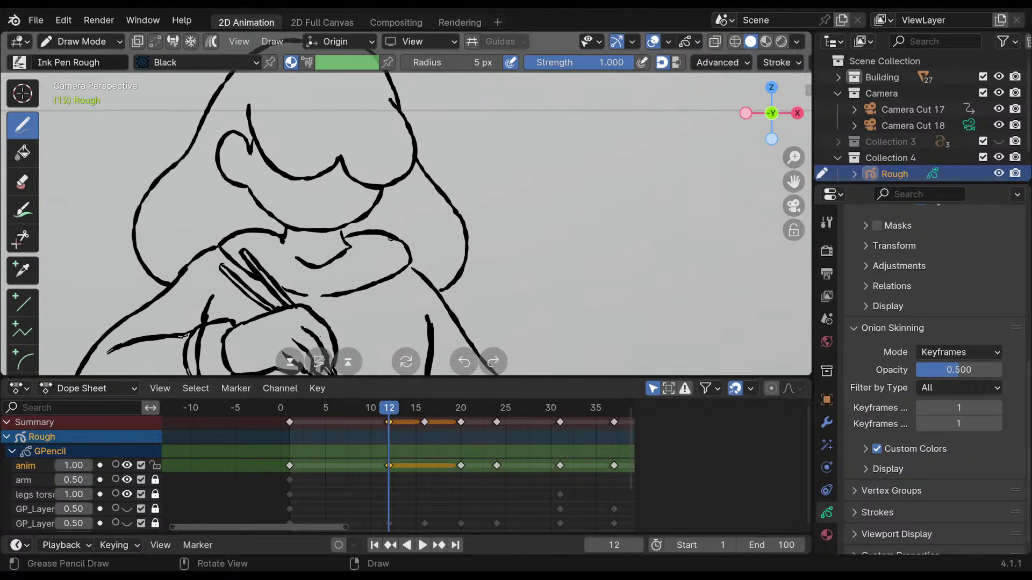
left_click(114, 466)
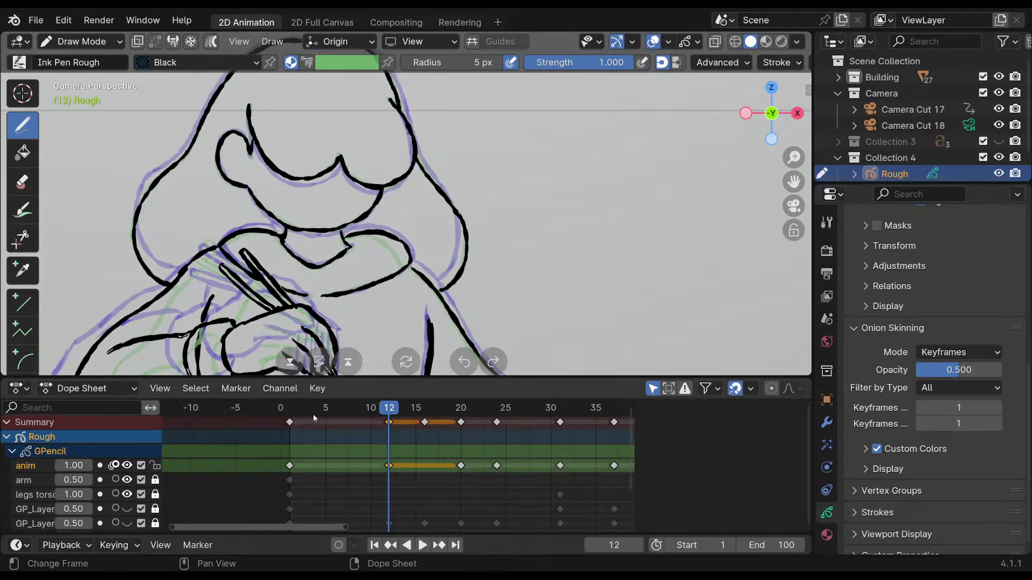
Play the animation from frame 1 with the whole character in view, stopping at frame 81.
left_click(292, 411)
key("space")
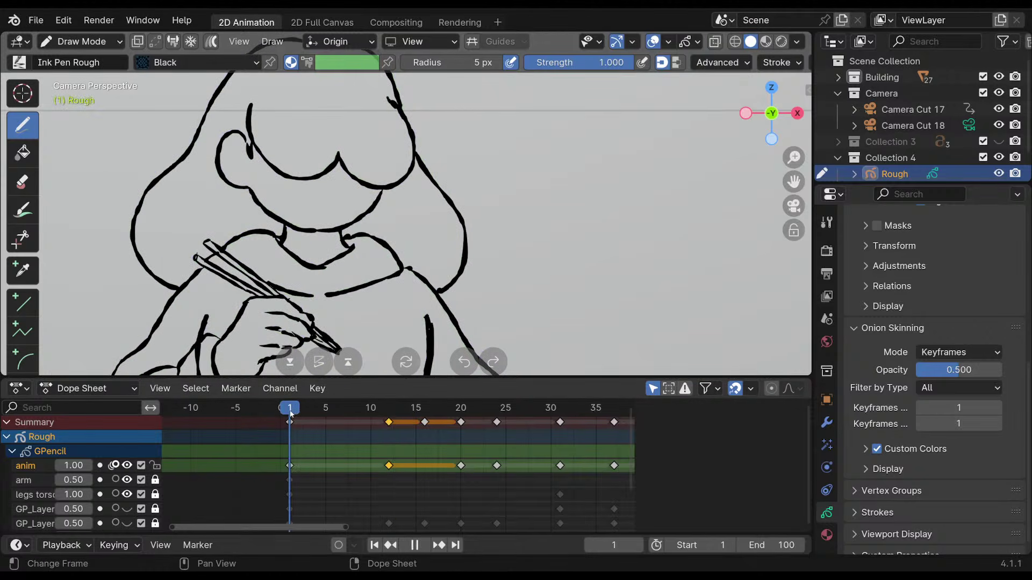
key("space")
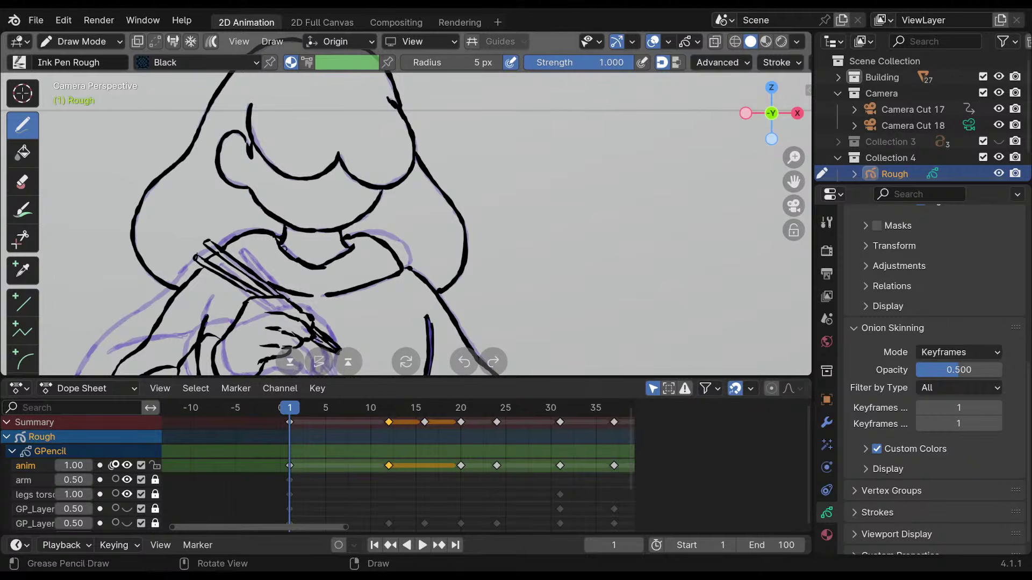
mouse_move(284, 238)
middle_mouse_down("ctrl")
mouse_move(446, 269)
mouse_move(448, 228)
mouse_move(437, 272)
middle_mouse_up("ctrl")
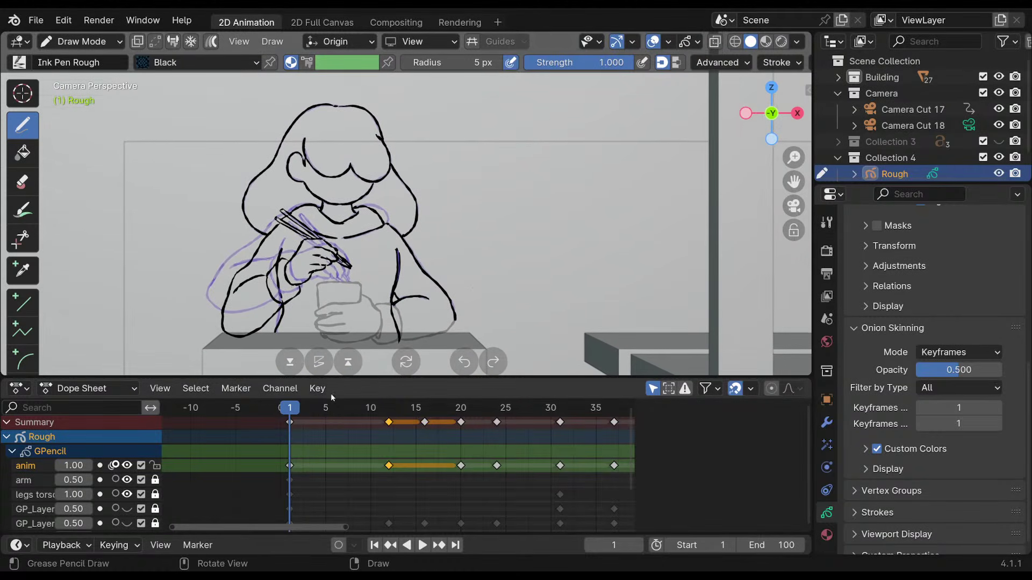
left_click(422, 545)
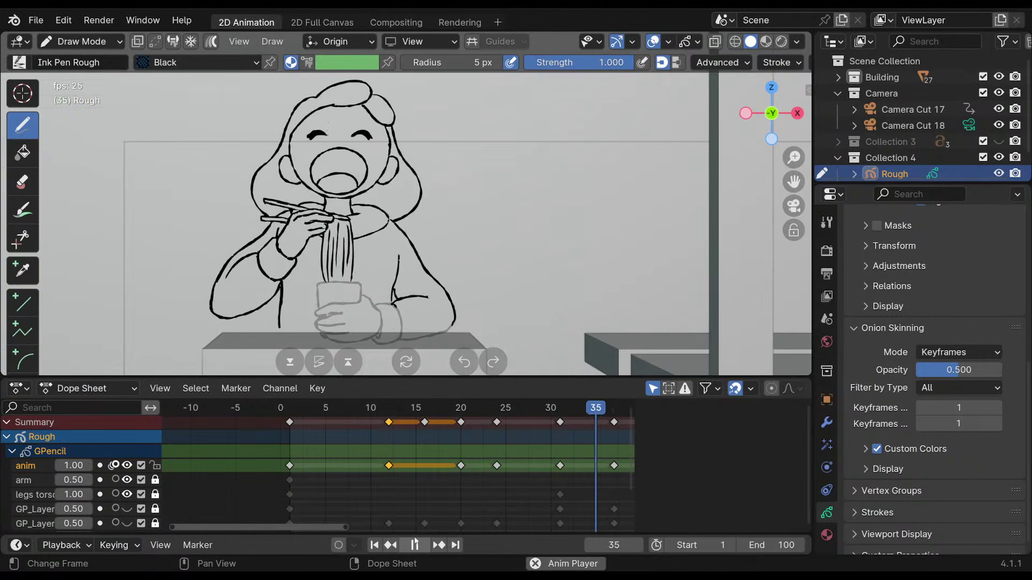
left_click(414, 545)
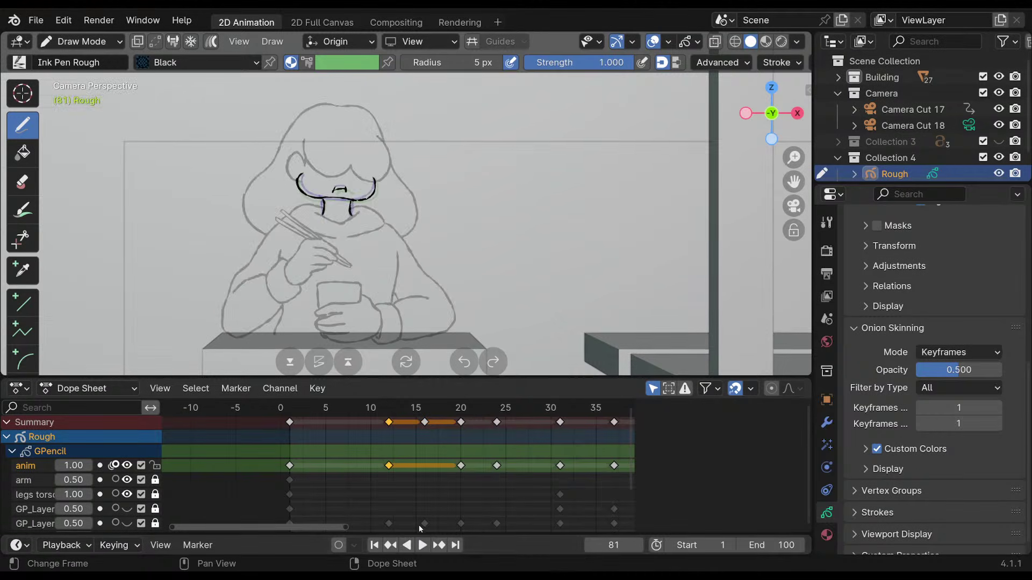
Flip through the noodle-slurping keyframes between frames 31 and 56 with onion skinning off, ending on frame 56.
middle_click_drag(531, 446, 322, 442)
middle_click_drag(522, 445, 288, 445)
left_click_drag(307, 409, 342, 484)
key("Down")
key("Down")
key("Down")
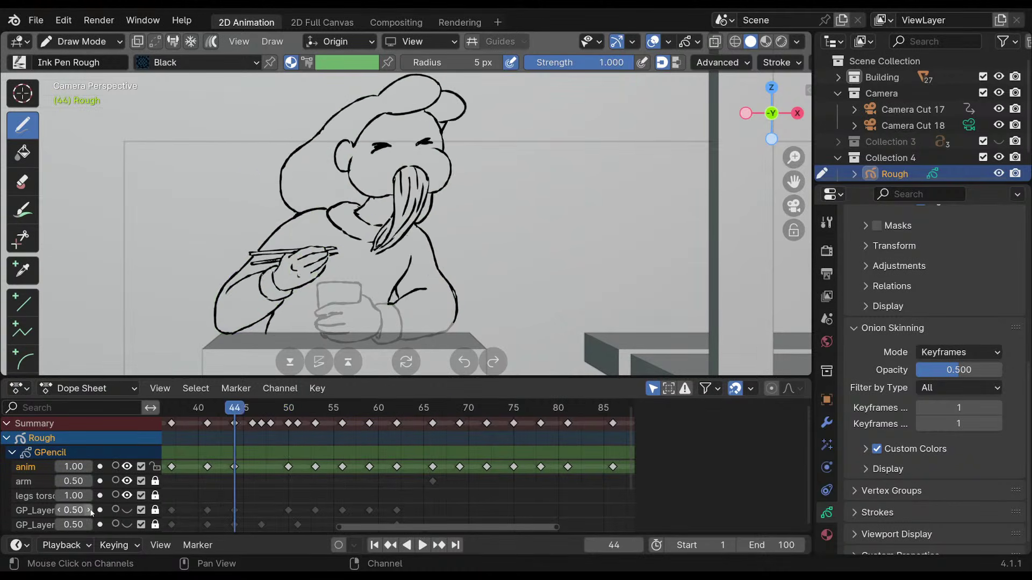
key("Up")
key("Up")
key("Up")
key("Down")
key("Down")
key("Down")
key("Down")
key("Down")
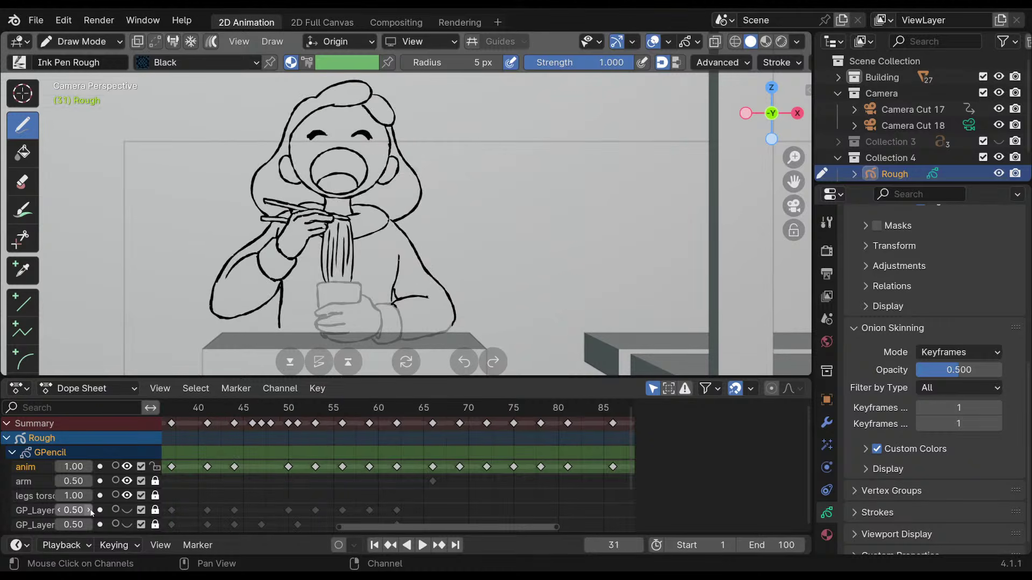
key("Up")
key("Up")
key("Up")
key("Up")
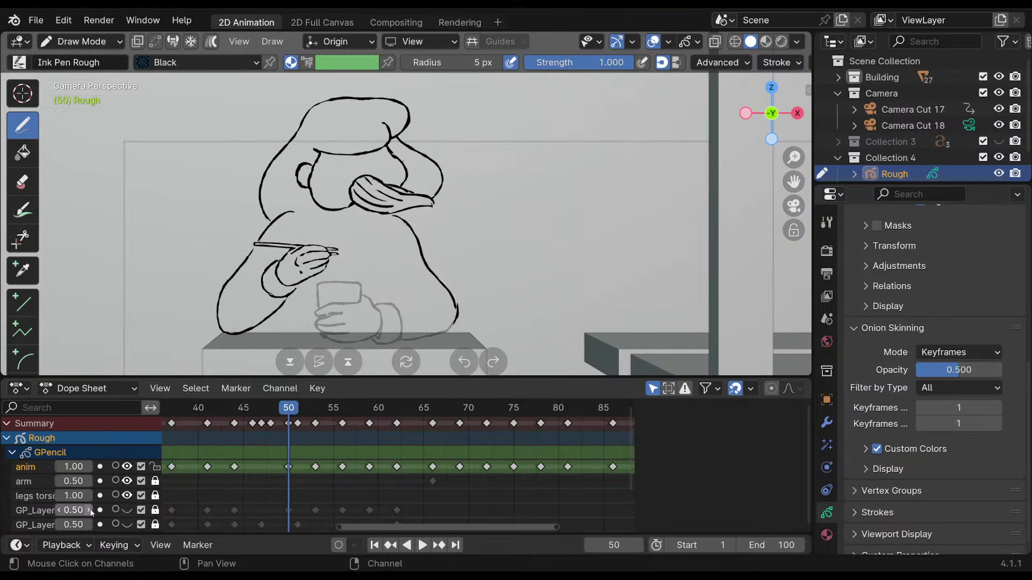
key("Up")
key("Up")
key("Down")
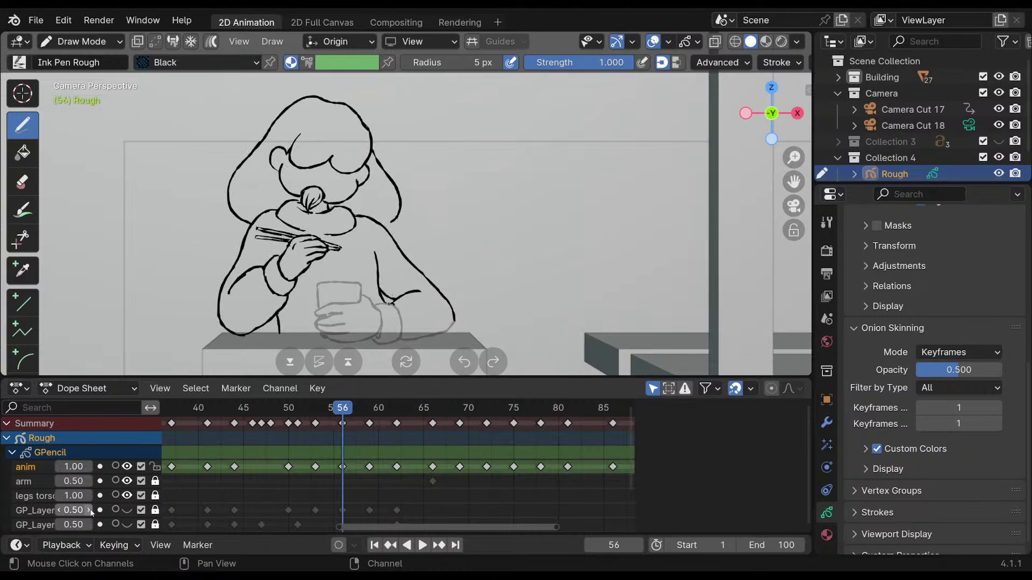
Compare the frame 56 drawing with its neighbouring keyframes using onion skinning on the anim layer.
middle_click_drag(411, 162, 422, 207, "shift")
middle_click_drag(422, 206, 426, 129, "ctrl")
left_click(343, 468)
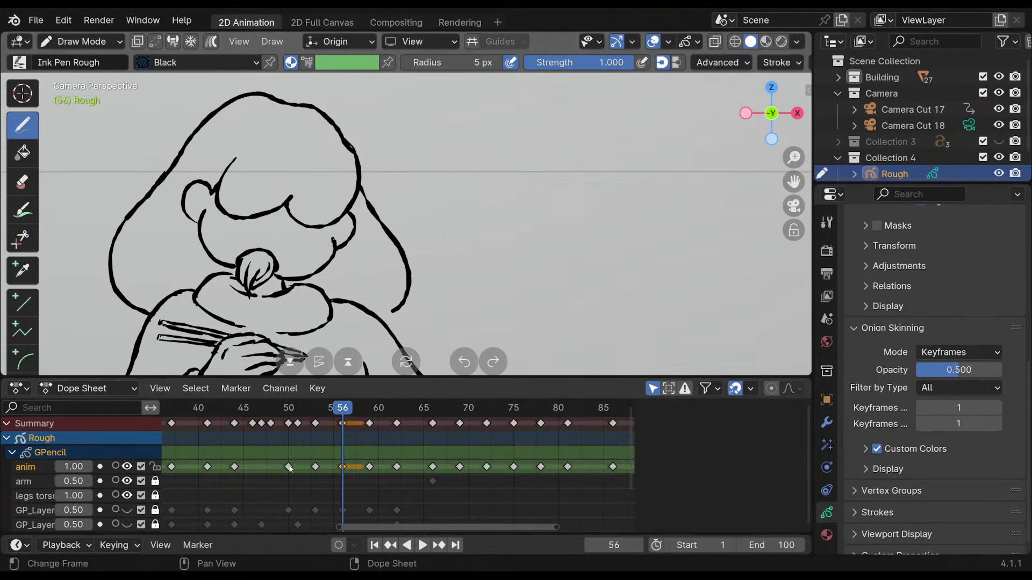
left_click(114, 467)
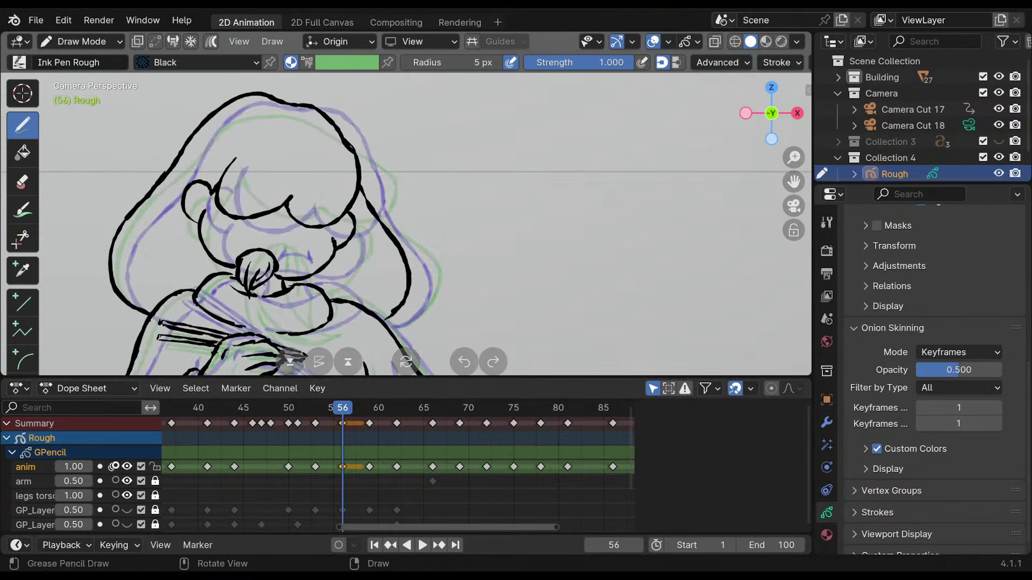
key("Up")
key("Down")
key("Down")
key("Down")
middle_click_drag(400, 292, 460, 205, "shift")
key("Up")
key("Down")
Check the poses around frame 53 without onion skinning, then re-enable it on the anim layer at frame 50.
left_click(115, 468)
key("Down")
key("Up")
key("Up")
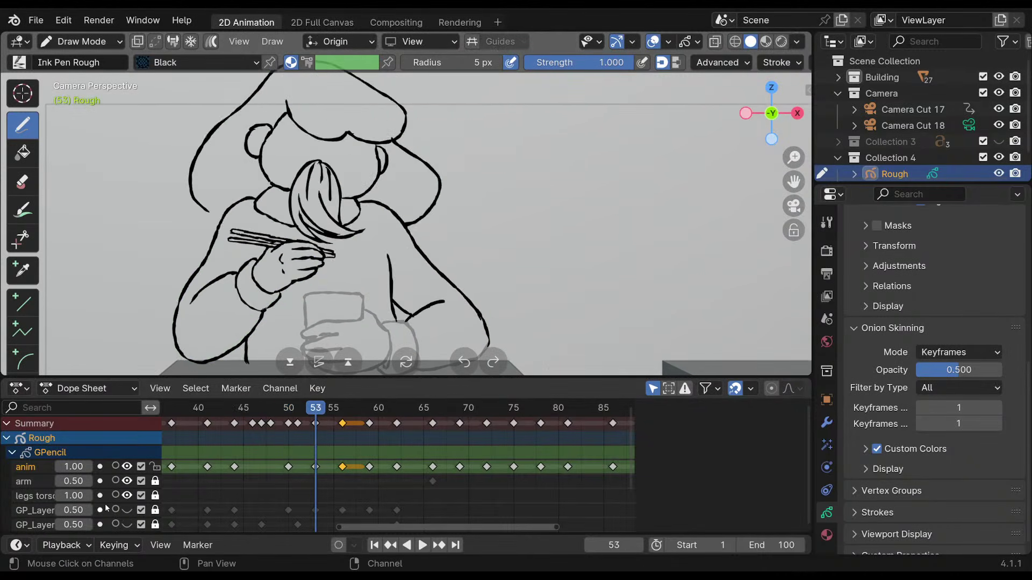
key("Down")
key("Down")
left_click(114, 466)
scroll(389, 268, "up", 3)
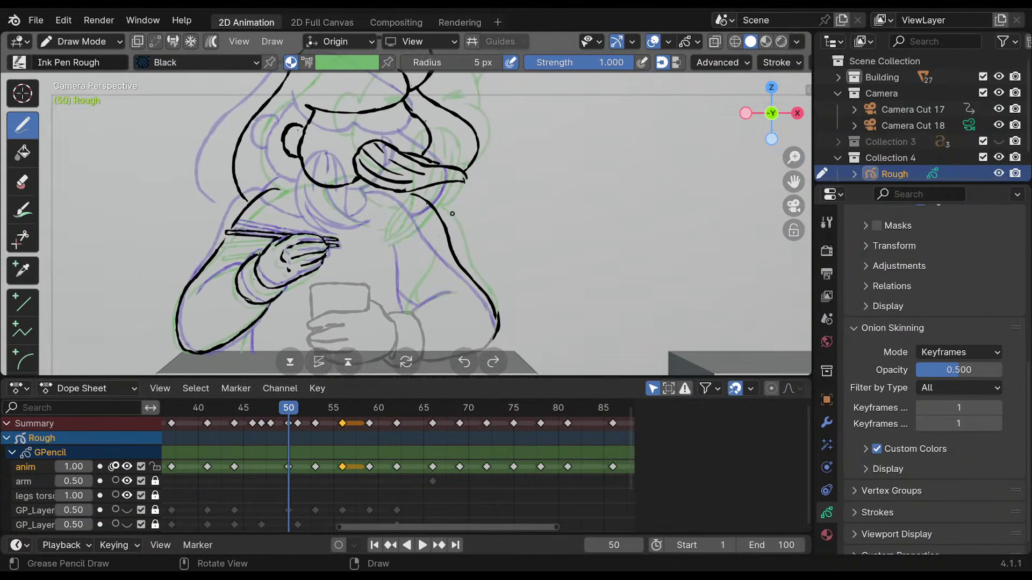
Draw the missing torso edge beside the character's resting arm and the sleeve folds at its elbow on frame 50.
left_click_drag(400, 285, 391, 340)
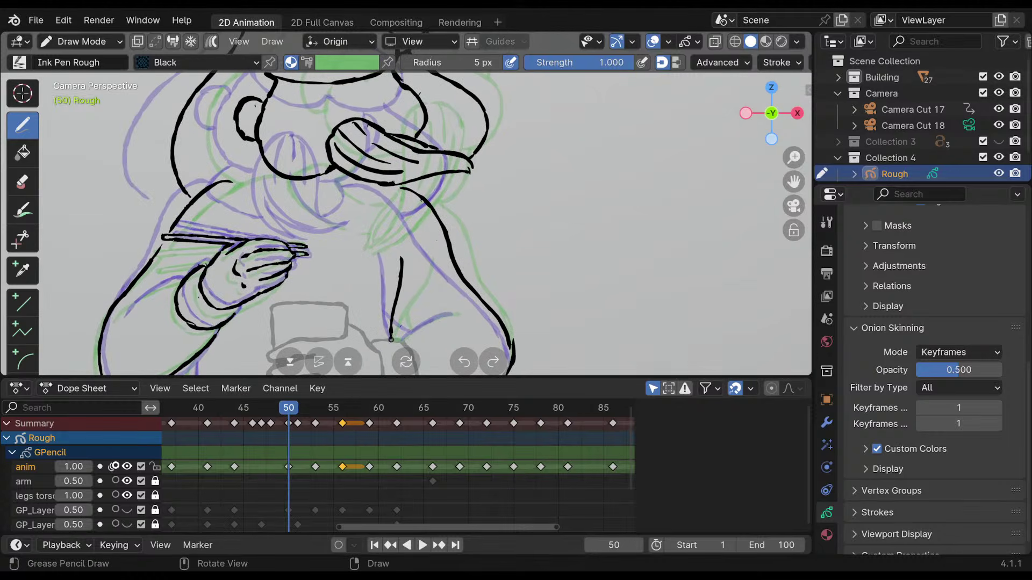
middle_click_drag(412, 323, 424, 318, "shift")
left_click_drag(419, 324, 463, 296)
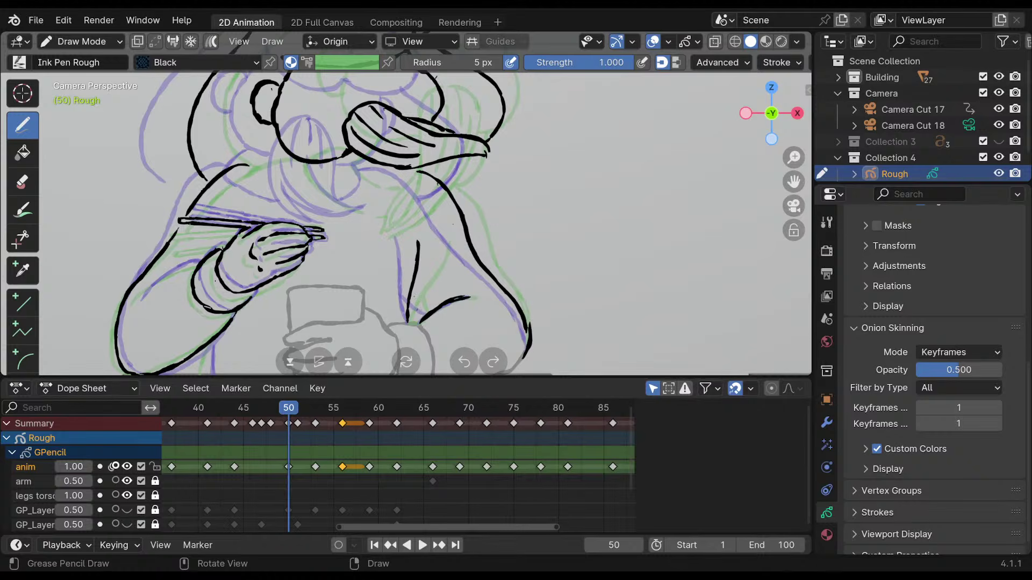
scroll(488, 177, "up", 3)
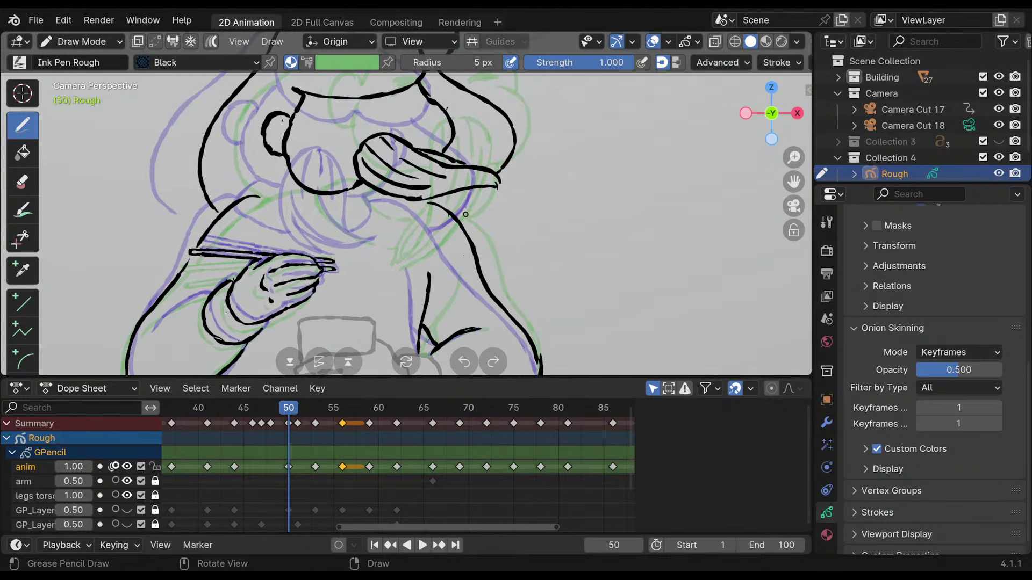
Extend the outer hair line to the noodle tips, continue it below them to the shoulder, and add noodle strand lines on frame 50.
mouse_move(488, 170)
middle_mouse_down("shift")
mouse_move(508, 193)
mouse_move(542, 190)
middle_mouse_up("shift")
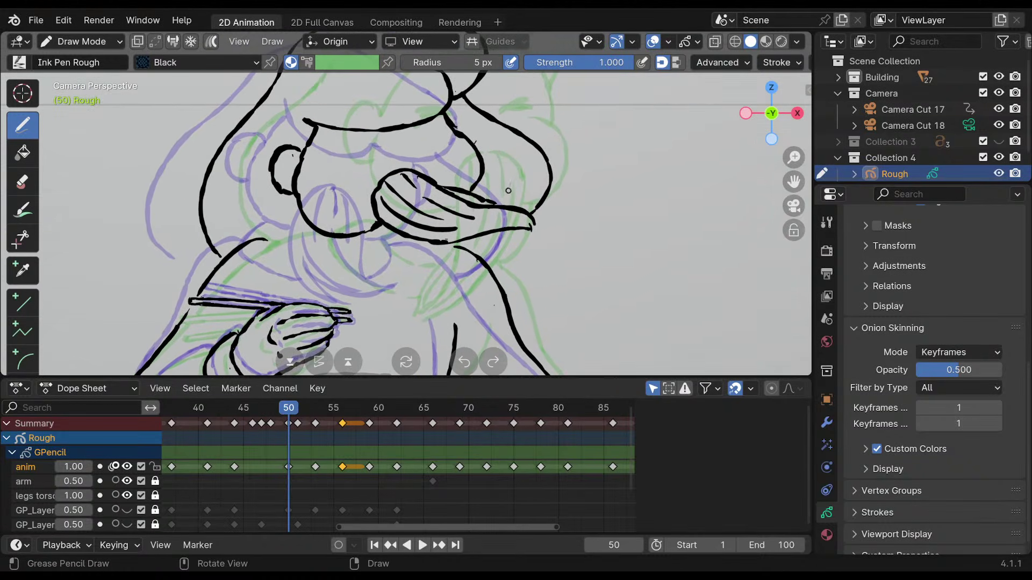
mouse_move(461, 191)
middle_mouse_down("shift")
mouse_move(454, 226)
mouse_move(401, 185)
middle_mouse_up("shift")
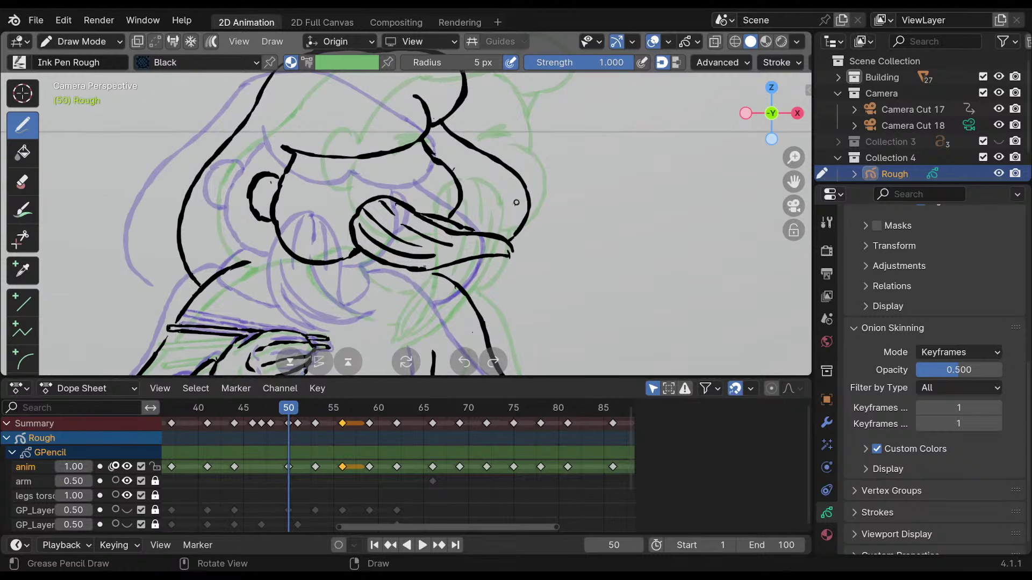
middle_click_drag(522, 228, 443, 257, "shift")
left_click_drag(470, 228, 455, 281)
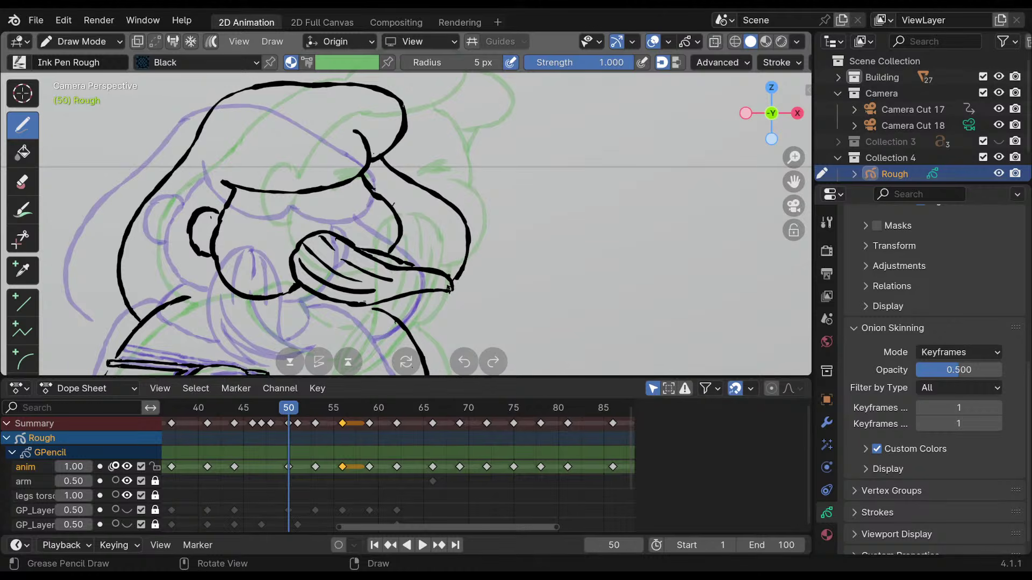
left_click_drag(441, 293, 399, 321)
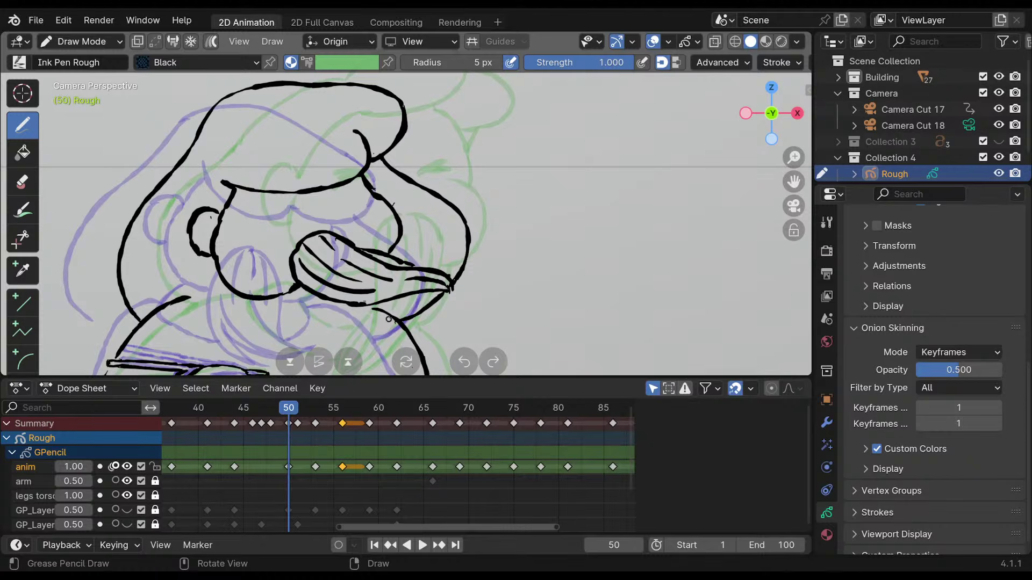
Inspect the frame 50 face, hair and noodles, flipping to the next keyframe and back to compare the drawings.
mouse_move(417, 242)
middle_mouse_down("shift")
mouse_move(473, 188)
mouse_move(449, 185)
middle_mouse_up("shift")
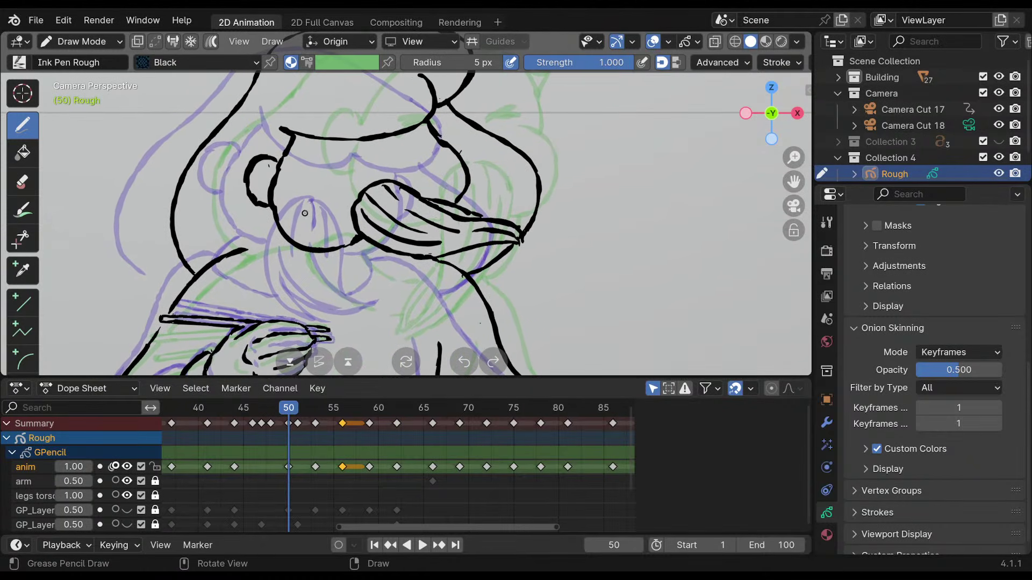
middle_click_drag(304, 213, 404, 239, "shift")
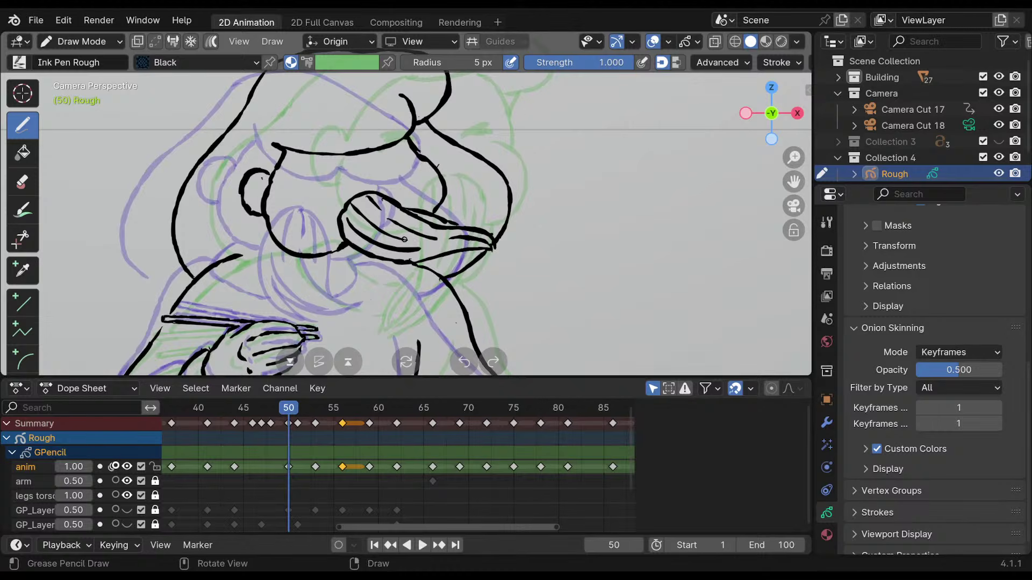
middle_click_drag(405, 239, 436, 209, "shift")
key("Up")
key("Down")
key("Up")
key("Down")
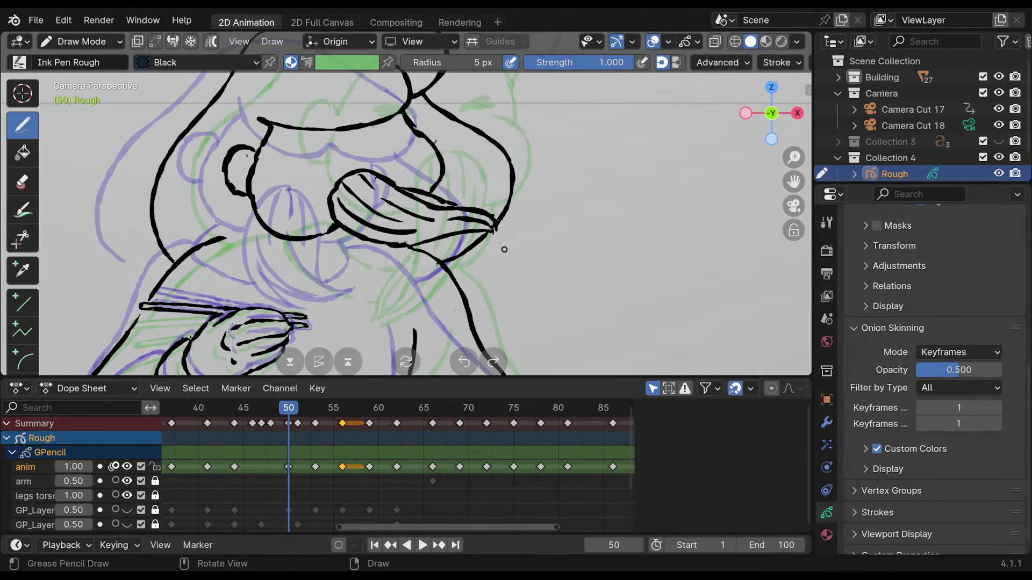
middle_click_drag(465, 239, 441, 226, "shift")
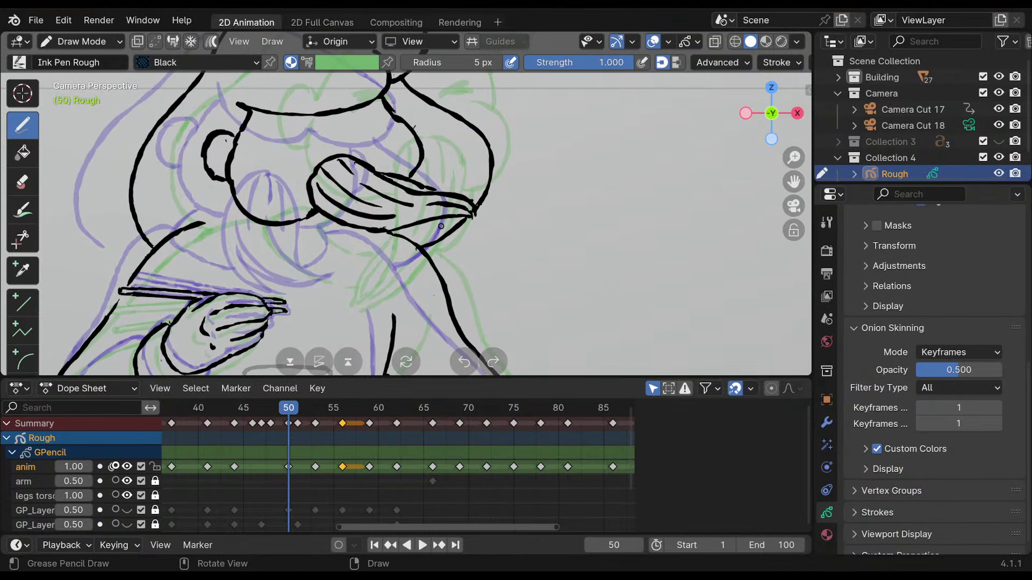
Flip between frames 50 and 53 to compare the neckline and collar in the two drawings.
key("Up")
key("Down")
key("Up")
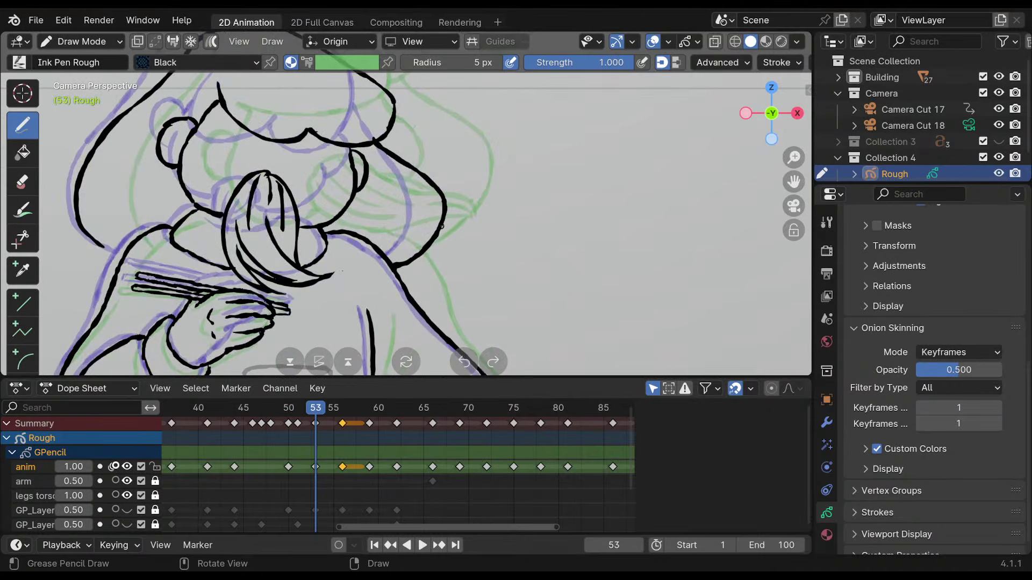
key("Down")
key("Up")
key("Down")
key("Up")
key("Down")
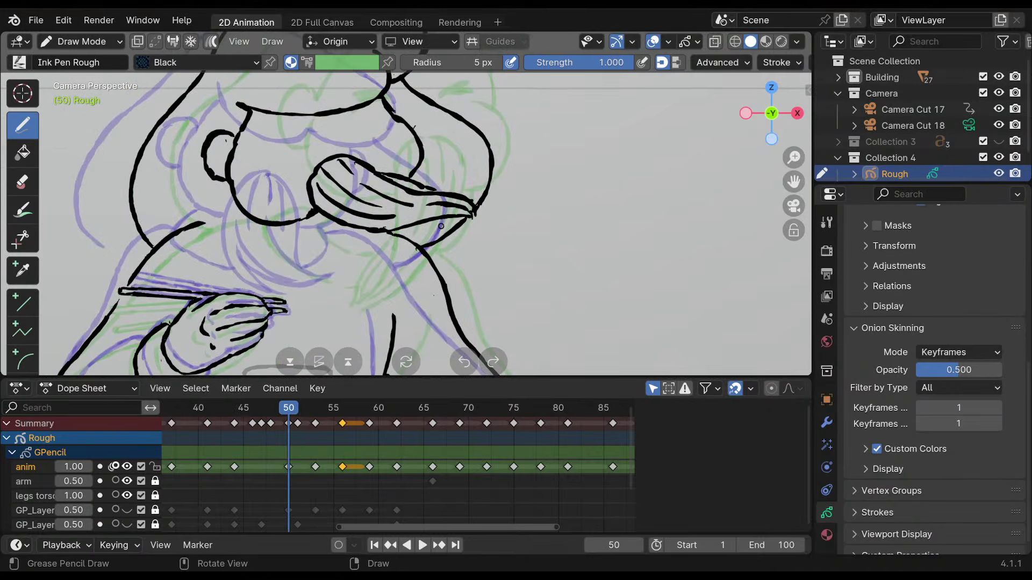
Draw both sides of the collar curve below the chin and noodles on frame 50, using the frame 53 drawing as reference.
left_click_drag(224, 233, 250, 260)
key("Up")
key("Down")
key("Up")
key("Down")
key("Up")
key("Down")
key("Up")
key("Down")
left_click_drag(318, 274, 356, 252)
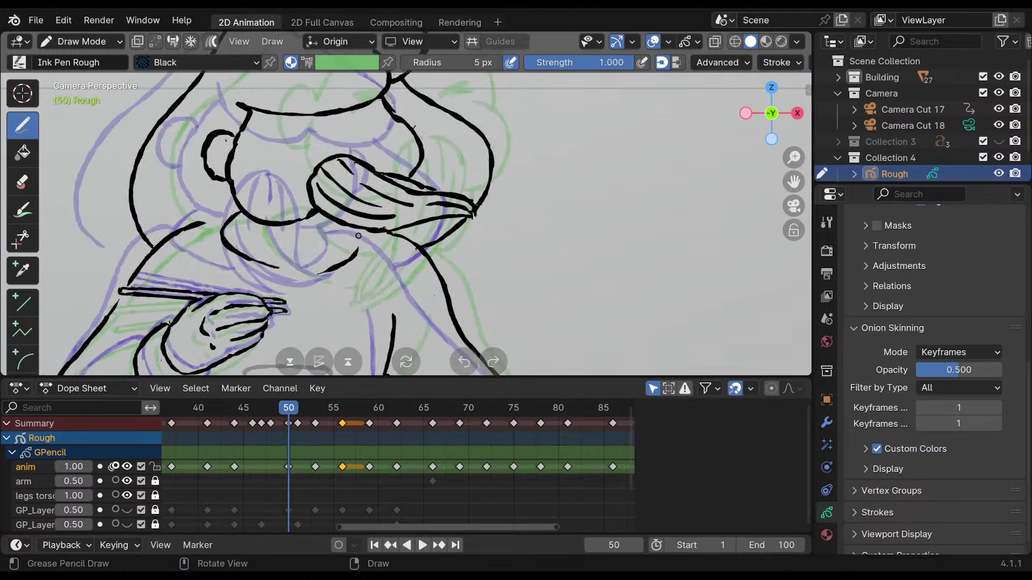
key("ctrl+z")
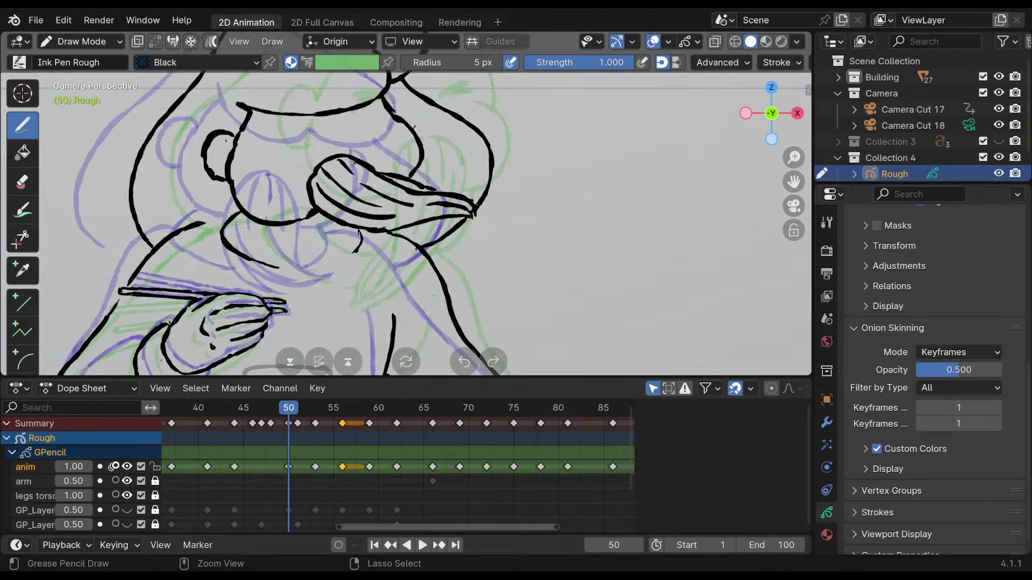
middle_click_drag(425, 227, 435, 211, "shift")
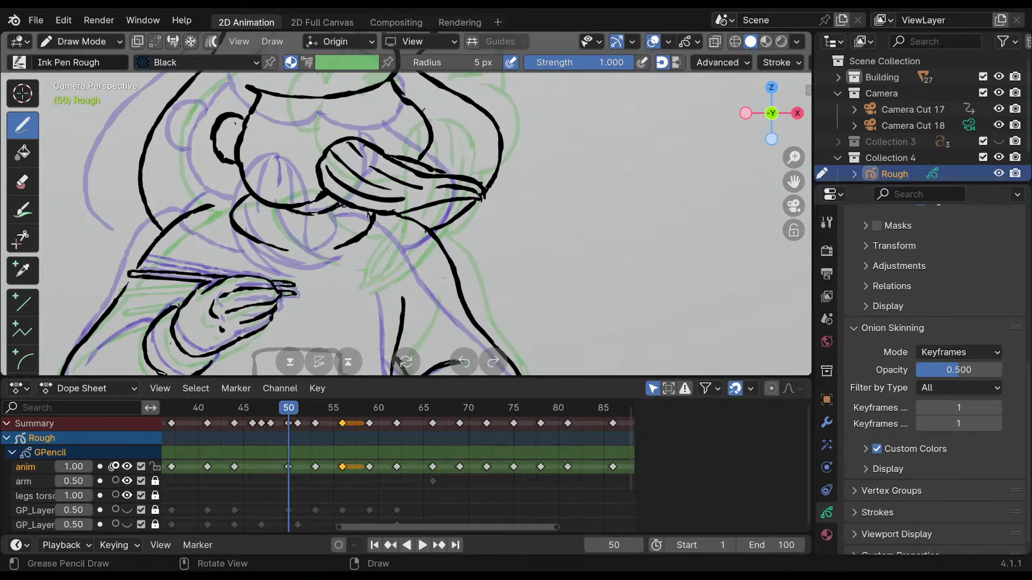
Flip through the keyframes from 53 back to 44 to compare how the collar and head move.
key("Up")
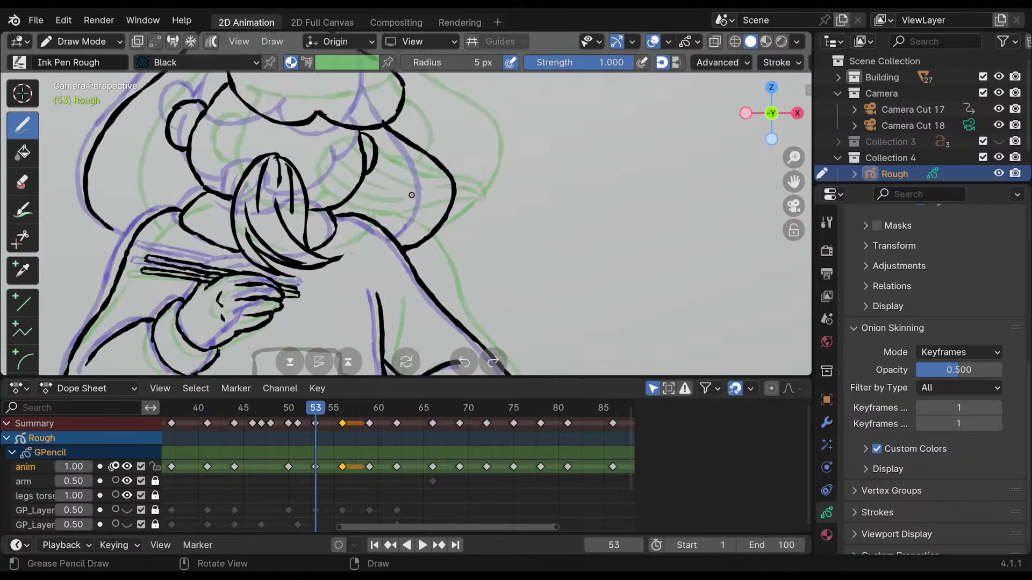
key("Down")
key("Down")
key("Down")
key("Up")
key("Down")
key("Up")
key("Down")
key("Up")
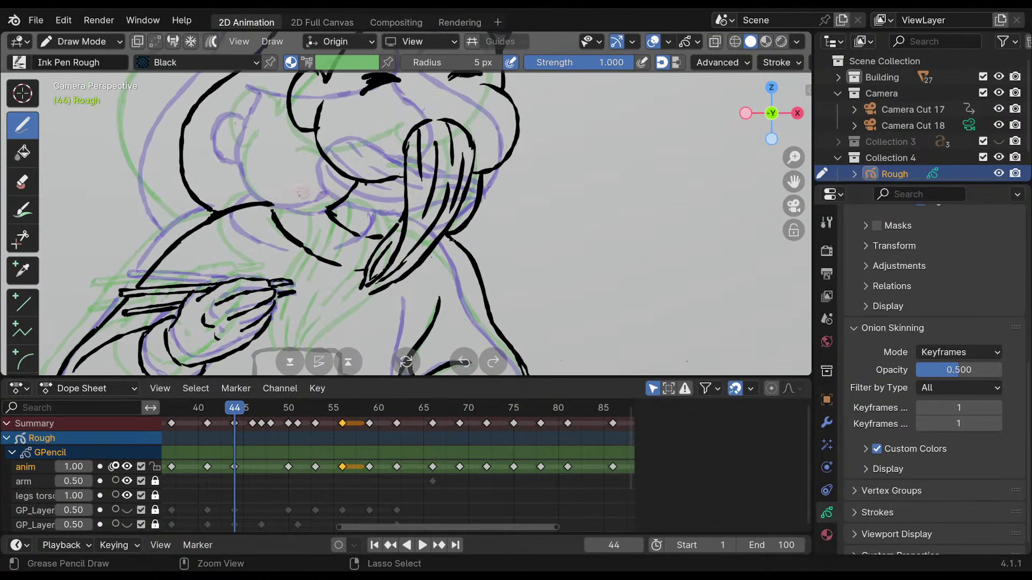
Draw the collar's back edge and the neckline beside the noodles, and strengthen its front curve on frame 44.
mouse_move(342, 196)
left_mouse_down()
mouse_move(297, 190)
mouse_move(269, 215)
left_mouse_up()
key("ctrl+z")
left_click_drag(333, 207, 382, 229)
key("ctrl+z")
key("ctrl+shift+z")
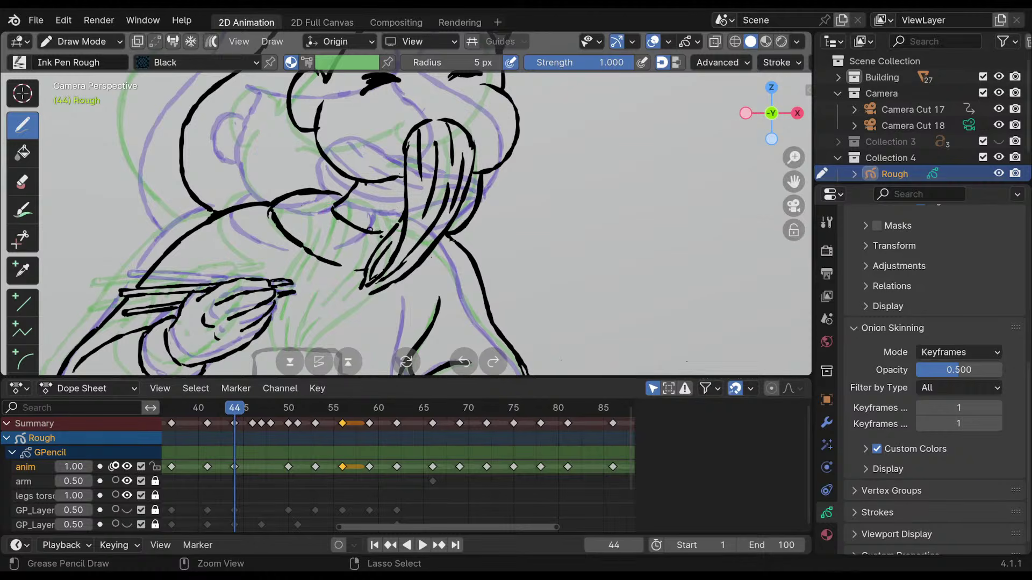
mouse_move(271, 213)
left_mouse_down()
mouse_move(304, 249)
mouse_move(337, 262)
left_mouse_up()
scroll(365, 168, "up", 1)
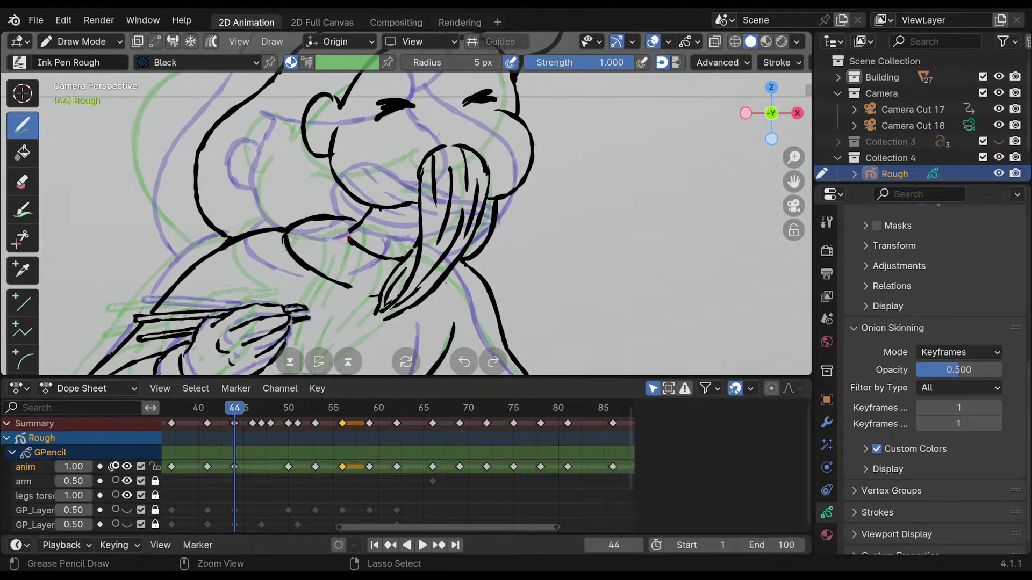
left_click_drag(349, 223, 358, 240, "ctrl")
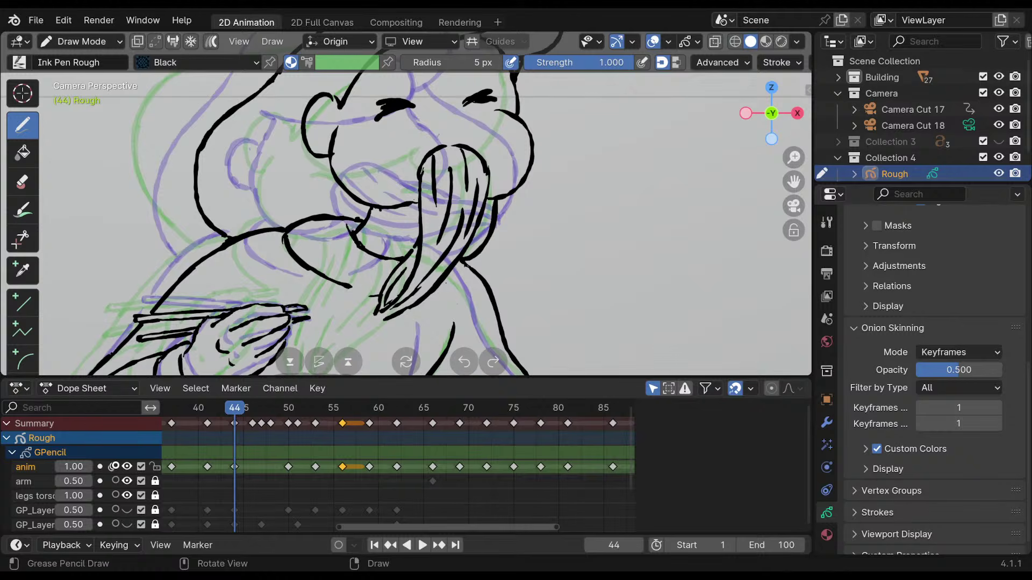
Check the collar against the neighbouring keyframes and restore the camera view on frame 50.
mouse_move(347, 219)
middle_mouse_down("shift")
mouse_move(358, 239)
mouse_move(470, 251)
middle_mouse_up("shift")
key("Up")
key("Up")
key("Down")
key("Down")
key("Up")
middle_click_drag(470, 251, 586, 257)
mouse_move(445, 205)
middle_mouse_down()
mouse_move(425, 214)
mouse_move(564, 212)
mouse_move(444, 215)
mouse_move(421, 202)
mouse_move(568, 202)
mouse_move(456, 205)
mouse_move(555, 202)
mouse_move(511, 199)
mouse_move(554, 206)
mouse_move(470, 141)
mouse_move(432, 154)
middle_mouse_up()
key("KP_0")
middle_click_drag(432, 154, 473, 122, "shift")
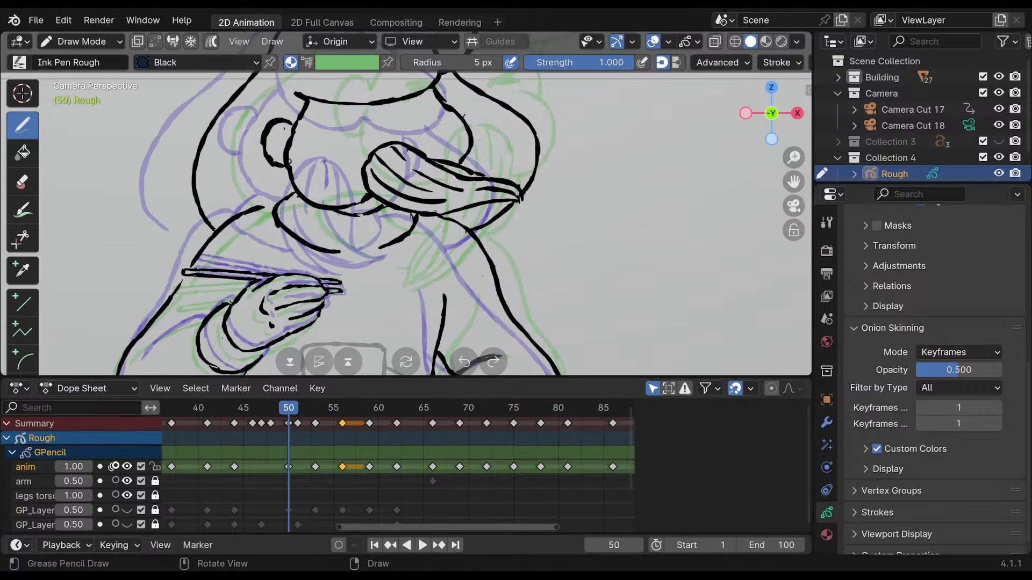
key("ctrl+z")
Flip repeatedly through the keyframes between 44 and 53 to review the flow of the head, collar and shoulders.
key("Down")
key("Up")
key("Down")
key("Up")
key("Up")
key("Down")
key("Down")
key("Up")
key("Up")
key("Down")
key("Up")
key("Up")
key("Down")
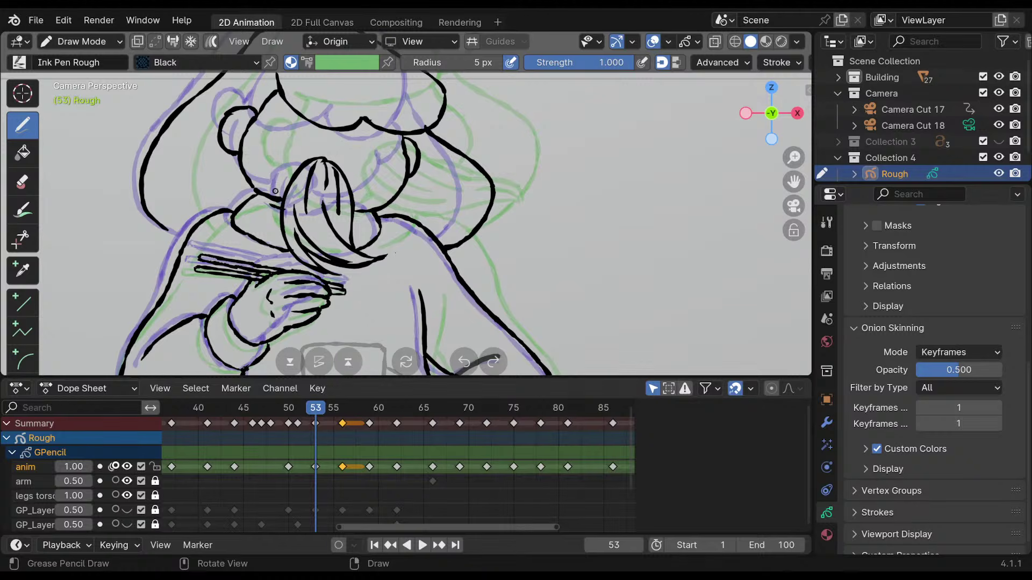
key("Down")
key("Up")
key("Down")
key("Up")
key("Up")
key("Up")
key("Down")
key("Down")
key("Down")
key("Down")
key("Up")
key("Down")
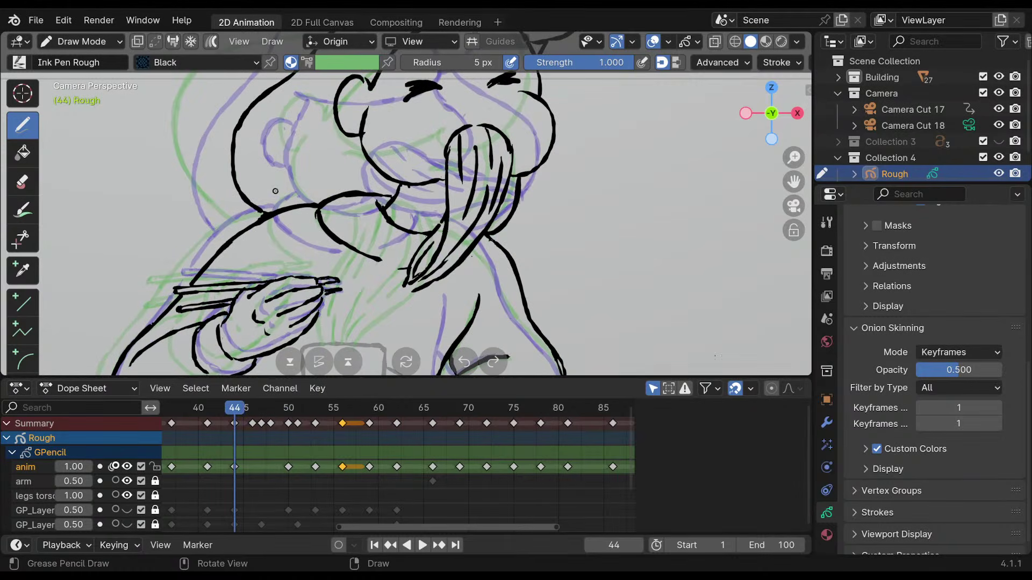
Redraw the shoulder line where it runs into the collar on frame 44.
key("Up")
key("Down")
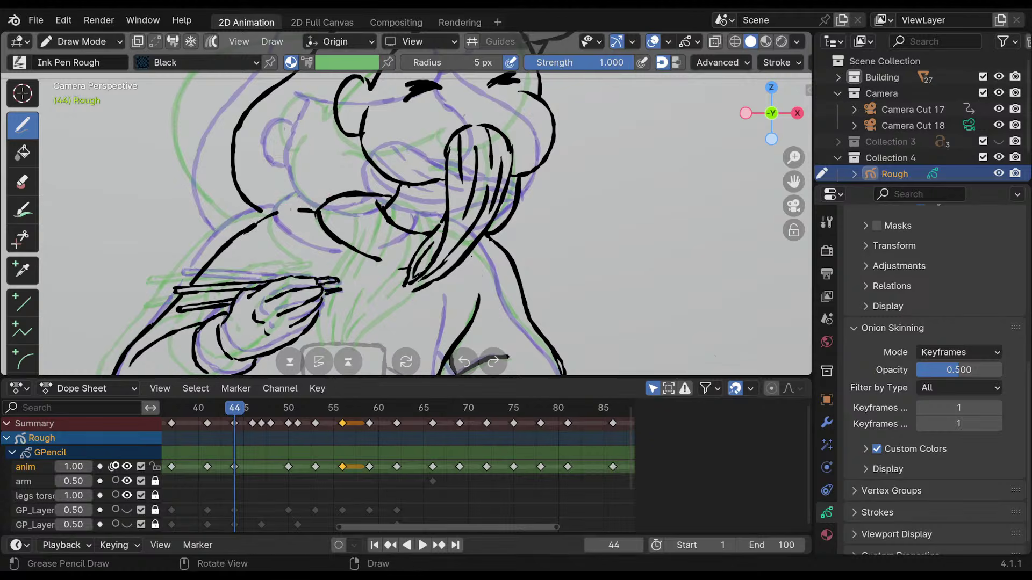
left_click_drag(256, 224, 315, 212)
middle_click_drag(458, 156, 421, 186, "shift")
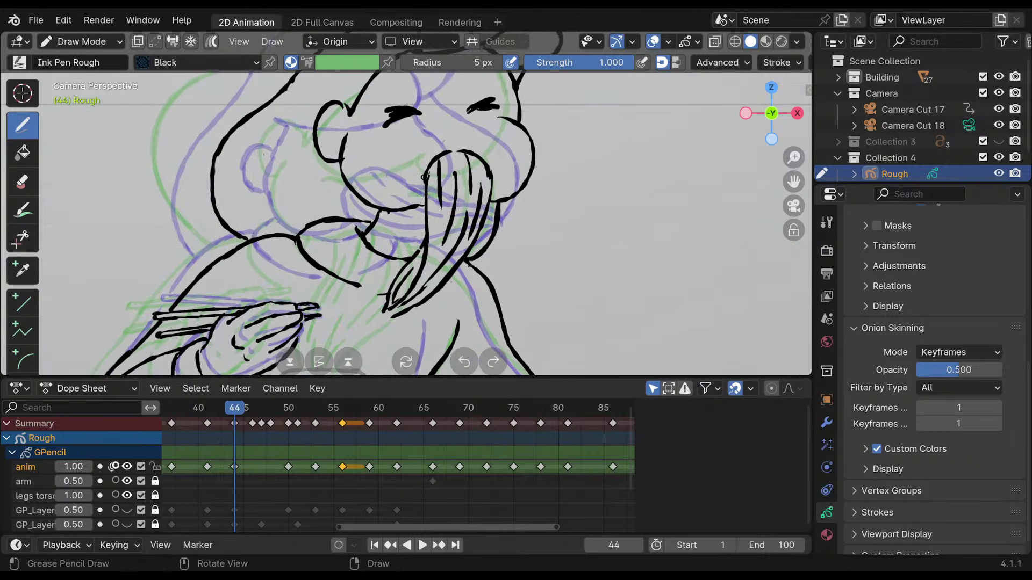
mouse_move(419, 227)
middle_mouse_down("shift")
mouse_move(427, 210)
mouse_move(417, 200)
middle_mouse_up("shift")
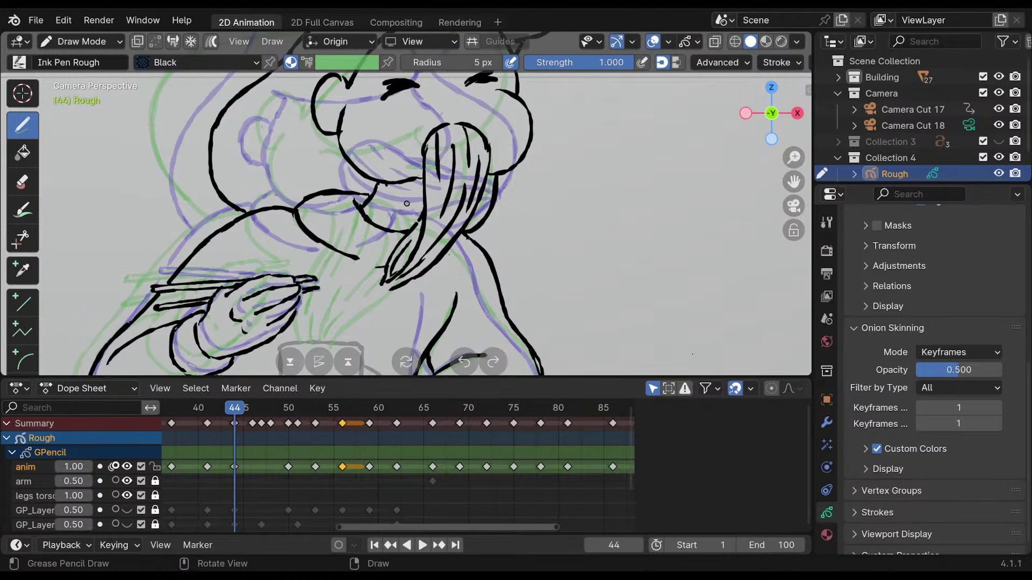
Examine the whole restaurant scene from outside the camera and through the camera view on frame 44.
mouse_move(407, 203)
middle_mouse_down("ctrl")
mouse_move(513, 345)
mouse_move(518, 371)
mouse_move(463, 110)
middle_mouse_up("ctrl")
mouse_move(353, 279)
middle_mouse_down("shift")
mouse_move(438, 155)
mouse_move(487, 169)
mouse_move(446, 299)
mouse_move(475, 136)
mouse_move(460, 221)
mouse_move(515, 230)
mouse_move(494, 229)
mouse_move(494, 214)
mouse_move(510, 205)
mouse_move(503, 189)
mouse_move(494, 202)
mouse_move(493, 137)
middle_mouse_up("shift")
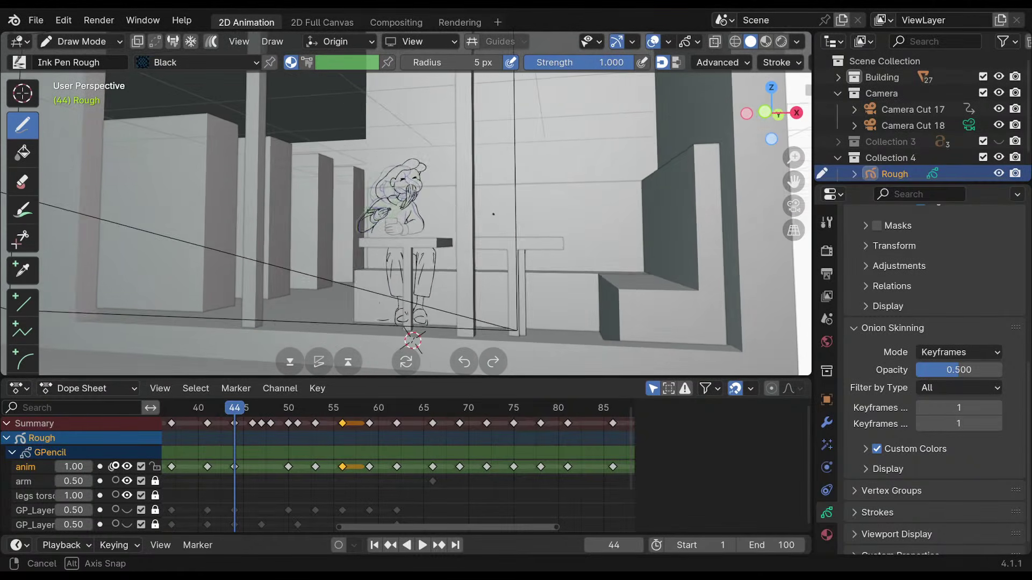
key("KP_0")
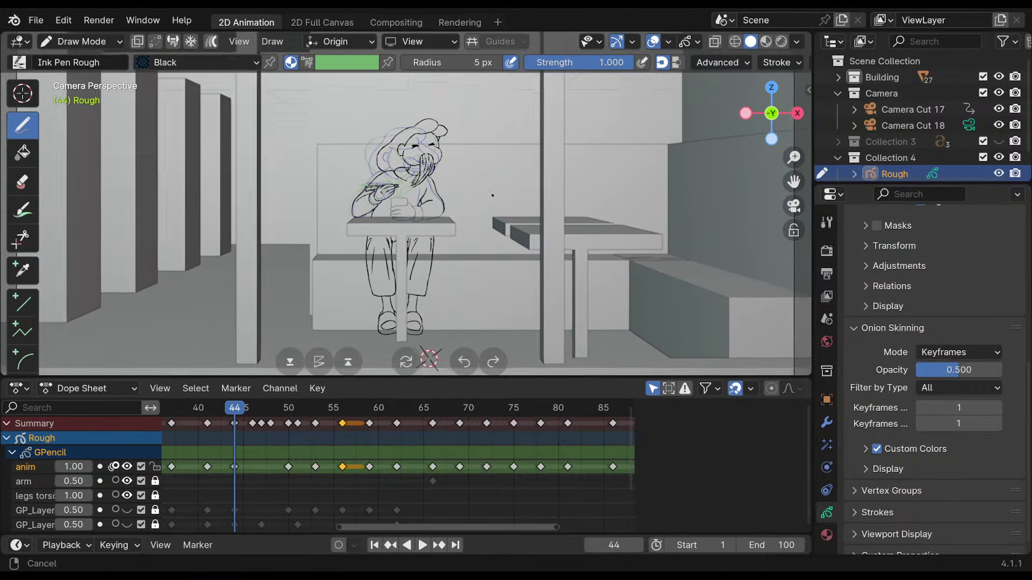
scroll(493, 198, "down", 3)
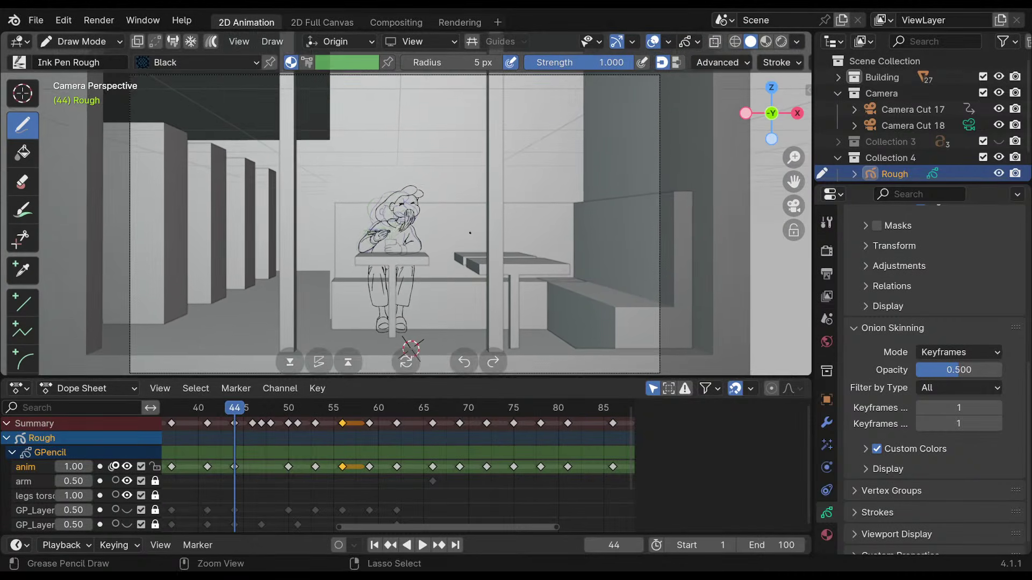
mouse_move(470, 233)
middle_mouse_down("ctrl")
mouse_move(475, 250)
mouse_move(457, 229)
mouse_move(465, 215)
mouse_move(457, 217)
middle_mouse_up("ctrl")
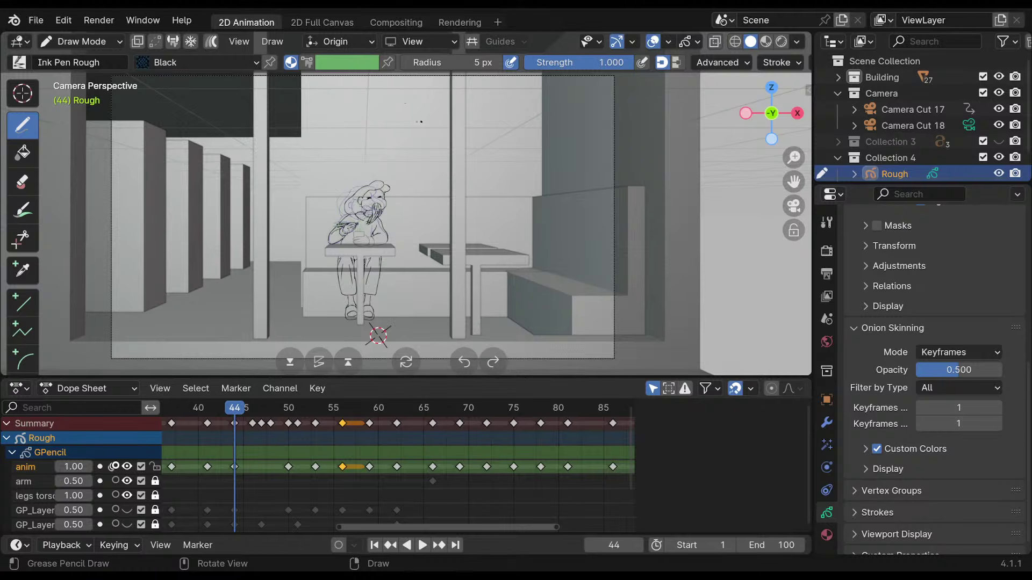
Sketch temporary arrows and vertical guide marks around the table and posts on frame 44, and undo them.
key("ctrl+z")
mouse_move(422, 232)
middle_mouse_down("ctrl")
mouse_move(398, 167)
mouse_move(433, 199)
middle_mouse_up("ctrl")
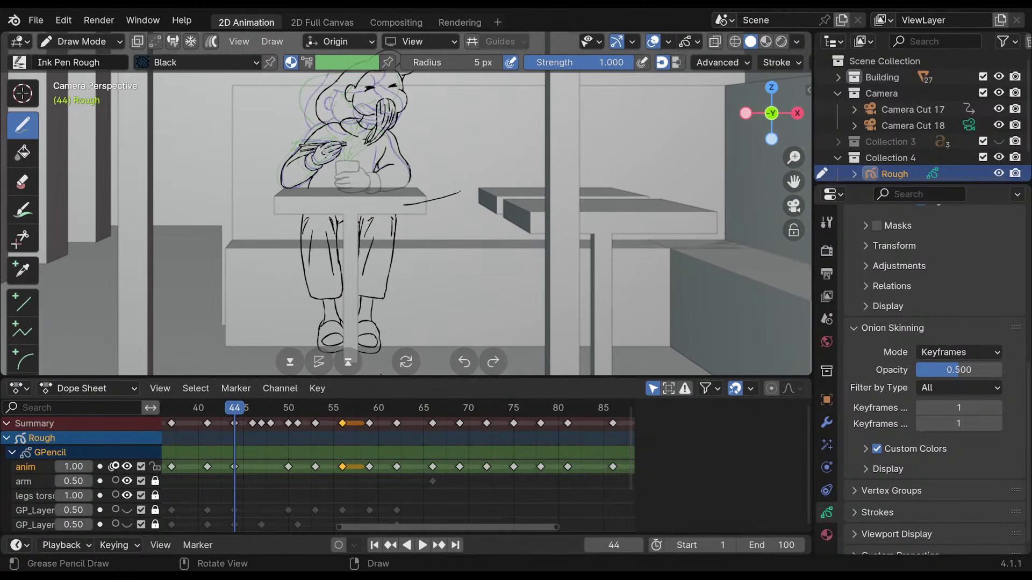
mouse_move(419, 211)
middle_mouse_down("ctrl")
mouse_move(401, 233)
mouse_move(430, 281)
mouse_move(411, 209)
middle_mouse_up("ctrl")
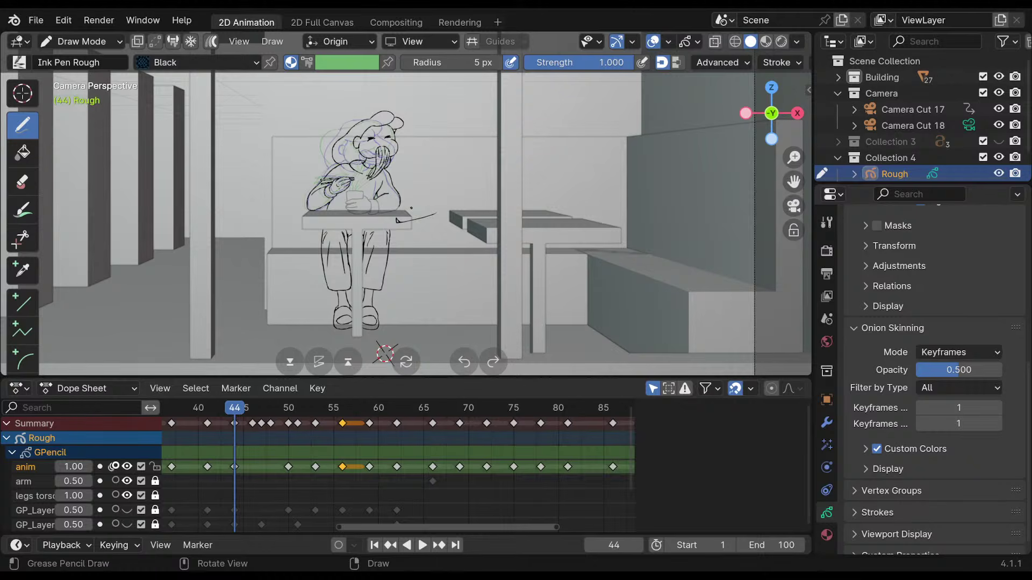
middle_click_drag(412, 210, 419, 256, "ctrl")
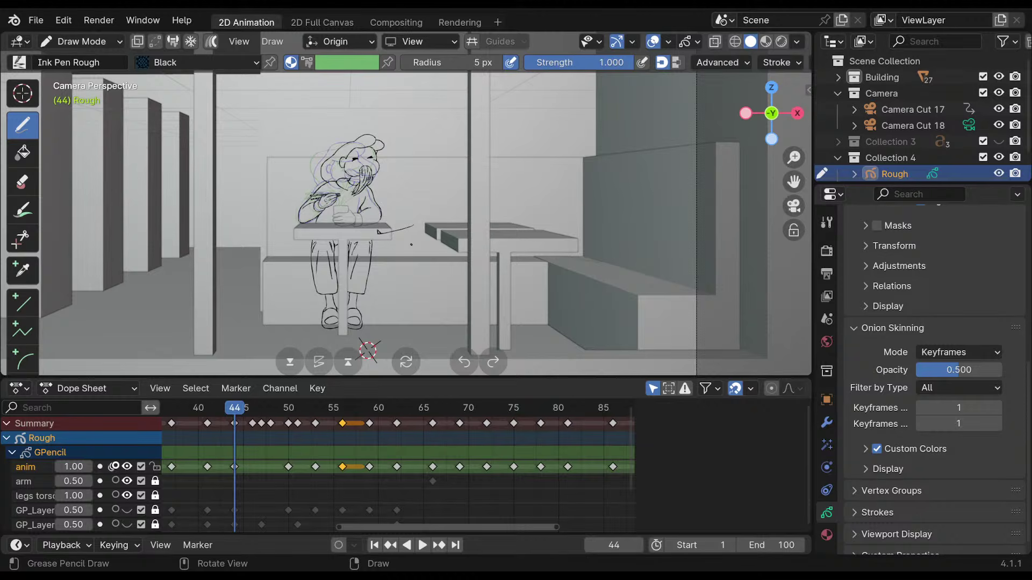
middle_click_drag(411, 244, 444, 234, "ctrl")
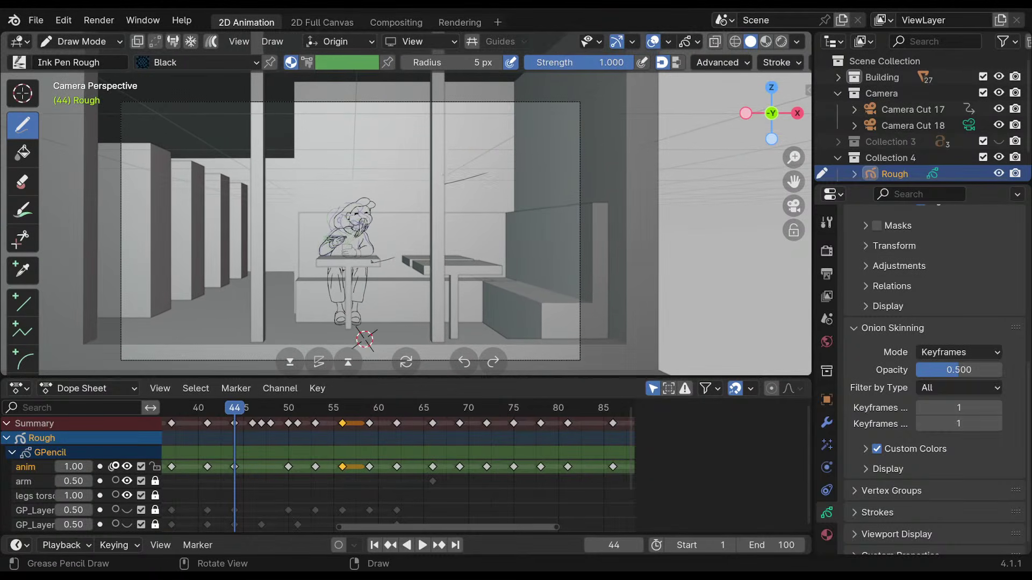
key("ctrl+z")
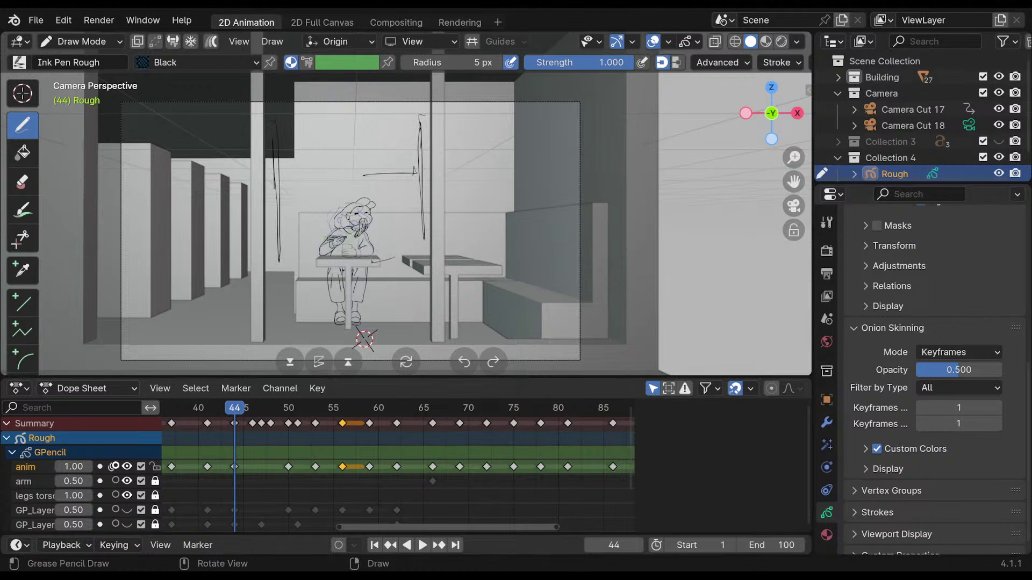
key("ctrl+z")
middle_click_drag(399, 346, 393, 307, "shift")
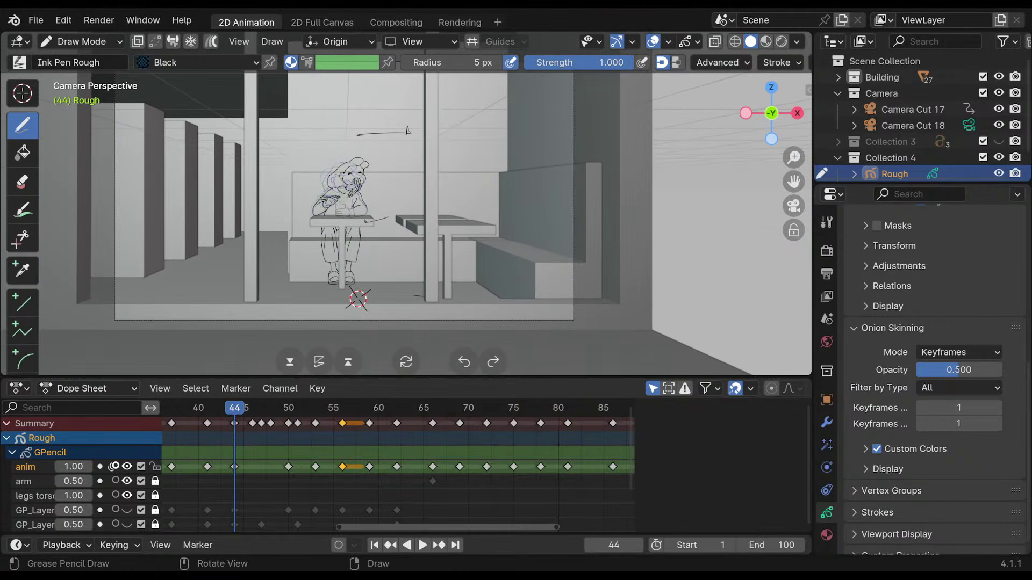
mouse_move(358, 299)
middle_mouse_down()
mouse_move(438, 329)
mouse_move(420, 340)
mouse_move(349, 309)
middle_mouse_up()
key("KP_0")
scroll(382, 215, "up", 2)
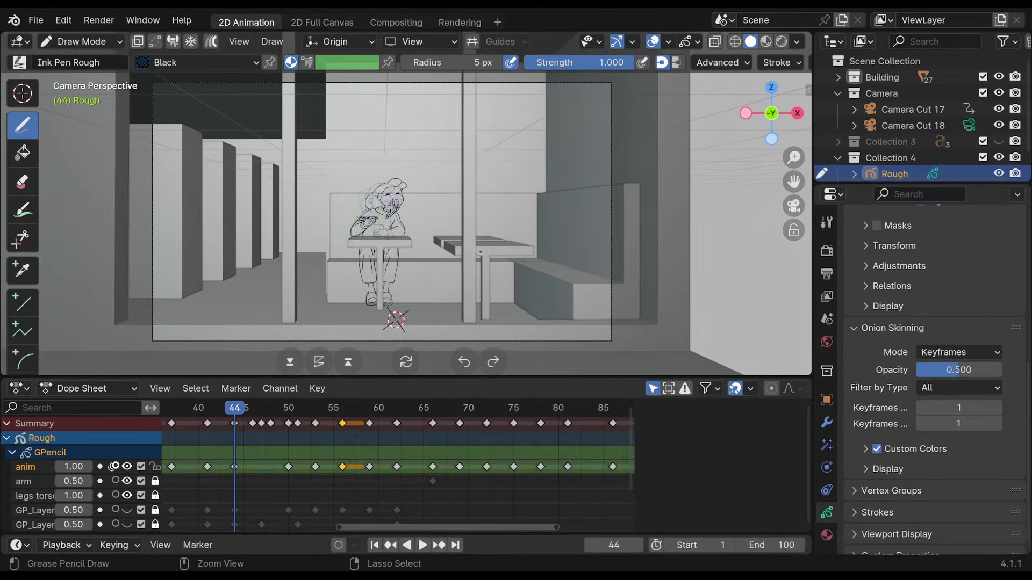
Try a stroke beside the character's table on frame 44 and undo it.
middle_click_drag(480, 252, 433, 255, "shift")
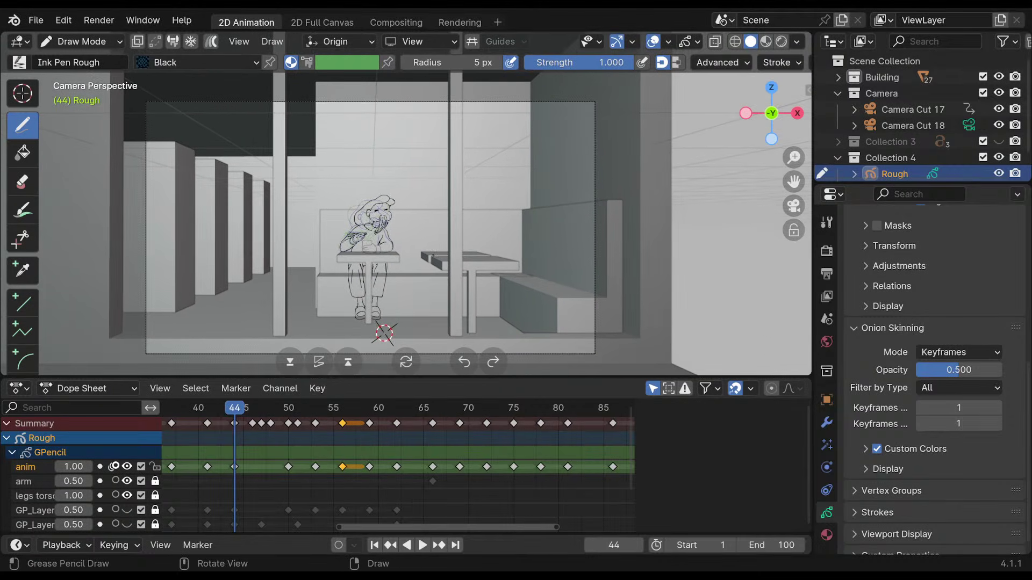
middle_click_drag(475, 260, 413, 195, "shift")
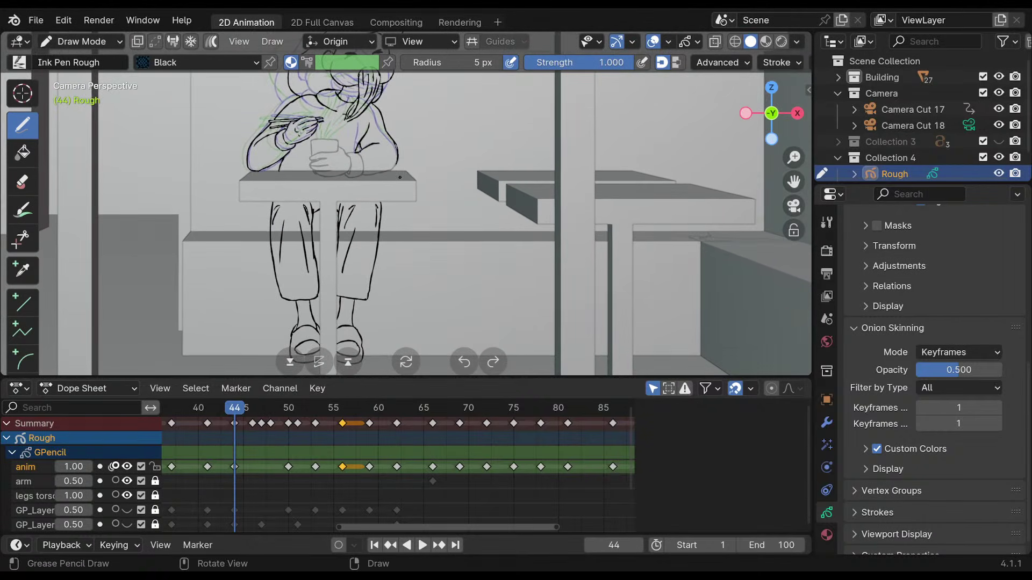
mouse_move(400, 178)
middle_mouse_down("shift")
mouse_move(405, 208)
mouse_move(433, 188)
middle_mouse_up("shift")
left_click_drag(462, 197, 408, 210)
middle_click_drag(469, 205, 464, 221, "shift")
key("ctrl+z")
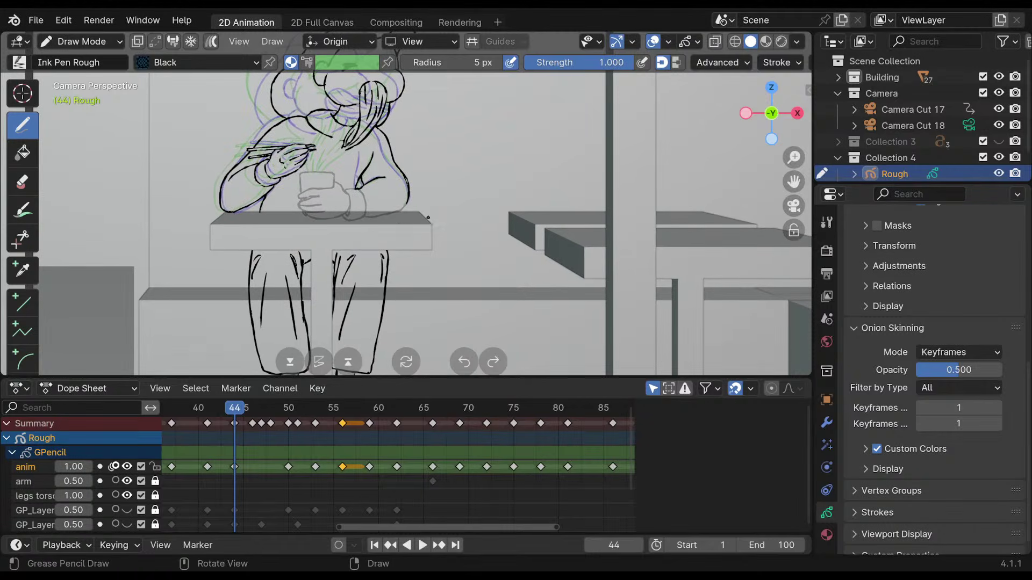
Handwrite "book 1" on the front edge of the character's table on frame 44.
left_click_drag(375, 230, 382, 242)
left_click_drag(385, 236, 420, 242)
mouse_move(484, 235)
middle_mouse_down("shift")
mouse_move(457, 182)
mouse_move(486, 273)
middle_mouse_up("shift")
middle_click_drag(480, 136, 452, 237, "shift")
mouse_move(456, 202)
middle_mouse_down("ctrl")
mouse_move(466, 237)
mouse_move(452, 217)
middle_mouse_up("ctrl")
Letter "BC" on the wall above the second table and undo the latest lettering strokes.
left_click_drag(438, 112, 439, 131)
left_click_drag(439, 114, 439, 134)
left_click_drag(450, 132, 458, 119)
left_click(461, 130)
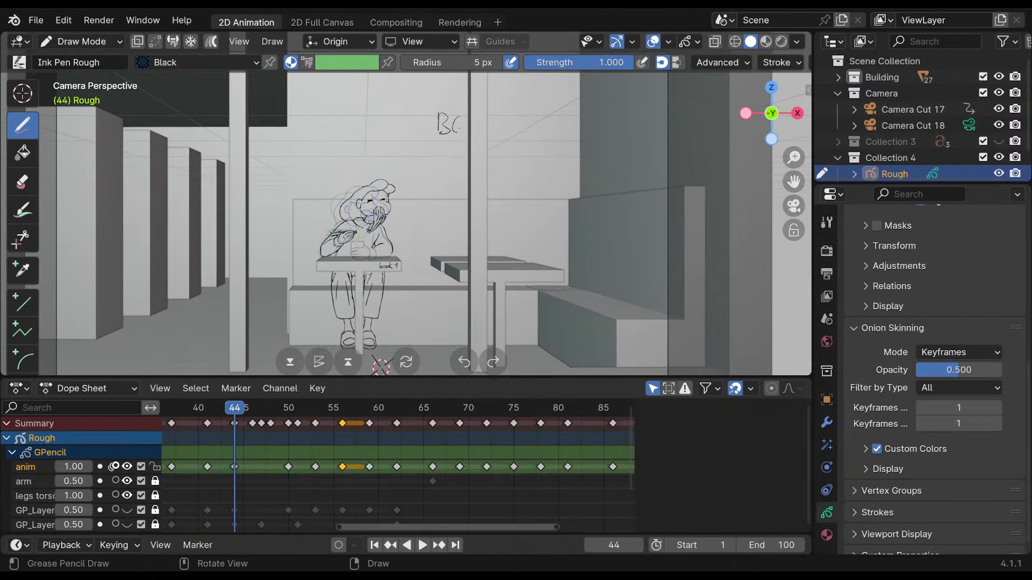
key("ctrl+z")
key("ctrl+z")
key("ctrl+z")
key("ctrl+z")
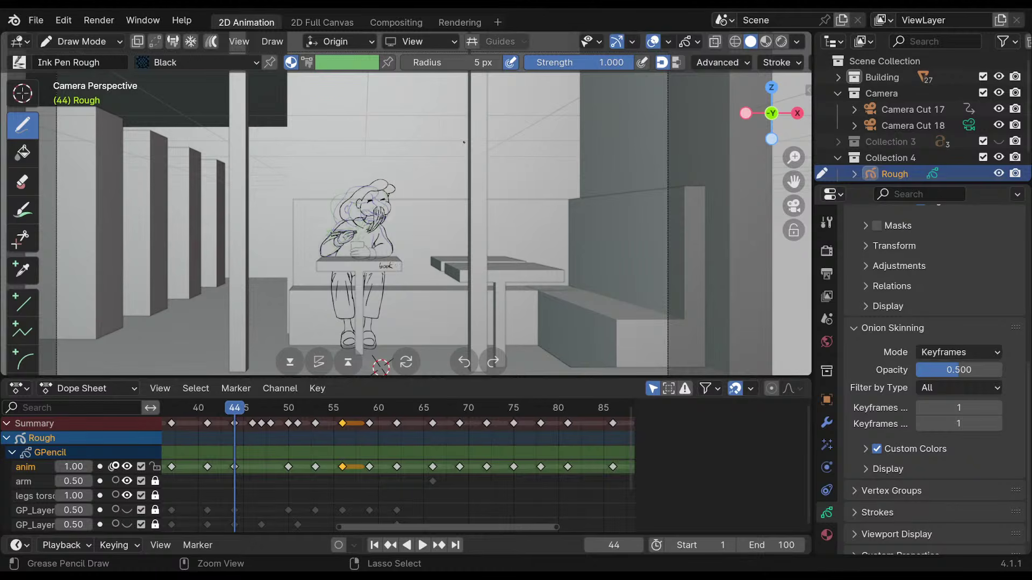
Inspect the character's hair, face, noodles and arms up close on frame 44.
middle_click_drag(433, 223, 422, 163, "shift")
mouse_move(392, 215)
middle_mouse_down("ctrl")
mouse_move(386, 139)
mouse_move(438, 234)
mouse_move(415, 177)
mouse_move(443, 176)
mouse_move(479, 237)
mouse_move(444, 235)
mouse_move(461, 235)
mouse_move(448, 166)
mouse_move(462, 234)
mouse_move(409, 101)
middle_mouse_up("ctrl")
middle_click_drag(409, 101, 394, 125, "shift")
left_click_drag(351, 177, 336, 179, "ctrl")
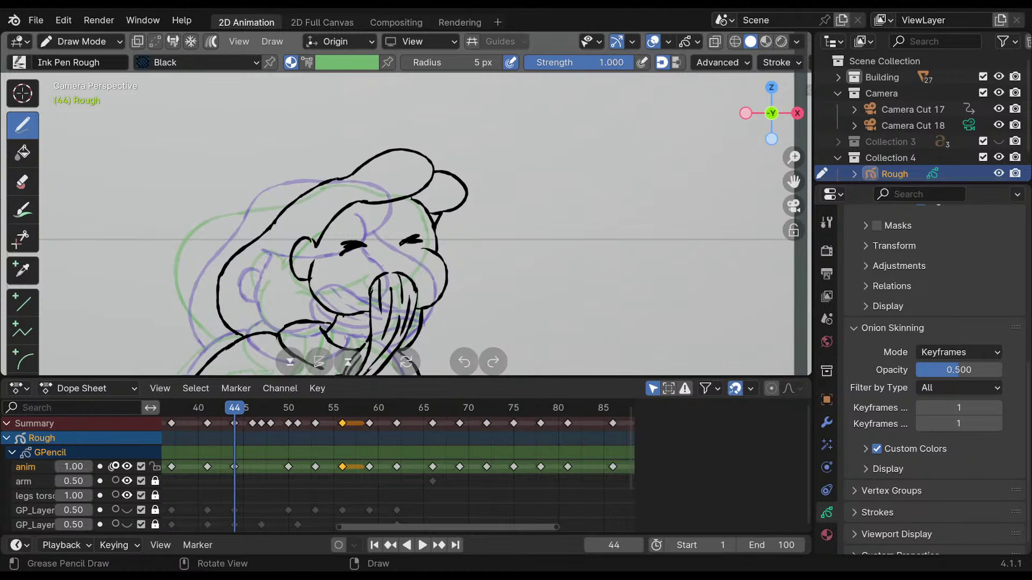
middle_click_drag(455, 276, 445, 154, "shift")
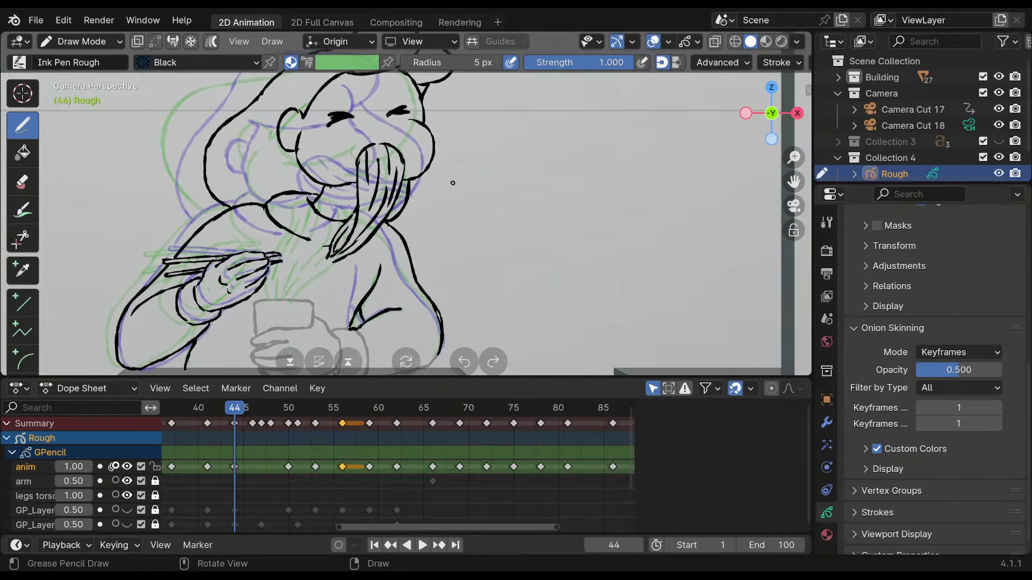
middle_click_drag(391, 253, 392, 211, "shift")
middle_click_drag(393, 204, 389, 240, "ctrl")
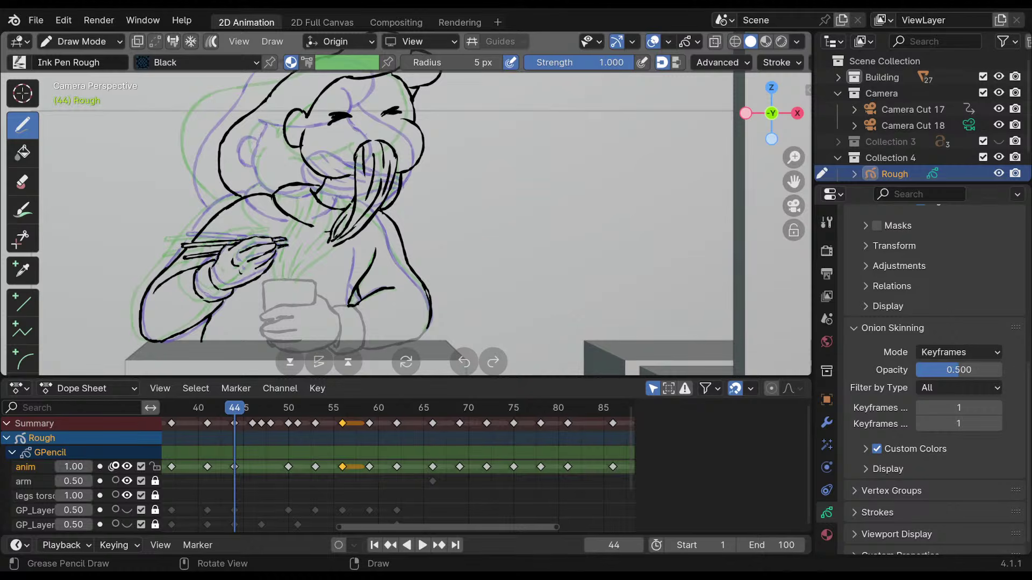
Turn off onion skinning for the anim layer with the whole seated character in view.
middle_click_drag(453, 244, 467, 215, "shift")
middle_click_drag(467, 215, 467, 277, "ctrl")
mouse_move(468, 240)
middle_mouse_down("shift")
mouse_move(467, 284)
mouse_move(456, 240)
mouse_move(466, 286)
middle_mouse_up("shift")
mouse_move(465, 271)
middle_mouse_down("shift")
mouse_move(475, 311)
mouse_move(440, 254)
mouse_move(442, 282)
mouse_move(455, 235)
mouse_move(442, 223)
mouse_move(436, 246)
middle_mouse_up("shift")
middle_click_drag(409, 197, 410, 210, "shift")
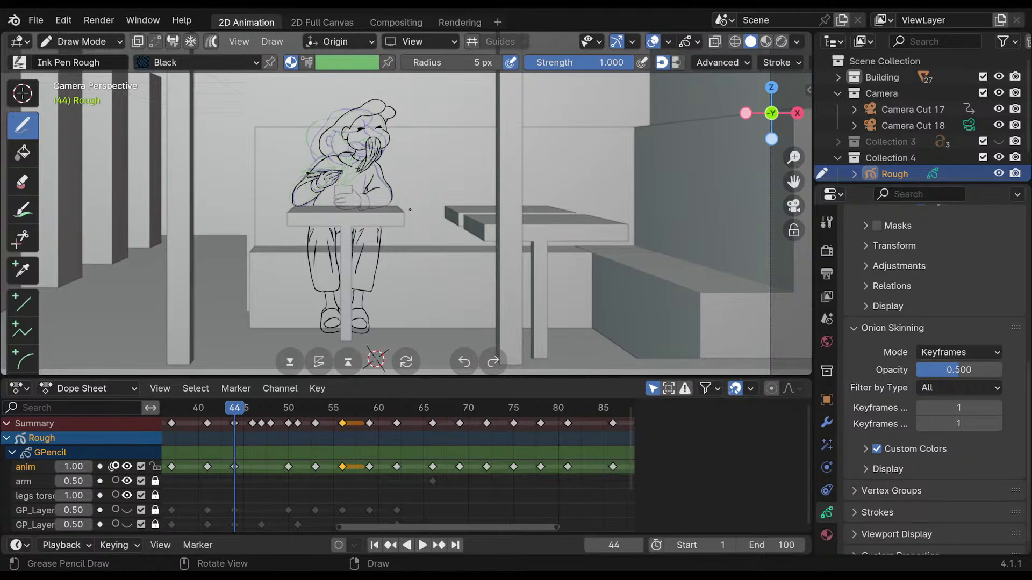
mouse_move(419, 213)
middle_mouse_down("shift")
mouse_move(409, 242)
mouse_move(411, 230)
middle_mouse_up("shift")
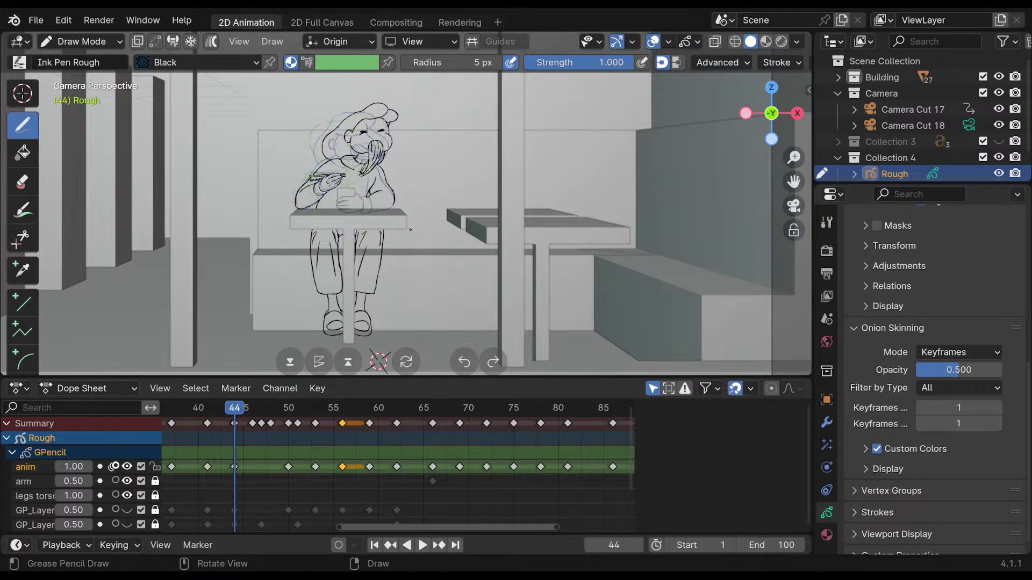
key("Down")
key("Up")
key("Up")
key("Down")
key("Down")
key("Up")
left_click(115, 467)
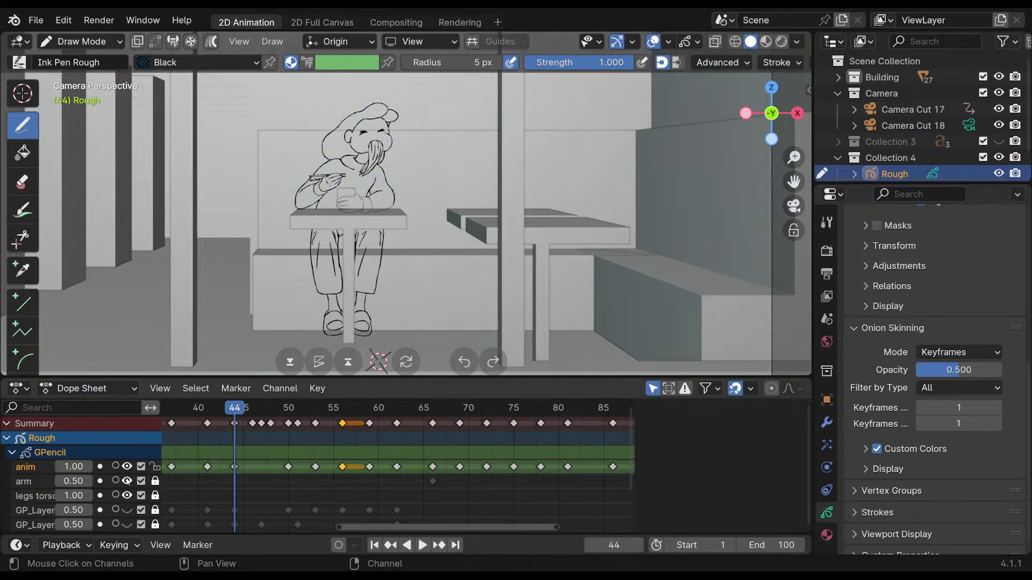
Step back and forth through the keyframes from frame 44 to 72 to review the eating motion.
key("Up")
key("Up")
key("Up")
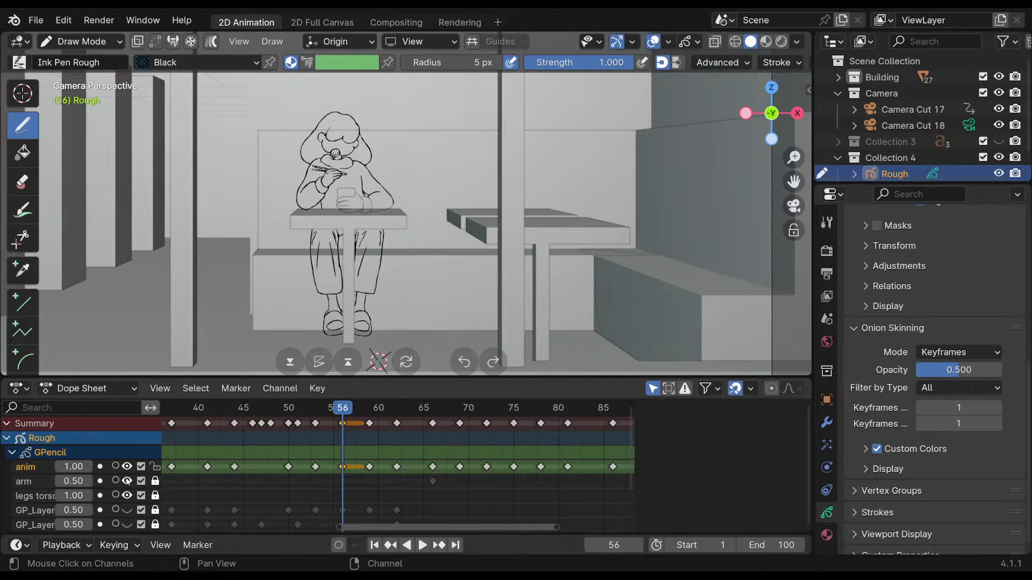
key("Down")
key("Up")
key("Down")
key("Up")
key("Up")
key("Up")
key("Up")
key("Down")
key("Down")
key("Down")
key("Down")
key("Down")
key("Down")
key("Up")
key("Up")
key("Up")
key("Up")
key("Up")
key("Up")
key("Up")
key("Down")
key("Down")
key("Up")
key("Up")
key("Up")
key("Up")
key("Up")
key("Up")
key("Up")
key("Up")
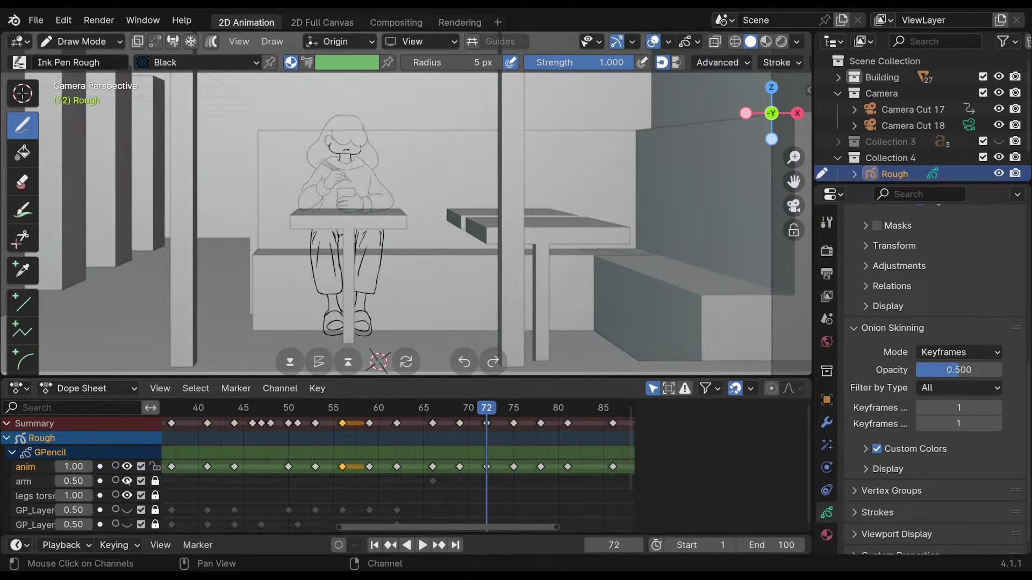
Review the chewing poses on the keyframes between frames 66 and 95 in both directions.
key("Up")
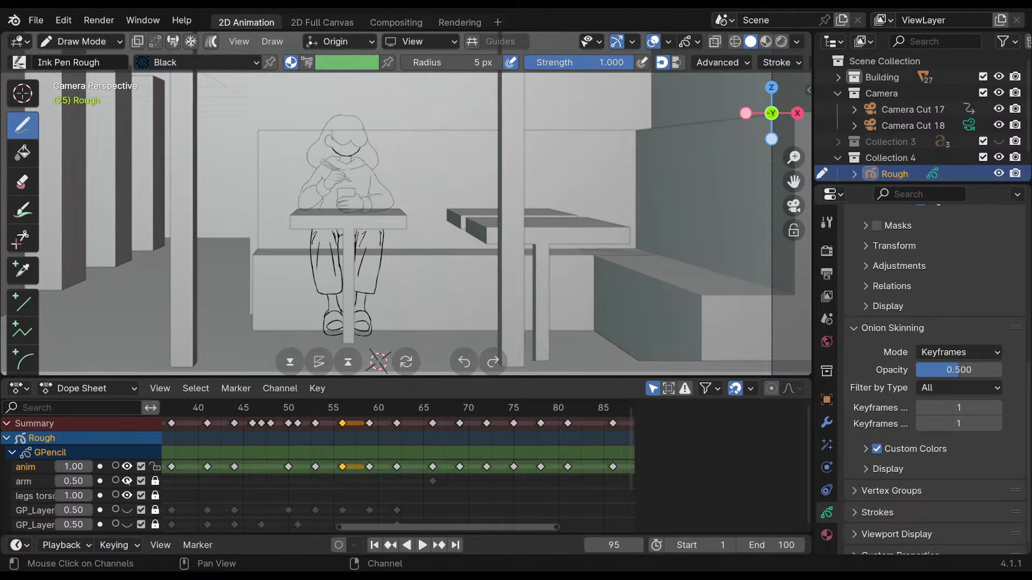
key("Down")
key("Down")
key("Down")
key("Down")
key("Down")
key("Down")
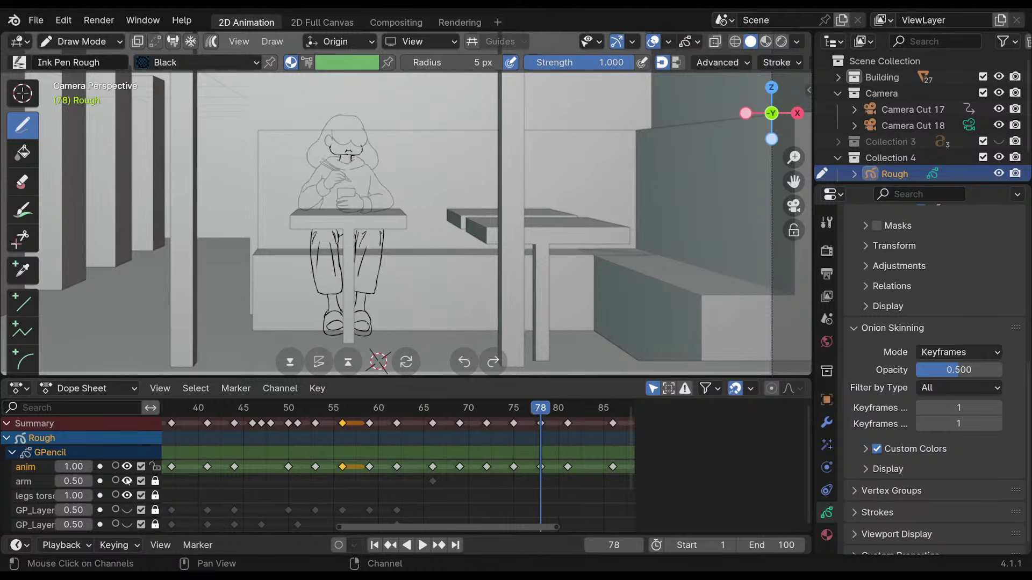
key("Up")
key("Up")
key("Up")
key("Up")
key("Up")
key("Up")
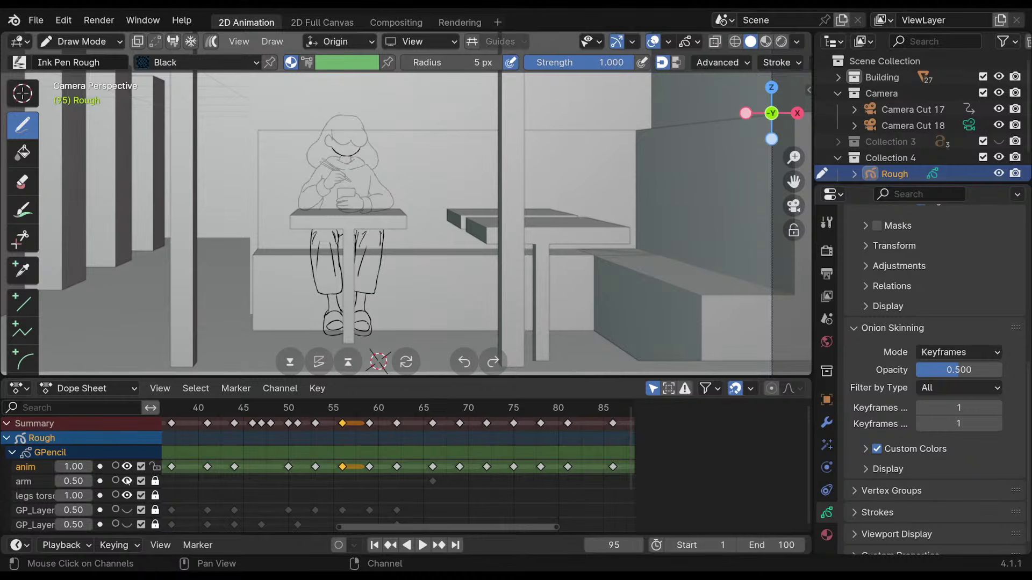
key("Up")
key("Up")
key("Down")
key("Down")
key("Down")
key("Down")
key("Down")
key("Down")
key("Down")
key("Down")
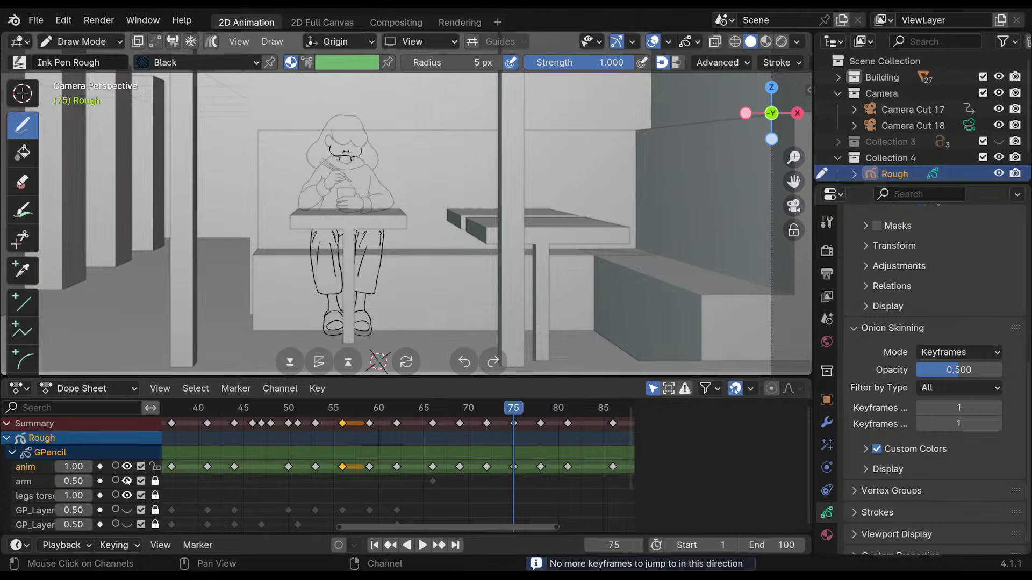
key("Down")
key("Down")
key("Down")
key("Down")
key("Up")
key("Up")
key("Up")
key("Up")
key("Up")
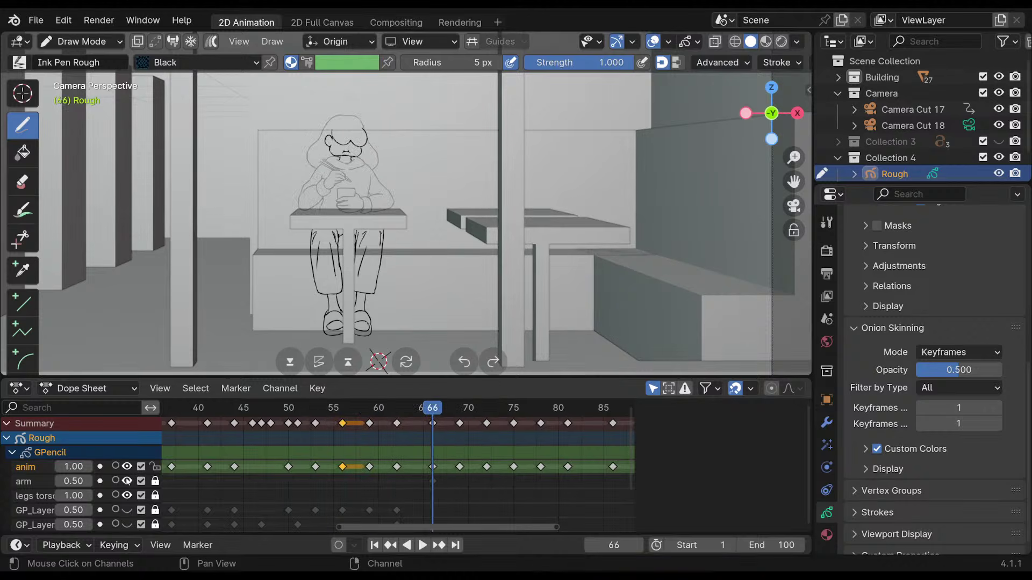
Return to frame 1 and compare the character's opening keyframes up close.
middle_click_drag(396, 169, 402, 192, "ctrl")
middle_click_drag(402, 193, 408, 160, "ctrl")
middle_click_drag(408, 160, 424, 162, "shift")
left_click(375, 545)
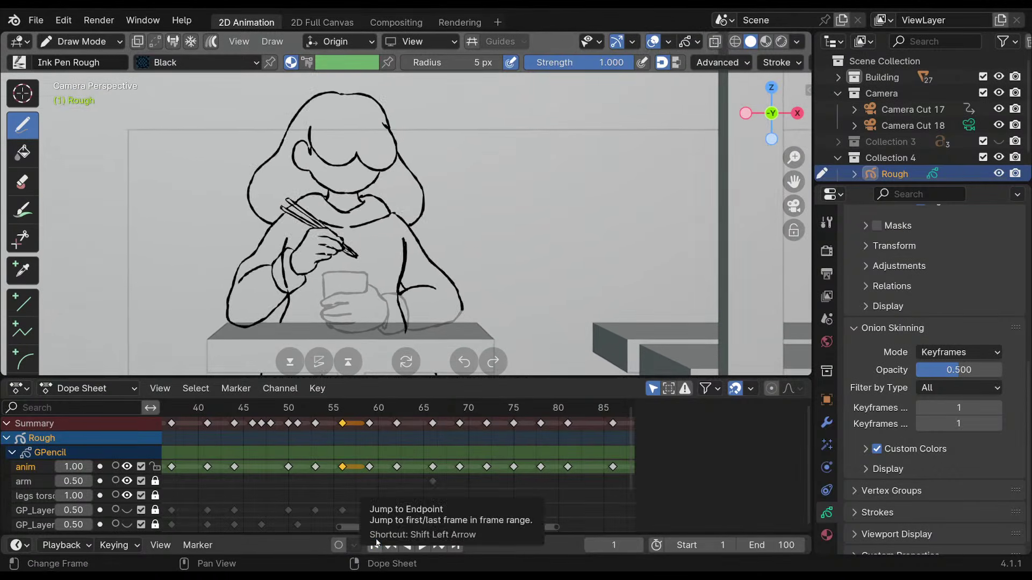
middle_click_drag(384, 475, 573, 471)
middle_click_drag(185, 469, 310, 477)
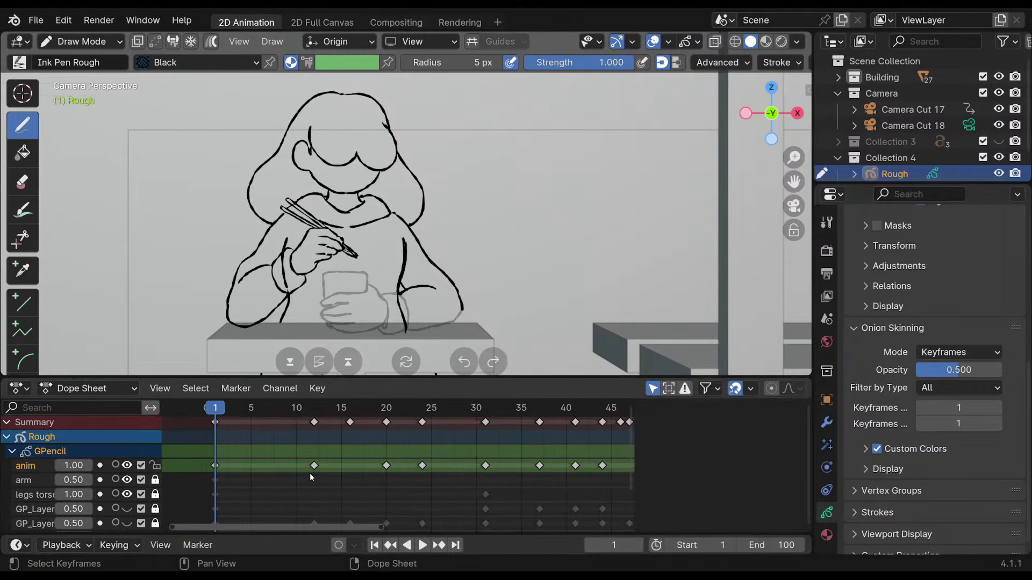
key("Up")
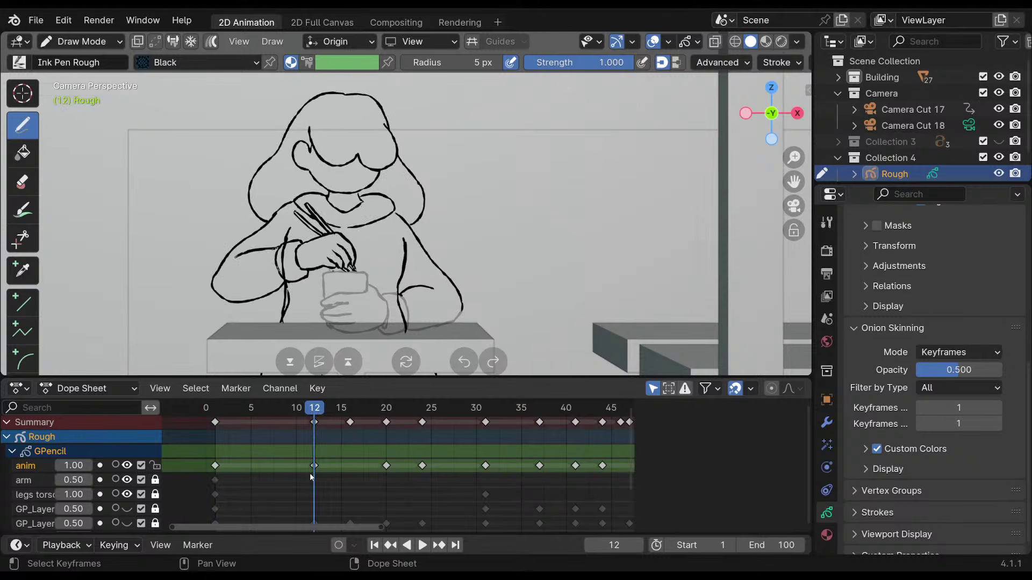
key("Down")
key("Up")
key("Up")
key("Down")
key("Up")
Toggle the visibility of the anim, arm and legs torso layers in turn to see which lines each holds.
left_click(127, 465)
left_click(127, 465)
left_click(127, 479)
left_click(126, 480)
left_click(127, 494)
left_click(127, 495)
Step through the keyframes up to frame 41 and back, checking the torso lines against each pose.
key("Down")
key("Down")
key("Down")
key("Up")
key("Up")
key("Up")
key("Up")
key("Up")
key("Up")
key("Up")
key("Up")
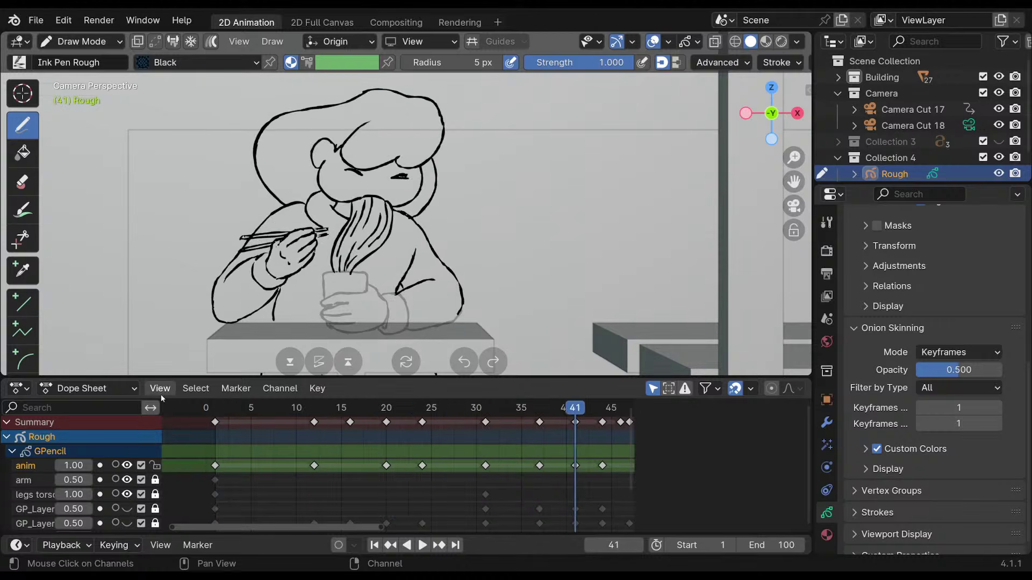
key("Down")
key("Down")
key("Down")
key("Down")
key("Down")
key("Down")
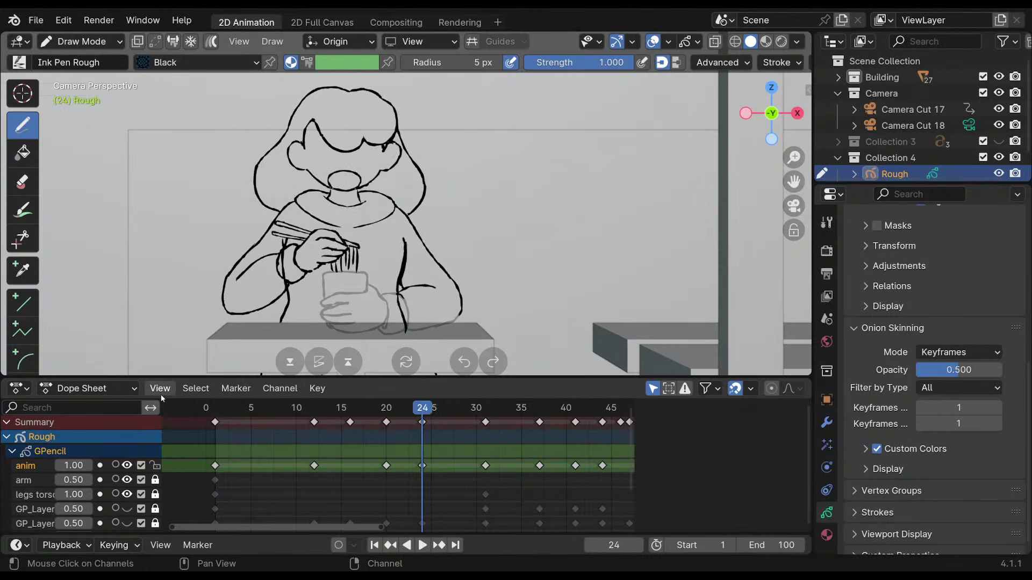
Isolate the legs torso layer on frame 1 by hiding anim and arm, and unlock and activate it.
left_click(127, 495)
left_click(127, 494)
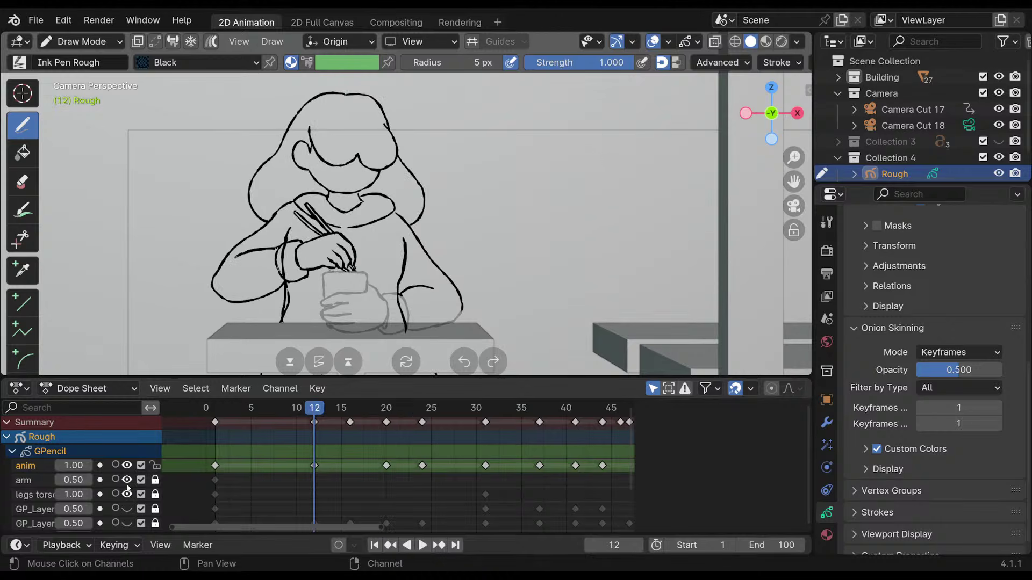
key("Down")
left_click(127, 465)
left_click(126, 480)
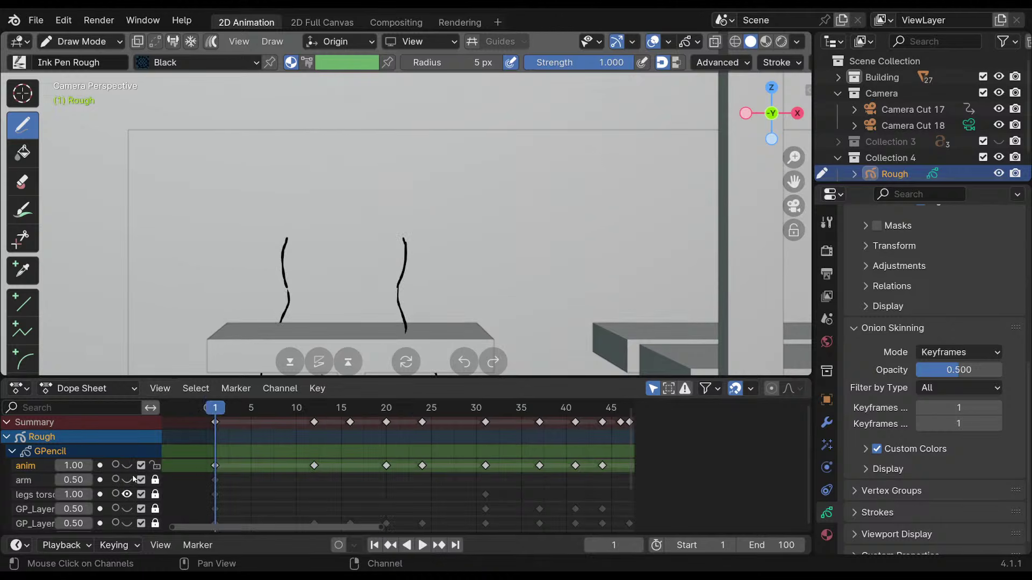
left_click(154, 495)
scroll(246, 456, "down", 1)
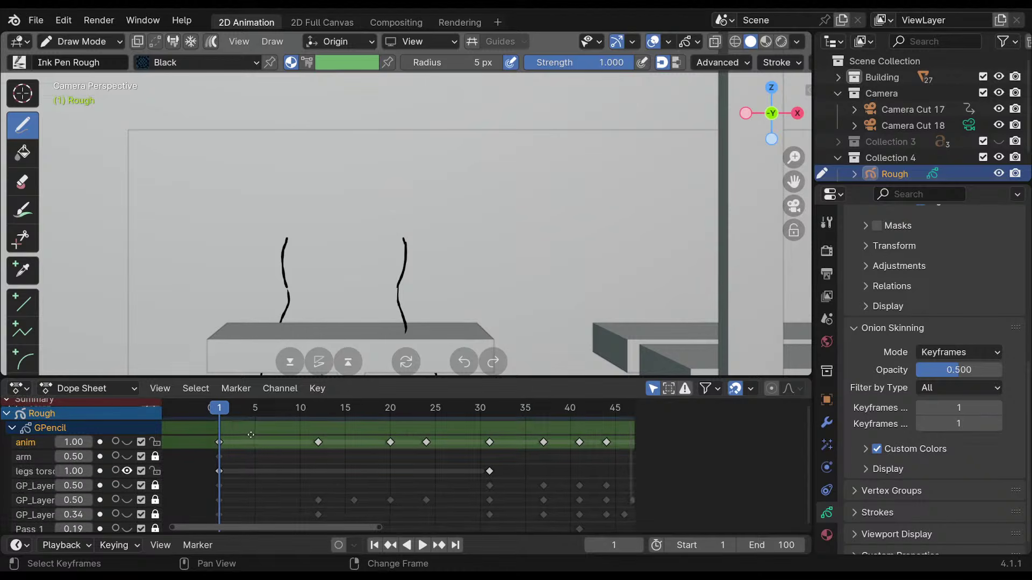
left_click(32, 471)
Erase both torso side lines above the table on frame 1 of the legs torso layer.
mouse_move(364, 293)
middle_mouse_down("ctrl")
mouse_move(410, 148)
mouse_move(422, 189)
mouse_move(429, 157)
middle_mouse_up("ctrl")
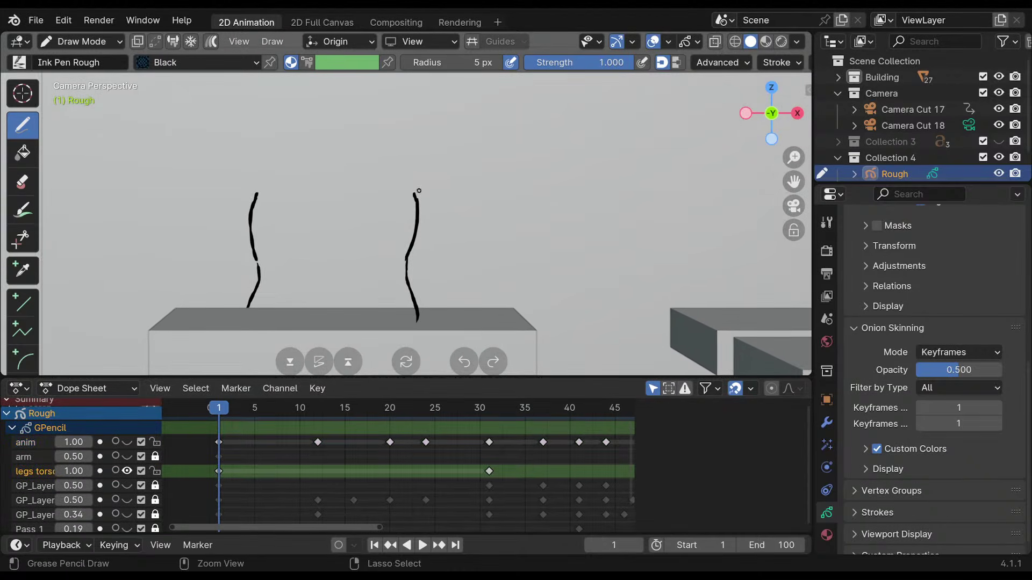
left_click_drag(419, 191, 413, 298, "ctrl")
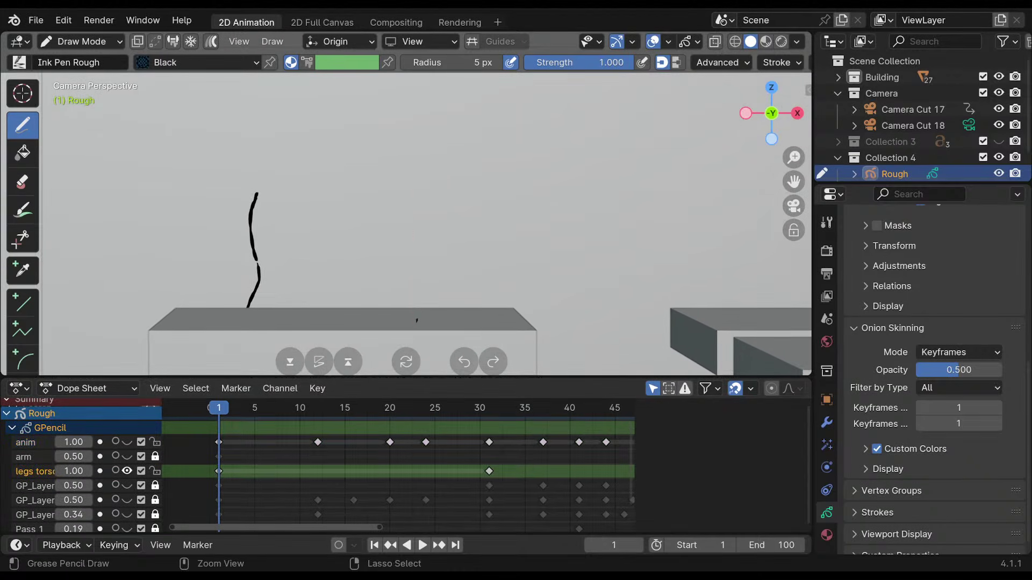
left_click_drag(266, 173, 248, 309, "ctrl")
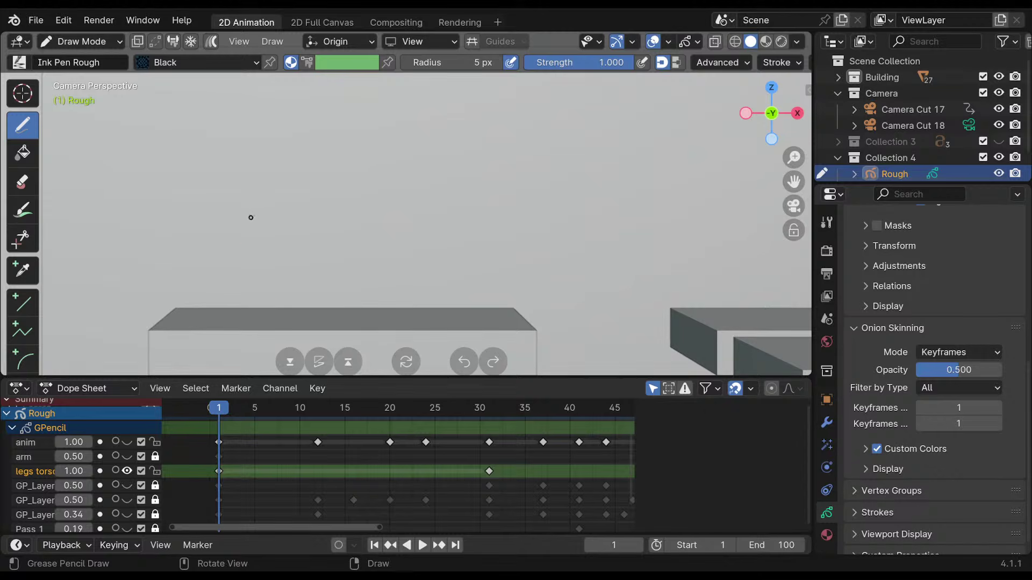
Show the arm and anim layers, lock legs torso, and unlock anim with its frame 1 keyframe selected.
left_click(126, 456)
left_click(127, 442)
mouse_move(417, 263)
middle_mouse_down("ctrl")
mouse_move(423, 235)
mouse_move(426, 269)
mouse_move(424, 221)
mouse_move(428, 283)
mouse_move(446, 231)
middle_mouse_up("ctrl")
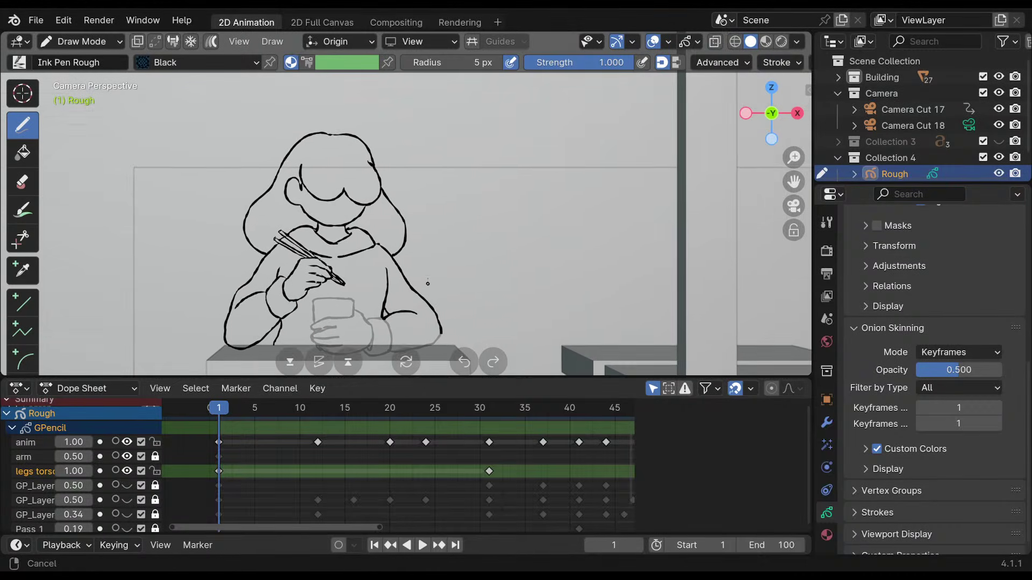
left_click_drag(155, 471, 155, 441)
left_click(155, 442)
left_click(219, 443)
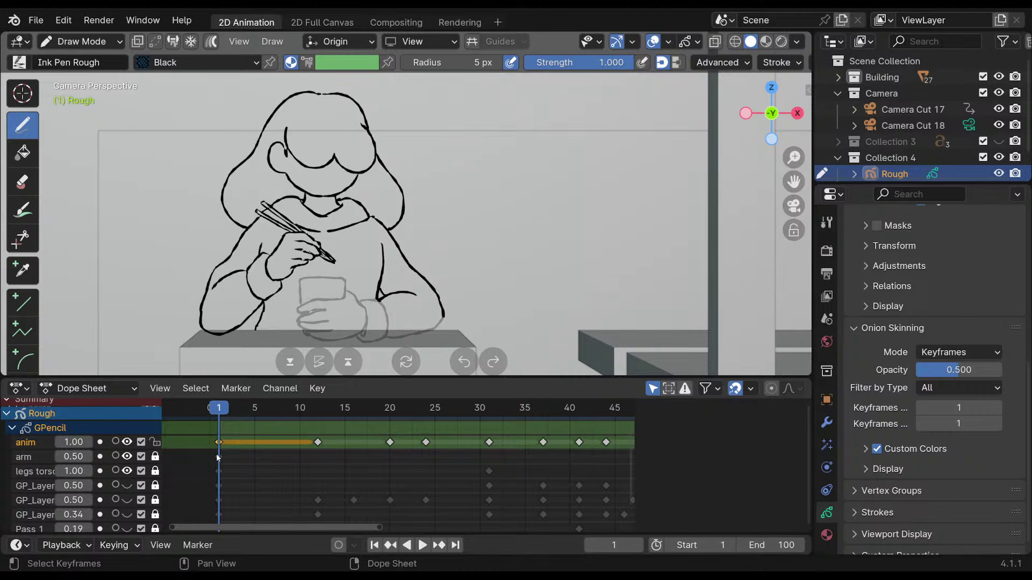
Review the character's poses keyframe by keyframe between frames 1 and 50 without the duplicate torso lines.
key("Up")
key("Down")
key("Up")
key("Up")
key("Up")
key("Up")
key("Up")
key("Up")
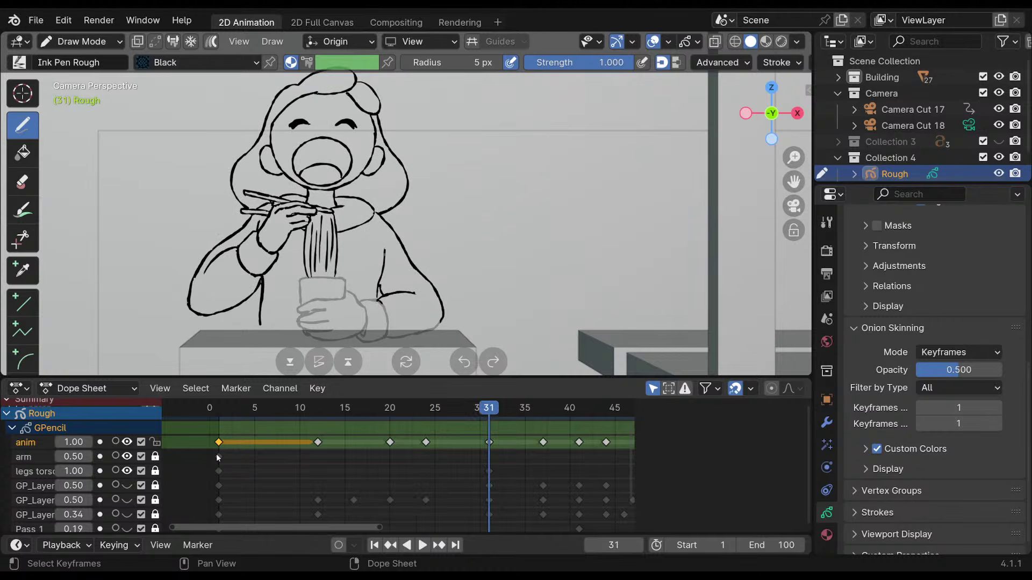
key("Up")
key("Up")
key("Up")
key("Up")
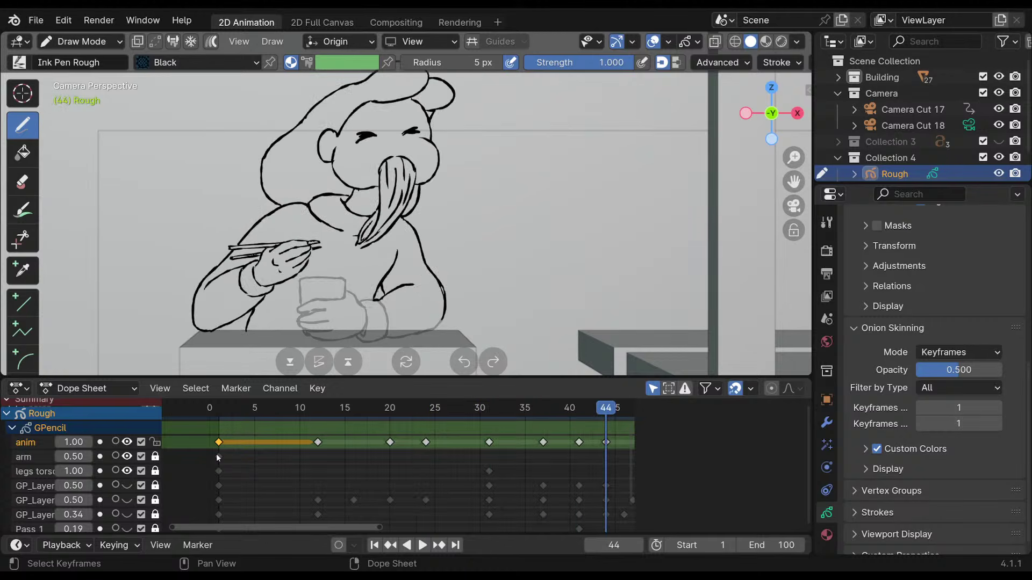
key("Down")
key("Down")
key("Down")
key("Down")
key("Down")
key("Down")
key("Down")
key("Down")
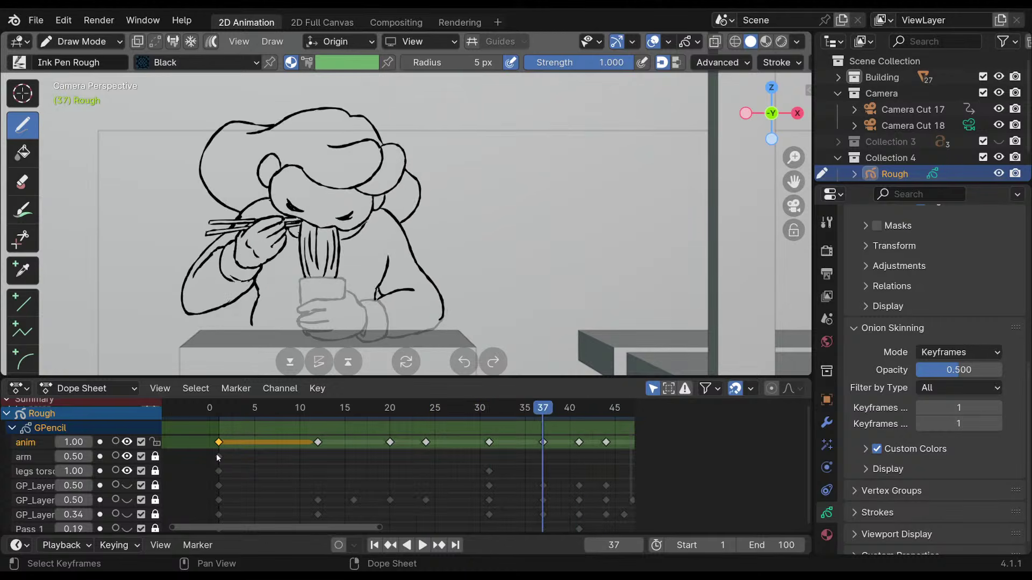
key("Up")
key("Up")
key("Up")
key("Up")
key("Up")
key("Up")
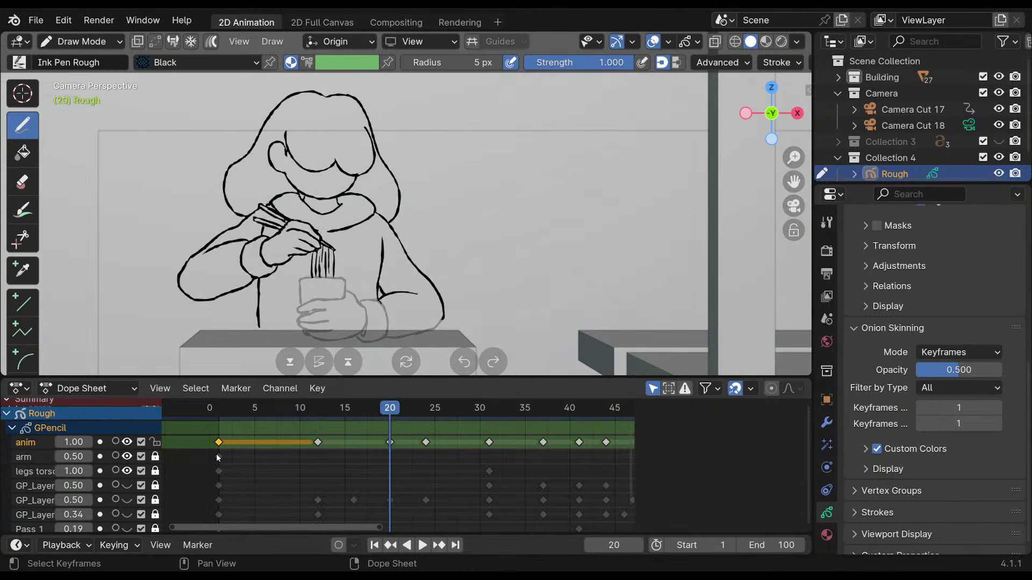
key("Up")
key("Up")
key("Up")
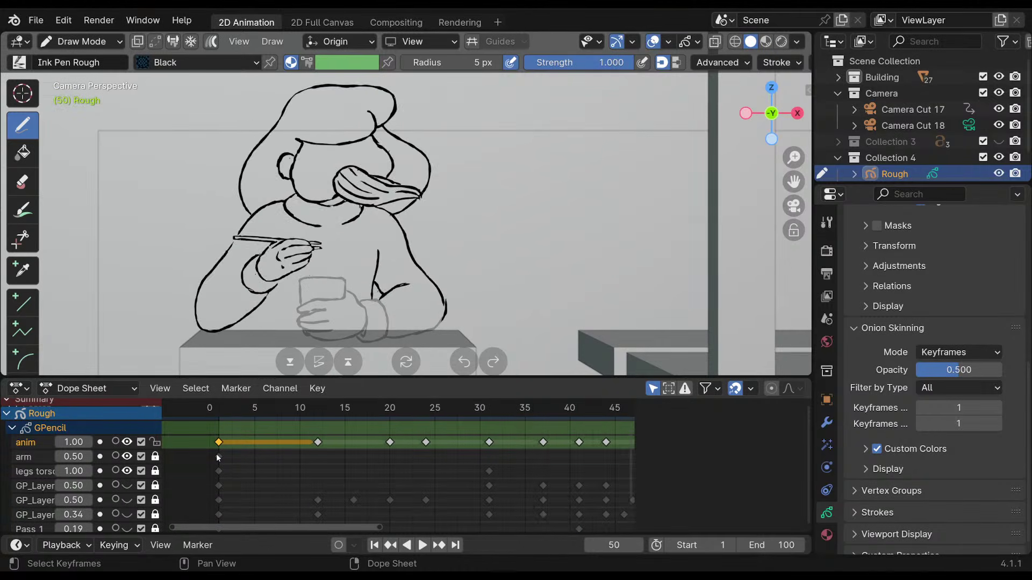
Step back and forth through the anim layer's keyframes from frame 1 to 50 and check the poses for missing lines.
key("Down")
key("Down")
key("Down")
key("Down")
key("Down")
key("Down")
key("Down")
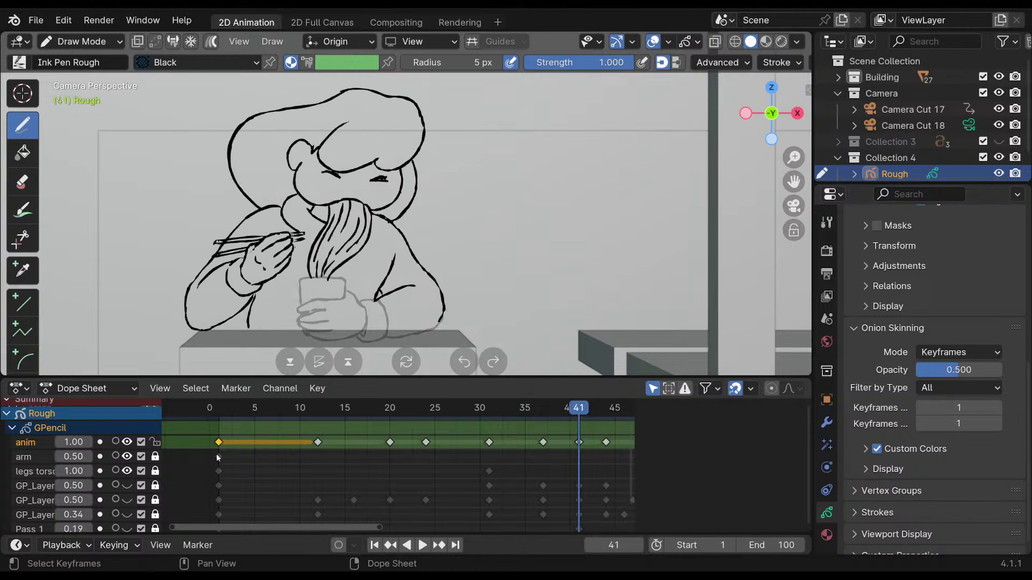
key("Down")
key("Up")
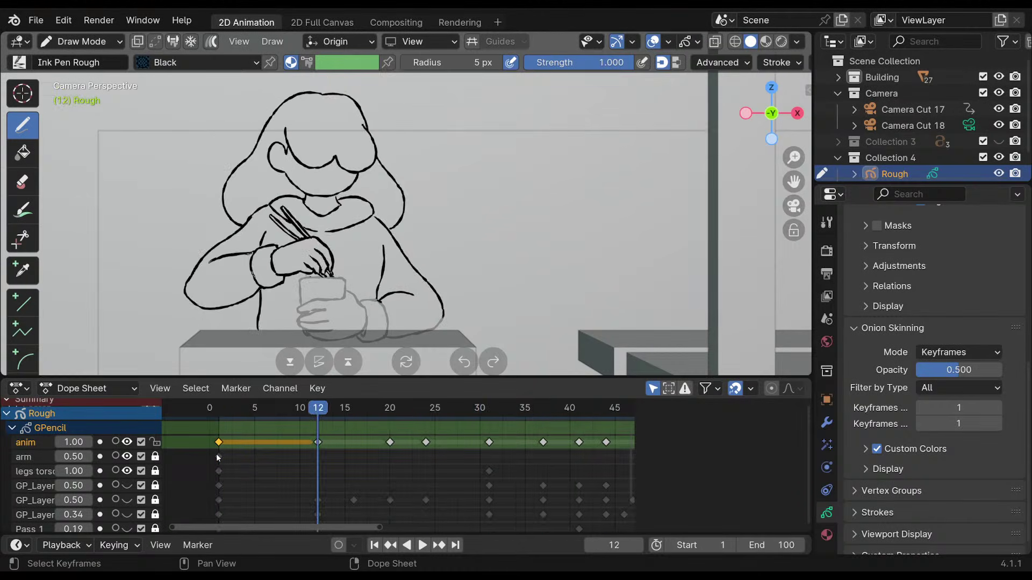
key("Up")
key("Up")
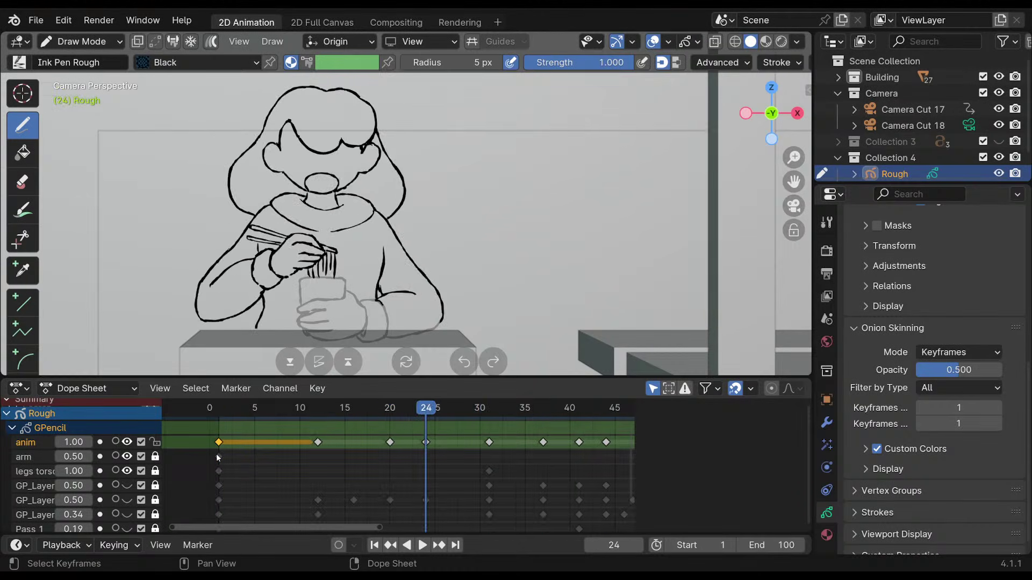
key("Up")
key("Down")
key("Down")
key("Down")
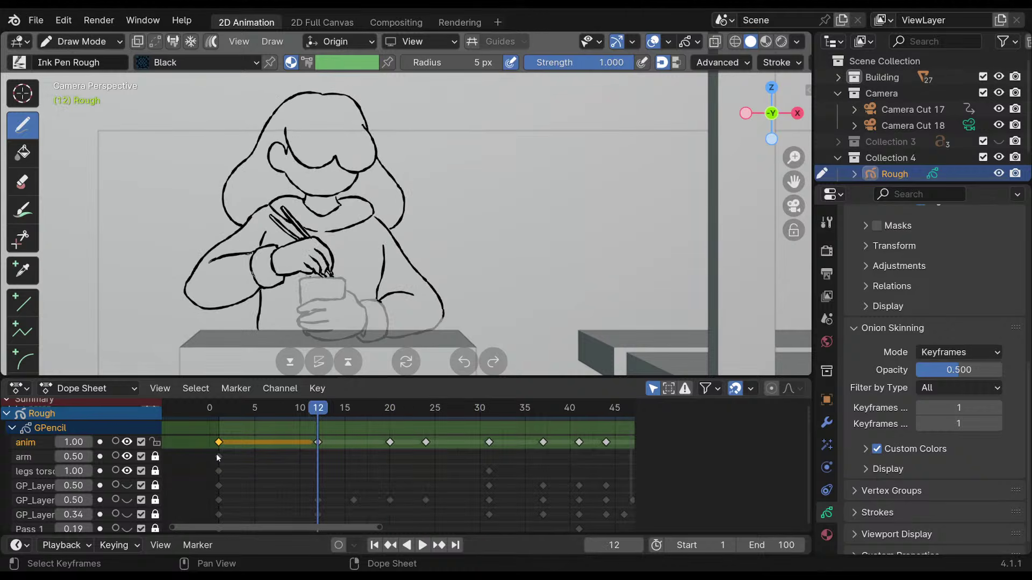
key("Down")
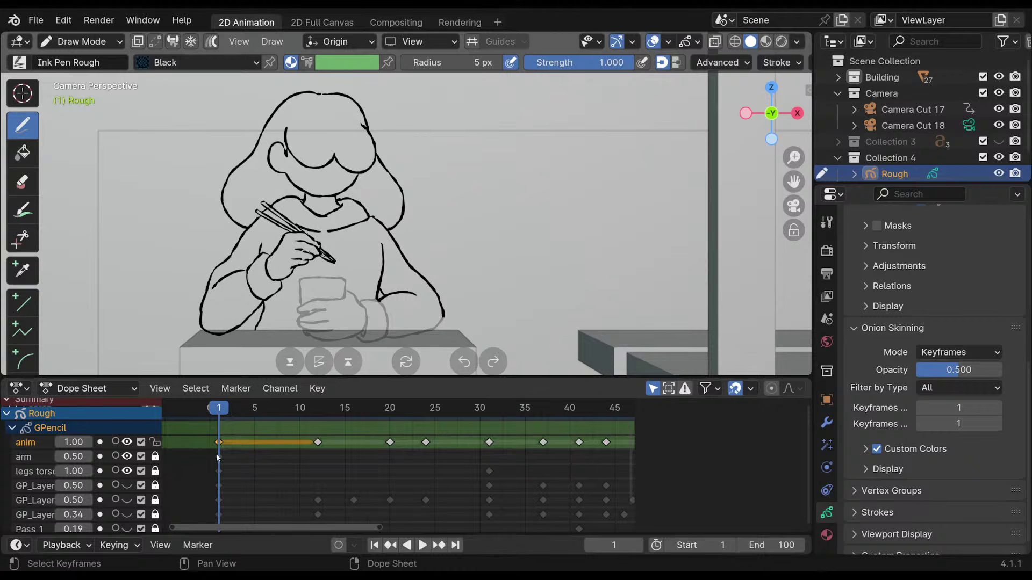
key("Up")
key("Up")
key("Down")
key("Down")
key("Up")
key("Up")
key("Up")
key("Up")
key("Up")
key("Up")
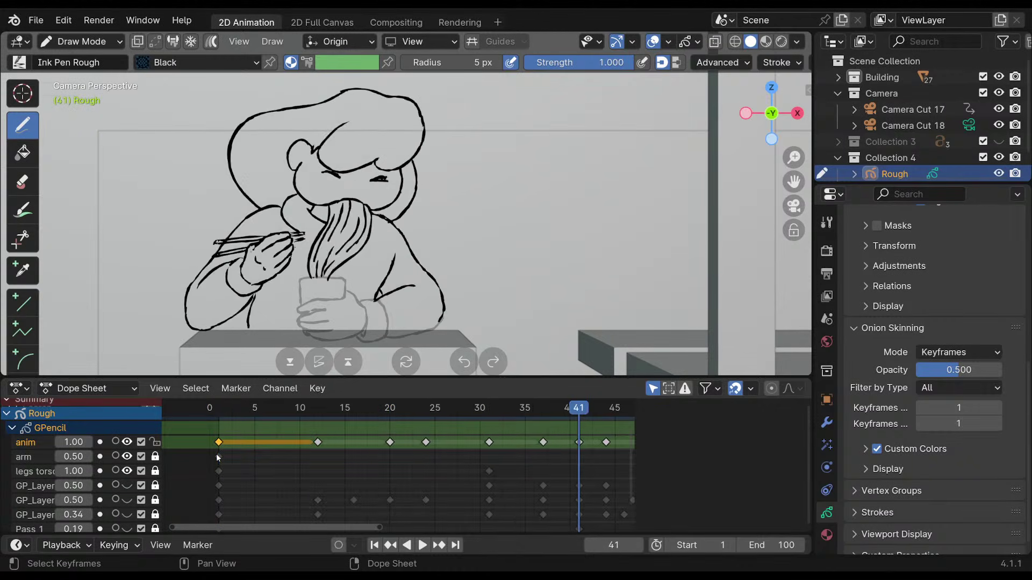
key("Up")
key("Down")
key("Up")
key("Down")
key("Down")
key("Down")
key("Down")
key("Down")
key("Down")
key("Down")
middle_click_drag(424, 193, 446, 215, "shift")
mouse_move(453, 191)
middle_mouse_down("ctrl")
mouse_move(479, 161)
mouse_move(454, 169)
mouse_move(475, 161)
middle_mouse_up("ctrl")
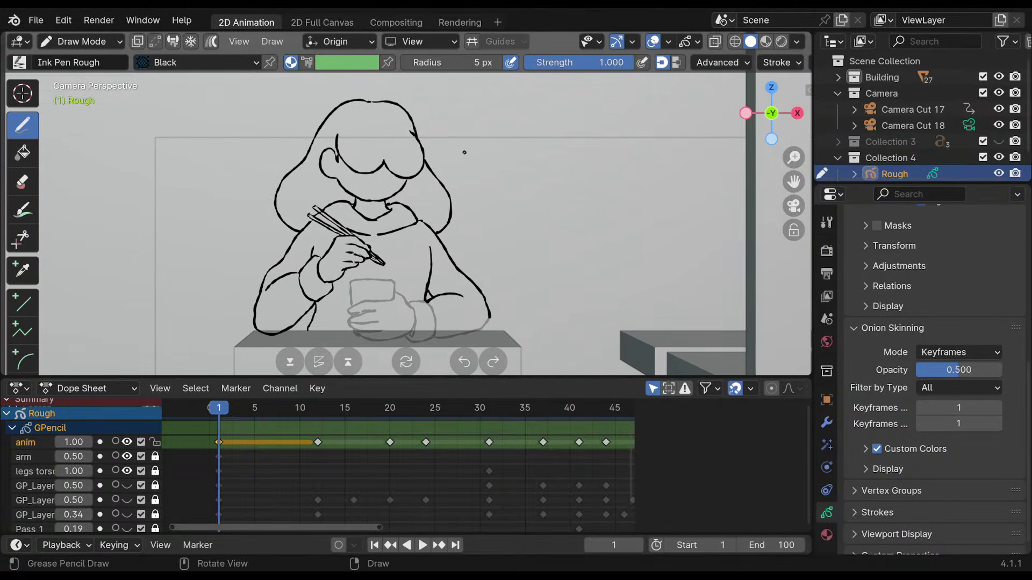
key("Up")
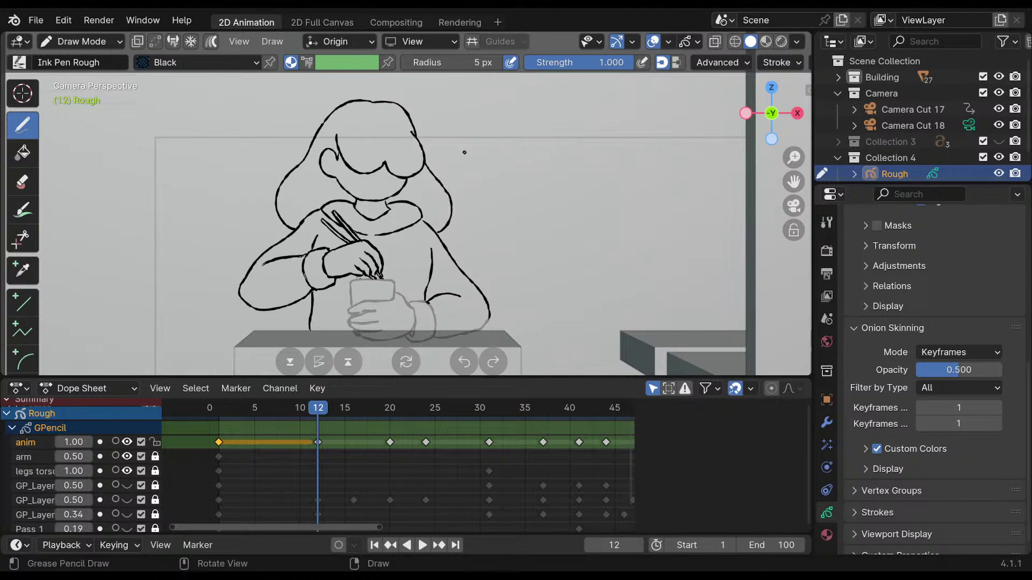
key("Down")
key("Up")
key("Up")
key("Down")
key("Down")
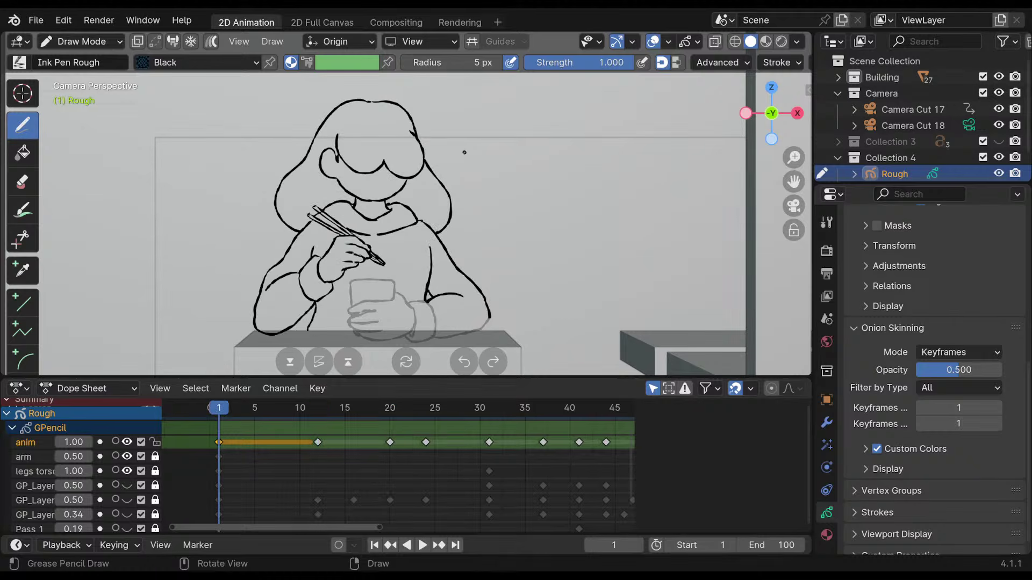
key("Up")
key("Up")
key("Down")
key("Up")
key("Down")
key("Down")
key("Up")
key("Up")
key("Up")
key("Up")
key("Up")
key("Up")
key("Up")
key("Up")
key("Up")
key("Down")
key("Down")
key("Up")
key("Down")
key("Up")
key("Down")
key("Up")
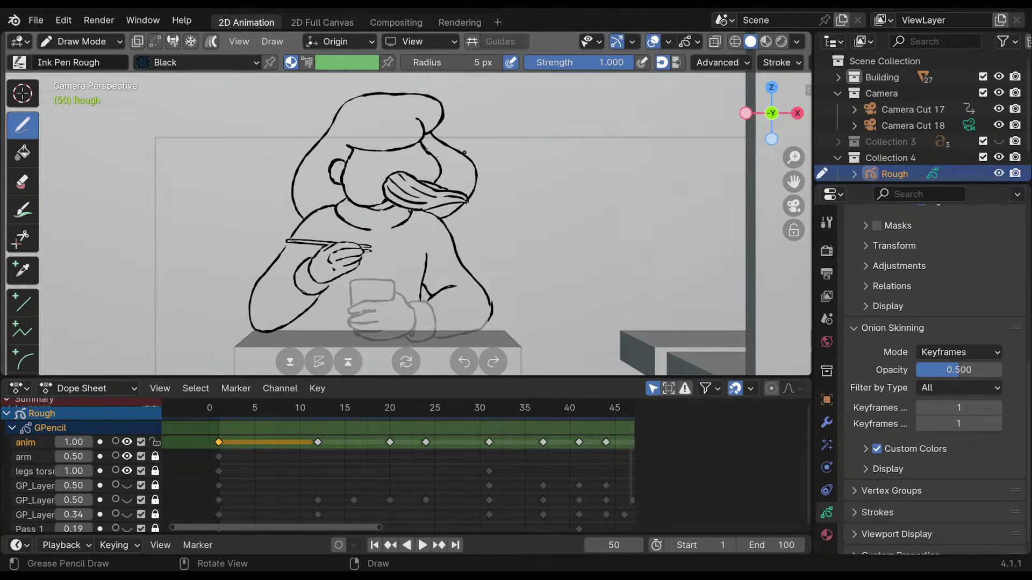
Turn on onion skinning for the anim layer and draw the missing torso side line beneath the chopstick arm on frame 50.
middle_click_drag(623, 461, 434, 467, "shift")
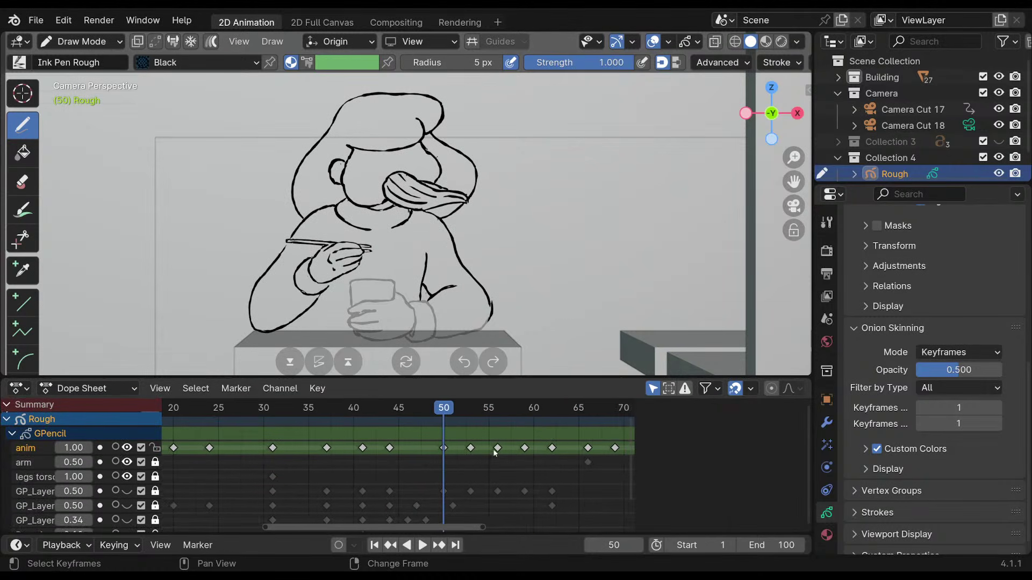
middle_click_drag(495, 453, 466, 460, "shift")
left_click(115, 456)
scroll(454, 176, "up", 4)
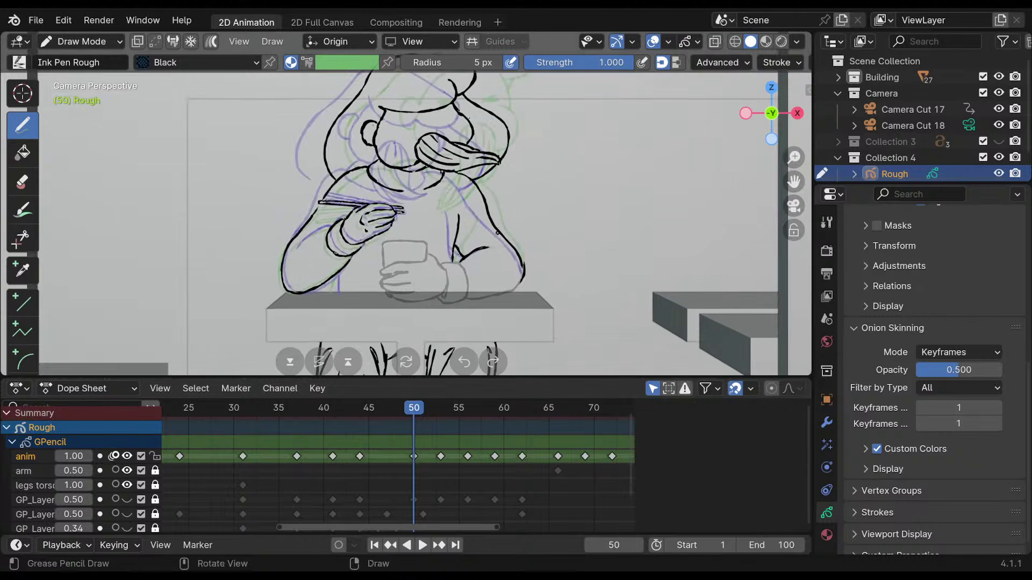
mouse_move(454, 175)
middle_mouse_down("shift")
mouse_move(527, 219)
mouse_move(527, 177)
middle_mouse_up("shift")
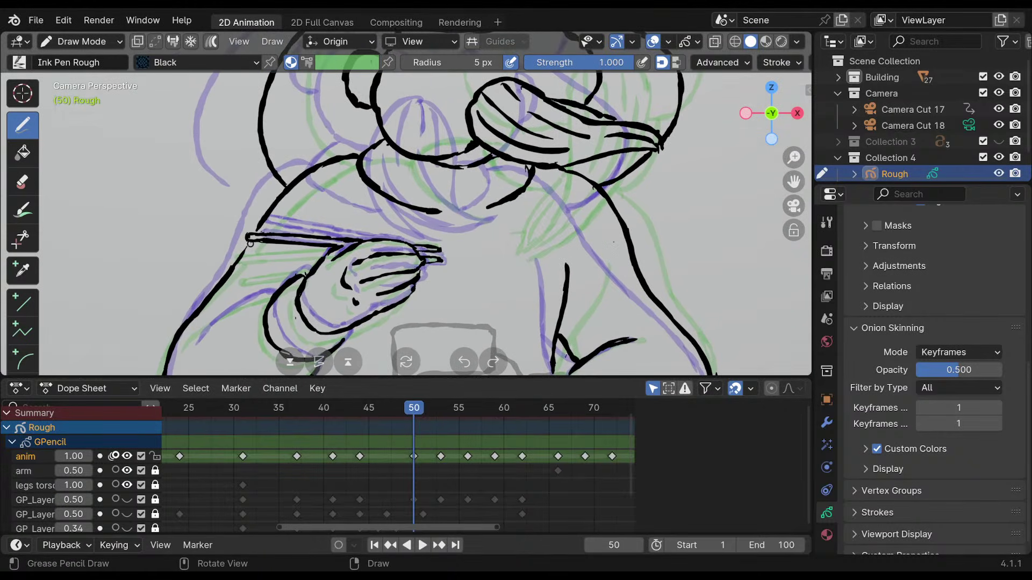
middle_click_drag(385, 260, 375, 135, "shift")
left_click_drag(278, 270, 274, 321)
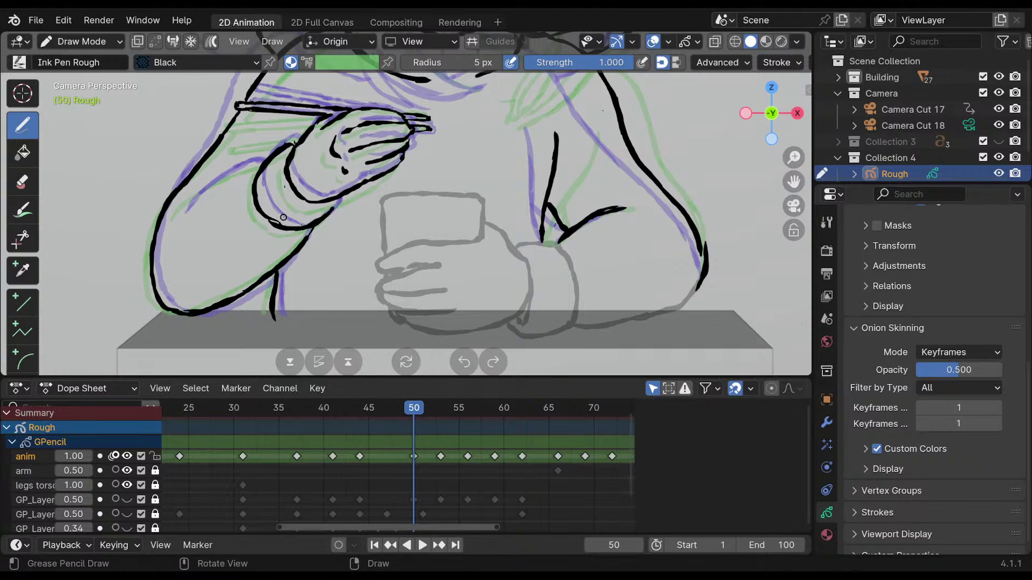
Examine the head, noodle and arm line work on frame 50 against the onion-skinned neighbouring keyframes.
middle_click_drag(493, 161, 444, 277, "shift")
mouse_move(431, 211)
middle_mouse_down("shift")
mouse_move(431, 280)
mouse_move(483, 269)
mouse_move(468, 218)
middle_mouse_up("shift")
middle_click_drag(424, 185, 417, 264, "shift")
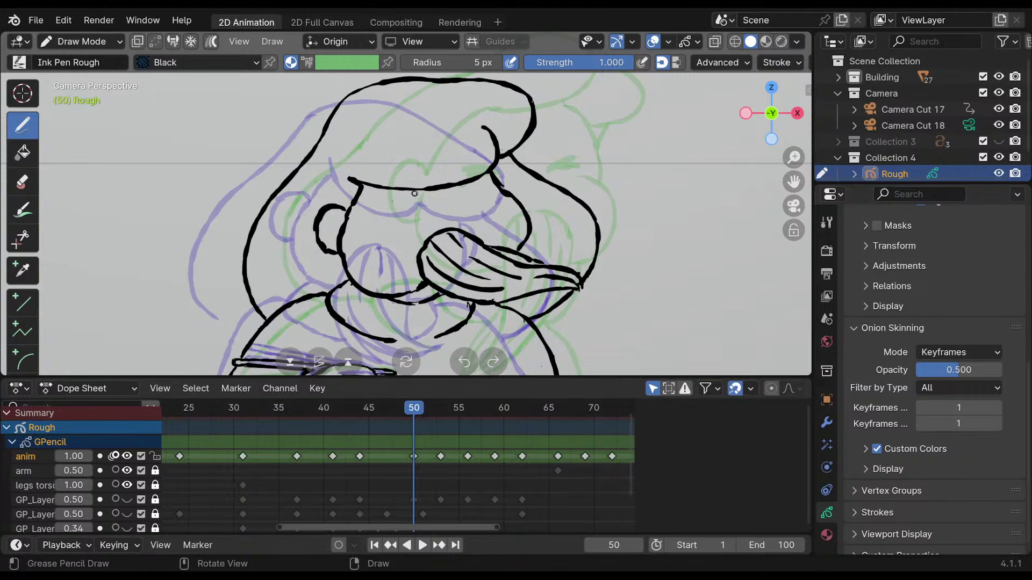
mouse_move(443, 228)
middle_mouse_down("shift")
mouse_move(434, 205)
mouse_move(438, 263)
mouse_move(426, 196)
mouse_move(431, 250)
mouse_move(427, 221)
mouse_move(404, 237)
middle_mouse_up("shift")
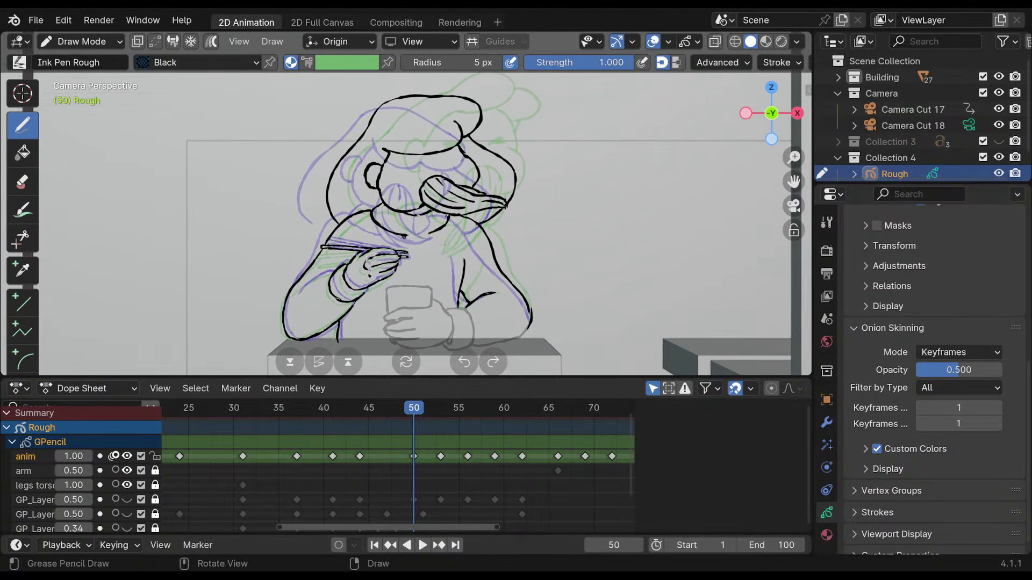
mouse_move(490, 226)
middle_mouse_down("shift")
mouse_move(466, 231)
mouse_move(452, 197)
mouse_move(424, 190)
middle_mouse_up("shift")
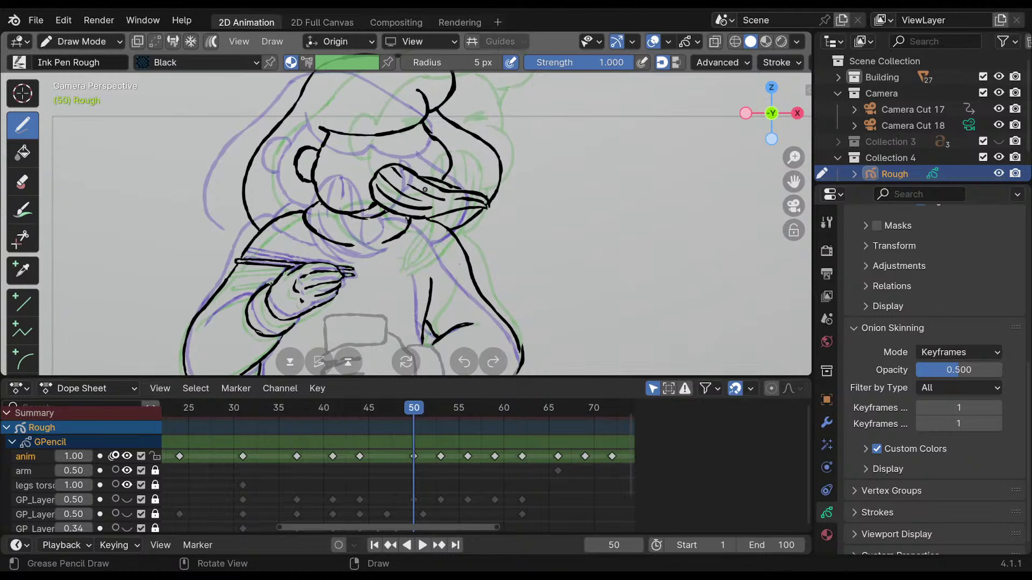
scroll(424, 189, "up", 4)
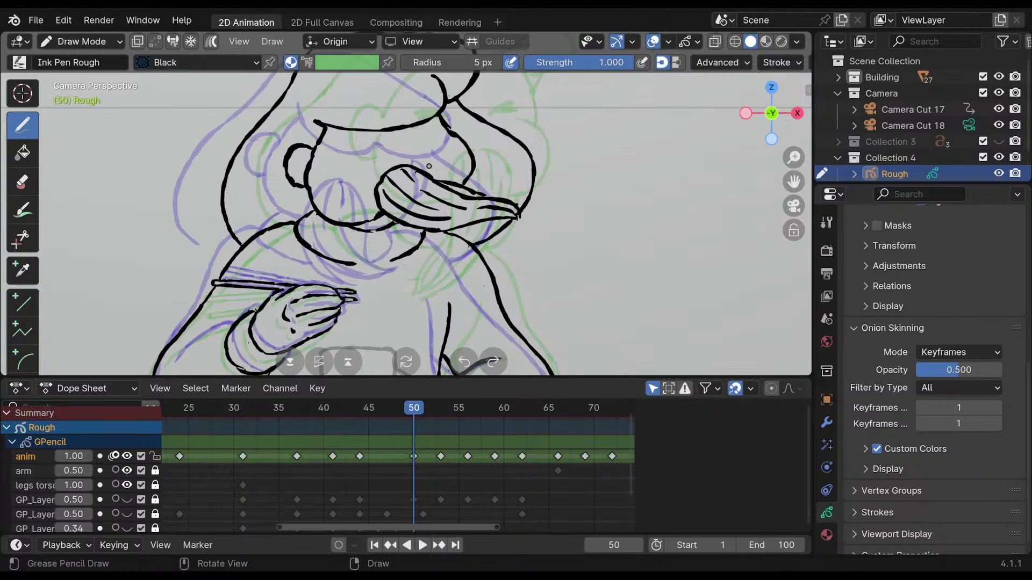
scroll(429, 166, "down", 5)
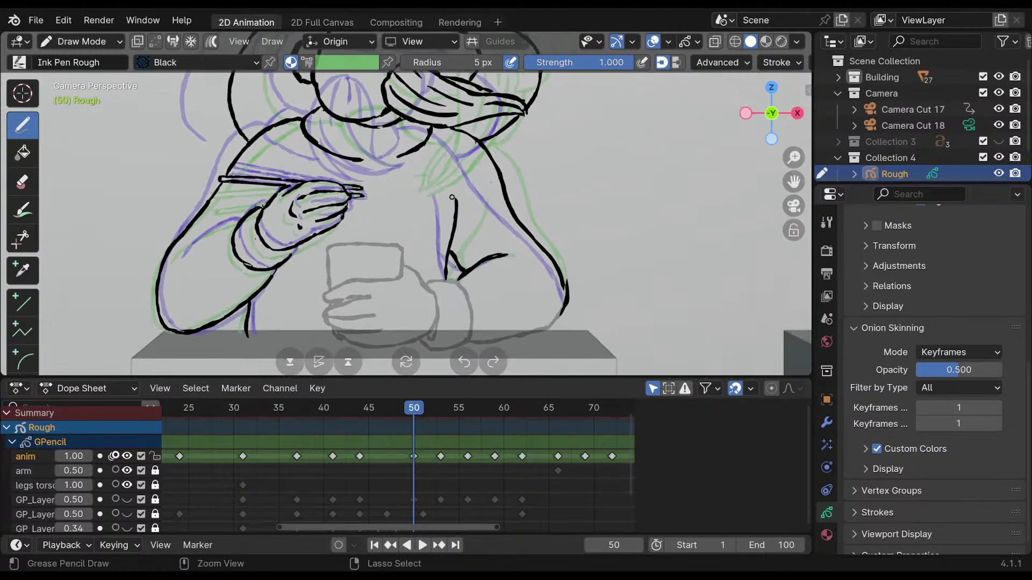
mouse_move(447, 261)
middle_mouse_down("ctrl")
mouse_move(446, 272)
mouse_move(438, 215)
middle_mouse_up("ctrl")
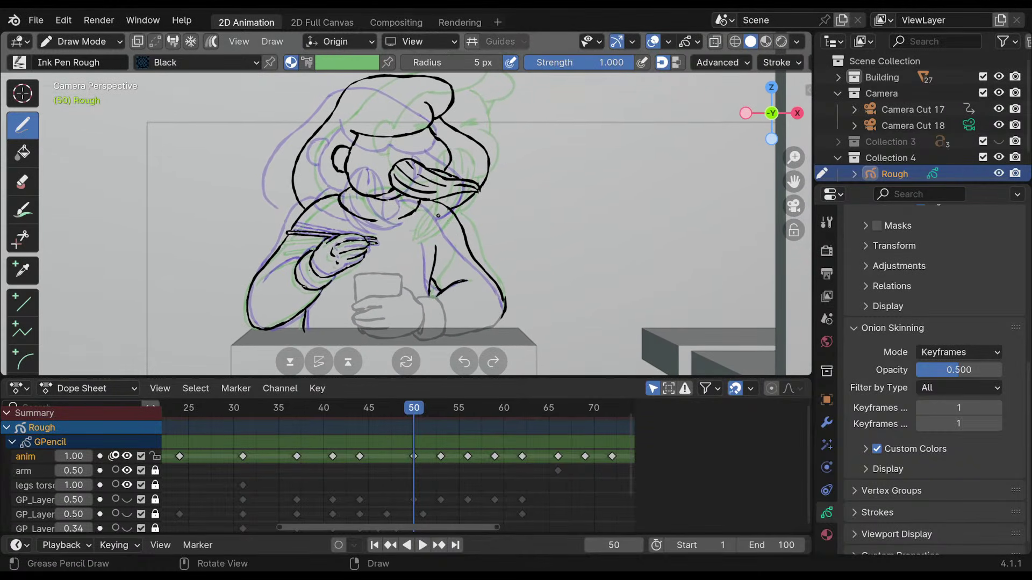
Turn off the anim layer's onion skinning and compare the poses on the keyframes around frames 50 and 53.
key("Down")
key("Up")
left_click(114, 456)
key("Up")
key("Up")
key("Down")
key("Down")
key("Down")
key("Up")
key("Up")
key("Up")
key("Down")
Turn on onion skinning for the anim layer and touch up the chopstick arm area with a short stroke on frame 53.
left_click(114, 456)
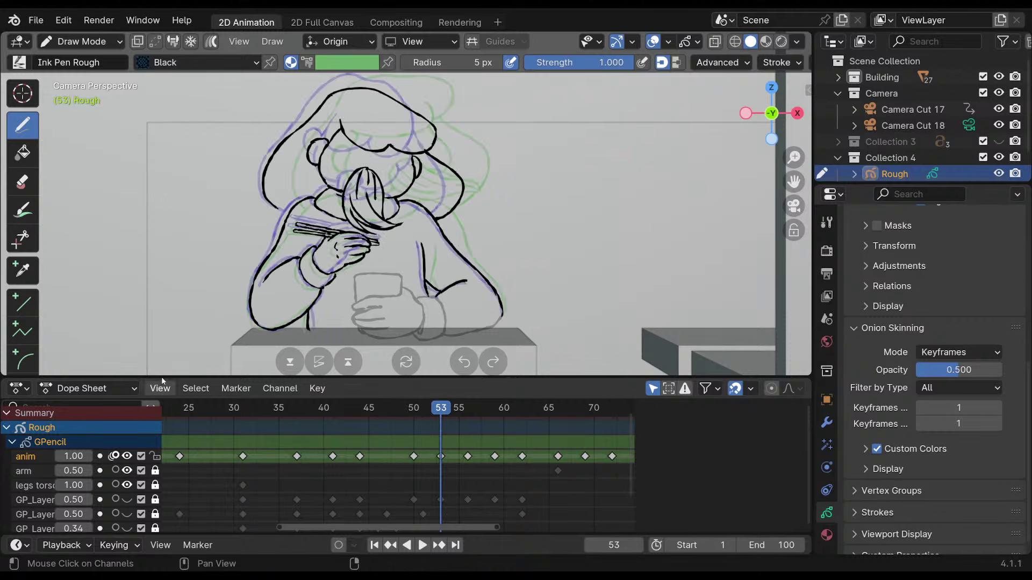
scroll(158, 262, "up", 6)
left_click_drag(198, 277, 223, 290)
mouse_move(490, 245)
middle_mouse_down("shift")
mouse_move(487, 224)
mouse_move(468, 221)
middle_mouse_up("shift")
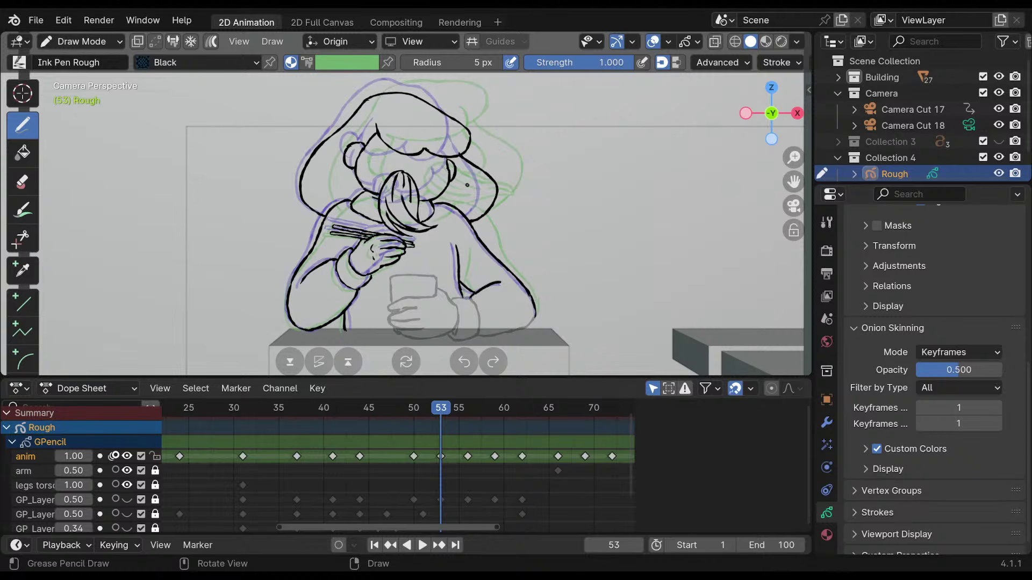
Hide the anim layer's onion skins and compare the poses on its keyframes between frames 50 and 59.
key("Down")
key("Up")
left_click(109, 457)
key("Down")
key("Up")
key("Up")
key("Up")
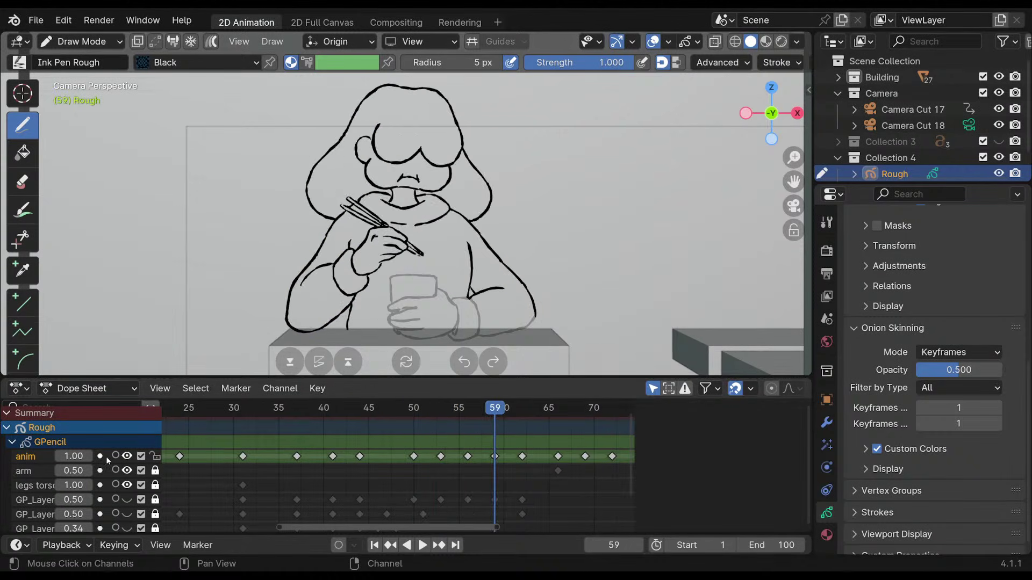
key("Down")
key("Down")
key("Down")
key("Down")
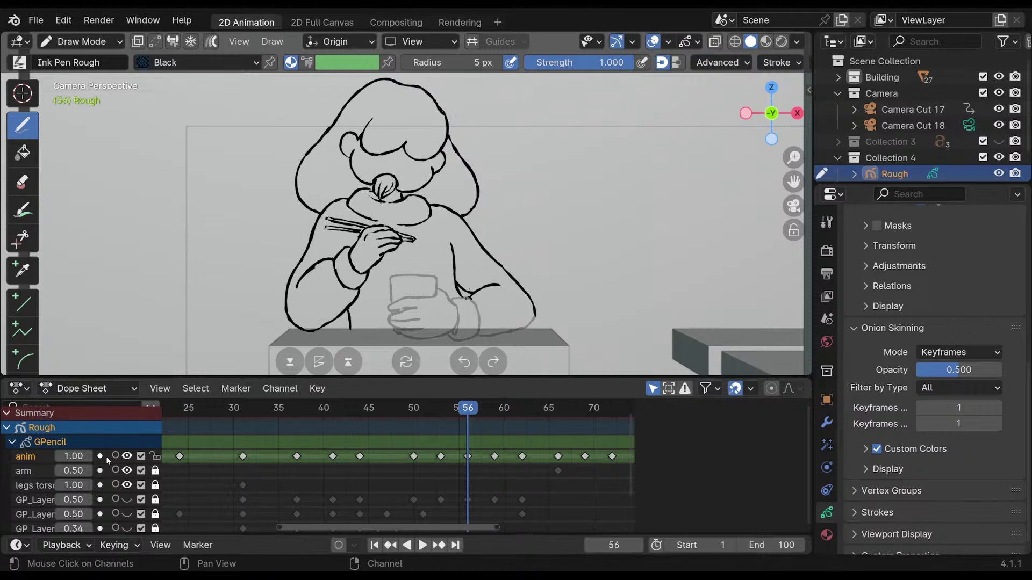
key("Up")
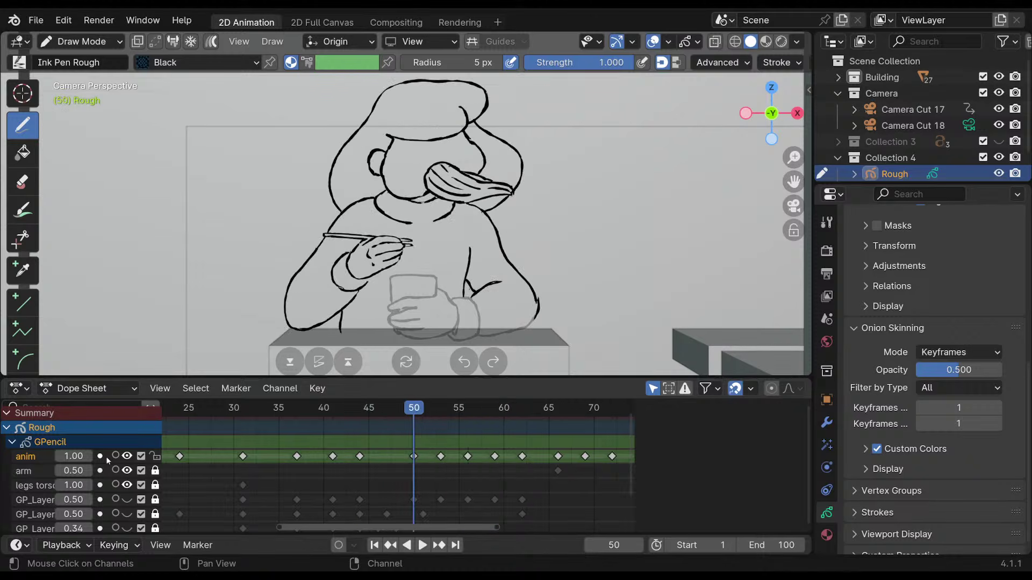
key("Up")
key("Up")
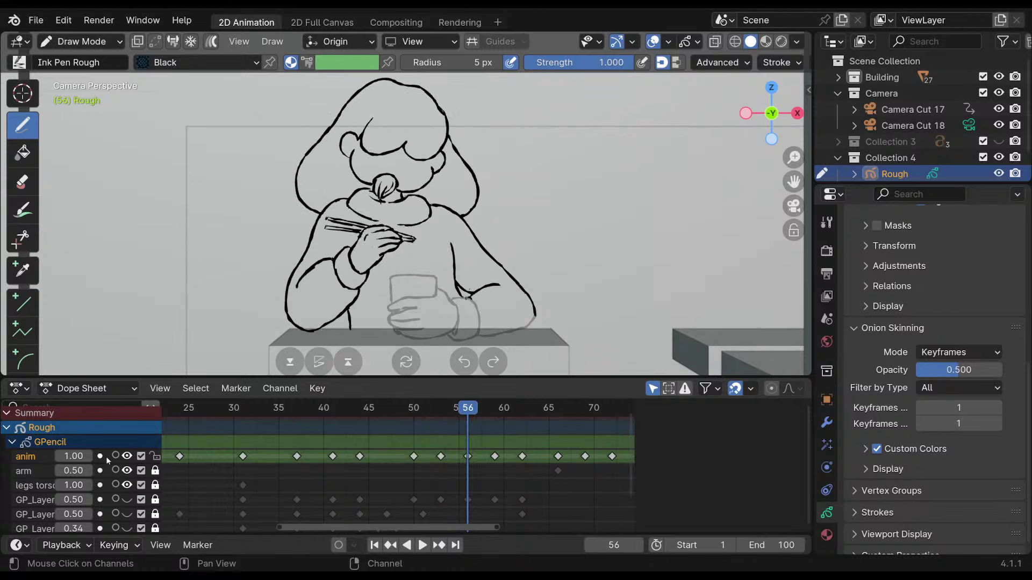
Review the noodle bite and head swing back and forth across the anim keyframes from frame 37 to past frame 53.
key("Down")
key("Down")
key("Down")
key("Down")
key("Down")
key("Down")
key("Up")
key("Up")
key("Up")
key("Up")
key("Down")
key("Down")
key("Down")
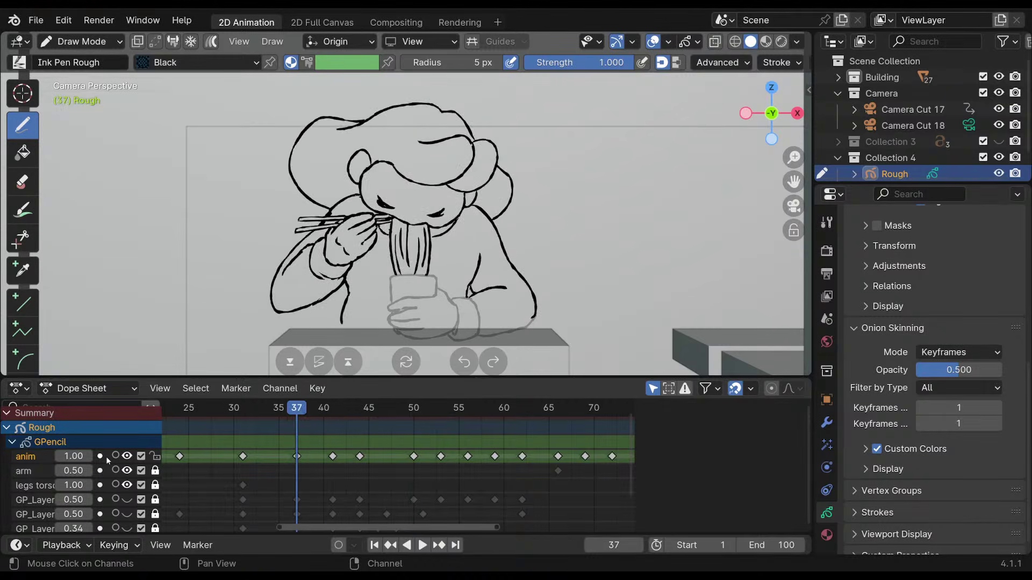
key("Down")
key("Down")
key("Up")
key("Up")
key("Up")
key("Up")
key("Up")
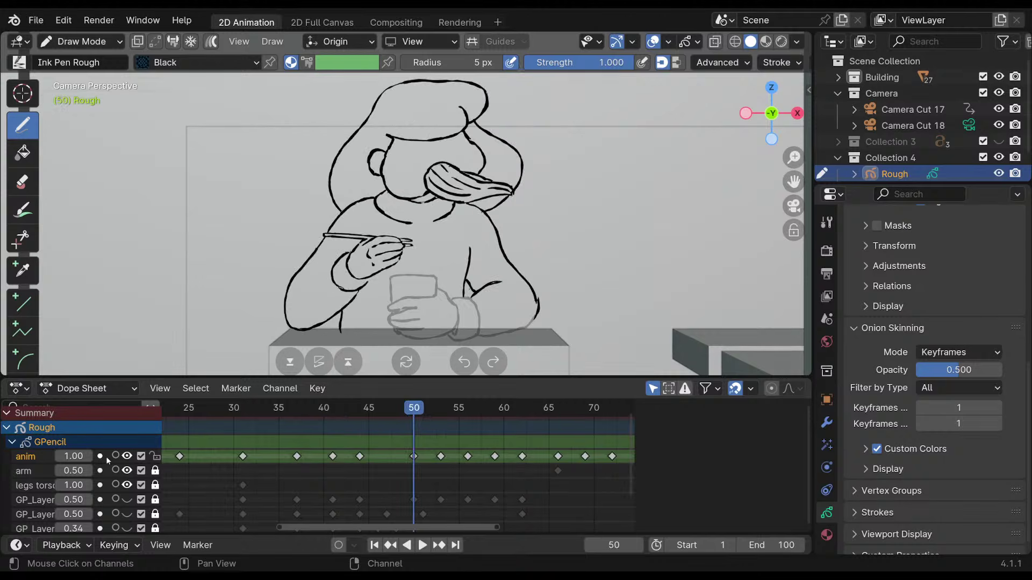
key("Up")
key("Down")
key("Down")
key("Down")
key("Down")
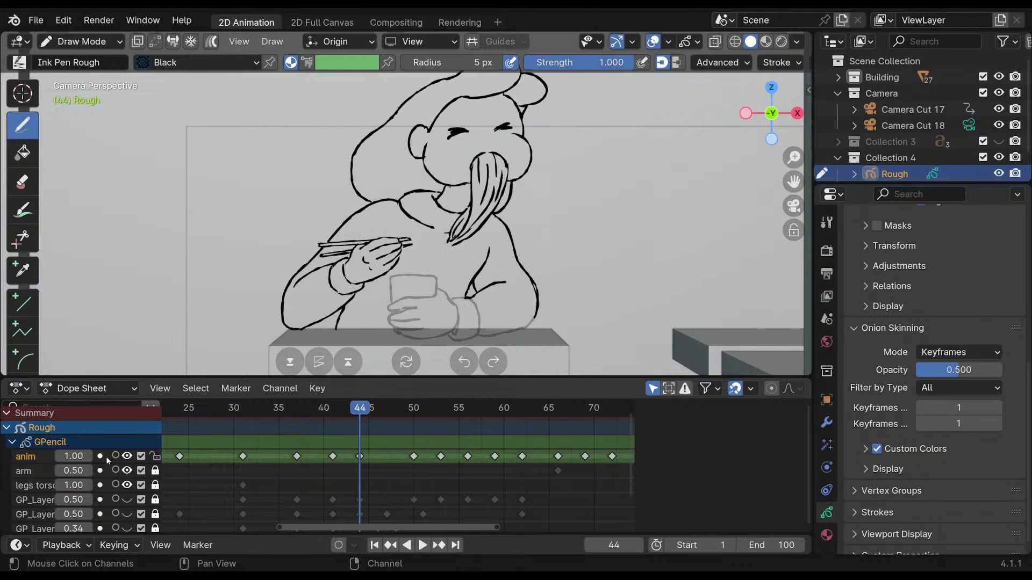
key("Down")
key("Up")
key("Up")
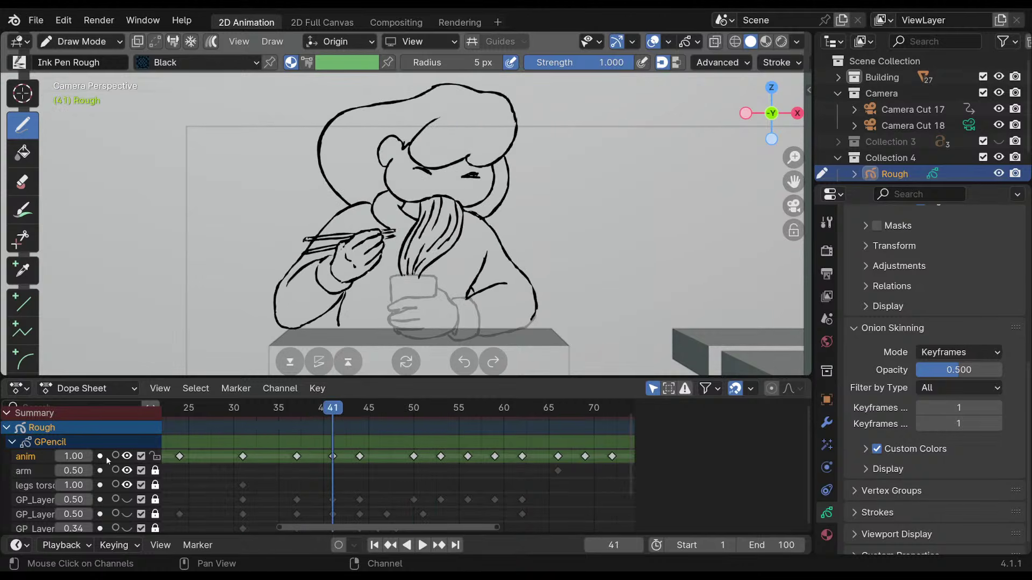
key("Up")
key("Up")
key("Up")
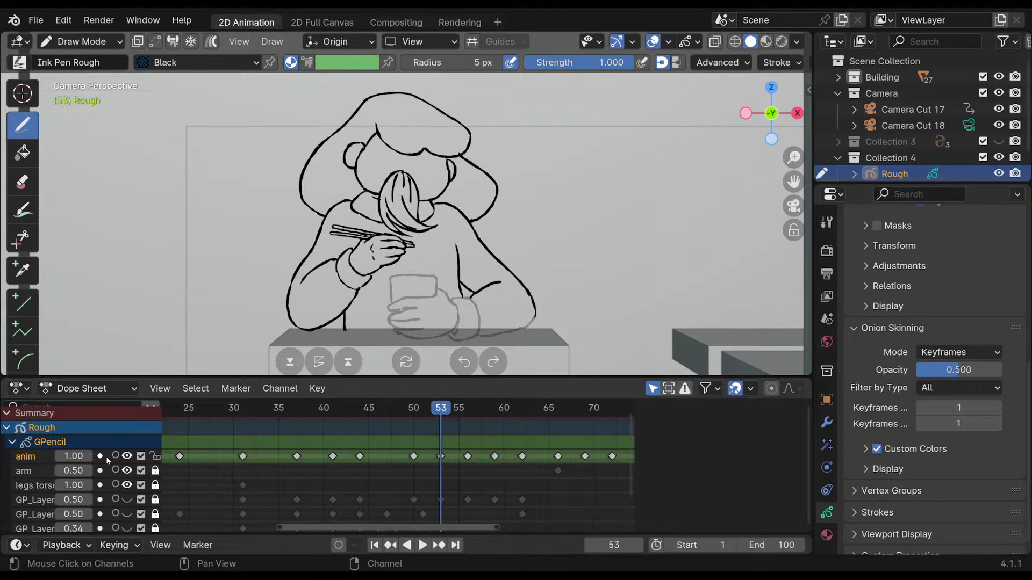
key("Up")
key("Up")
key("Up")
key("Down")
key("Down")
key("Down")
key("Down")
key("Down")
key("Down")
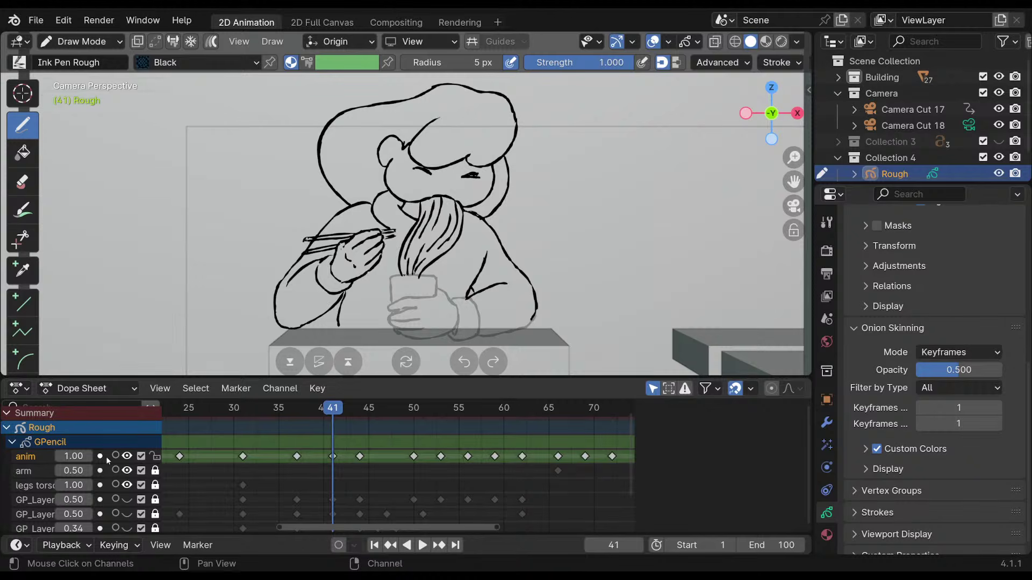
key("Down")
key("Down")
key("Up")
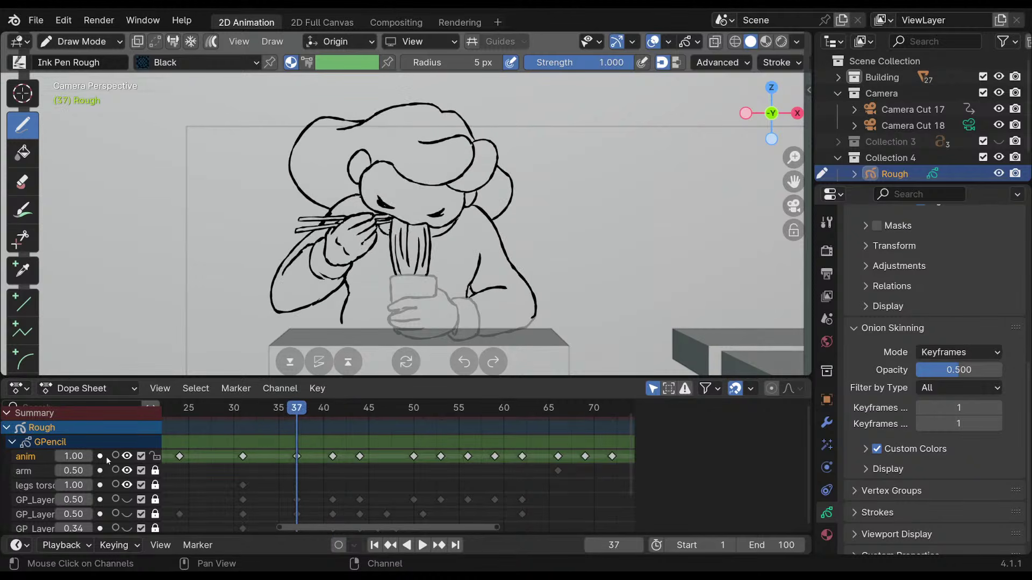
Review the noodle-eating poses around frame 37, stepping through the anim keyframes back to frame 1.
key("Up")
key("Up")
key("Up")
key("Down")
key("Down")
key("Down")
key("Down")
key("Down")
key("Down")
key("Down")
key("Down")
key("Down")
key("Up")
key("Up")
key("Down")
key("Down")
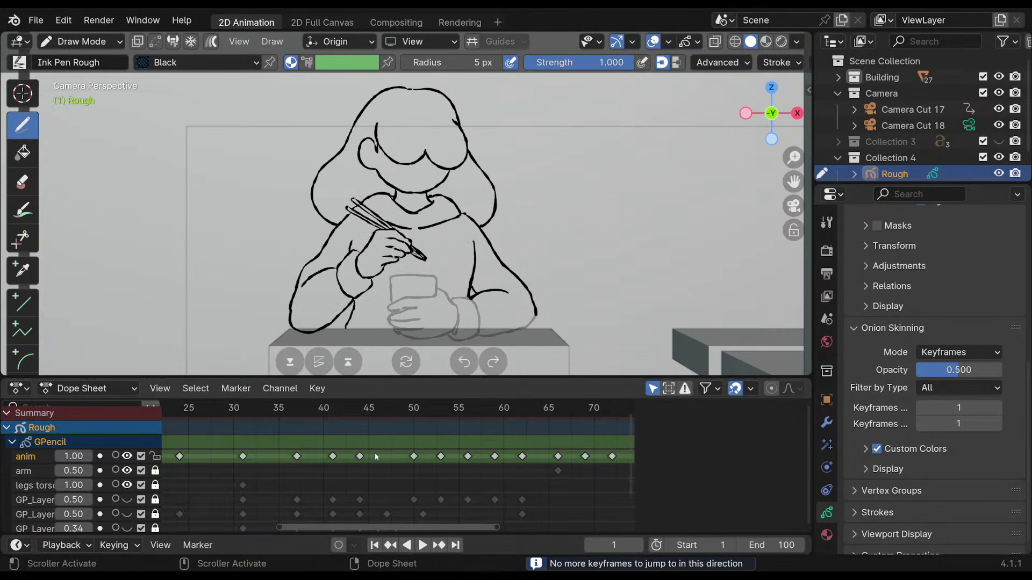
Bring the start of the timeline into view and check each anim keyframe drawing from frame 1 to frame 41.
scroll(375, 456, "left", 10, "ctrl")
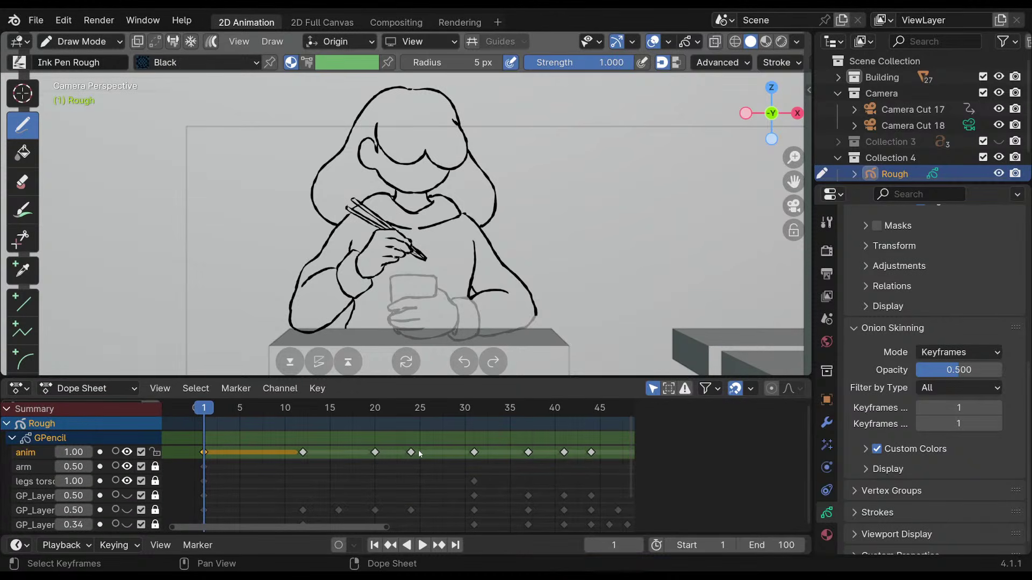
key("Up")
key("Down")
key("Up")
key("Up")
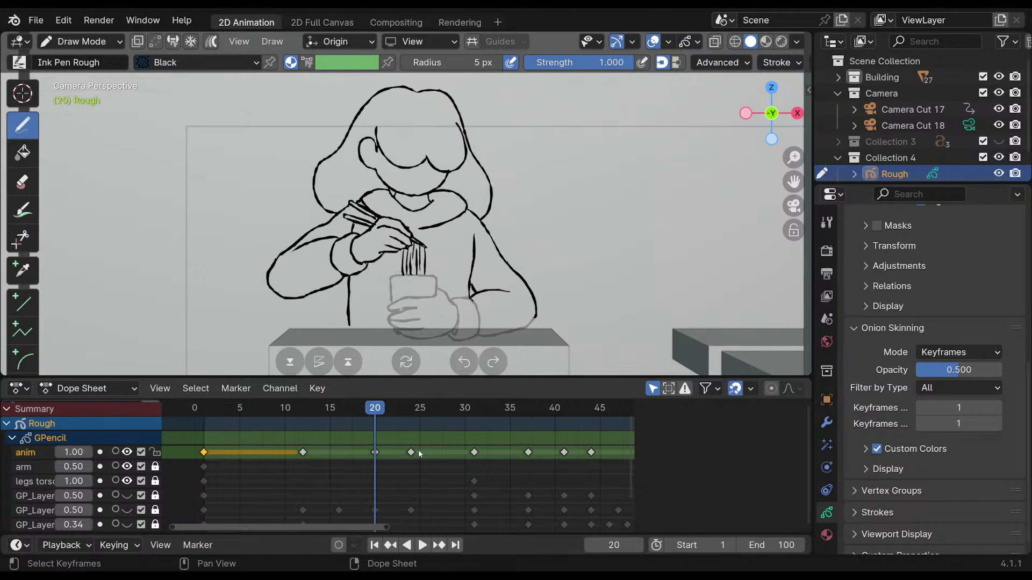
key("Up")
key("Up")
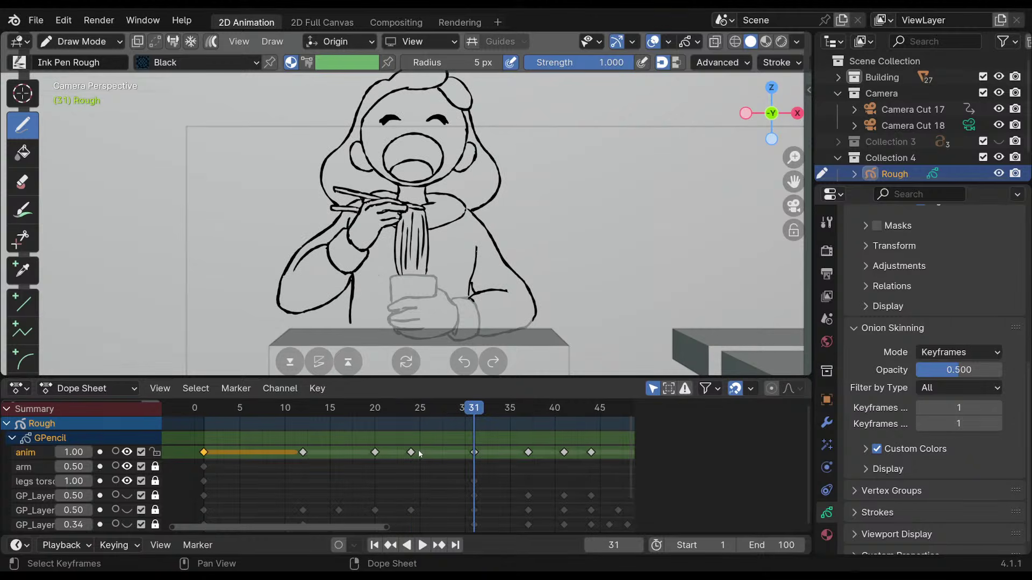
key("Up")
key("Up")
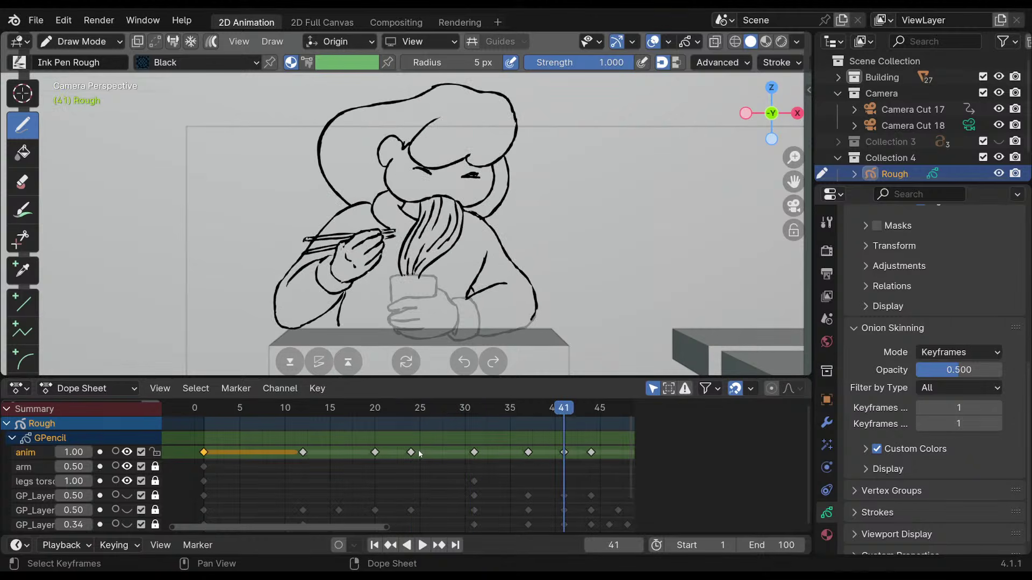
key("Down")
key("Up")
Compare the frame 41 drawing up close with its neighbouring poses by briefly showing the anim layer's onion skins.
middle_click_drag(431, 188, 431, 166, "ctrl")
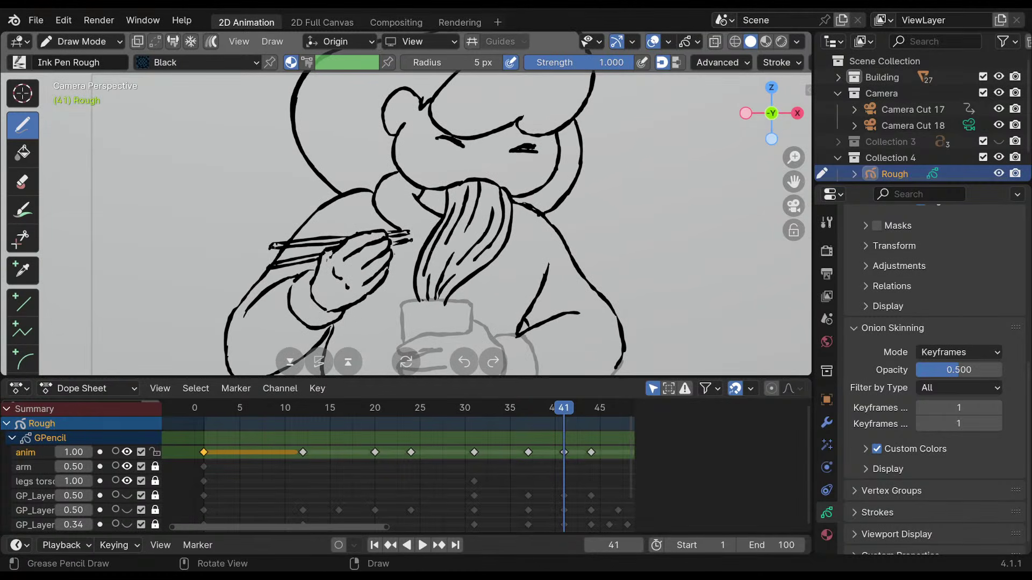
left_click(115, 451)
left_click(115, 452)
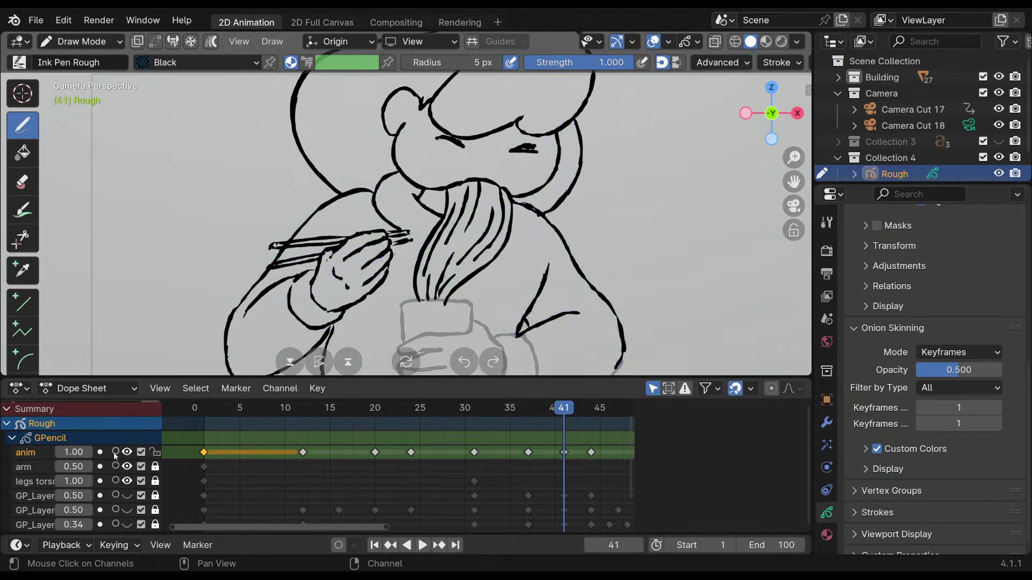
left_click(115, 453)
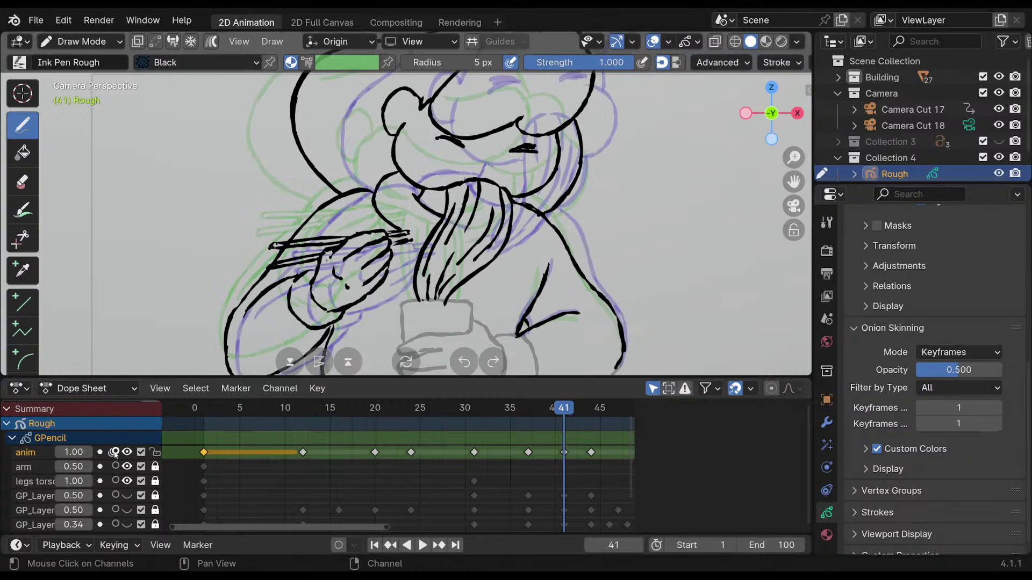
left_click(115, 453)
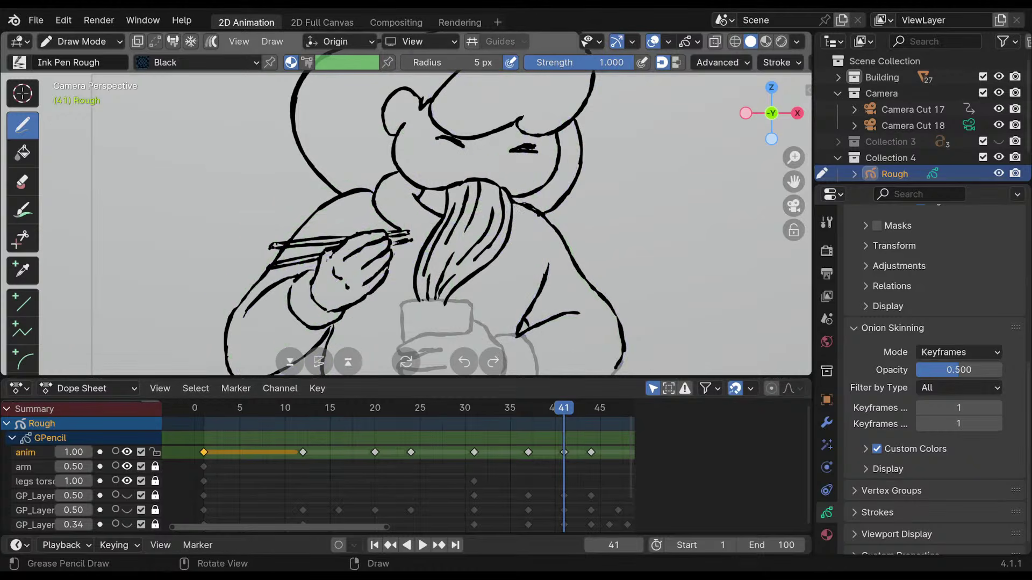
Check the head swing and chewing poses on the anim keyframes from frame 41 to frame 66.
middle_click_drag(523, 202, 500, 233, "ctrl")
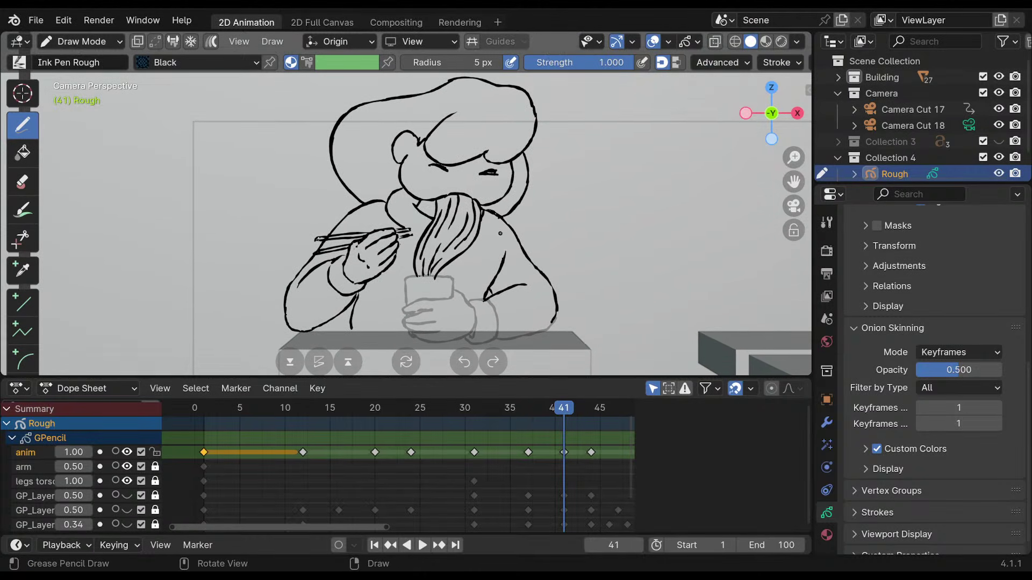
key("Up")
key("Up")
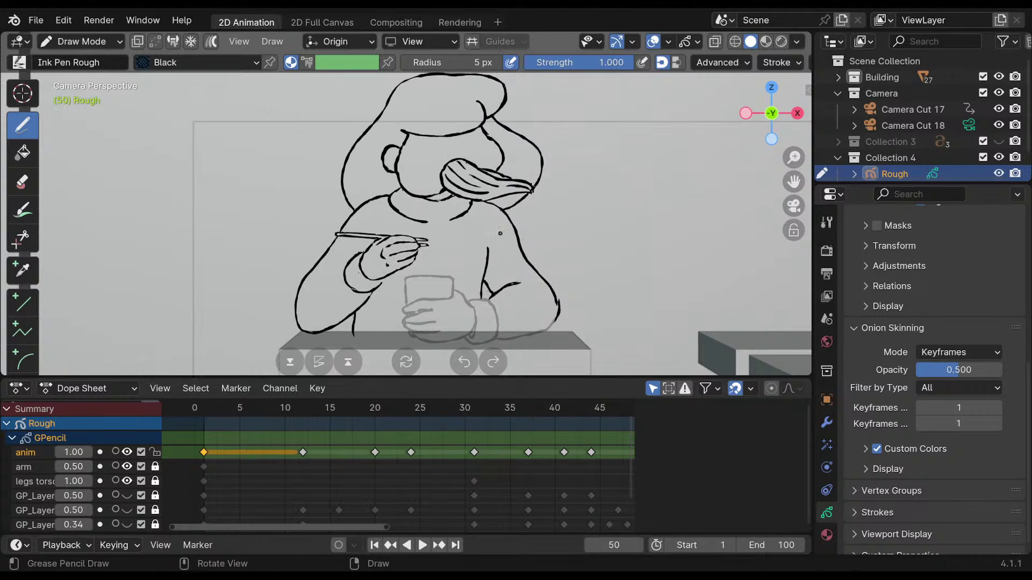
key("Down")
key("Up")
key("Up")
key("Up")
key("Up")
key("Up")
key("Up")
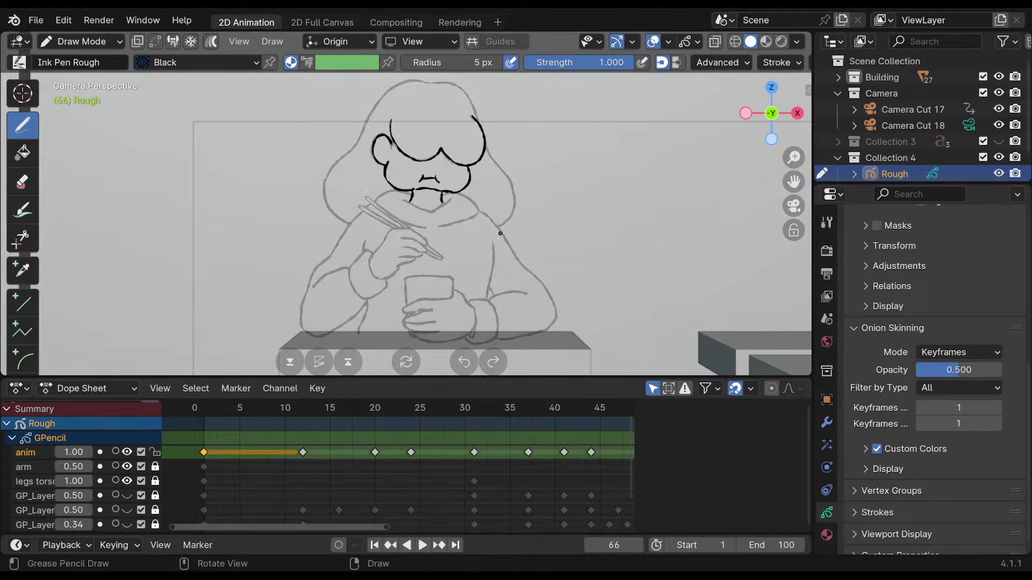
Set the arm layer's opacity to 1.00 and check the chewing poses on the keyframes after frame 66.
double_click(90, 469)
key("Return")
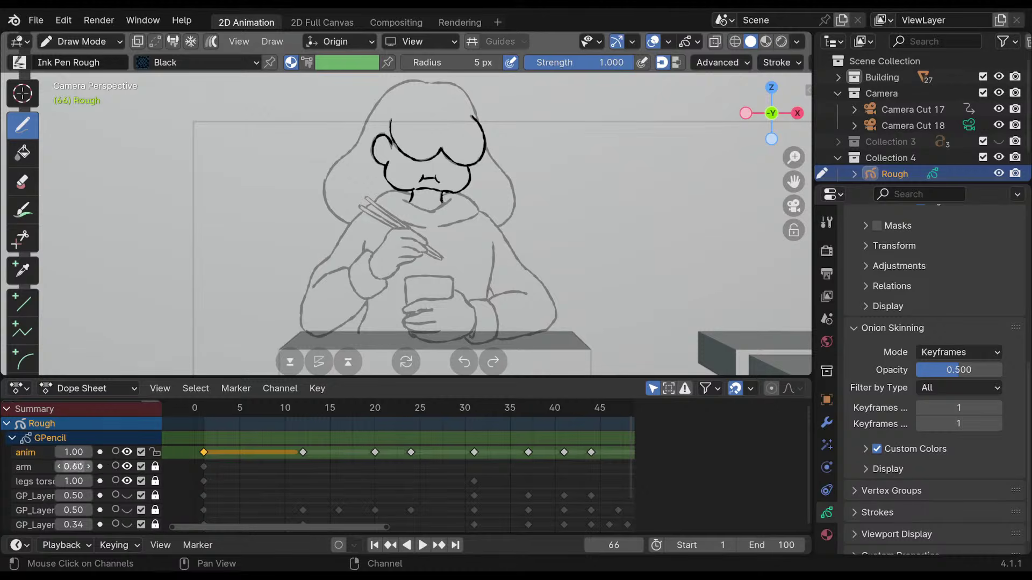
key("Up")
key("Up")
key("Up")
key("Up")
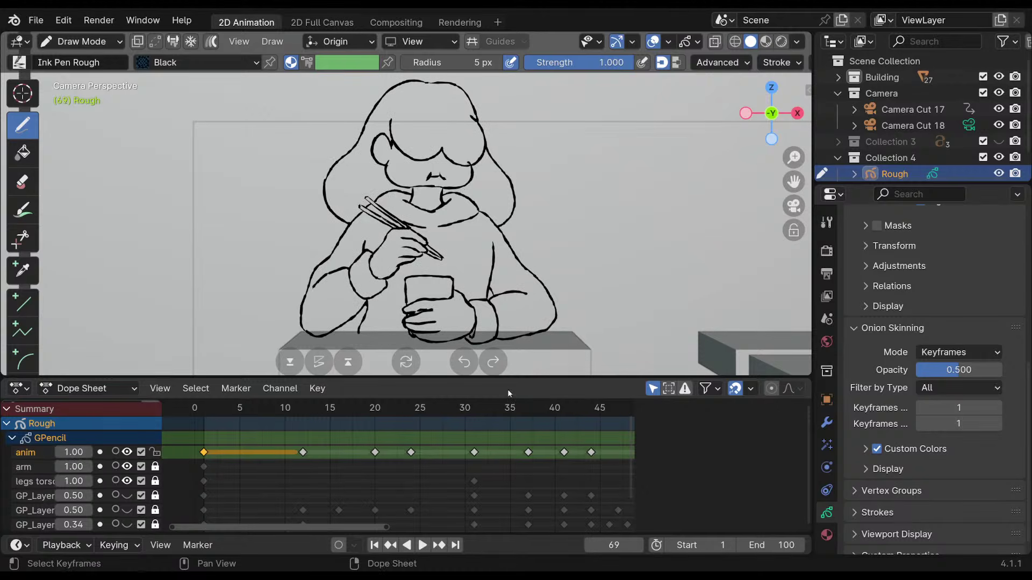
key("Up")
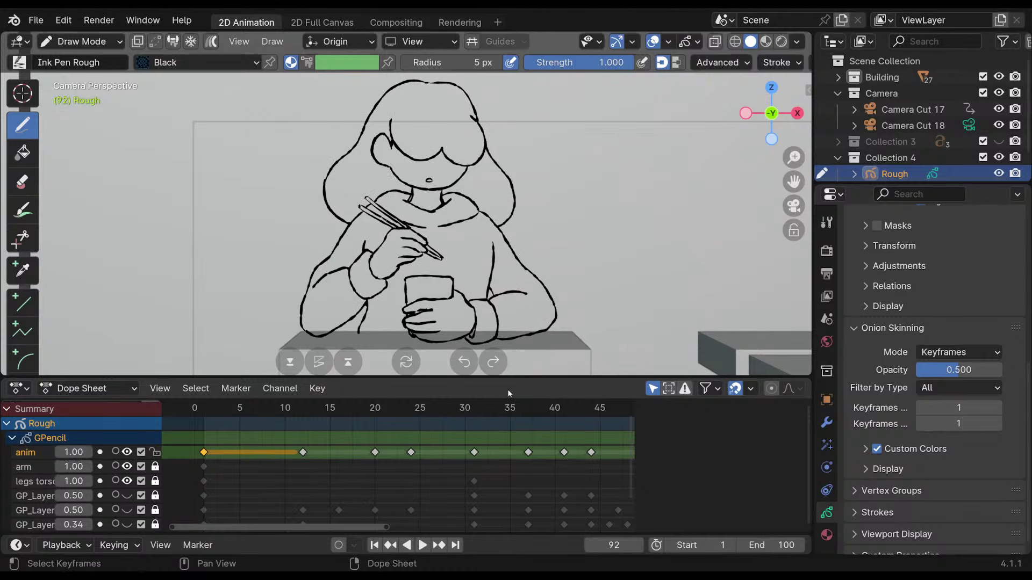
key("Up")
key("Up")
Review the full character drawing backward through all keyframes to frame 1.
key("Down")
key("Down")
key("Down")
key("Down")
key("Down")
key("Down")
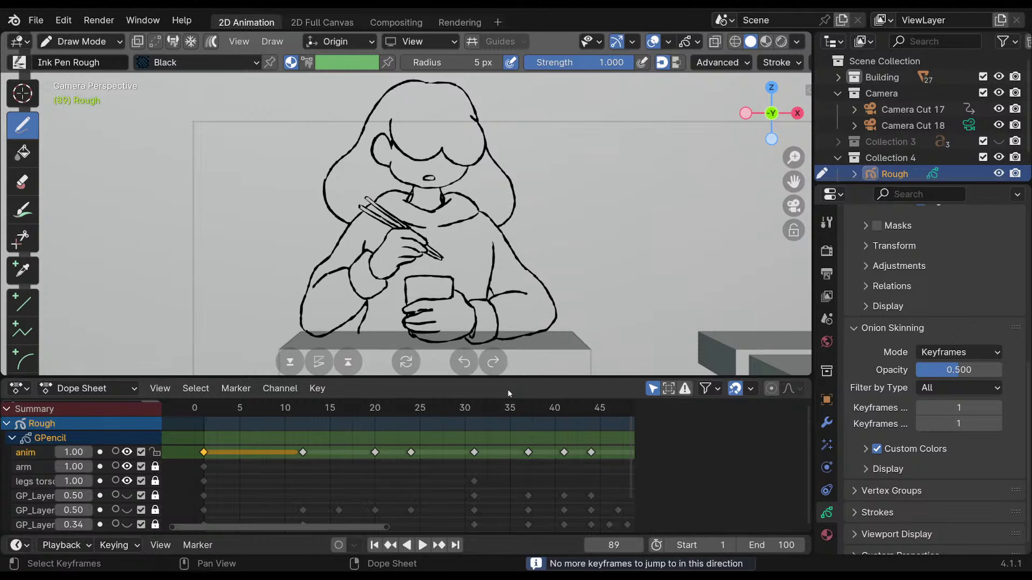
key("Down")
key("Down")
key("Down")
key("Down")
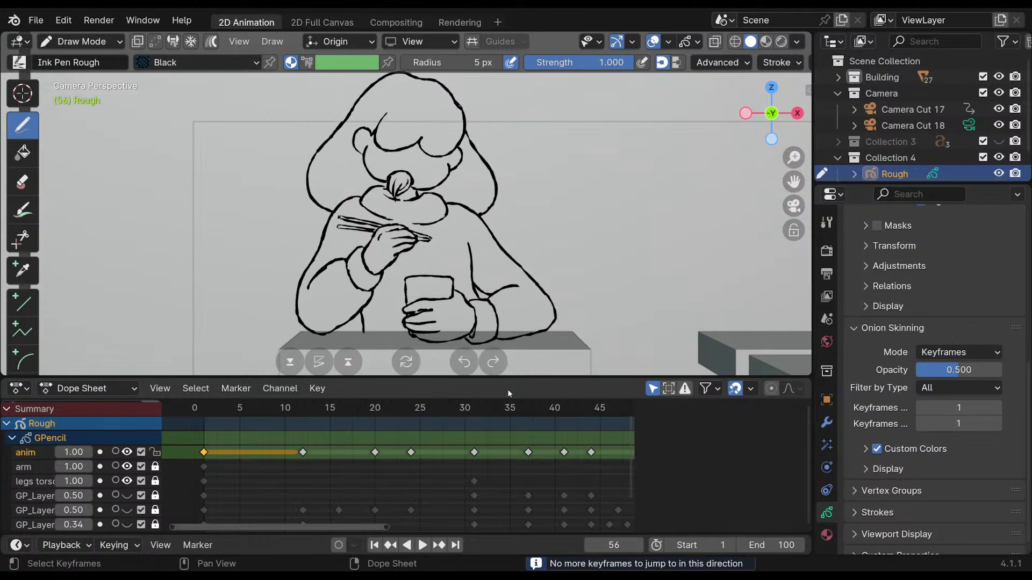
key("Down")
key("Down")
key("Down")
key("Down")
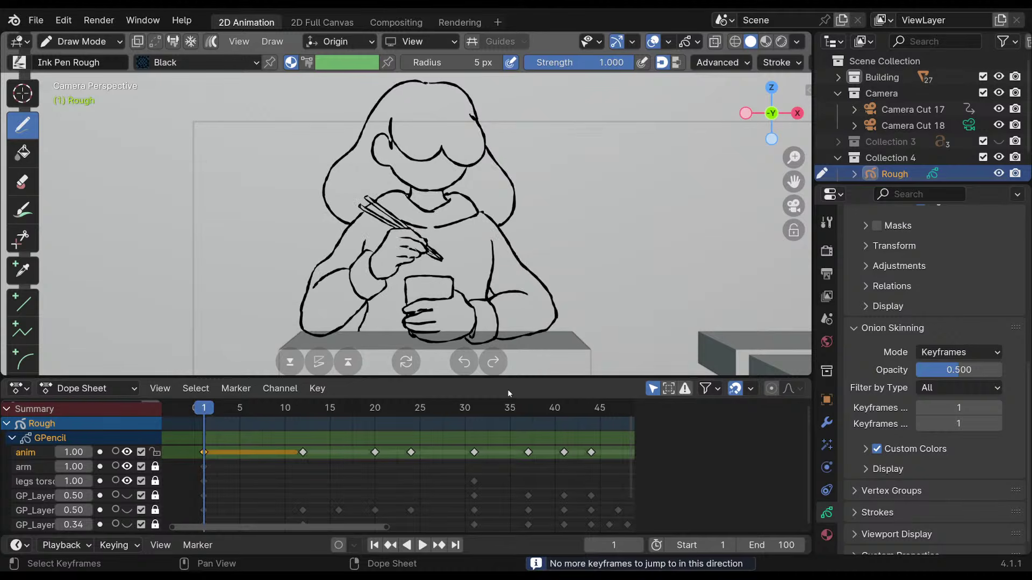
Compare the opening chopstick poses by flipping between the keyframes from frame 1 to frame 20.
key("Up")
key("Up")
key("Up")
key("Down")
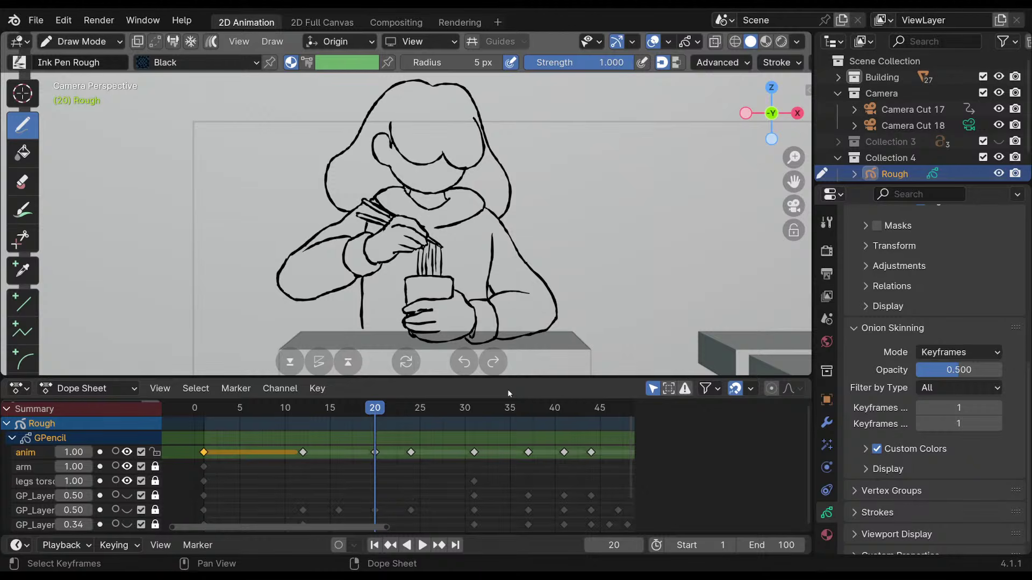
key("Down")
key("Up")
key("Down")
key("Up")
Examine the line work on frame 20 from far and up close, and save the file.
mouse_move(449, 185)
middle_mouse_down("ctrl")
mouse_move(450, 131)
mouse_move(322, 305)
mouse_move(325, 204)
mouse_move(325, 253)
middle_mouse_up("ctrl")
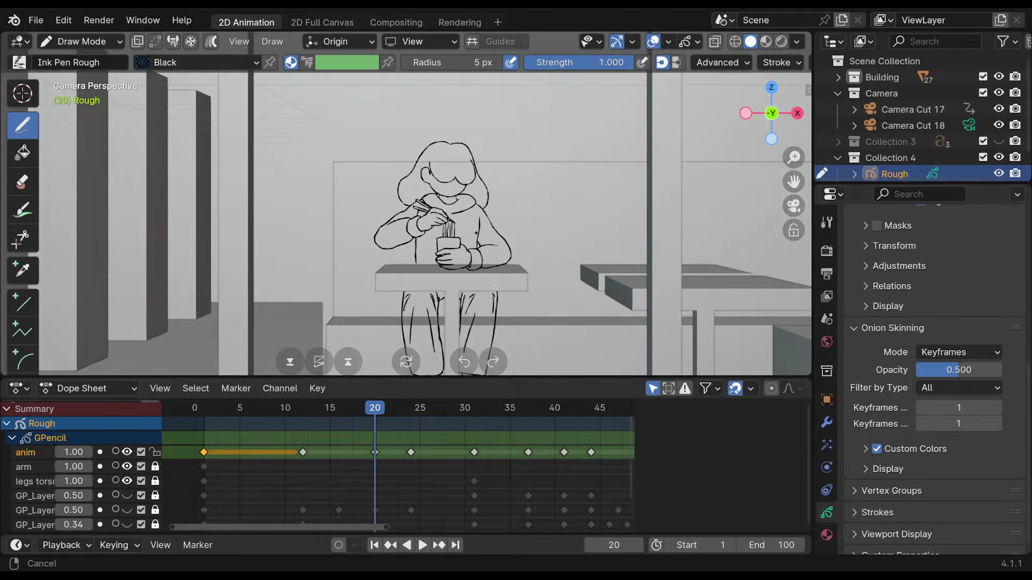
mouse_move(461, 167)
middle_mouse_down("ctrl")
mouse_move(482, 185)
mouse_move(516, 183)
mouse_move(523, 197)
middle_mouse_up("ctrl")
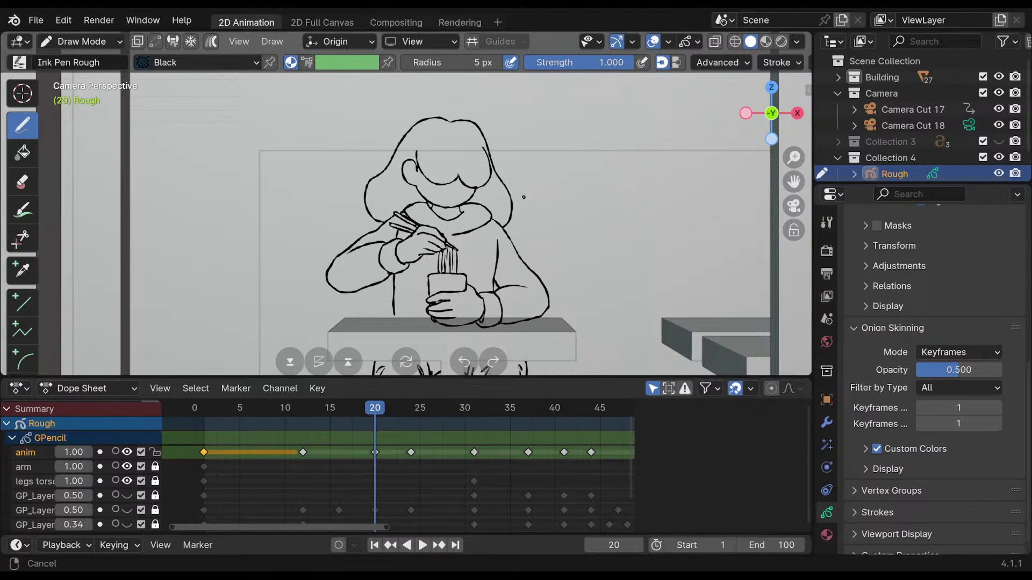
middle_click_drag(524, 196, 535, 212, "ctrl")
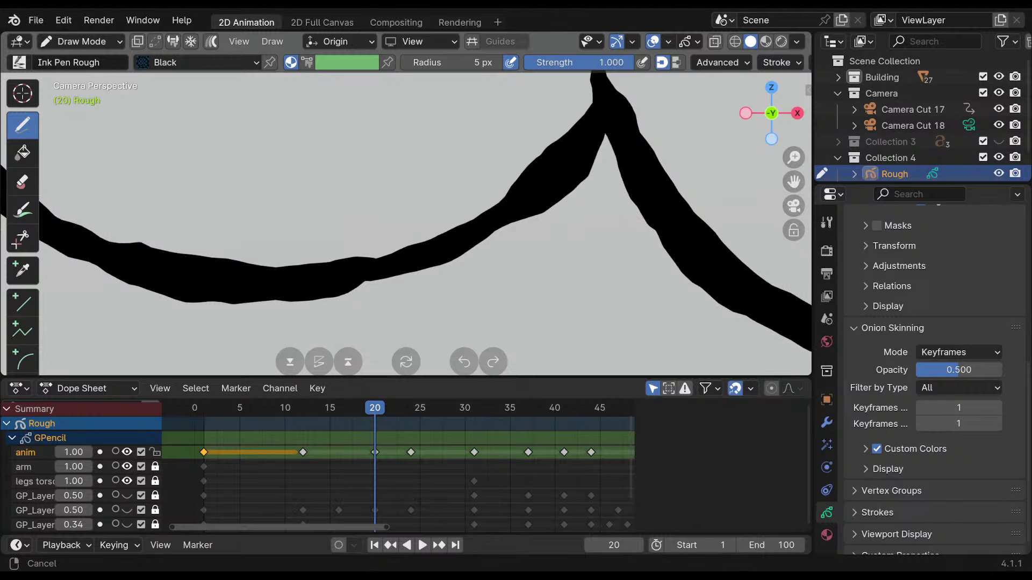
middle_click_drag(449, 181, 449, 290, "ctrl")
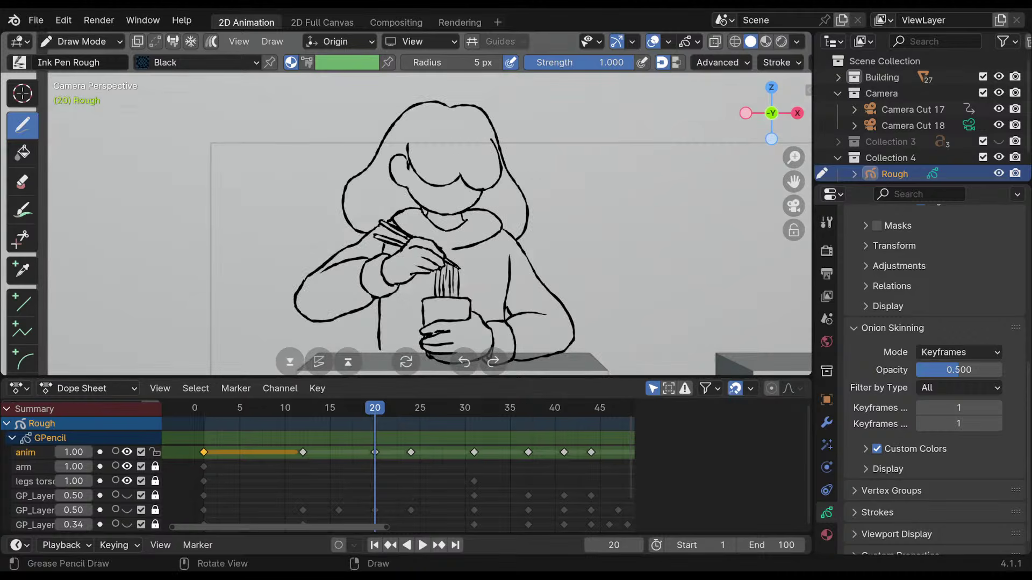
key("ctrl+s")
Look over the scene from outside the camera, return to the camera view, and save the file.
left_click_drag(547, 261, 566, 207)
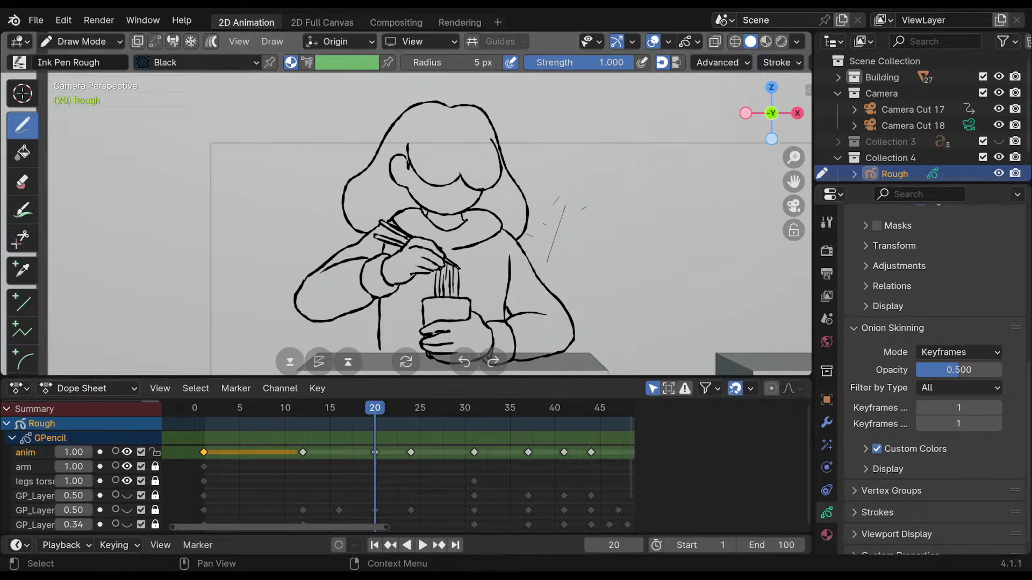
key("ctrl+z")
scroll(594, 274, "down", 4)
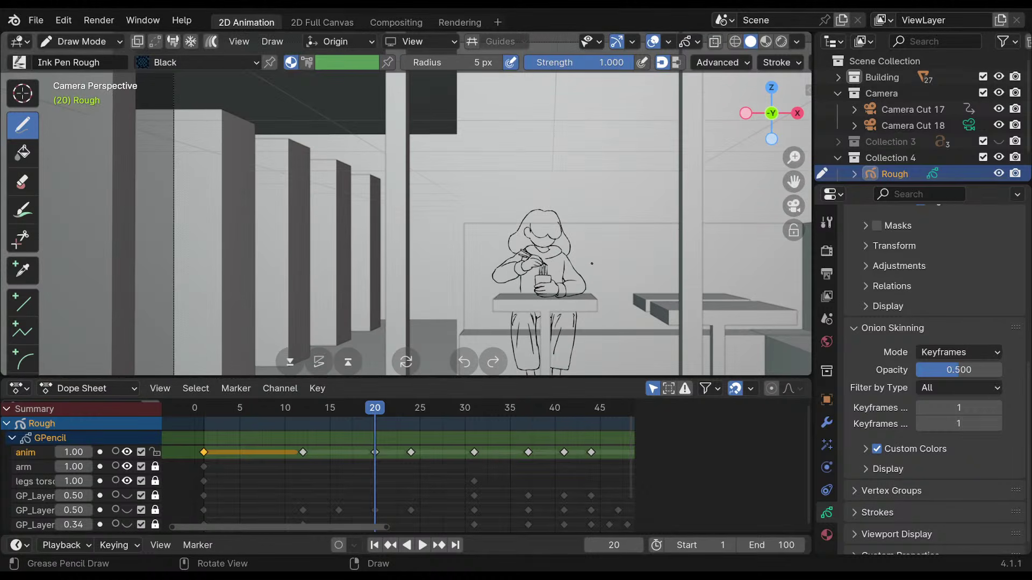
mouse_move(585, 260)
middle_mouse_down()
mouse_move(471, 288)
mouse_move(608, 279)
mouse_move(562, 297)
middle_mouse_up()
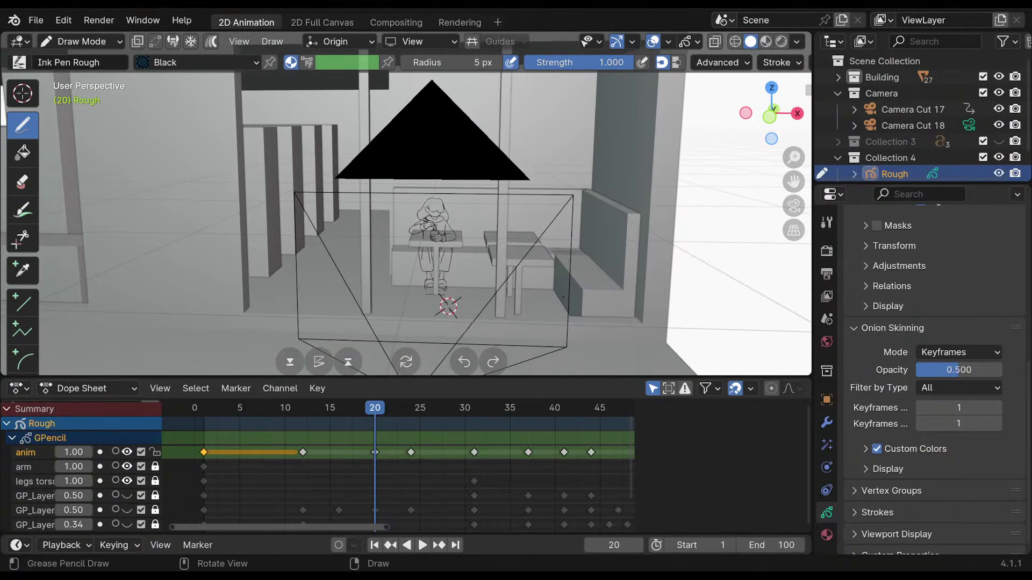
middle_click_drag(538, 226, 532, 172)
key("KP_0")
key("ctrl+s")
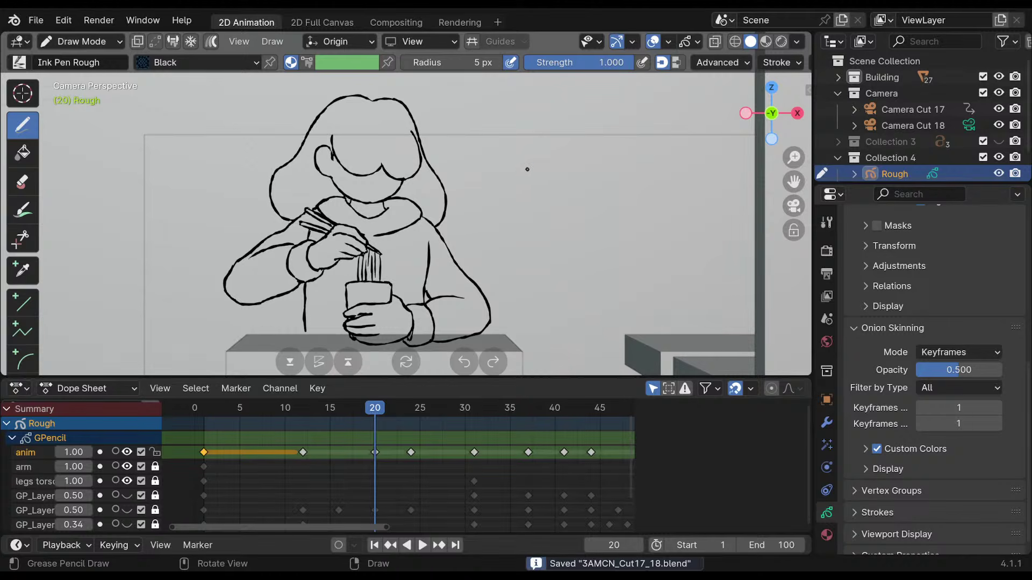
Review the complete eating motion keyframe by keyframe from the opening frames through to frame 95.
left_click(374, 453)
key("Down")
key("Down")
key("Up")
key("Up")
key("Up")
key("Up")
key("Up")
key("Up")
key("Up")
key("Up")
key("Up")
key("Up")
key("Up")
key("Up")
key("Up")
key("Up")
key("Up")
key("Up")
key("Up")
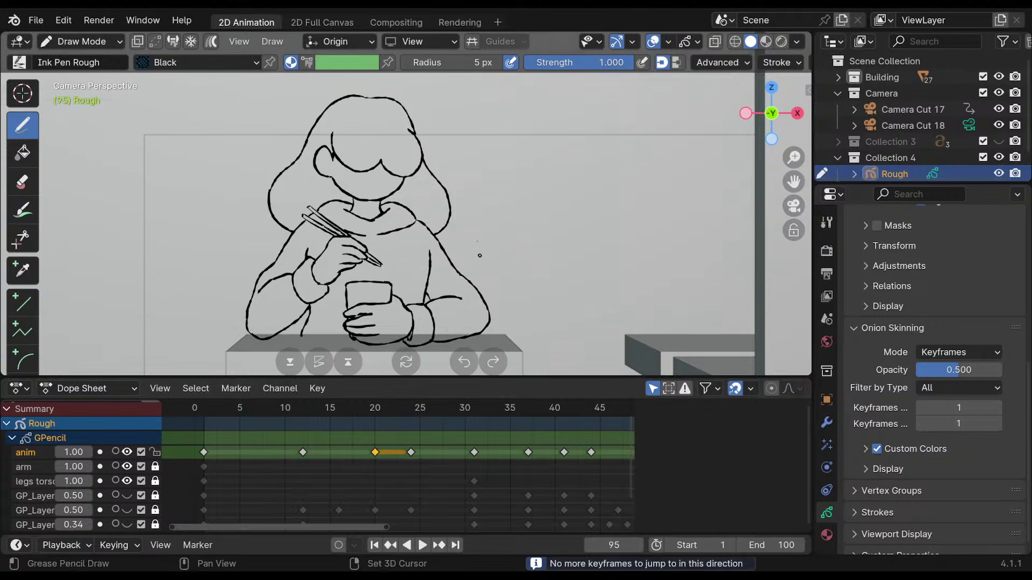
Fit the whole camera frame in view, play the animation from frame 1, and save the file.
middle_click_drag(472, 266, 493, 192, "shift")
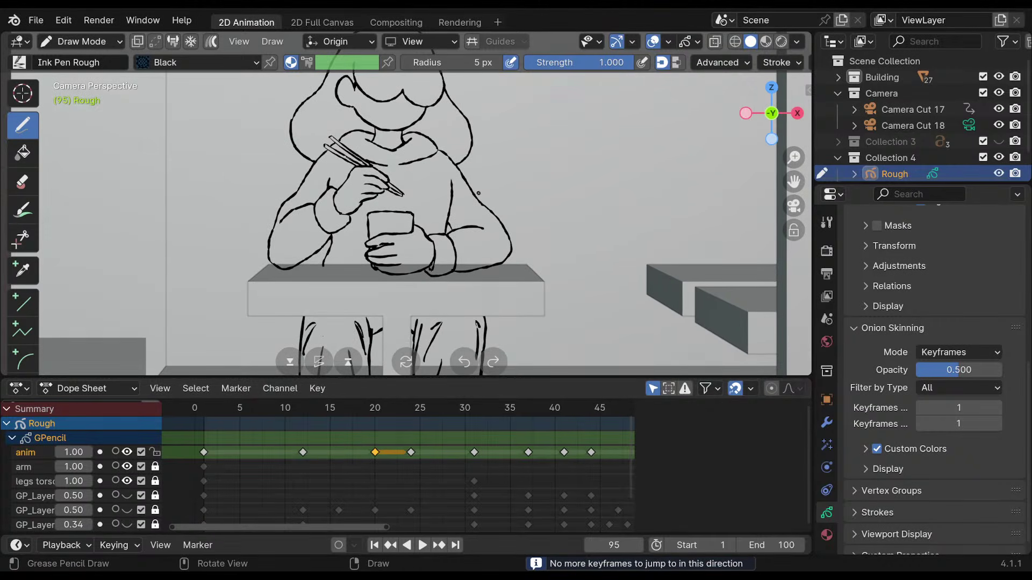
scroll(478, 193, "down", 8)
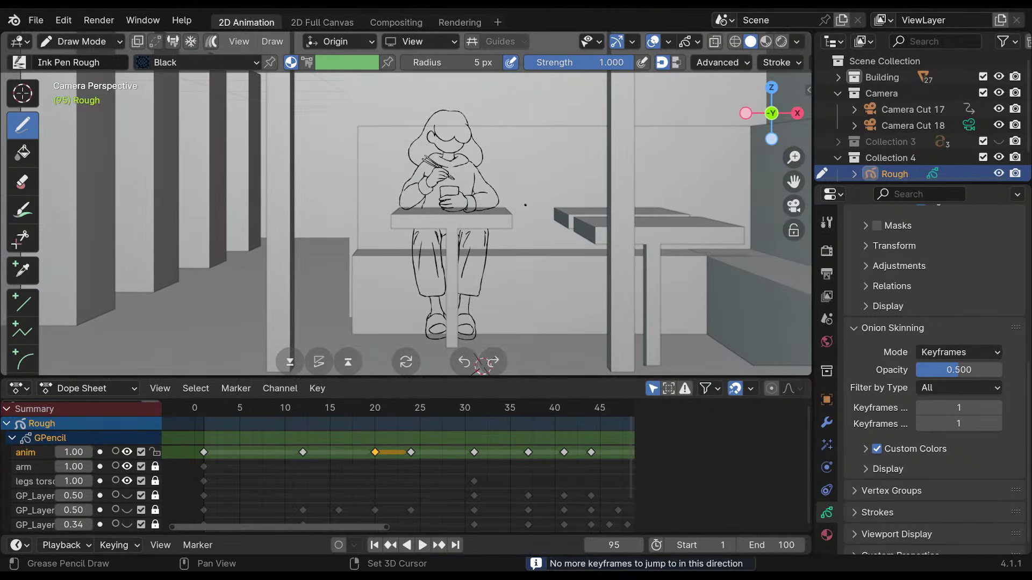
scroll(482, 365, "down", 3, "shift")
scroll(473, 291, "down", 6)
middle_click_drag(423, 345, 406, 338, "ctrl")
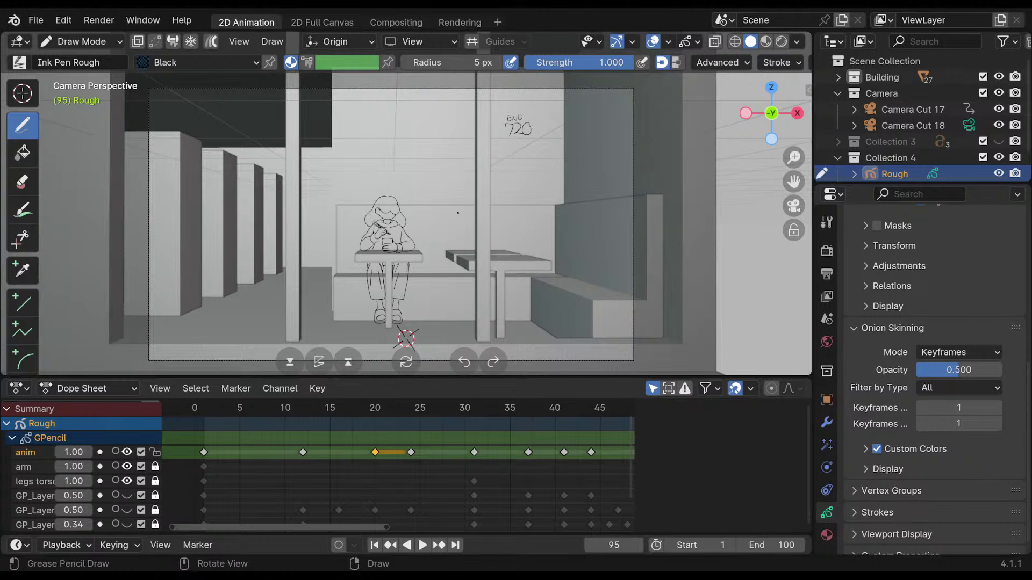
key("Up")
key("space")
left_click(205, 414)
key("space")
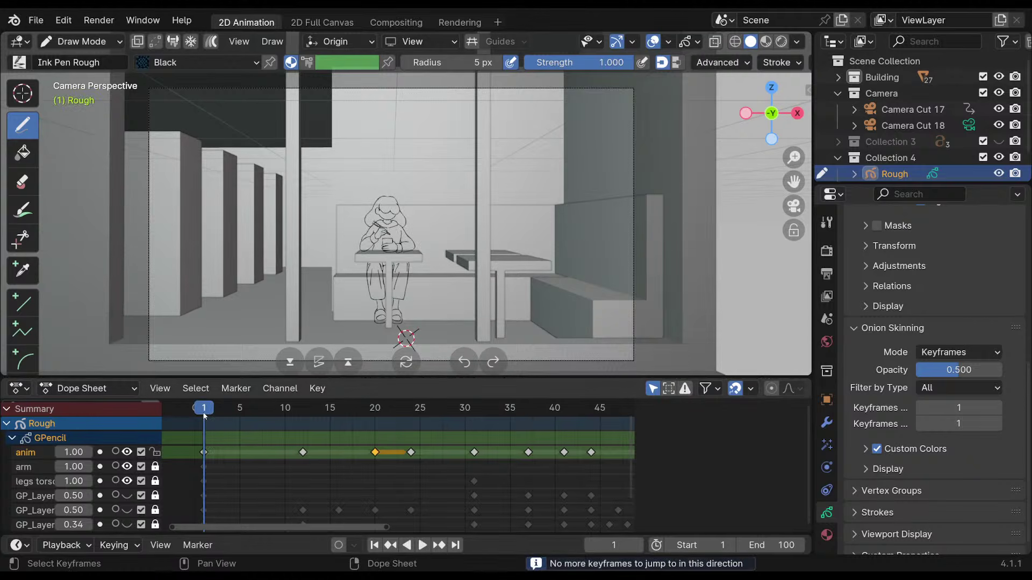
key("ctrl+s")
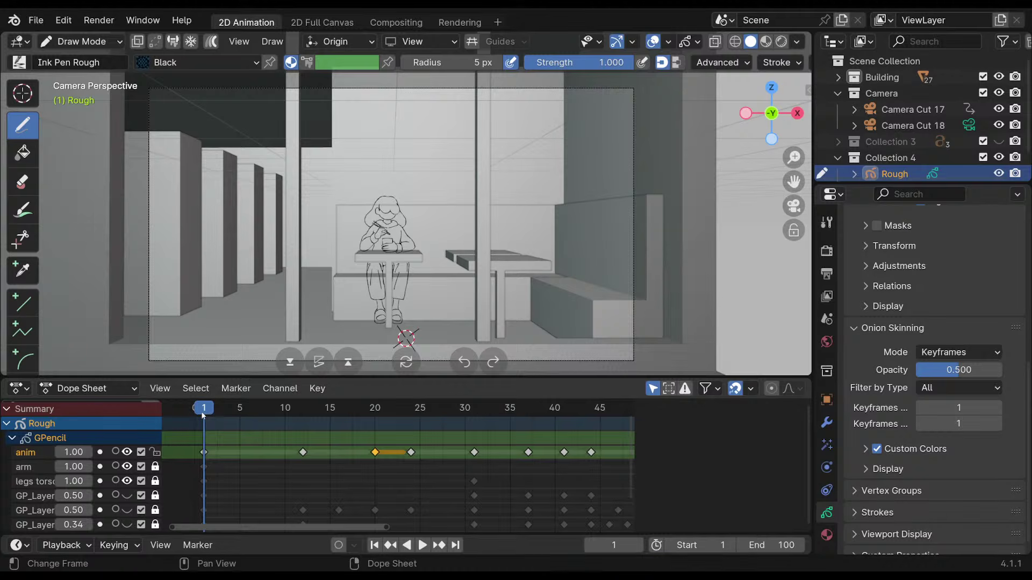
Check what the anim and arm layers contain by hiding and showing each one, and make arm the active layer.
left_click(127, 452)
left_click(126, 452)
left_click(127, 466)
left_click(126, 467)
left_click(127, 452)
left_click(126, 452)
left_click(127, 467)
left_click(126, 466)
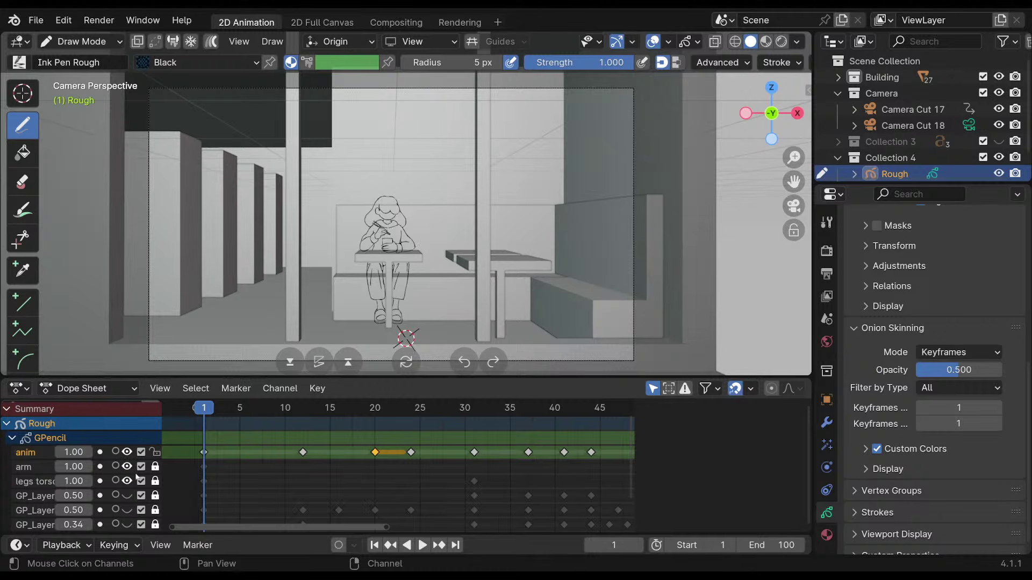
left_click(34, 466)
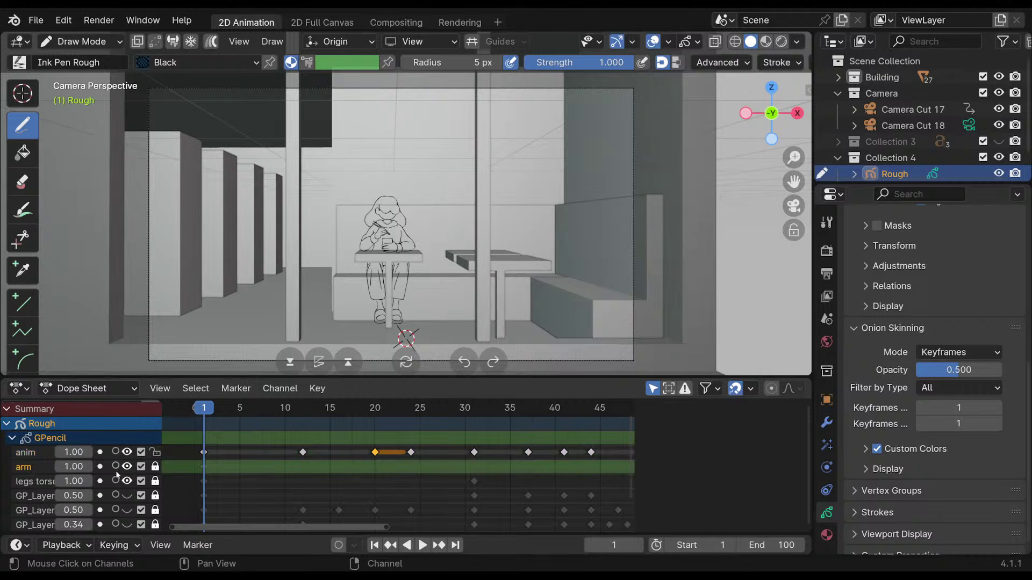
Rename the arm layer to "arm n body".
scroll(940, 517, "up", 10)
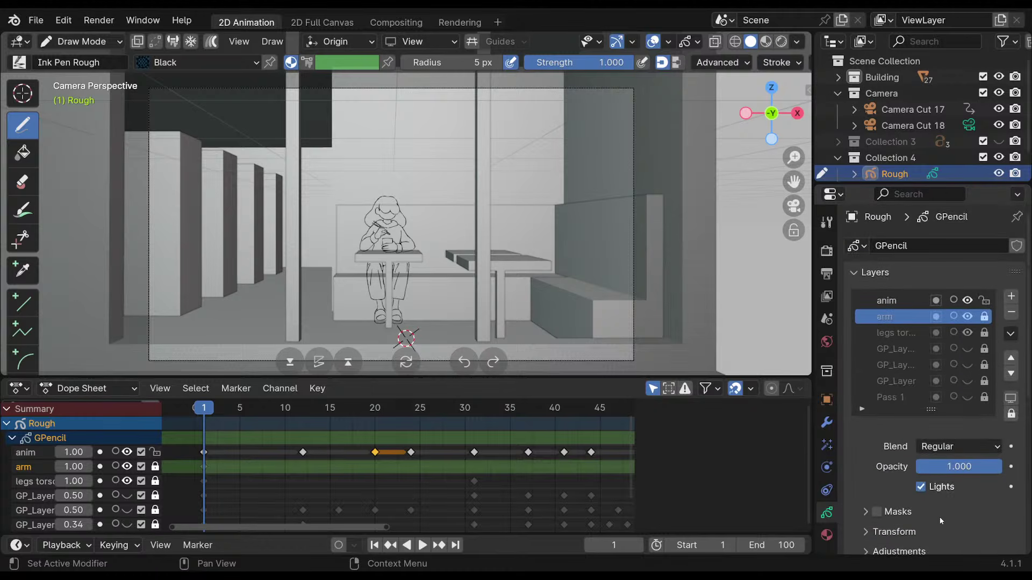
double_click(901, 315)
left_click(901, 314)
type("m")
type("ain body")
key("Return")
Select the legs torso layer, hide it, and shorten its name to "legs".
left_click(904, 335)
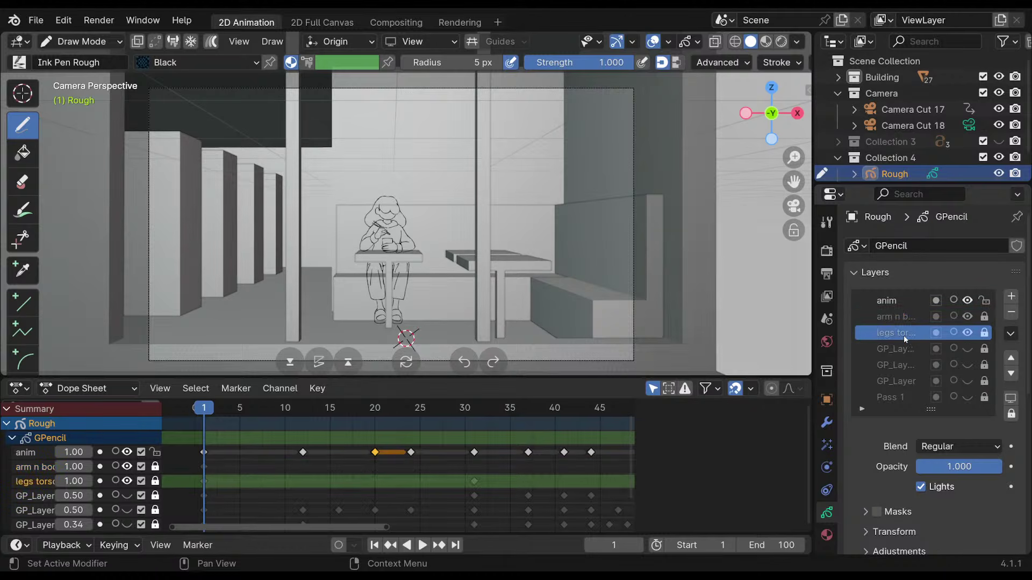
left_click(967, 333)
double_click(908, 337)
left_click_drag(895, 333, 977, 327)
key("BackSpace")
key("BackSpace")
key("Return")
Show the unnamed layer directly below legs and make the legs layer visible again.
left_click(966, 349)
left_click(968, 333)
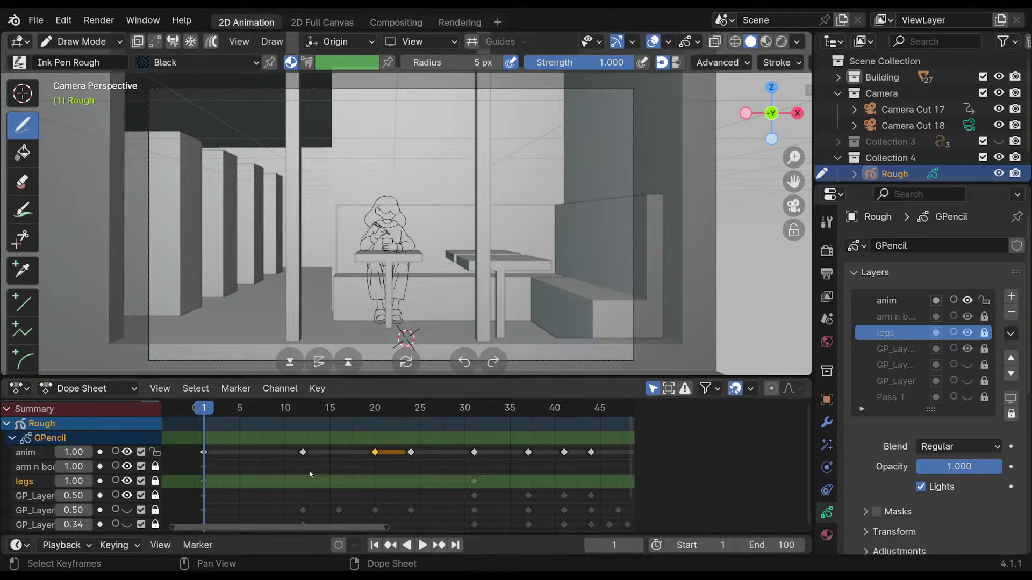
scroll(926, 349, "down", 6)
scroll(927, 350, "up", 5)
scroll(926, 349, "up", 2)
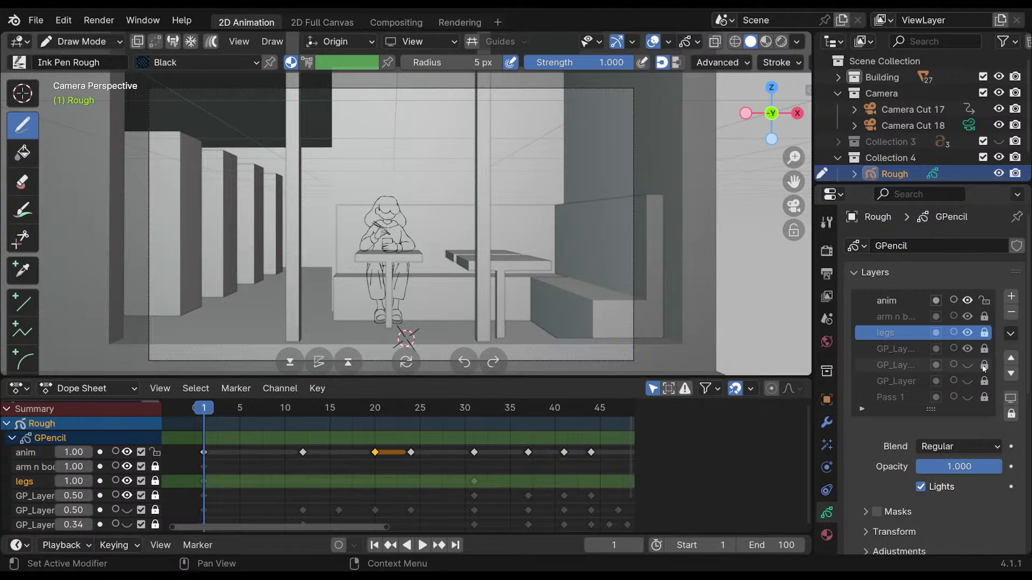
Check the second unnamed layer below legs by showing and hiding it, and lock the anim layer.
scroll(969, 365, "down", 3)
scroll(967, 369, "up", 3)
left_click(968, 365)
left_click(969, 366)
scroll(968, 363, "up", 1)
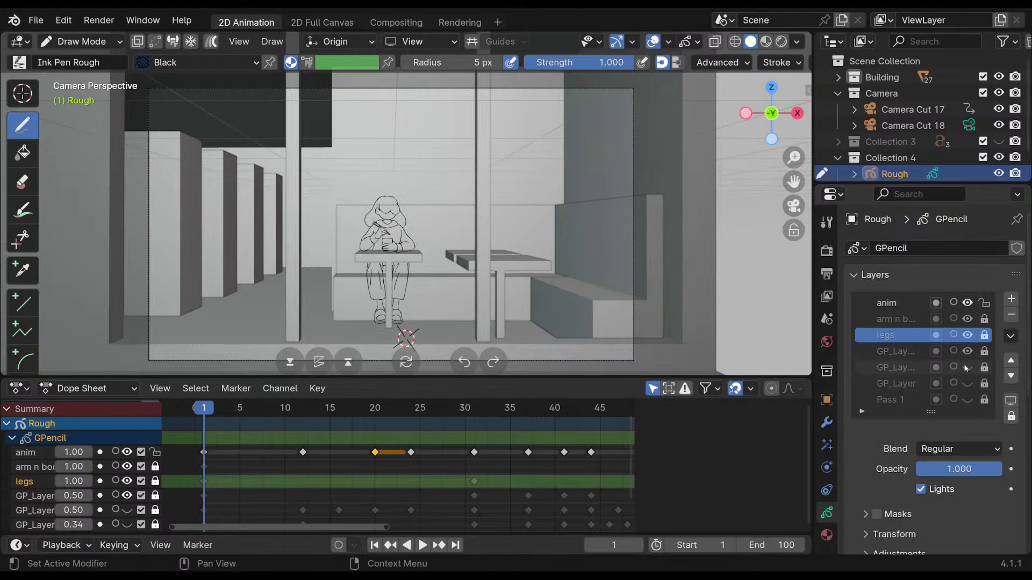
left_click(983, 303)
scroll(571, 184, "down", 1)
middle_click_drag(562, 183, 519, 181, "shift")
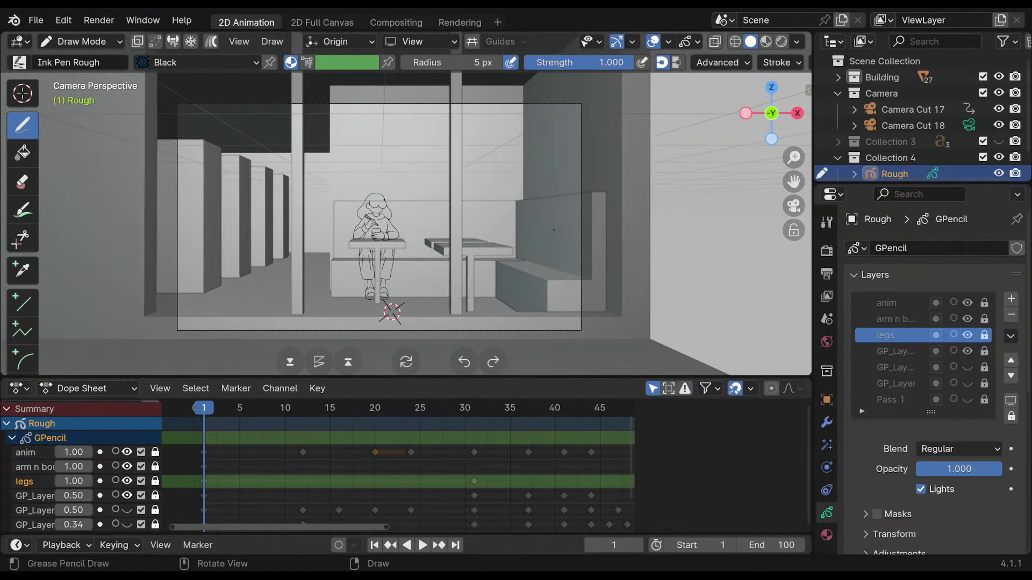
scroll(554, 229, "up", 1)
middle_click_drag(554, 230, 508, 192, "shift")
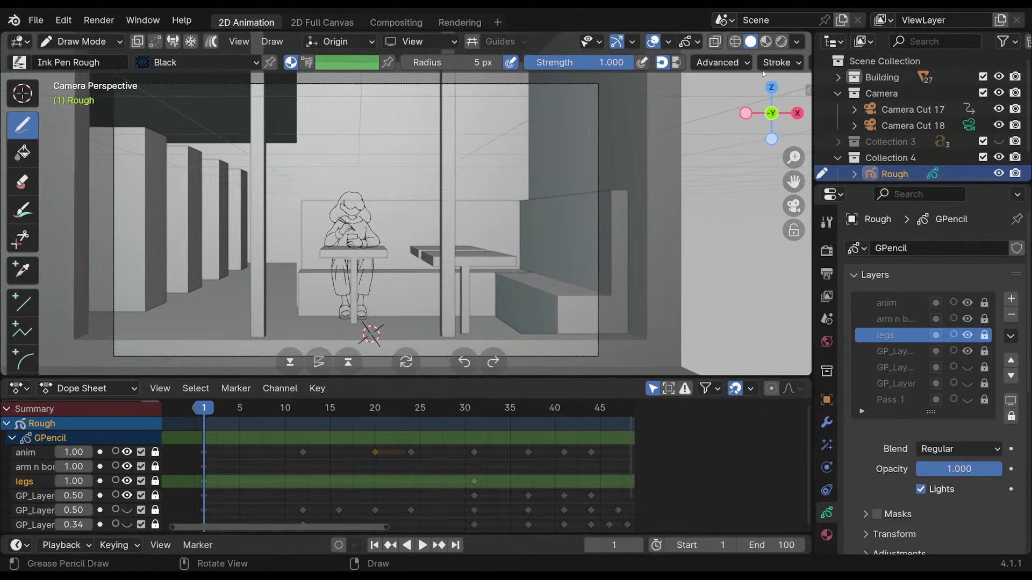
Select Camera Cut 18 and look through the render, output, view layer and scene properties for the active camera setting.
left_click(933, 111)
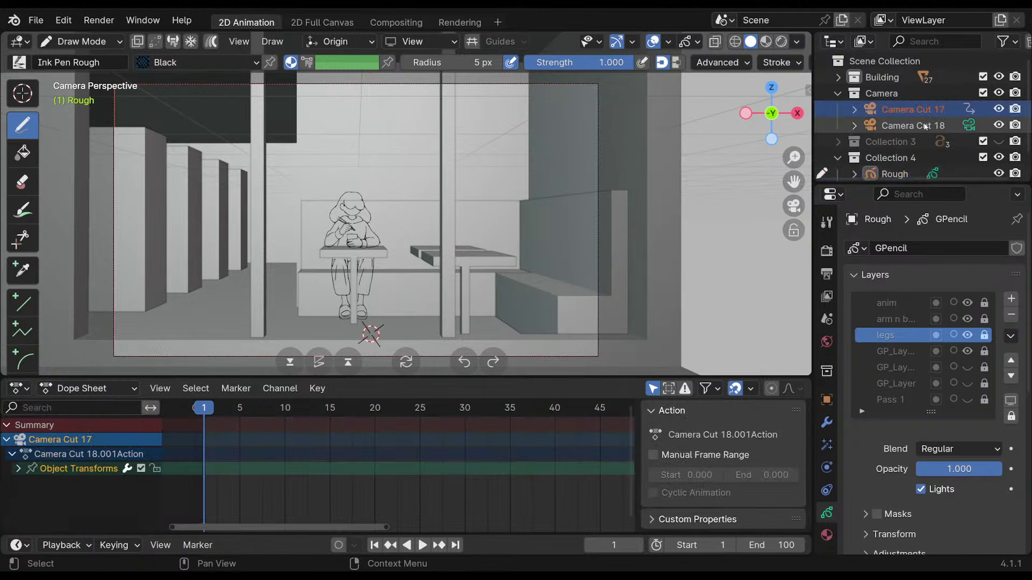
left_click(926, 126)
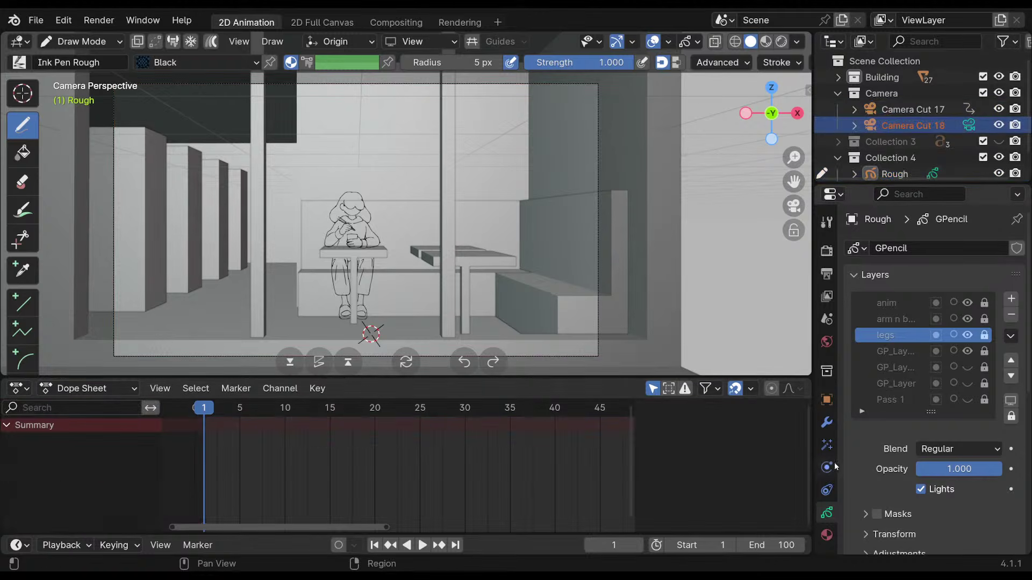
left_click(827, 251)
left_click(830, 275)
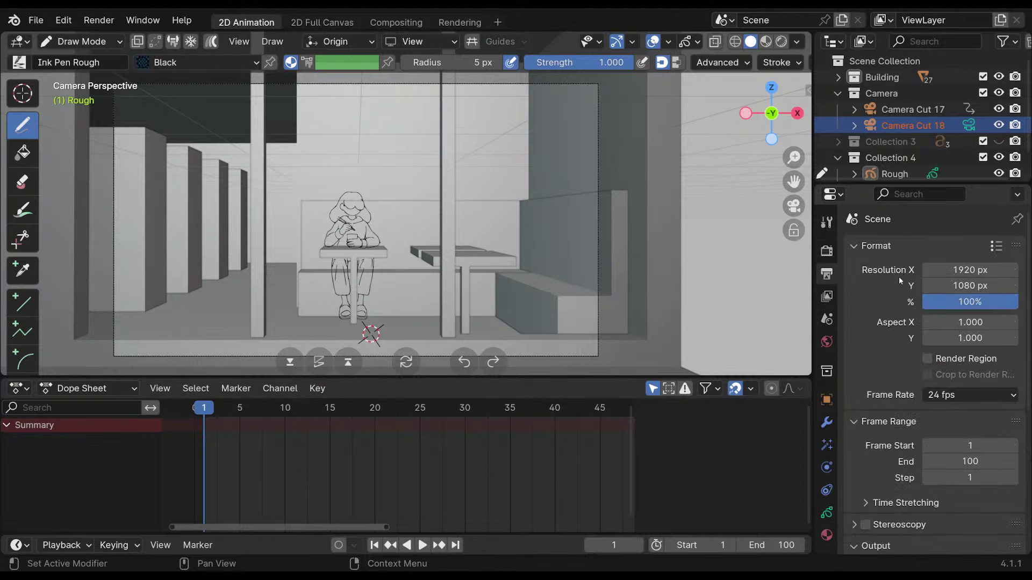
left_click(826, 320)
left_click(826, 296)
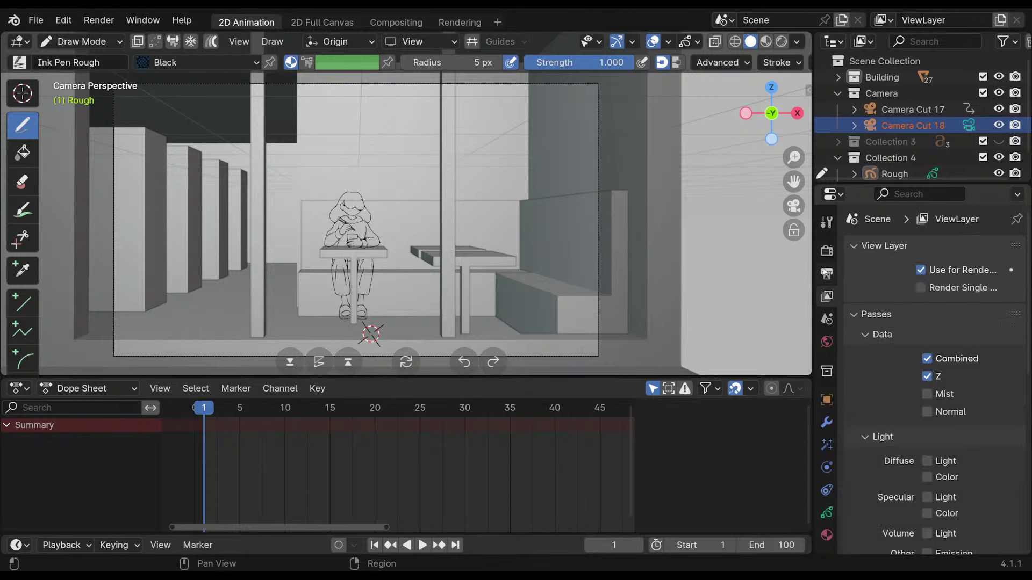
left_click(827, 274)
left_click(826, 251)
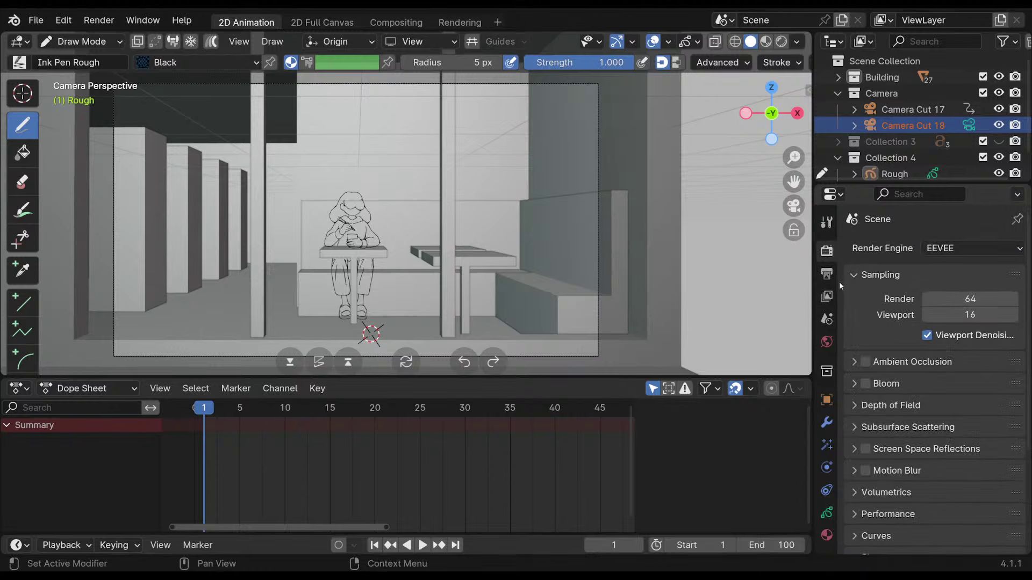
left_click(828, 273)
scroll(856, 324, "down", 5)
scroll(856, 323, "down", 4)
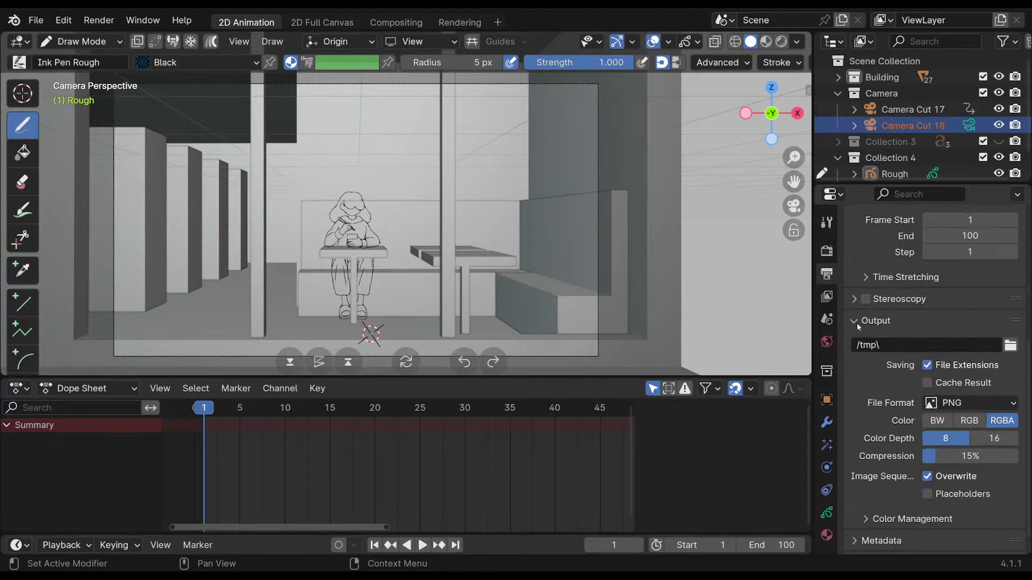
left_click(826, 296)
scroll(857, 299, "up", 4)
scroll(857, 298, "up", 4)
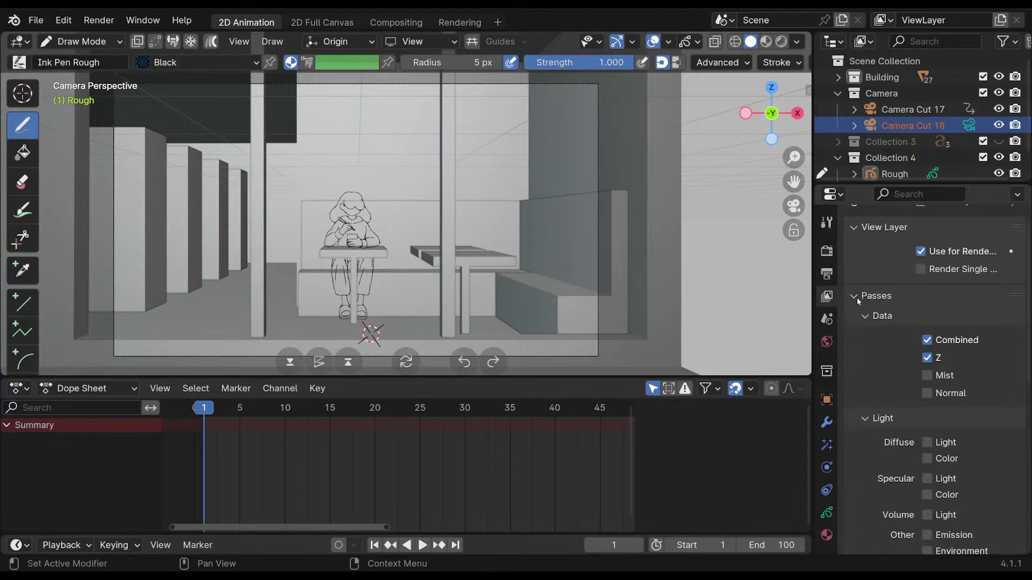
Set the scene's active camera to Camera Cut 18 and check the camera view.
left_click(827, 321)
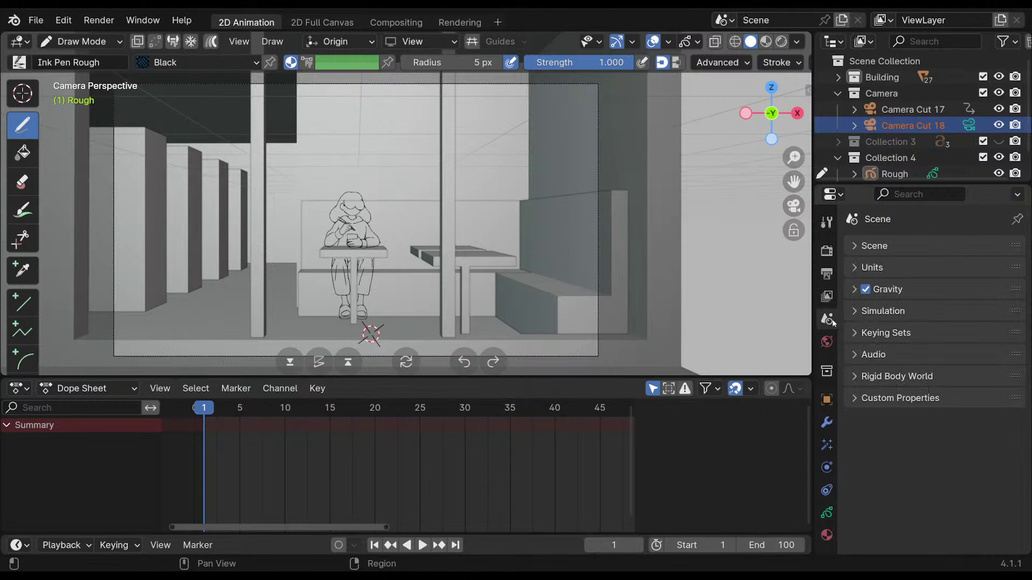
left_click(855, 246)
left_click(987, 271)
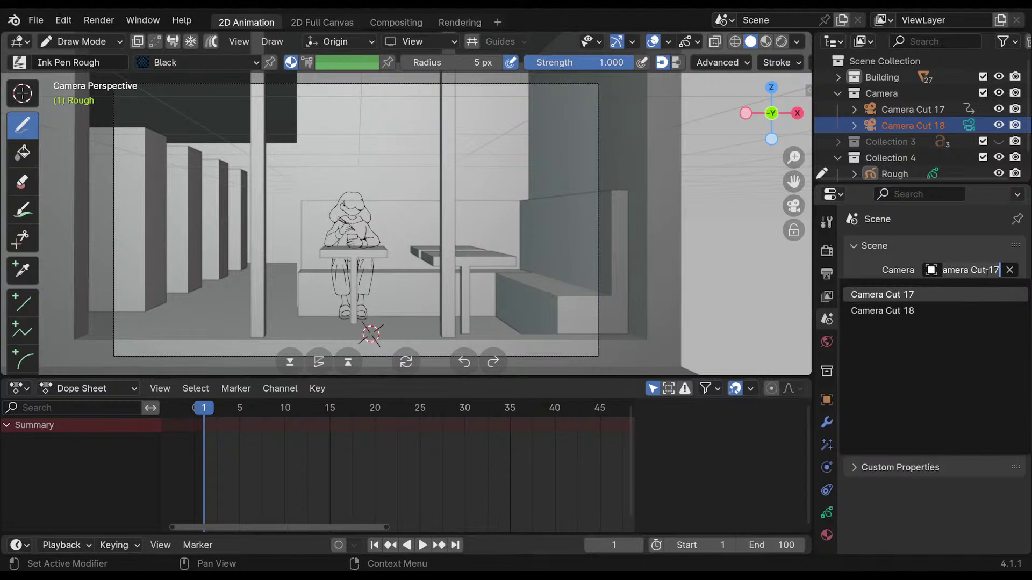
left_click(915, 311)
scroll(697, 196, "down", 2)
middle_click_drag(697, 196, 552, 210)
scroll(552, 210, "down", 2)
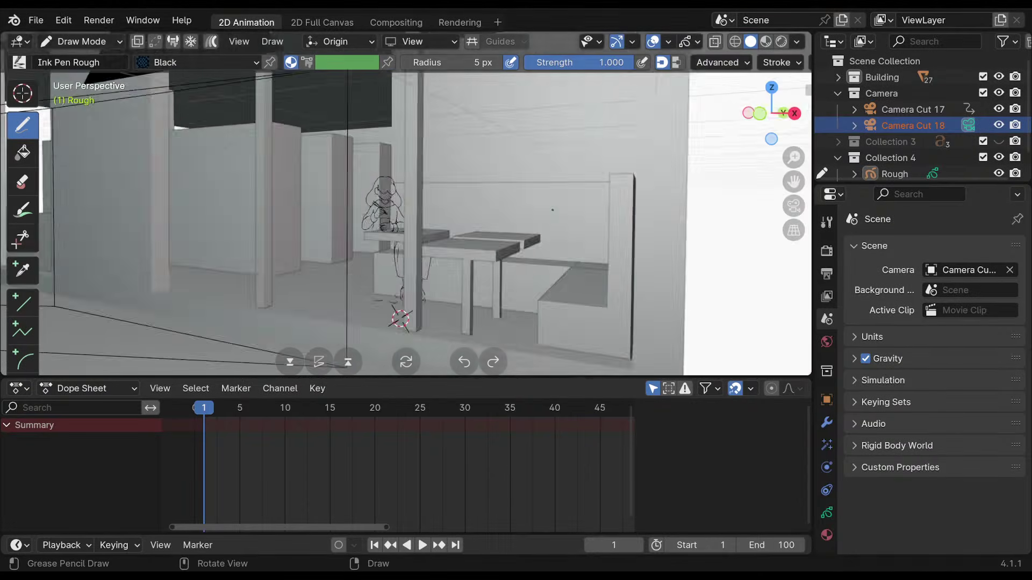
key("KP_0")
scroll(552, 210, "down", 3)
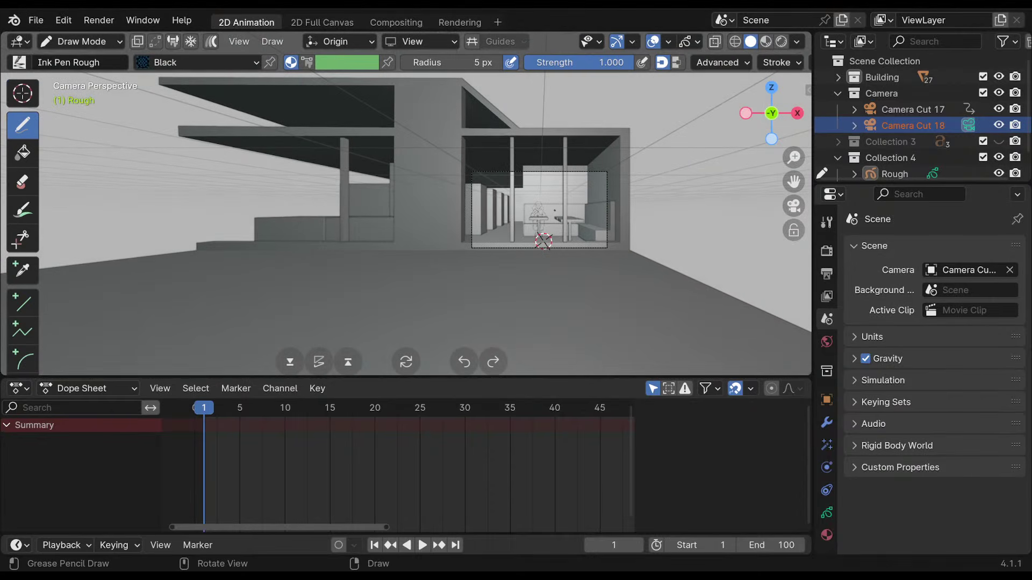
scroll(544, 241, "up", 5)
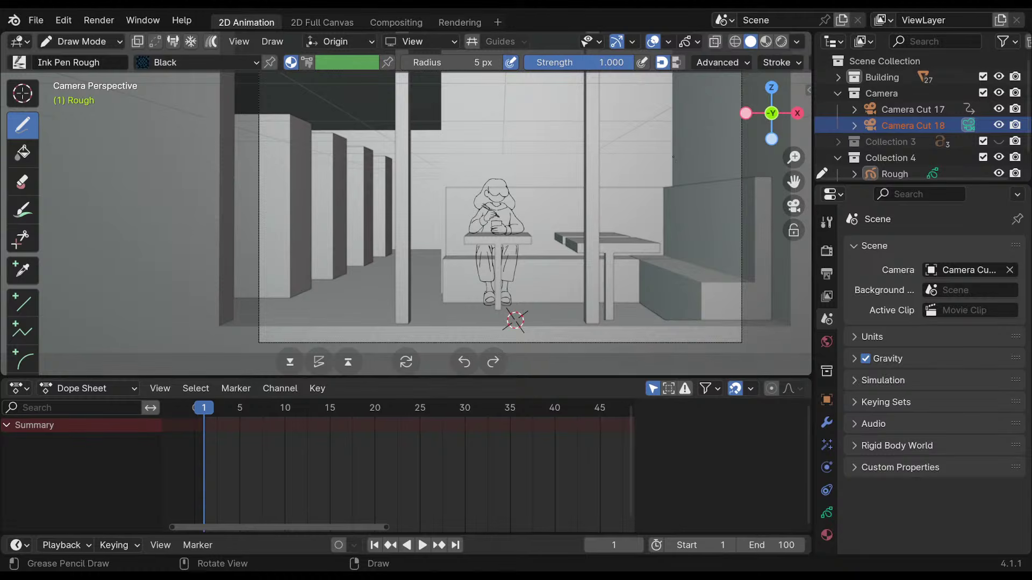
Clear the viewport's local camera and try to set the active object as the view camera.
key("n")
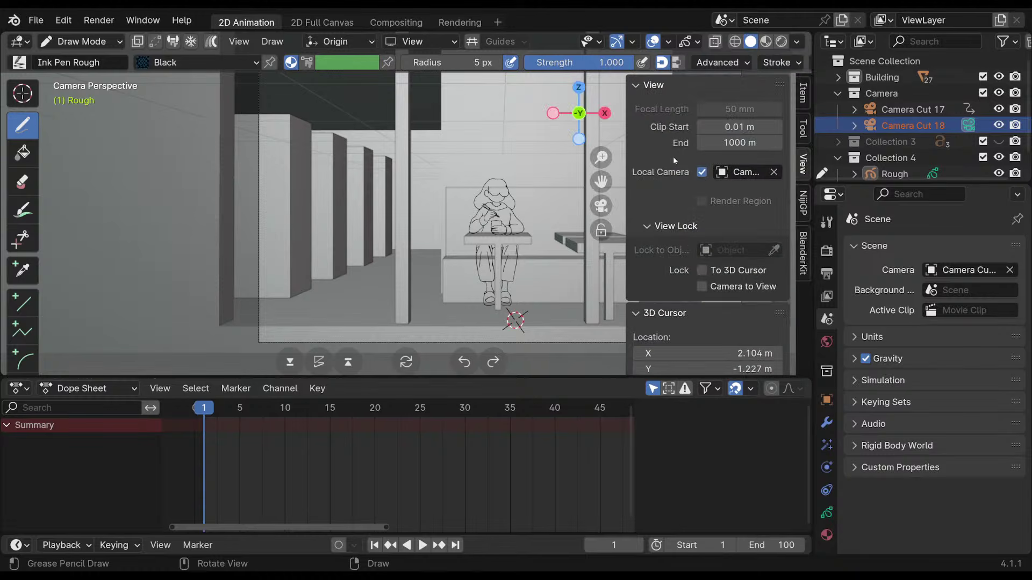
left_click(775, 172)
key("n")
key("ctrl+KP_0")
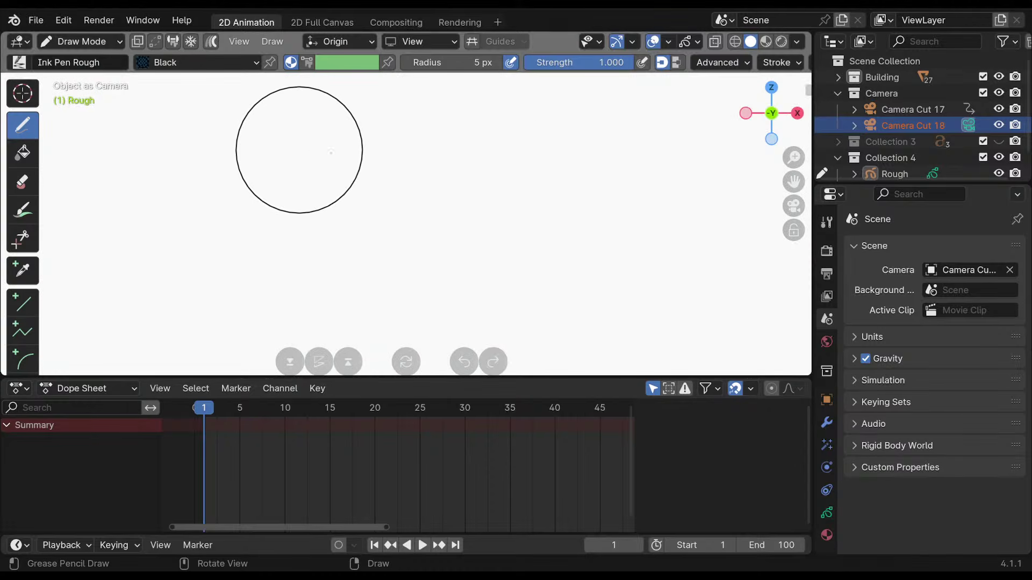
key("KP_0")
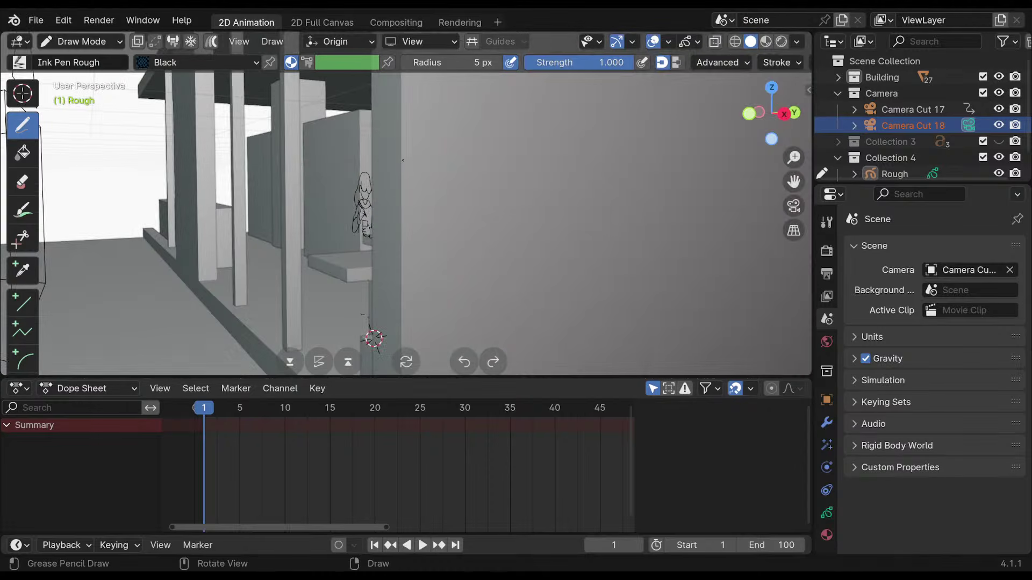
key("KP_0")
key("KP_0")
key("KP_0")
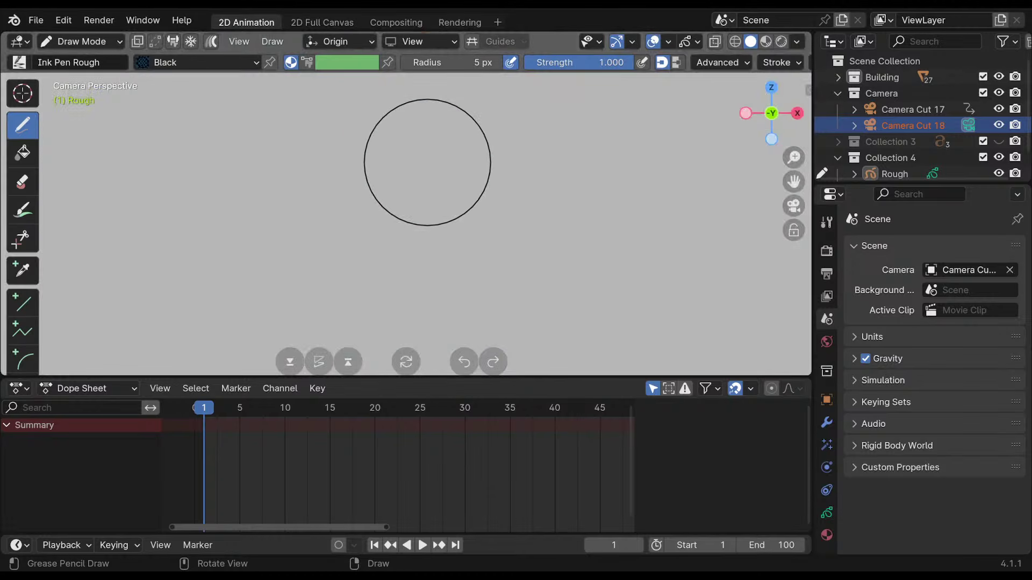
Switch to Object Mode and select Camera Cut 18 in front of the building.
left_click(80, 41)
left_click(80, 59)
middle_click_drag(461, 171, 421, 210)
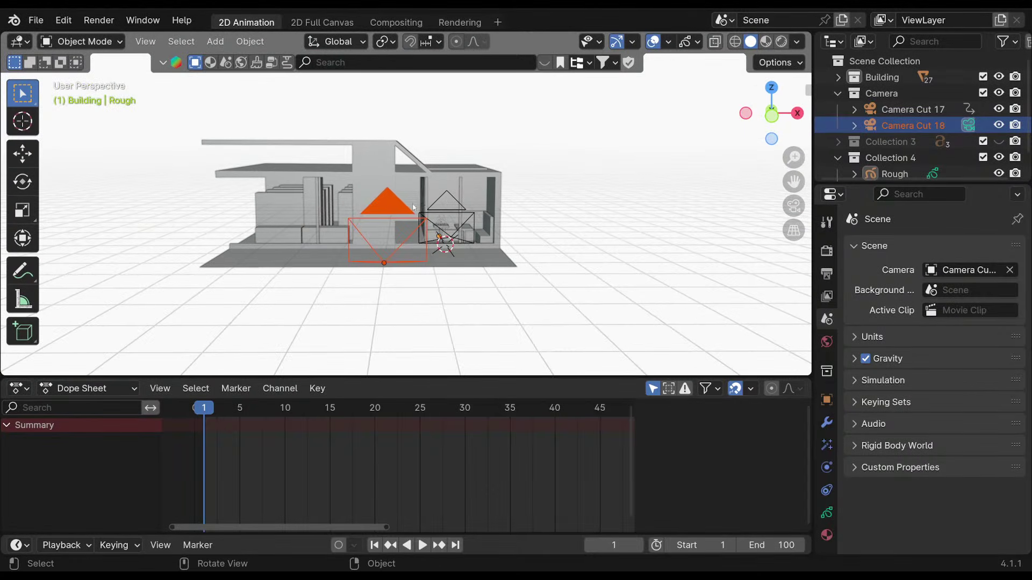
left_click(402, 216)
left_click(551, 218)
middle_click_drag(548, 217, 497, 235)
left_click(405, 225)
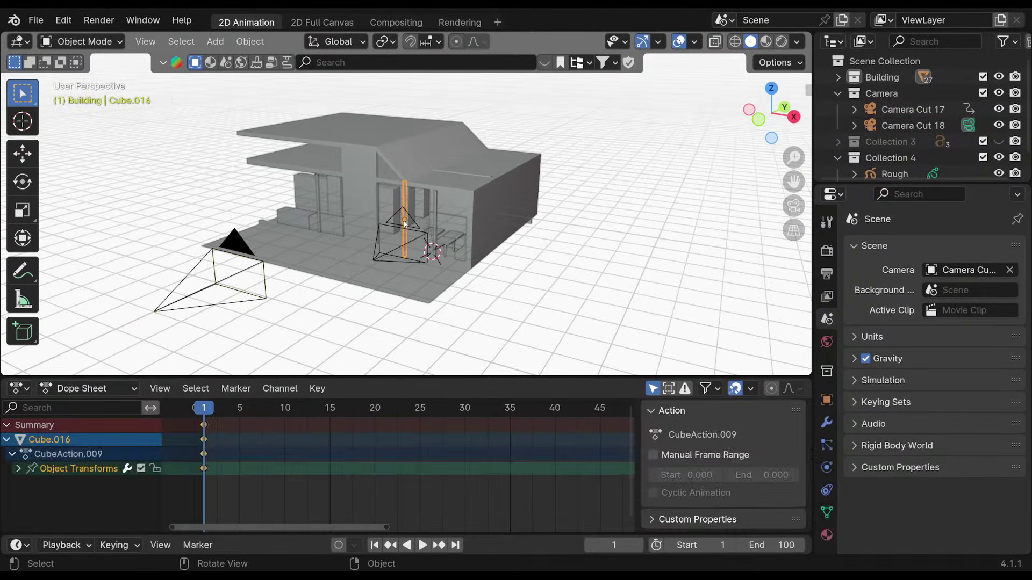
left_click(415, 222)
middle_click_drag(415, 223, 466, 192)
left_click(304, 184)
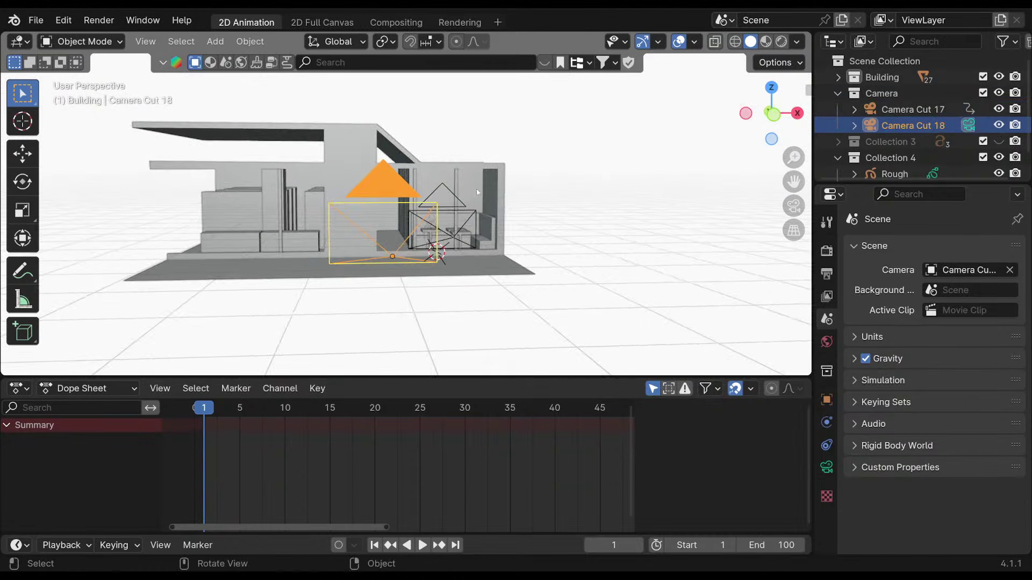
Look through the active camera and compare its view in Material Preview and Solid shading.
key("KP_0")
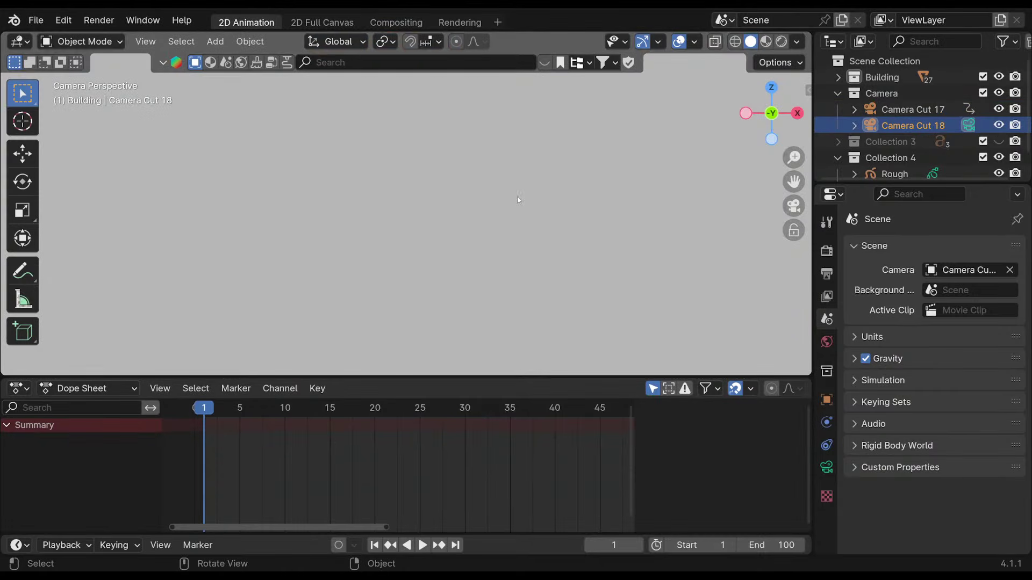
left_click(766, 42)
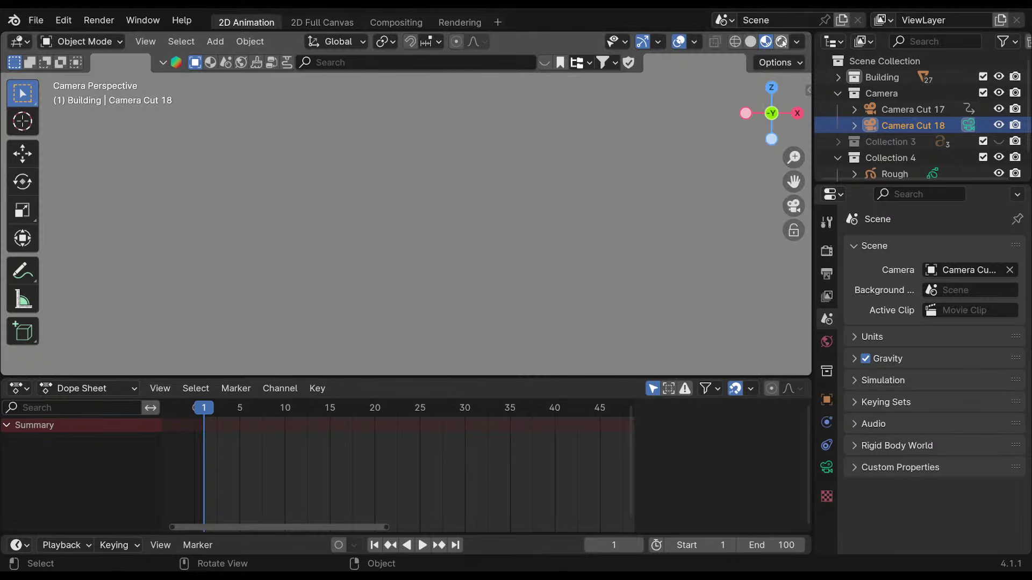
left_click(751, 41)
Leave the camera view and split the 3D viewport into two side-by-side viewports.
middle_click_drag(510, 193, 462, 211)
scroll(426, 199, "down", 3)
left_click_drag(813, 35, 417, 72)
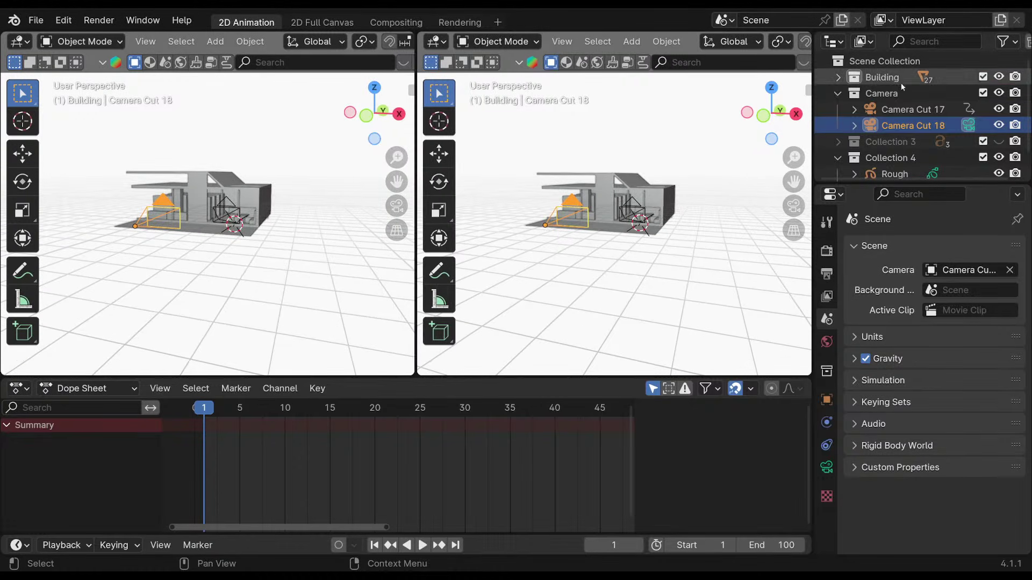
Select Camera Cut 18 and switch one of the two viewports to the camera view.
left_click(908, 109)
left_click(679, 166)
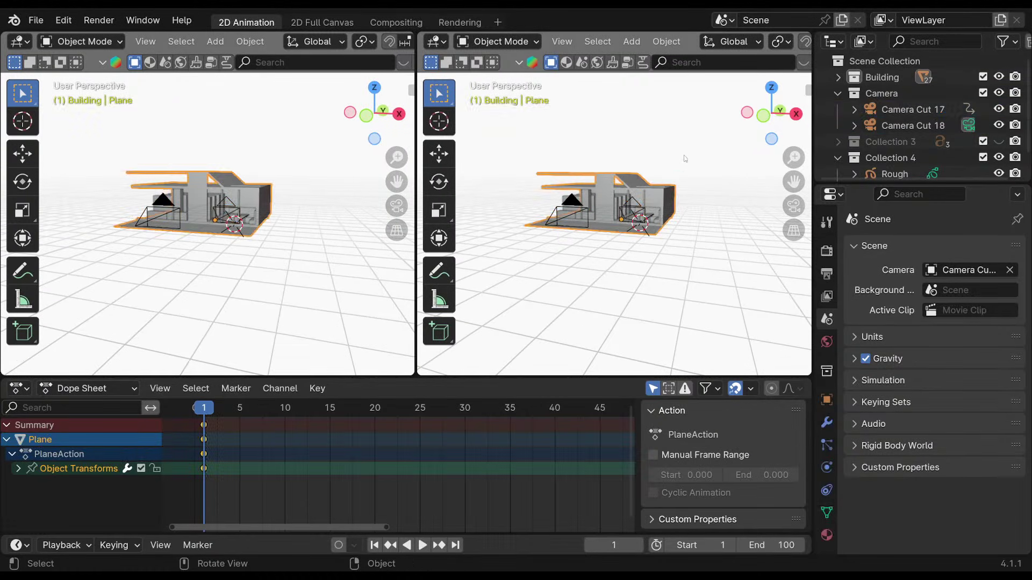
left_click(712, 166)
left_click(574, 202)
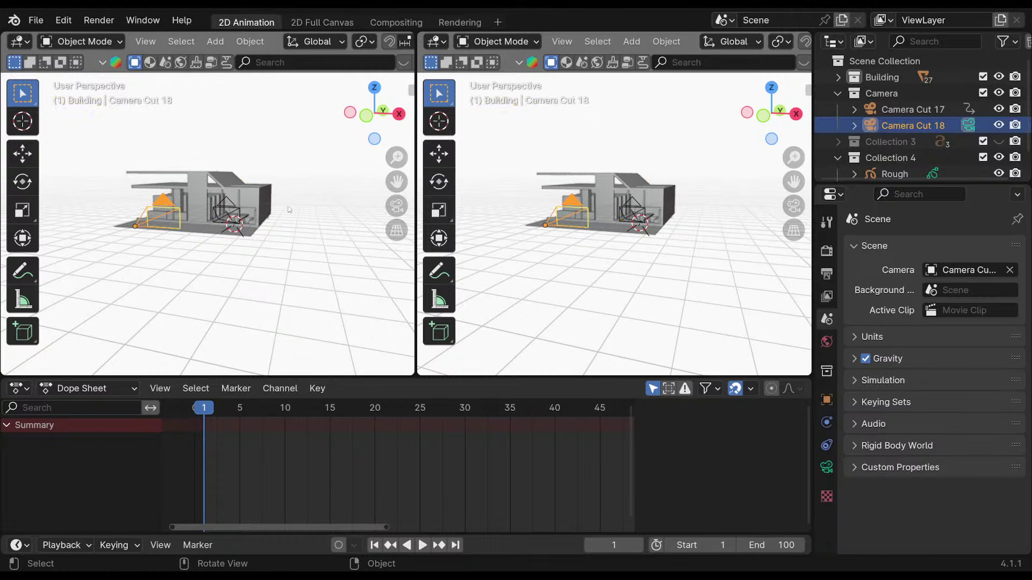
key("KP_0")
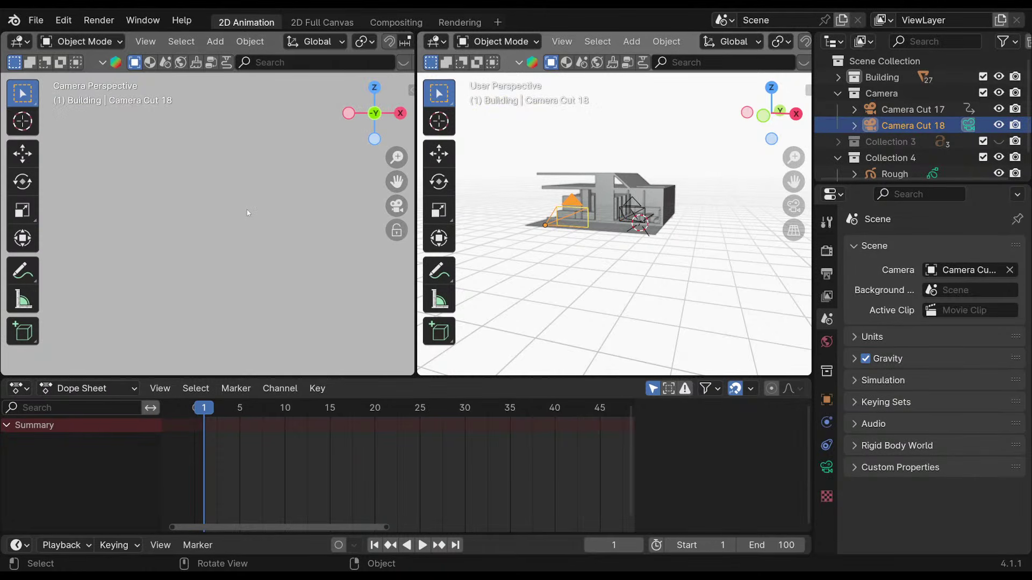
Reassign Camera Cut 18 as the local camera of the viewport showing the camera view.
left_click(693, 233)
middle_click_drag(628, 227, 622, 217)
scroll(582, 211, "up", 4)
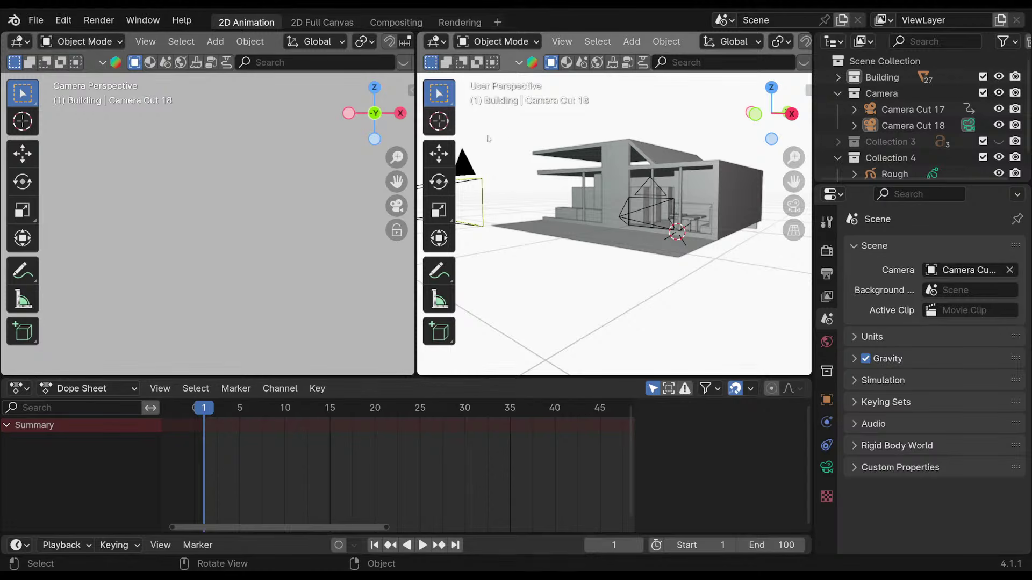
mouse_move(657, 209)
middle_mouse_down()
mouse_move(582, 236)
mouse_move(756, 231)
mouse_move(719, 198)
mouse_move(673, 262)
mouse_move(659, 229)
middle_mouse_up()
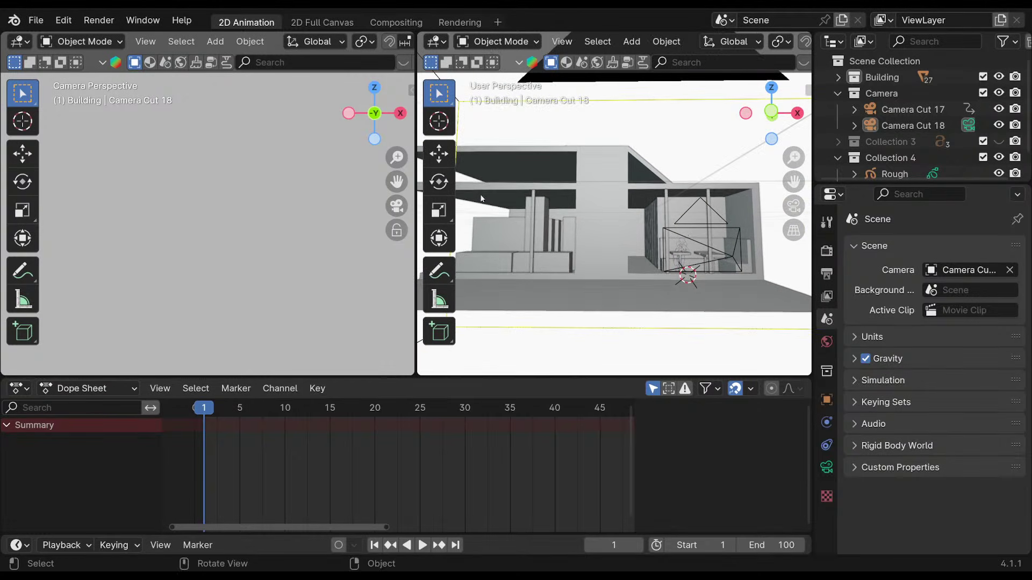
key("n")
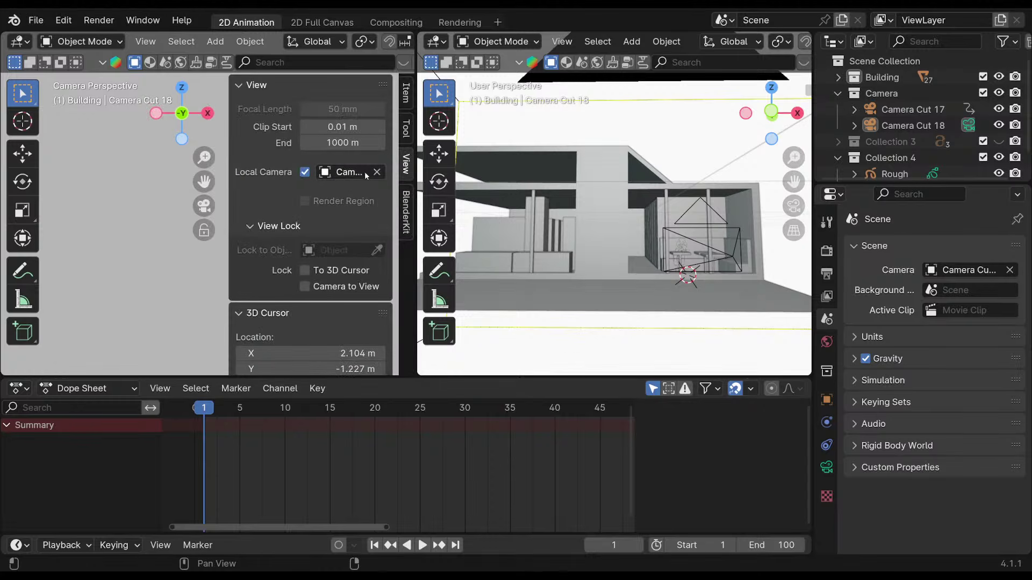
left_click(352, 172)
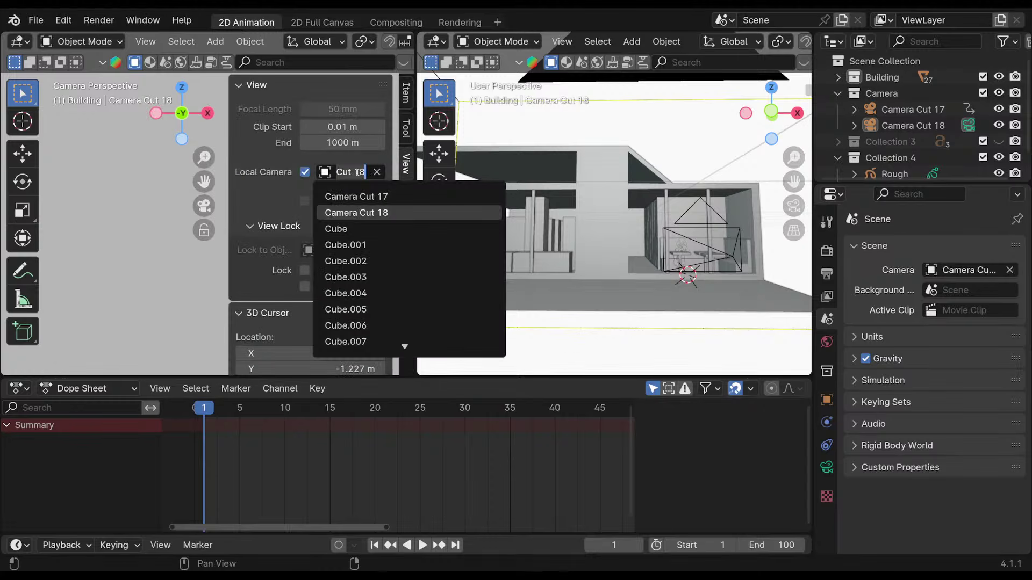
left_click(377, 212)
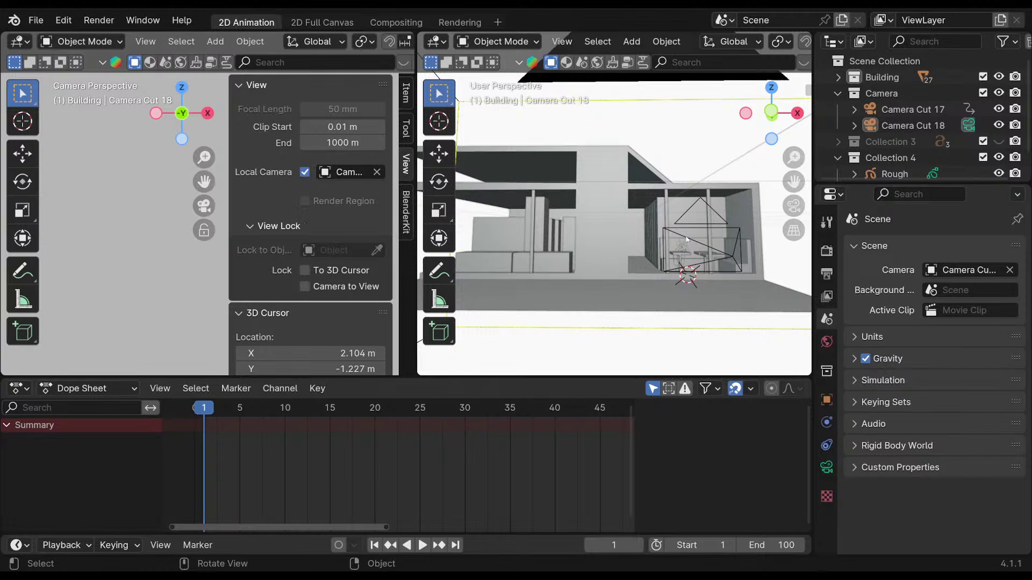
Reassign Camera Cut 18 as the scene's active camera and collapse the Scene settings.
middle_click_drag(699, 165, 652, 161)
scroll(653, 160, "down", 1)
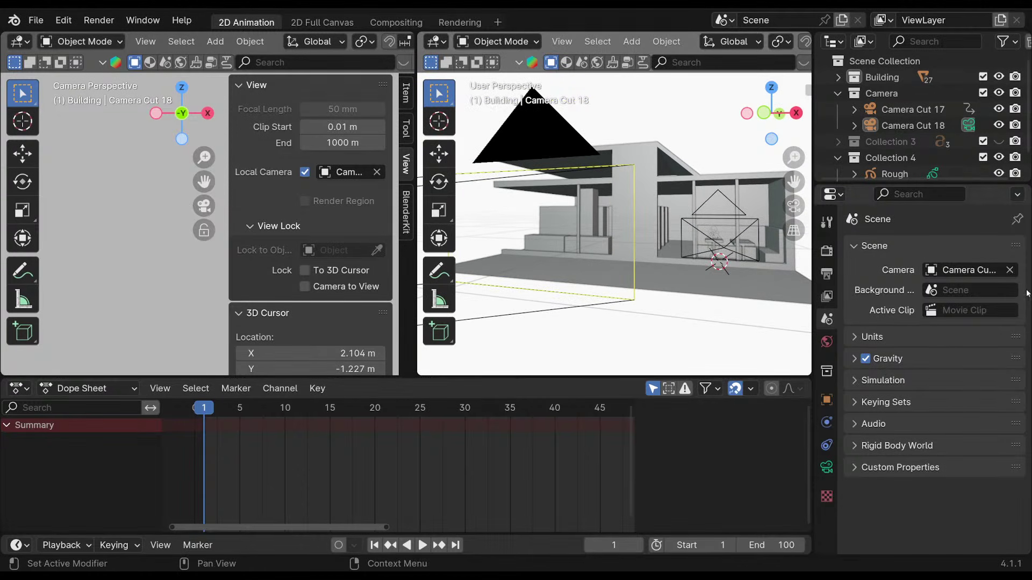
left_click(965, 270)
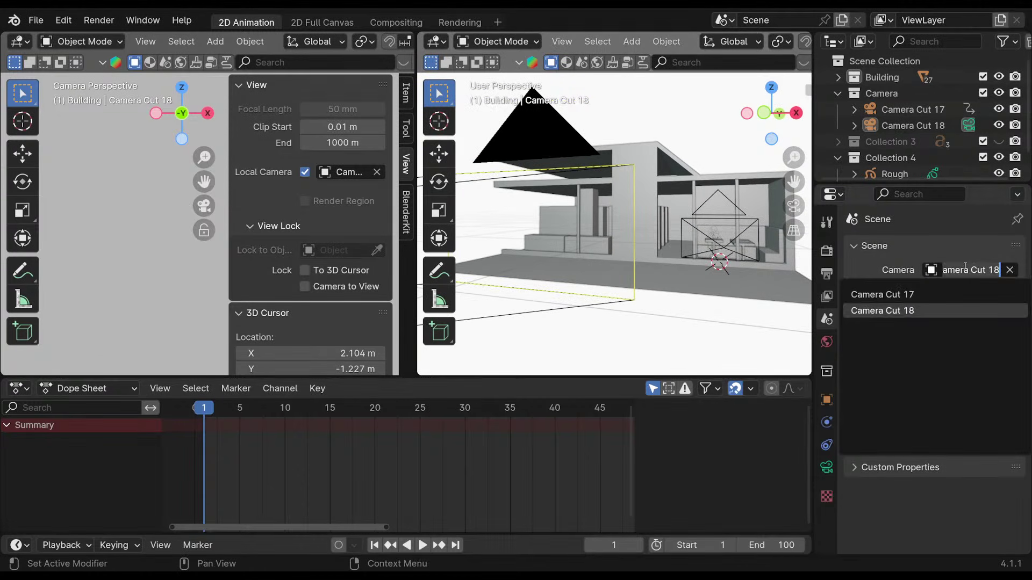
left_click(916, 311)
left_click(863, 249)
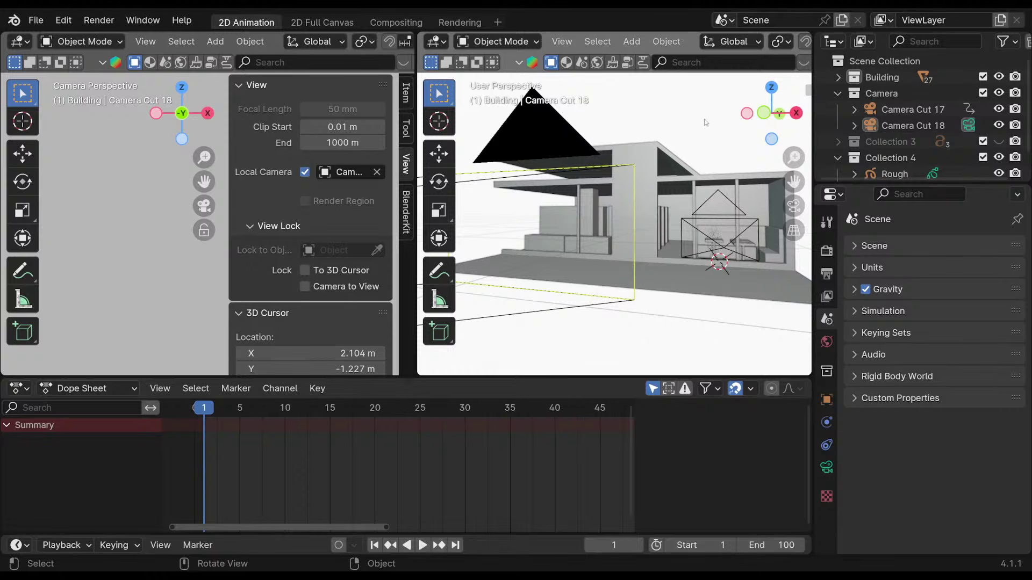
Turn off the viewport's local camera, leave its camera view and frame the building and both cameras in perspective.
left_click(304, 173)
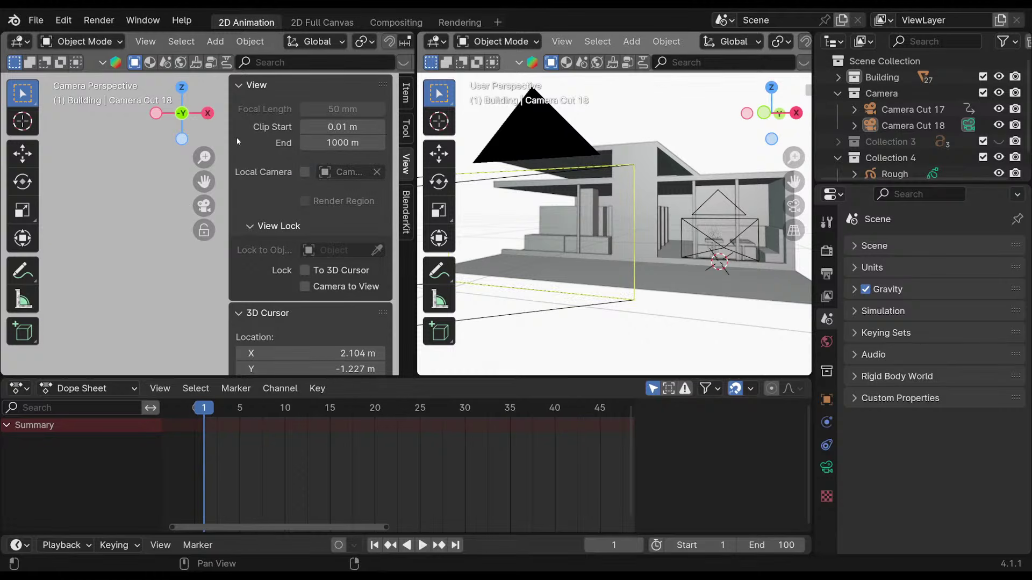
key("n")
key("KP_0")
key("KP_0")
key("KP_0")
scroll(194, 188, "down", 3)
middle_click_drag(194, 188, 54, 220)
scroll(634, 199, "down", 3)
middle_click_drag(634, 199, 622, 164)
key("KP_0")
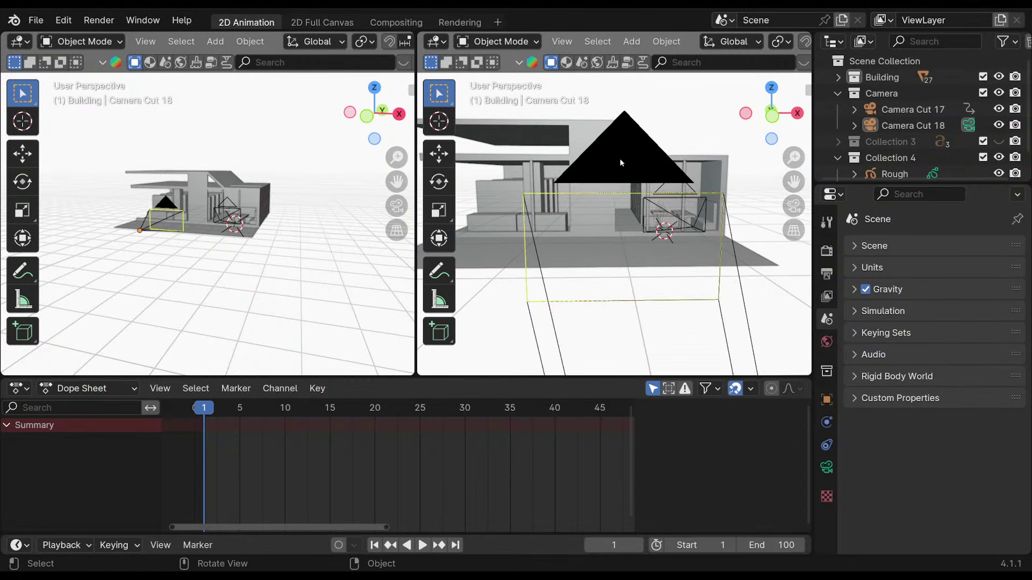
Select Camera Cut 18 and examine its lens and transform settings plus the view layer, output and scene properties.
left_click(622, 164)
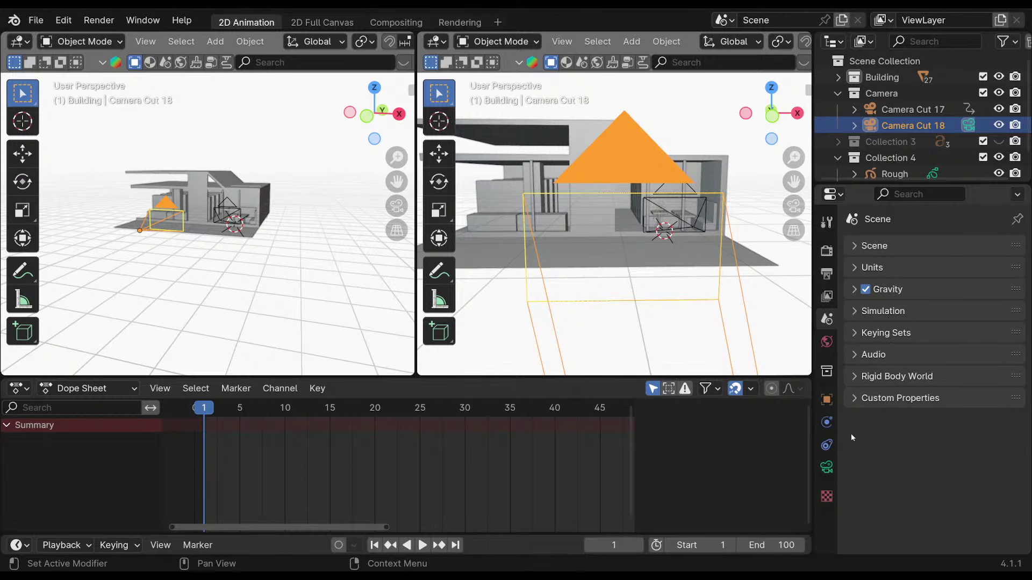
left_click(826, 467)
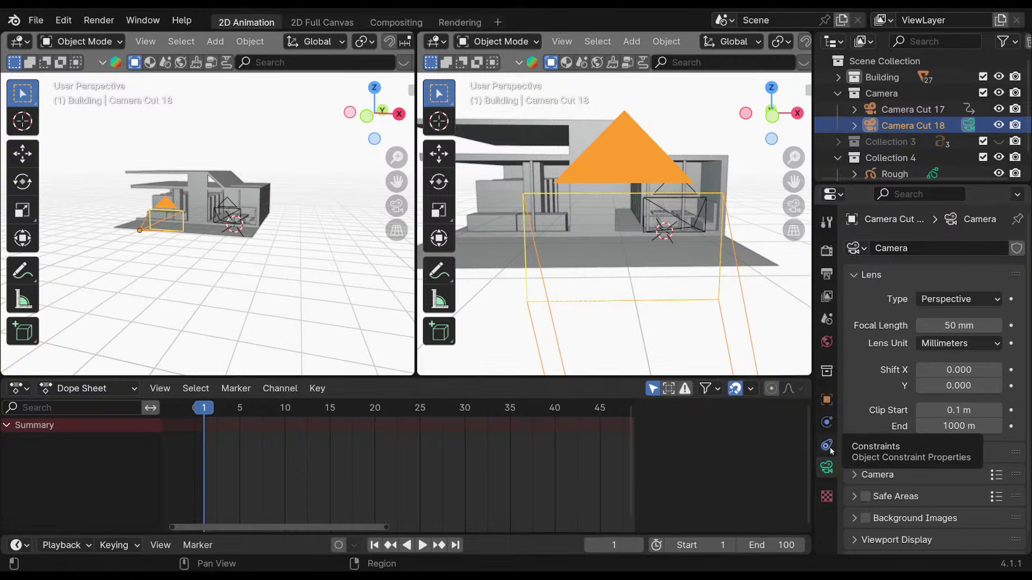
left_click(827, 400)
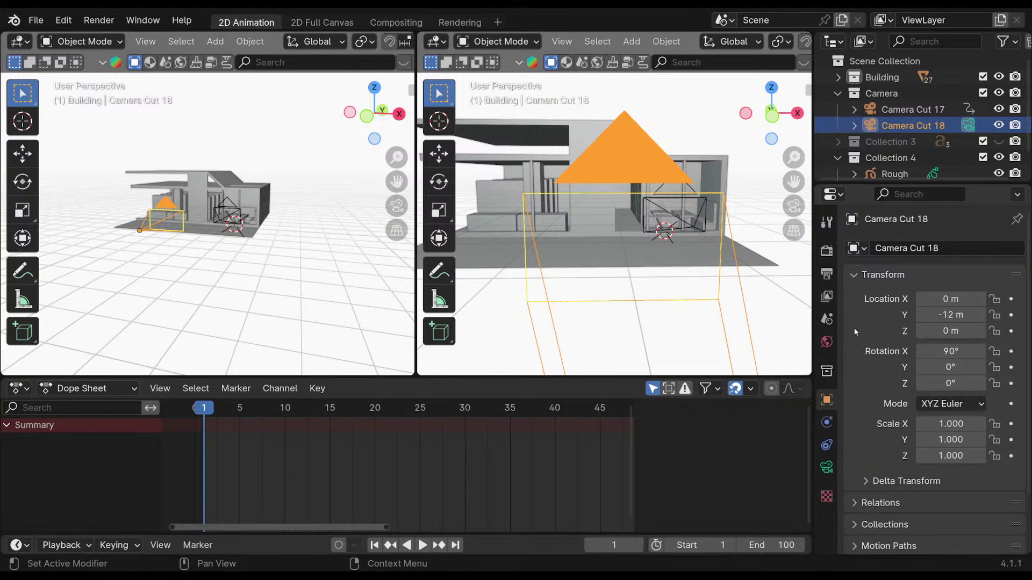
left_click(828, 296)
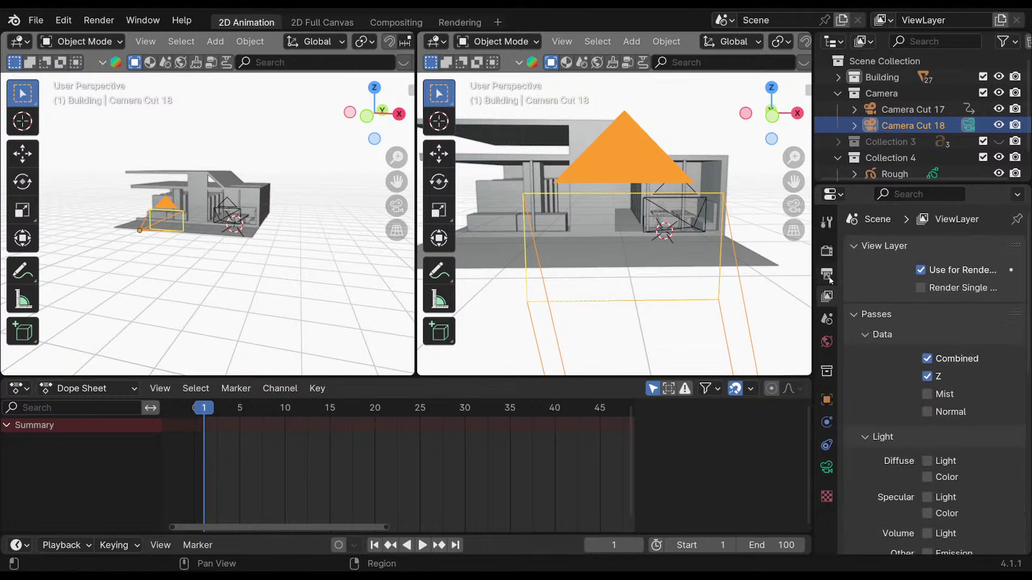
scroll(855, 366, "down", 8)
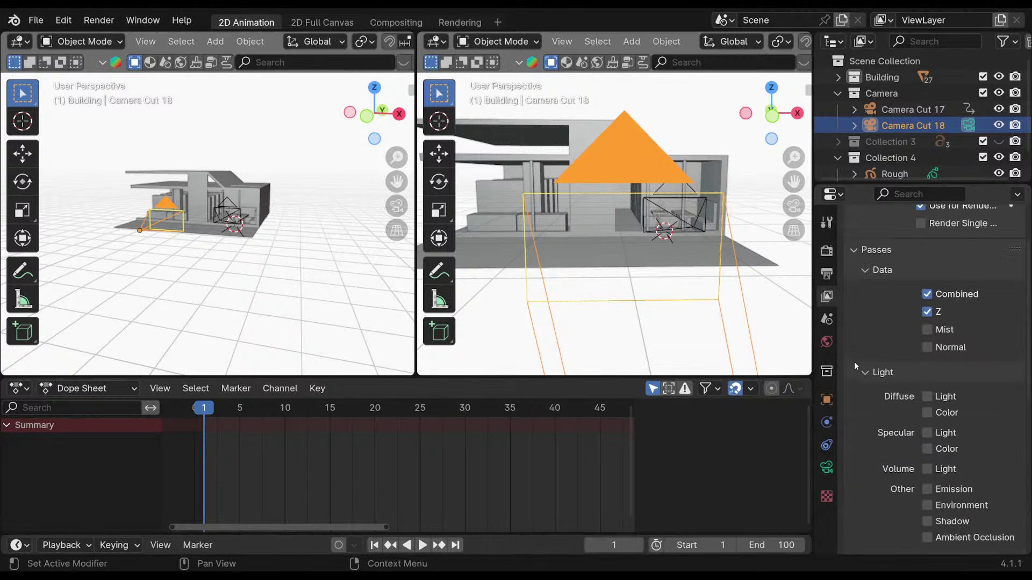
scroll(856, 366, "up", 8)
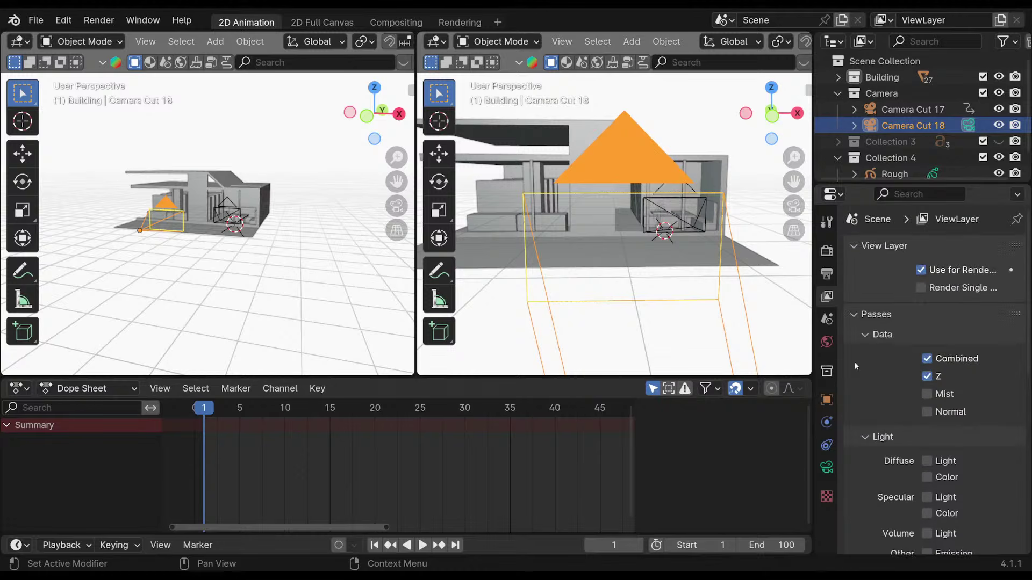
scroll(854, 362, "down", 8)
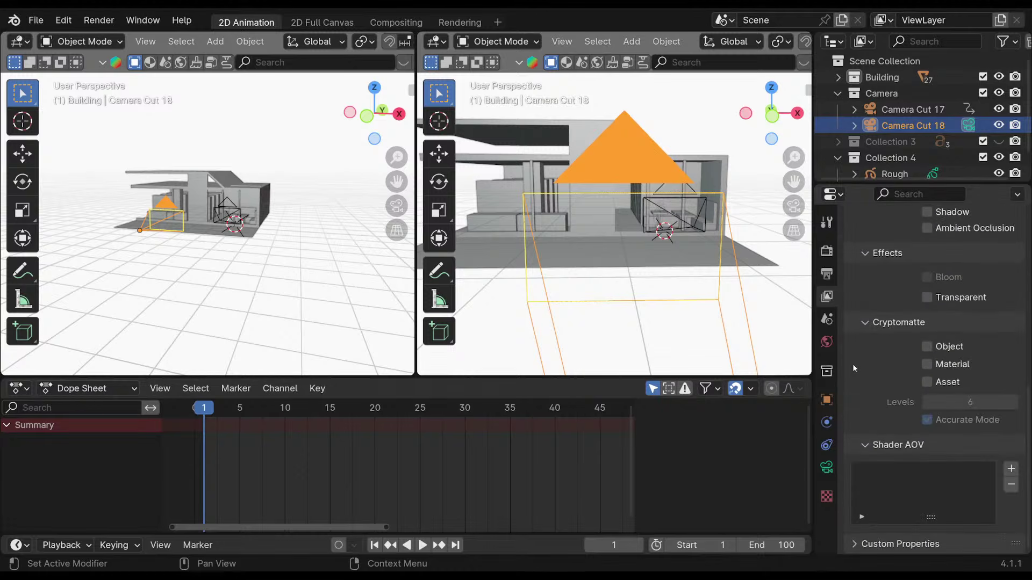
scroll(853, 363, "up", 8)
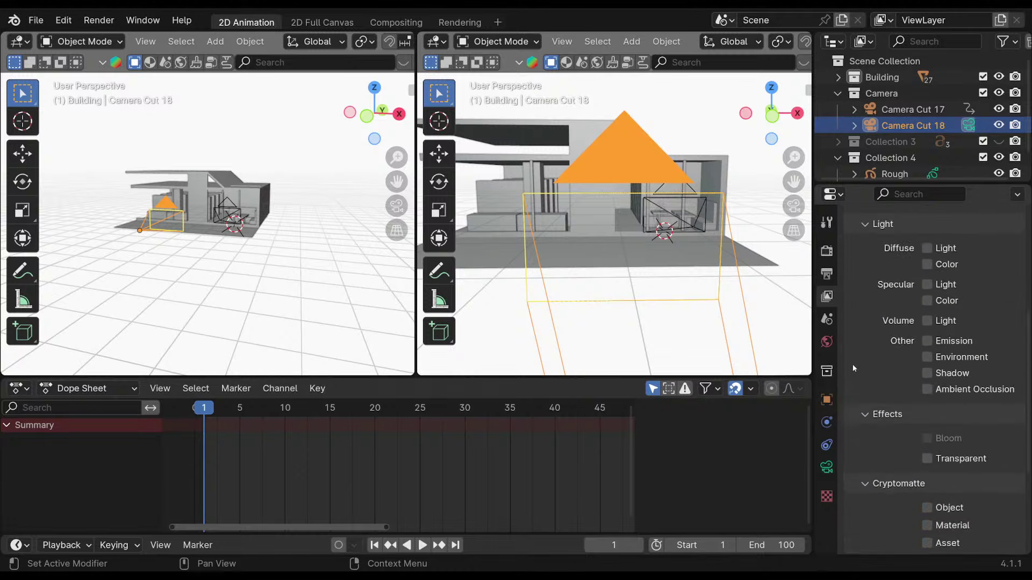
left_click(826, 251)
left_click(827, 275)
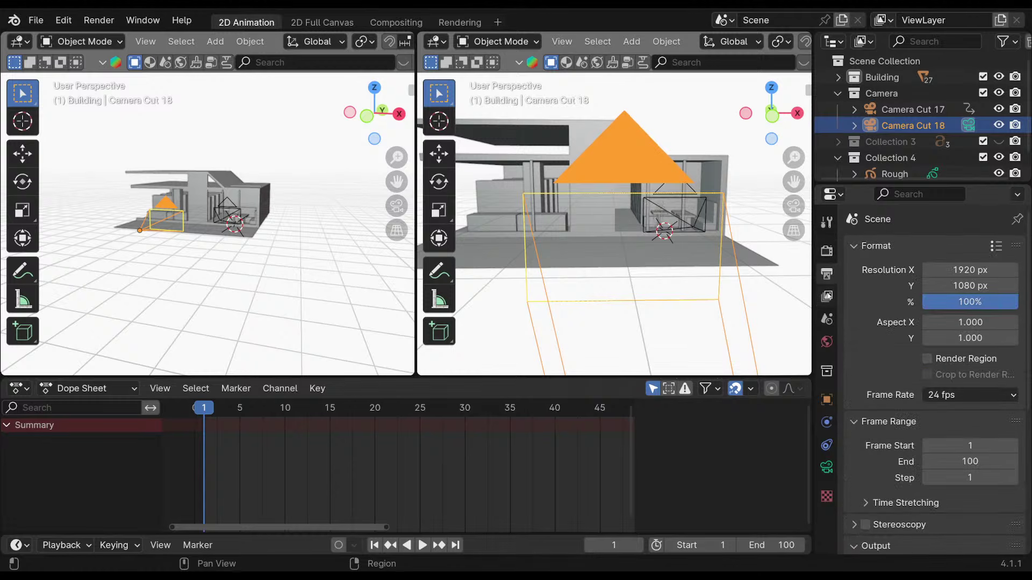
left_click(826, 296)
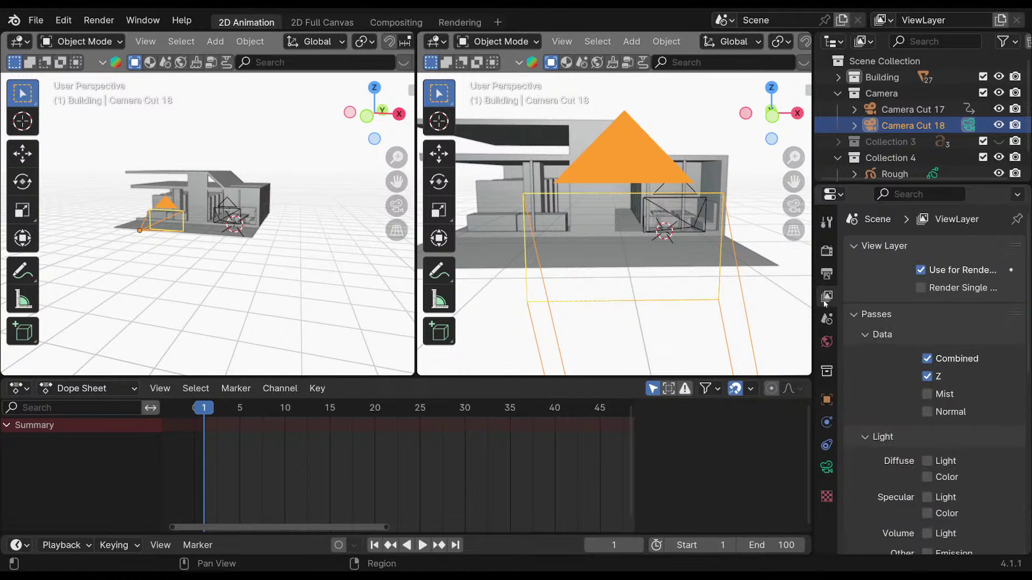
left_click(827, 319)
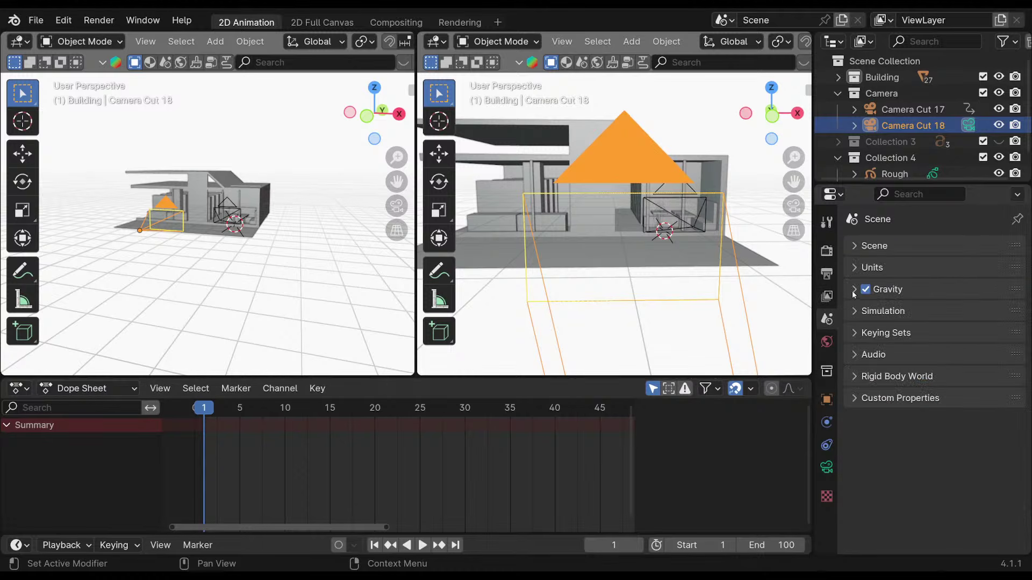
left_click(868, 251)
left_click_drag(837, 270, 784, 220)
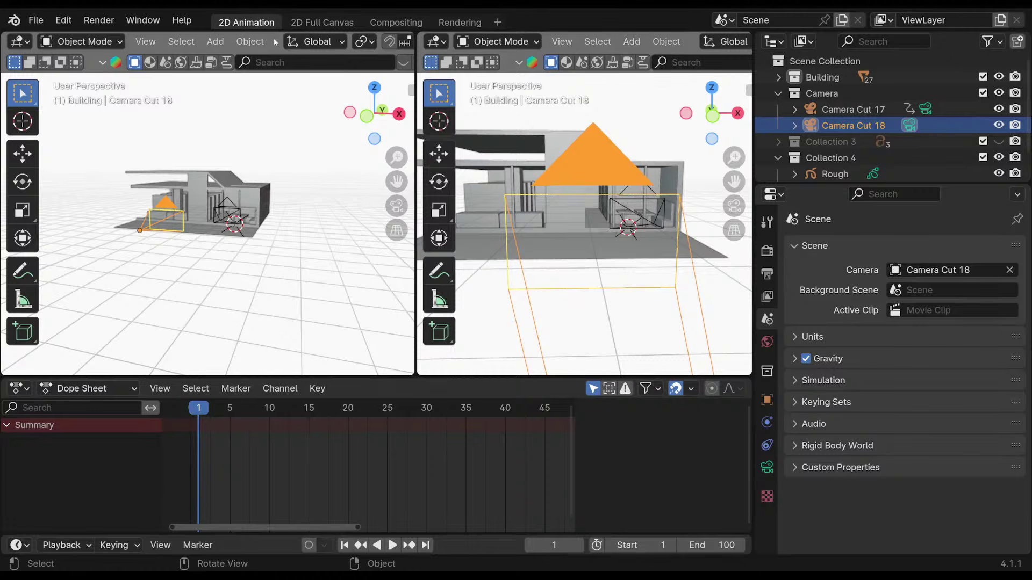
Return one viewport to the camera view and try Rendered shading before setting it to Wireframe.
scroll(309, 49, "down", 10)
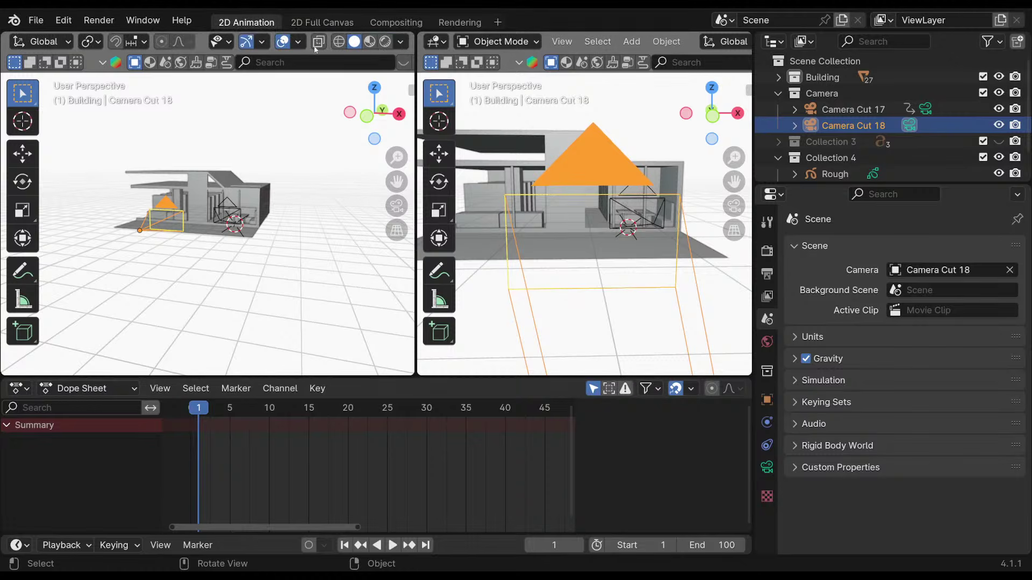
left_click(385, 41)
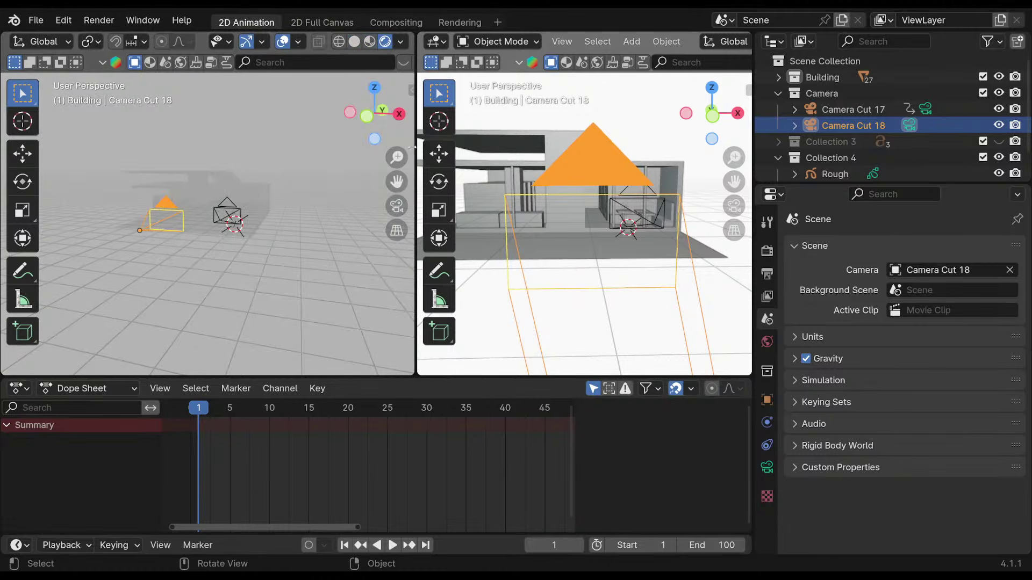
key("KP_0")
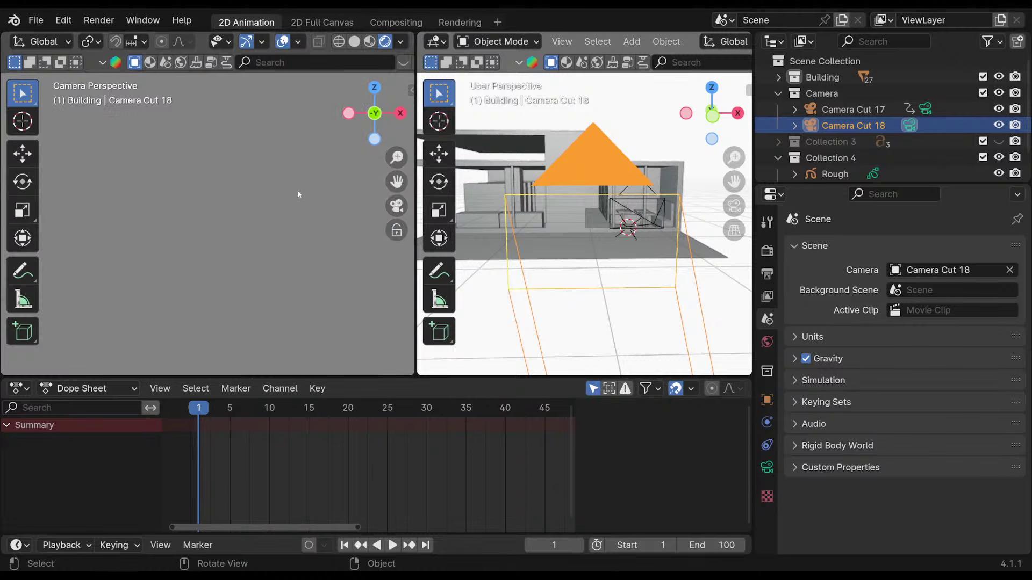
left_click(338, 41)
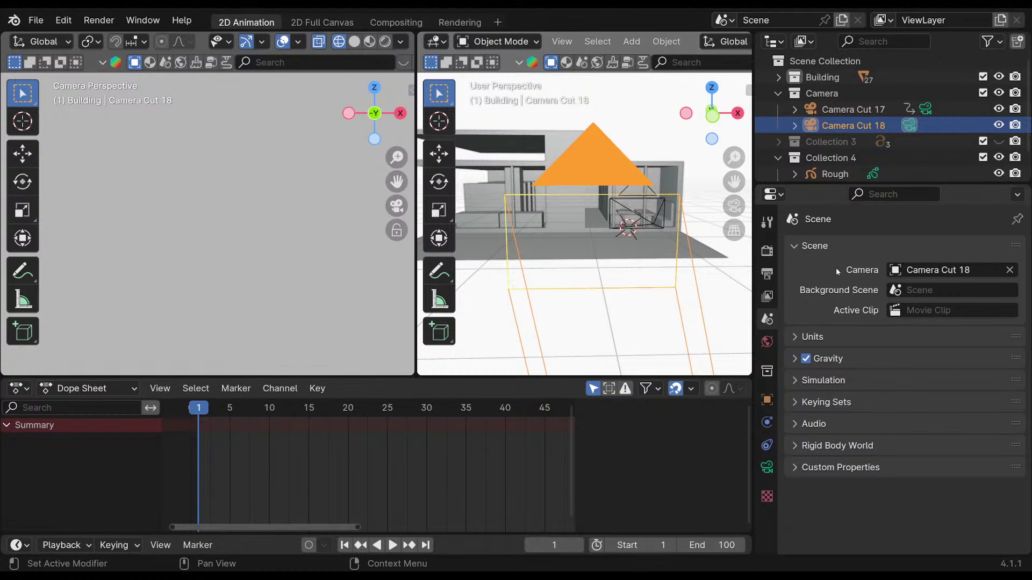
Try a different focal length for Camera Cut 18 and undo the change.
scroll(864, 142, "down", 2)
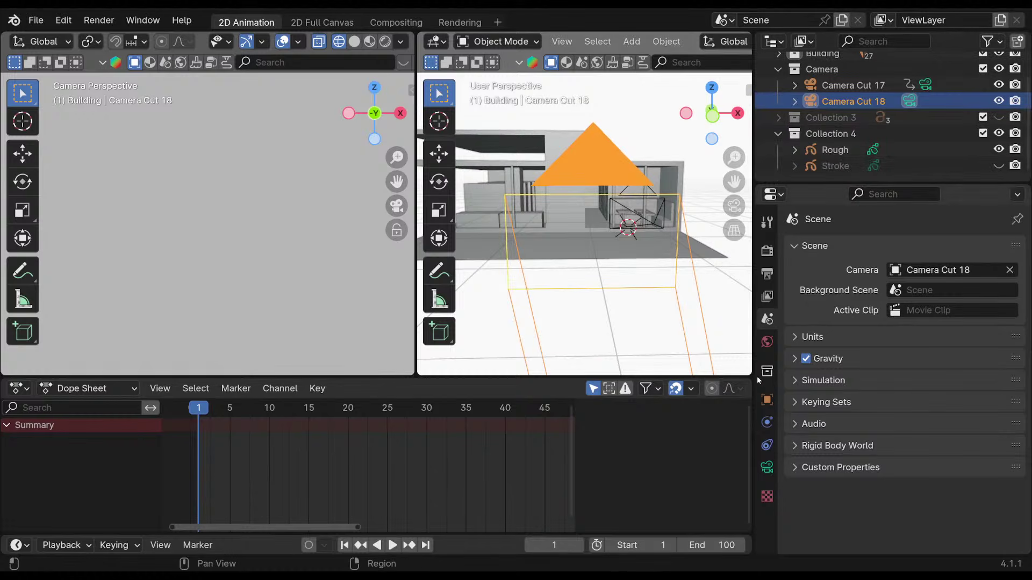
left_click(767, 467)
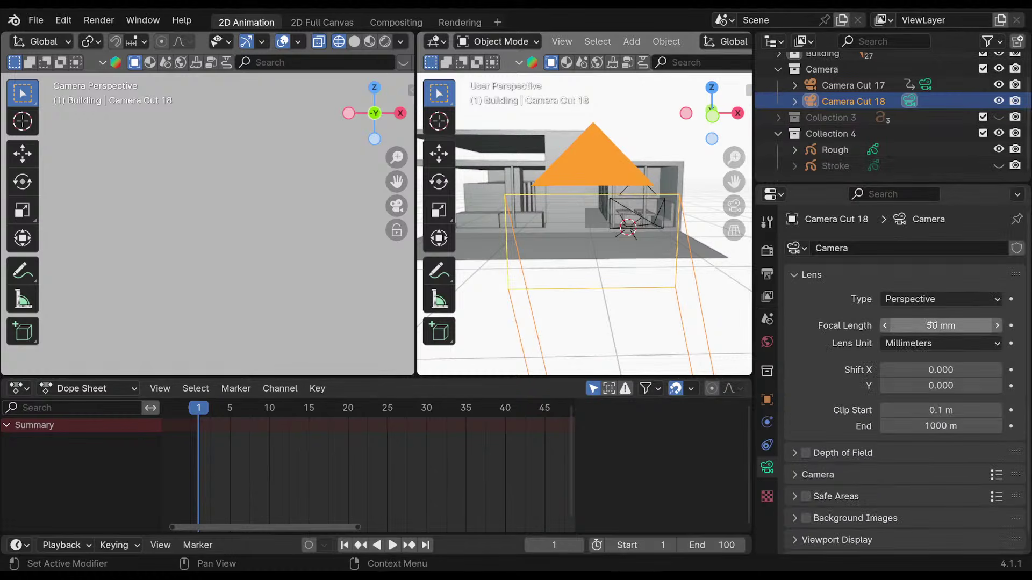
mouse_move(935, 325)
left_mouse_down()
mouse_move(908, 325)
mouse_move(975, 325)
mouse_move(948, 325)
left_mouse_up()
key("ctrl+z")
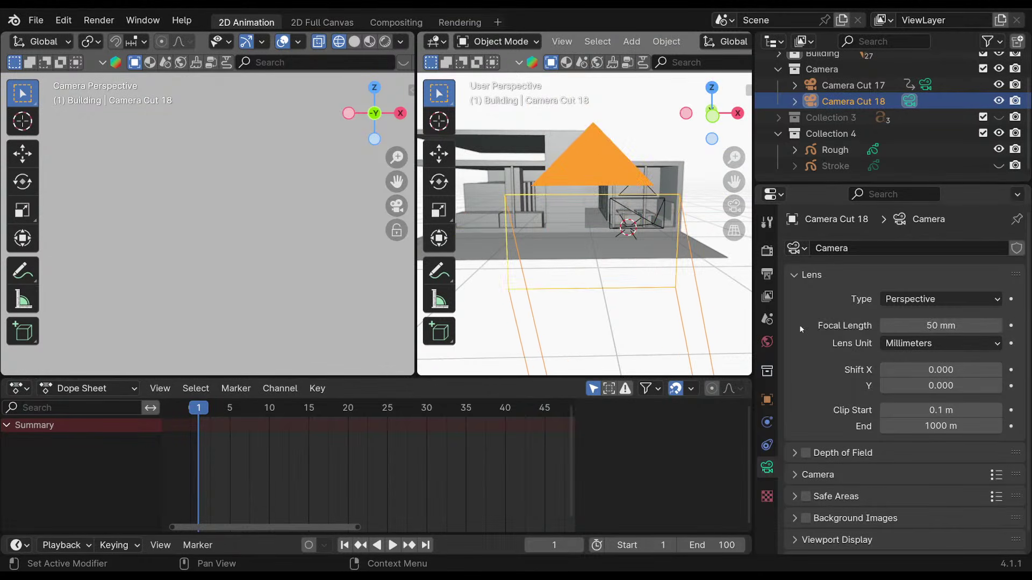
Select the building's Plane object and try moving it, cancelling the move.
left_click(558, 149)
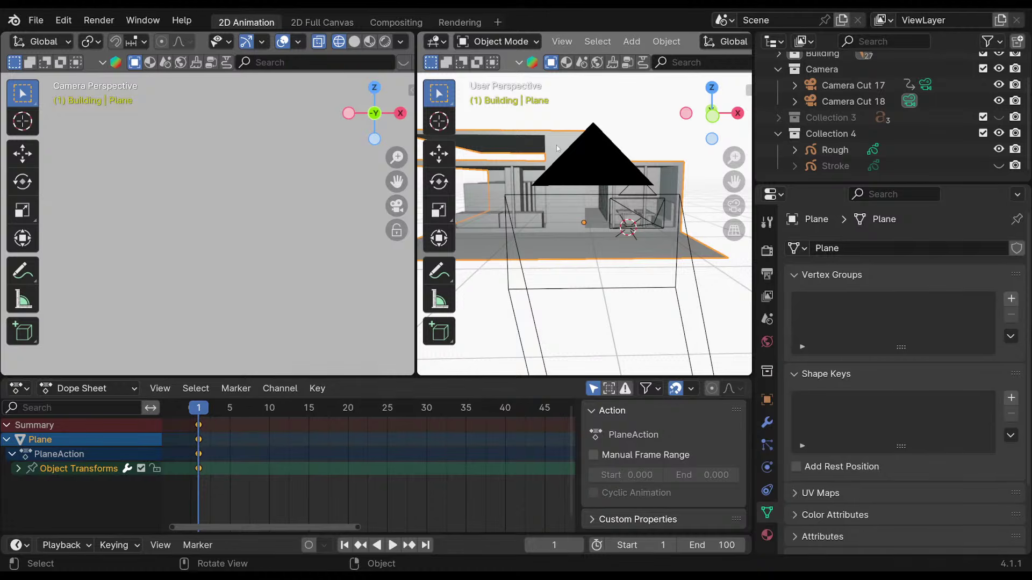
key("g")
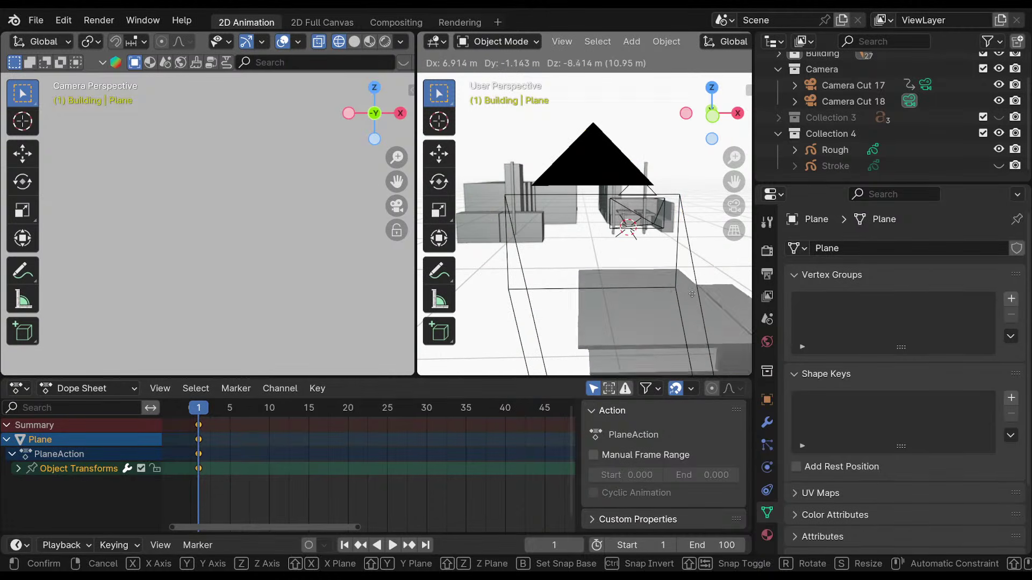
right_click(614, 255)
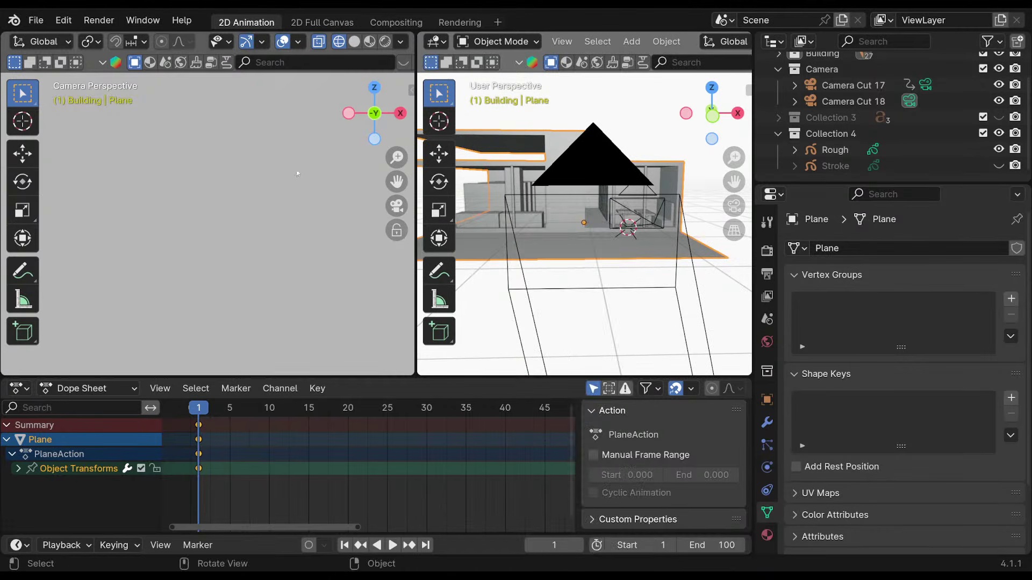
Narrow the camera viewport to give the neighbouring perspective viewport more width.
left_click_drag(417, 92, 388, 92)
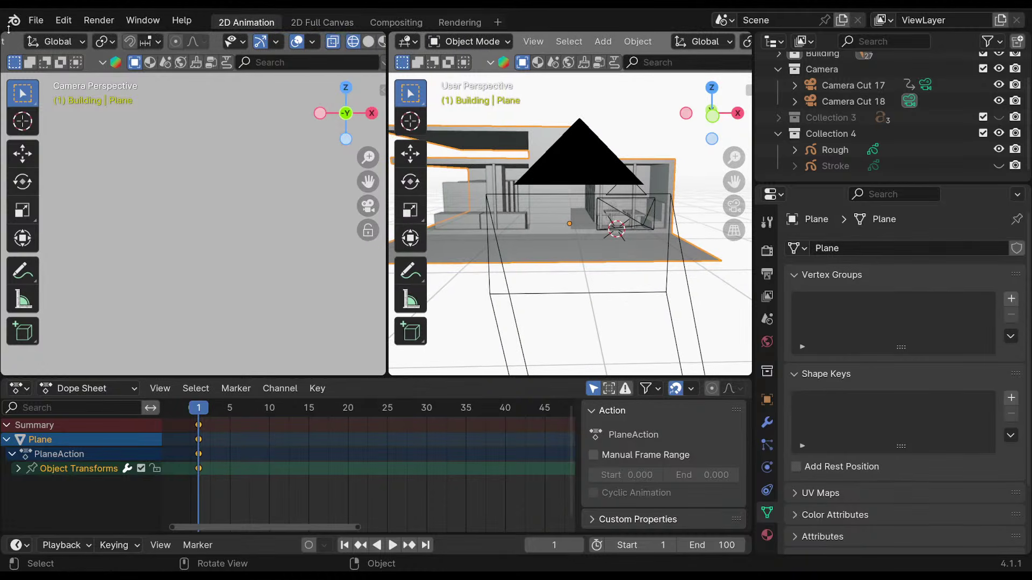
scroll(19, 43, "up", 8)
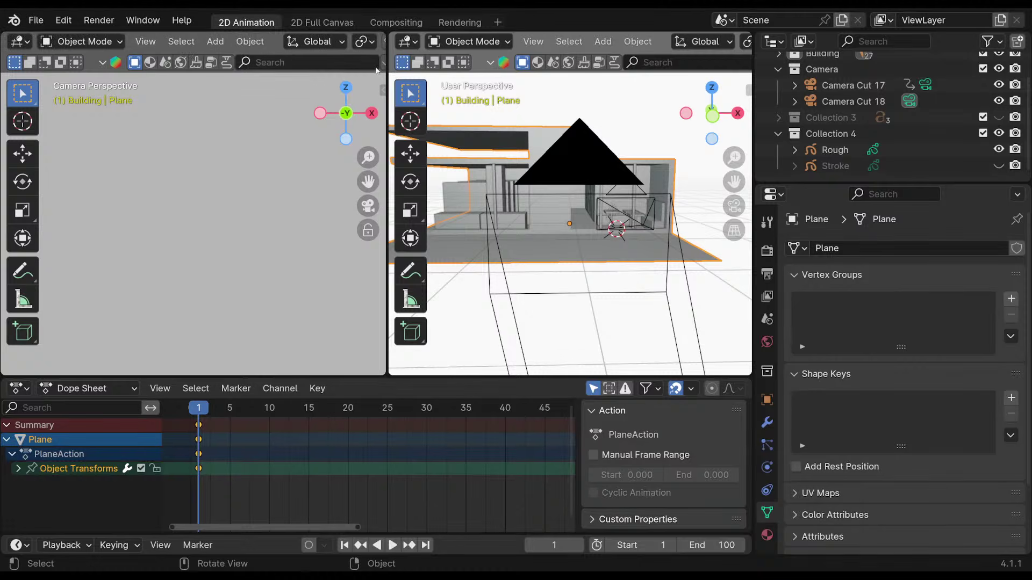
scroll(258, 43, "down", 8)
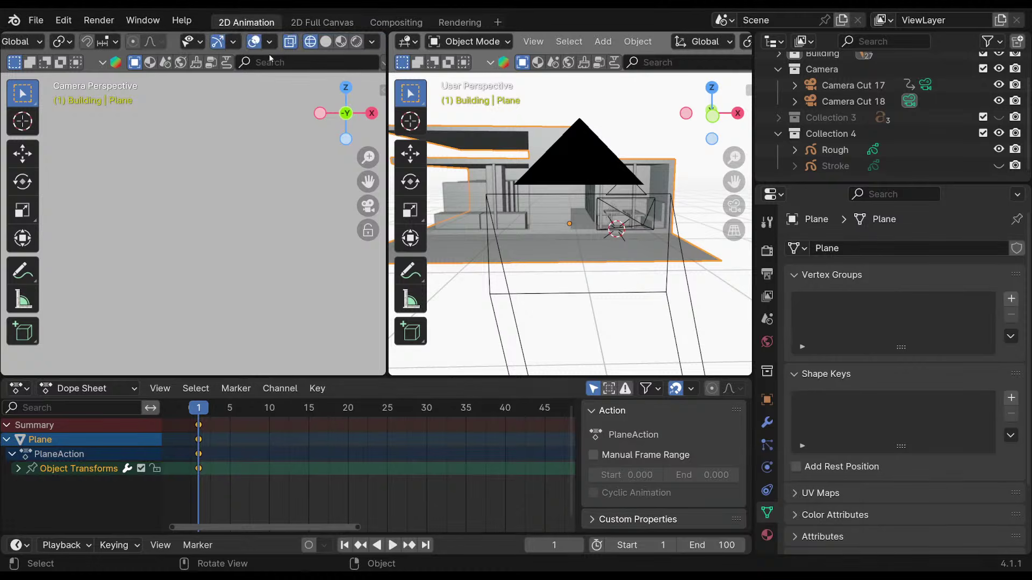
Toggle the camera viewport's overlays off and on and turn off its X-ray display.
left_click(256, 42)
left_click(257, 42)
left_click(190, 43)
Compare the placement of Camera Cut 18 and Camera Cut 17 in the perspective viewport by selecting each camera in turn.
left_click(582, 170)
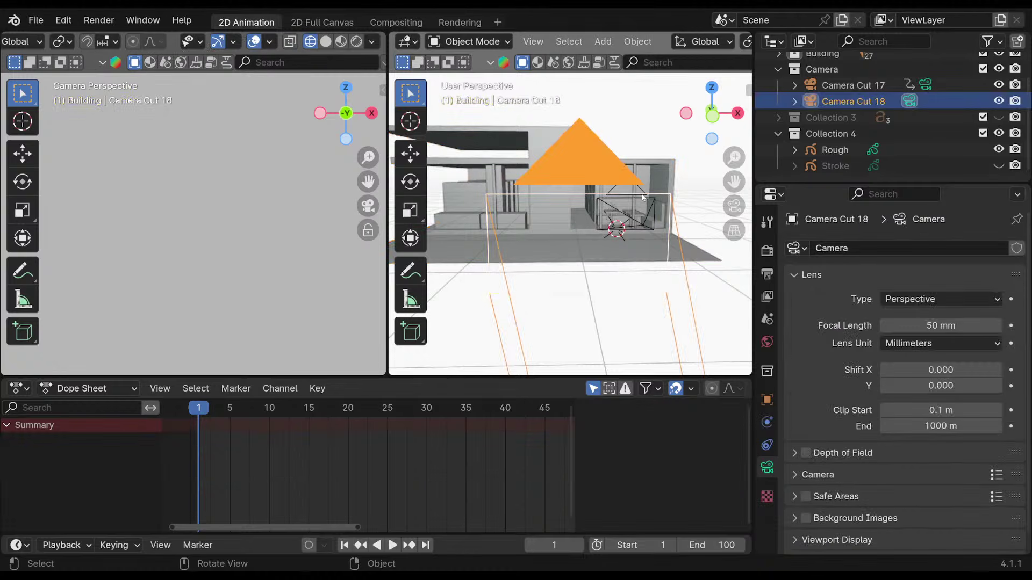
key("KP_0")
middle_click_drag(633, 196, 570, 225)
scroll(631, 218, "up", 3)
scroll(630, 218, "up", 3)
scroll(600, 230, "down", 2)
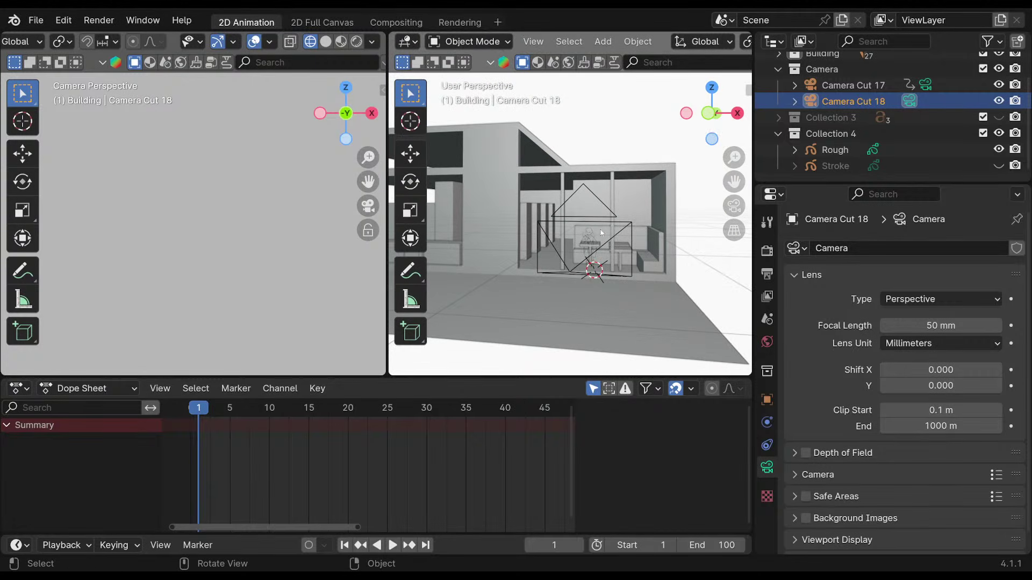
left_click(604, 213)
left_click(608, 212)
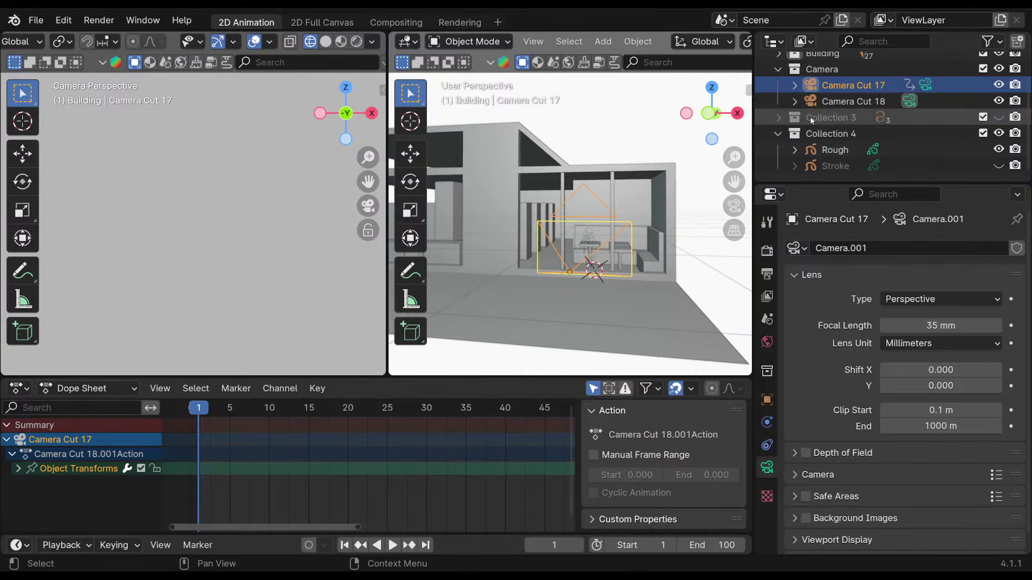
Expand Camera Cut 18 and examine its camera data, including the lens, depth of field and sensor settings.
left_click(796, 101)
left_click(832, 115)
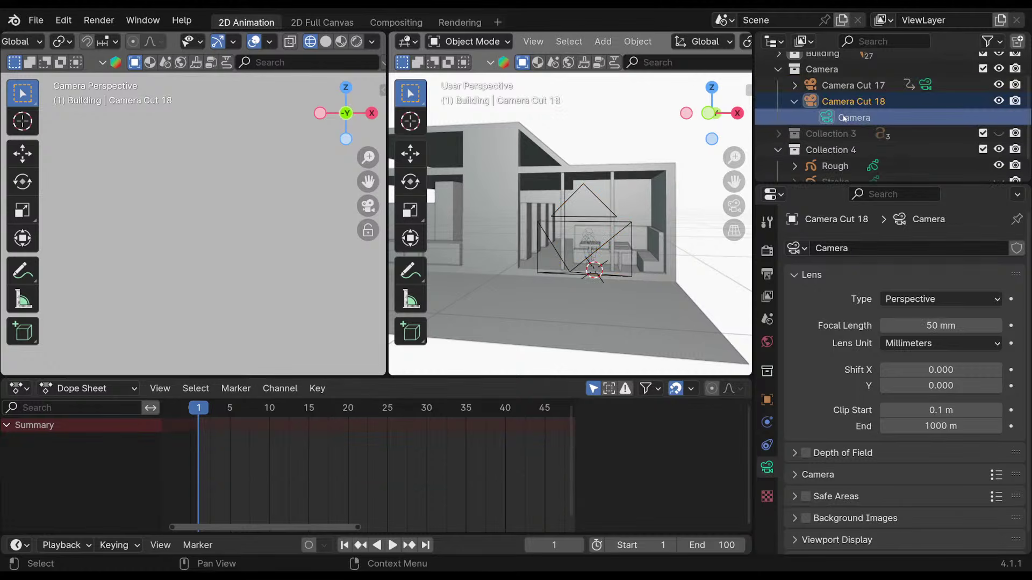
scroll(844, 118, "up", 2)
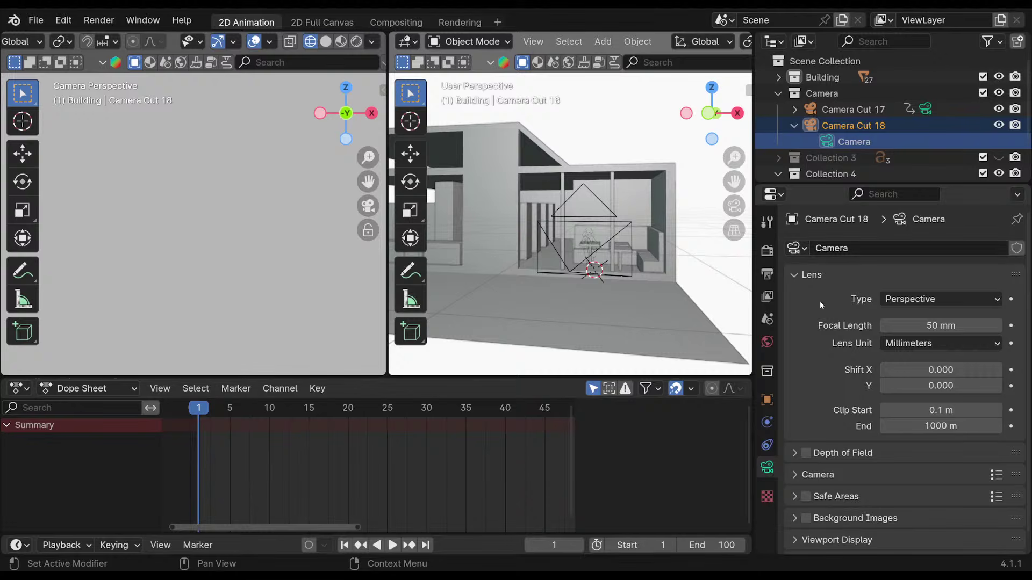
scroll(803, 335, "down", 1)
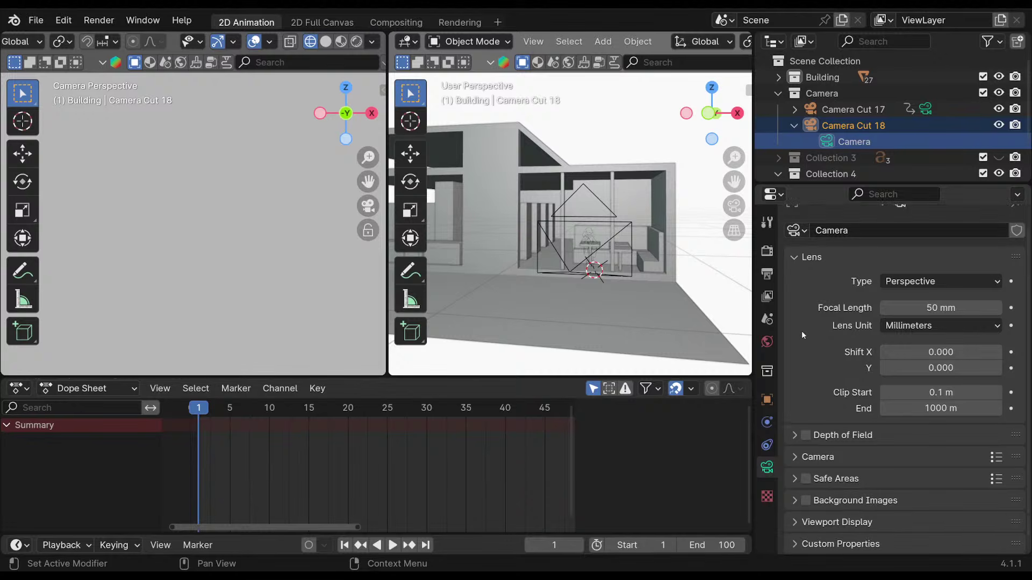
left_click(796, 458)
left_click(794, 436)
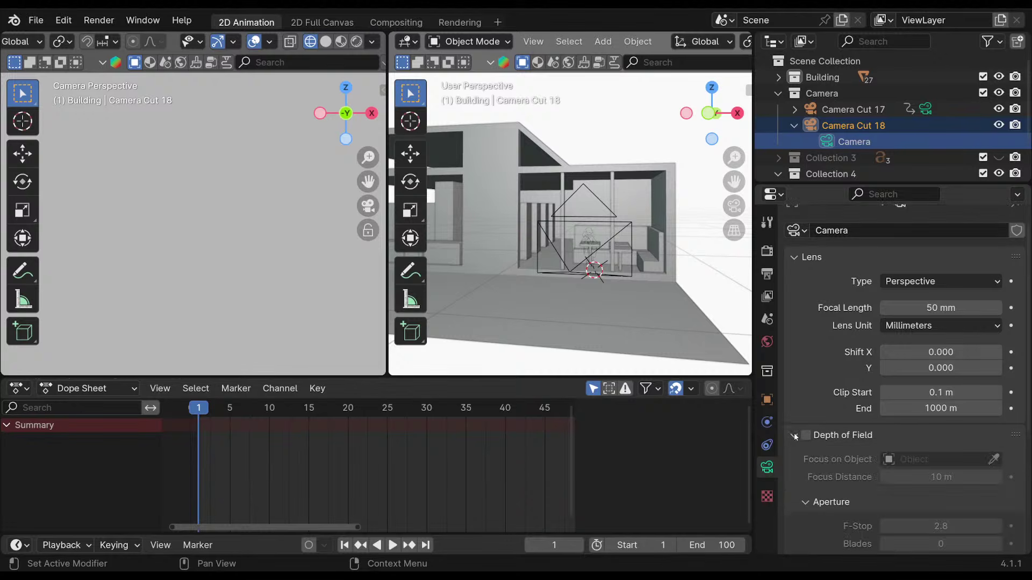
left_click(794, 436)
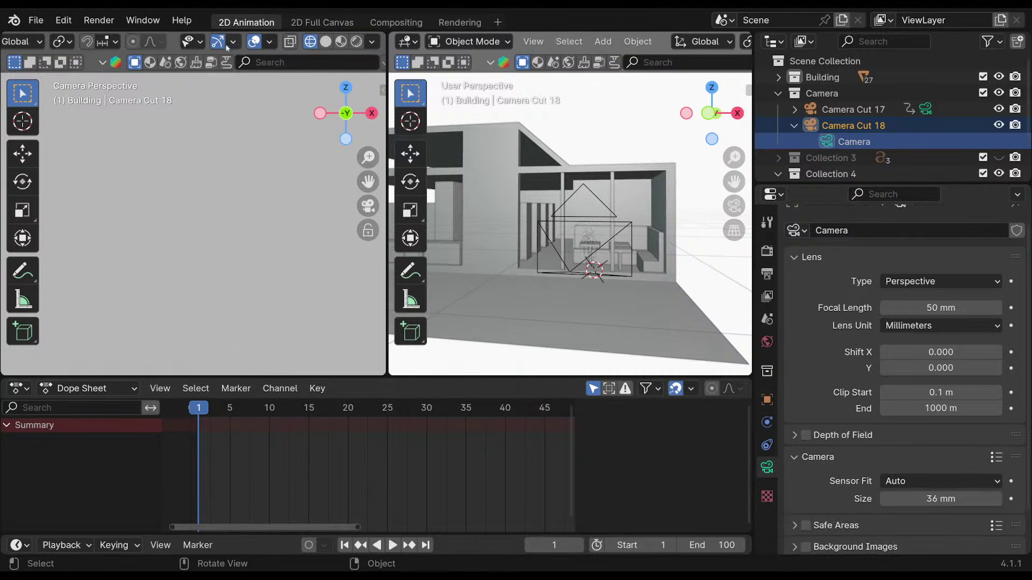
Check the output and view layer settings for anything affecting the empty camera view.
left_click(767, 274)
left_click(767, 296)
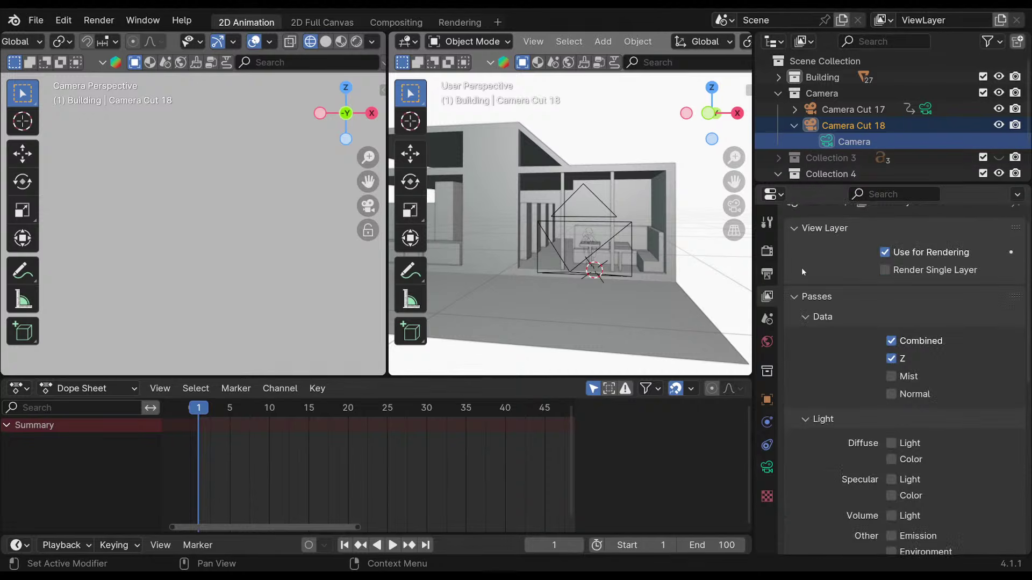
scroll(800, 272, "up", 1)
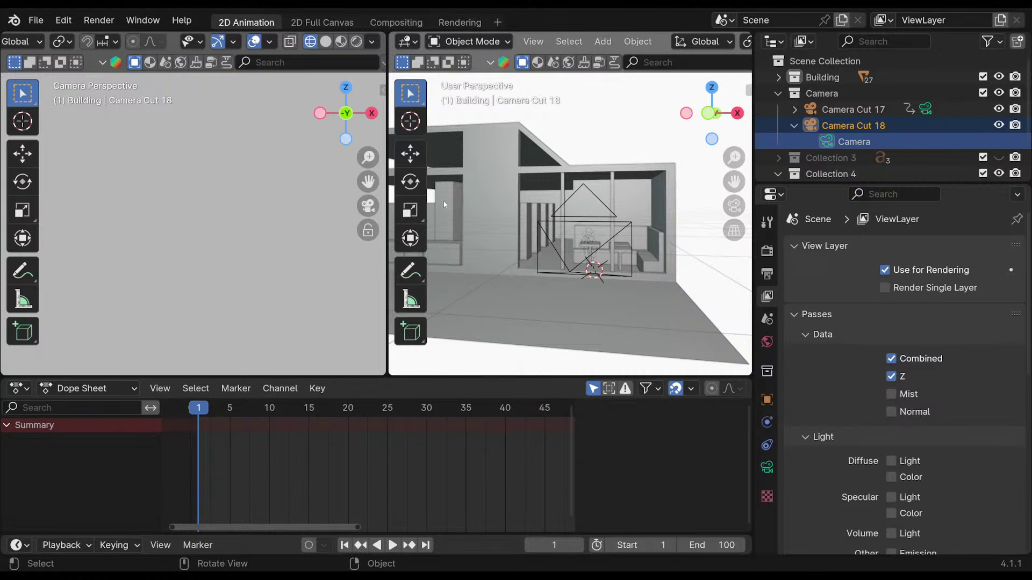
Render the current frame, inspect the whole image and close the render result.
key("F12")
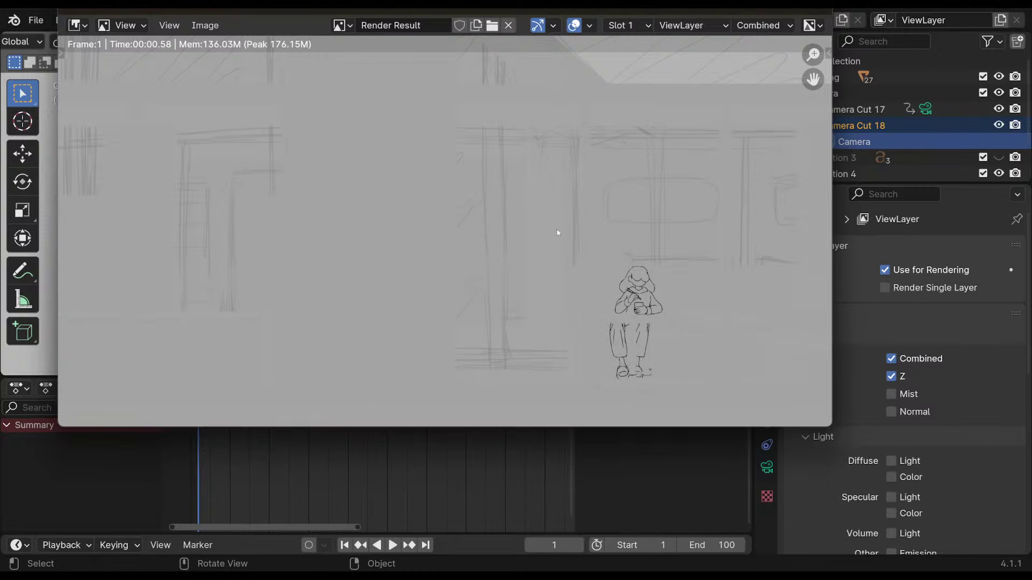
scroll(557, 230, "down", 3)
scroll(559, 226, "up", 2)
middle_click_drag(558, 222, 524, 225)
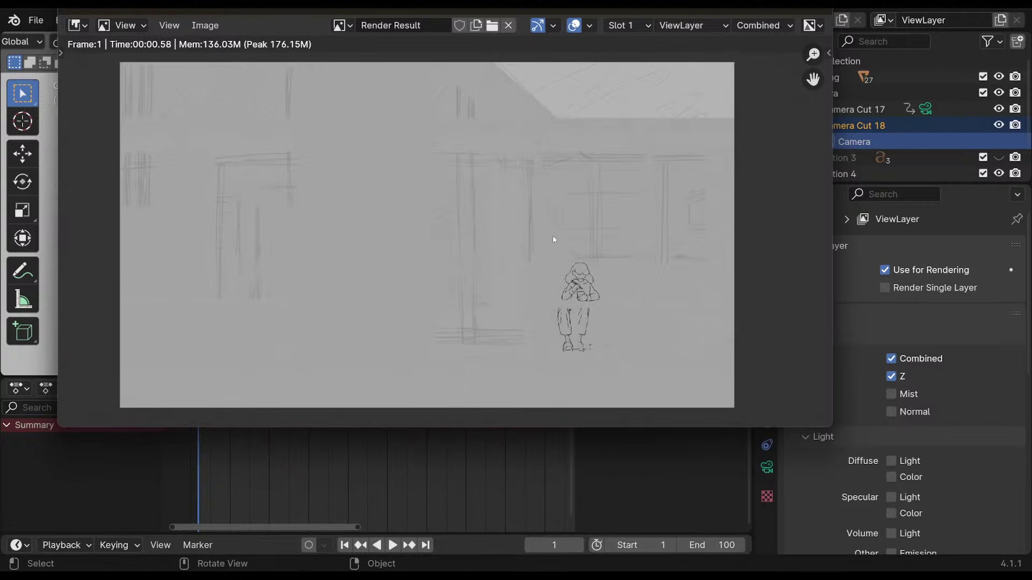
left_click(822, 12)
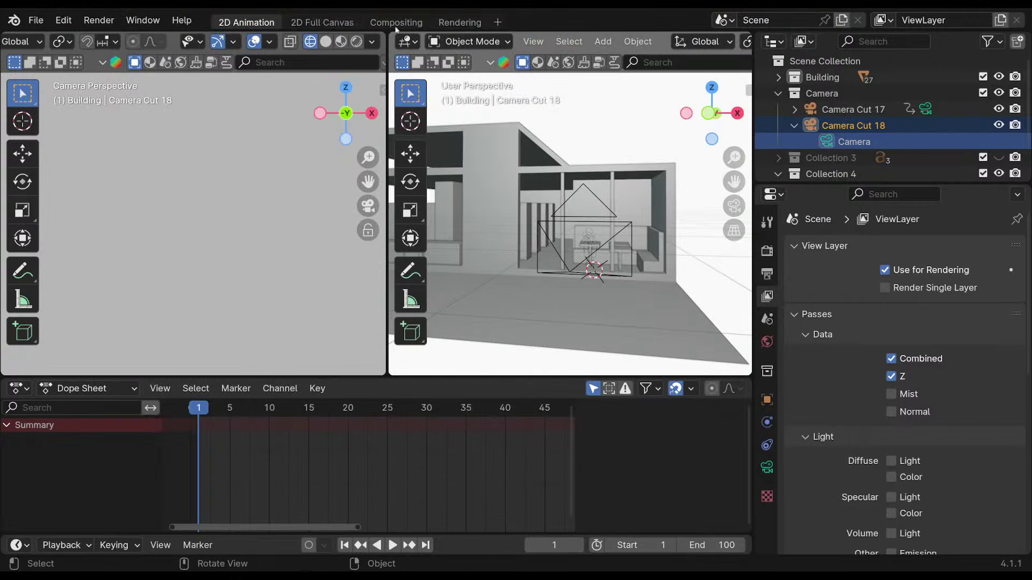
Widen the camera viewport and try Material Preview and Rendered shading before returning it to Wireframe.
left_click_drag(387, 45, 564, 64)
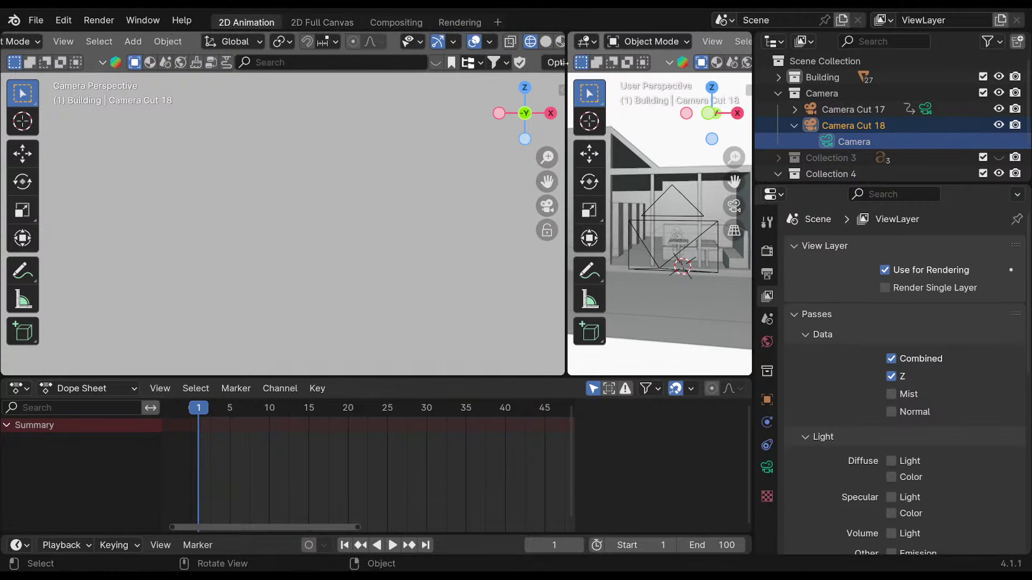
left_click(561, 42)
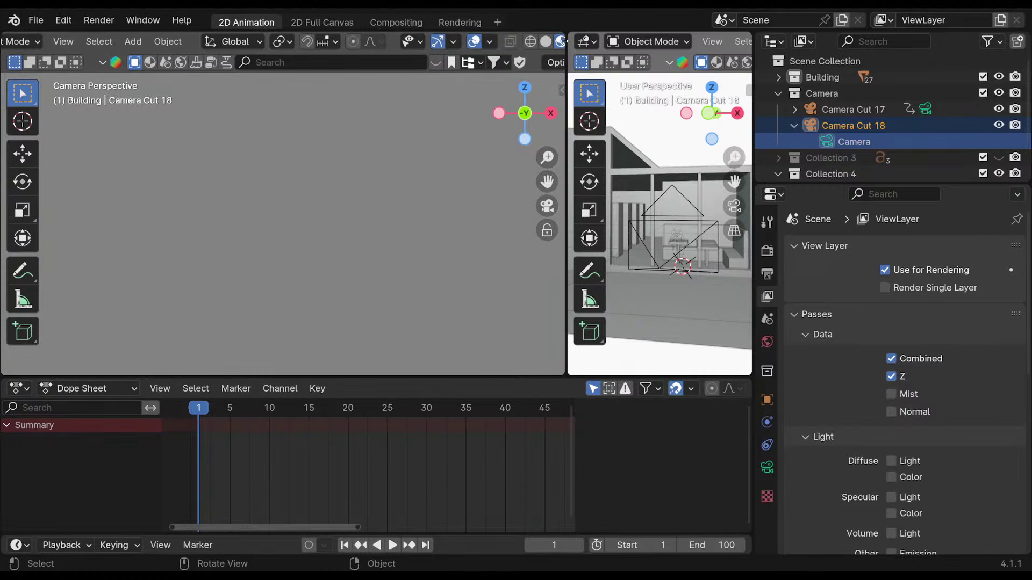
scroll(532, 41, "down", 3)
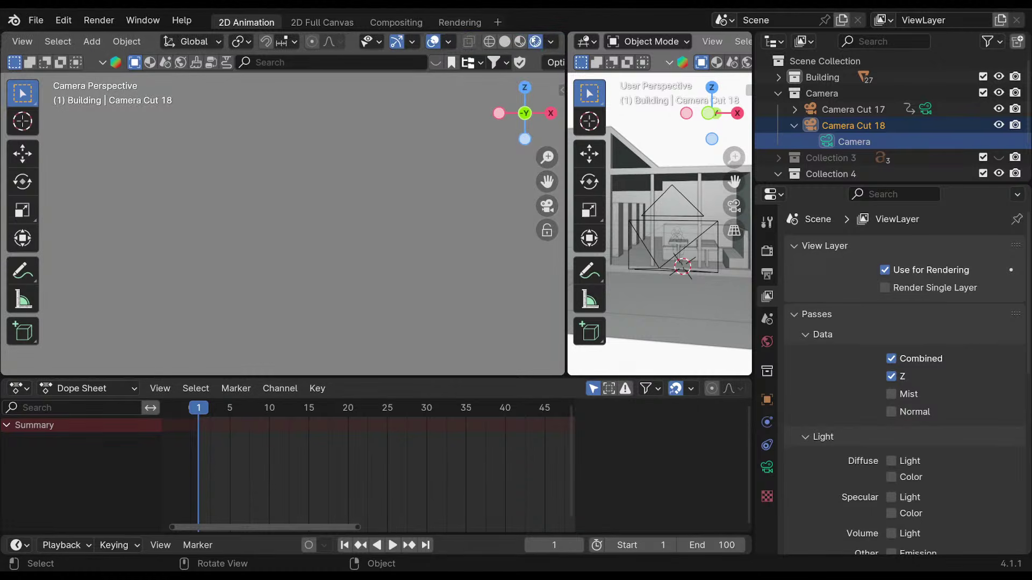
left_click(489, 42)
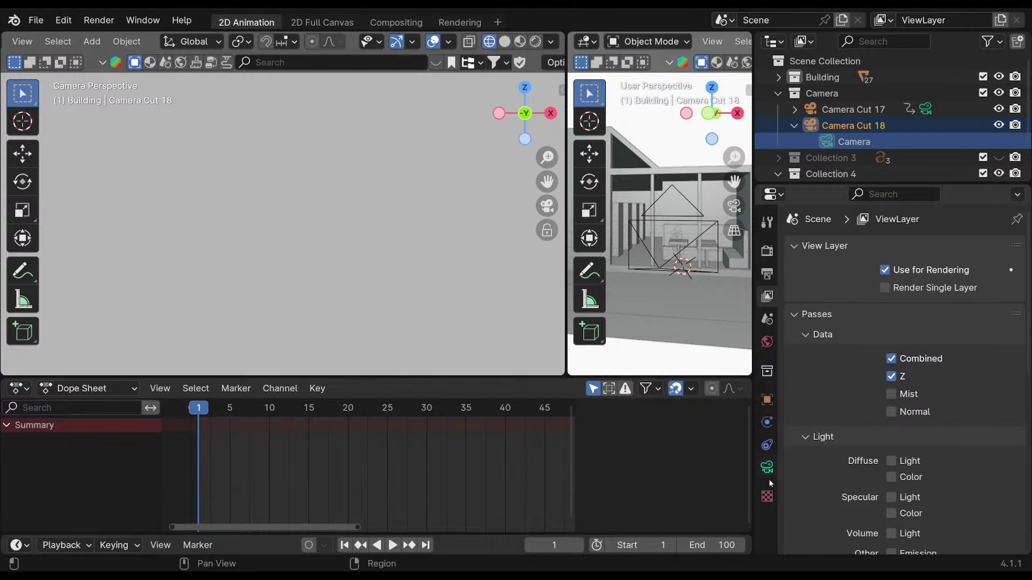
Try white and then pale pink as the World background color and undo the changes.
left_click(767, 342)
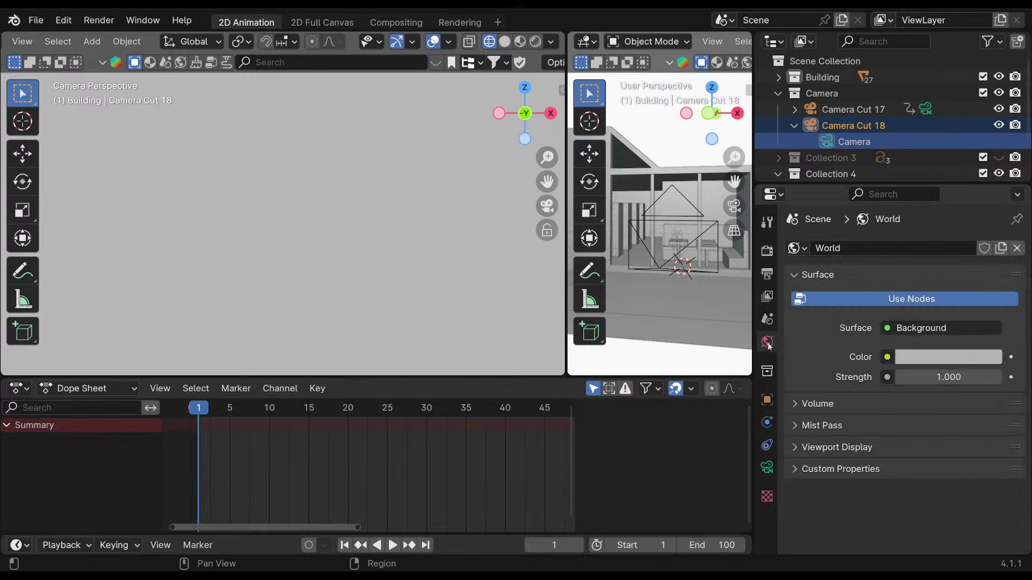
left_click(911, 359)
left_click_drag(979, 139, 988, 103)
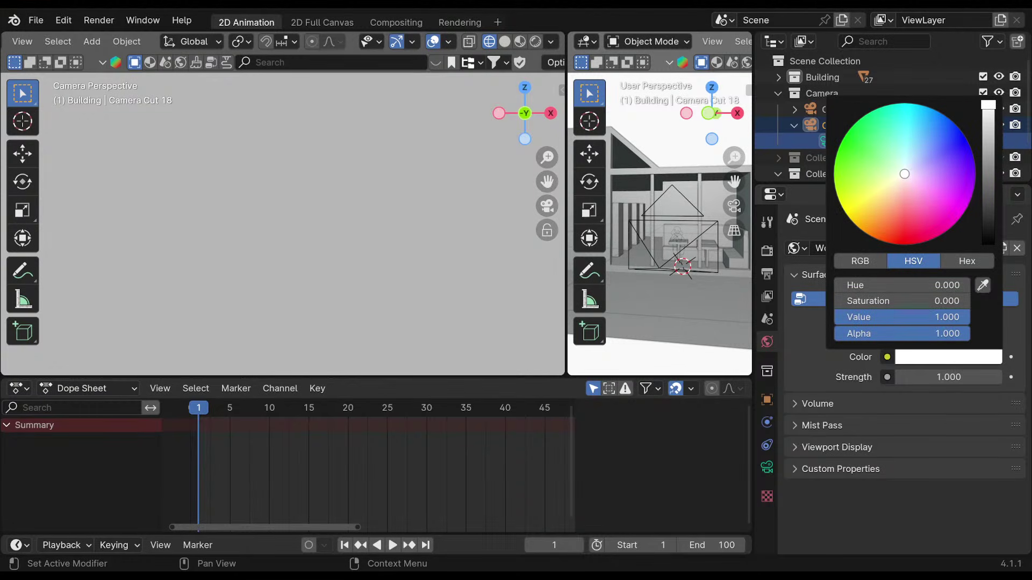
left_click(947, 130)
left_click(910, 184)
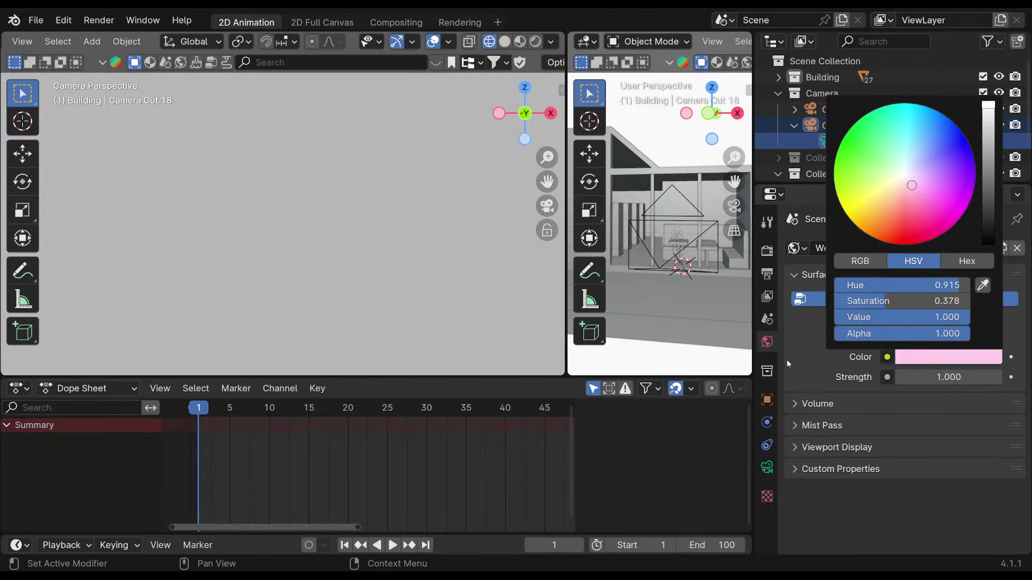
key("ctrl+z")
key("ctrl+z")
key("ctrl+z")
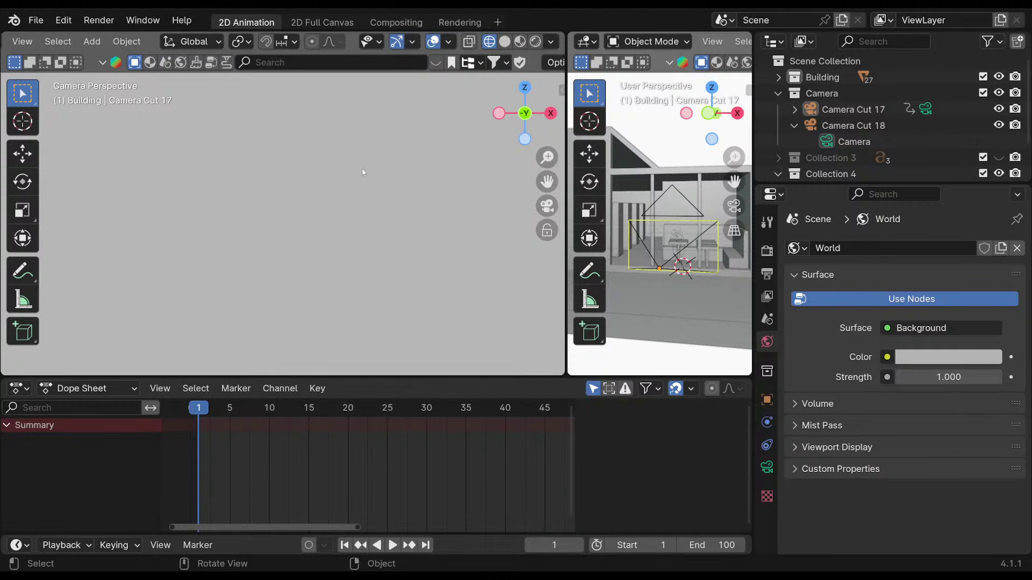
Render frame 1 again to check the image after the world color test, and close the result.
key("F12")
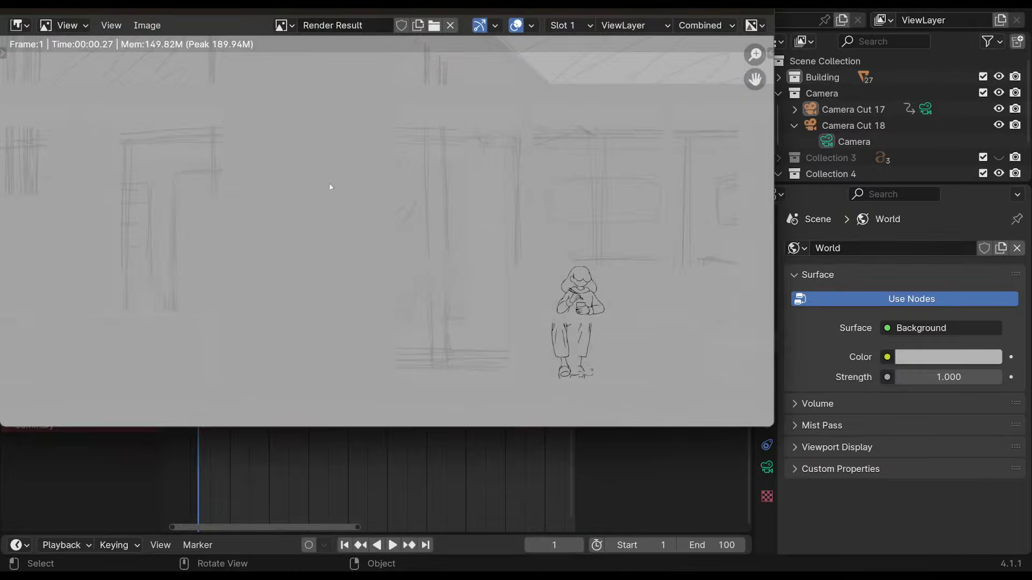
scroll(470, 214, "down", 4)
scroll(467, 217, "up", 2)
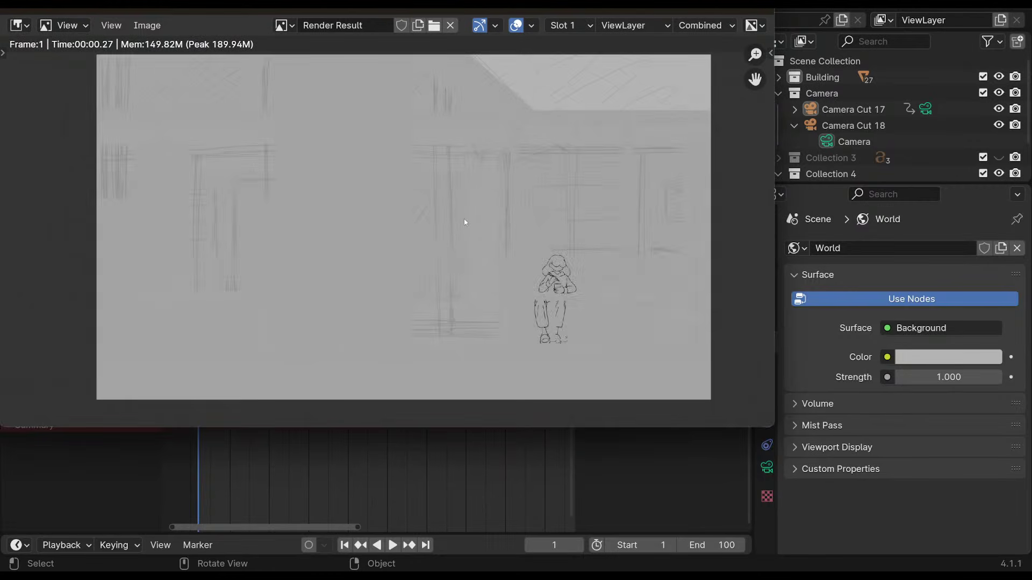
left_click(758, 10)
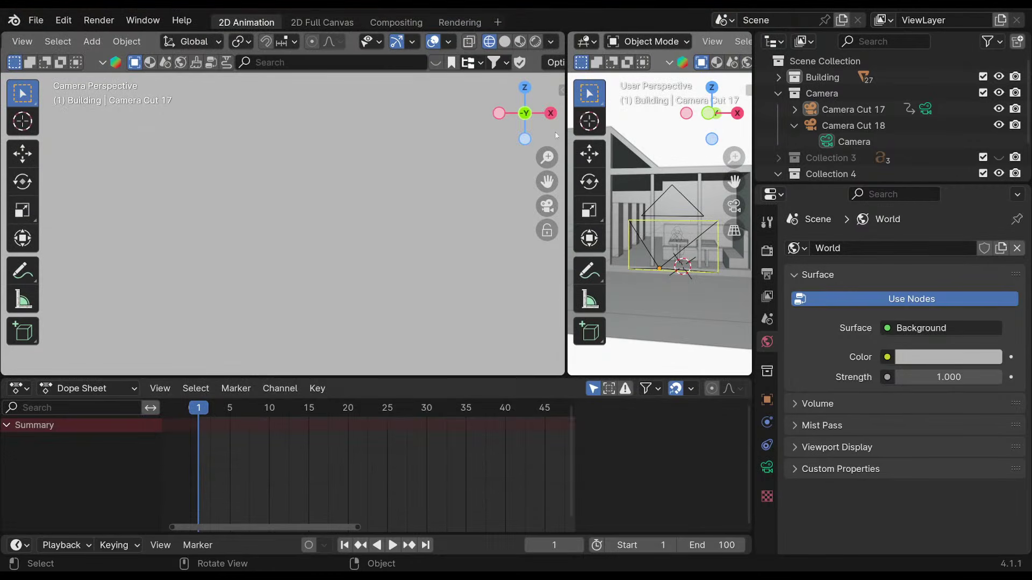
Toggle the Stroke object's viewport visibility, leaving it hidden, and disable it in renders.
scroll(821, 154, "down", 2)
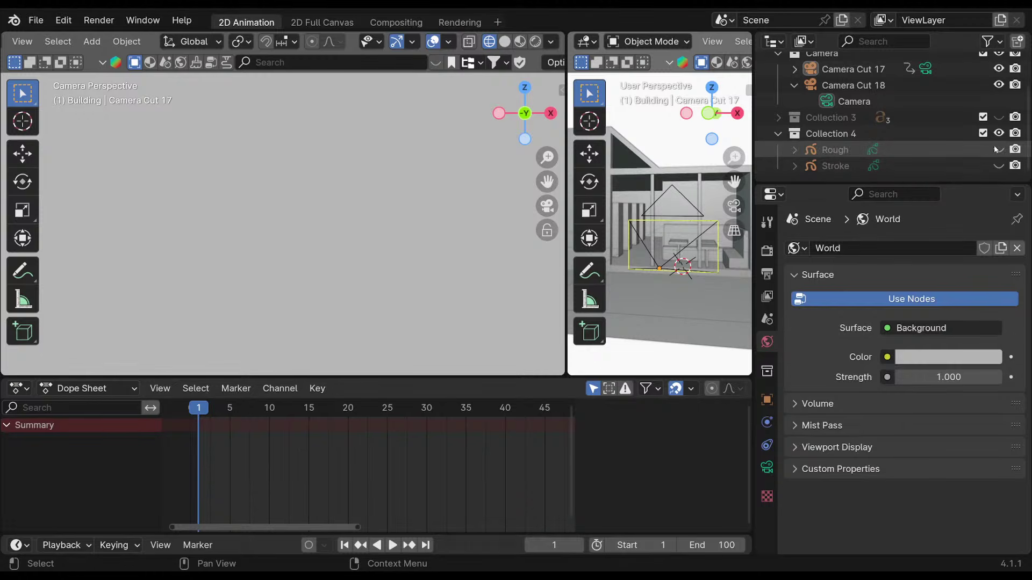
left_click(998, 166)
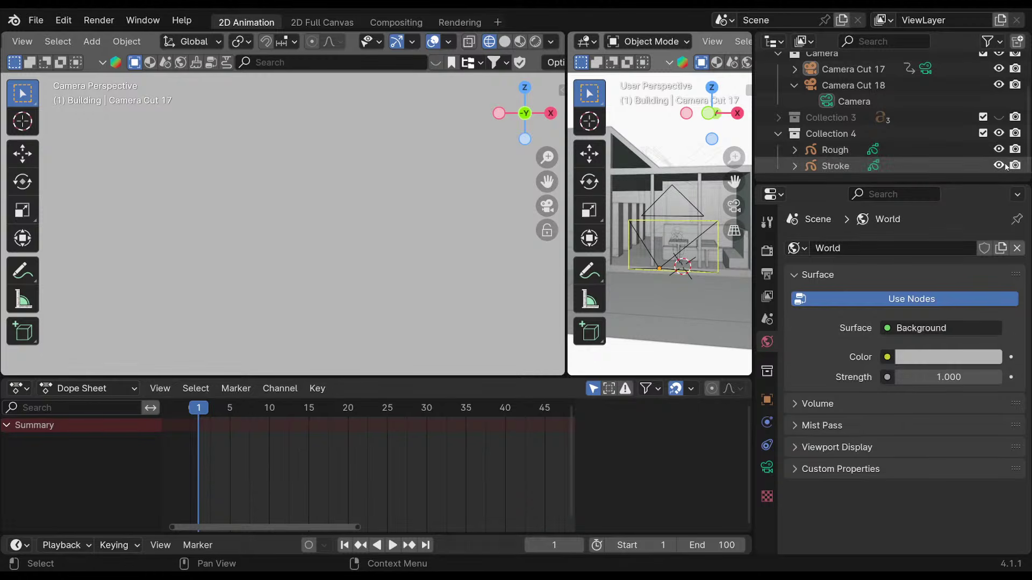
left_click(999, 166)
left_click(1015, 165)
scroll(956, 155, "up", 3)
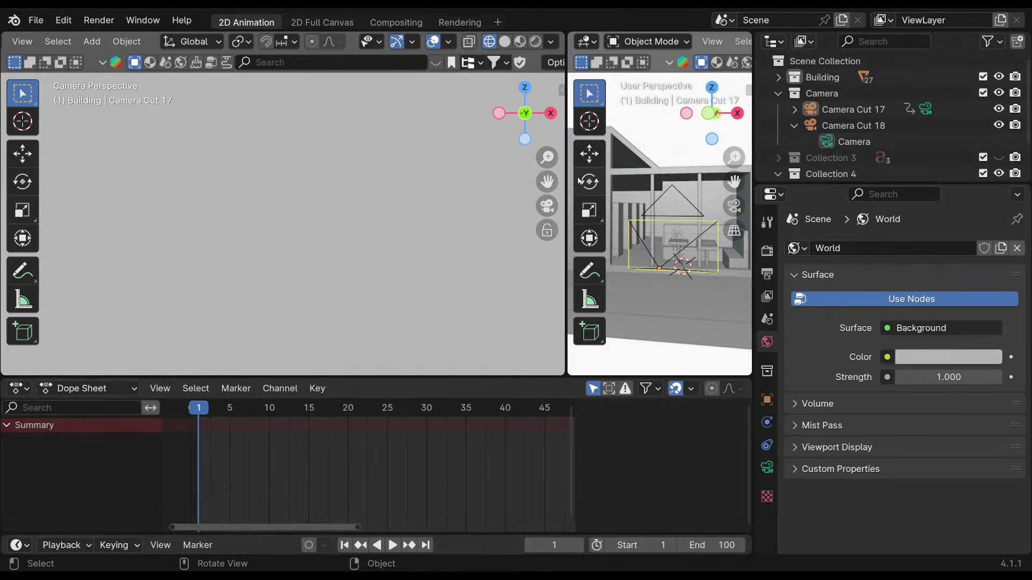
Enlarge the perspective viewport to show the building with both cameras, and save the file.
left_click_drag(567, 181, 200, 181)
middle_click_drag(215, 177, 588, 253)
key("ctrl+s")
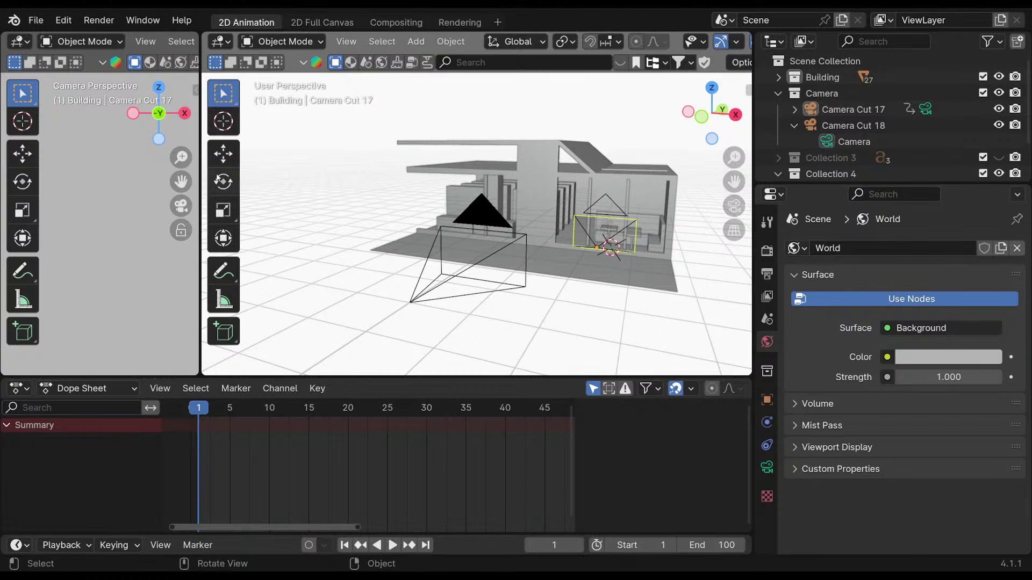
Rebalance the two viewports to nearly equal widths and select Camera Cut 18 in the perspective view.
left_click_drag(199, 171, 430, 171)
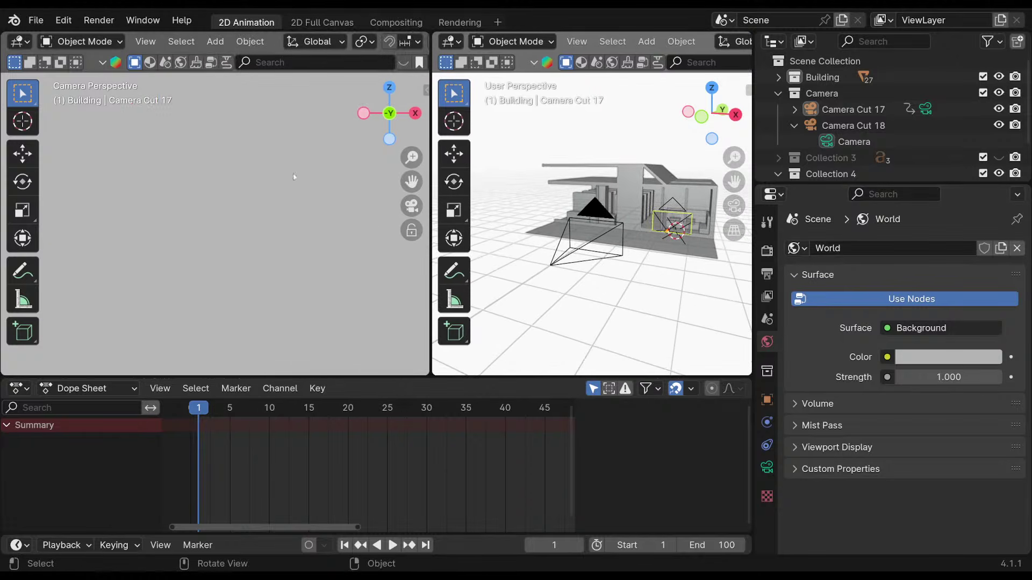
scroll(619, 227, "up", 6)
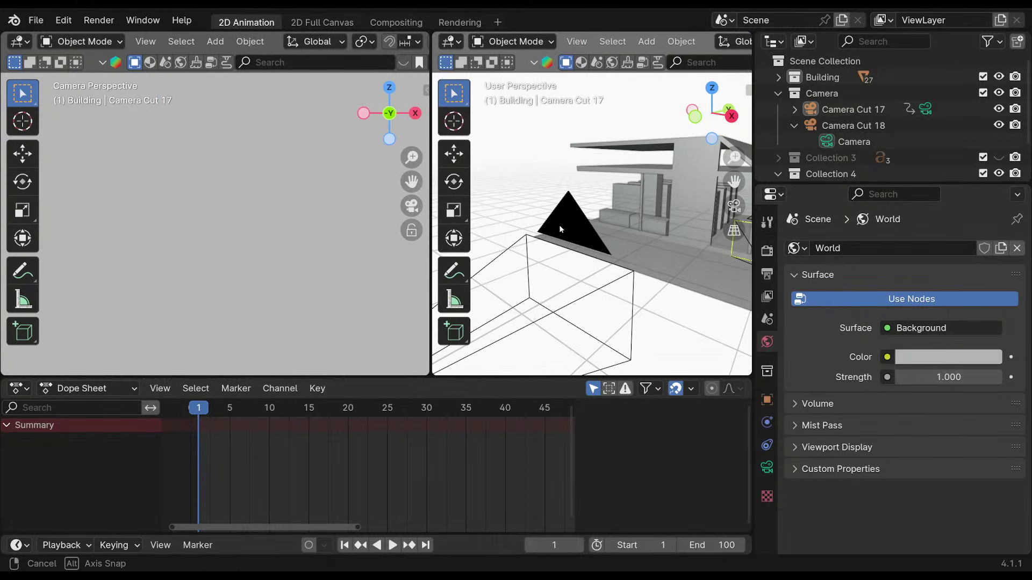
scroll(592, 231, "up", 3)
left_click_drag(431, 196, 368, 199)
left_click(503, 200)
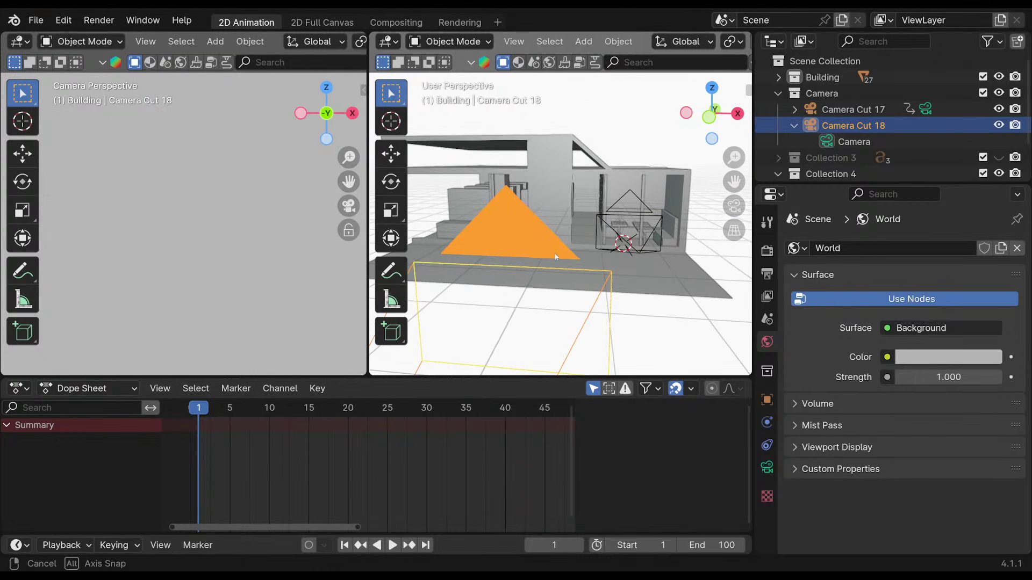
Render the frame without the Stroke drawing, inspect and close the result, and select Camera Cut 17.
key("F12")
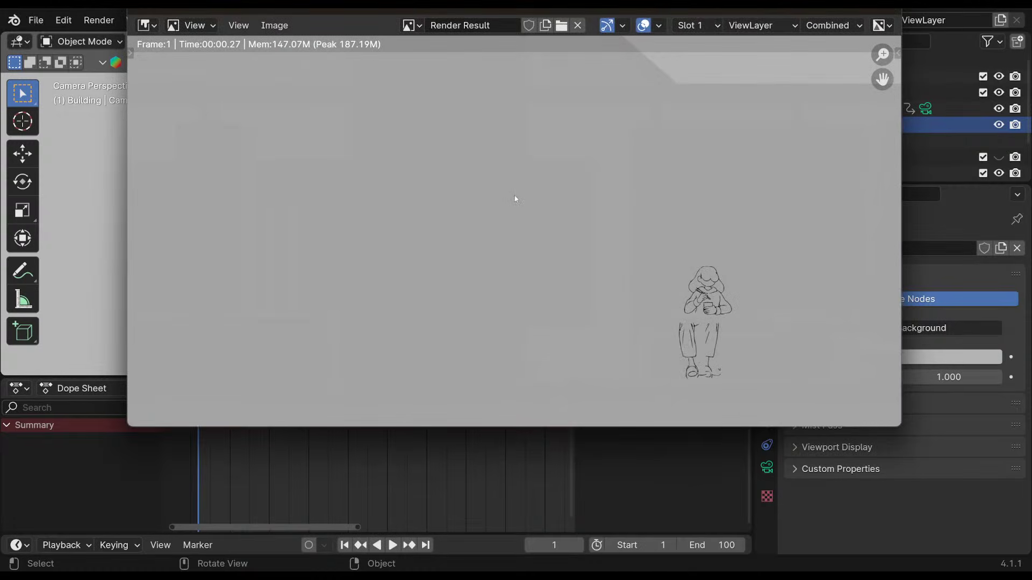
scroll(572, 241, "down", 2)
scroll(572, 241, "up", 1)
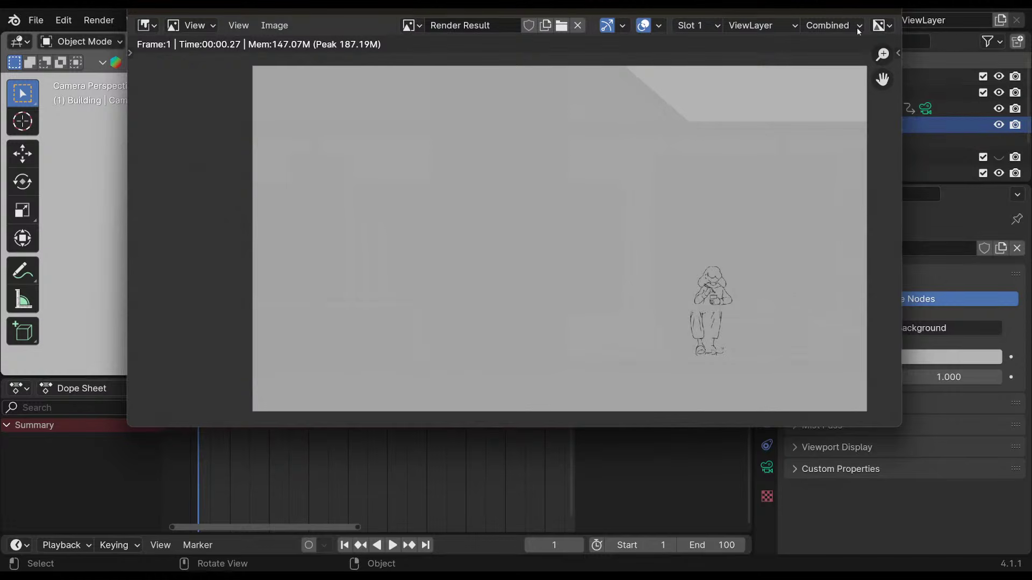
left_click(888, 10)
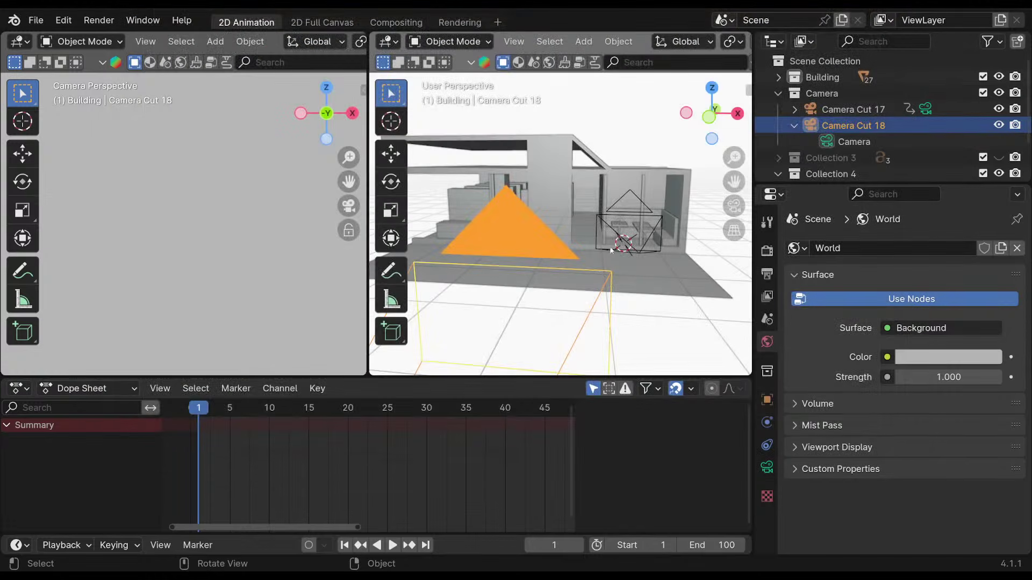
left_click(623, 203)
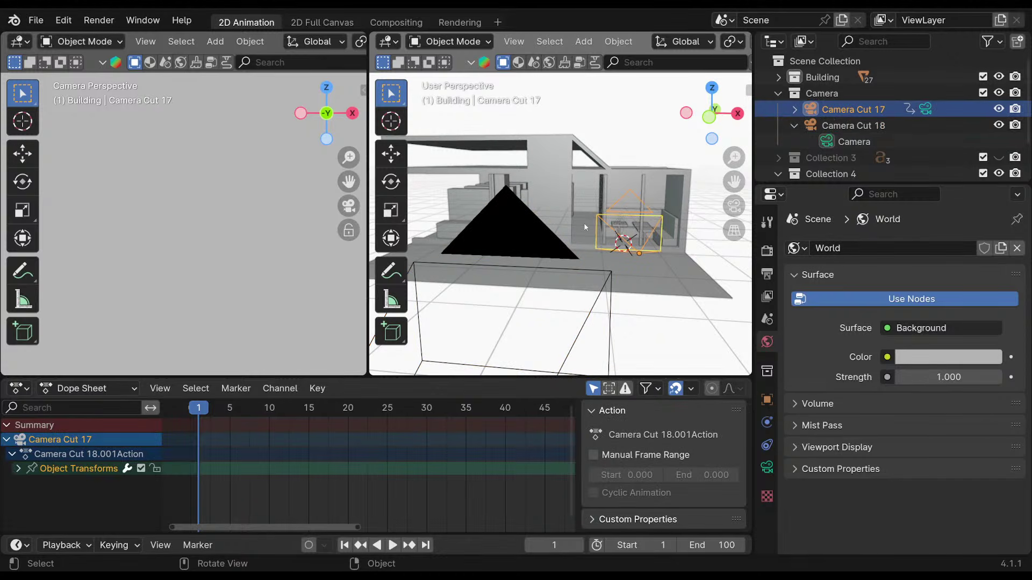
Choose Camera Cut 18 as the scene's active camera and check its view in the wireframe viewport.
left_click(767, 296)
left_click(766, 274)
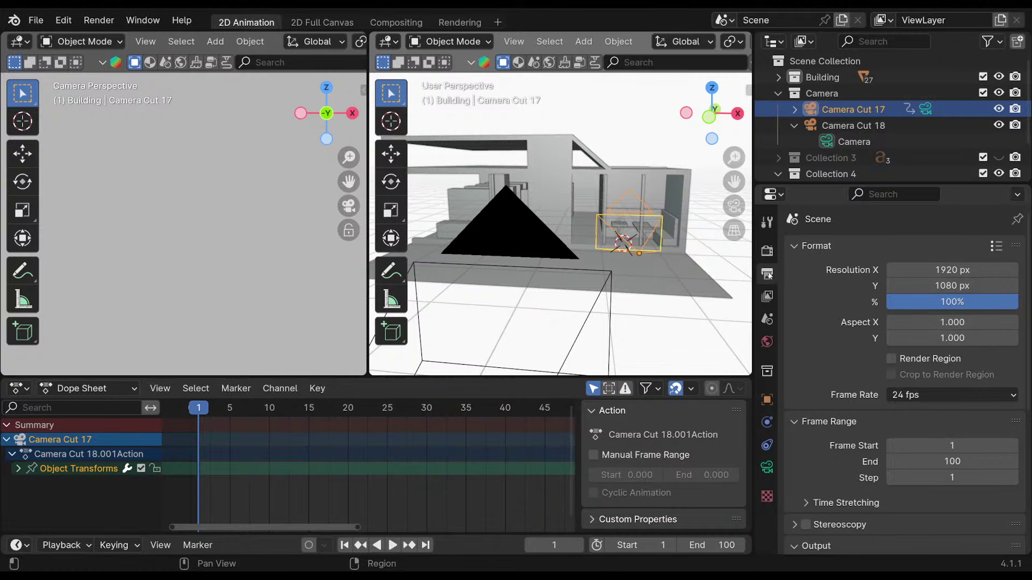
left_click(767, 319)
left_click(955, 270)
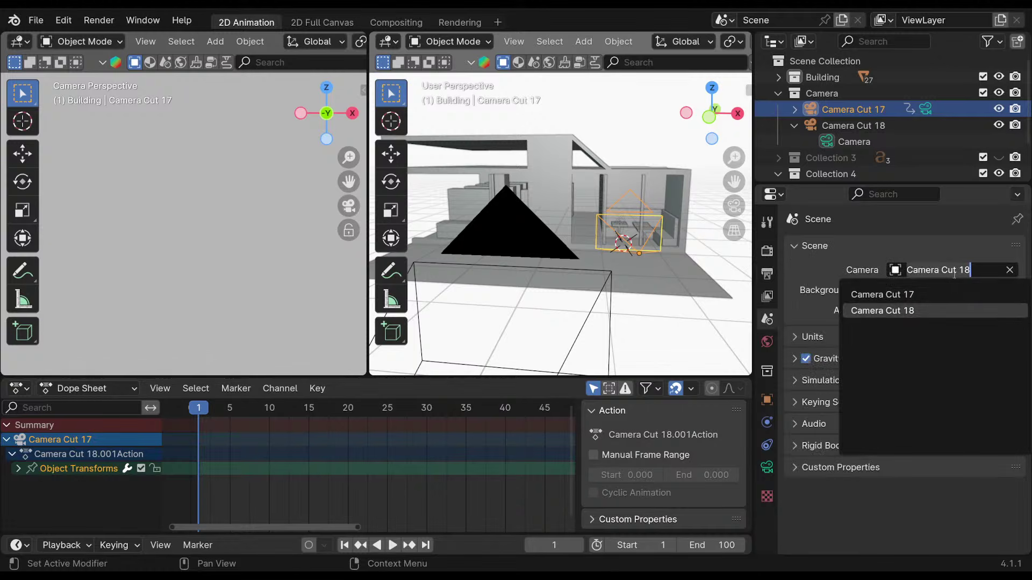
left_click(882, 311)
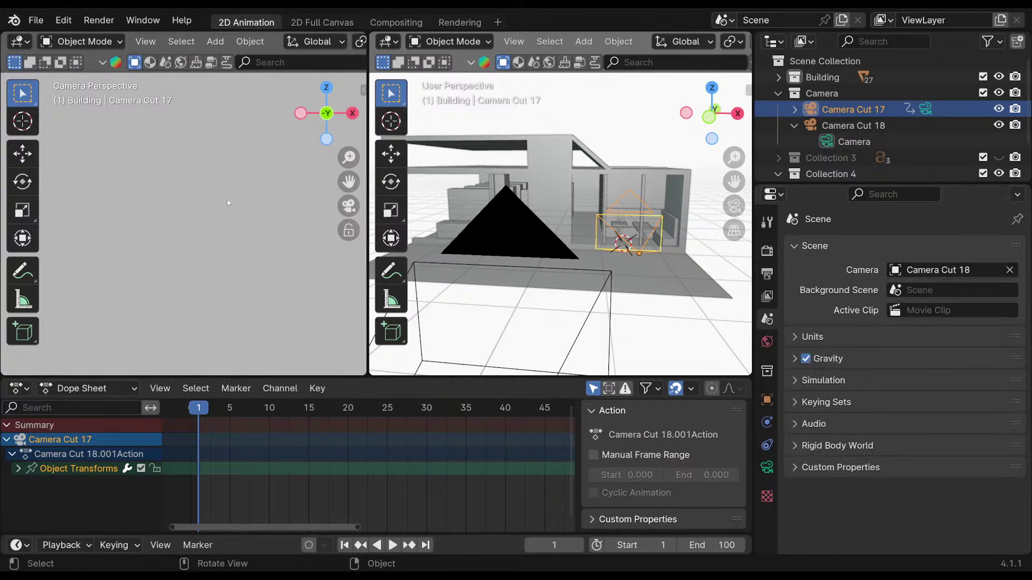
key("KP_0")
key("KP_0")
key("KP_0")
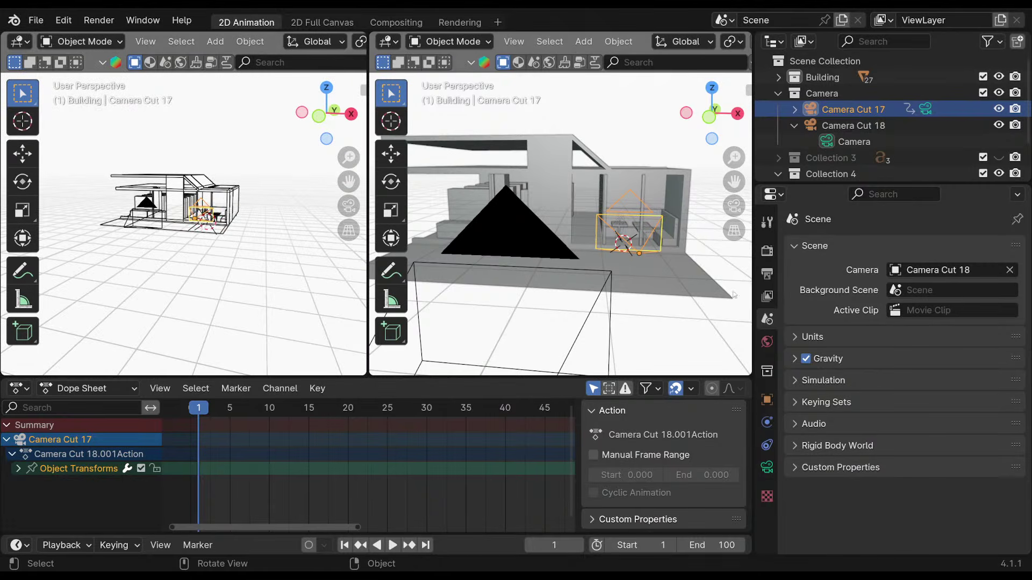
Set the scene's active camera to Camera Cut 17, collapse the camera settings, and check the camera view.
left_click(950, 270)
left_click(950, 295)
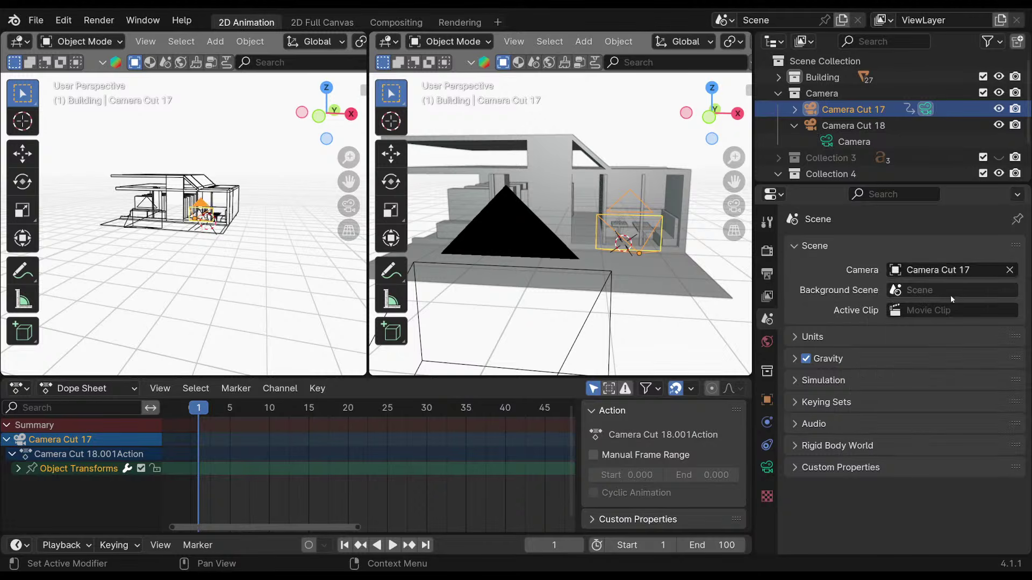
left_click(815, 246)
key("KP_0")
key("KP_0")
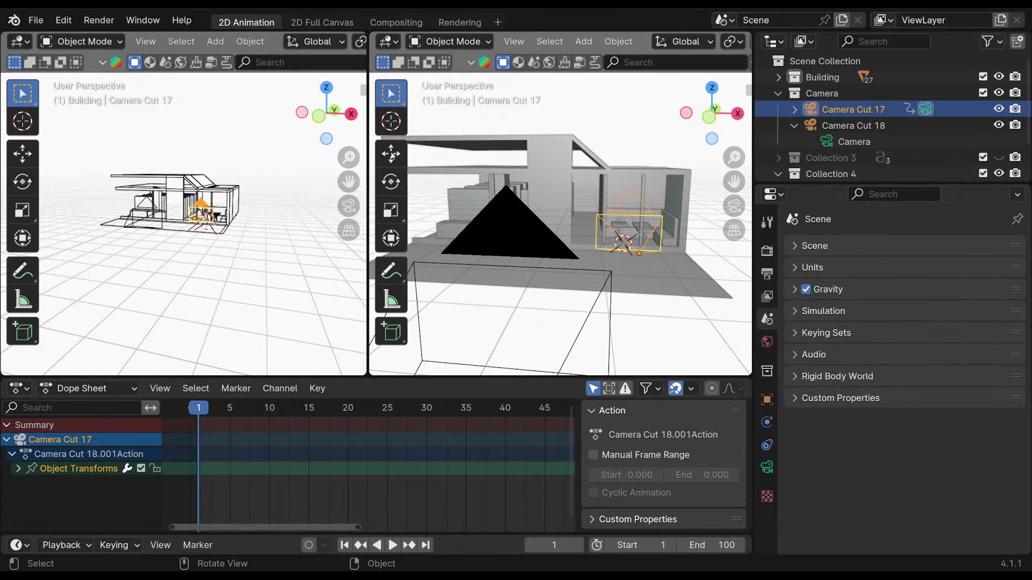
Enable the local camera for the wireframe viewport and look through its view settings.
key("n")
left_click(256, 173)
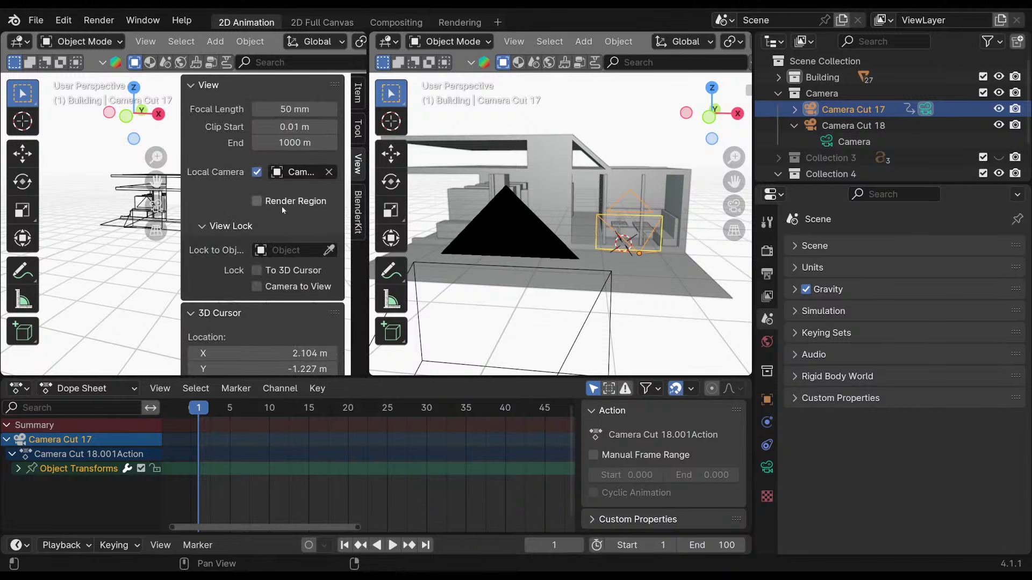
scroll(204, 228, "down", 7)
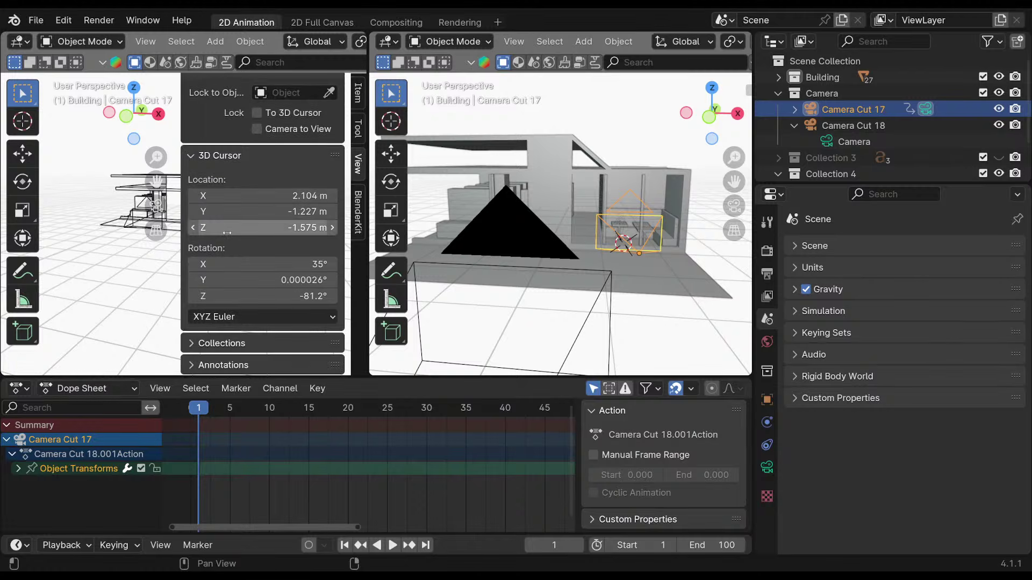
scroll(226, 226, "up", 7)
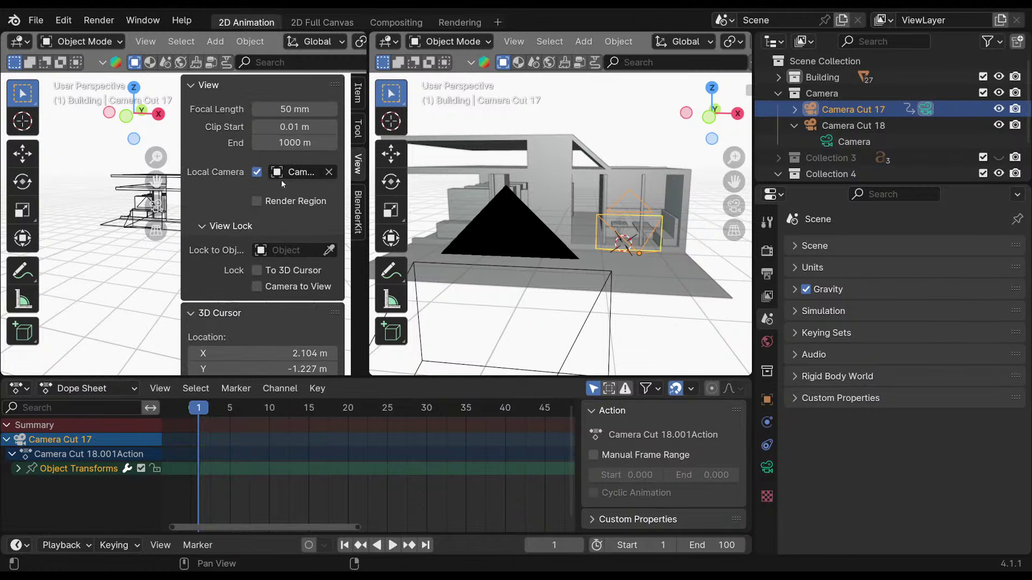
Set the wireframe viewport's local camera to Camera Cut 18 and look through it.
left_click(310, 173)
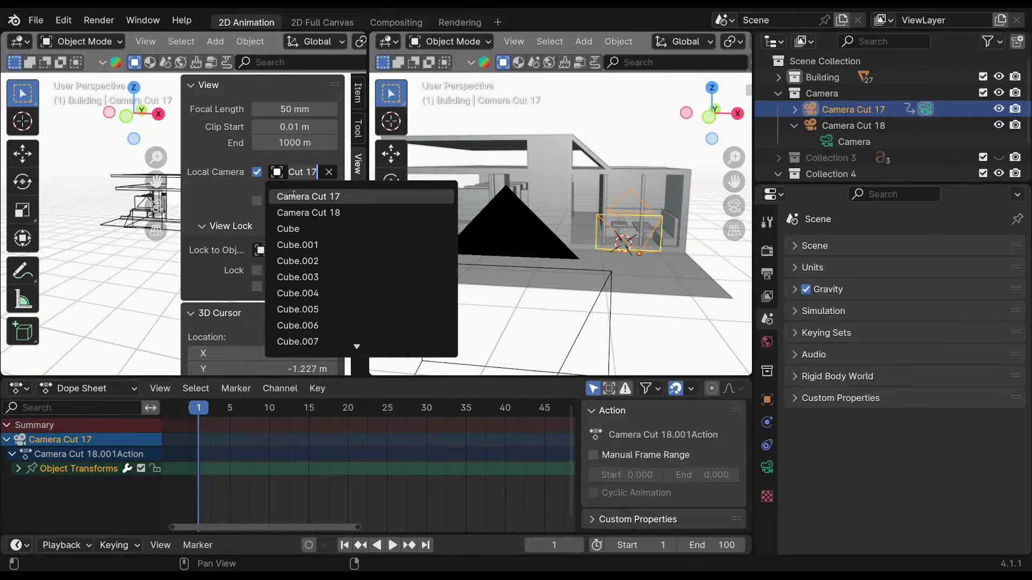
left_click(308, 212)
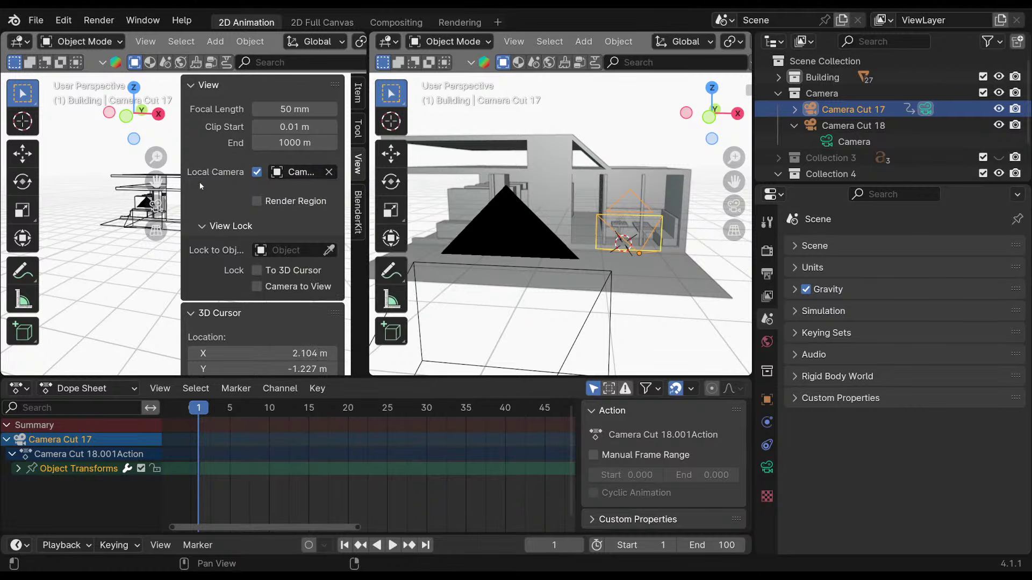
key("n")
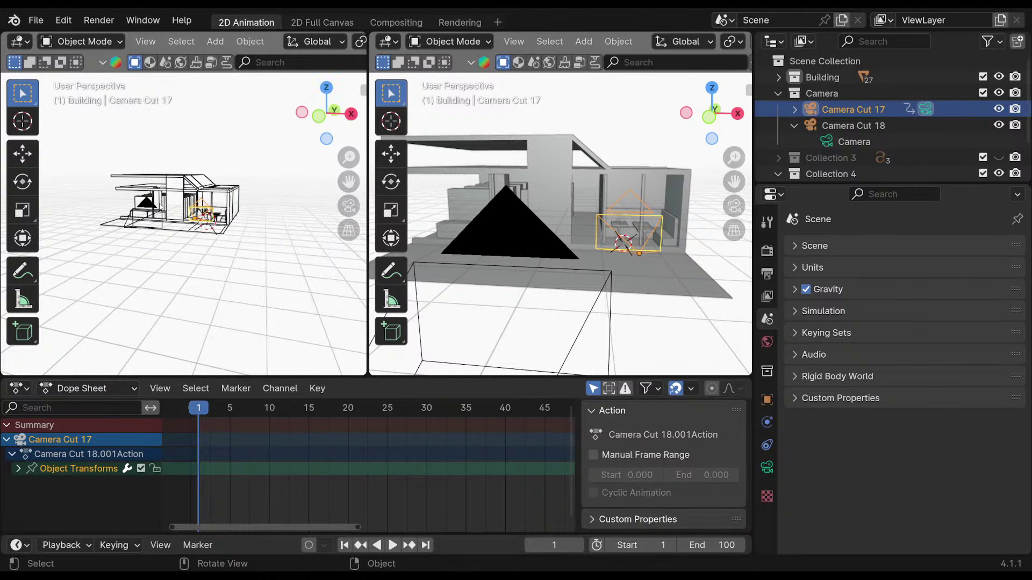
scroll(178, 211, "up", 4)
scroll(237, 218, "down", 5)
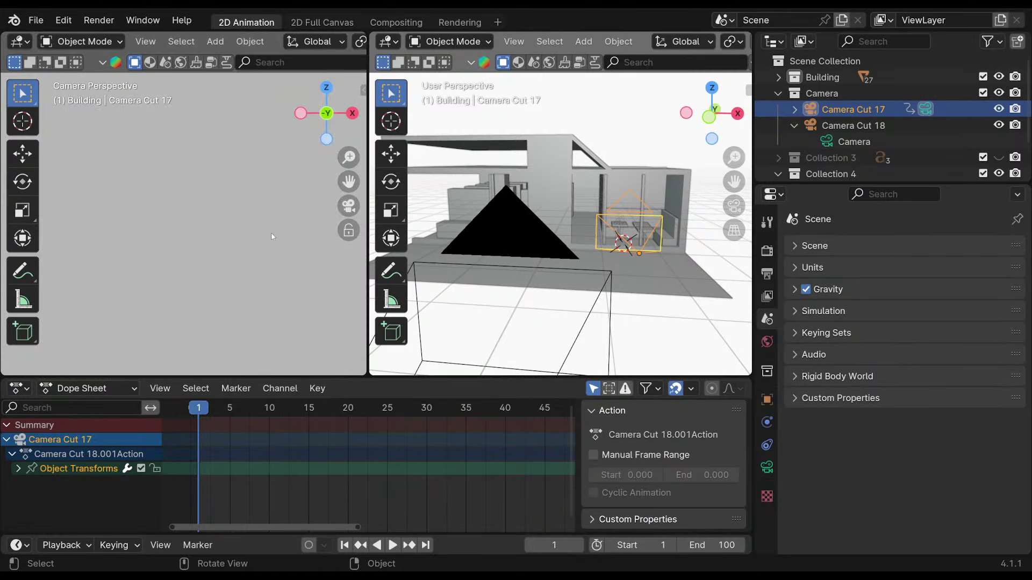
Set the wireframe viewport's local camera to Camera Cut 17 and switch repeatedly between camera view and user perspective to compare them.
key("n")
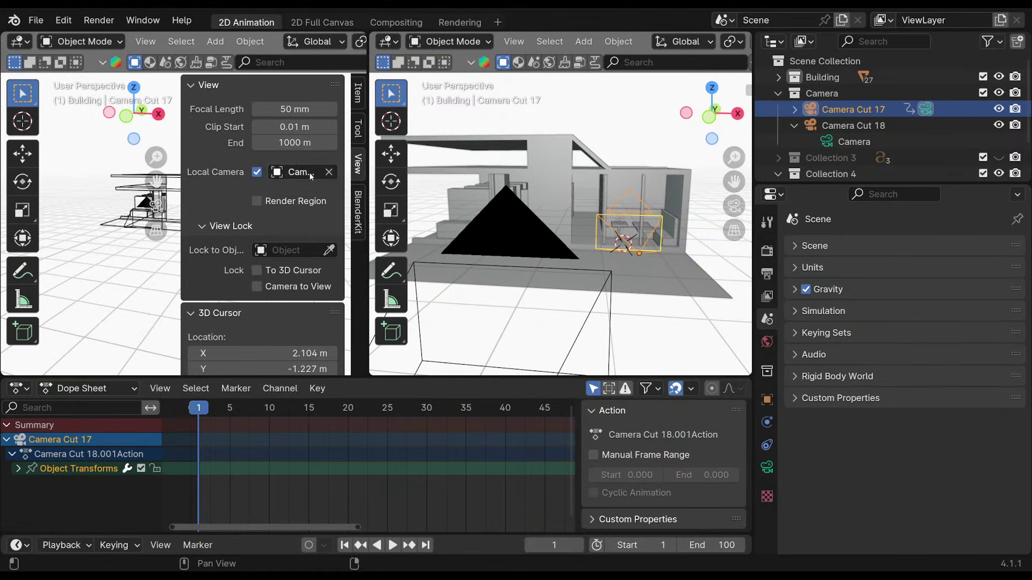
left_click(294, 172)
left_click(301, 195)
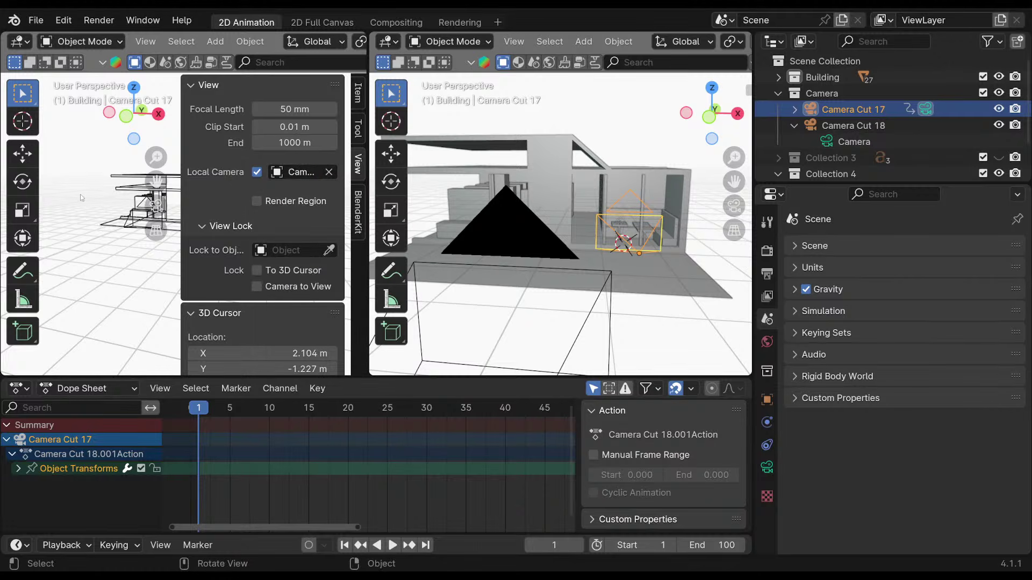
key("KP_0")
key("KP_0")
key("n")
key("KP_0")
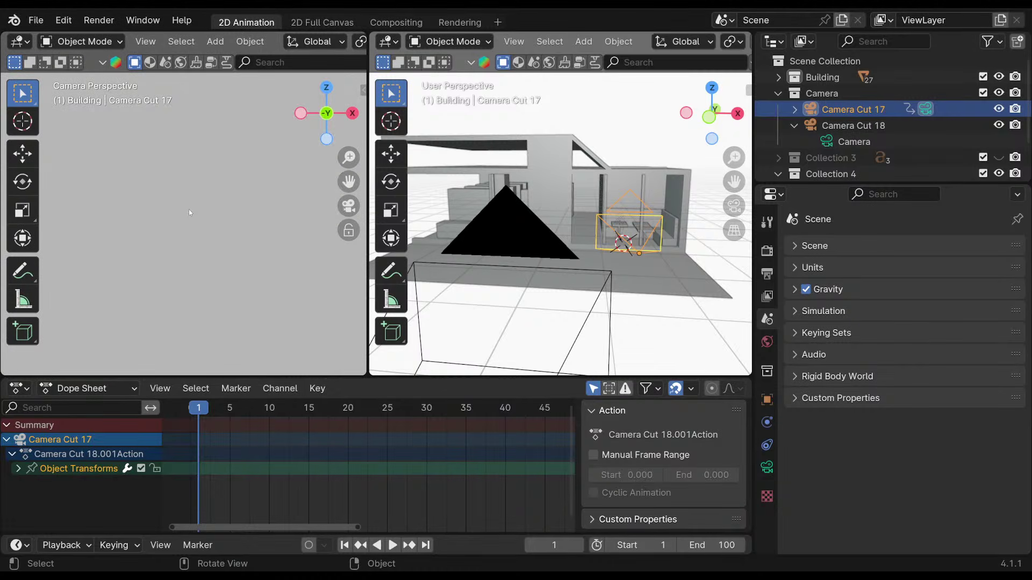
key("KP_0")
key("KP_0")
key("KP_0")
key("KP_0")
key("KP_0")
key("KP_0")
key("KP_0")
Frame Camera Cut 17 in the solid viewport, inspect its placement facing the seated character, and save the file.
key("KP_Decimal")
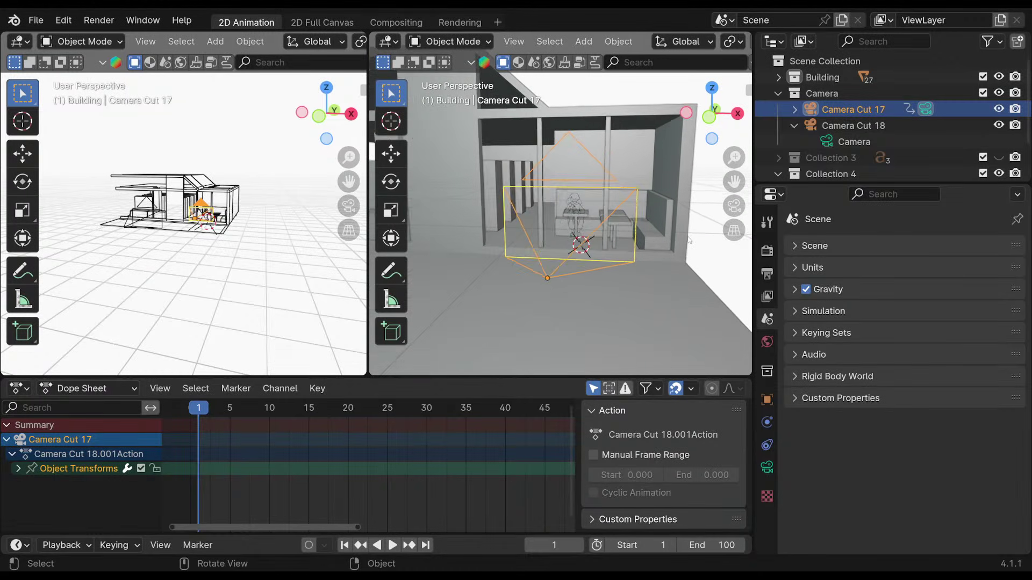
middle_click_drag(525, 237, 541, 226)
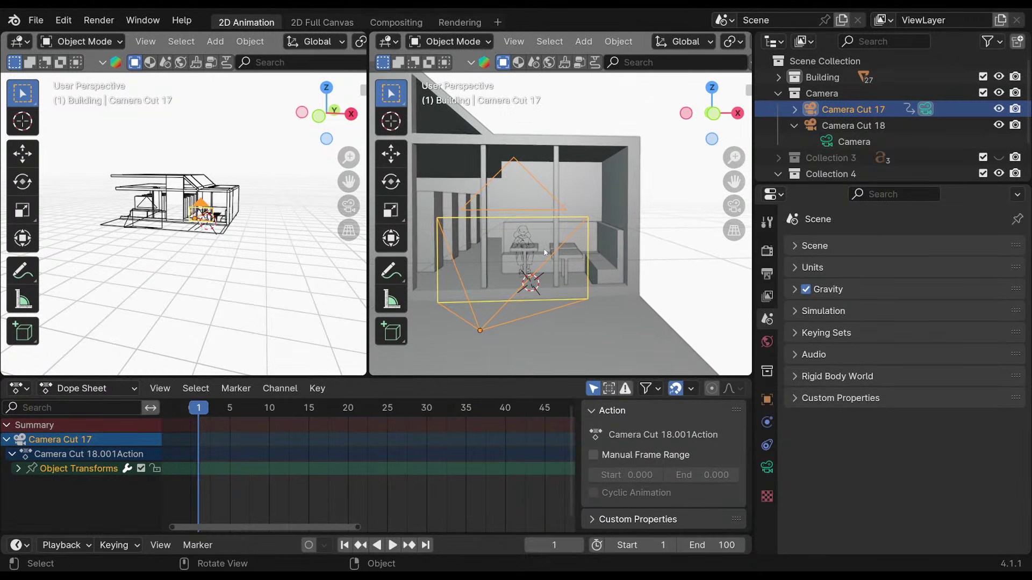
key("ctrl+s")
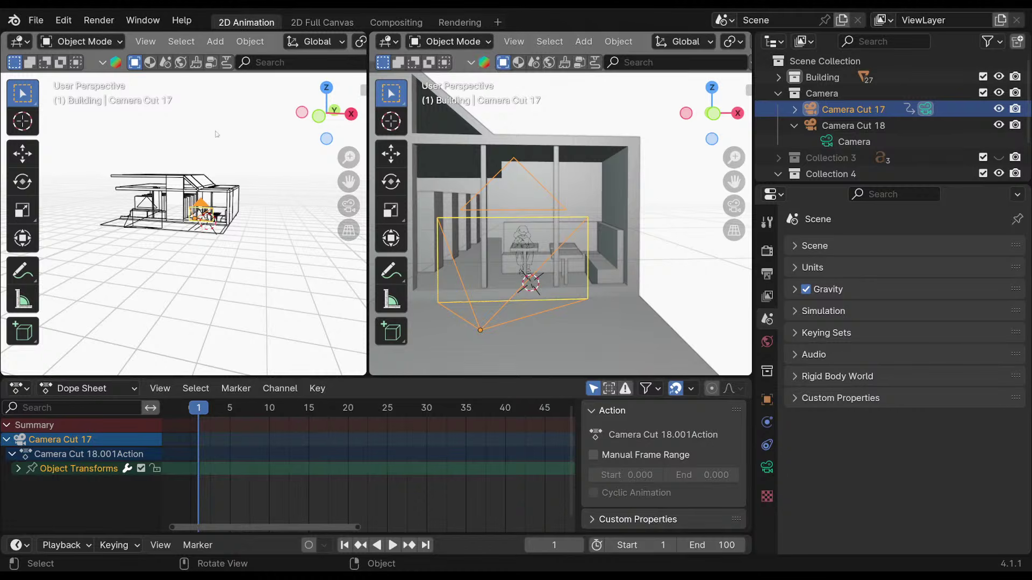
middle_click_drag(546, 248, 501, 288)
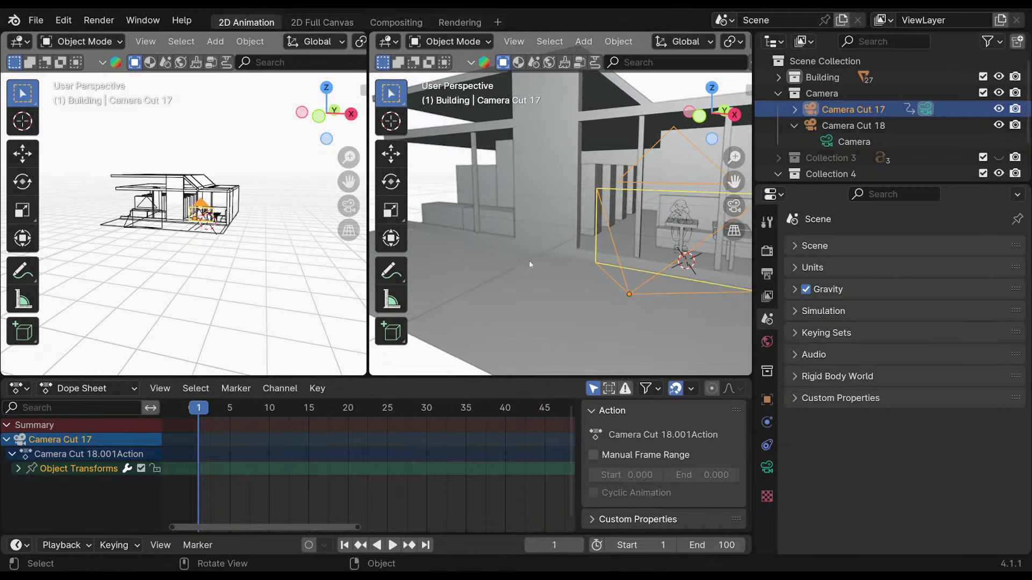
middle_click_drag(699, 151, 605, 289)
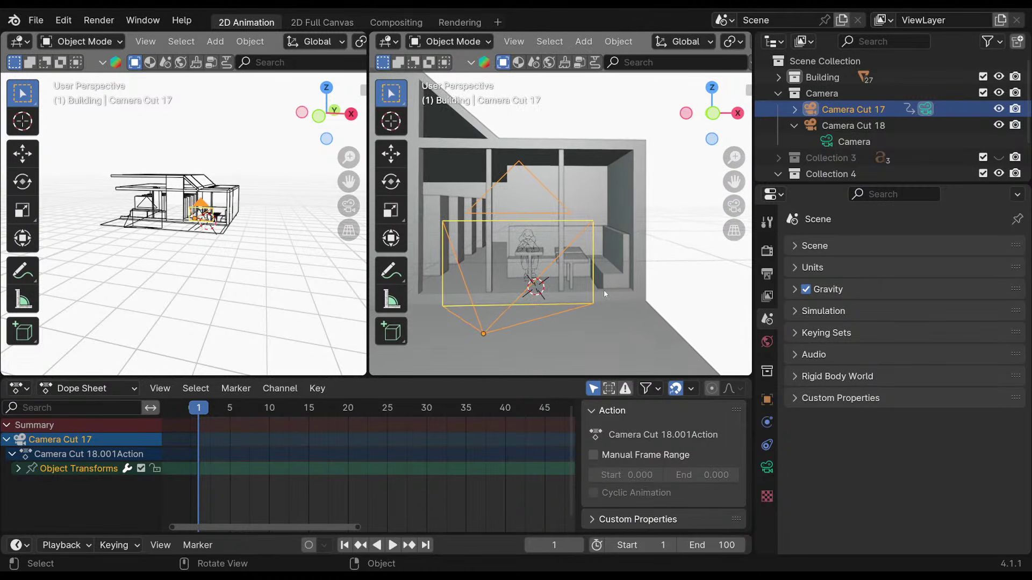
middle_click_drag(604, 289, 525, 295)
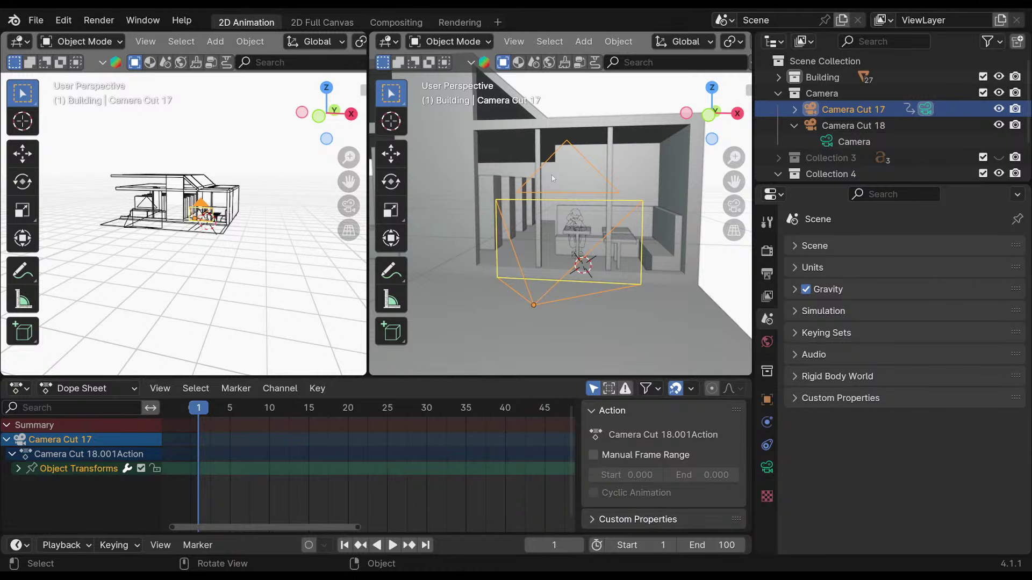
key("ctrl+s")
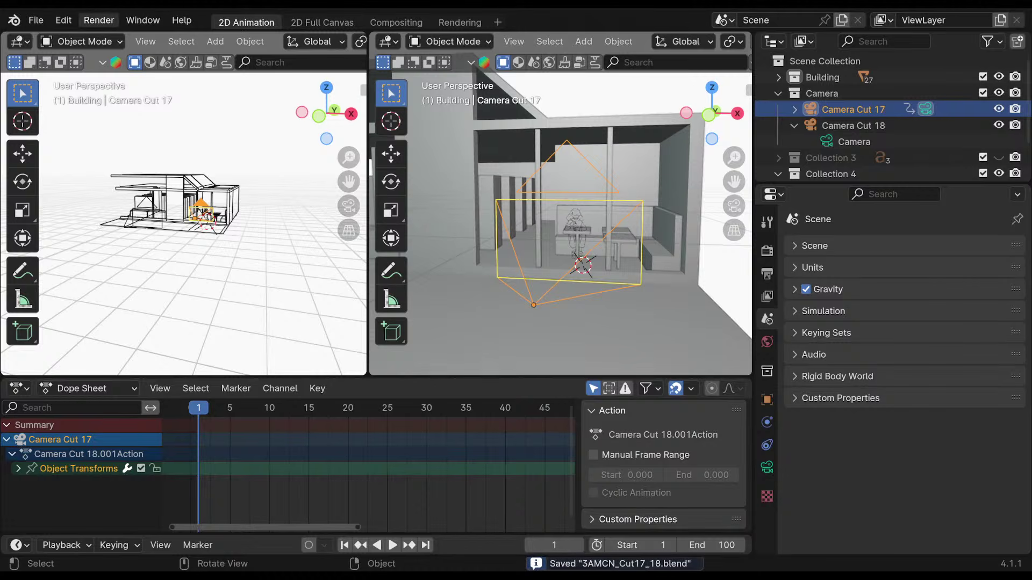